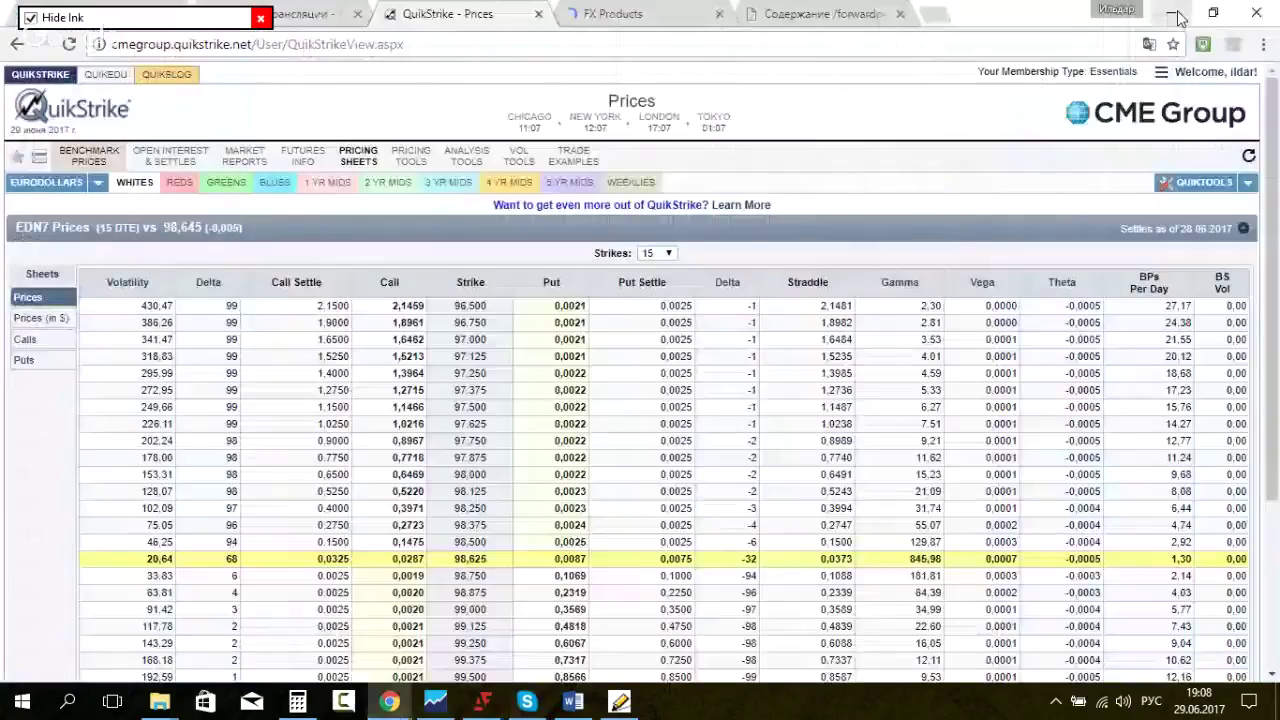
Step: Switch to PROFIT Trader 4 and open the MQL4\Files folder inside its data directory
click(1178, 18)
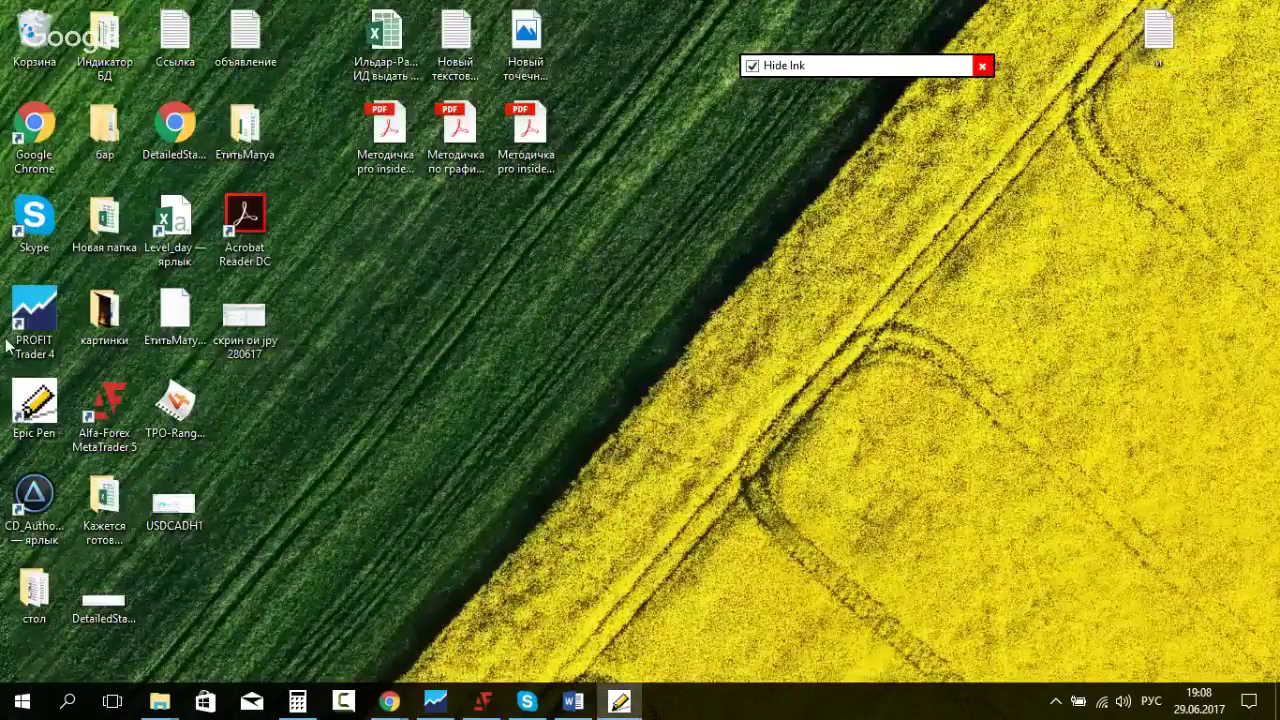
click(435, 701)
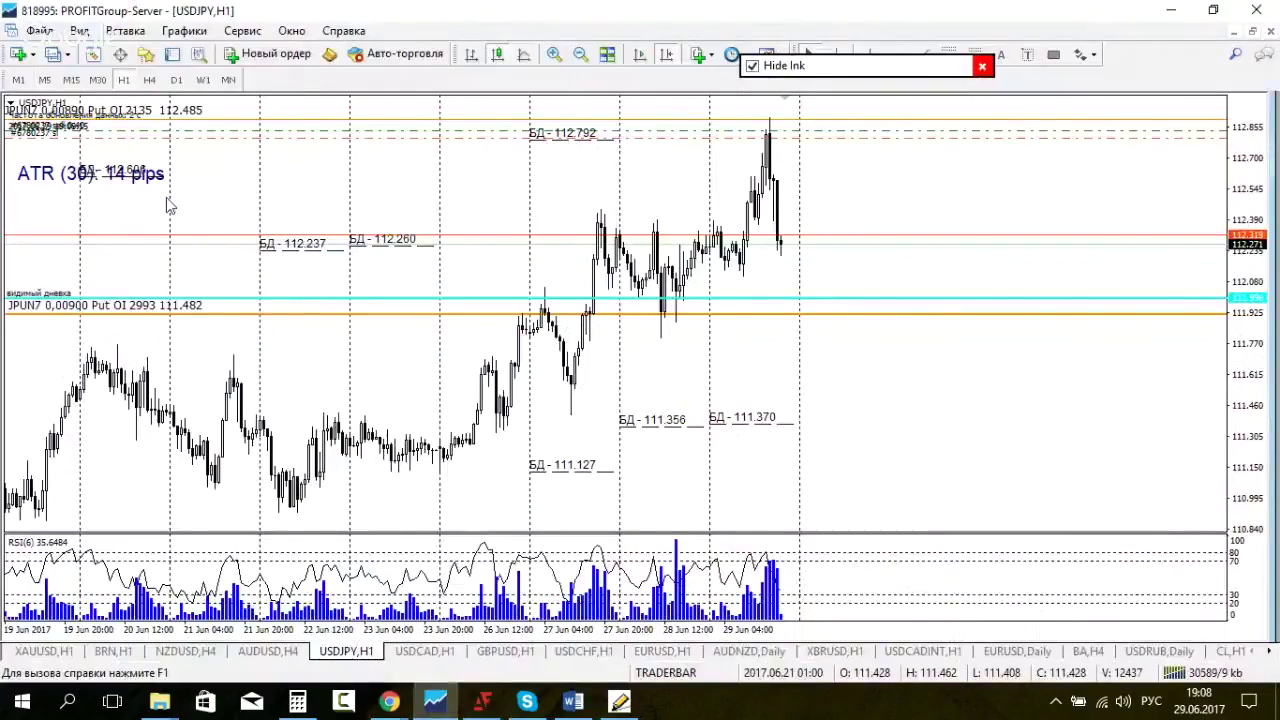
click(40, 30)
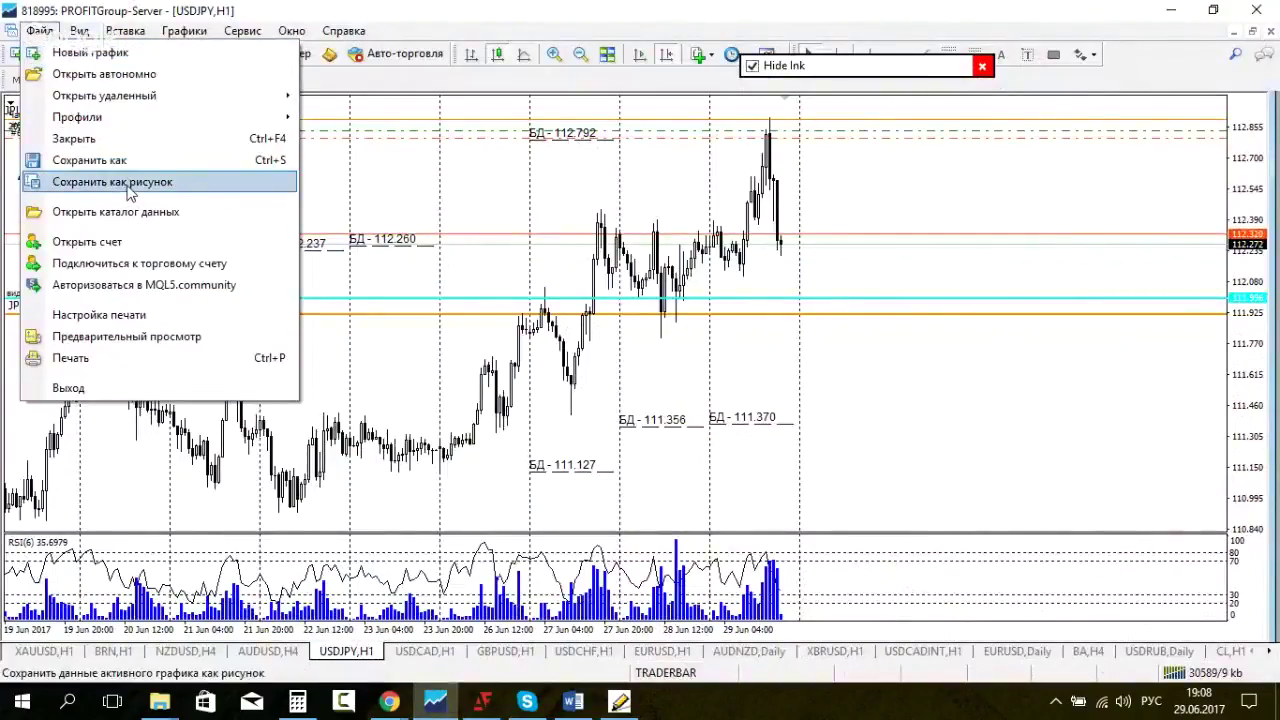
click(130, 212)
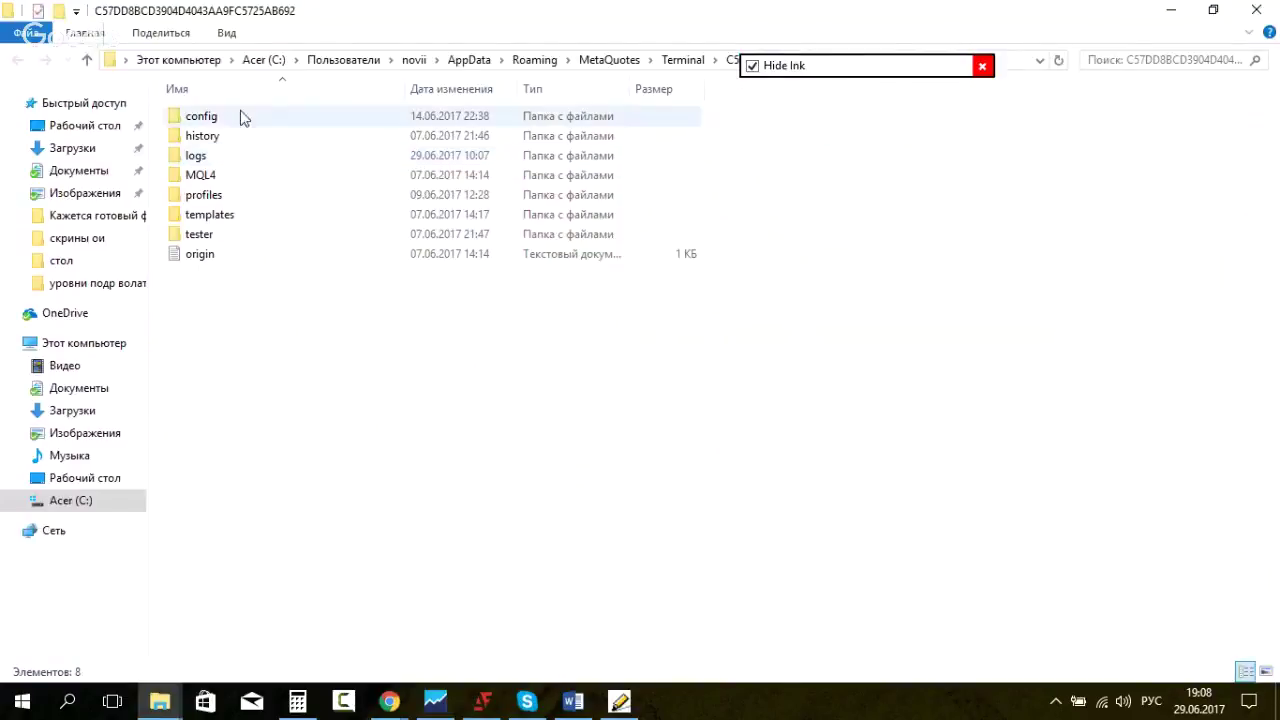
click(240, 180)
double_click(240, 180)
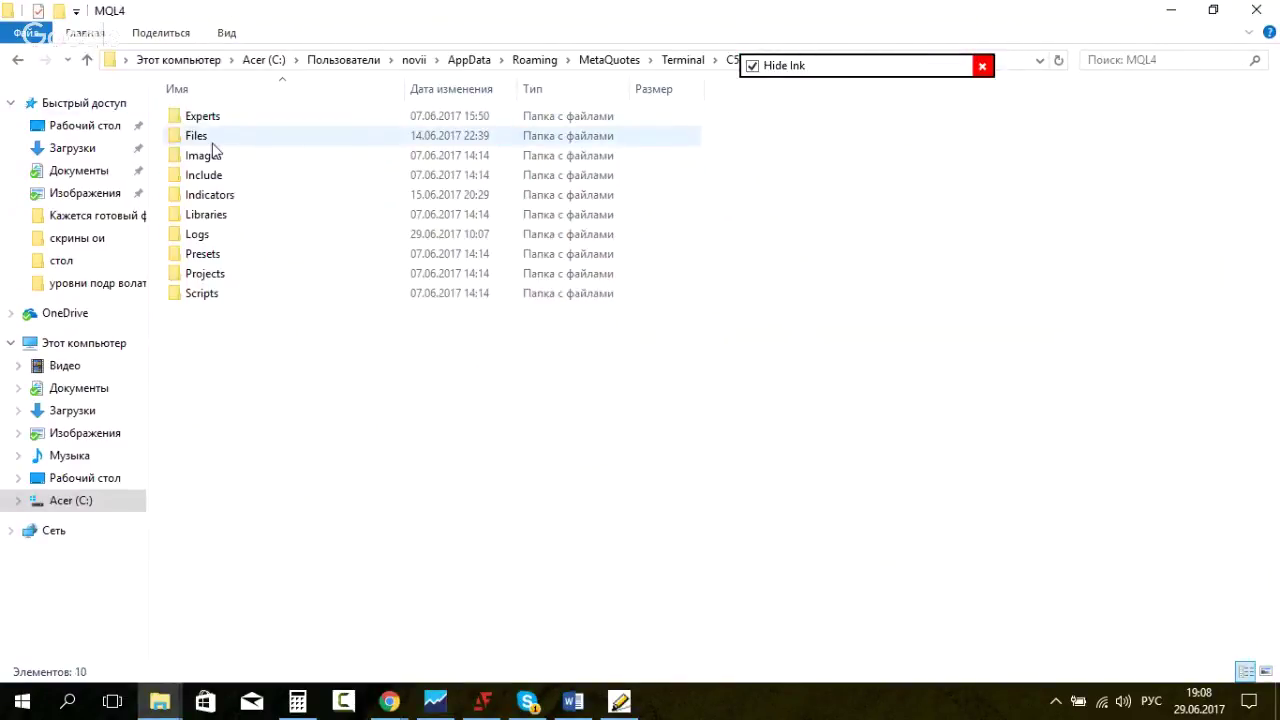
double_click(212, 136)
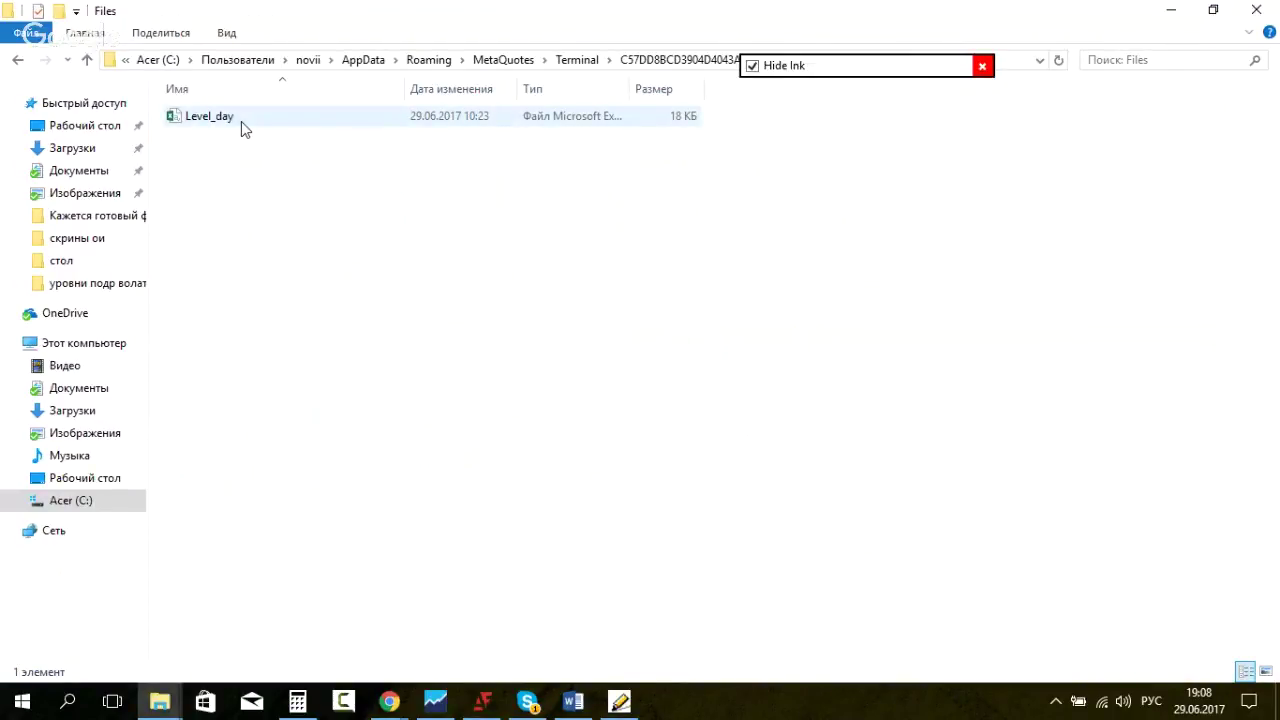
Step: Close the trading terminal and open the Level_day file from the Files folder in Excel
click(435, 701)
click(1230, 28)
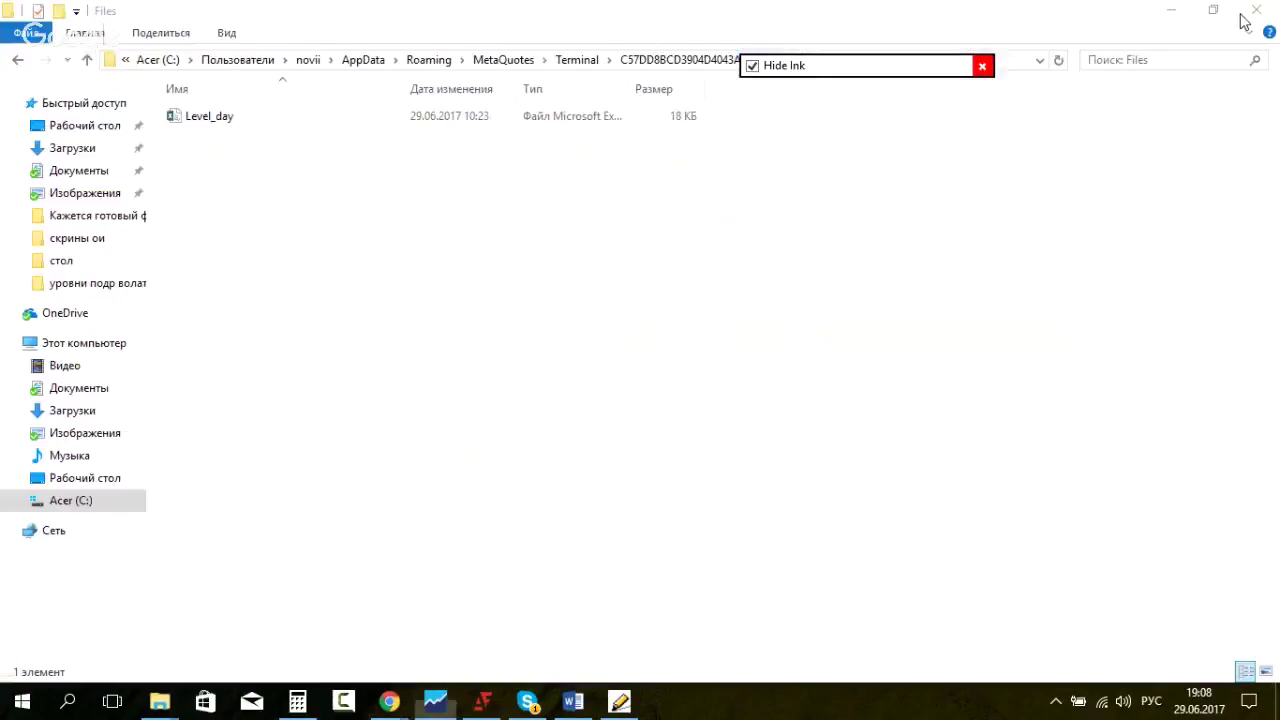
click(462, 333)
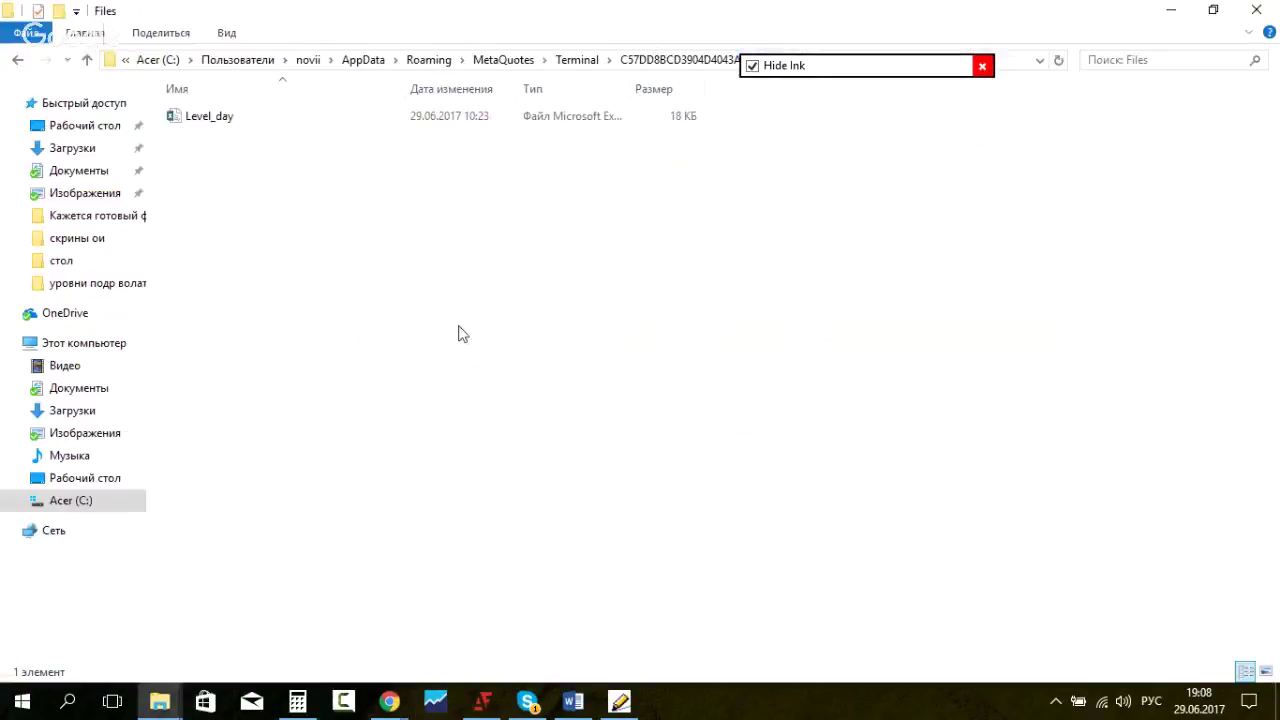
double_click(215, 119)
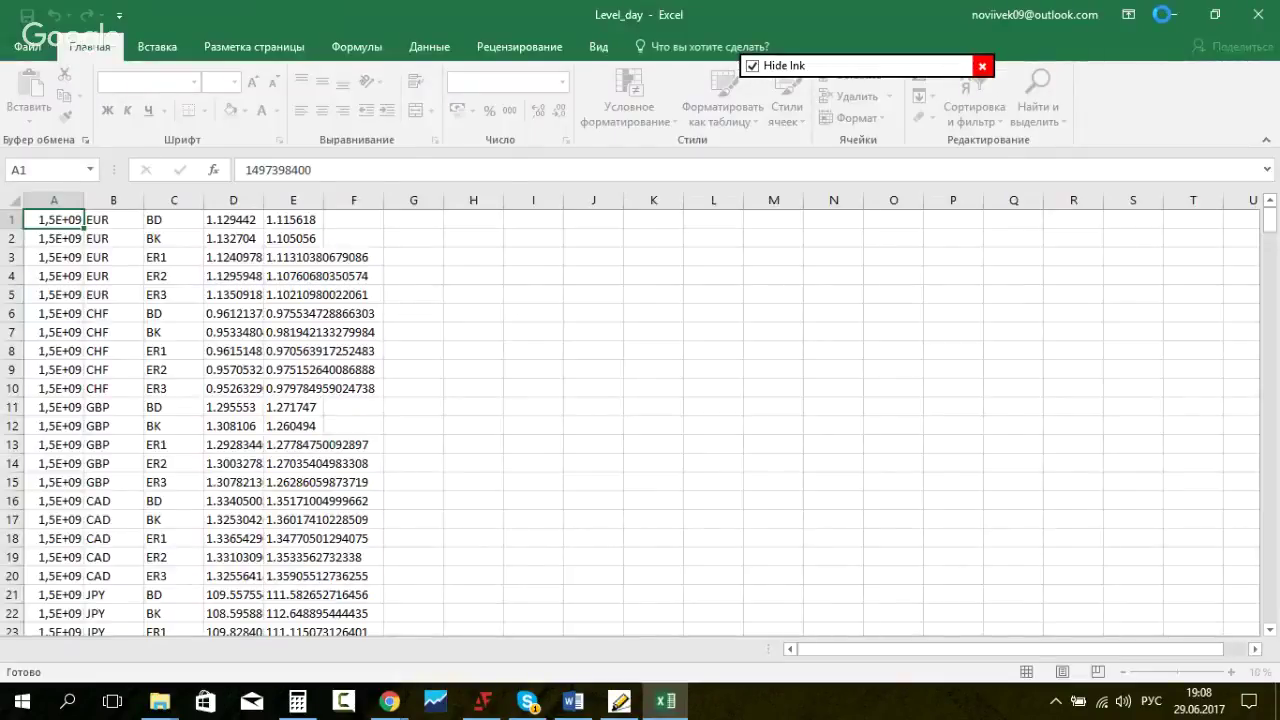
Step: Clear the last block of level data in A321:F360 of the Level_day sheet, then close the workbook with the changes saved
scroll(348, 420, down, 7)
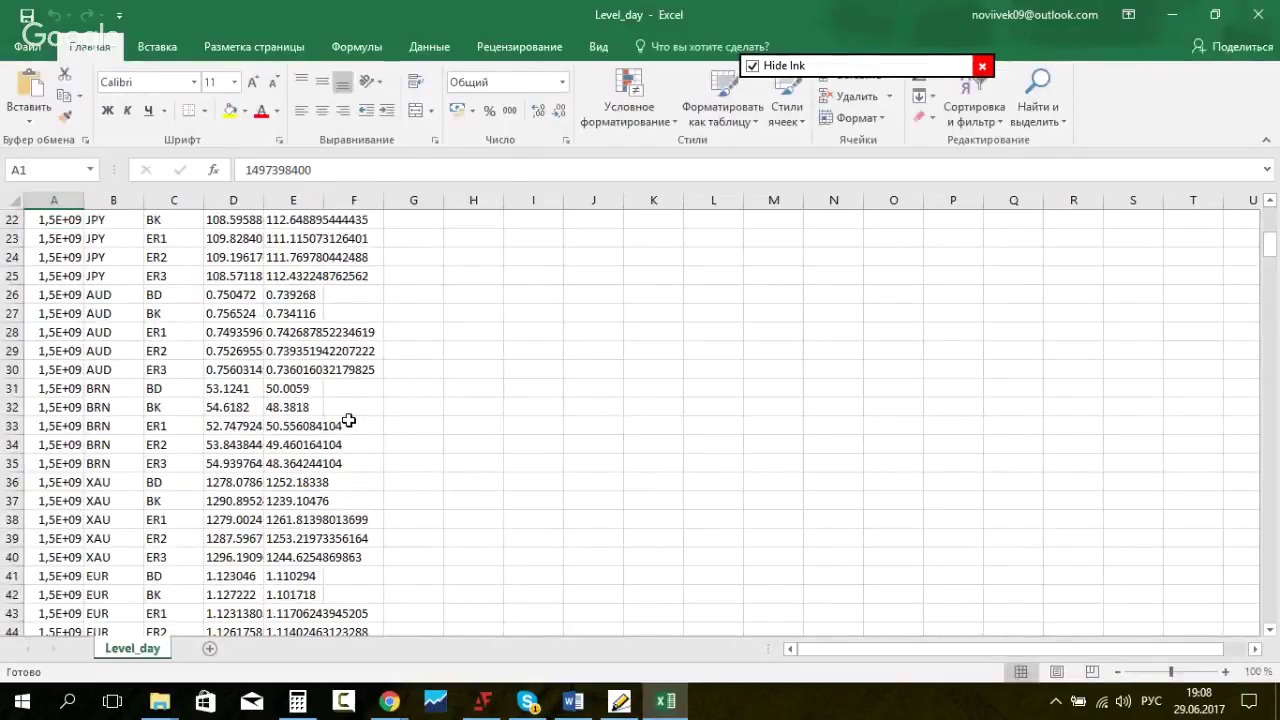
scroll(348, 420, down, 20)
scroll(347, 420, down, 20)
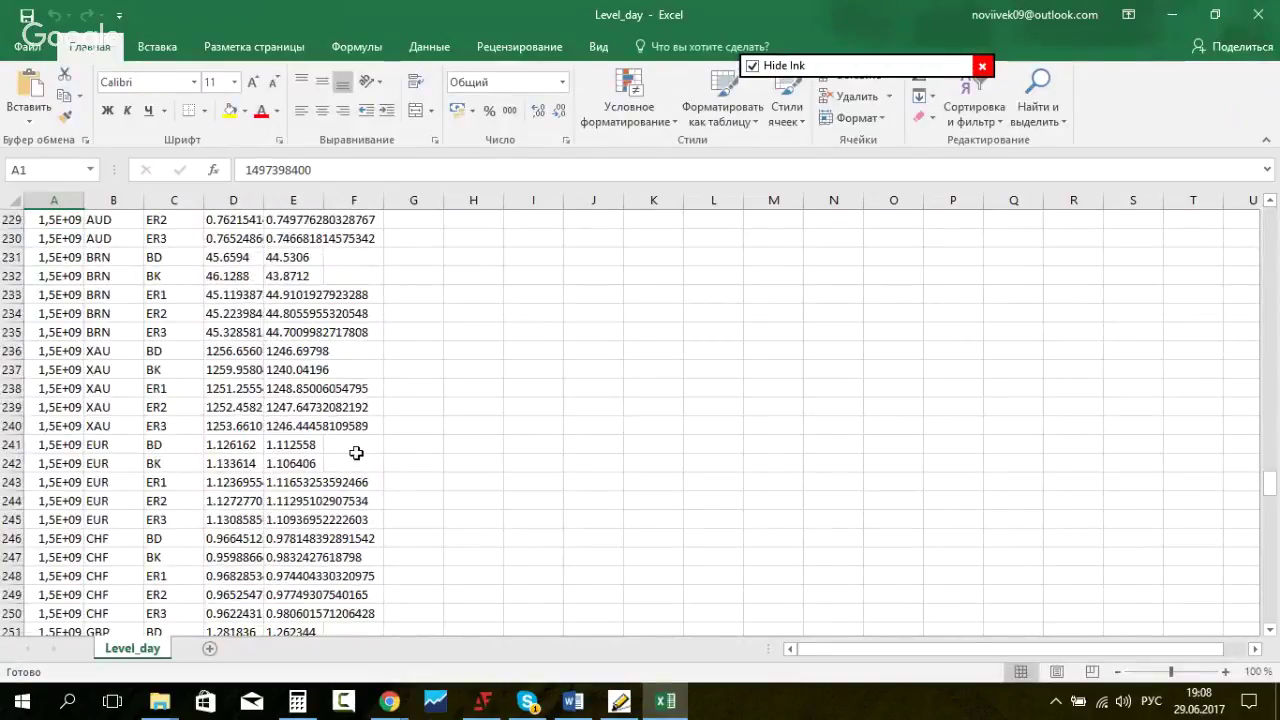
scroll(356, 453, down, 20)
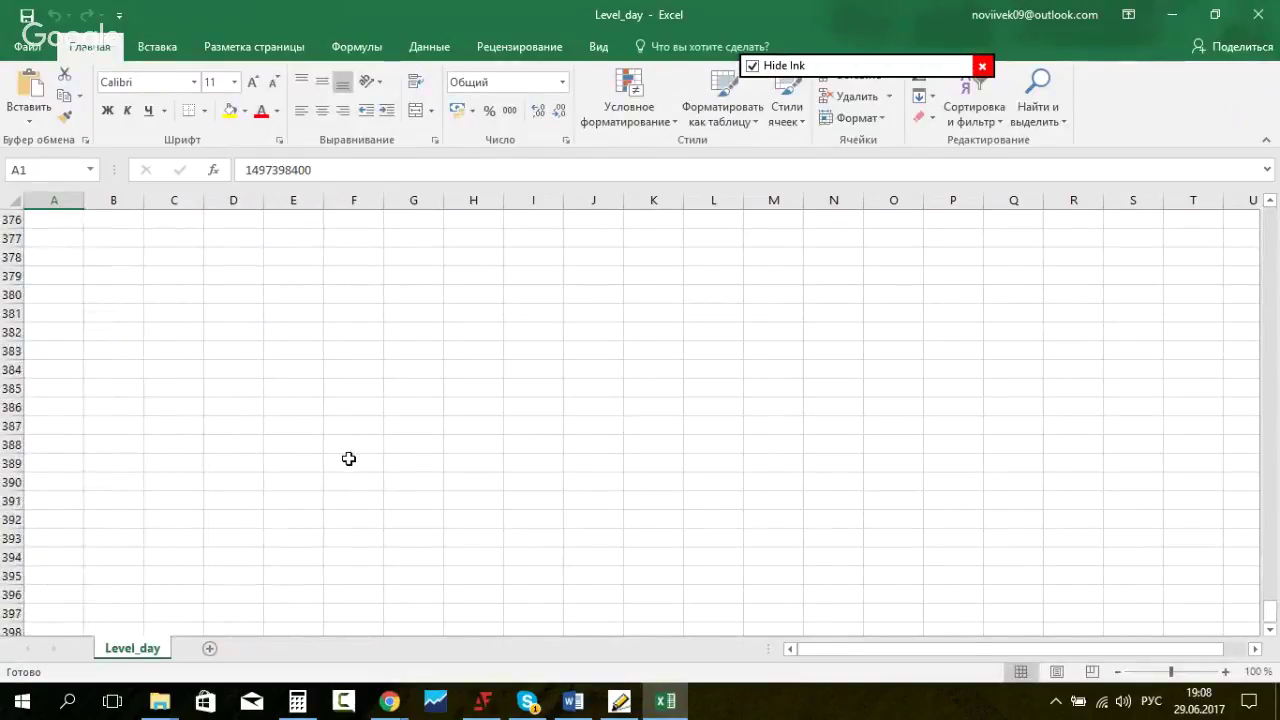
scroll(348, 458, up, 7)
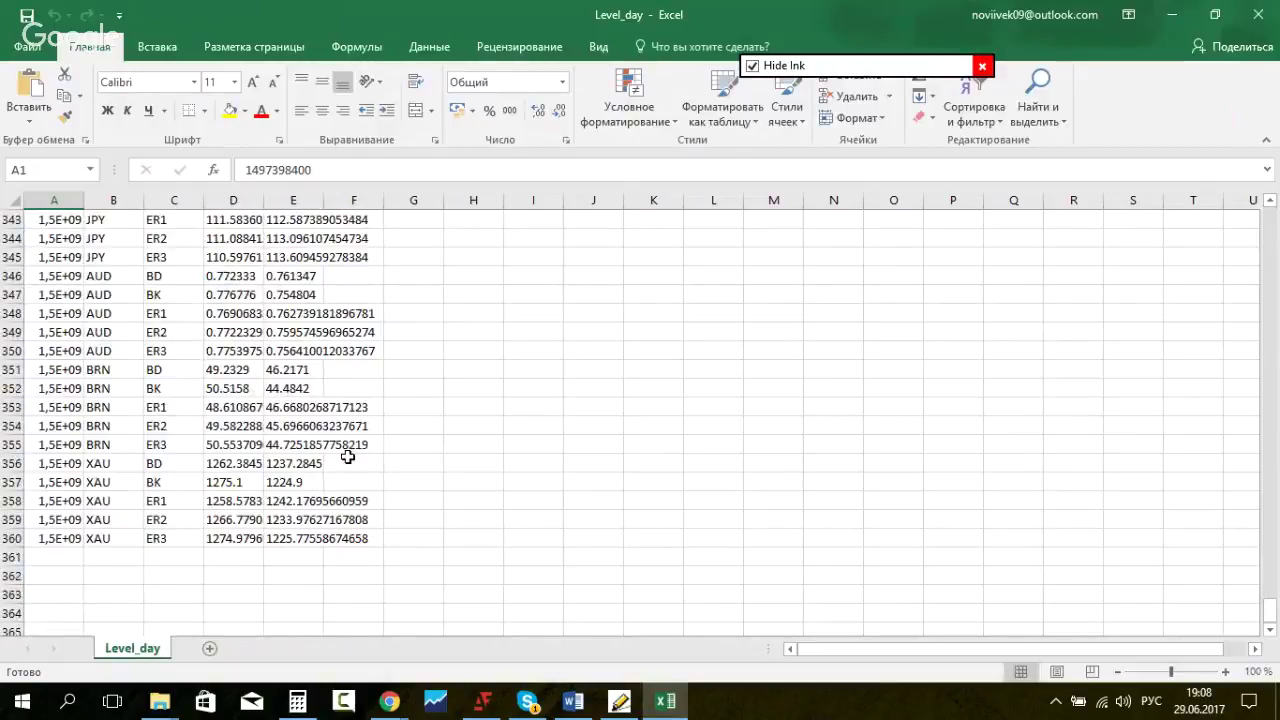
scroll(117, 427, up, 3)
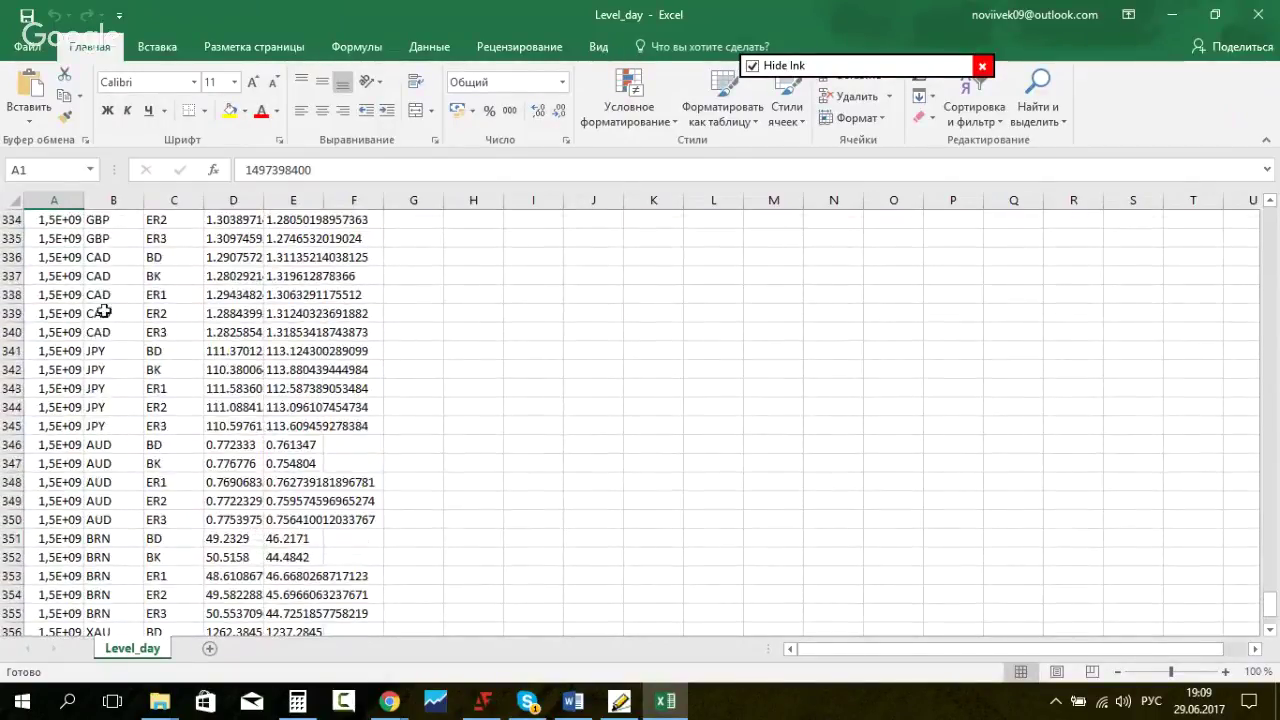
scroll(104, 312, up, 2)
scroll(104, 262, up, 1)
scroll(104, 268, up, 2)
drag(44, 260, 352, 596)
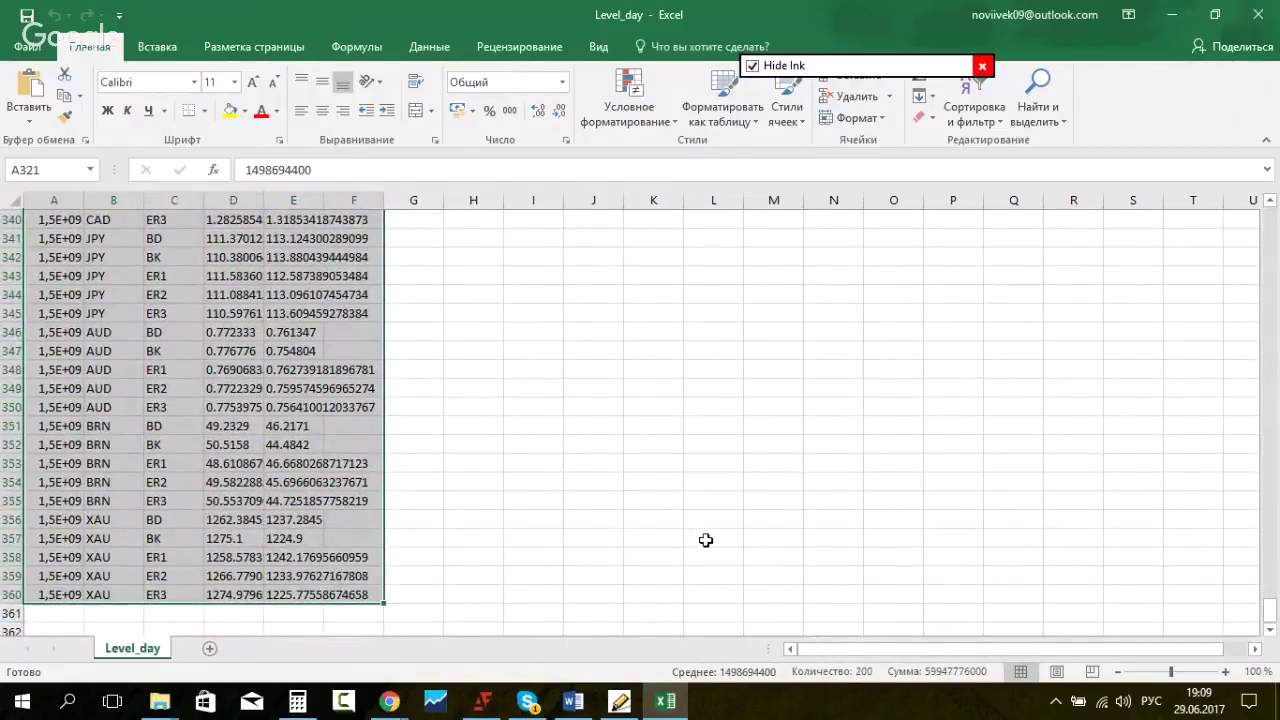
key(Delete)
scroll(705, 538, up, 10)
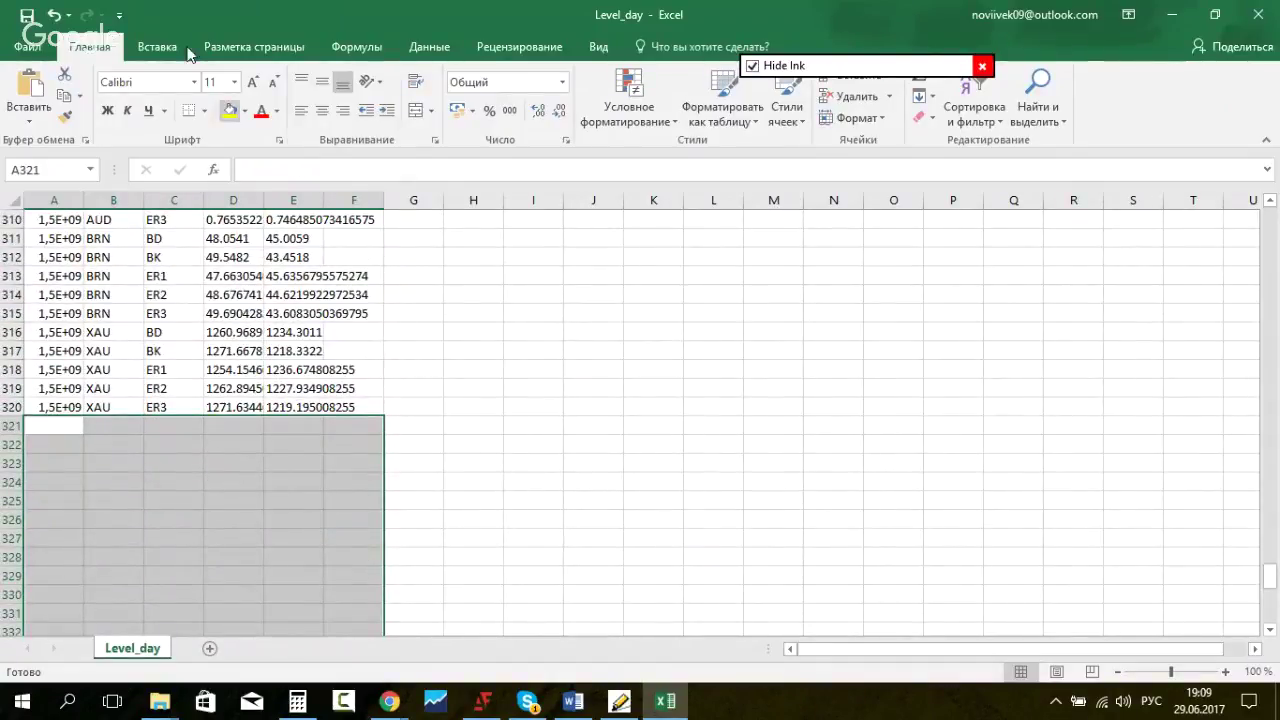
click(653, 332)
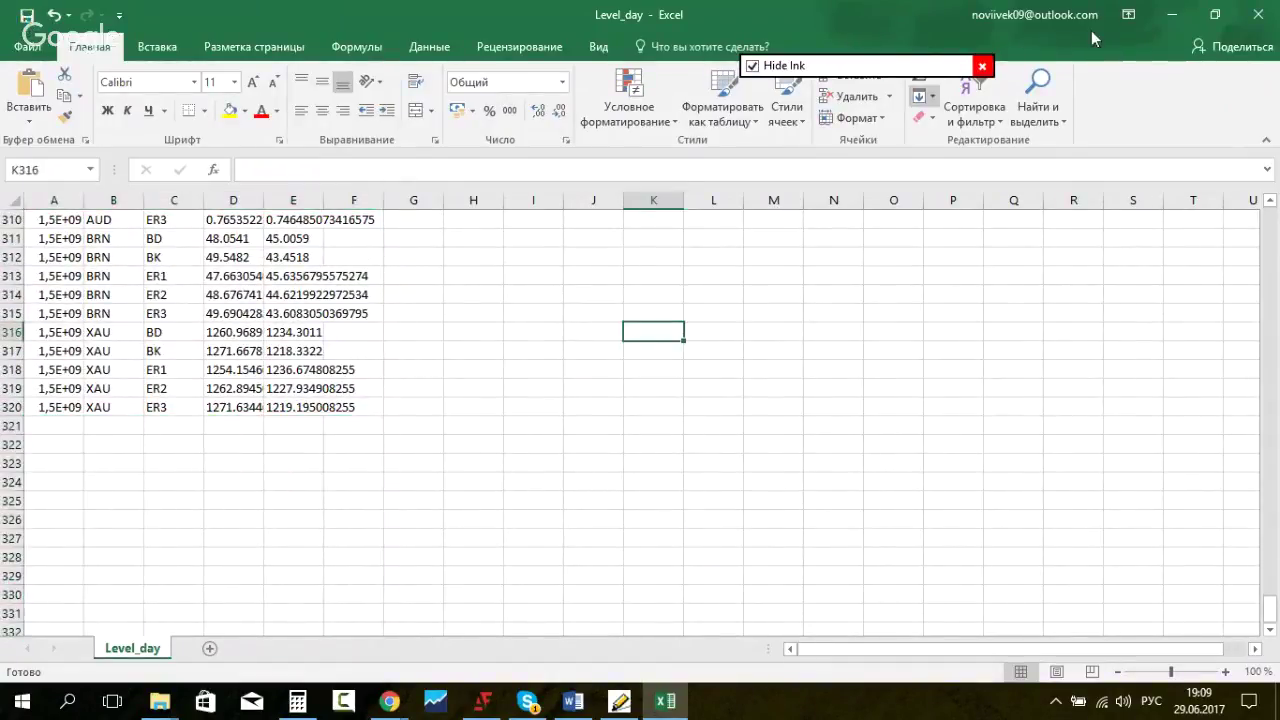
click(1252, 14)
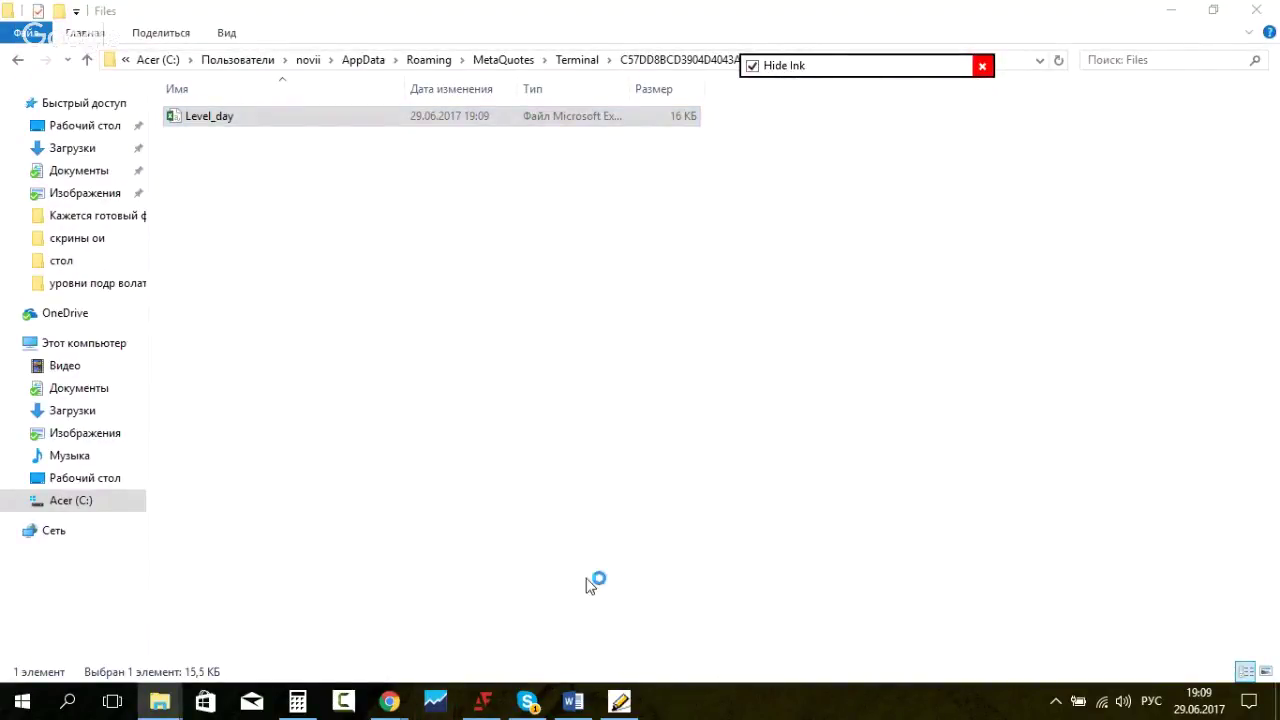
Step: Check the Обучение PRO group chat in Skype and return to the Files folder
click(527, 701)
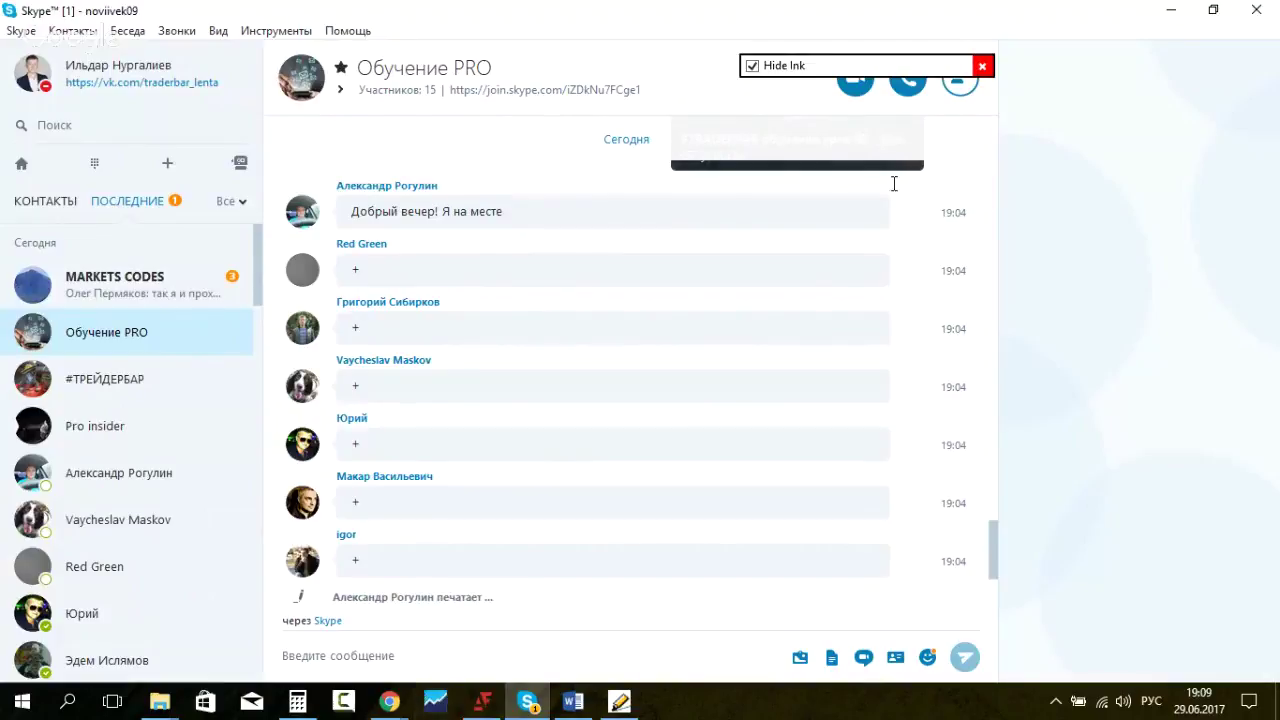
click(1170, 10)
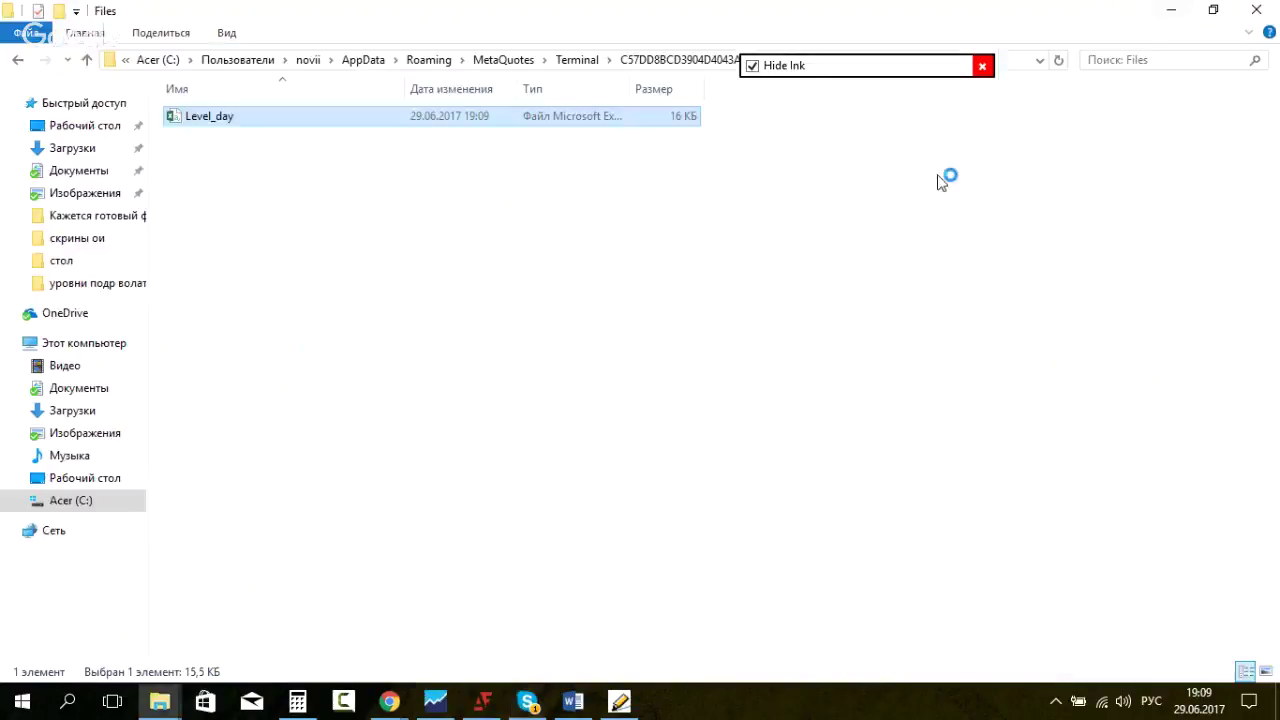
Step: Close the Files folder and relaunch the PROFIT Trader 4 terminal
click(1257, 12)
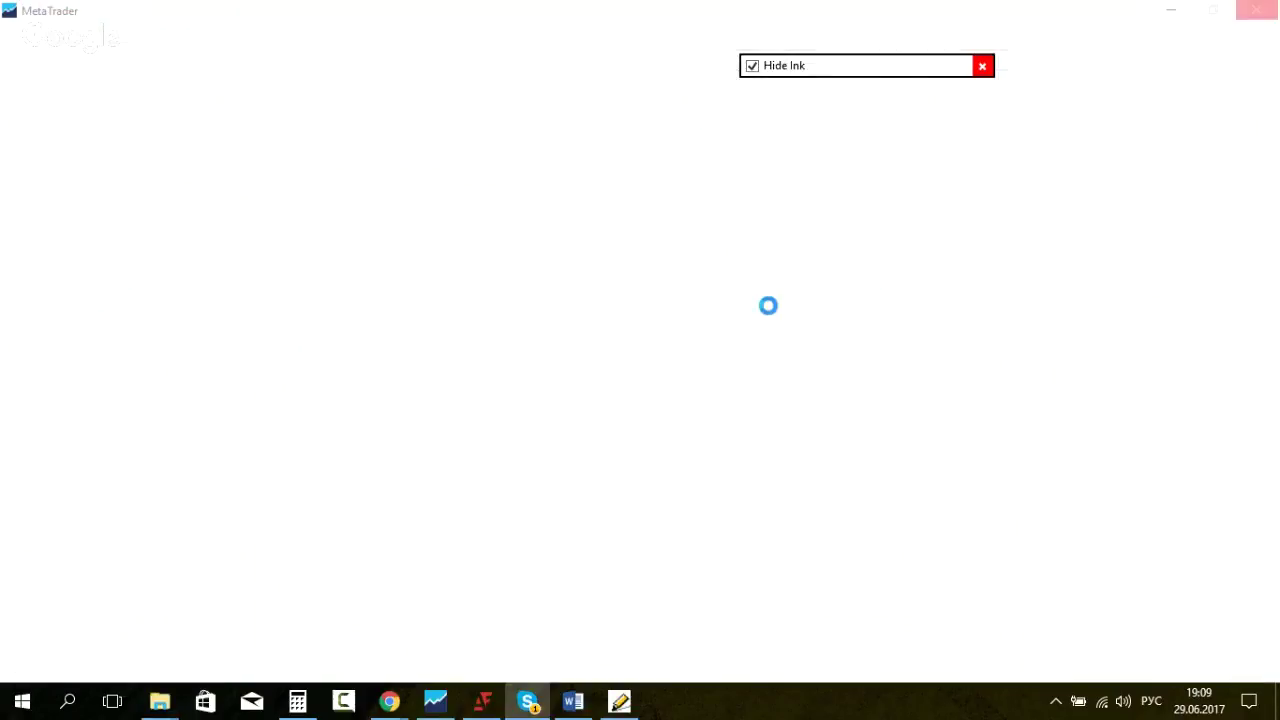
click(446, 704)
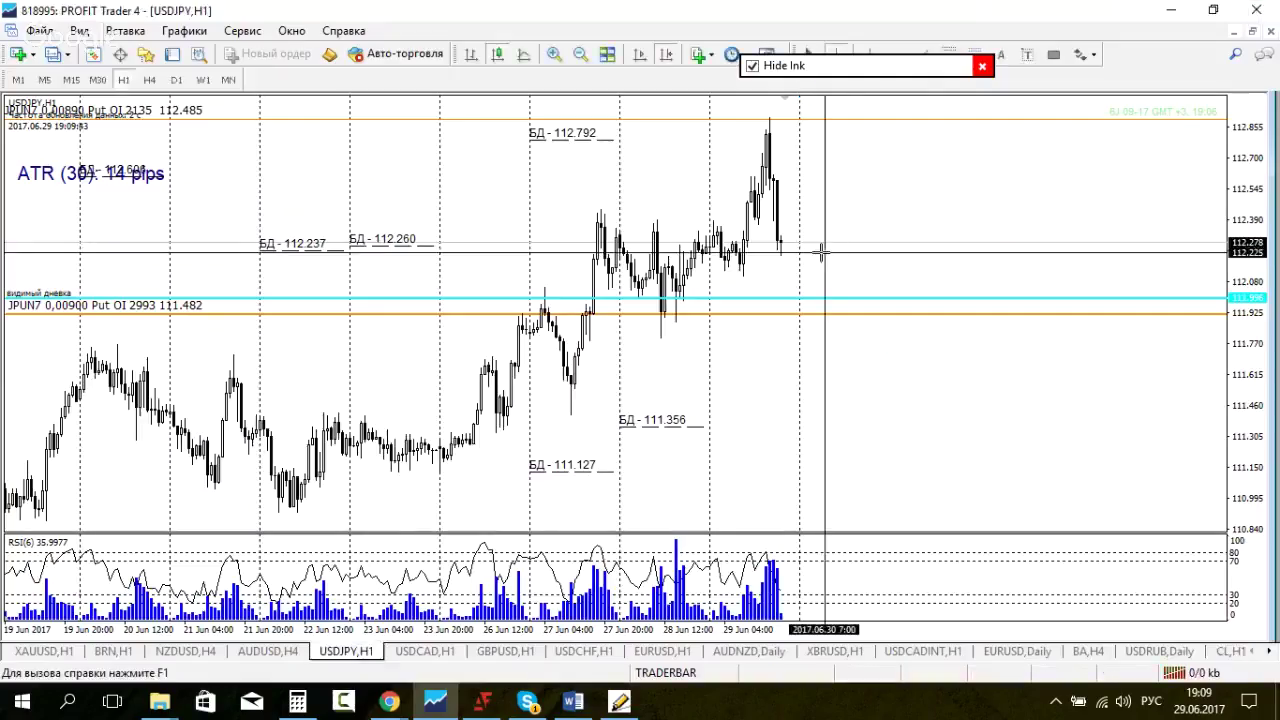
Step: Review the levels drawn on the USDCHF and EURUSD H1 charts
click(590, 651)
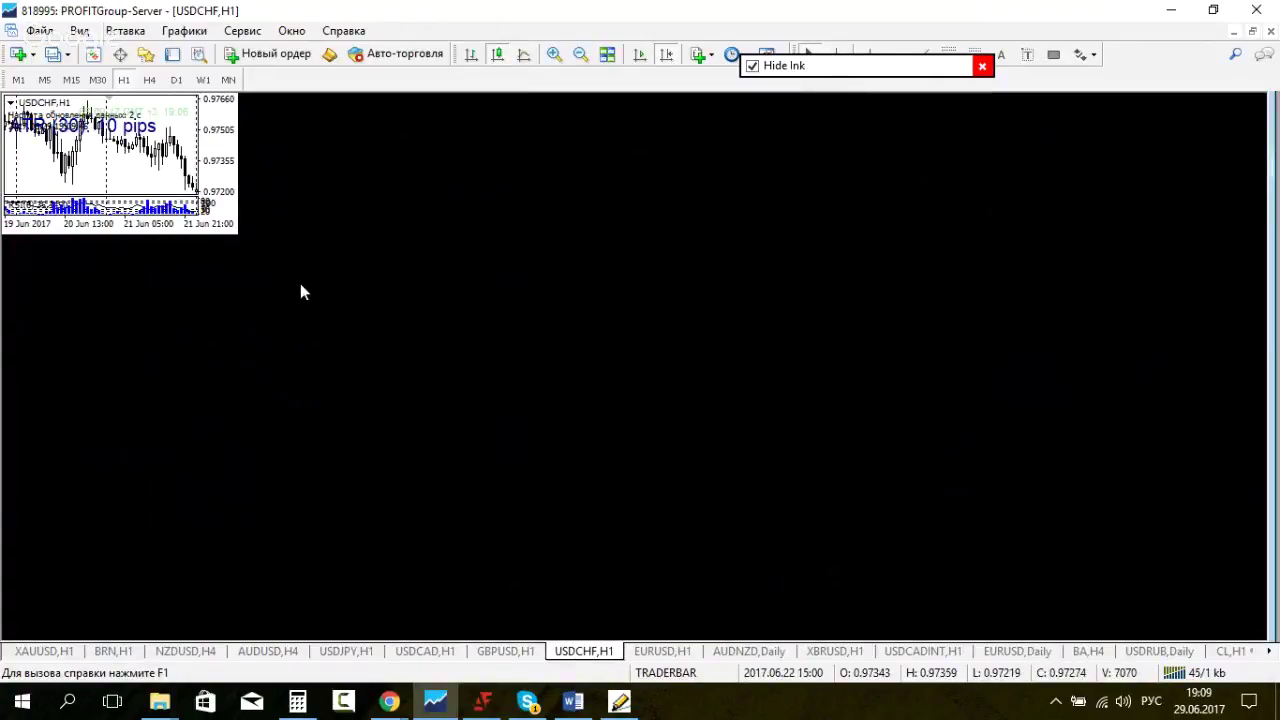
click(663, 651)
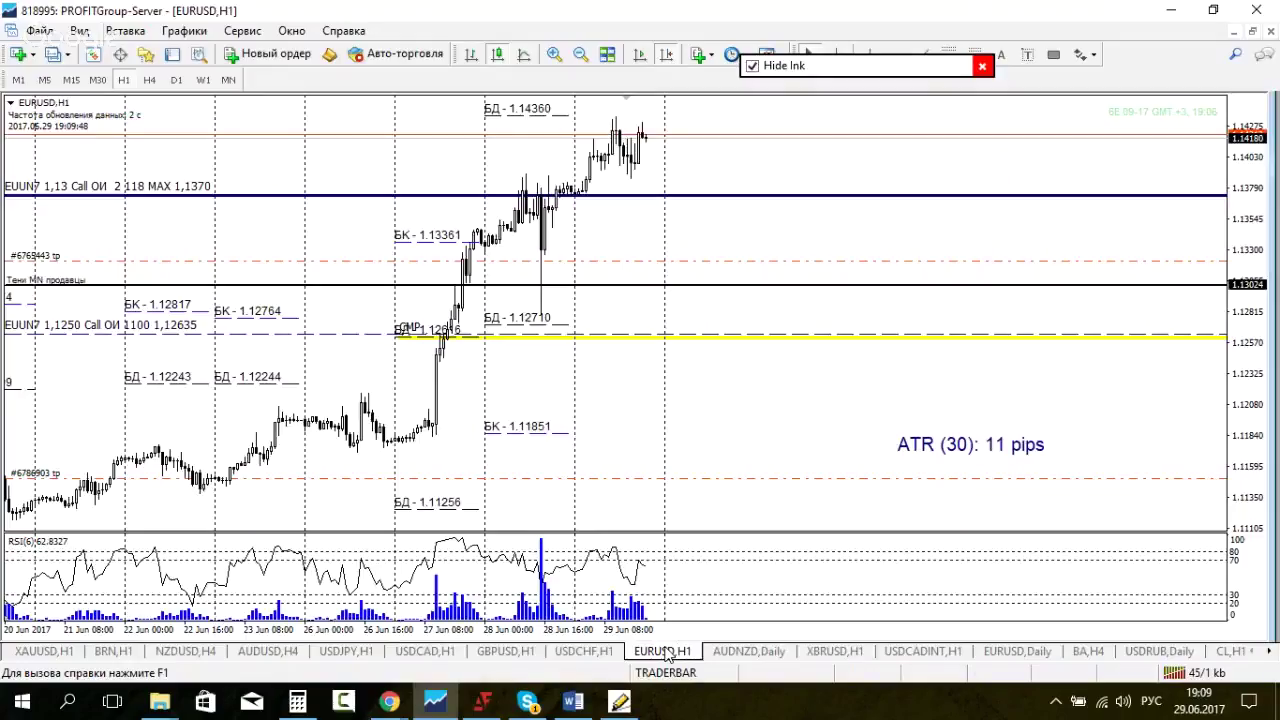
click(743, 651)
click(584, 651)
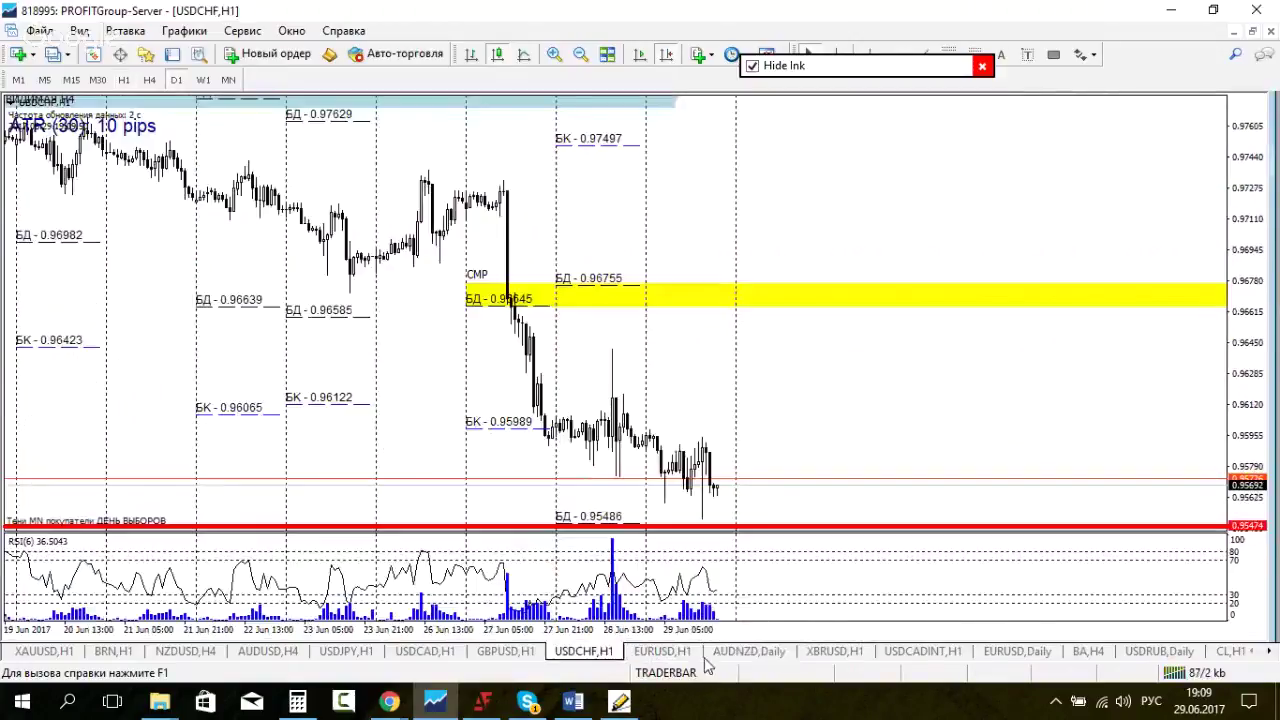
Step: Switch the terminal to the обучение 7 июня profile and review the XAUUSD H1 chart up to the latest candles of 29 June
click(690, 672)
click(761, 636)
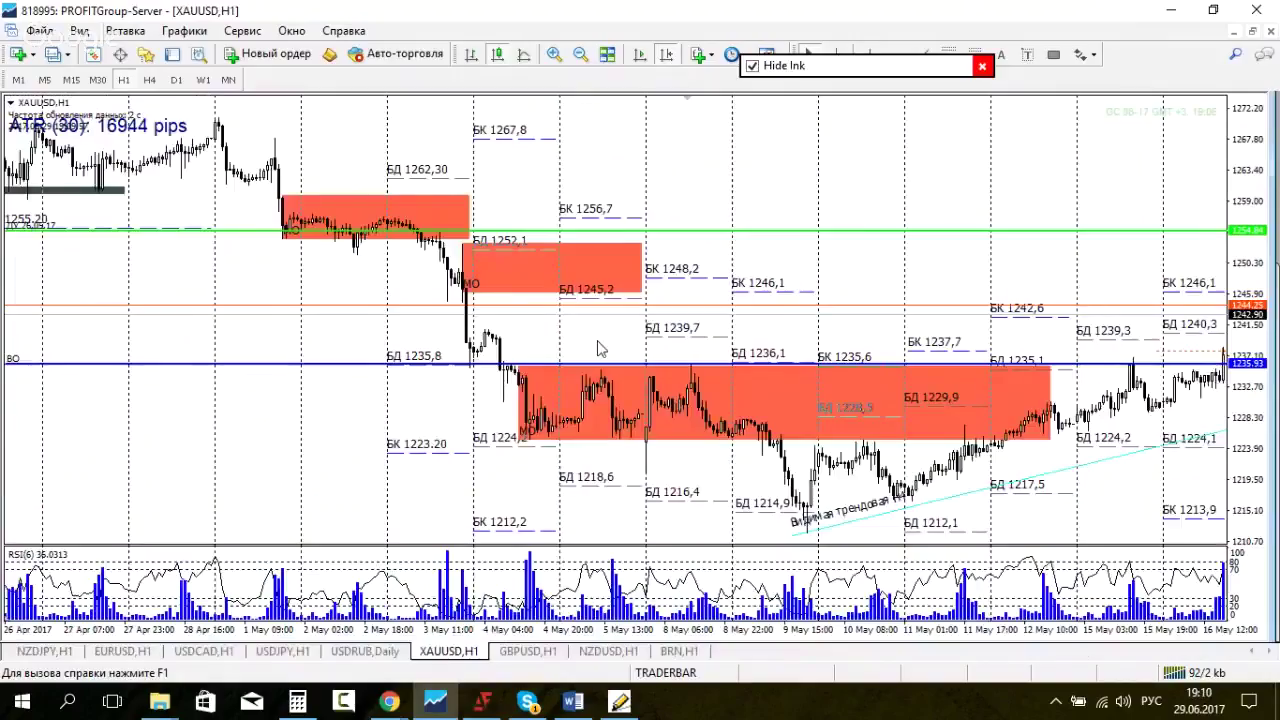
scroll(893, 222, down, 10)
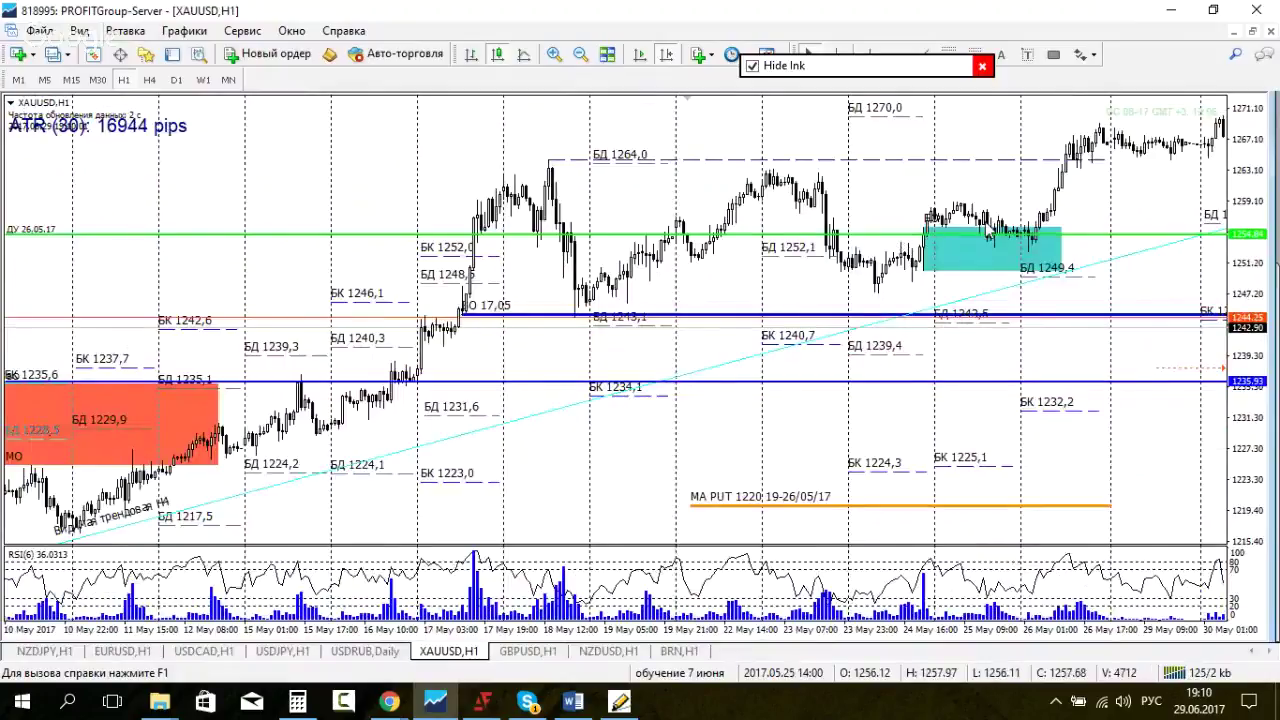
scroll(826, 311, down, 15)
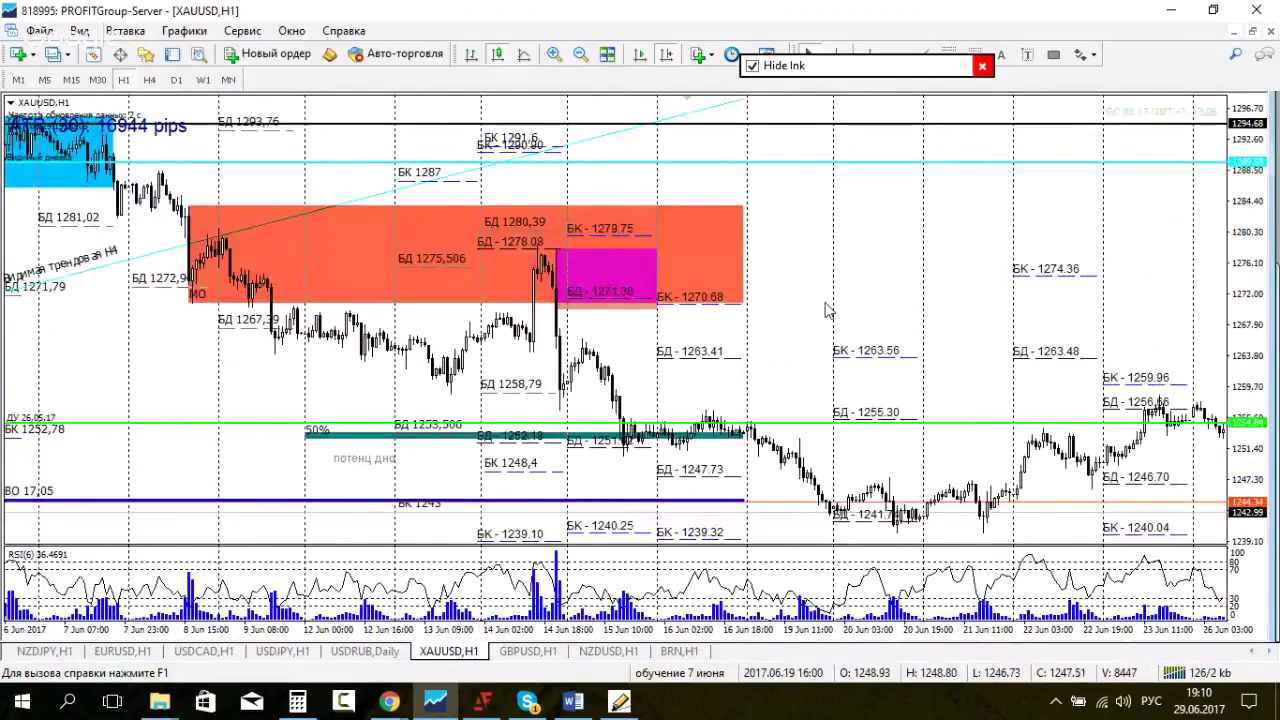
scroll(826, 311, down, 15)
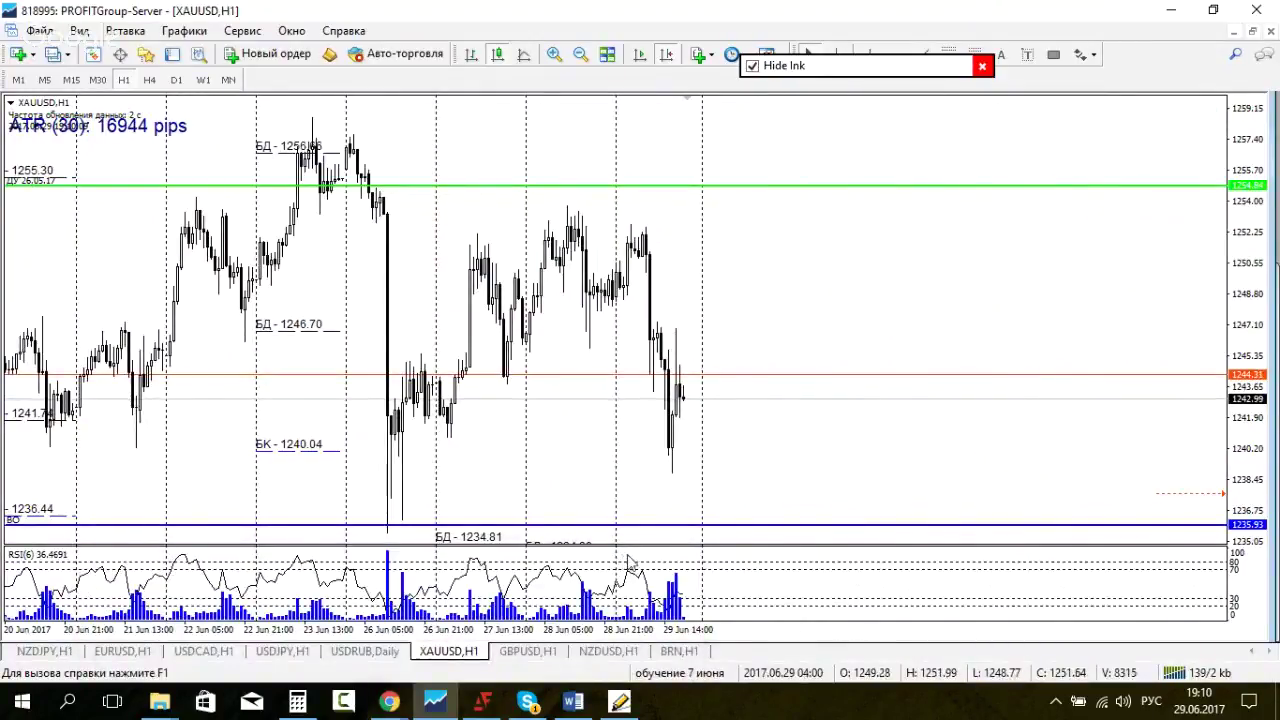
Step: Read the recent messages in the MARKETS CODES and Обучение PRO chats in Skype, then return to the trading terminal
click(527, 700)
click(191, 298)
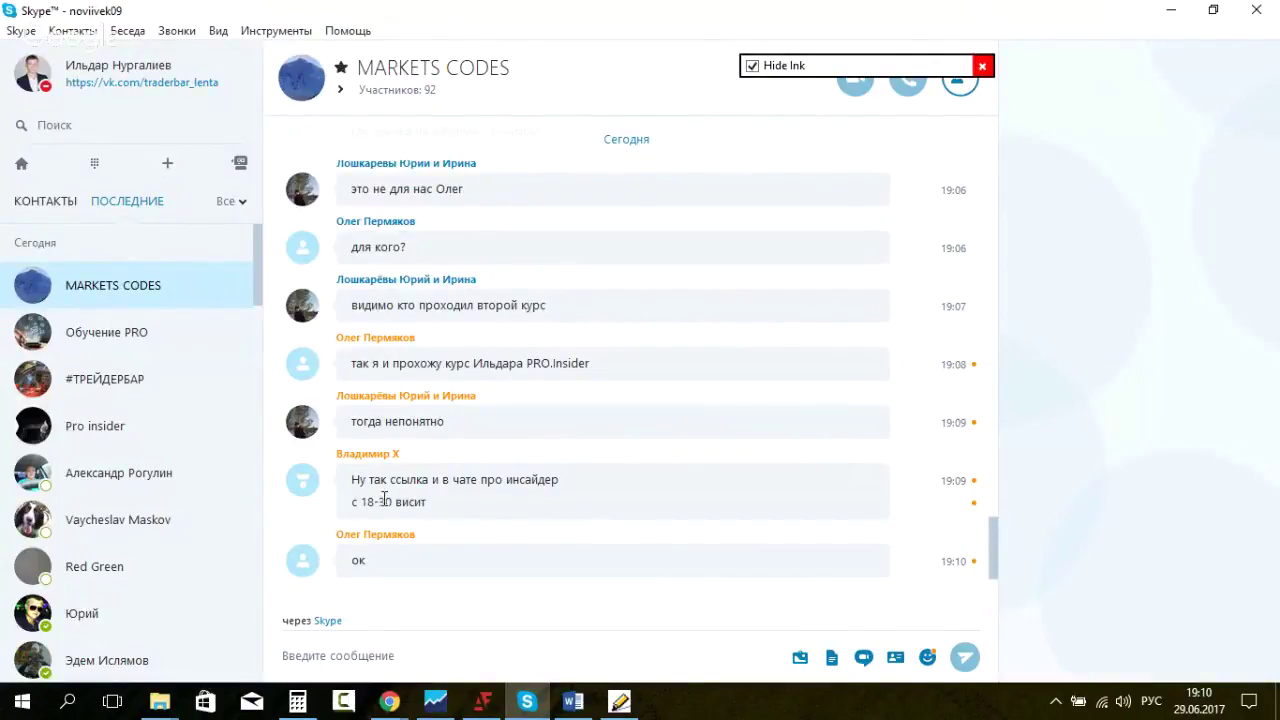
scroll(160, 339, down, 1)
click(158, 340)
click(136, 296)
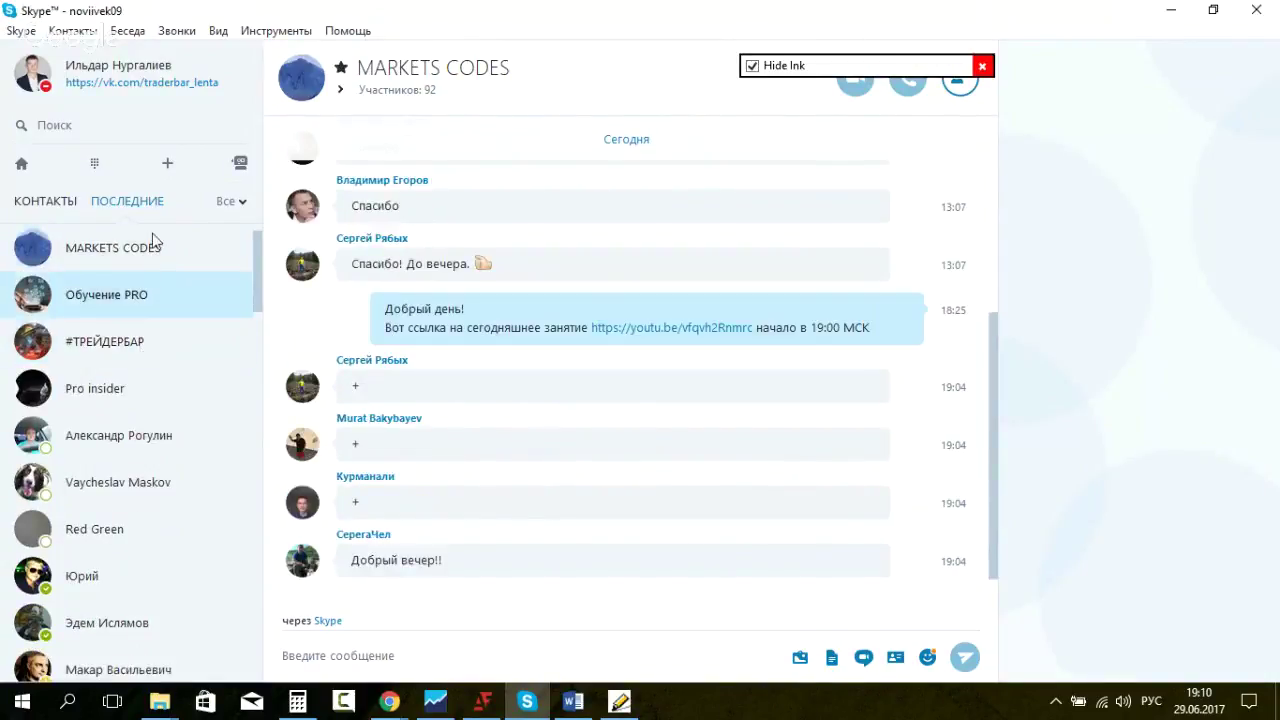
click(148, 251)
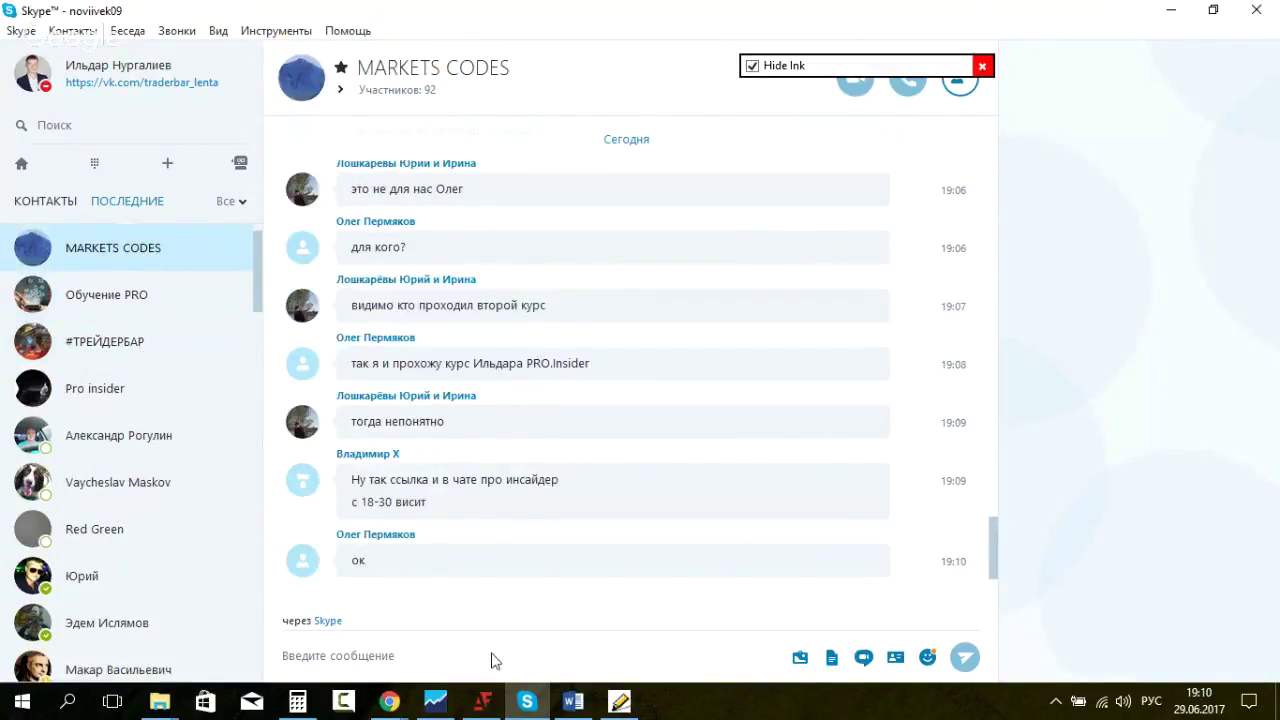
click(1175, 17)
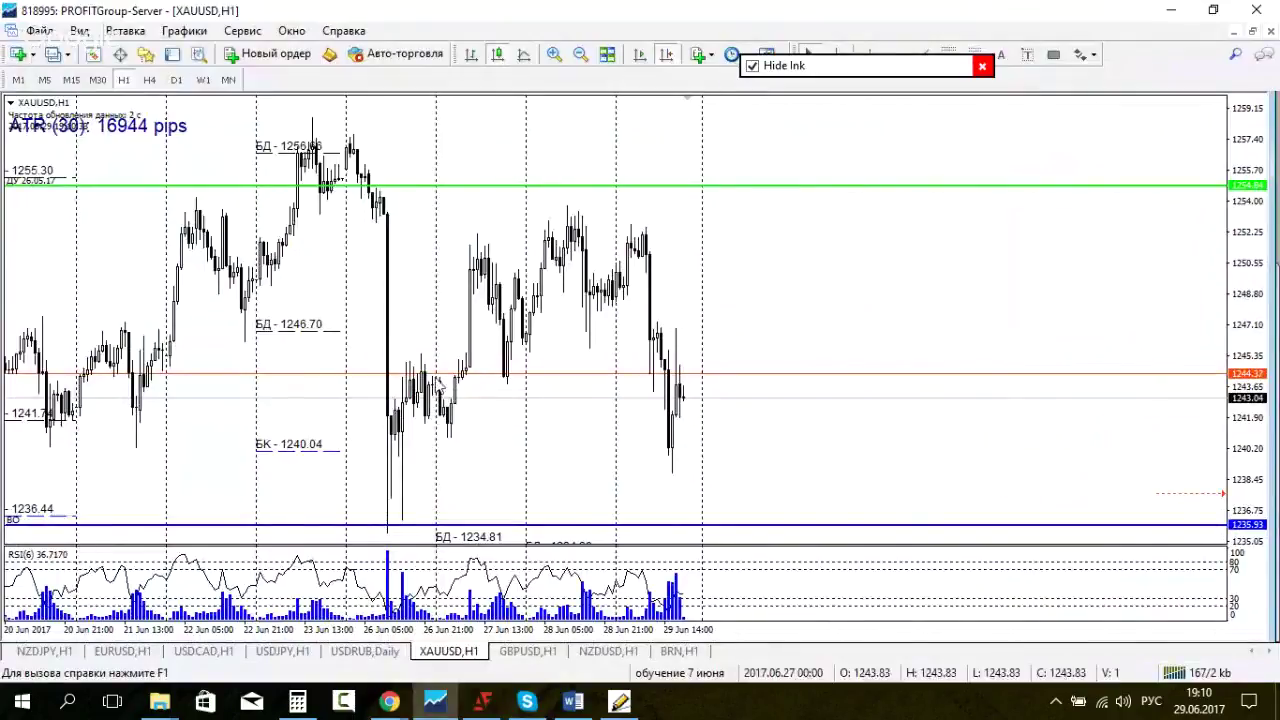
Step: Create a new folder named Новая папка (2) on the desktop, open it and minimize its window
click(1183, 9)
right_click(651, 287)
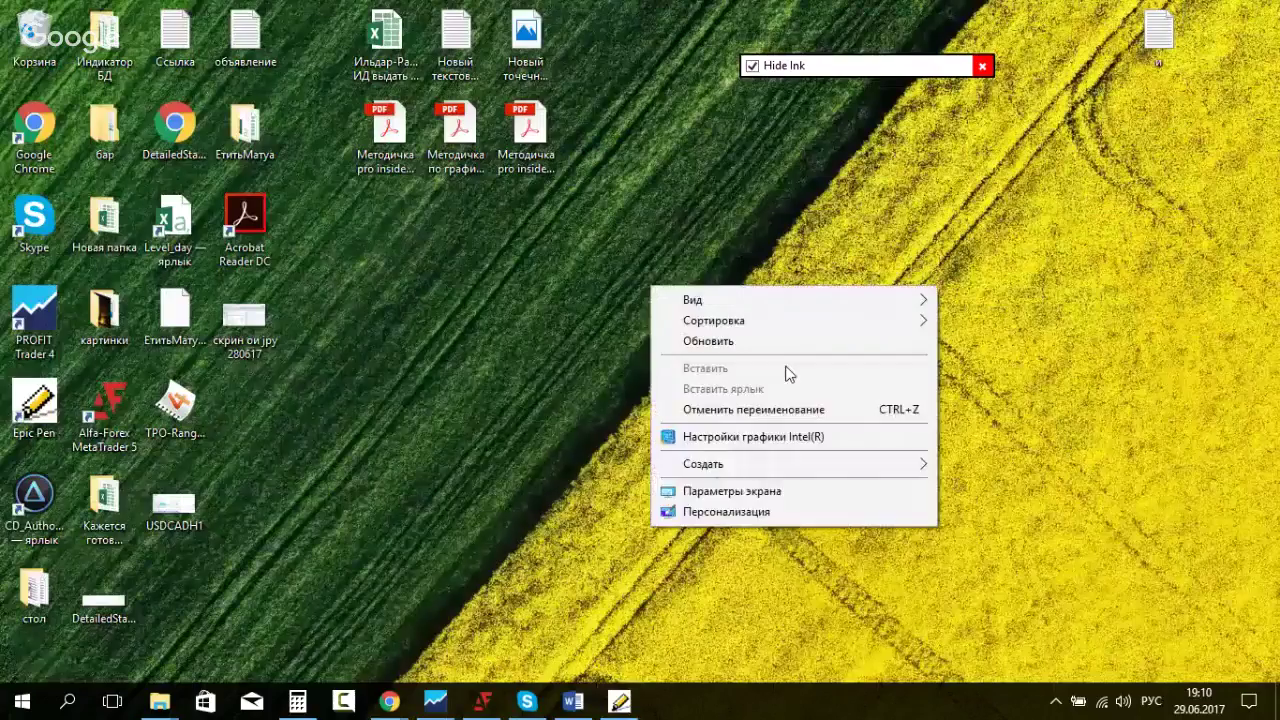
mouse_move(850, 463)
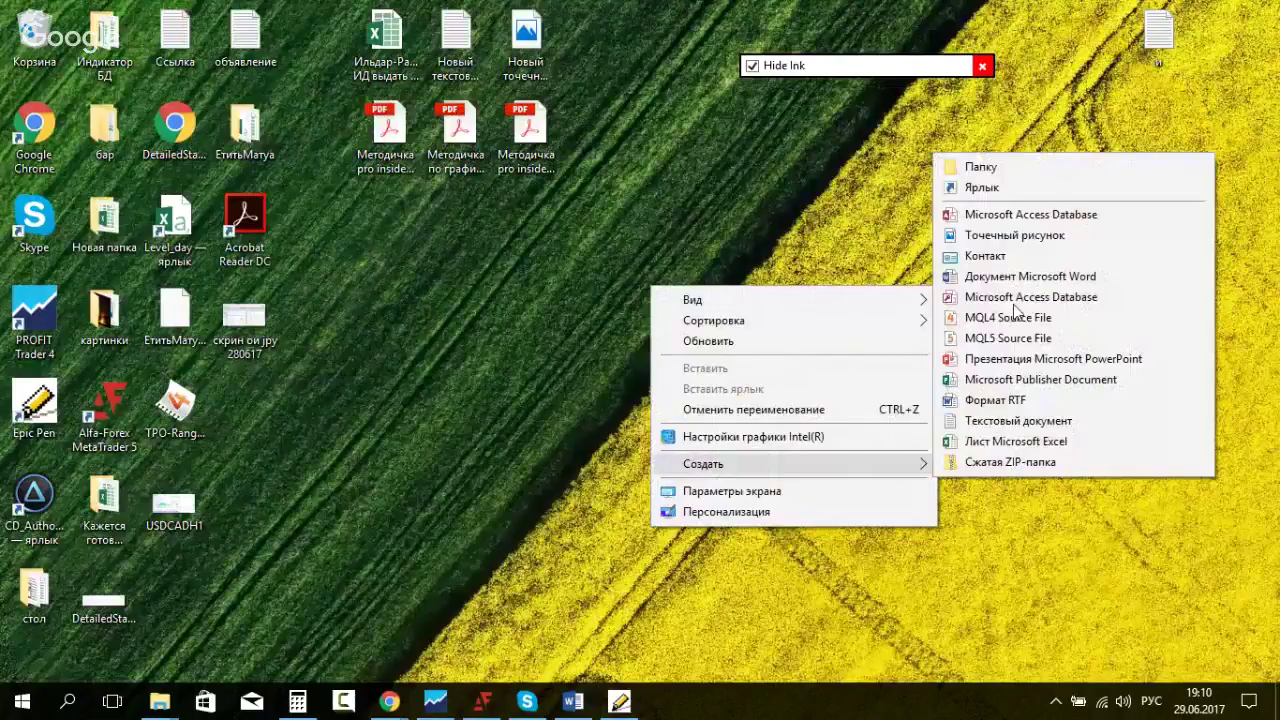
click(994, 172)
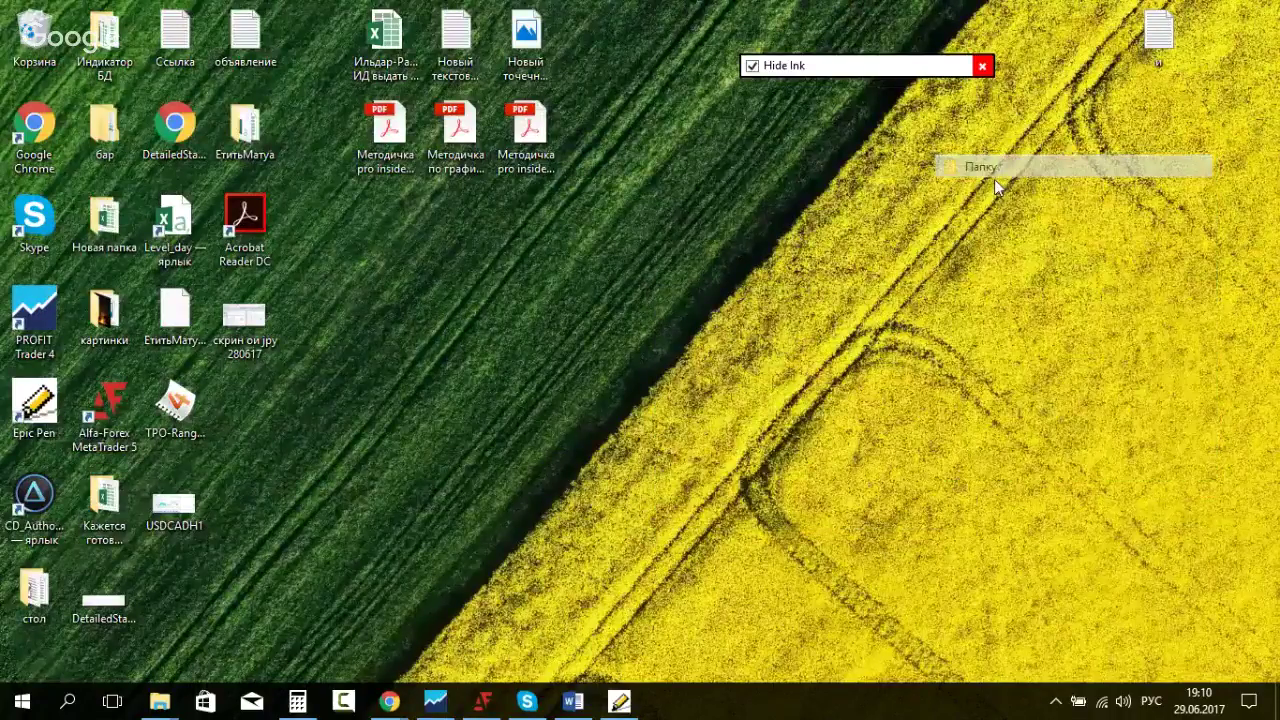
click(700, 445)
double_click(663, 318)
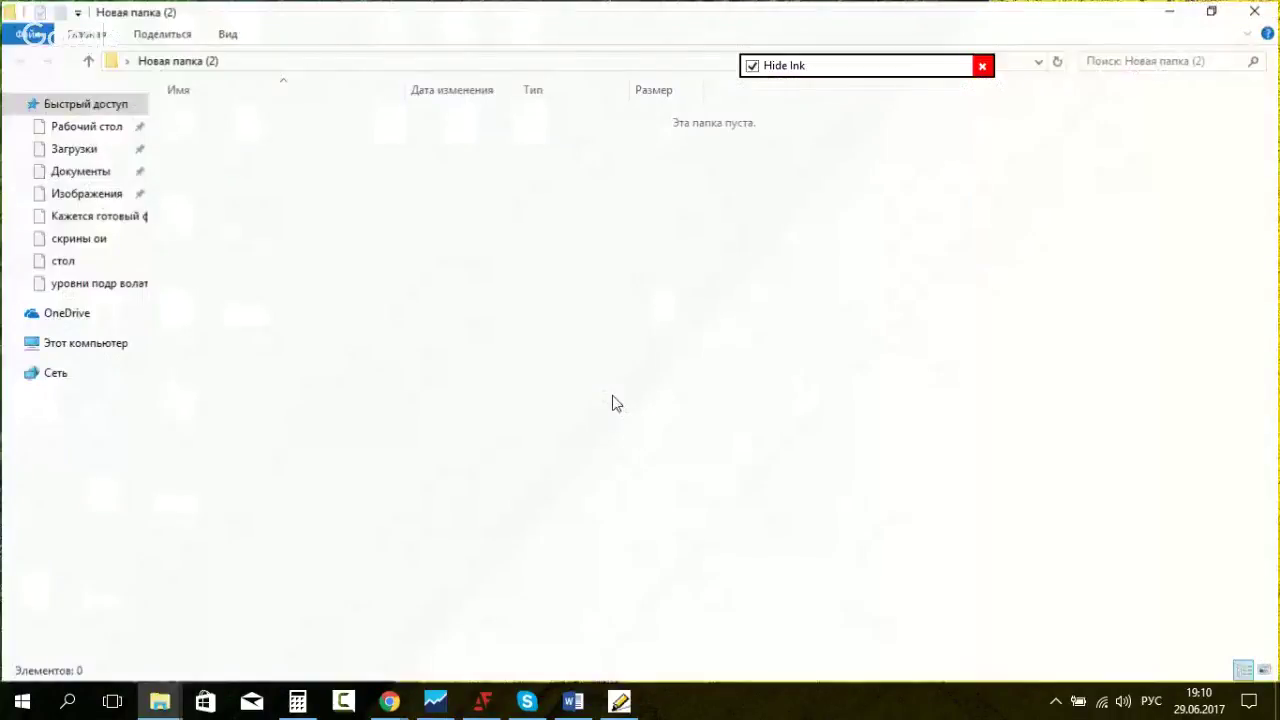
click(1172, 10)
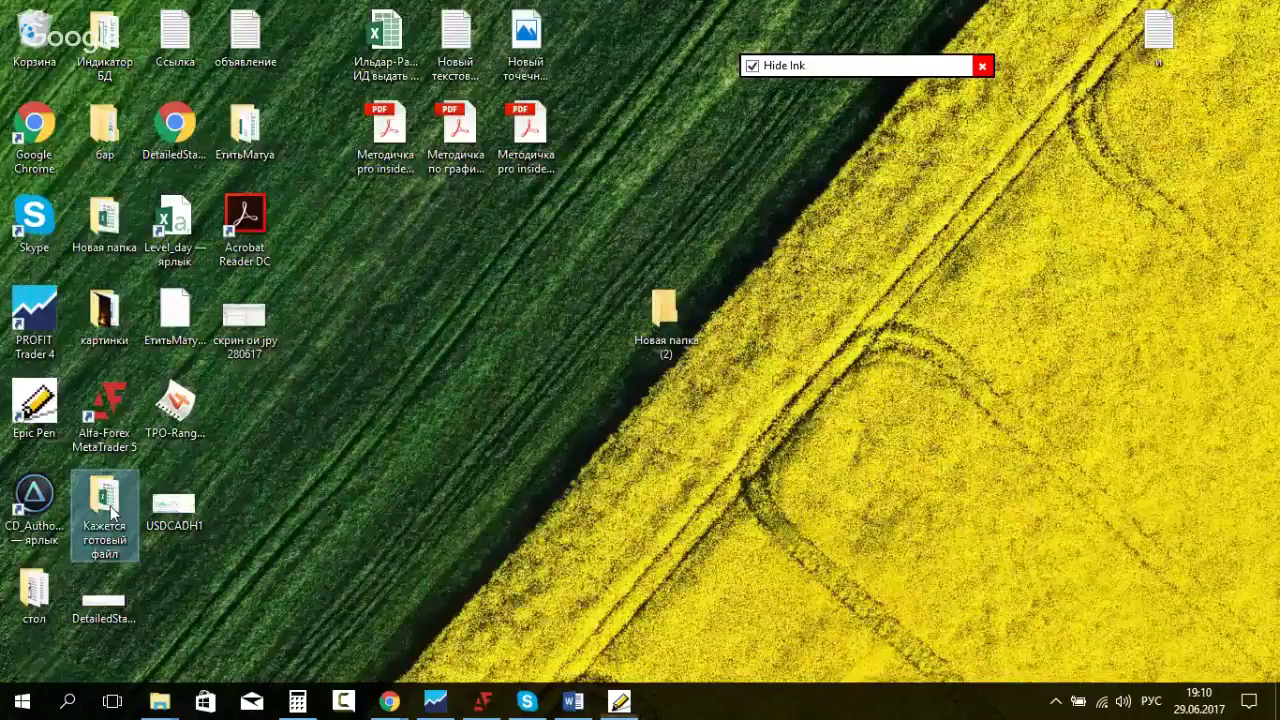
Step: Copy the Рассчет ИД выдать3 workbook from the Кажется готовый файл folder into Новая папка (2)
double_click(105, 500)
click(434, 180)
click(437, 160)
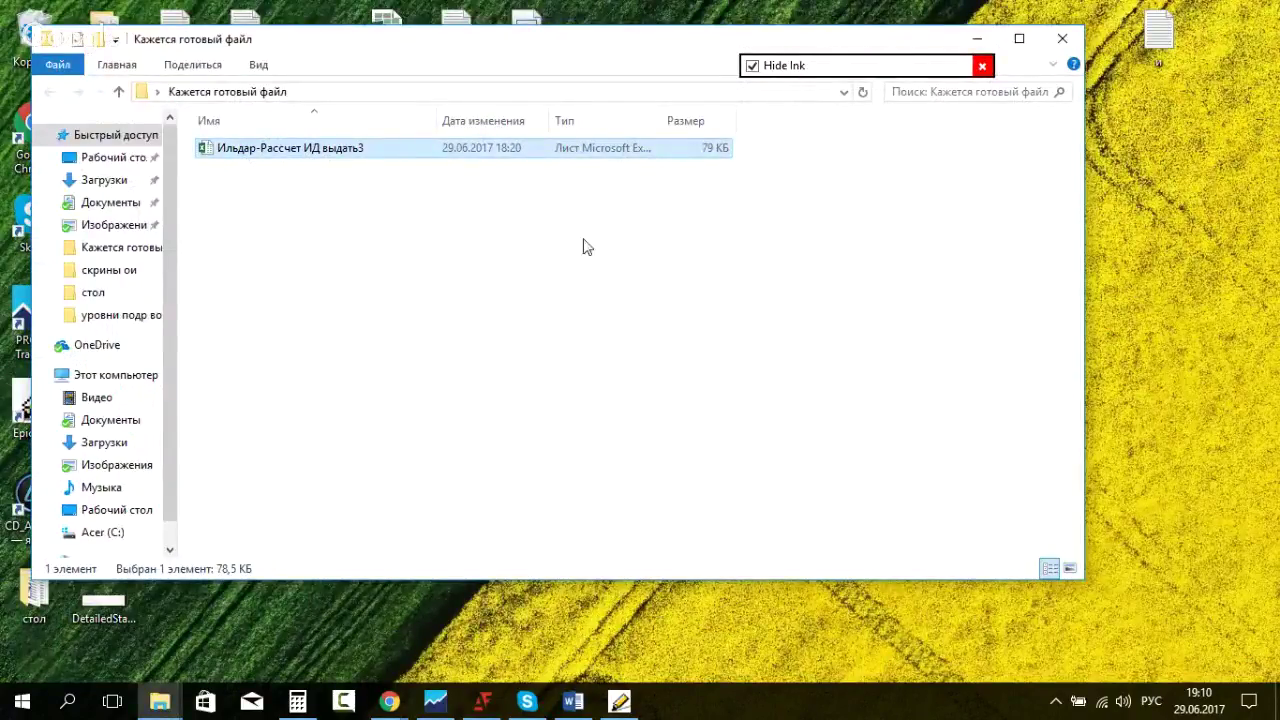
click(1064, 40)
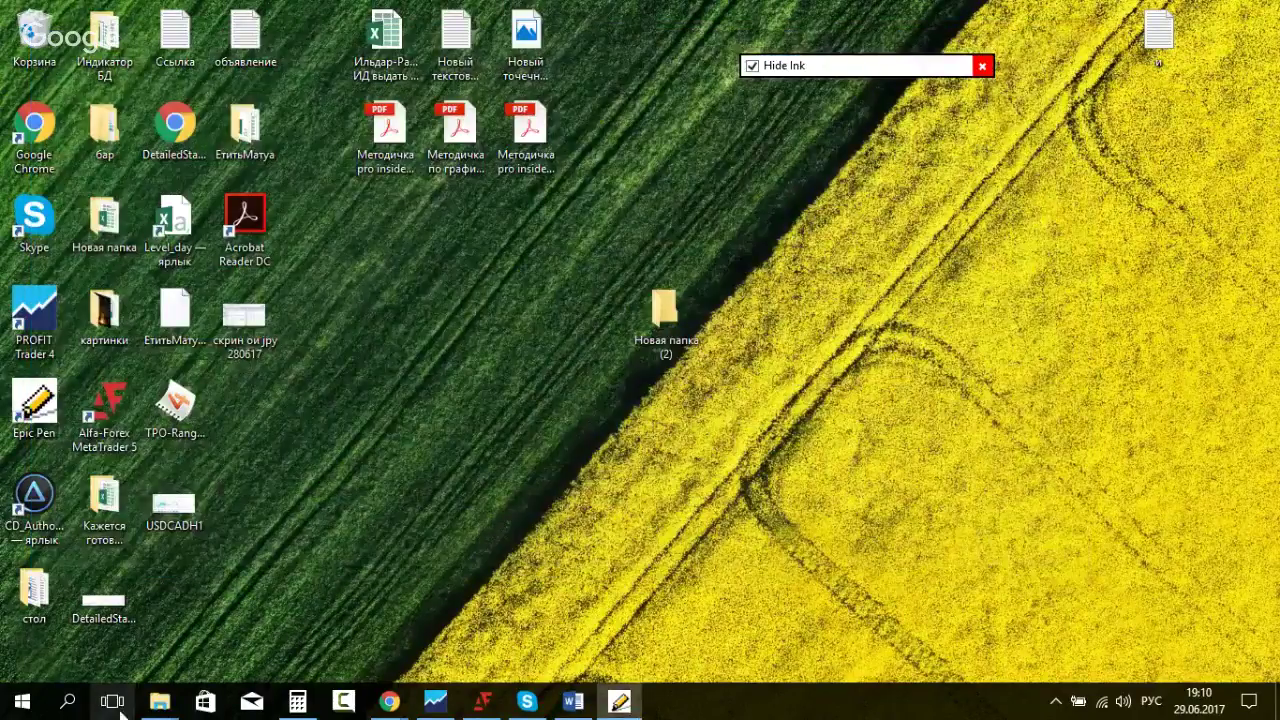
mouse_move(160, 700)
click(310, 557)
key(ctrl+v)
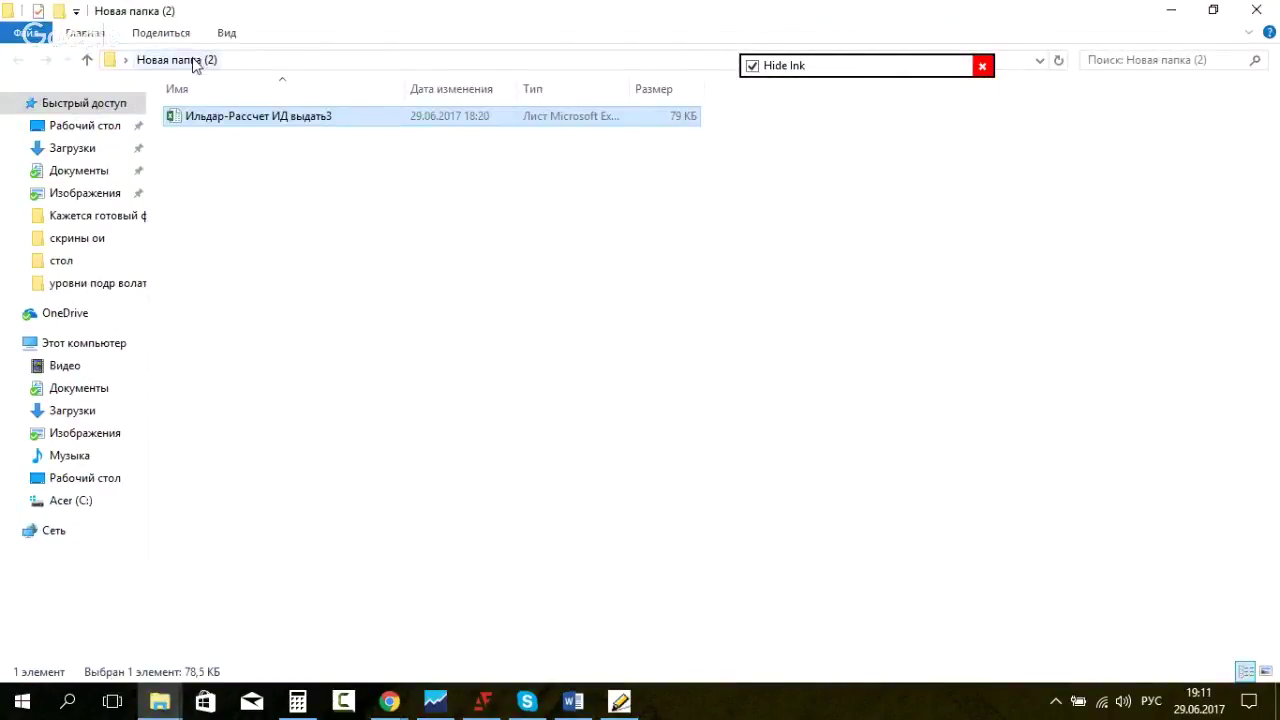
Step: Switch to the PROFIT Trader 4 terminal, open its data catalog and go to the MQL4 Files folder
click(435, 700)
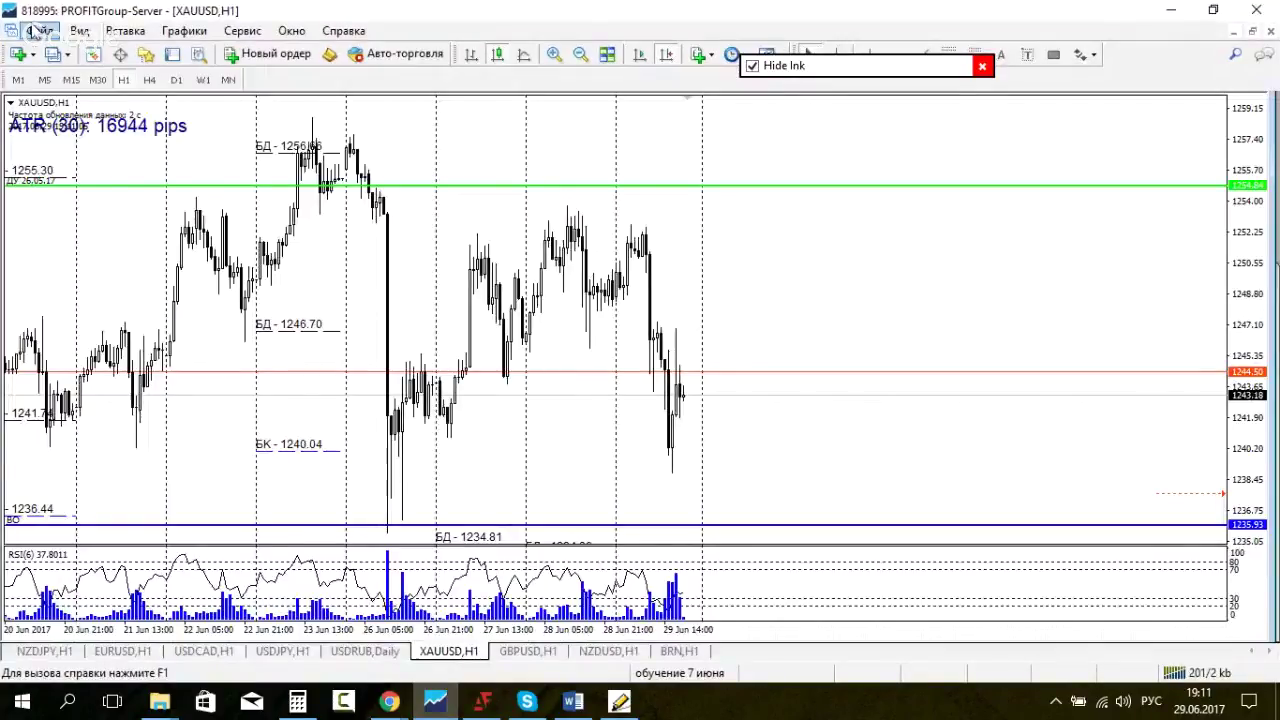
click(33, 31)
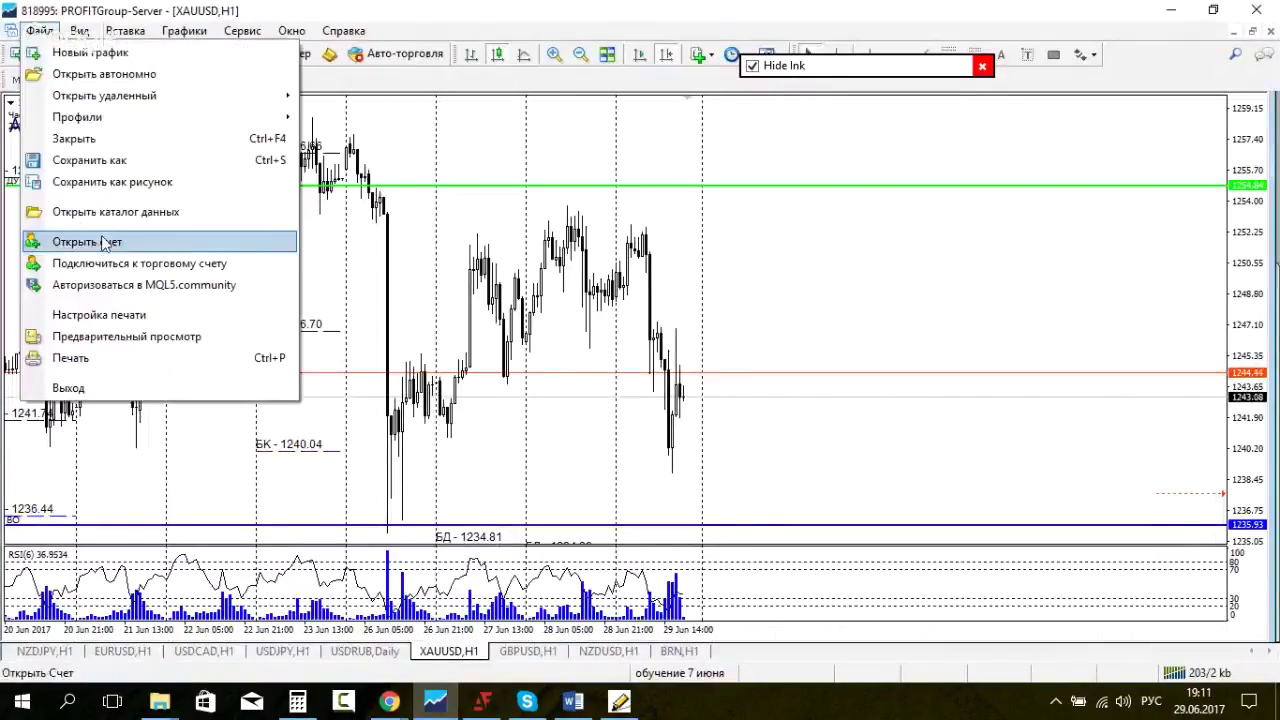
click(114, 211)
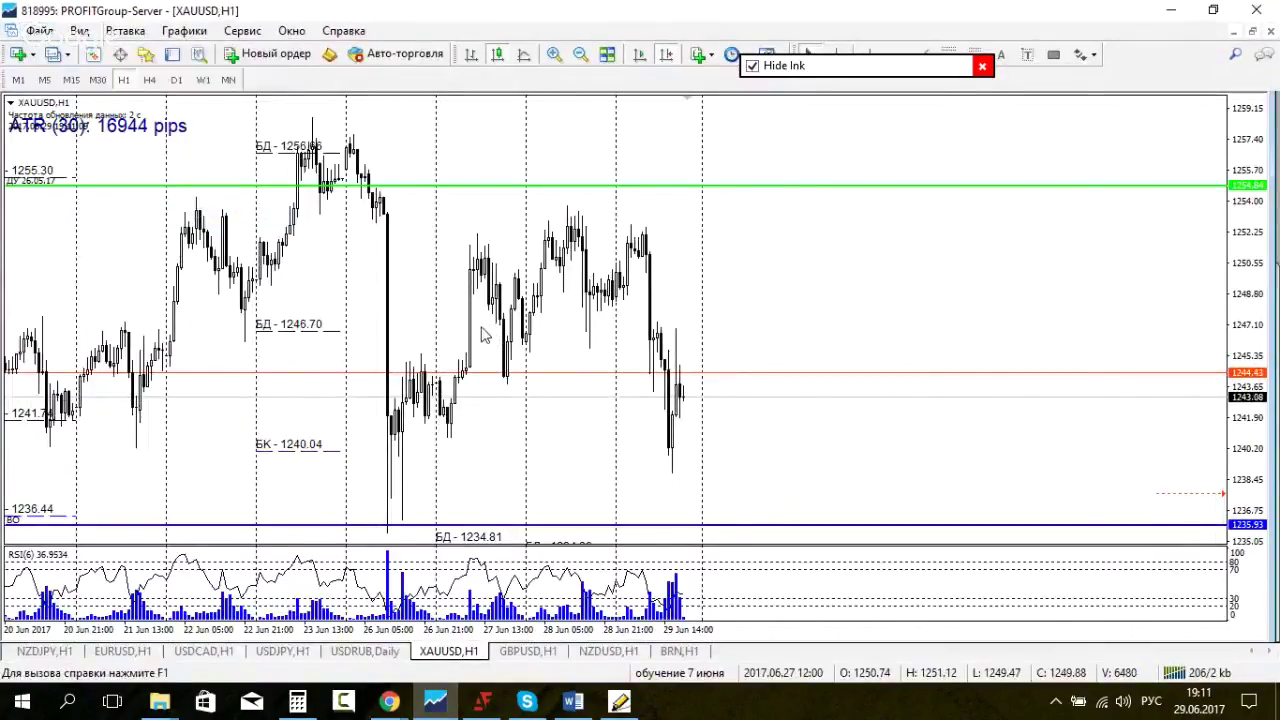
double_click(259, 213)
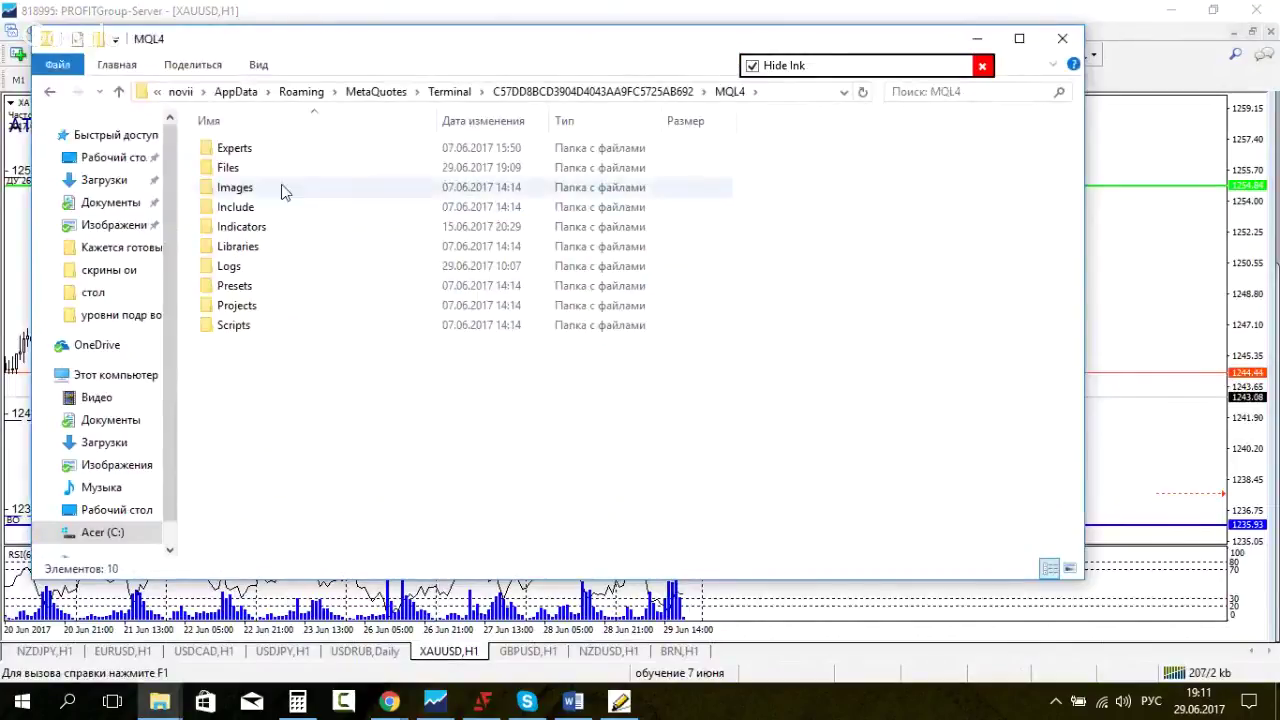
double_click(282, 170)
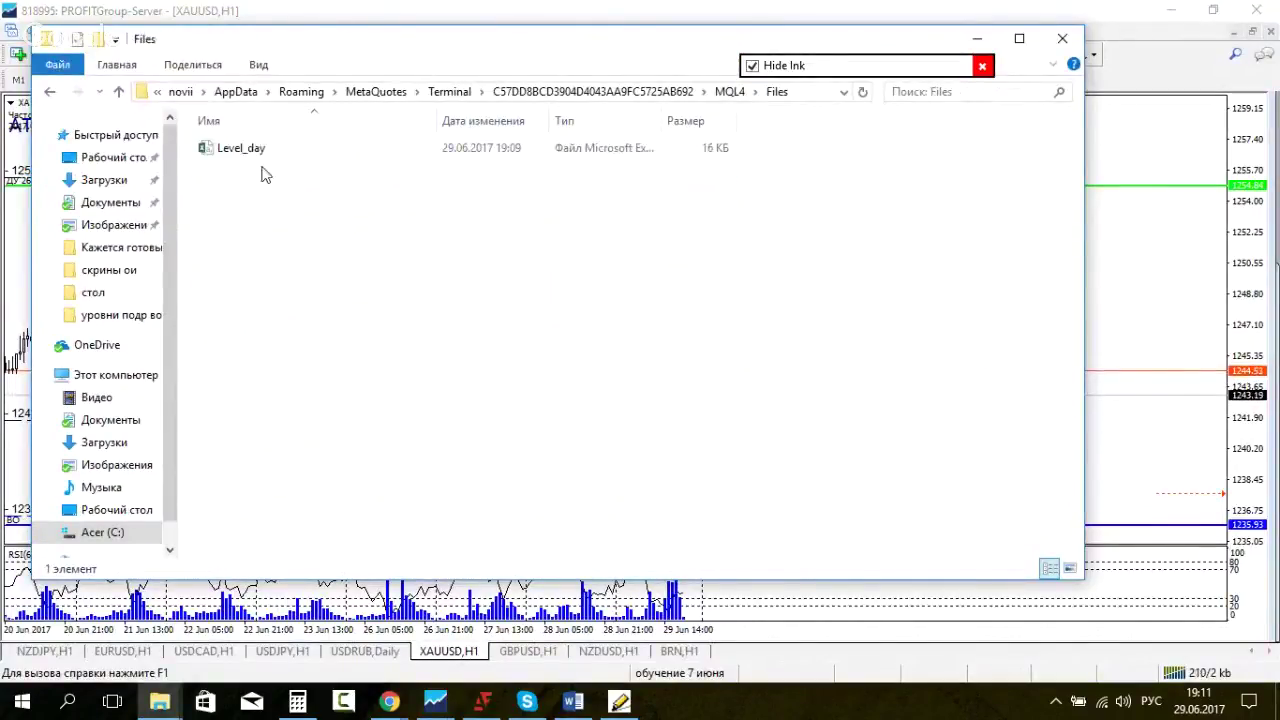
Step: Copy the Level_day file from the terminal's Files folder into Новая папка (2)
click(265, 158)
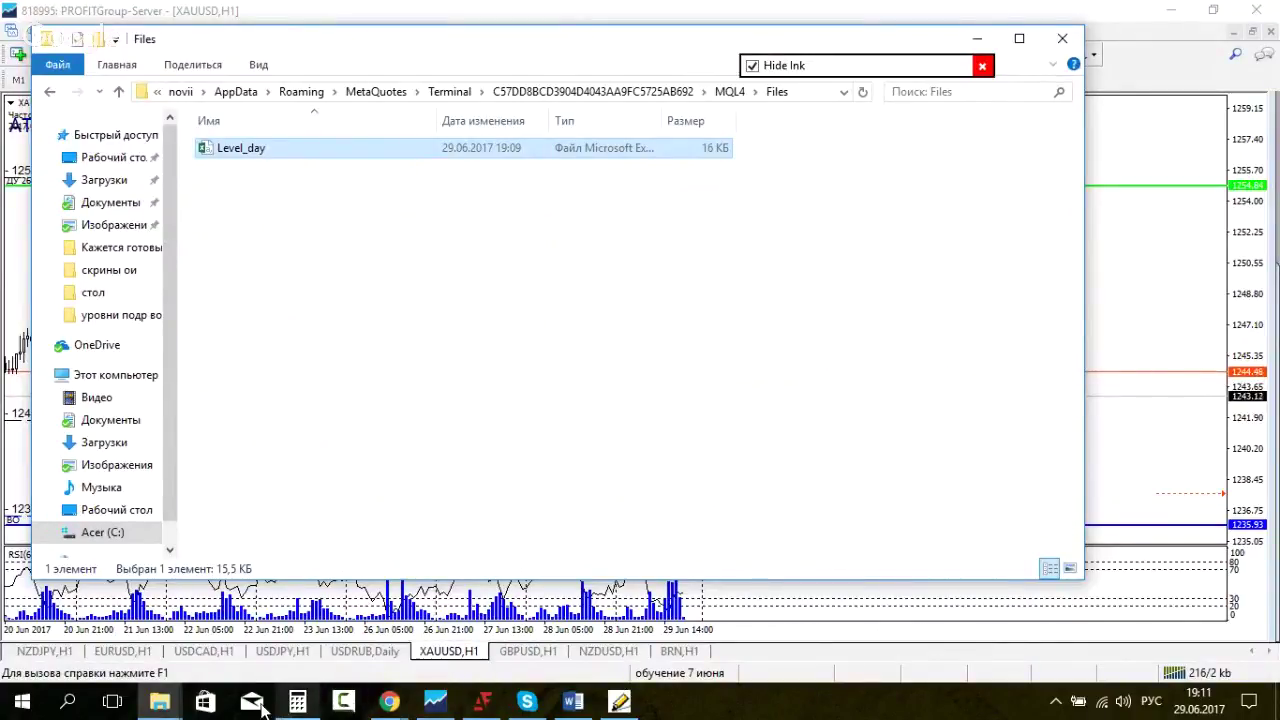
click(160, 702)
click(340, 640)
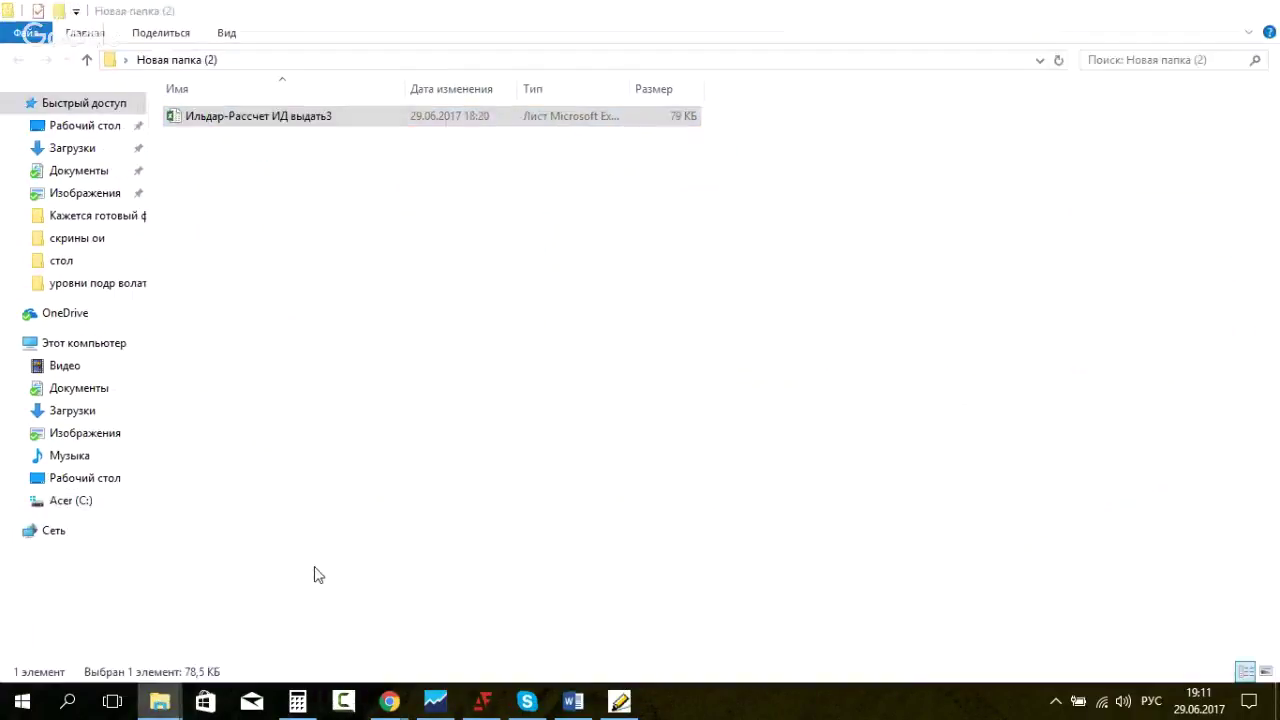
key(ctrl+v)
click(470, 514)
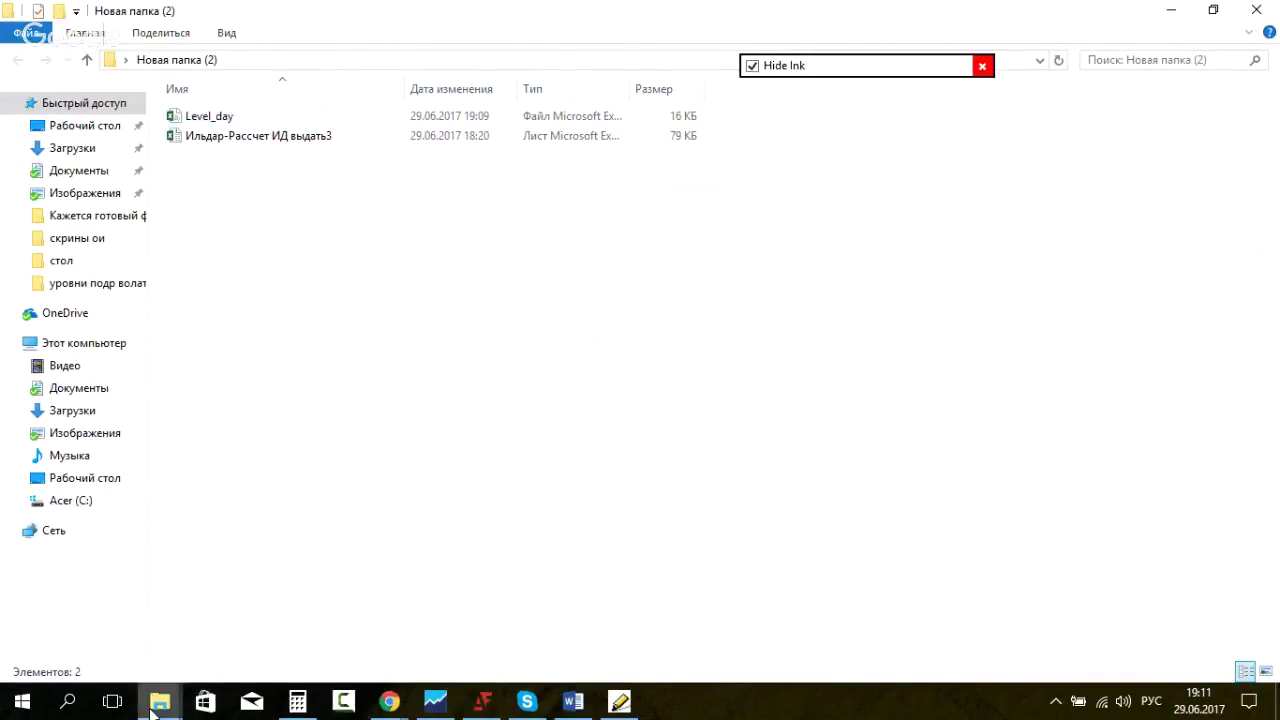
Step: Locate the ki_Level_from_File source and .ex4 indicator files in the terminal's MQL4 Indicators folder
mouse_move(152, 710)
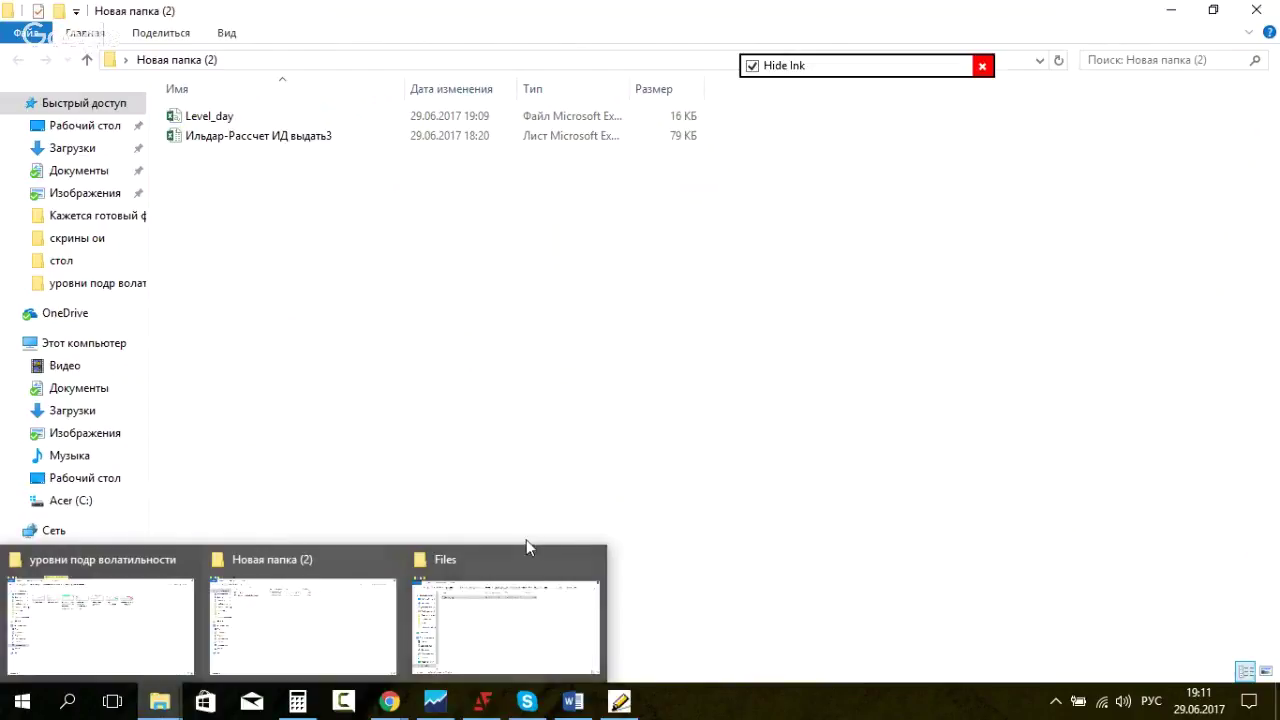
click(503, 570)
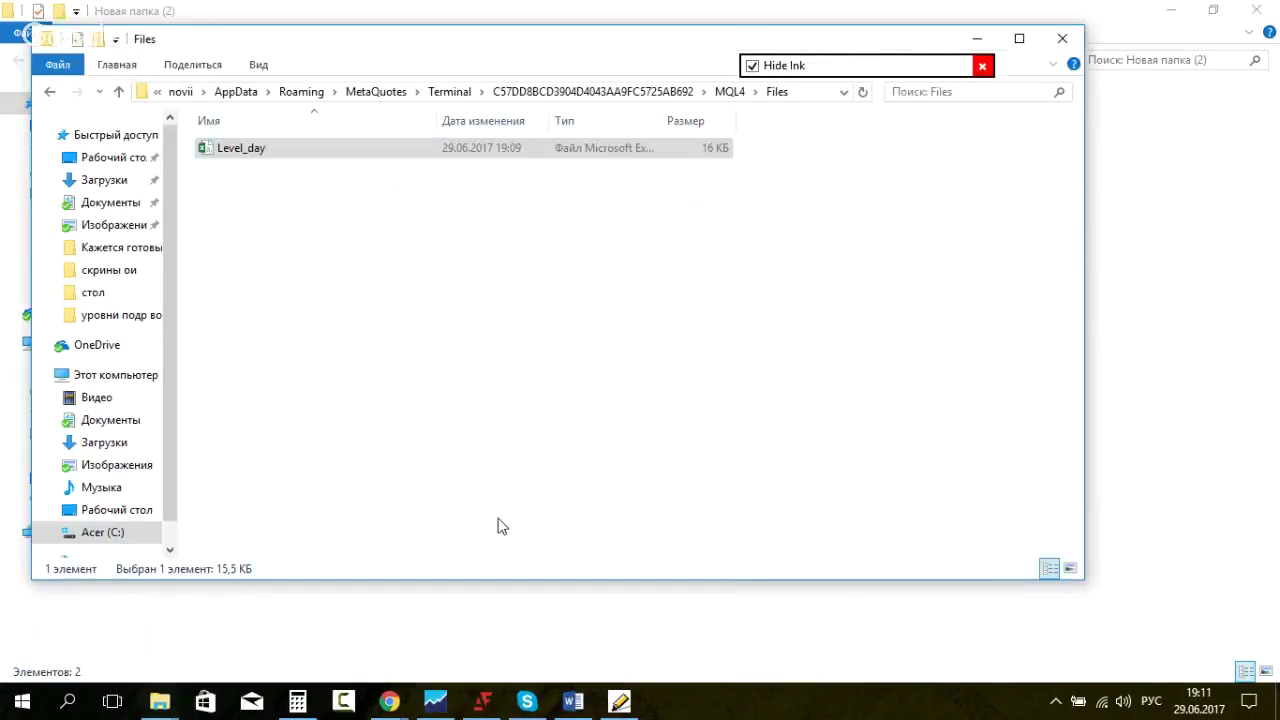
click(119, 91)
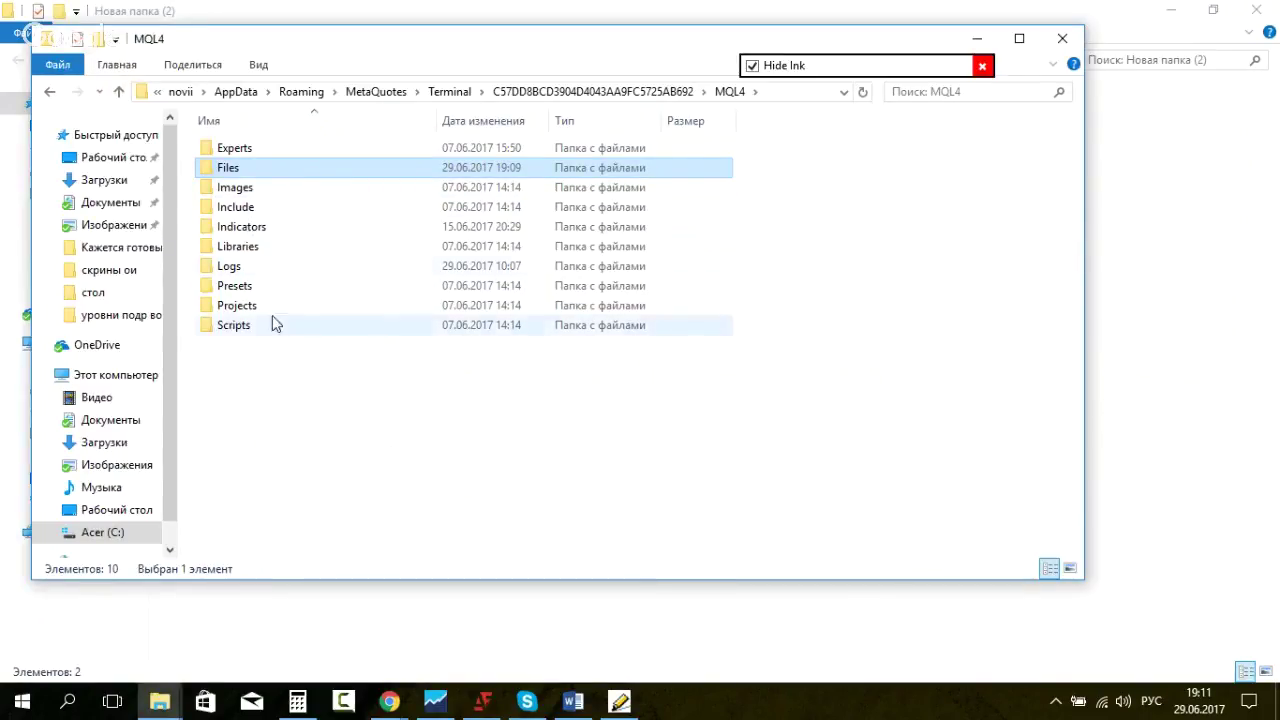
double_click(290, 230)
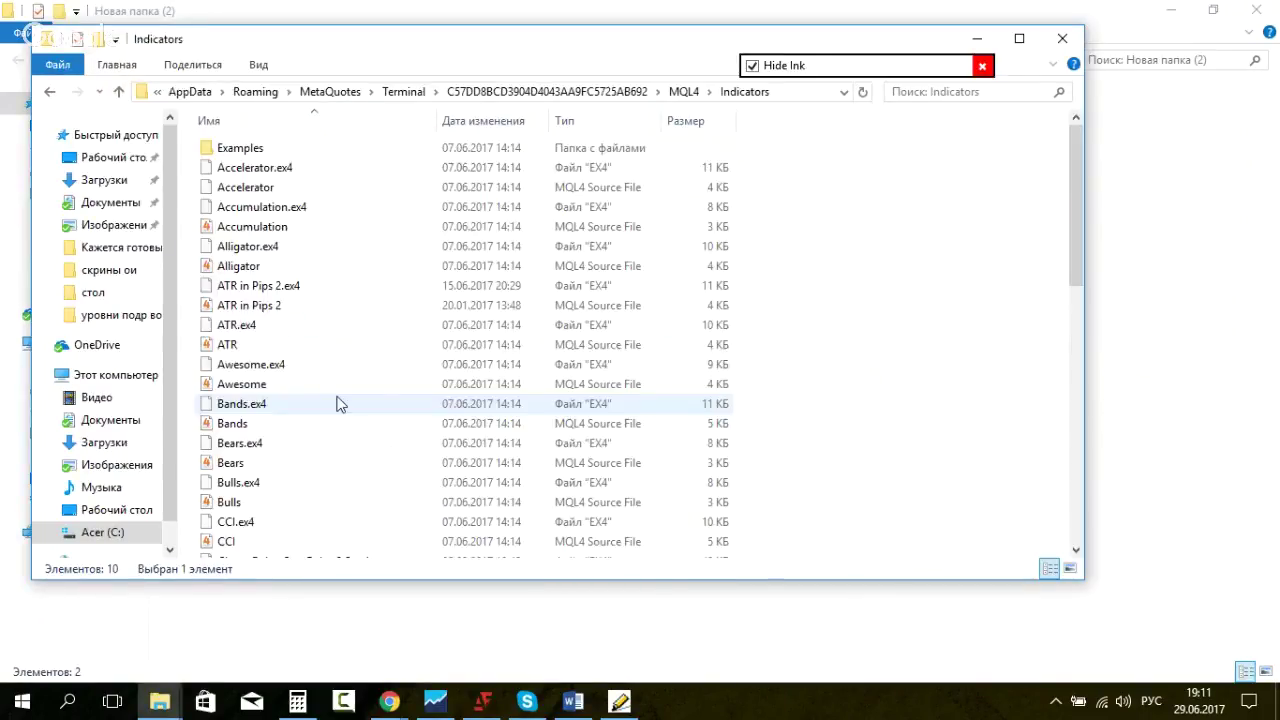
scroll(337, 403, down, 5)
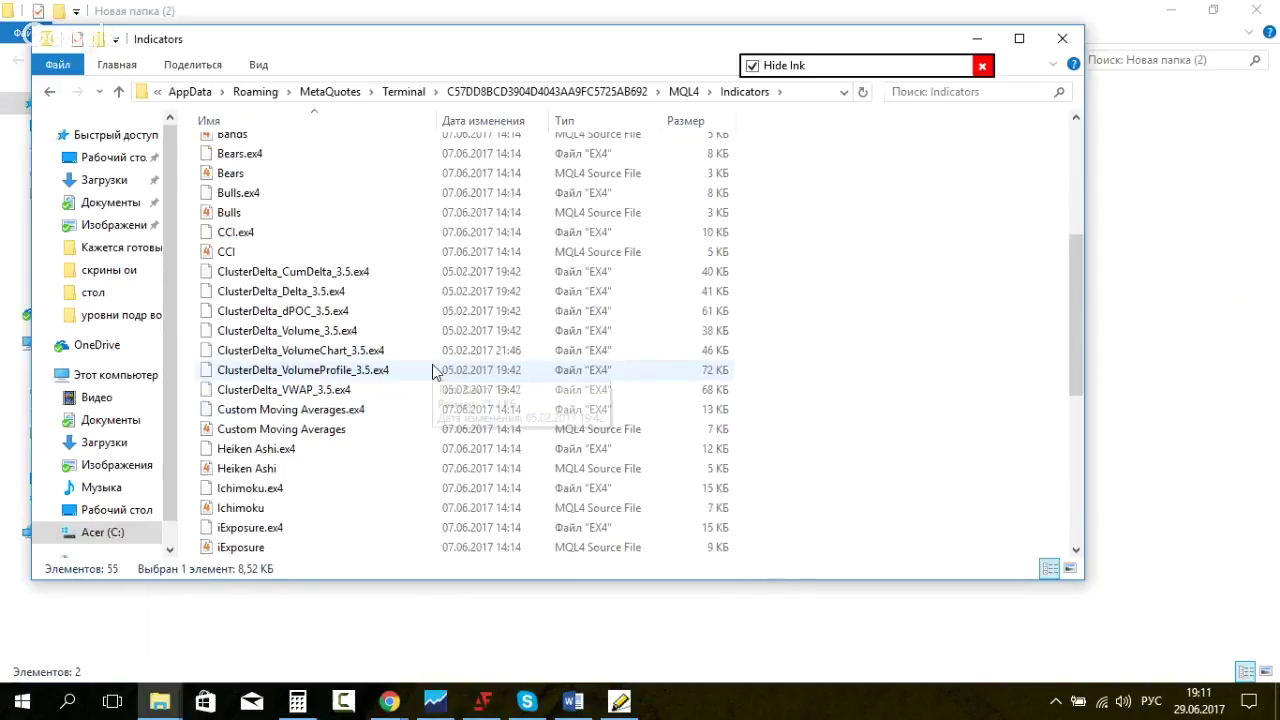
scroll(432, 372, down, 6)
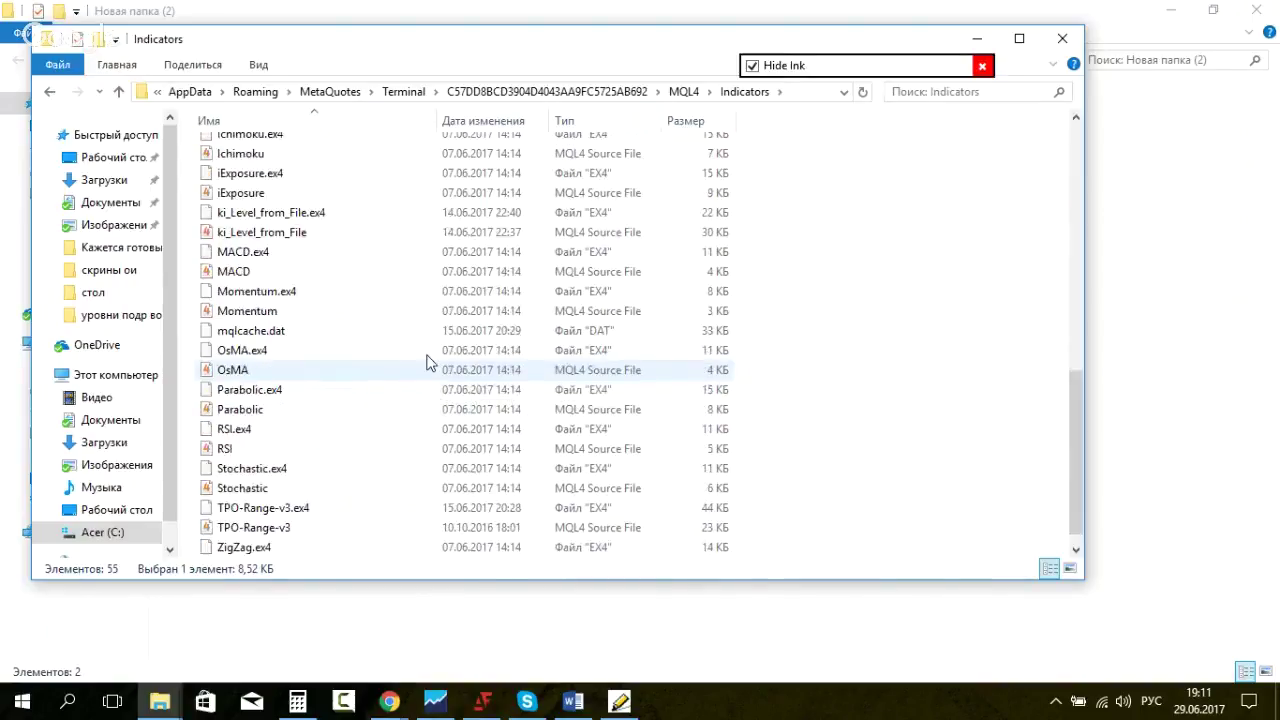
click(395, 236)
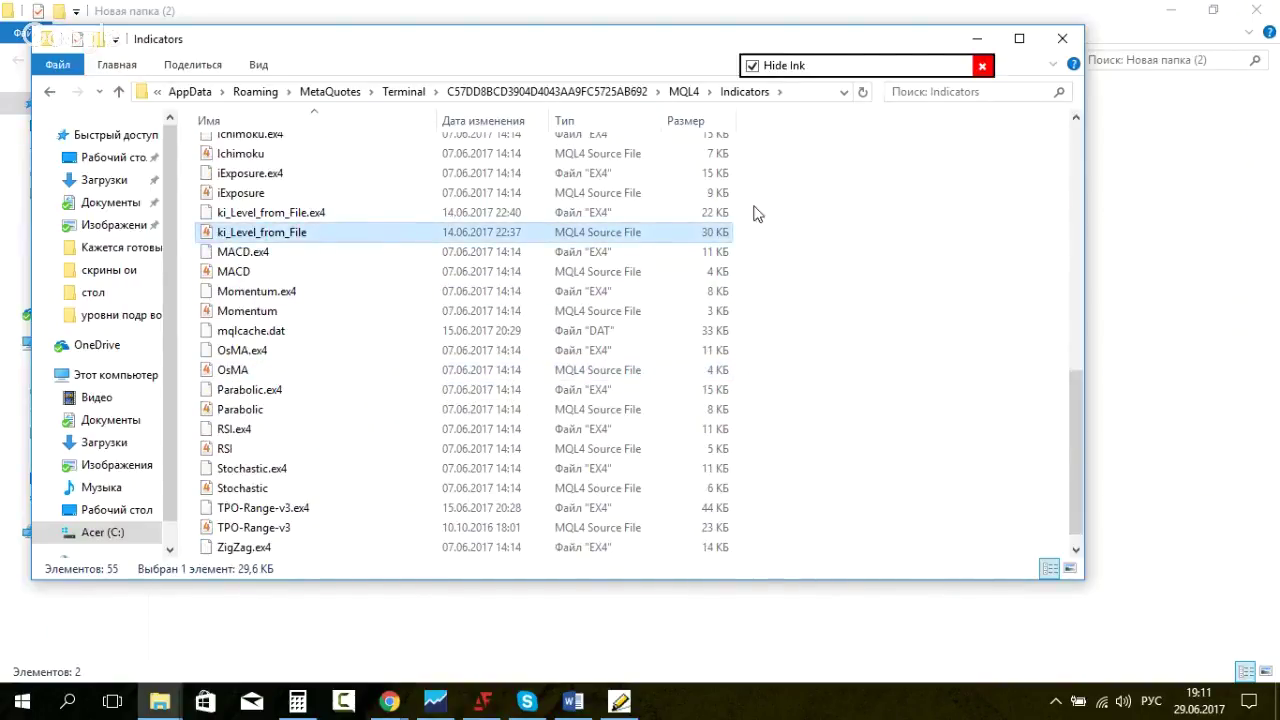
click(296, 214)
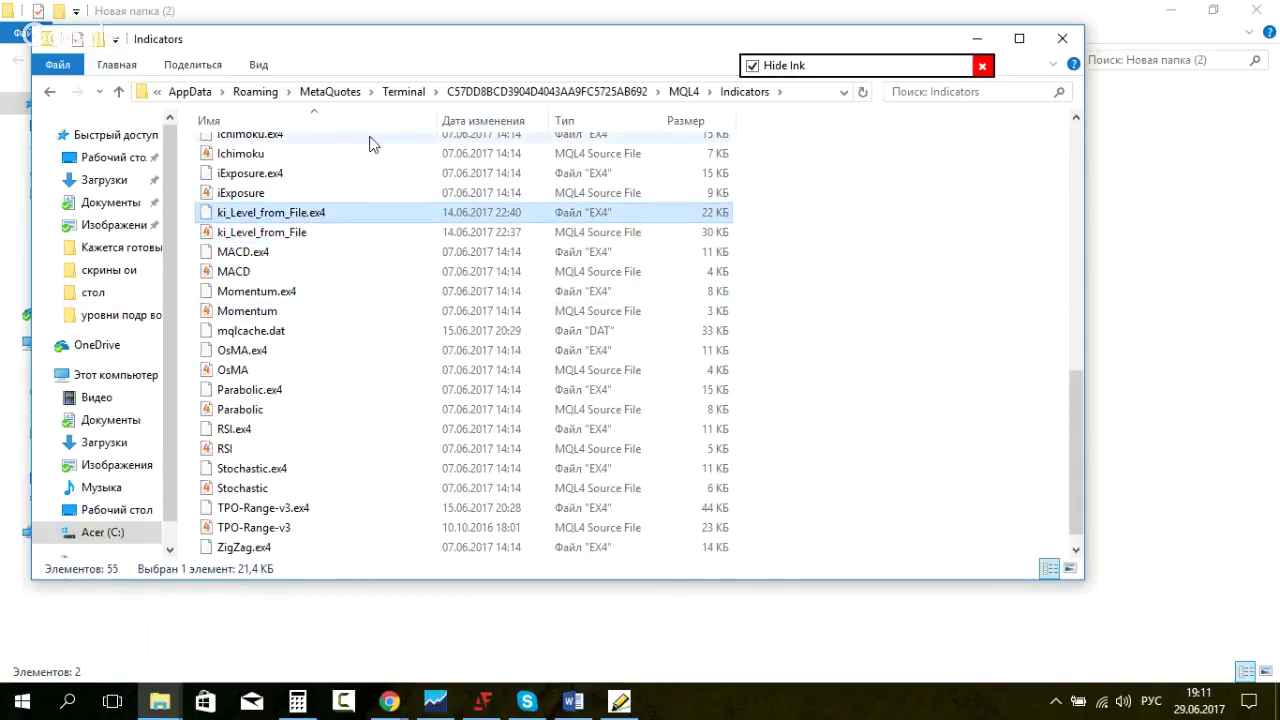
Step: Minimize the open windows and copy both ki_Level_from_File files from the desktop folder ЕтитьМатуа into Новая папка (2)
click(973, 40)
click(1170, 11)
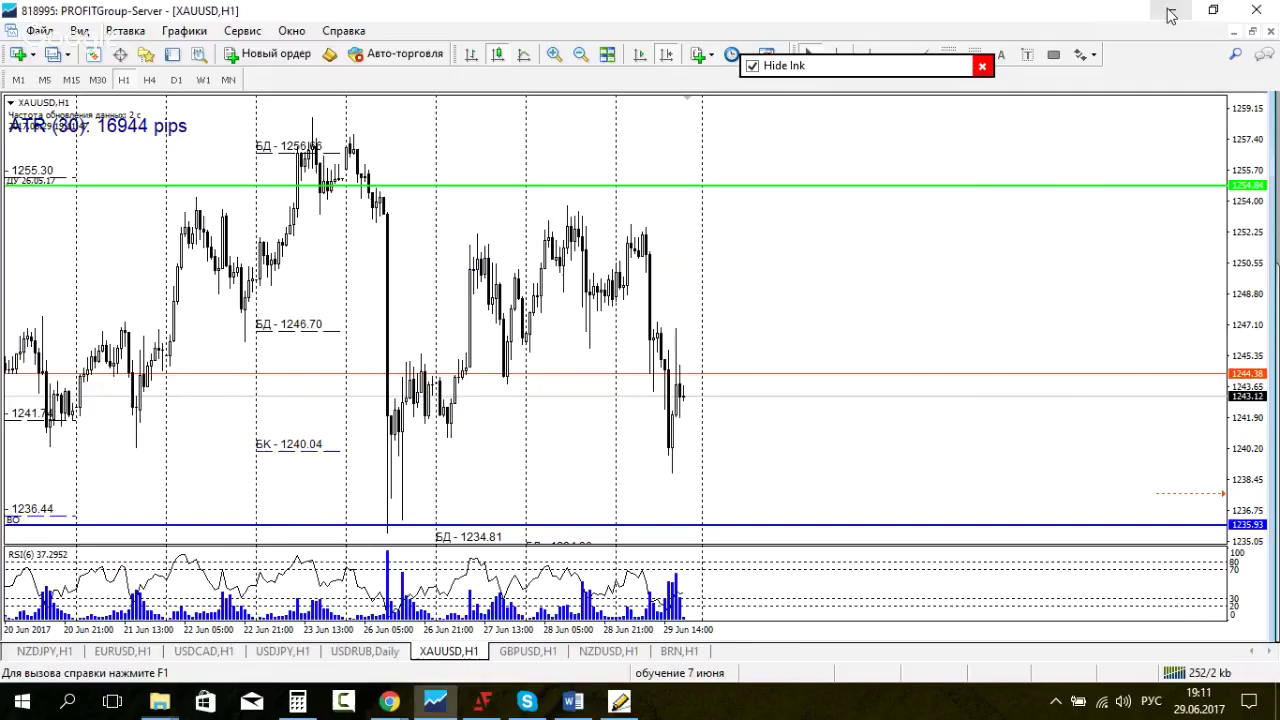
click(1170, 14)
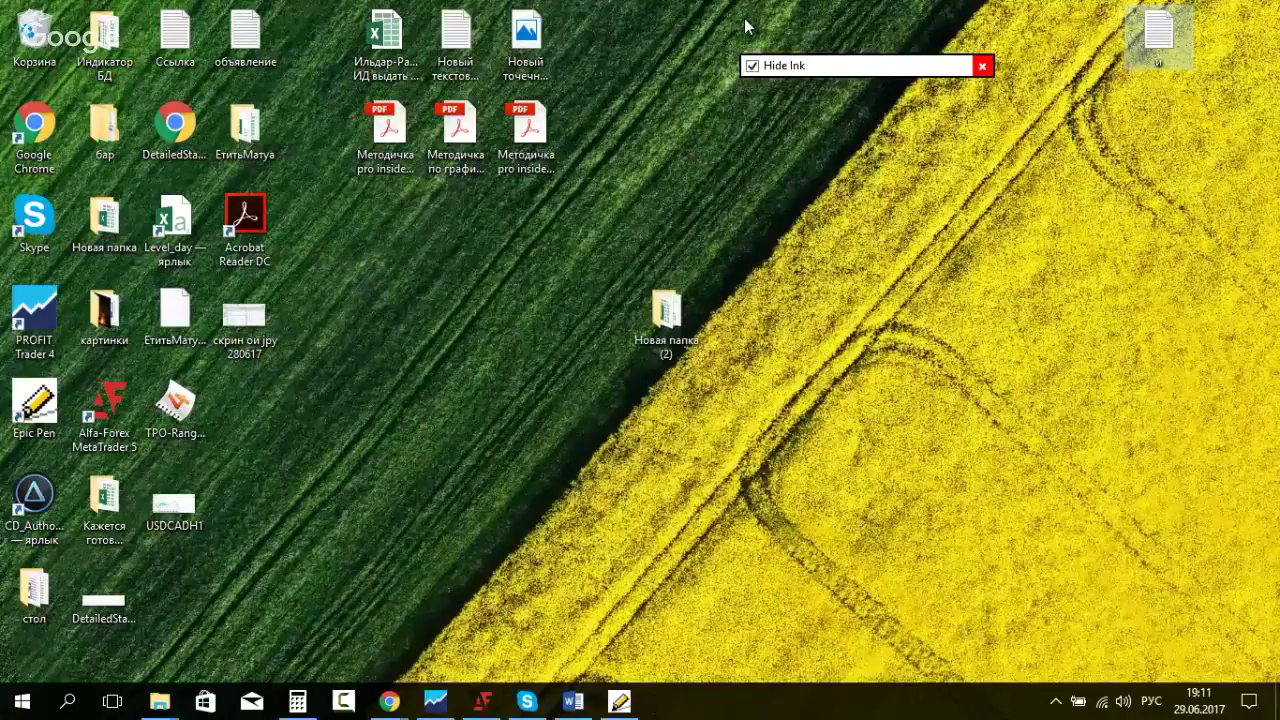
double_click(244, 125)
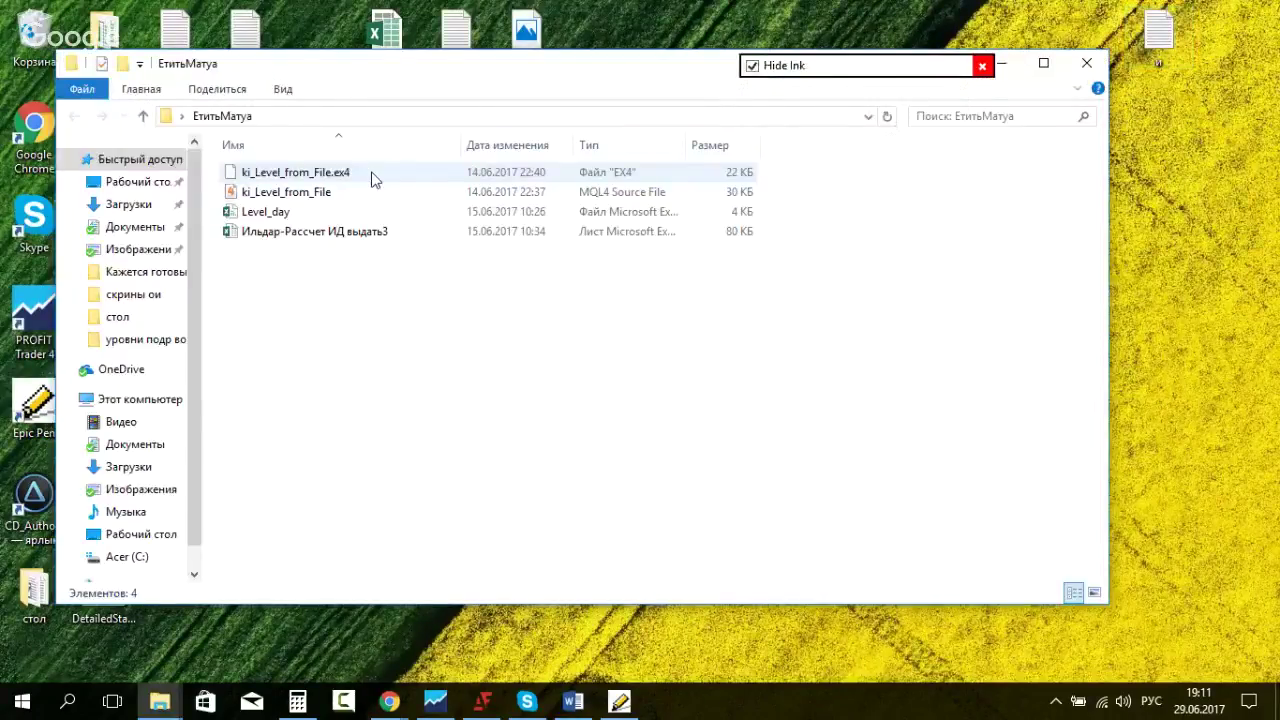
drag(797, 177, 797, 191)
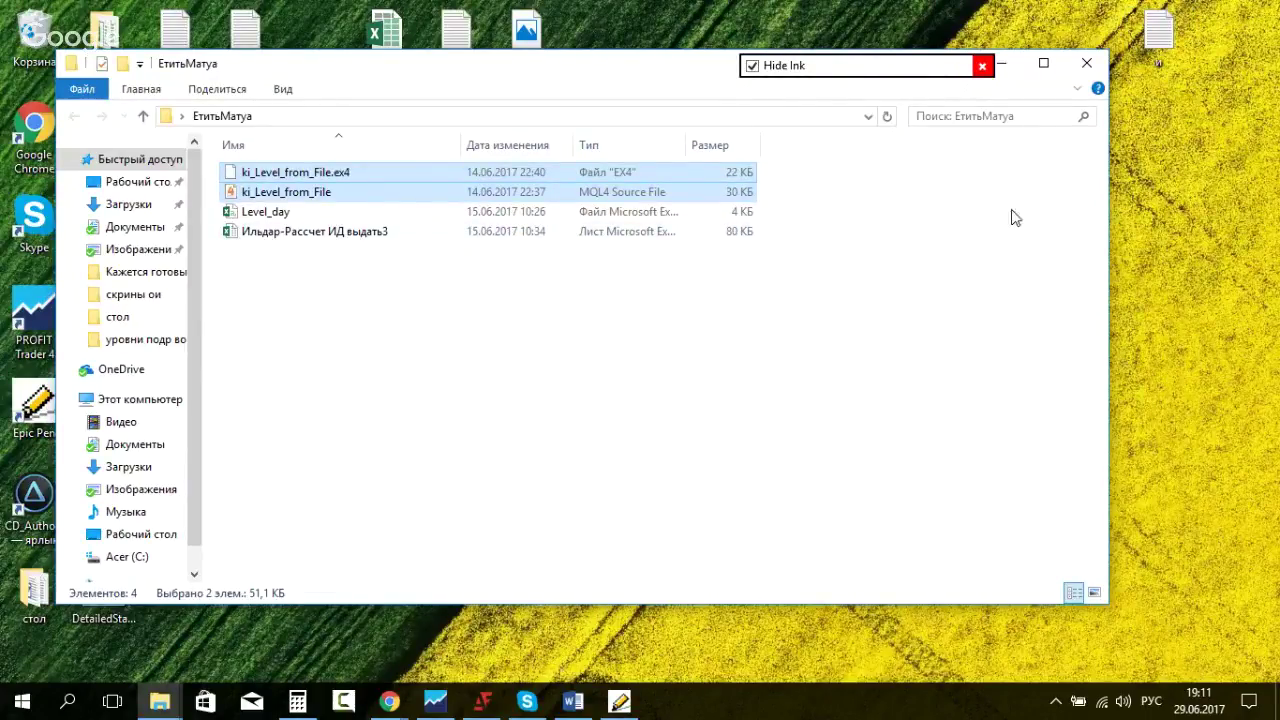
click(1087, 64)
key(Return)
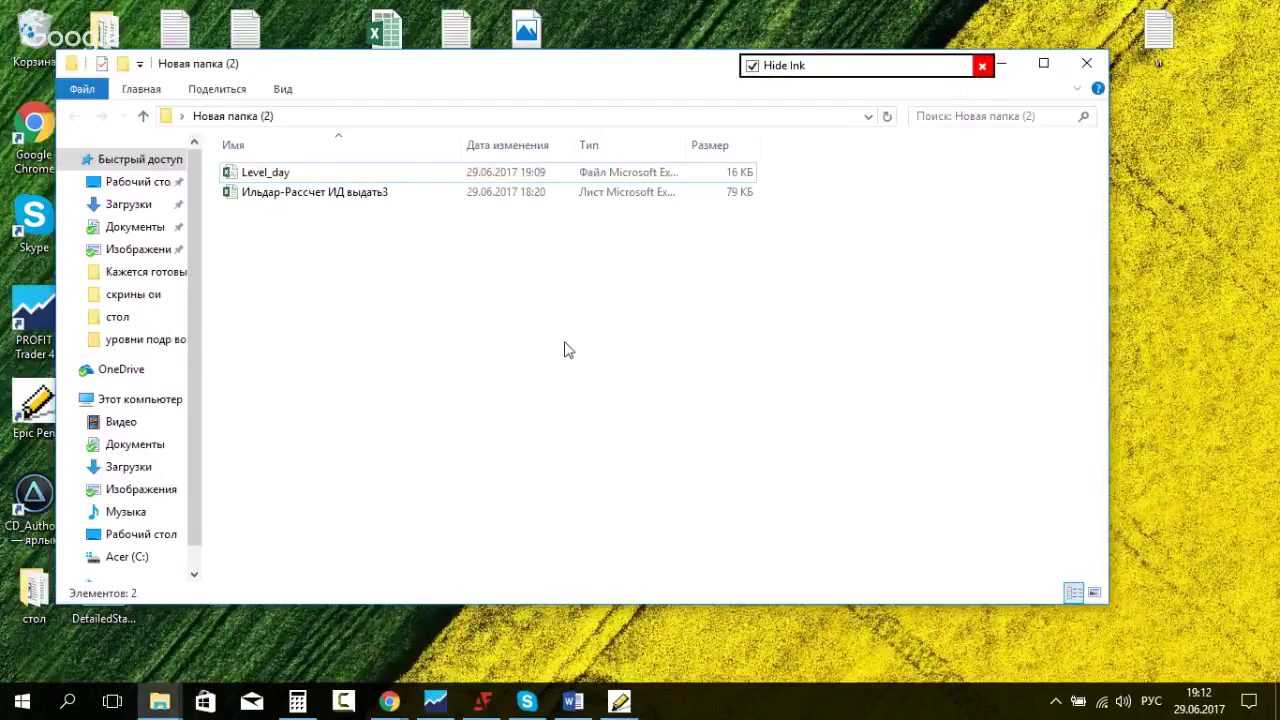
drag(309, 291, 917, 193)
key(F5)
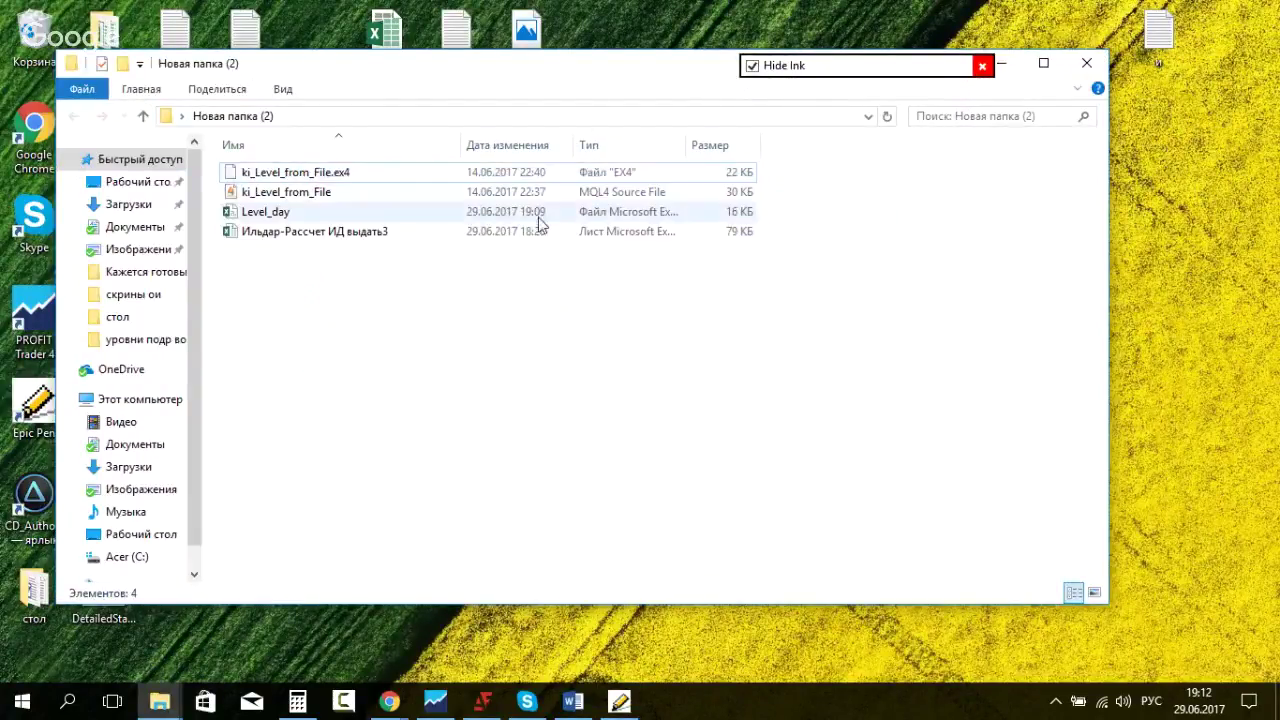
Step: Send all four files from Новая папка (2) to the Обучение PRO chat in Skype
drag(821, 163, 417, 228)
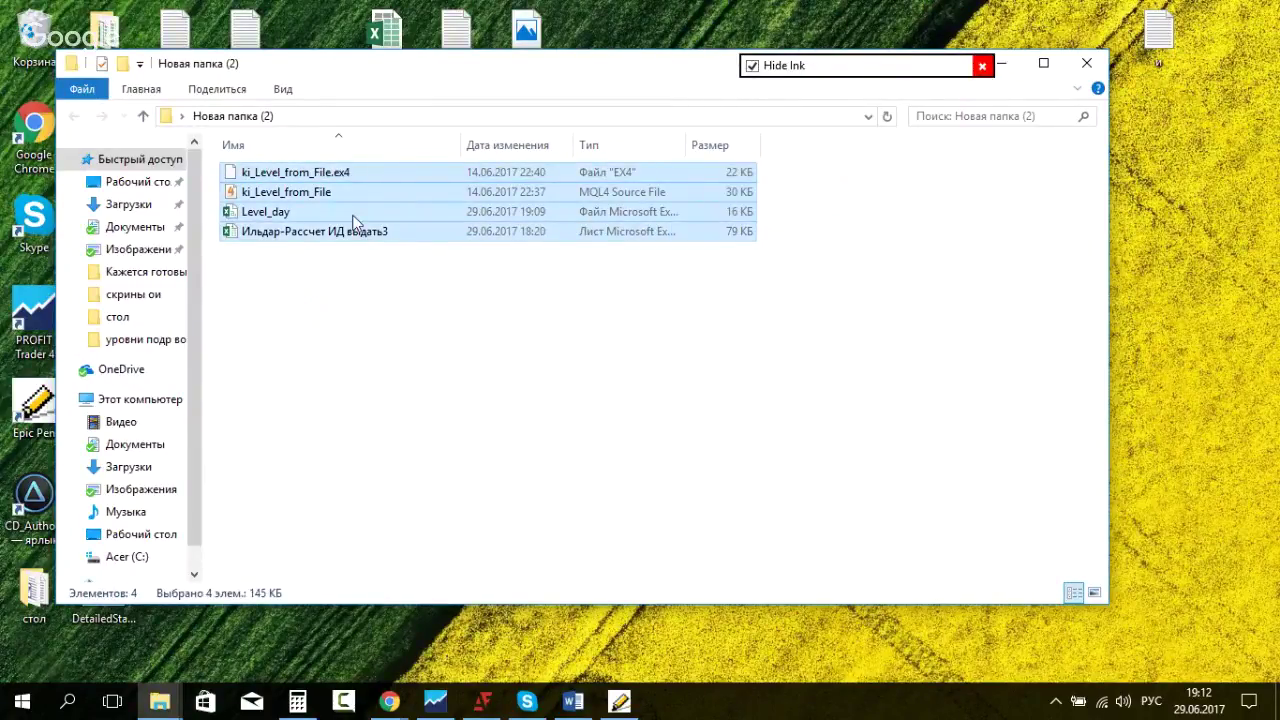
drag(353, 220, 514, 671)
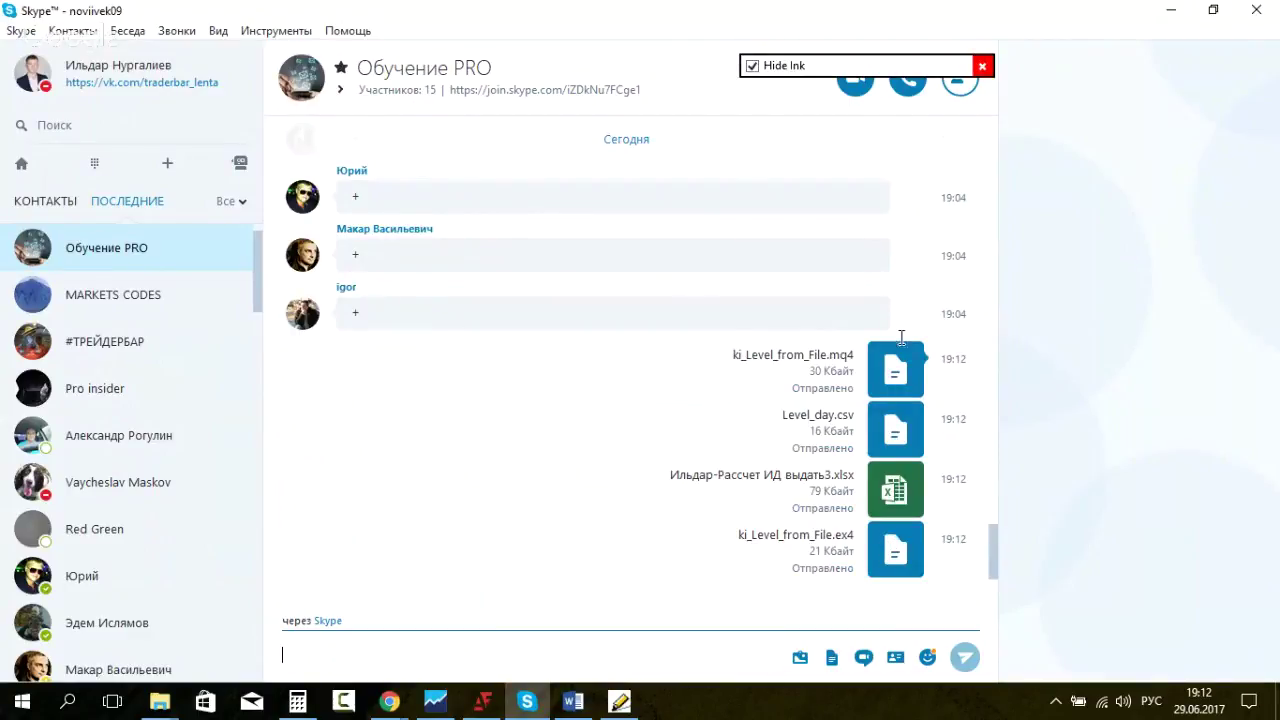
right_click(891, 373)
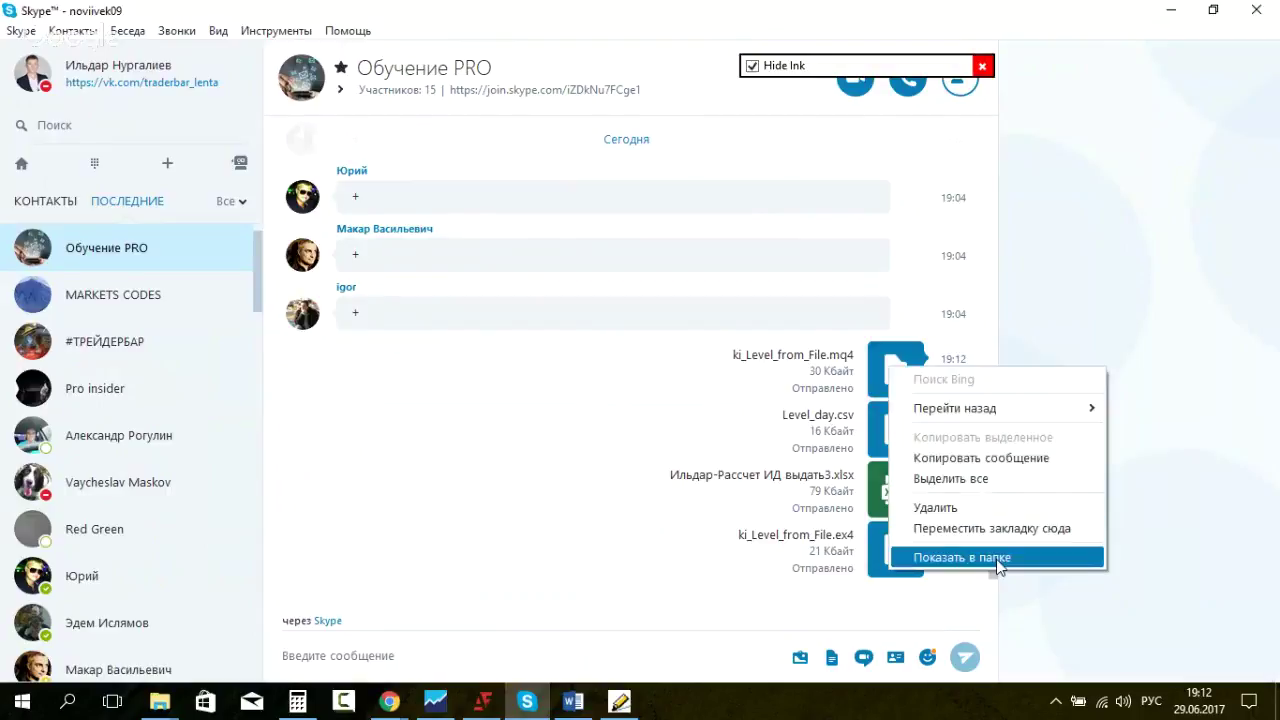
click(752, 350)
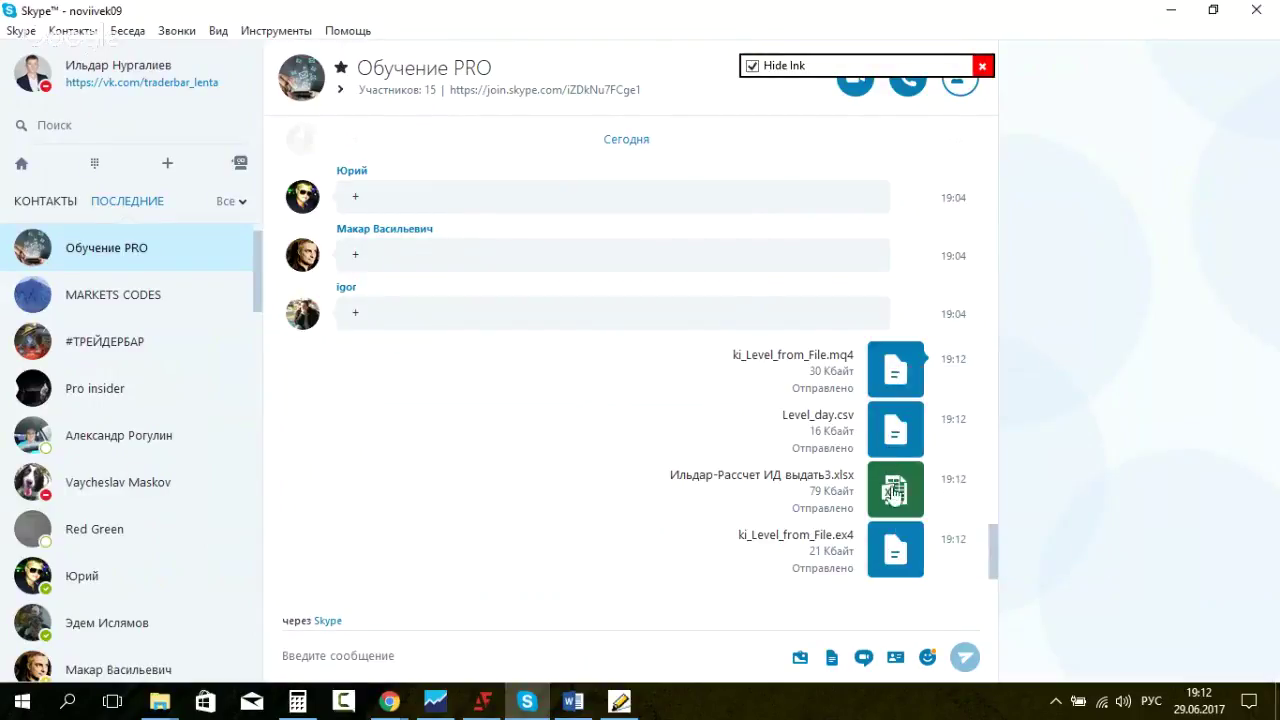
Step: Send the four files from Новая папка (2) to the #ТРЕЙДЕРБАР chat
click(152, 340)
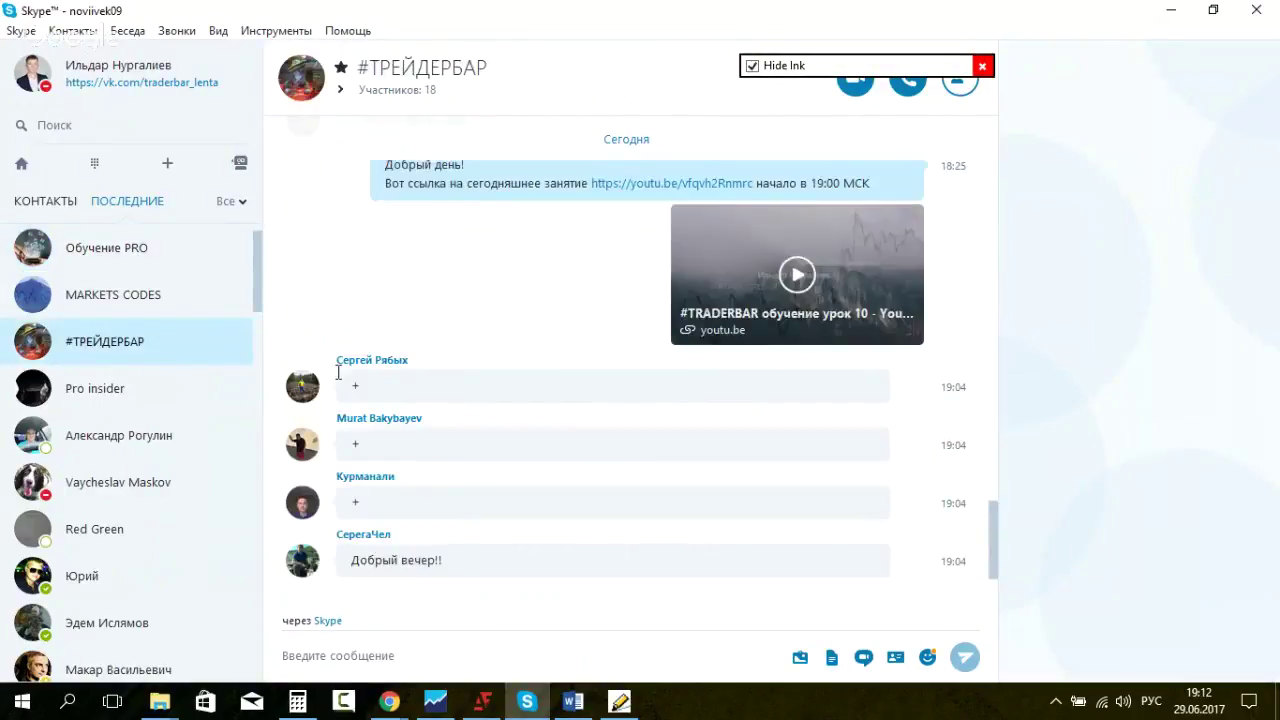
mouse_move(160, 701)
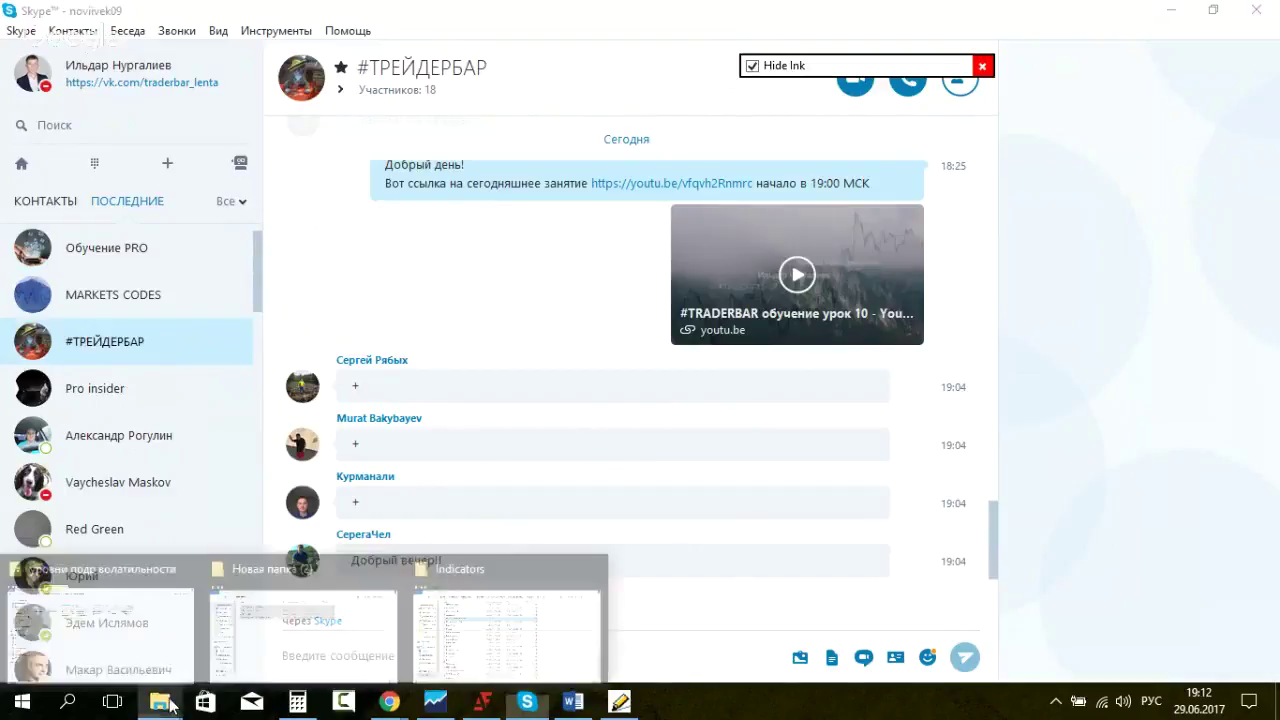
mouse_move(322, 563)
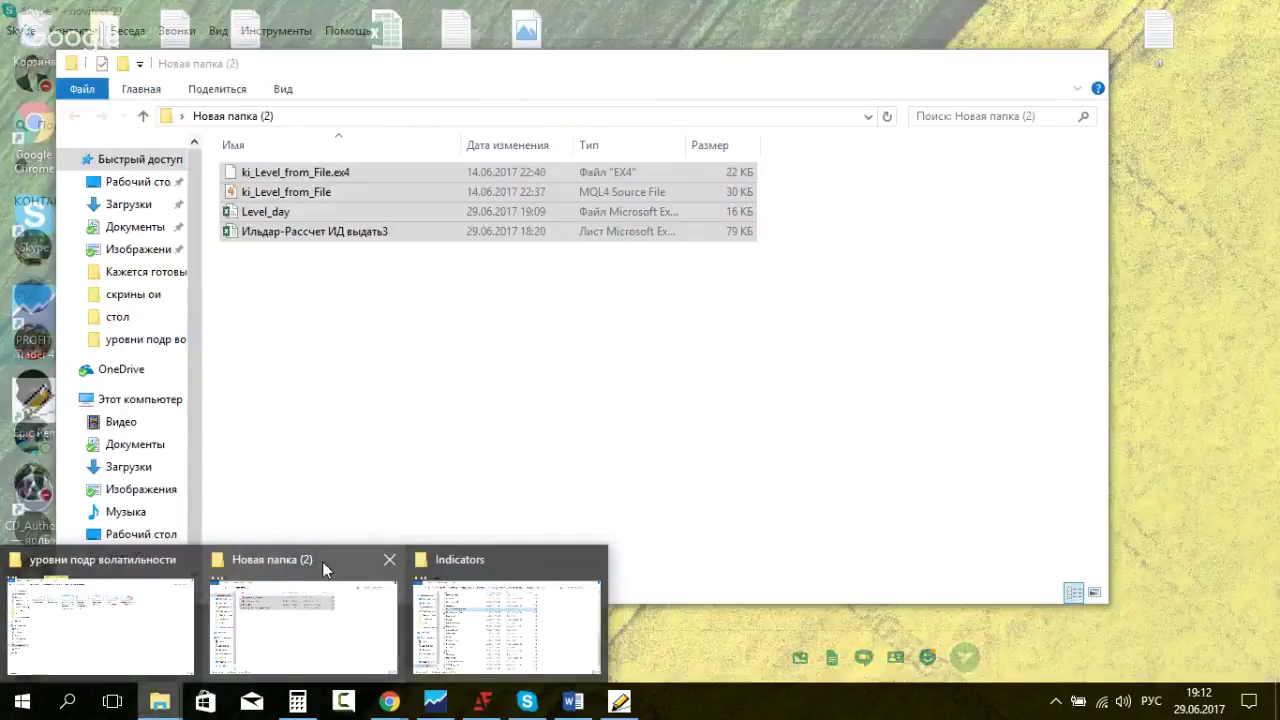
click(322, 561)
drag(300, 221, 511, 654)
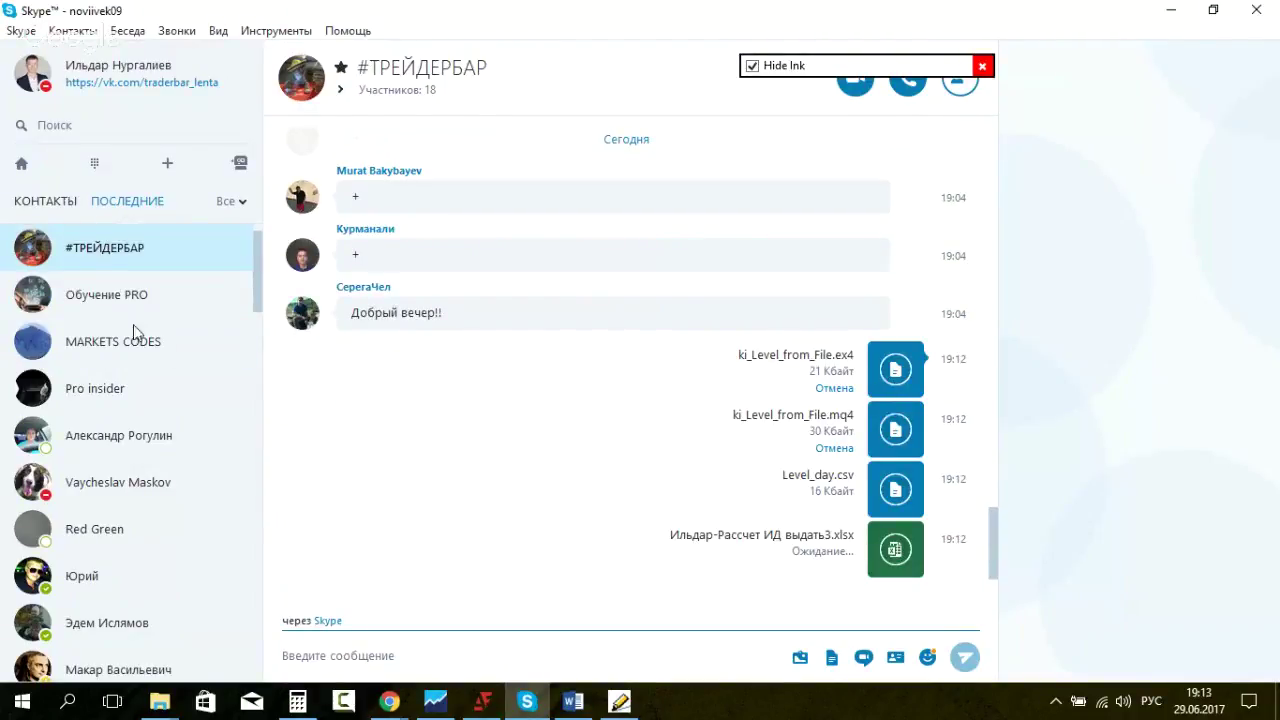
Step: Send the same four files from Новая папка (2) to the Pro insider chat
click(101, 397)
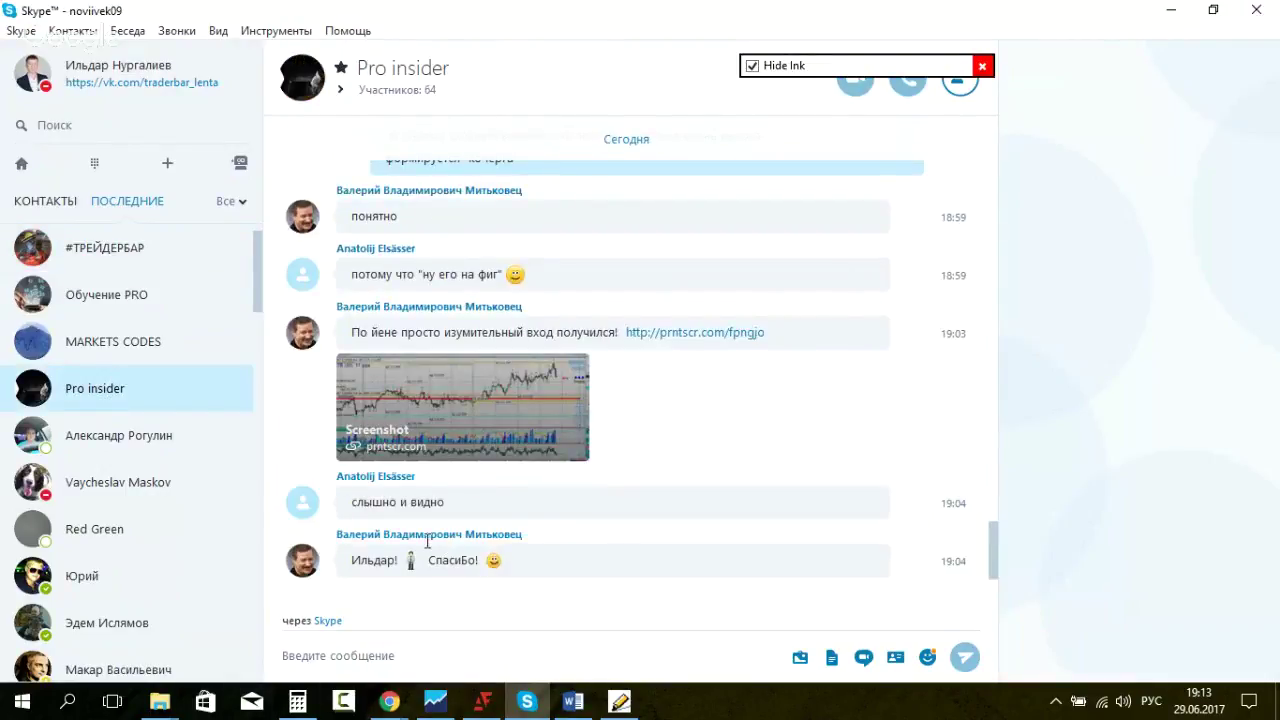
mouse_move(166, 699)
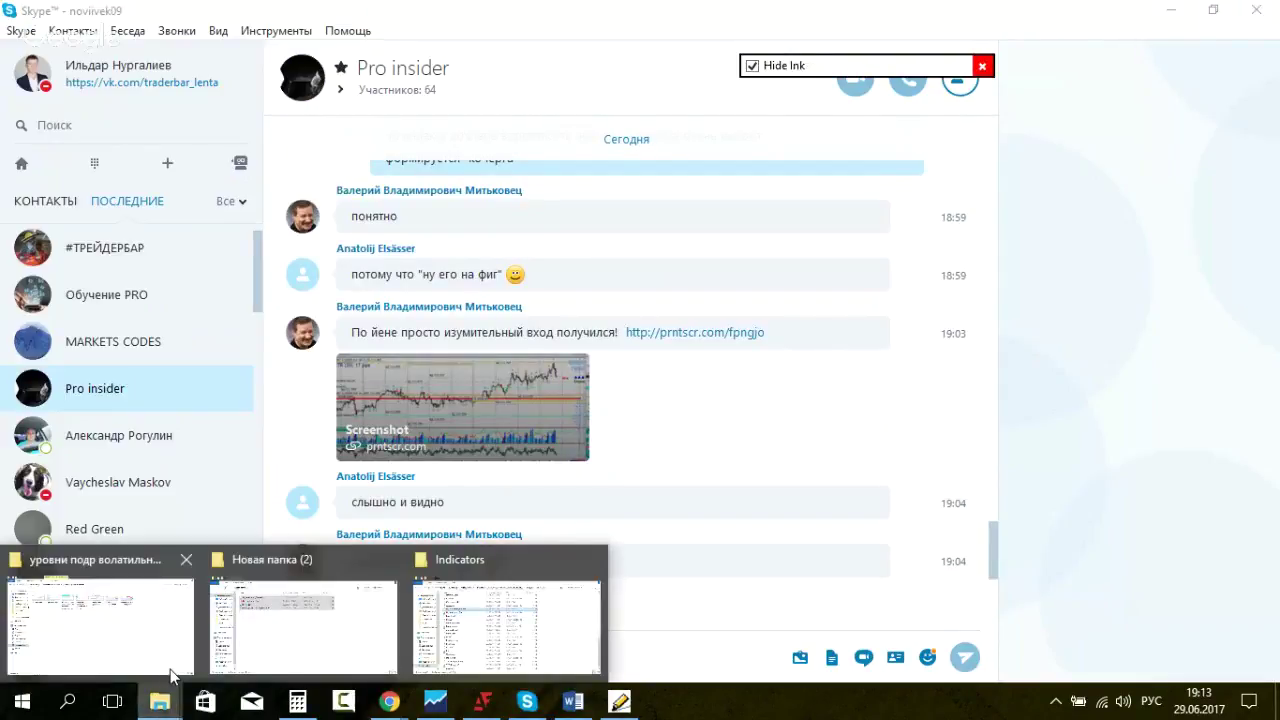
click(285, 615)
drag(300, 211, 503, 680)
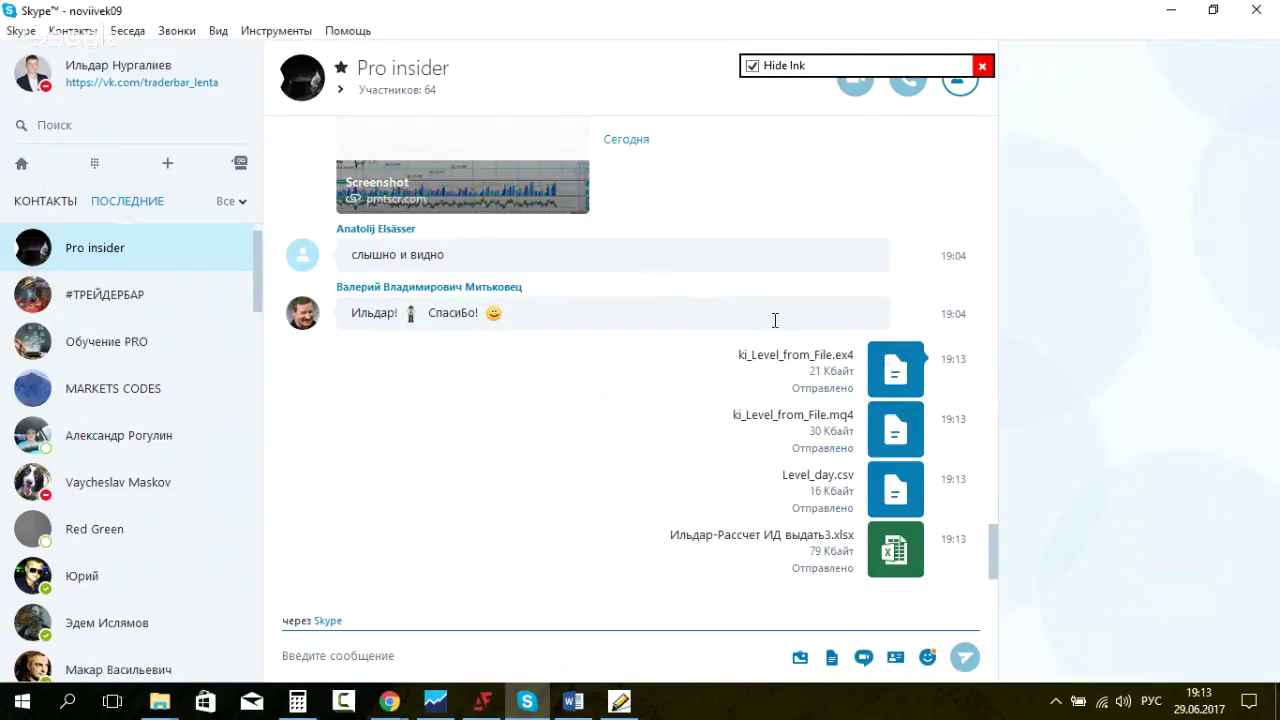
click(367, 366)
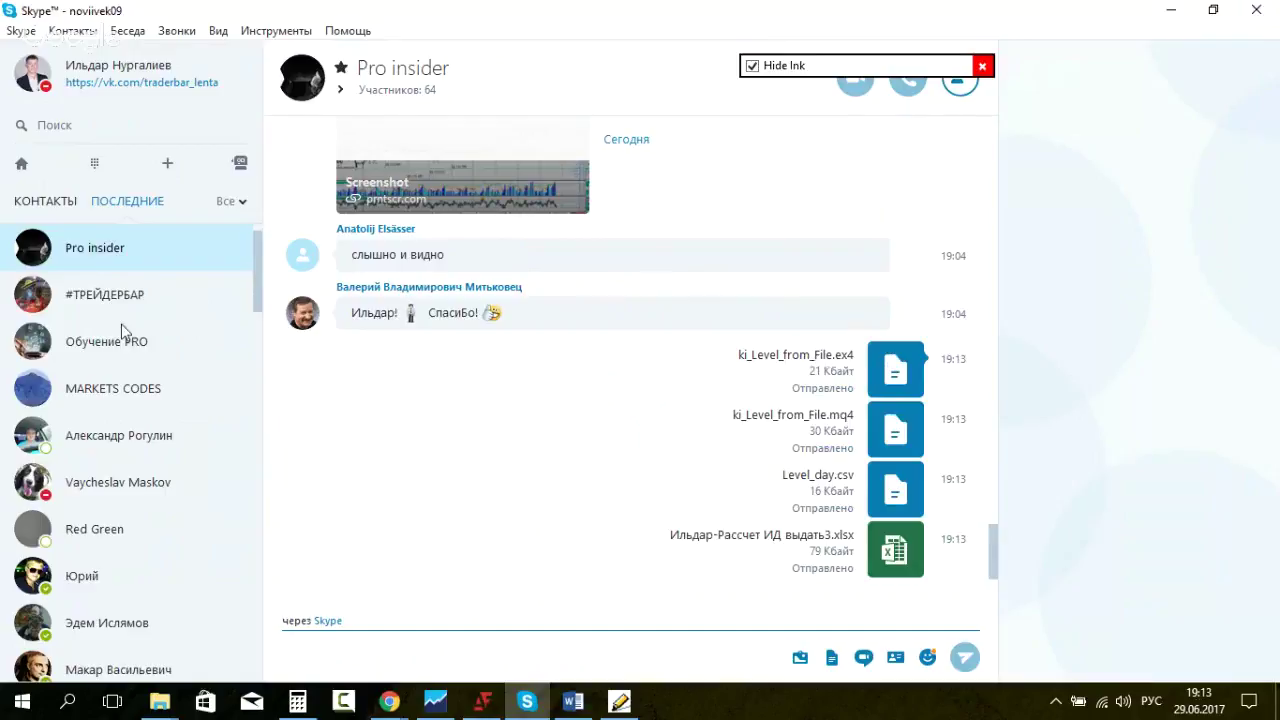
click(698, 292)
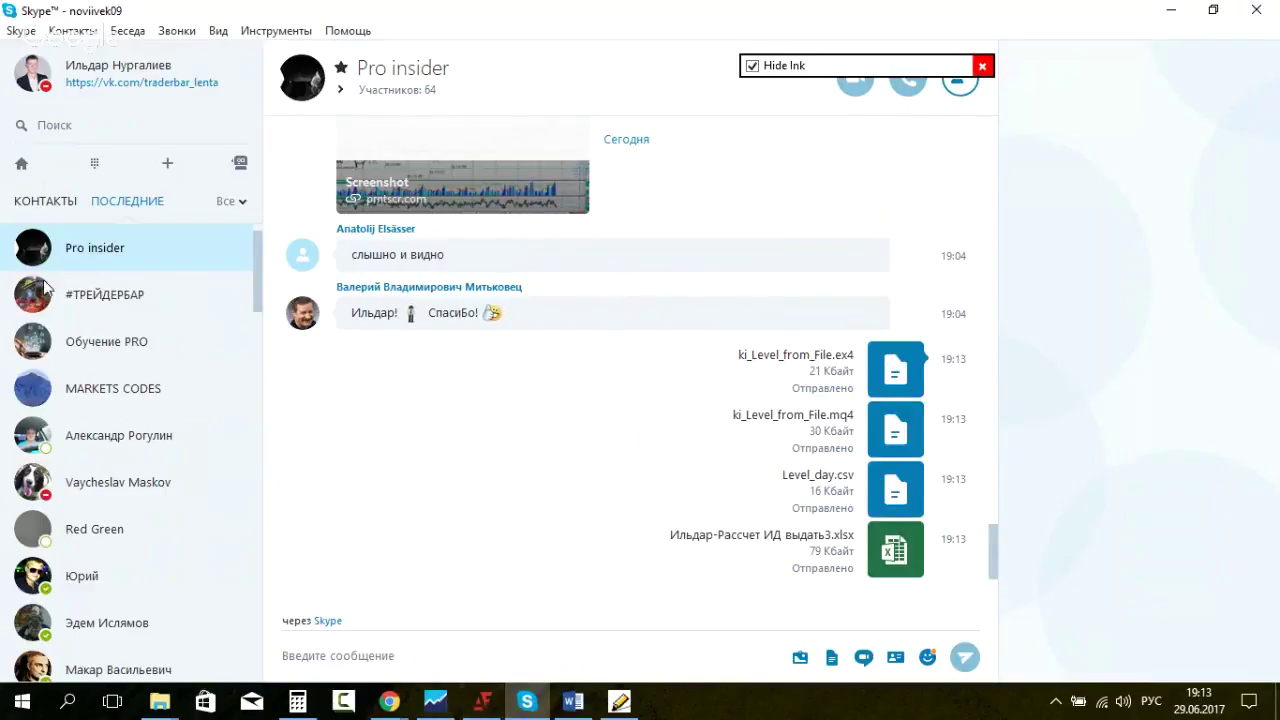
Step: Show the sent ki_Level_from_File.ex4 in its folder and maximize the folder window
right_click(876, 381)
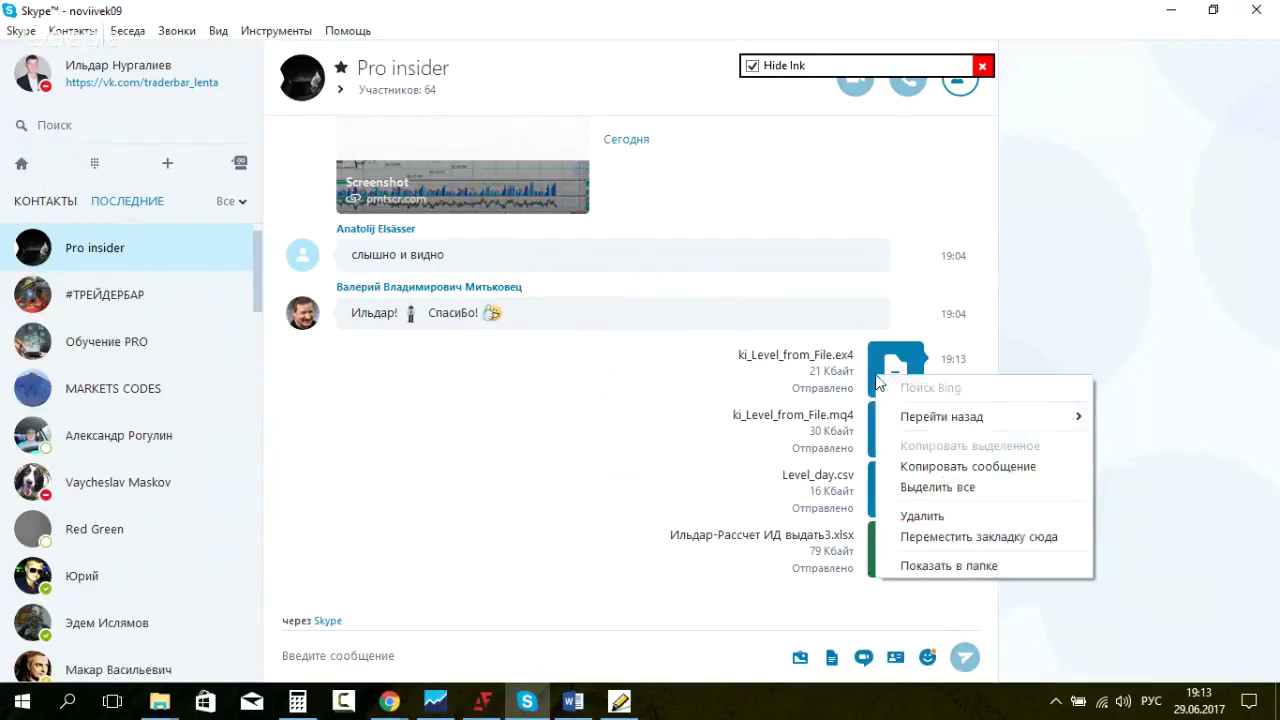
click(968, 566)
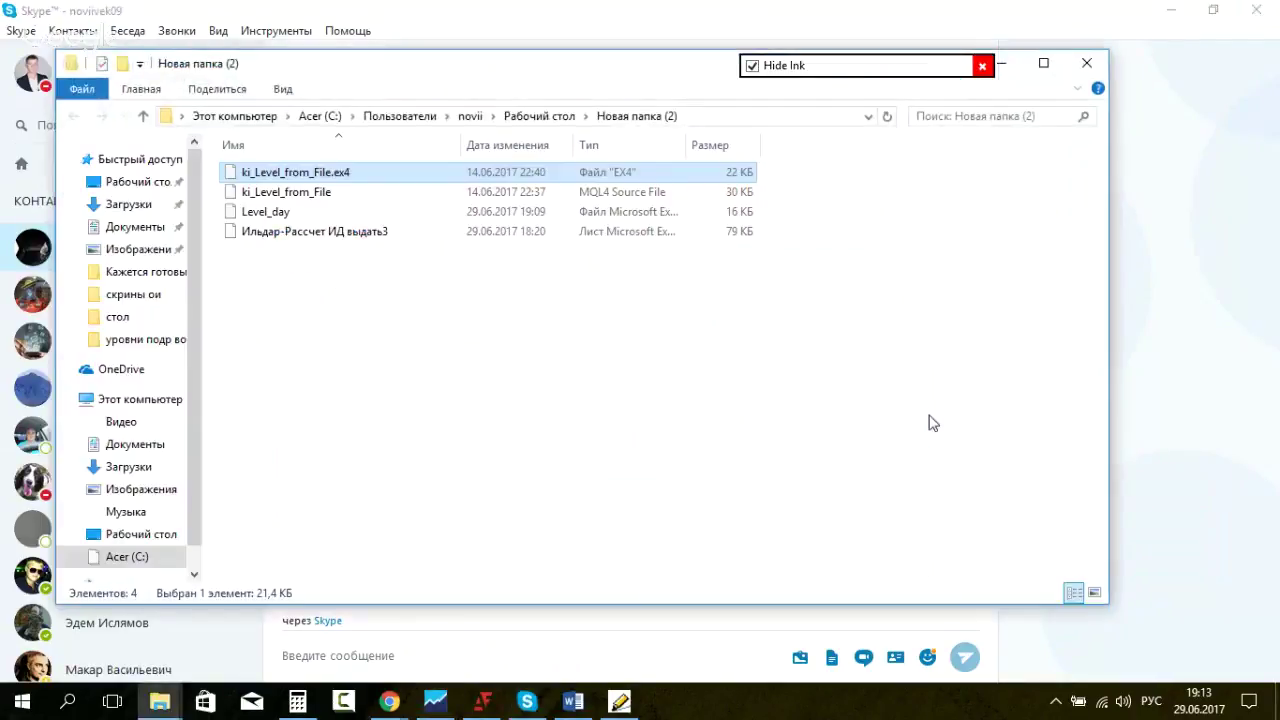
key(ctrl+a)
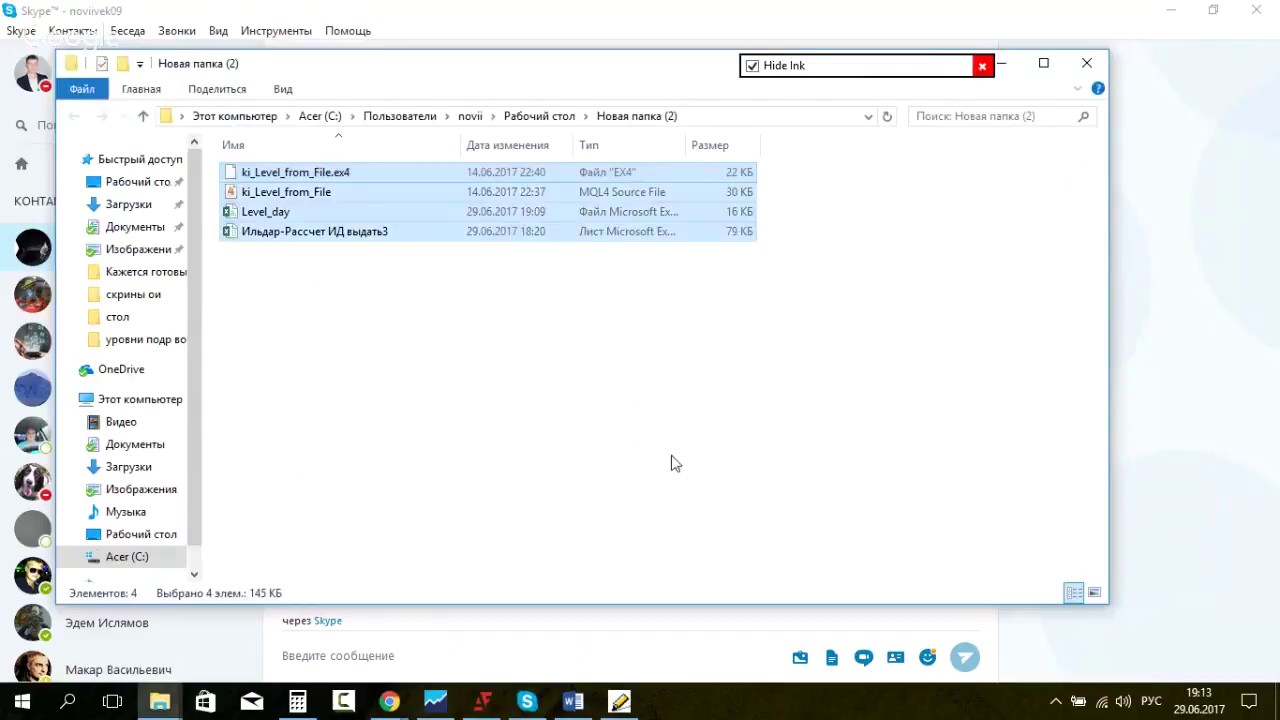
click(672, 463)
drag(675, 74, 738, 148)
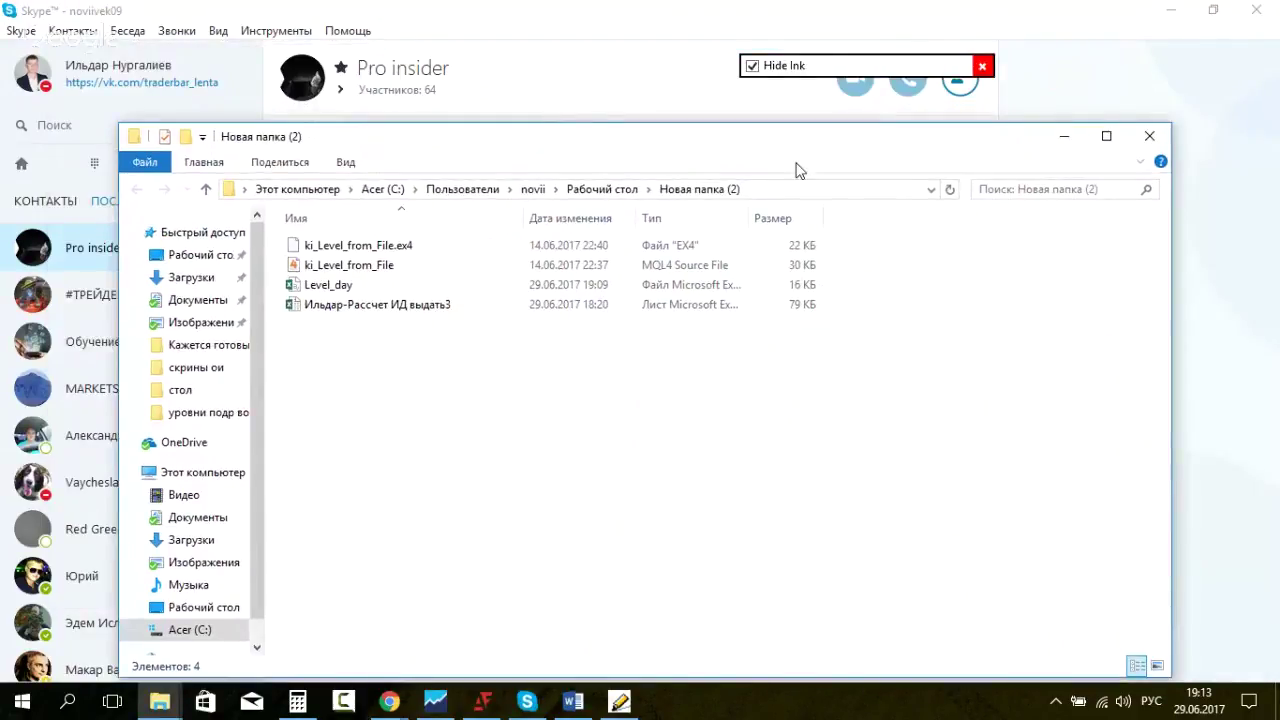
double_click(797, 170)
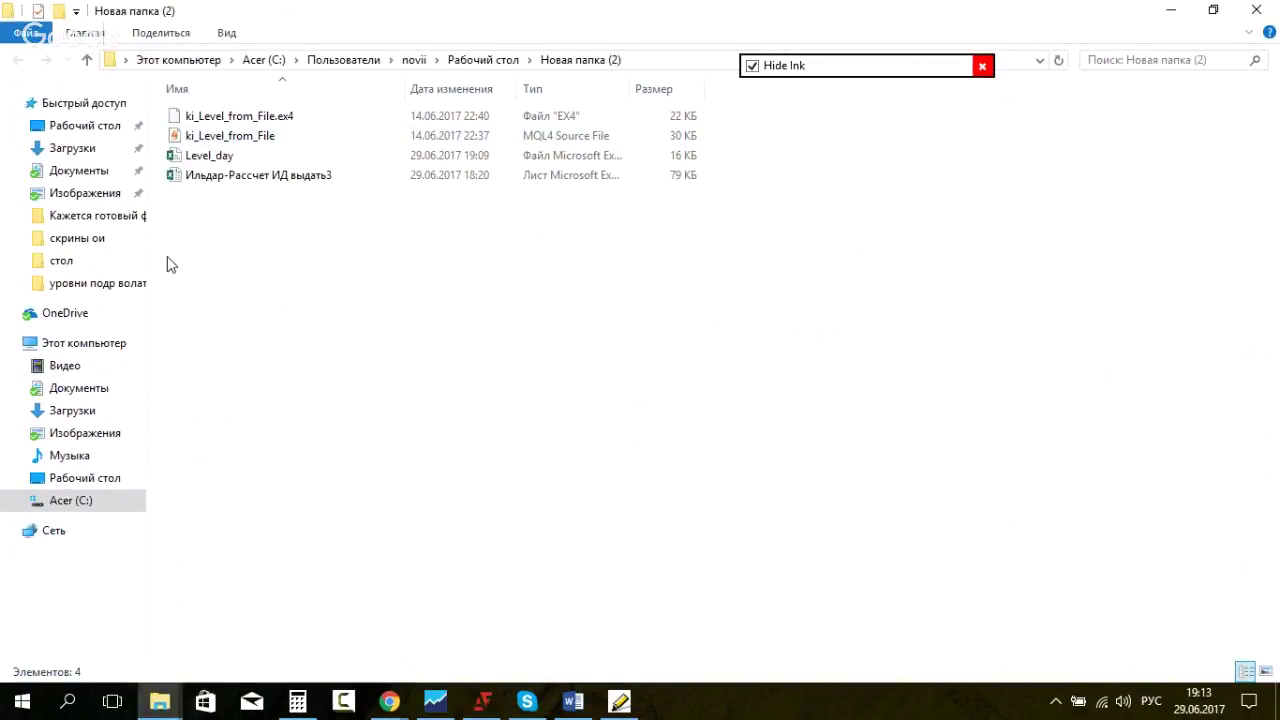
Step: Go through the files in Новая папка (2): the Рассчет ИД workbook, Level_day and both ki_Level_from_File files
click(244, 175)
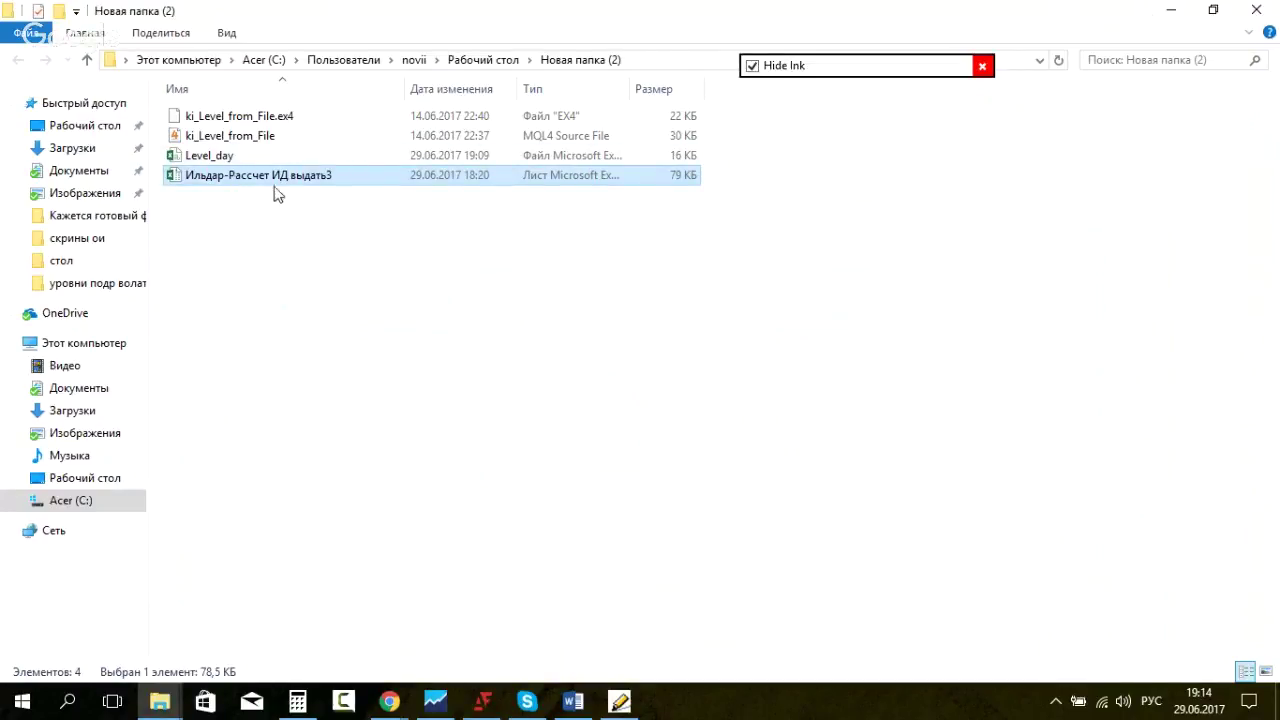
click(351, 257)
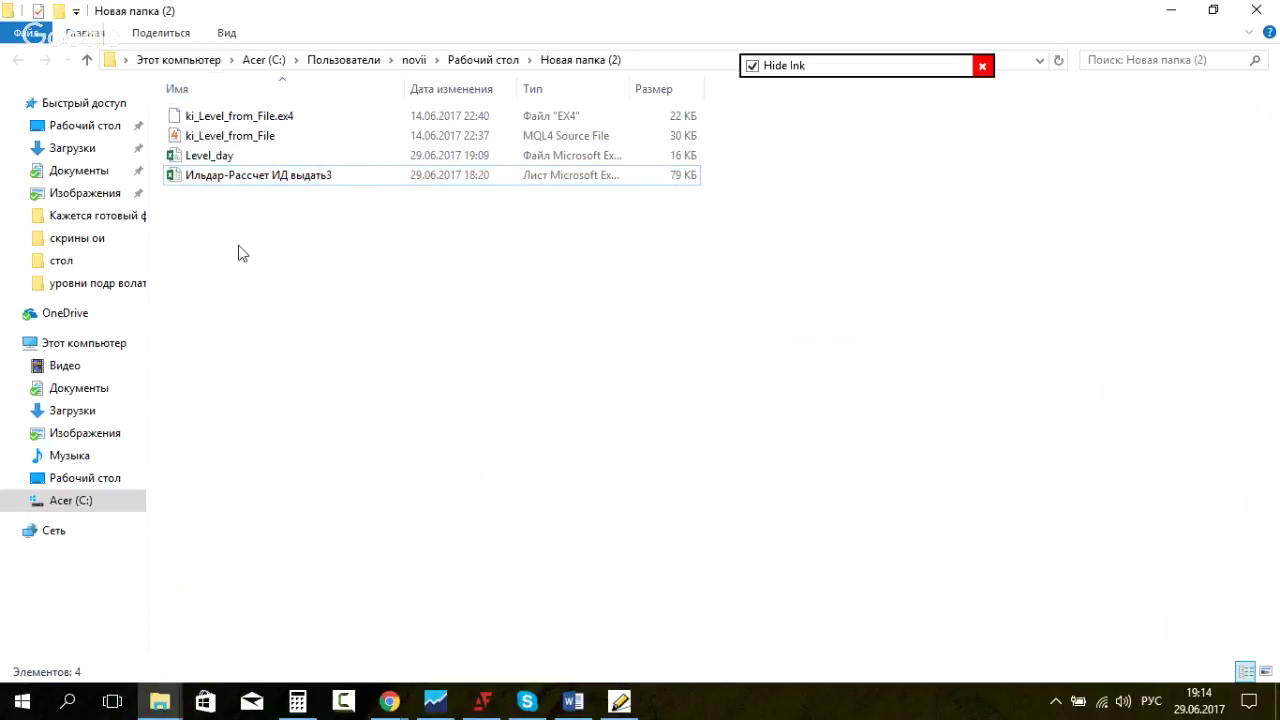
click(212, 158)
click(190, 138)
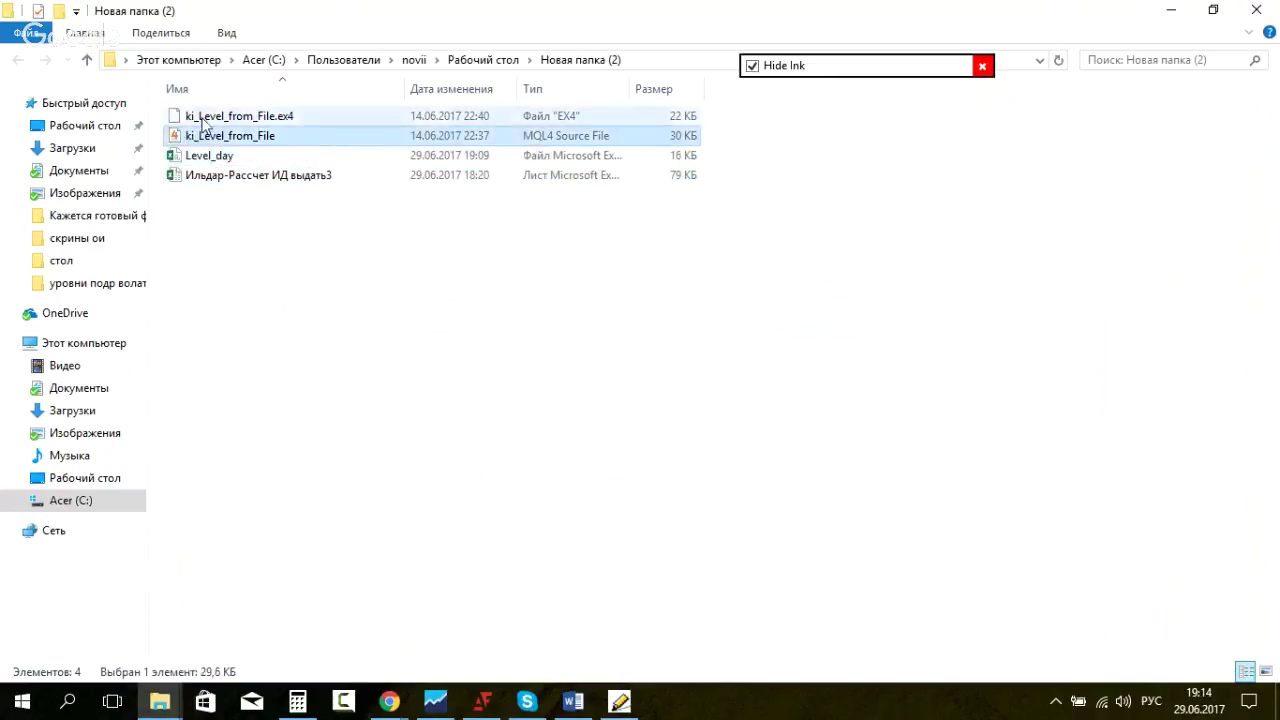
key(Up)
click(375, 246)
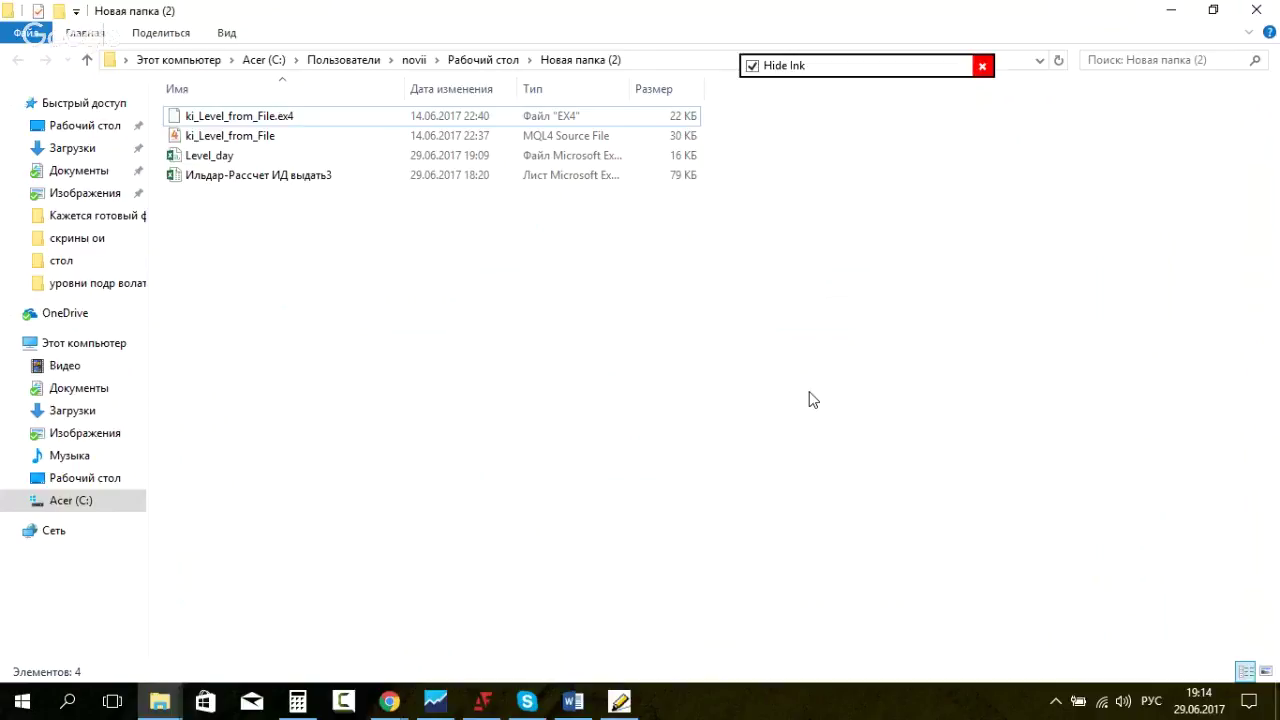
mouse_move(620, 701)
drag(826, 72, 902, 94)
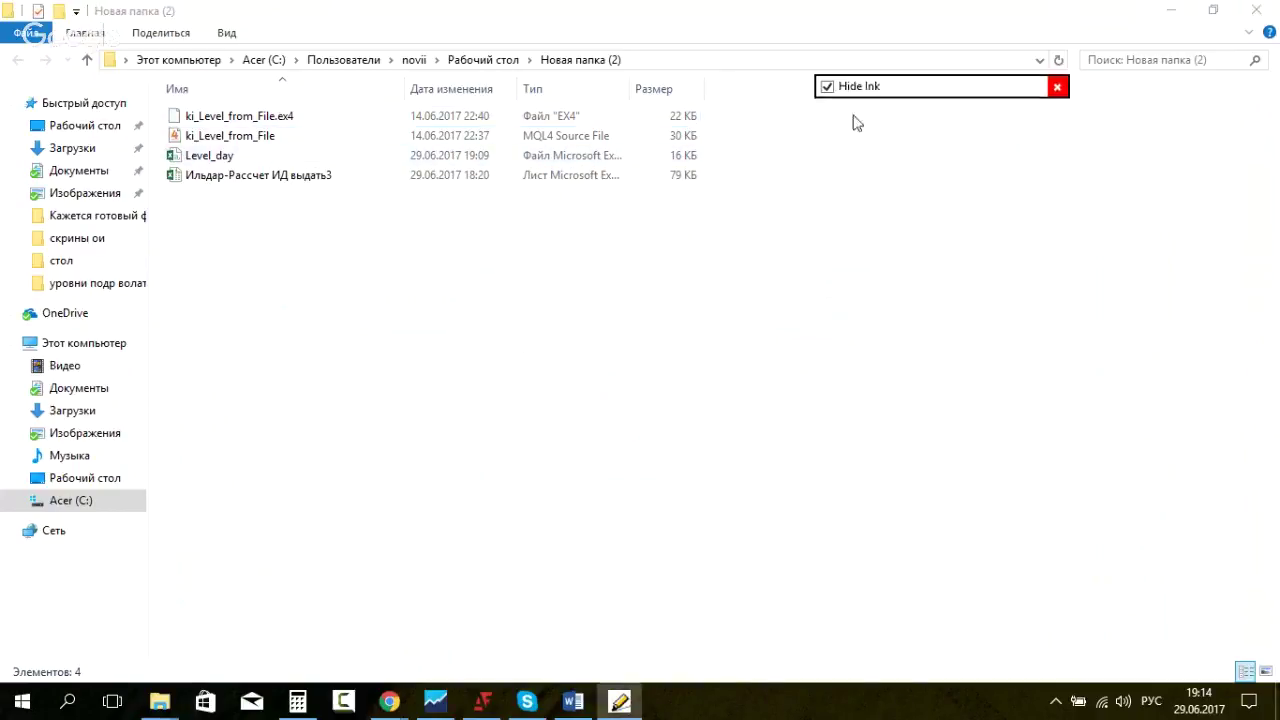
double_click(311, 137)
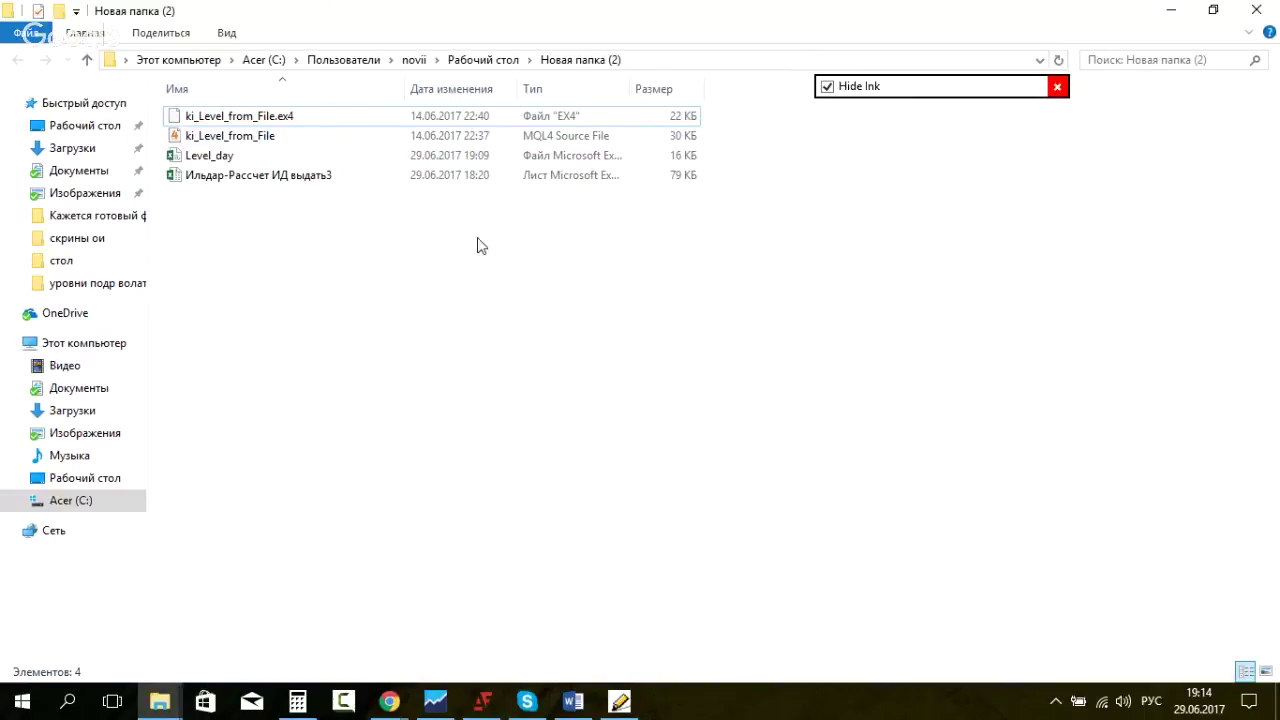
click(333, 172)
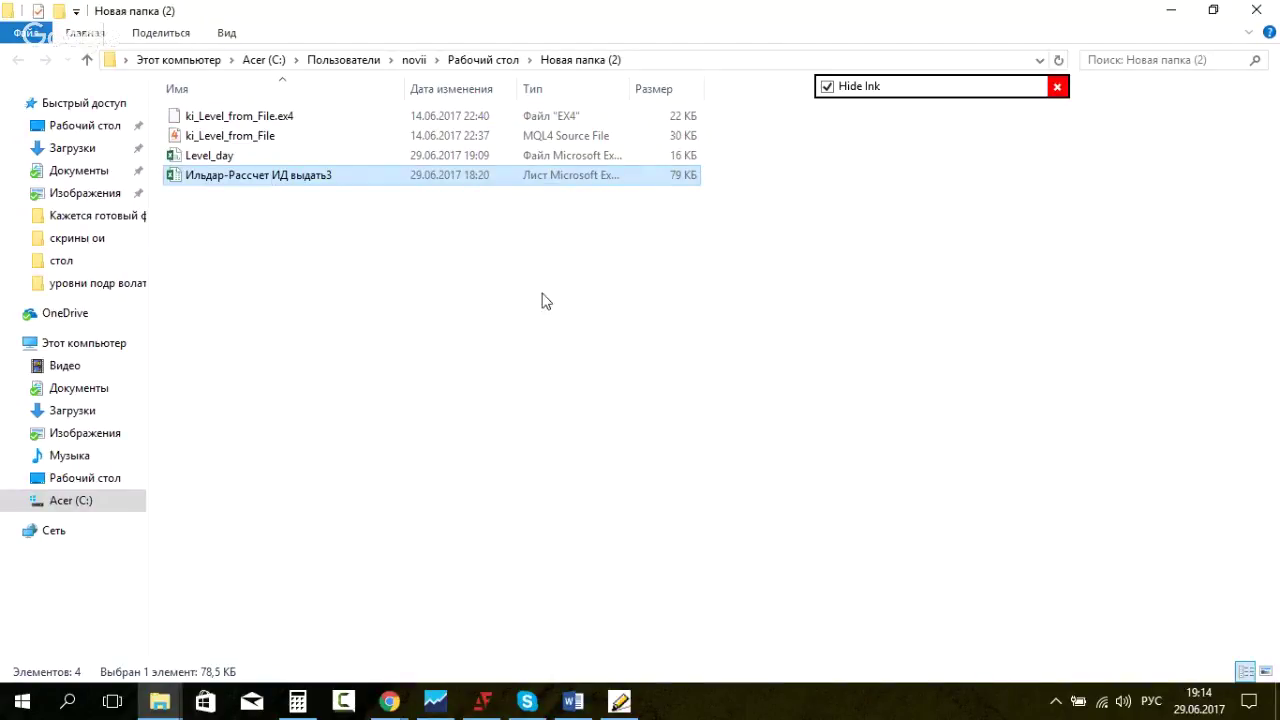
click(340, 291)
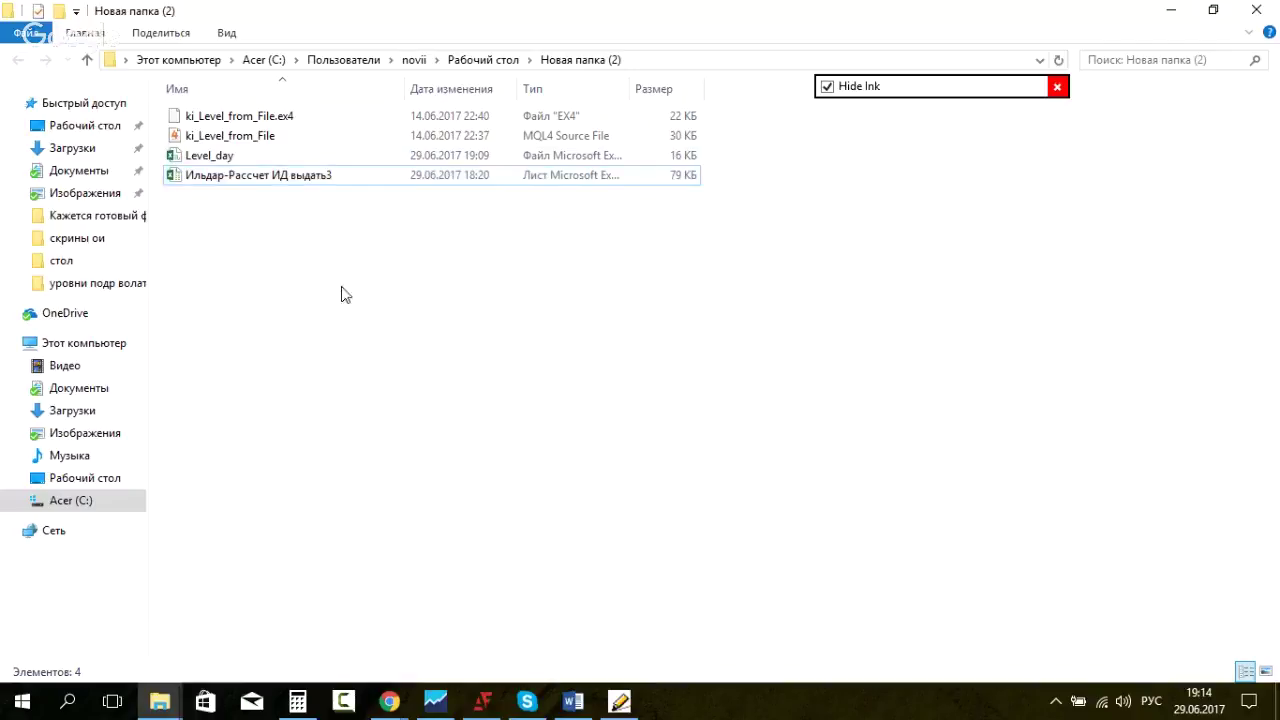
click(245, 117)
click(240, 137)
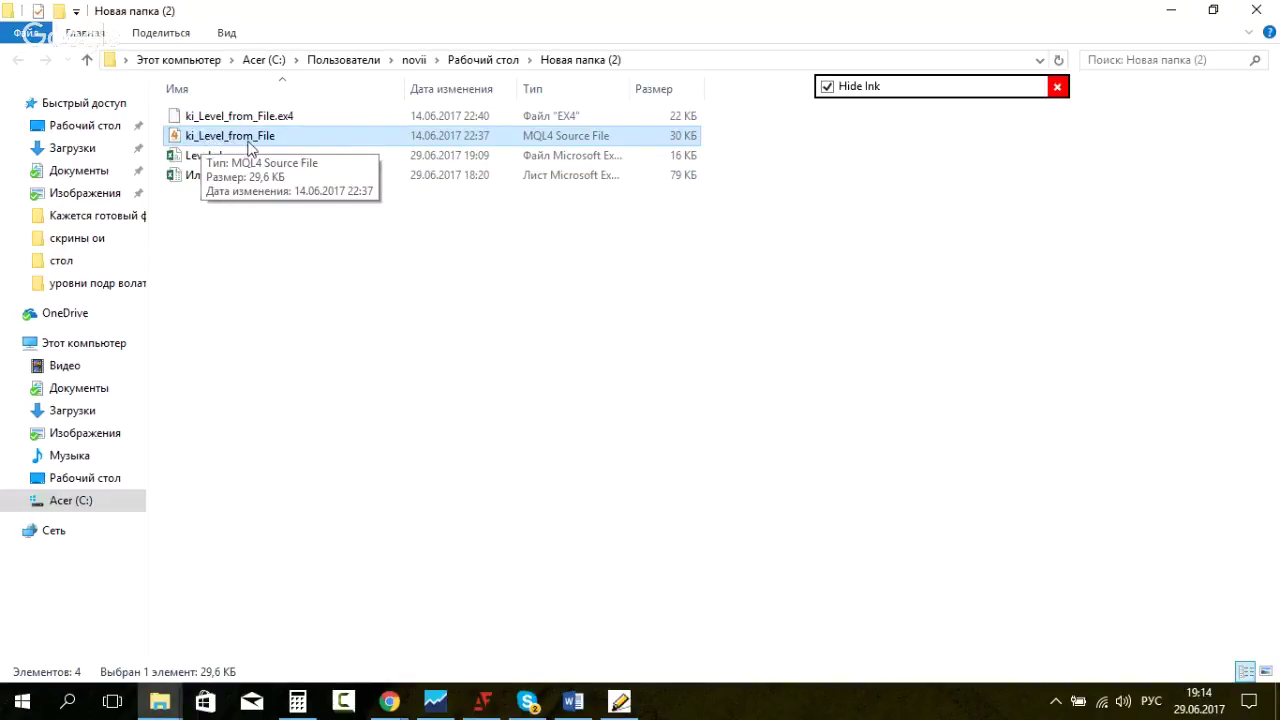
Step: Copy ki_Level_from_File.ex4 and the ki_Level_from_File MQL4 source file to the clipboard
click(737, 122)
drag(737, 122, 595, 136)
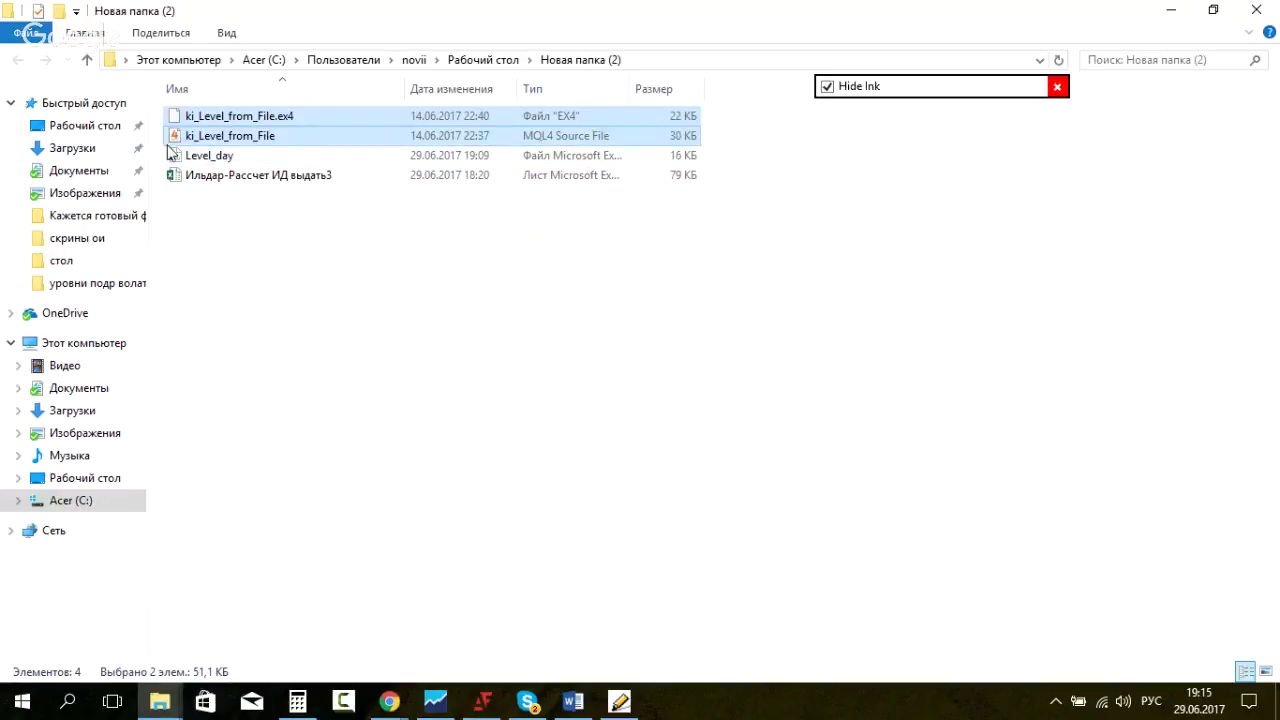
right_click(217, 123)
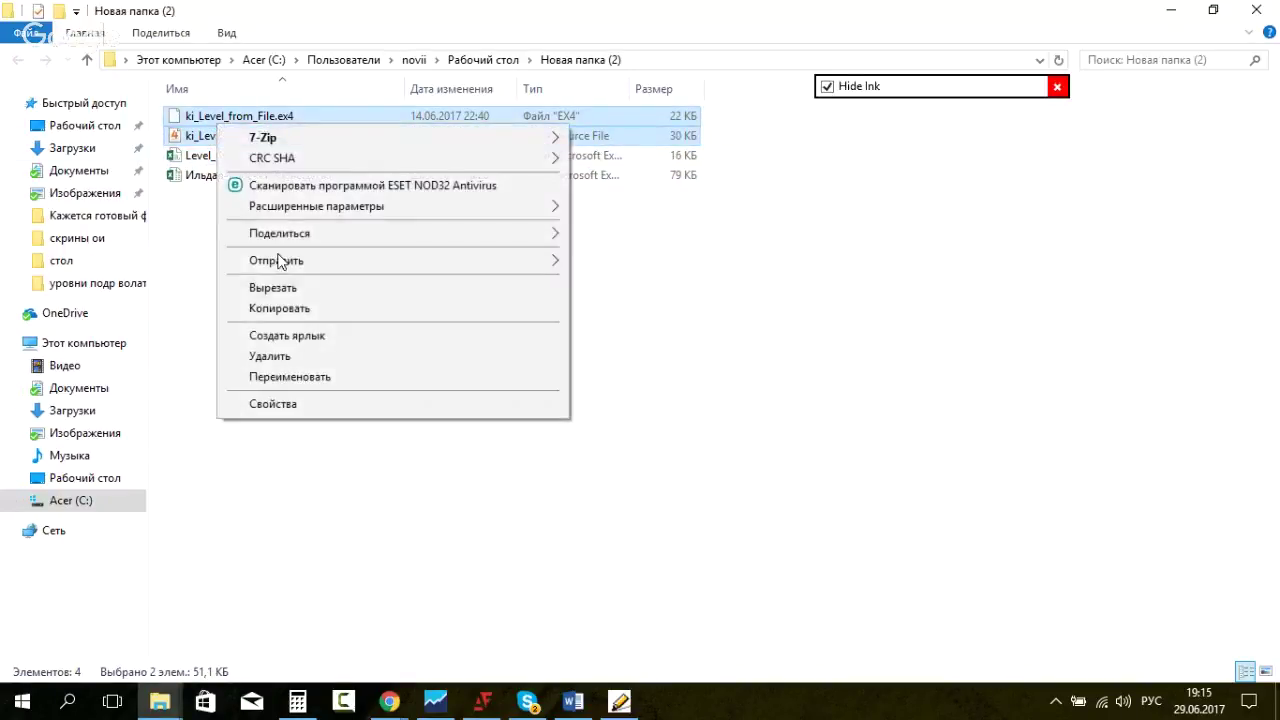
click(288, 311)
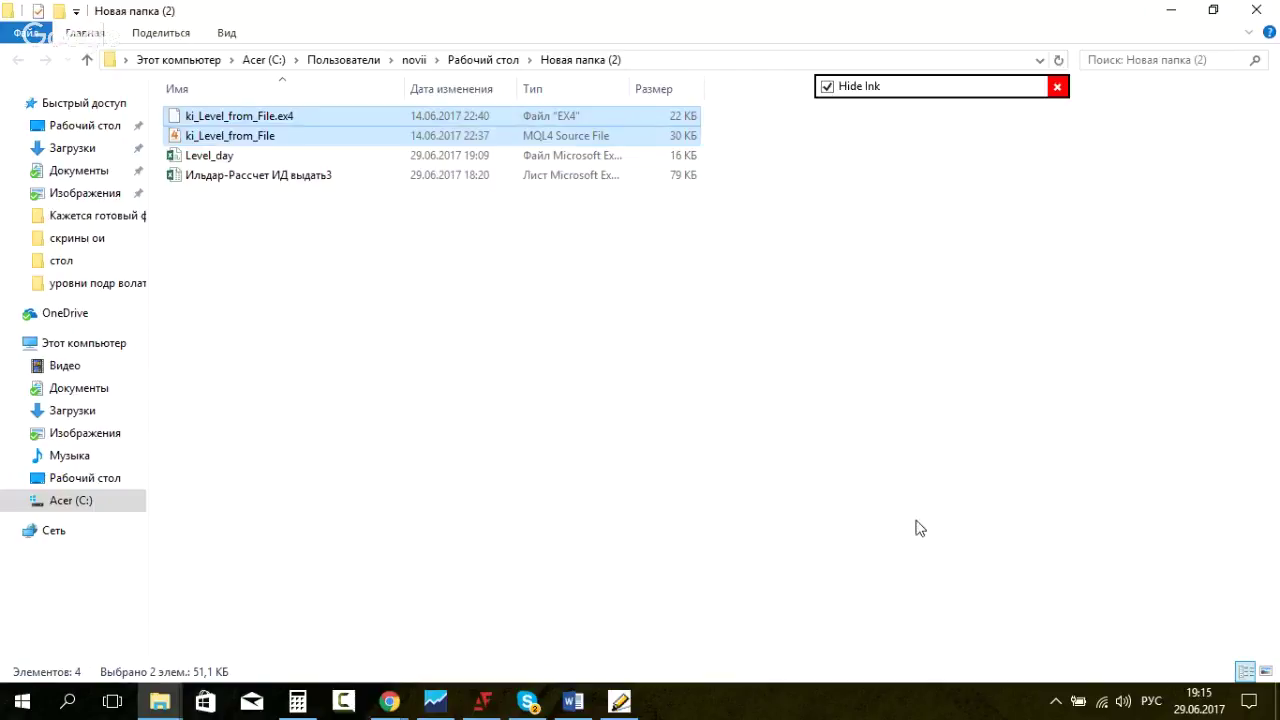
Step: Switch to Skype, read the new private message and add its sender to the Pro insider group chat
click(528, 702)
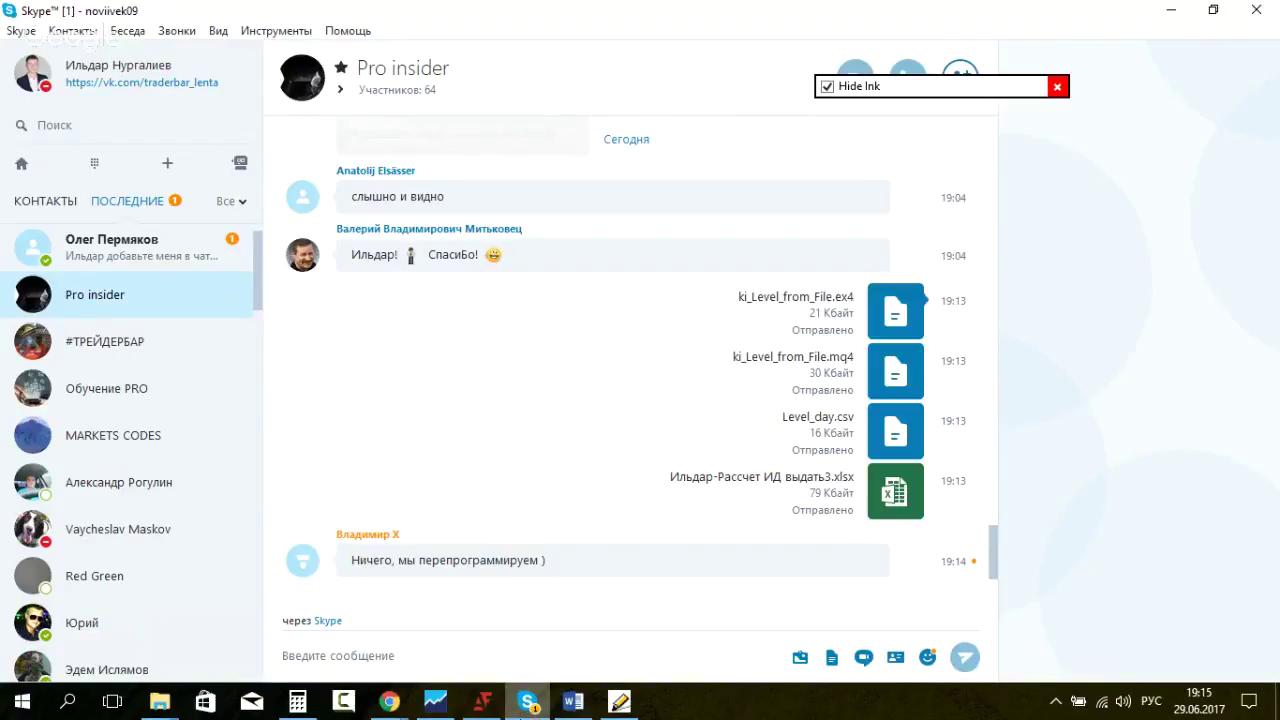
click(203, 262)
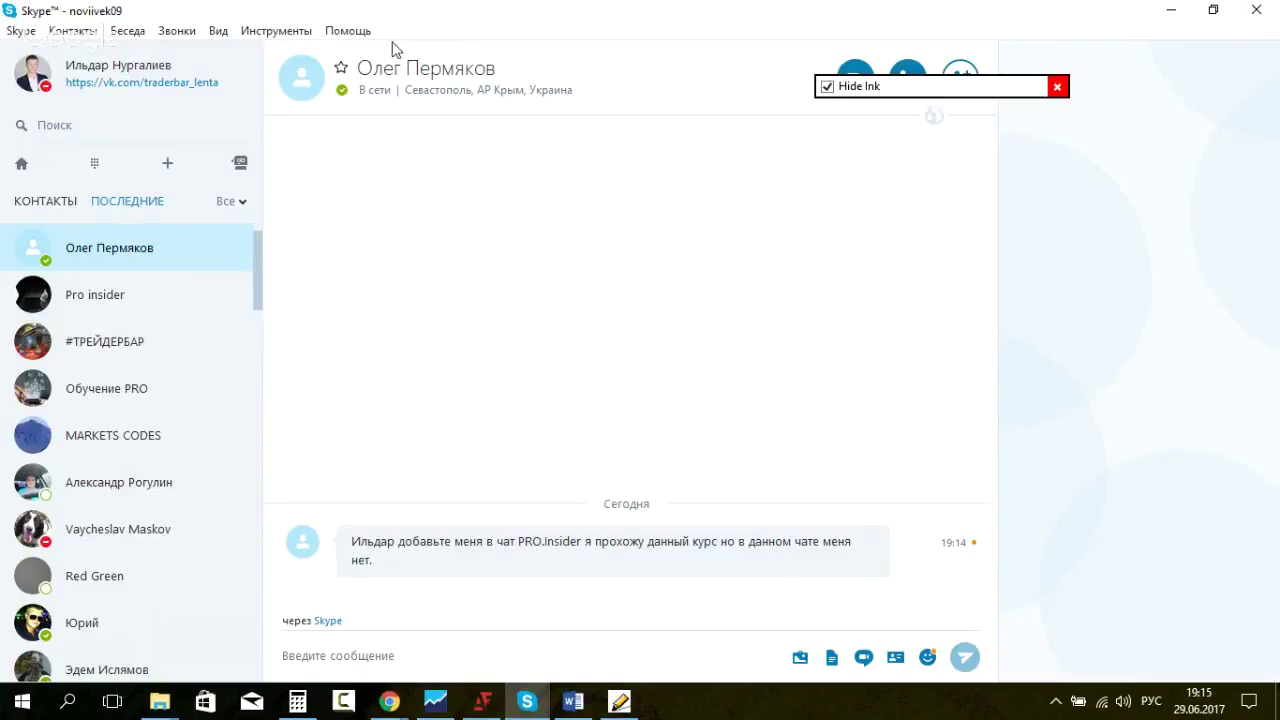
click(107, 298)
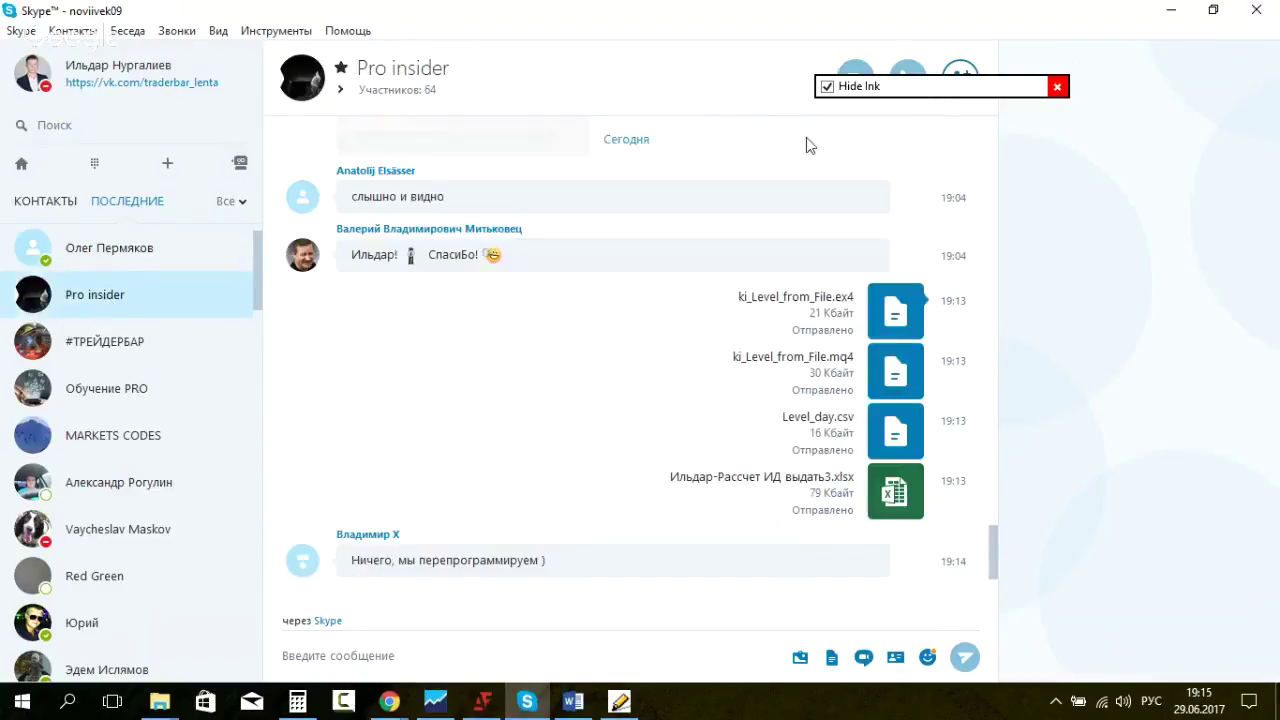
drag(930, 86, 1138, 106)
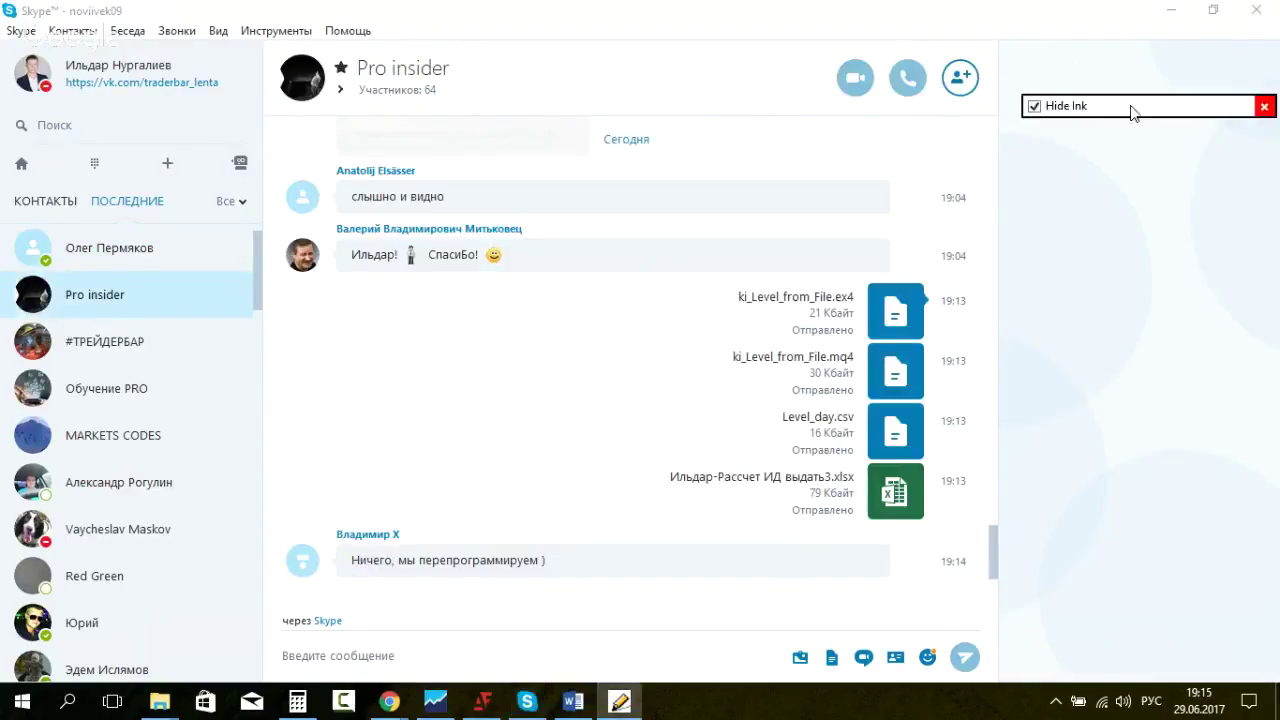
click(960, 77)
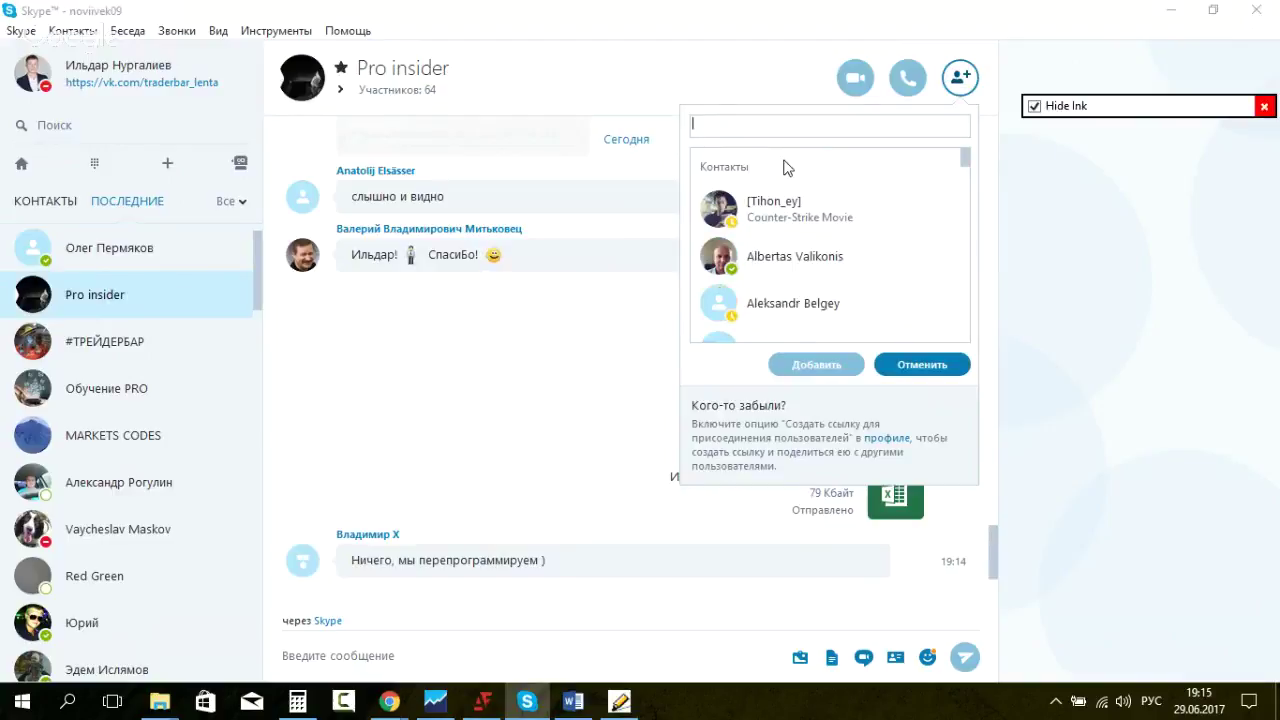
text(олег)
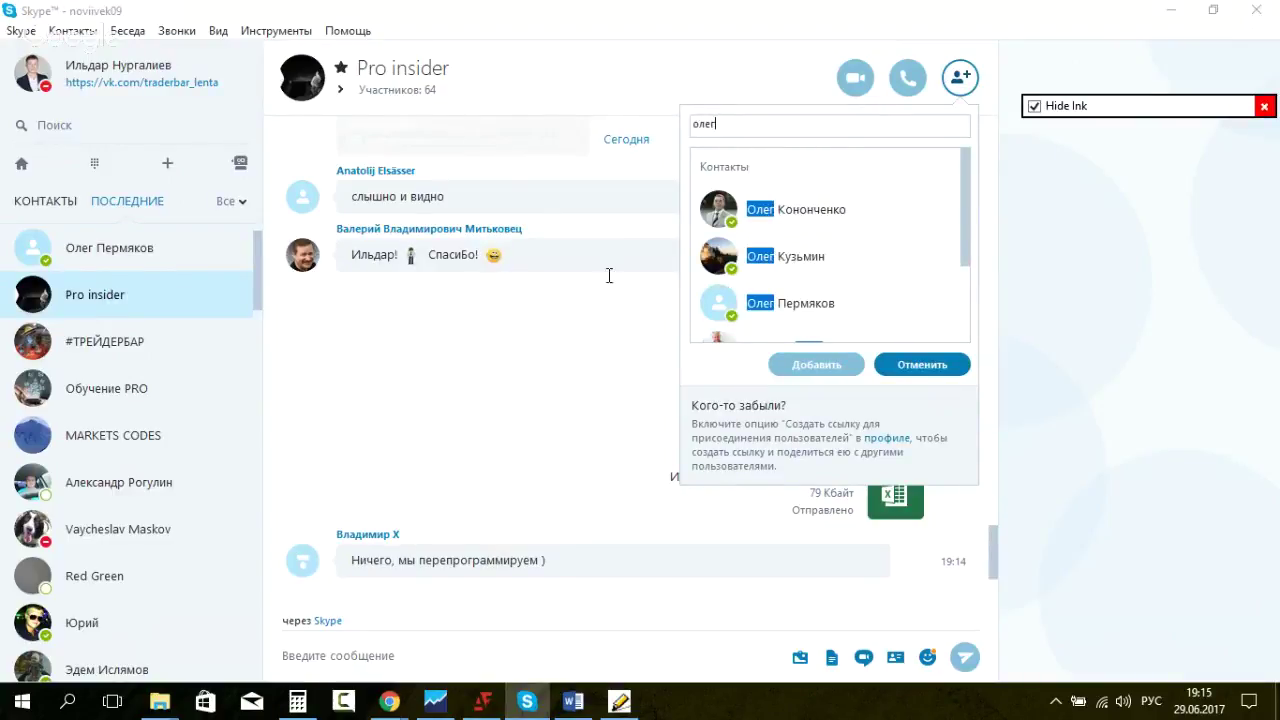
click(727, 312)
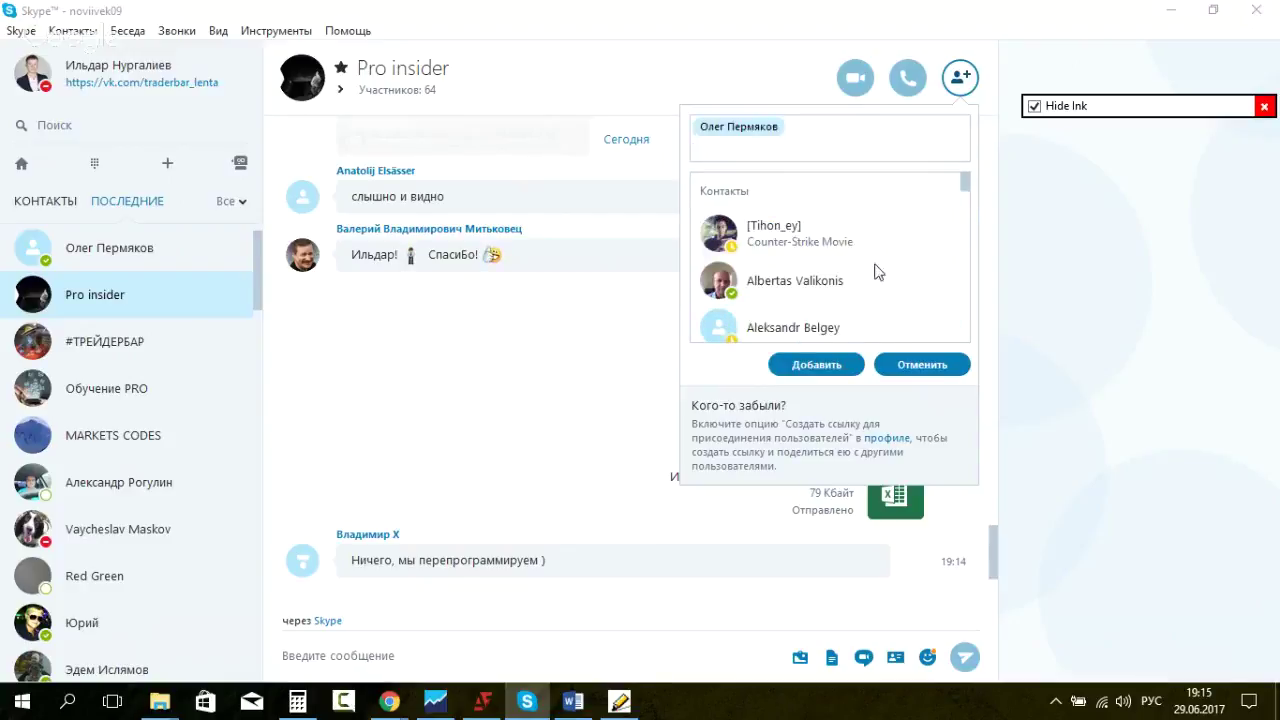
click(815, 364)
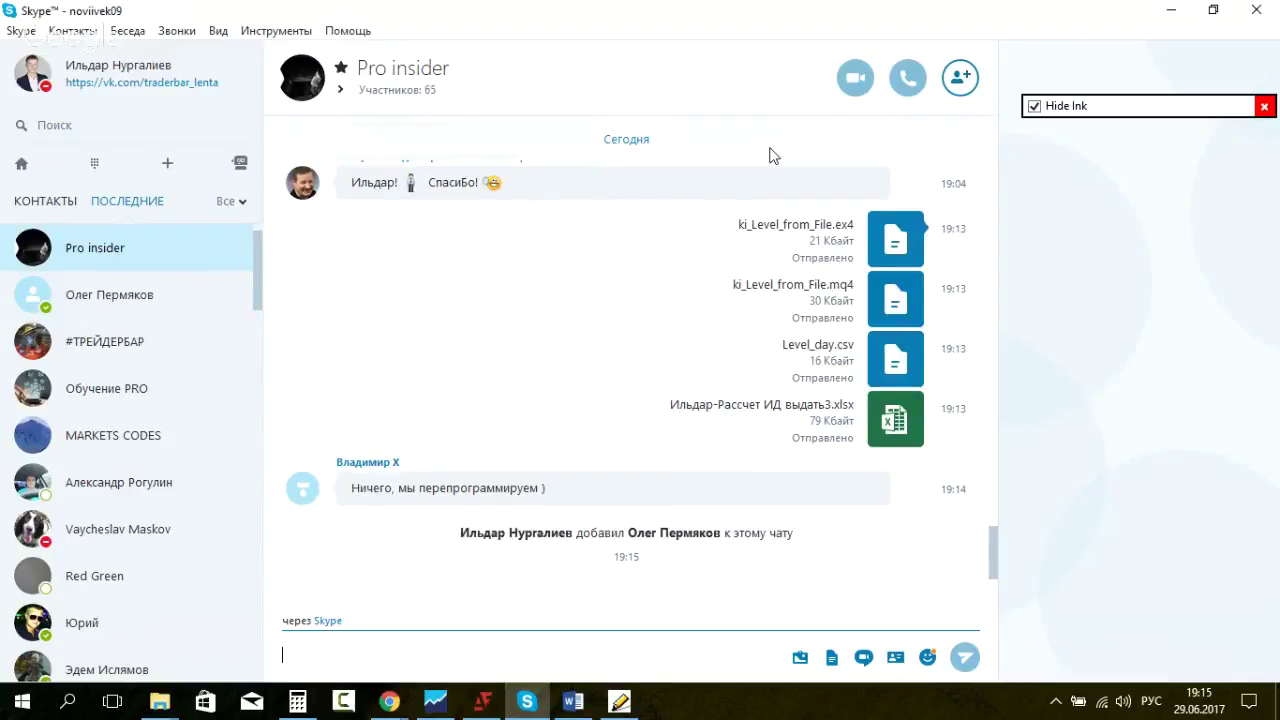
Step: Look through the private chat and #ТРЕЙДЕРБАР, and copy both ki_Level_from_File files from the Новая папка (2) folder
click(112, 296)
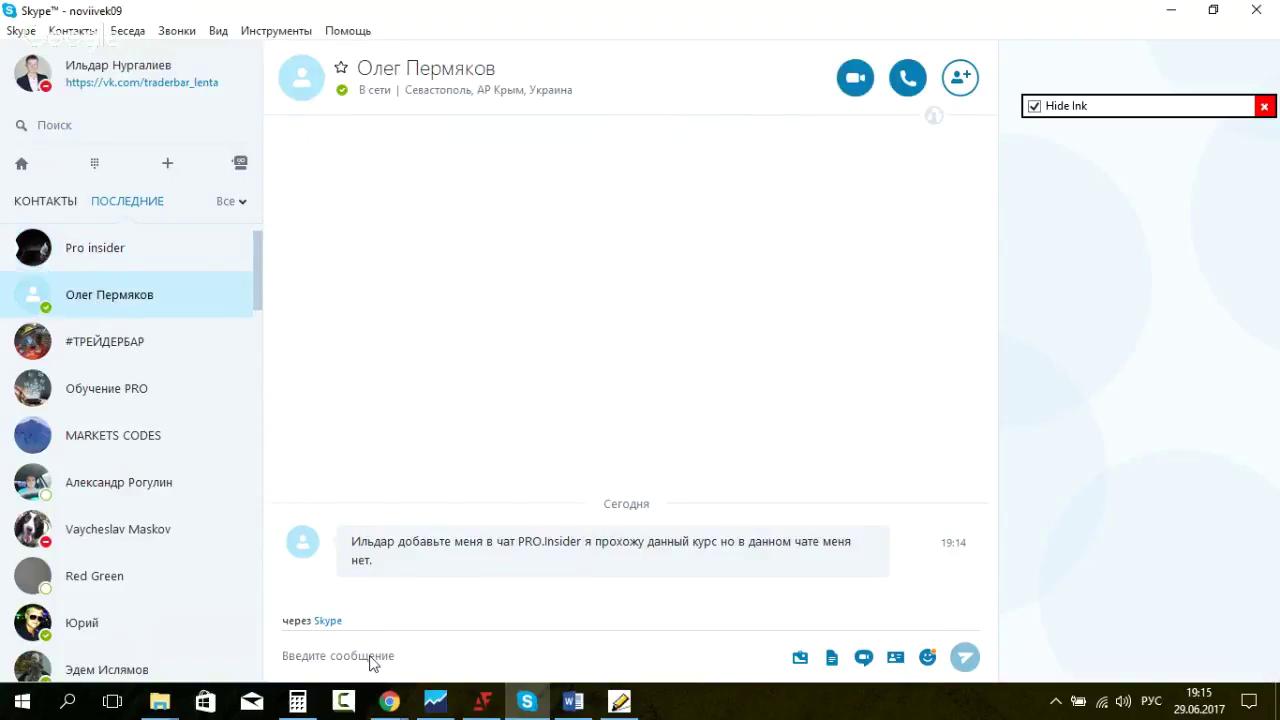
click(140, 345)
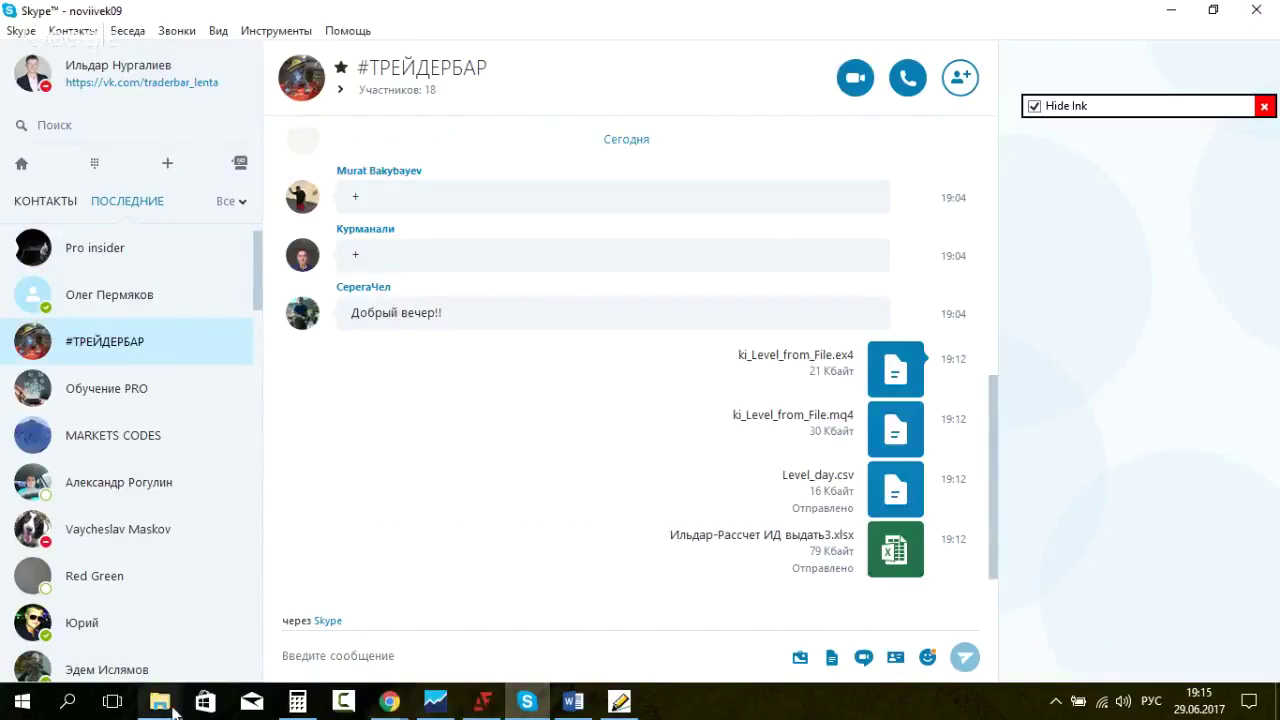
mouse_move(162, 711)
click(303, 625)
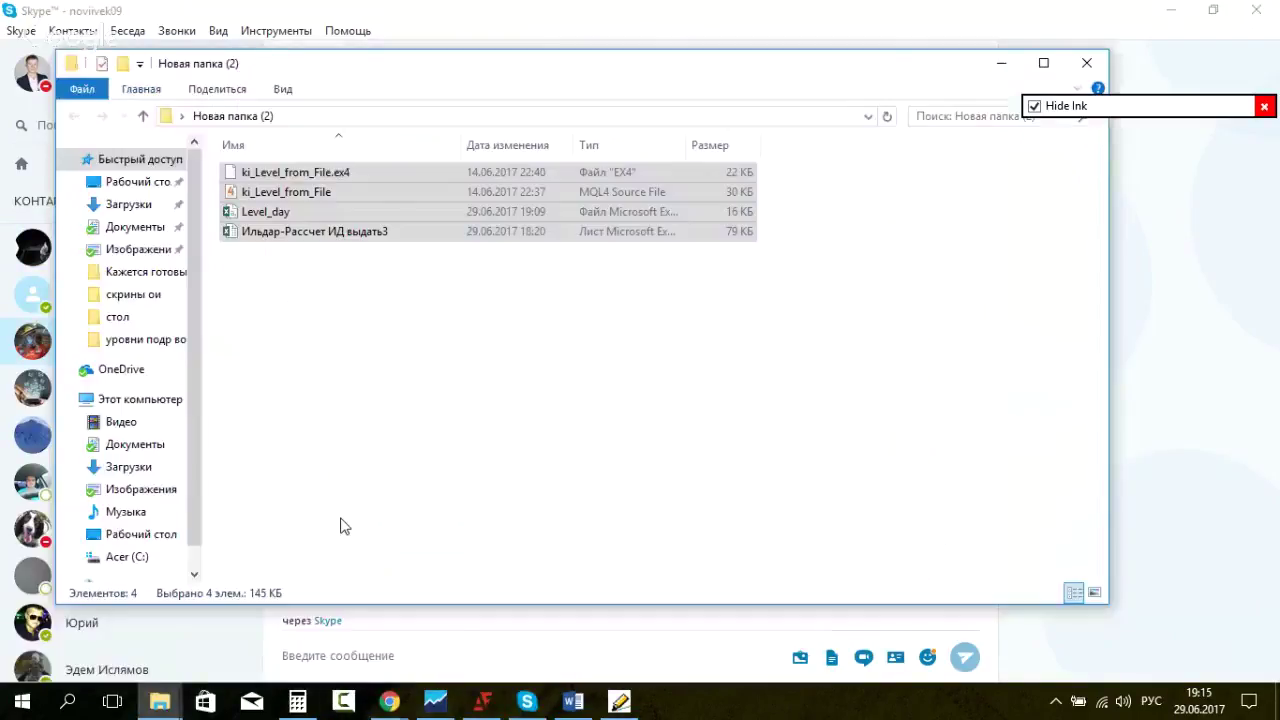
drag(790, 166, 648, 208)
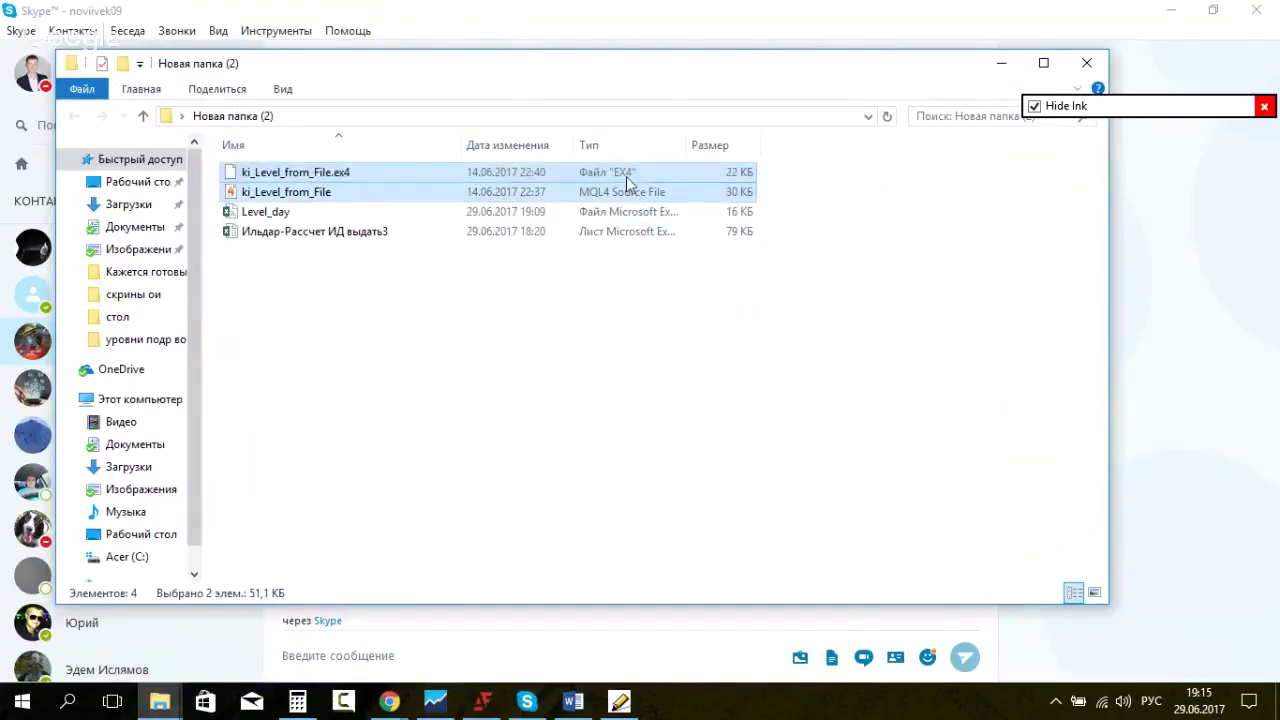
right_click(626, 178)
click(689, 362)
click(480, 515)
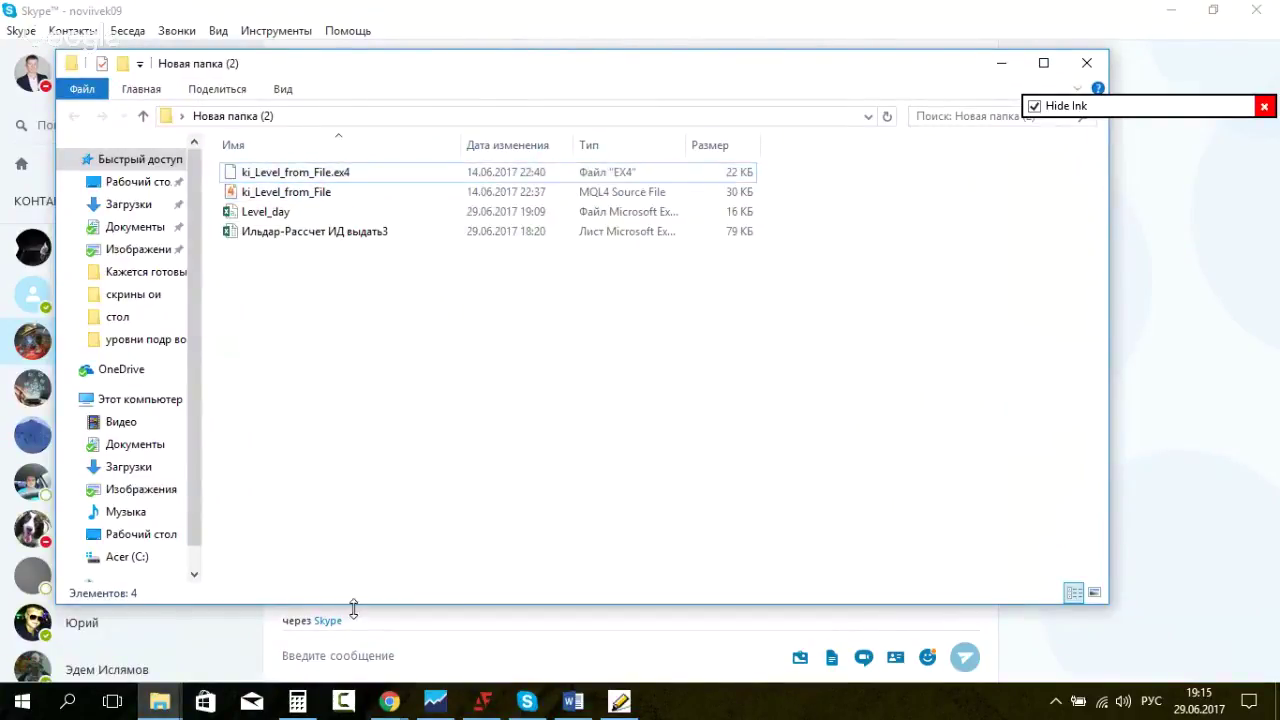
Step: Switch to the MetaTrader terminal, open its data folder and go into MQL4
click(440, 706)
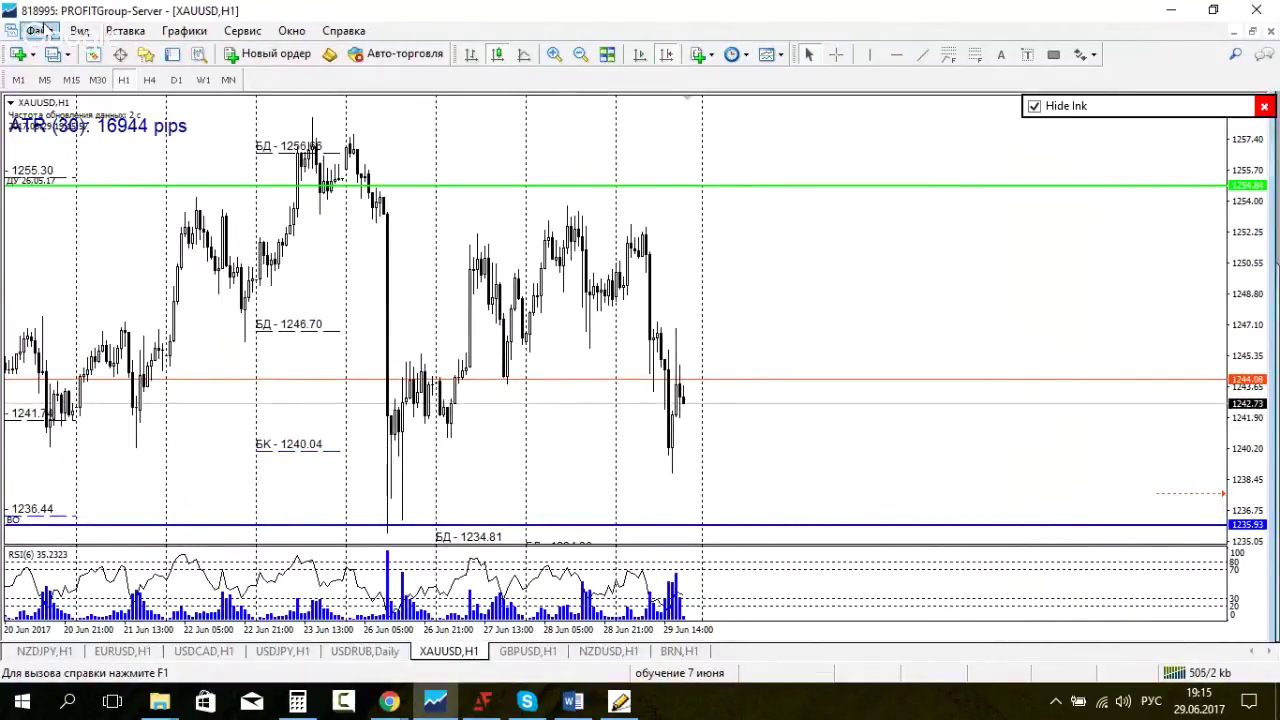
click(45, 28)
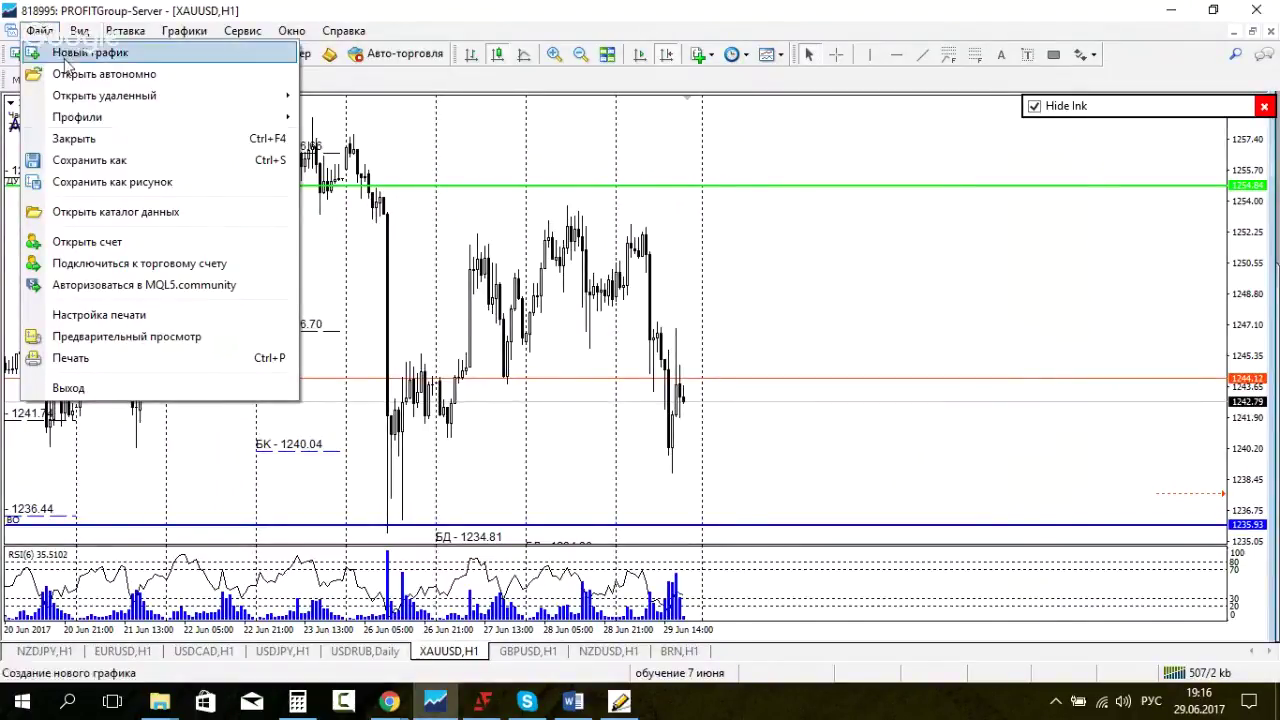
click(170, 215)
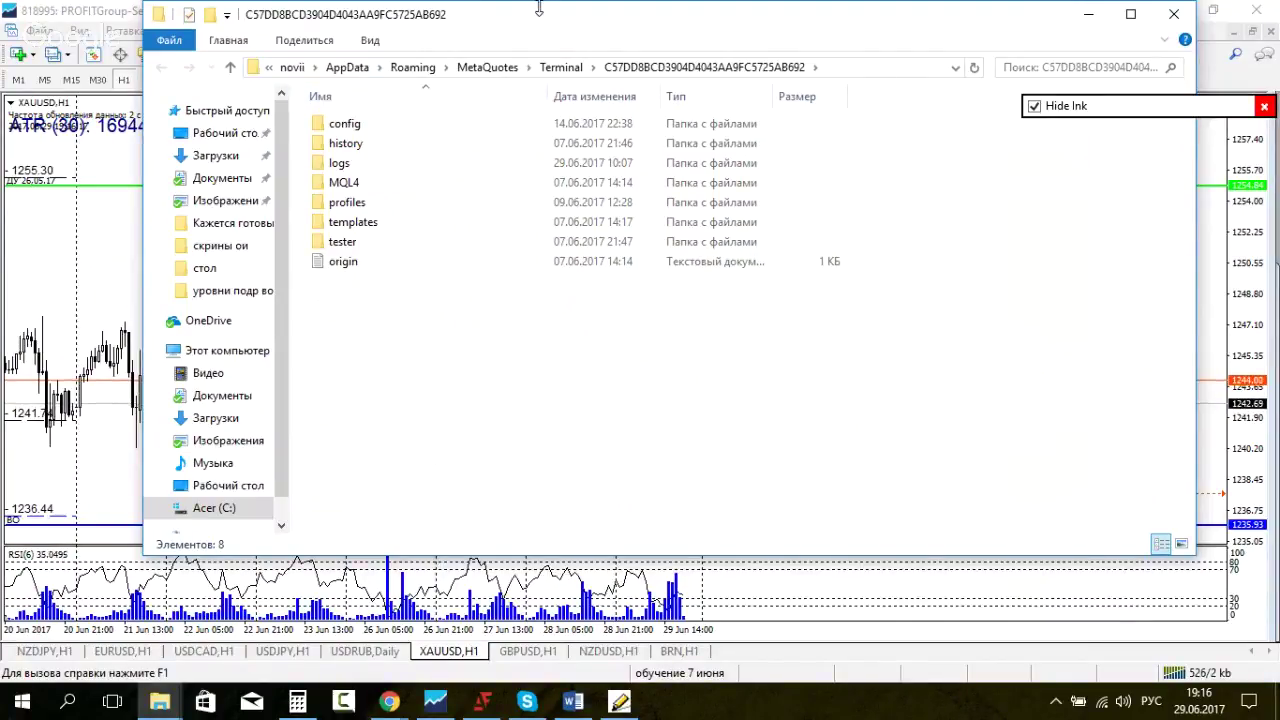
click(378, 187)
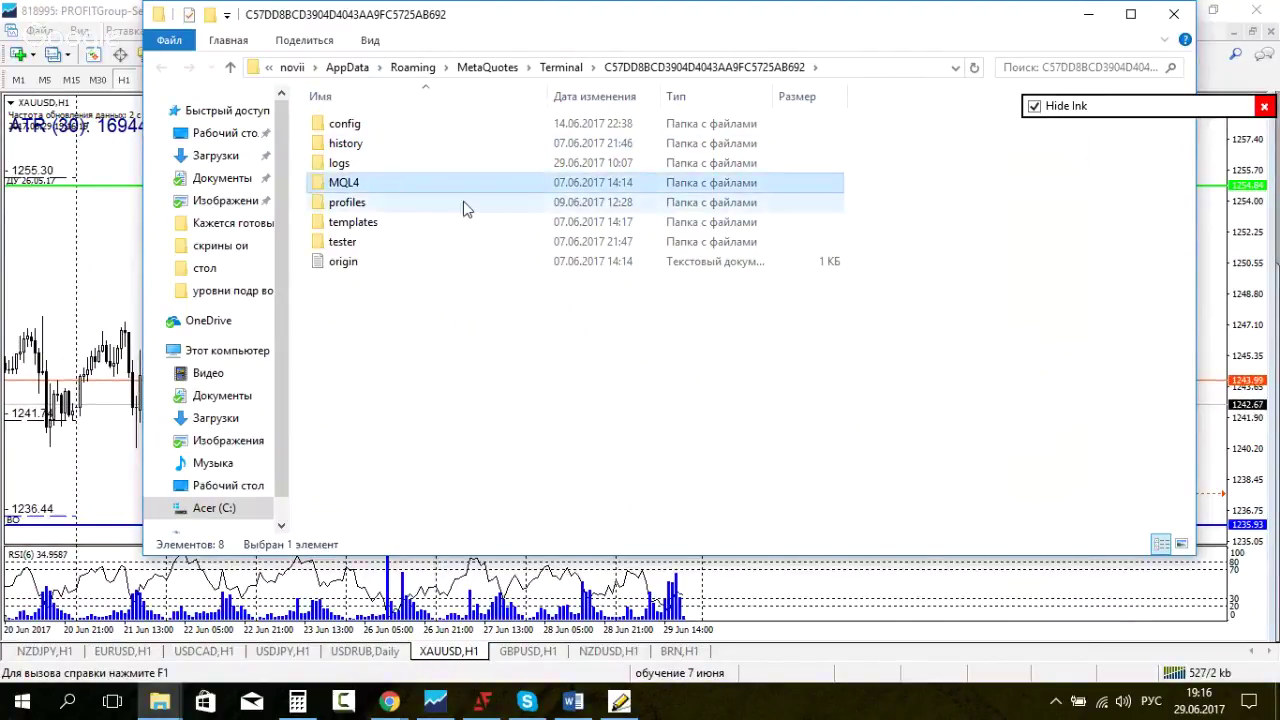
double_click(371, 189)
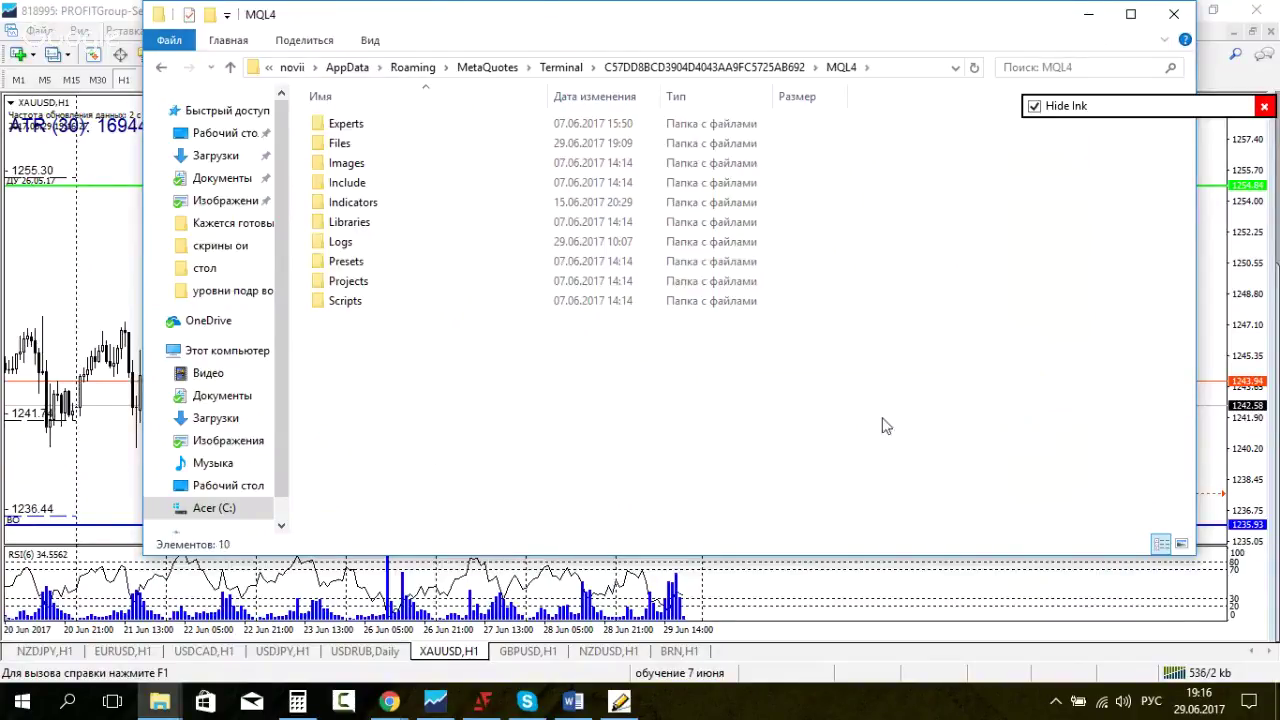
Step: Open the Indicators folder inside MQL4
drag(894, 129, 455, 393)
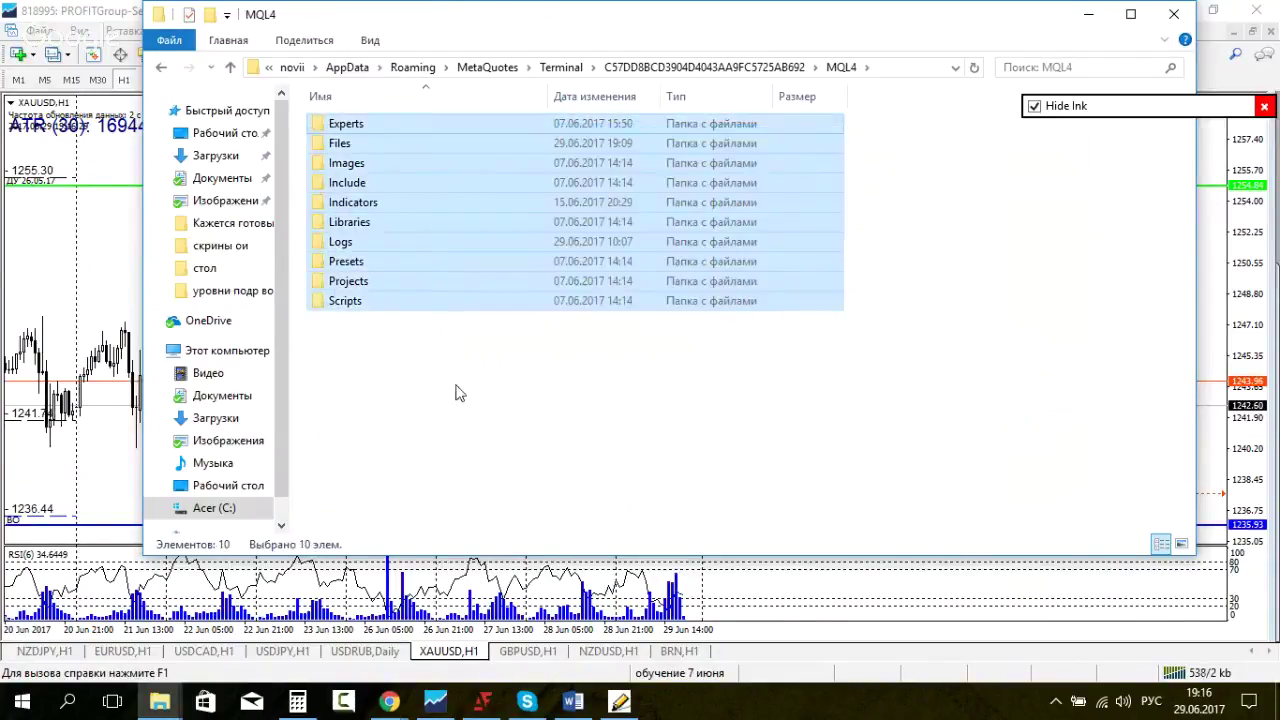
click(537, 390)
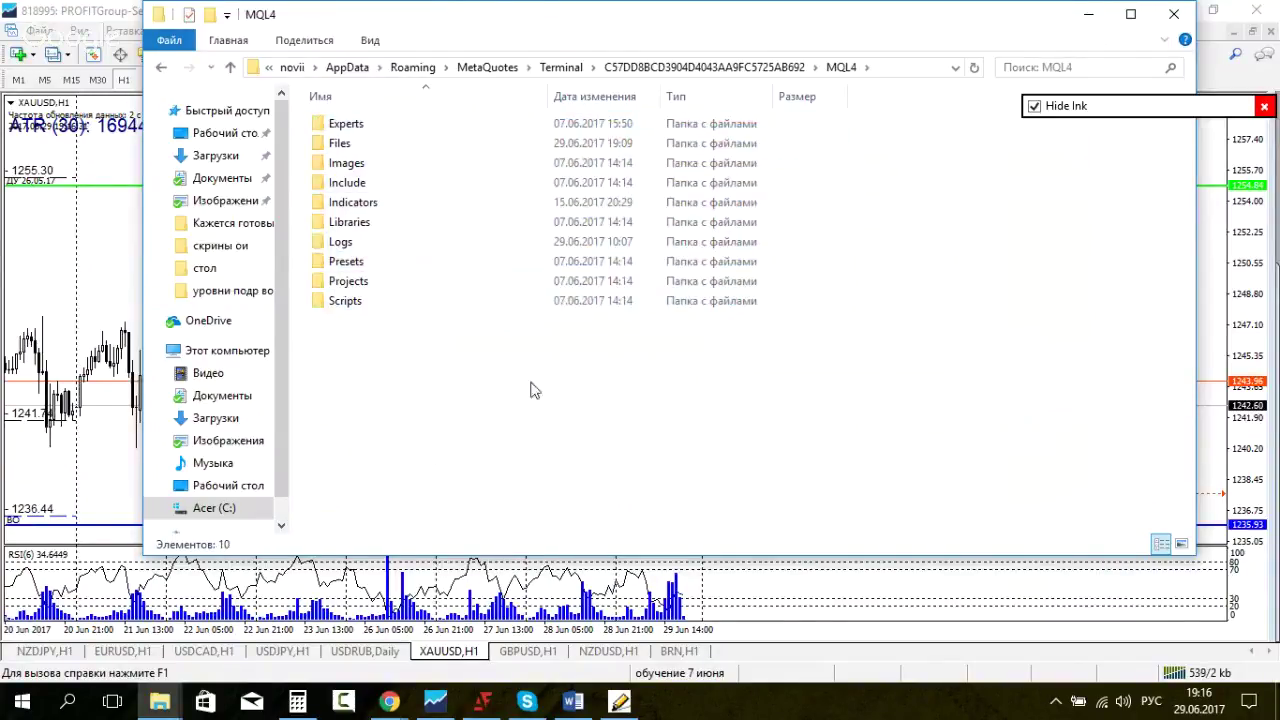
click(373, 203)
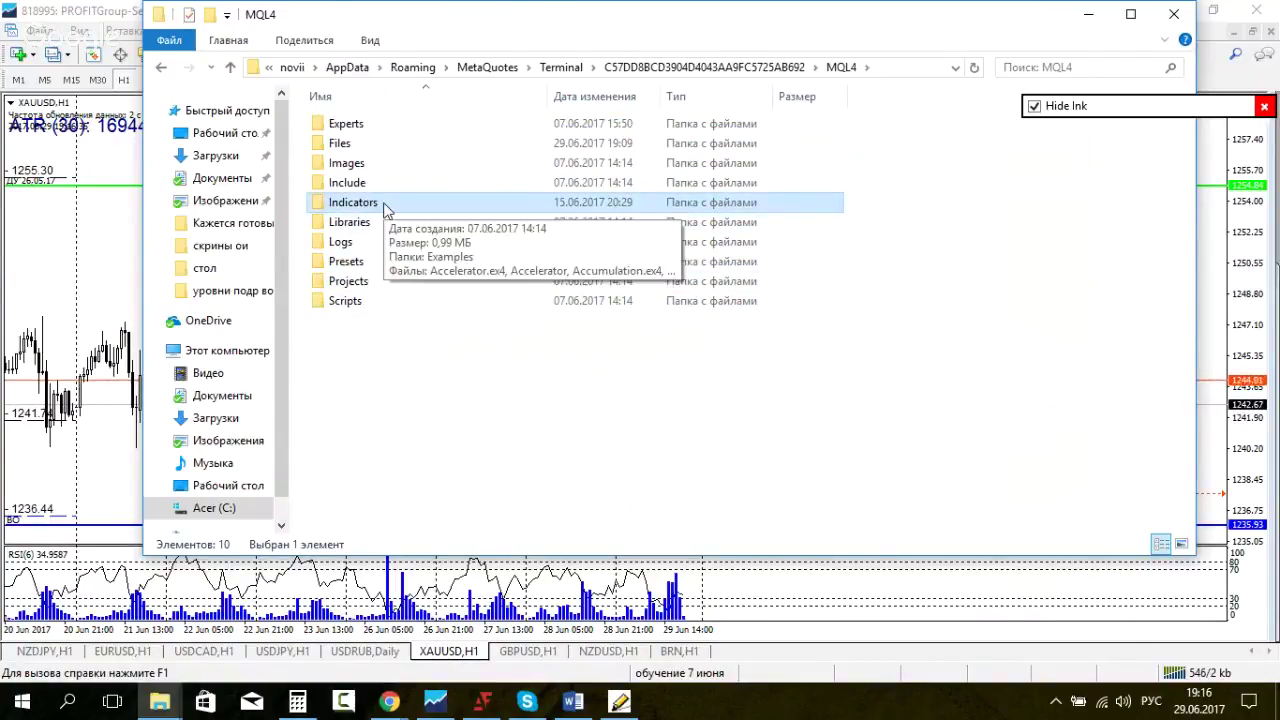
double_click(383, 205)
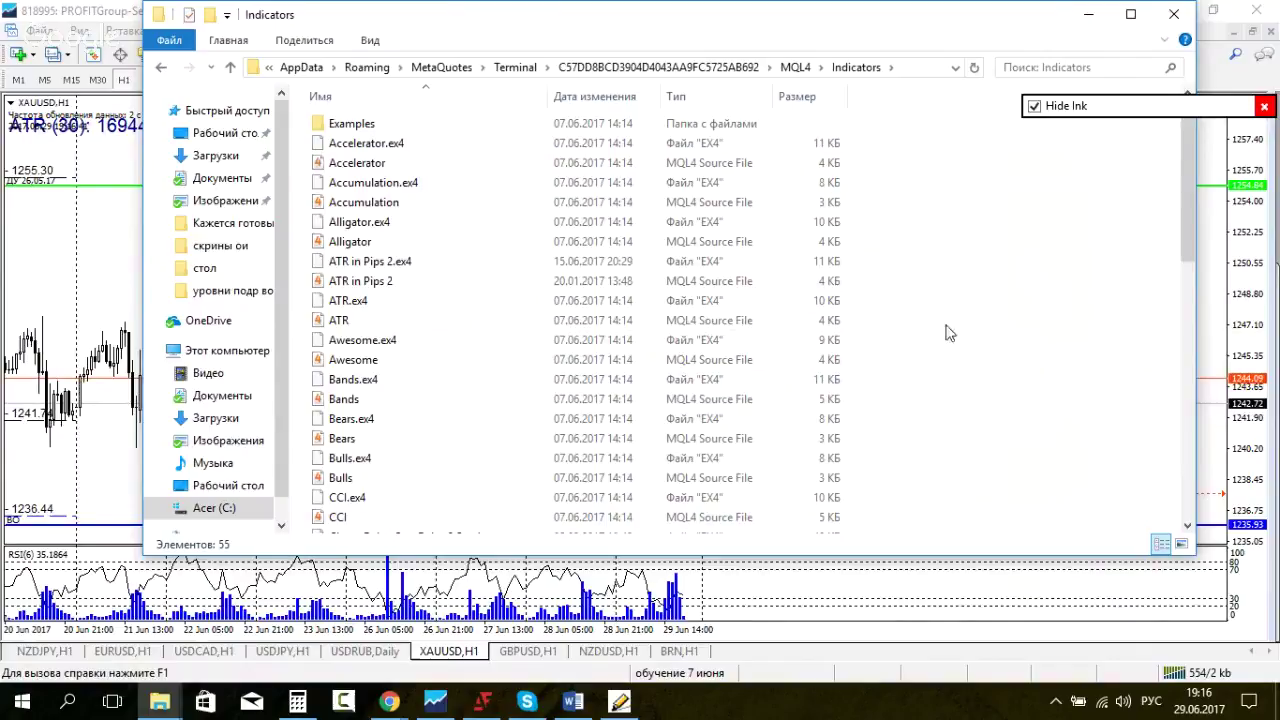
Step: Show the paste option in the Indicators folder without pasting, and locate ki_Level_from_File.ex4 and its MQL4 source file there
scroll(928, 297, down, 1)
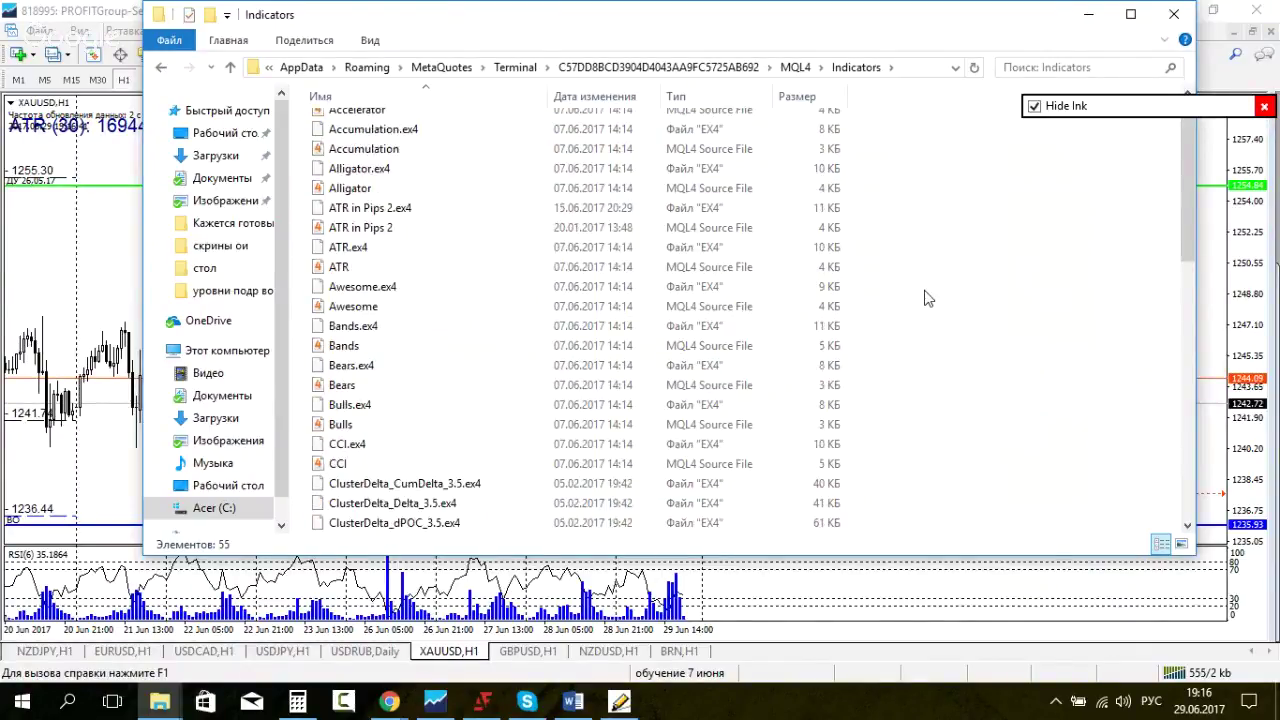
scroll(926, 297, down, 10)
right_click(910, 308)
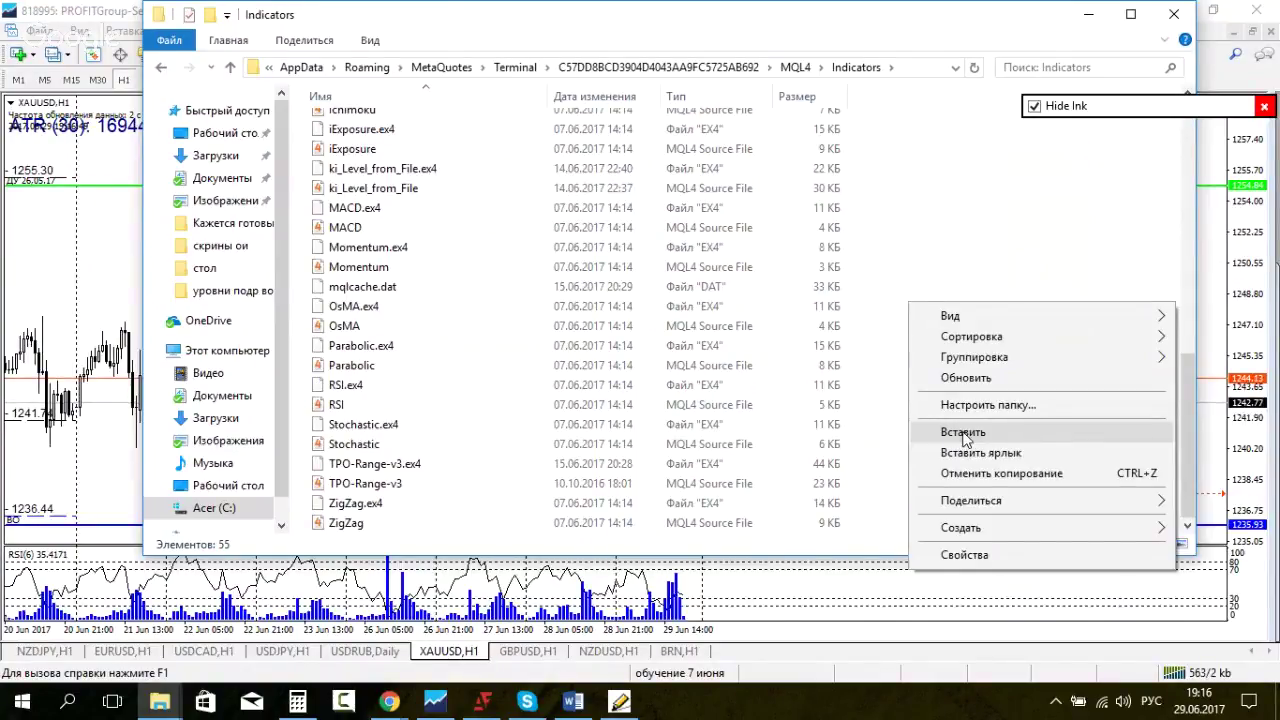
click(913, 210)
scroll(950, 330, up, 10)
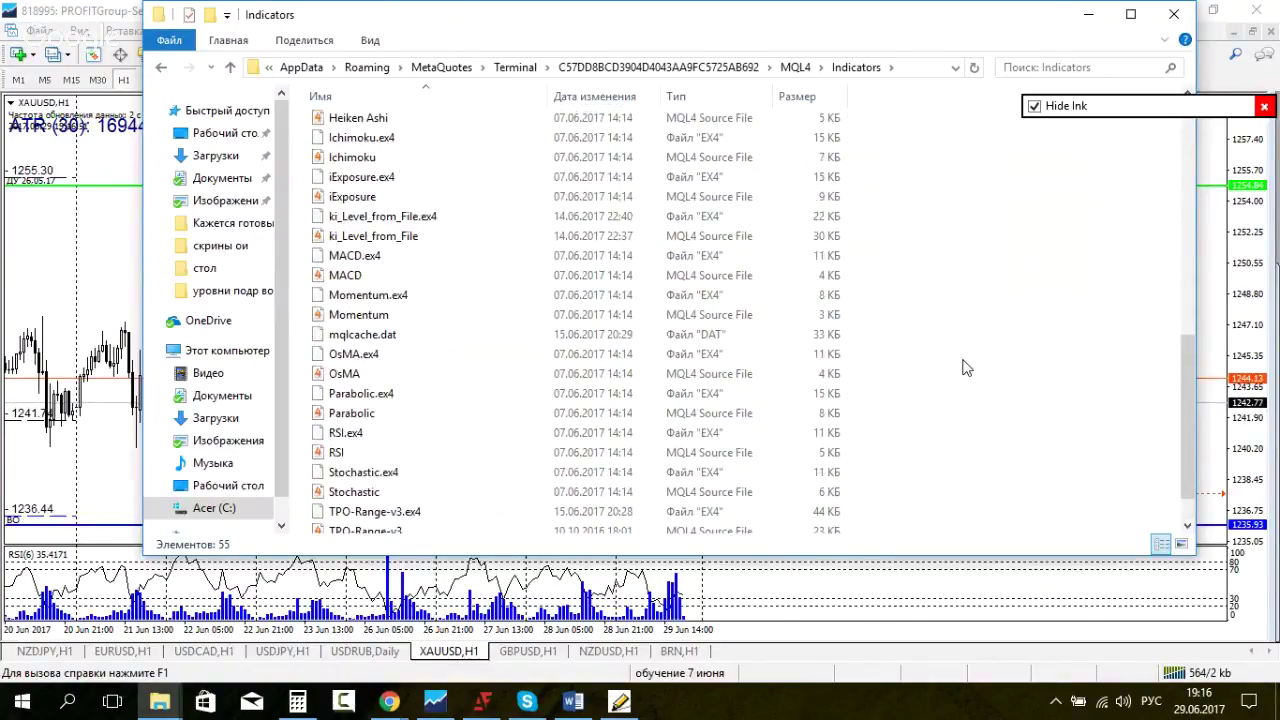
scroll(857, 329, down, 11)
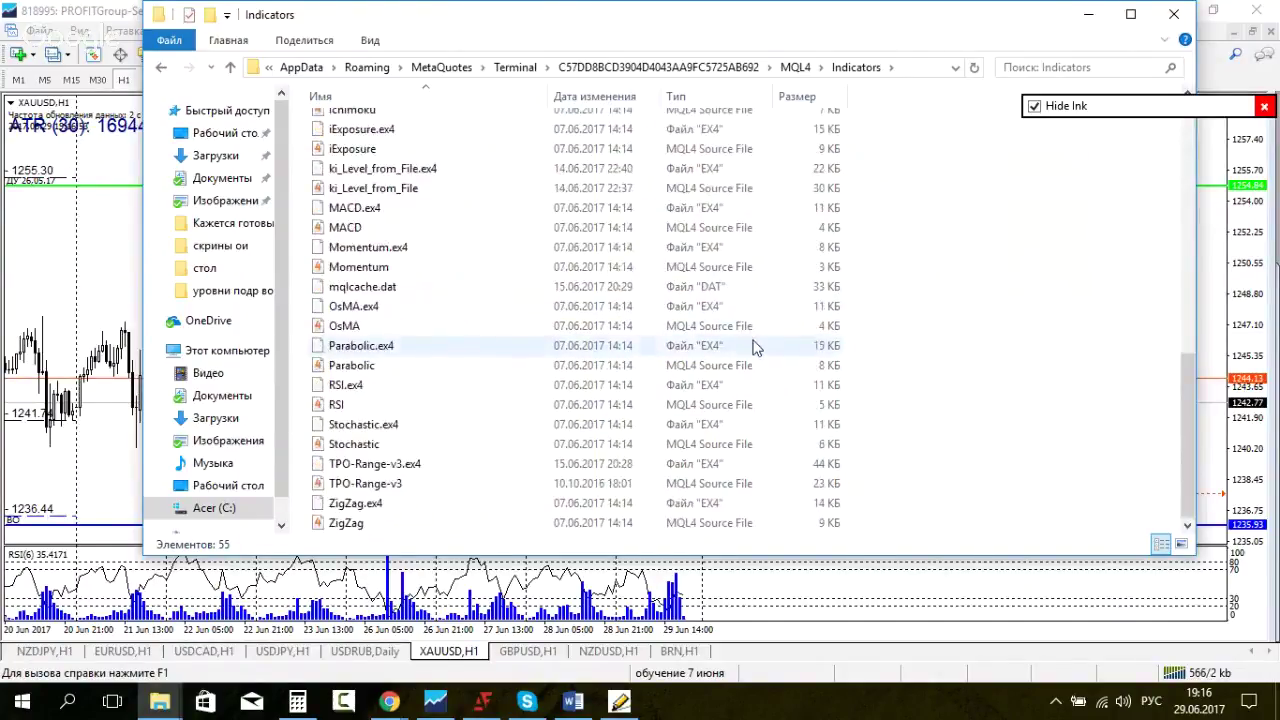
scroll(760, 255, up, 1)
drag(663, 196, 886, 251)
click(924, 263)
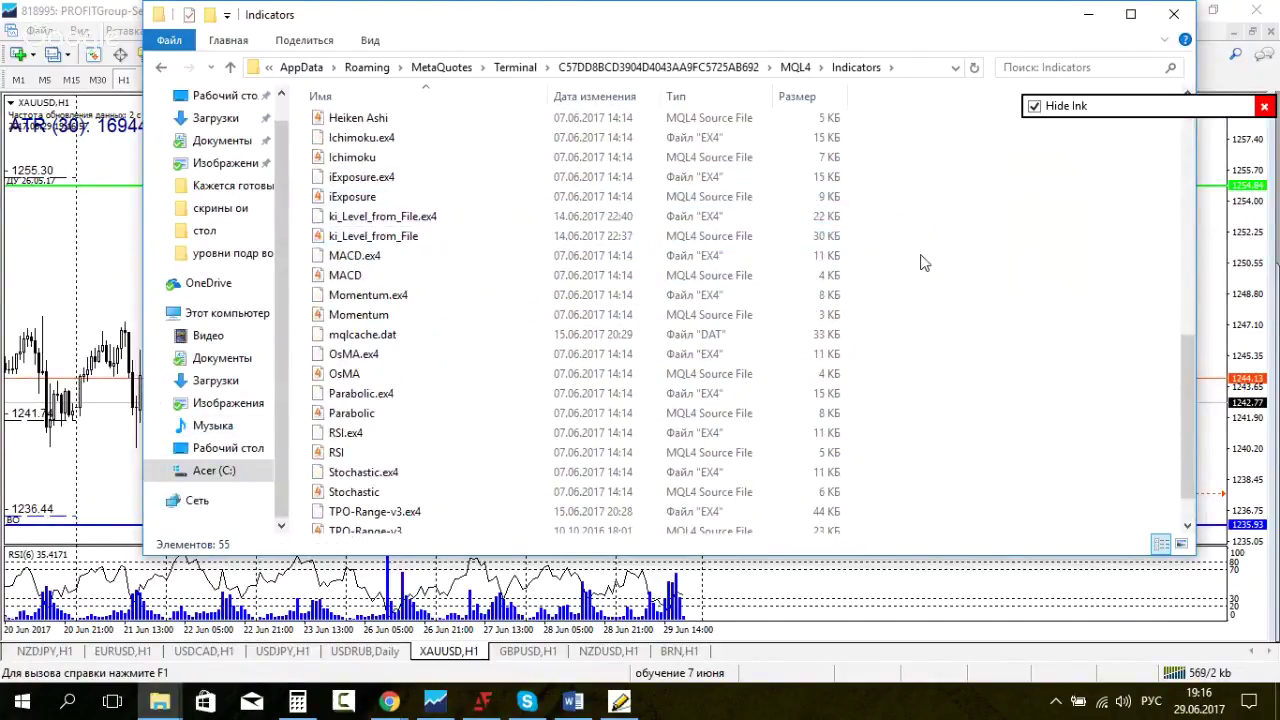
Step: Return from the Indicators folder to the MQL4 folder
scroll(922, 262, up, 4)
scroll(940, 286, up, 4)
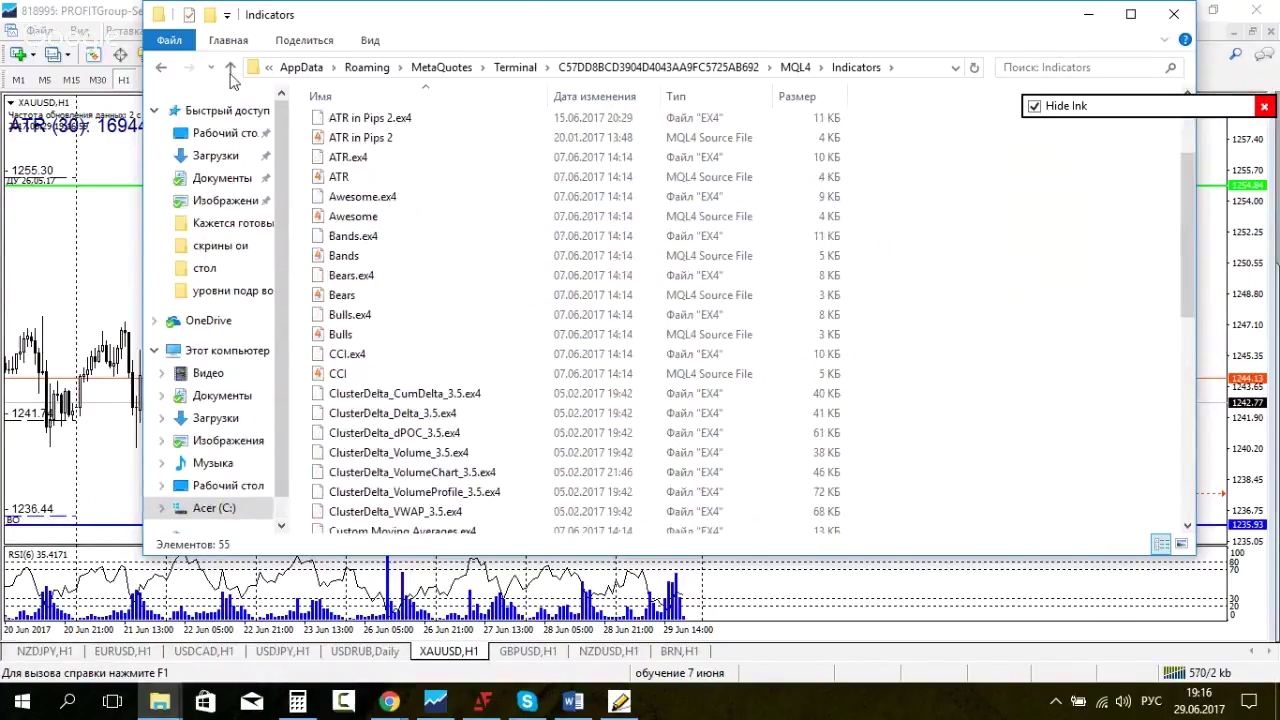
scroll(400, 190, up, 3)
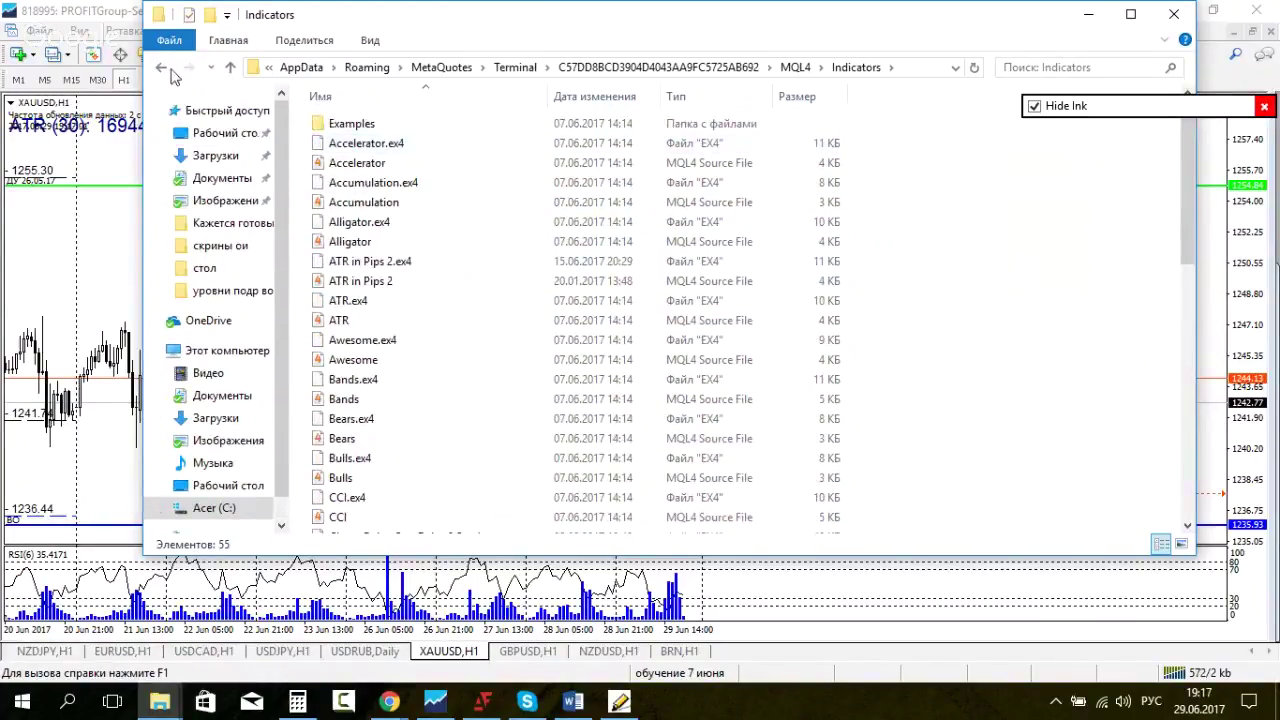
click(161, 68)
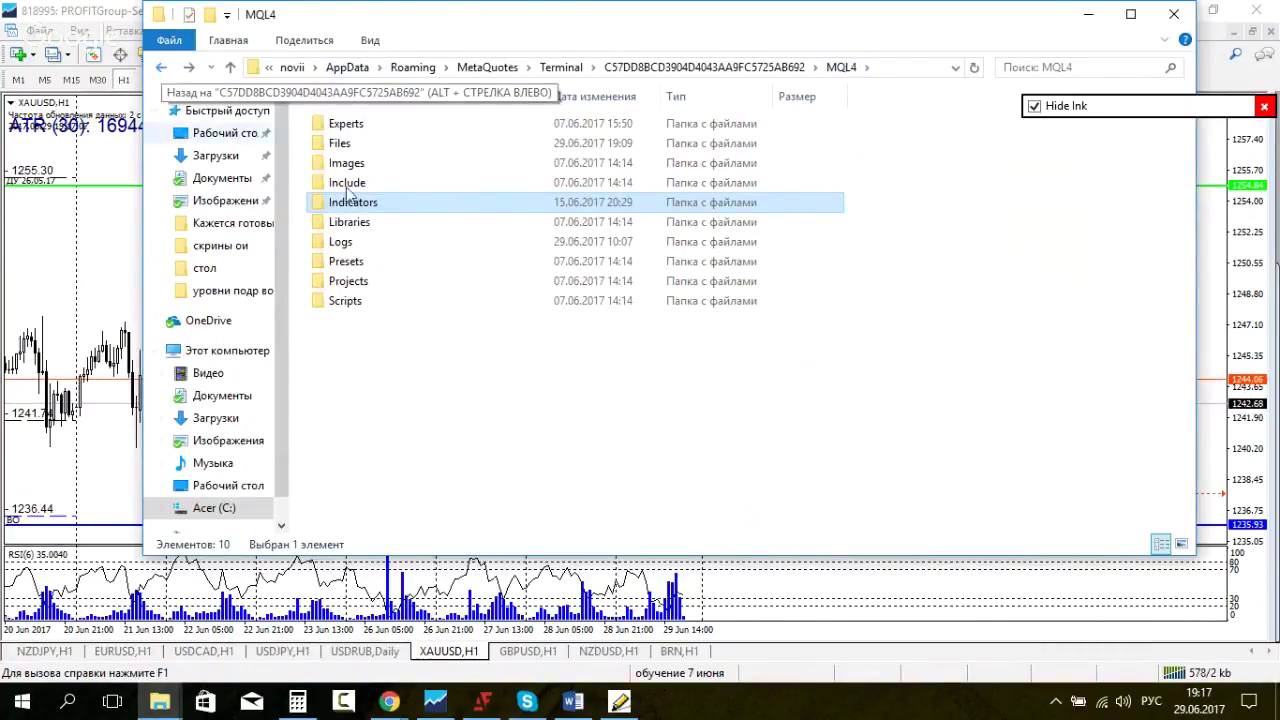
click(517, 380)
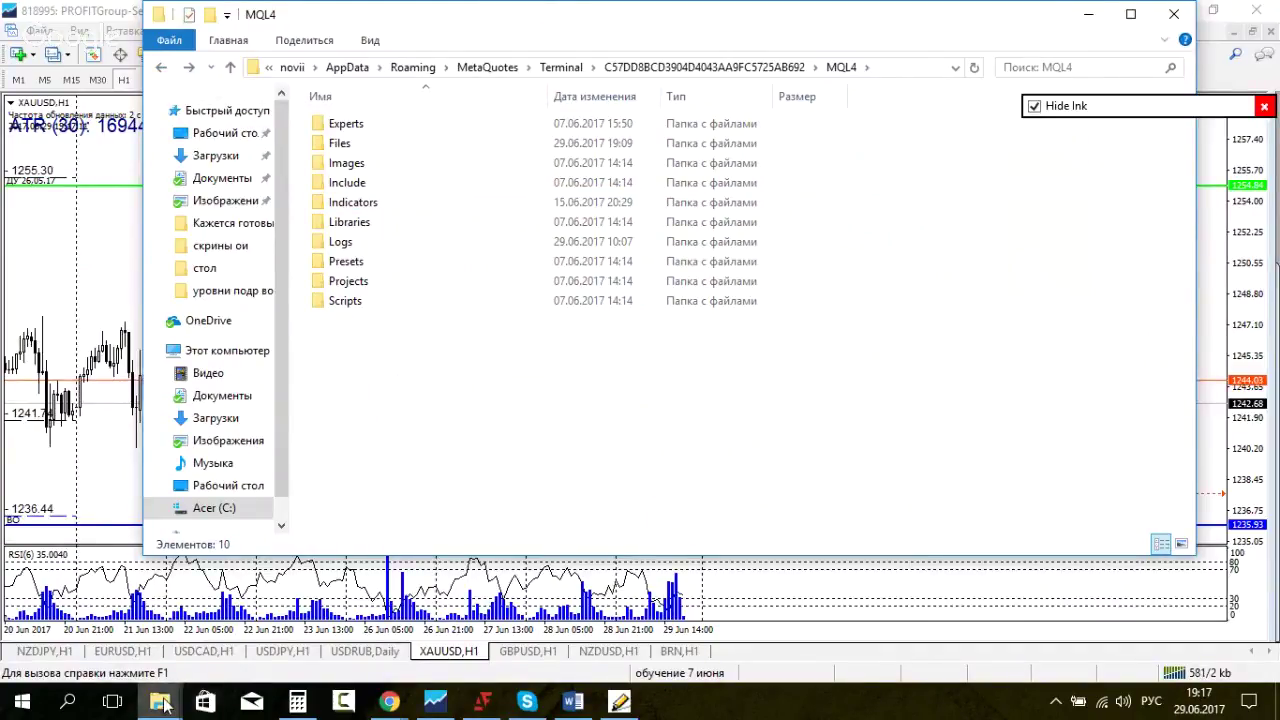
Step: Switch to the Новая папка (2) window and copy the Level_day file to the clipboard
mouse_move(163, 705)
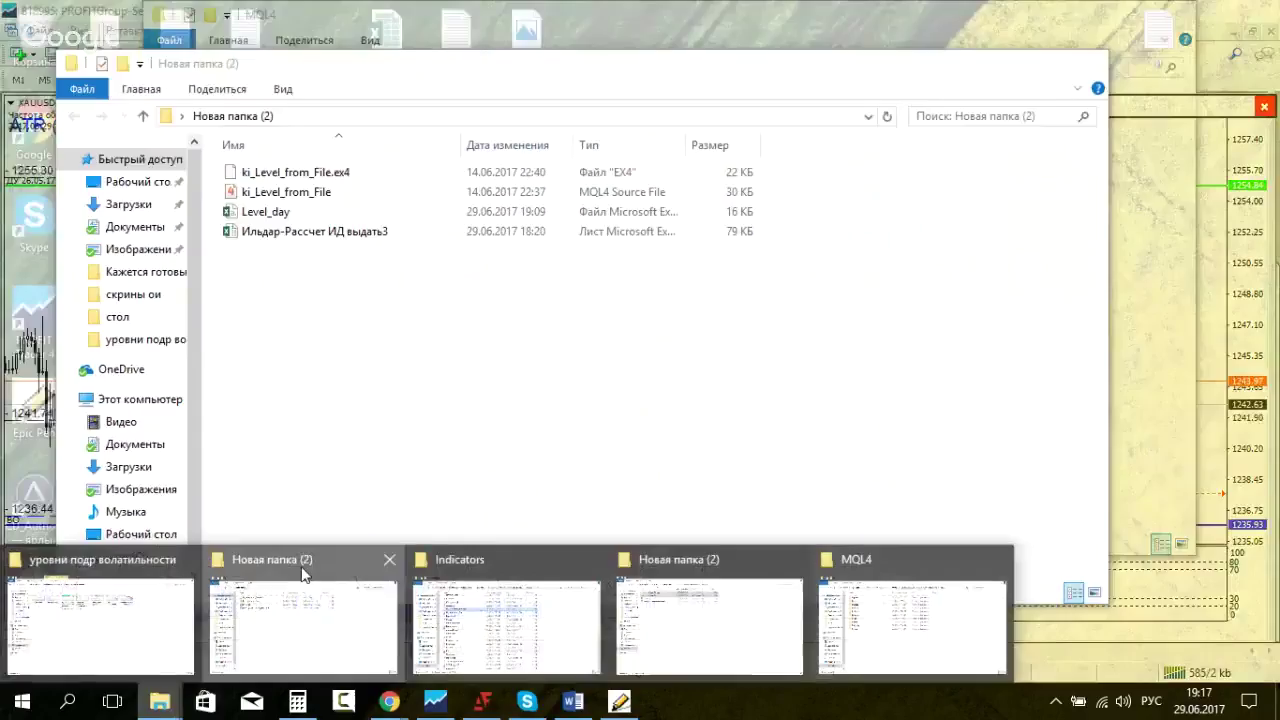
click(300, 630)
click(505, 211)
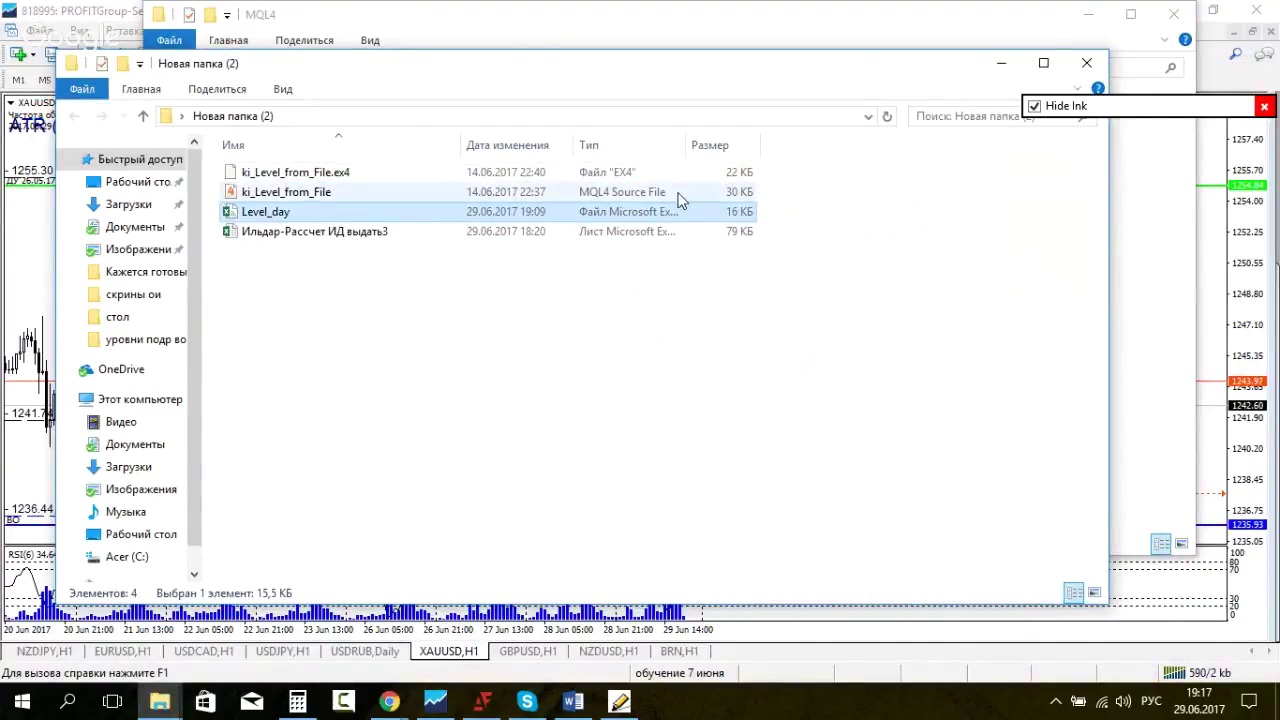
mouse_move(687, 138)
mouse_down()
mouse_move(991, 138)
mouse_move(434, 138)
mouse_move(674, 134)
mouse_up()
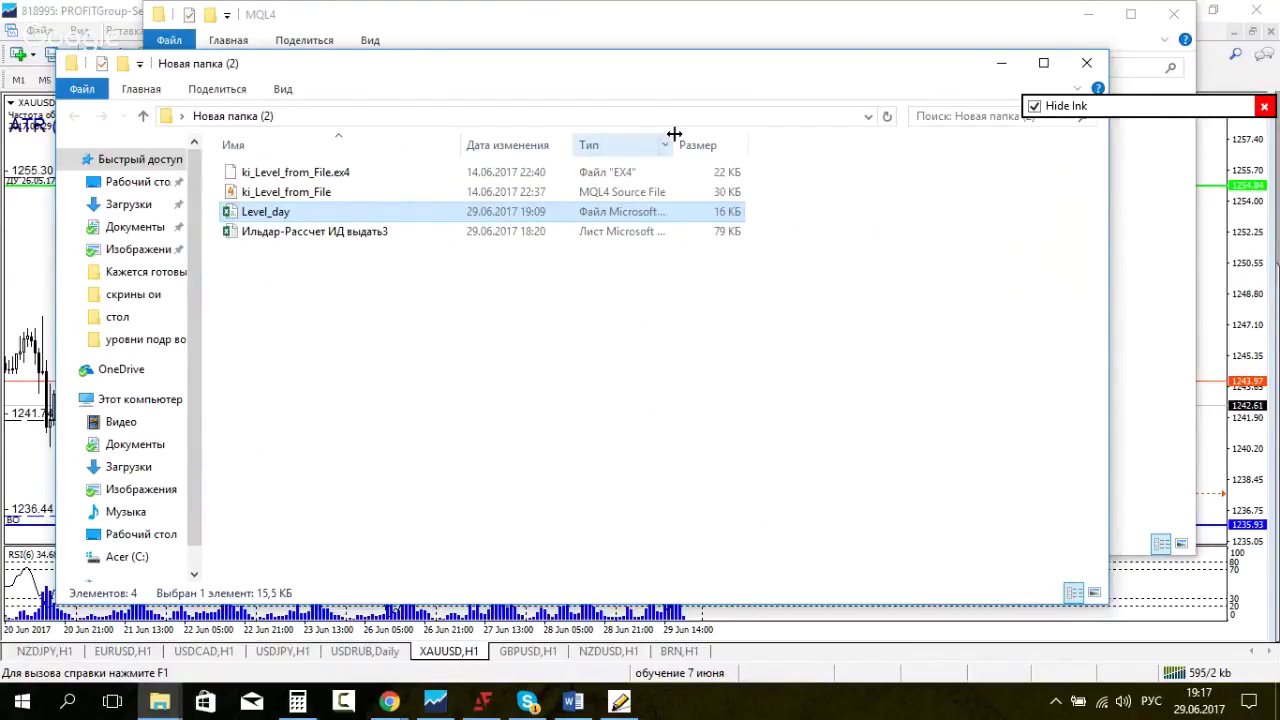
right_click(283, 218)
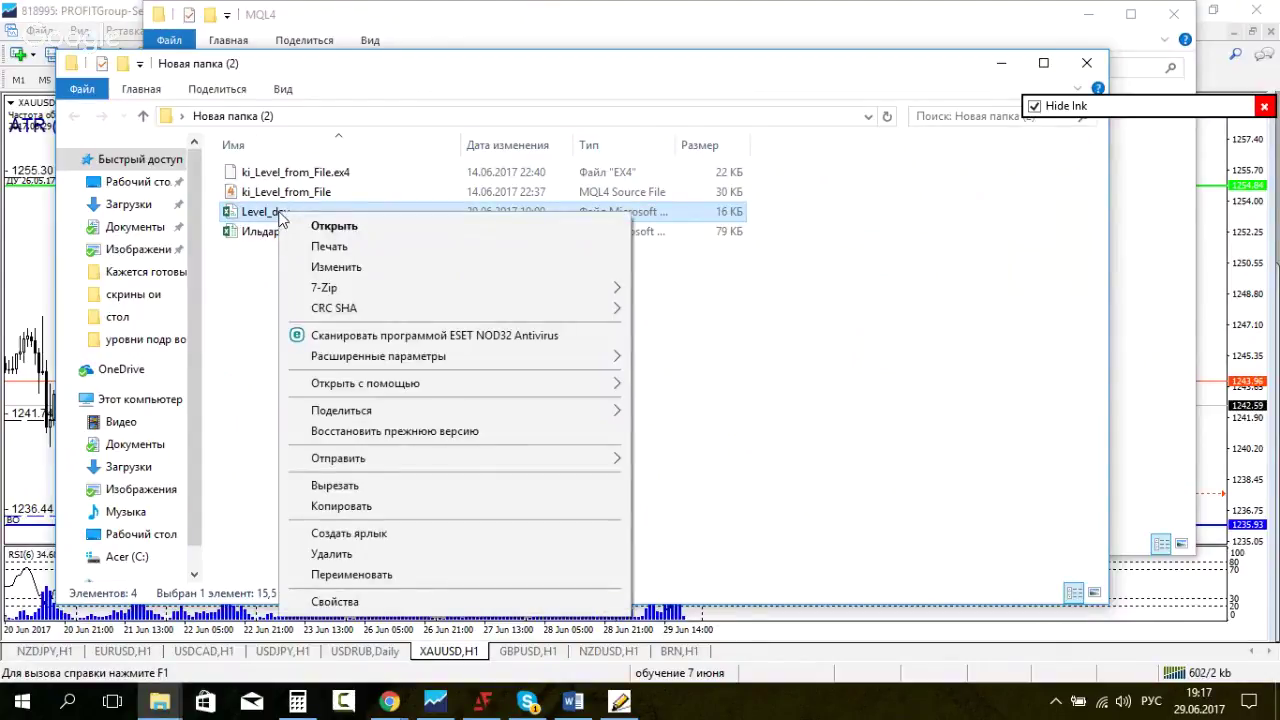
click(408, 506)
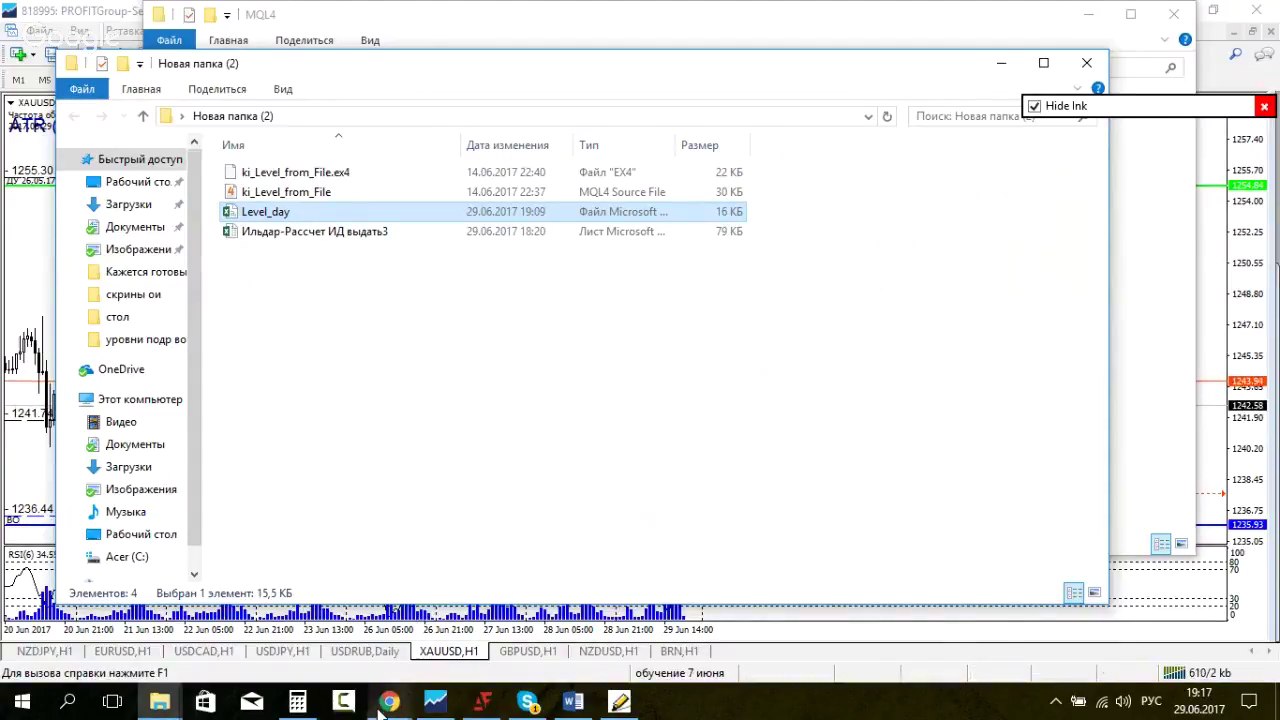
Step: Switch to the other open Indicators window, go back to MQL4 and open its Files folder
mouse_move(380, 706)
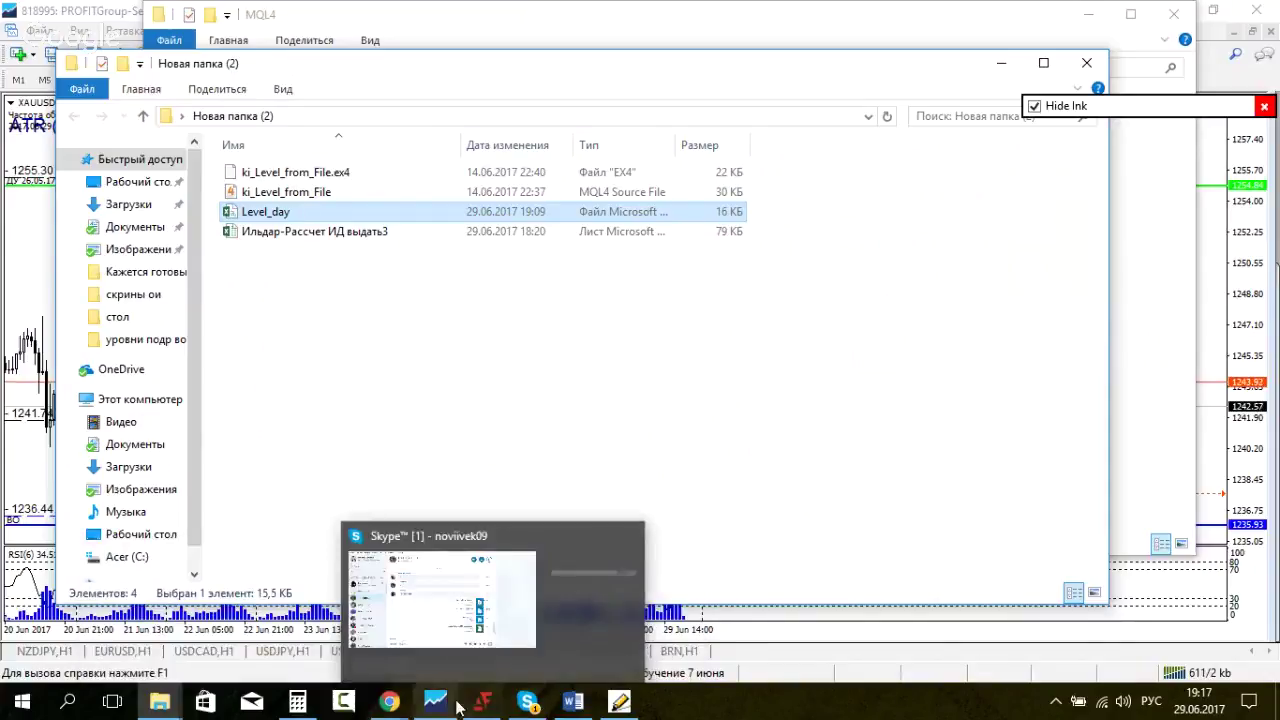
mouse_move(160, 703)
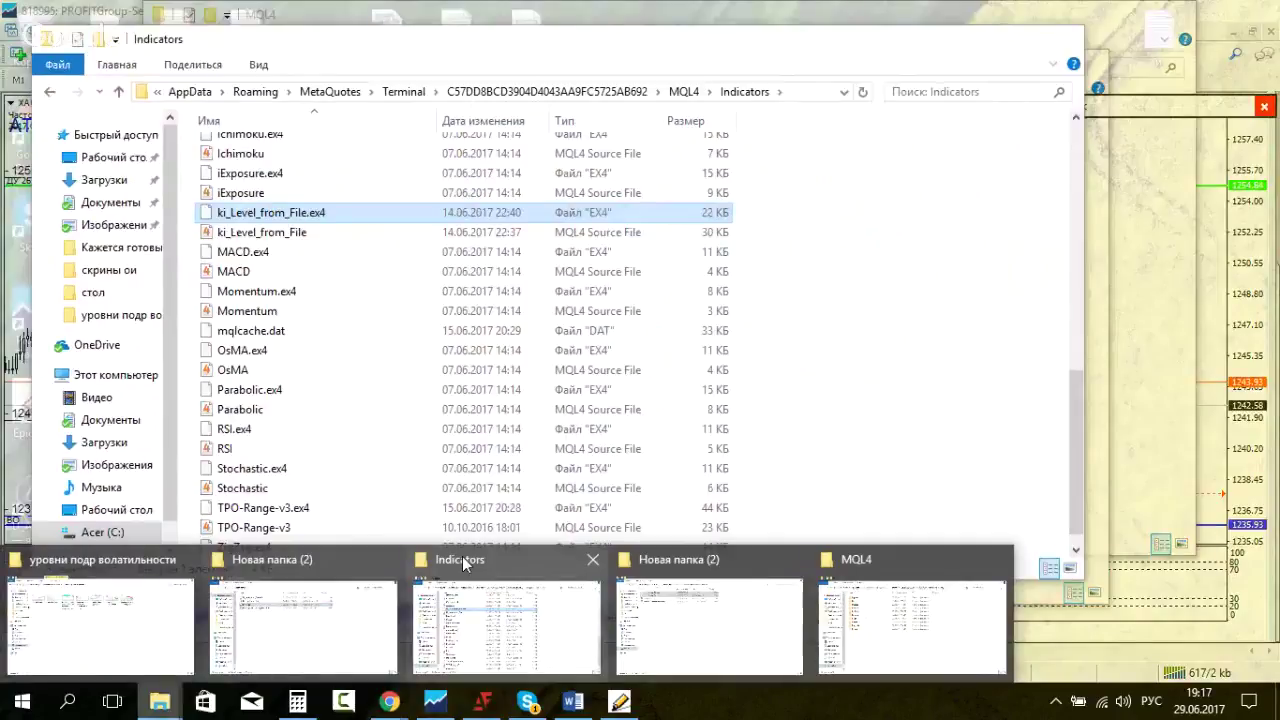
click(462, 556)
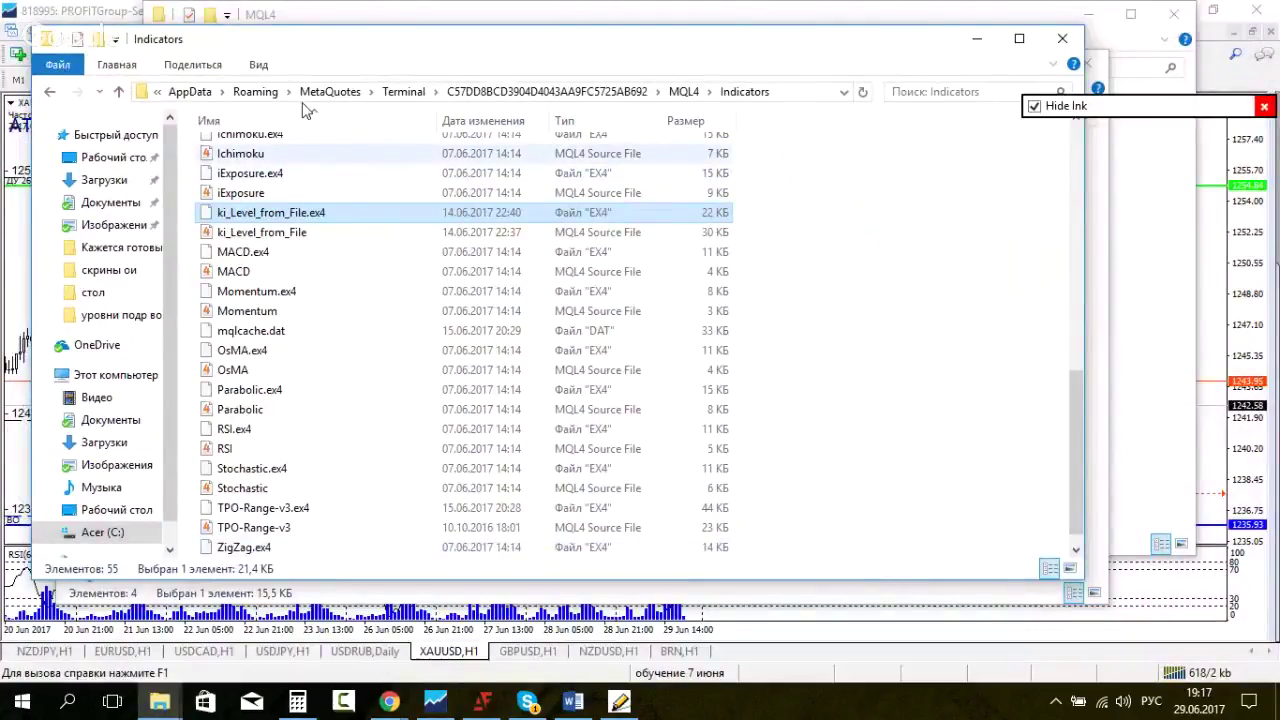
click(49, 91)
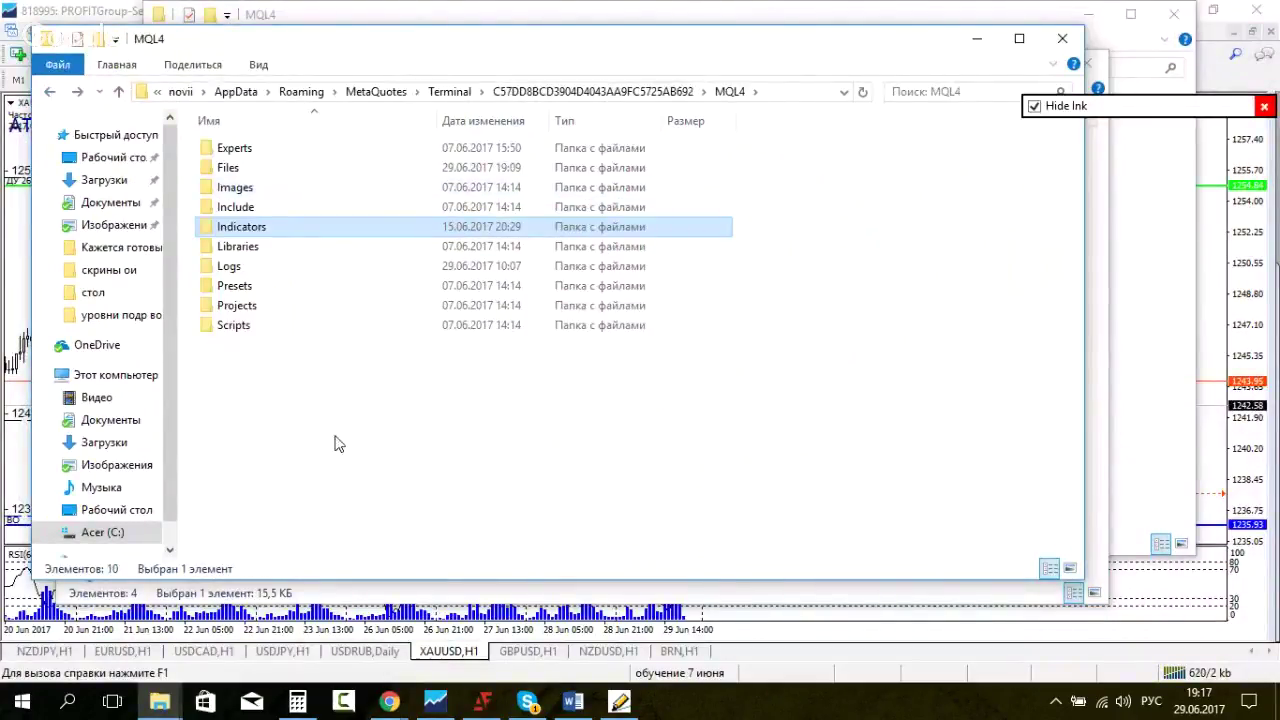
click(652, 425)
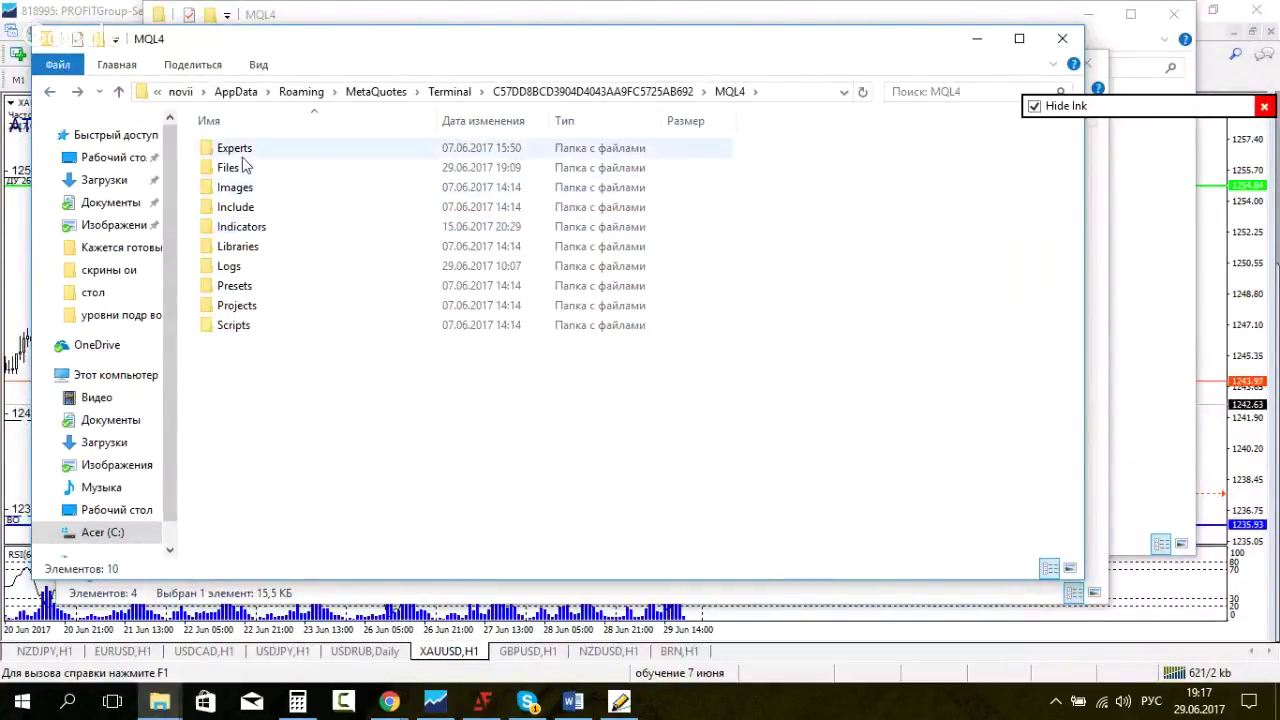
click(243, 168)
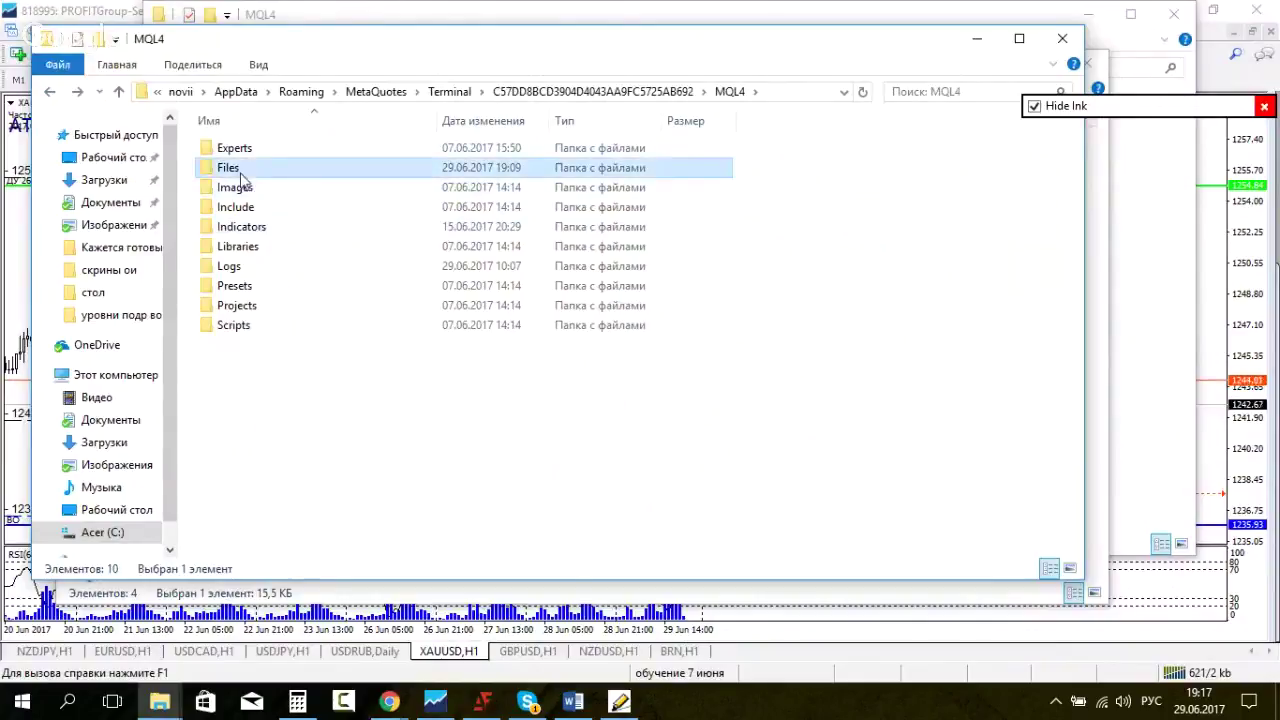
double_click(318, 167)
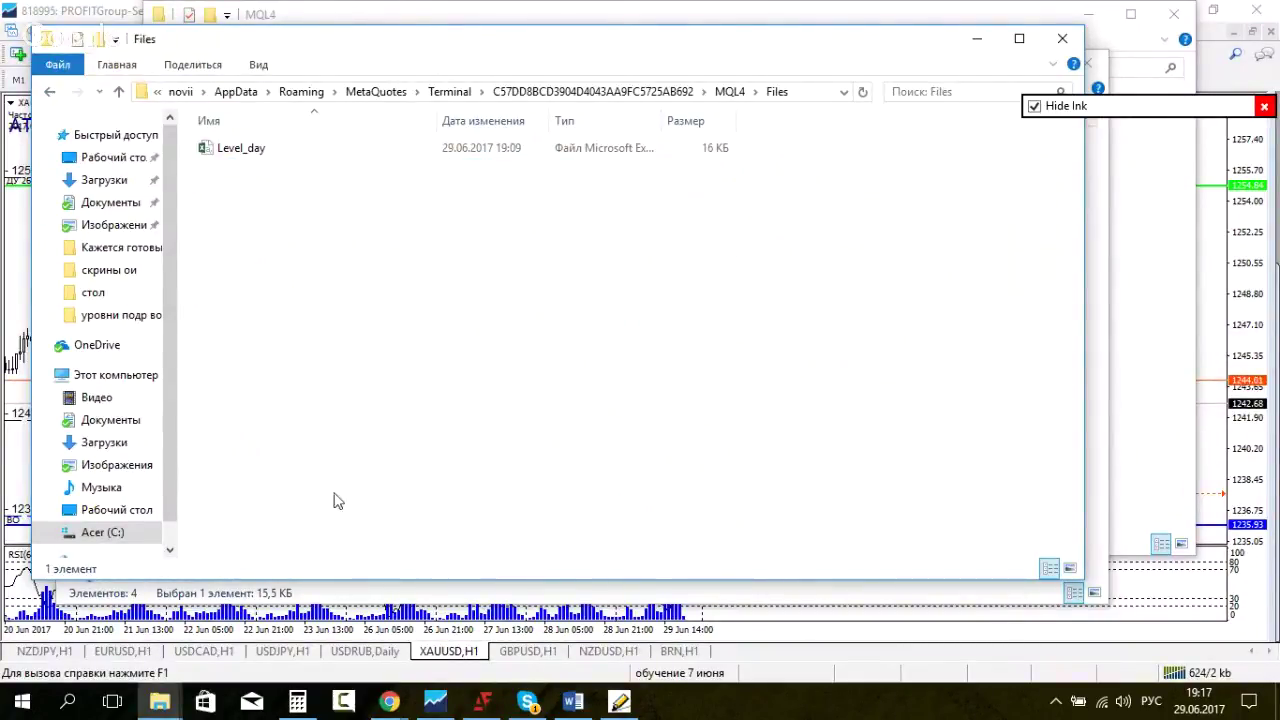
Step: Show the paste option in the Files folder without pasting, and select the Level_day file there
right_click(296, 238)
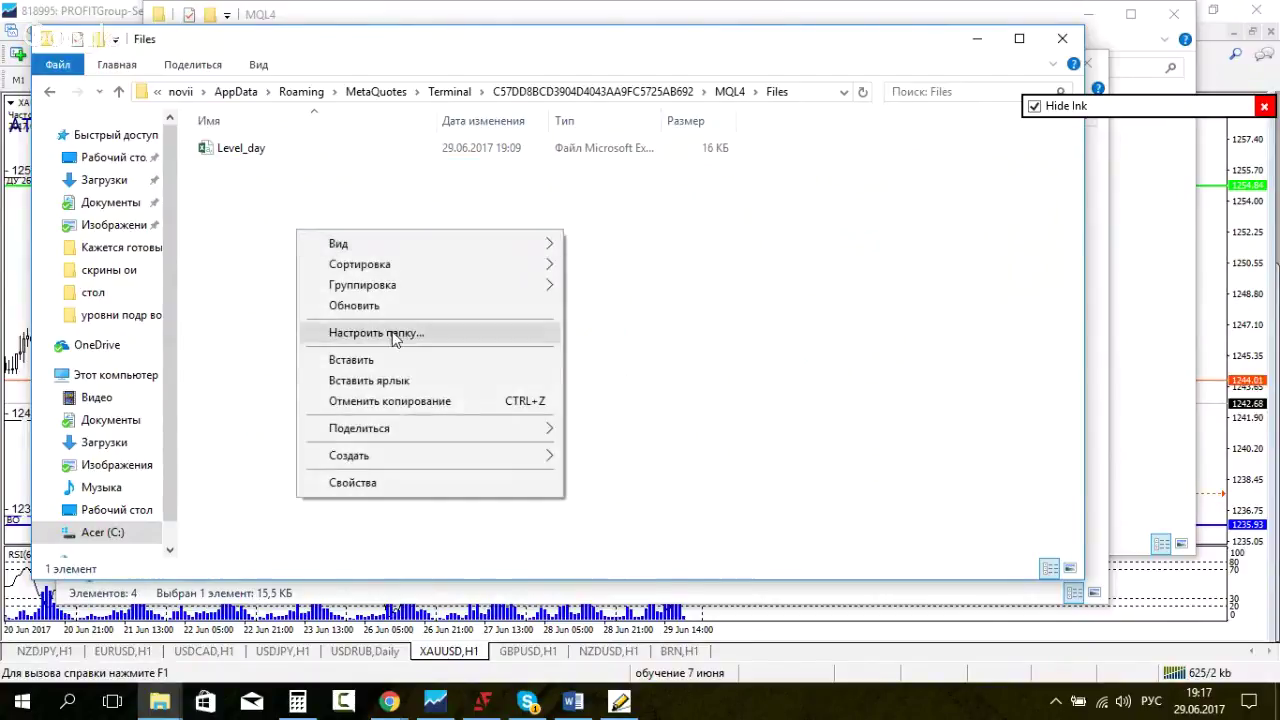
click(886, 290)
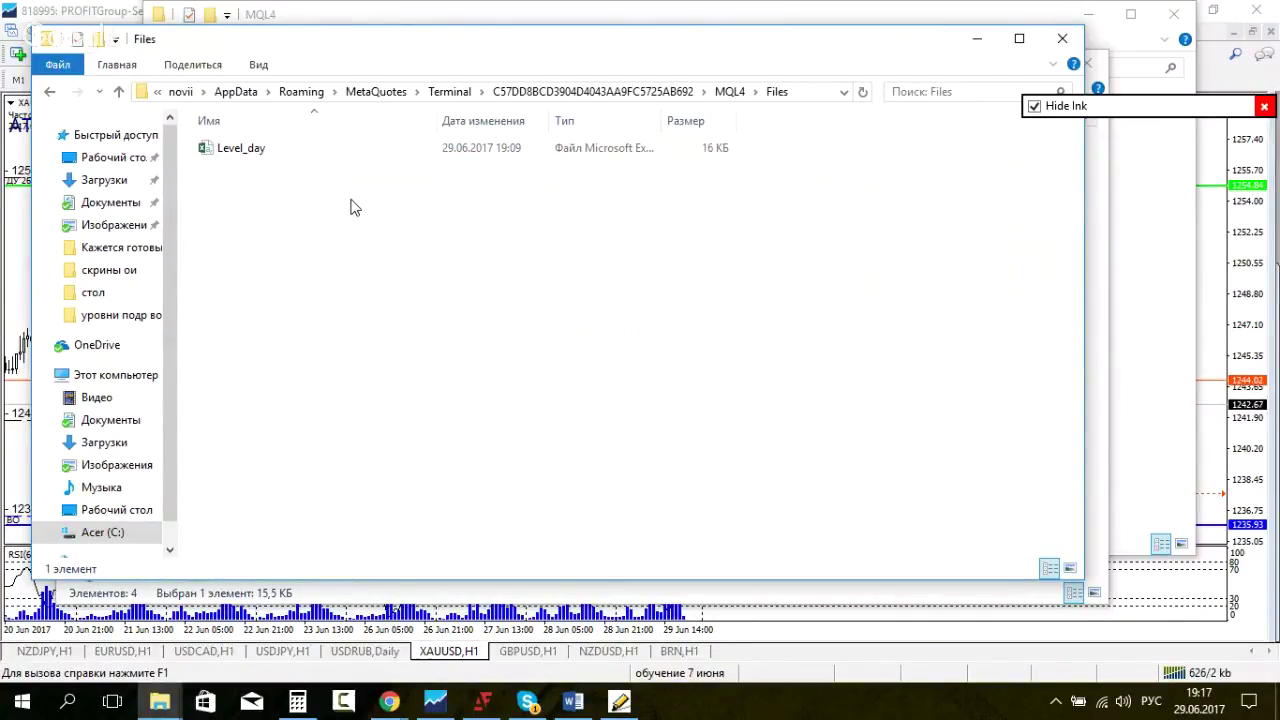
click(270, 151)
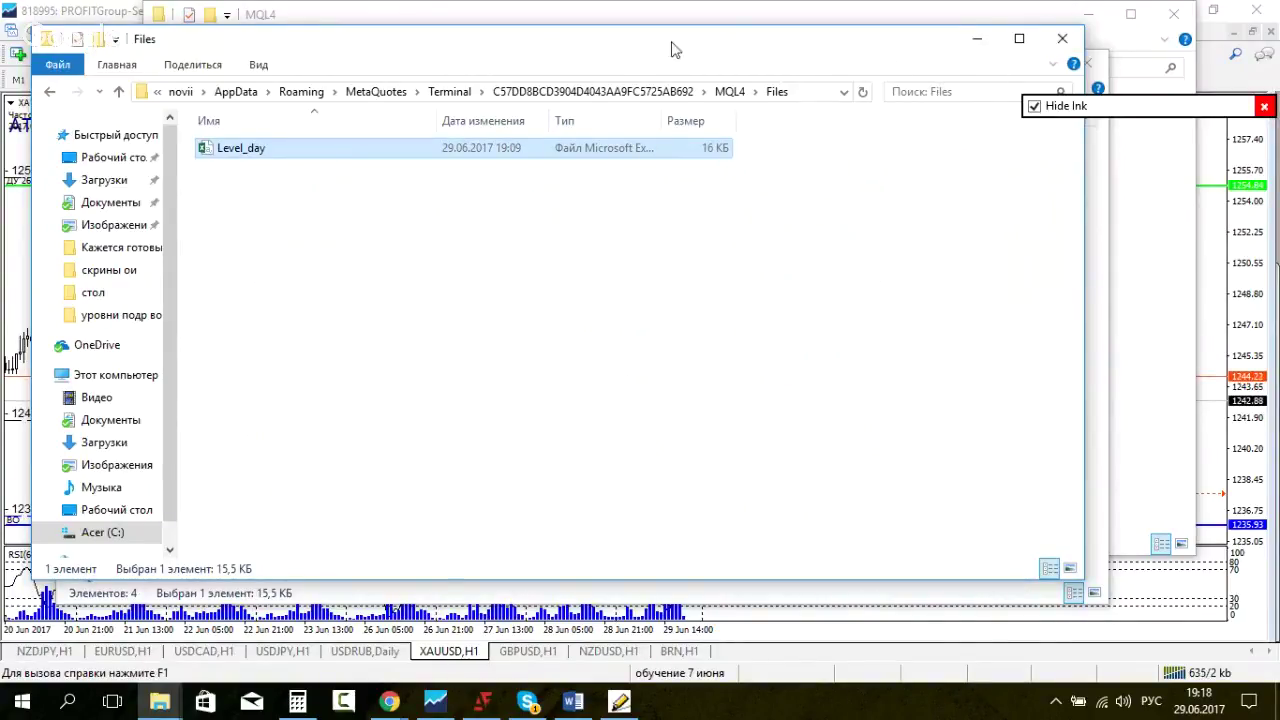
click(314, 257)
click(262, 152)
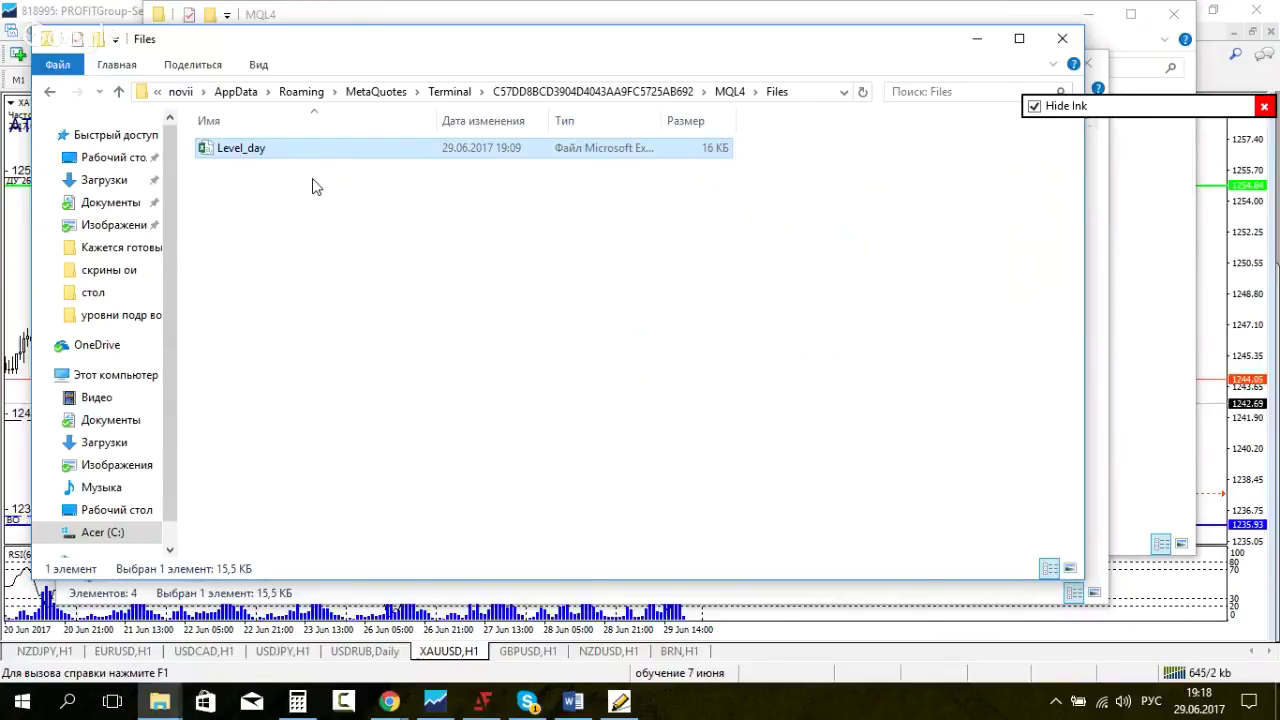
Step: Show the option for sending a Level_day shortcut to the desktop without creating one
right_click(224, 152)
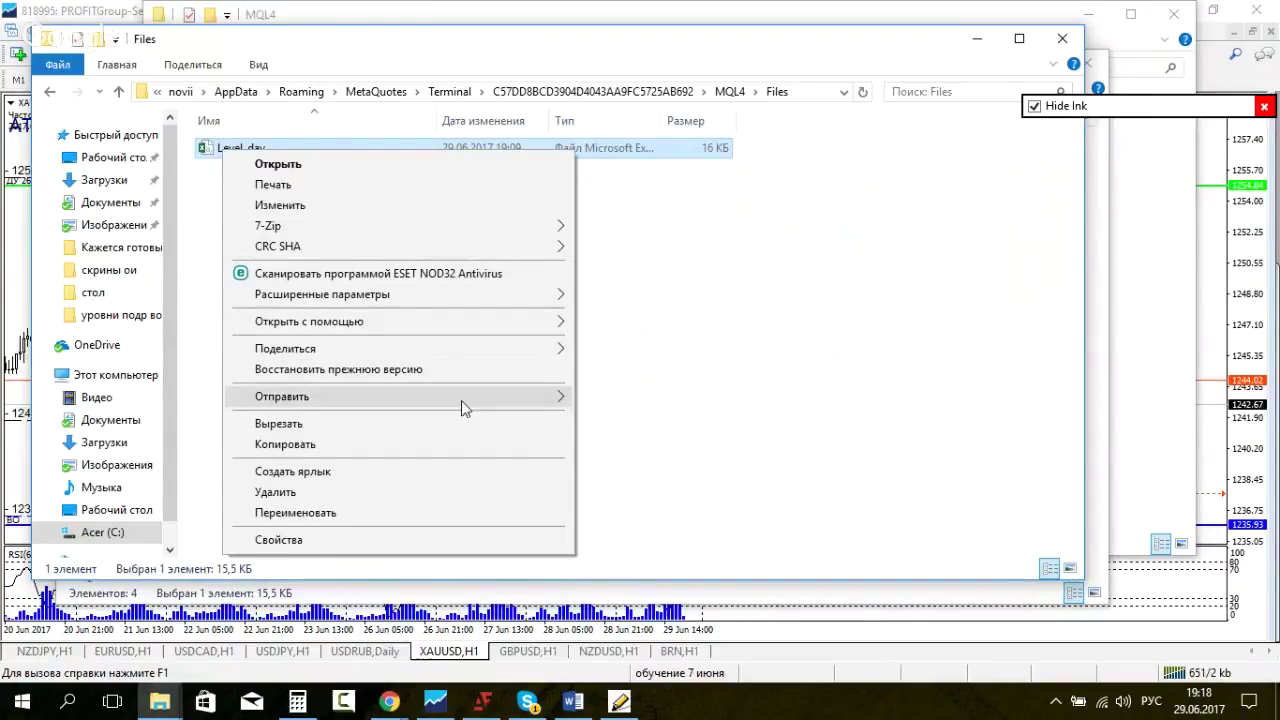
mouse_move(490, 407)
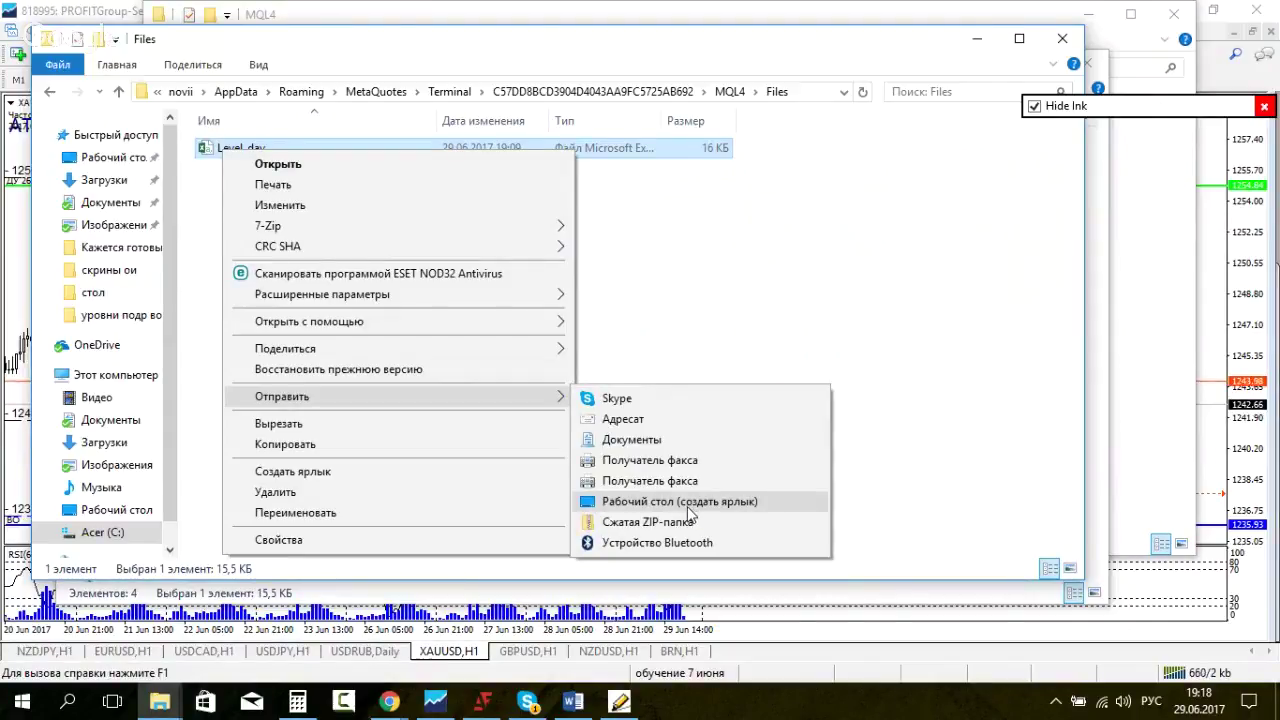
click(697, 292)
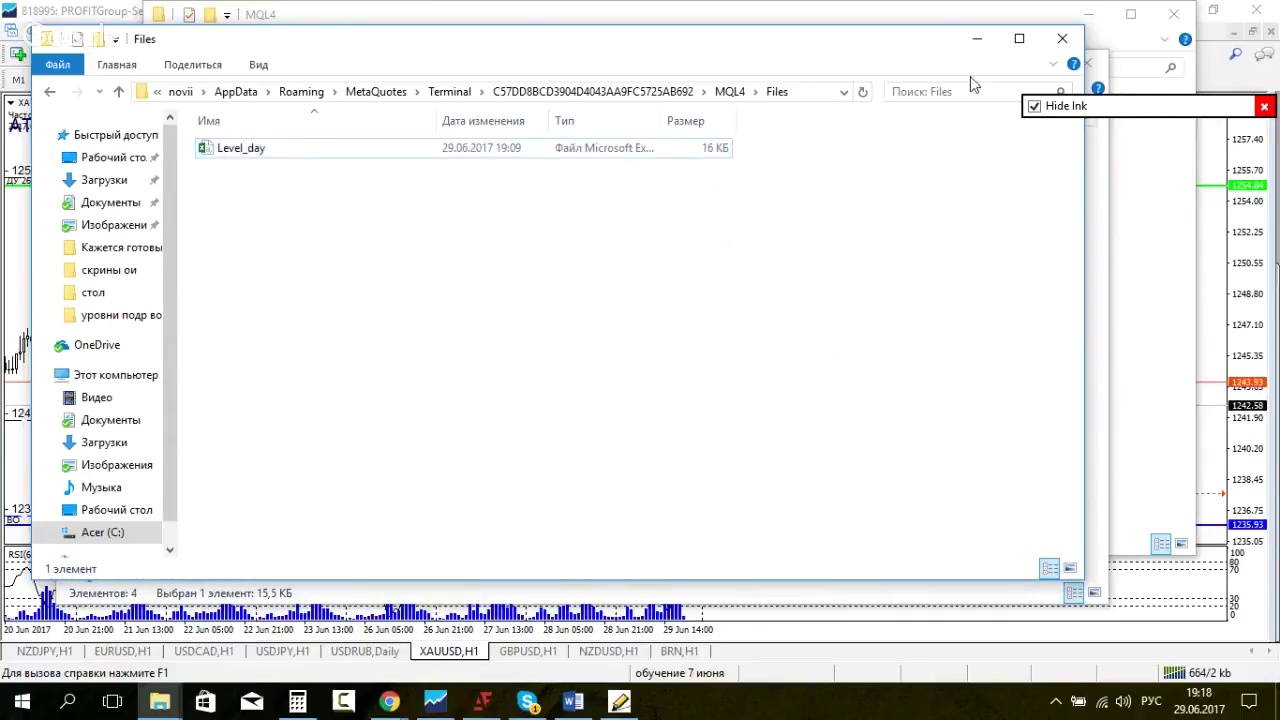
Step: Close the Files and MQL4 folder windows and clear the remaining windows to show the Level_day shortcut on the desktop
click(1068, 38)
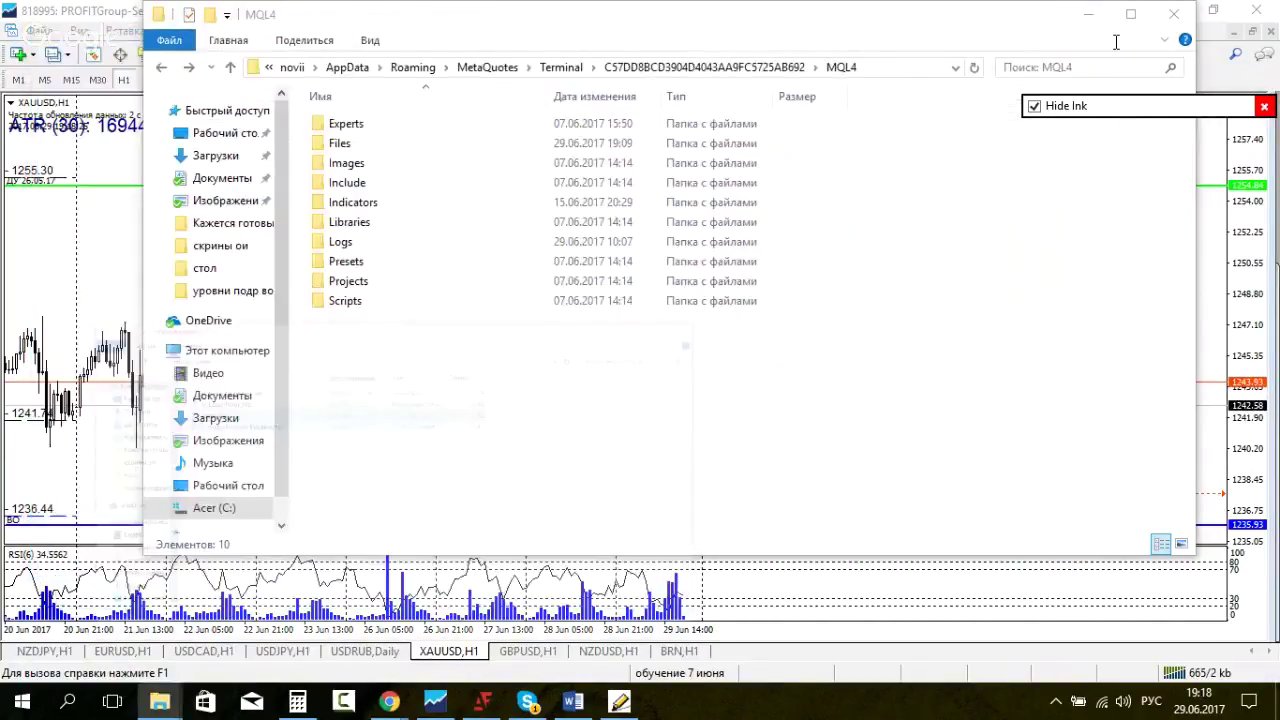
click(1163, 15)
click(1163, 15)
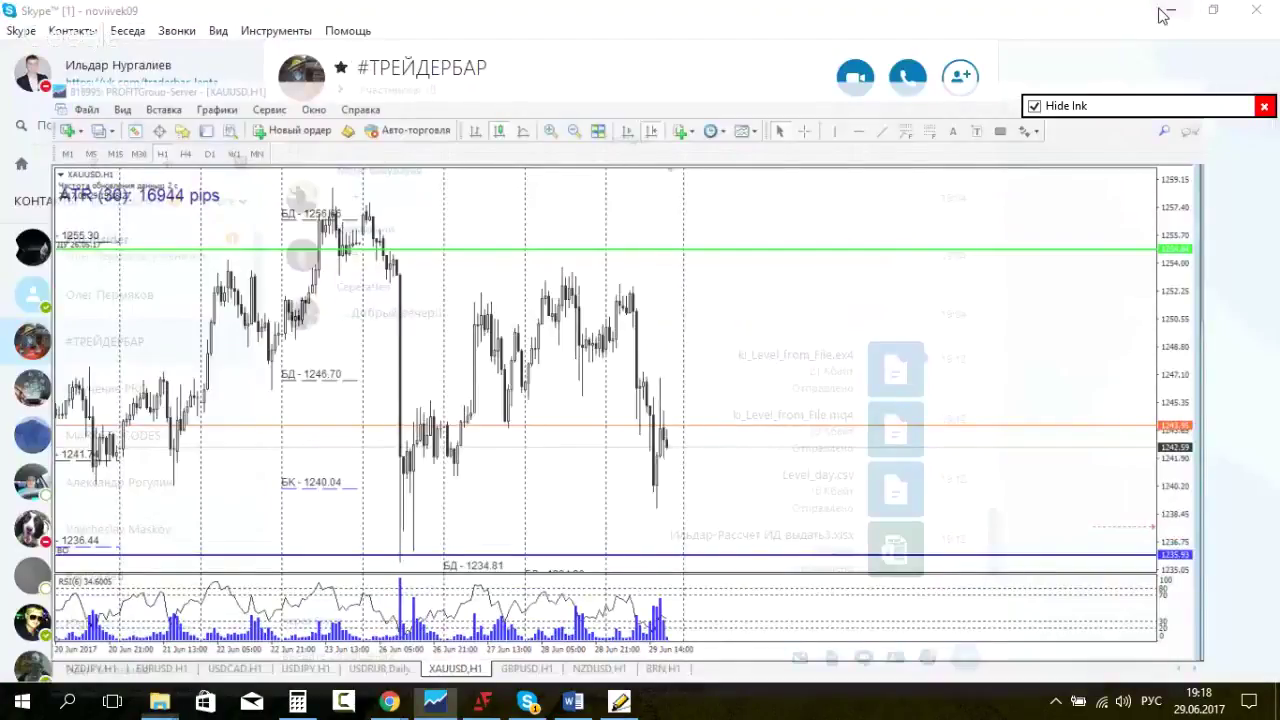
click(1163, 15)
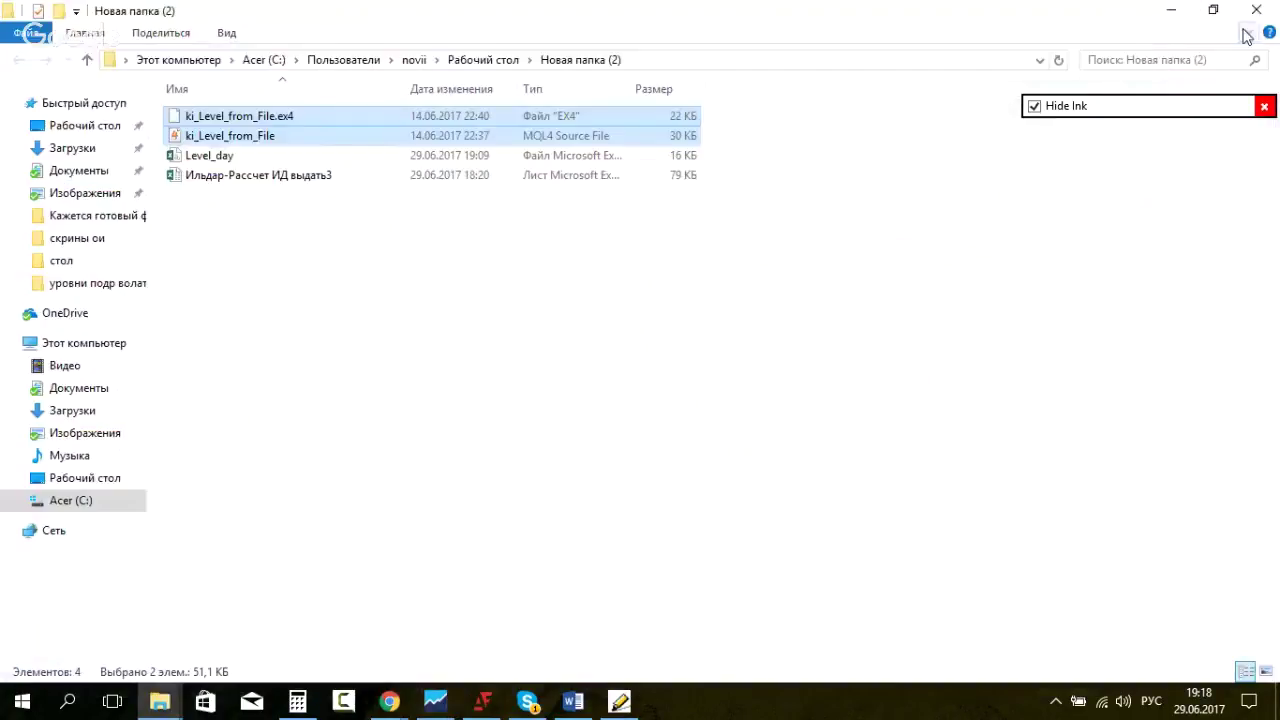
click(1167, 12)
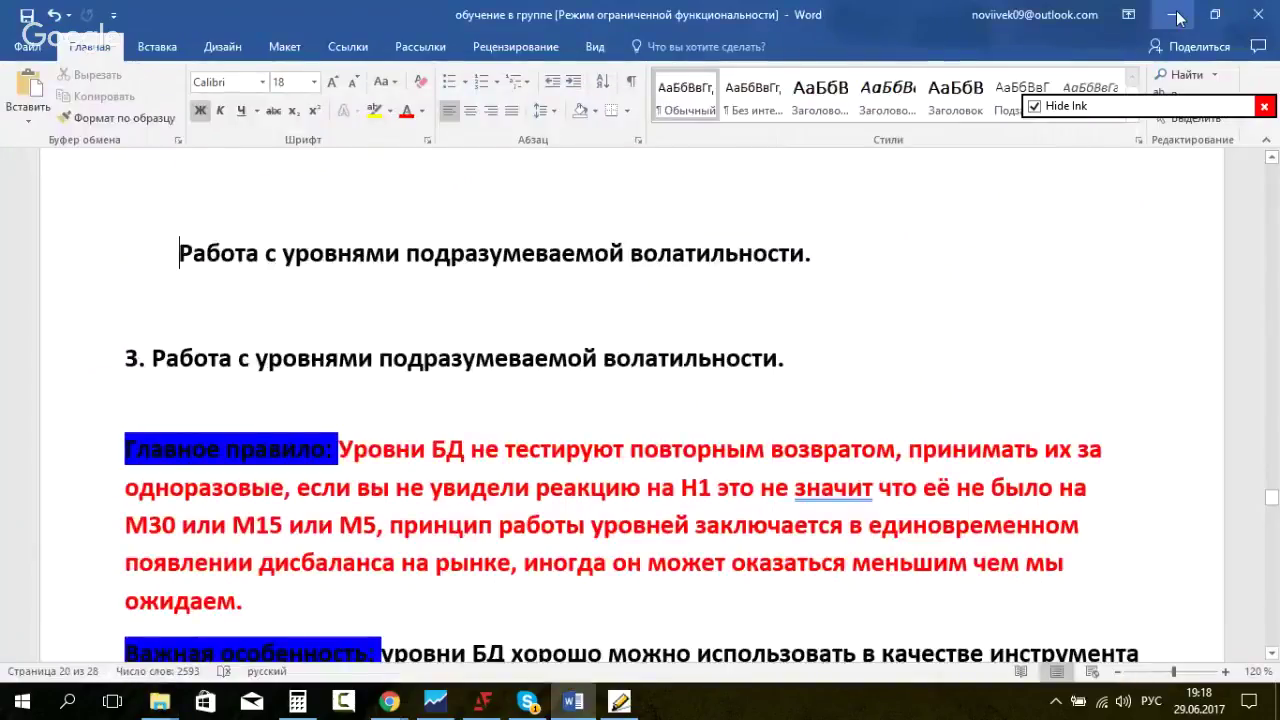
click(1174, 15)
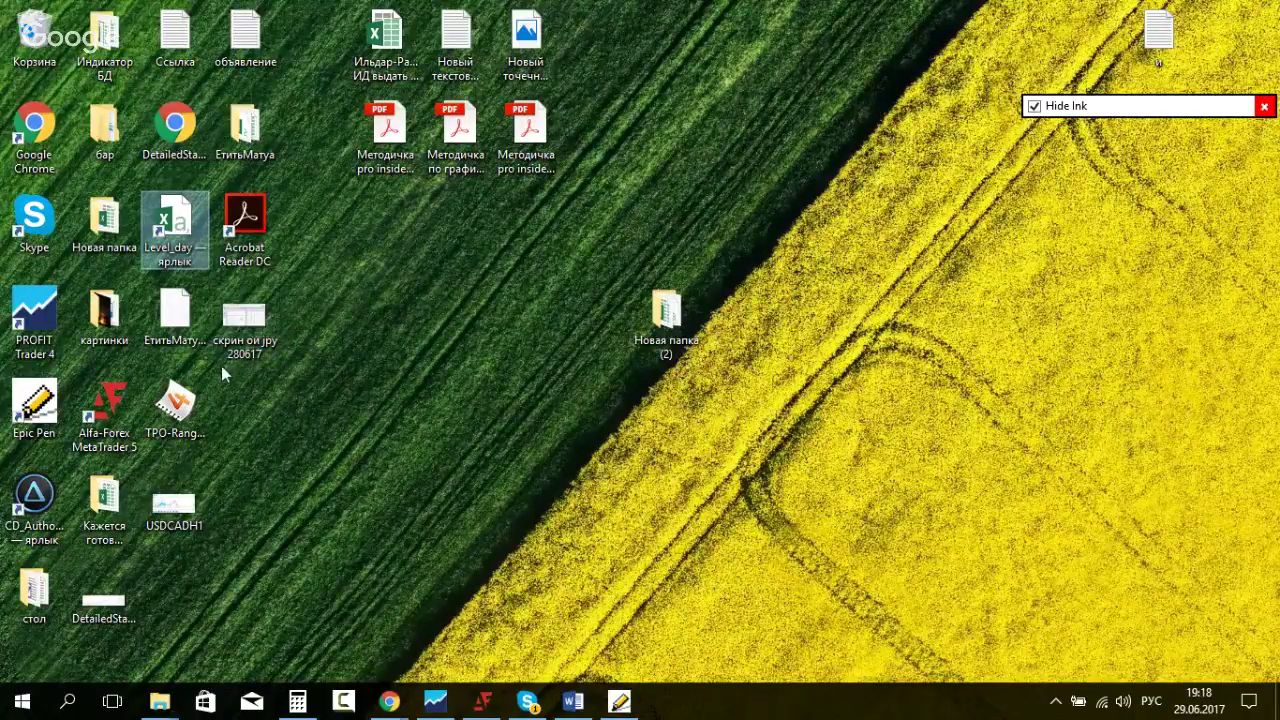
Step: Switch to MetaTrader, open the Navigator and refresh its Индикаторы group
mouse_move(440, 705)
click(447, 710)
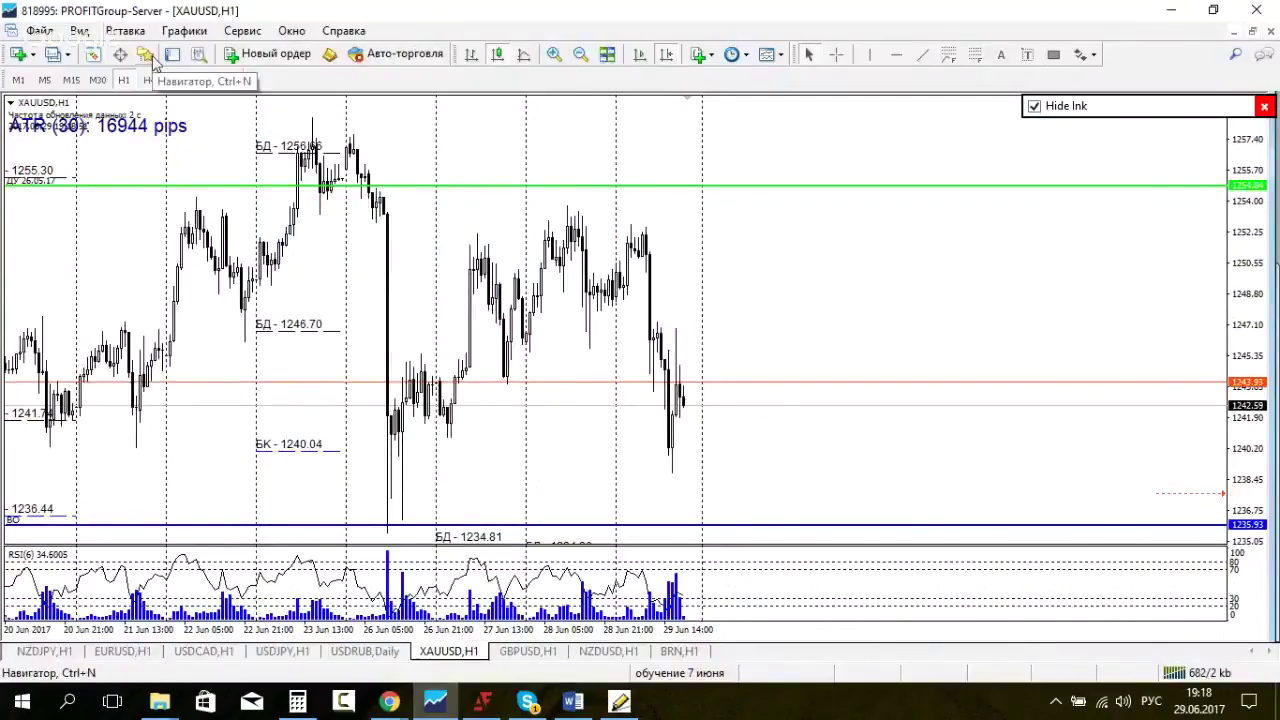
click(150, 57)
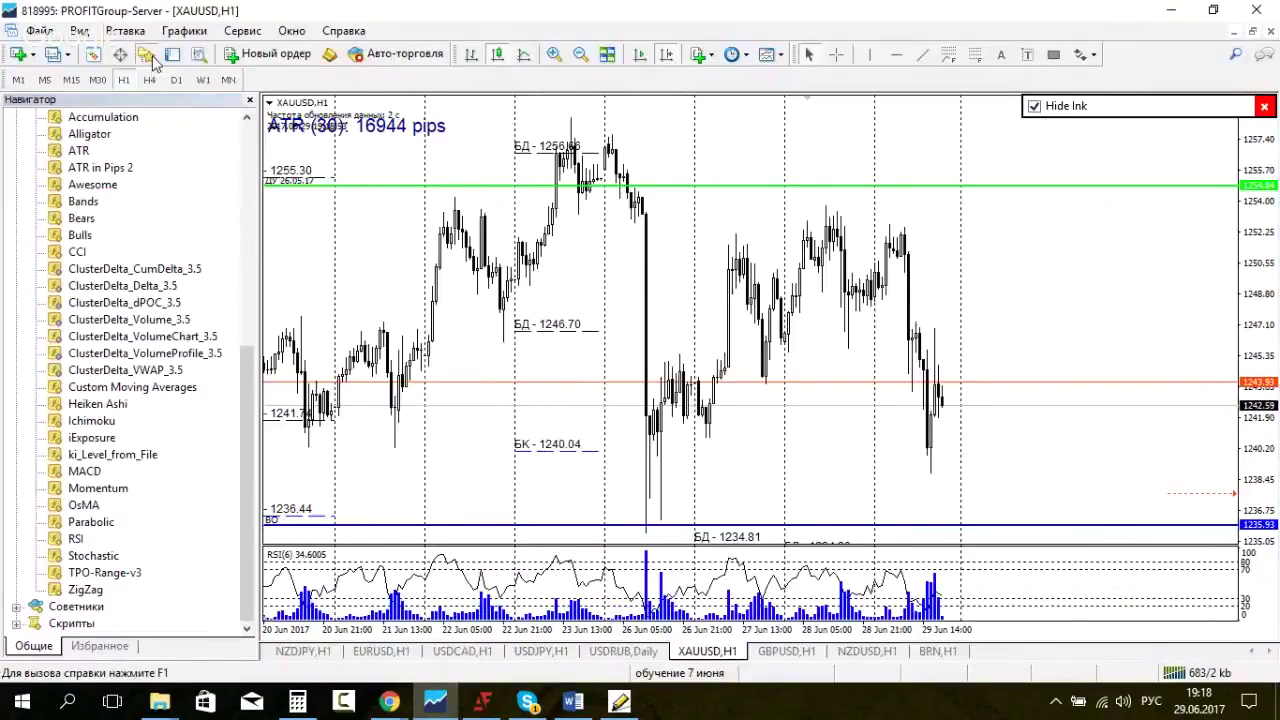
scroll(70, 205, up, 8)
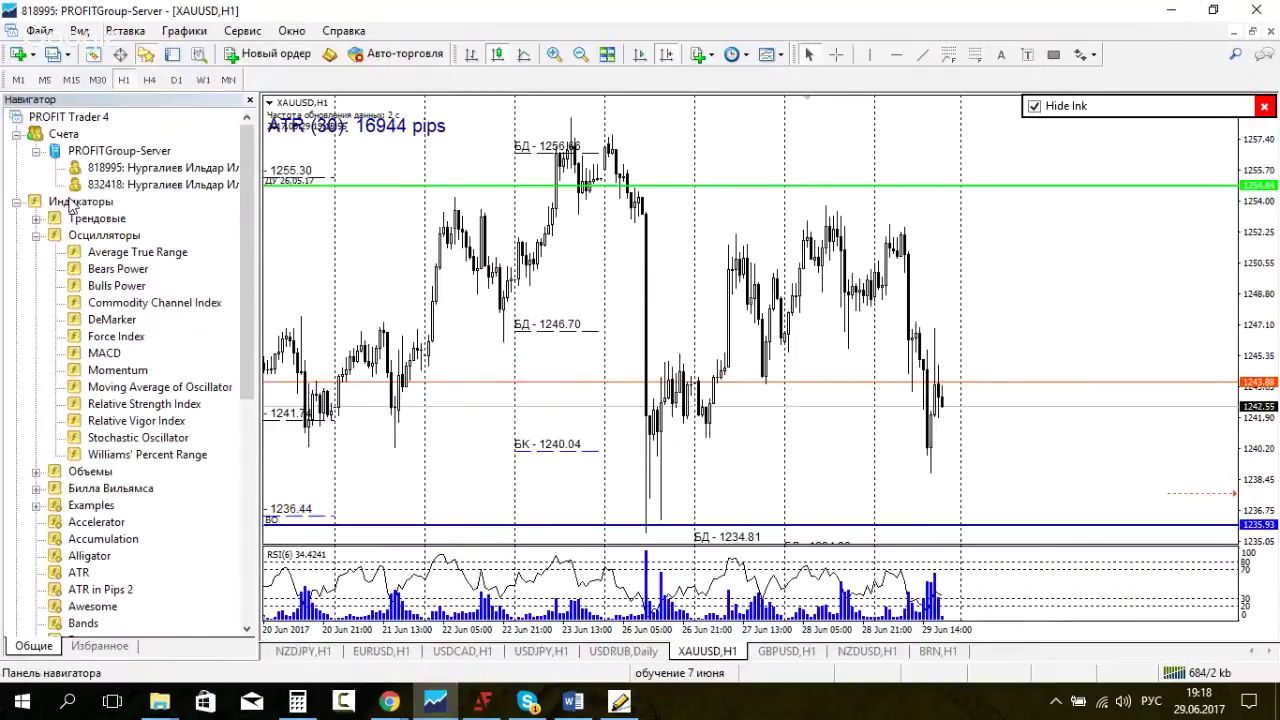
right_click(70, 205)
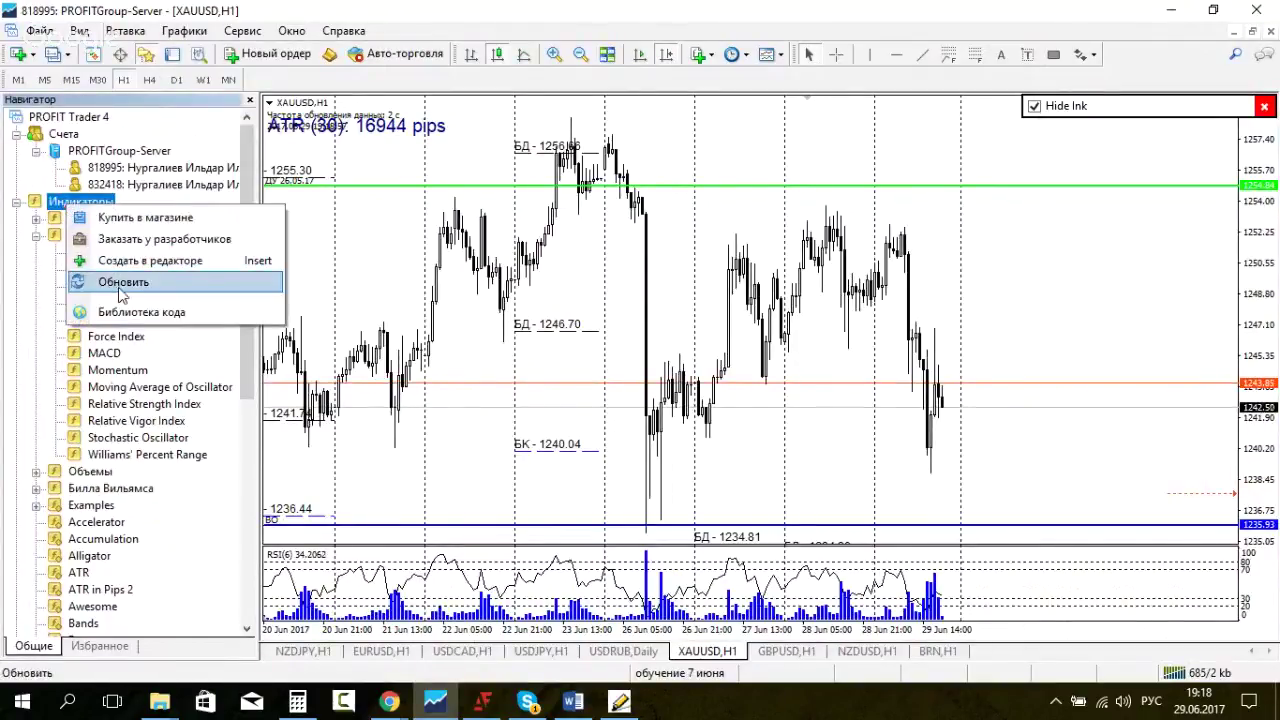
click(122, 282)
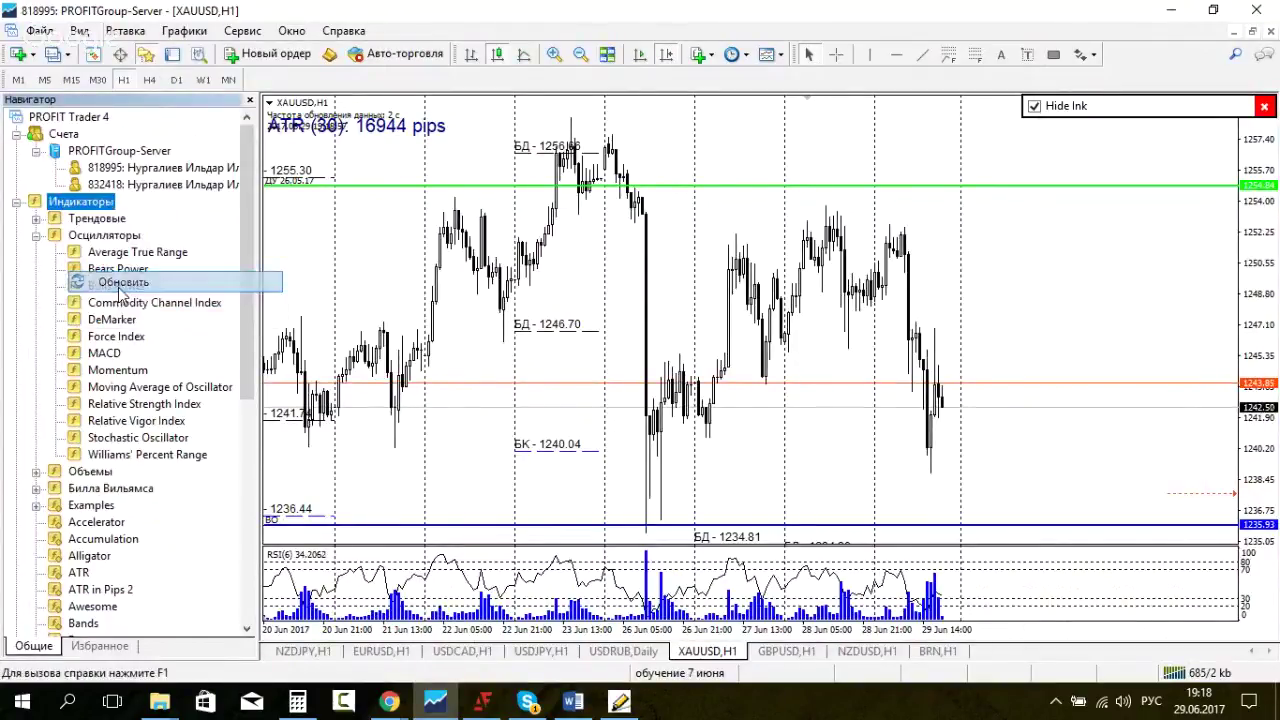
Step: Collapse the Индикаторы group and examine the levels plotted on the XAUUSD H1 chart
click(16, 202)
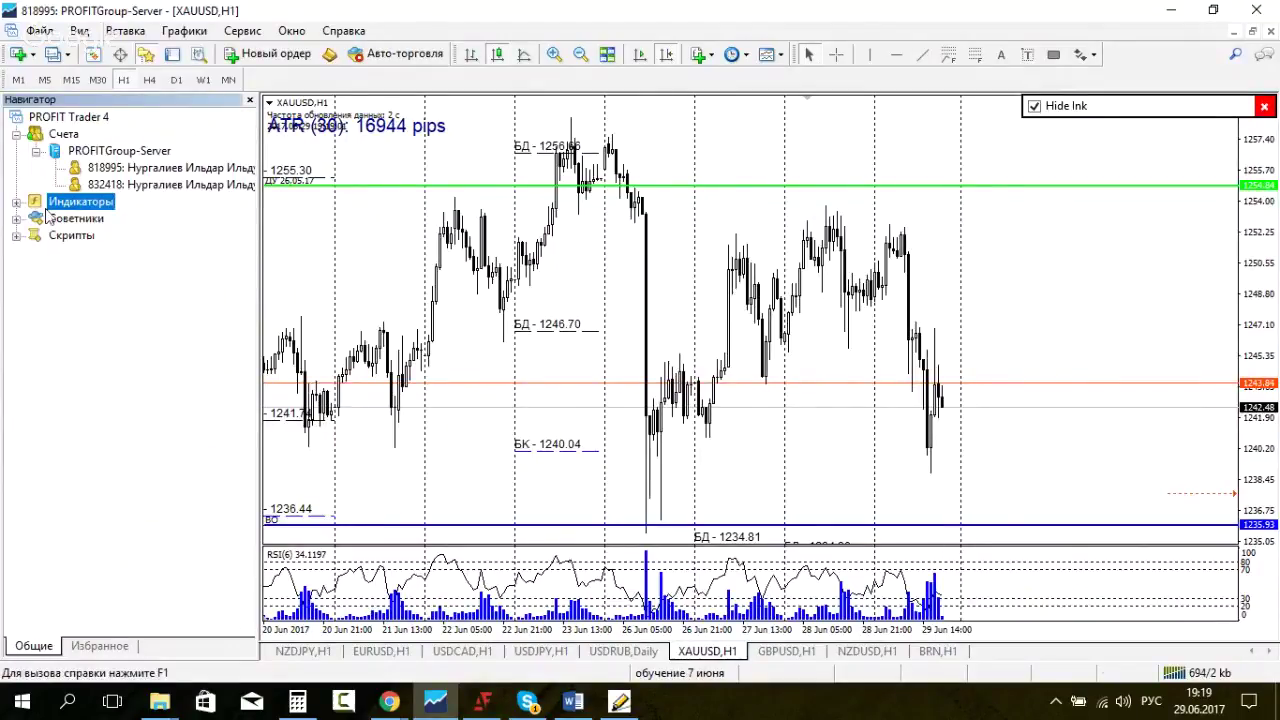
scroll(372, 316, down, 3)
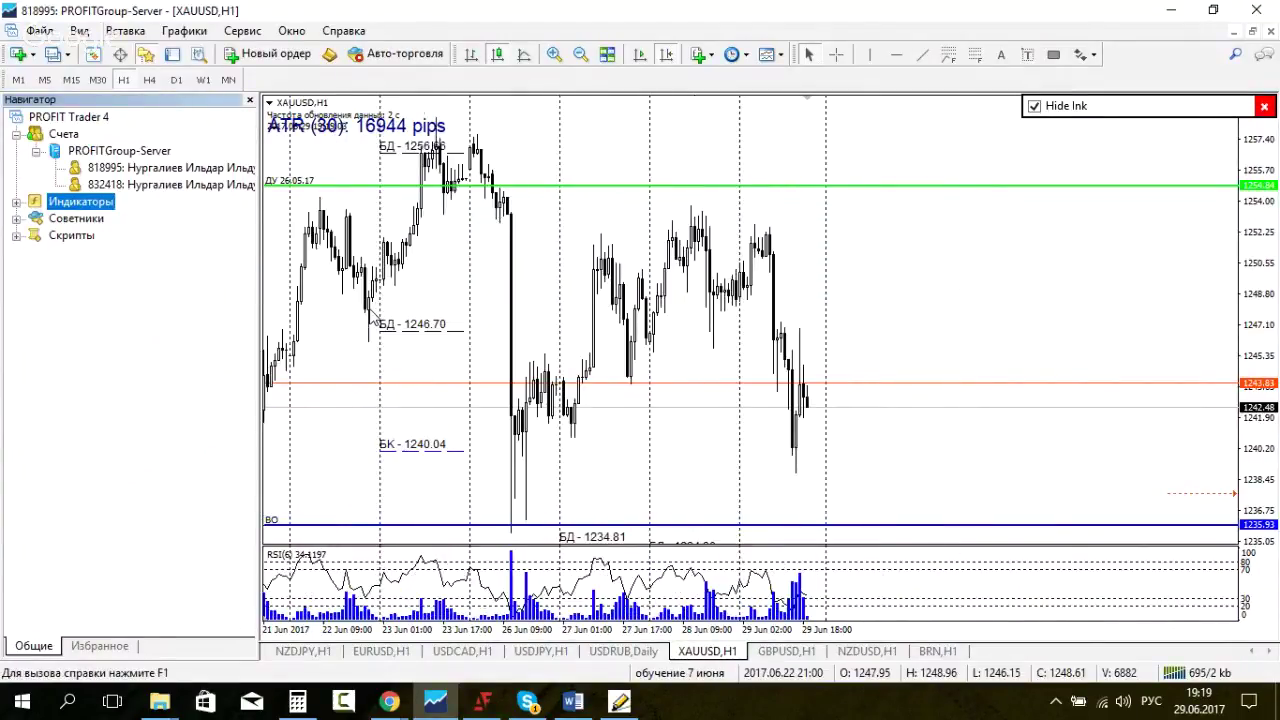
click(372, 316)
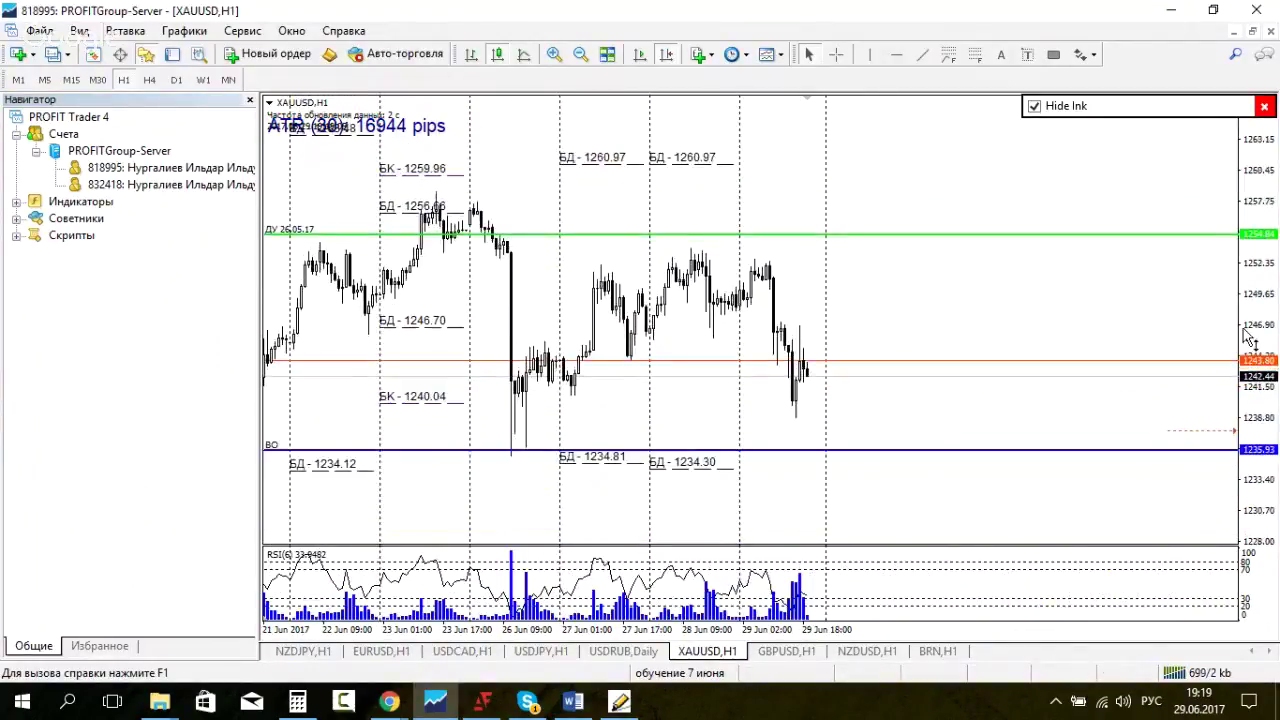
Step: Expand the Индикаторы group, collapse Осцилляторы and select the ki_Level_from_File indicator
click(16, 201)
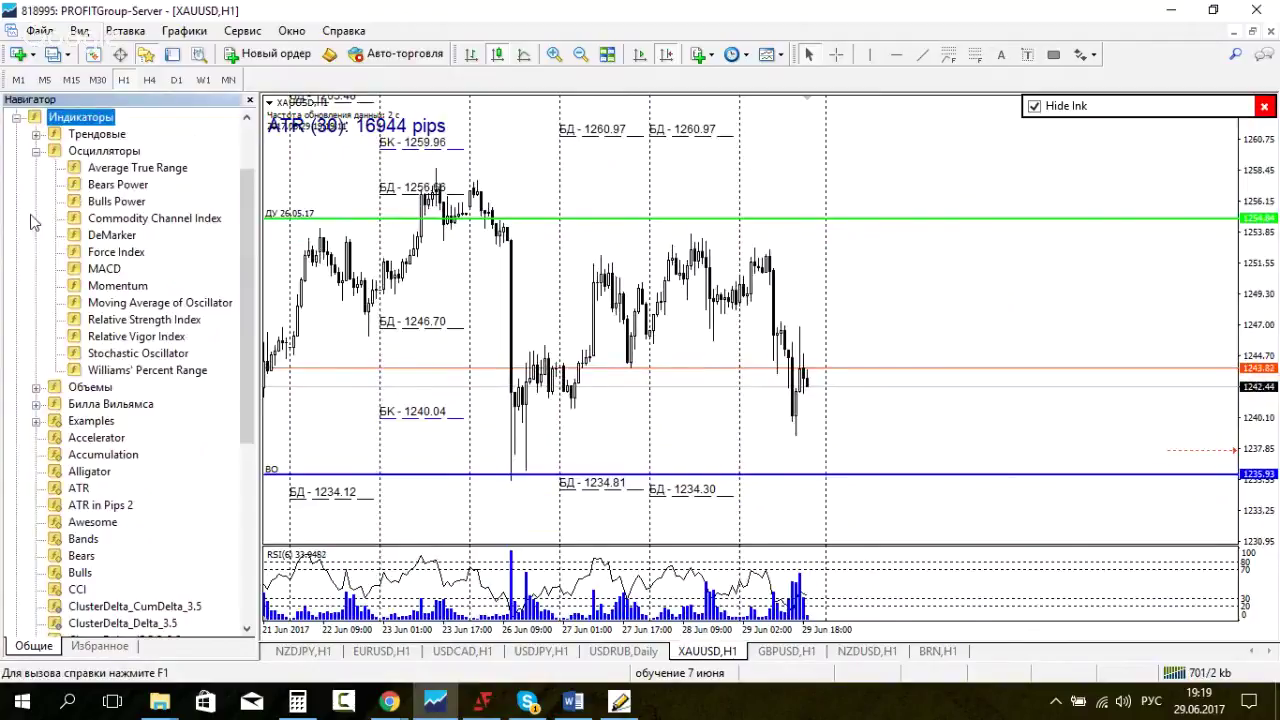
click(36, 151)
scroll(75, 270, down, 3)
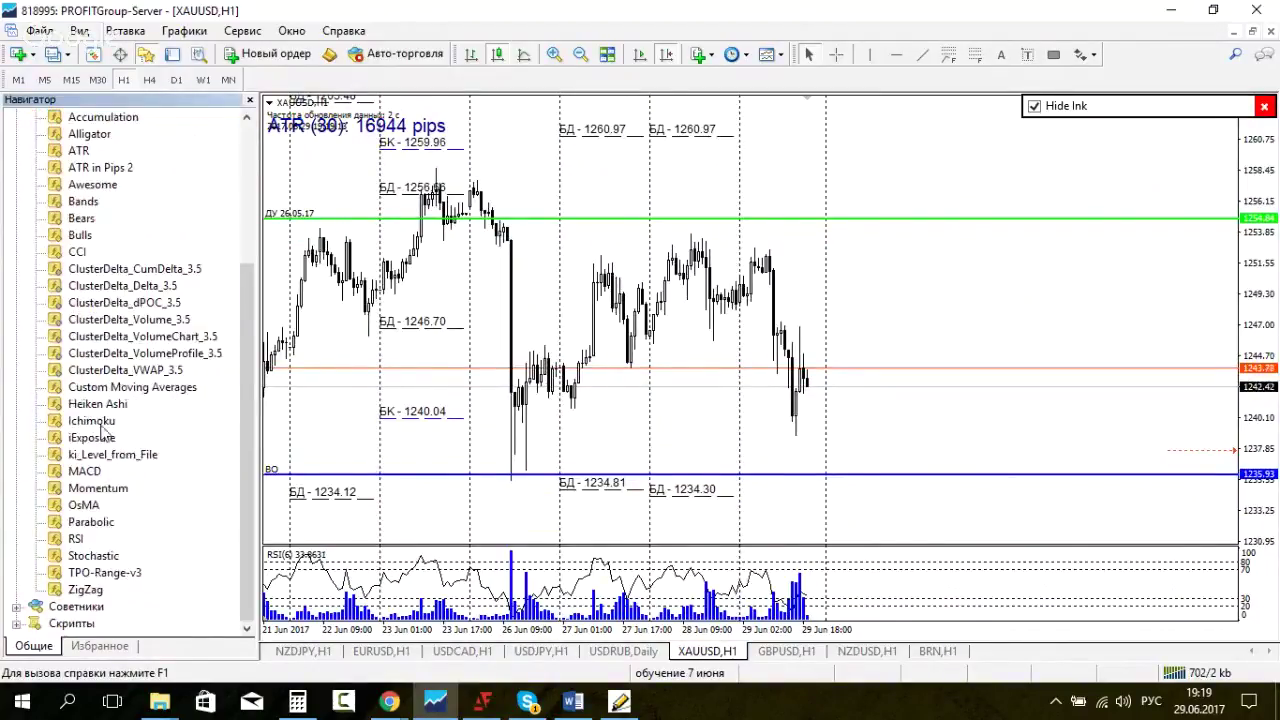
click(92, 573)
click(130, 456)
click(130, 456)
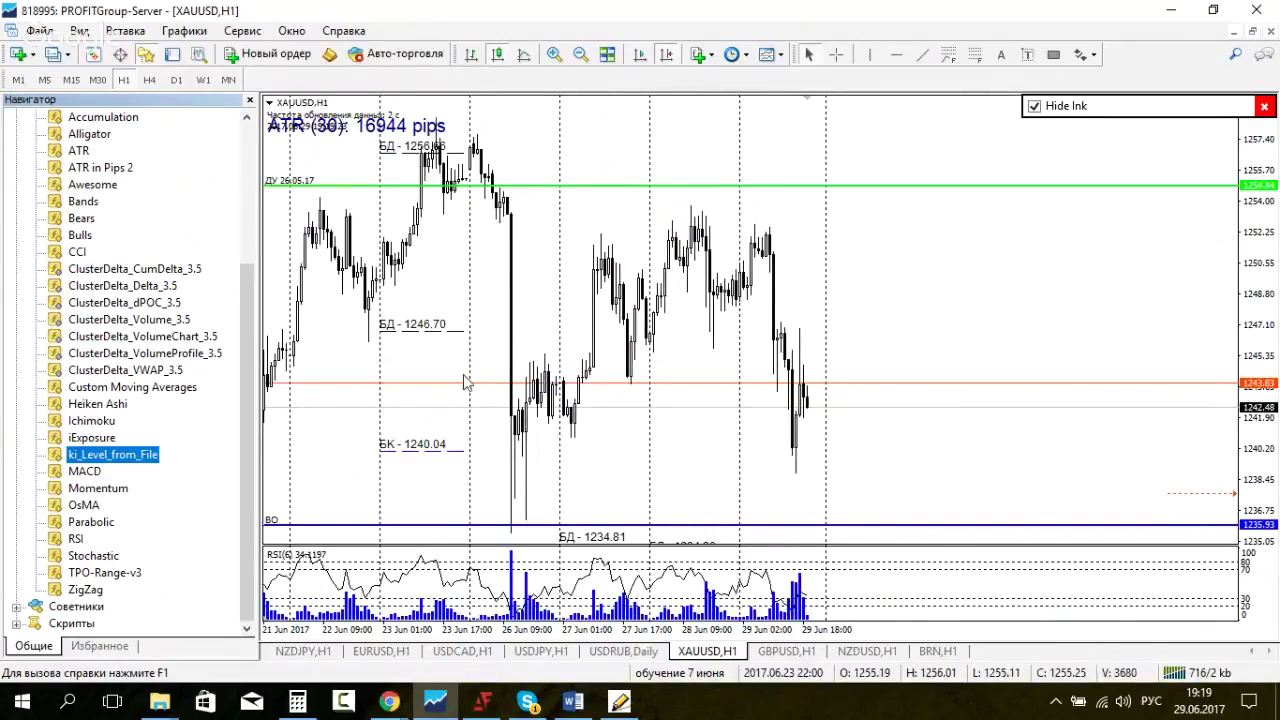
Step: Examine the plotted XAUUSD levels and show how ki_Level_from_File is attached to the chart
middle_click(458, 167)
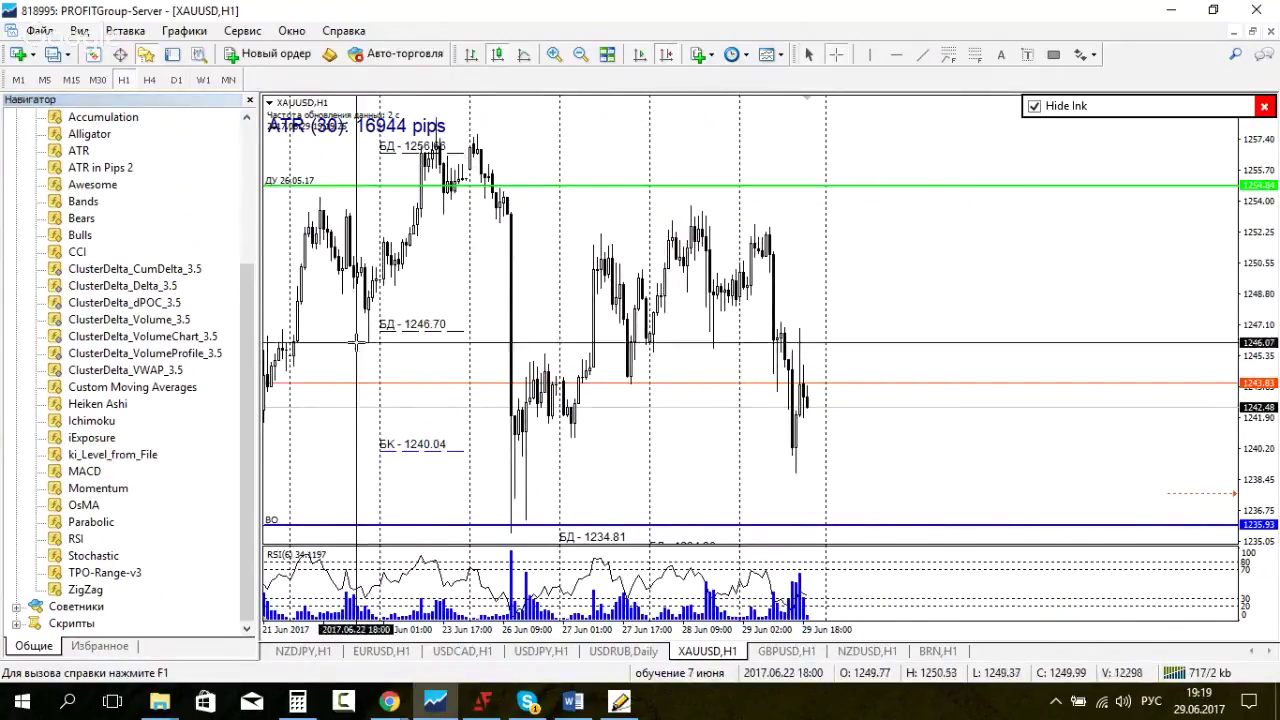
scroll(447, 365, up, 3)
drag(447, 365, 1157, 350)
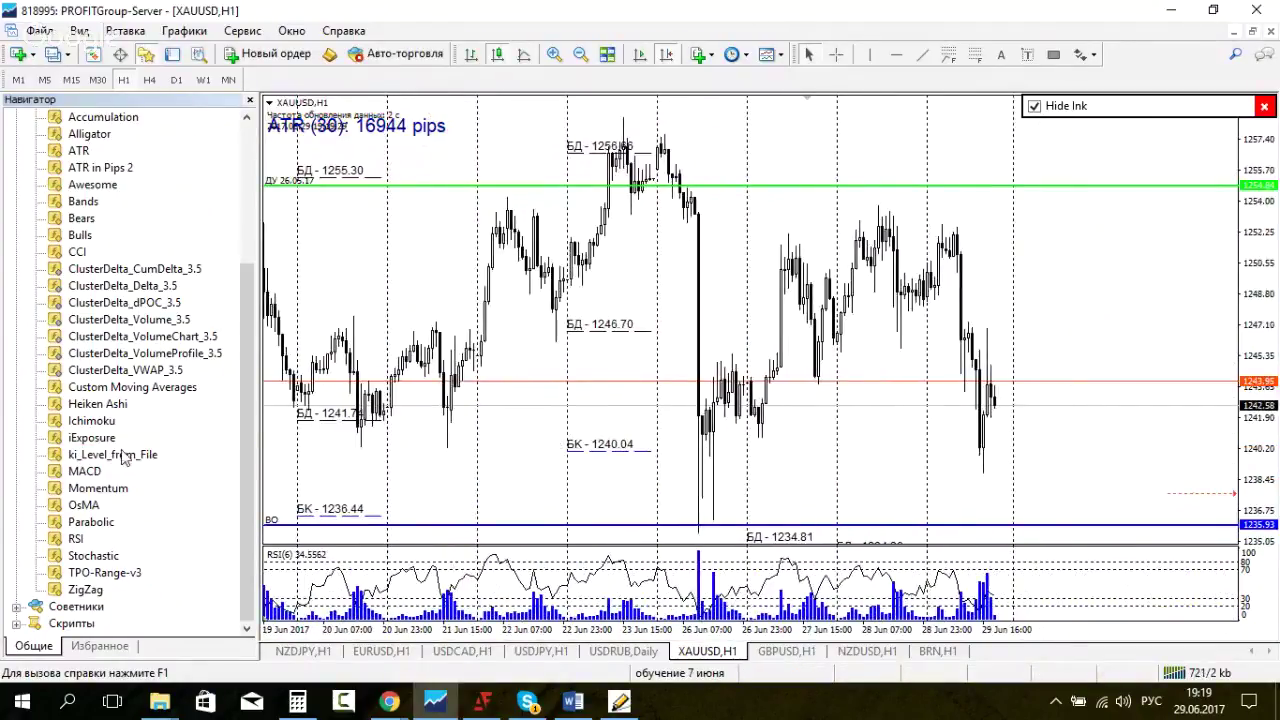
drag(112, 454, 105, 422)
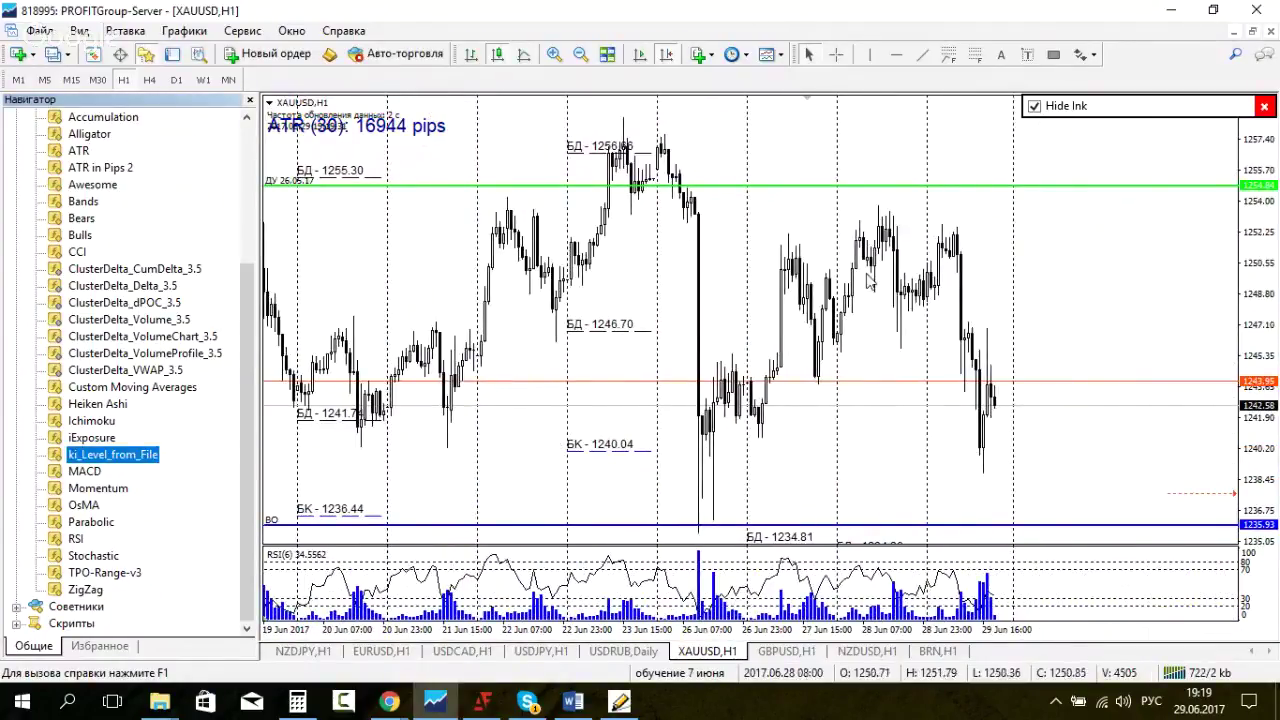
drag(1052, 287, 865, 285)
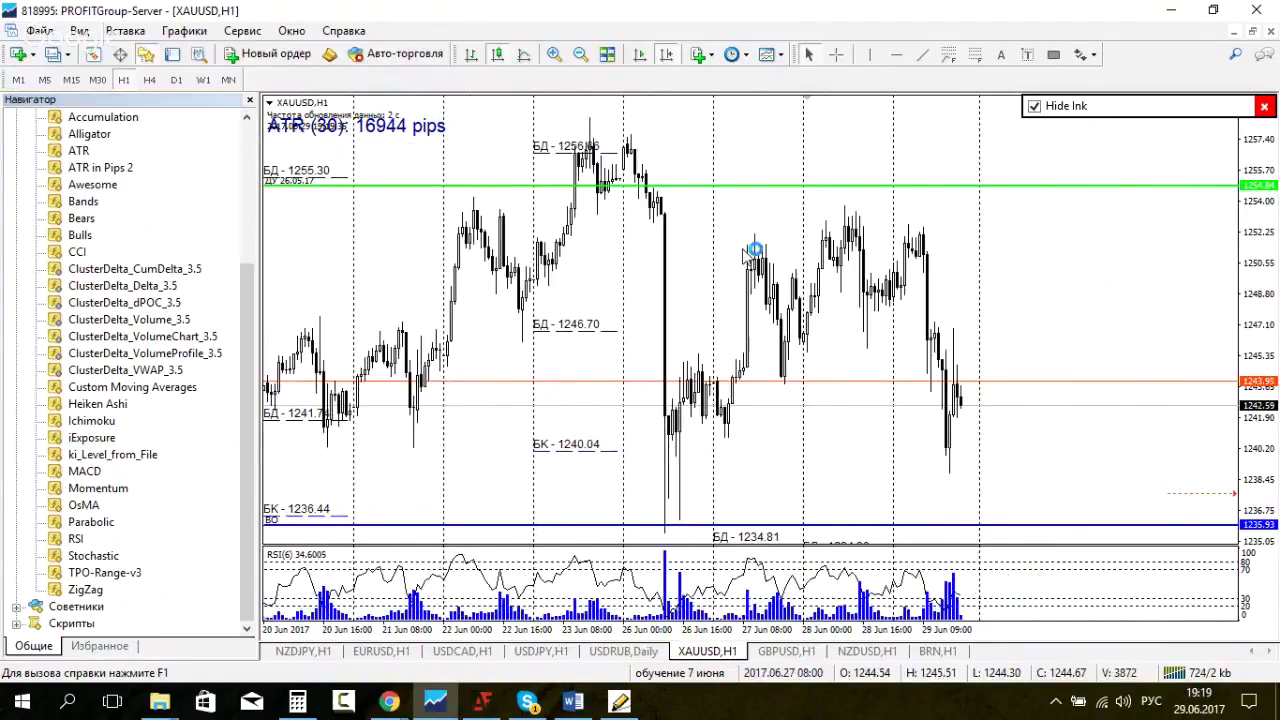
click(102, 455)
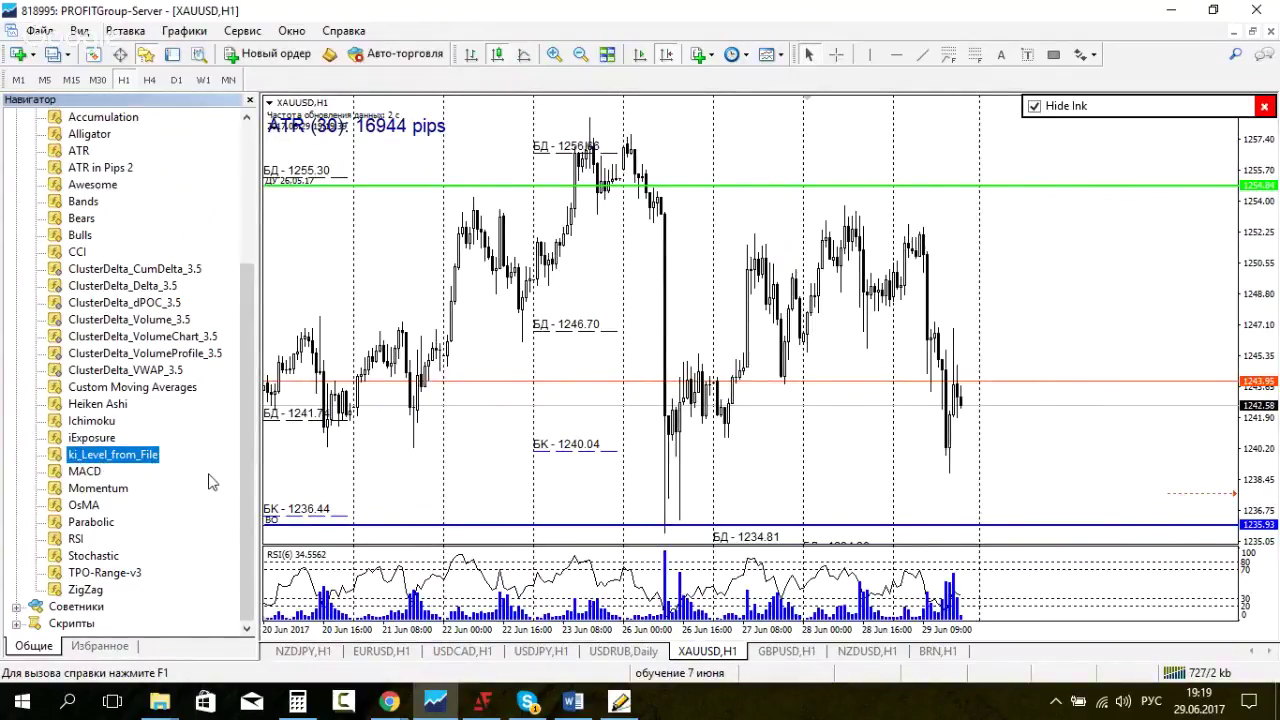
Step: Switch to Skype, read the new message in the Pro insider chat and open the sender's private chat
click(530, 704)
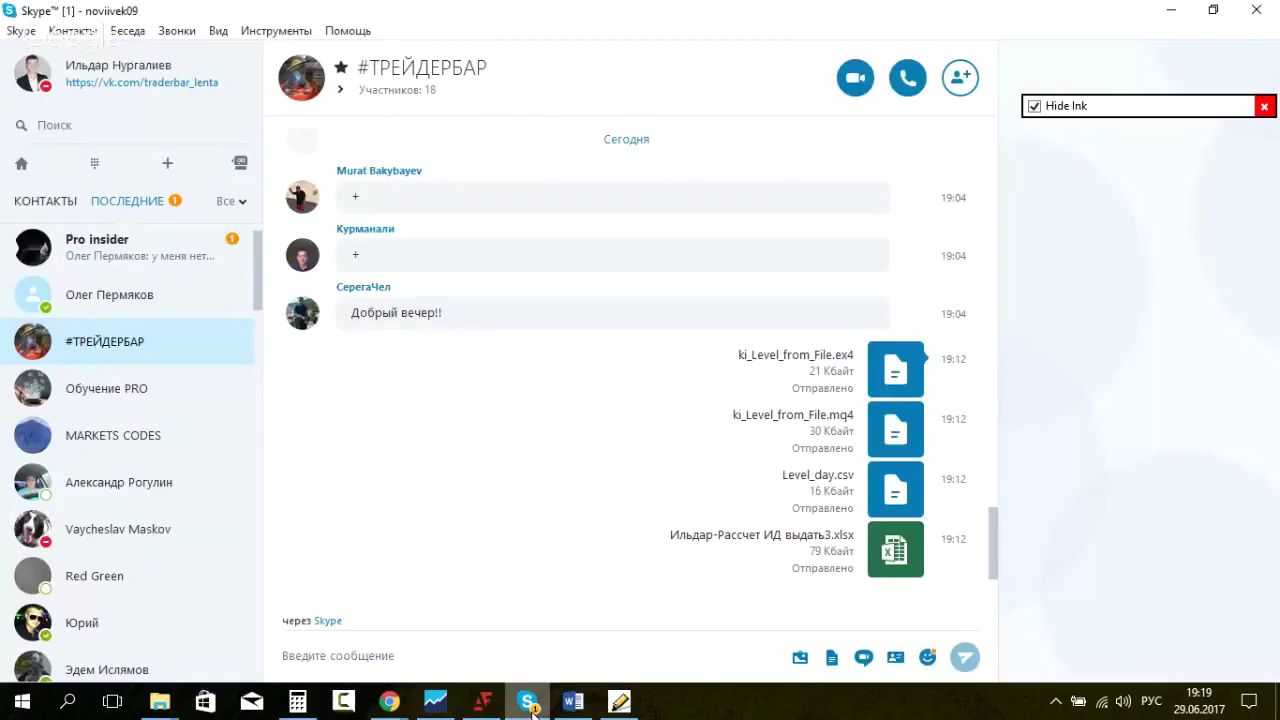
click(195, 260)
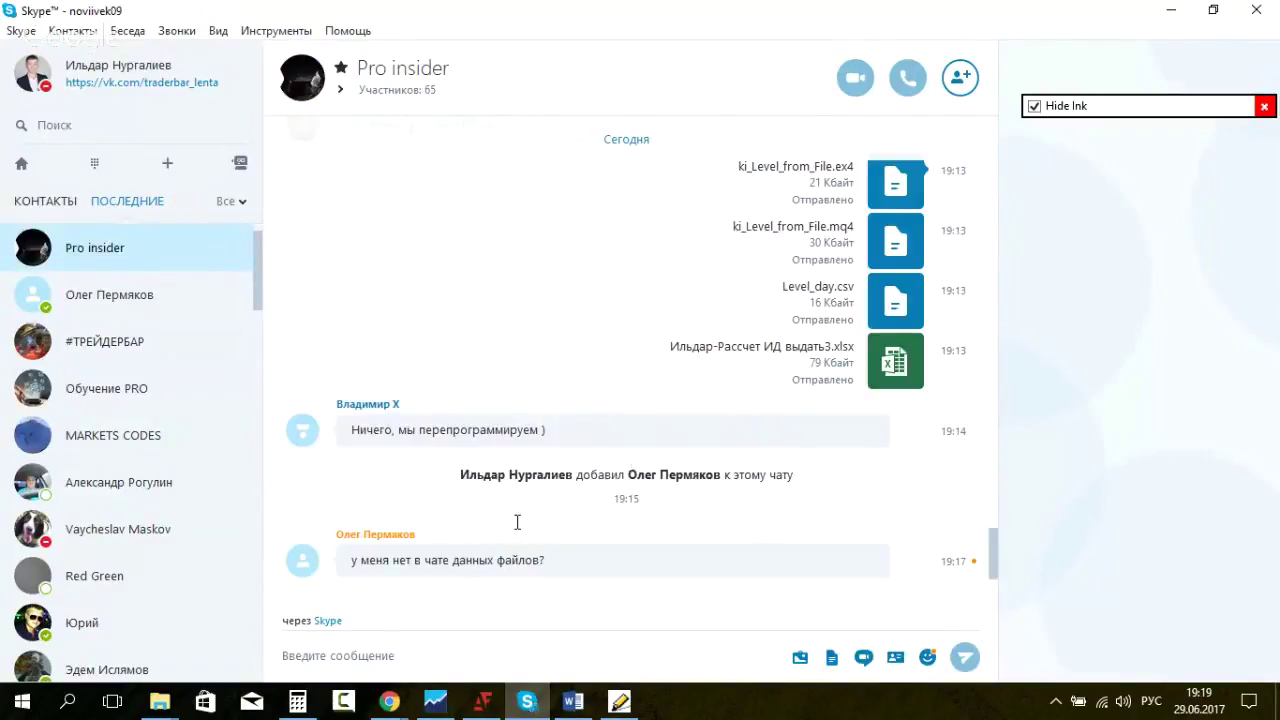
click(118, 306)
Step: Send all four files from the Новая папка (2) folder to the contact in the open private chat
click(160, 701)
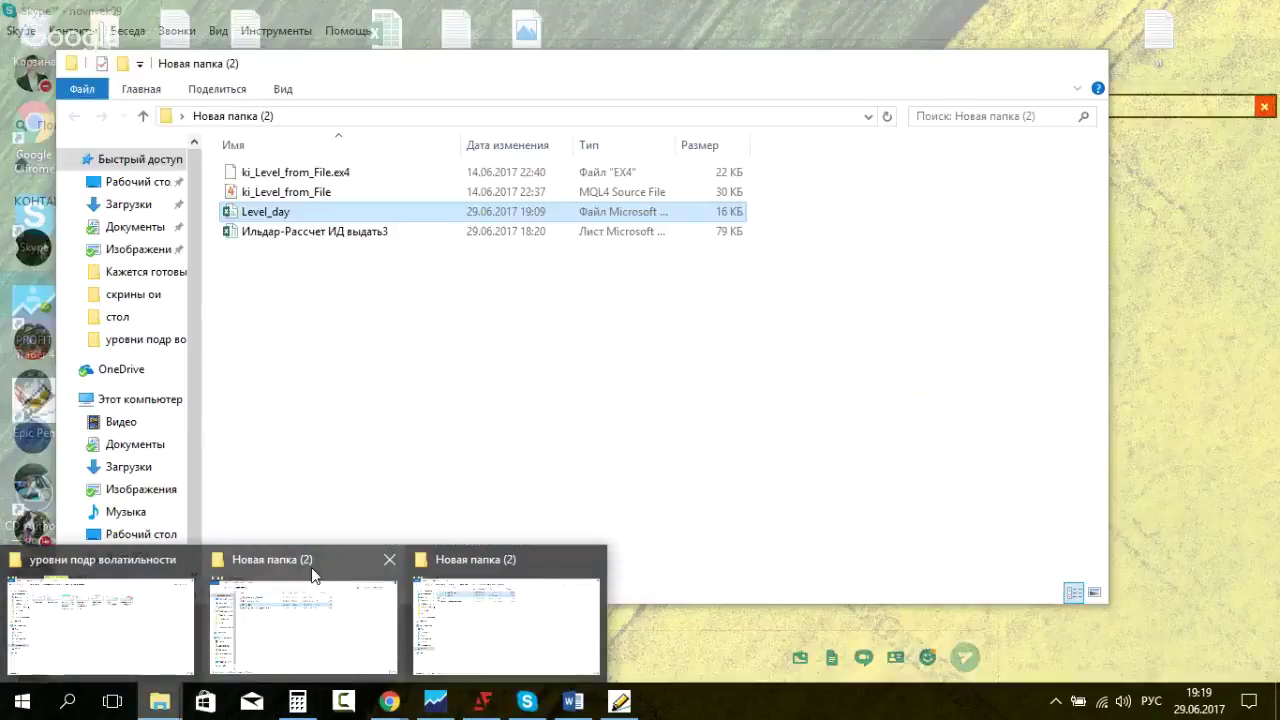
click(314, 574)
drag(254, 251, 370, 97)
drag(299, 123, 484, 662)
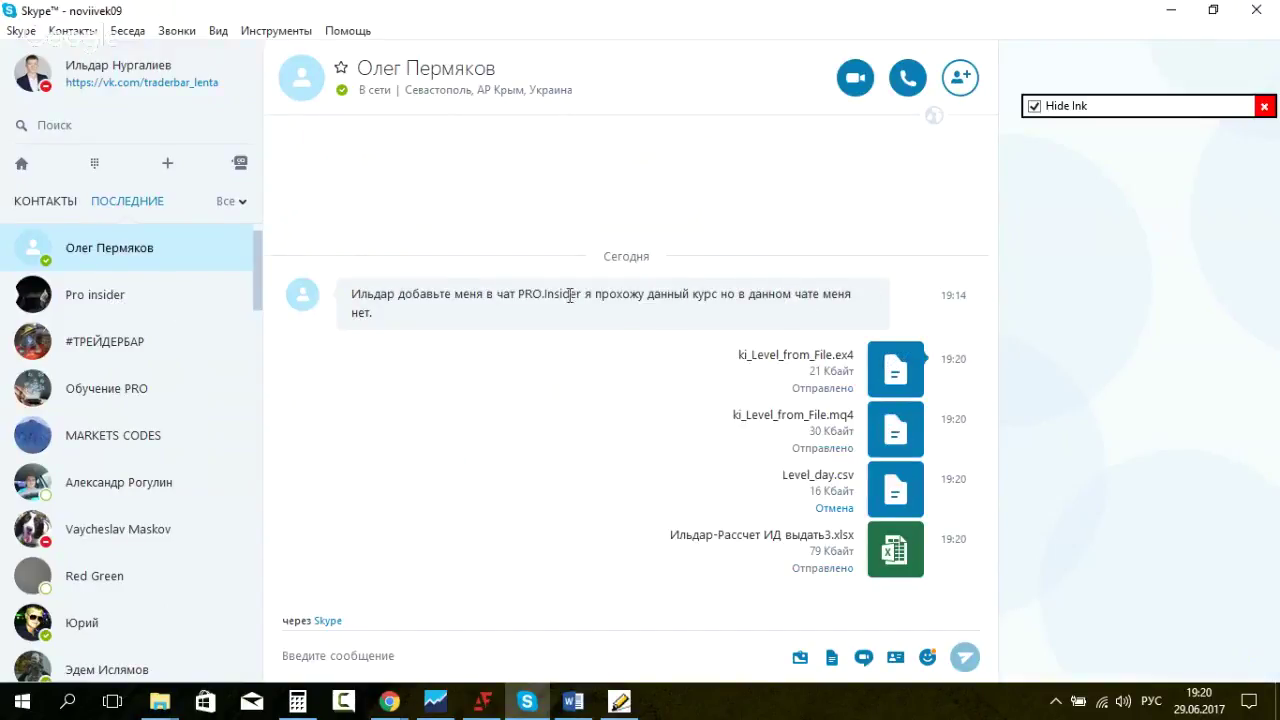
Step: Check the Pro insider and #ТРЕЙДЕРБАР group chats and return to the contact's private chat
click(100, 300)
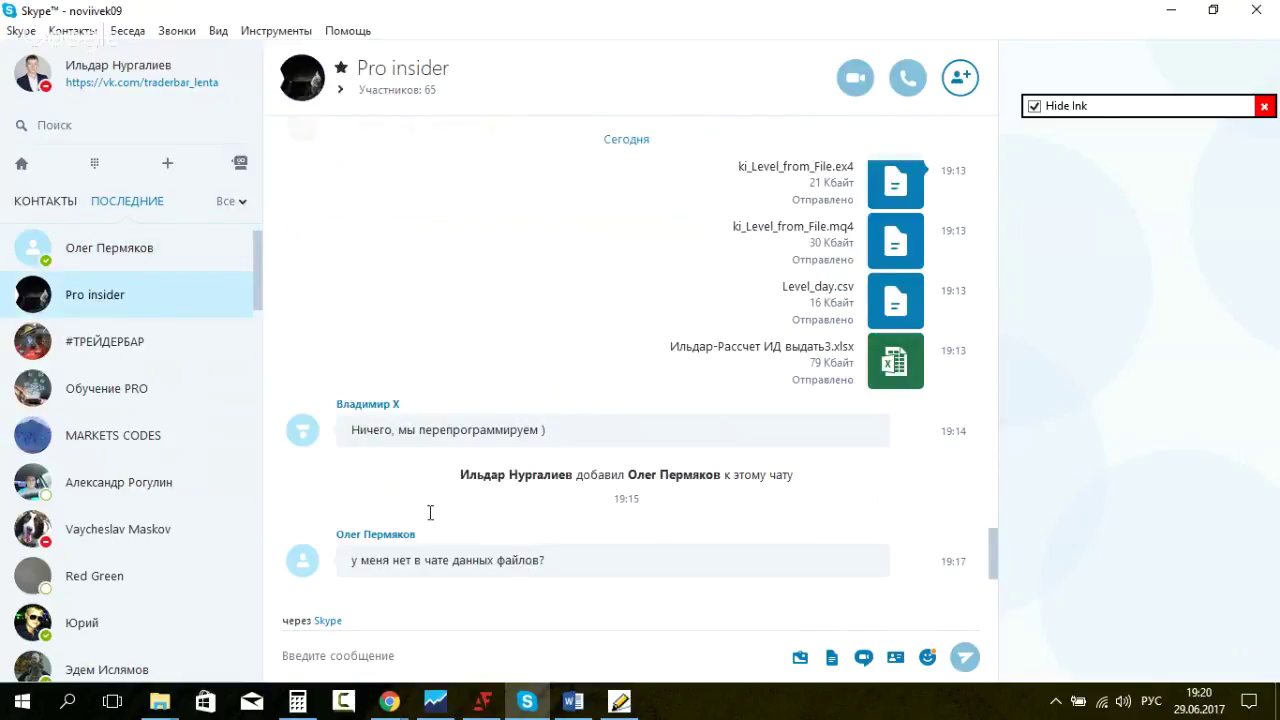
click(138, 340)
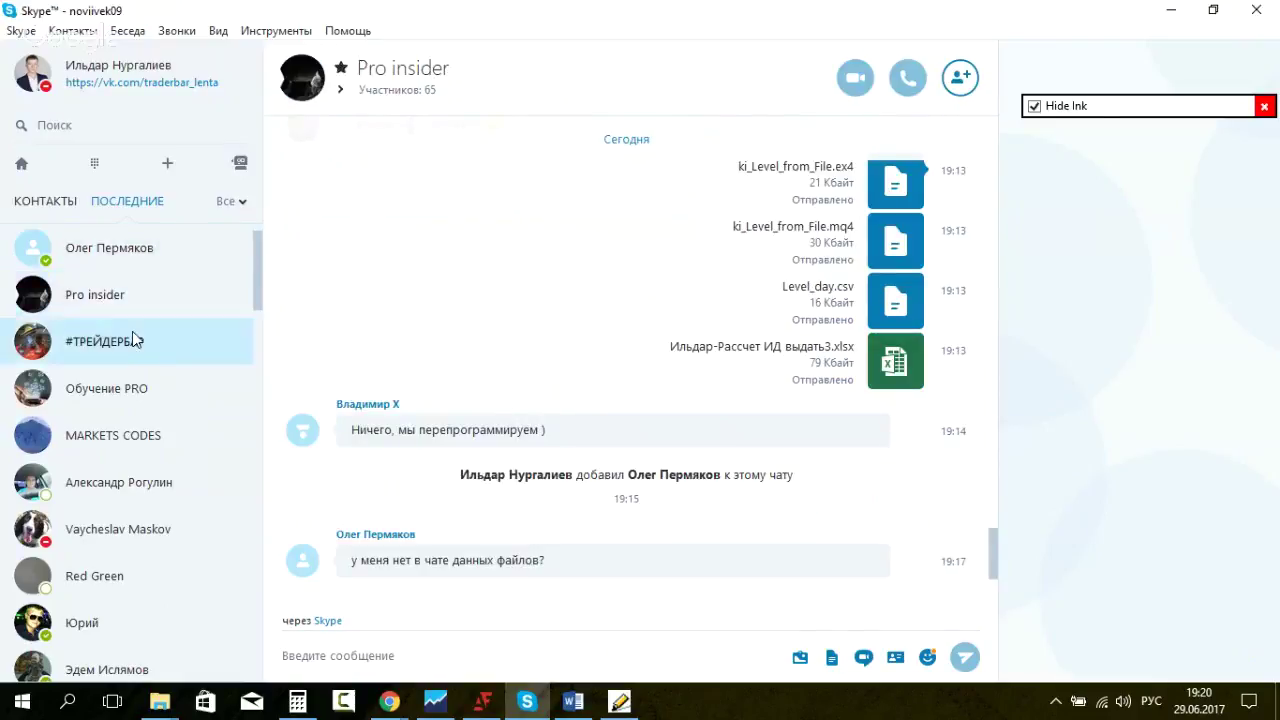
click(140, 254)
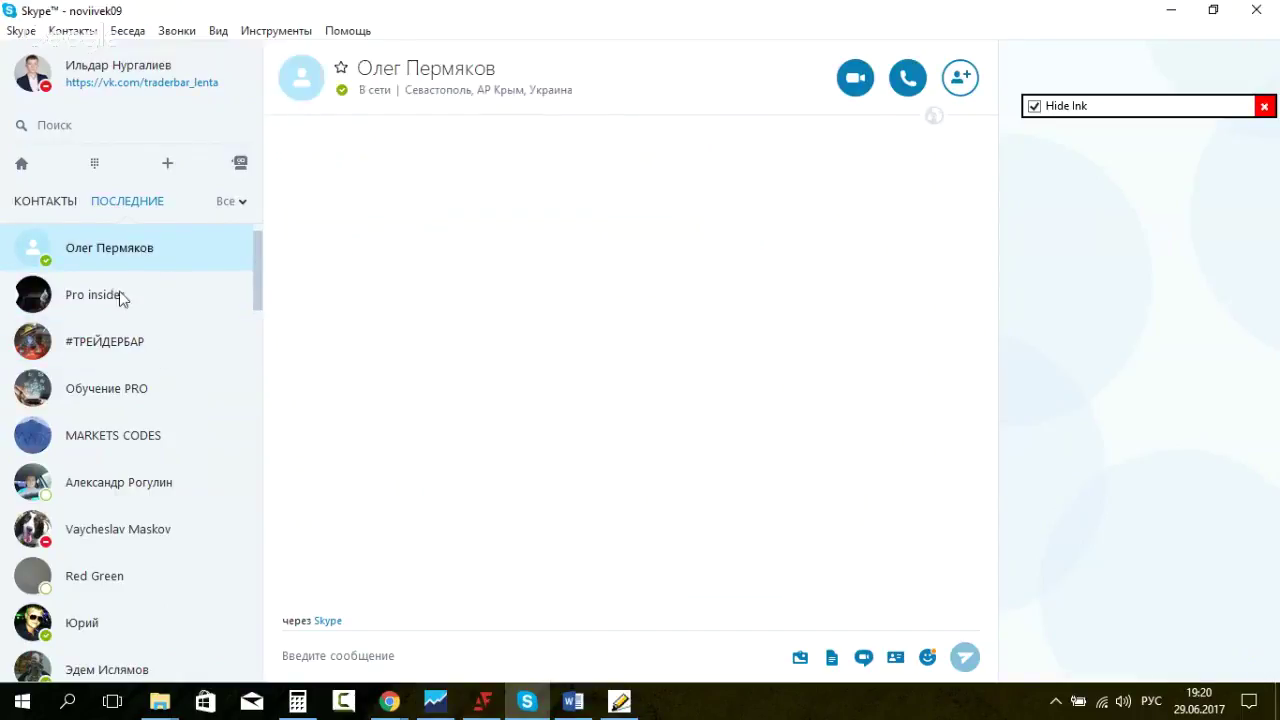
Step: Switch to MetaTrader and hide the Navigator to show the full XAUUSD H1 chart
key(ctrl+Tab)
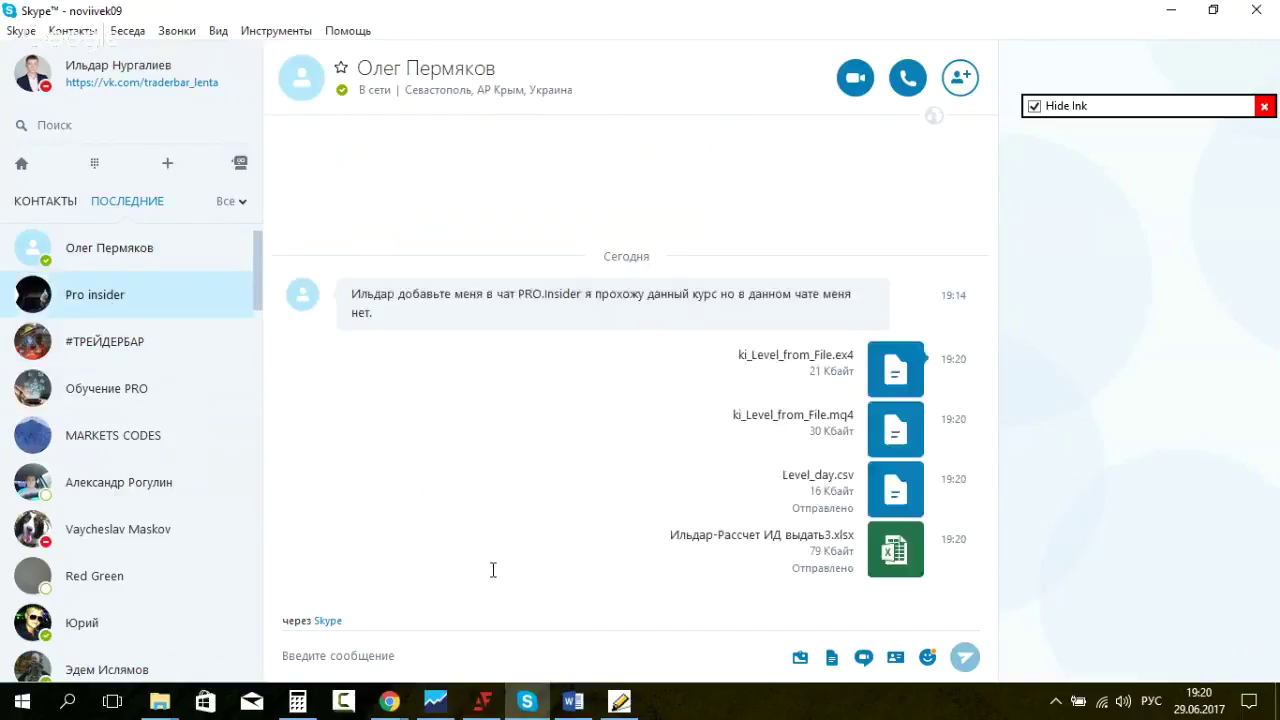
click(452, 704)
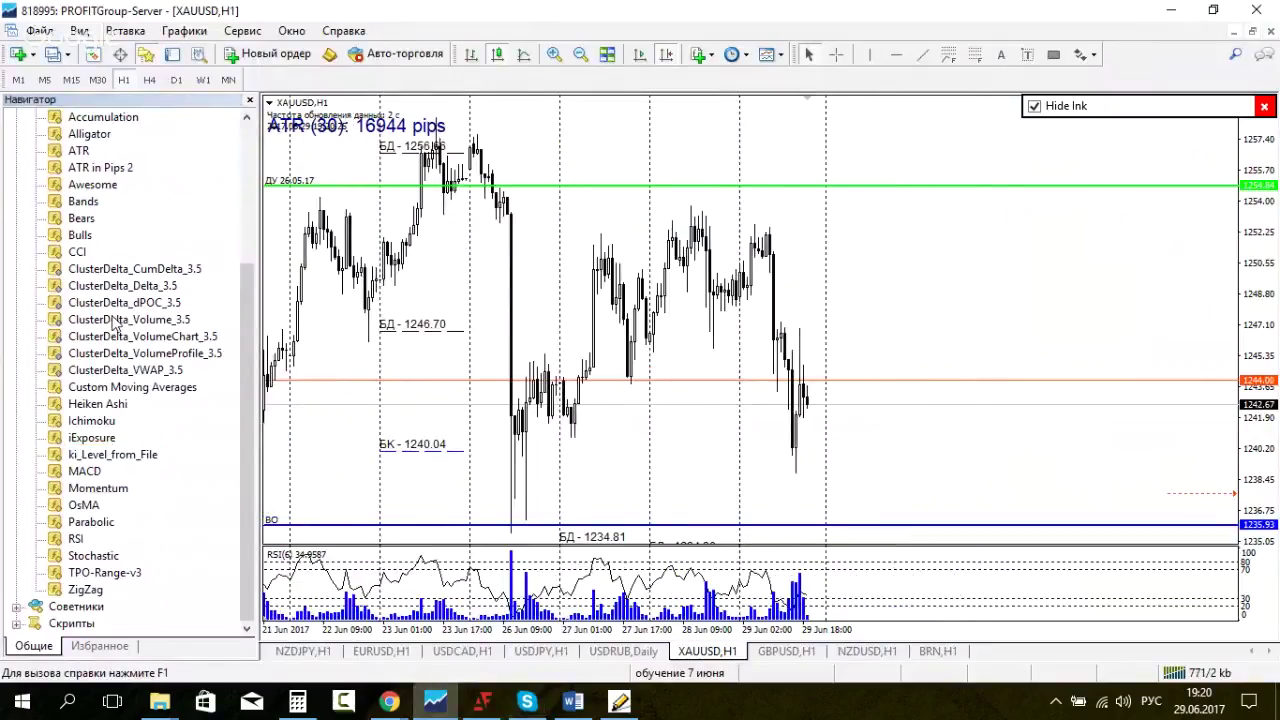
key(ctrl+n)
scroll(737, 409, down, 2)
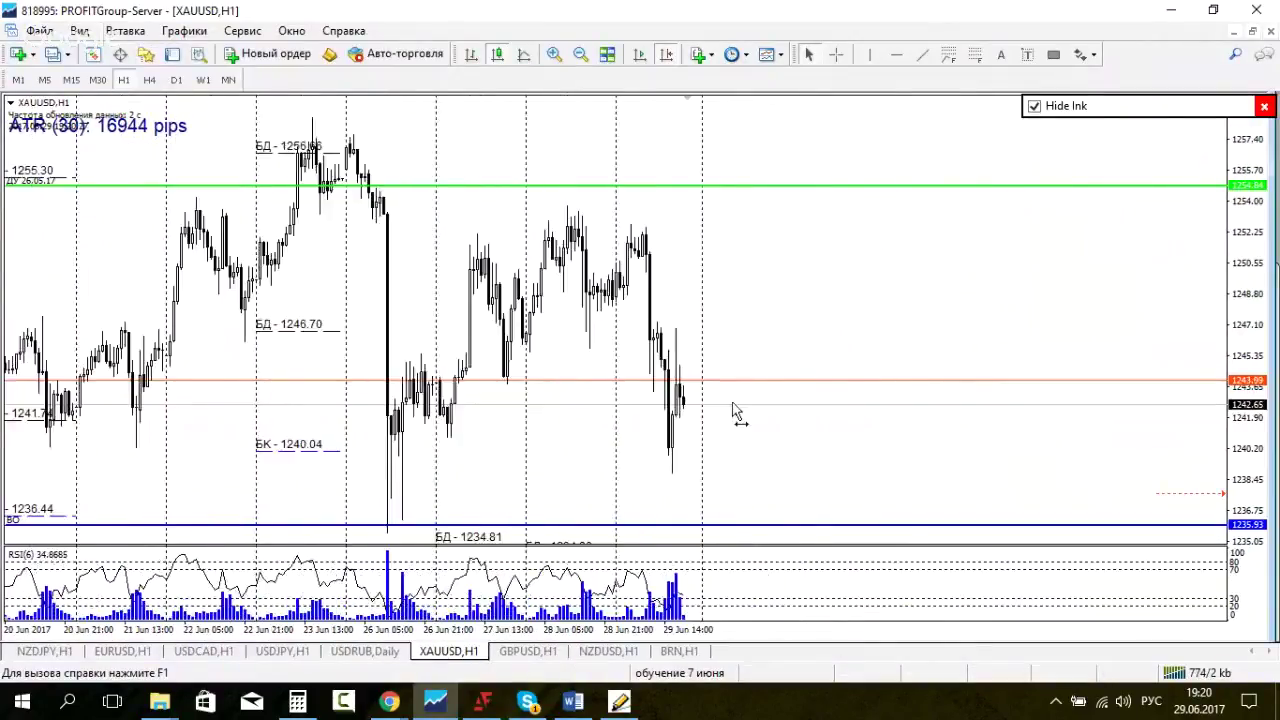
Step: Switch to Skype, open the unread private message and highlight the workbook name in the contact's question
click(527, 700)
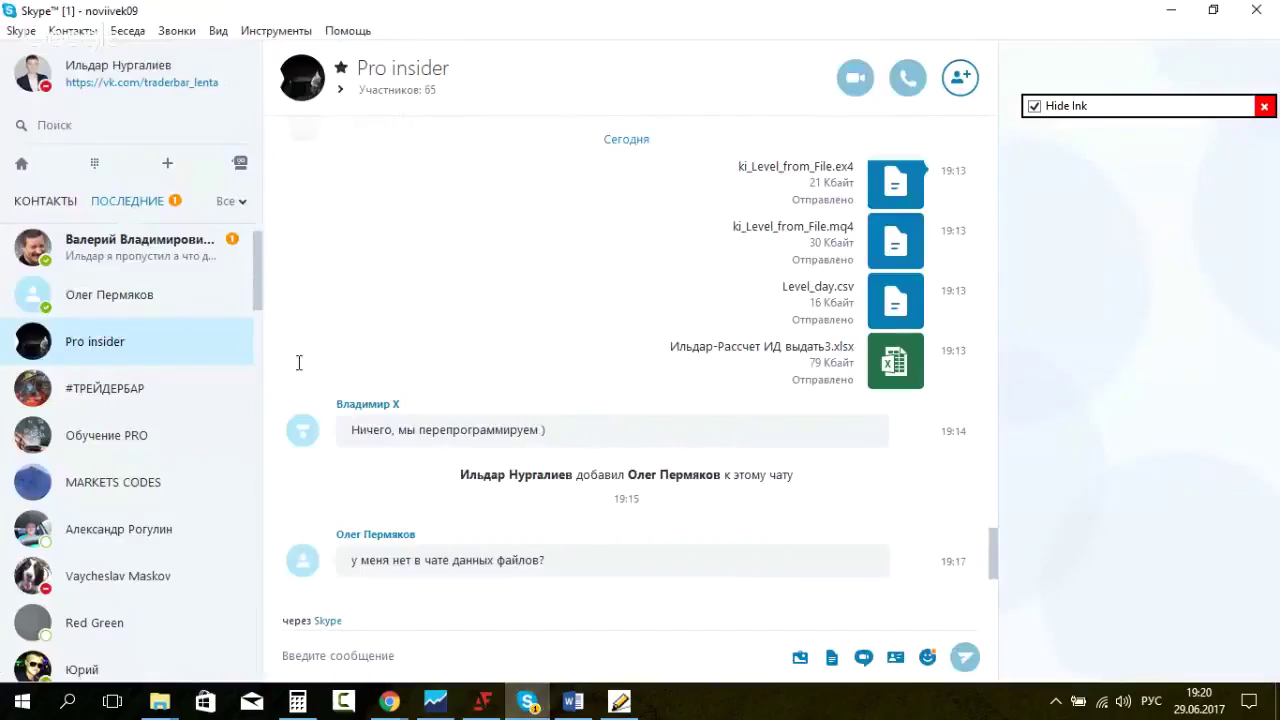
click(163, 262)
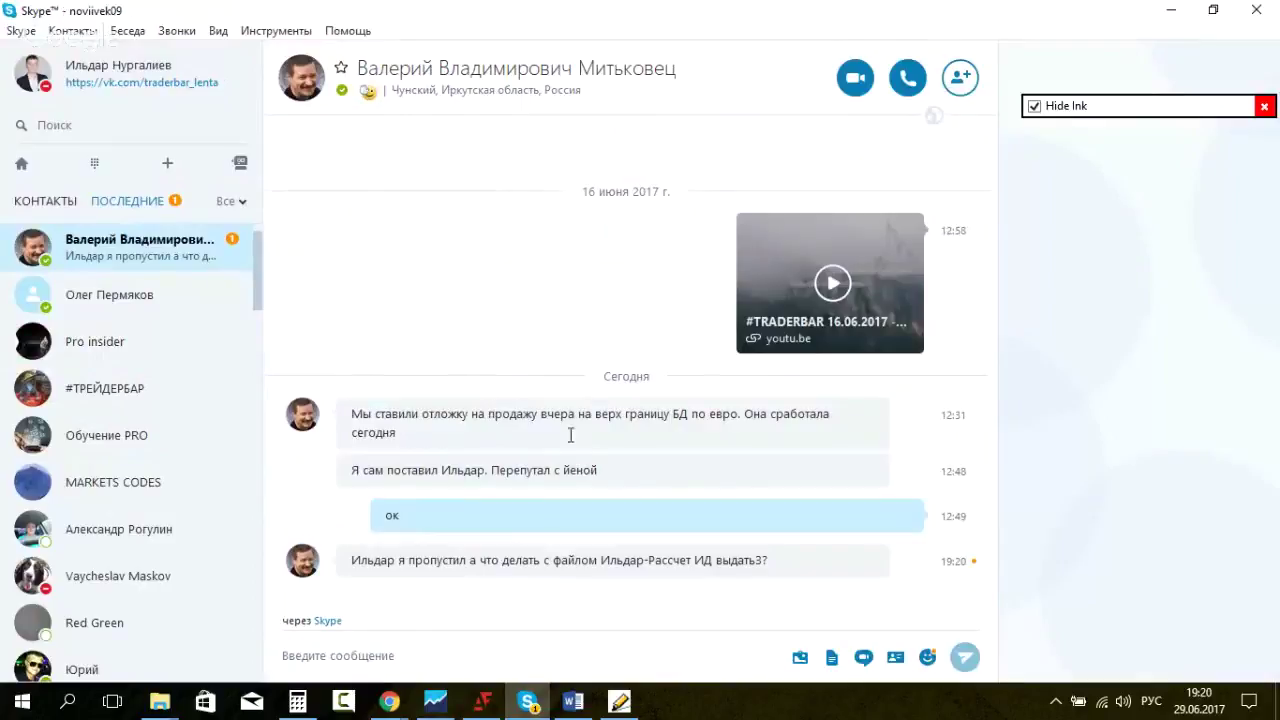
drag(543, 560, 695, 562)
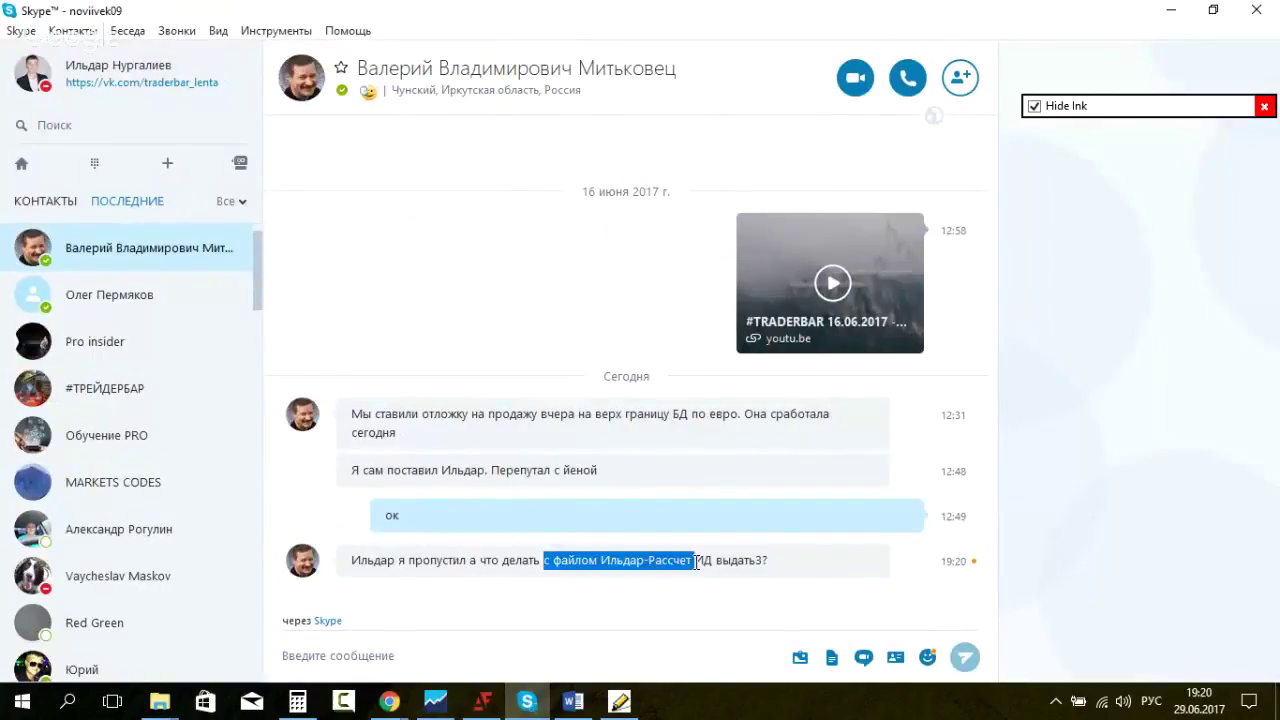
click(801, 563)
drag(474, 566, 764, 560)
click(606, 562)
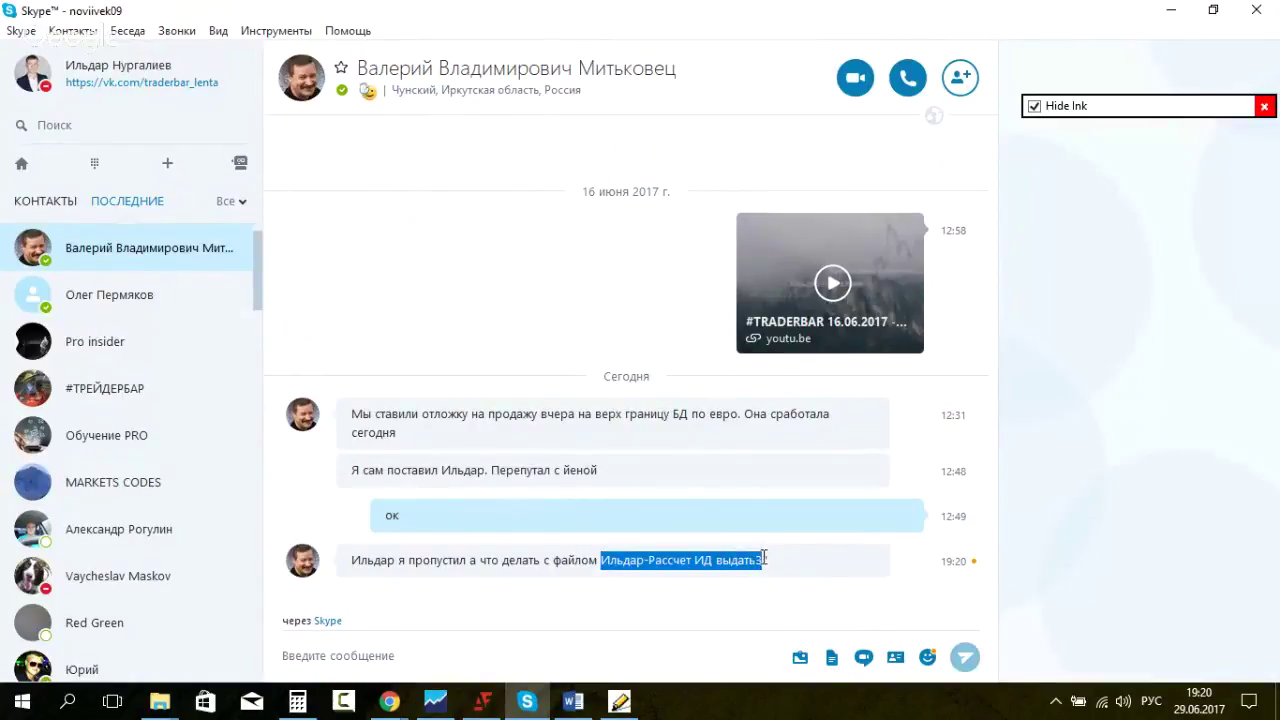
click(819, 572)
drag(606, 562, 764, 560)
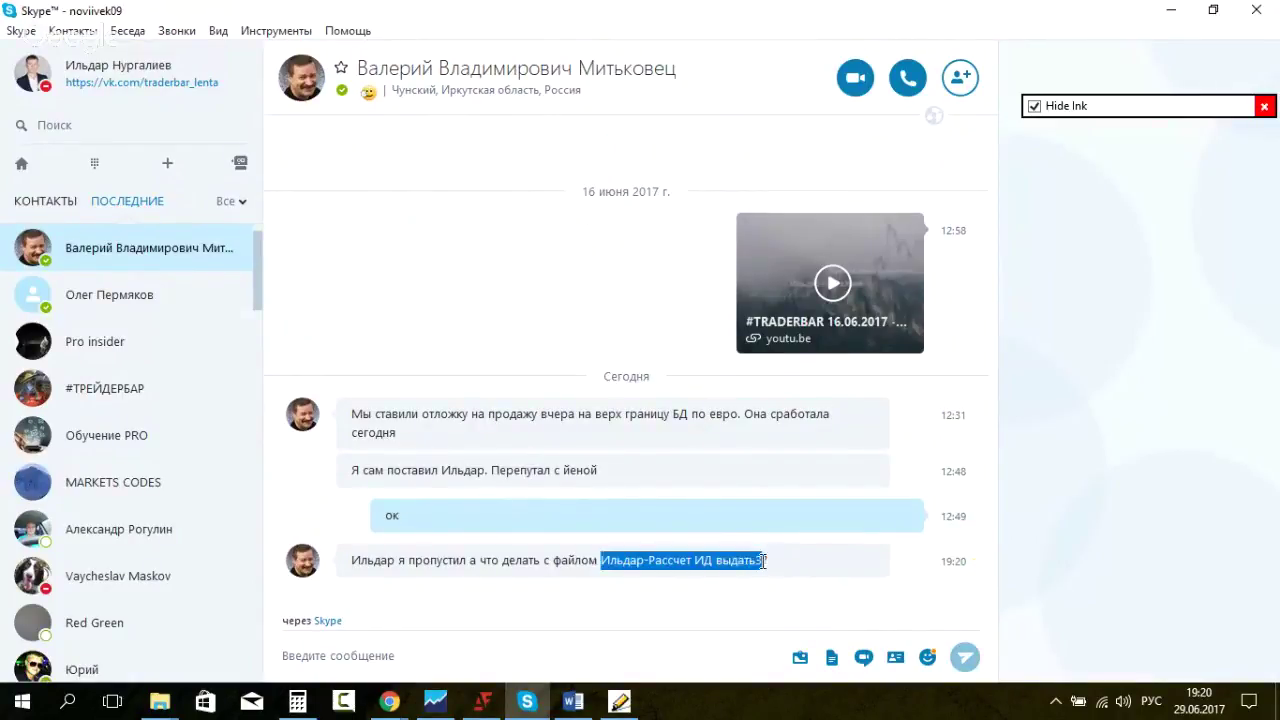
Step: Minimize the open windows, show the workbook in the desktop folder Кажется готовый файл and move the Hide Ink box off the search field
click(1158, 9)
click(1166, 9)
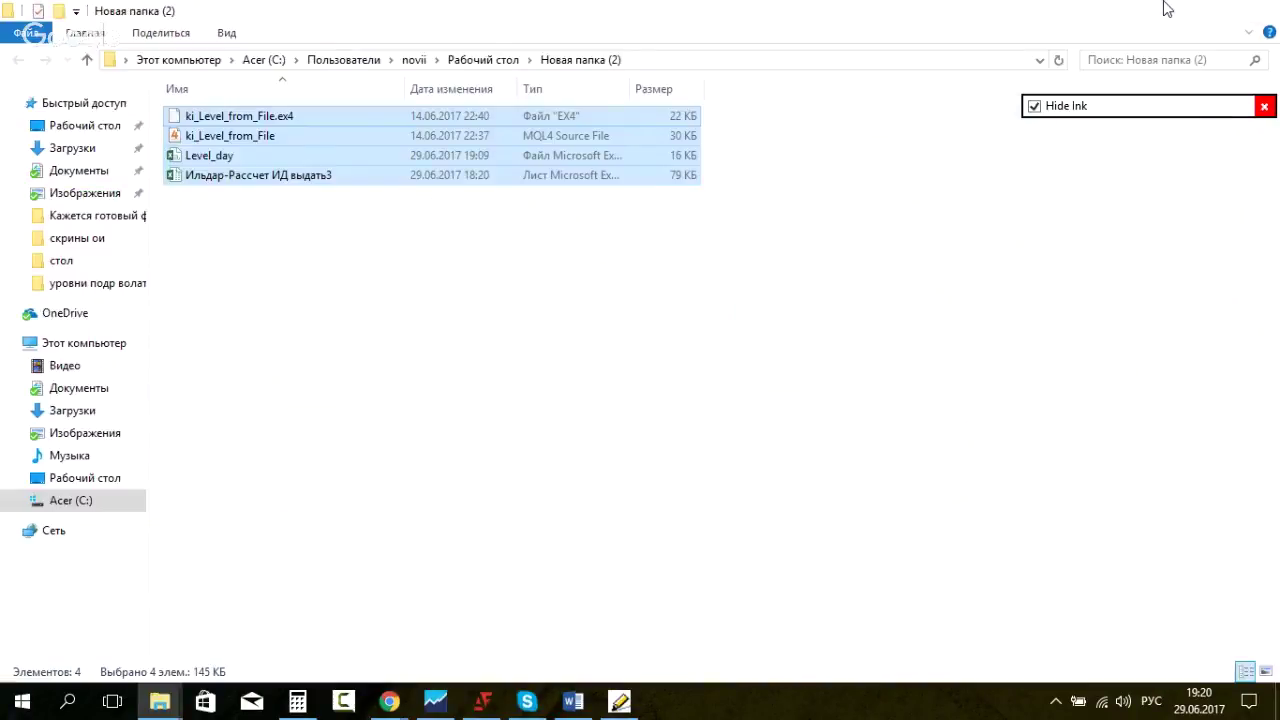
click(1166, 9)
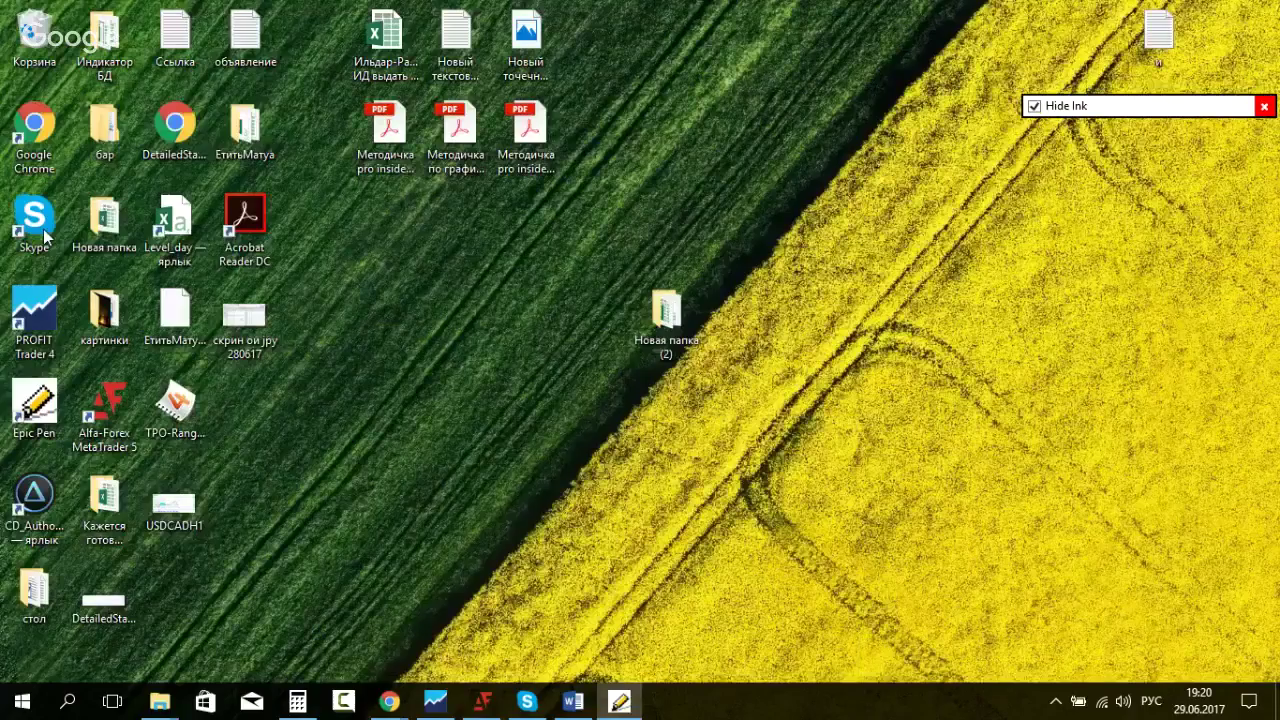
double_click(137, 543)
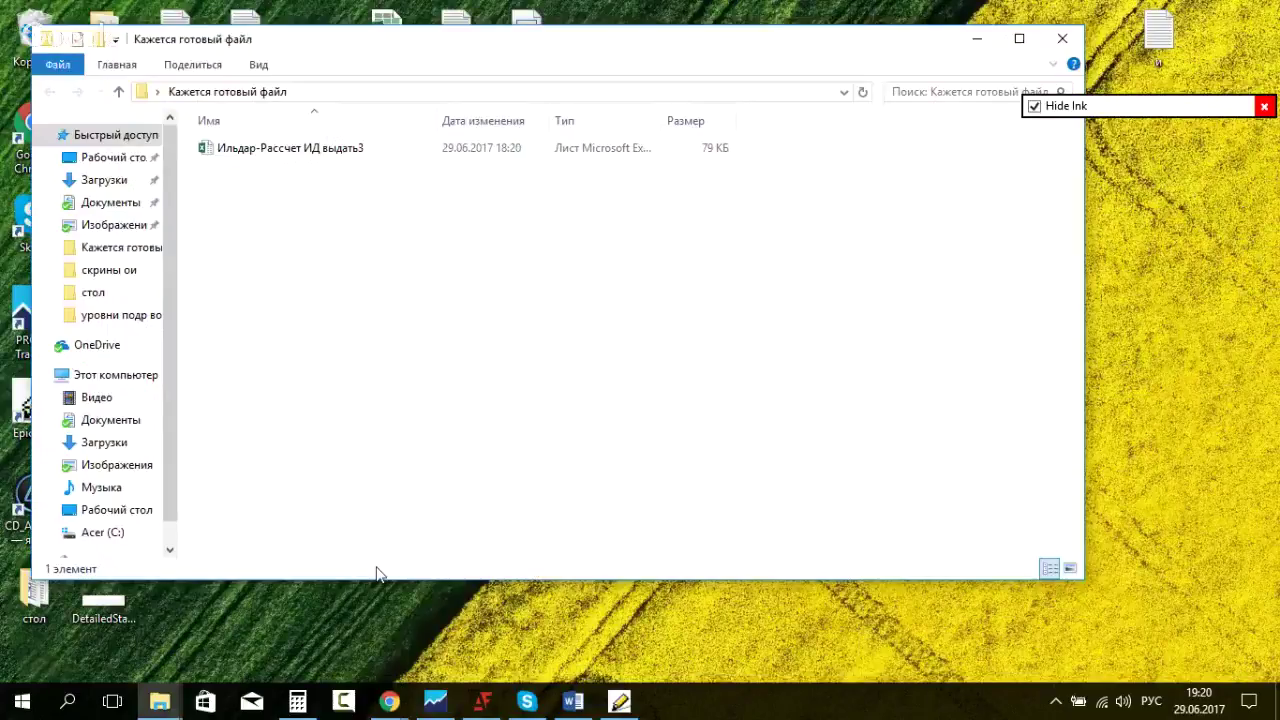
key(Down)
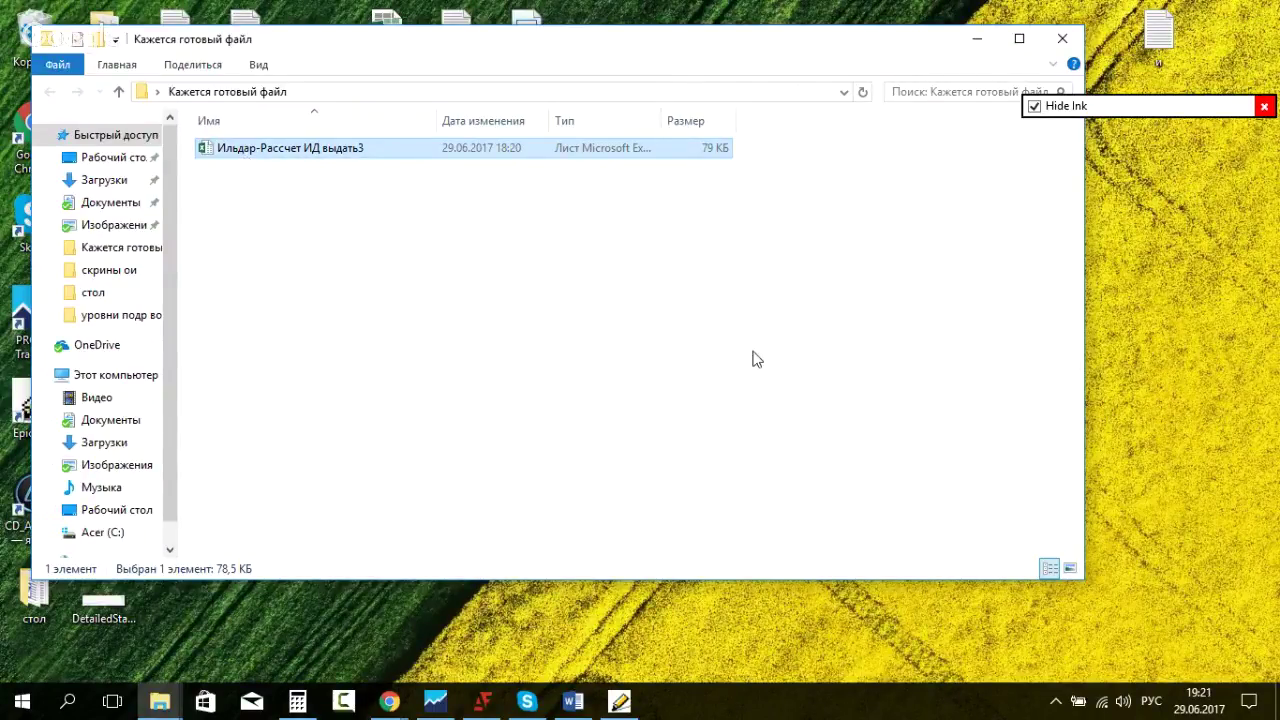
mouse_move(1122, 108)
mouse_down()
mouse_move(1032, 198)
mouse_move(1093, 176)
mouse_up()
drag(822, 192, 768, 195)
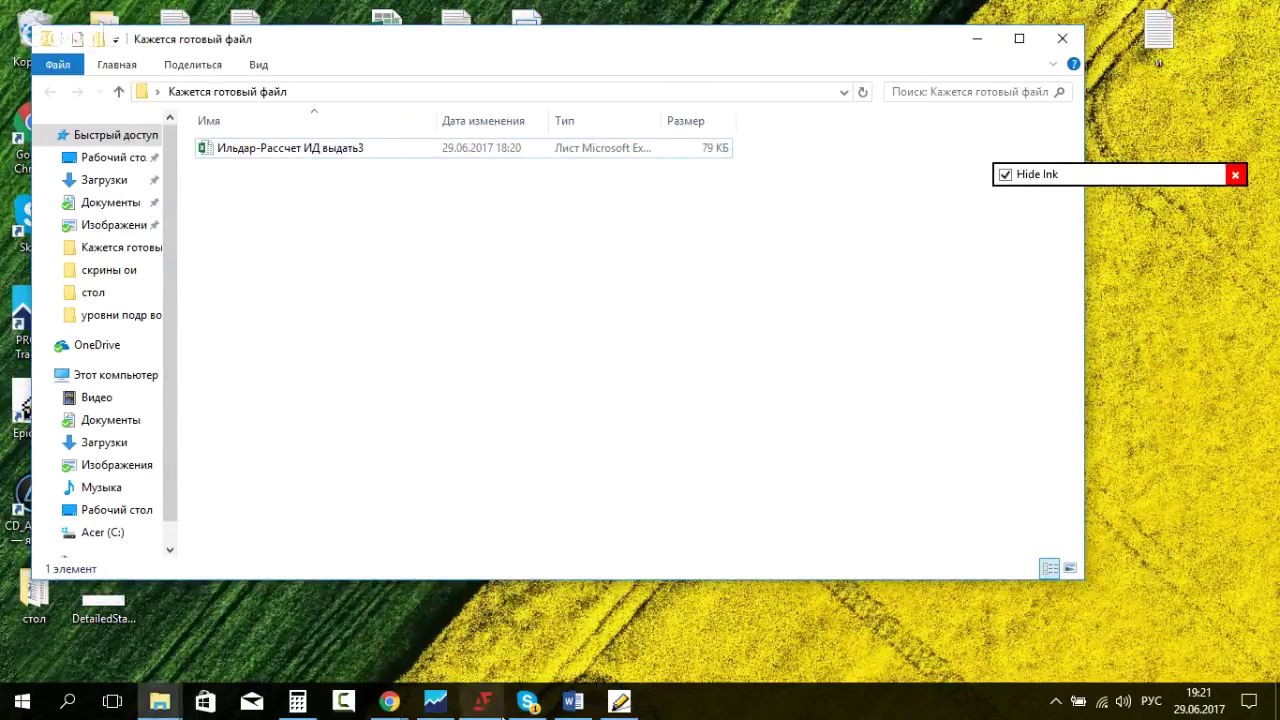
Step: Switch to Skype and check the Pro insider, #ТРЕЙДЕРБАР and Обучение PRO group chats for replies about the shared files
click(527, 700)
click(119, 250)
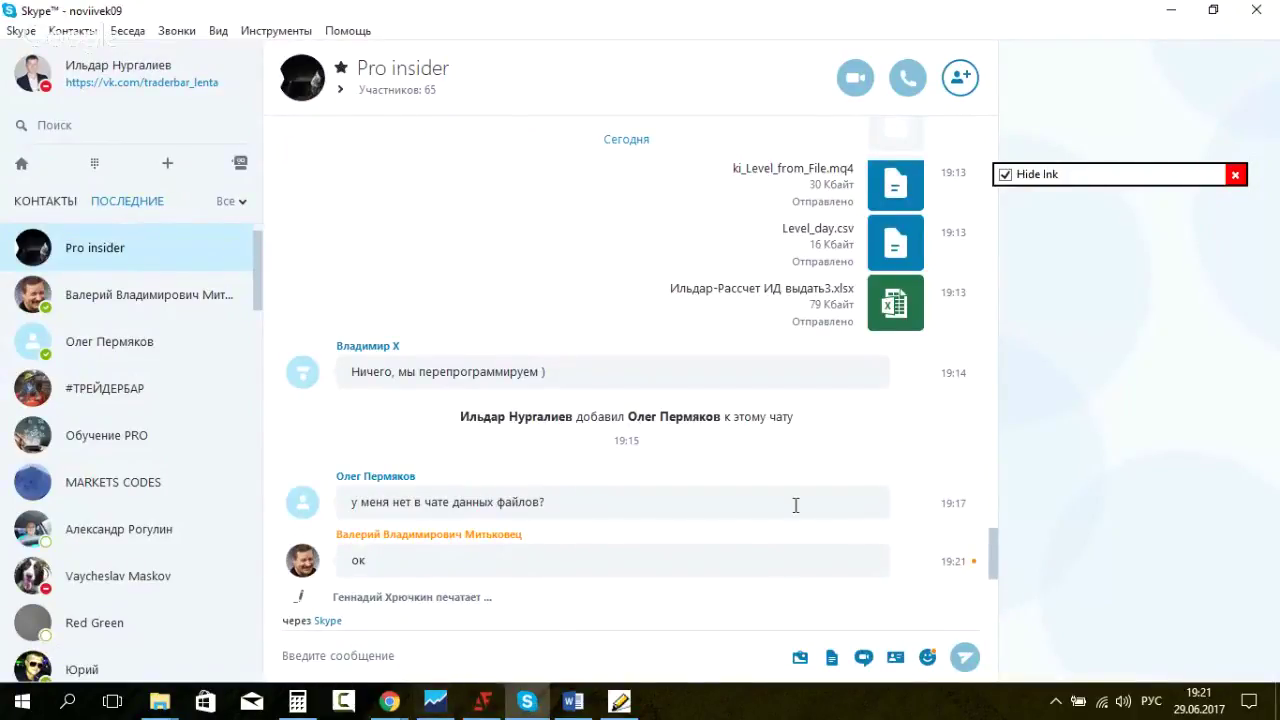
click(160, 344)
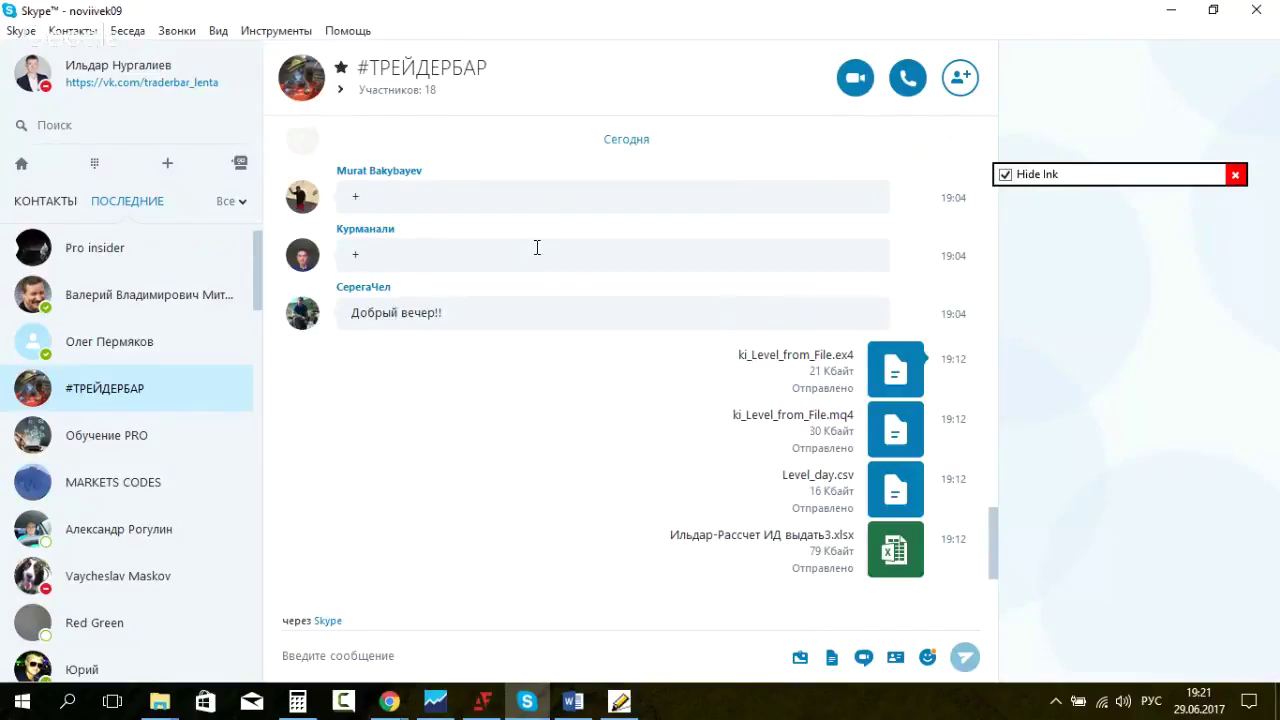
click(89, 447)
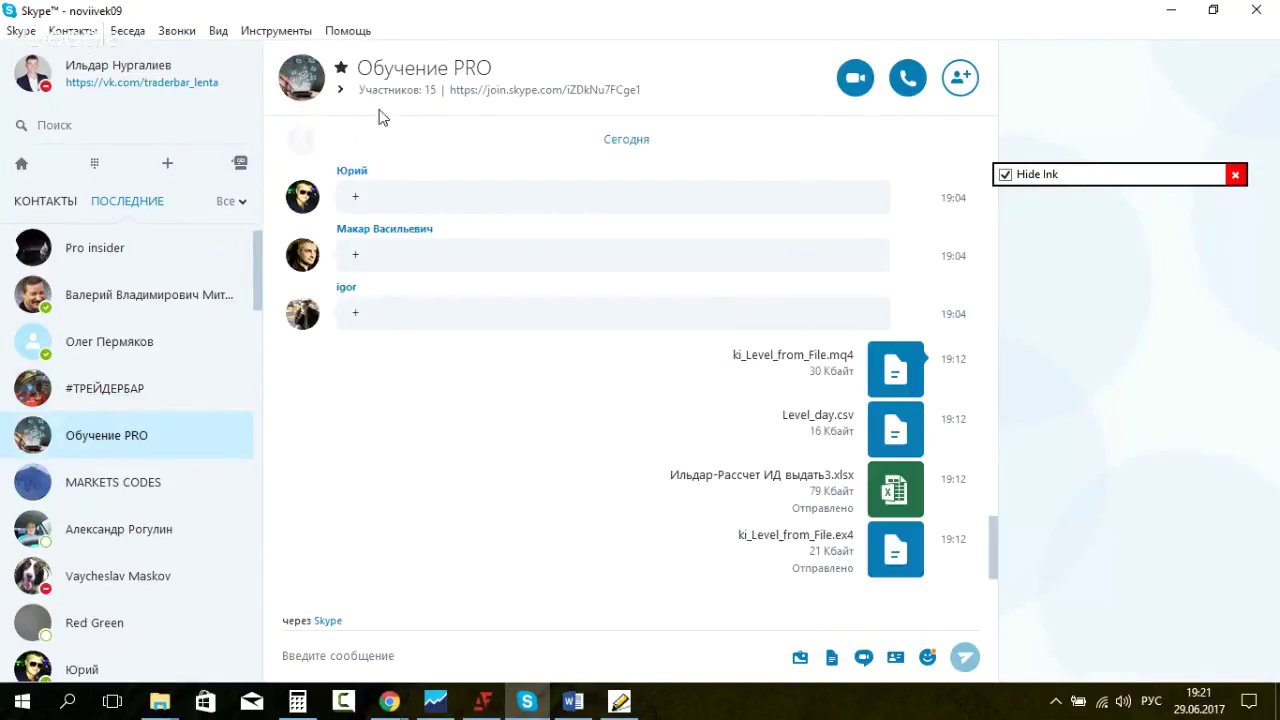
click(99, 395)
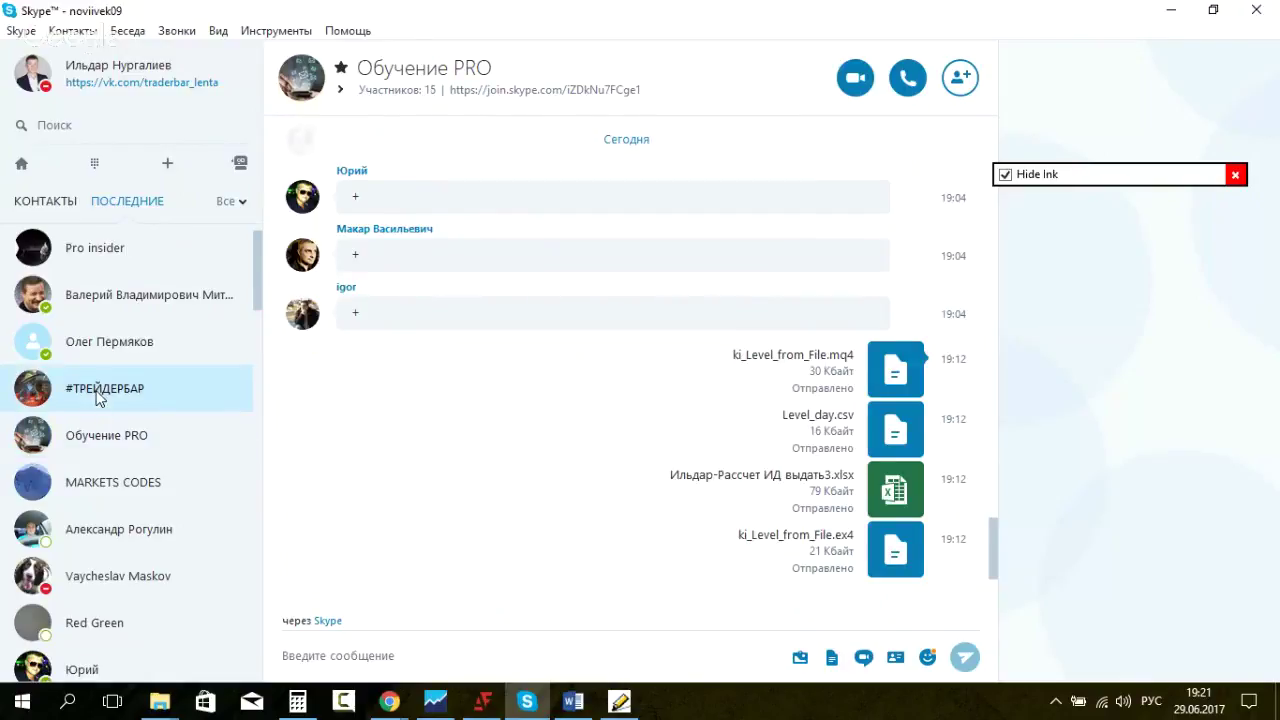
click(112, 252)
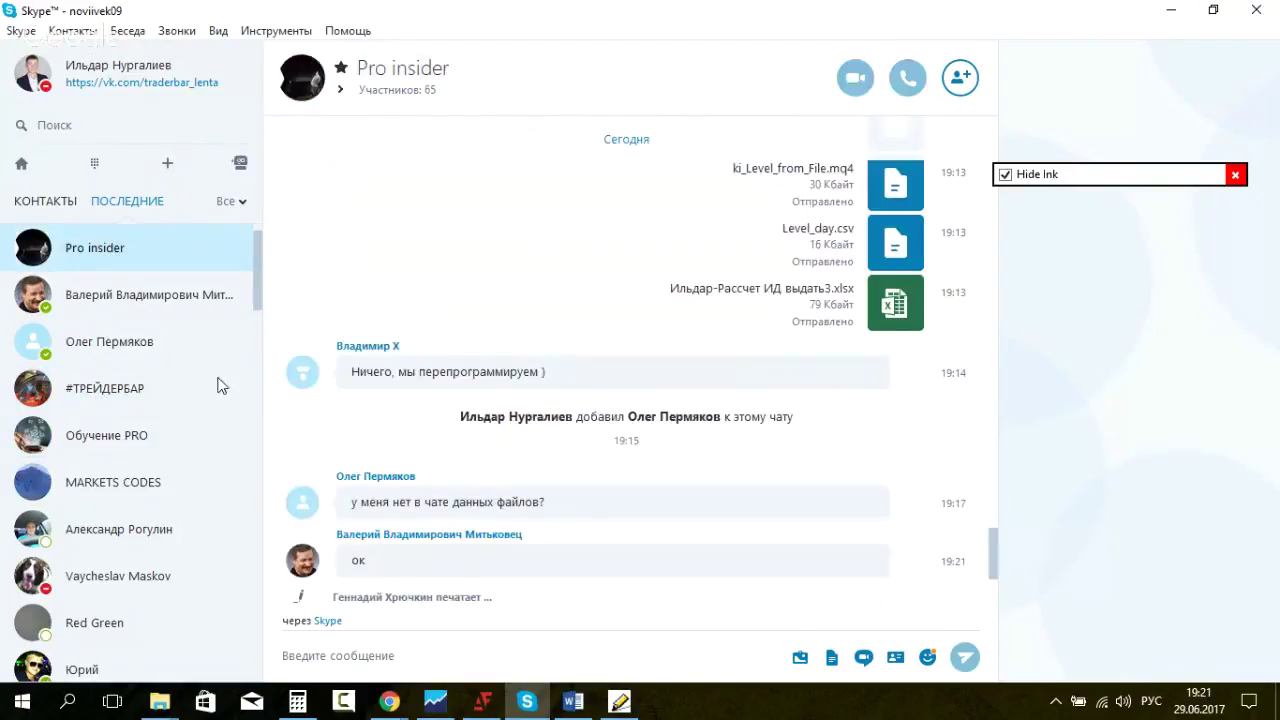
Step: Read the incoming confirmations by going through the Обучение PRO, #ТРЕЙДЕРБАР and Pro insider chats again
click(177, 243)
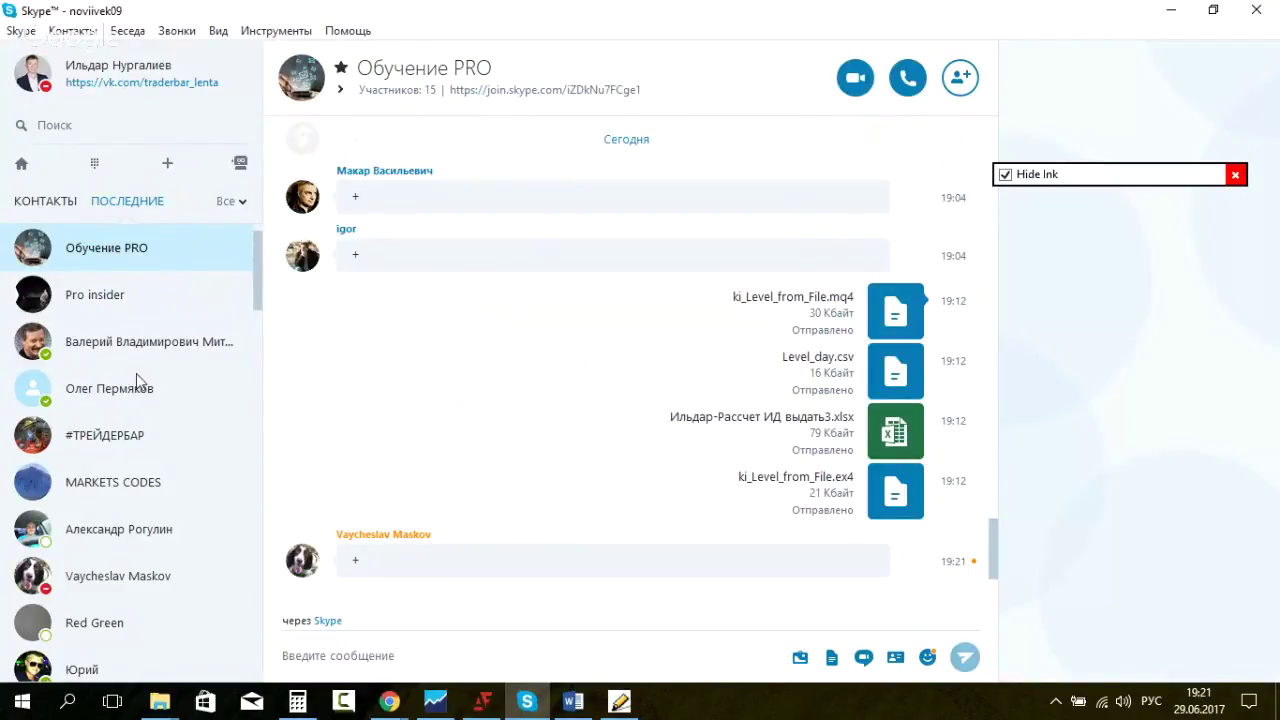
click(109, 450)
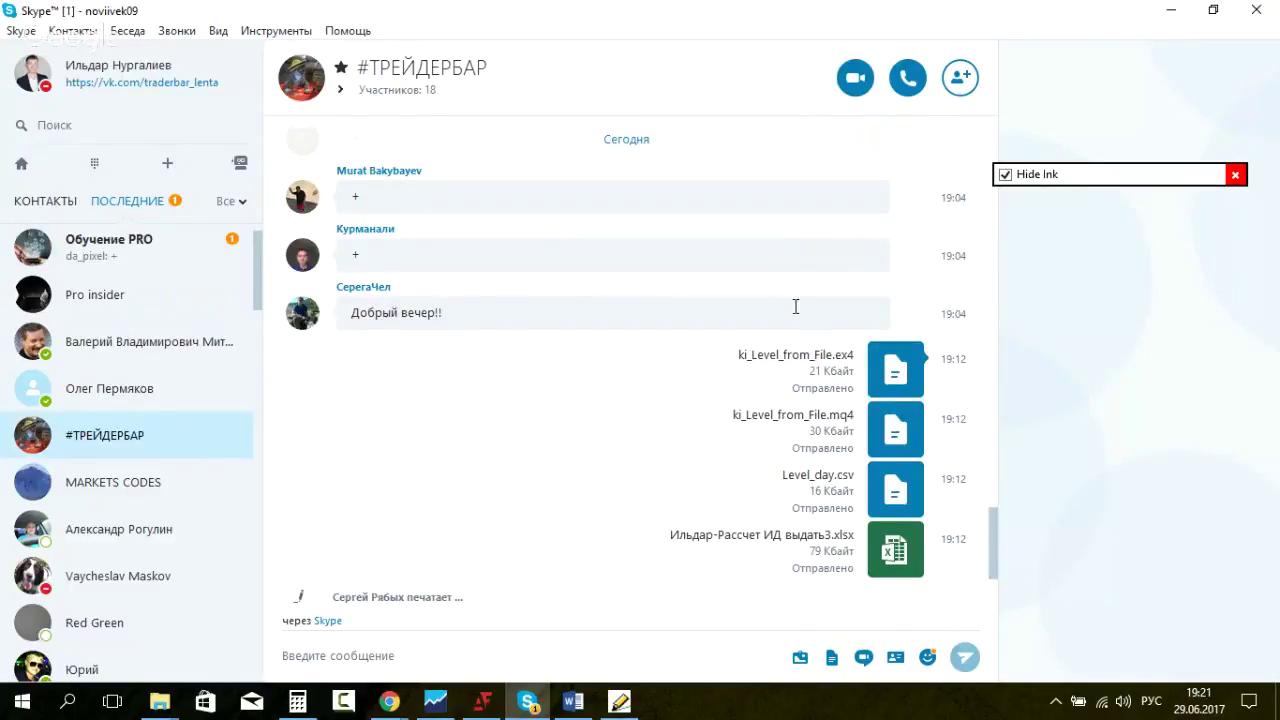
click(182, 256)
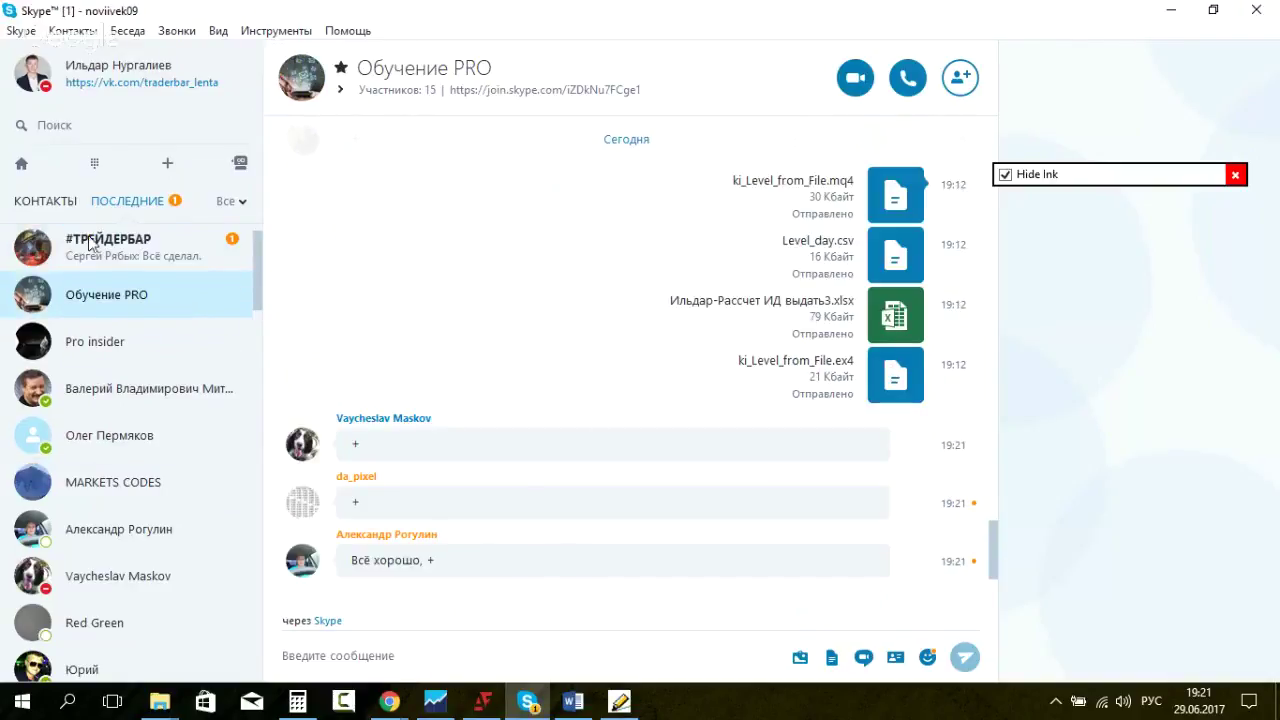
click(110, 254)
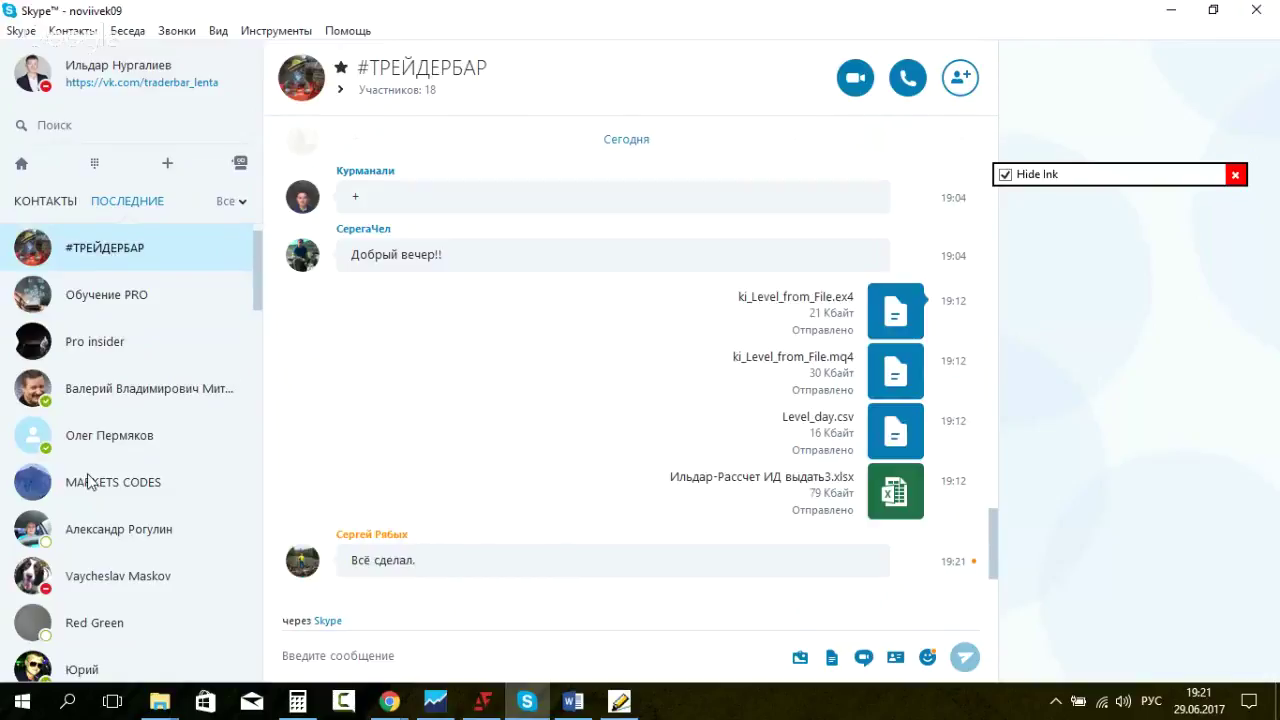
click(118, 331)
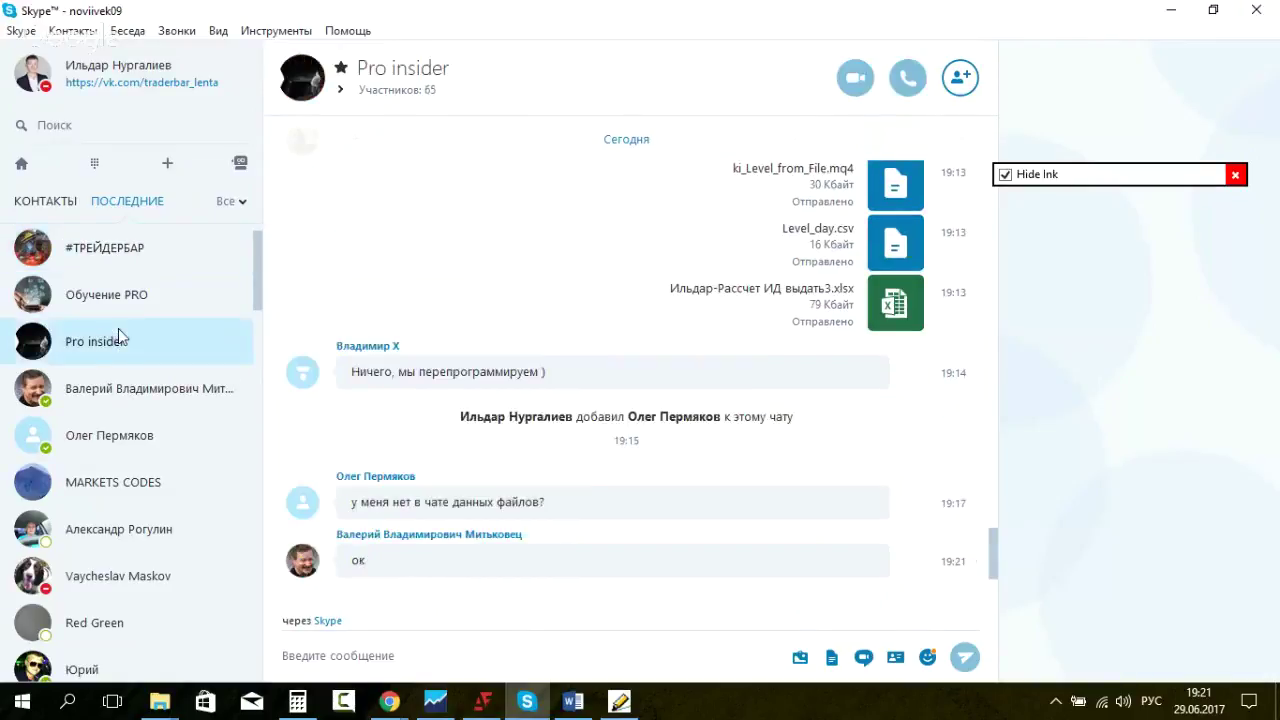
click(193, 259)
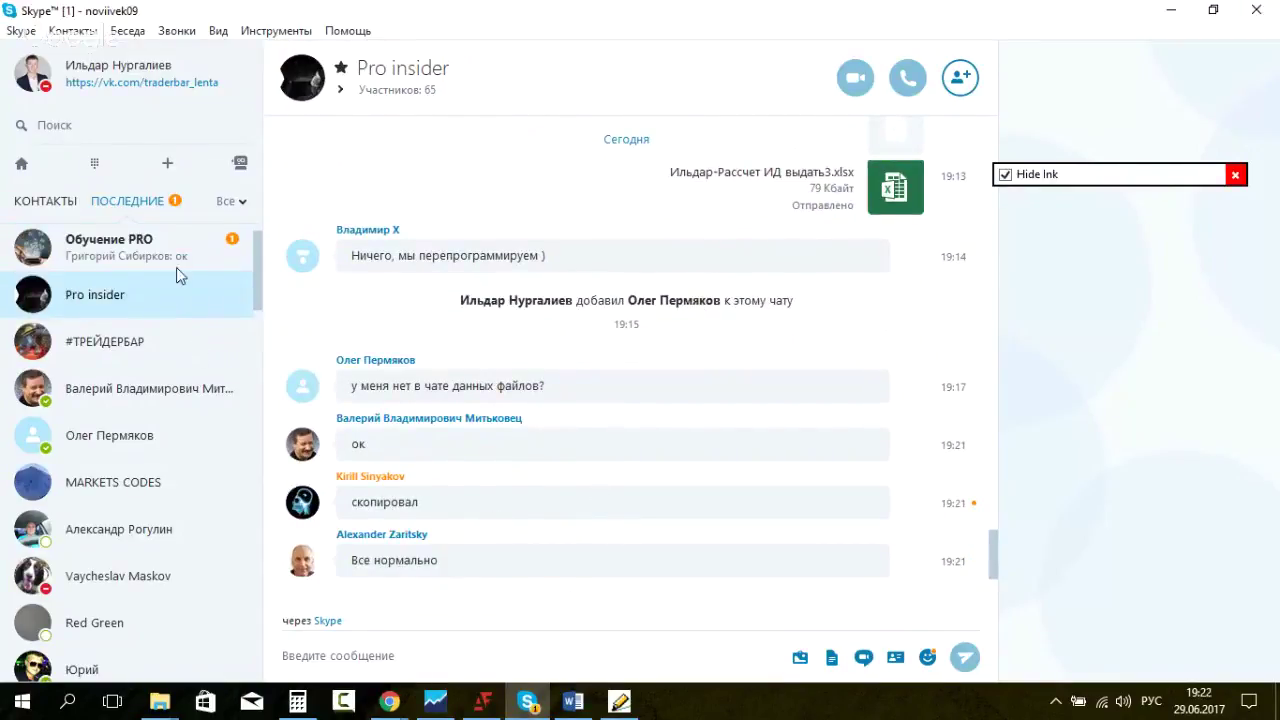
click(175, 258)
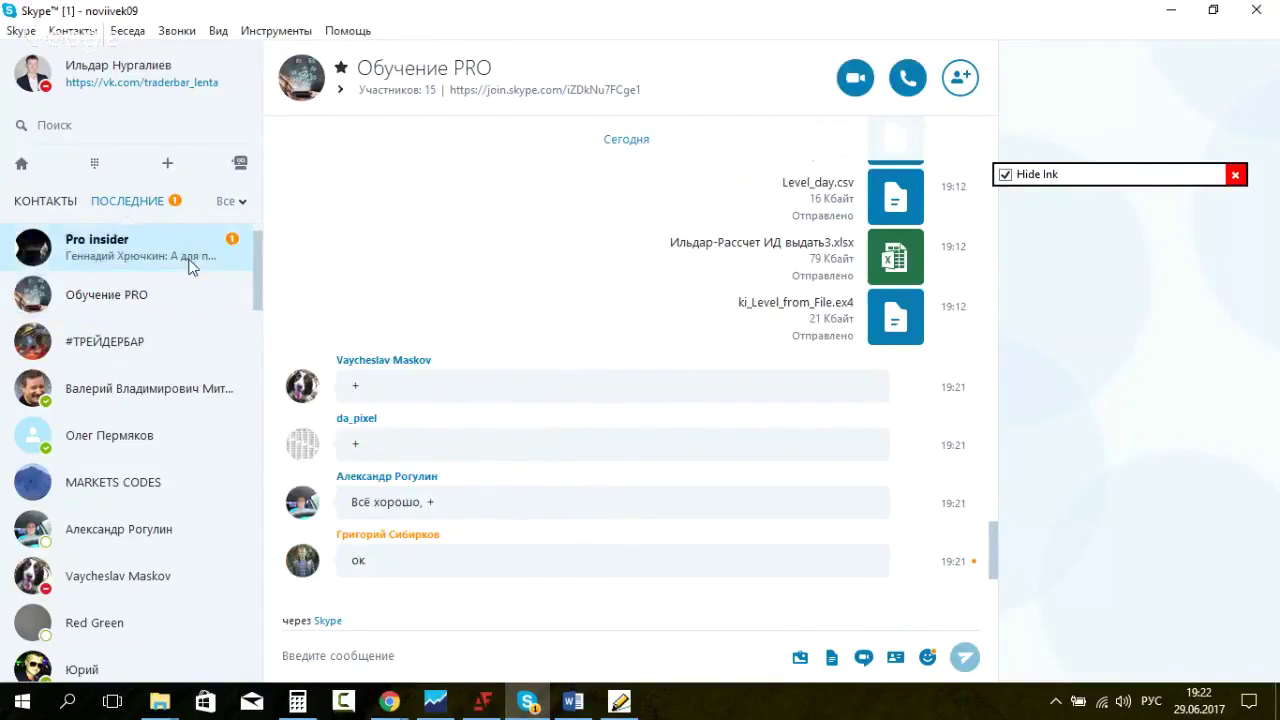
Step: Open the Pro insider chat and highlight the questions about the АТАС platform and which file belongs in the folder
click(140, 248)
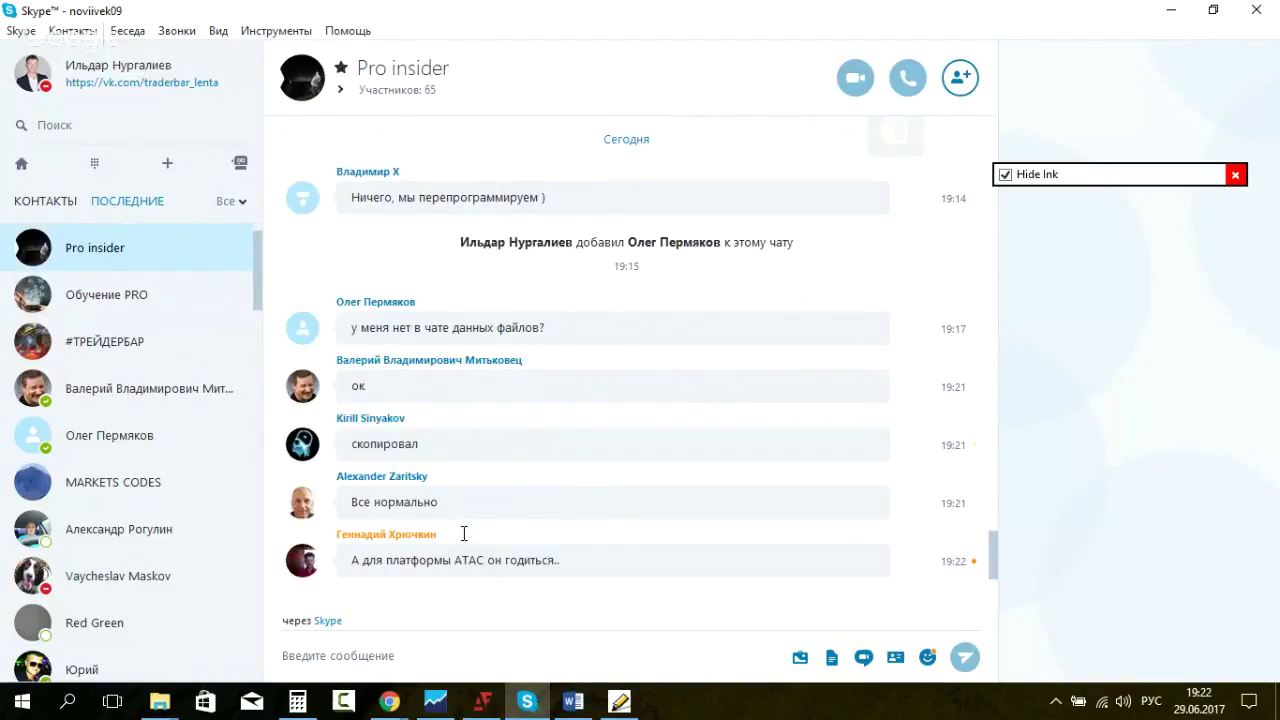
drag(359, 563, 560, 563)
drag(560, 563, 350, 563)
click(510, 395)
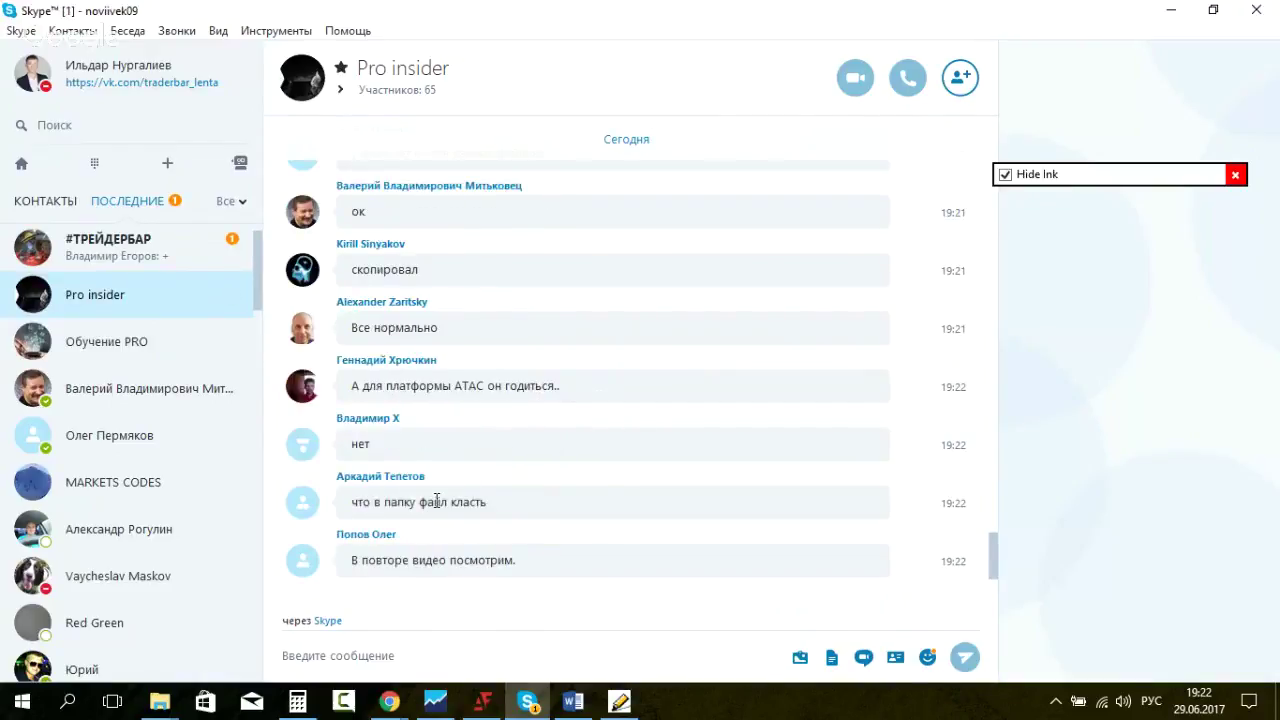
drag(342, 512, 449, 503)
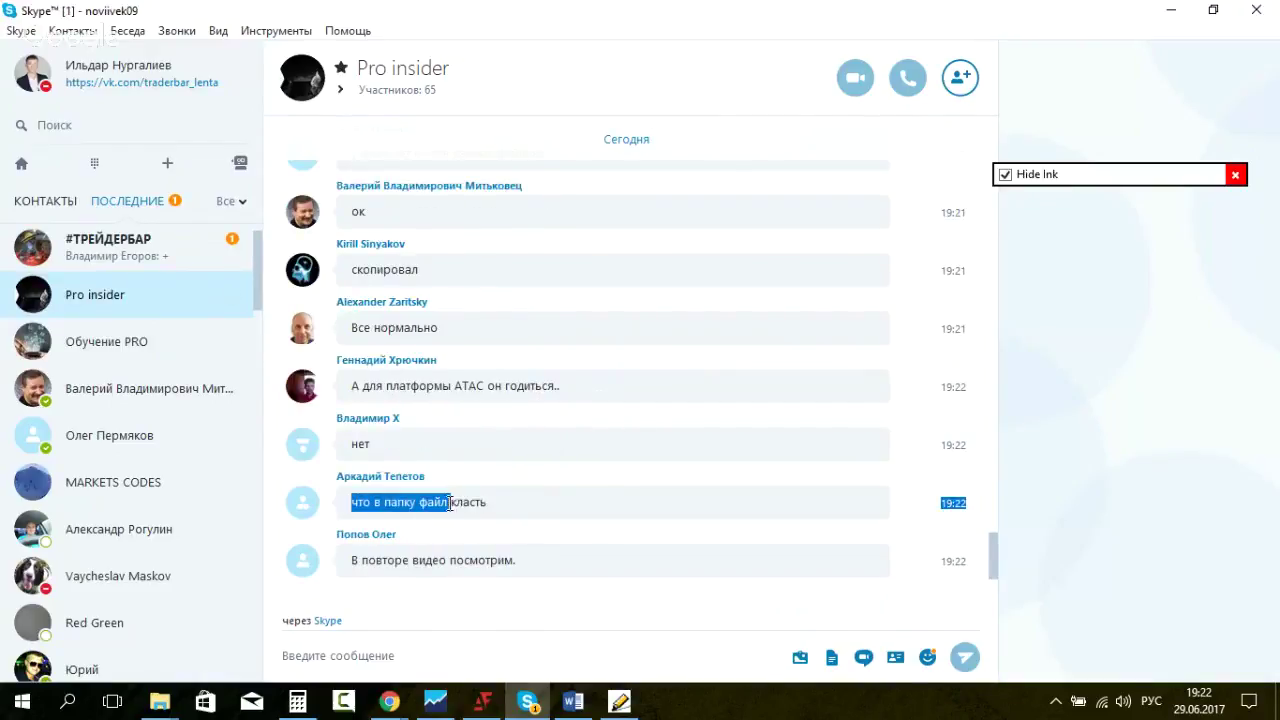
click(600, 489)
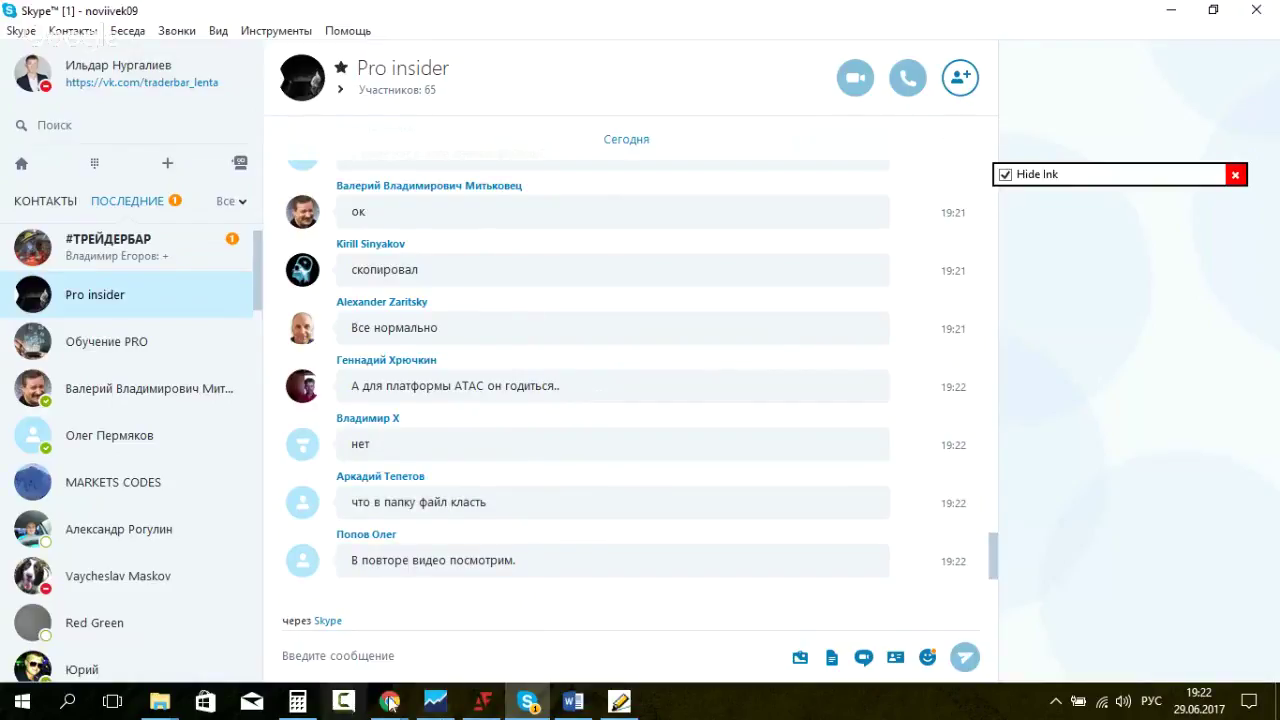
Step: Open MetaTrader's data folder, show the Level_day file in MQL4\Files and return to the Pro insider chat in Skype
click(421, 706)
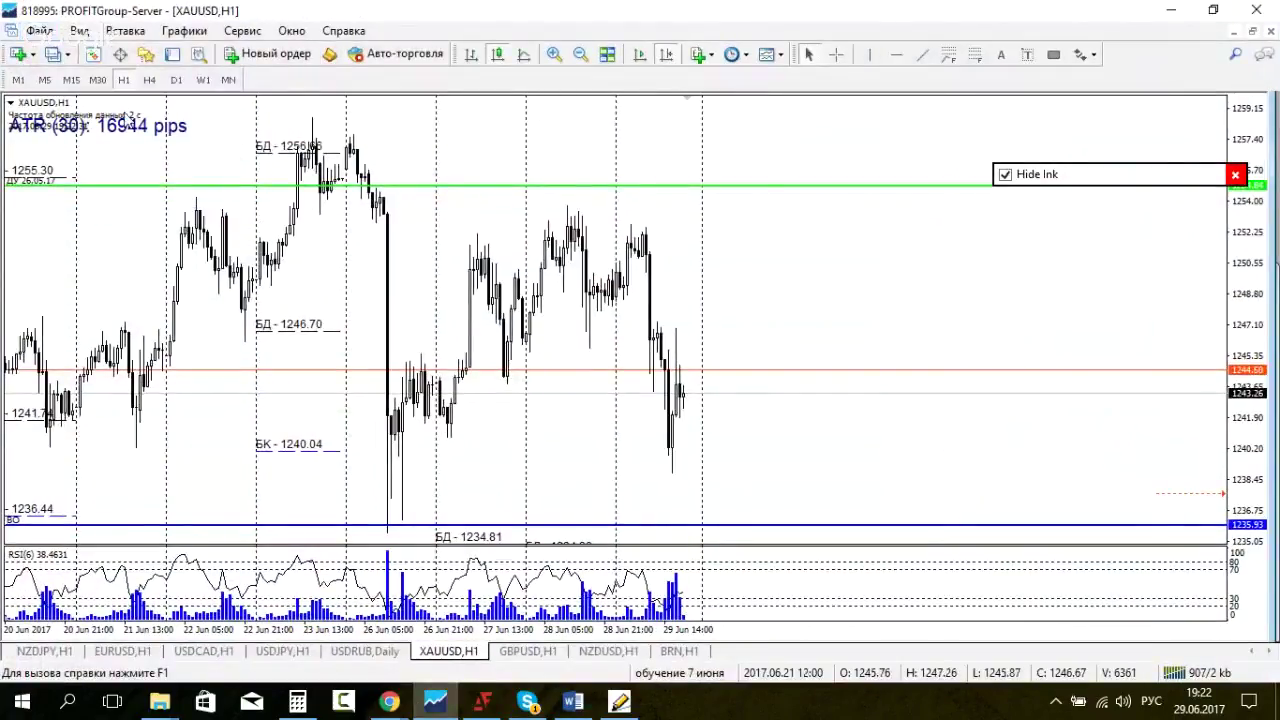
key(super+e)
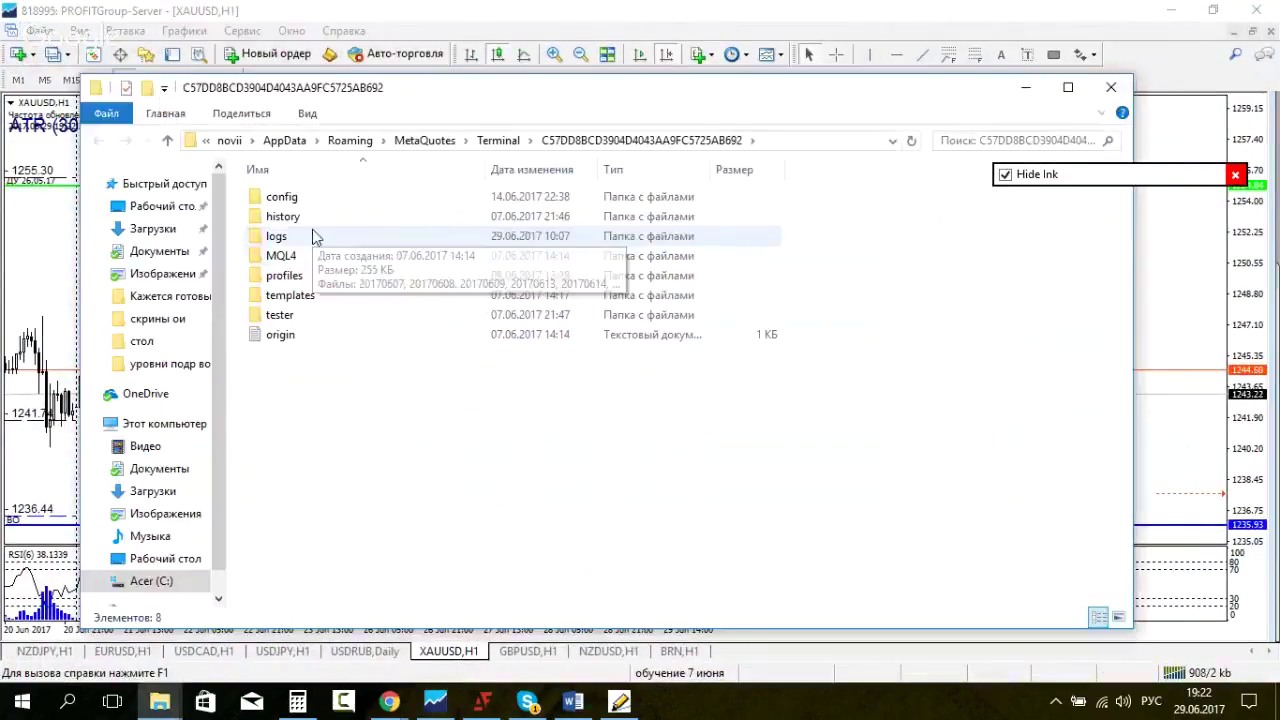
double_click(301, 260)
double_click(276, 216)
click(296, 204)
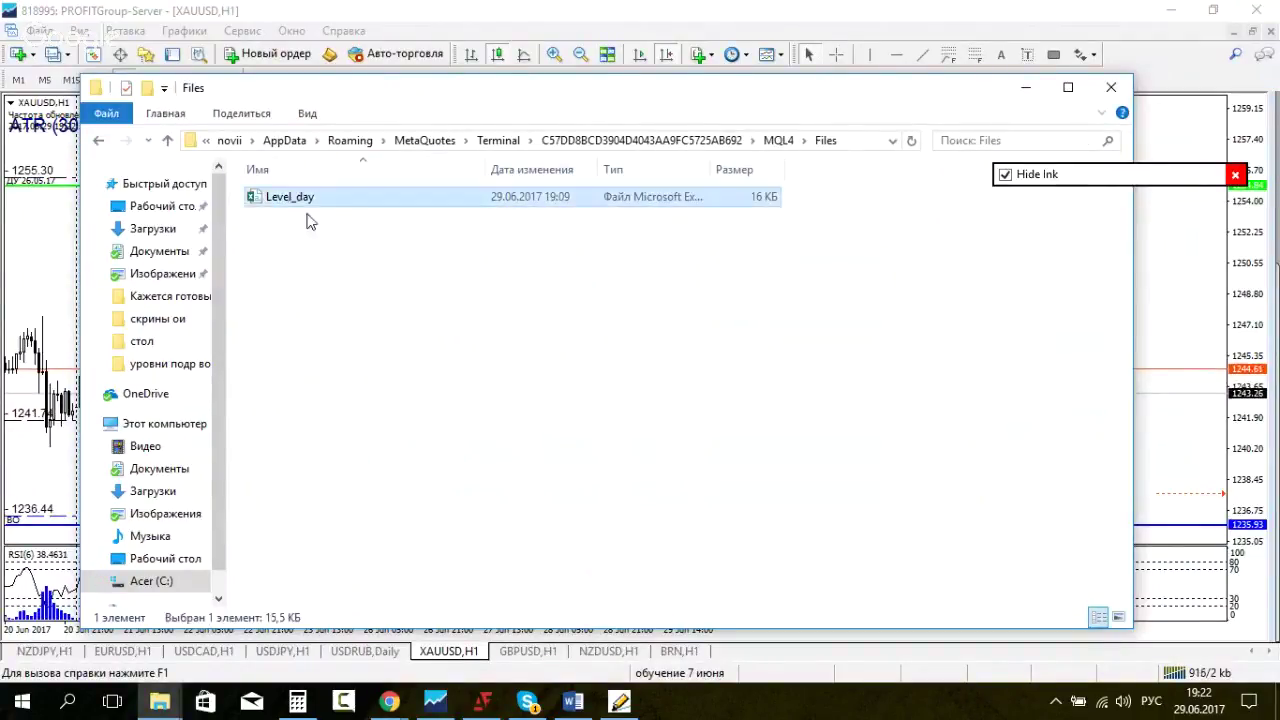
drag(245, 234, 857, 205)
click(540, 276)
click(313, 204)
click(880, 233)
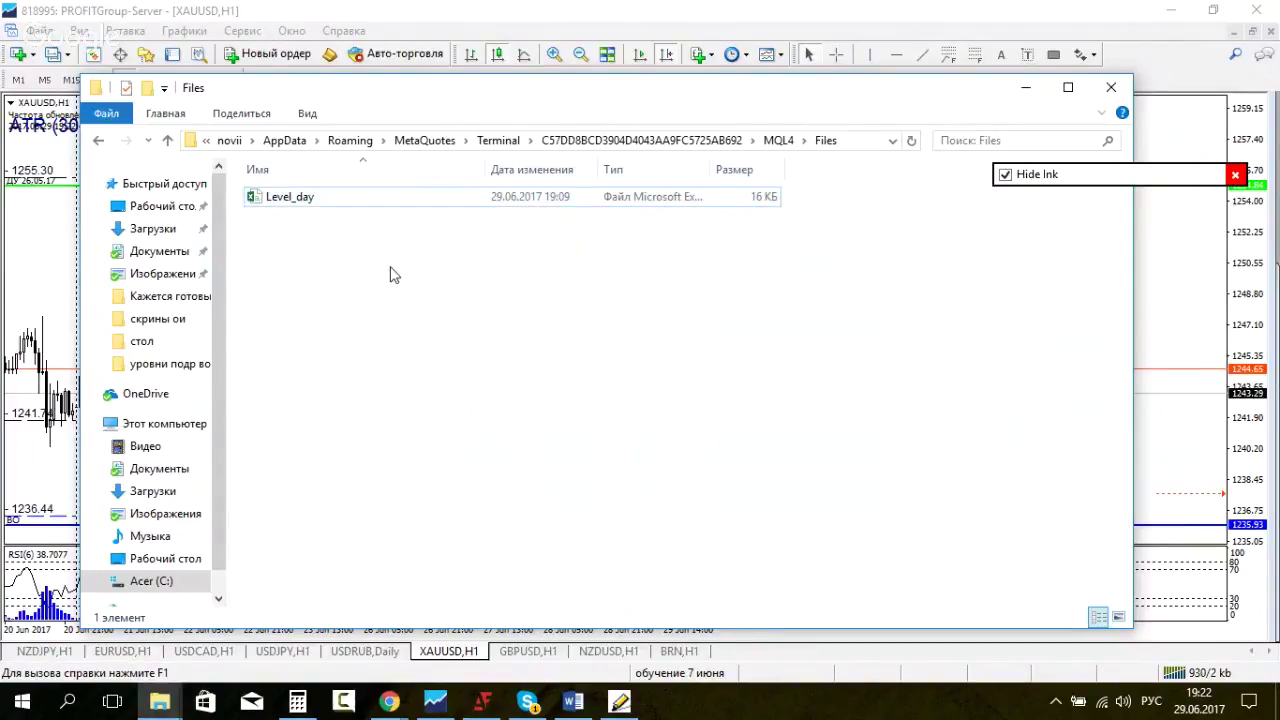
click(378, 205)
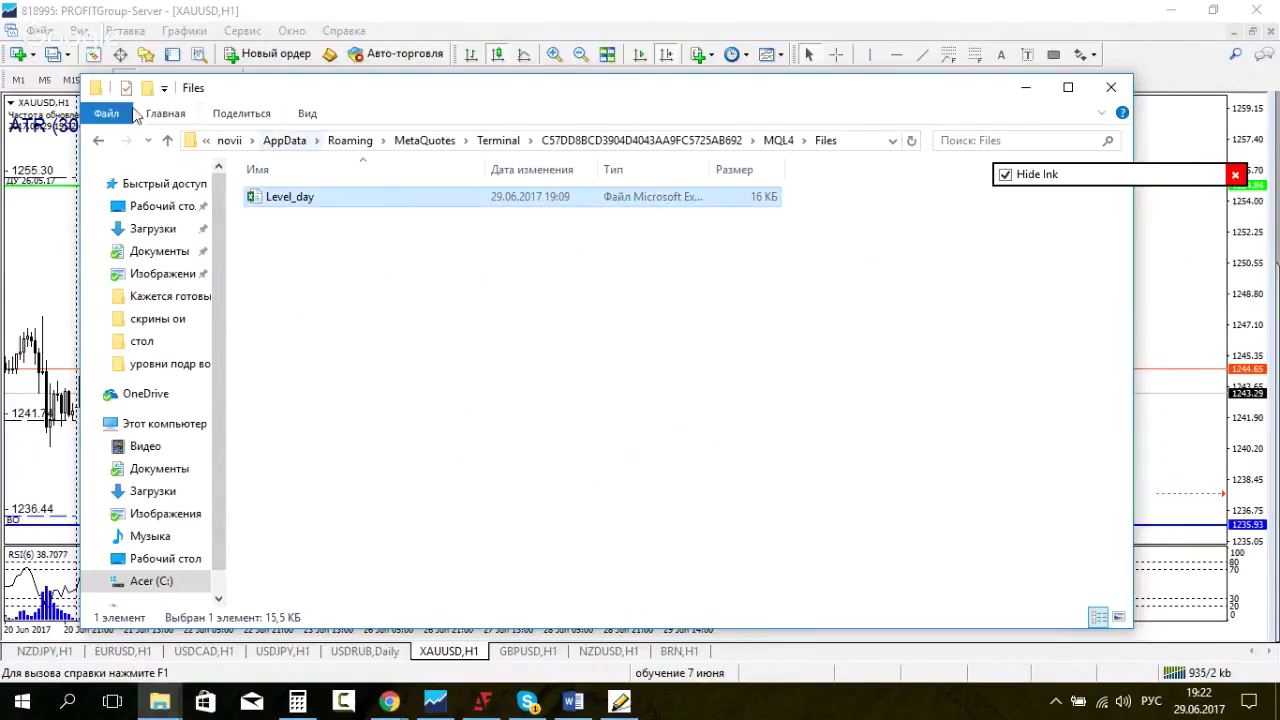
click(530, 702)
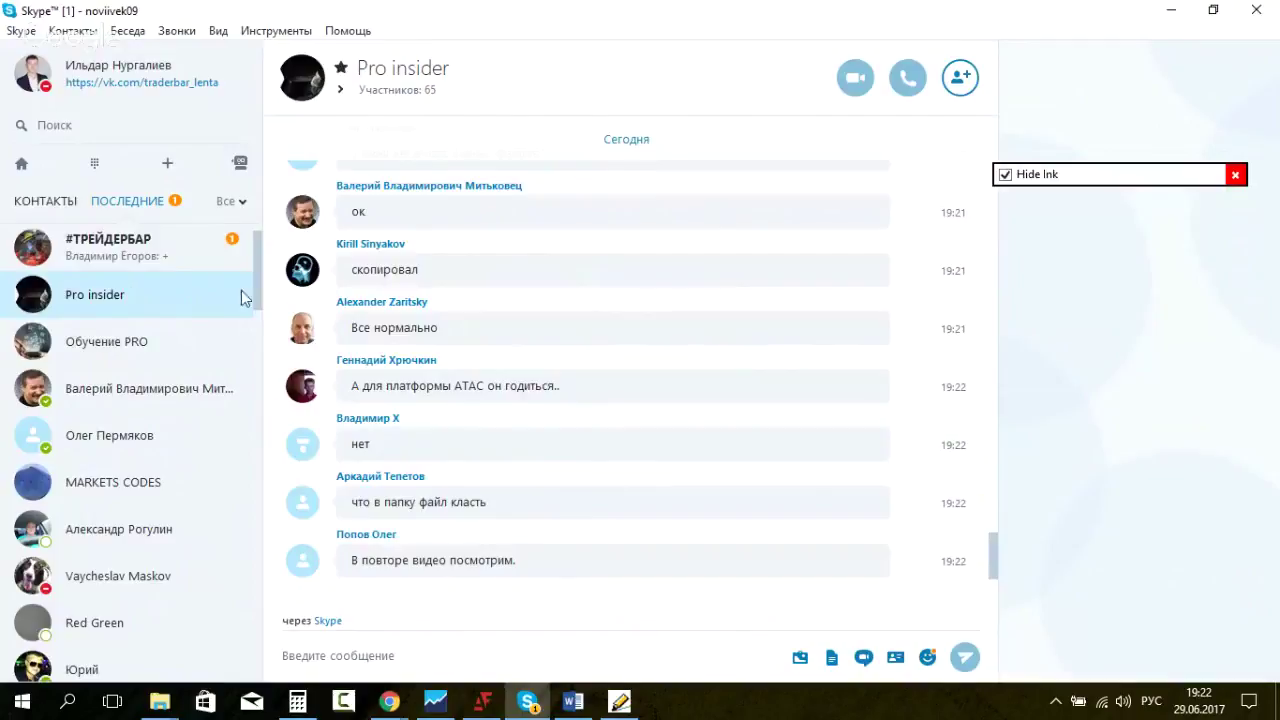
Step: Check the #ТРЕЙДЕРБАР and Обучение PRO group chats in Skype and highlight the question about MT5 compatibility
click(195, 251)
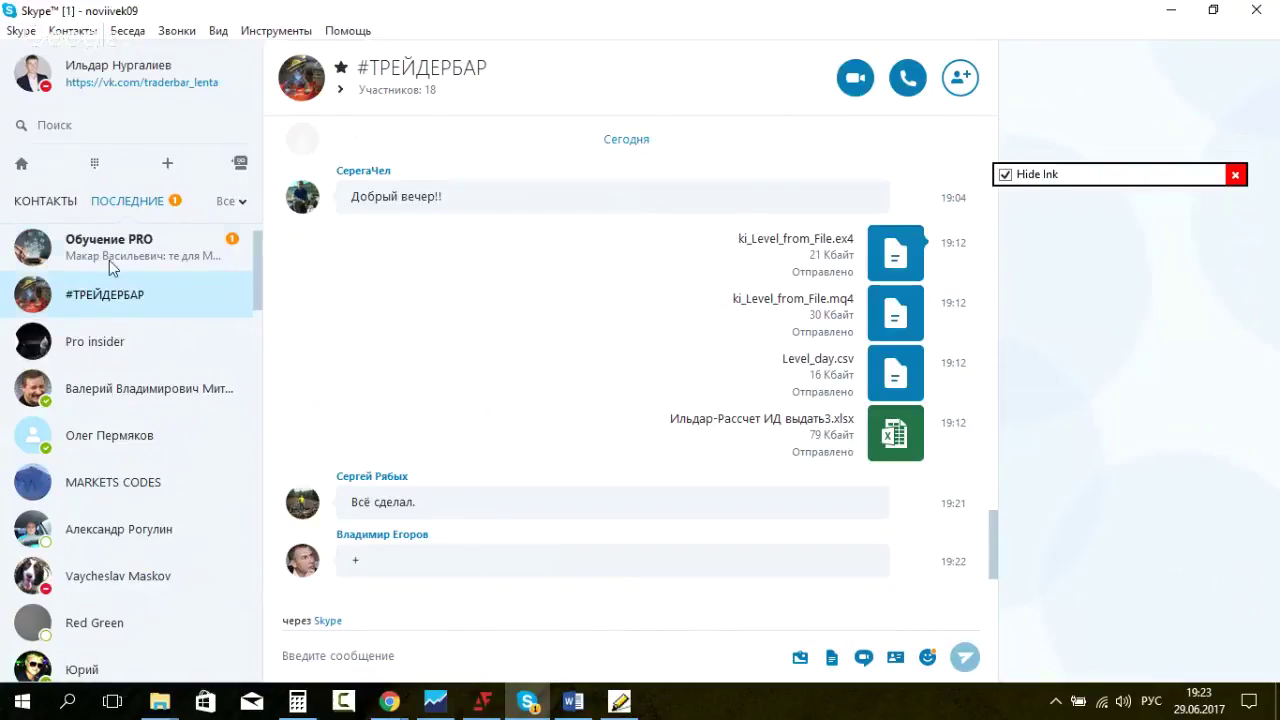
click(109, 260)
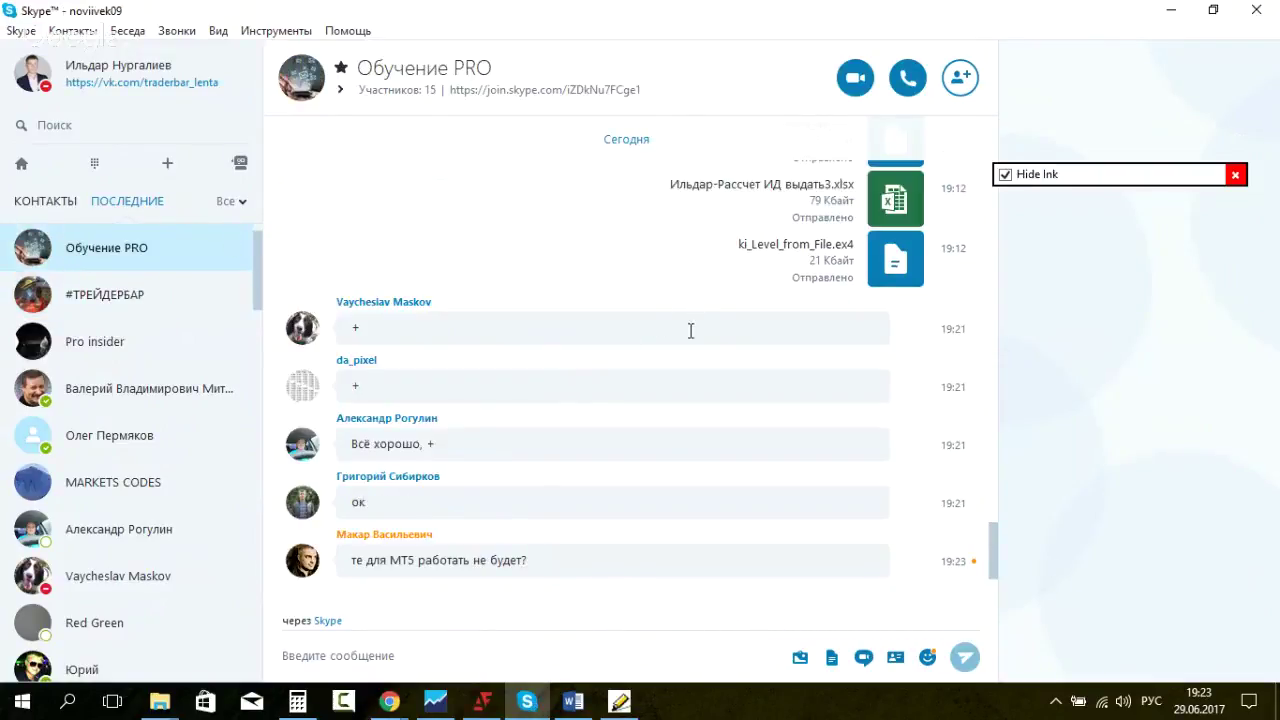
drag(528, 561, 352, 561)
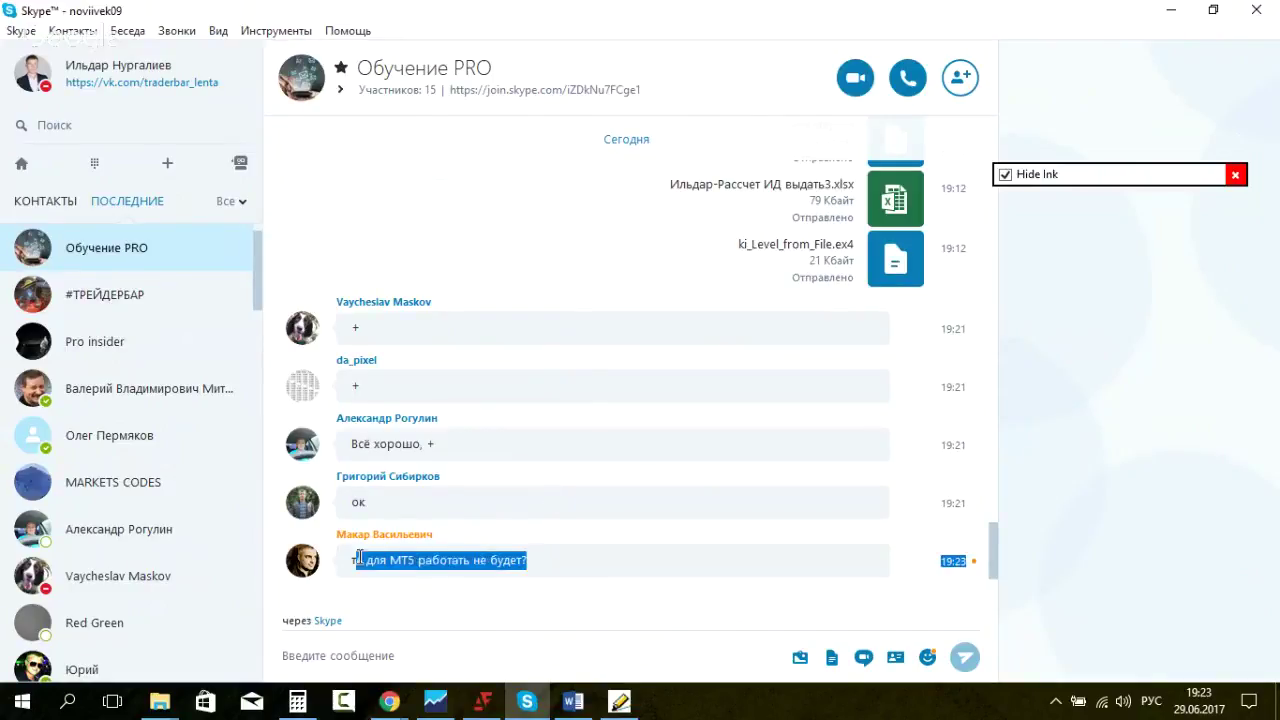
click(574, 562)
drag(347, 560, 498, 562)
click(669, 481)
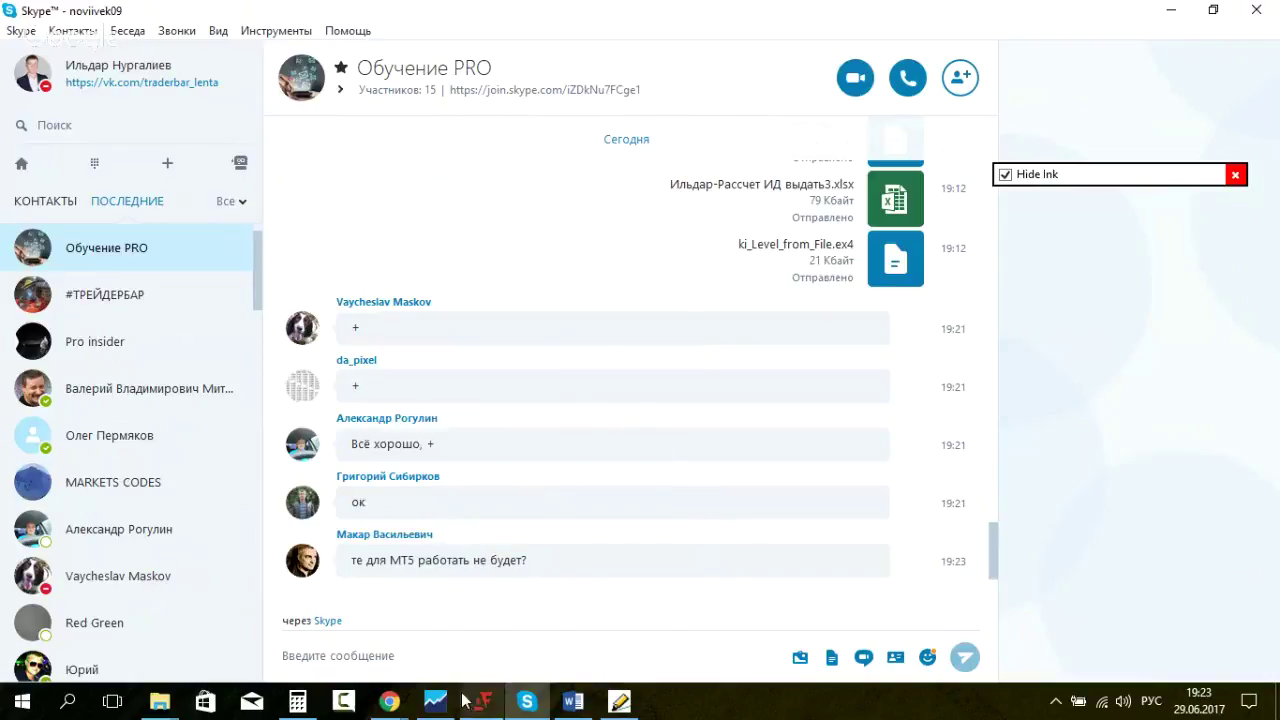
Step: Minimize Skype, move the Hide Ink bar lower over the MQL4\Files folder window, and close that folder
click(1172, 10)
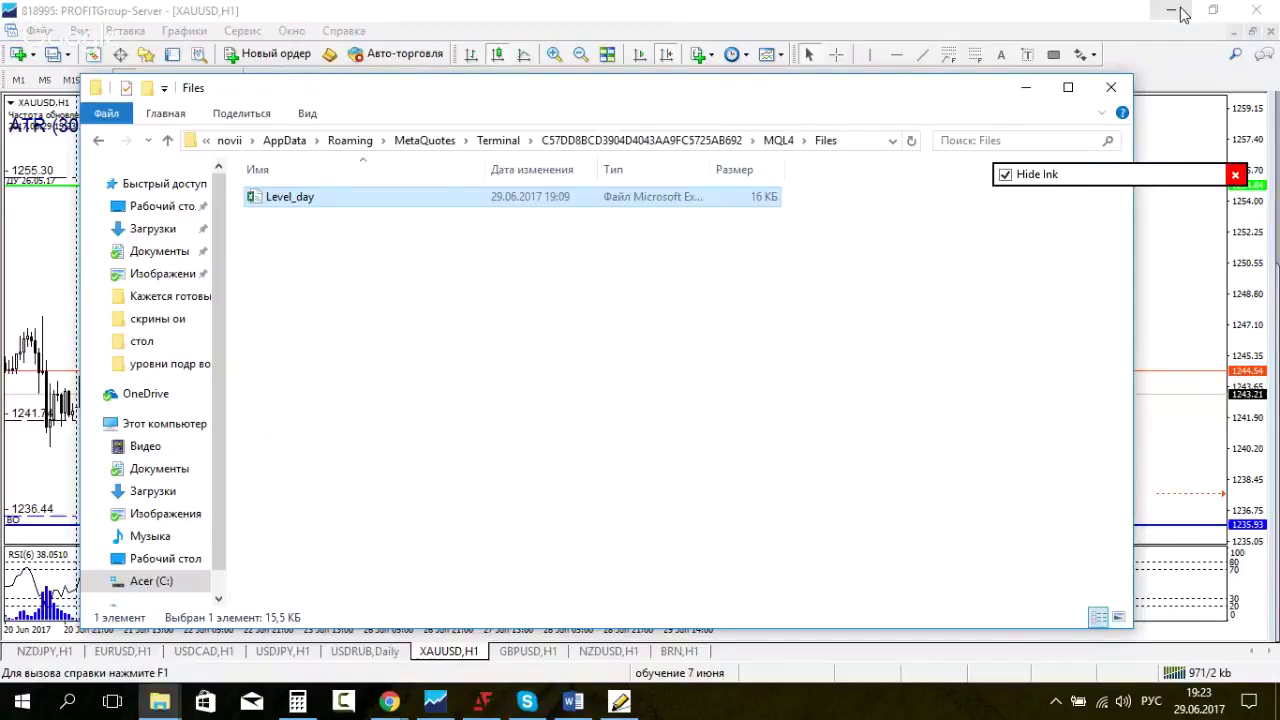
click(1127, 174)
drag(1127, 174, 402, 377)
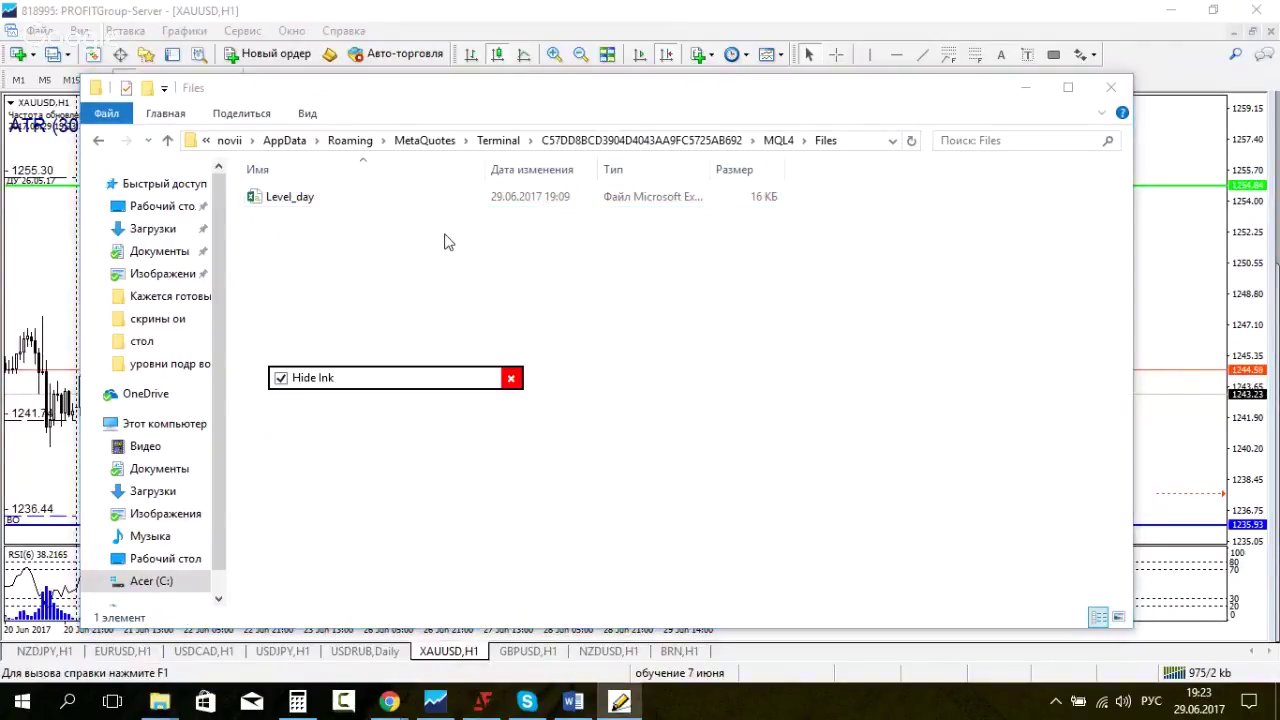
click(447, 242)
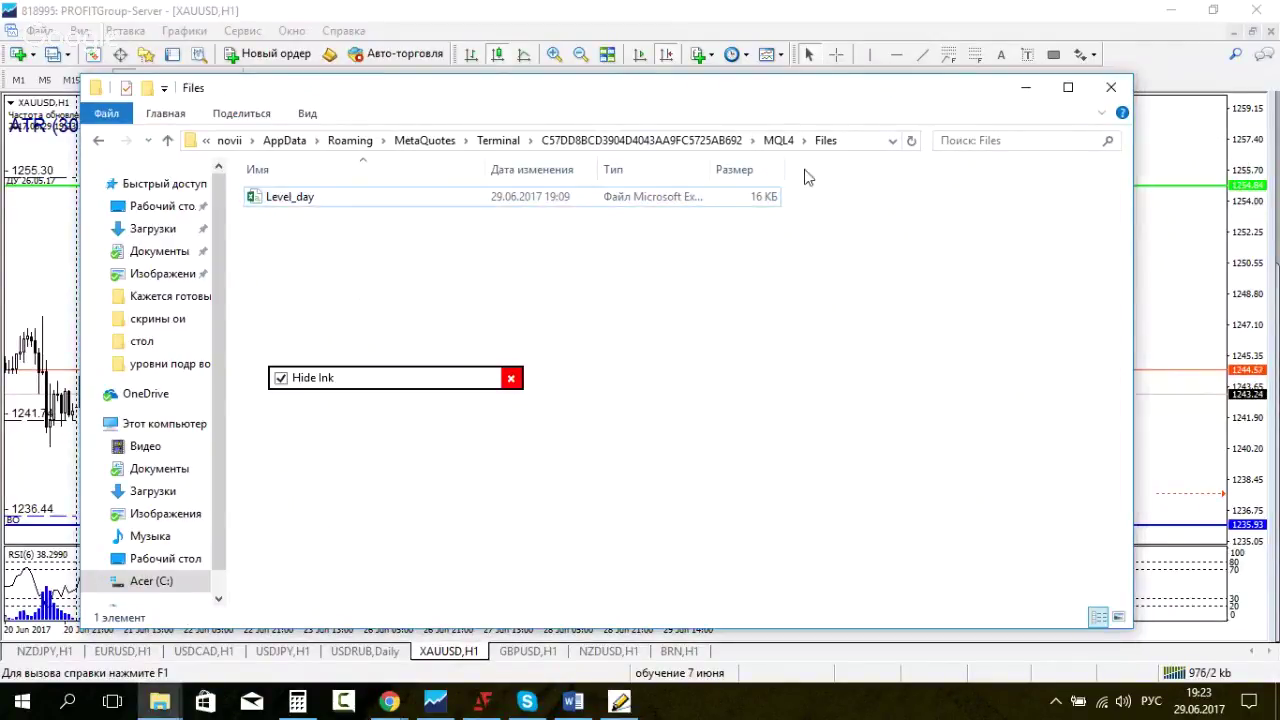
drag(787, 169, 840, 169)
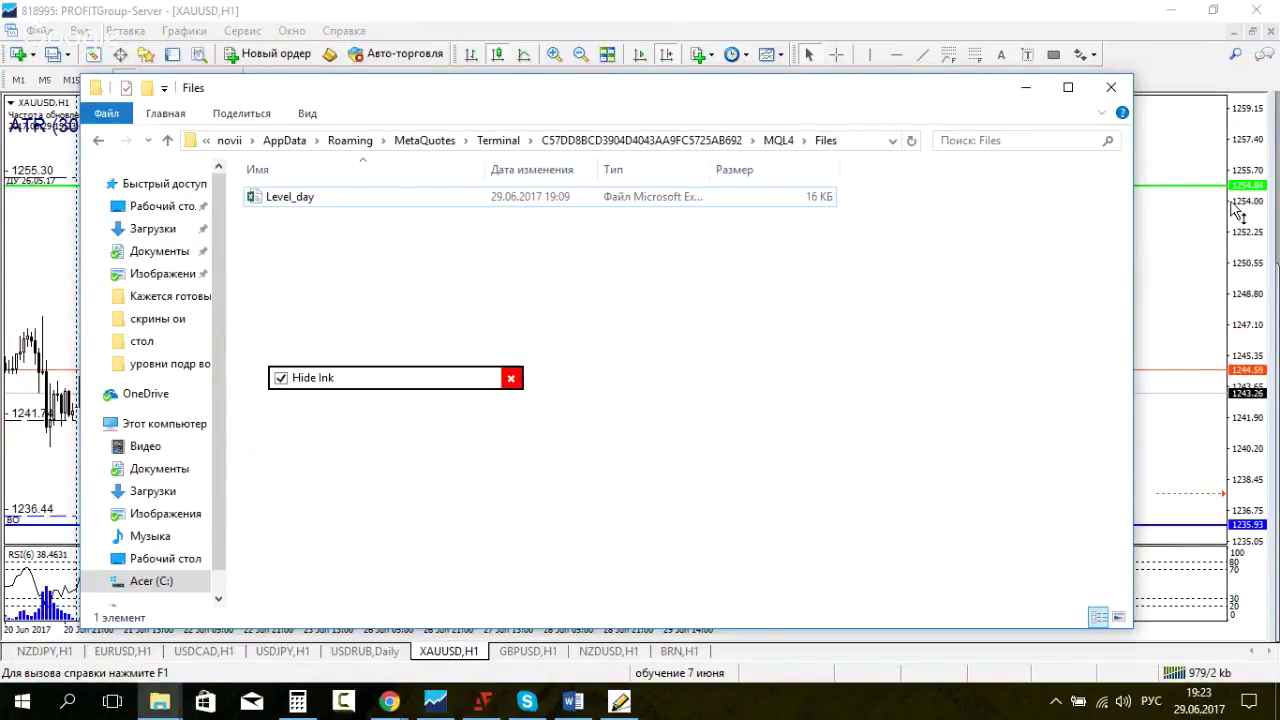
click(1112, 88)
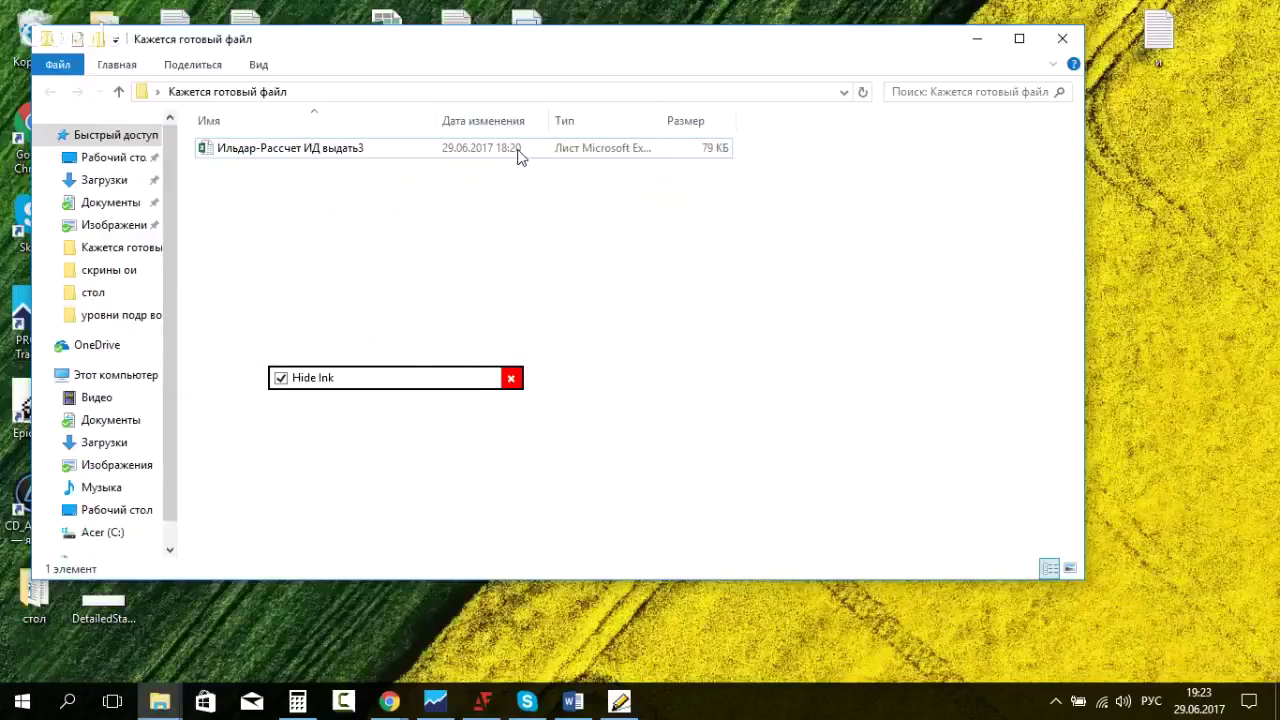
Step: Close the leftover Новая папка (2) and Кажется готовый файл folder windows
click(518, 150)
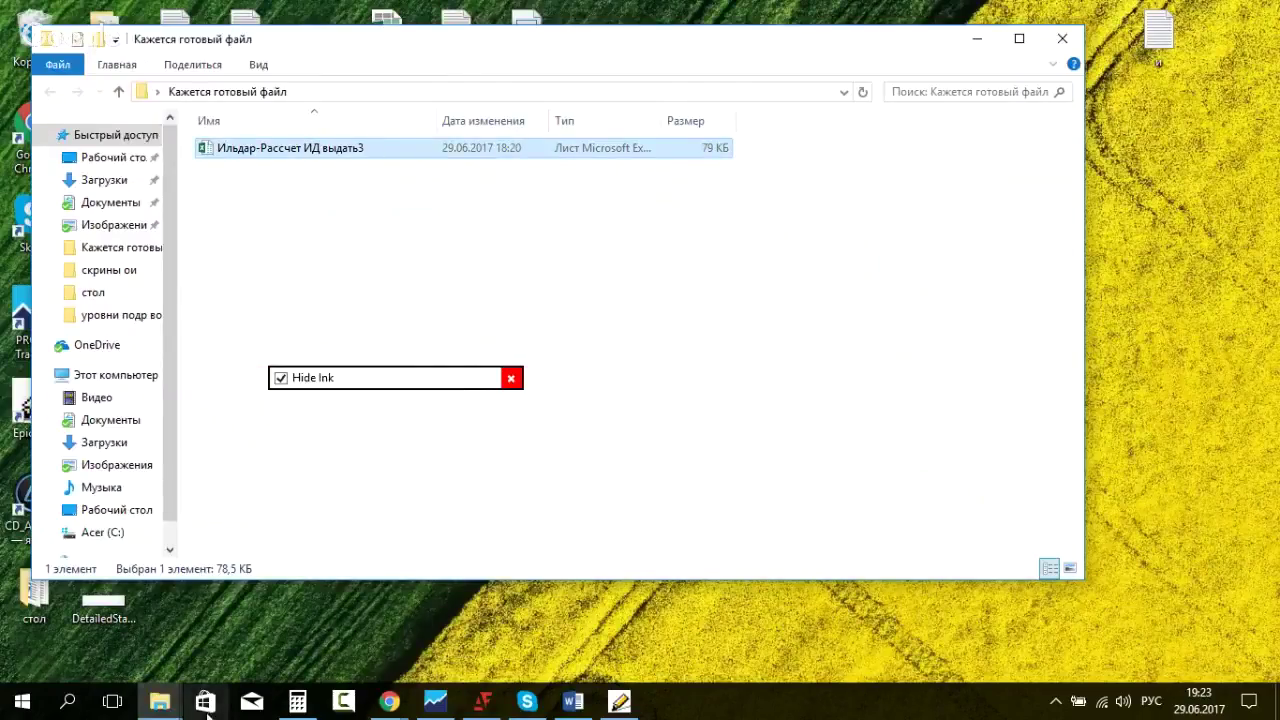
click(152, 710)
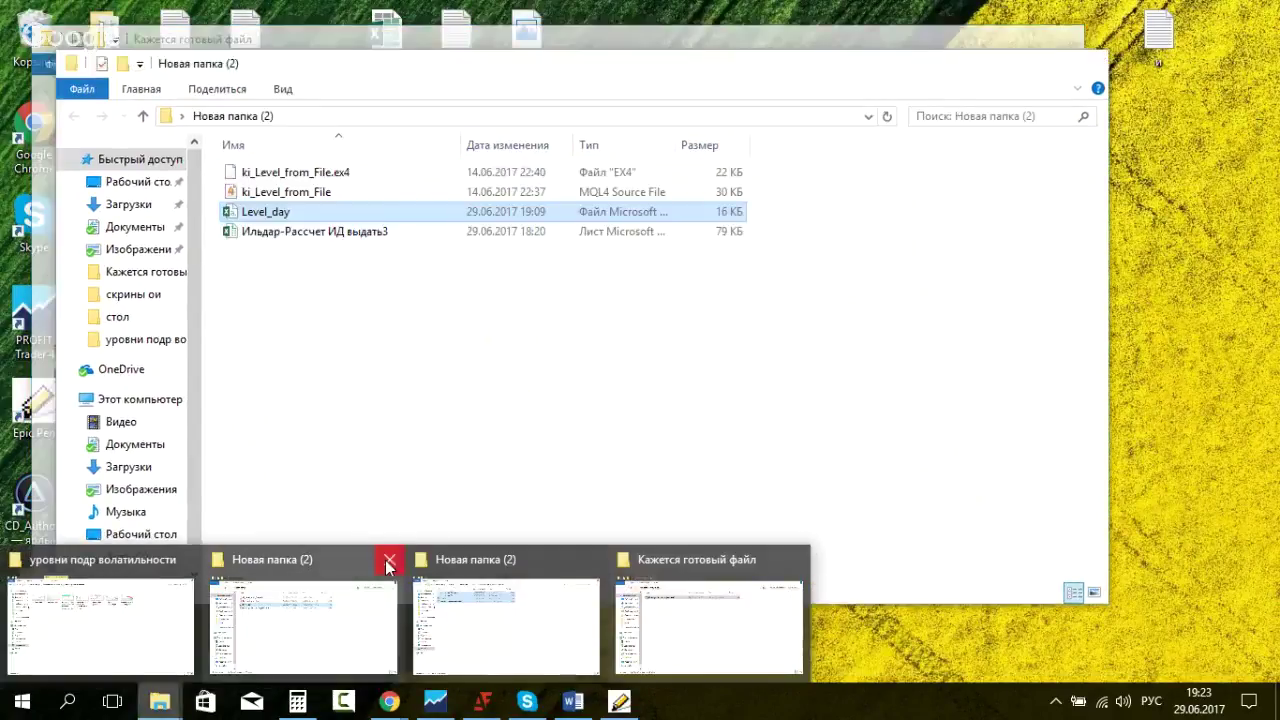
click(386, 561)
click(386, 561)
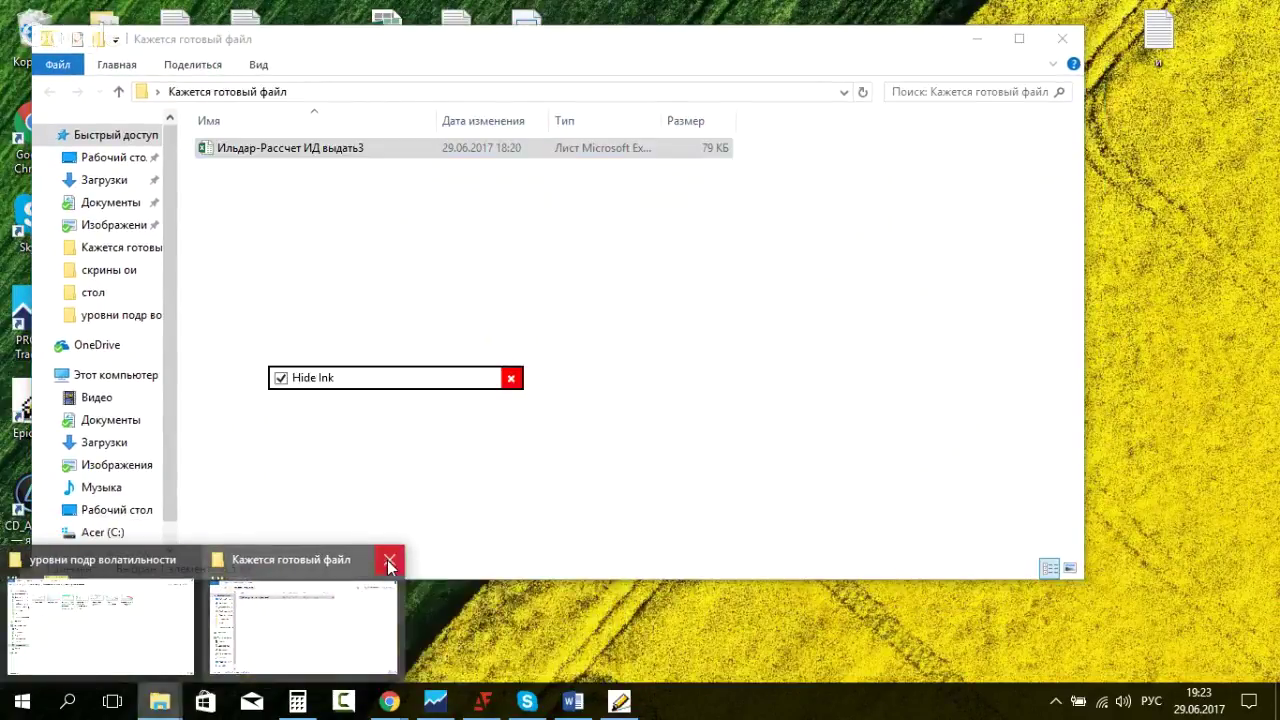
click(389, 562)
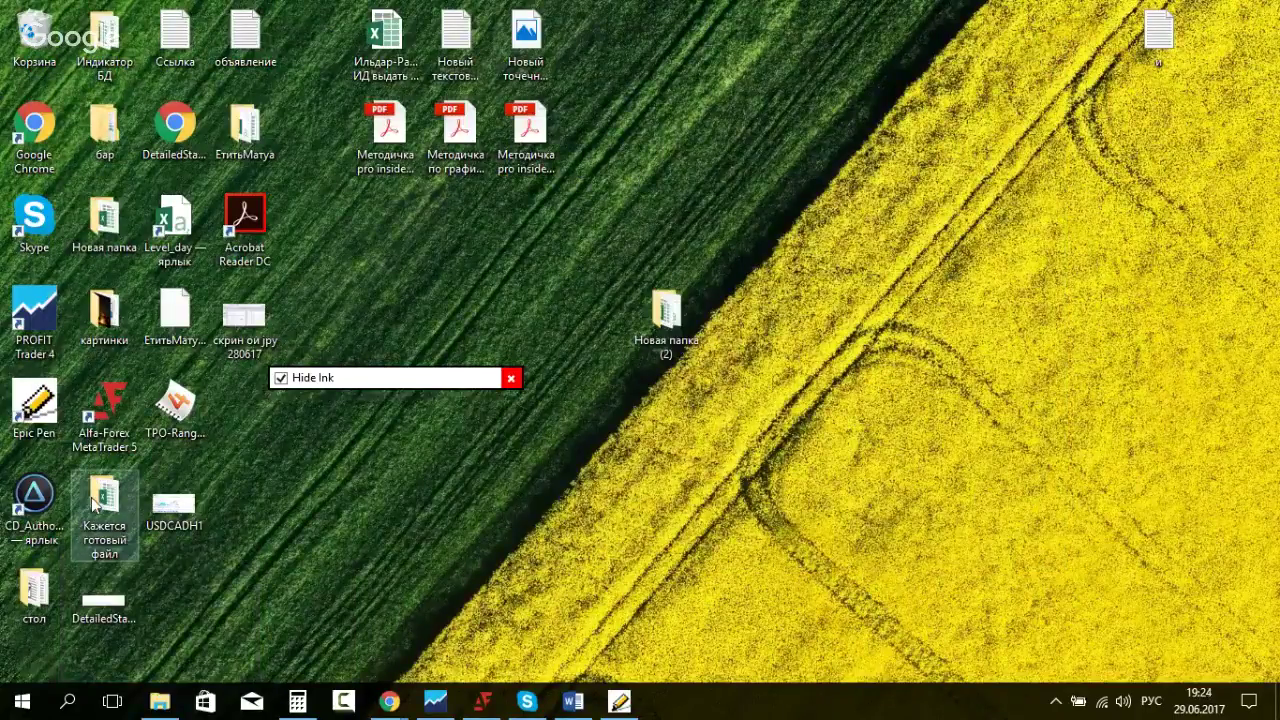
Step: Open the Рассчет ИД выдать3 workbook from the desktop's Кажется готовый файл folder and move the Hide Ink bar above the cells
double_click(97, 508)
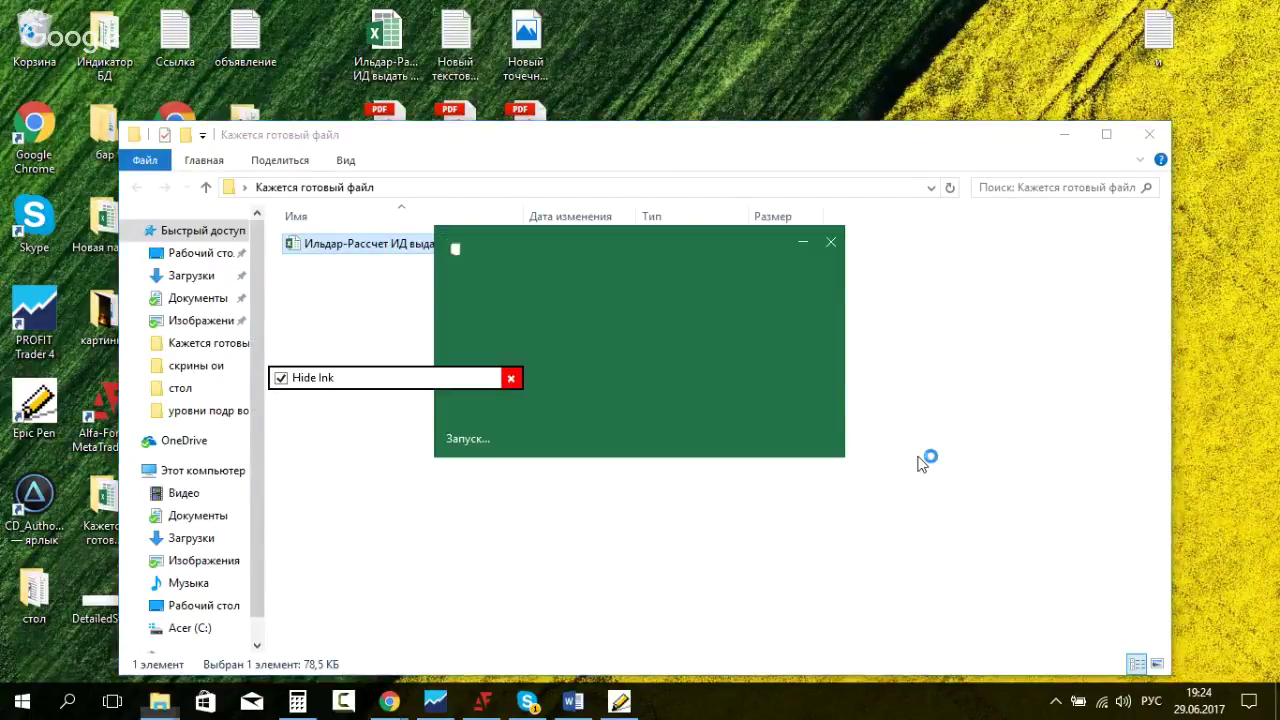
mouse_move(365, 379)
mouse_down()
mouse_move(340, 172)
mouse_move(956, 122)
mouse_up()
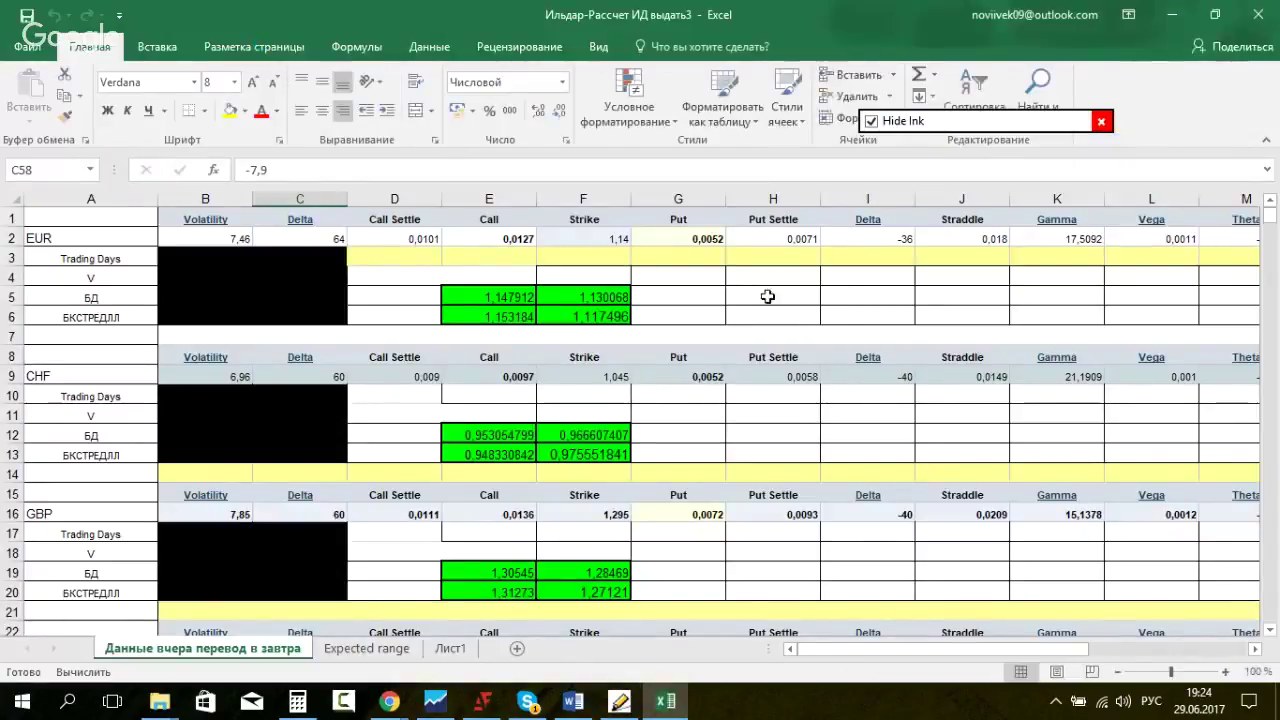
click(728, 284)
click(385, 270)
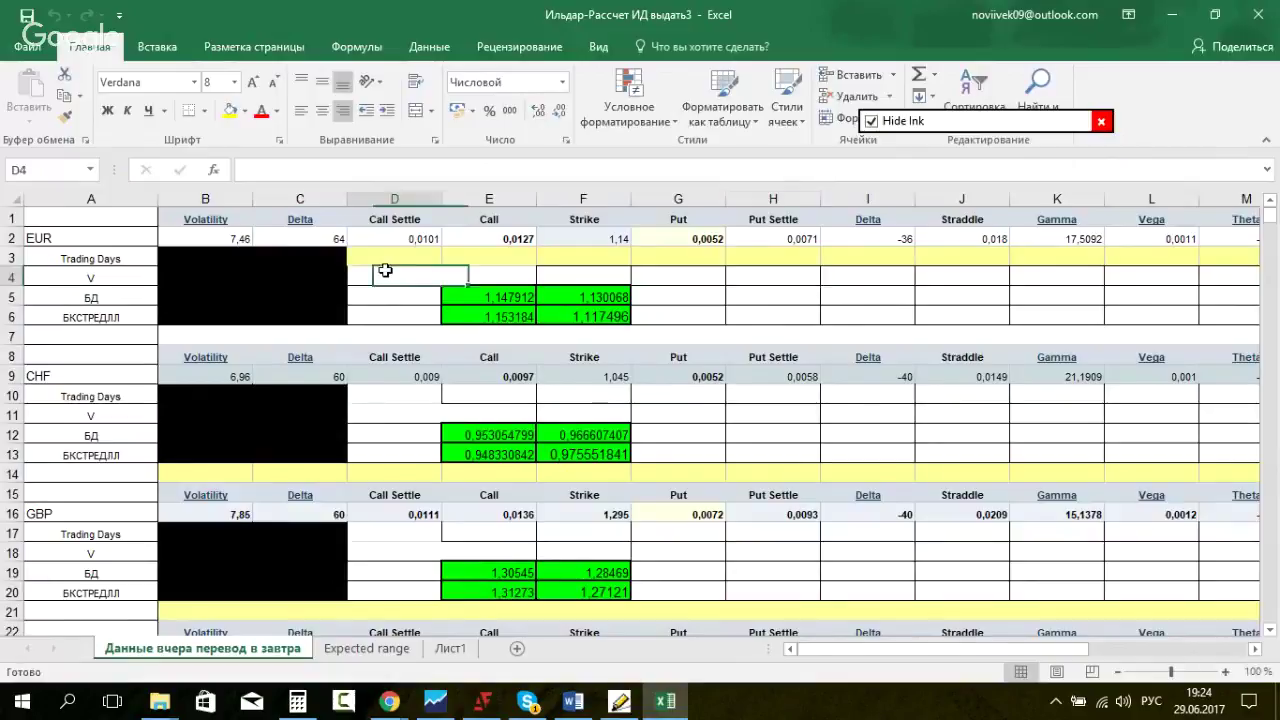
Step: Look through the currency tables with БД and БКСТРЕДЛЛ levels on the Данные вчера перевод в завтра sheet
scroll(229, 554, down, 15)
scroll(366, 523, up, 14)
scroll(354, 486, up, 1)
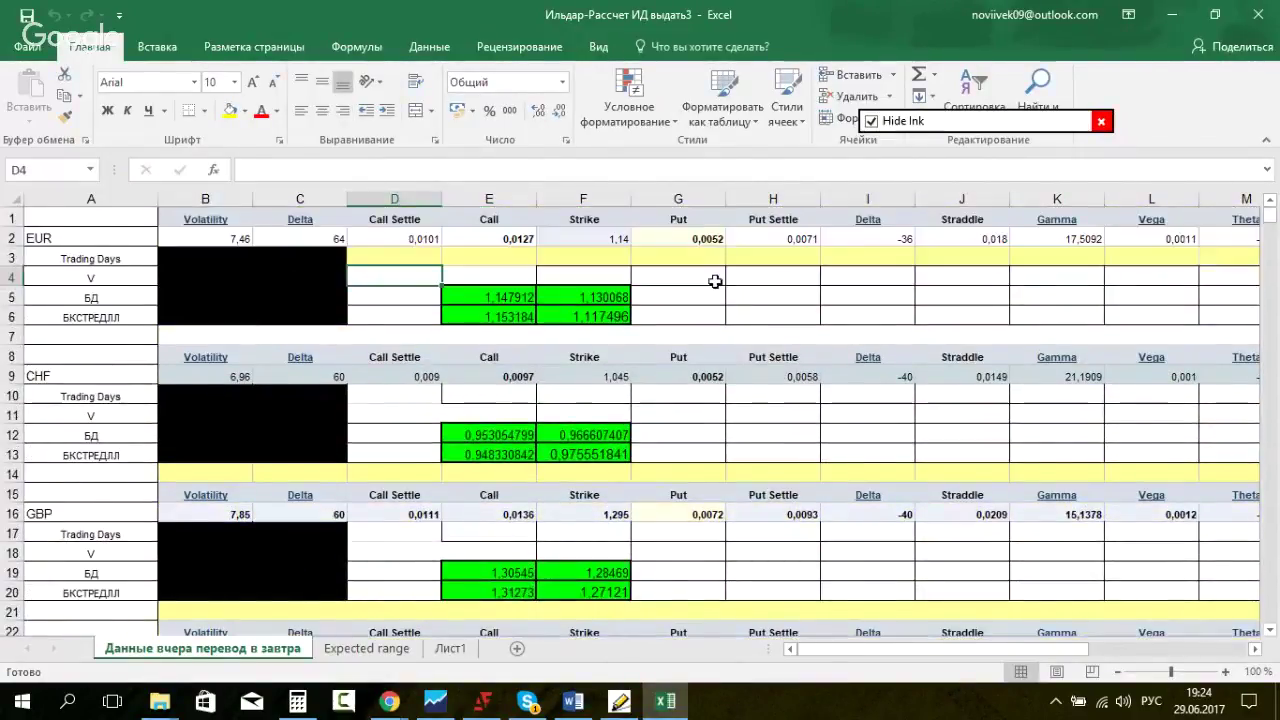
click(790, 296)
click(849, 283)
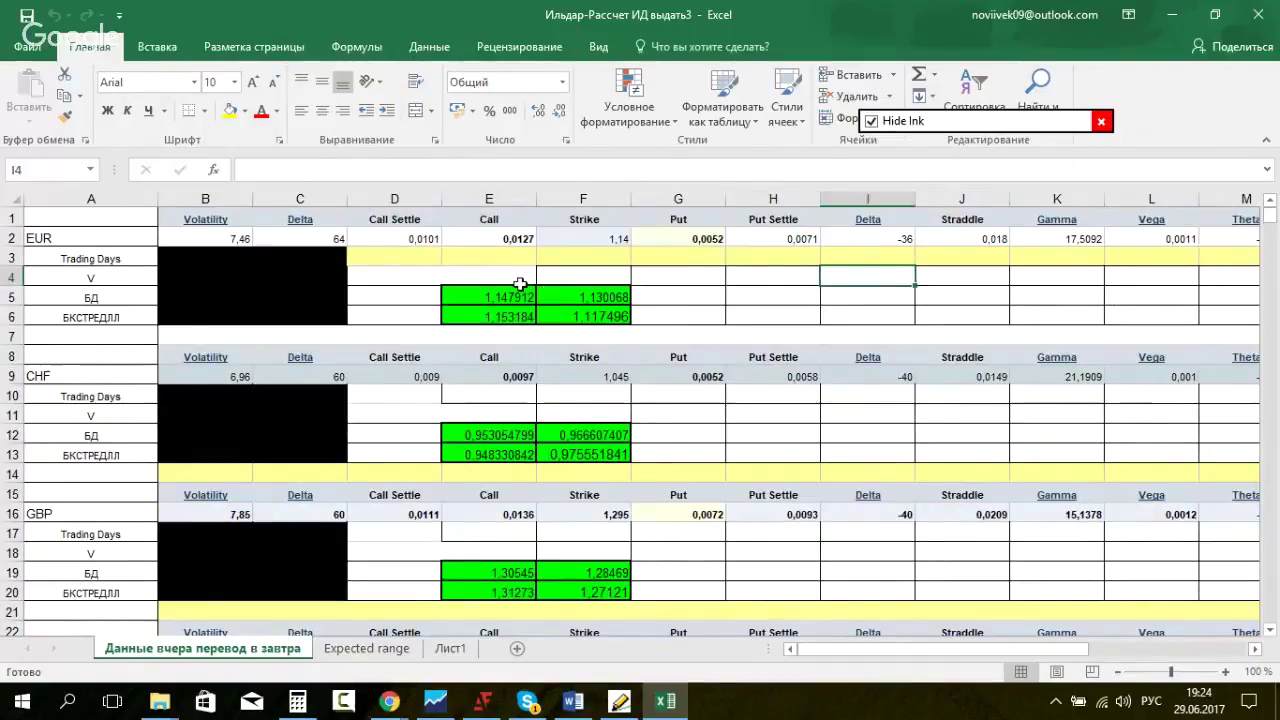
click(414, 272)
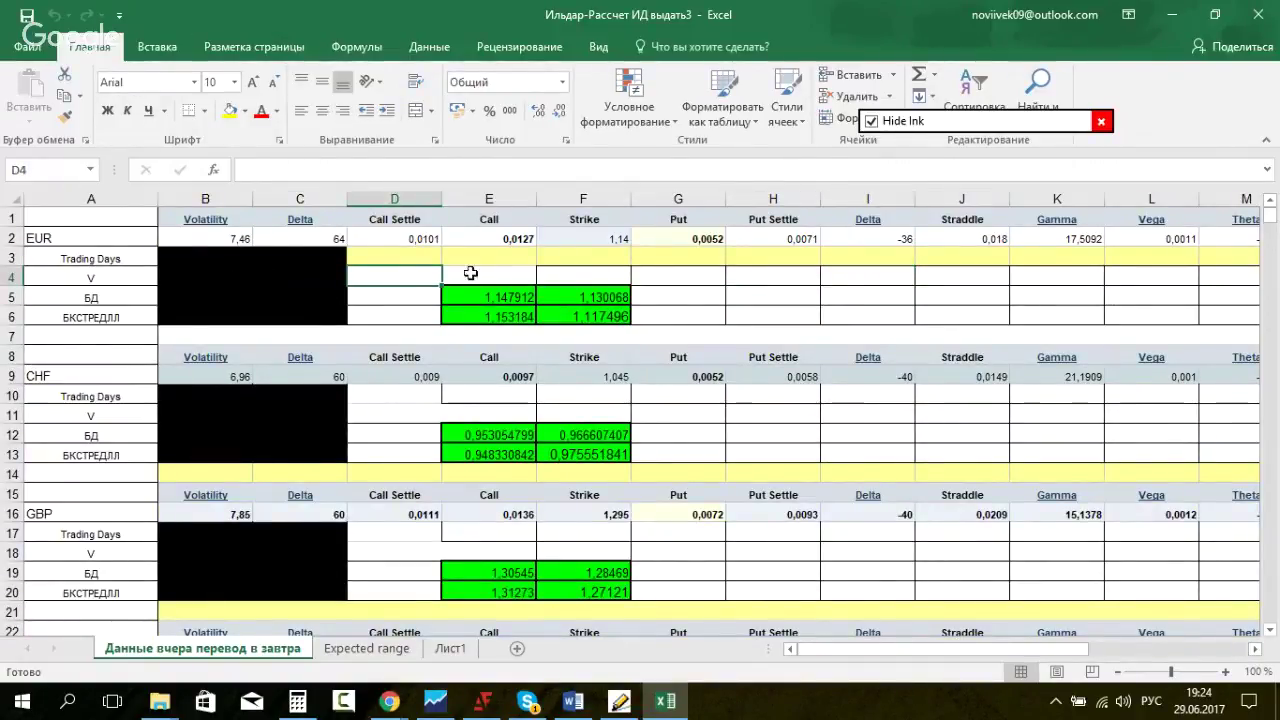
click(852, 277)
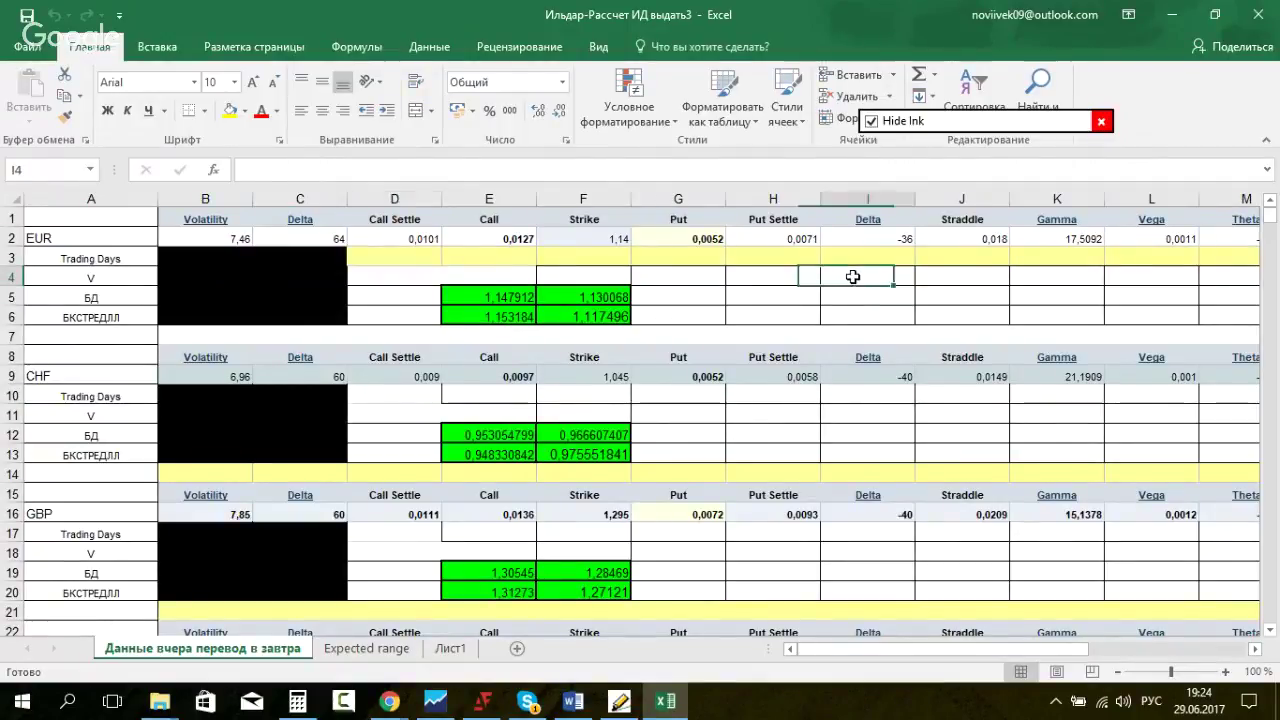
scroll(591, 362, down, 1)
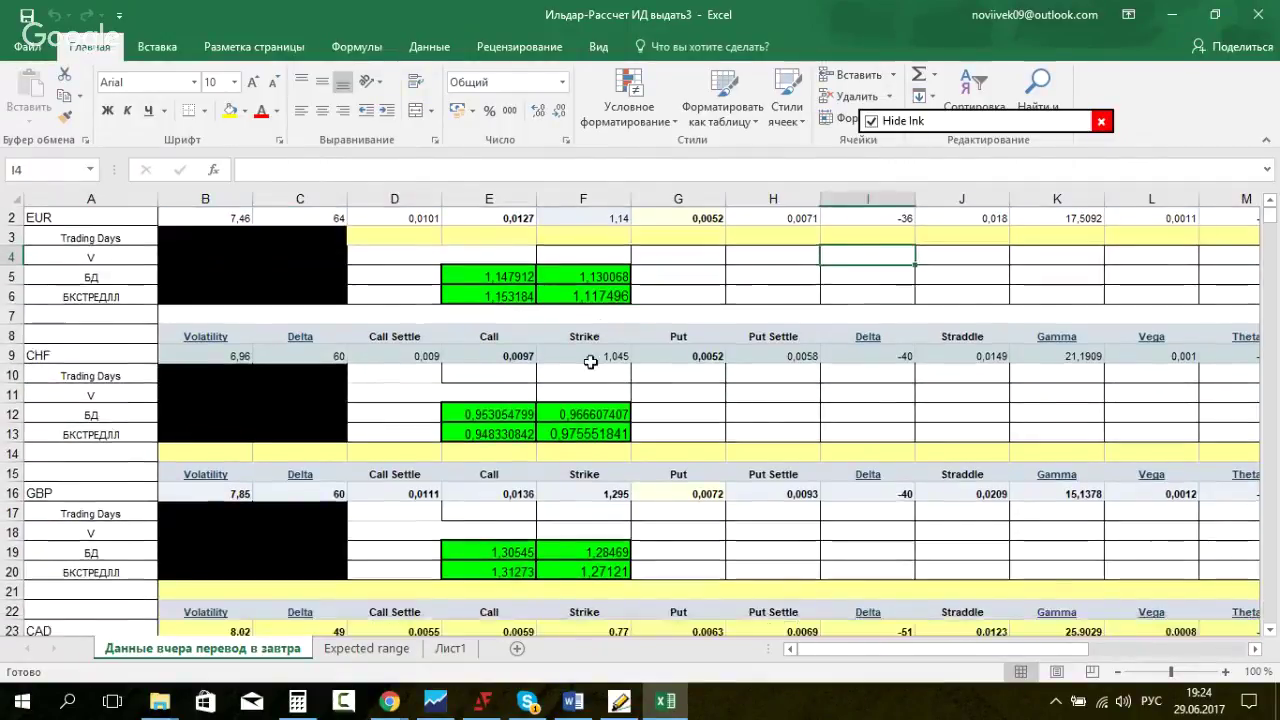
scroll(591, 362, down, 9)
scroll(587, 363, up, 5)
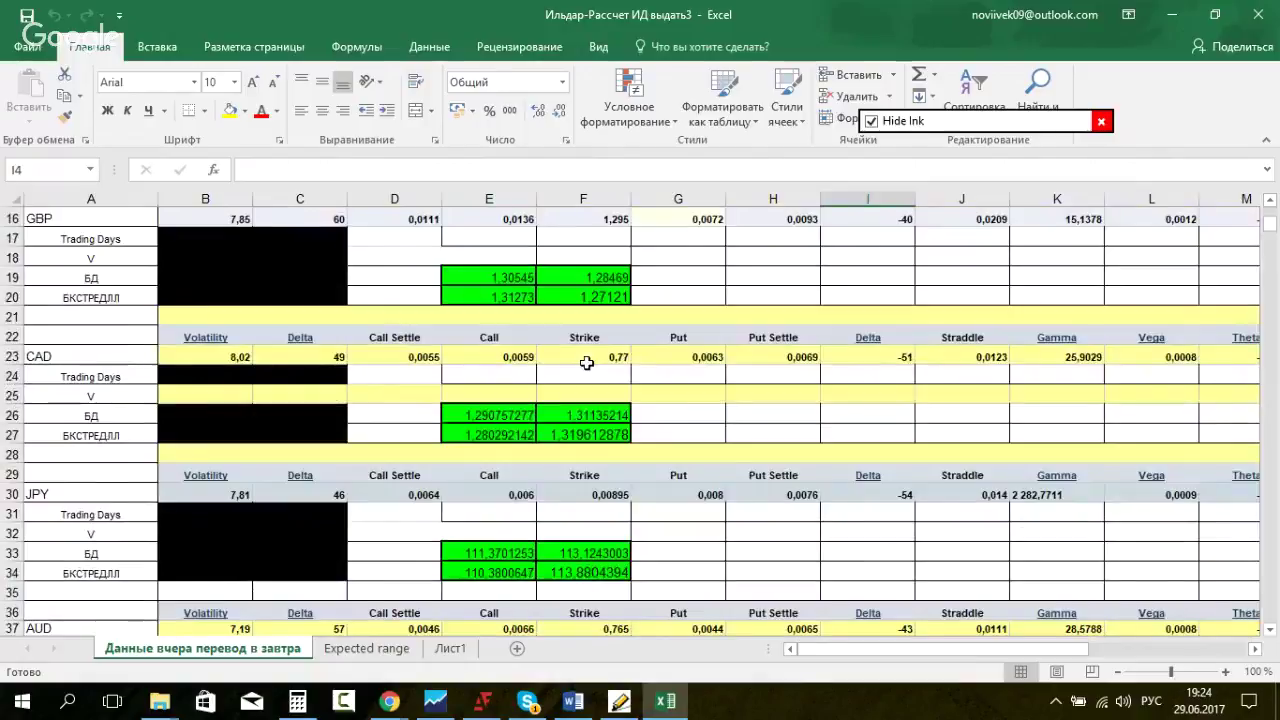
scroll(587, 363, up, 5)
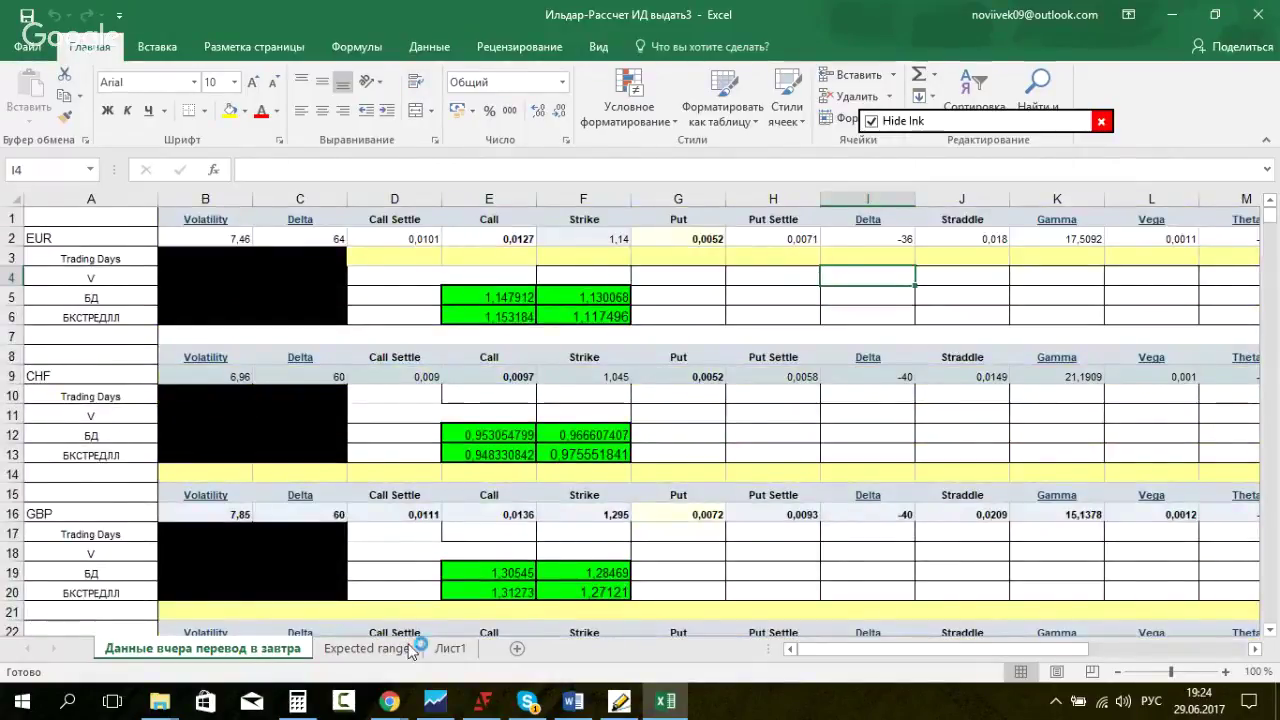
Step: Compare with the Expected range sheet and look through its ER1, ER2 and ER3 tables for each instrument
click(335, 649)
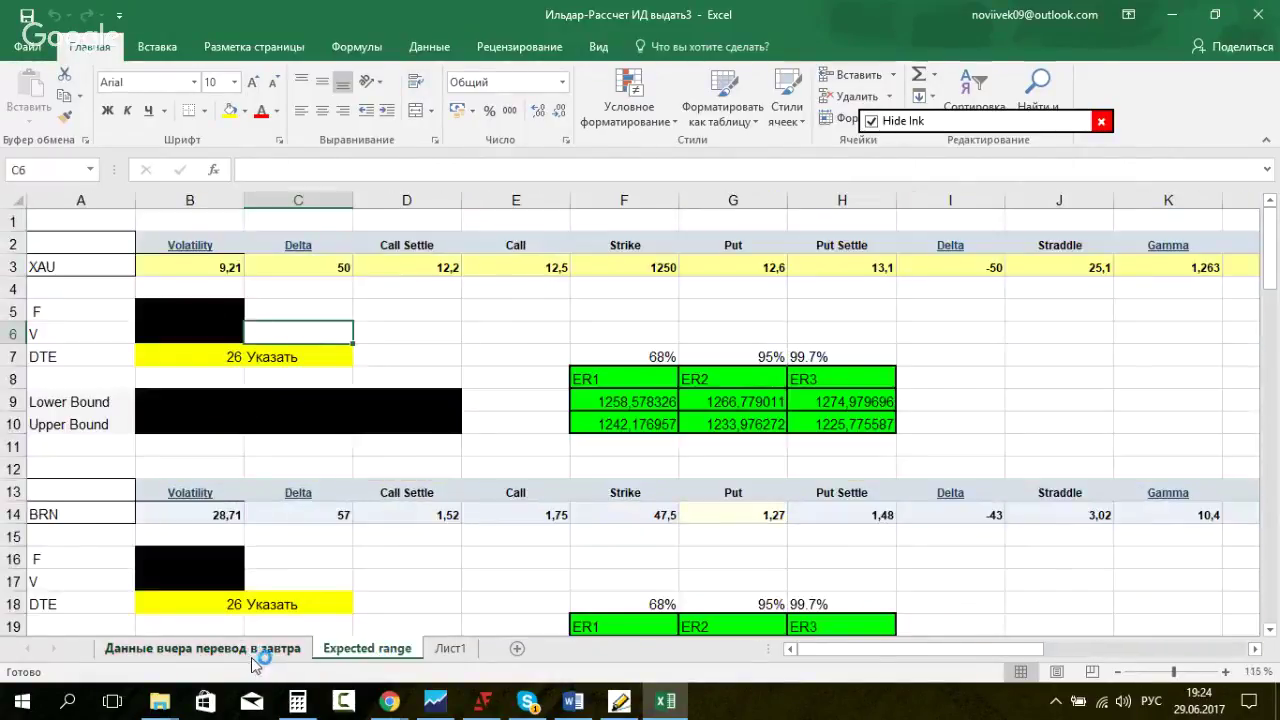
click(251, 652)
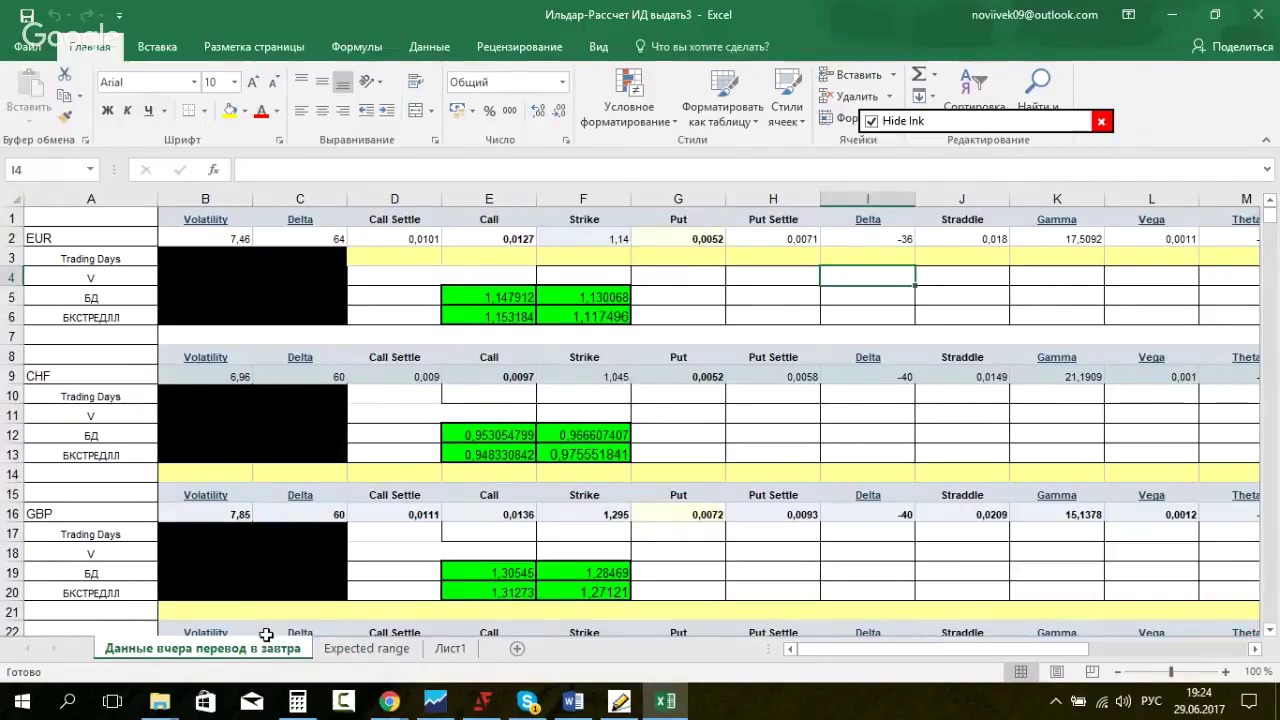
click(408, 656)
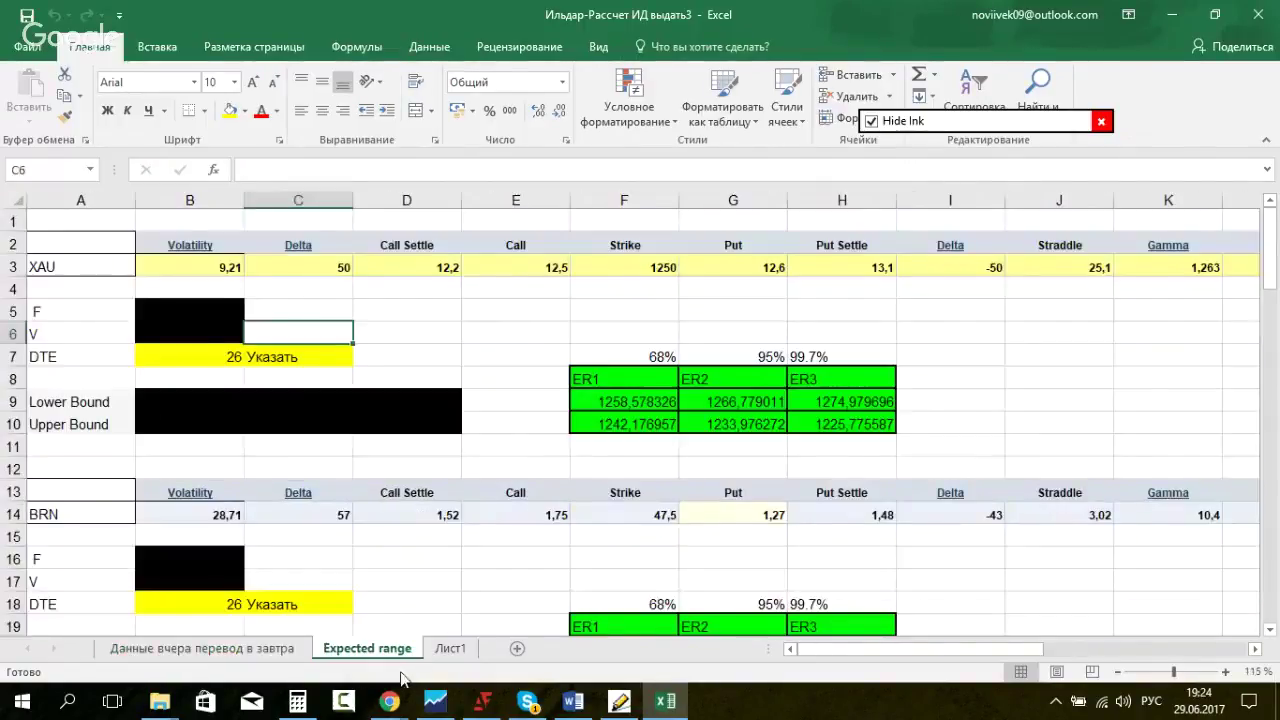
scroll(494, 437, down, 16)
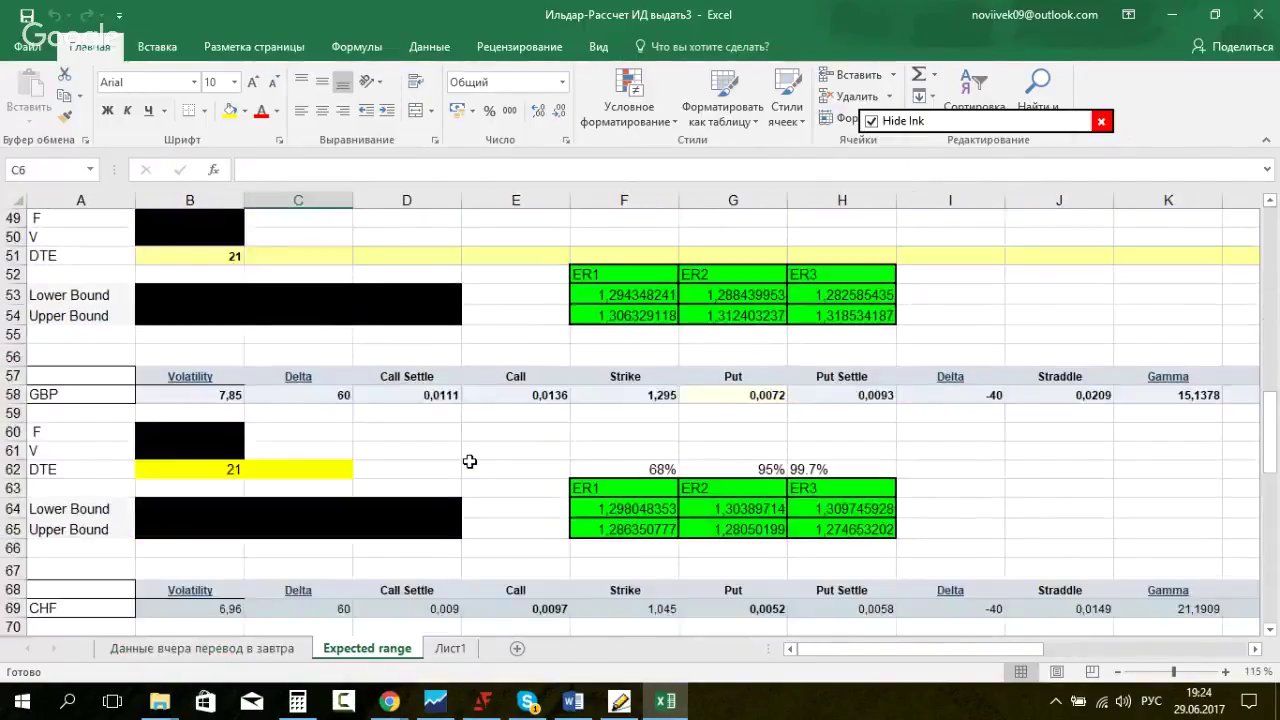
scroll(470, 461, down, 15)
scroll(470, 458, up, 8)
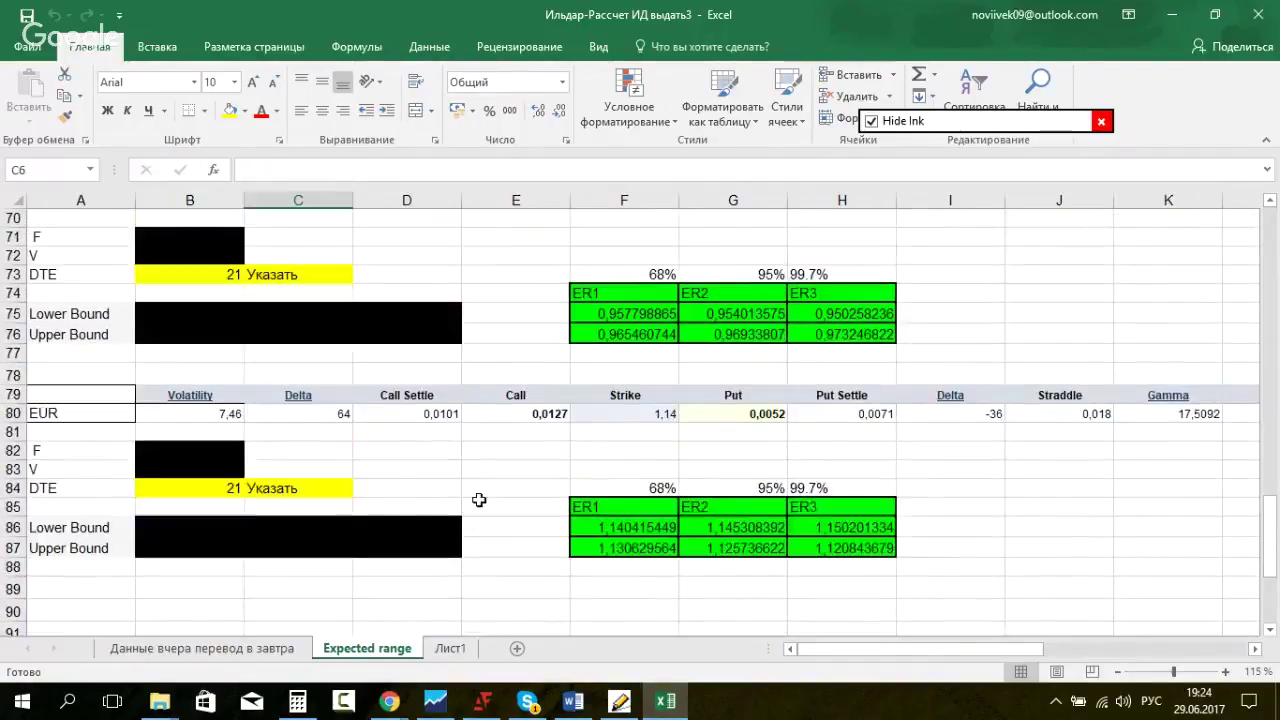
Step: Switch to Skype, open the Pro insider chat and highlight the newest message asking whether there will be a recording
click(528, 700)
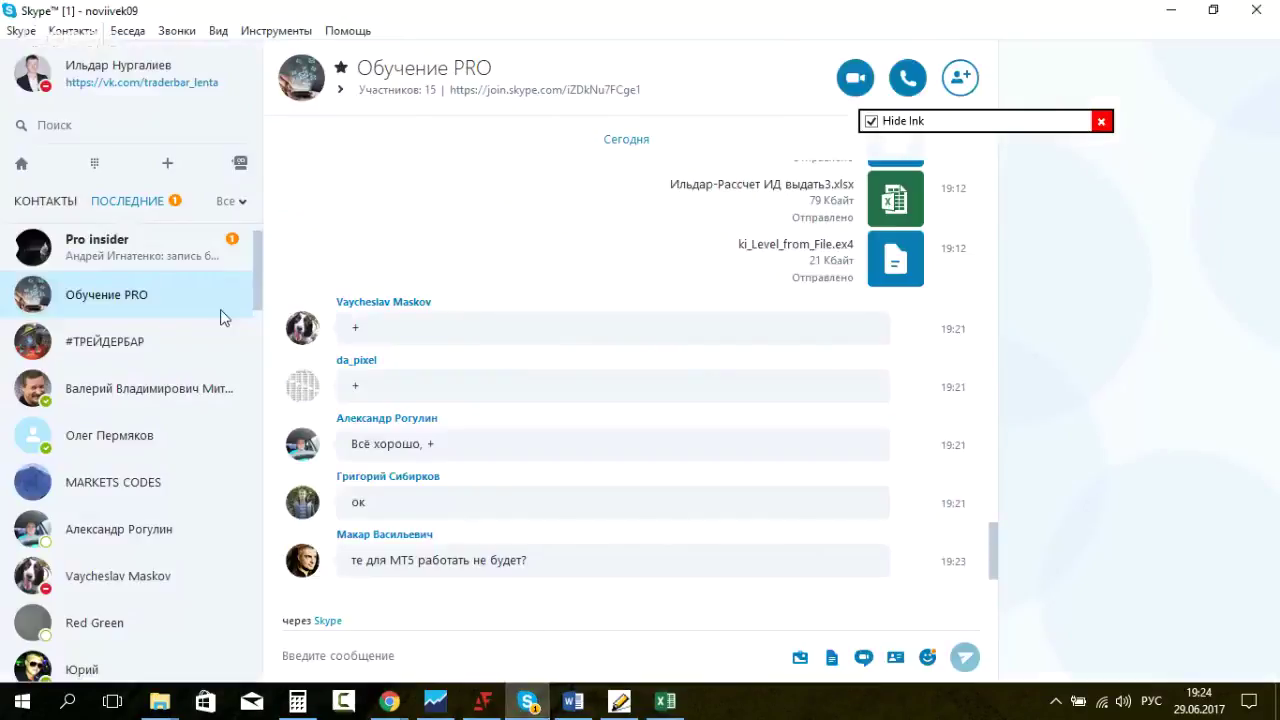
click(194, 252)
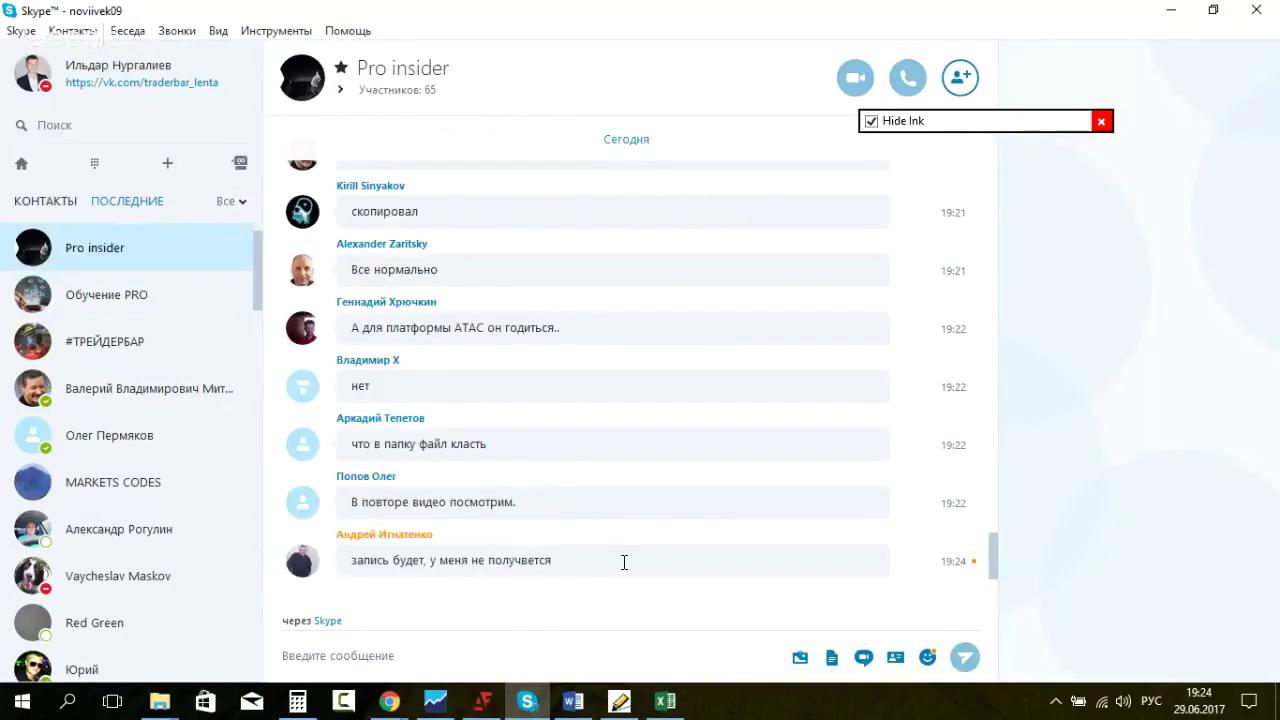
drag(352, 563, 570, 566)
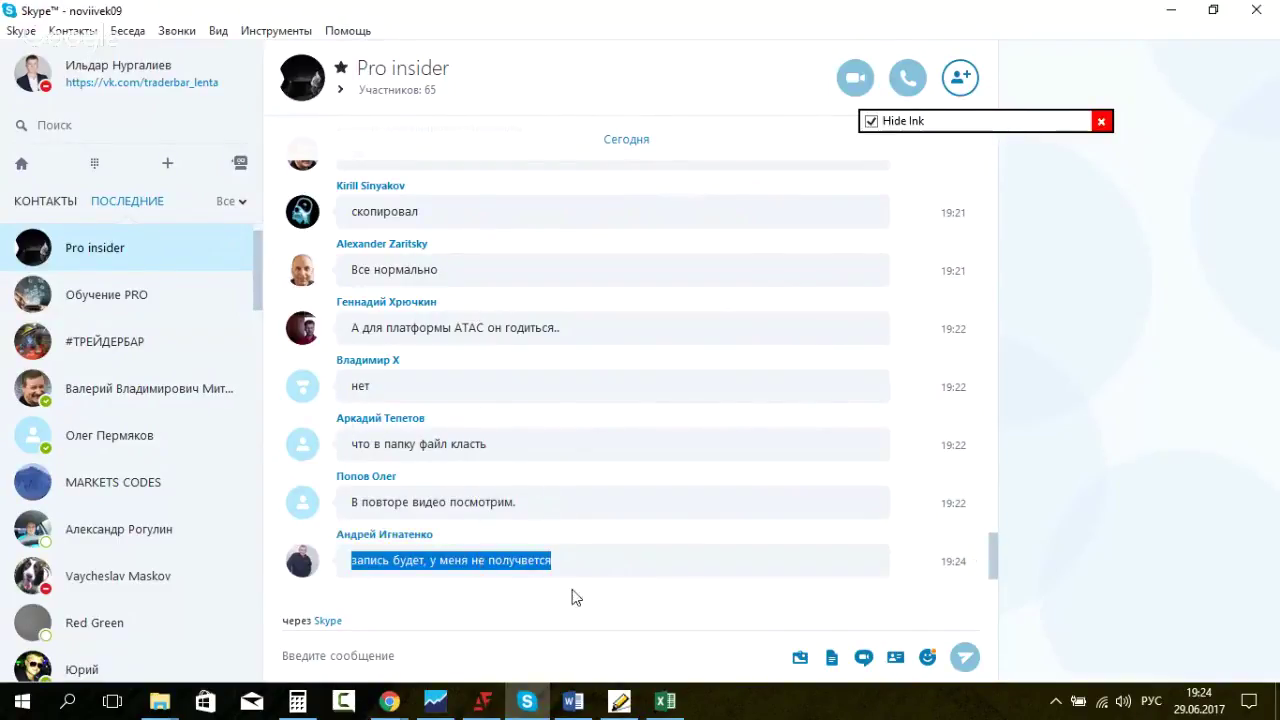
click(619, 524)
Step: Switch to Chrome, show the #TRADERBAR обучение урок 10 live broadcast on YouTube and rewind it to the beginning
click(390, 701)
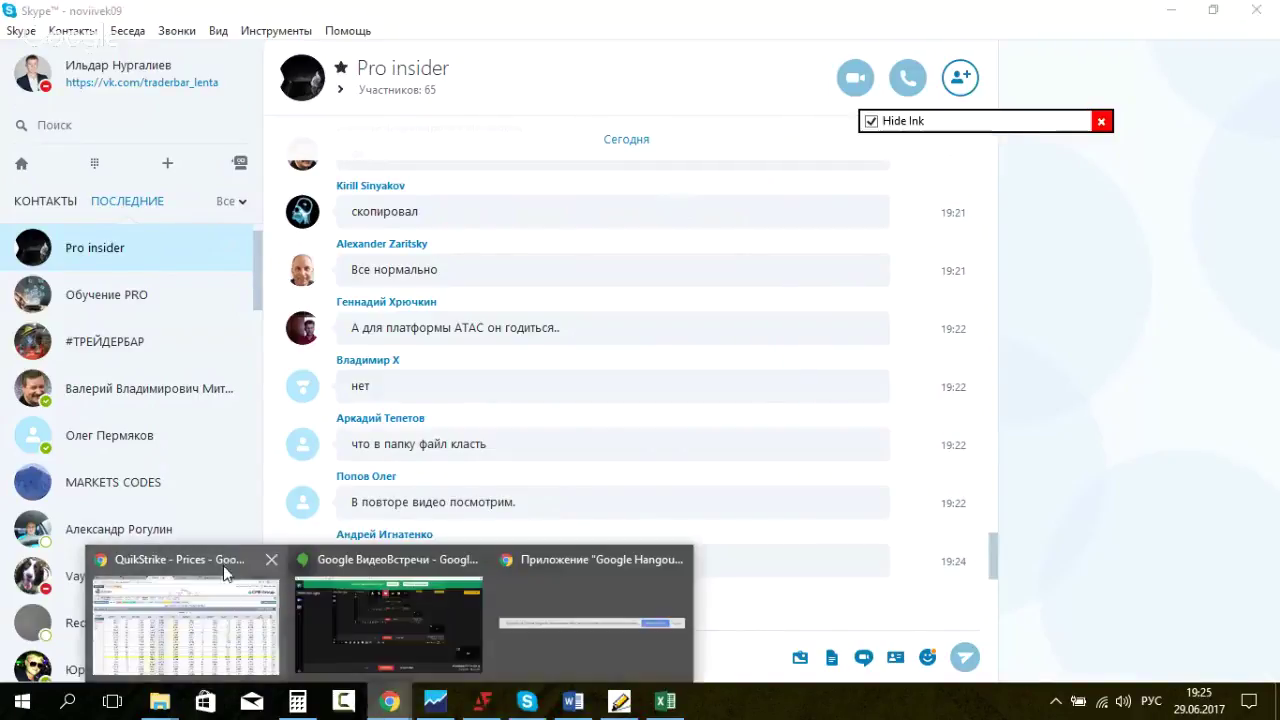
click(223, 566)
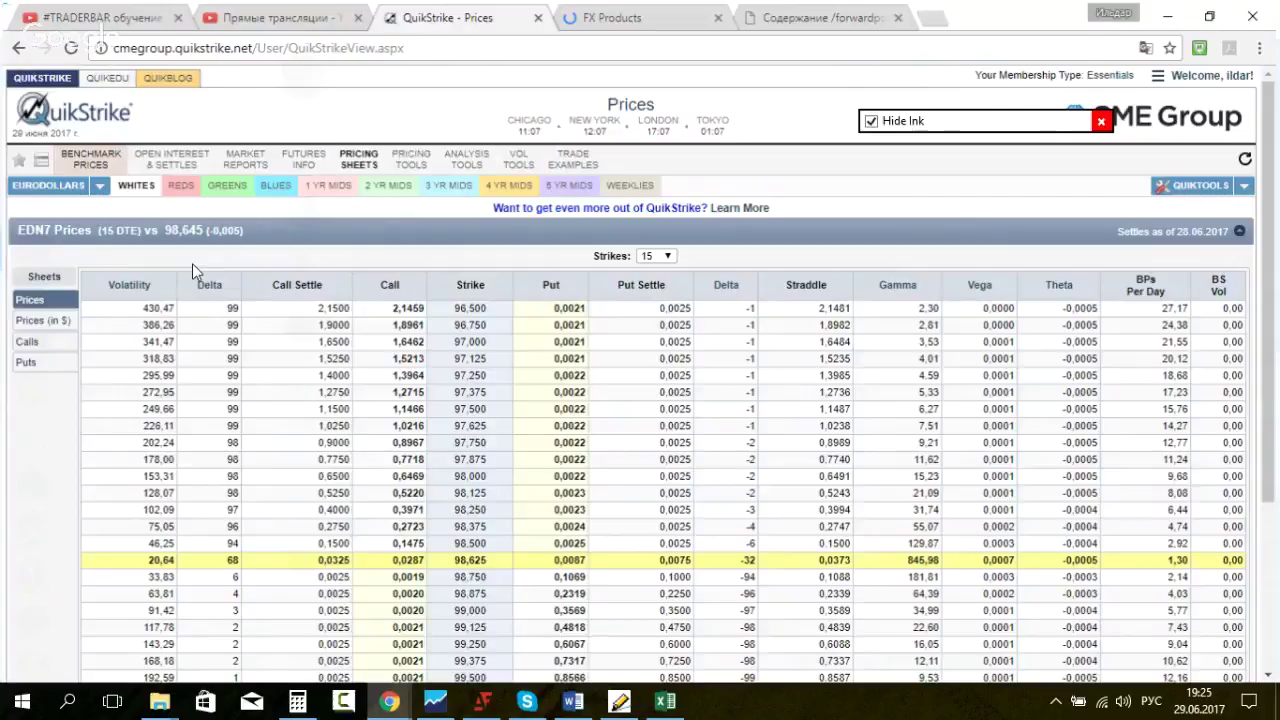
key(ctrl+1)
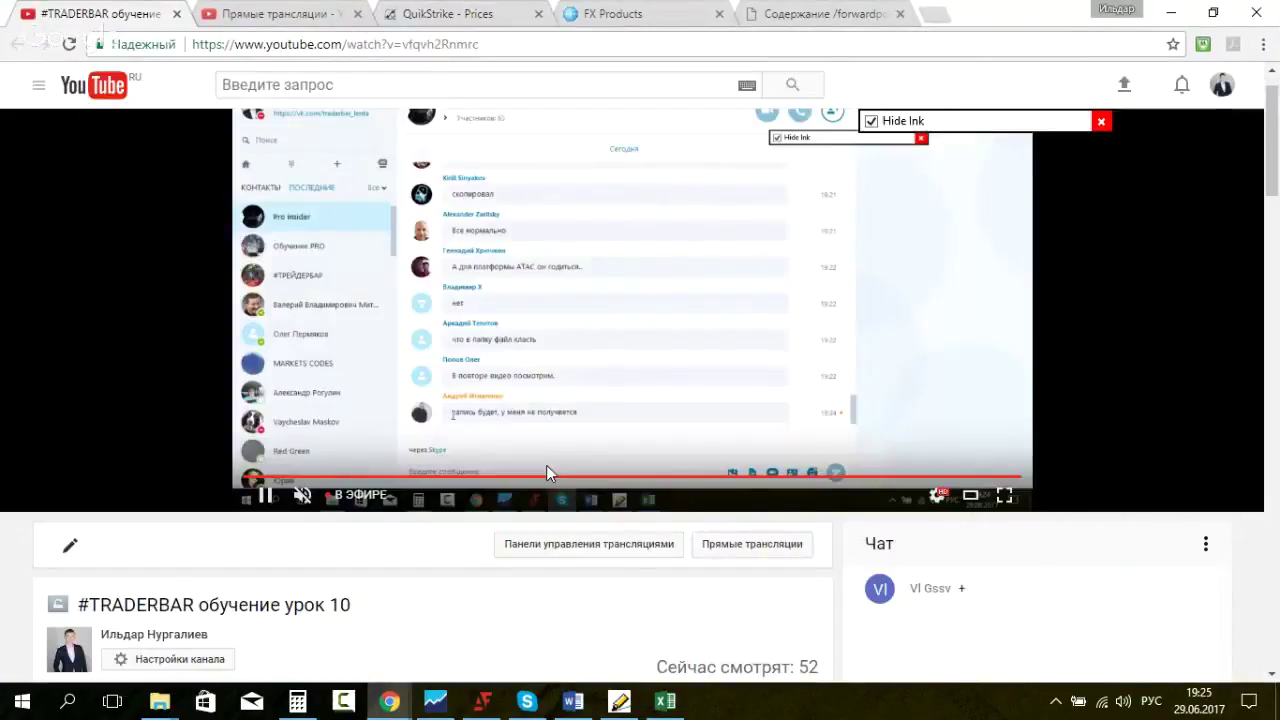
click(870, 477)
drag(720, 478, 262, 488)
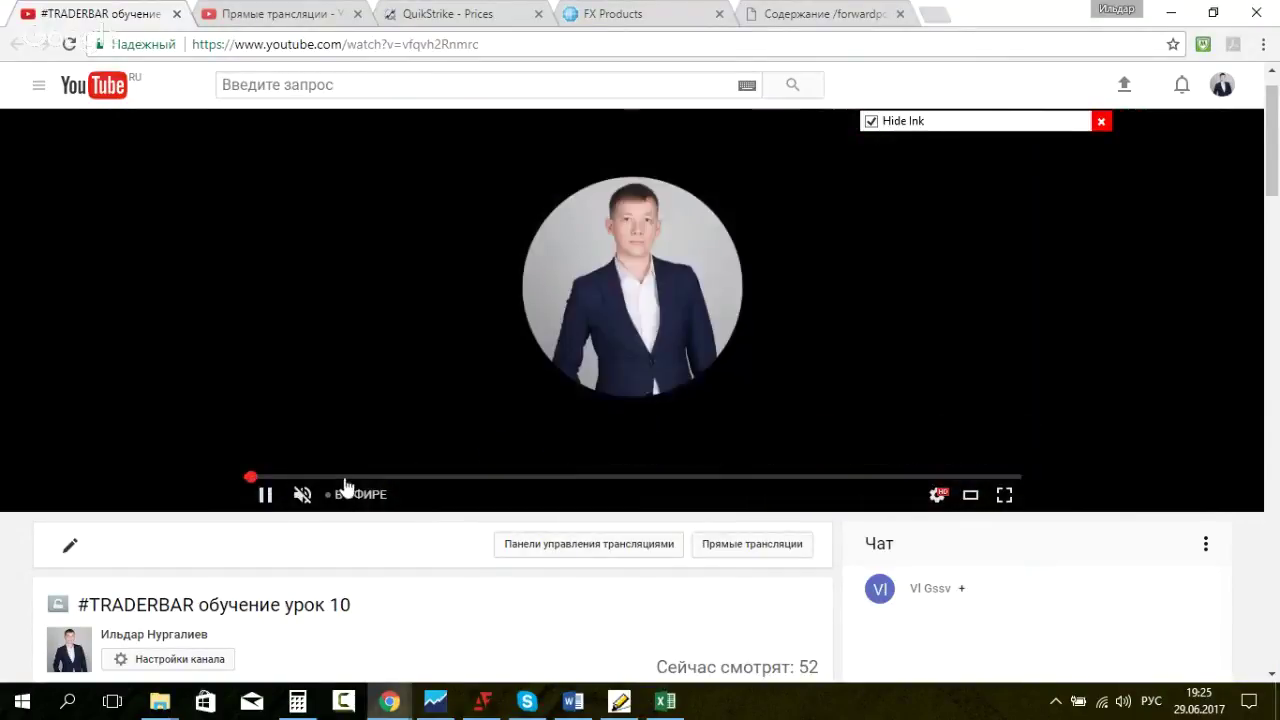
Step: Demonstrate moving through the broadcast recording by jumping to an early part, forward near the live point, and back to an early part
click(345, 479)
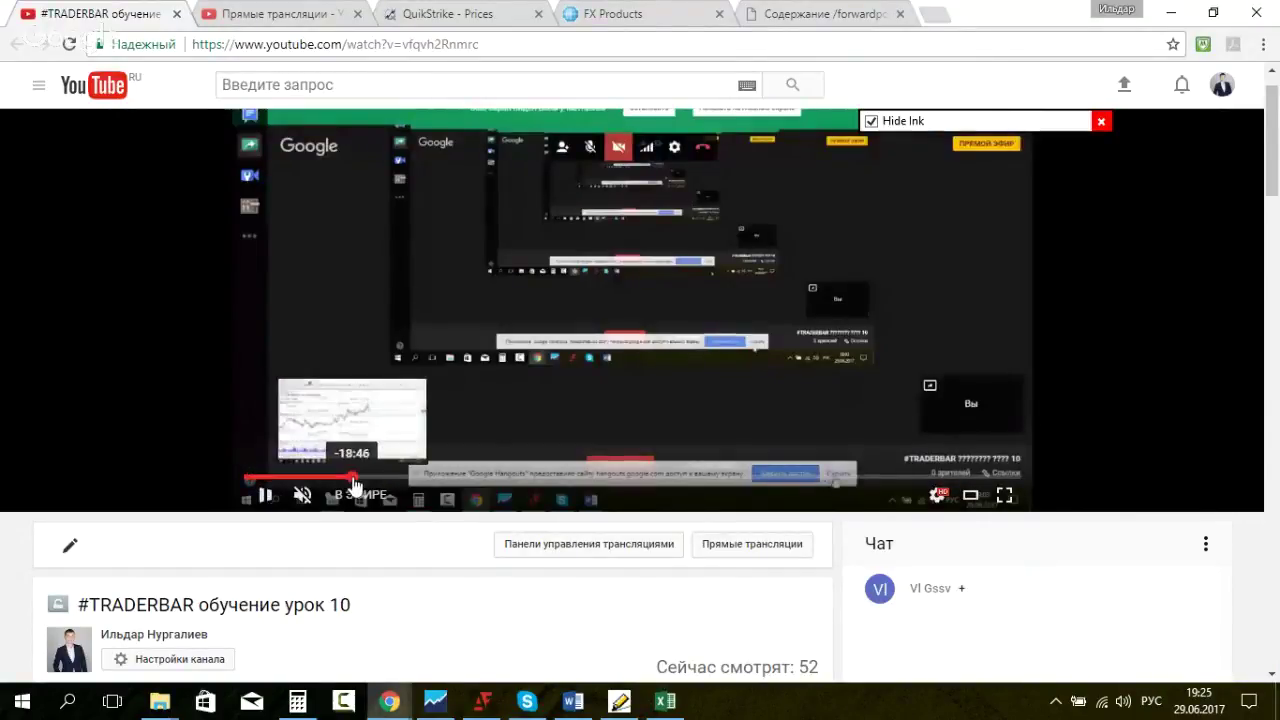
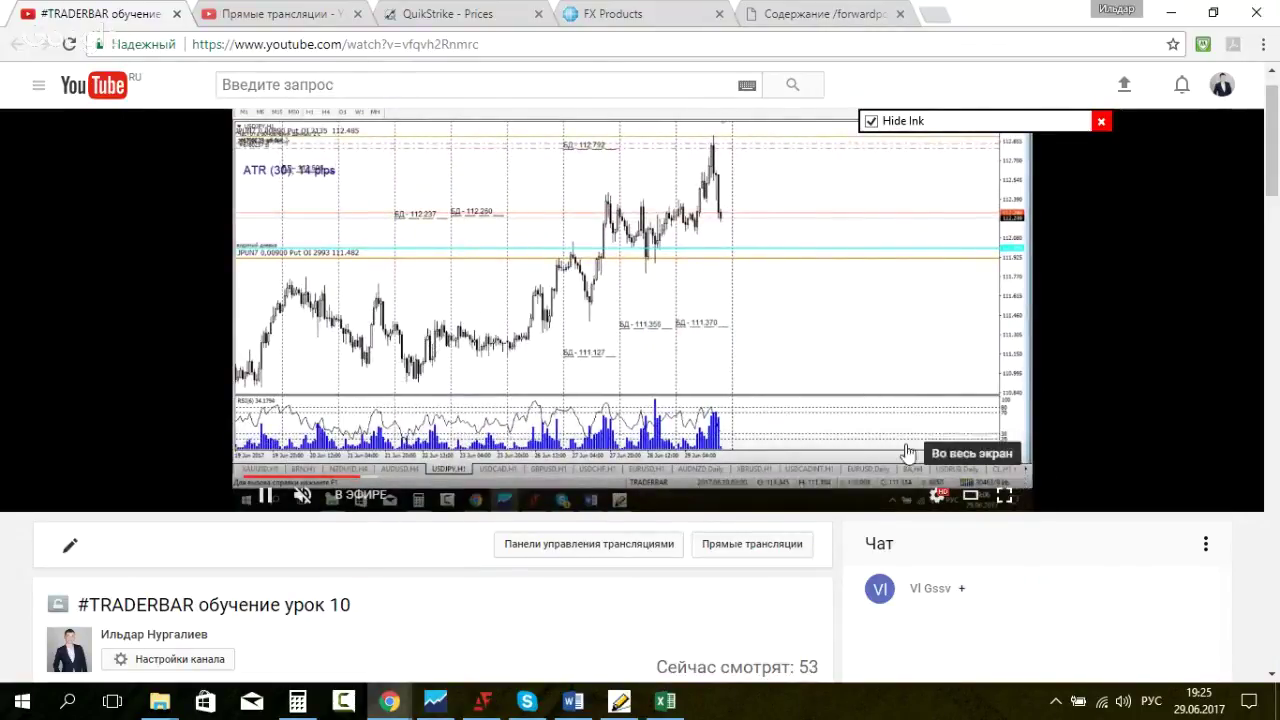
drag(318, 478, 1020, 491)
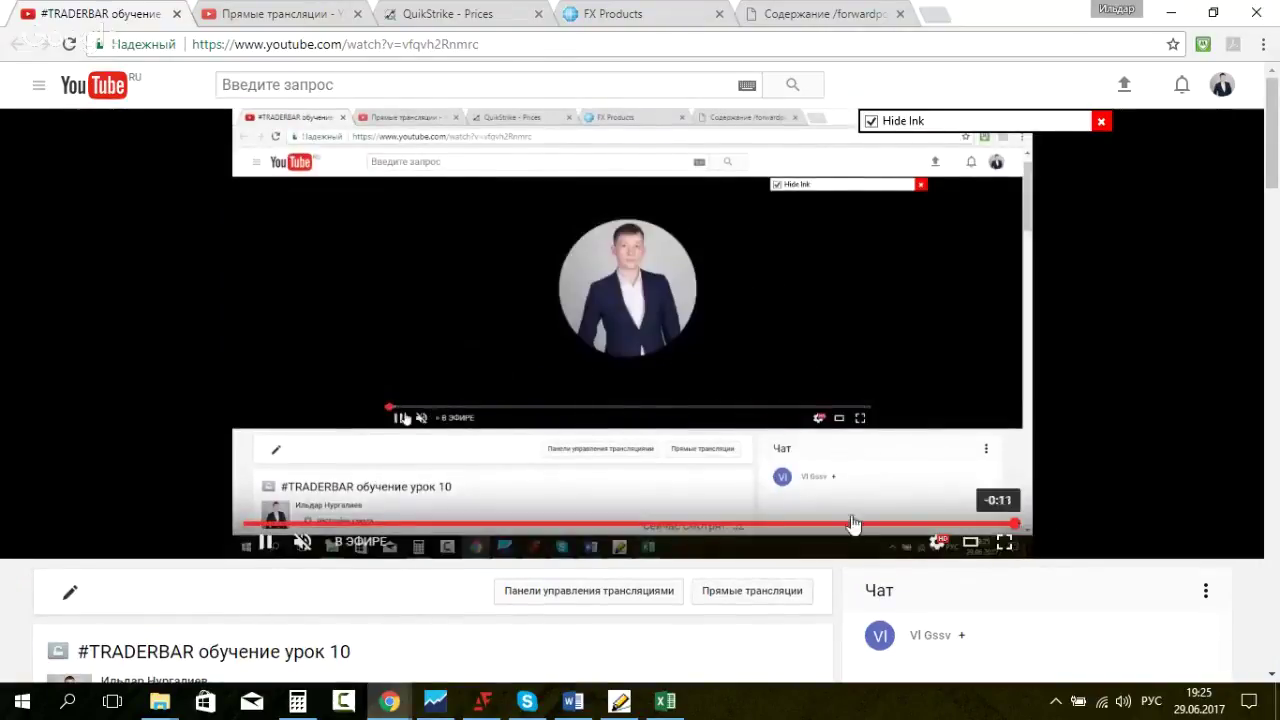
drag(853, 524, 331, 524)
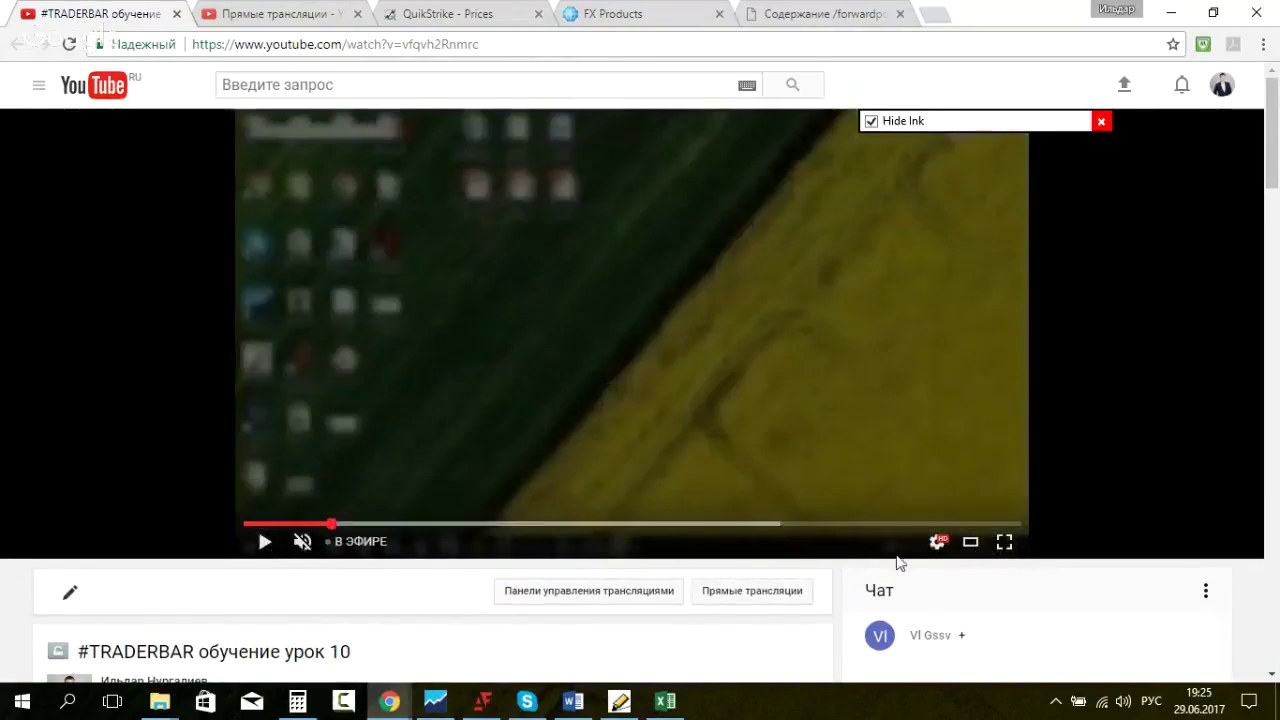
Step: Show the playback speed options for the broadcast and return to its live point
click(937, 541)
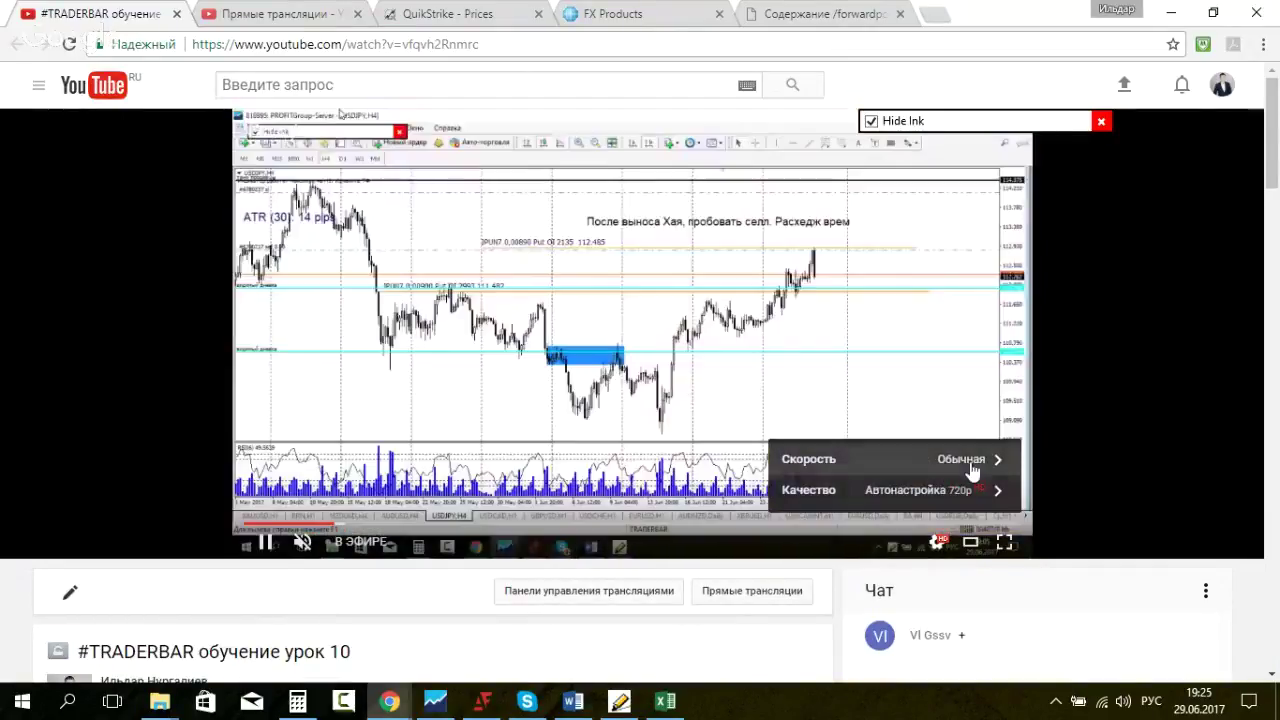
click(972, 462)
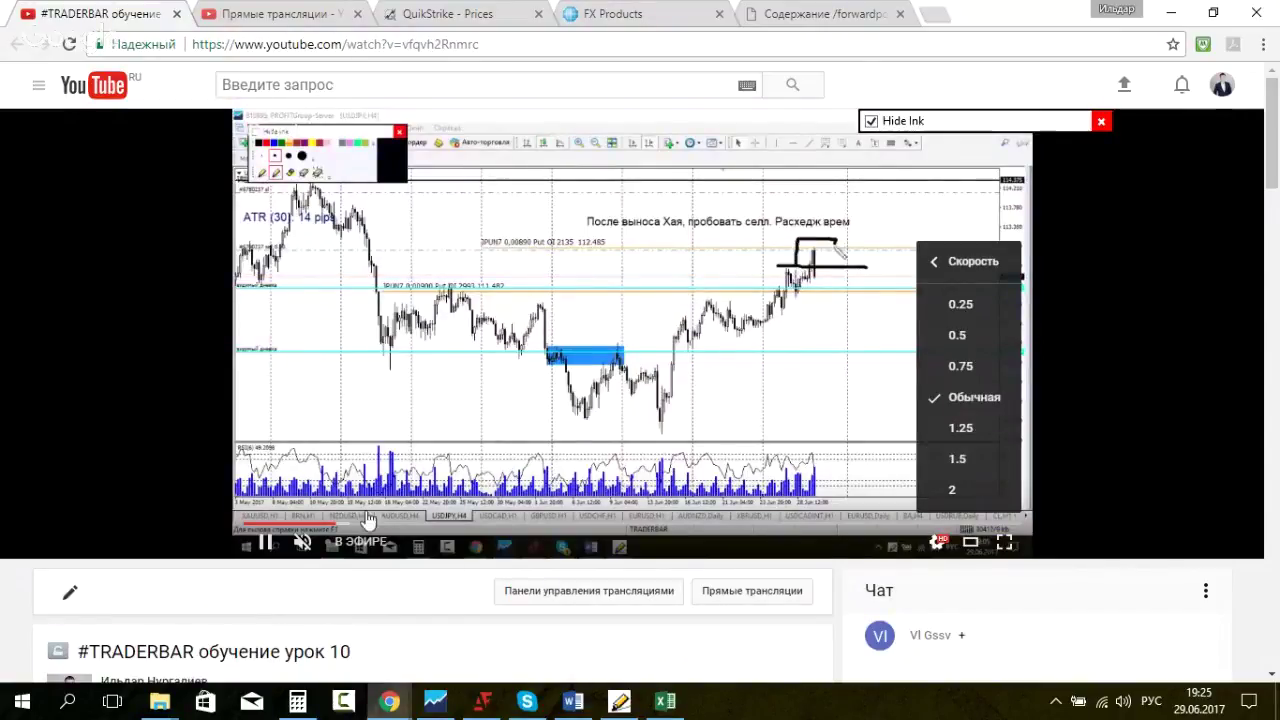
click(632, 552)
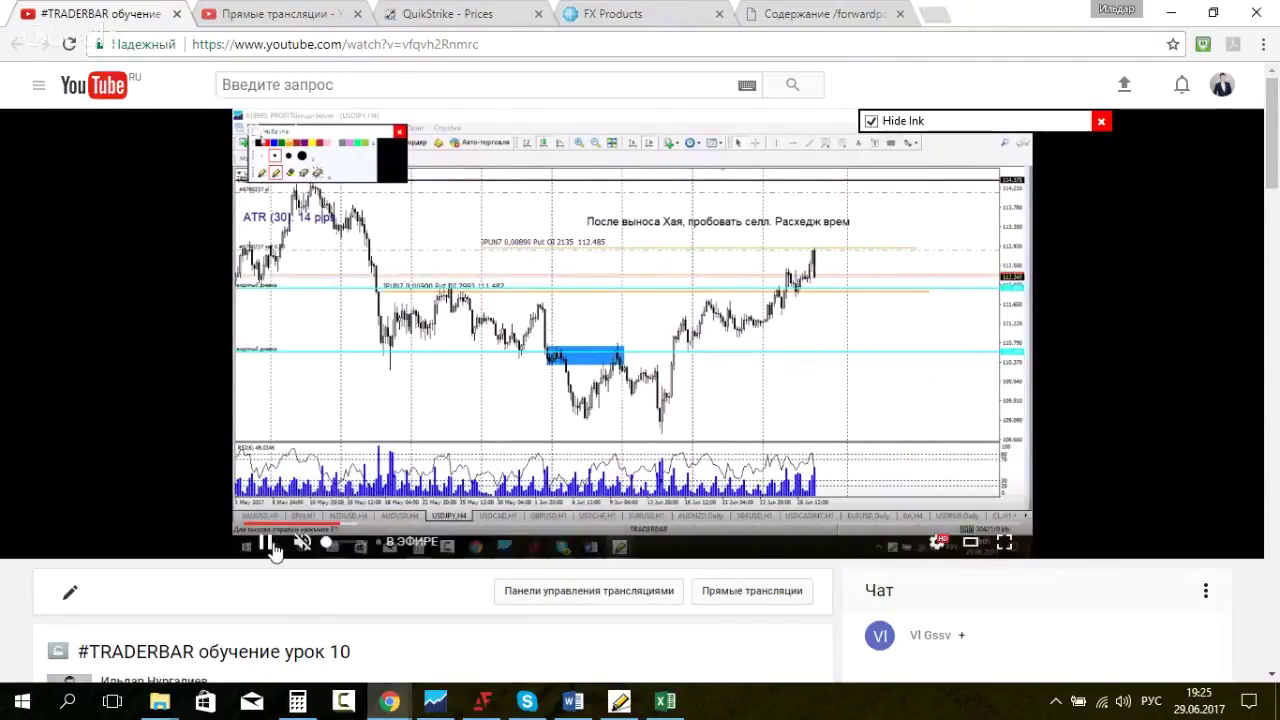
drag(349, 522, 1023, 530)
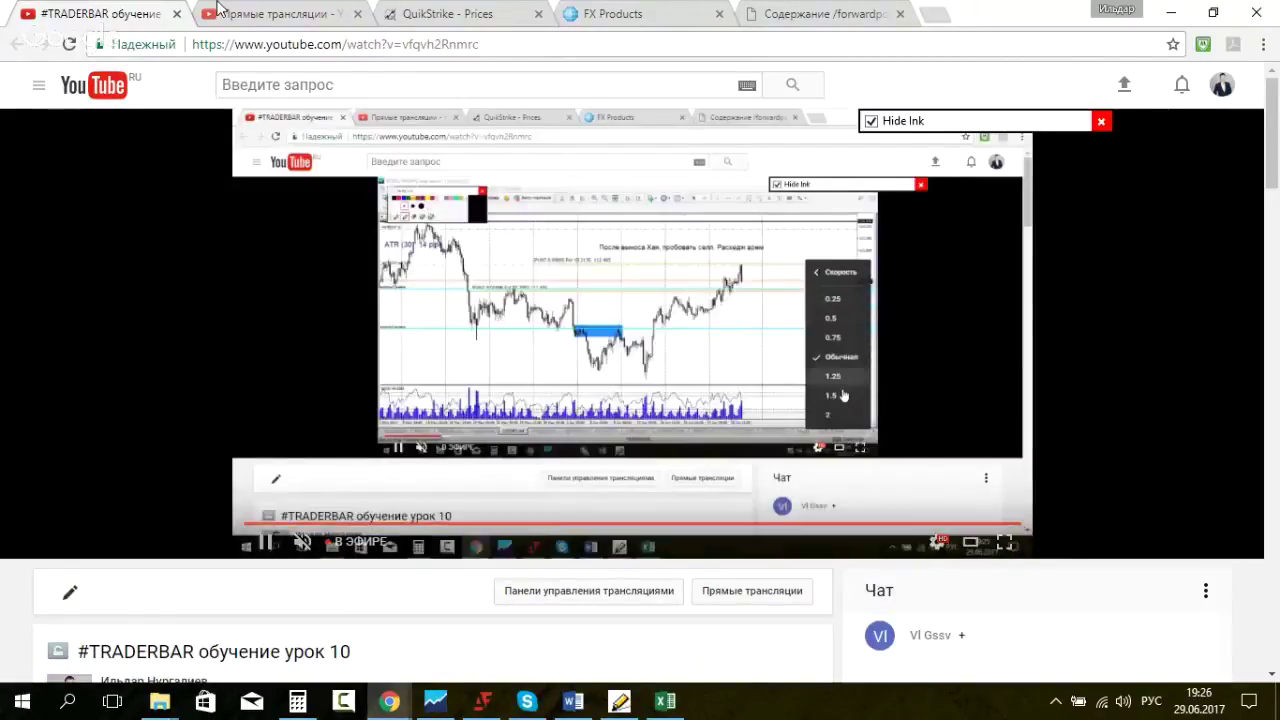
Step: Switch to Excel and show the top of the Expected range sheet and the Данные вчера перевод в завтра sheet
click(663, 701)
scroll(513, 617, up, 20)
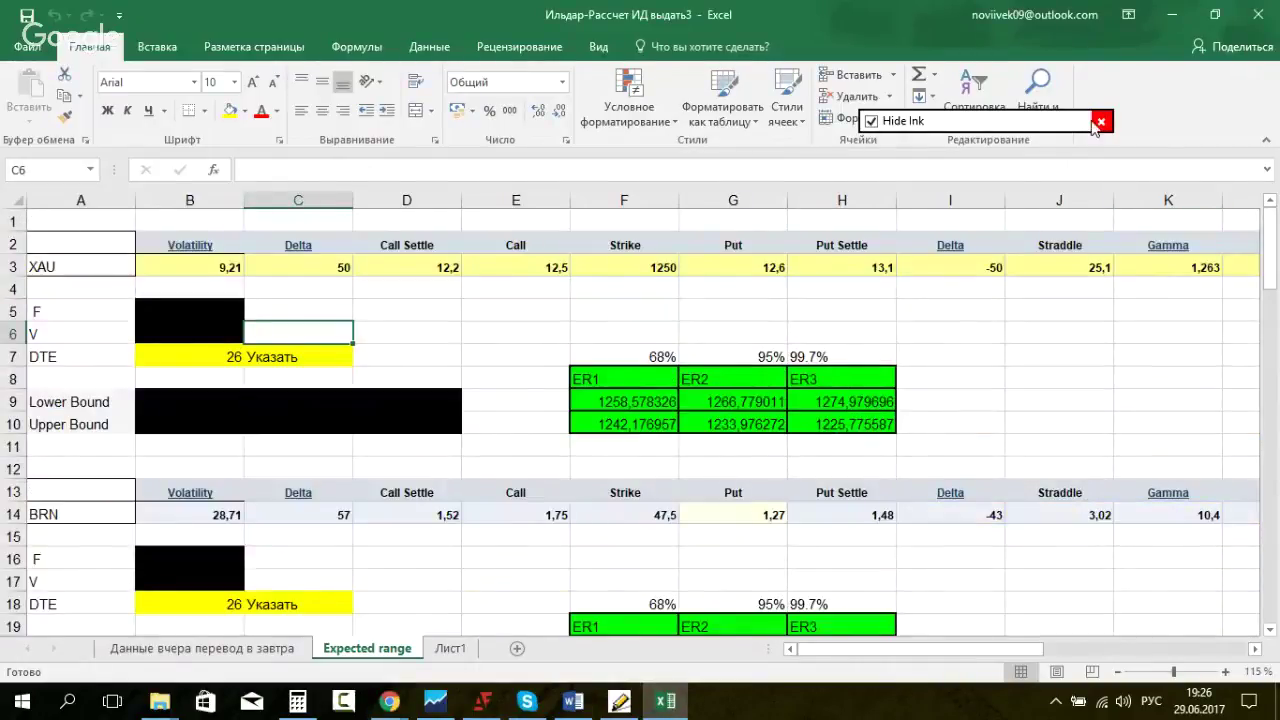
click(250, 649)
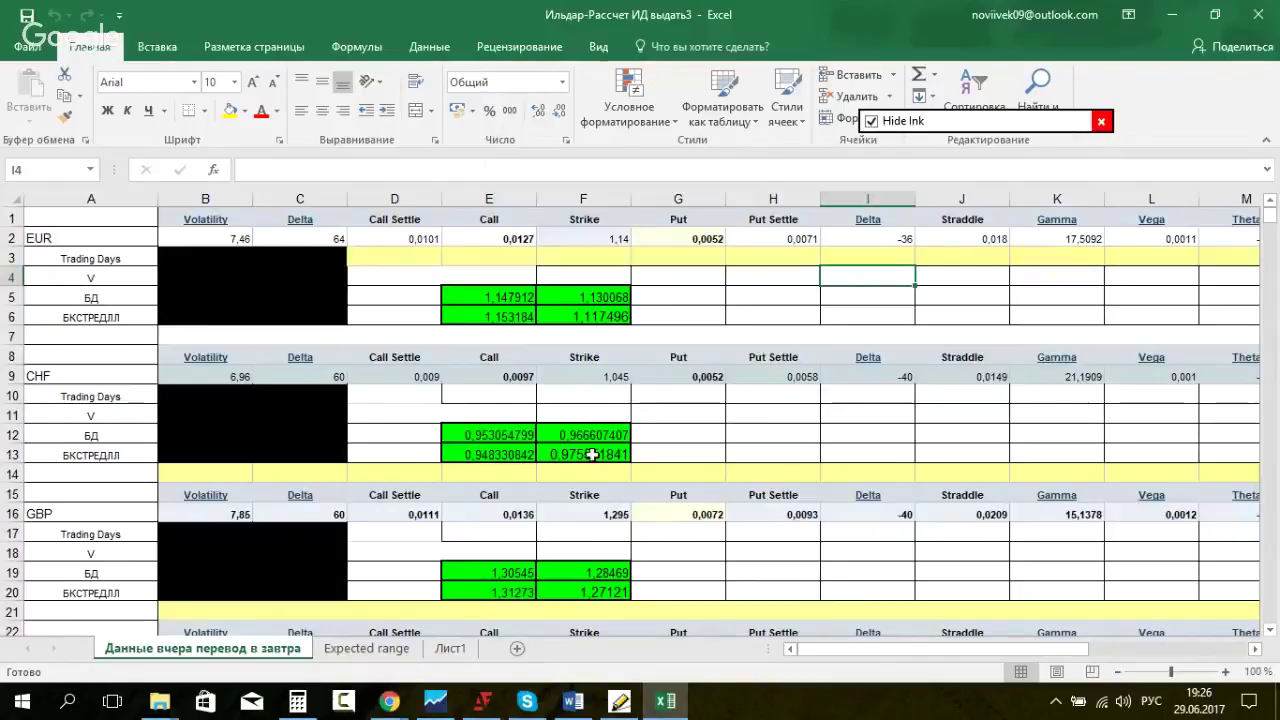
Step: Switch to Chrome, show the QuikStrike Prices page and look through the CME FX Products page down to the Majors table
mouse_move(389, 701)
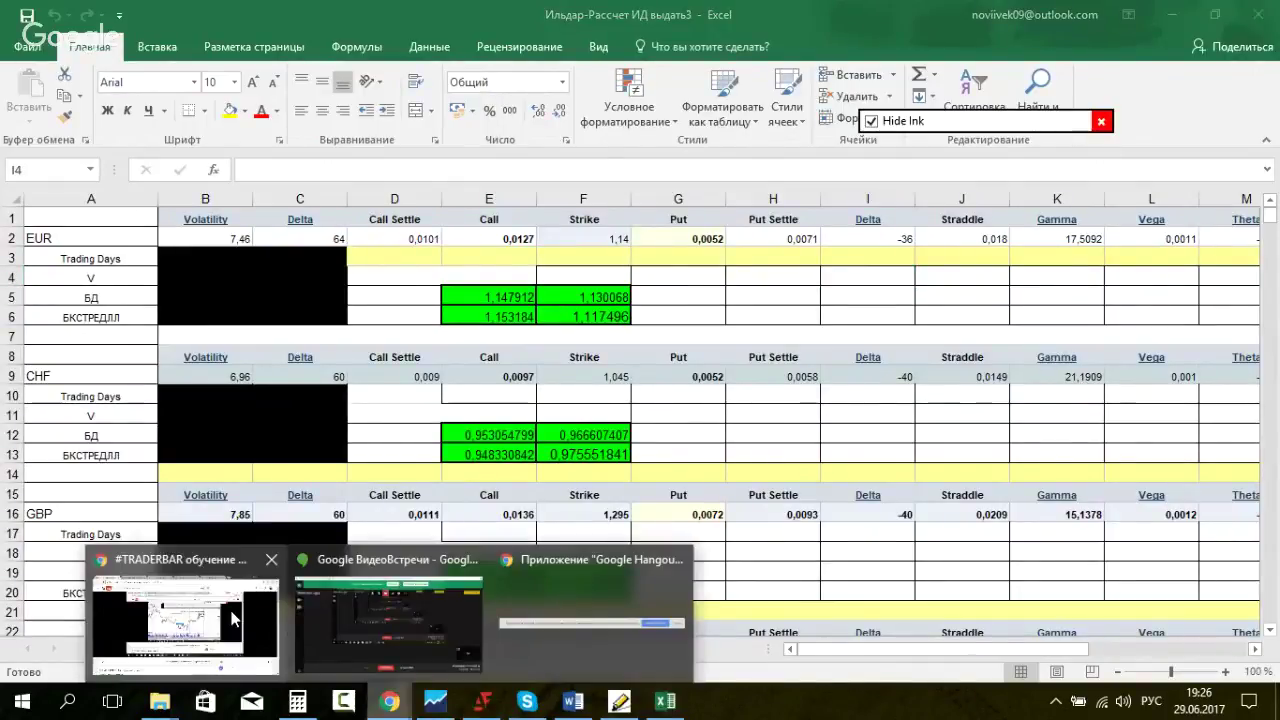
click(230, 614)
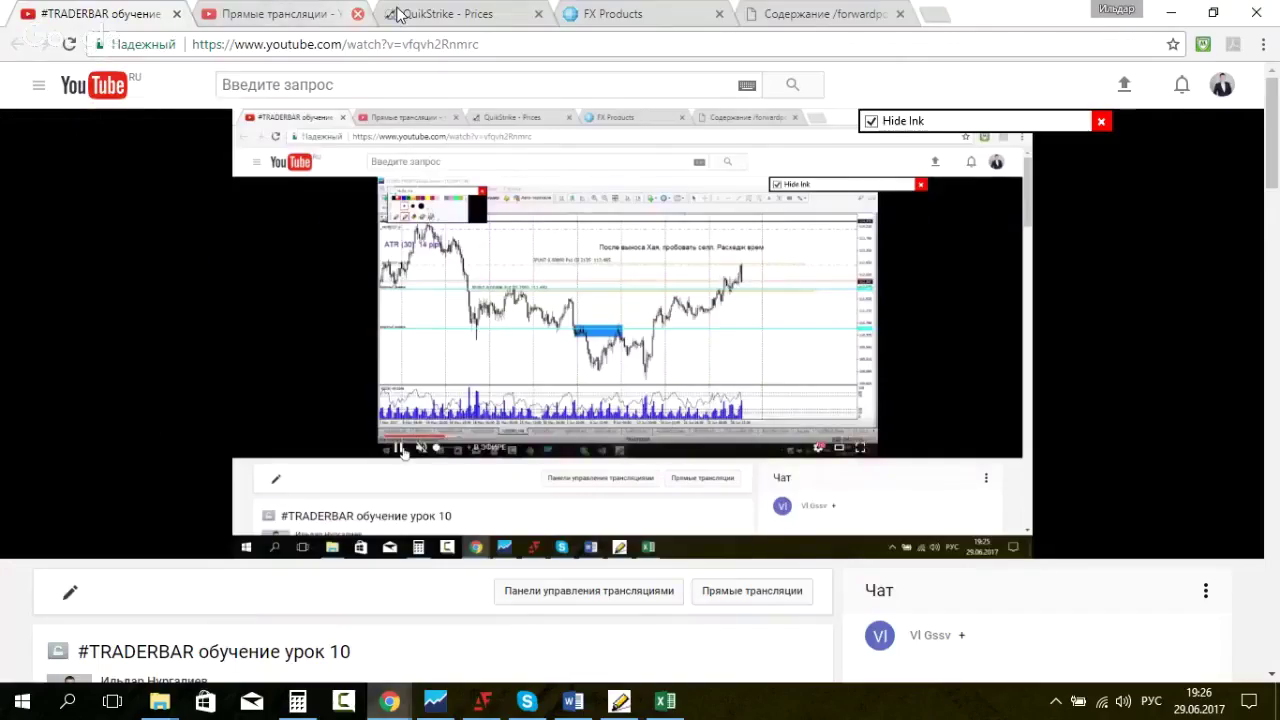
click(440, 14)
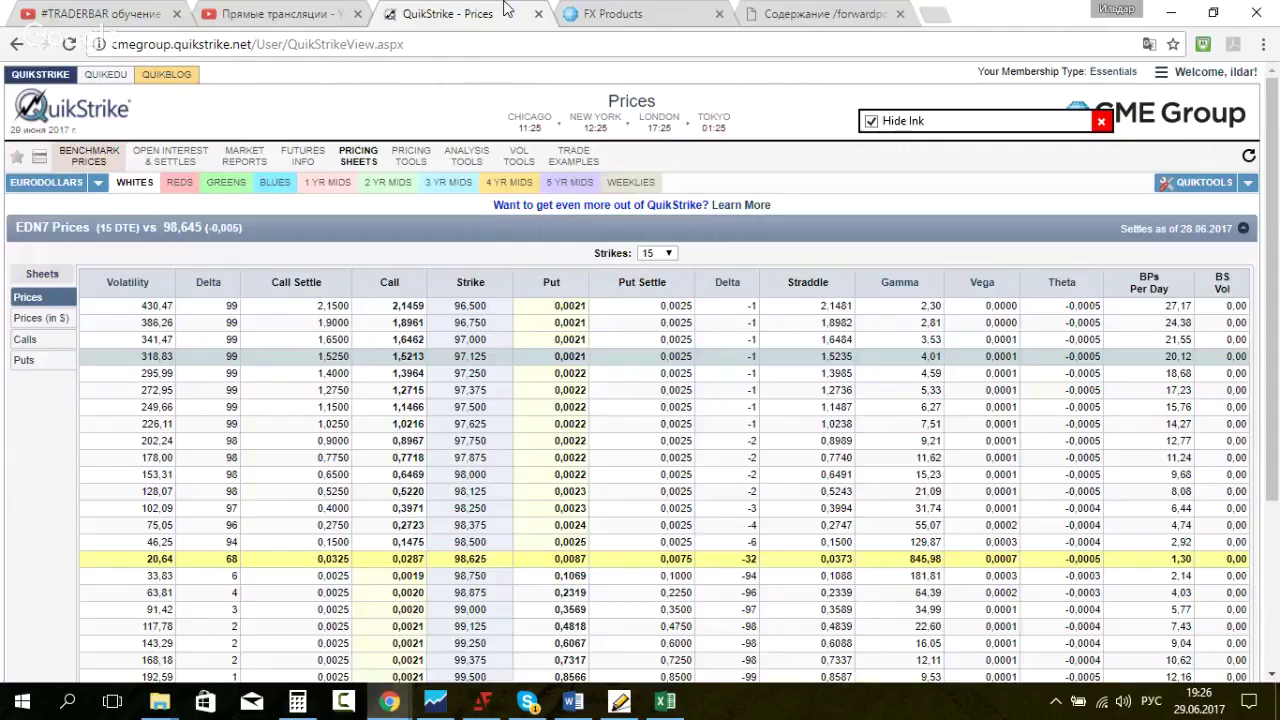
click(683, 17)
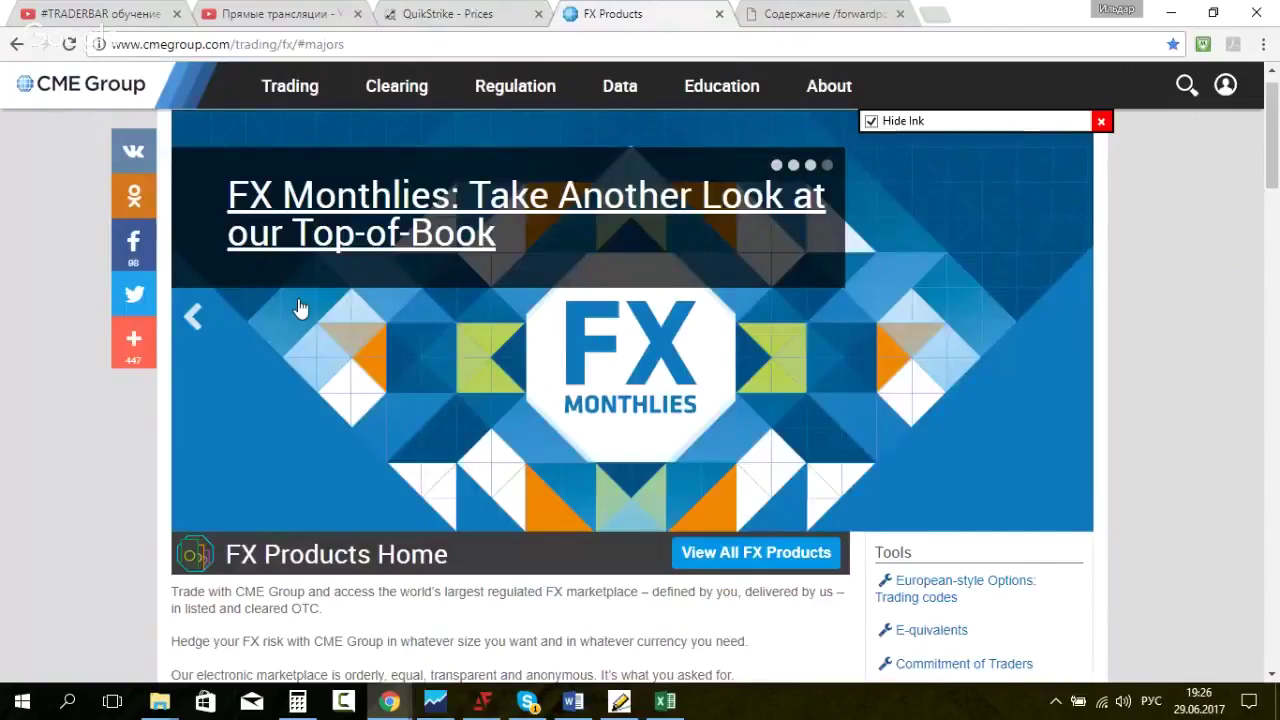
scroll(290, 240, down, 2)
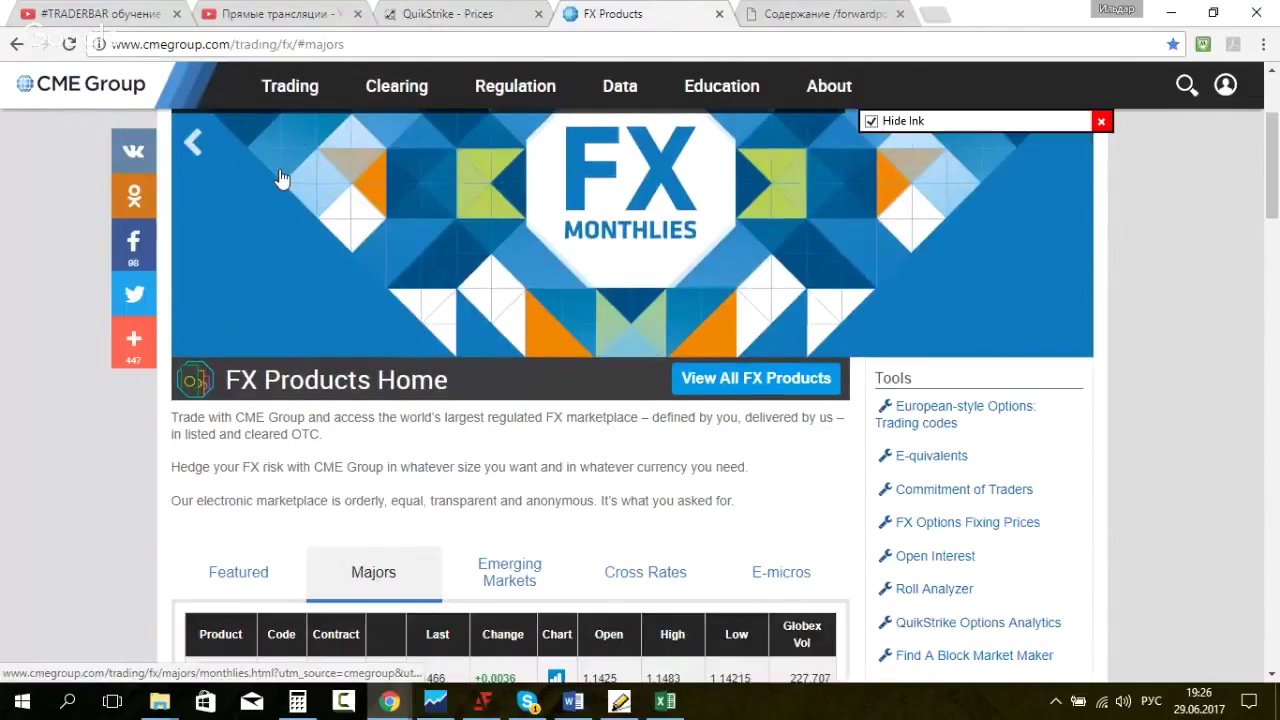
scroll(358, 273, down, 3)
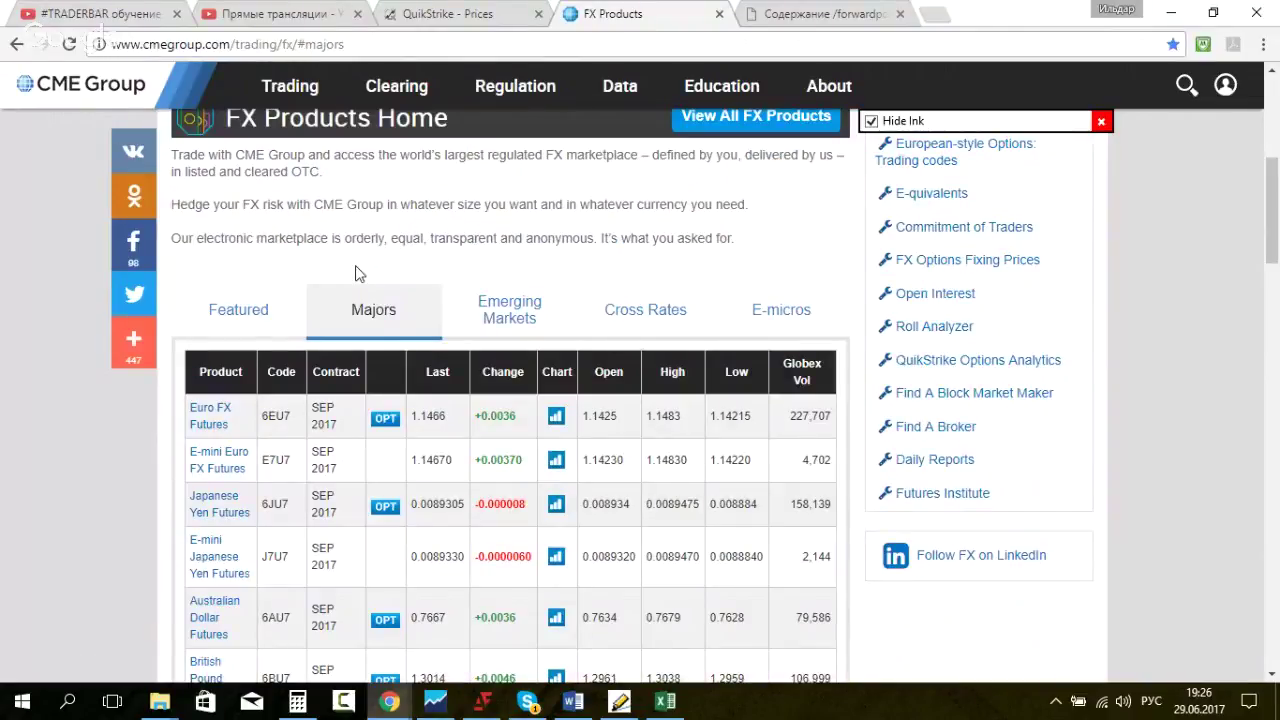
scroll(358, 273, up, 5)
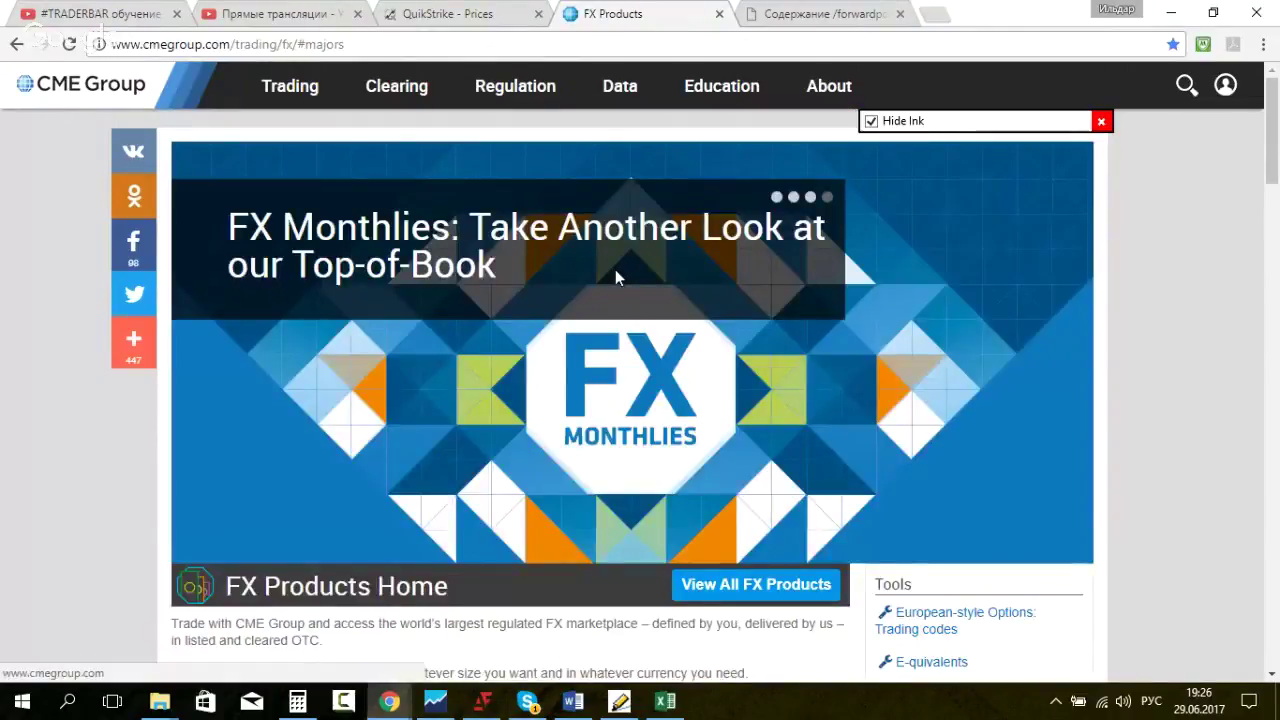
Step: Go to the CME Group home page and open the FX products page from the Trading categories
click(615, 270)
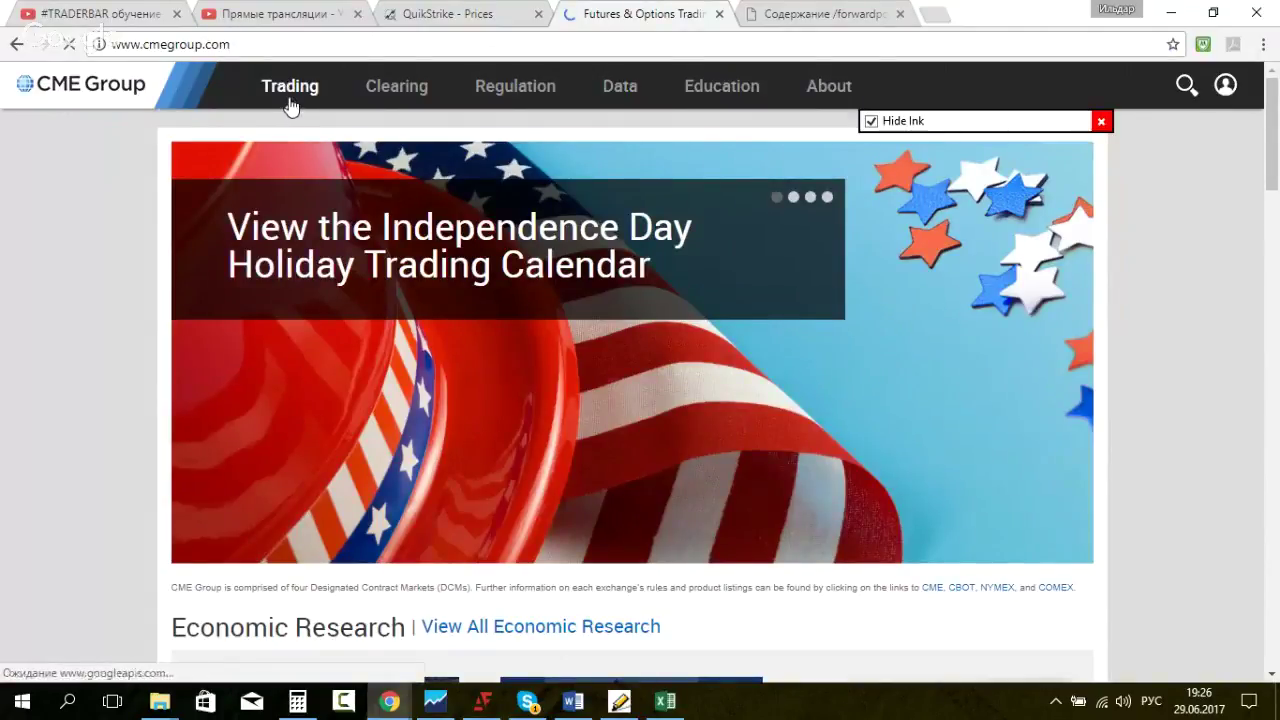
mouse_move(290, 101)
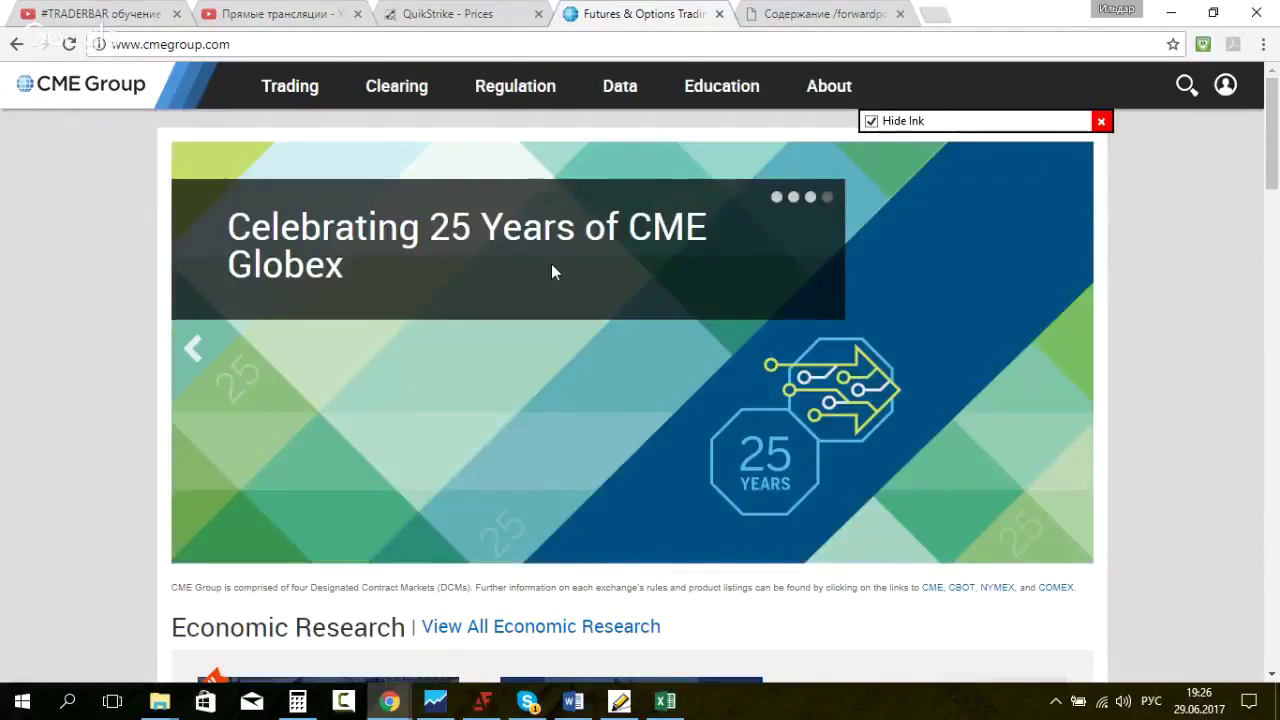
click(392, 380)
scroll(389, 380, down, 1)
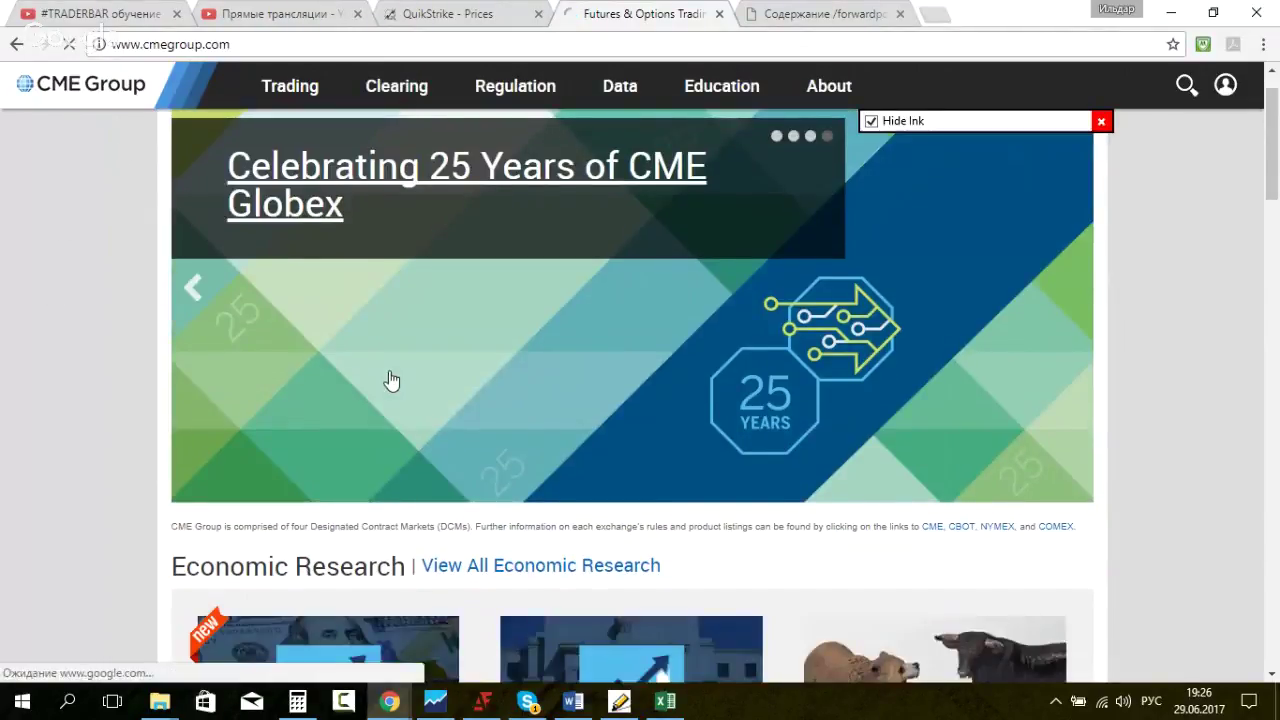
scroll(389, 380, up, 1)
mouse_move(571, 94)
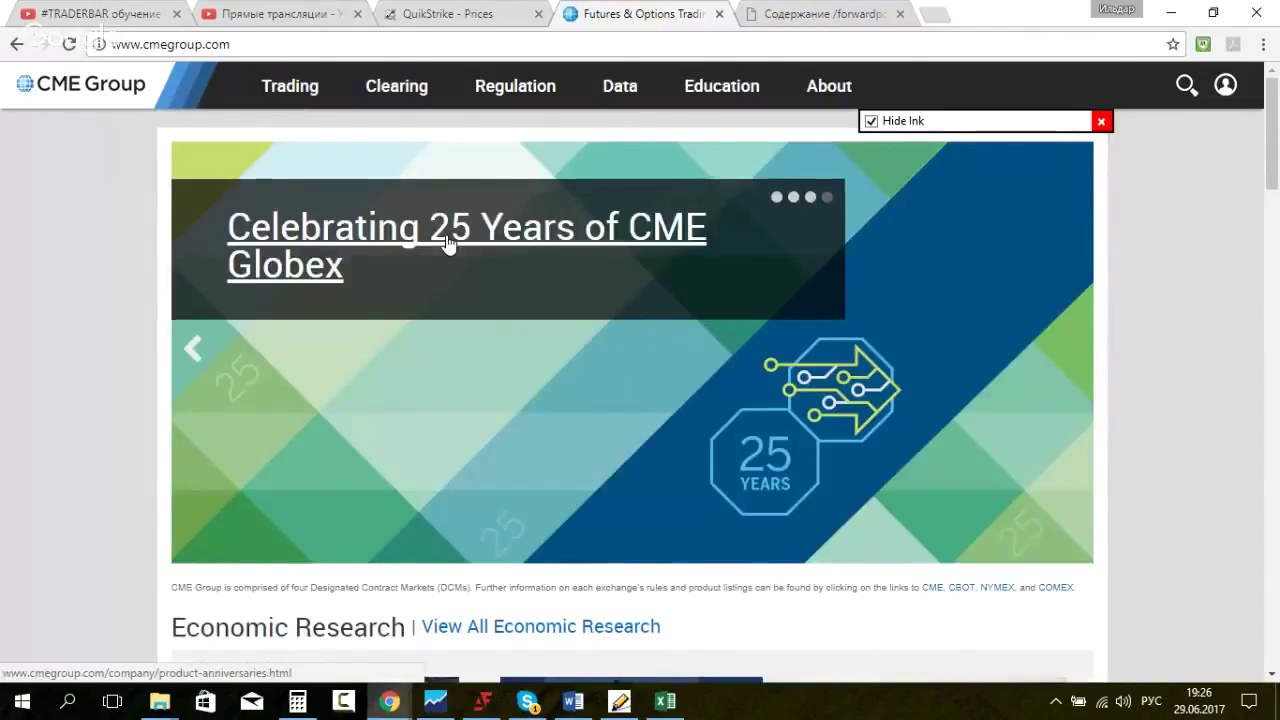
scroll(449, 243, down, 5)
scroll(449, 243, up, 5)
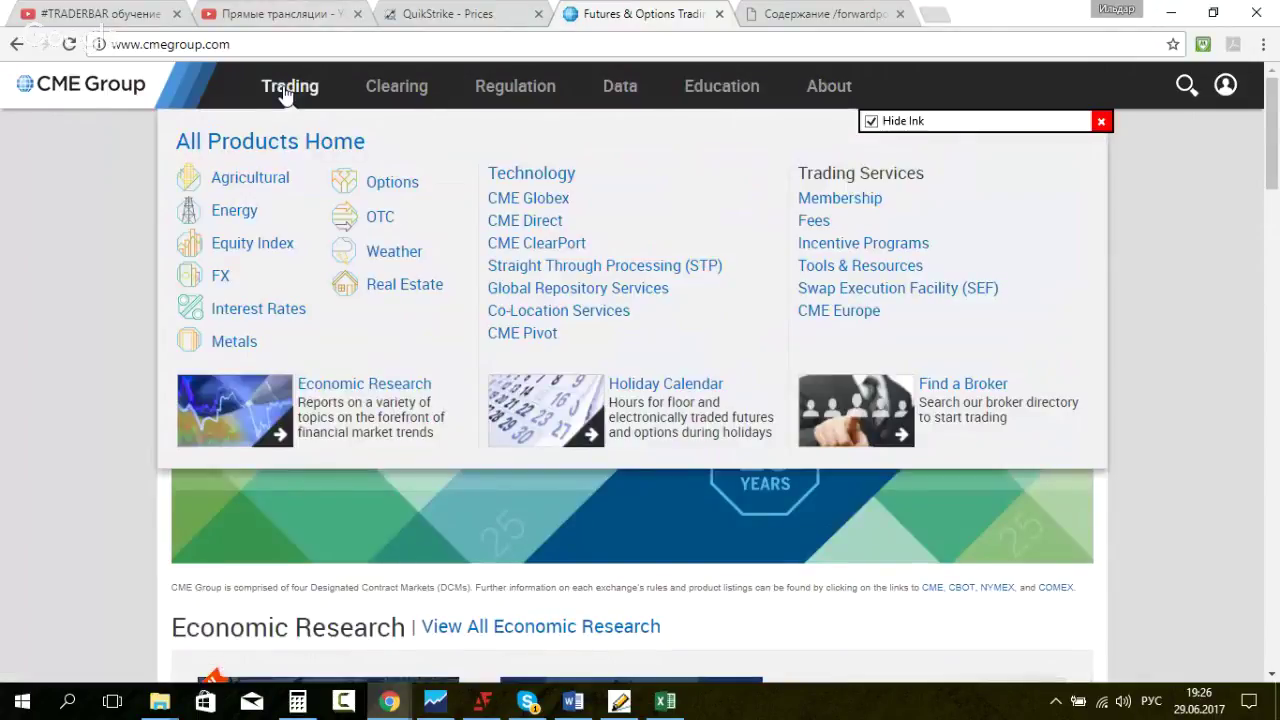
click(220, 275)
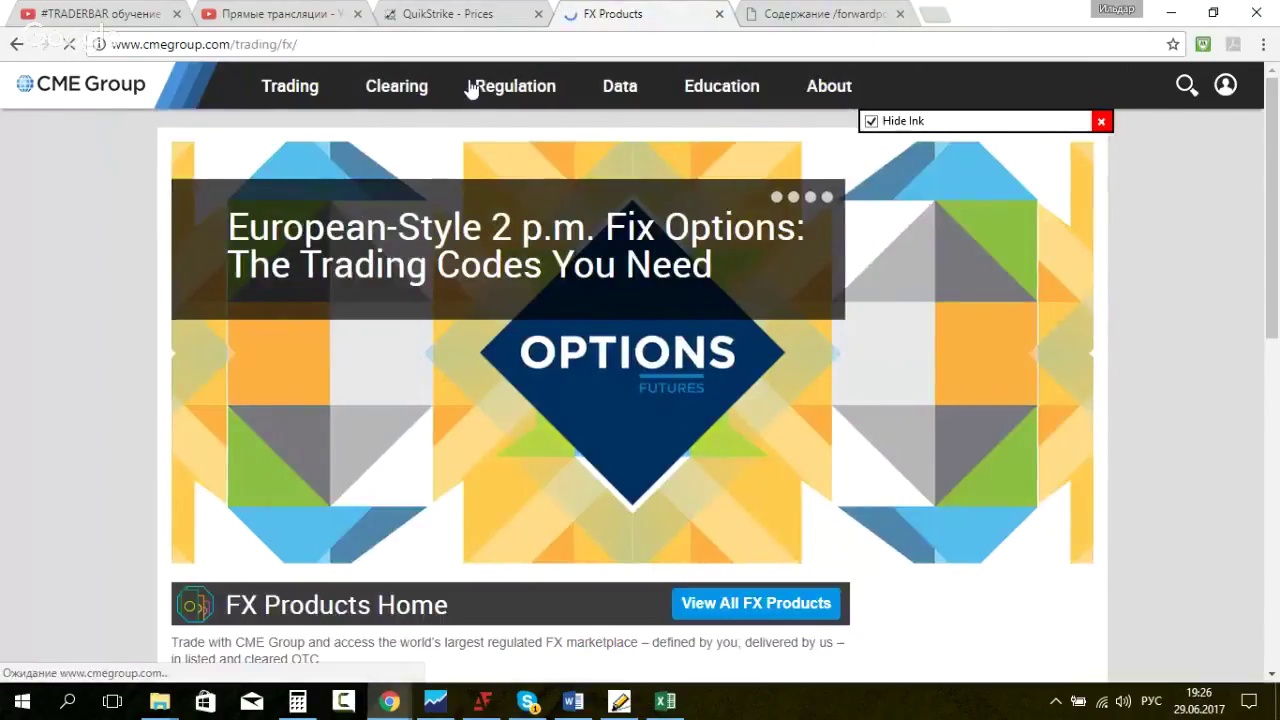
Step: Display the Majors futures table on the FX Products page and look through its currency contracts
scroll(1209, 360, down, 1)
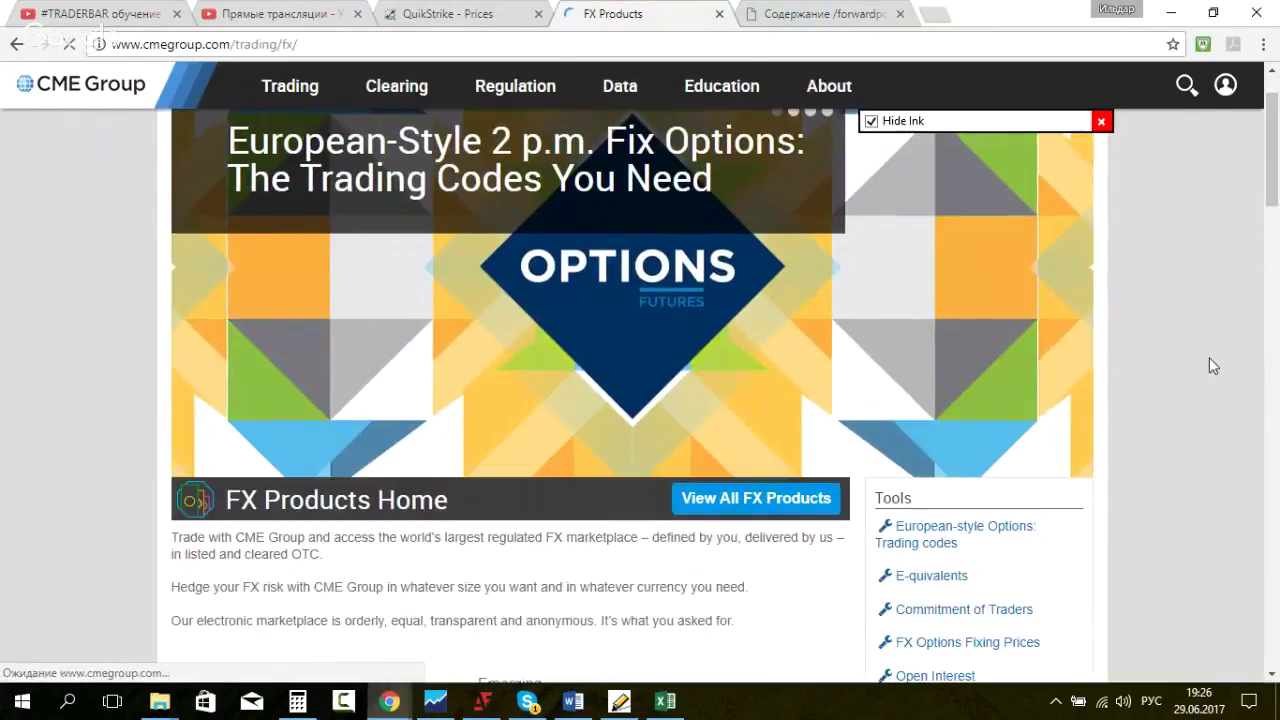
scroll(1209, 360, down, 3)
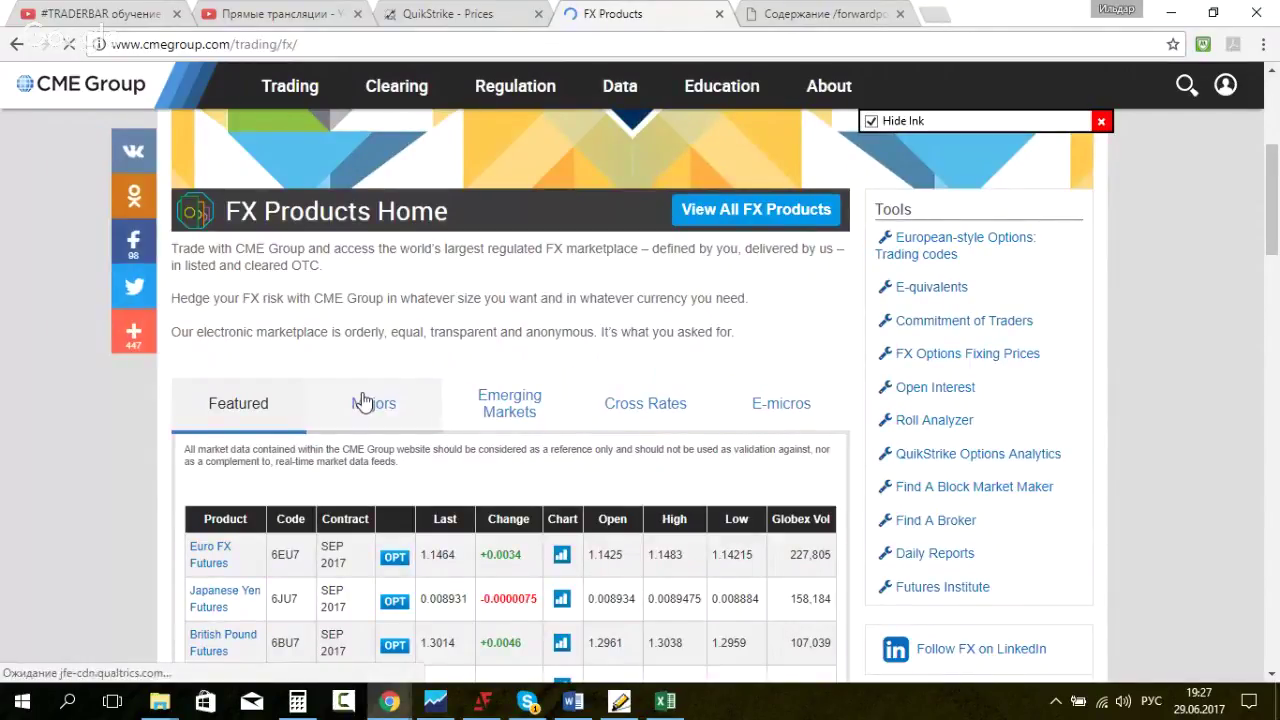
scroll(256, 571, down, 1)
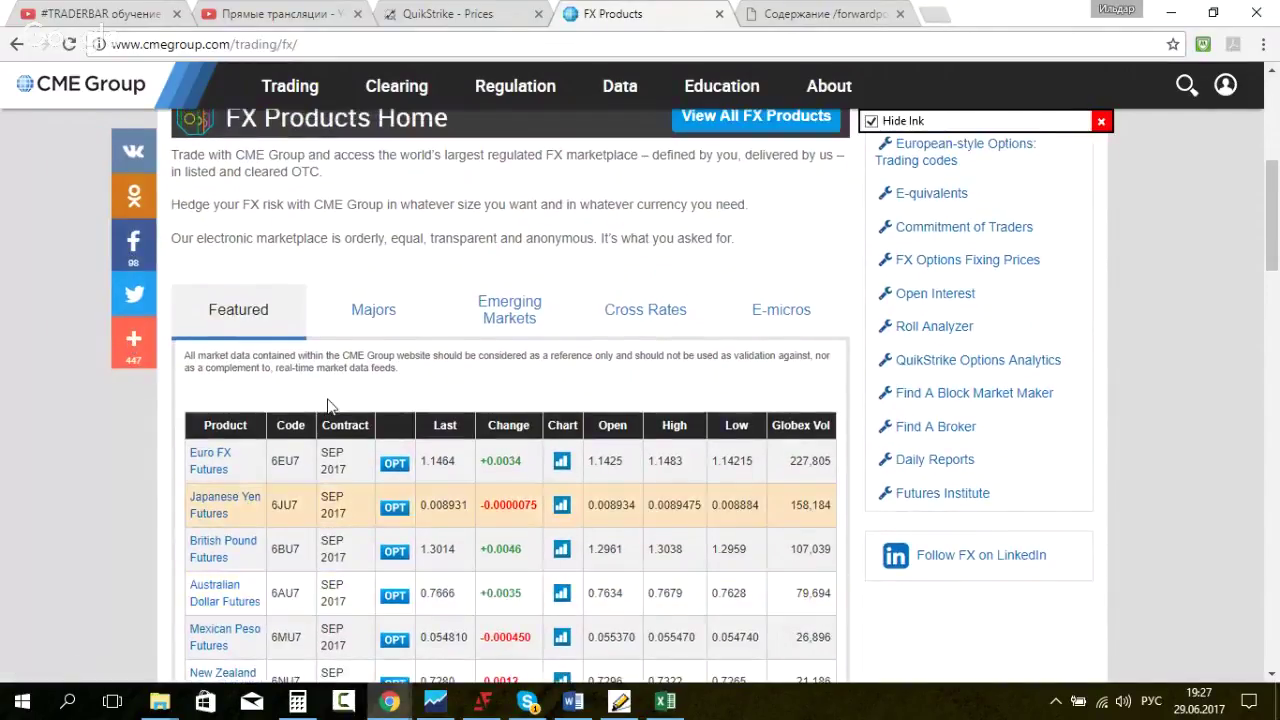
click(380, 311)
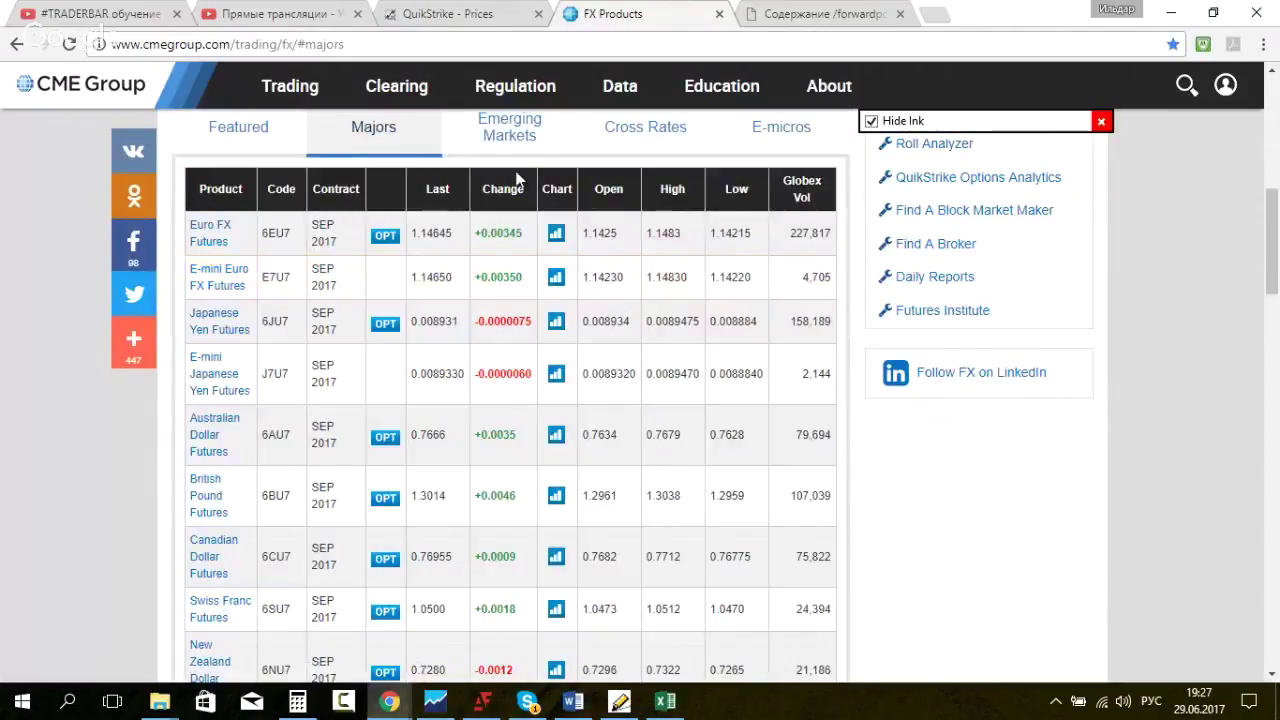
scroll(508, 250, down, 2)
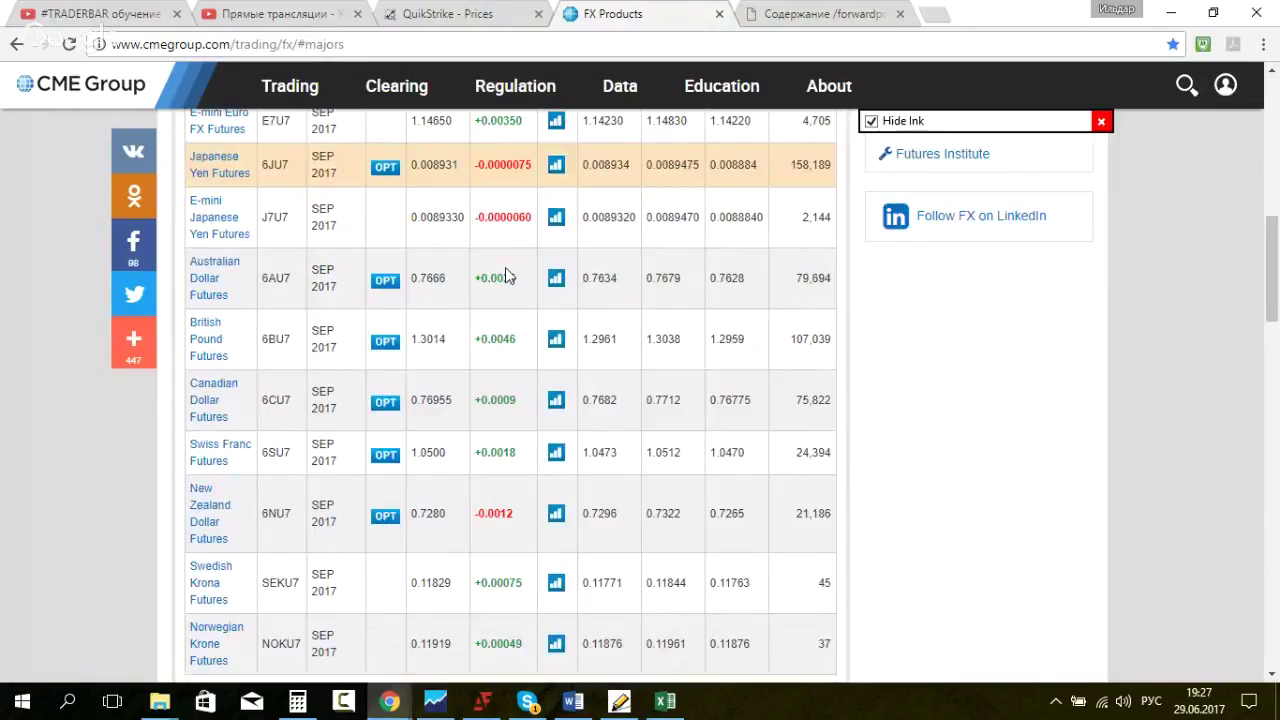
scroll(445, 352, up, 1)
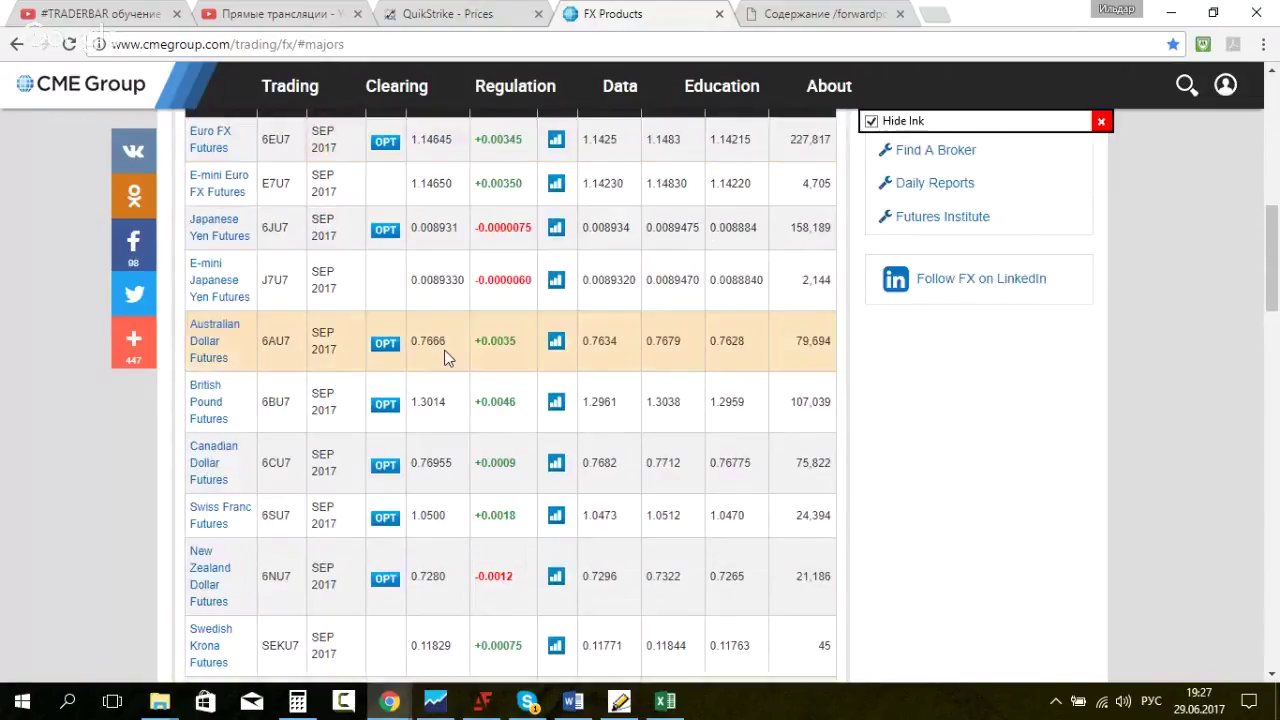
scroll(445, 358, up, 3)
Step: Outline the Open prices from Euro FX to Canadian Dollar futures in black ink, erase all ink and hide the ink tools
click(871, 120)
mouse_move(572, 340)
mouse_down()
mouse_move(638, 360)
mouse_move(596, 312)
mouse_move(578, 395)
mouse_move(638, 345)
mouse_move(572, 345)
mouse_up()
mouse_move(584, 400)
mouse_down()
mouse_move(634, 438)
mouse_move(637, 411)
mouse_move(582, 421)
mouse_move(577, 439)
mouse_move(635, 493)
mouse_move(638, 465)
mouse_move(569, 499)
mouse_move(571, 556)
mouse_move(605, 565)
mouse_move(580, 568)
mouse_move(632, 606)
mouse_move(562, 640)
mouse_move(571, 677)
mouse_move(602, 640)
mouse_up()
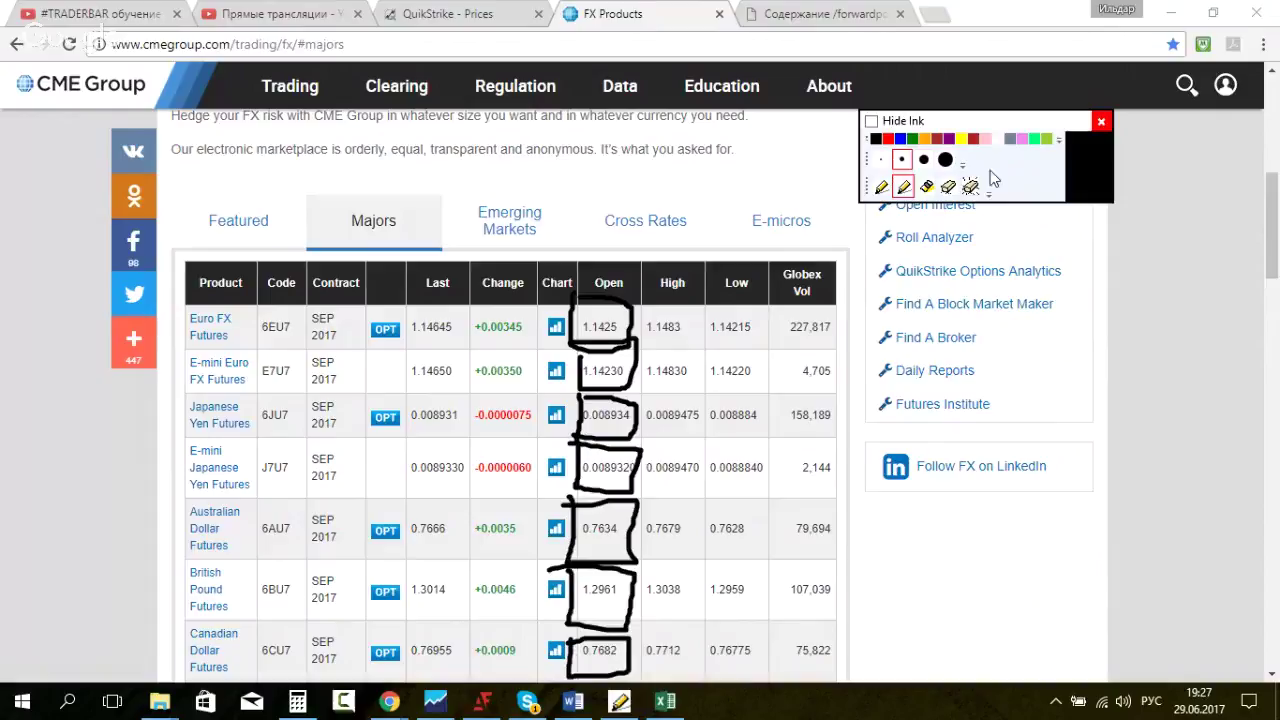
click(970, 187)
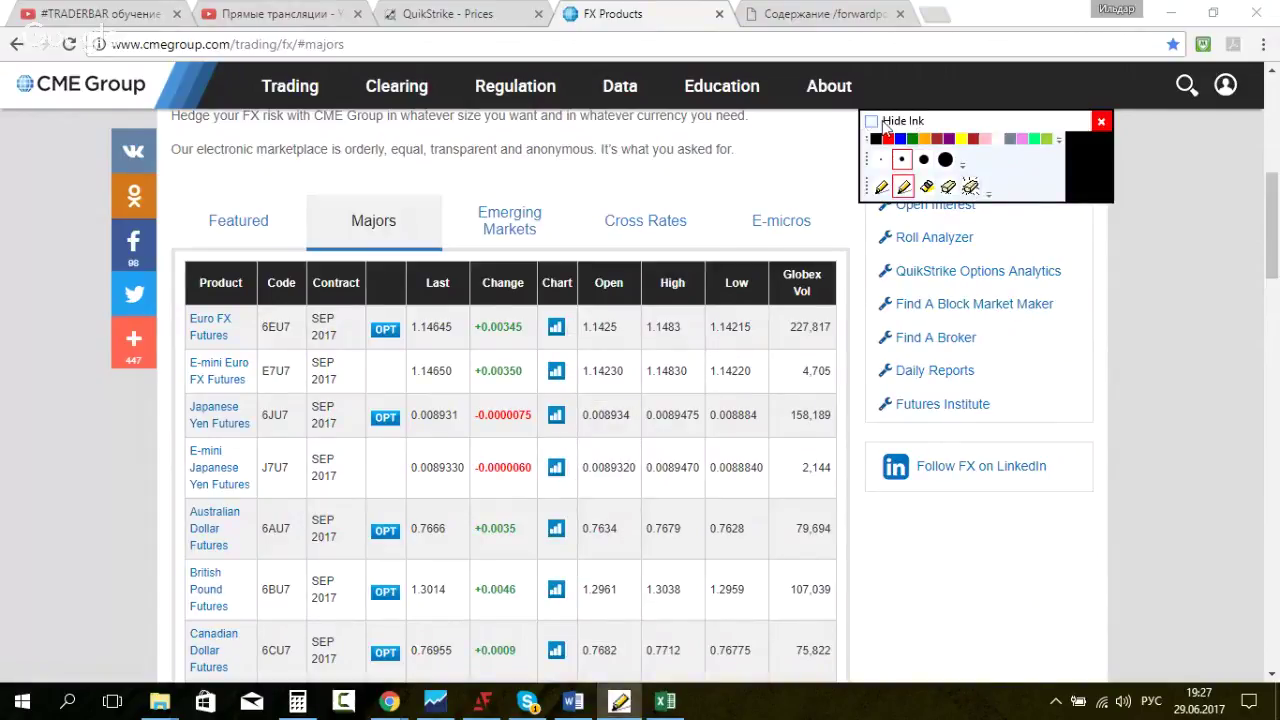
click(887, 127)
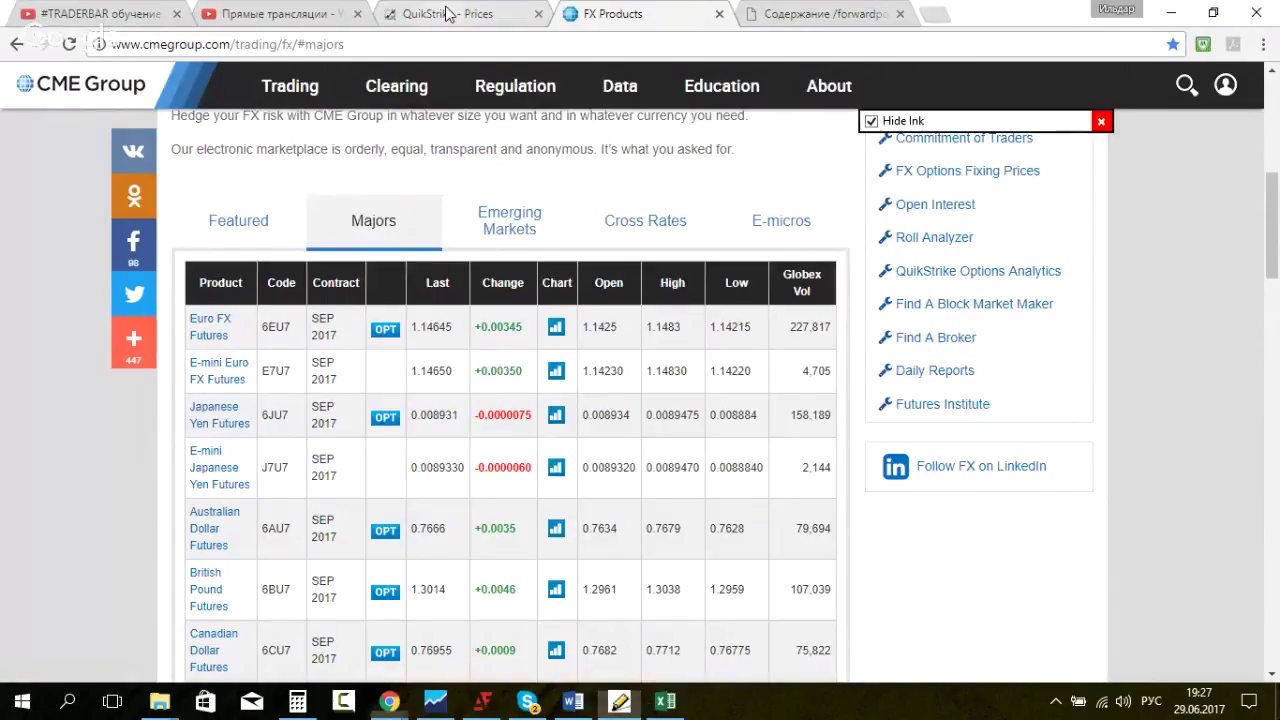
Step: Switch to Excel to show the currency level tables, and to Skype to read the newest message in the Обучение PRO chat
key(alt+Tab)
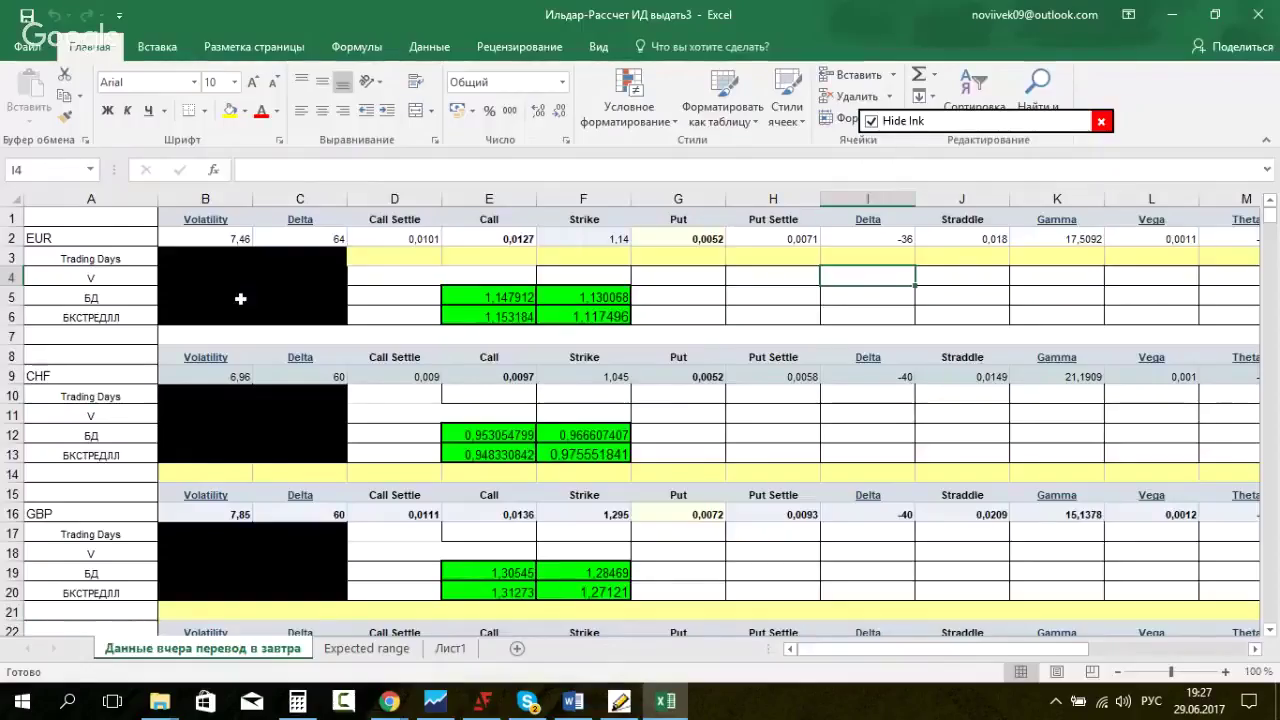
key(alt+Tab)
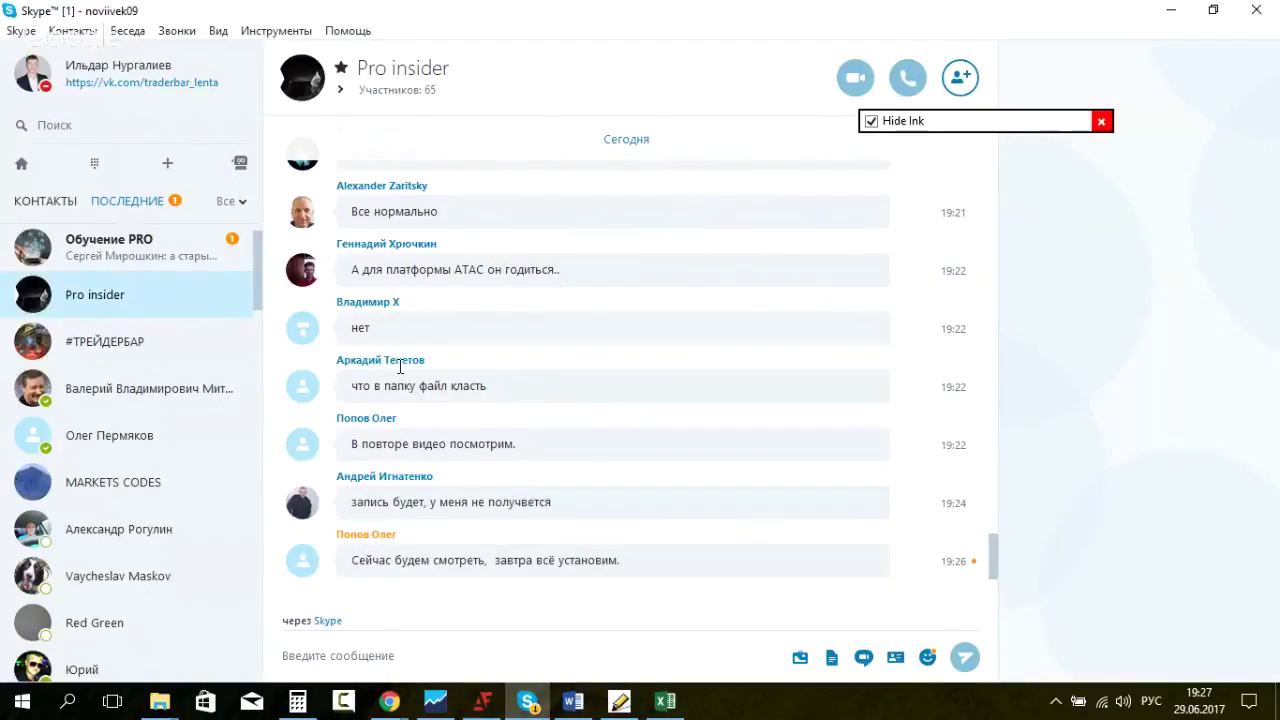
click(196, 265)
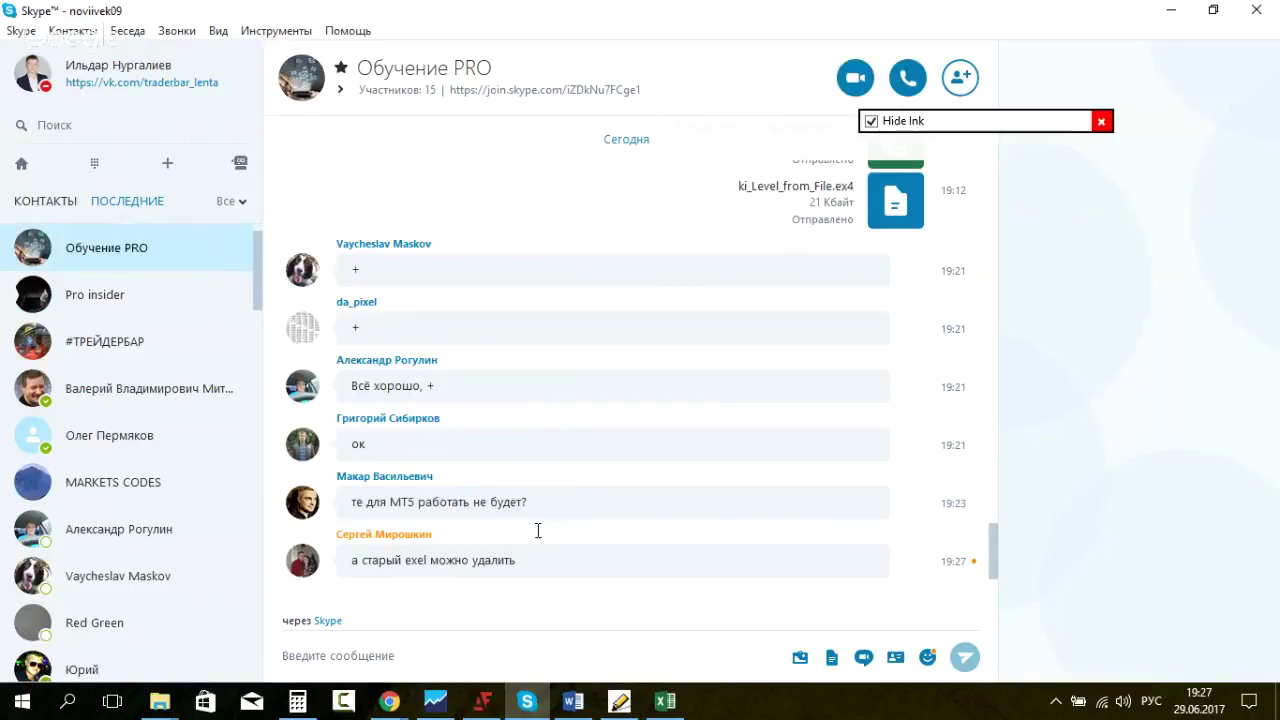
Step: Highlight the newest message in the Обучение PRO chat about deleting the old Excel file, and switch to the workbook in Excel
drag(353, 564, 537, 566)
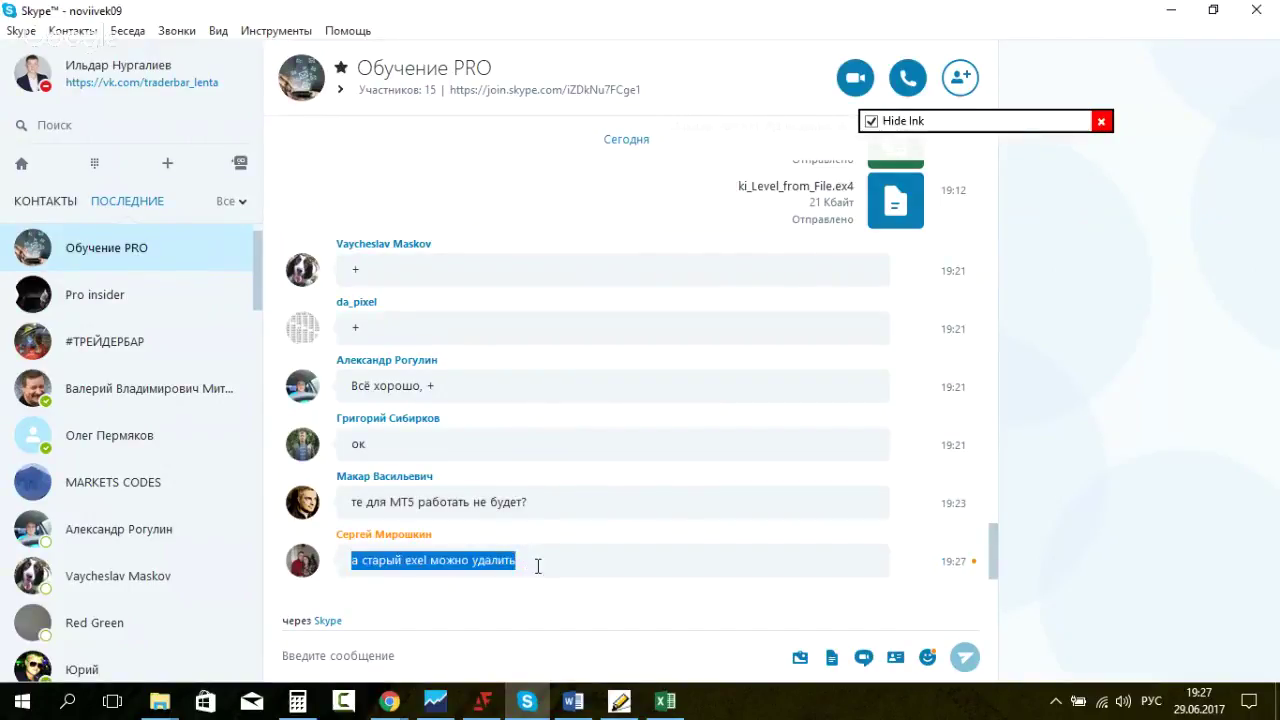
click(666, 701)
click(772, 413)
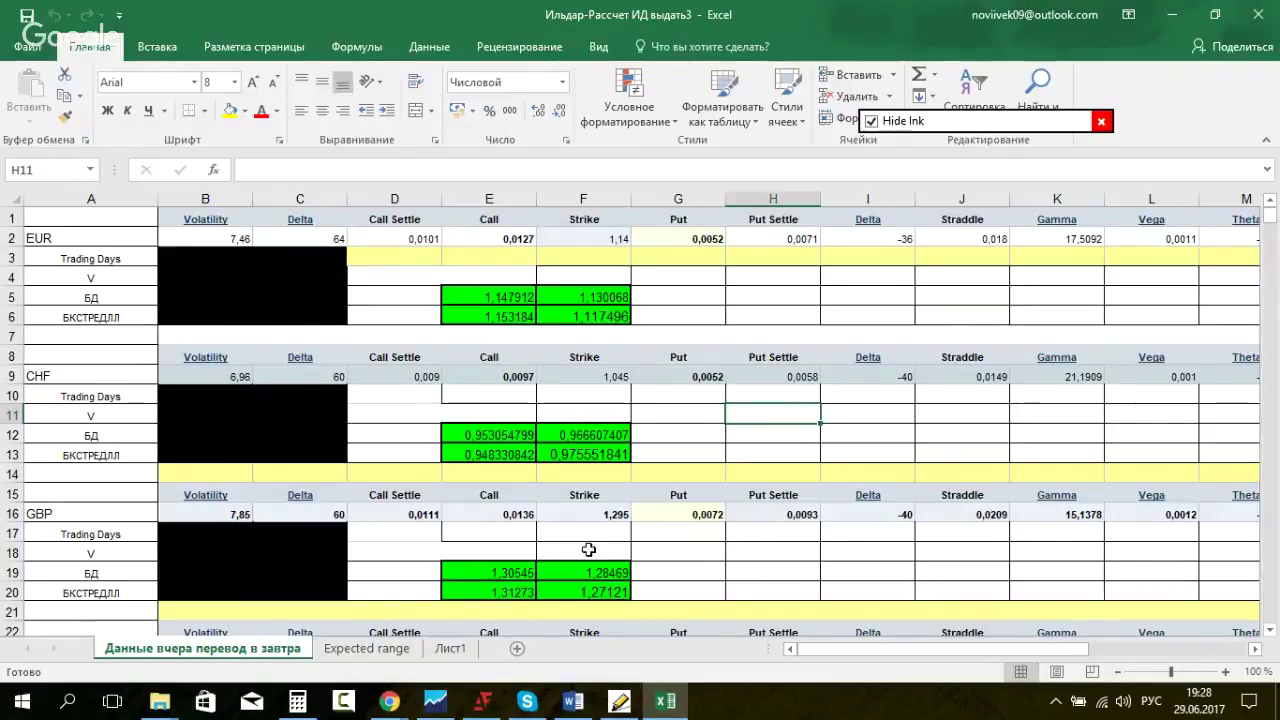
Step: Switch to Chrome, compare the QuikStrike prices page with the FX Products page, and highlight the Open price of Euro FX Futures
click(389, 700)
click(210, 585)
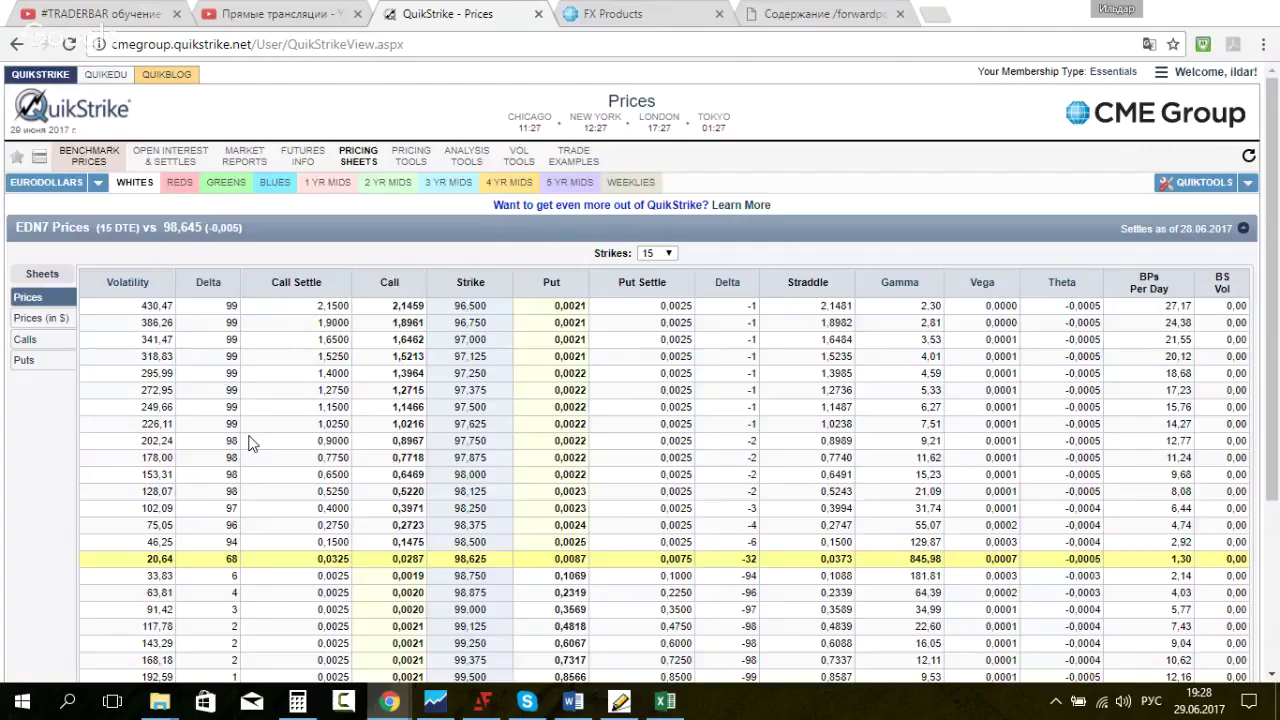
click(606, 14)
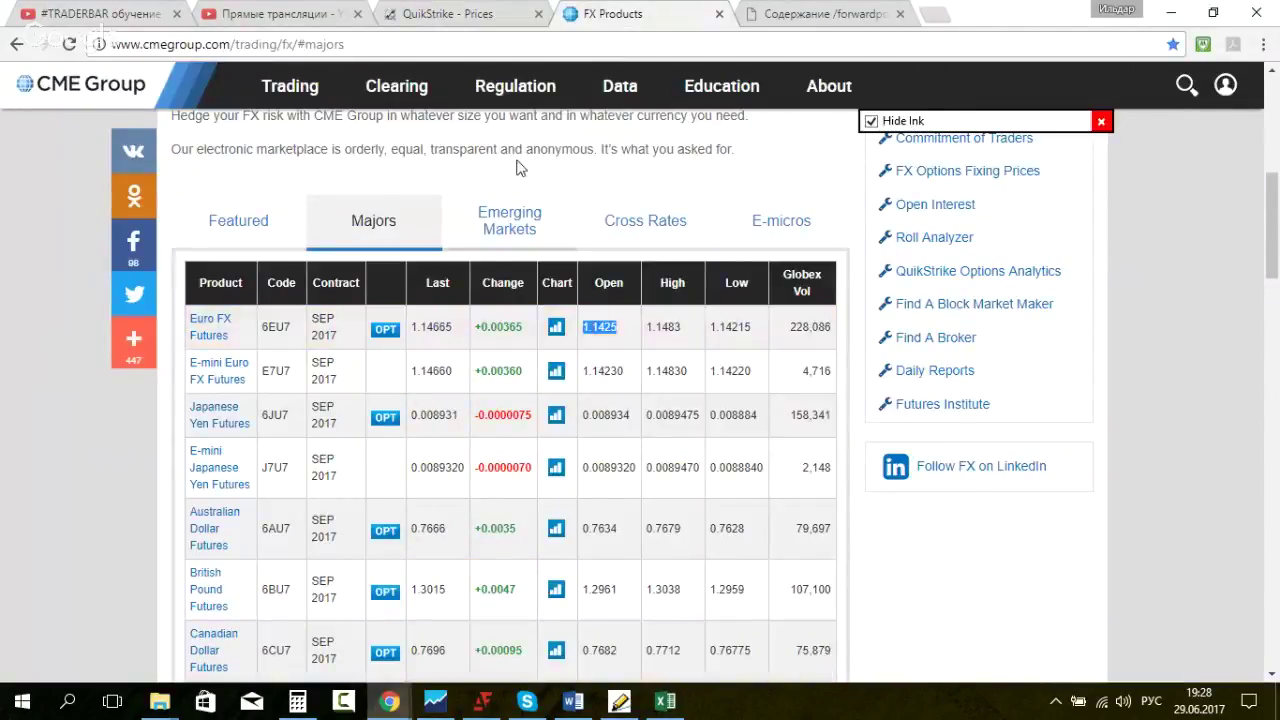
click(455, 16)
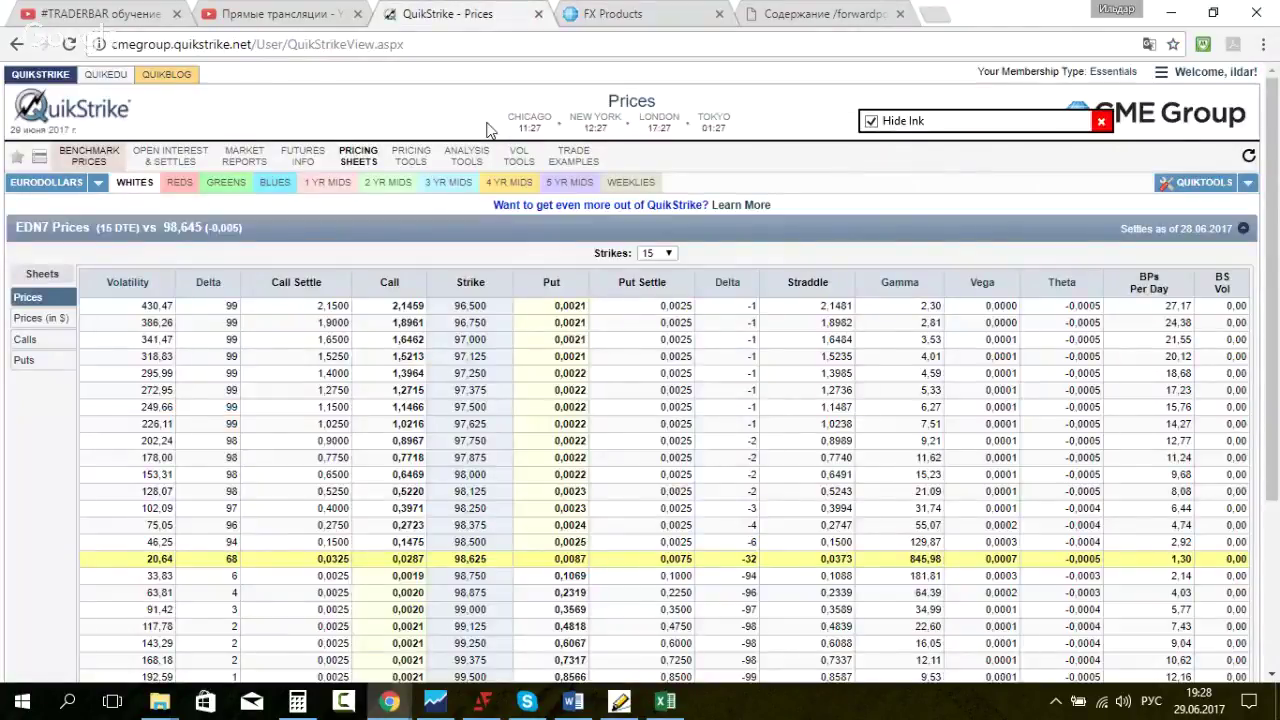
click(620, 12)
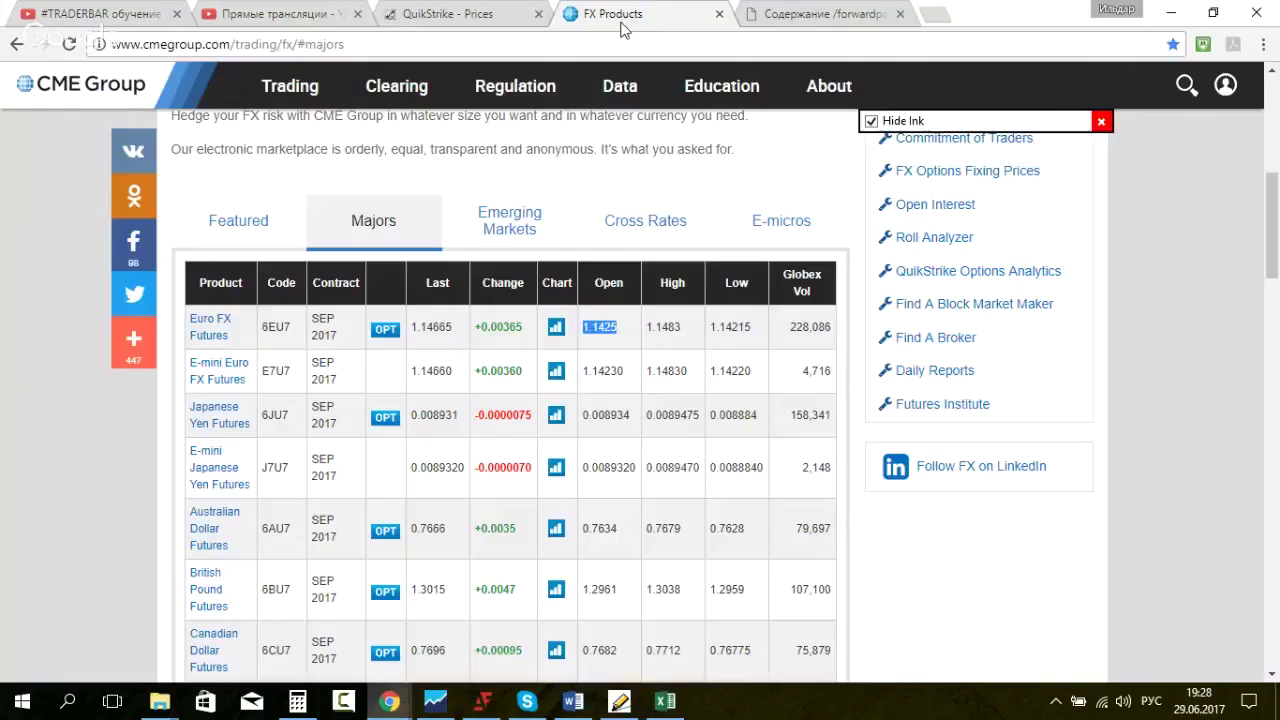
drag(587, 326, 633, 326)
Step: Return to QuikStrike and load the Foreign Exchange EUR/USD price sheet for the weekly EU3N7 contract expiring 21 Jul 2017
click(470, 14)
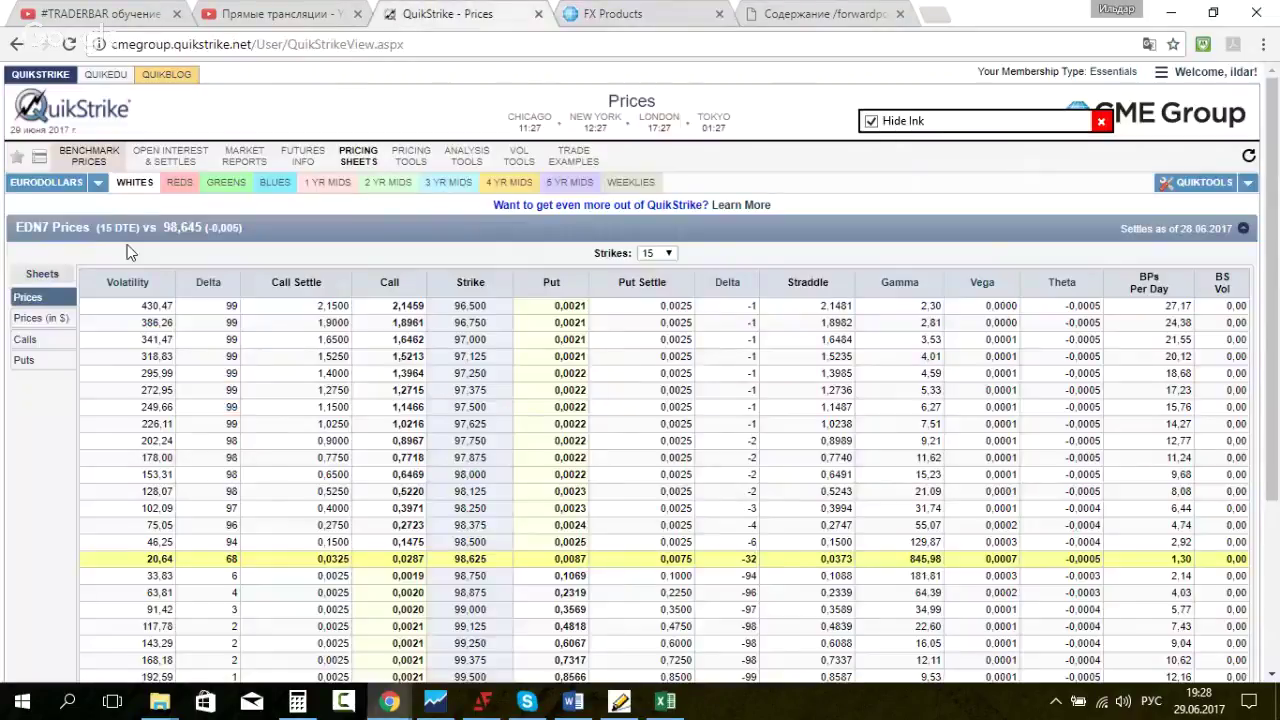
click(98, 182)
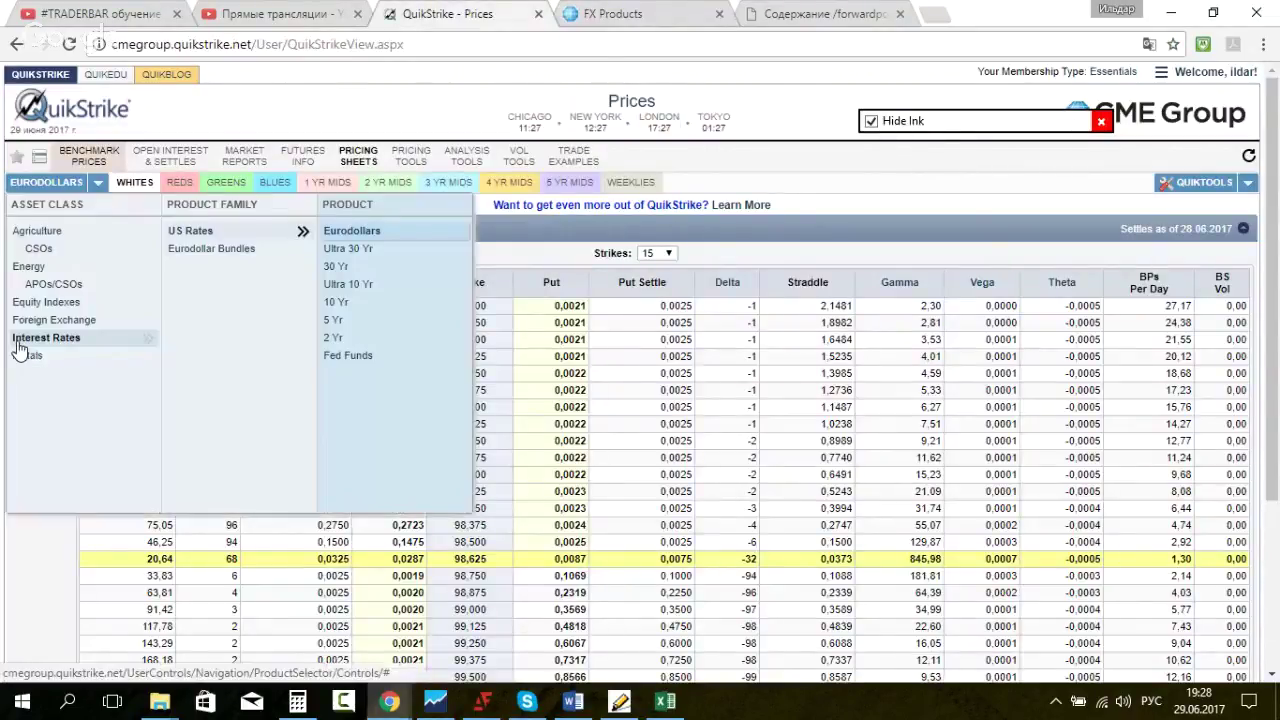
click(57, 320)
click(368, 233)
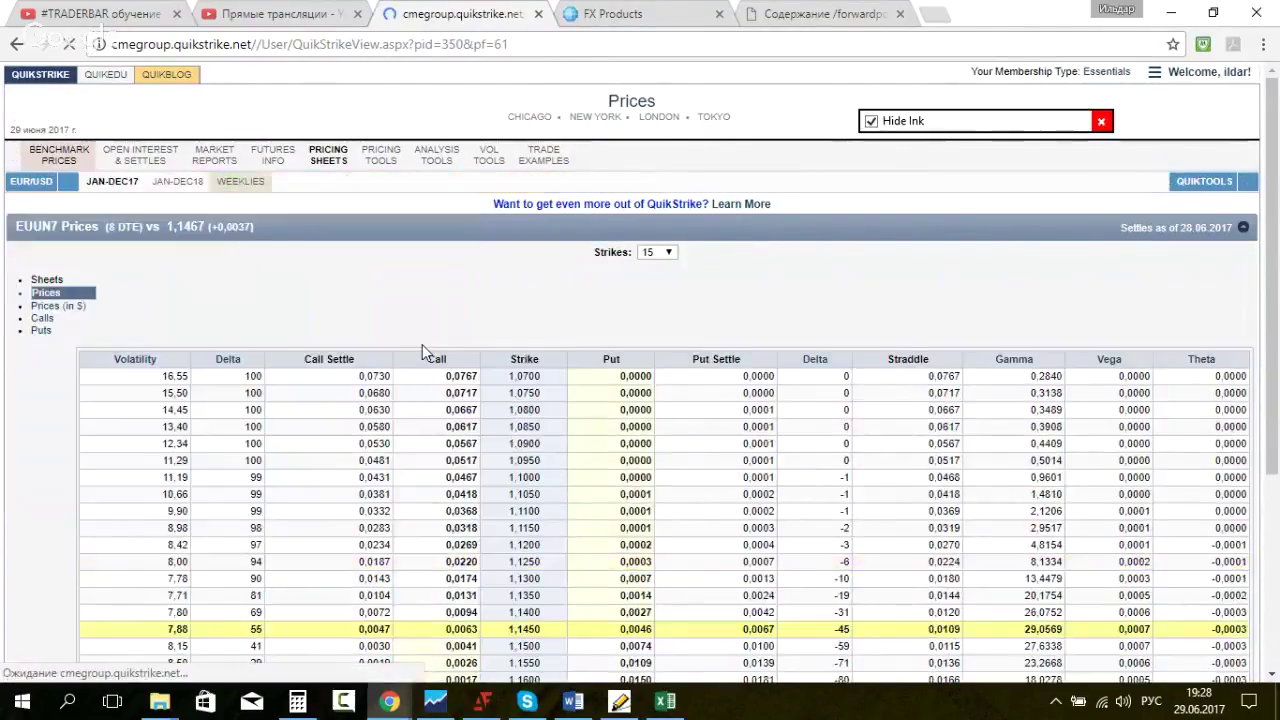
mouse_move(240, 182)
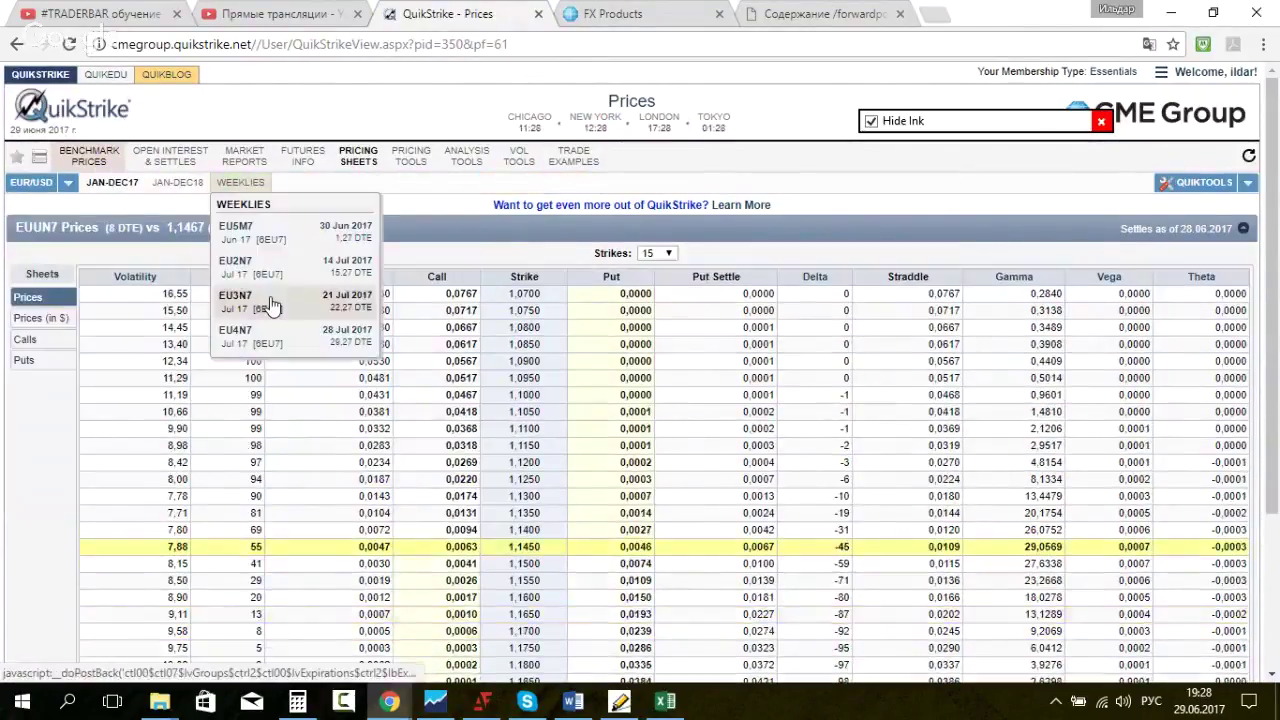
click(358, 303)
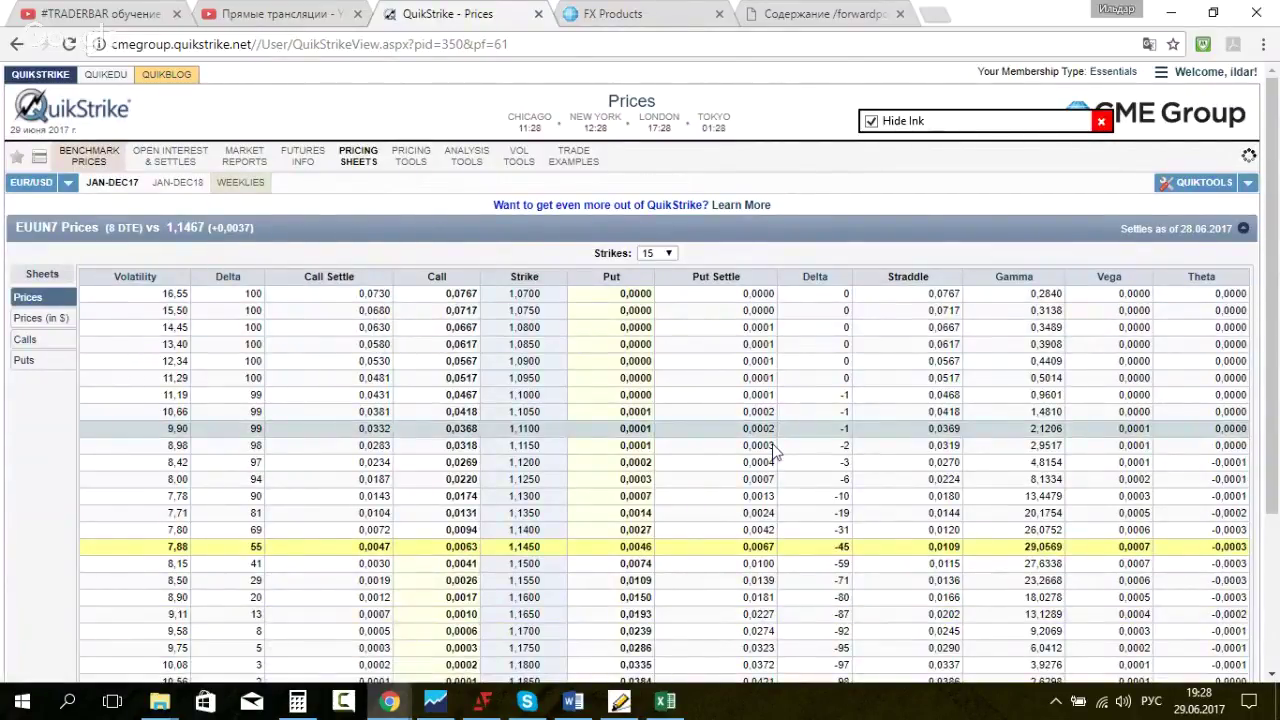
Step: Examine the EU3N7 price sheet, highlighting the whole 1,1450 strike row and the neighbouring 1,1400 and 1,1450 strikes
double_click(522, 530)
double_click(522, 546)
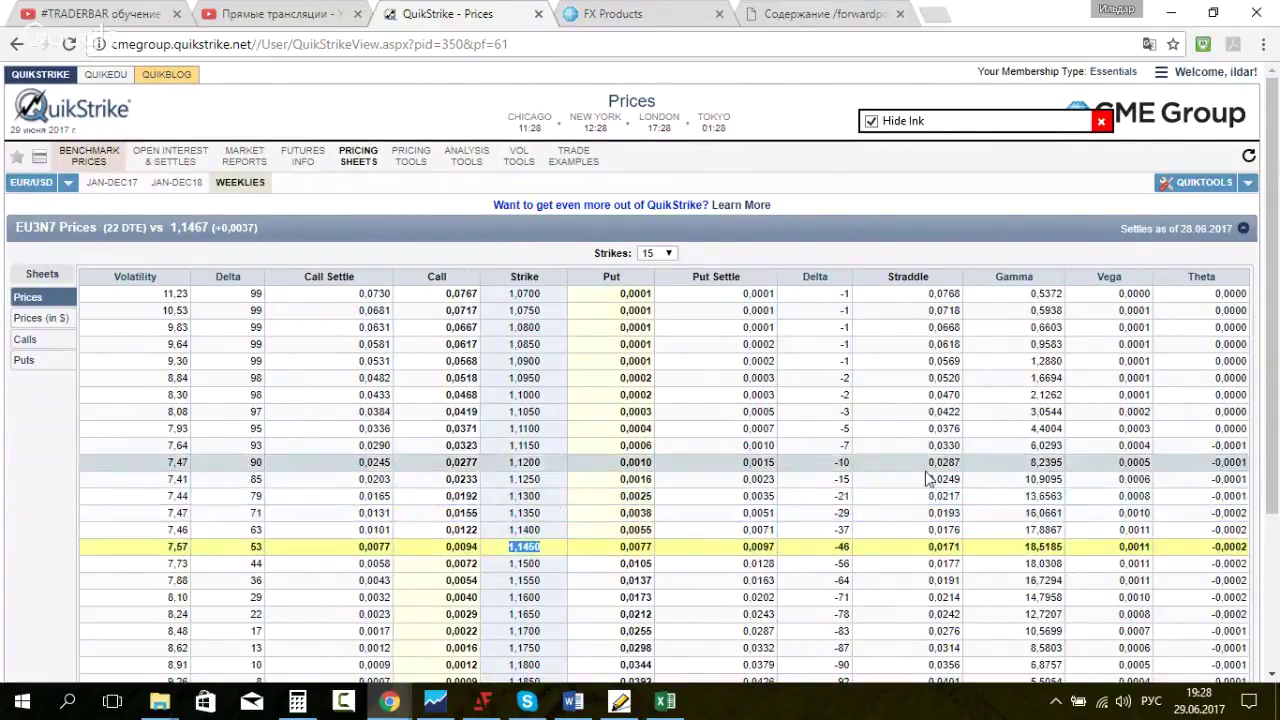
scroll(713, 493, down, 1)
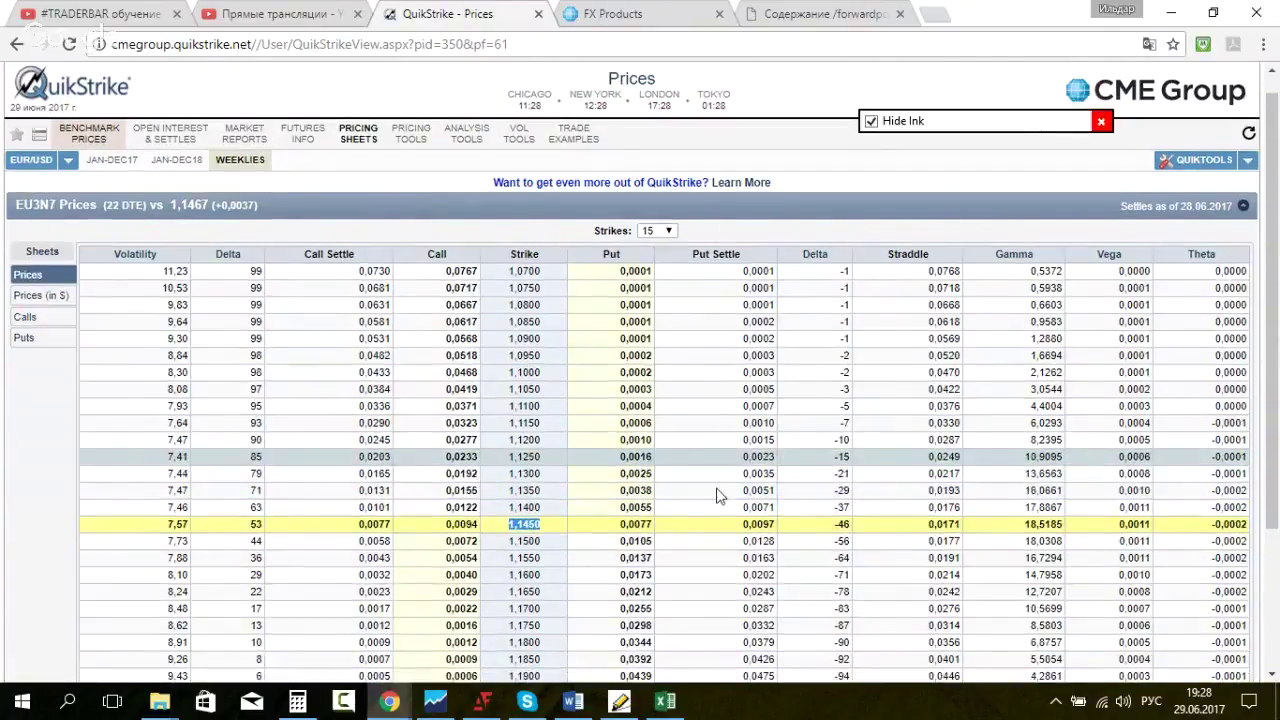
scroll(716, 496, down, 1)
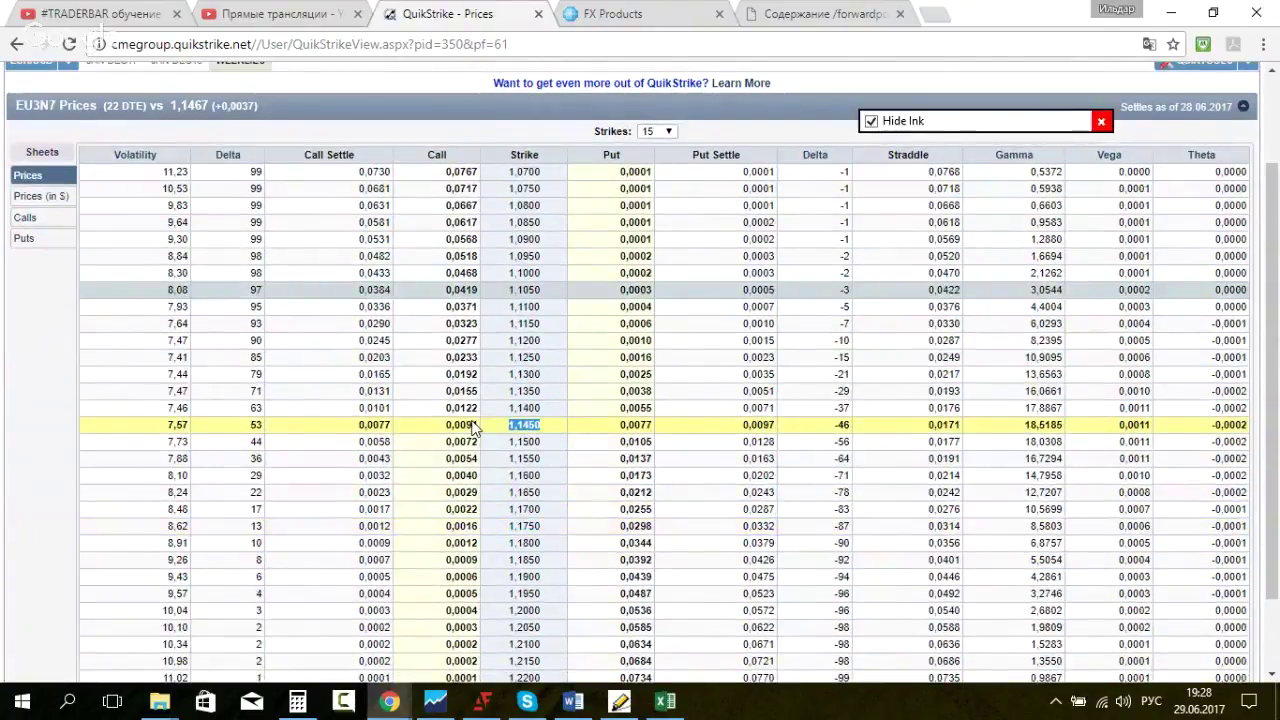
scroll(789, 375, down, 1)
drag(476, 428, 1247, 358)
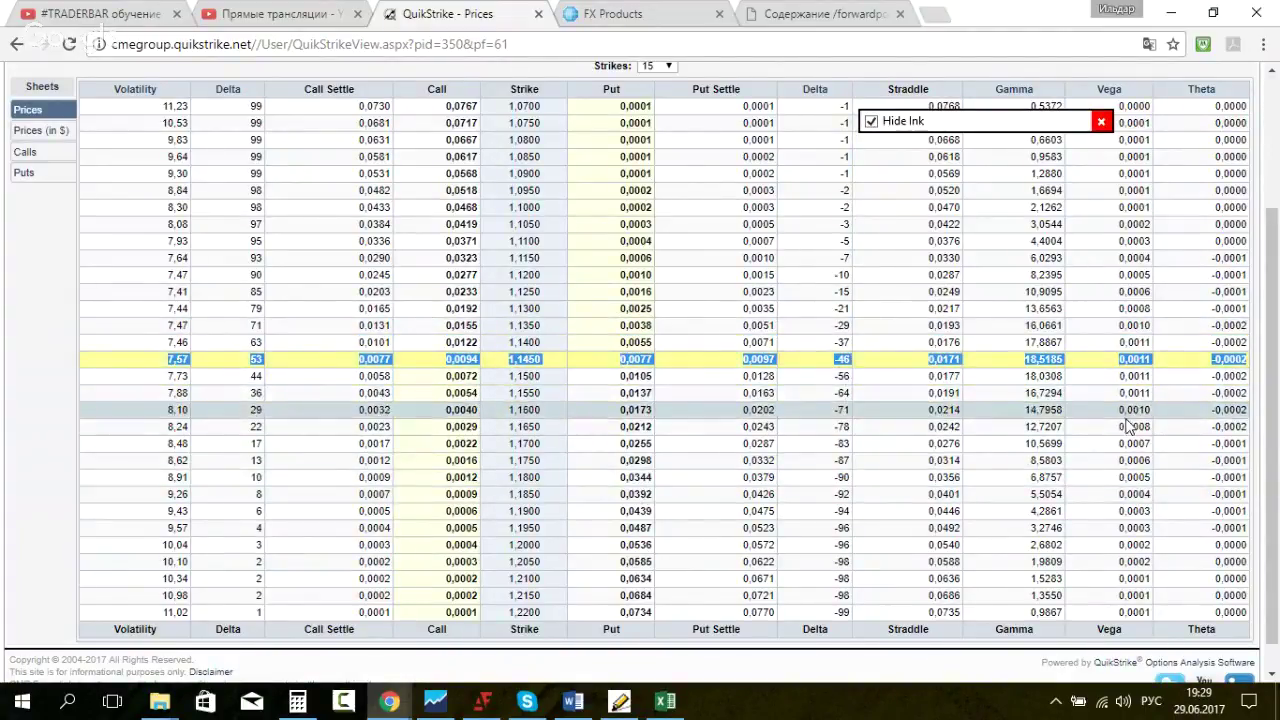
drag(508, 342, 550, 356)
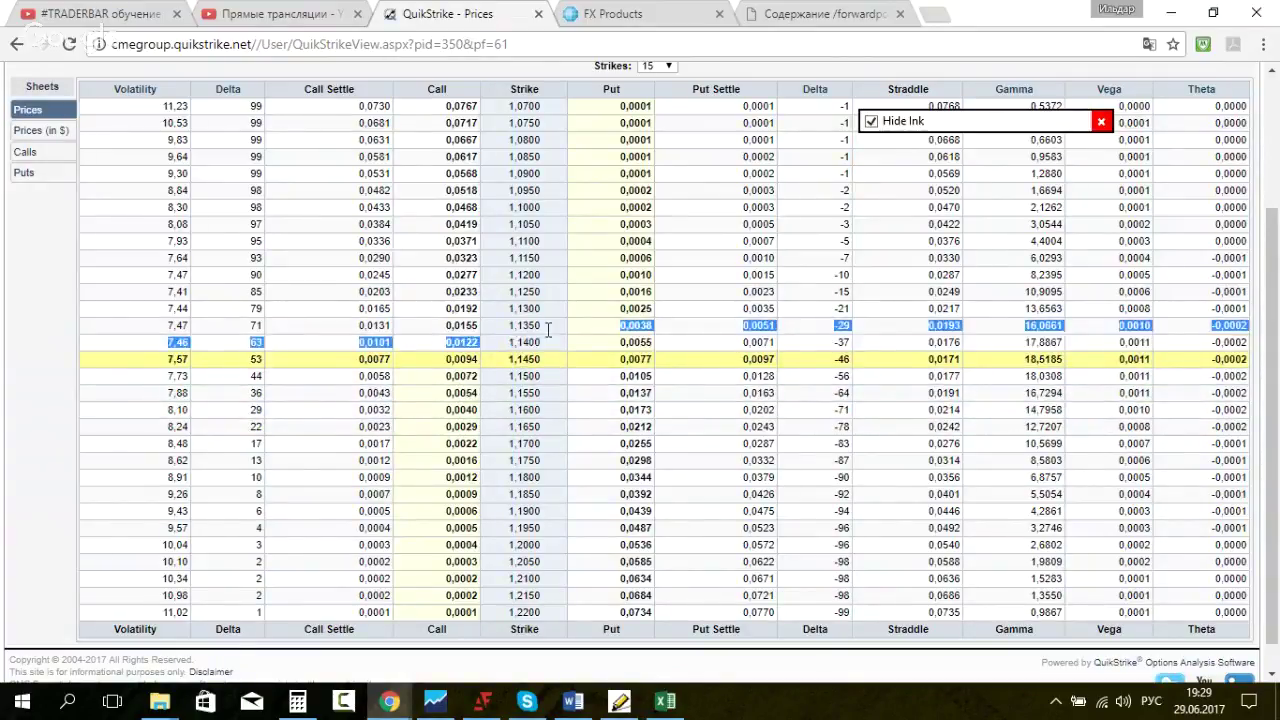
click(469, 345)
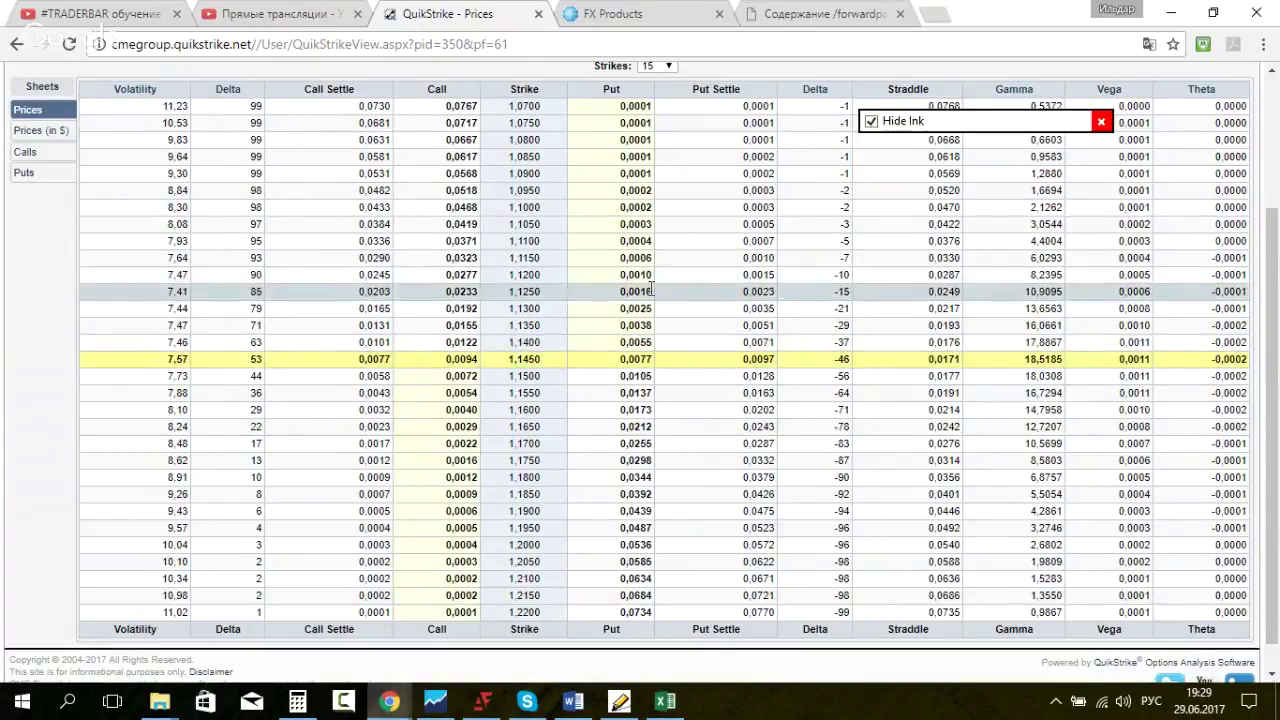
drag(508, 342, 564, 358)
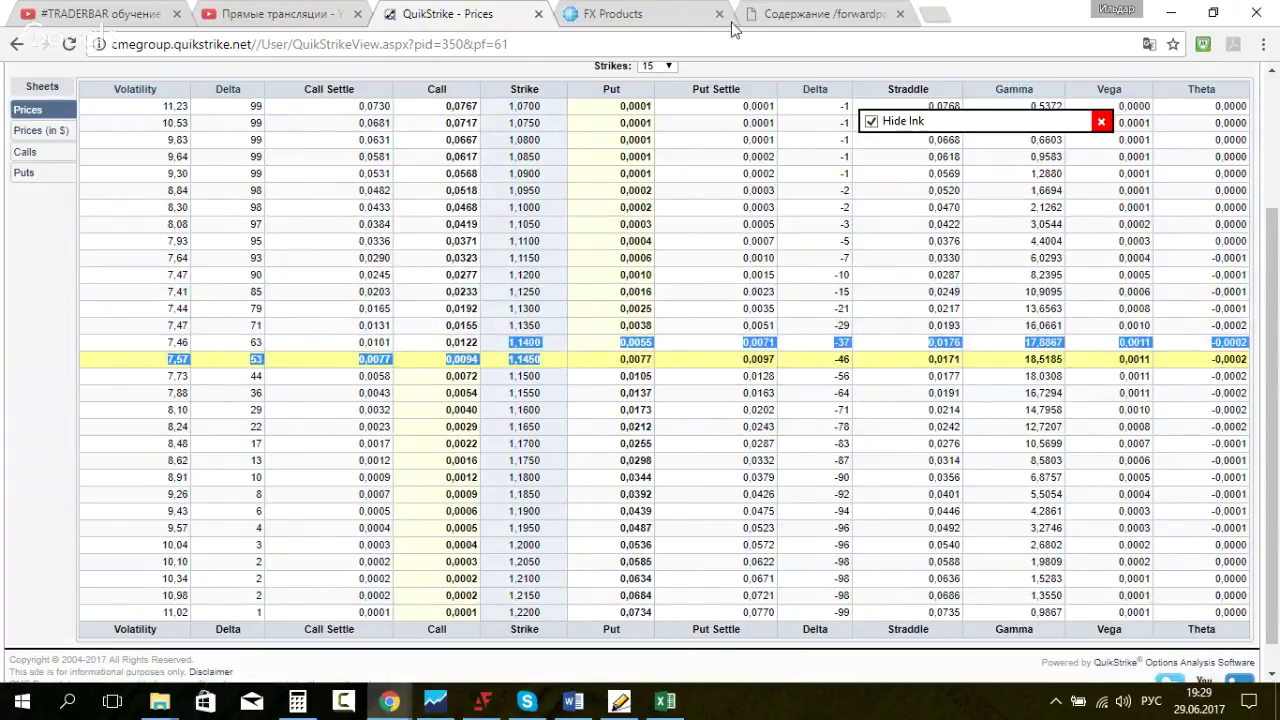
Step: Check the Euro FX Futures Open price again on the FX Products page to match it with the nearest strike
click(667, 30)
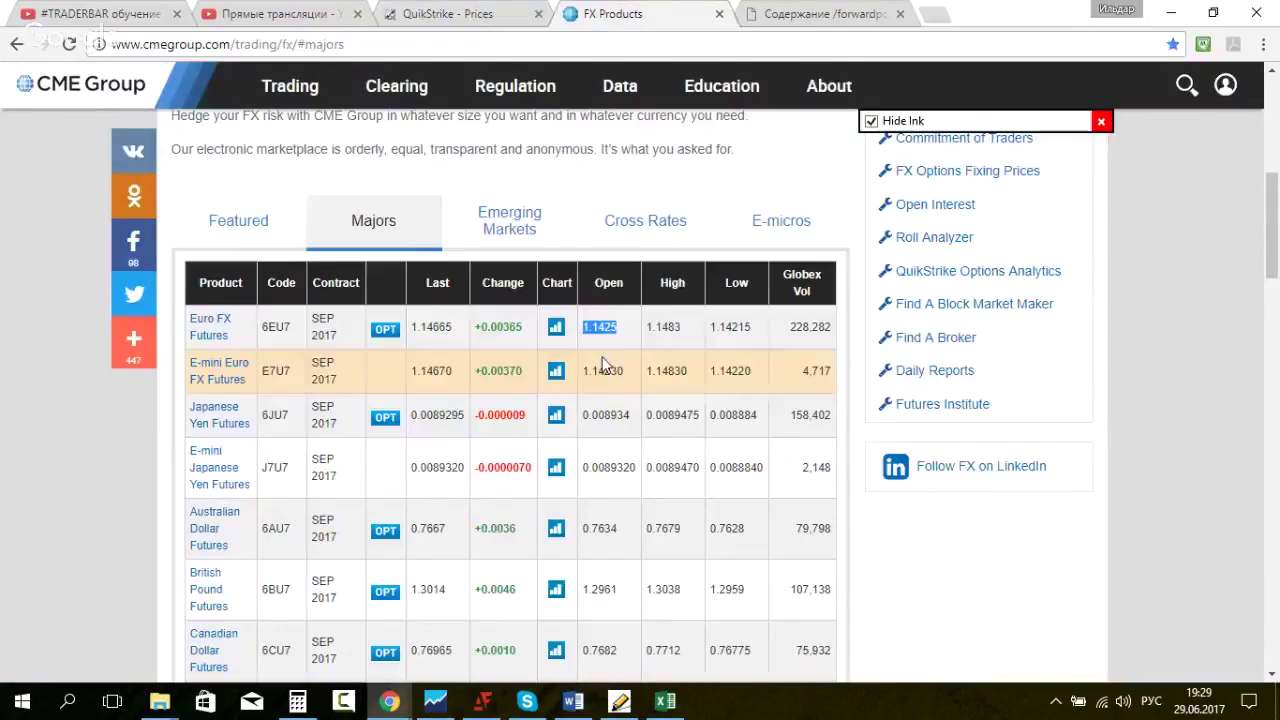
drag(627, 338, 604, 330)
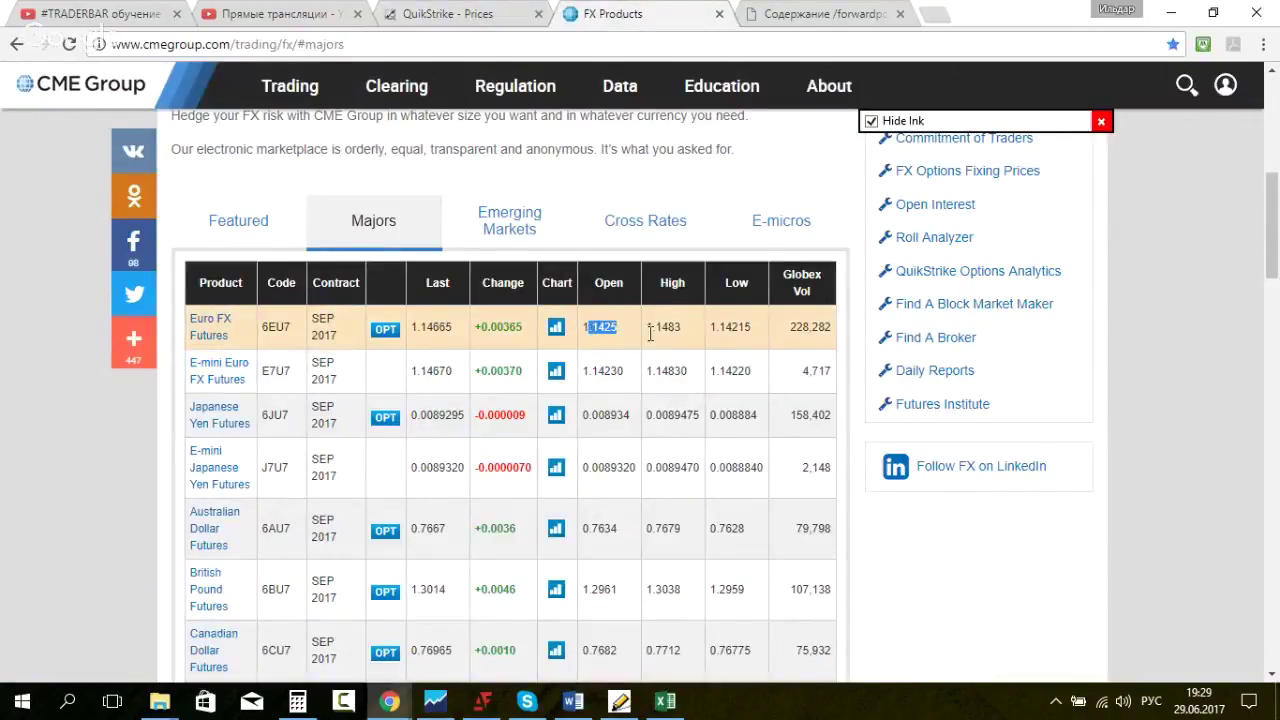
click(619, 329)
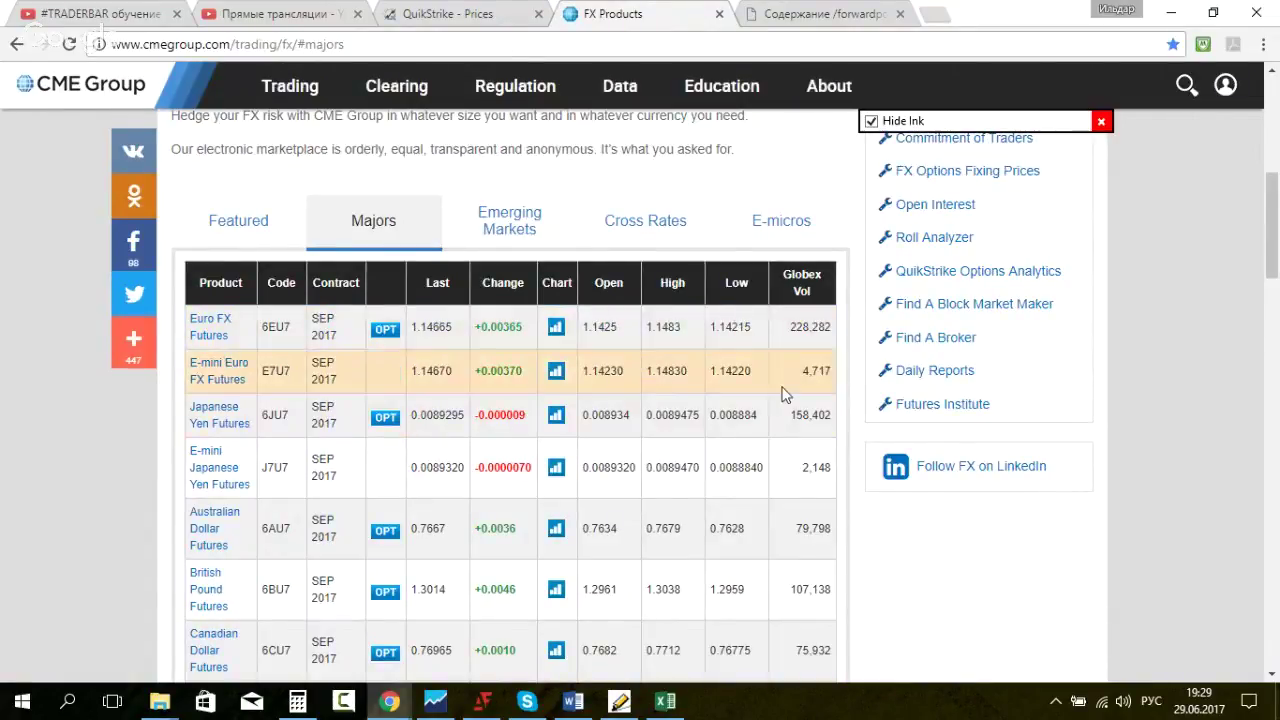
Step: Copy the 1,1450 strike row from the EU3N7 sheet into the EUR row of the Данные вчера перевод в завтра sheet, starting at B2
click(487, 8)
drag(165, 360, 1235, 360)
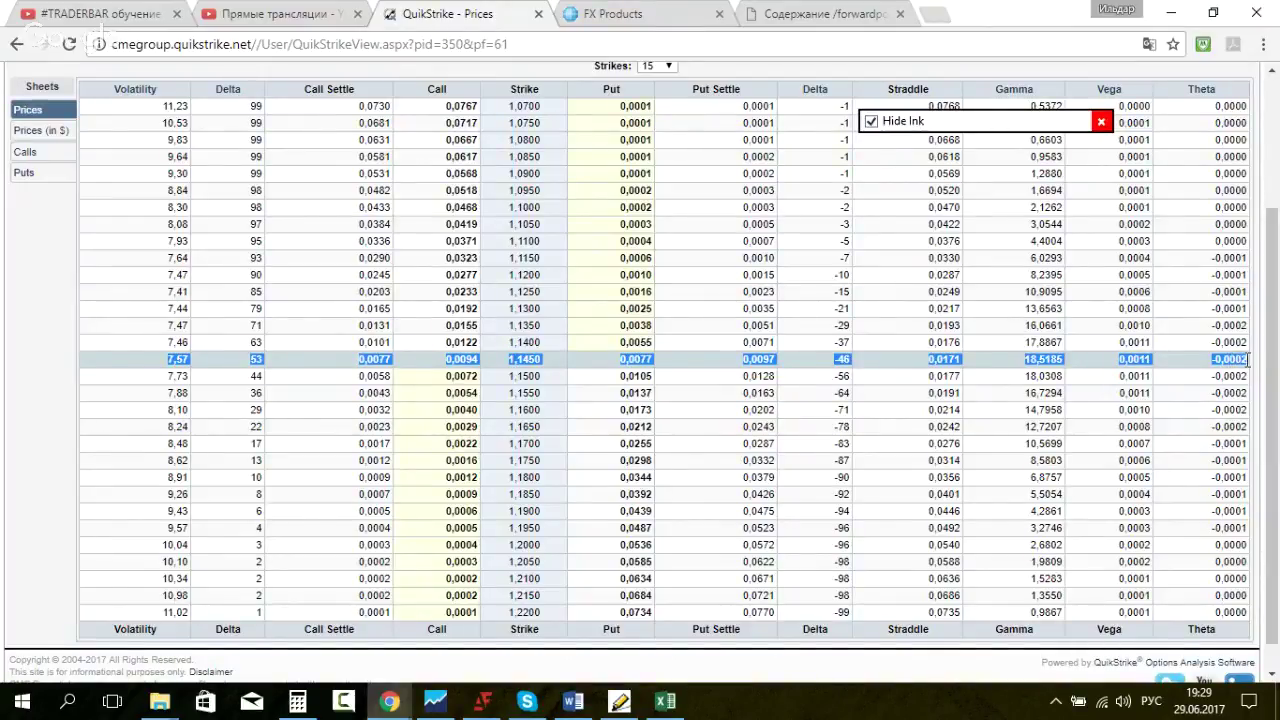
drag(1247, 361, 1245, 362)
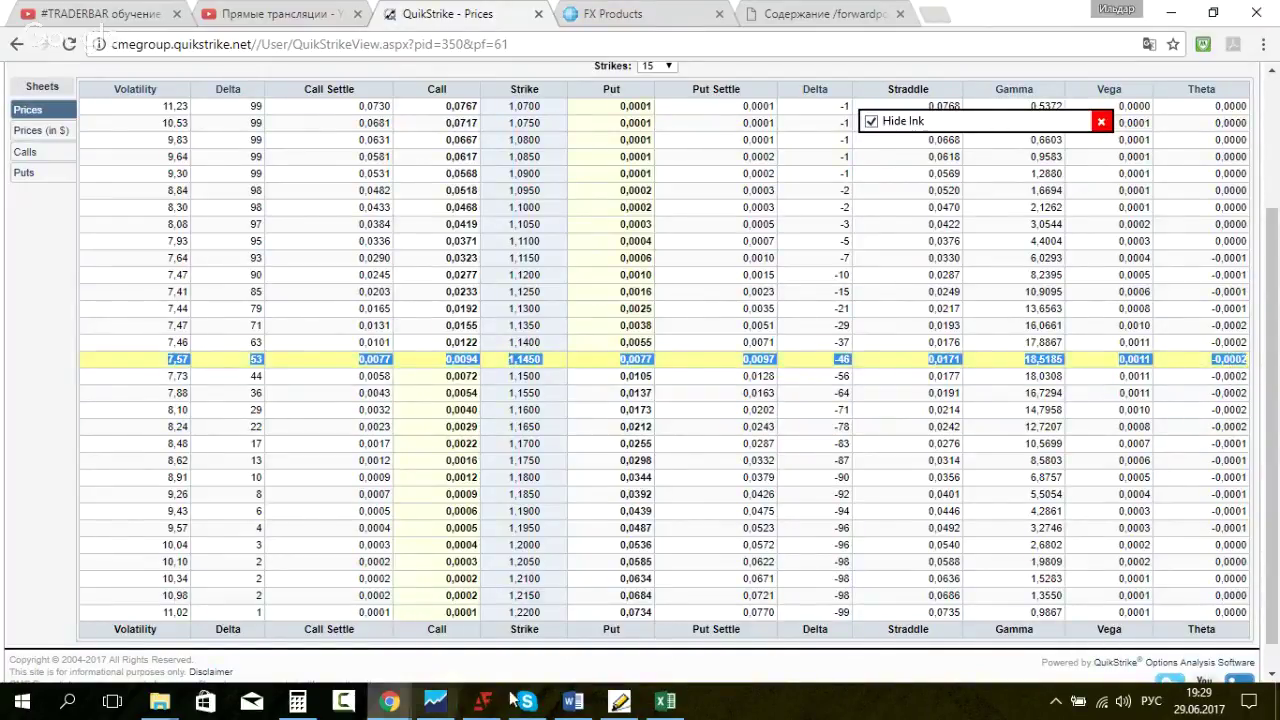
click(657, 703)
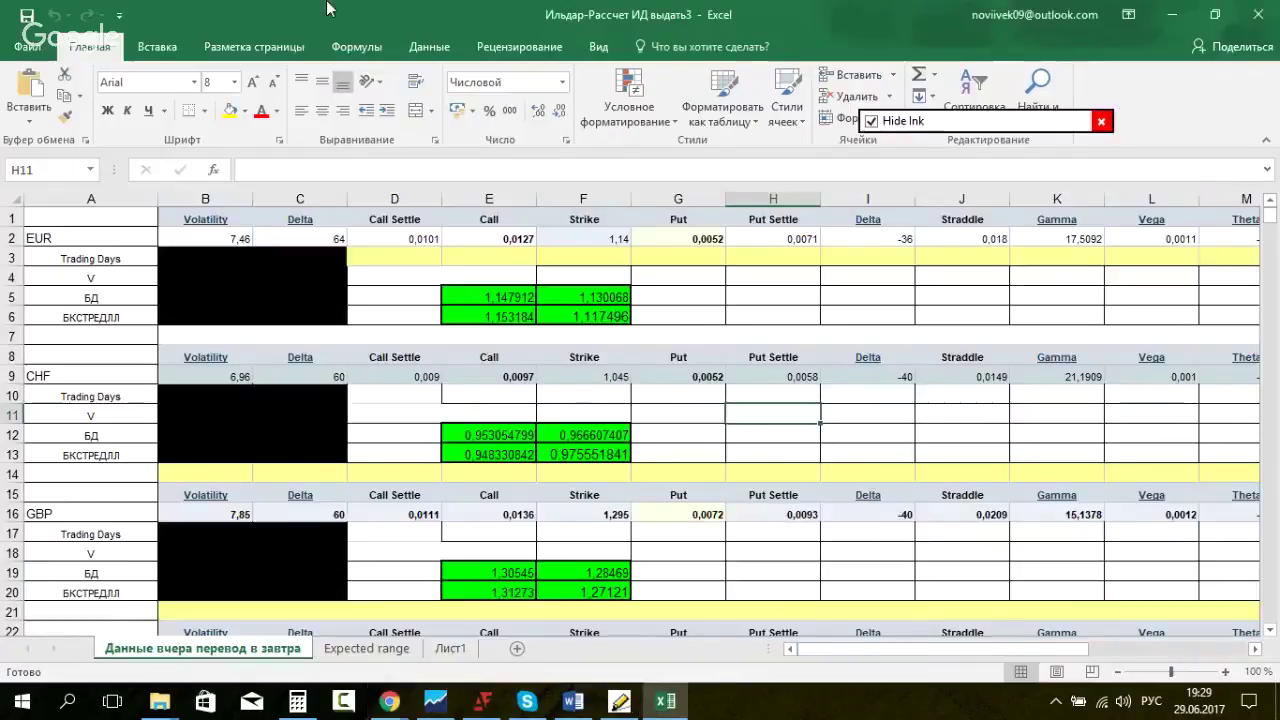
click(233, 245)
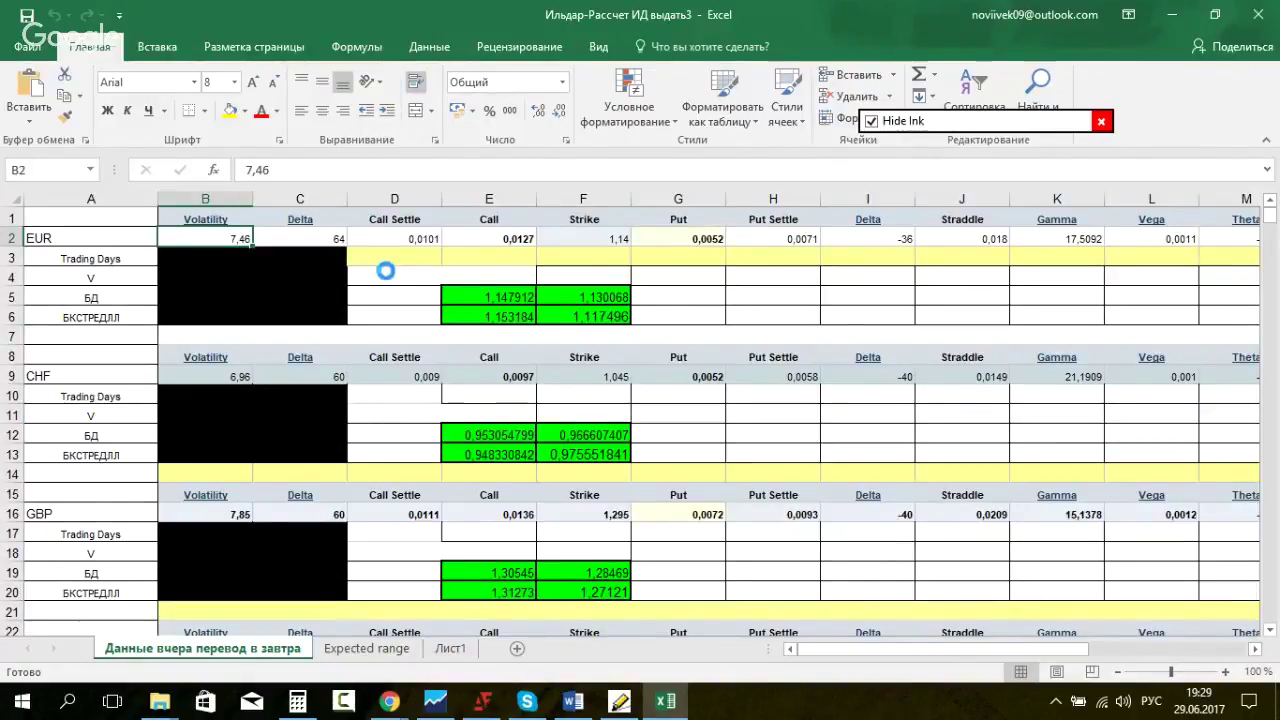
text(7,57	53	0,0077	0,0094	1,145	0,0077	0,0097	-46	0,0171	18,5185	0,0011)
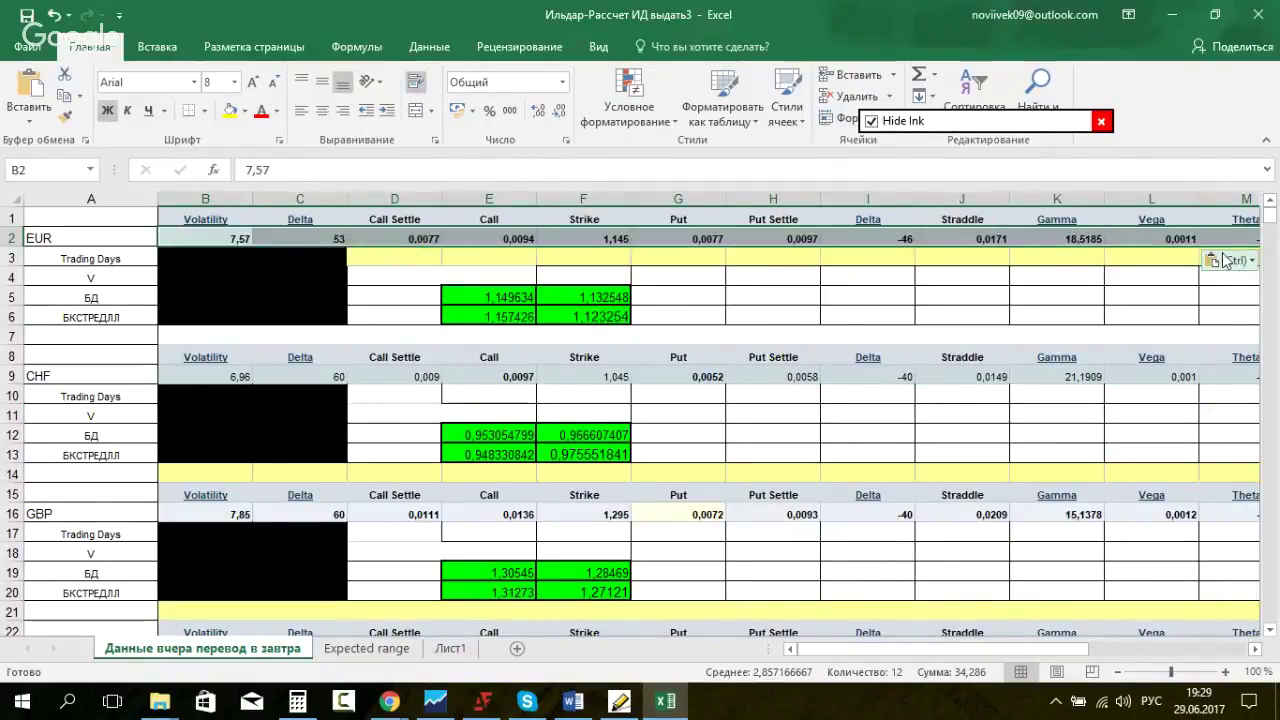
Step: Paste the same copied strike row into the EUR row of the Expected range sheet, starting at B80
click(367, 648)
scroll(288, 418, down, 6)
scroll(288, 418, down, 14)
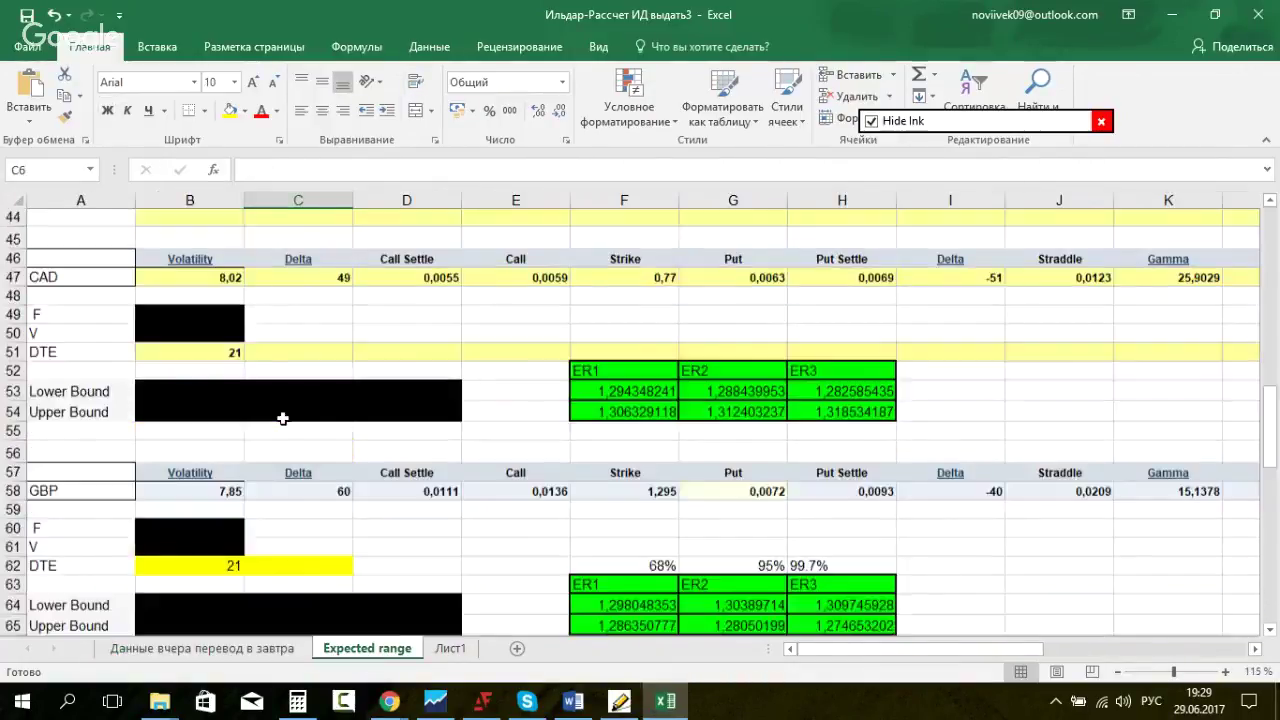
scroll(283, 418, down, 3)
click(219, 411)
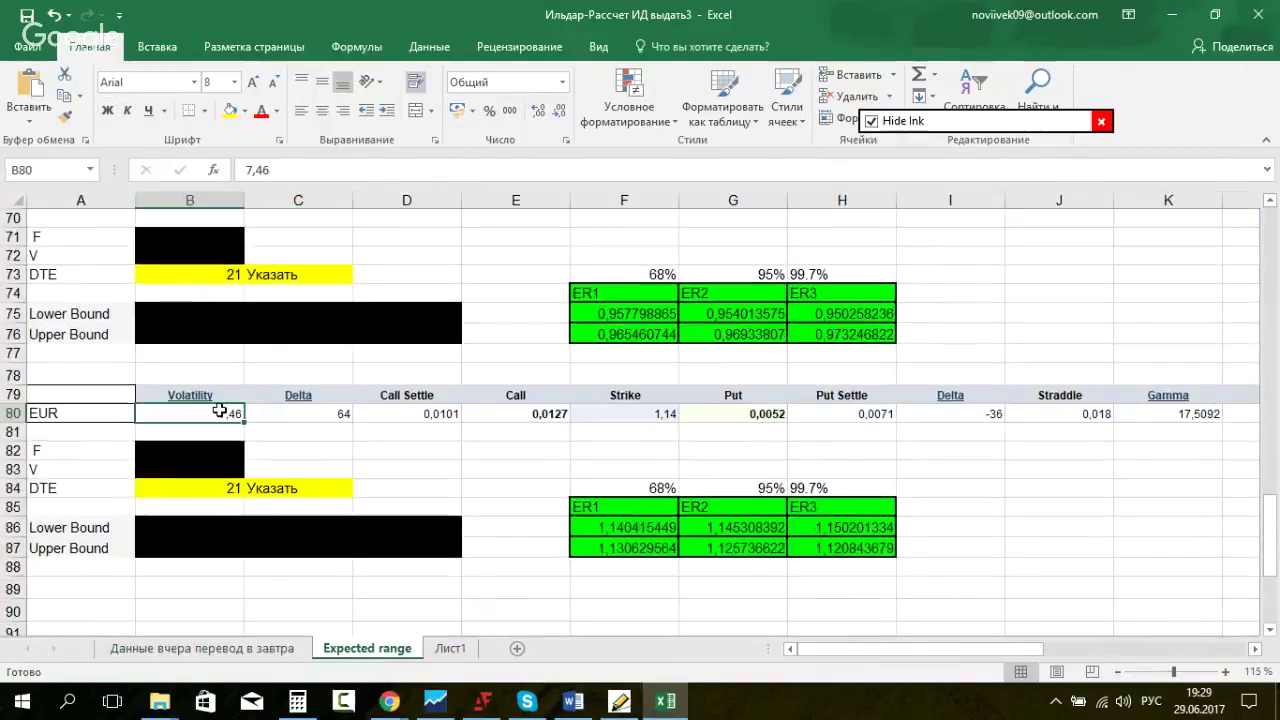
key(ctrl+v)
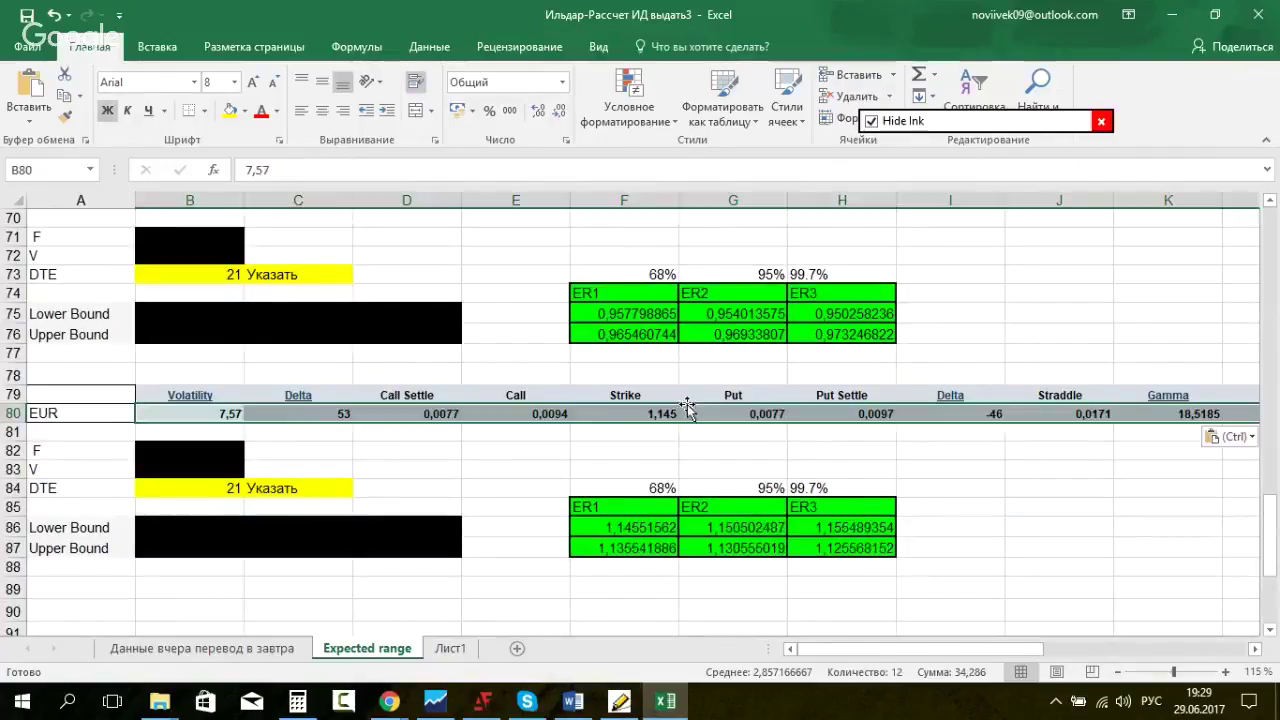
Step: Switch back to QuikStrike in Chrome and load the CHF/USD price sheet for the weekly SF3N7 contract expiring 21 Jul 2017
click(389, 701)
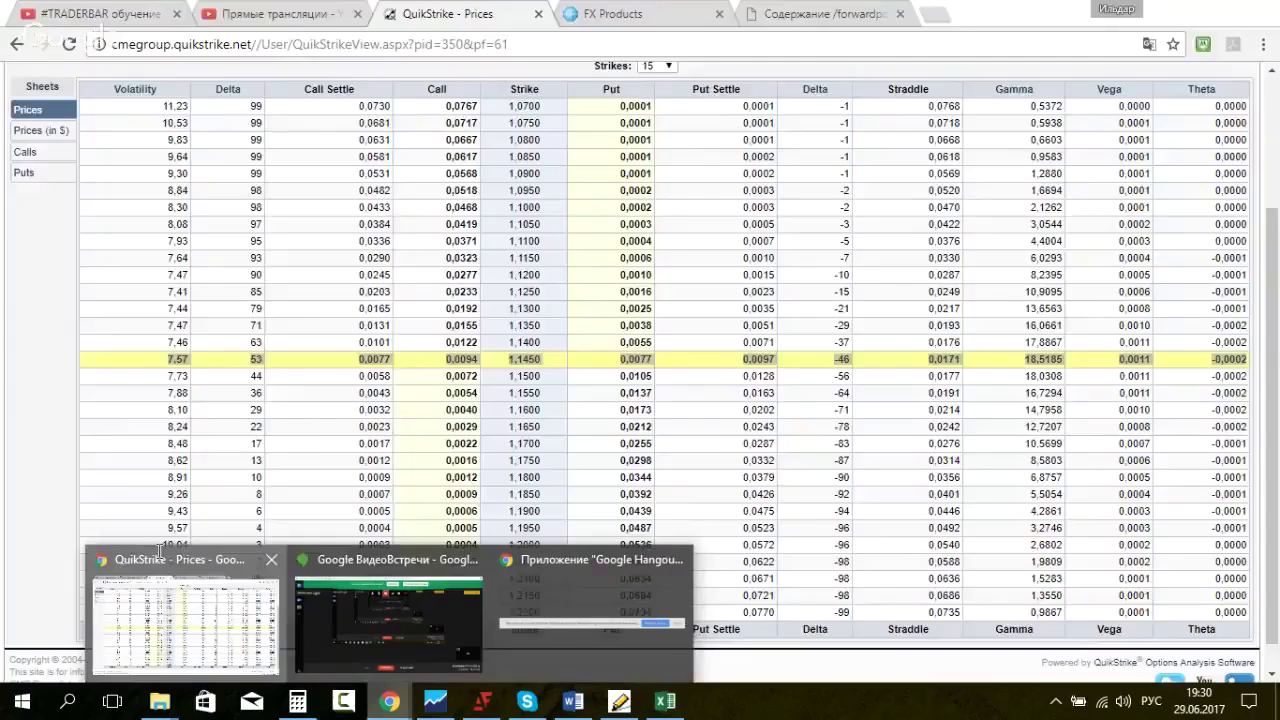
click(155, 551)
scroll(248, 218, up, 3)
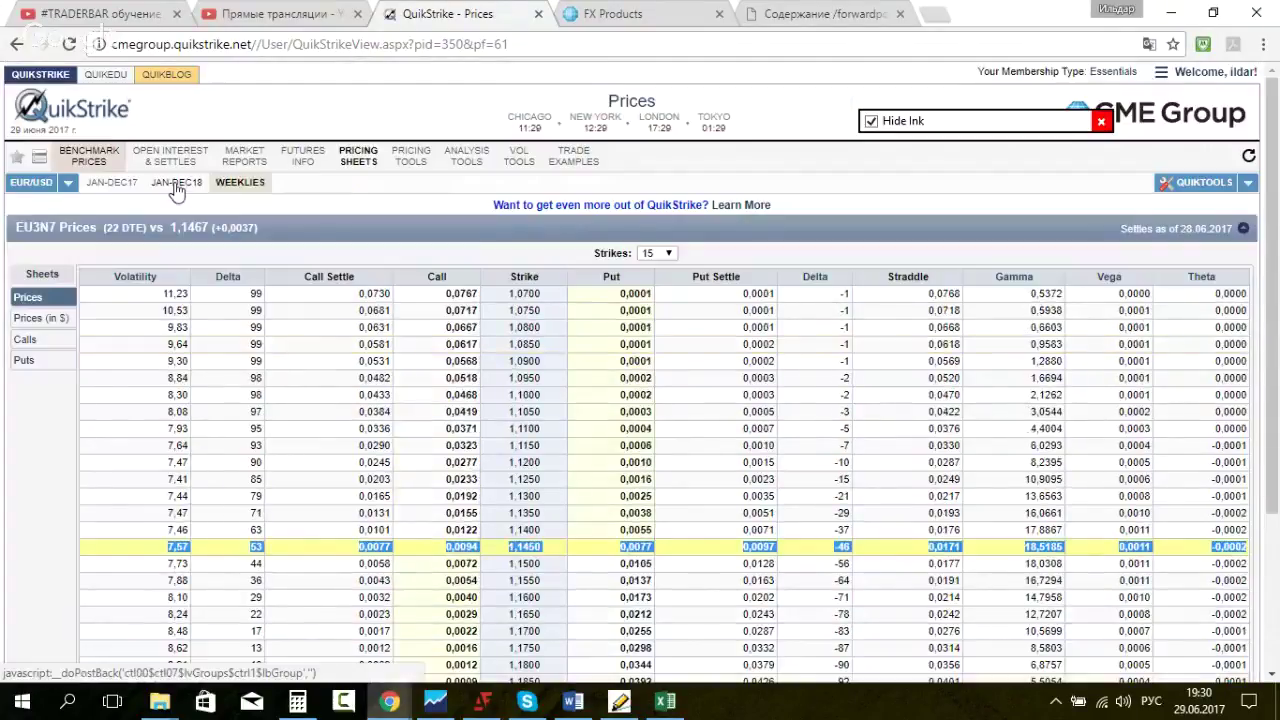
click(176, 190)
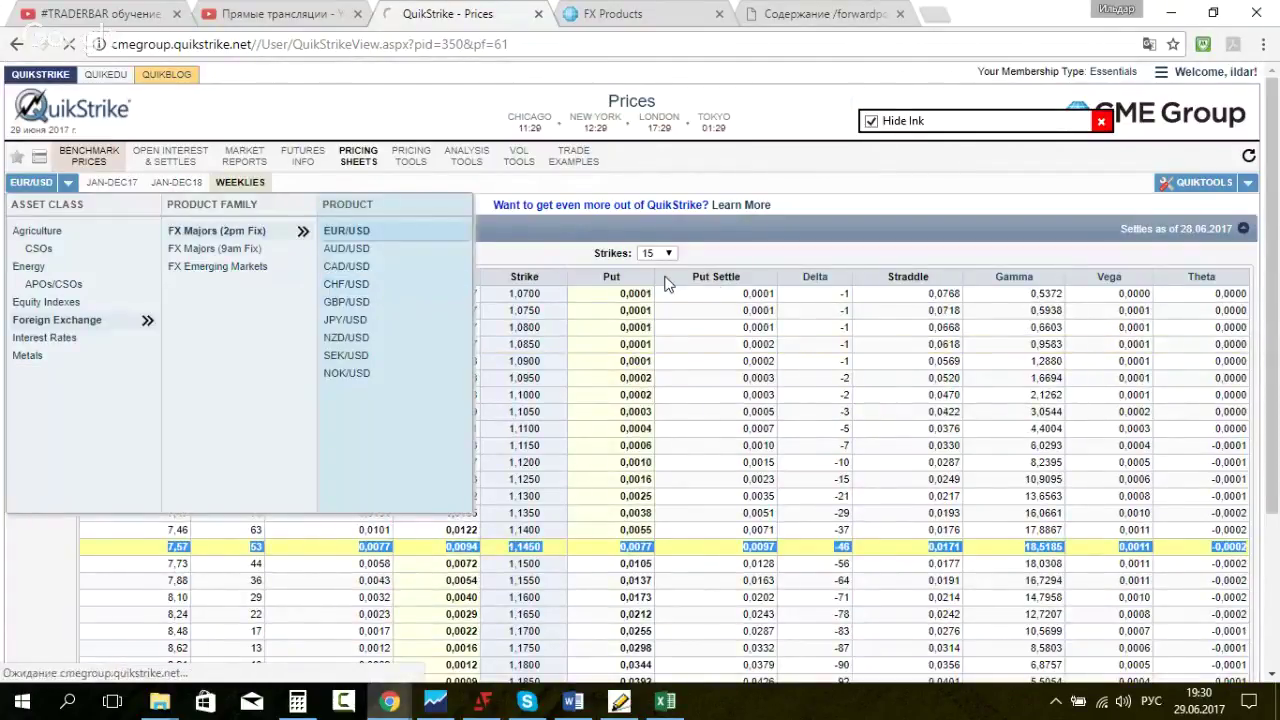
click(346, 284)
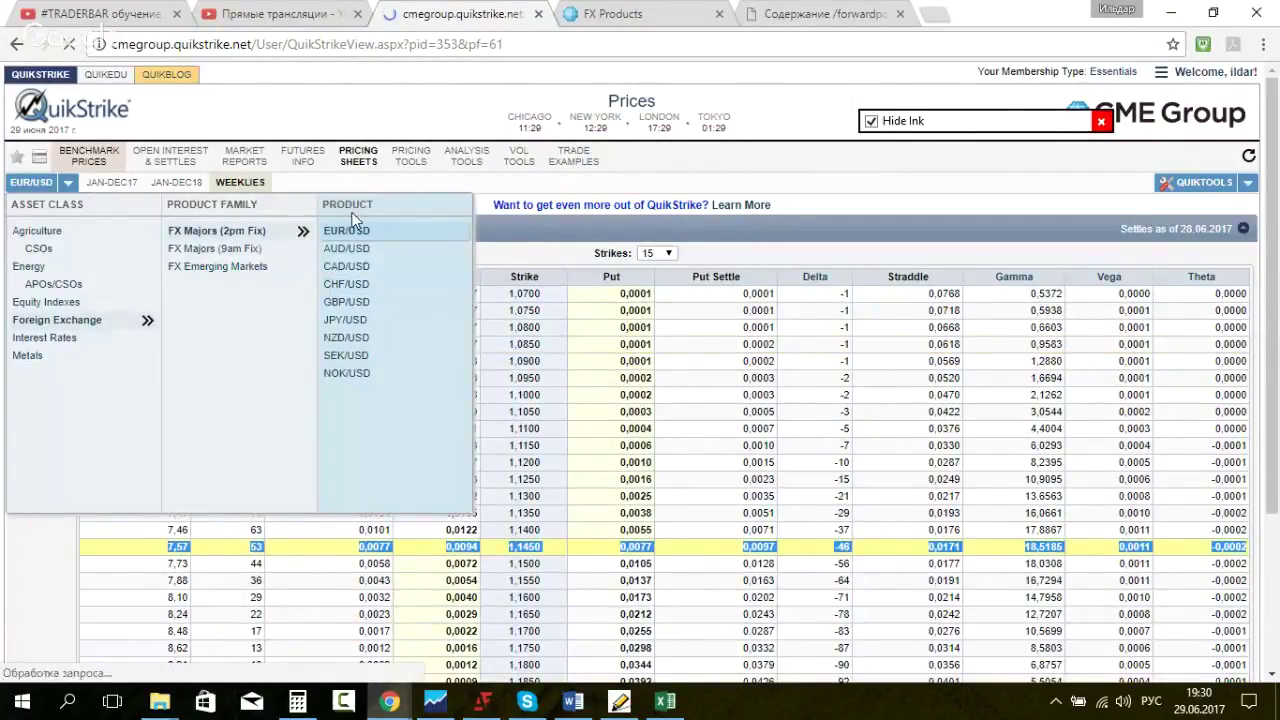
mouse_move(242, 184)
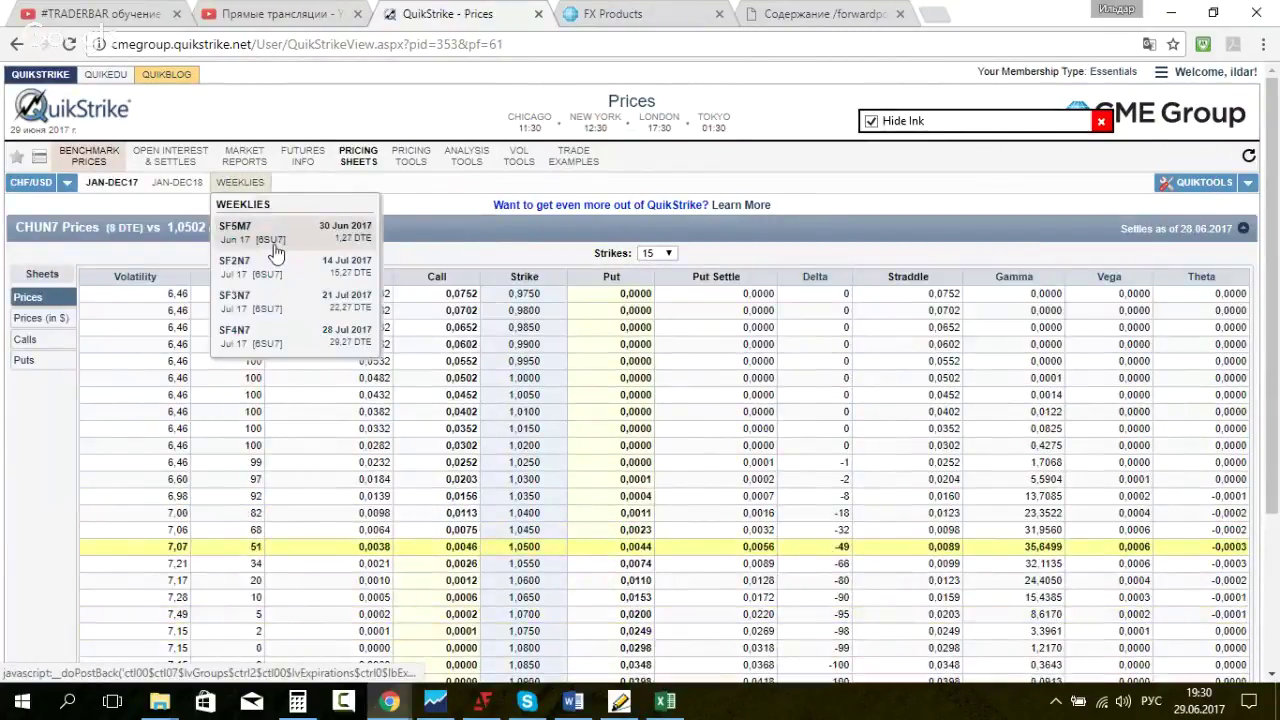
click(358, 303)
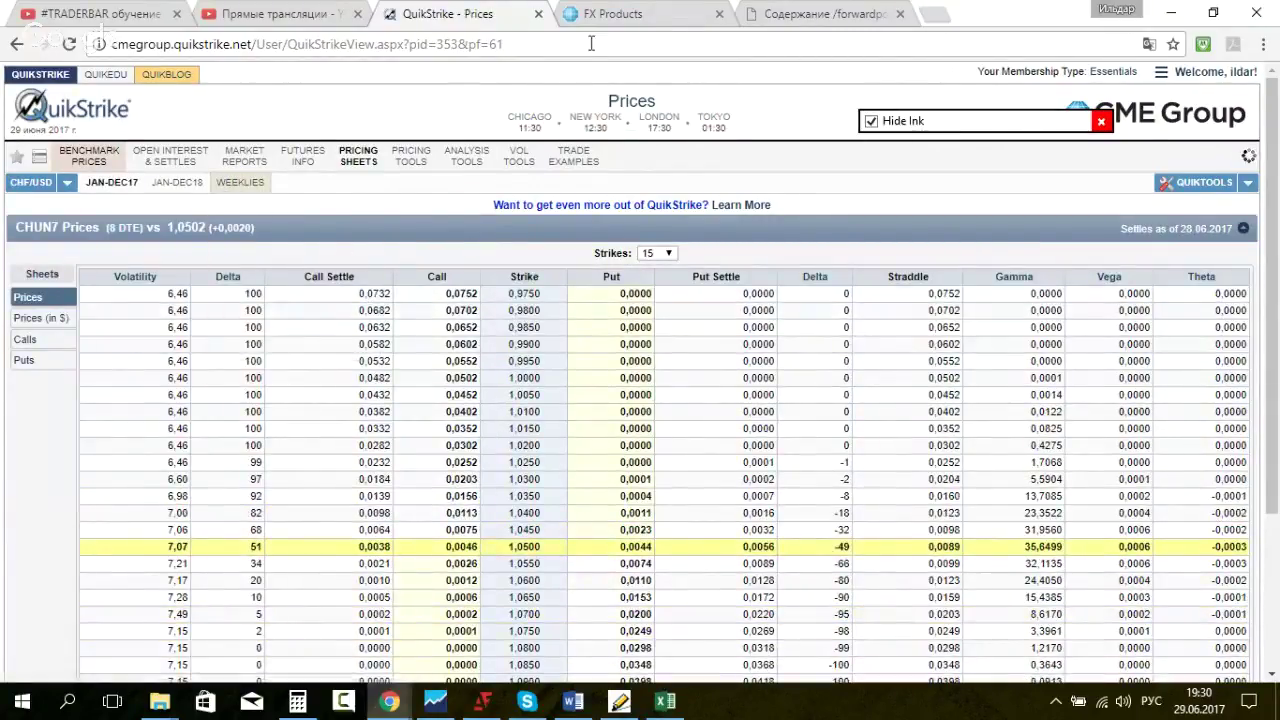
Step: Check the Swiss Franc Futures Open price on the FX Products page and return to the QuikStrike SF3N7 price sheet
click(657, 20)
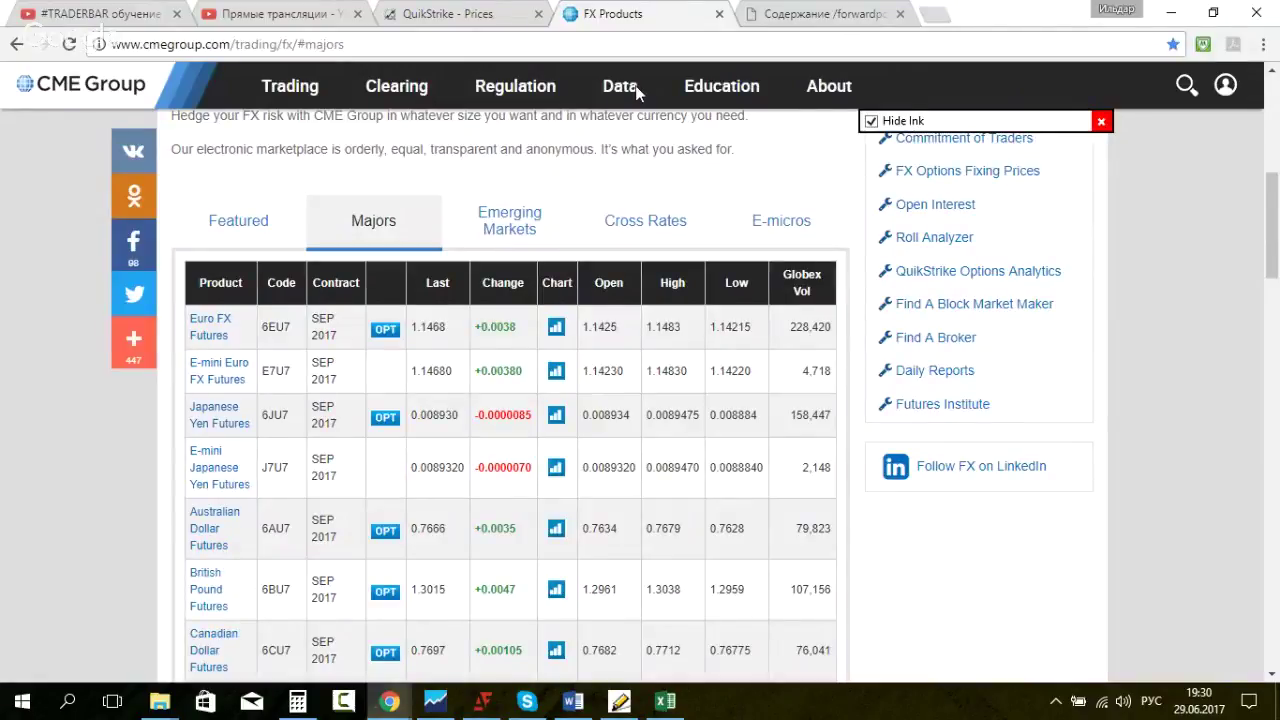
scroll(230, 520, down, 1)
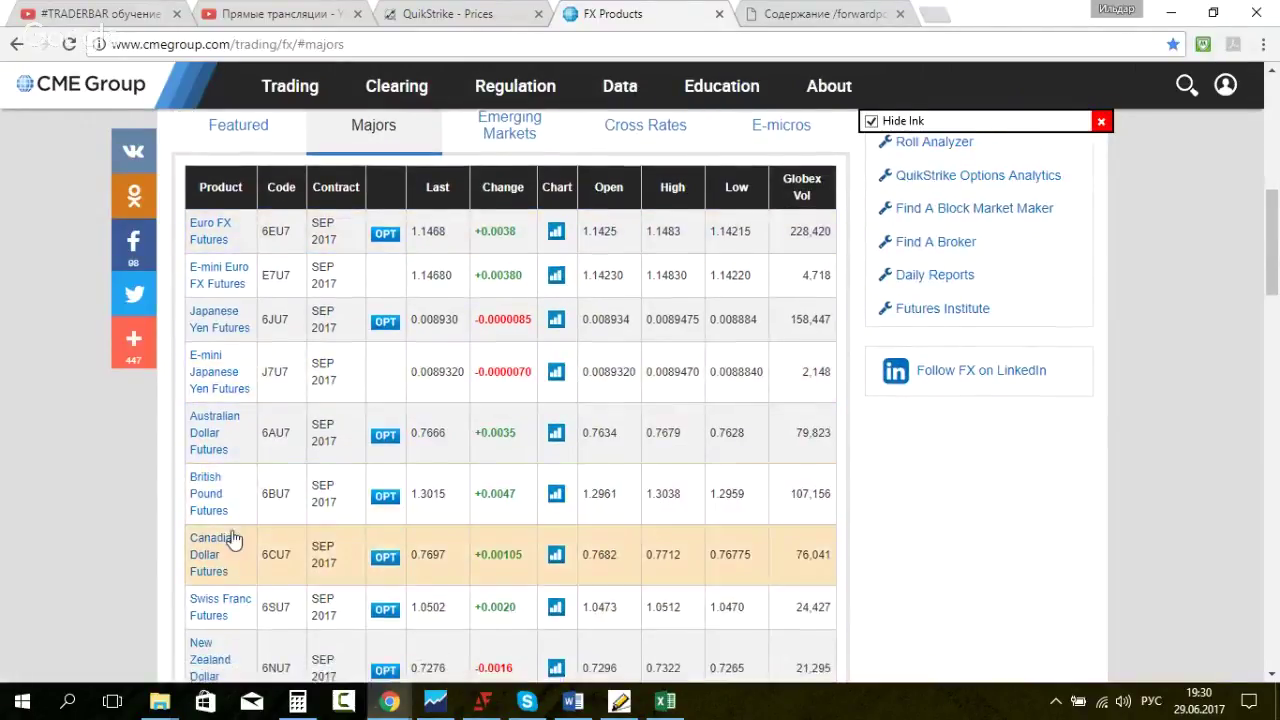
scroll(230, 540, down, 1)
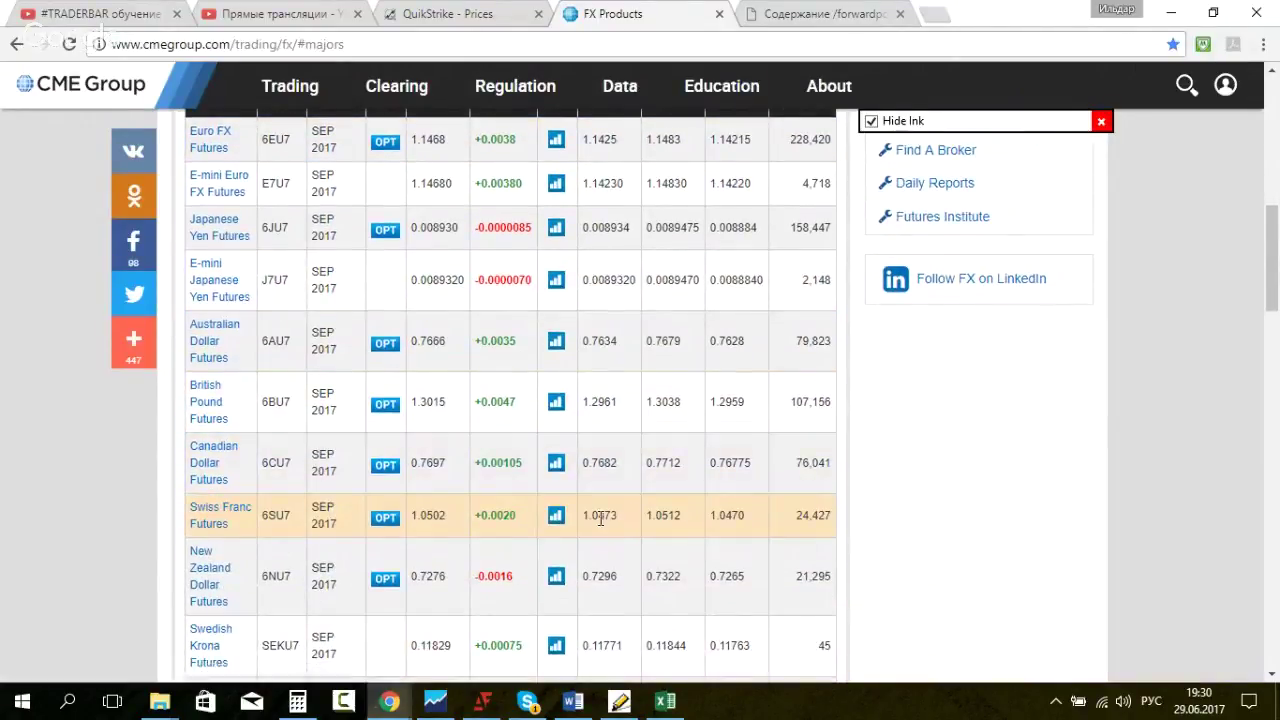
click(470, 15)
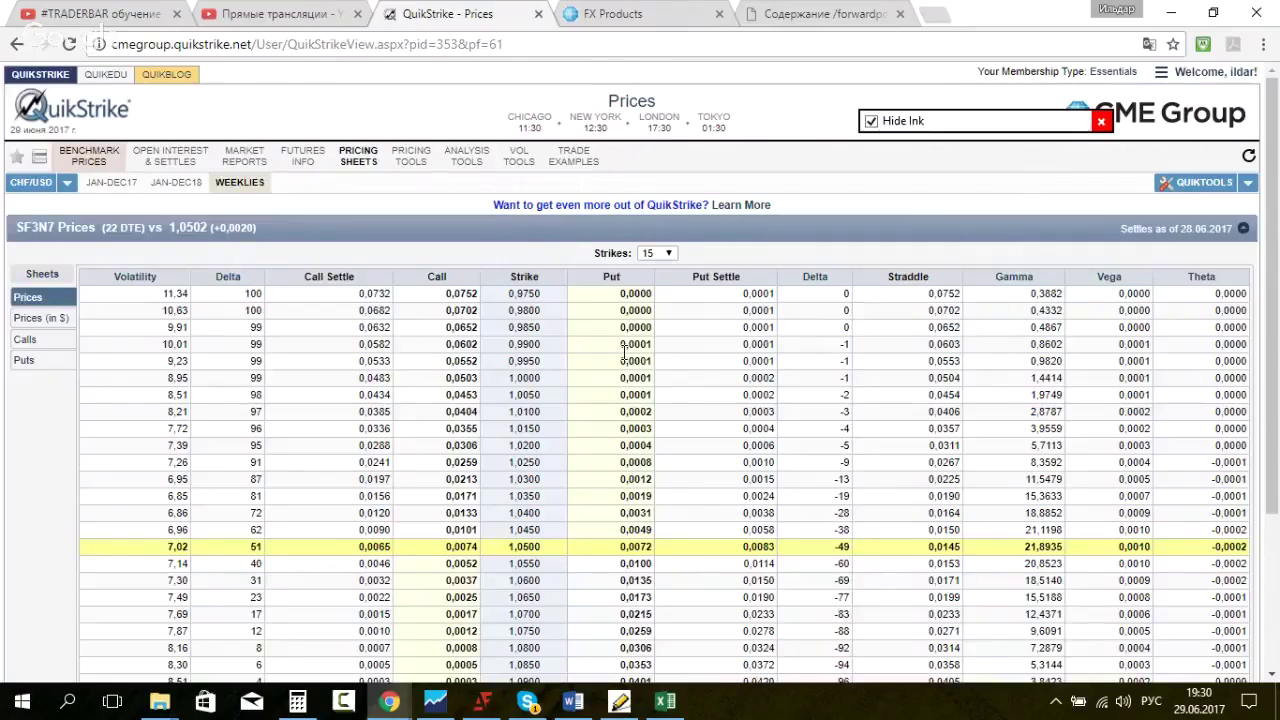
Step: Copy the 1,0450 strike row from the SF3N7 sheet into the CHF row of the Expected range sheet in Excel, starting at B69
scroll(218, 370, down, 2)
drag(168, 342, 1245, 342)
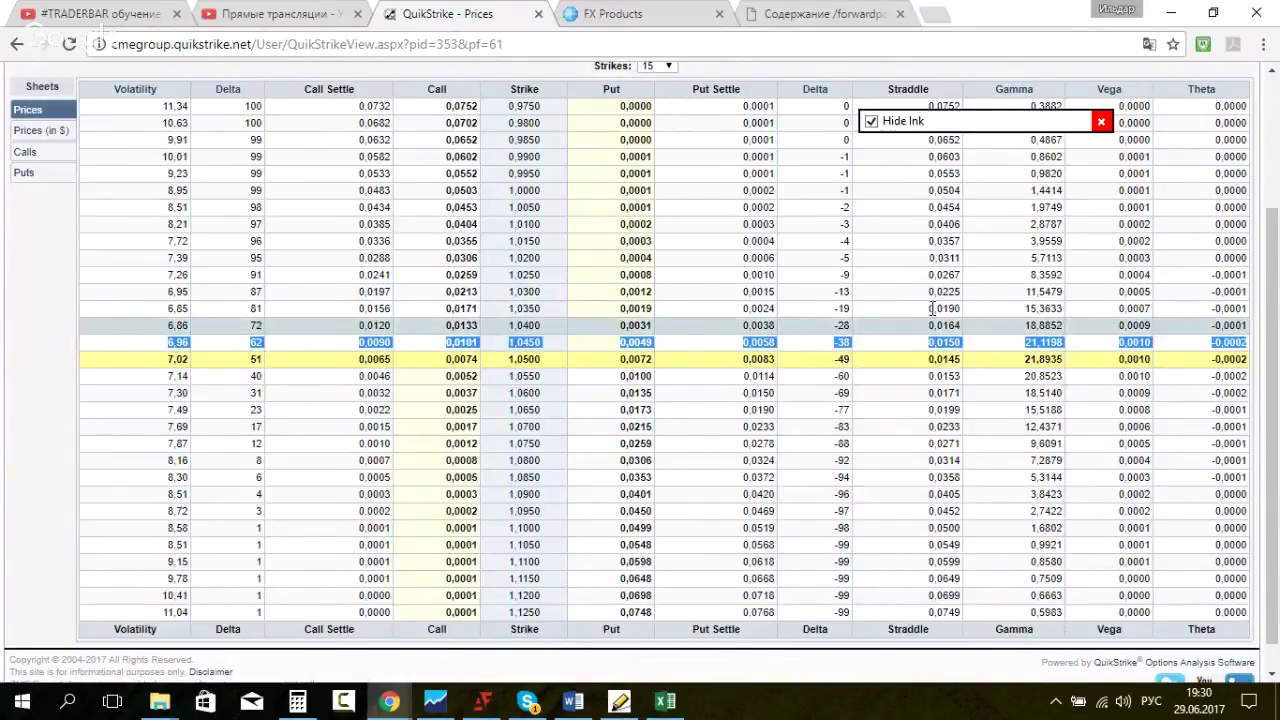
click(665, 700)
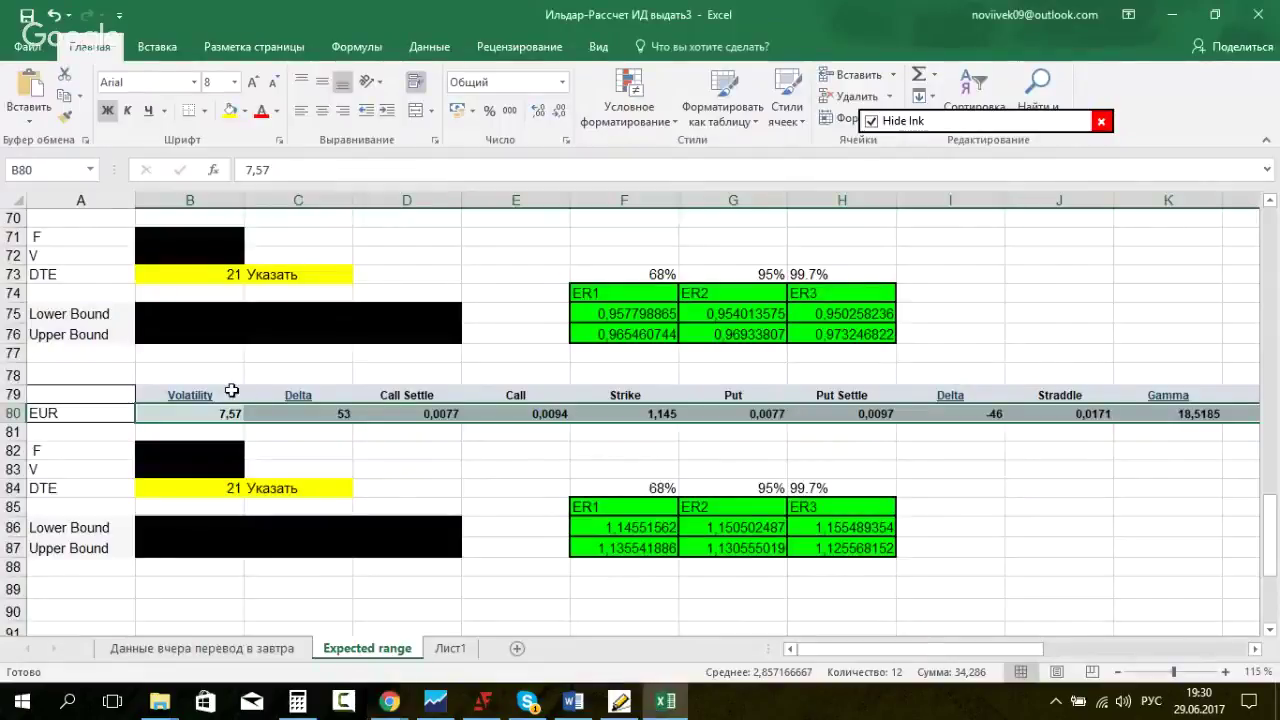
scroll(231, 390, up, 2)
click(210, 322)
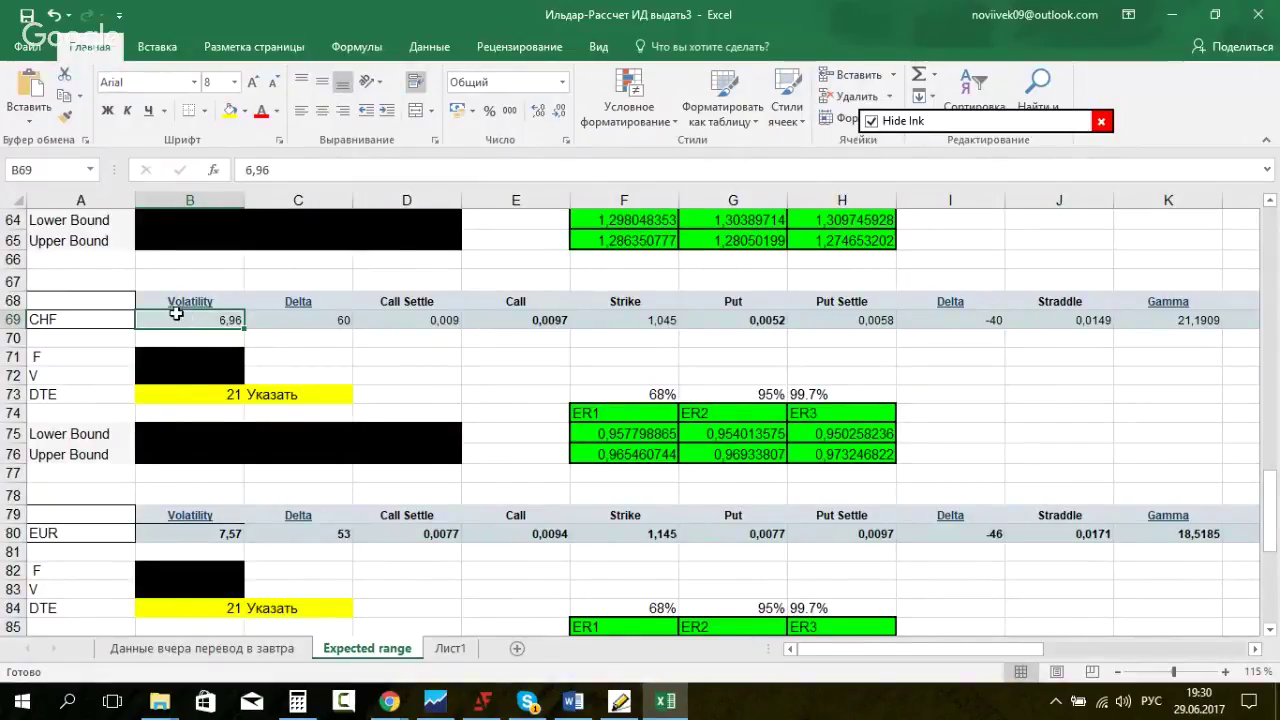
key(ctrl+v)
Step: Paste the same copied strike row into the CHF row of the Данные вчера перевод в завтра sheet, starting at B9
click(258, 648)
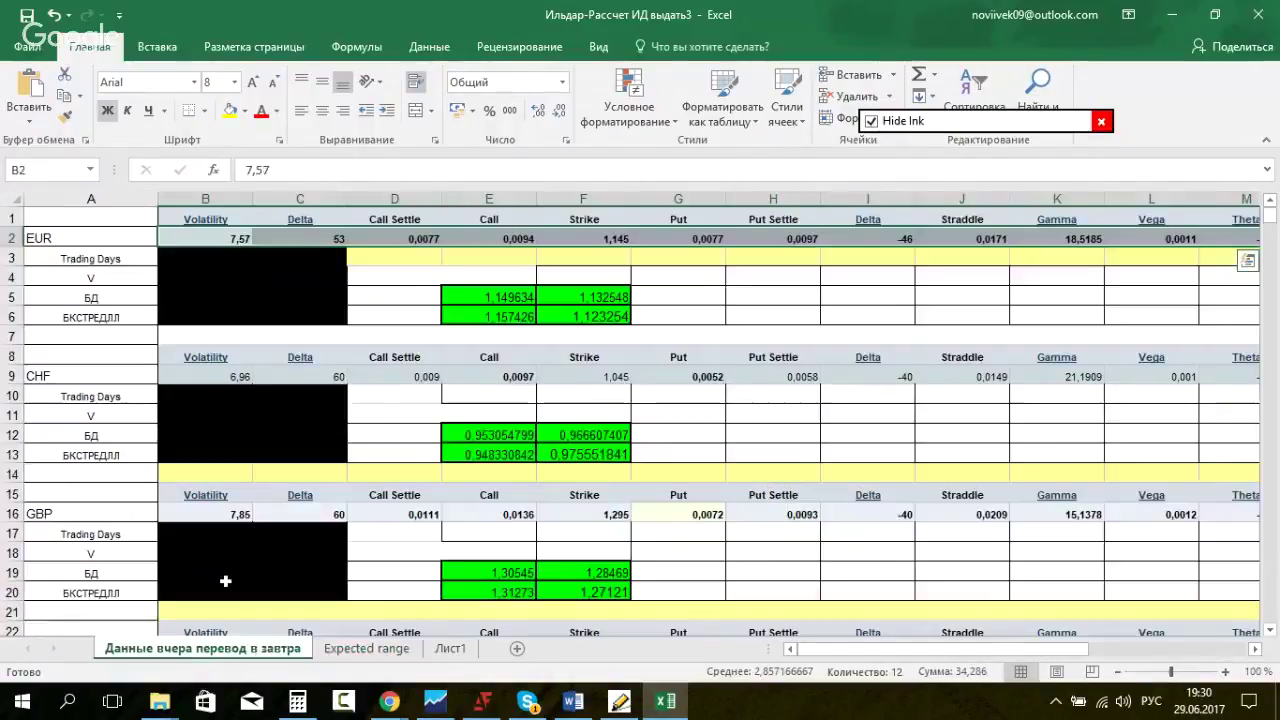
click(205, 376)
key(ctrl+shift+Right)
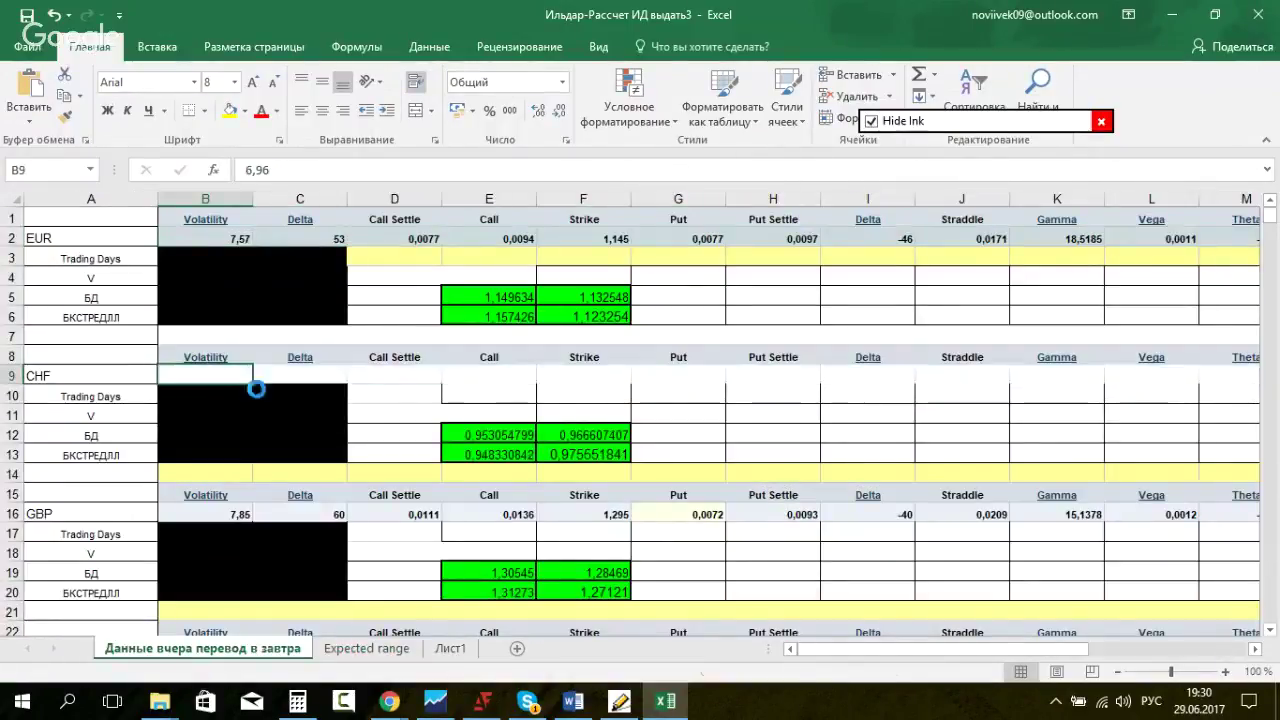
key(ctrl+v)
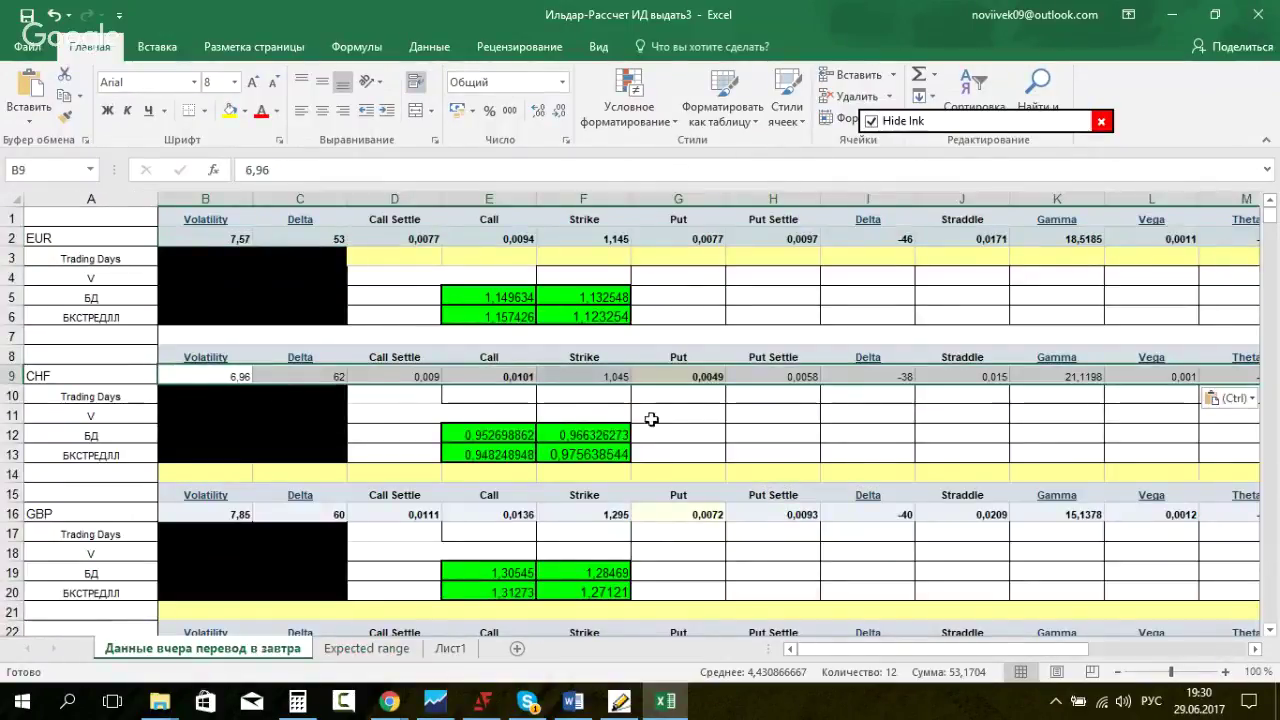
Step: Select GBP cell B16, switch to QuikStrike in Chrome and load the GBP/USD price sheet for the weekly BP3N7 contract expiring 21 Jul 2017
click(211, 515)
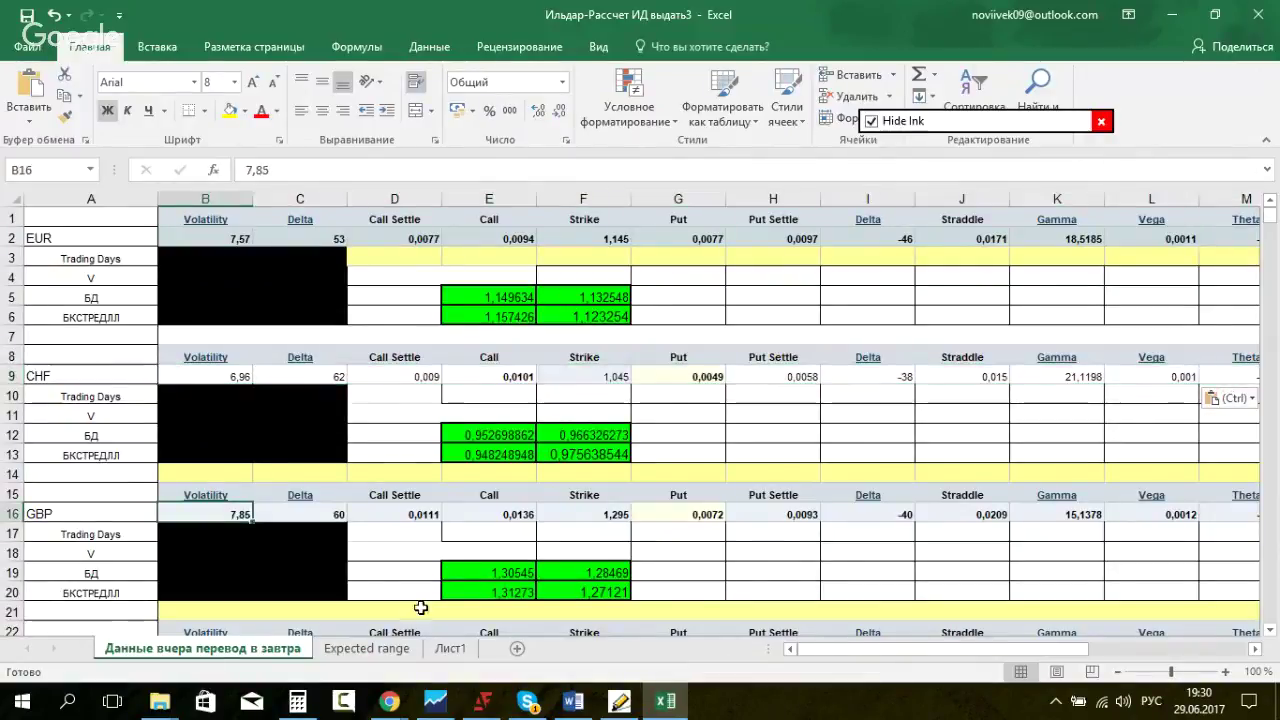
click(389, 701)
click(180, 615)
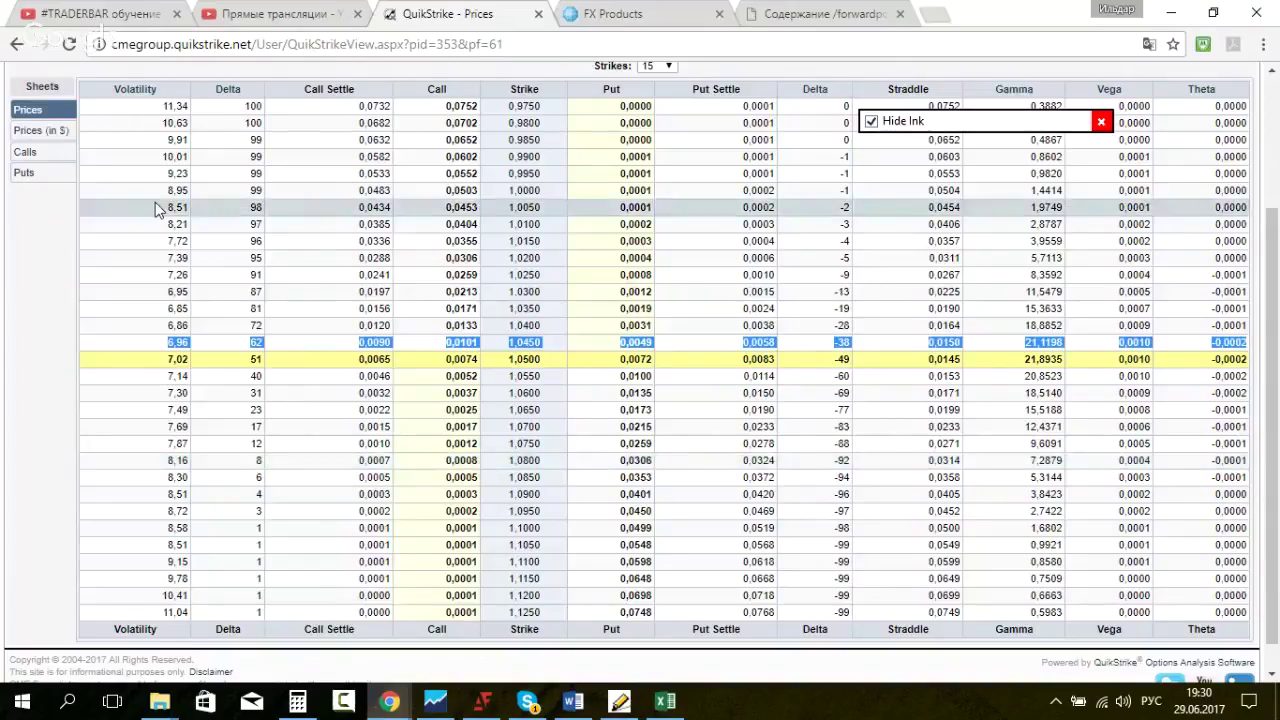
scroll(157, 210, up, 3)
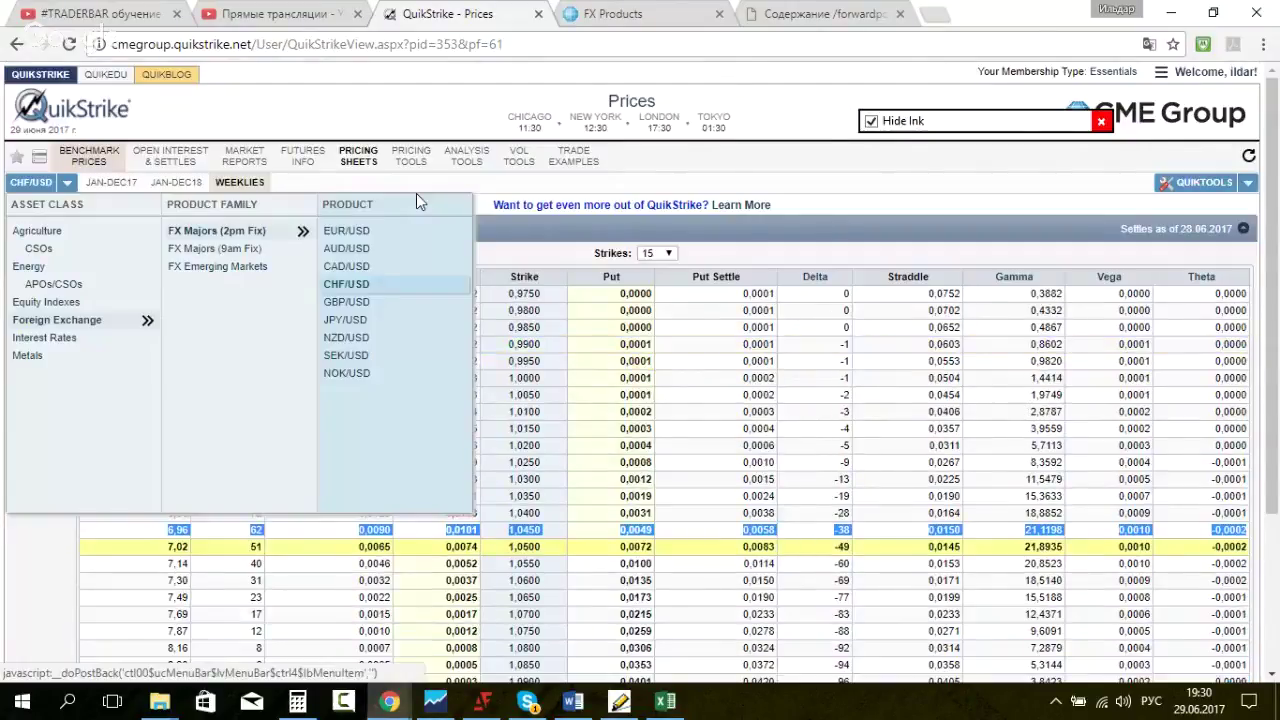
click(418, 200)
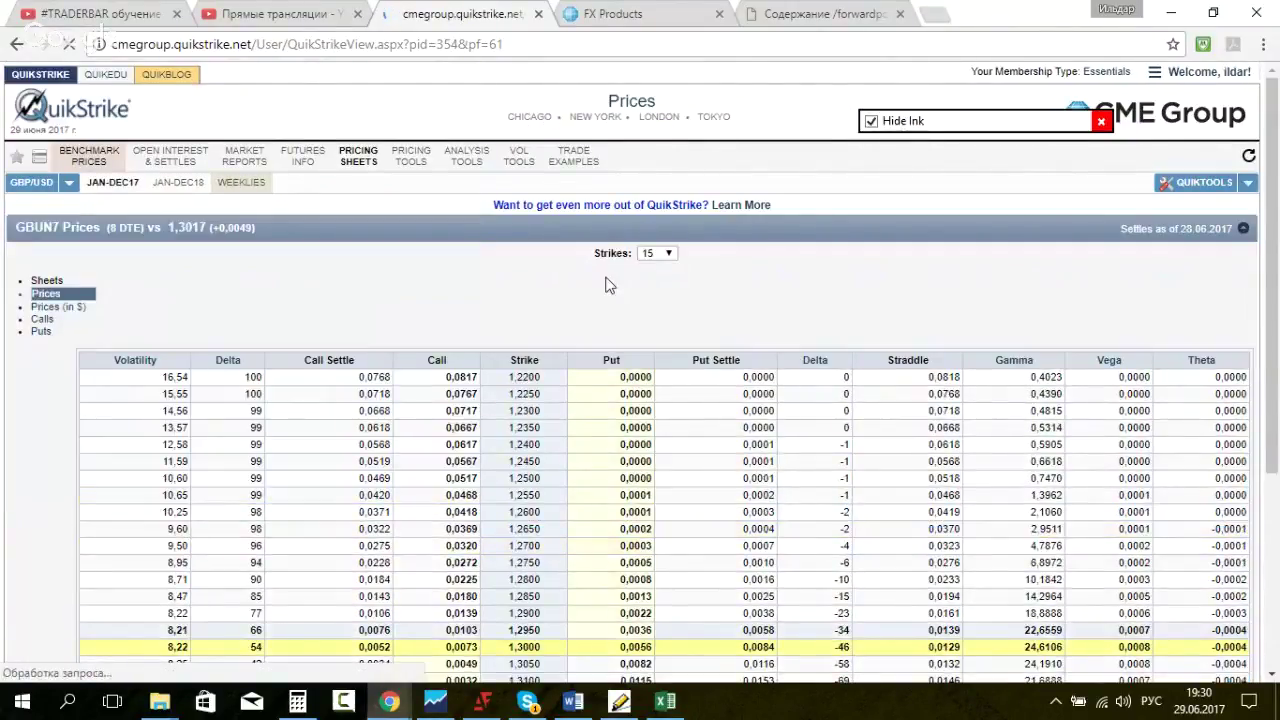
mouse_move(250, 190)
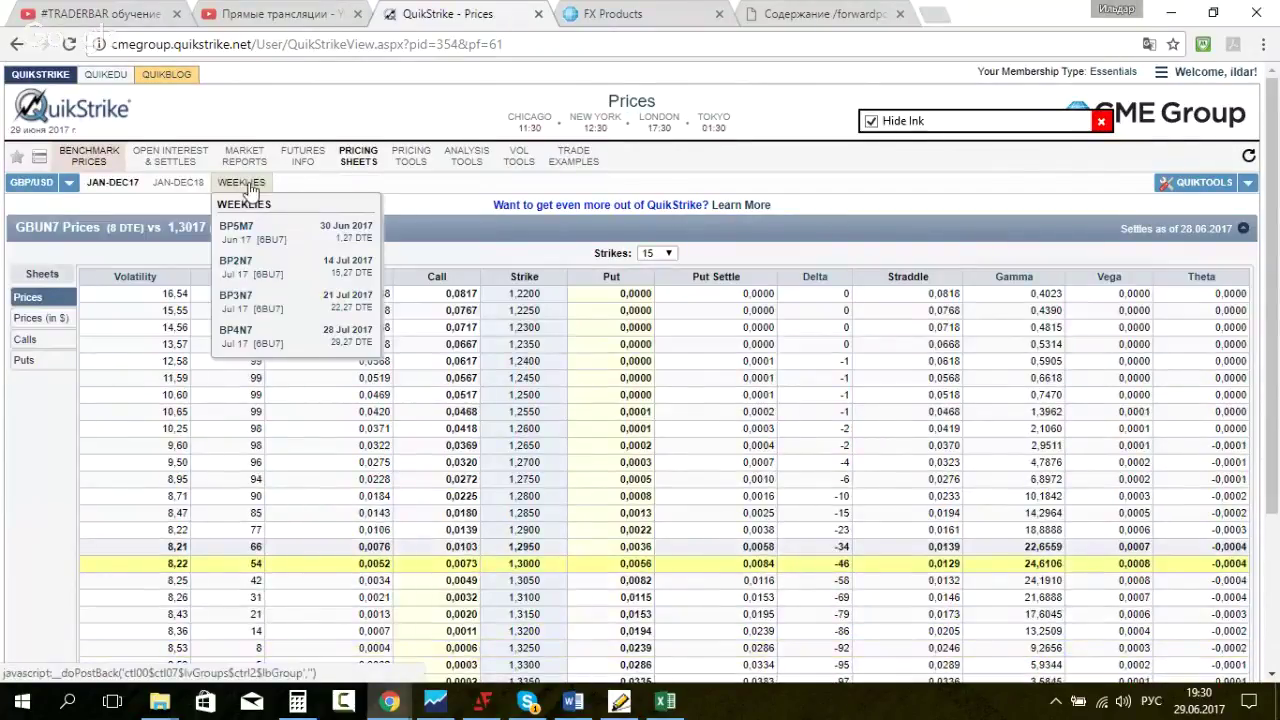
click(352, 312)
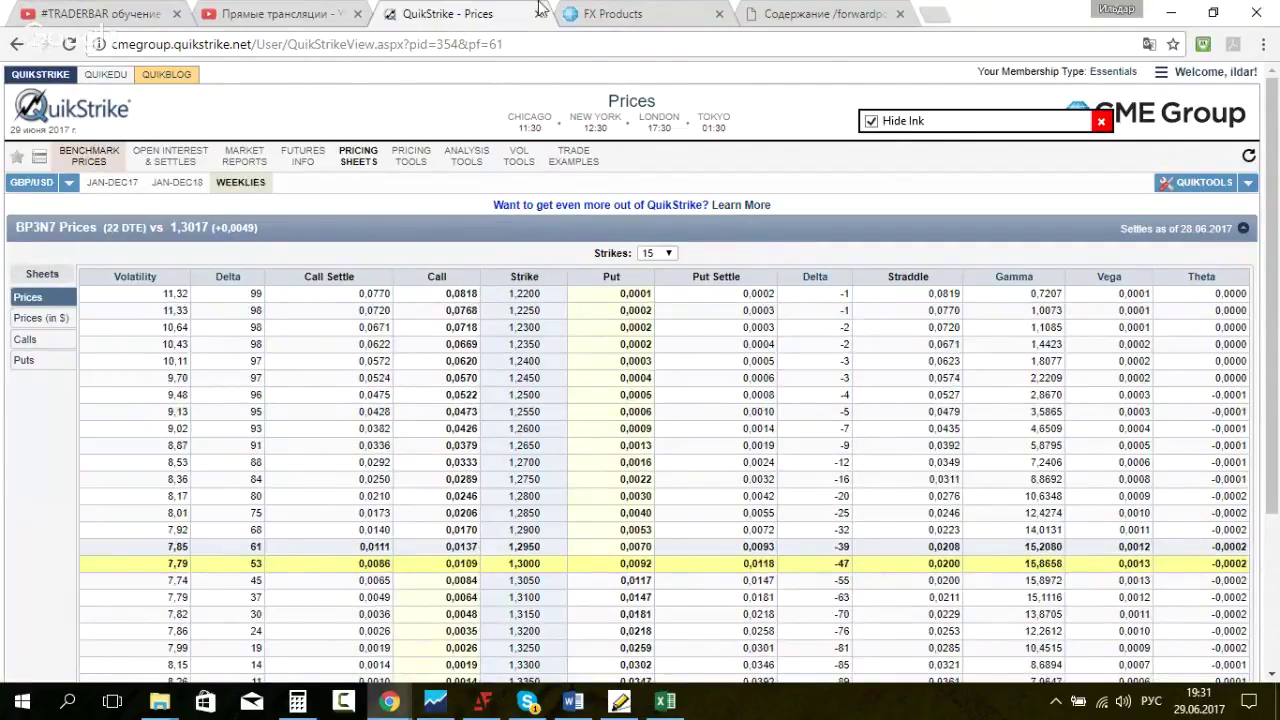
Step: Check the British Pound Futures Open price, and copy the 1,2950 strike row into the GBP row of Данные вчера перевод в завтра in Excel at B16
click(610, 14)
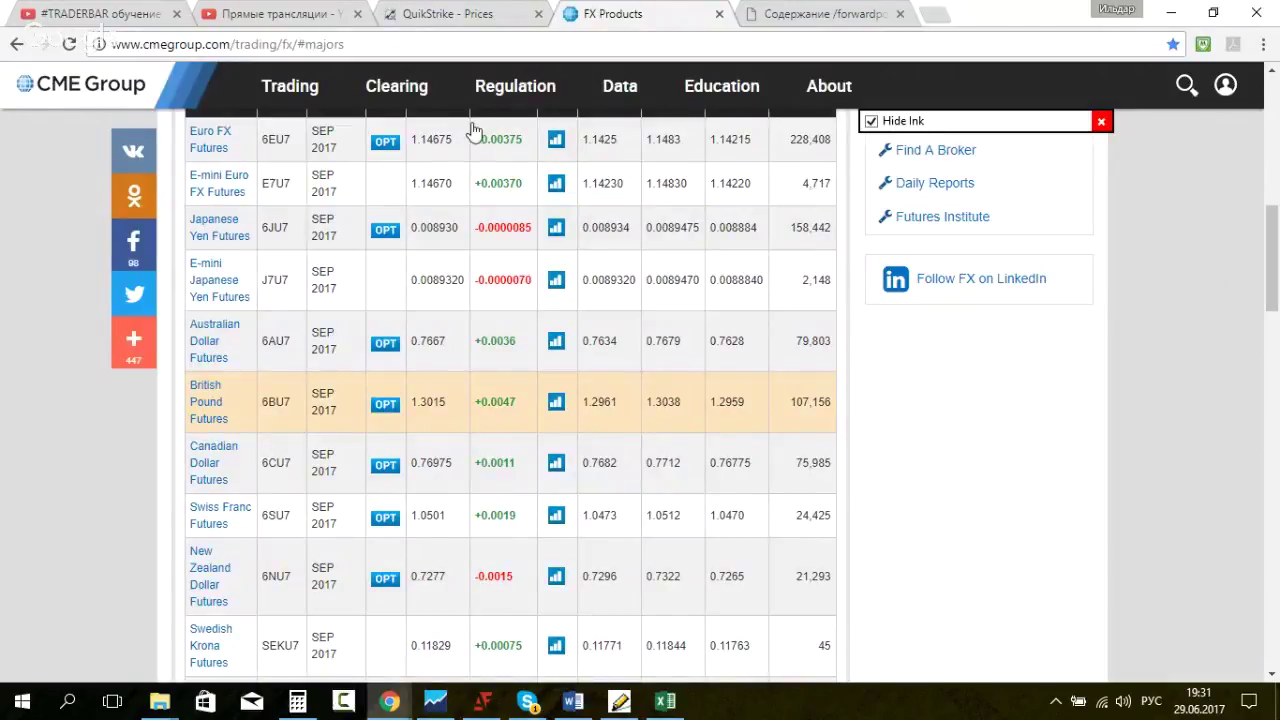
click(413, 15)
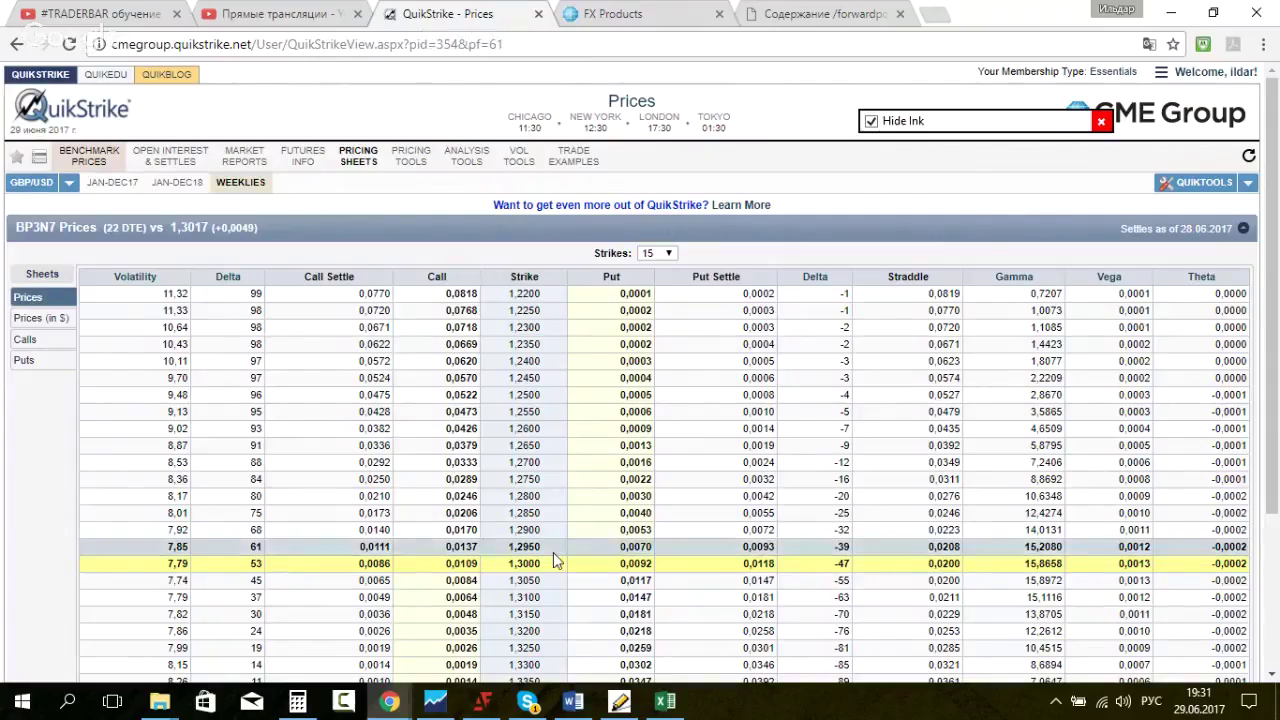
drag(148, 553, 1248, 543)
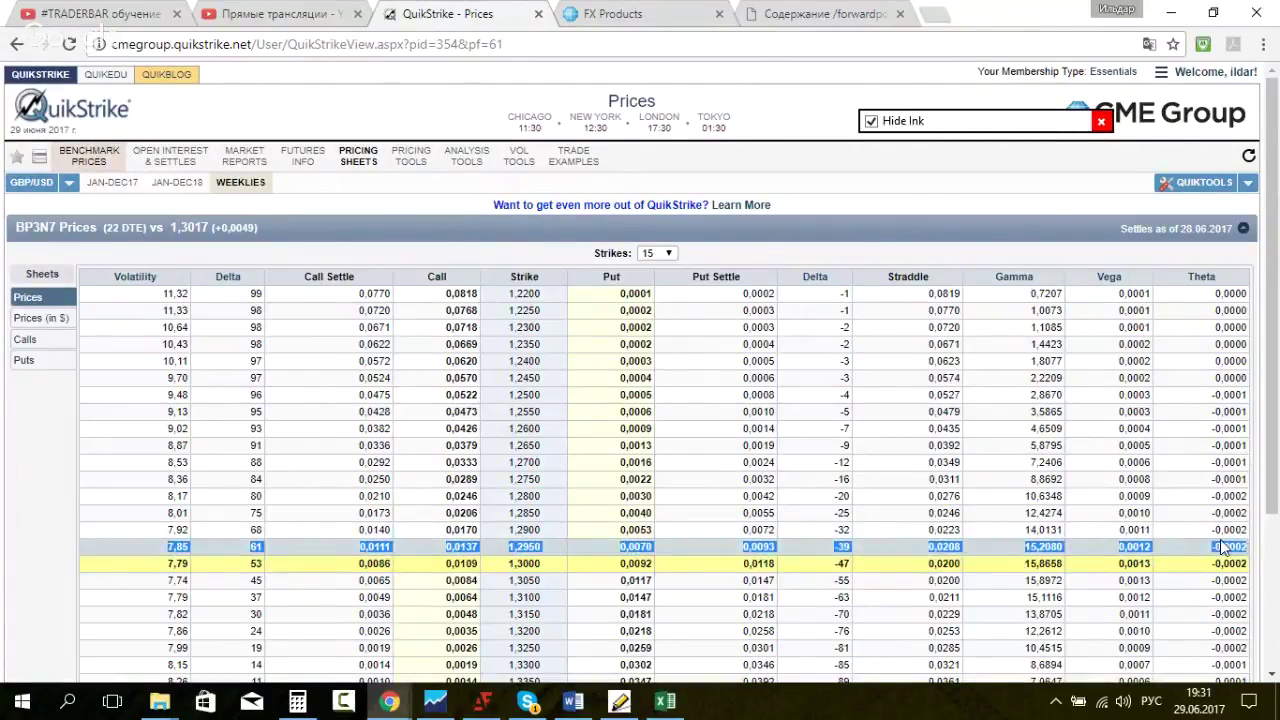
click(670, 703)
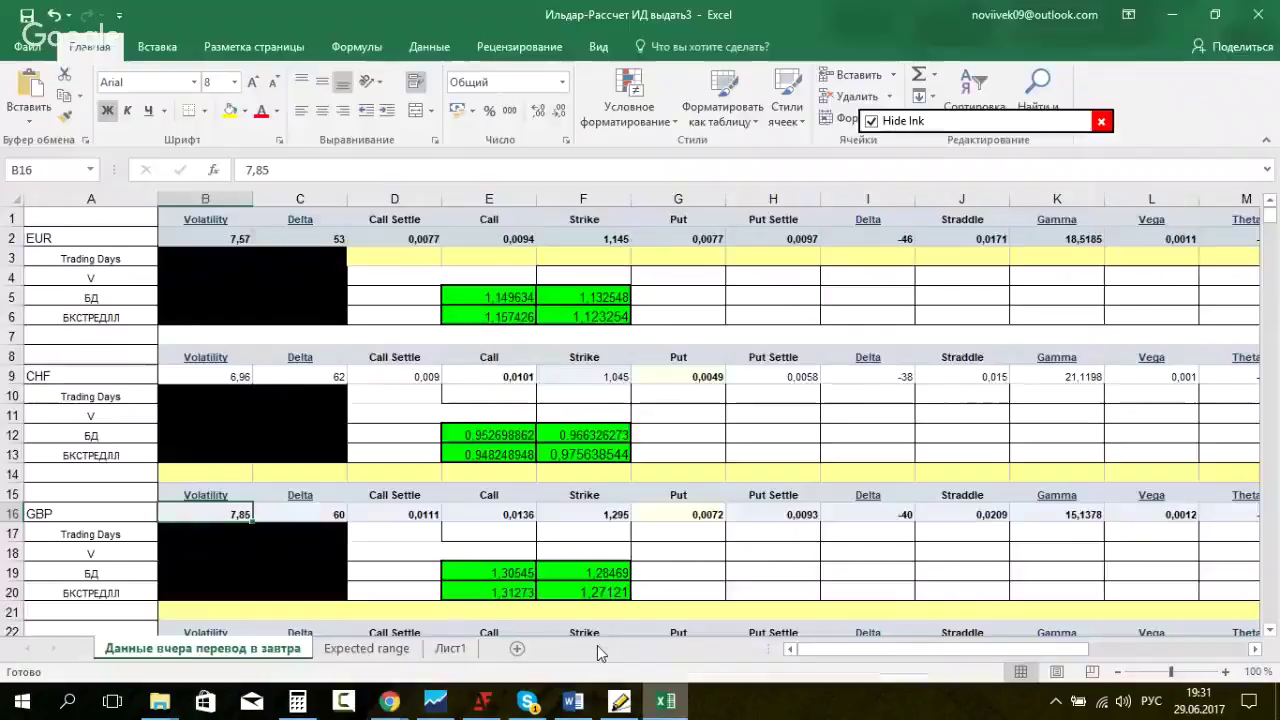
scroll(493, 378, down, 2)
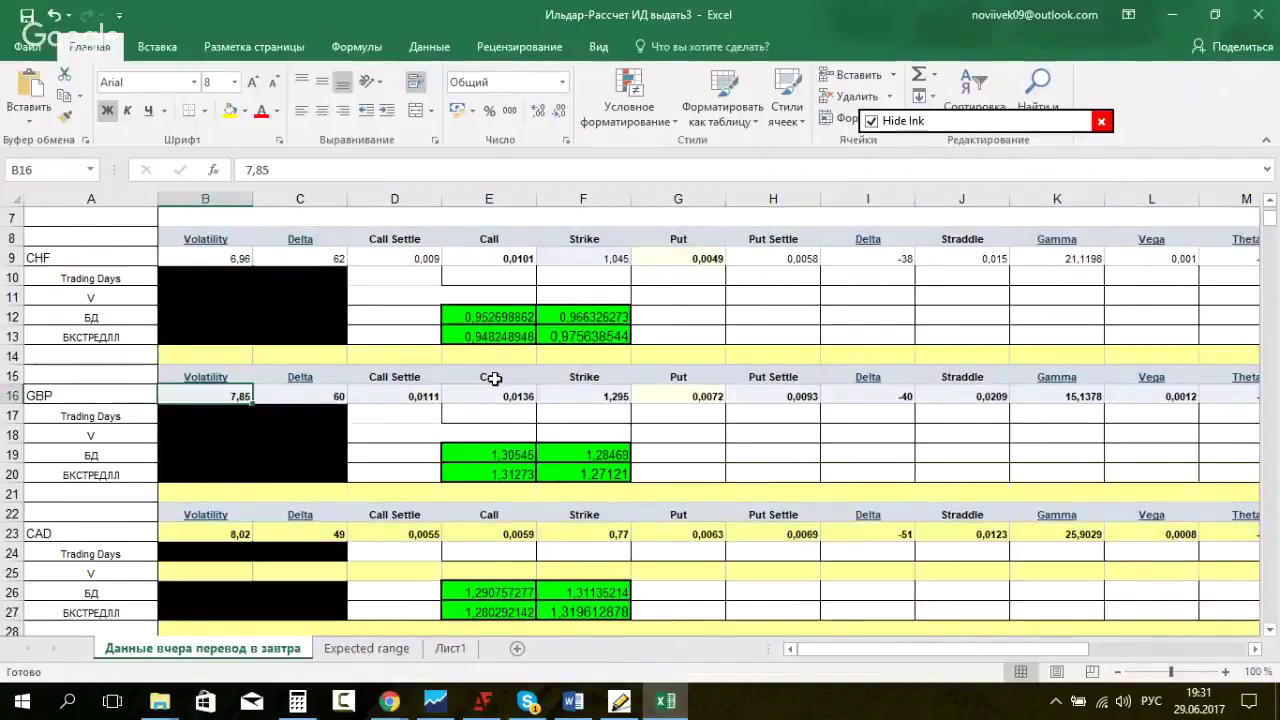
key(ctrl+shift+Right)
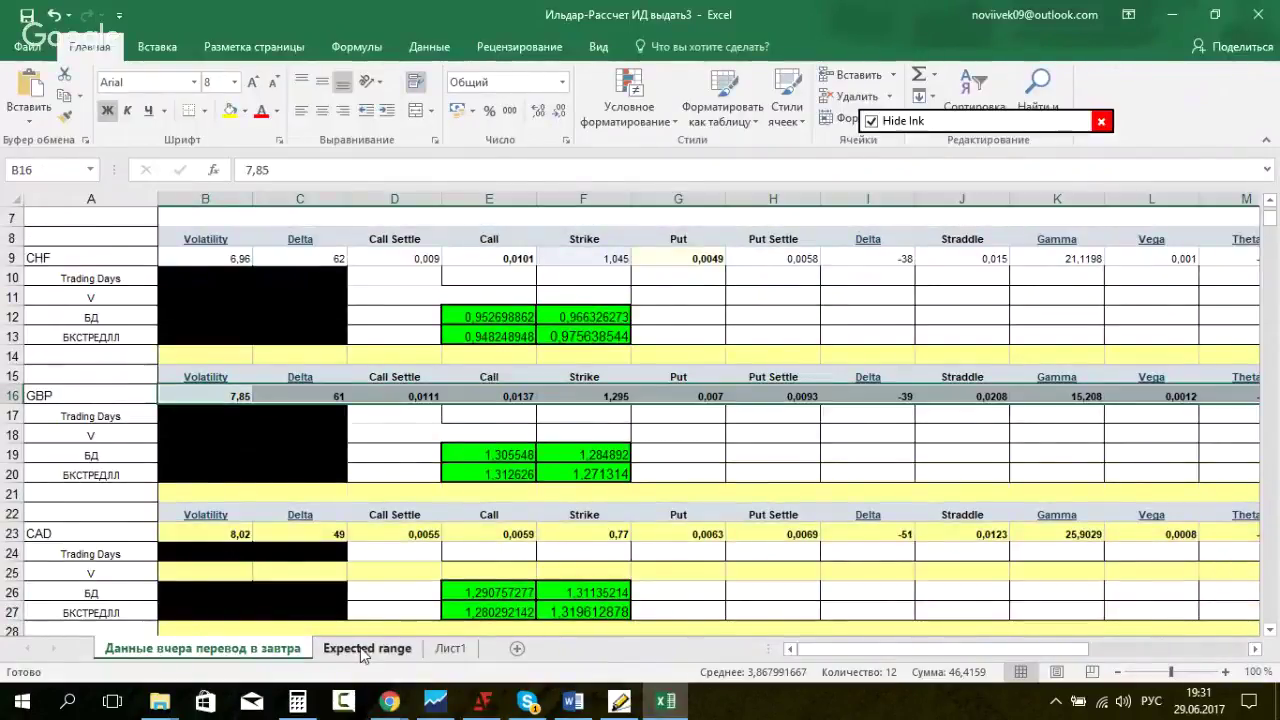
Step: Paste the same copied strike row into the GBP row of the Expected range sheet, starting at B58
click(367, 648)
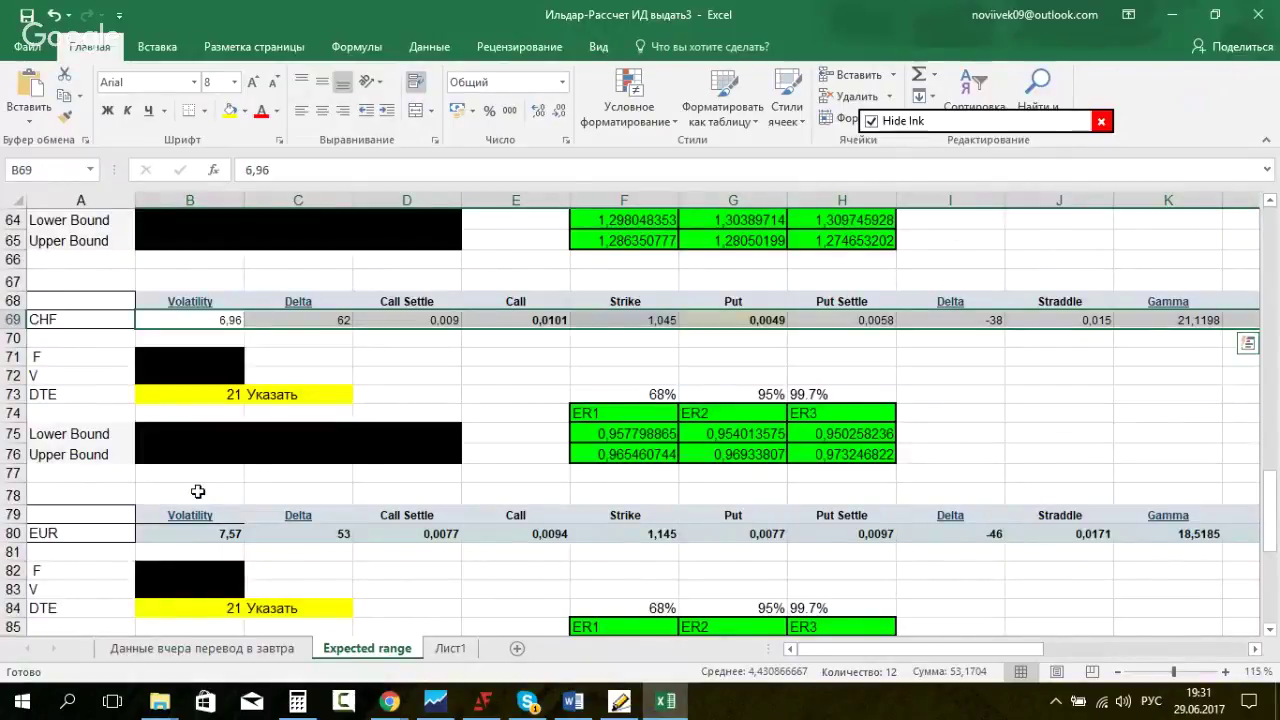
scroll(198, 491, up, 3)
click(214, 279)
key(ctrl+v)
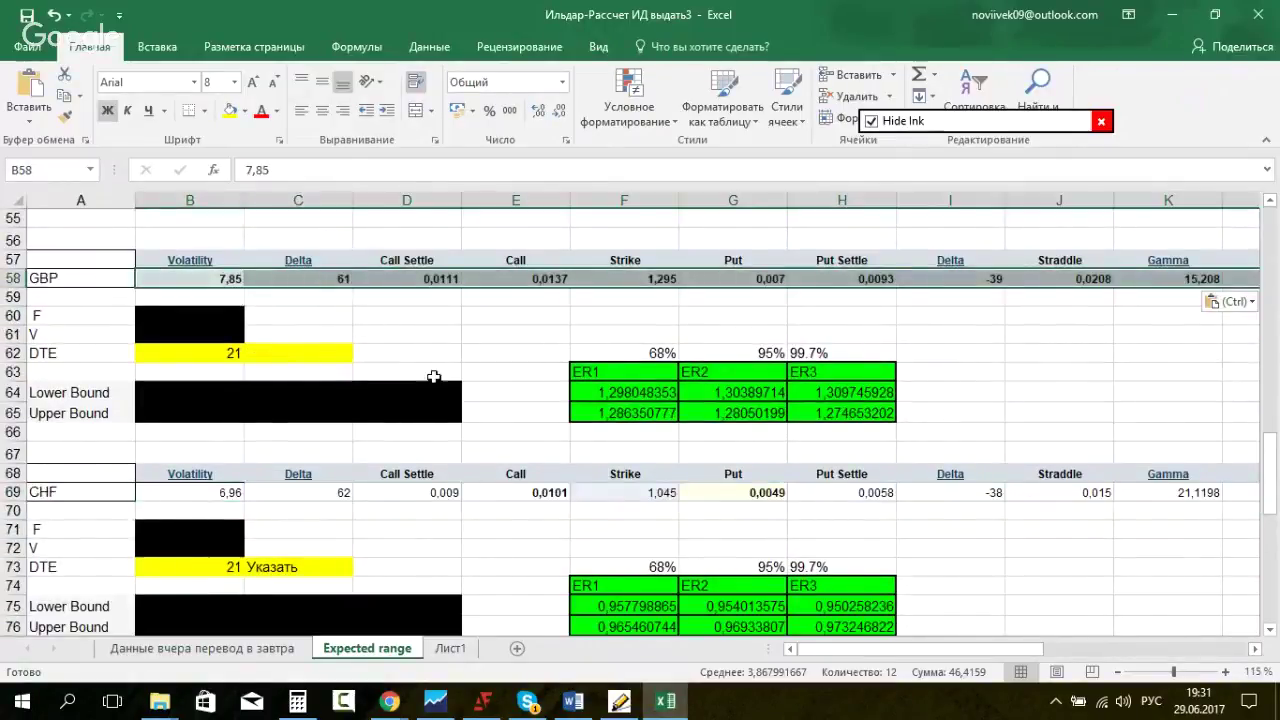
Step: Read the participants' new questions in the Обучение PRO Skype chat and return to the Excel workbook
key(alt+Tab)
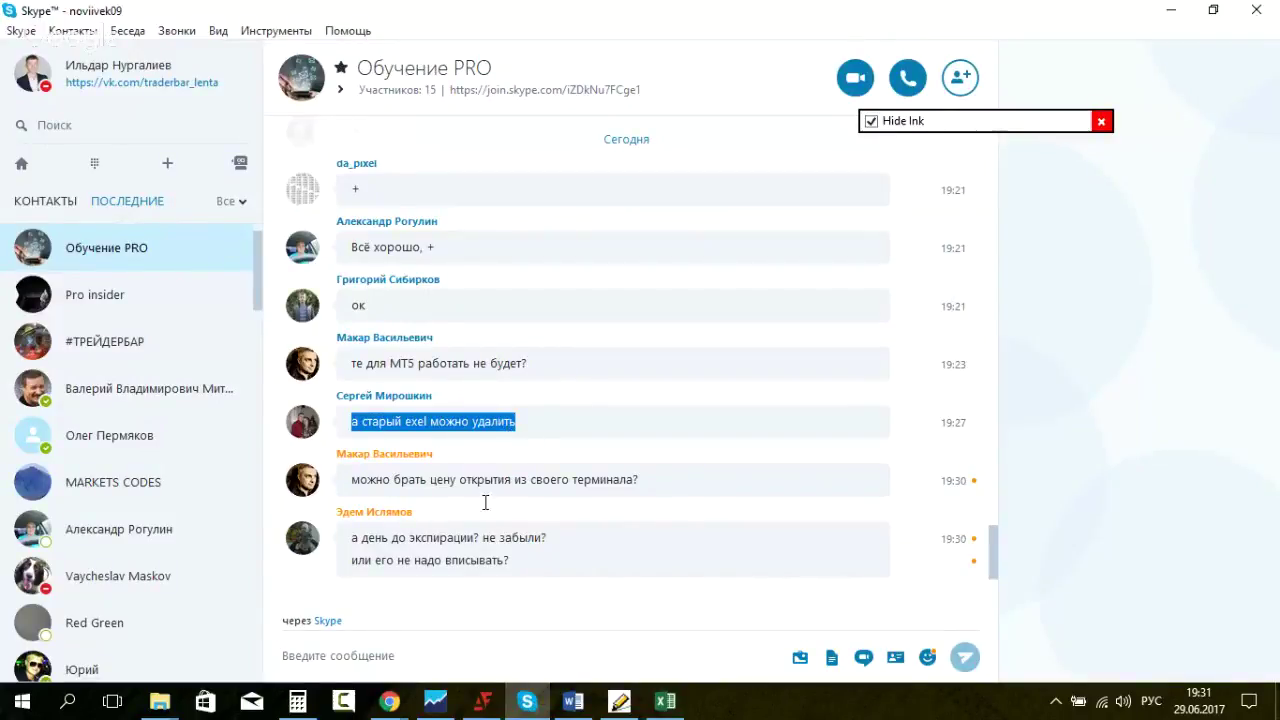
click(665, 701)
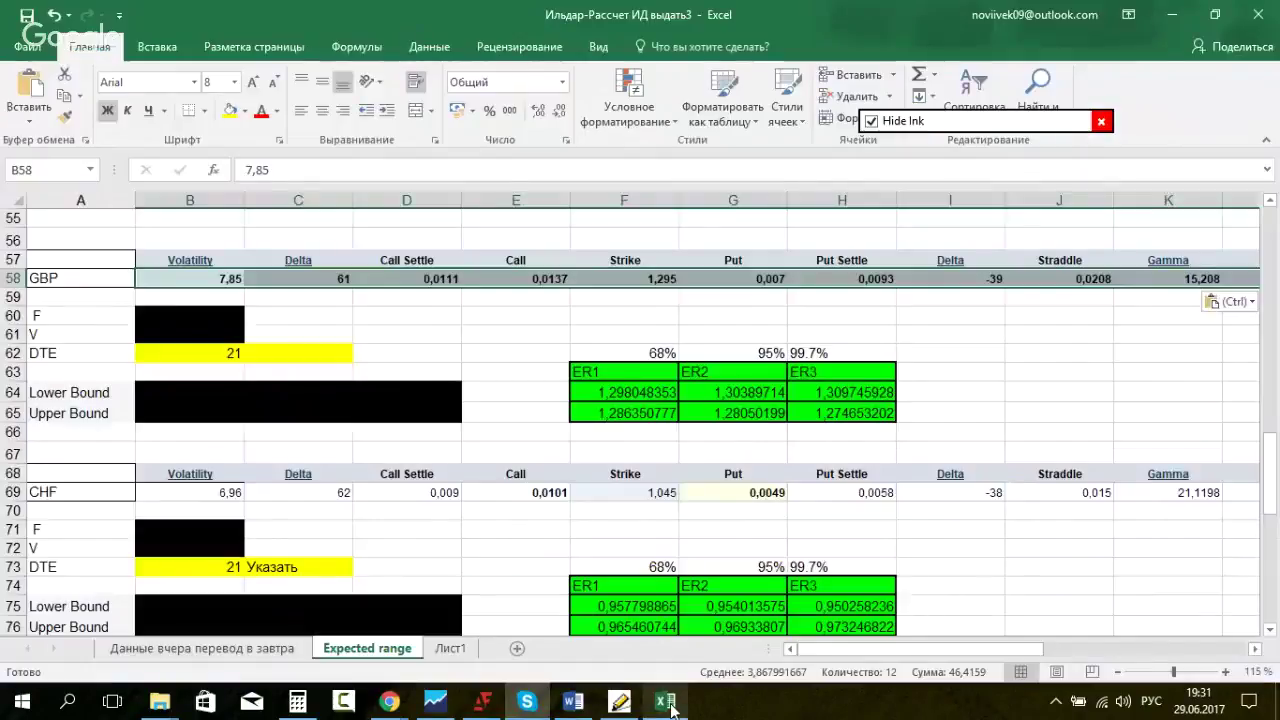
Step: Select the first data cell of the CAD row in both sheets: B47 in Expected range and B23 in Данные вчера перевод в завтра
scroll(458, 496, up, 4)
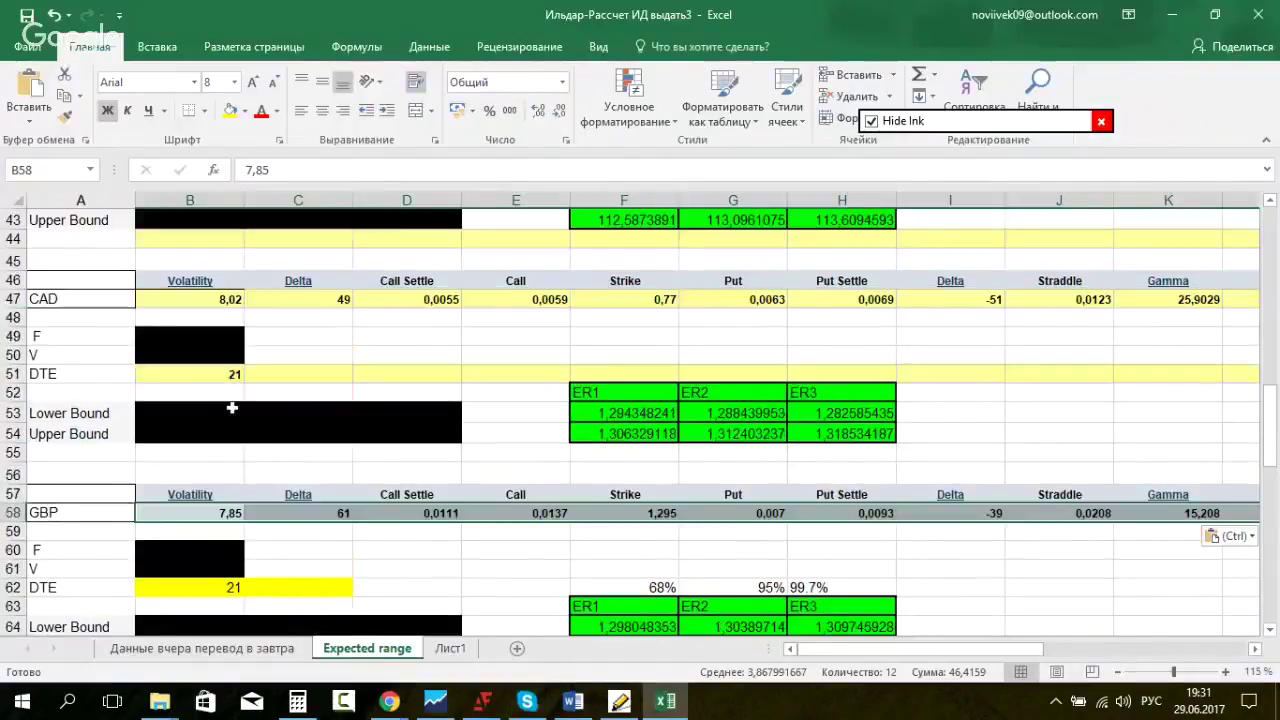
click(210, 300)
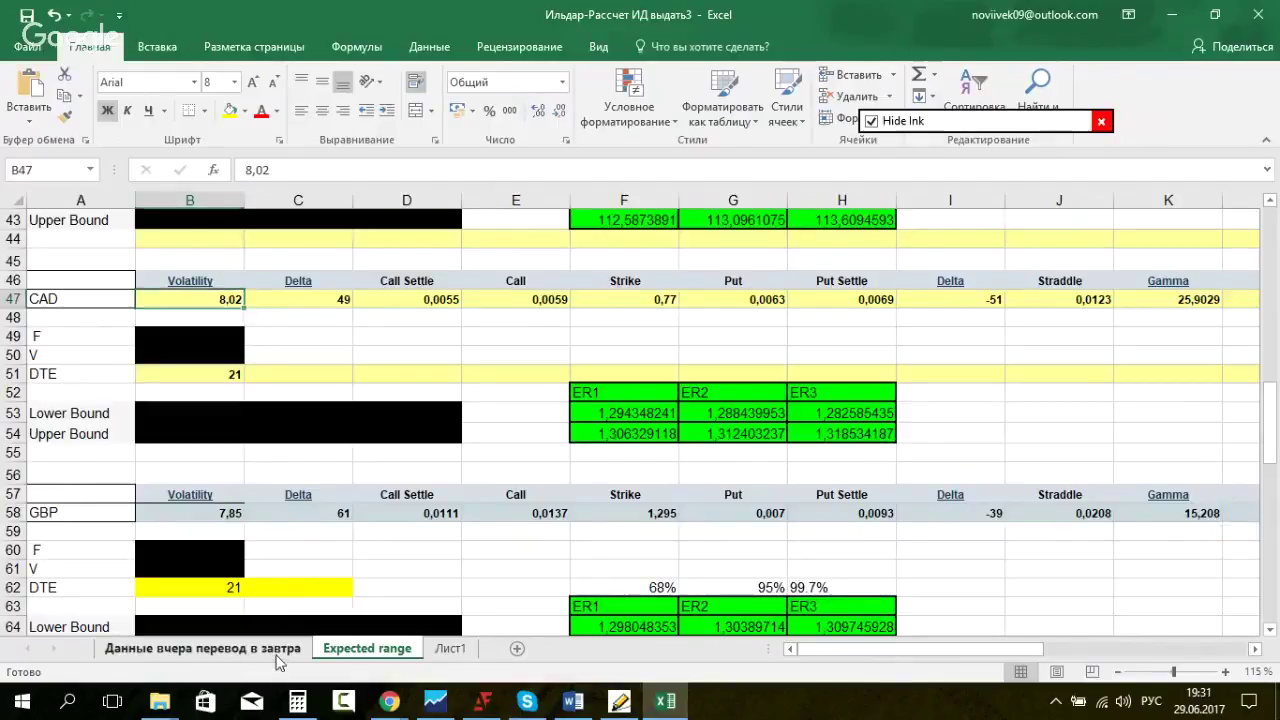
click(215, 648)
scroll(489, 397, down, 2)
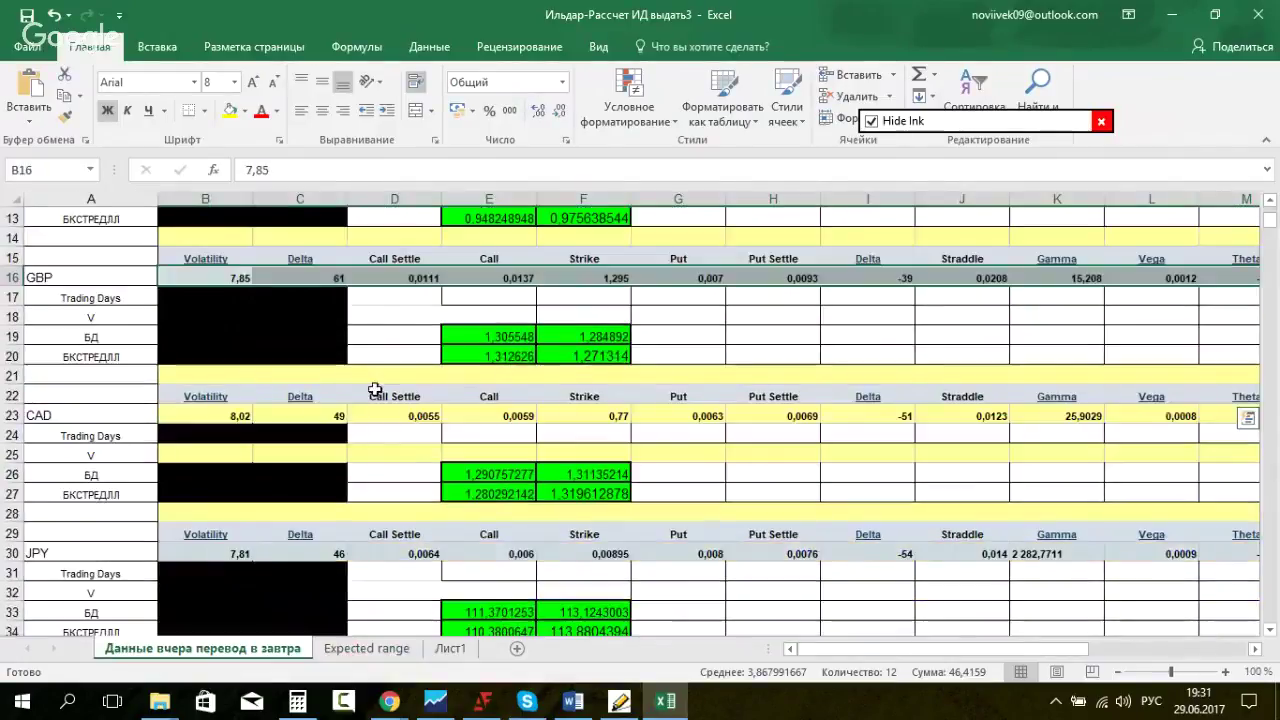
click(245, 408)
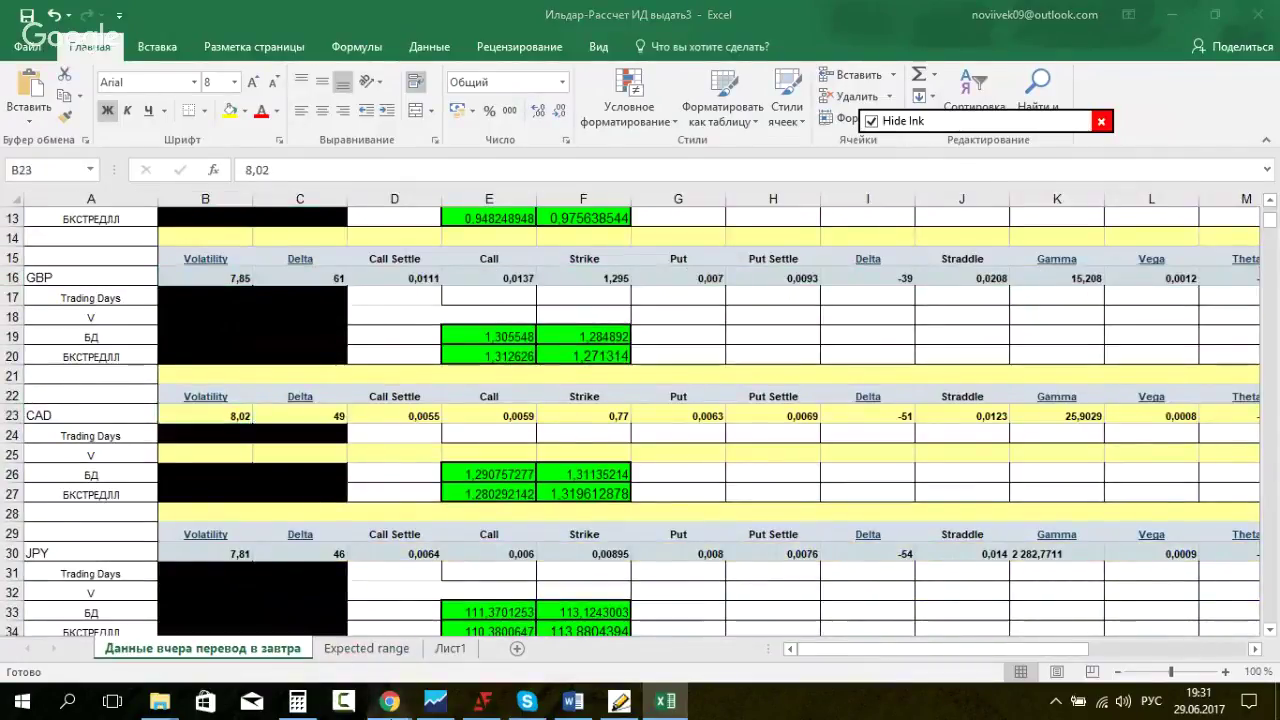
Step: Switch to QuikStrike in Chrome and load the CAD/USD price sheet for the weekly CD3N7 contract
mouse_move(389, 701)
click(180, 590)
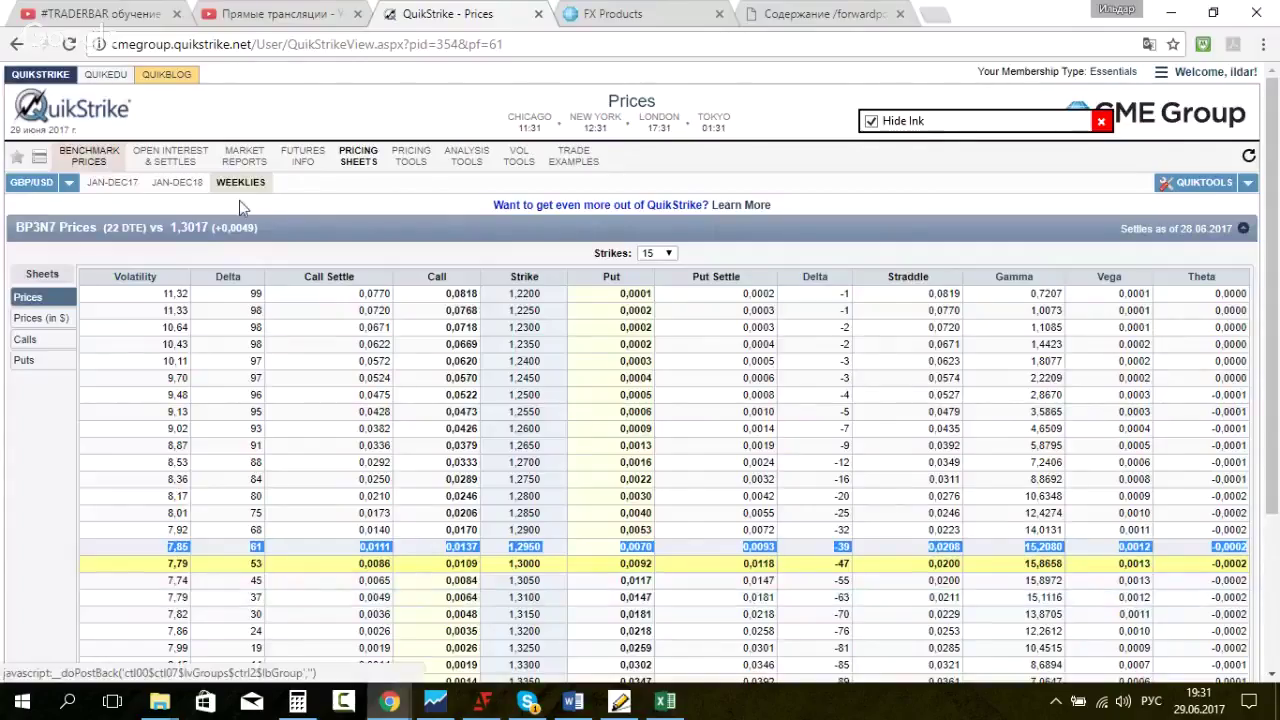
mouse_move(239, 200)
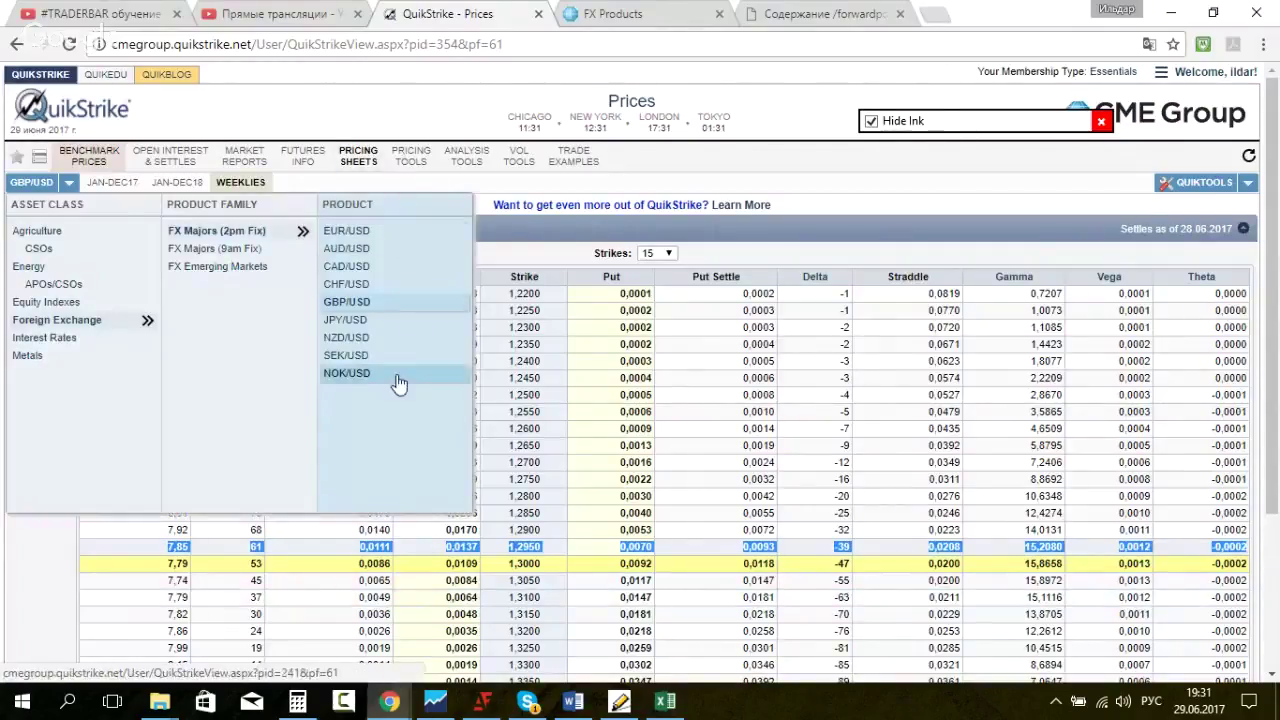
click(362, 267)
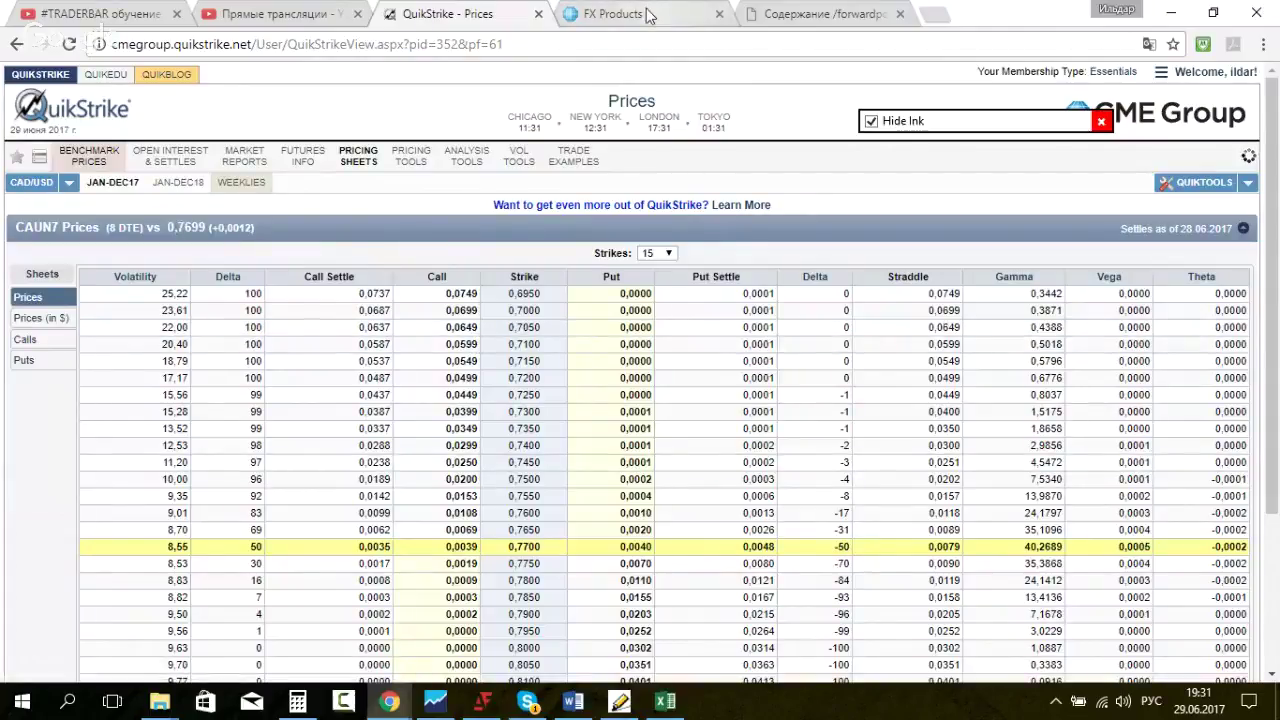
Step: Check the Canadian Dollar Futures Open price on the FX Products page and find the nearest strike in the QuikStrike CD3N7 sheet
click(605, 14)
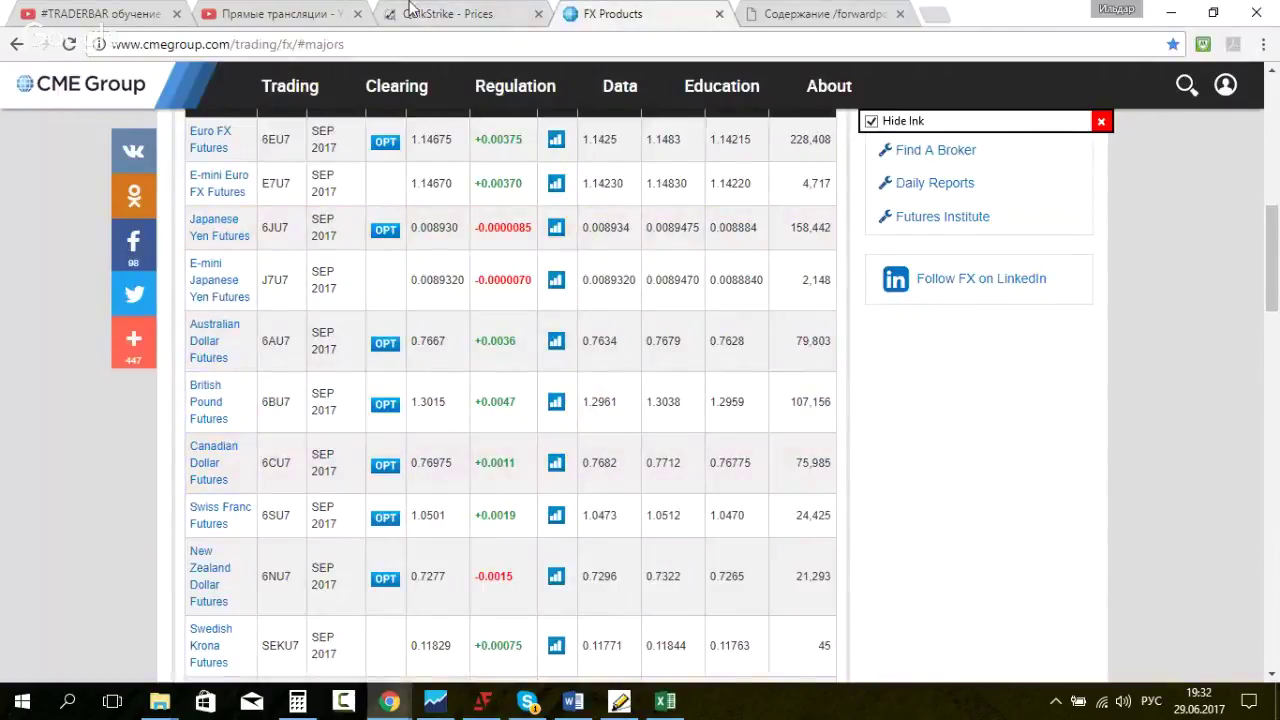
click(452, 17)
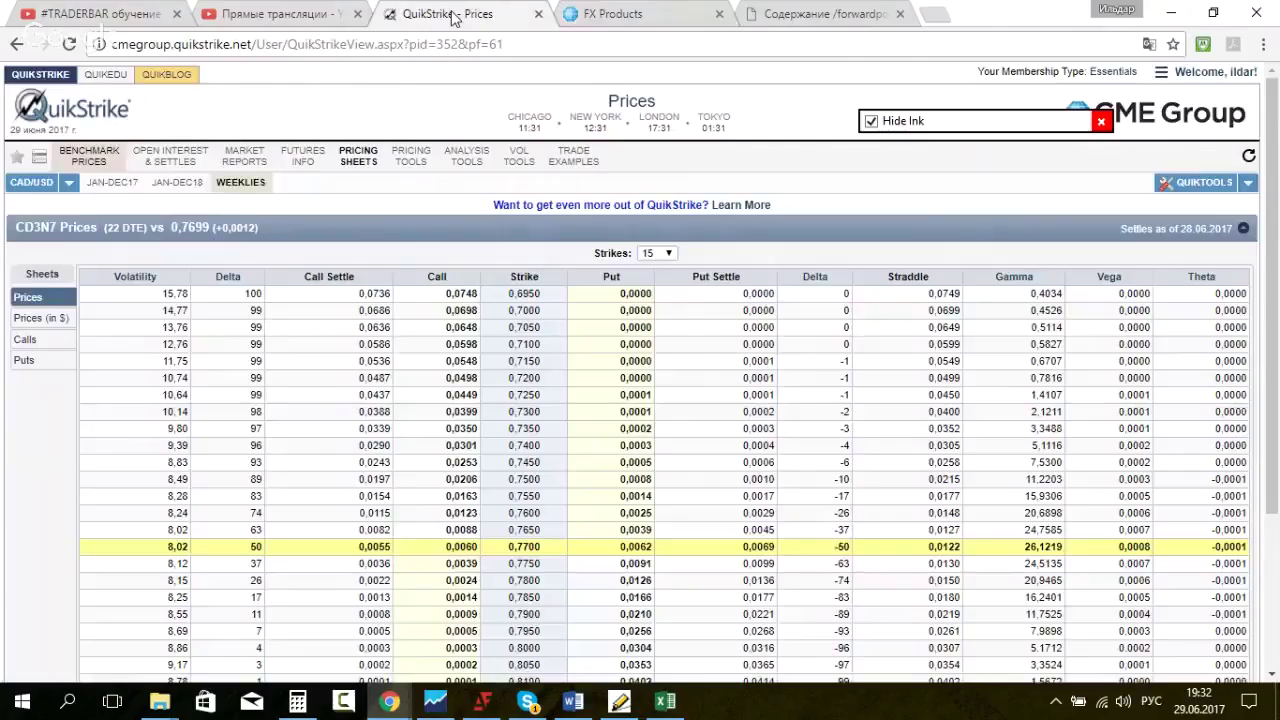
scroll(355, 468, down, 1)
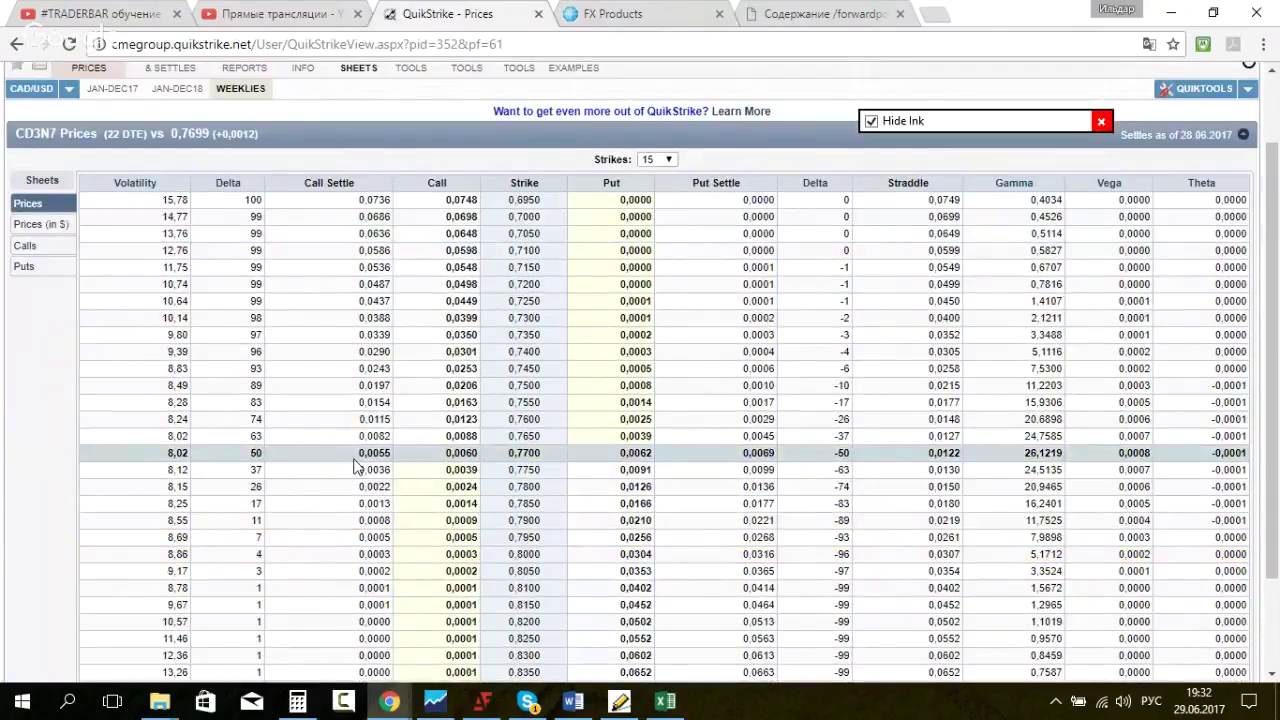
Step: Copy the CAD/USD 0,7700 strike row from QuikStrike into the CAD row of both the Данные вчера перевод в завтра and Expected range sheets in Excel
drag(134, 454, 1250, 460)
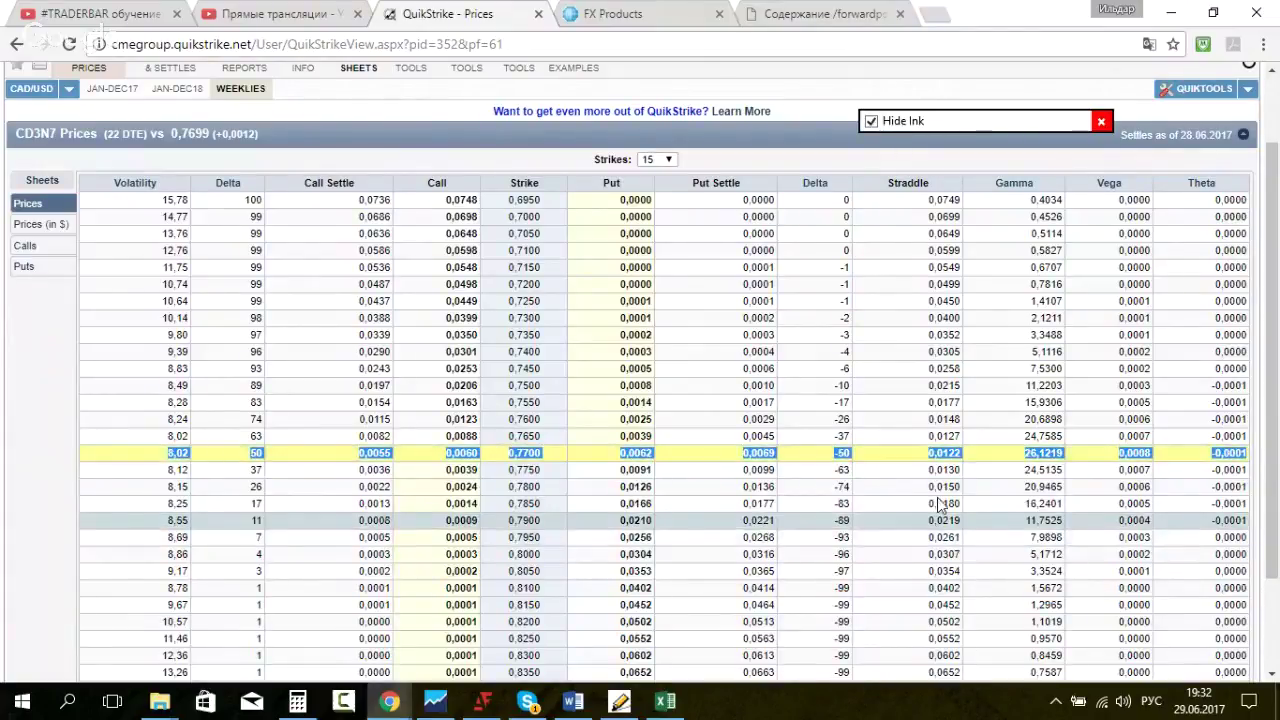
mouse_move(622, 712)
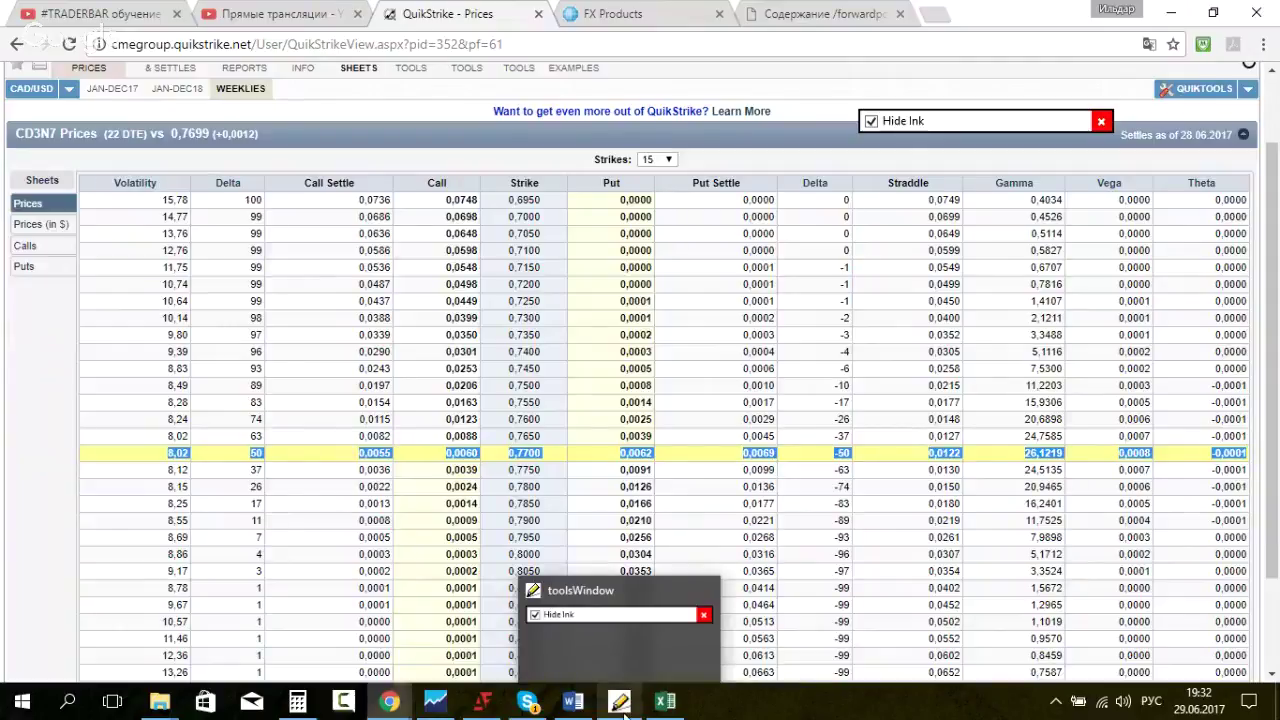
click(665, 701)
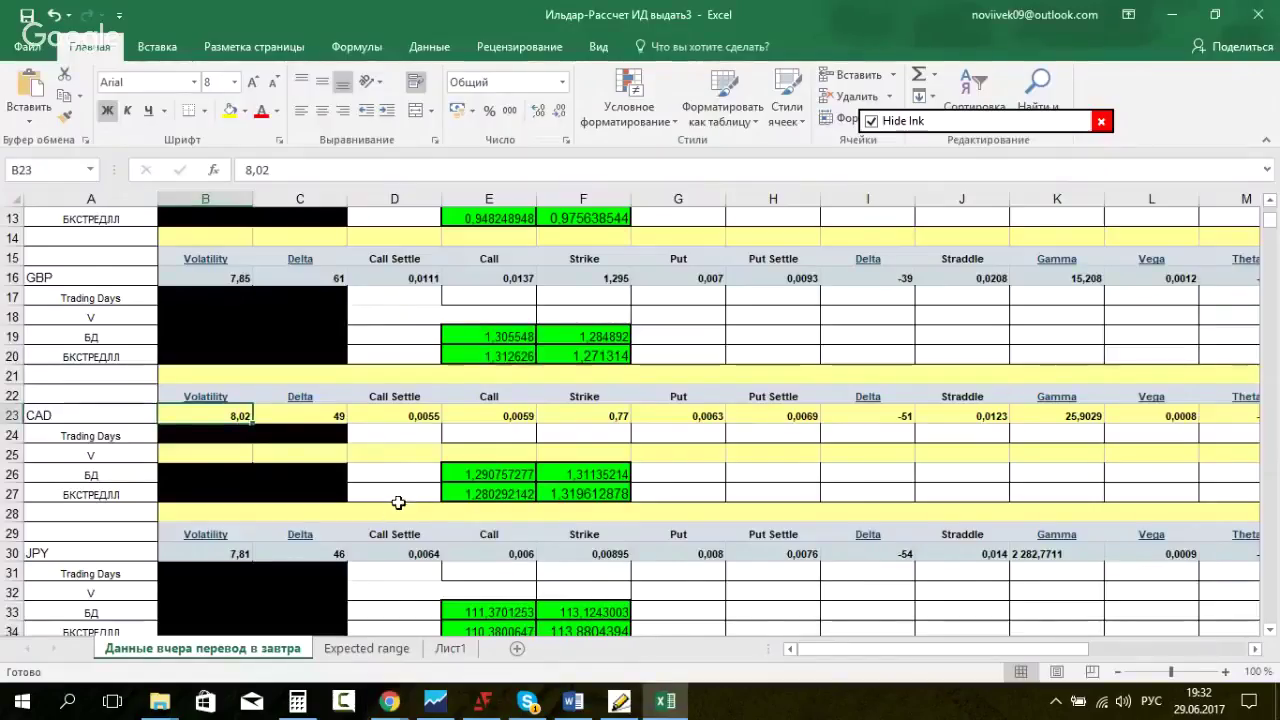
key(ctrl+v)
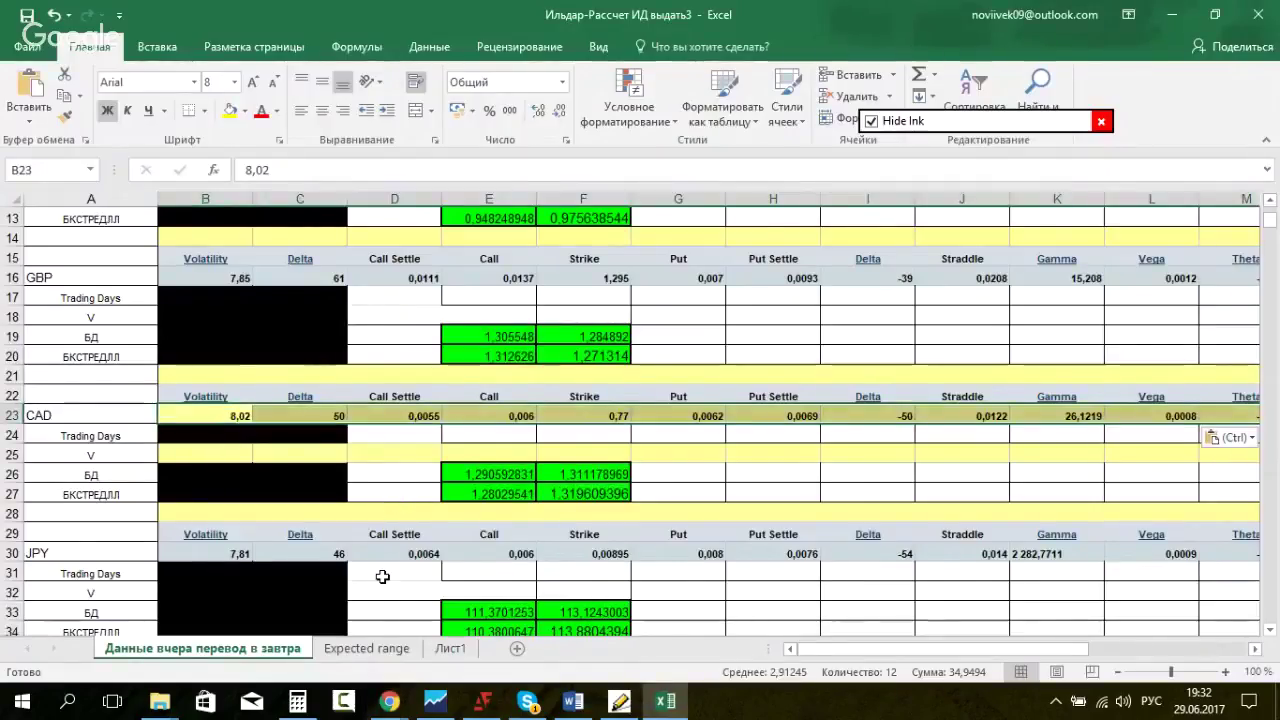
click(366, 648)
key(ctrl+v)
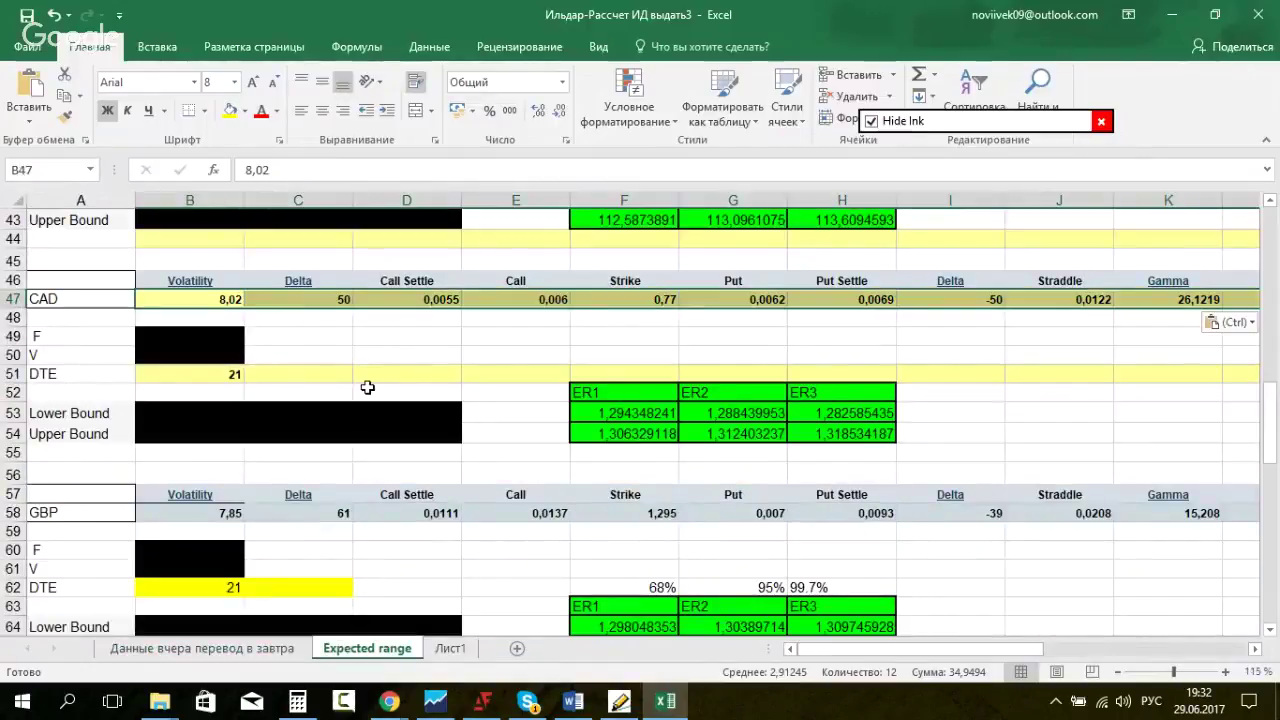
Step: Select the Volatility cell of the JPY row on the Expected range sheet
scroll(366, 386, up, 2)
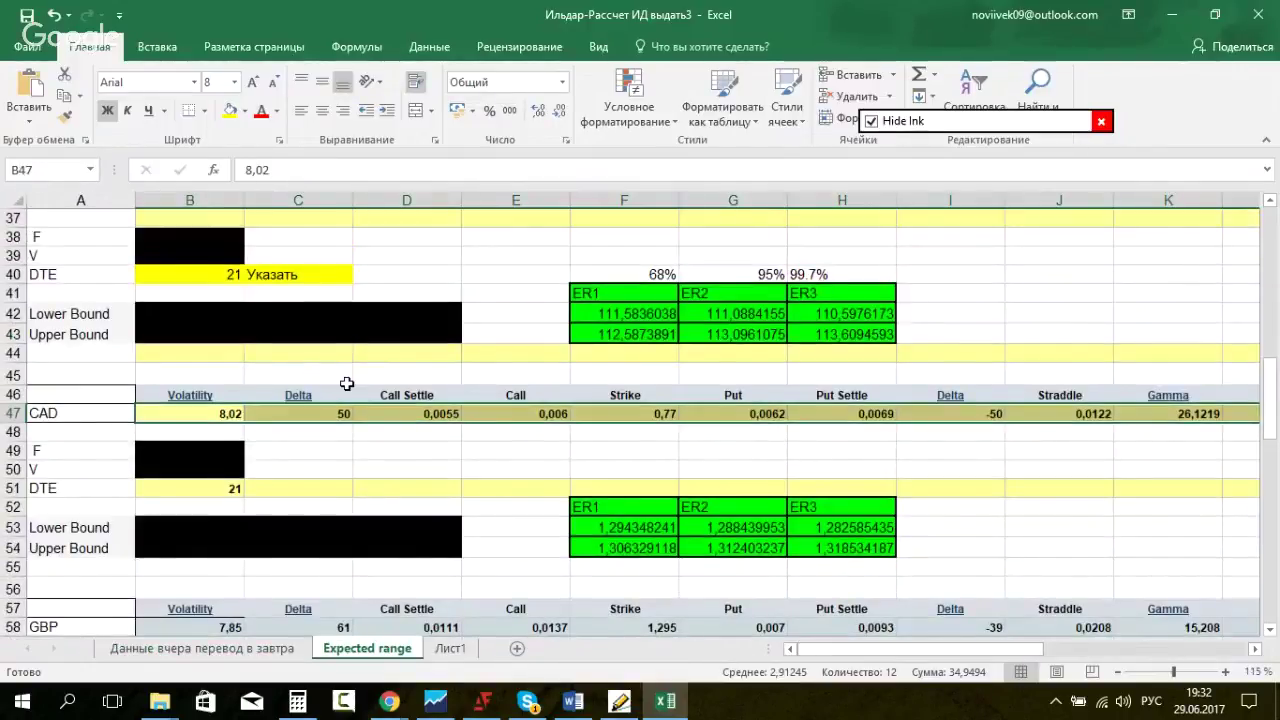
scroll(346, 384, up, 2)
click(190, 334)
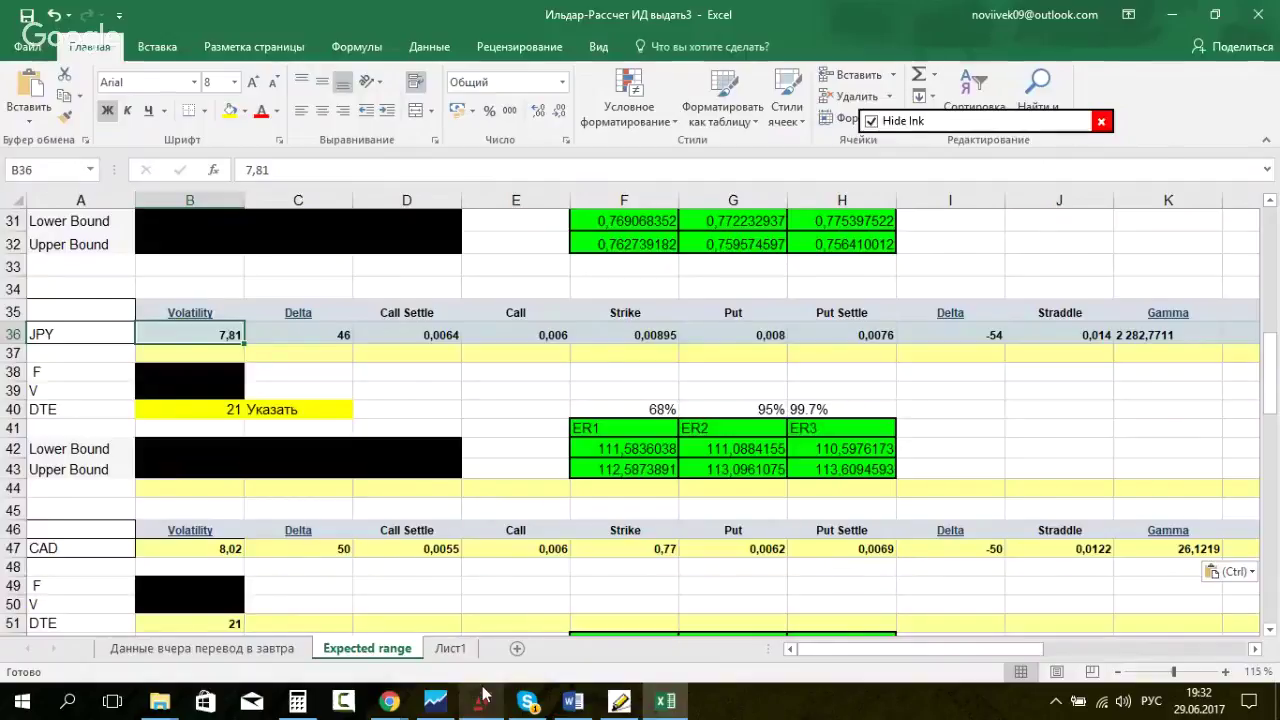
Step: Switch to Skype to read the newest messages in the Pro insider chat, and view the XAUUSD hourly chart in MetaTrader
click(528, 701)
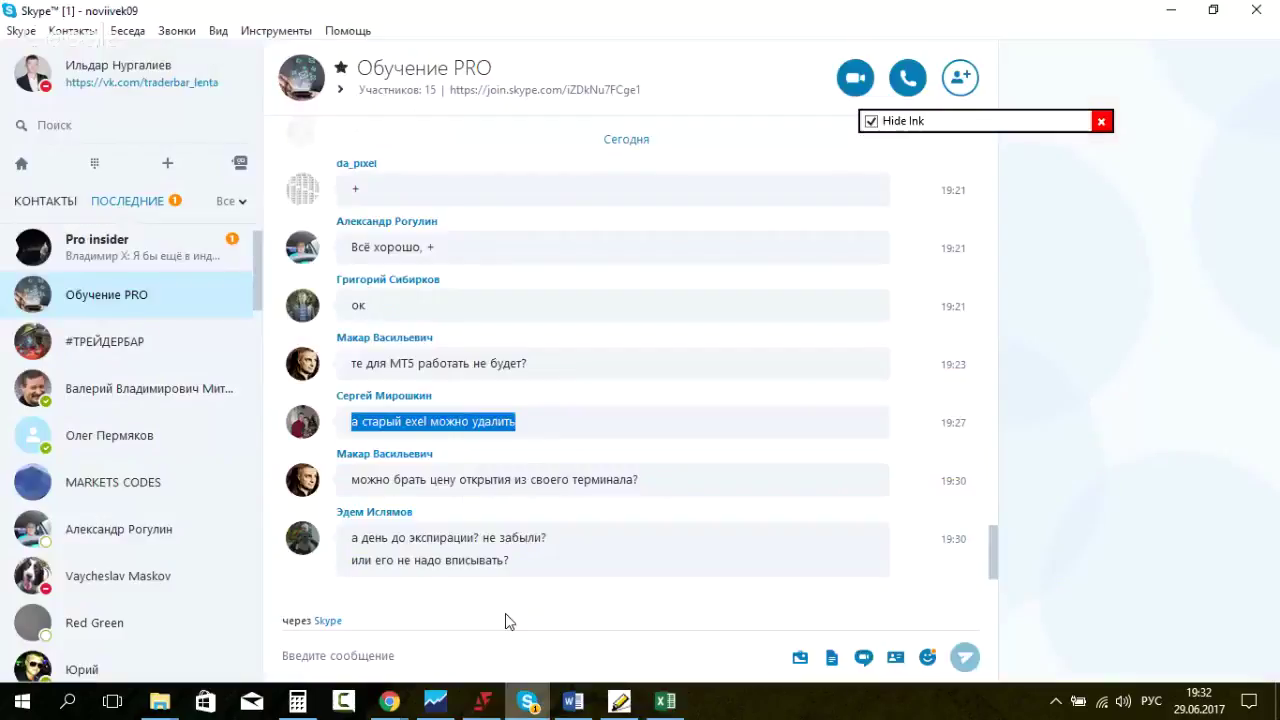
click(207, 267)
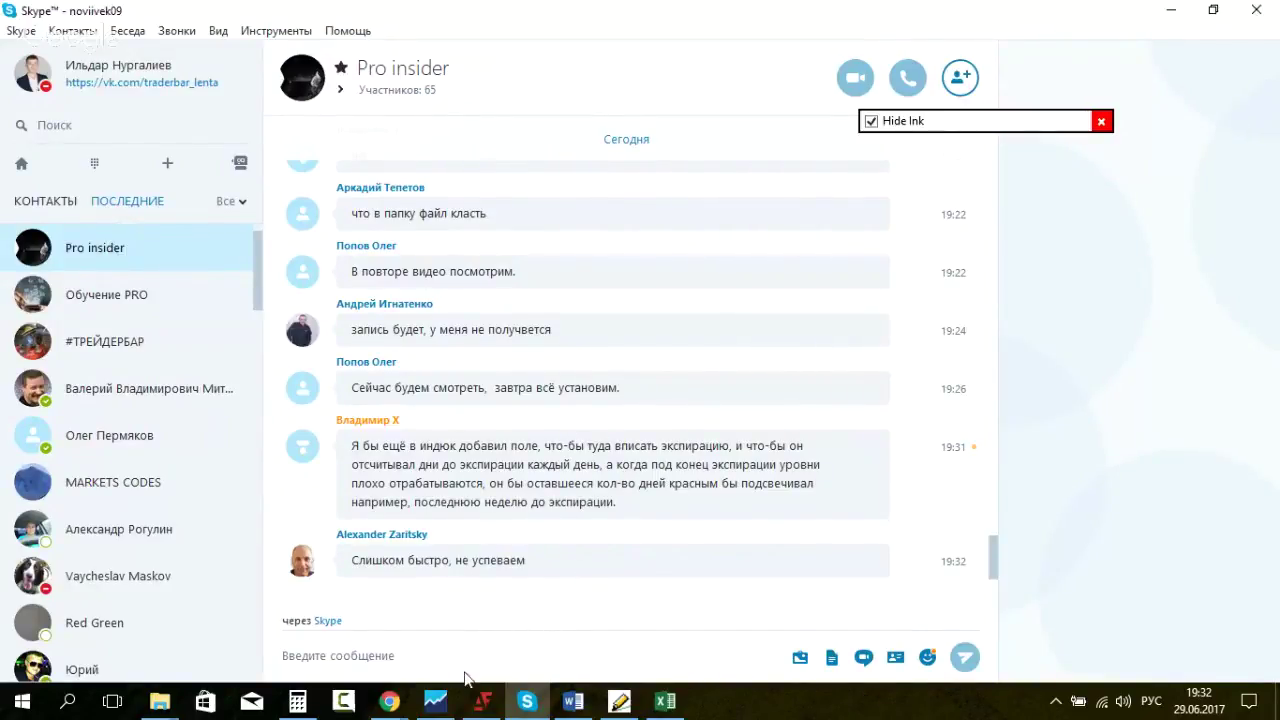
mouse_move(449, 708)
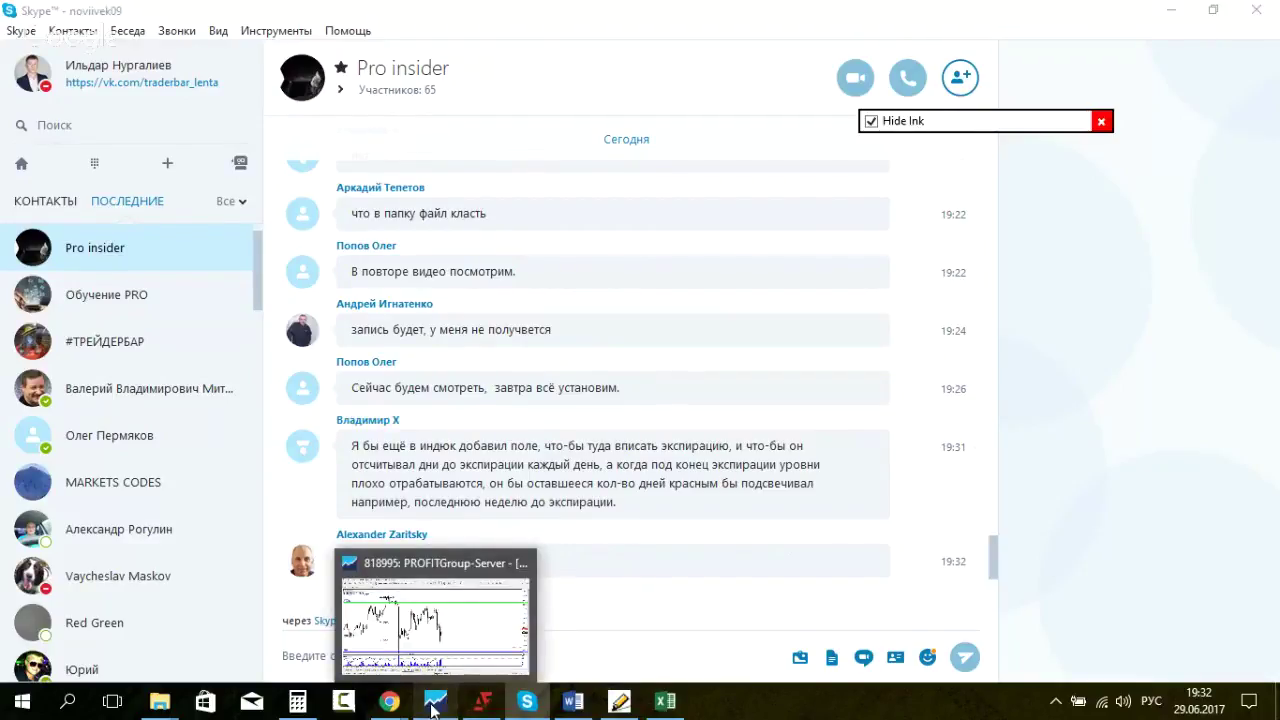
click(433, 704)
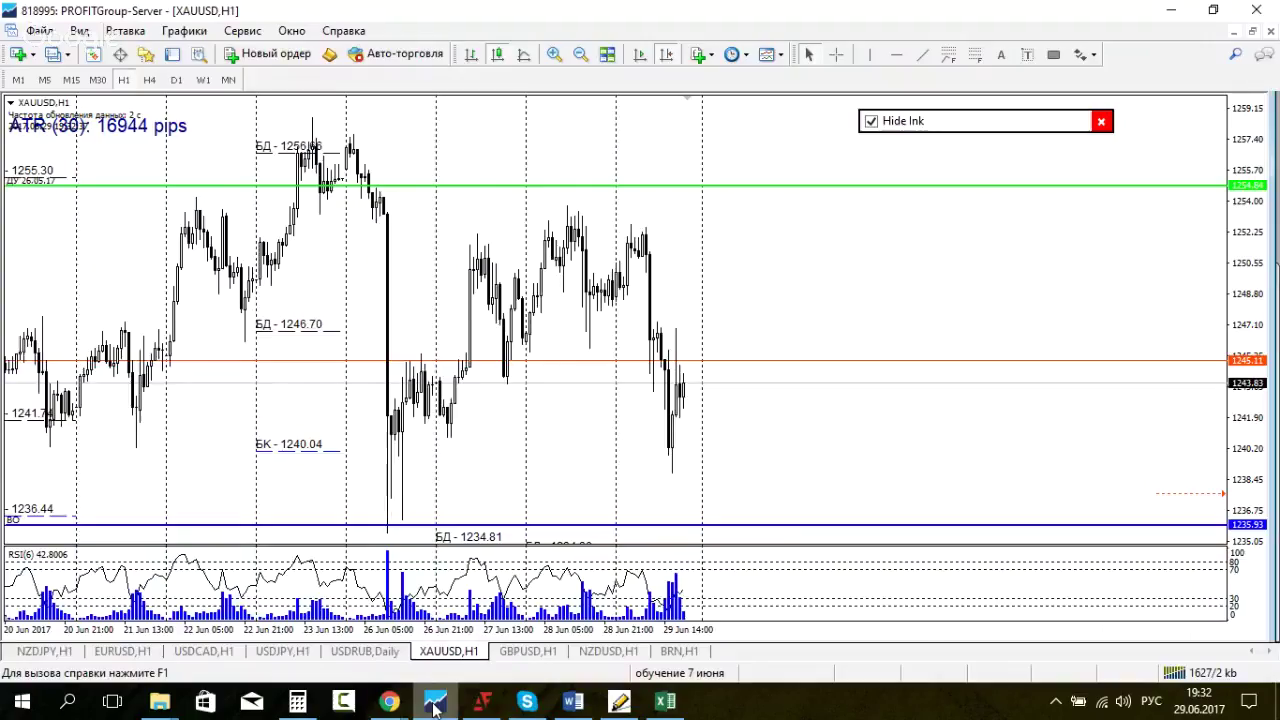
Step: Return to Excel to review the AUD, JPY and CAD blocks on the Expected range sheet, and check the CAD row against QuikStrike
click(660, 704)
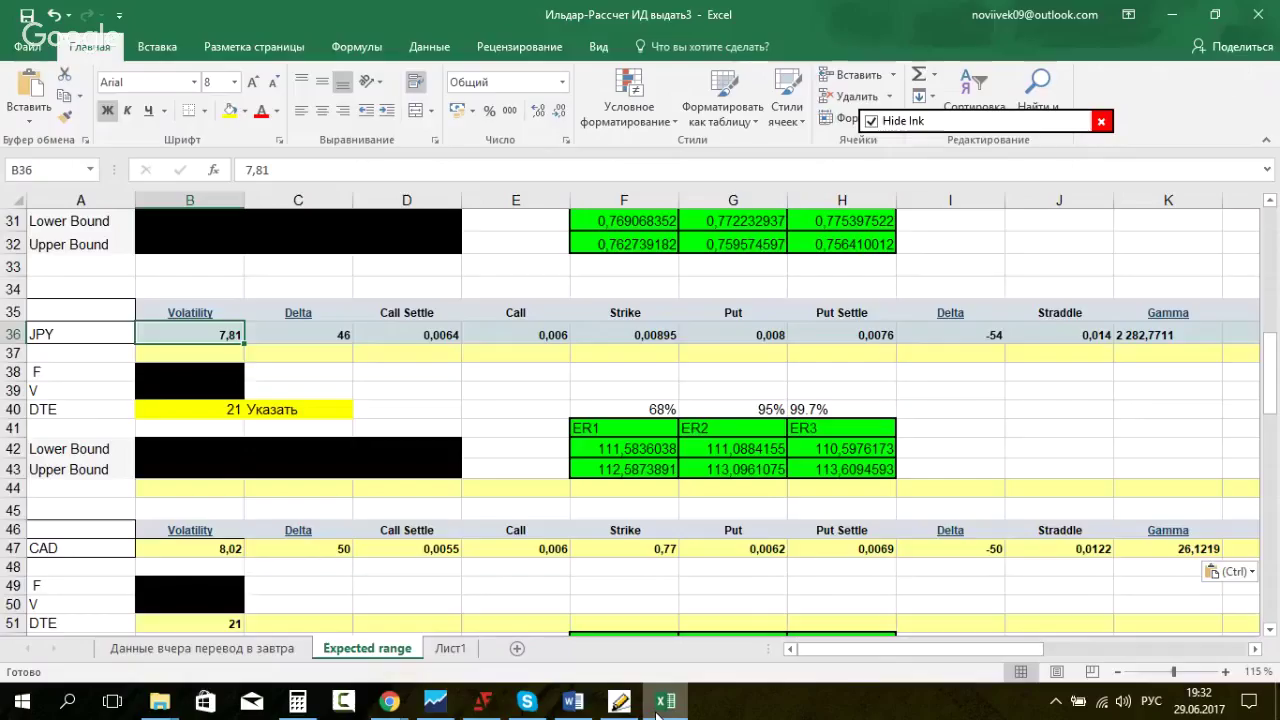
scroll(389, 383, up, 3)
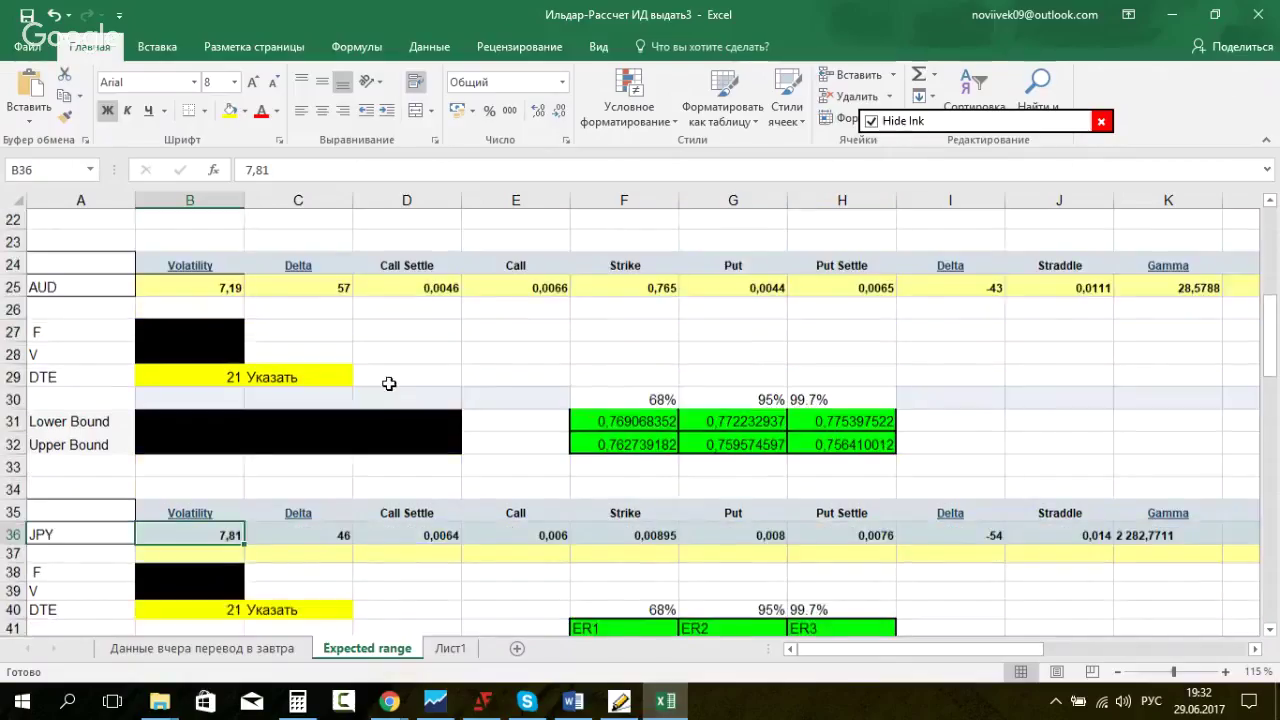
scroll(389, 383, down, 4)
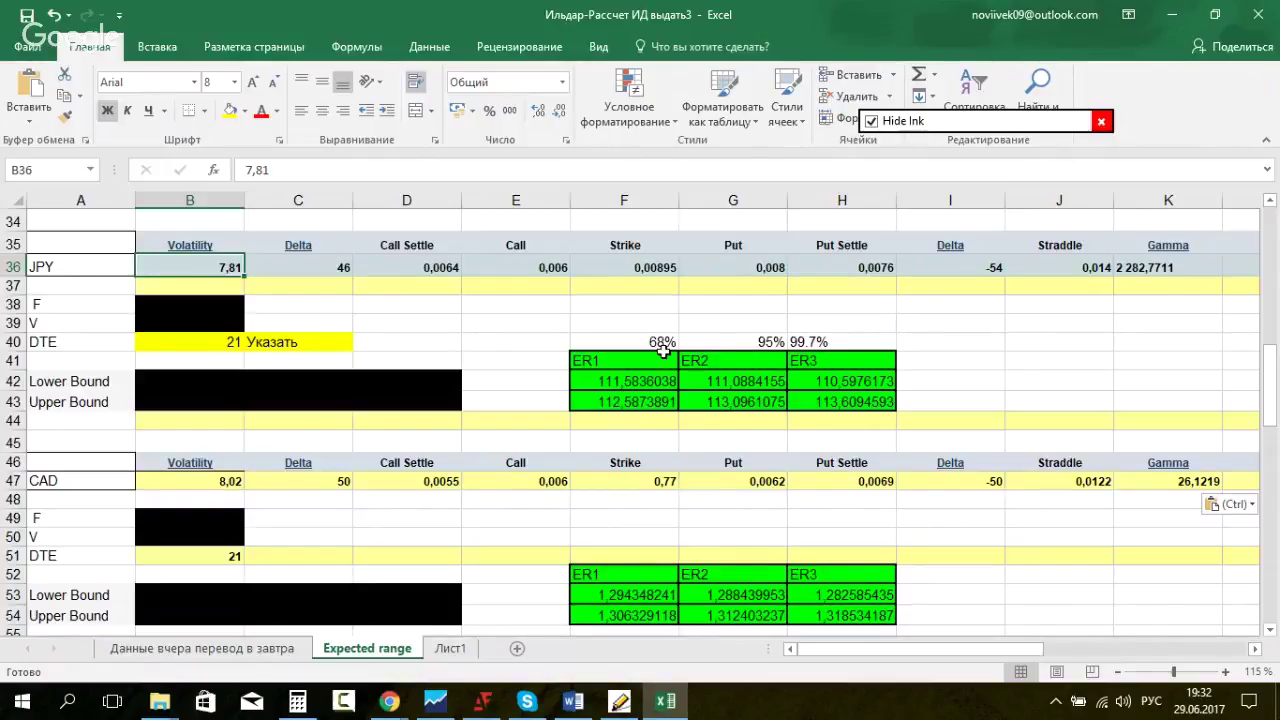
click(230, 484)
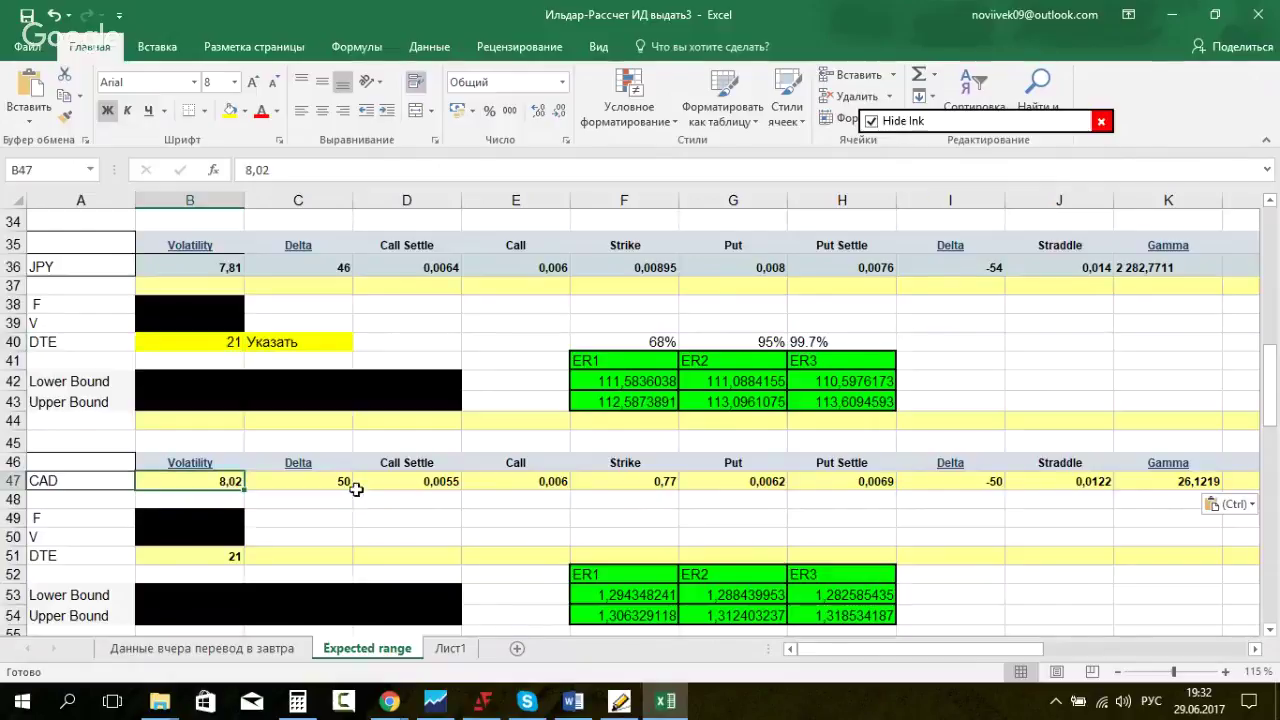
mouse_move(390, 700)
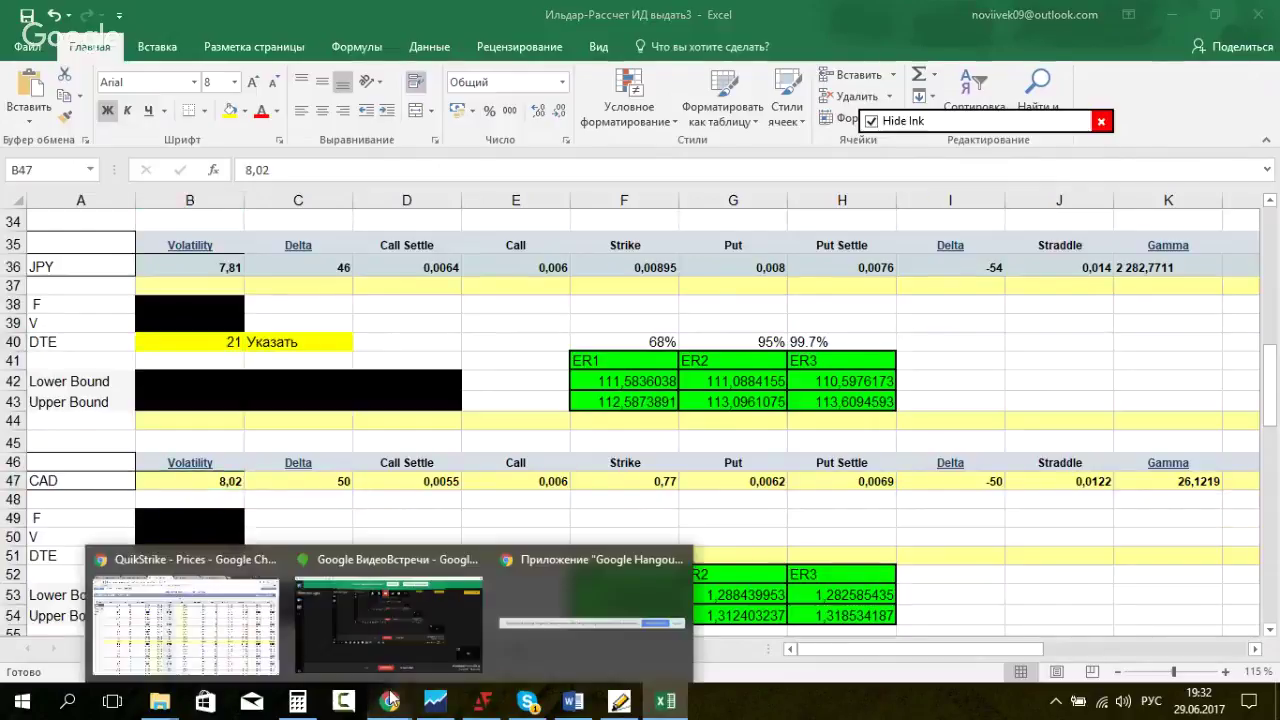
click(206, 565)
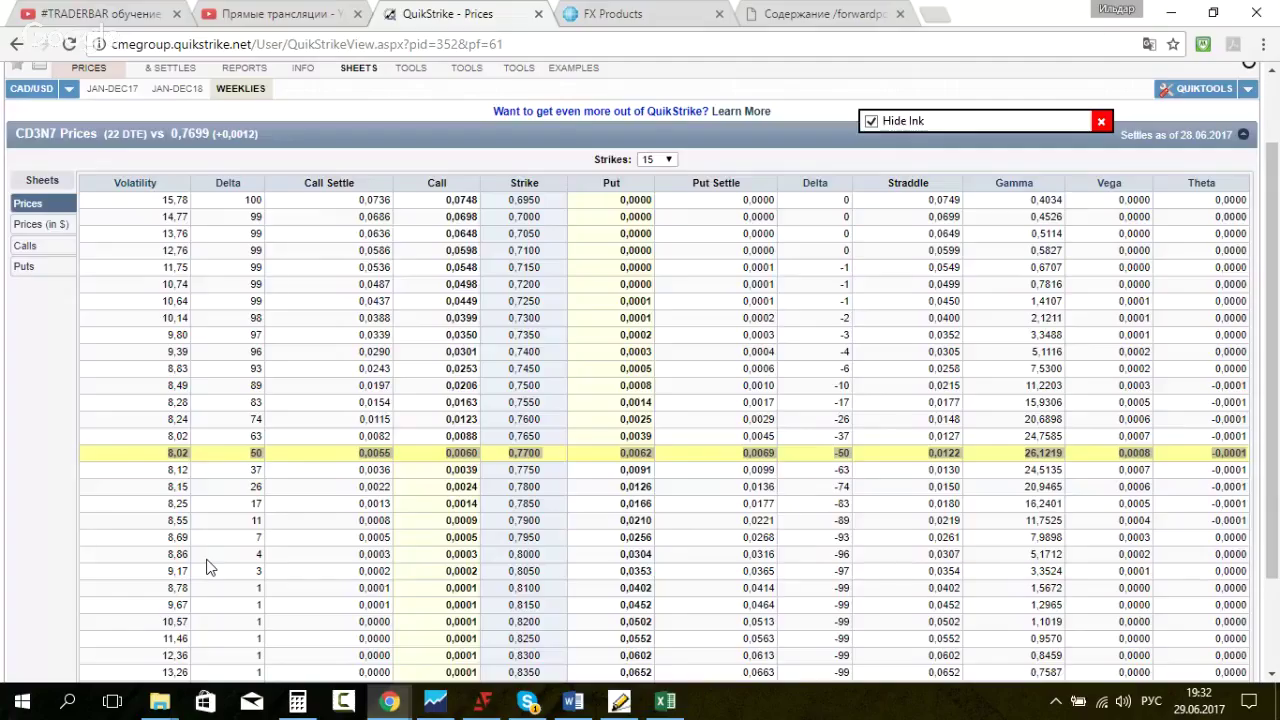
click(665, 700)
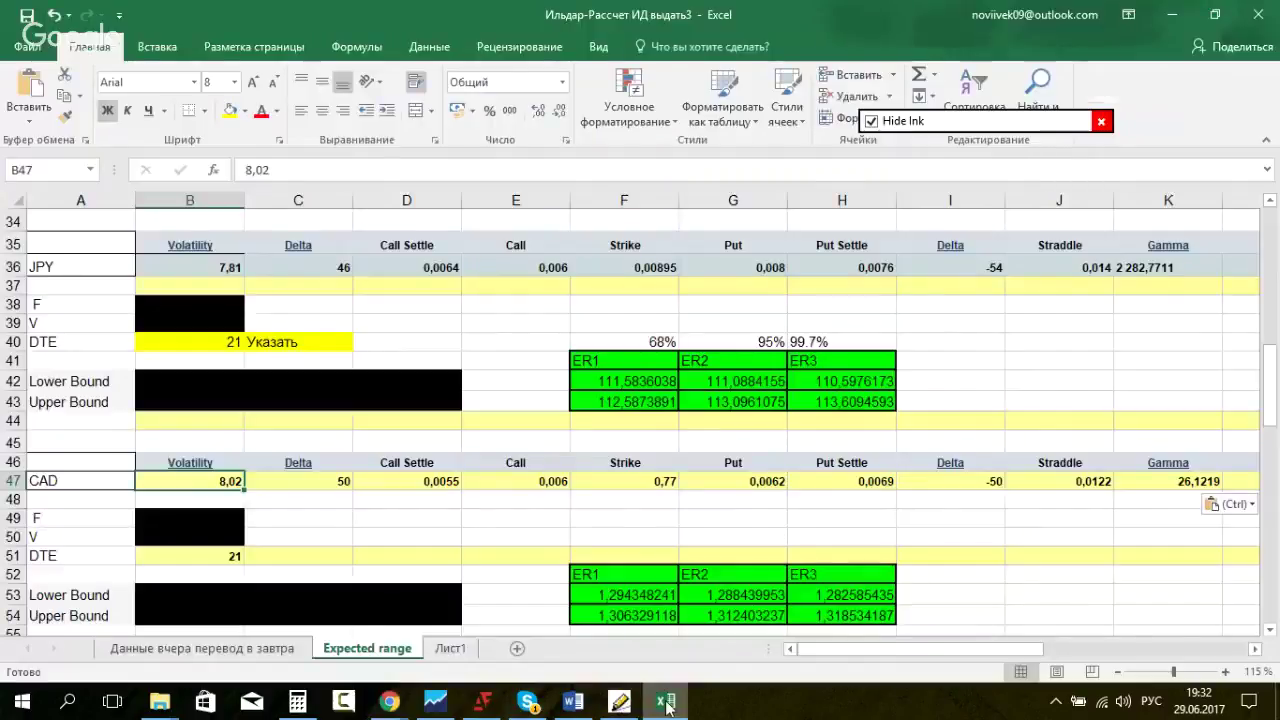
Step: Select the JPY row's Volatility cell B30 on the Данные вчера перевод в завтра sheet
click(249, 652)
scroll(302, 427, down, 1)
scroll(302, 427, down, 1)
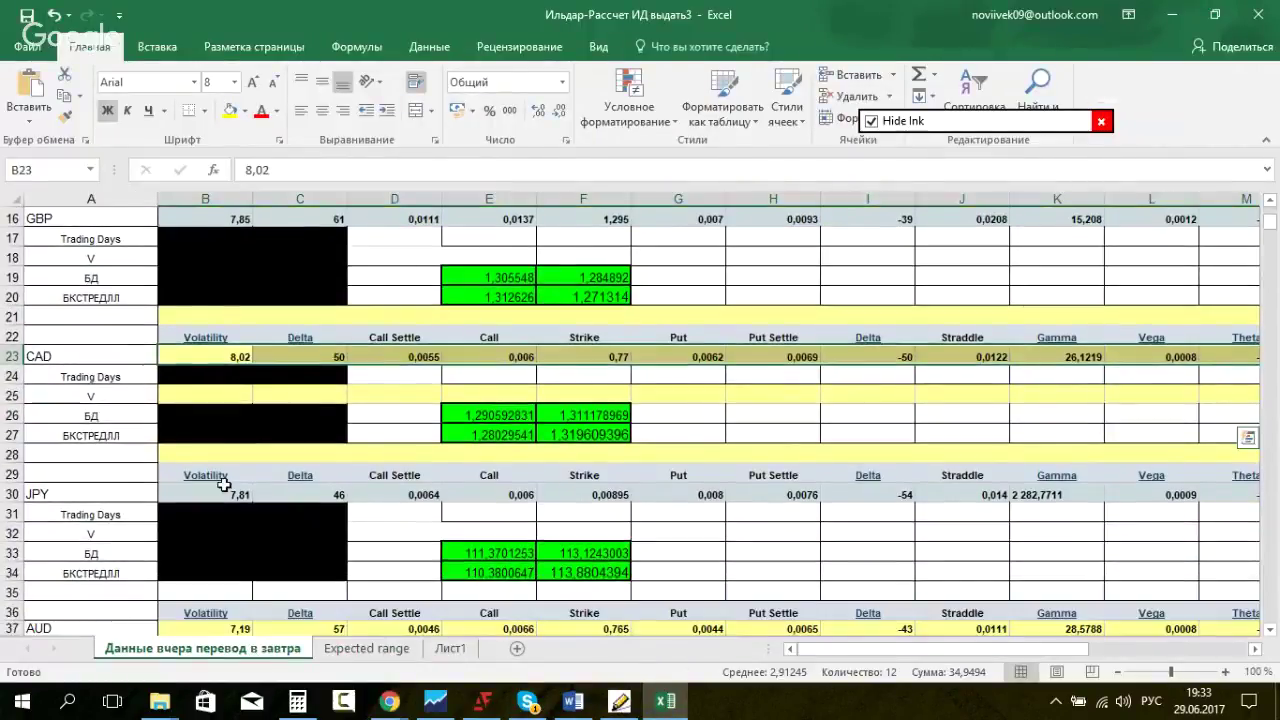
click(240, 492)
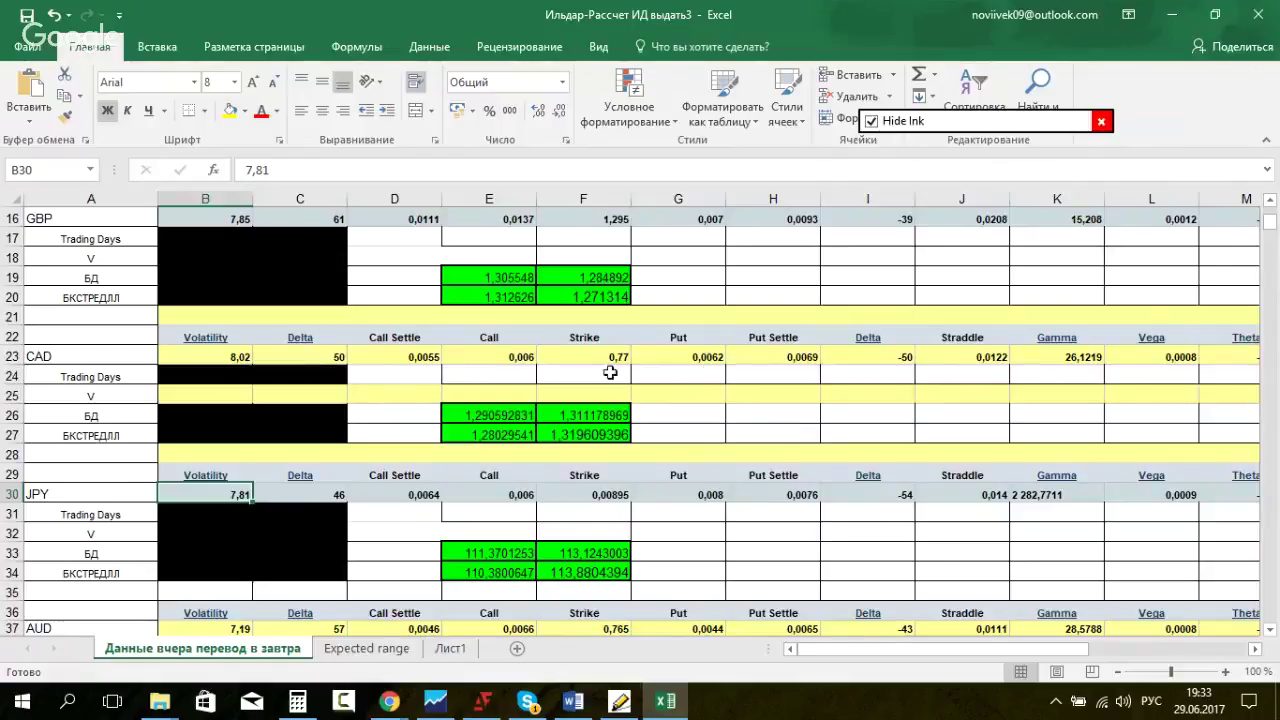
scroll(534, 423, down, 1)
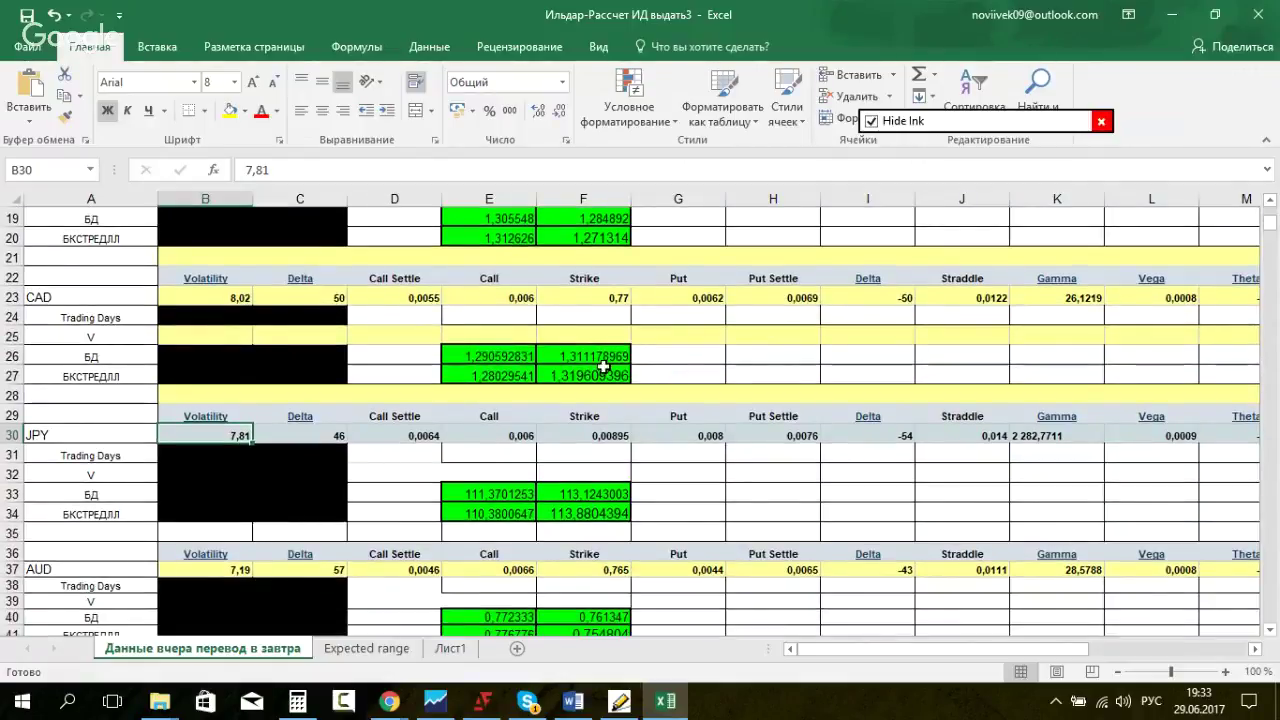
Step: Switch to QuikStrike in Chrome and load the JPY/USD prices for the weekly 3JYN7 contract expiring 21 Jul 2017
click(389, 701)
click(226, 562)
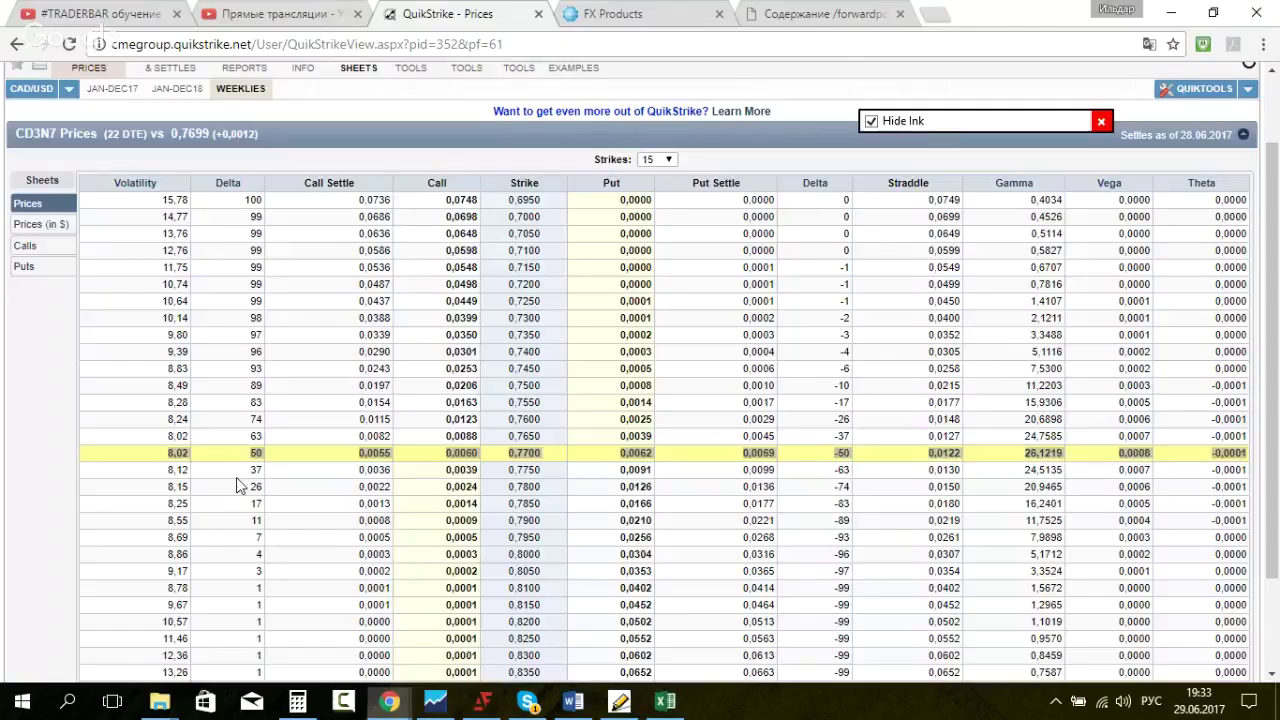
click(68, 88)
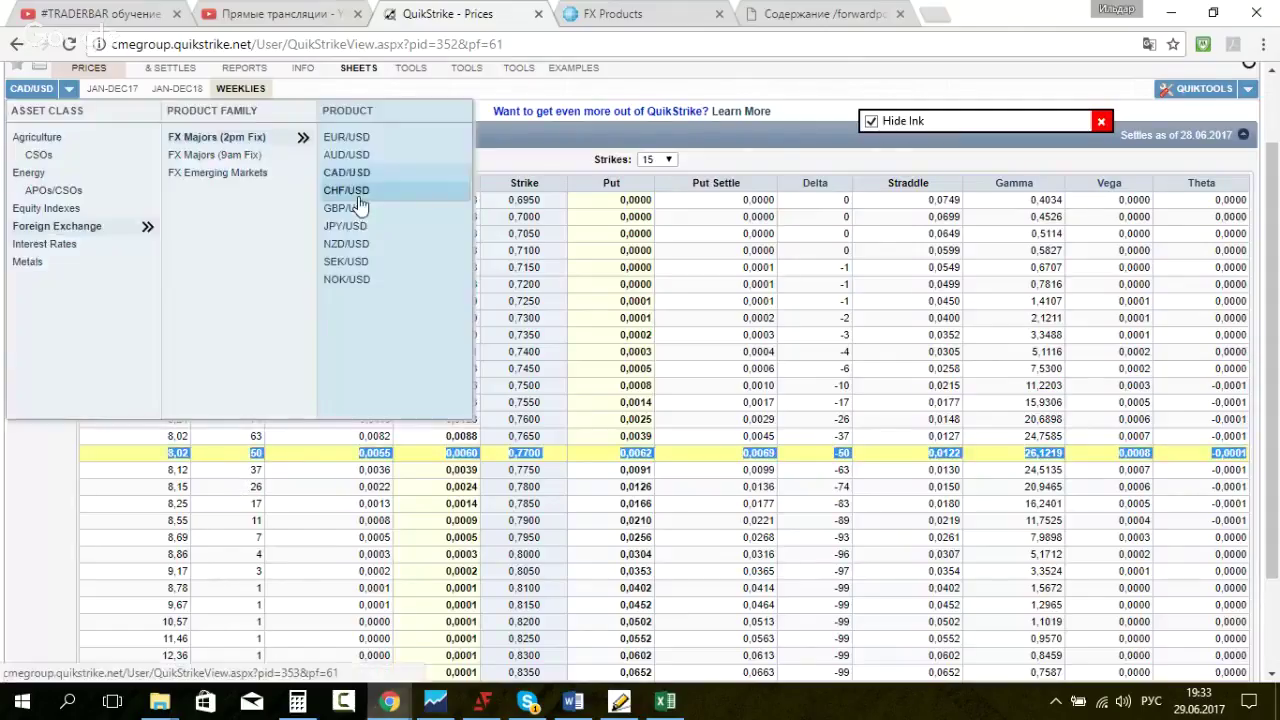
click(346, 172)
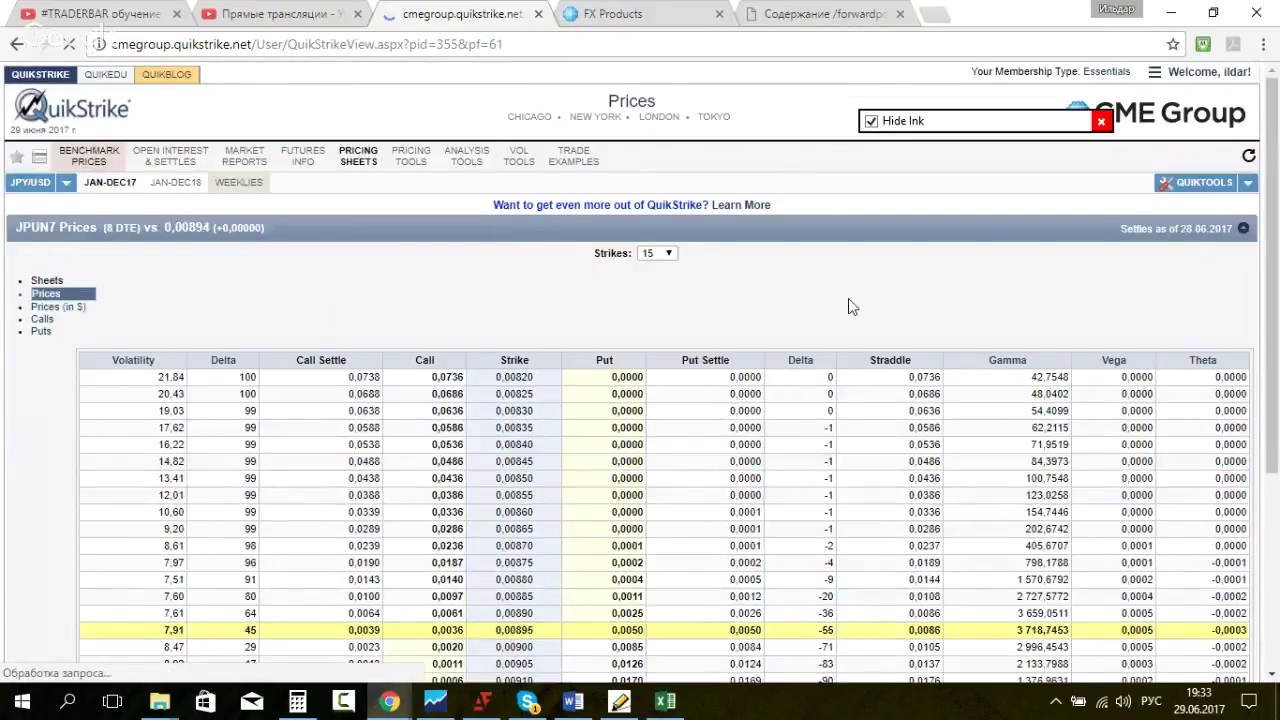
click(238, 182)
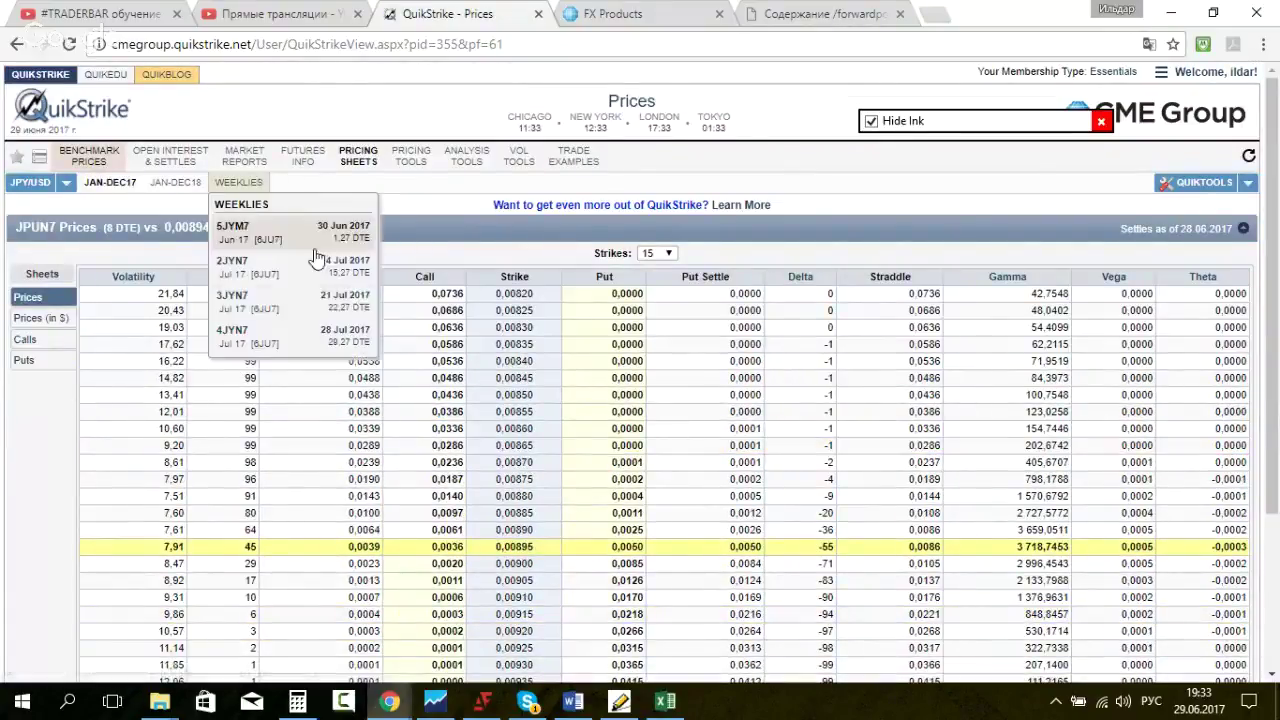
click(346, 305)
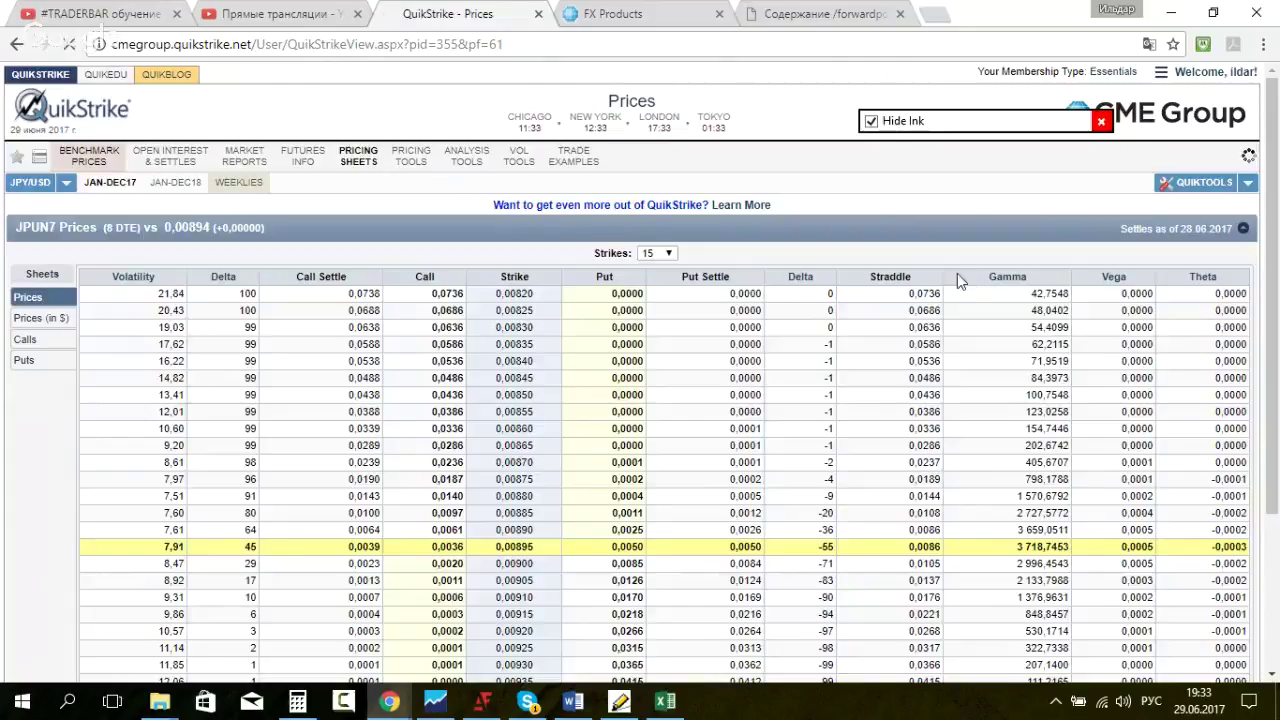
click(250, 183)
click(300, 305)
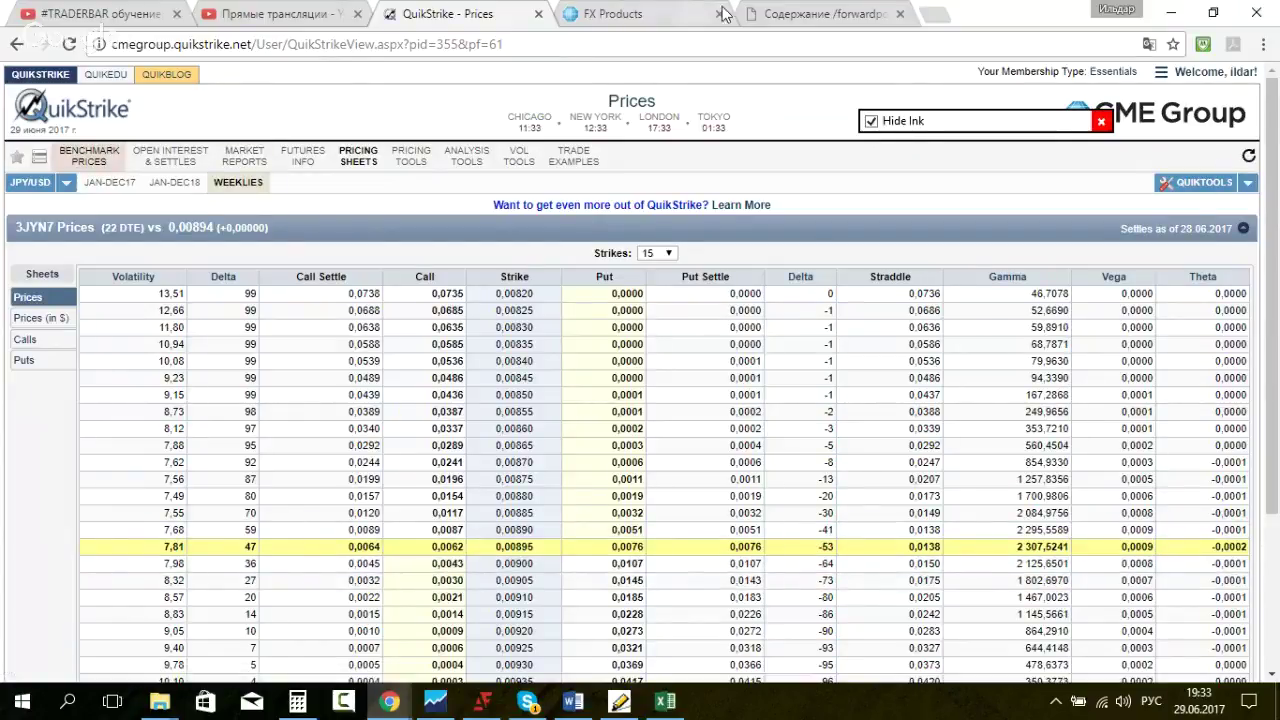
Step: Check the yen futures opening price on the CME FX Products page against the 0,00895 strike in QuikStrike
click(640, 14)
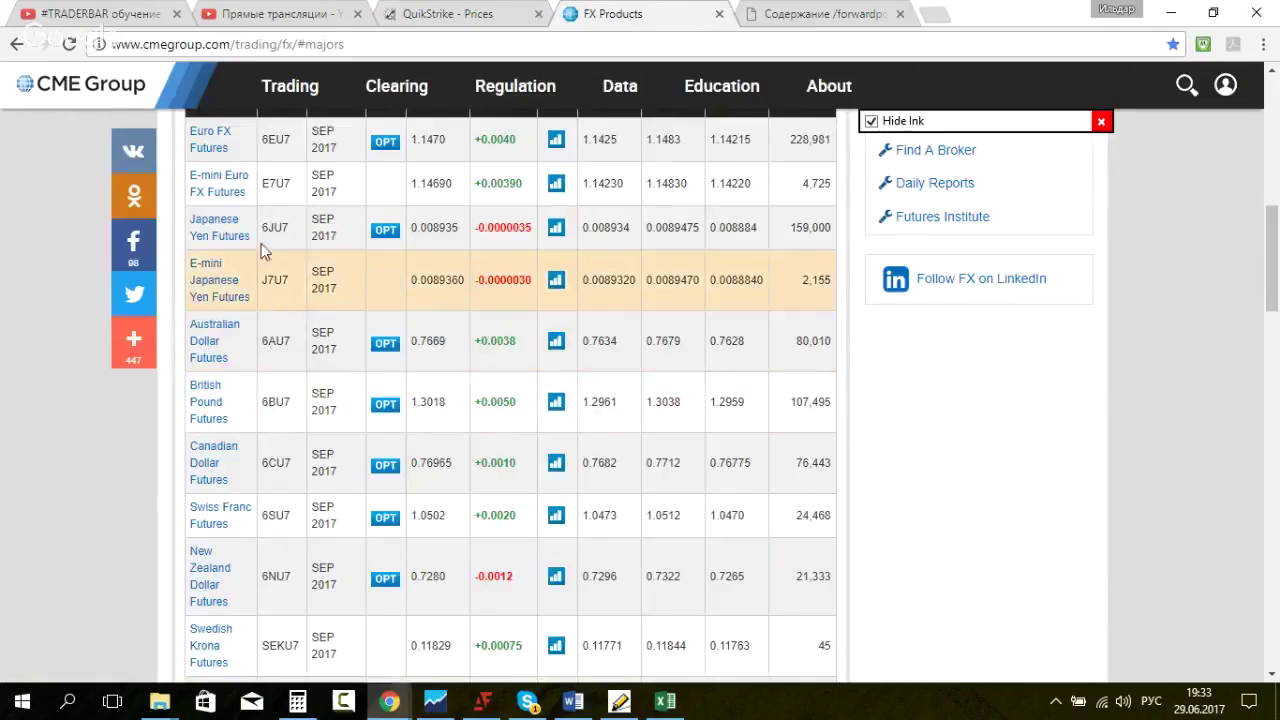
scroll(648, 230, up, 2)
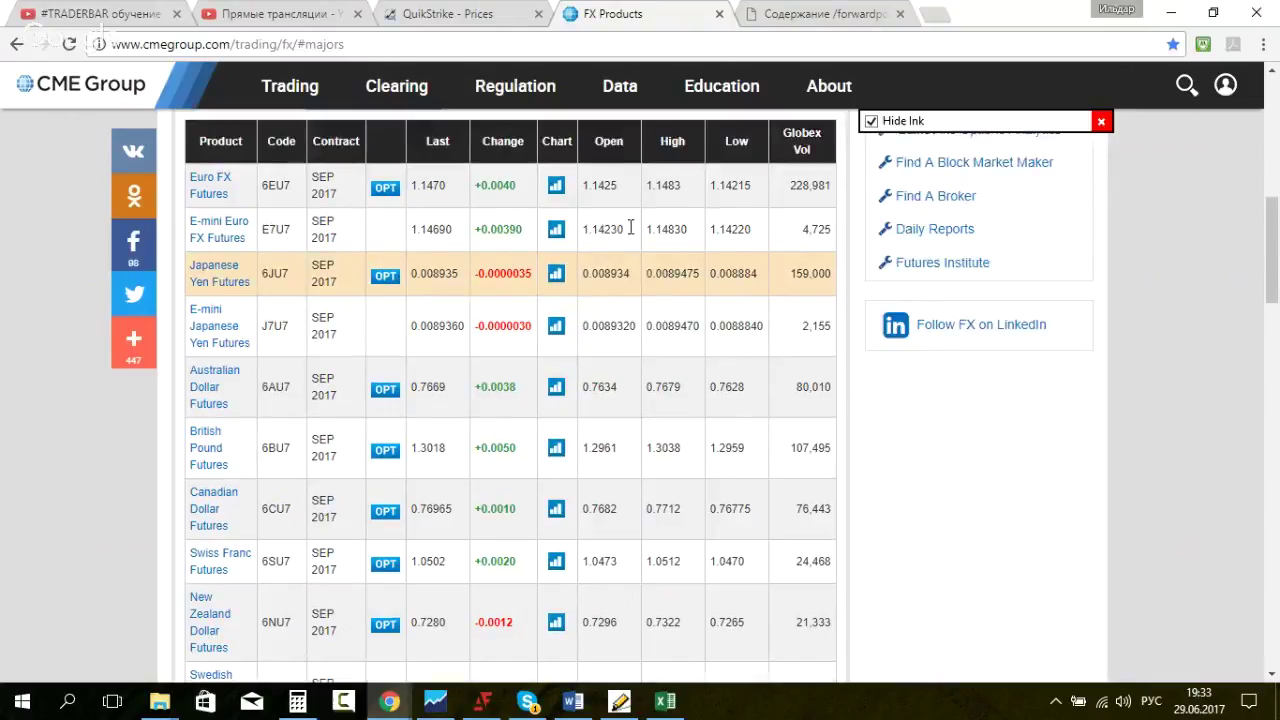
drag(604, 470, 632, 467)
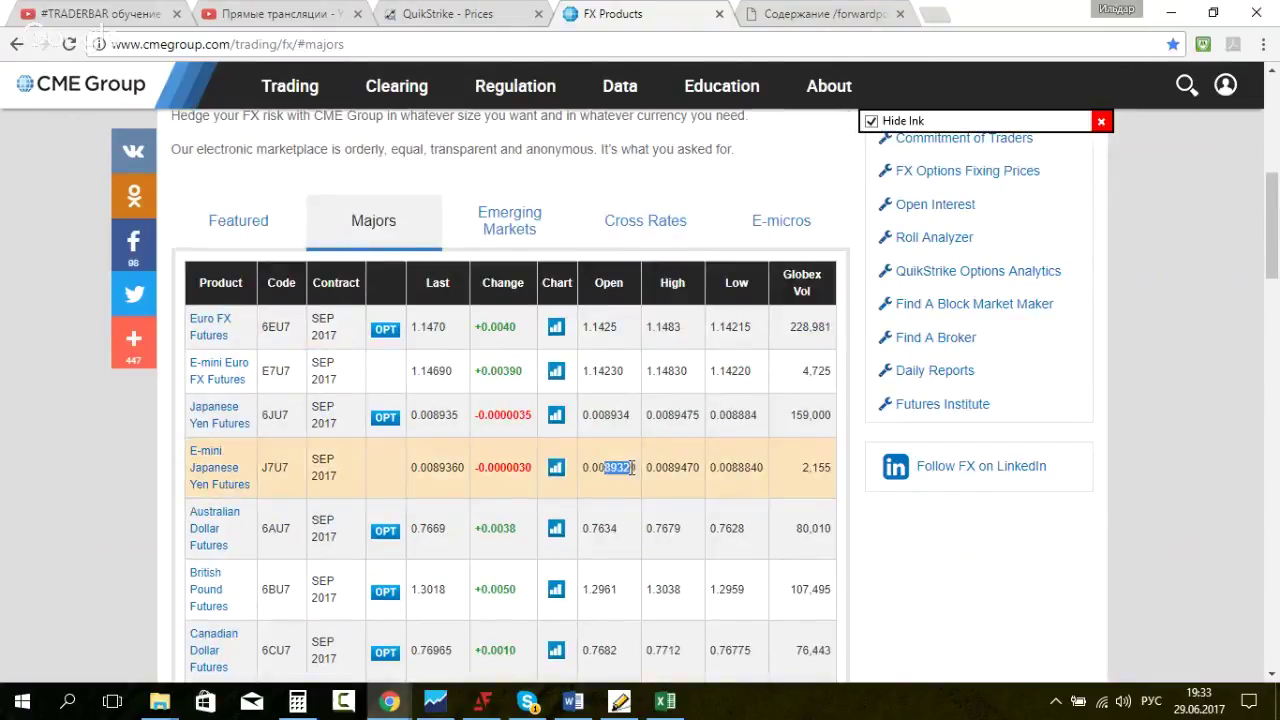
click(483, 20)
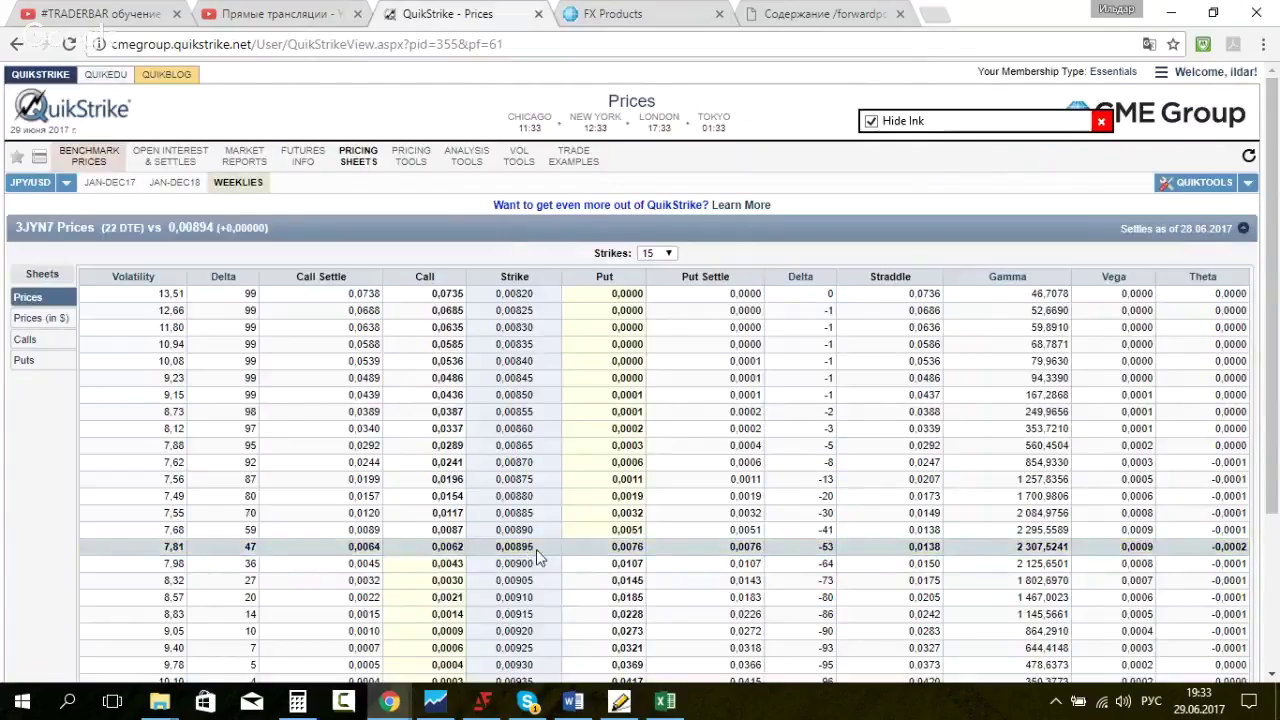
drag(536, 549, 483, 547)
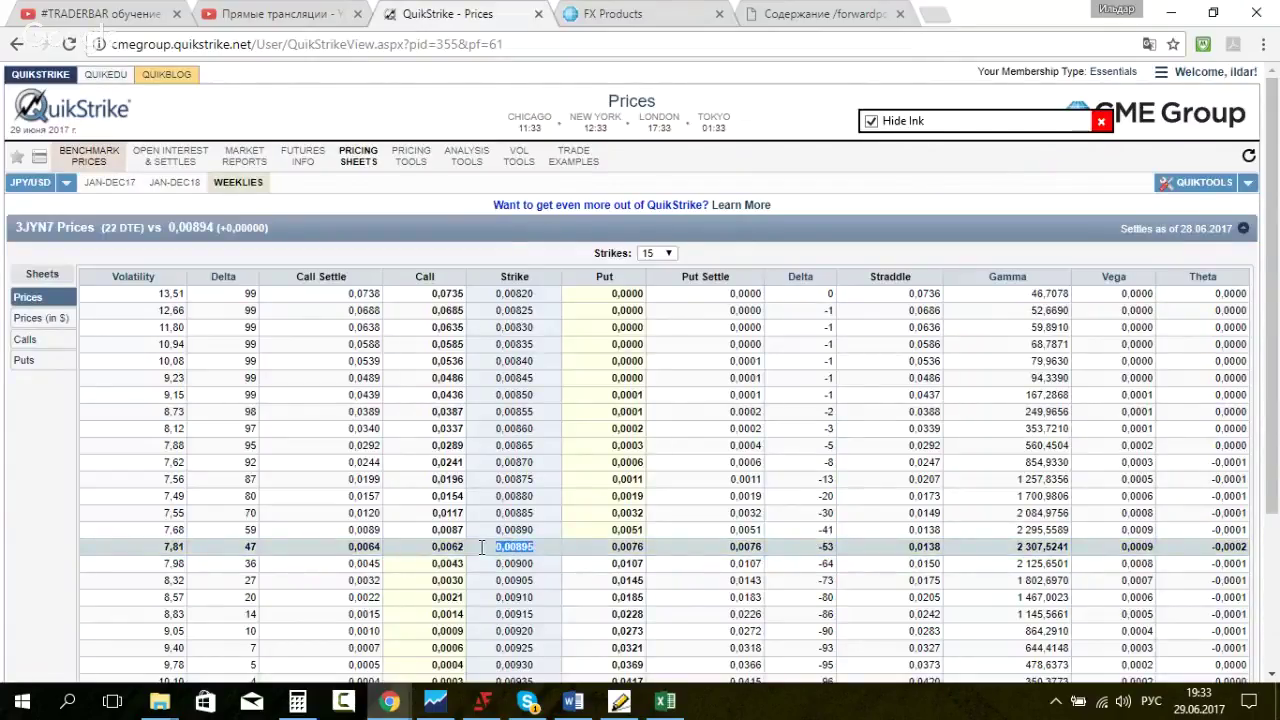
Step: Copy the JPY/USD 0,00895 strike row and paste it into the JPY row of the Данные вчера перевод в завтра sheet in Excel
drag(120, 553, 1245, 553)
key(ctrl+c)
click(680, 703)
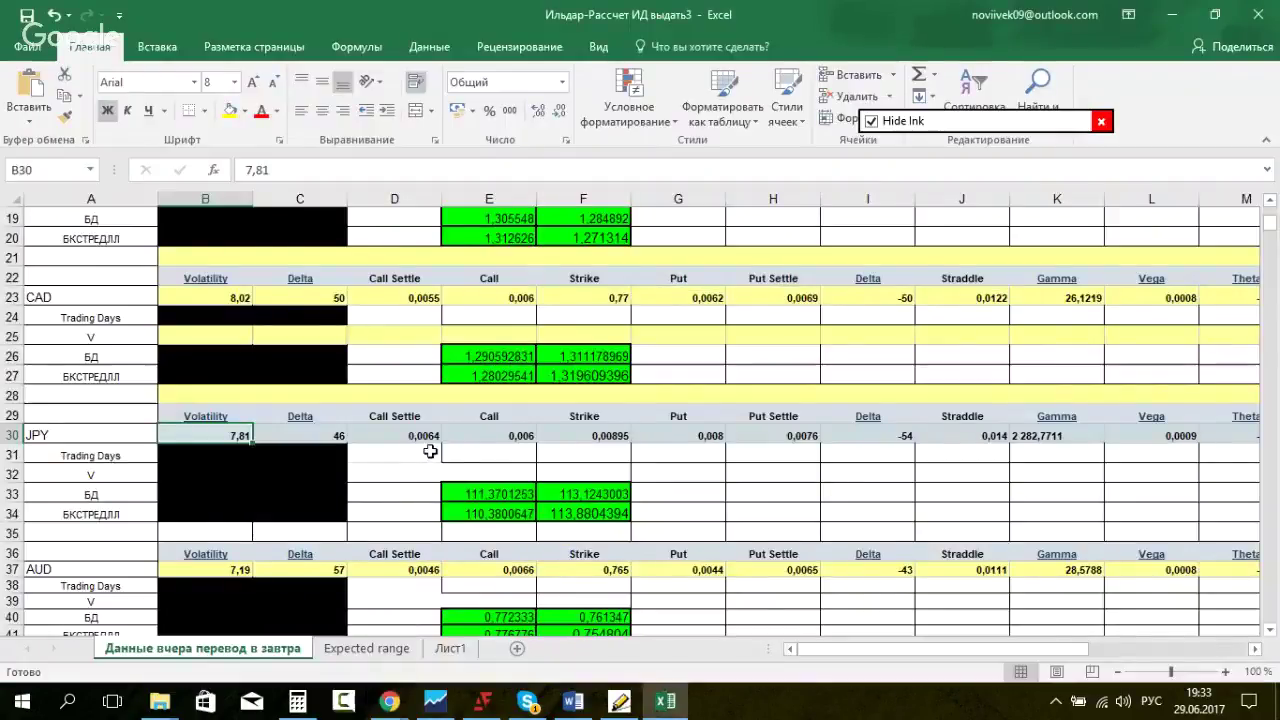
key(ctrl+v)
Step: Paste the copied JPY/USD 0,00895 strike row into the JPY row of the Expected range sheet, starting at B36
click(366, 648)
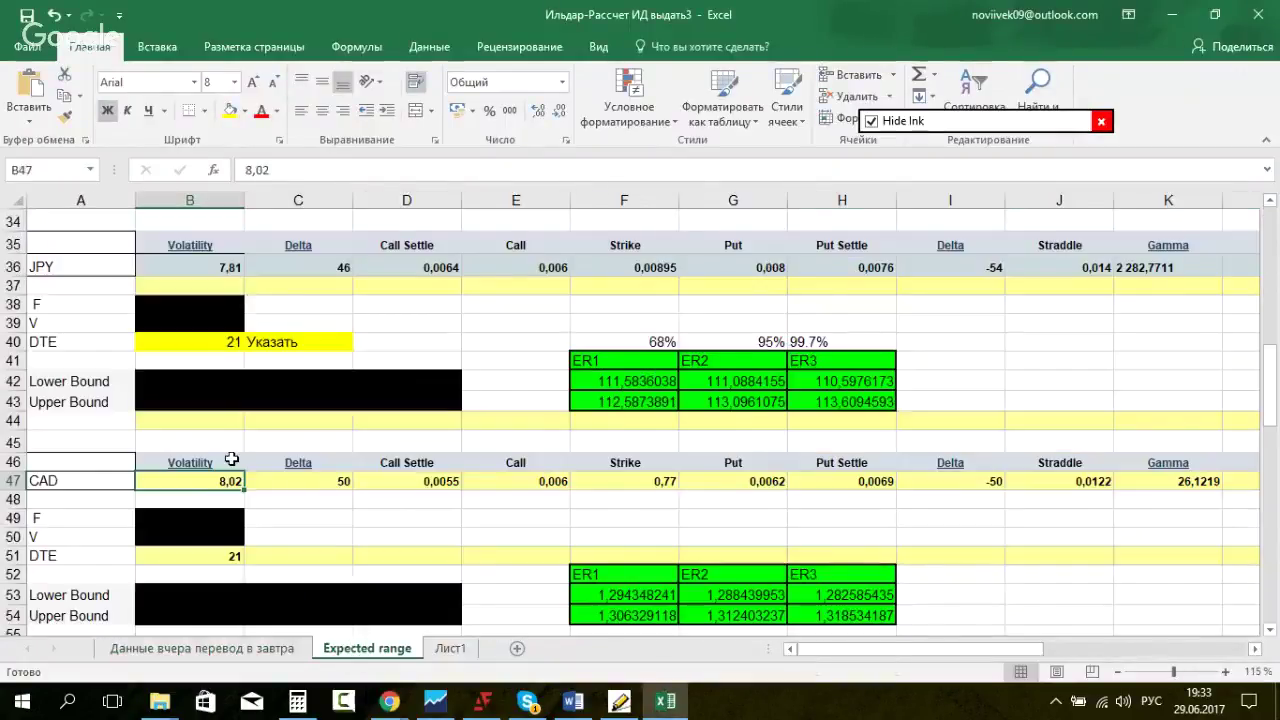
scroll(190, 397, up, 1)
click(196, 336)
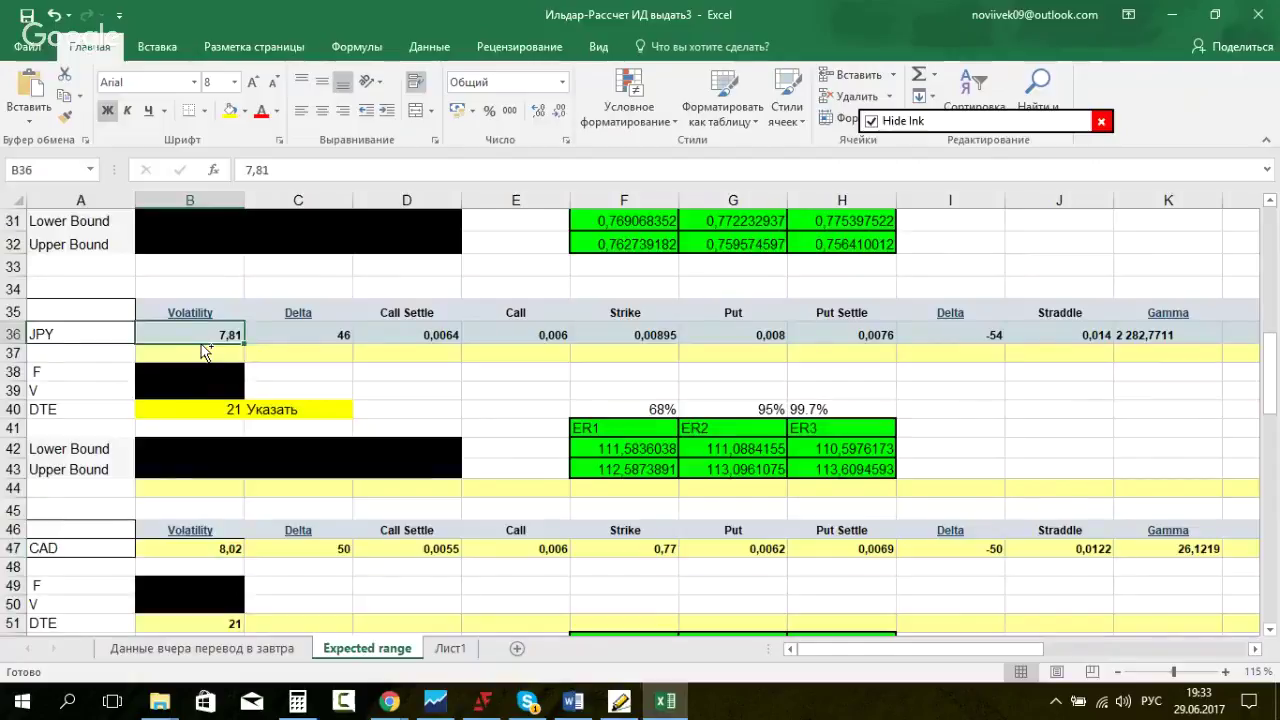
key(ctrl+v)
Step: Select the AUD Volatility cell B25, then switch to QuikStrike in Chrome and load AUD/USD prices for the weekly AD3N7 contract expiring 21 Jul 2017
scroll(216, 430, up, 3)
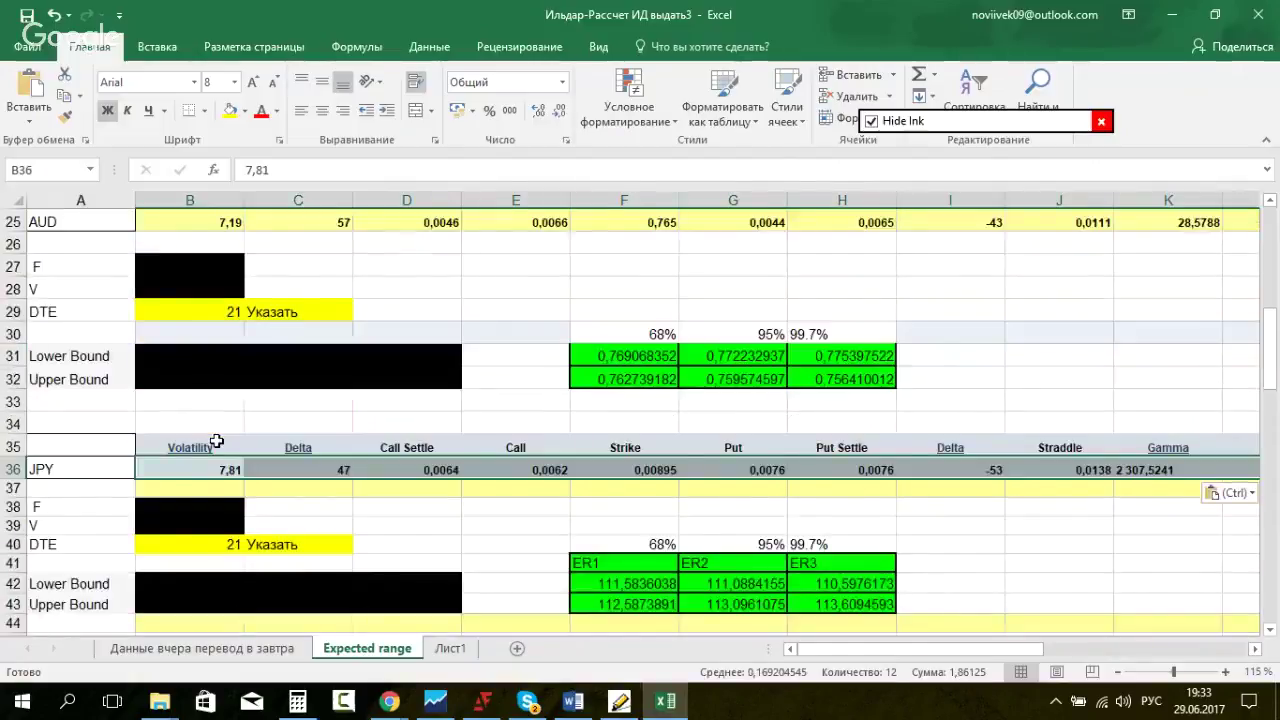
scroll(216, 441, up, 2)
click(215, 358)
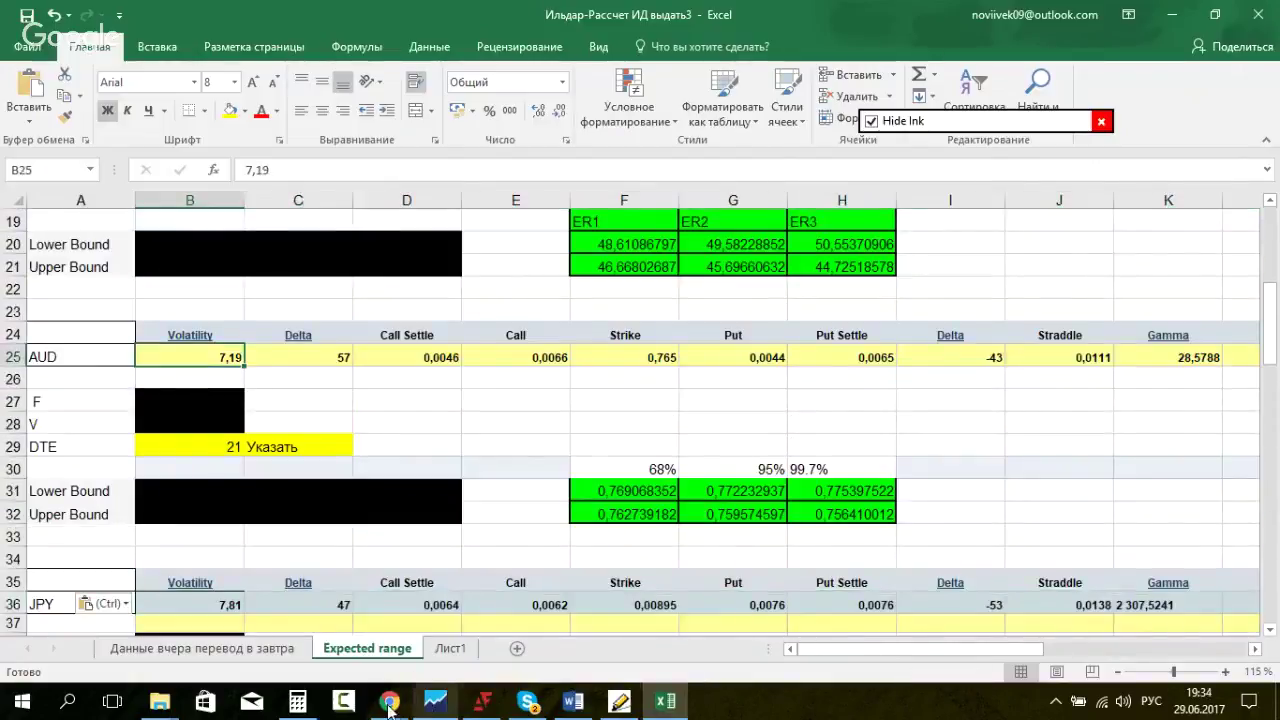
mouse_move(389, 703)
click(208, 568)
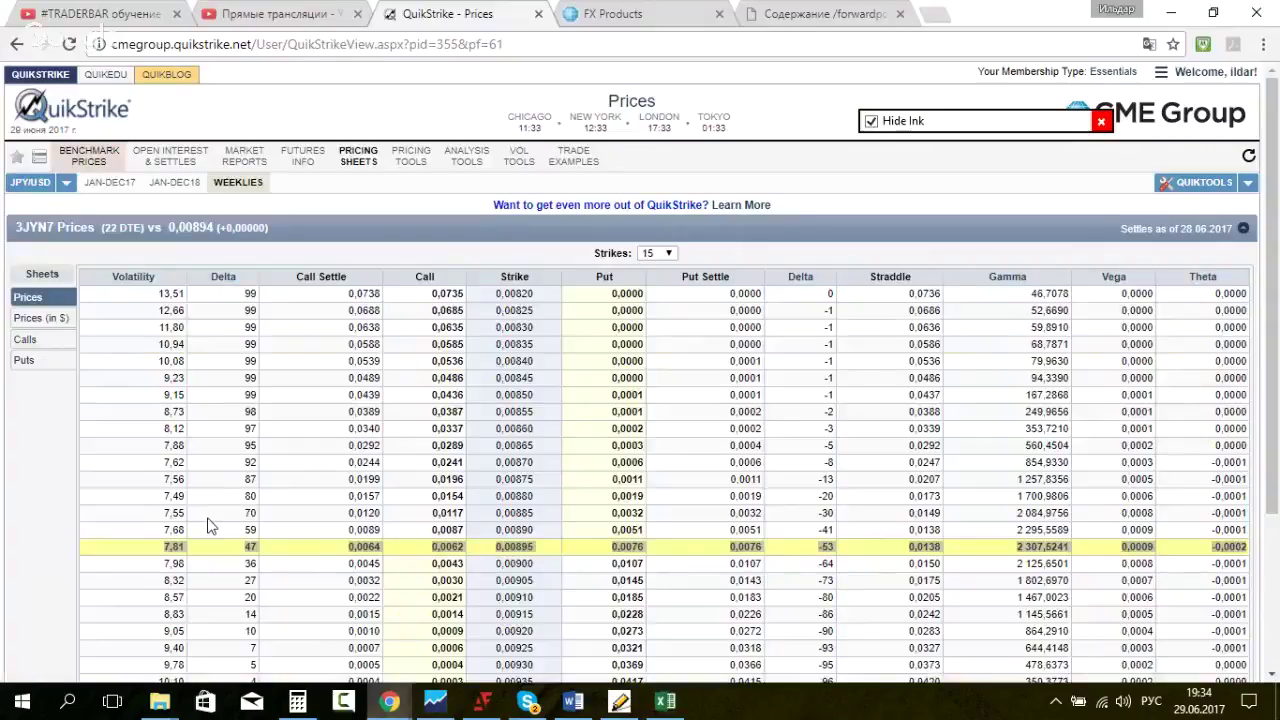
click(60, 188)
click(302, 160)
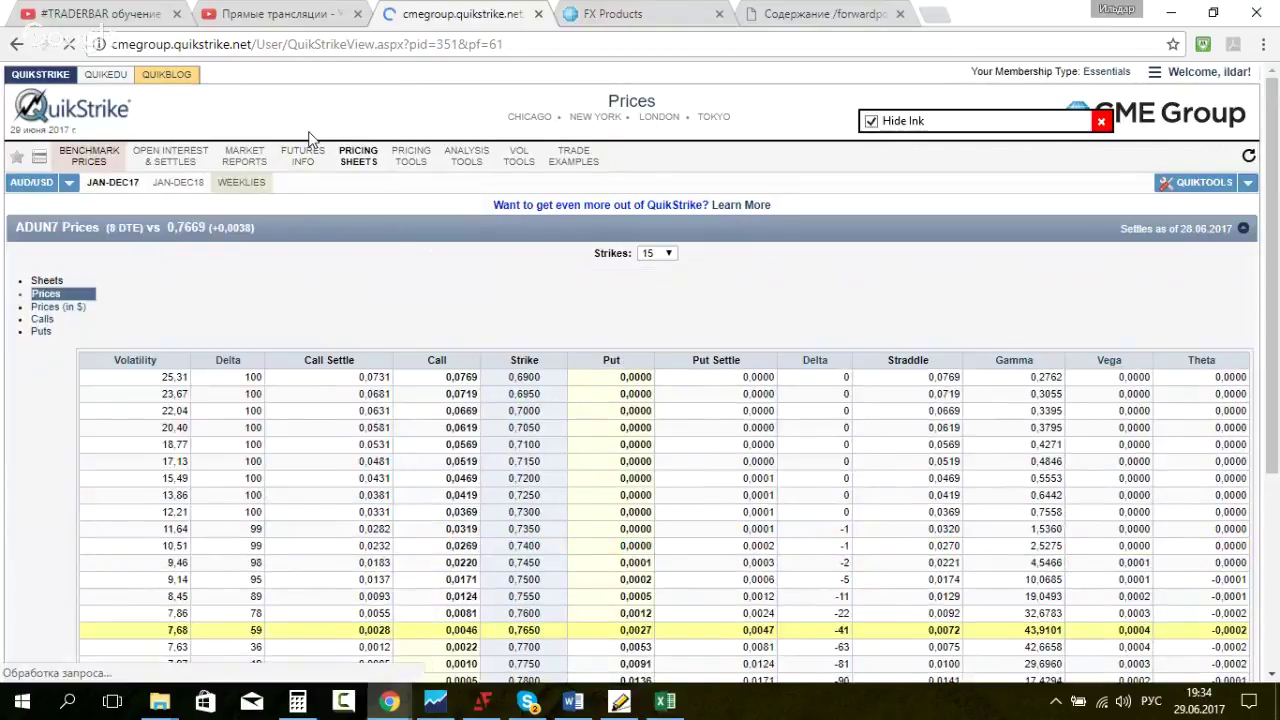
click(240, 182)
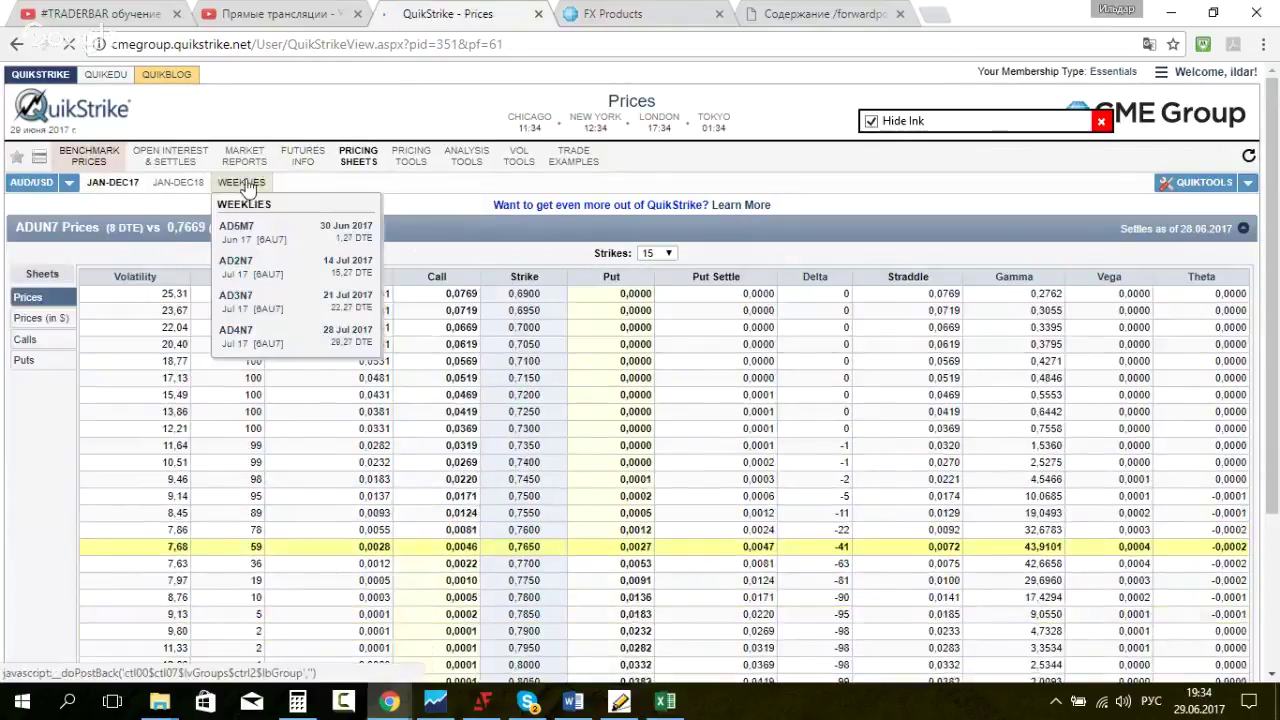
click(323, 313)
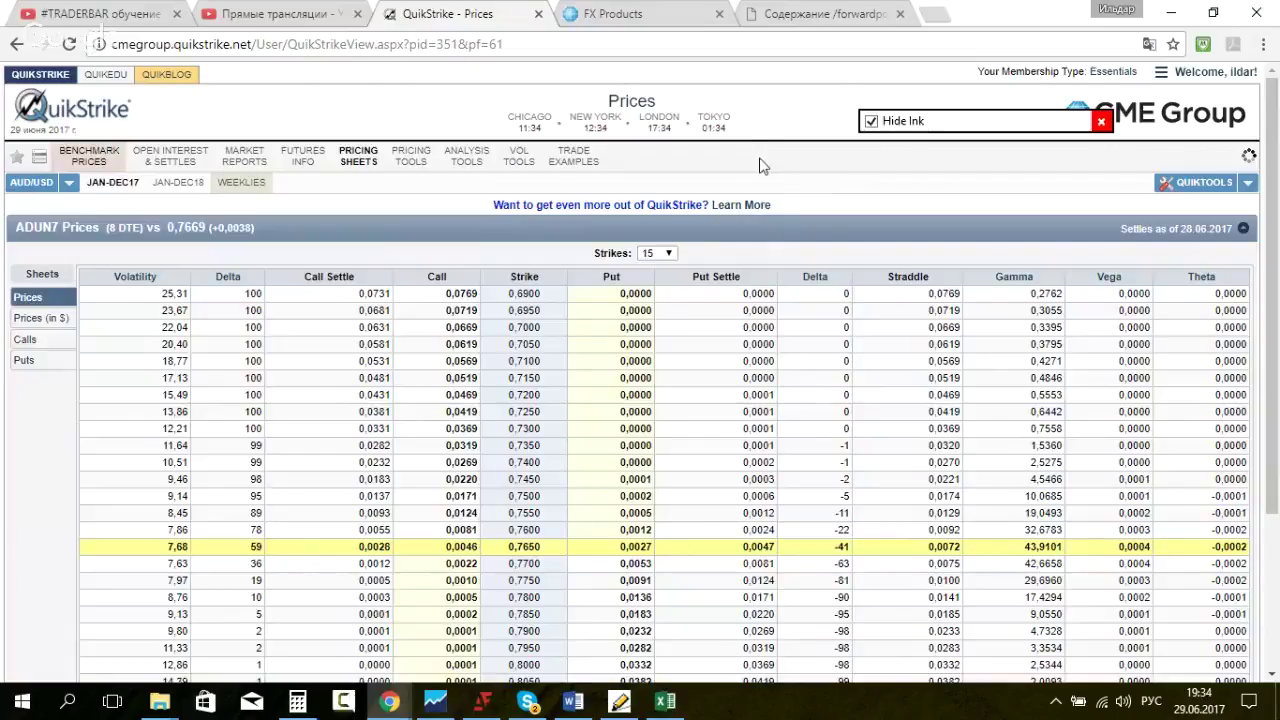
Step: Check the Australian dollar futures opening price on the CME FX Products page
click(657, 10)
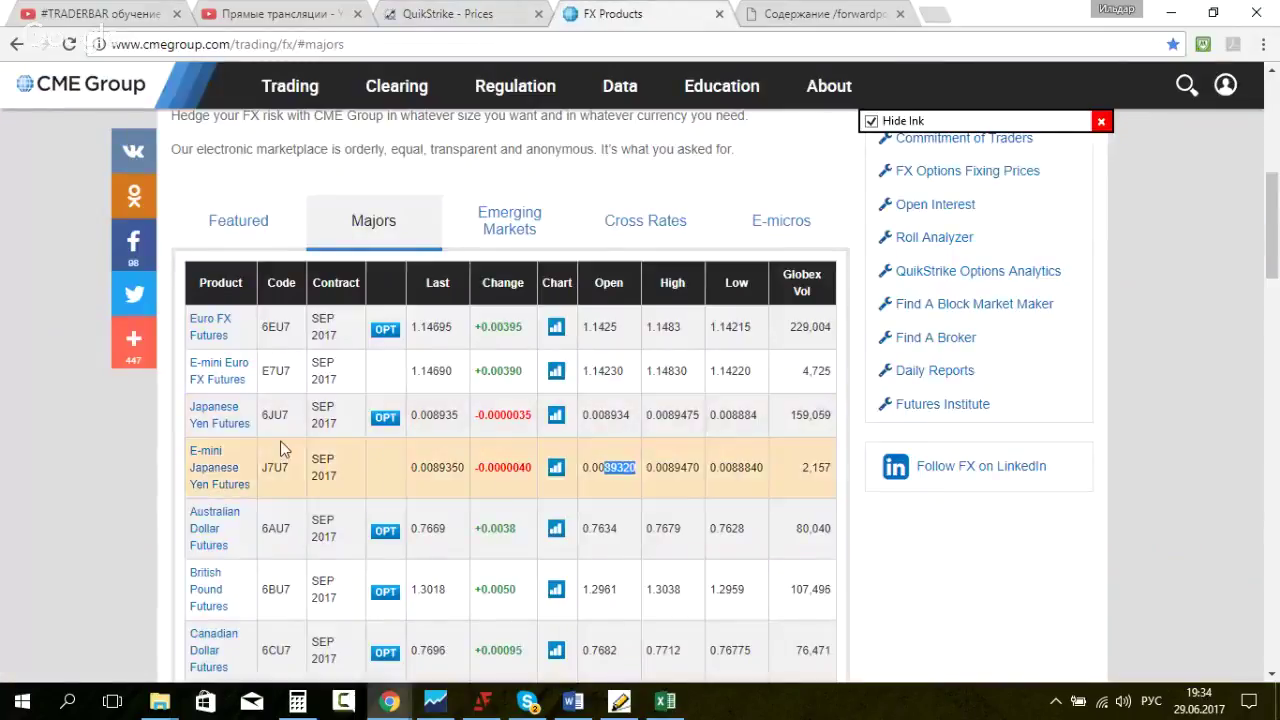
scroll(279, 450, down, 1)
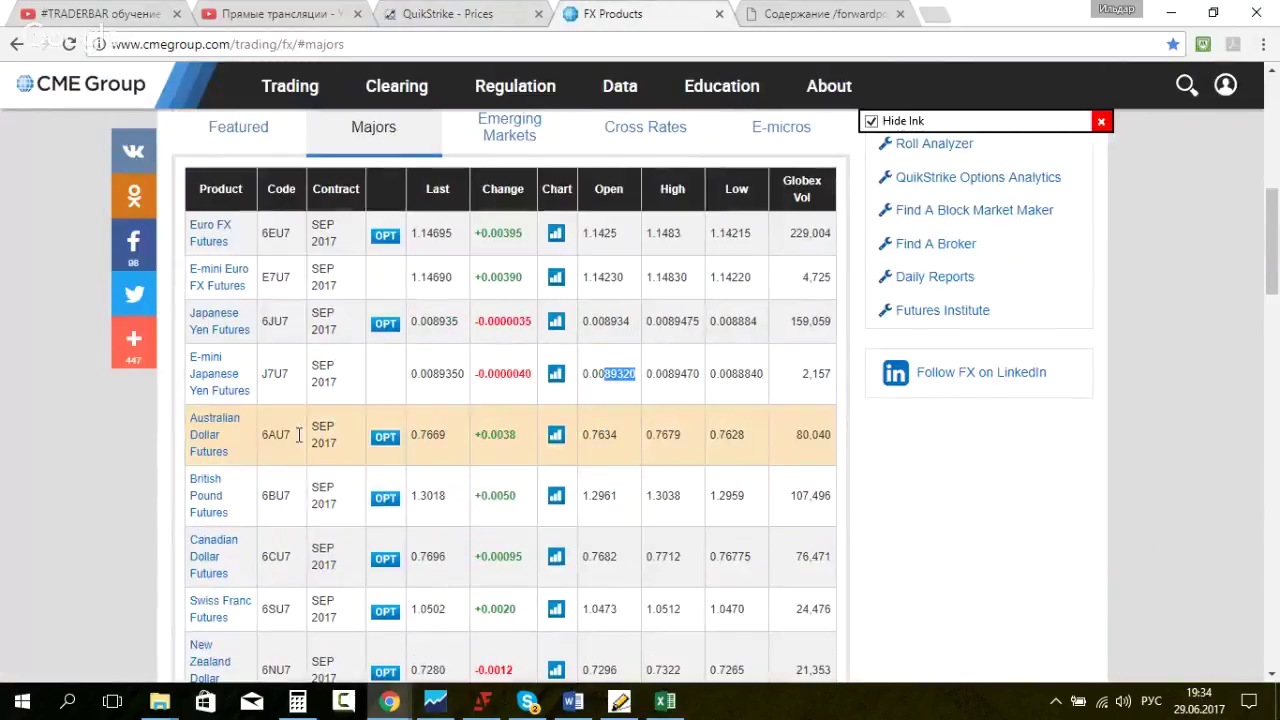
click(616, 434)
double_click(616, 434)
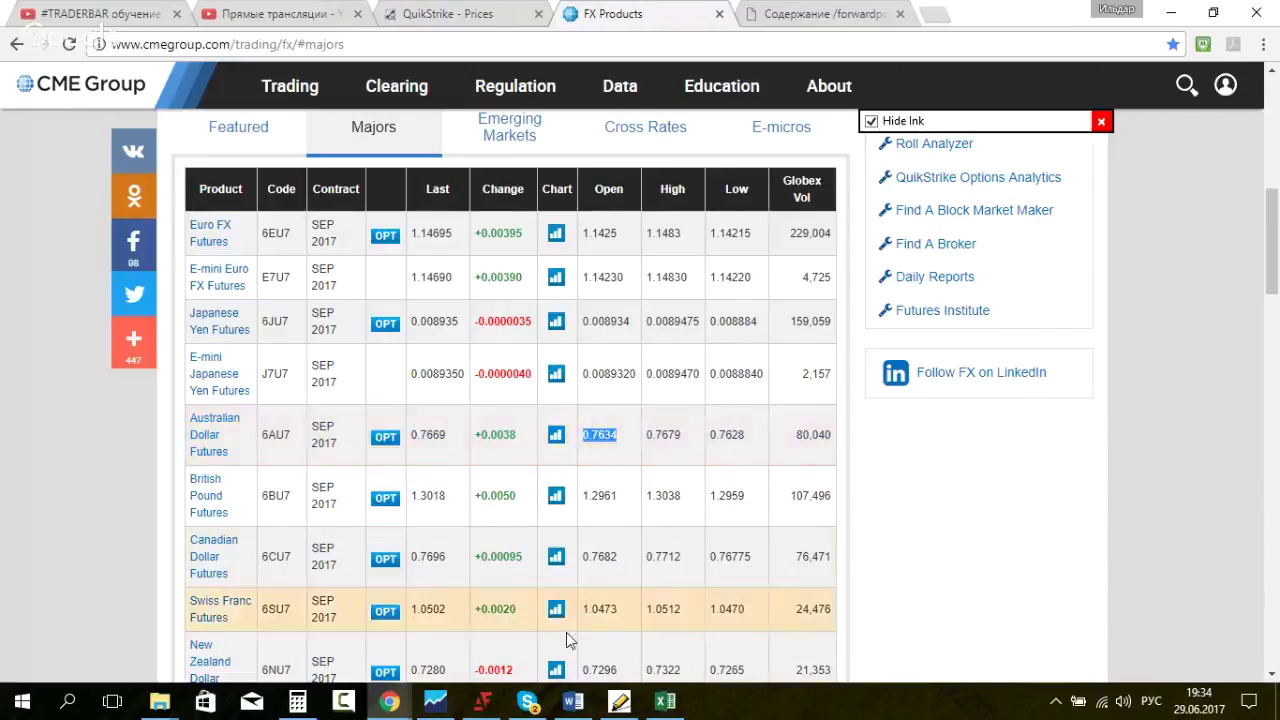
Step: Copy the AUD/USD 0,7650 strike row from QuikStrike and paste it into the AUD row of the Expected range sheet in Excel
click(470, 14)
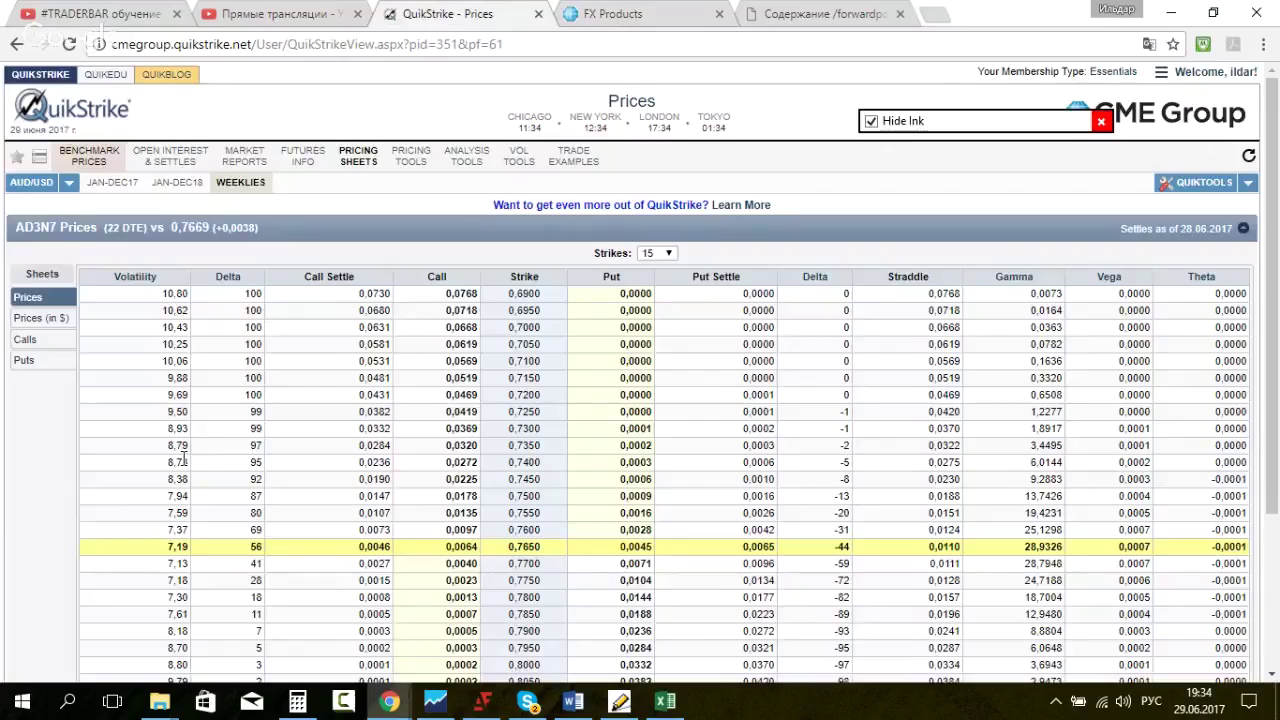
drag(148, 551, 1248, 543)
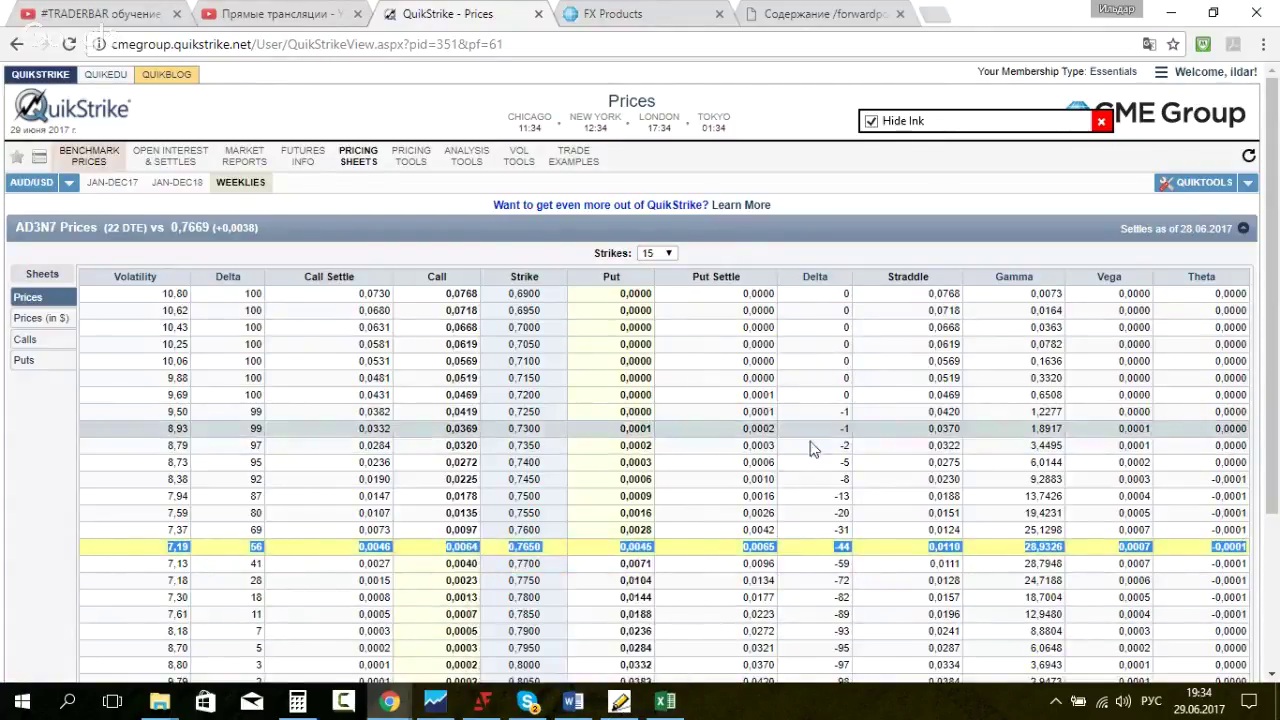
click(665, 701)
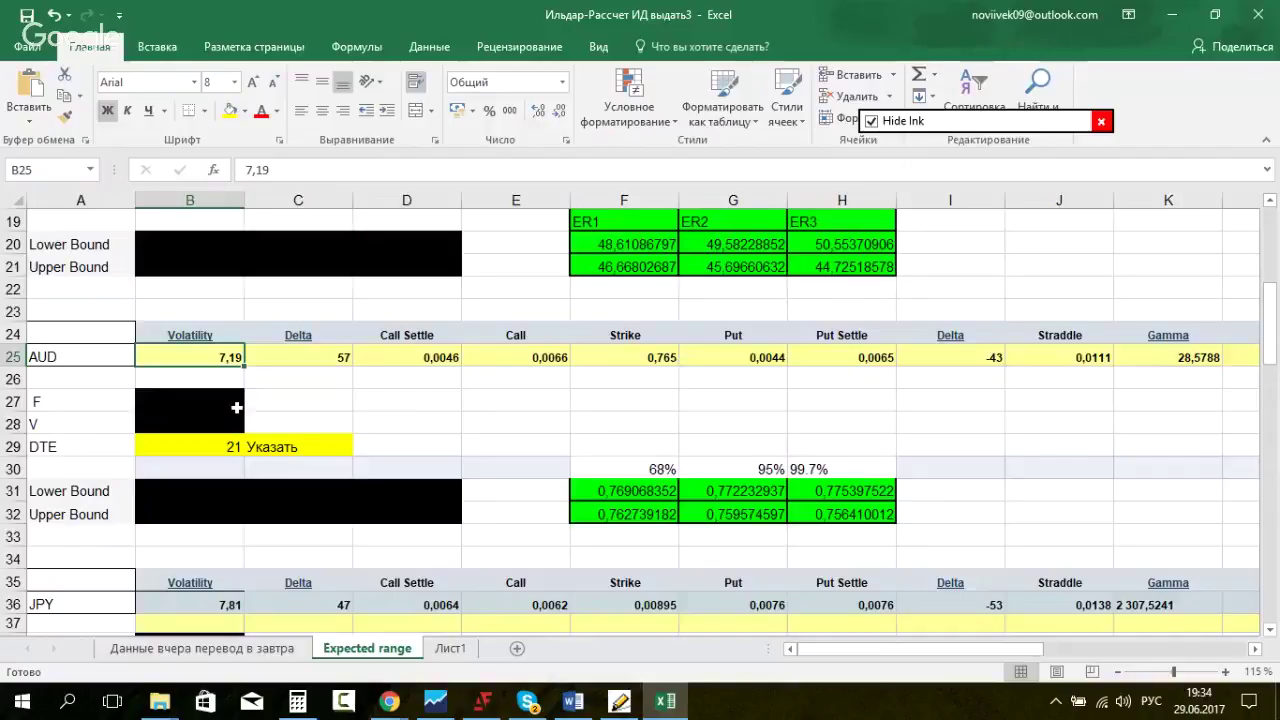
key(ctrl+v)
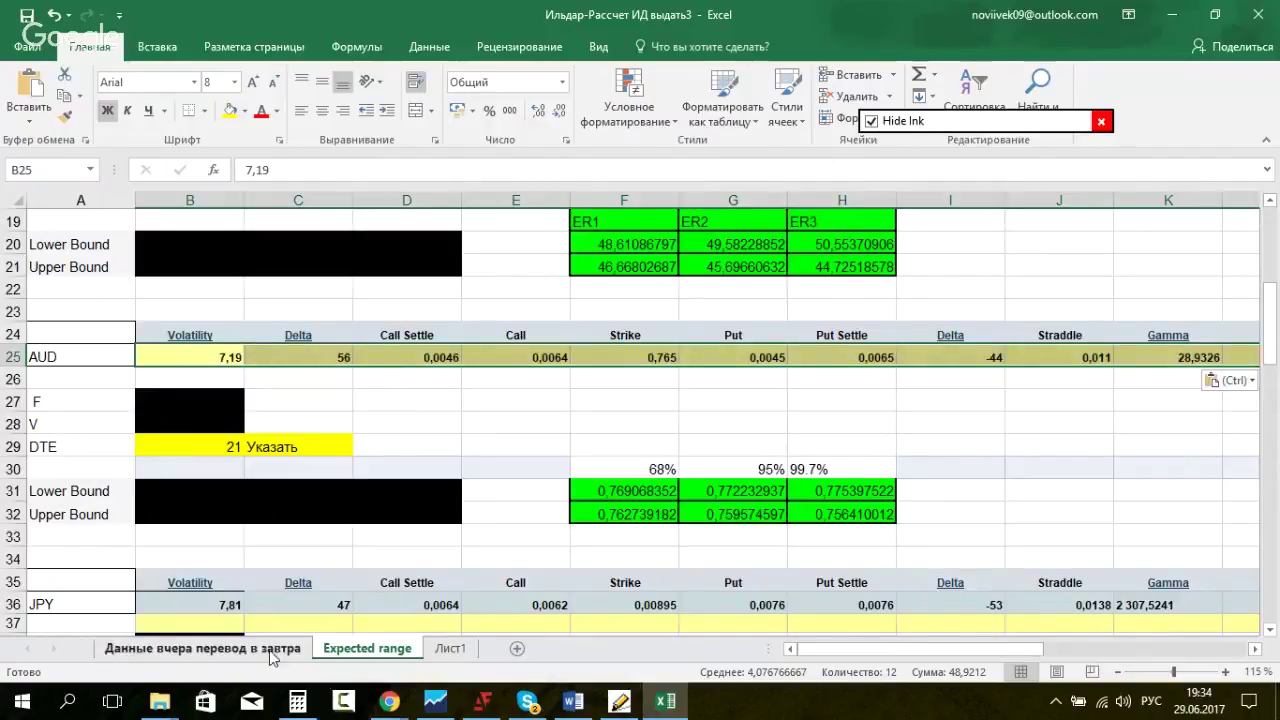
Step: Paste the same AUD/USD strike row into the AUD row of the Данные вчера перевод в завтра sheet, starting at B37
click(280, 650)
click(232, 570)
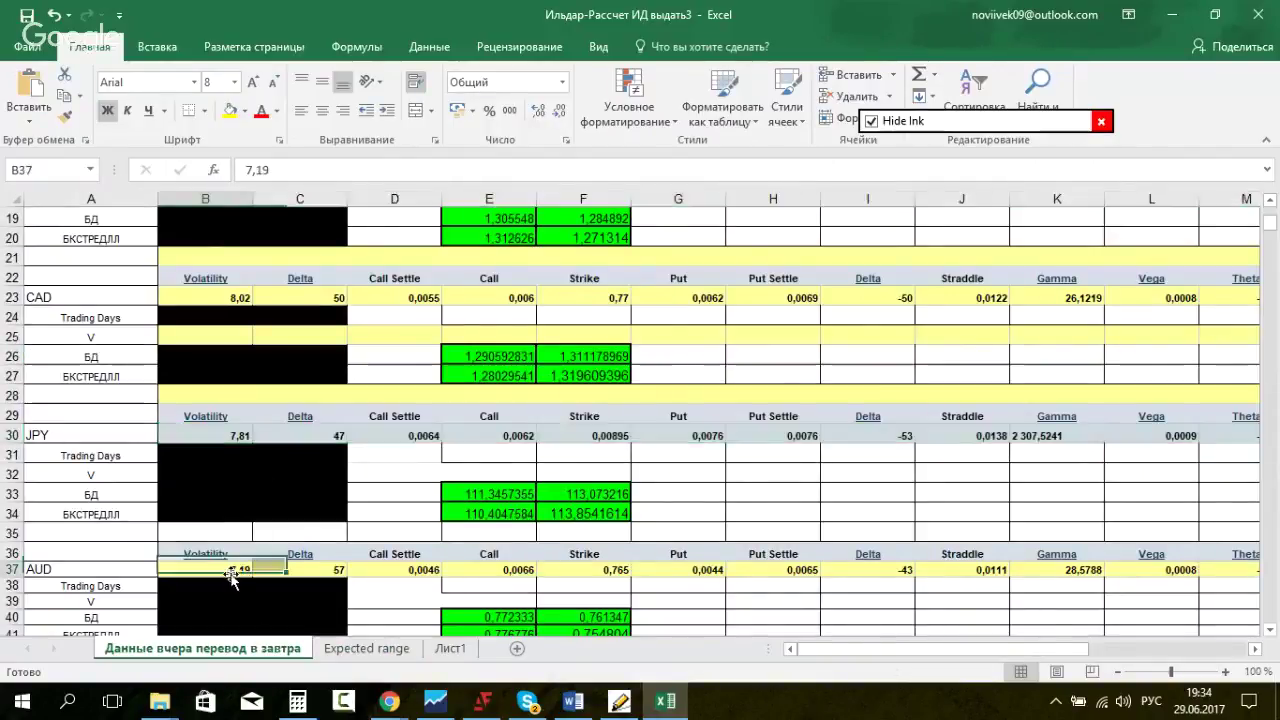
key(ctrl+v)
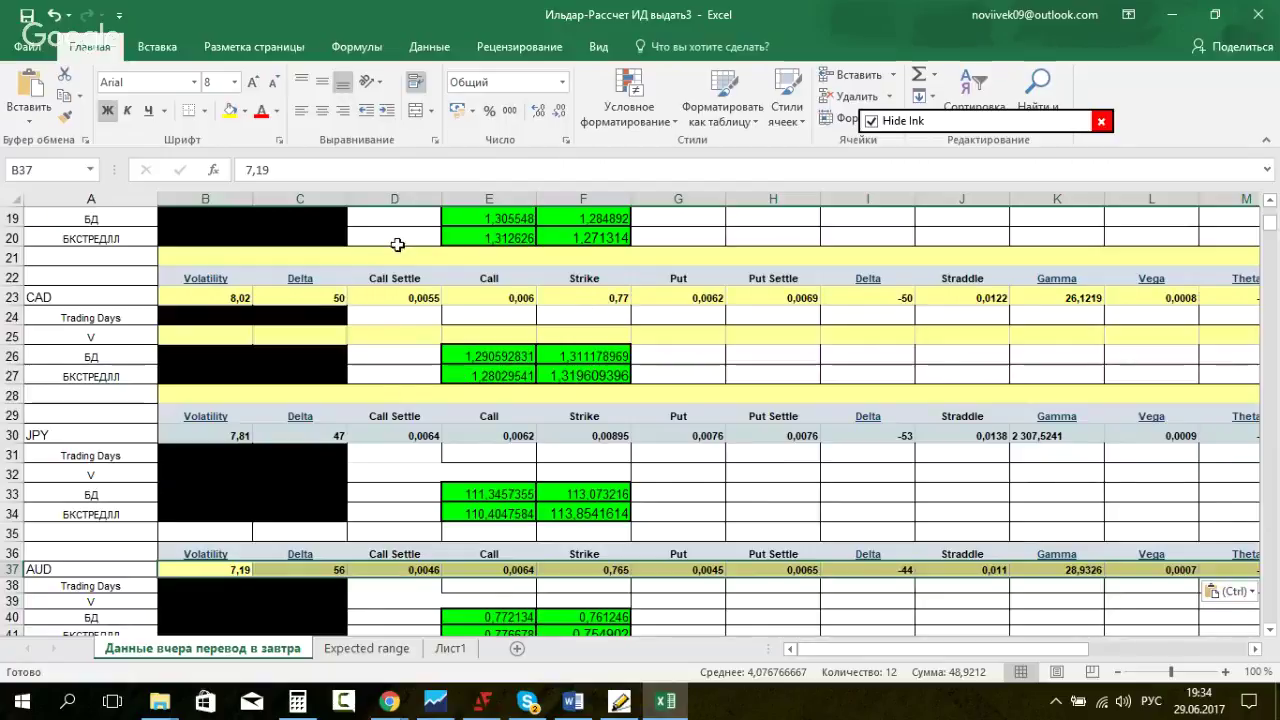
scroll(701, 573, down, 1)
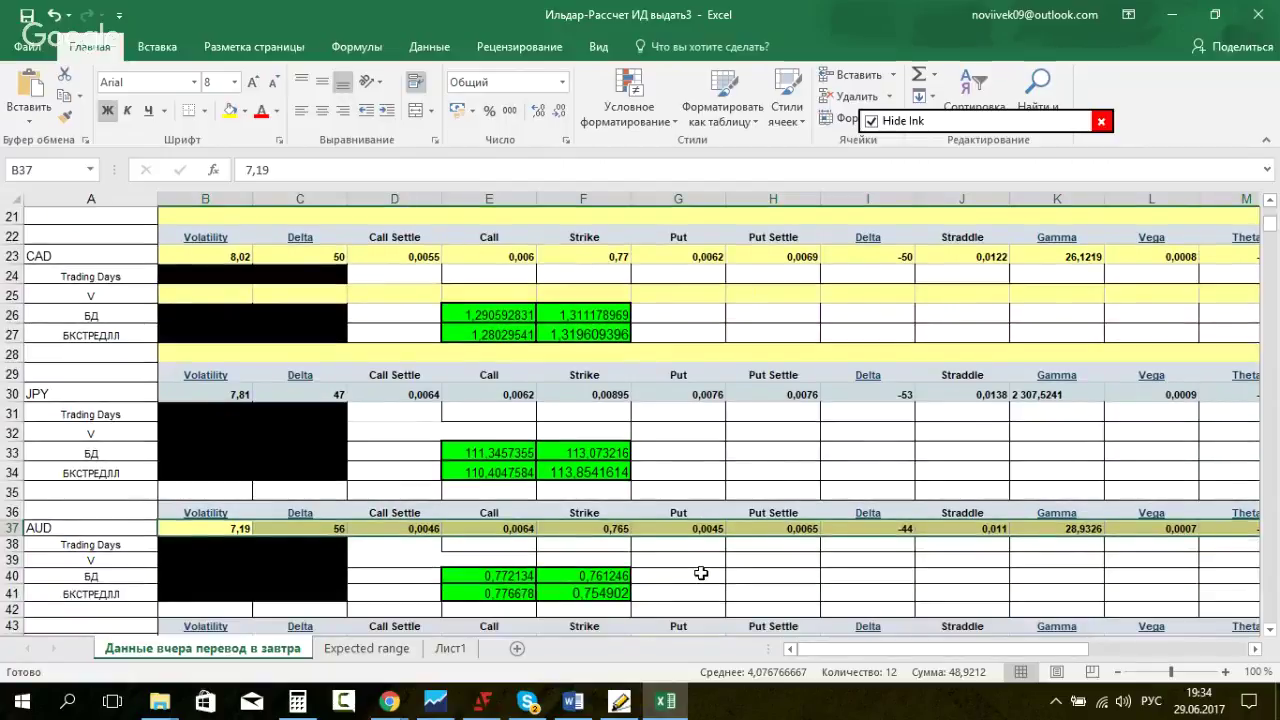
scroll(701, 573, down, 1)
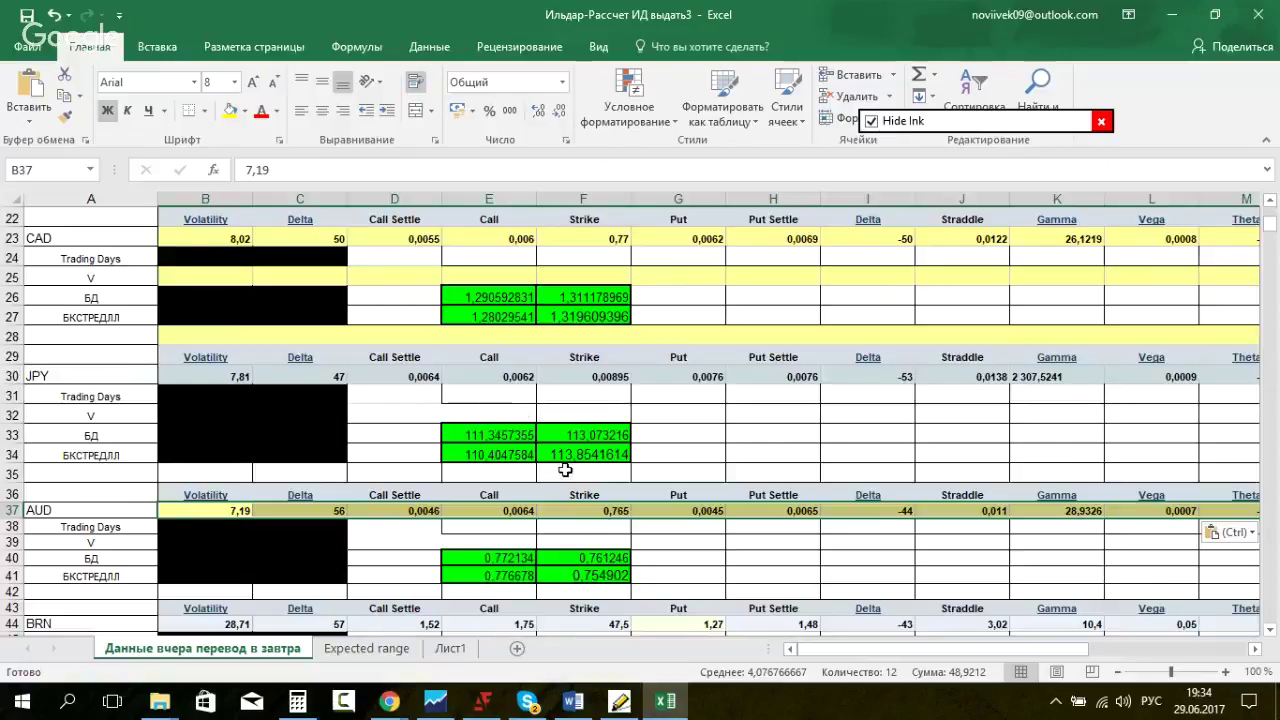
scroll(536, 465, down, 2)
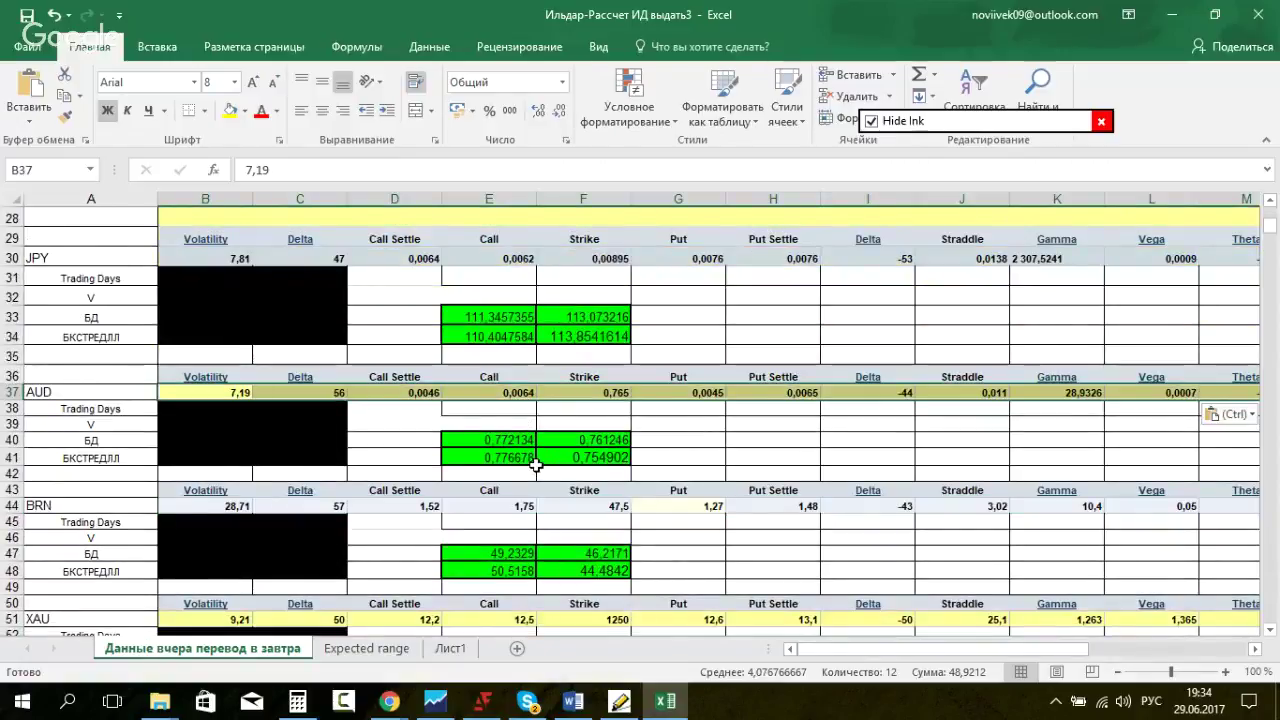
scroll(536, 465, up, 2)
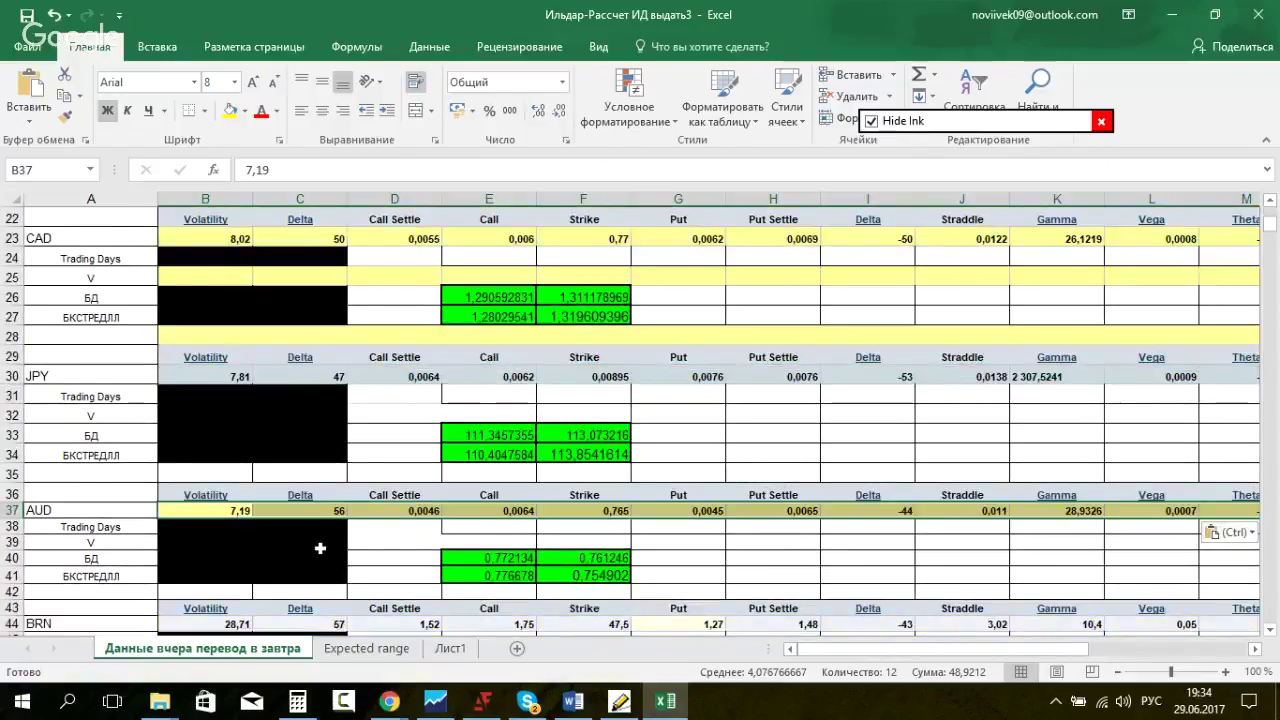
Step: Look up the days to expiration of the AD3N7 option in QuikStrike's AUD/USD expiration list, then close the list
key(ctrl+Page_Down)
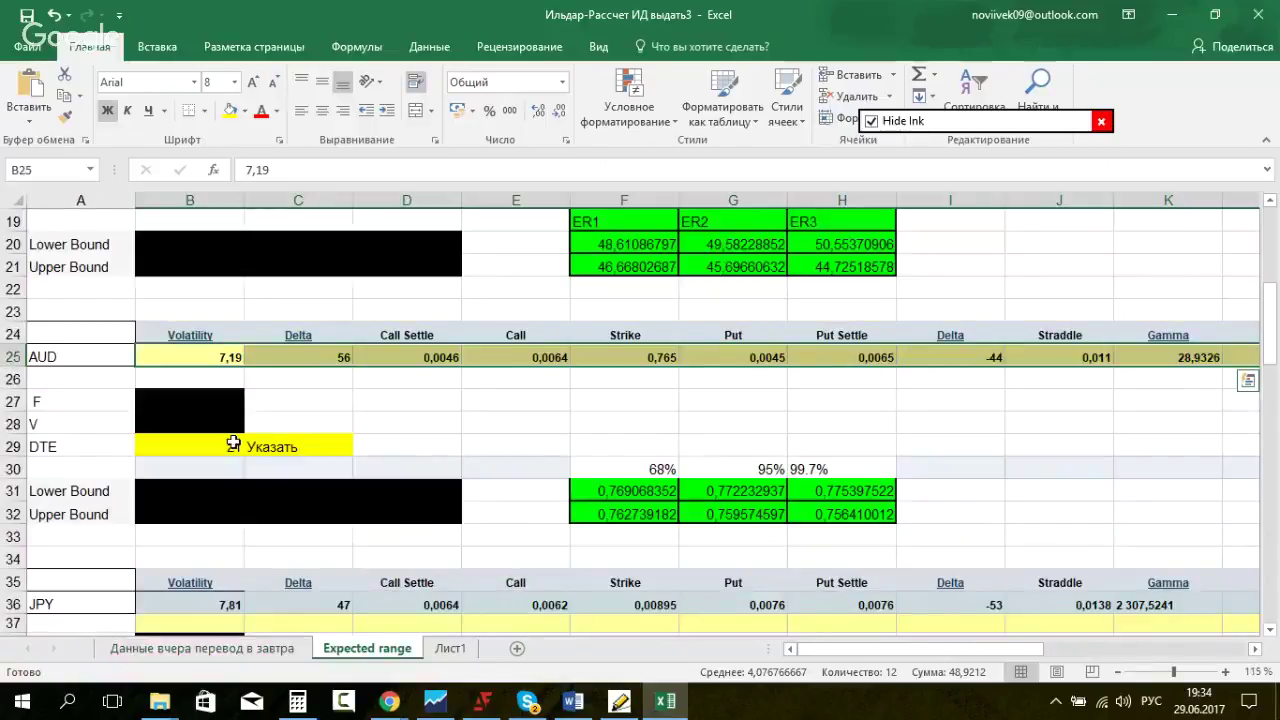
mouse_move(389, 702)
click(185, 598)
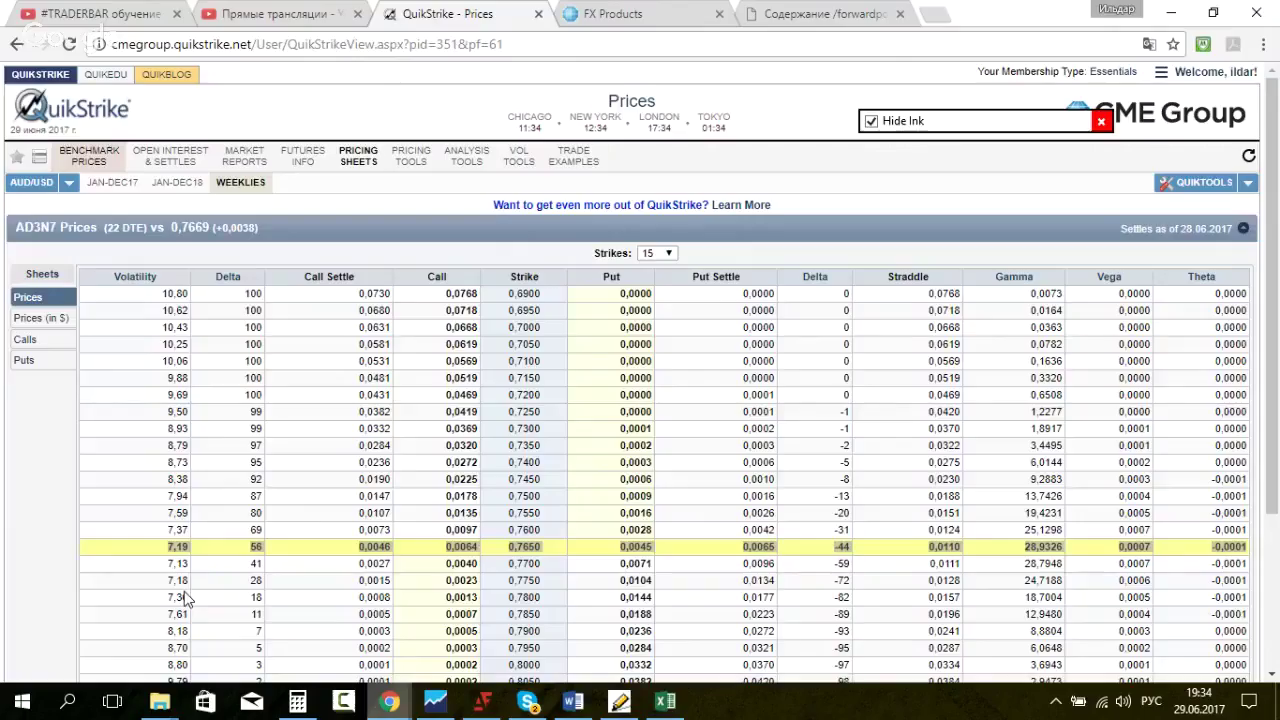
drag(165, 546, 1248, 546)
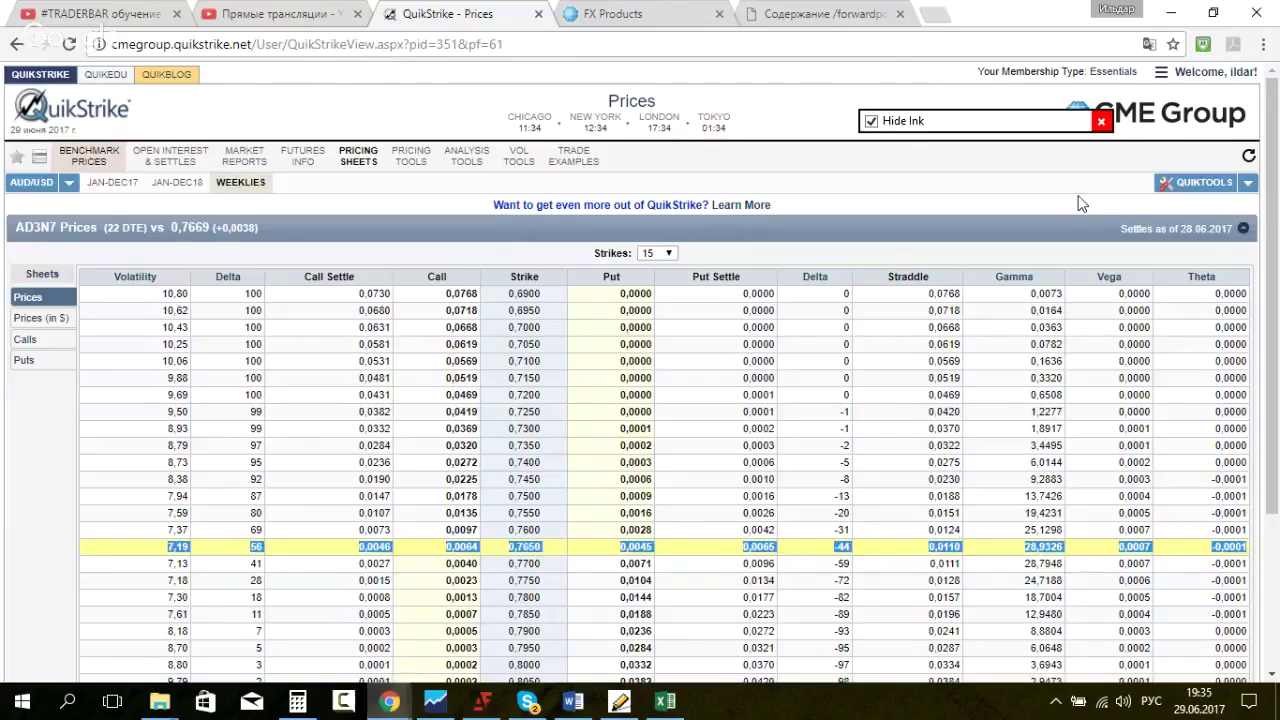
click(1246, 184)
click(1003, 243)
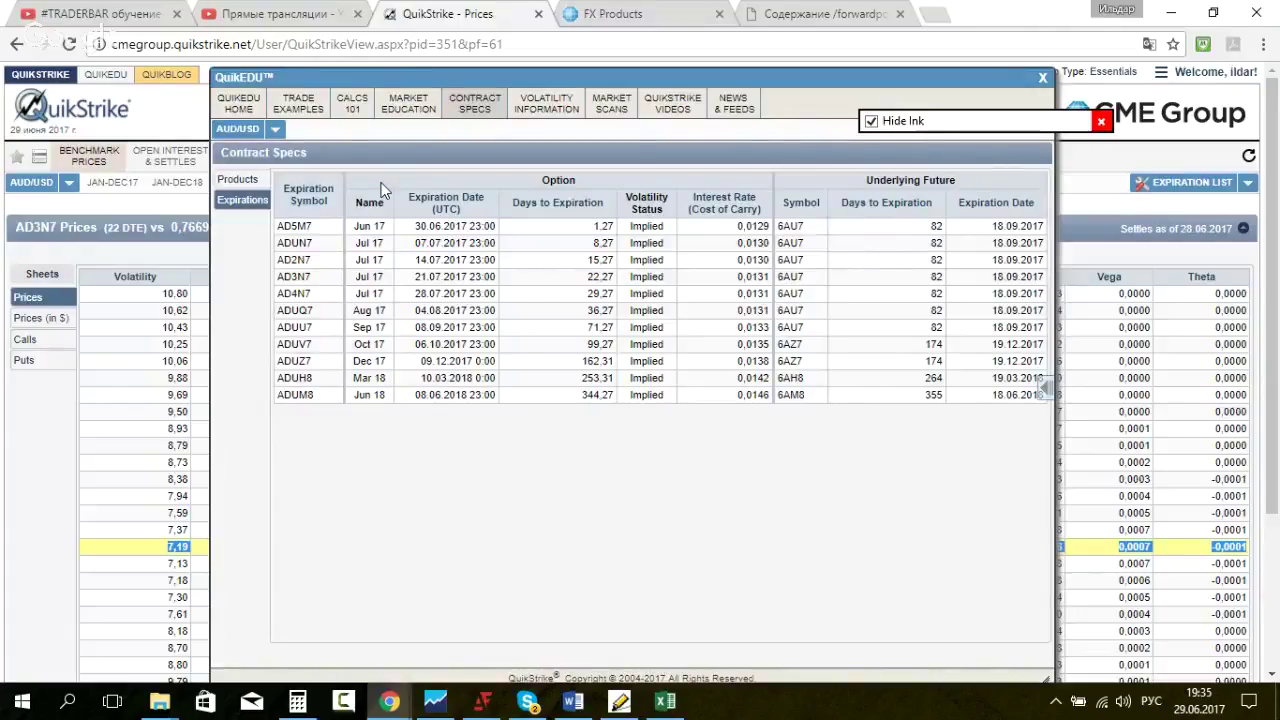
drag(277, 276, 349, 278)
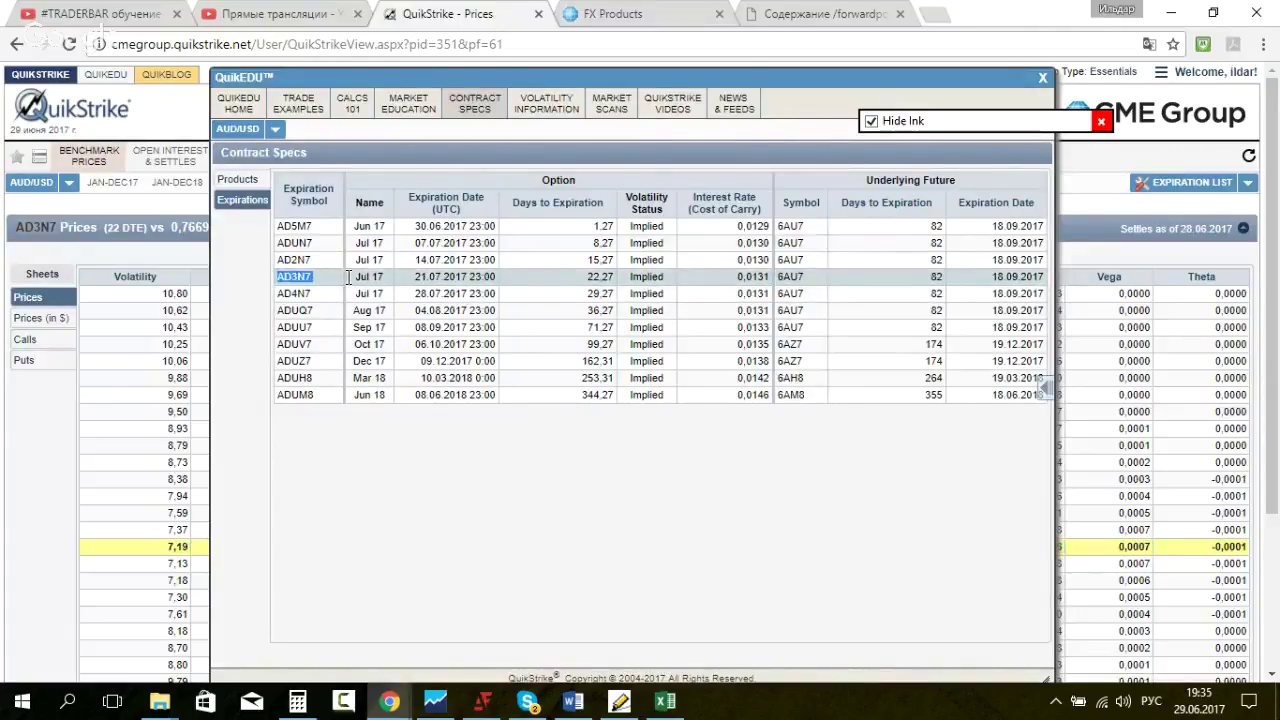
double_click(600, 276)
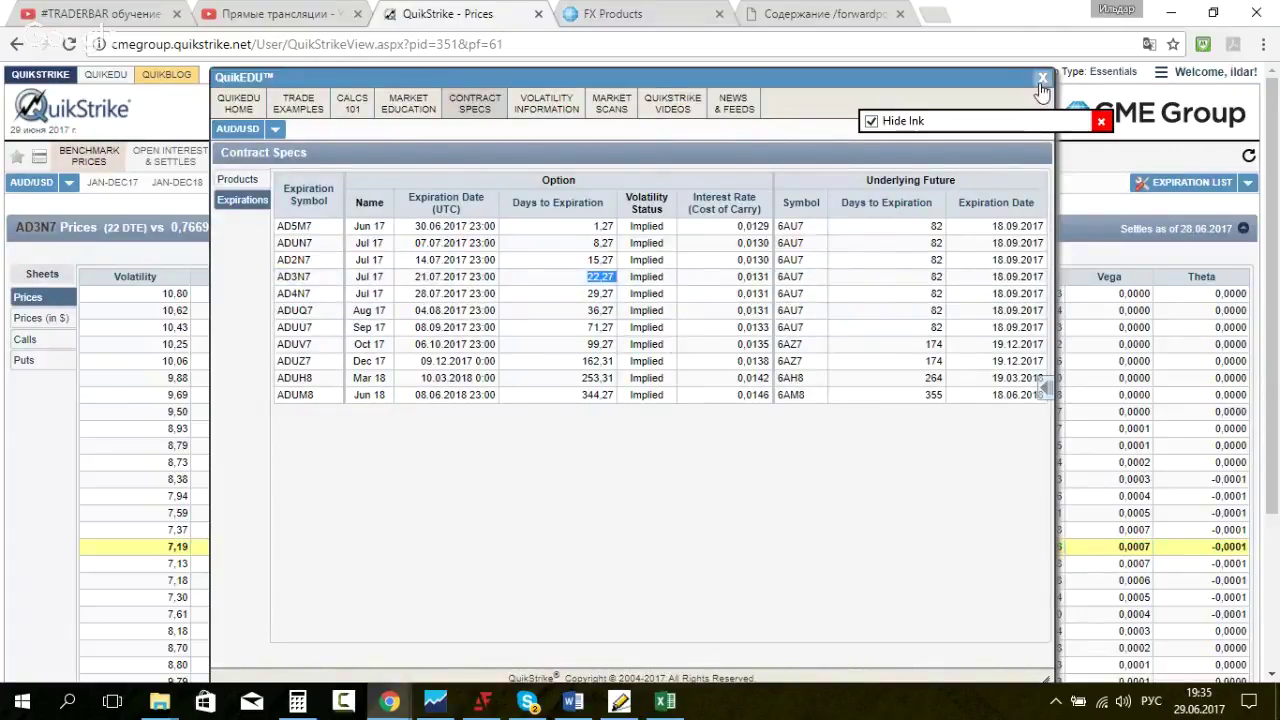
click(1040, 84)
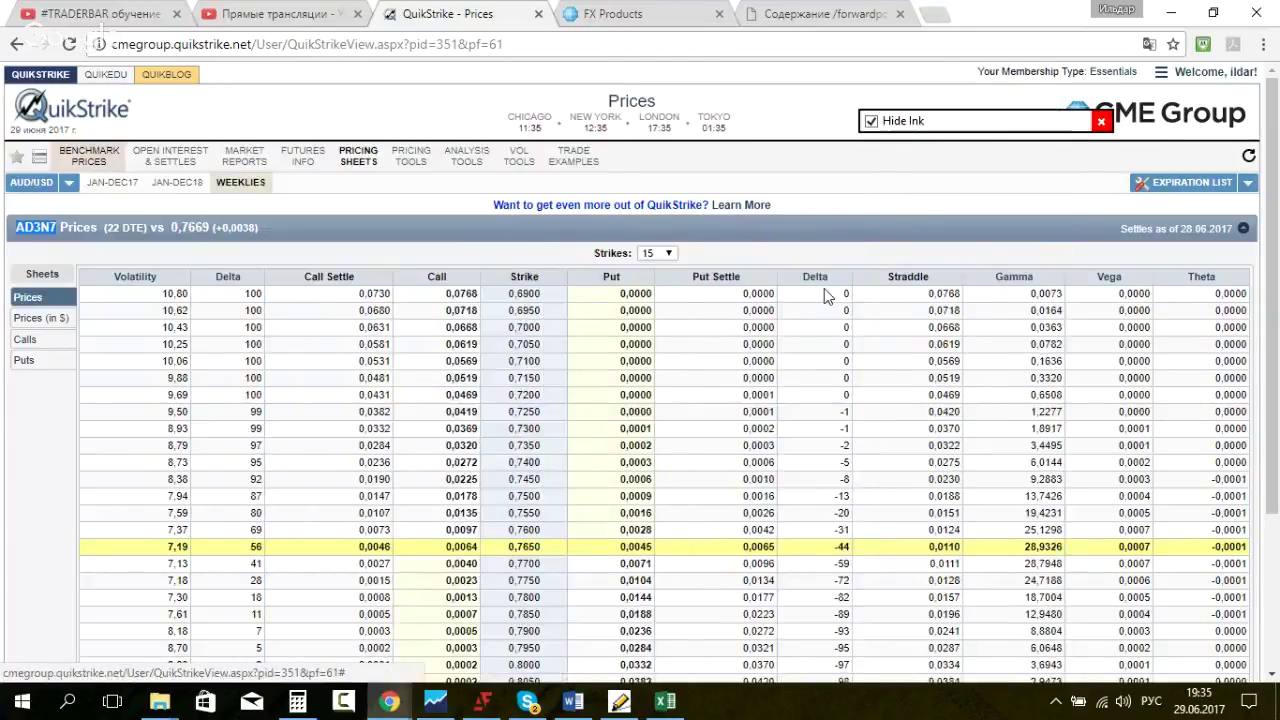
Step: Switch to Excel and review the DTE cells of the currency, XAU and BRN blocks on the Expected range sheet
key(alt+Tab)
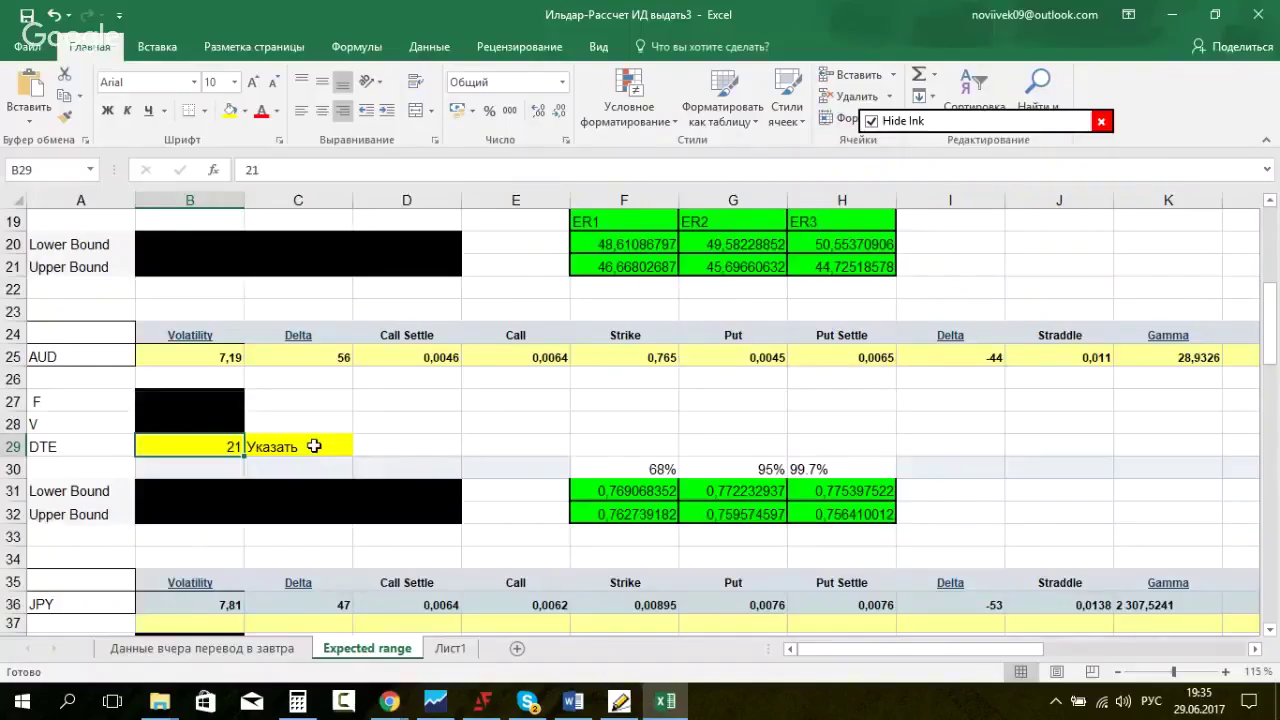
scroll(314, 446, down, 3)
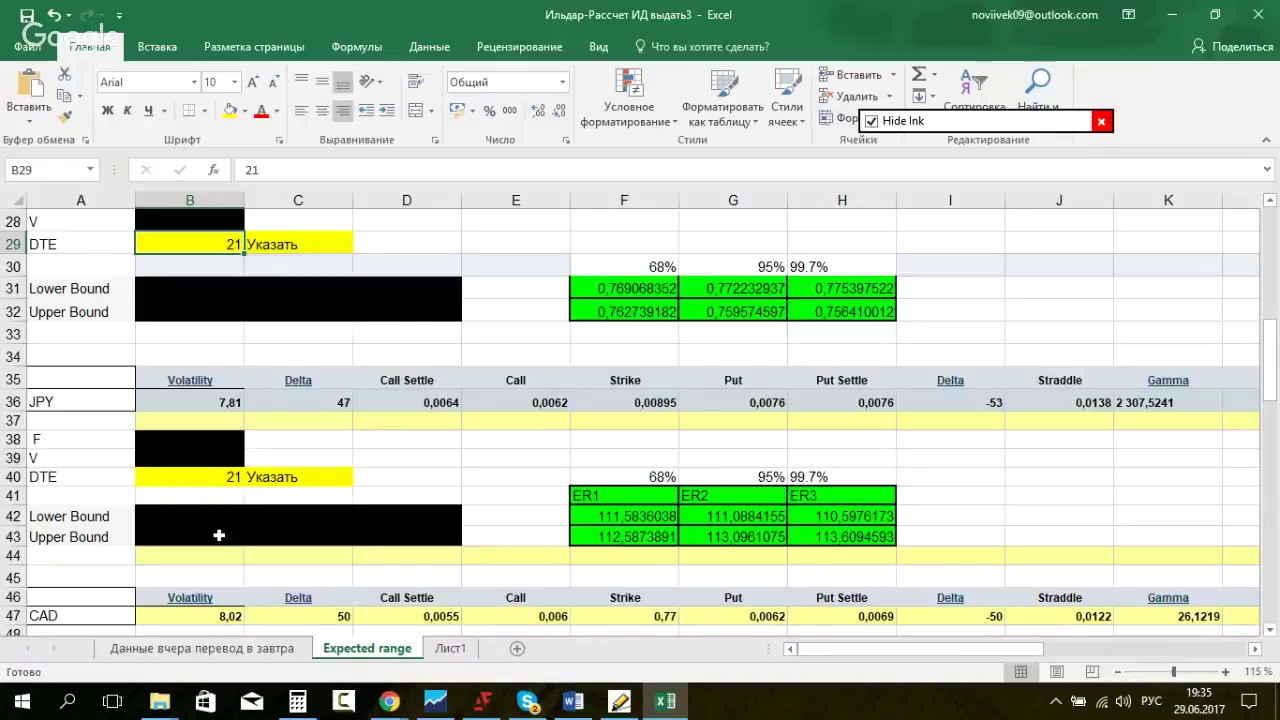
scroll(218, 535, down, 5)
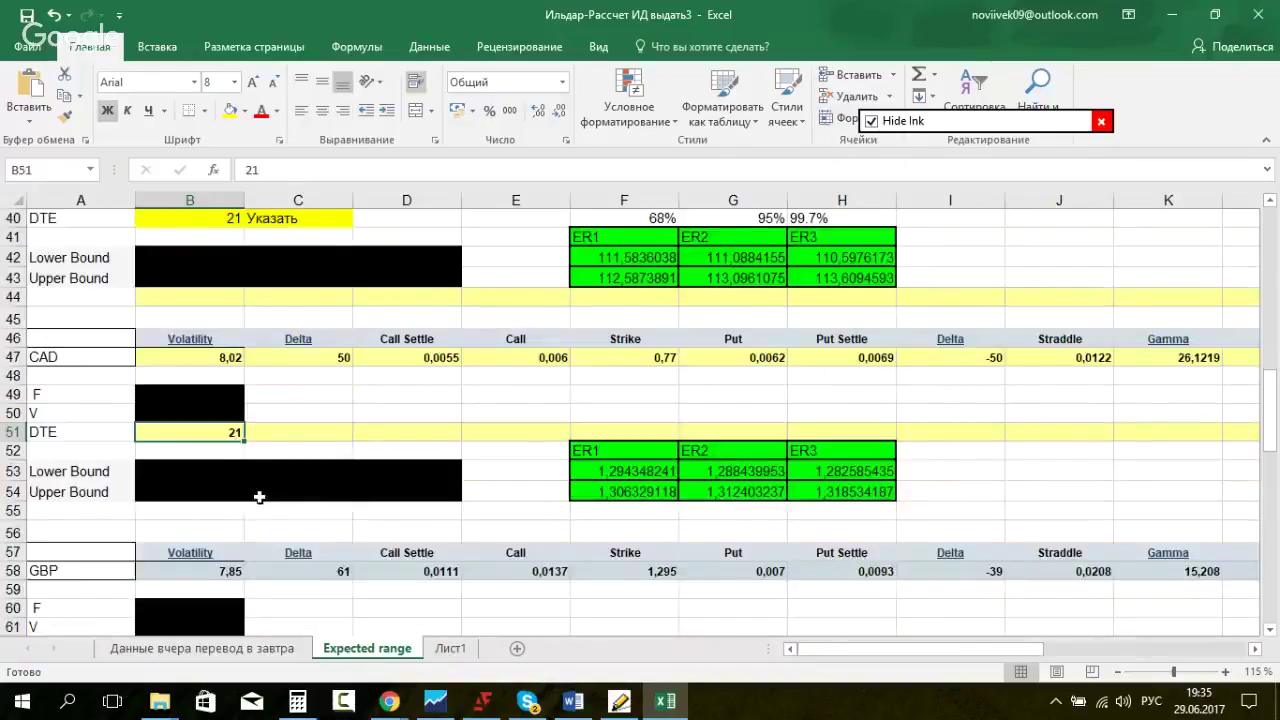
click(207, 588)
scroll(226, 537, down, 5)
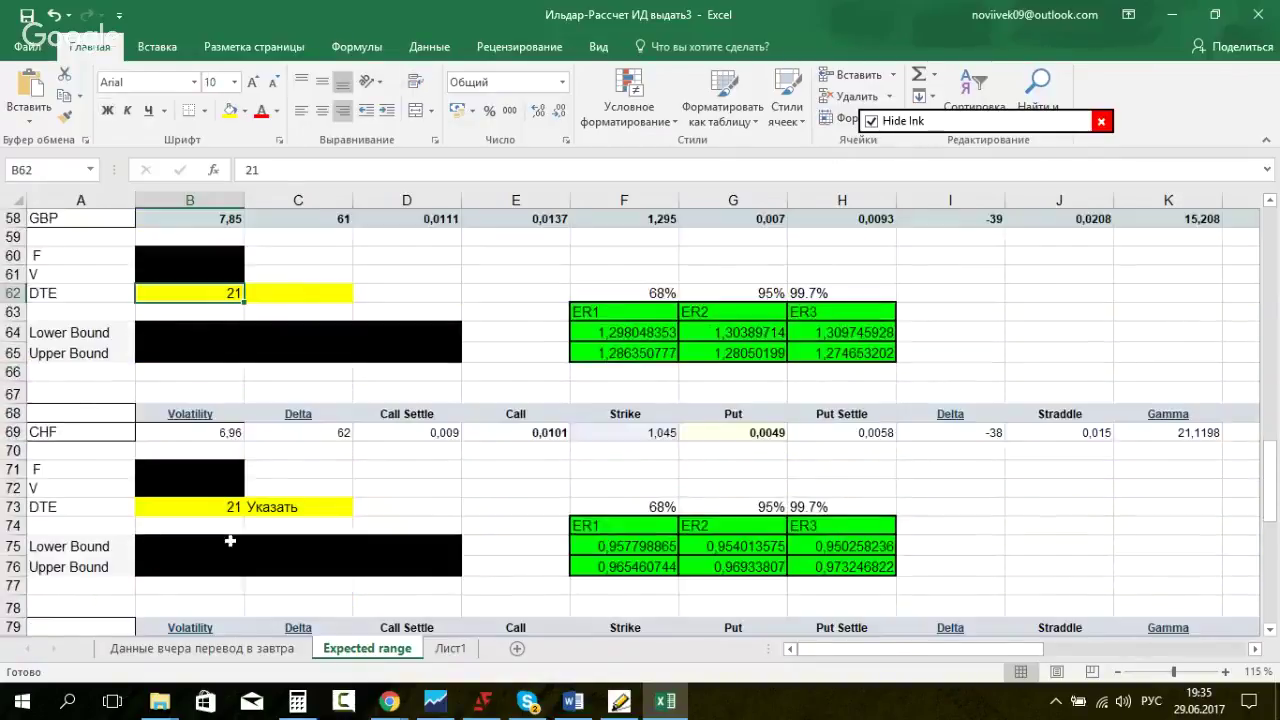
scroll(234, 525, down, 3)
scroll(234, 522, down, 1)
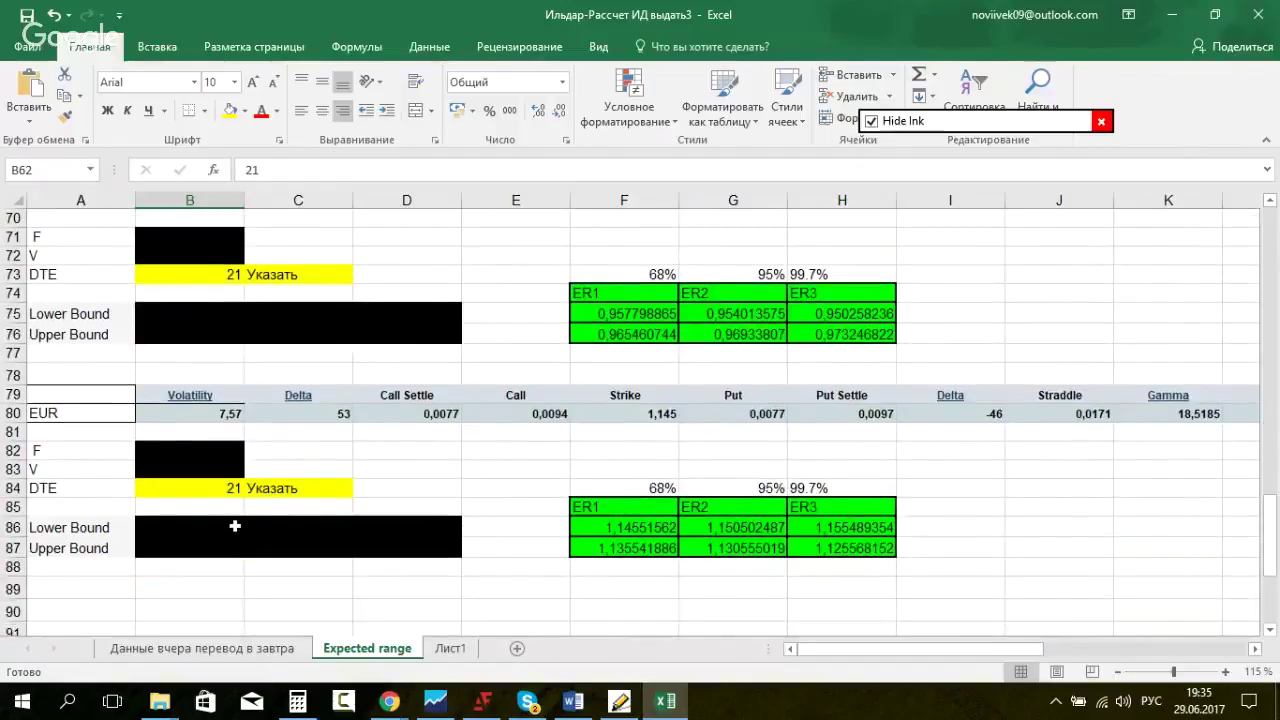
scroll(234, 524, up, 9)
scroll(234, 524, up, 14)
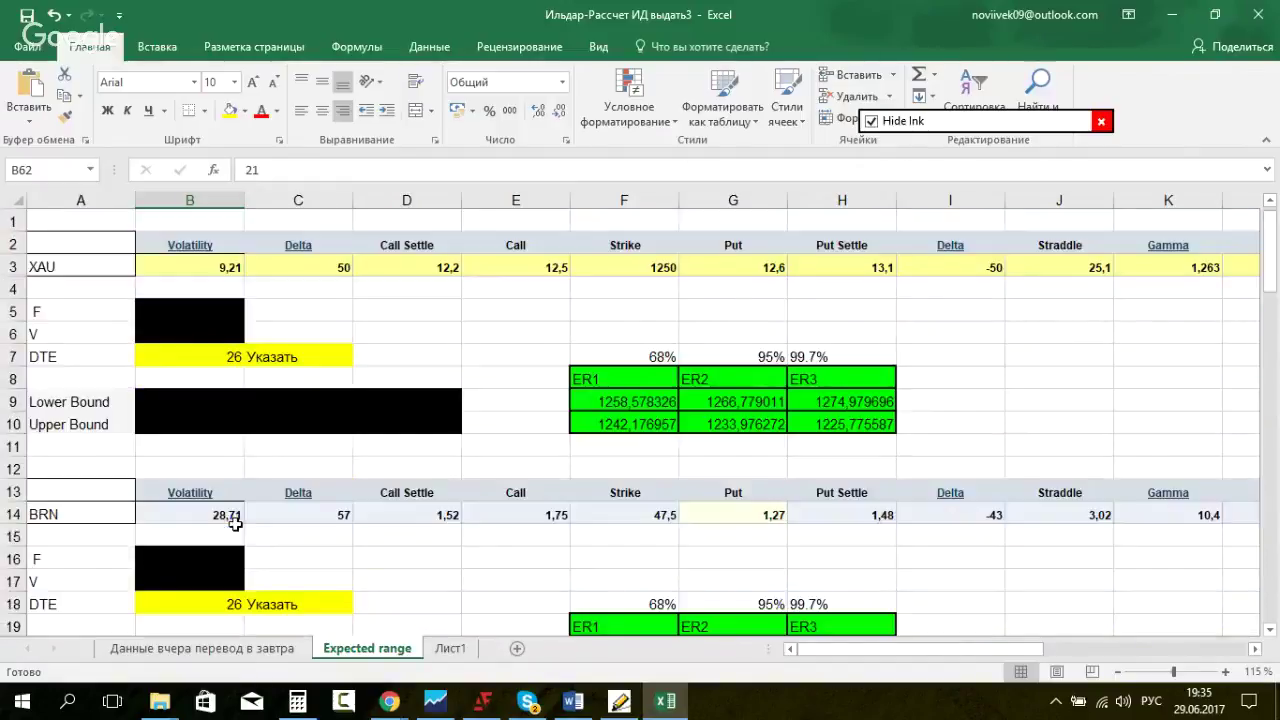
click(222, 356)
scroll(215, 432, down, 1)
click(203, 536)
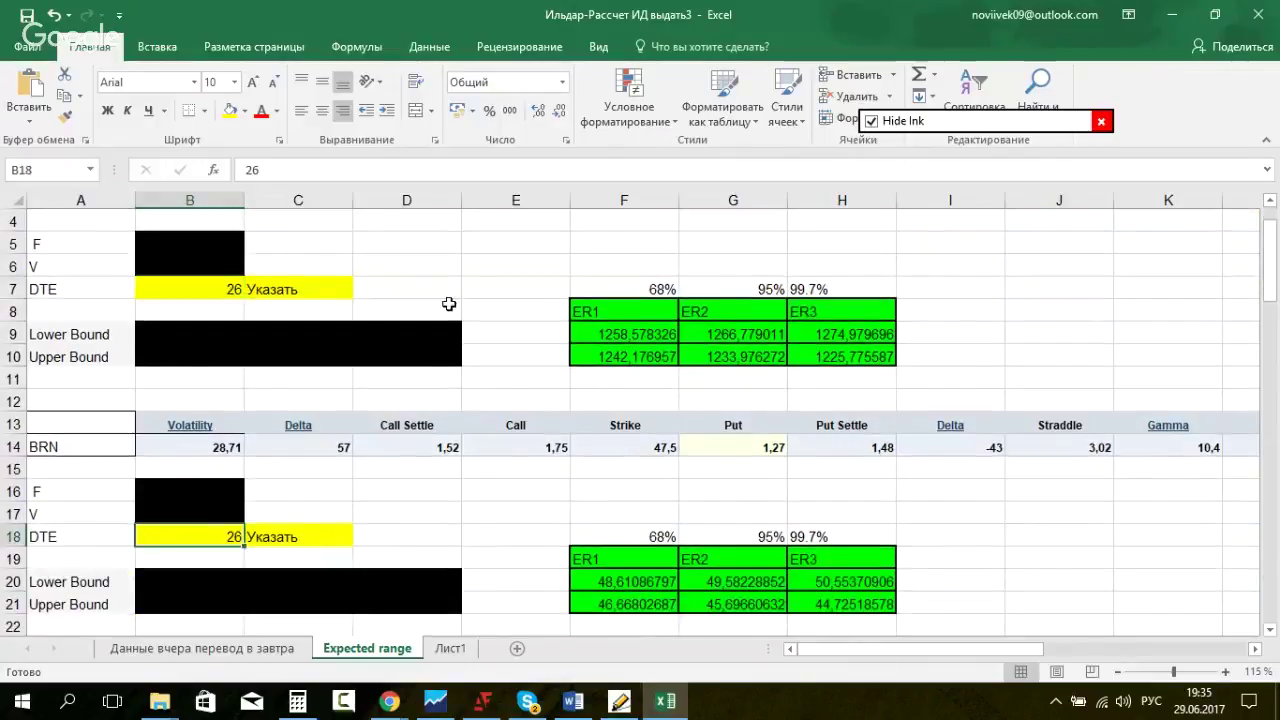
Step: Check the DTE cells down to the EUR block on the Expected range sheet, then select the BRN volatility cell B14
scroll(375, 414, down, 1)
scroll(375, 414, down, 8)
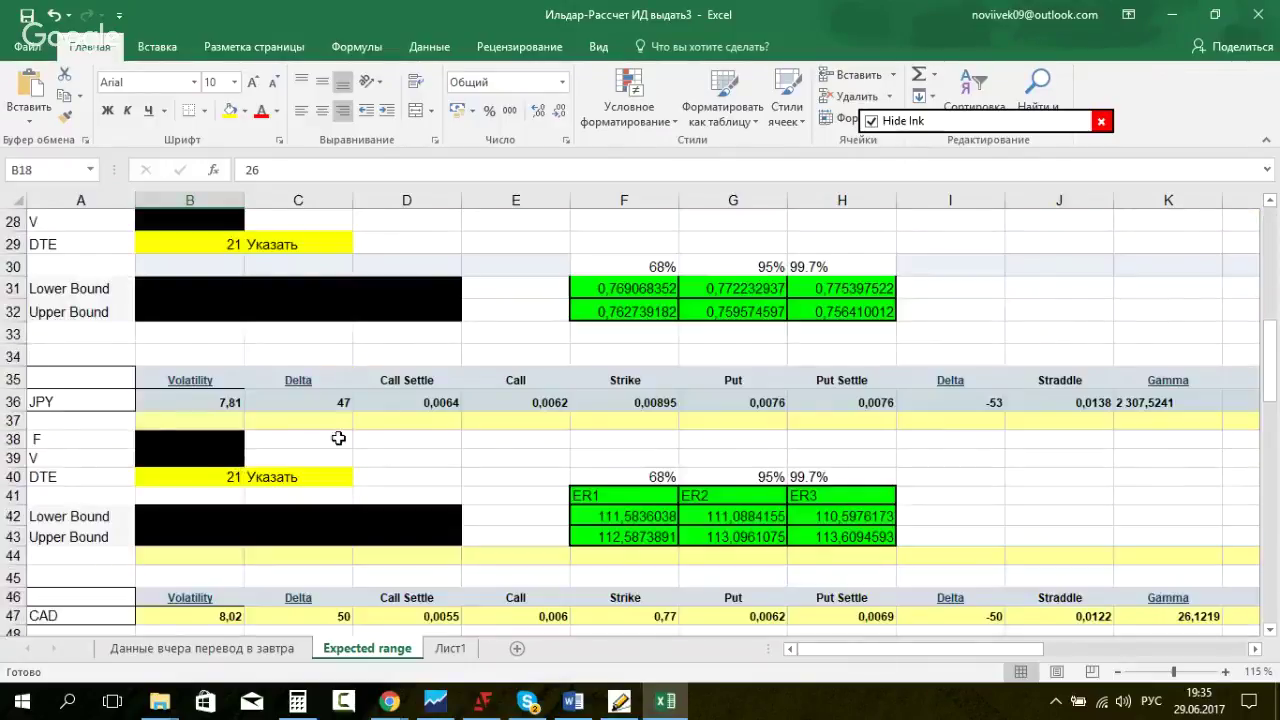
scroll(190, 424, down, 15)
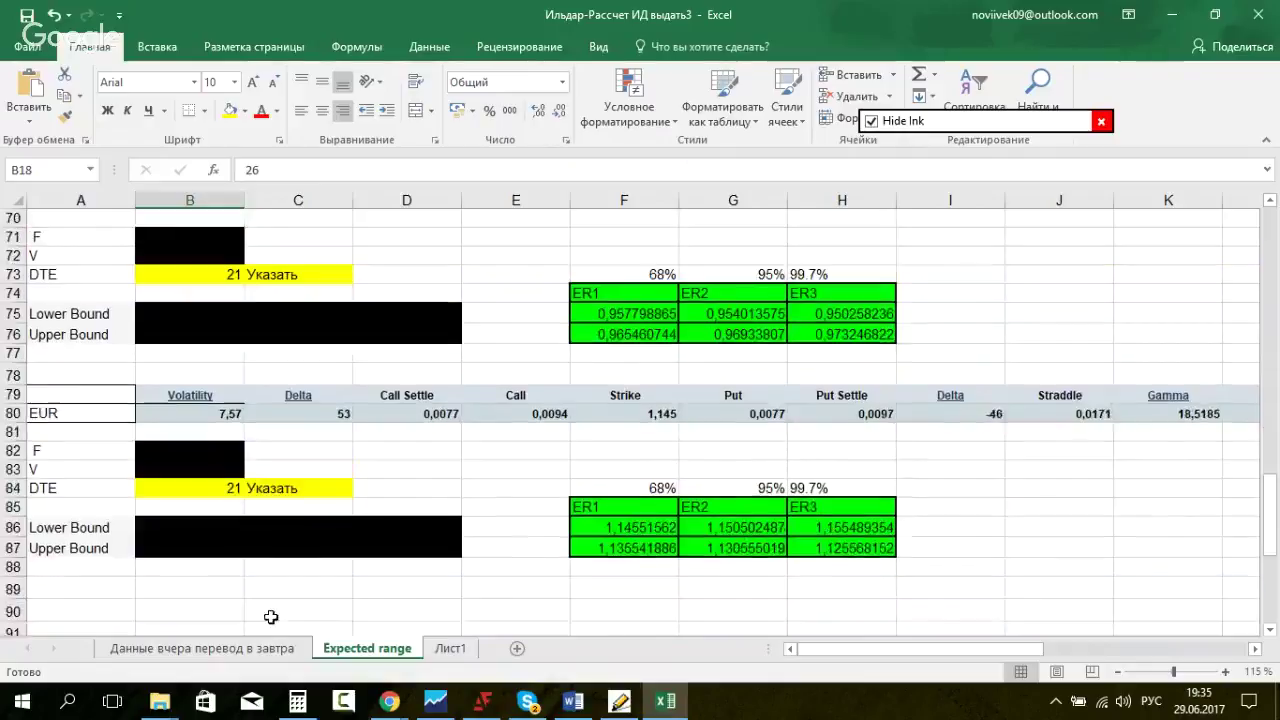
scroll(330, 530, up, 20)
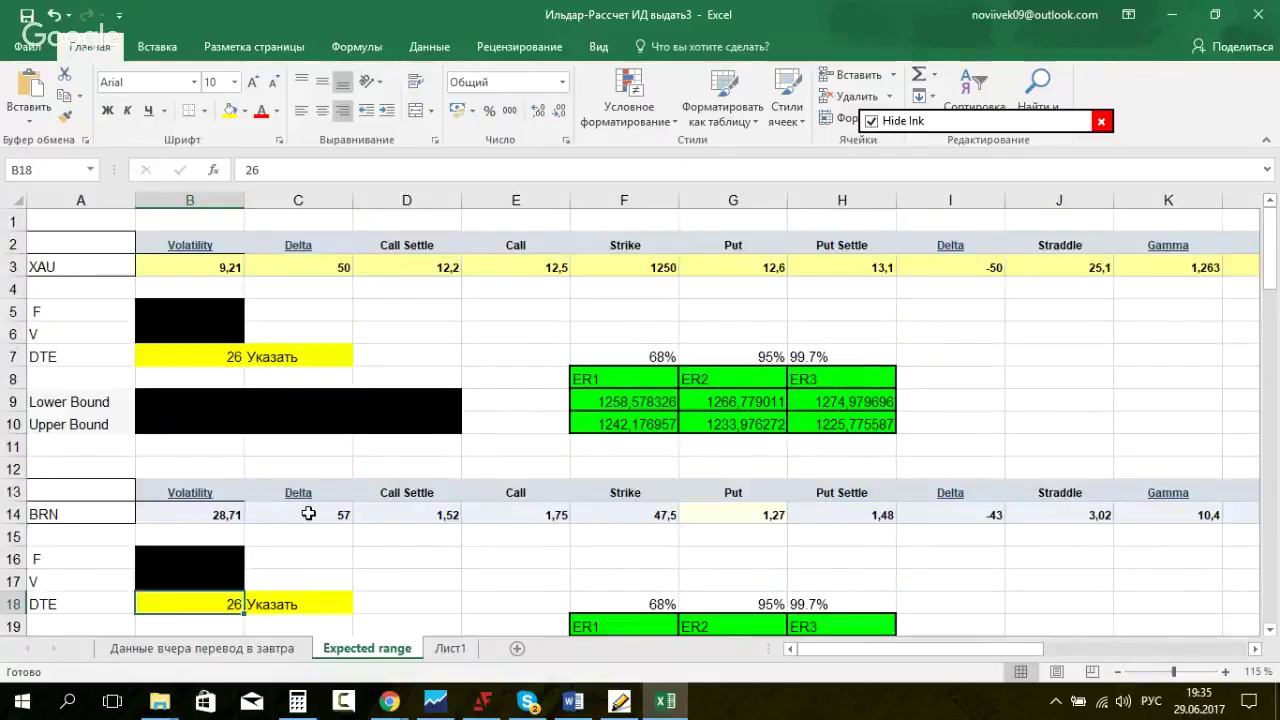
click(212, 514)
Step: Switch to Skype and read the latest messages in the Pro insider, Обучение PRO and #ТРЕЙДЕРБАР chats
click(386, 708)
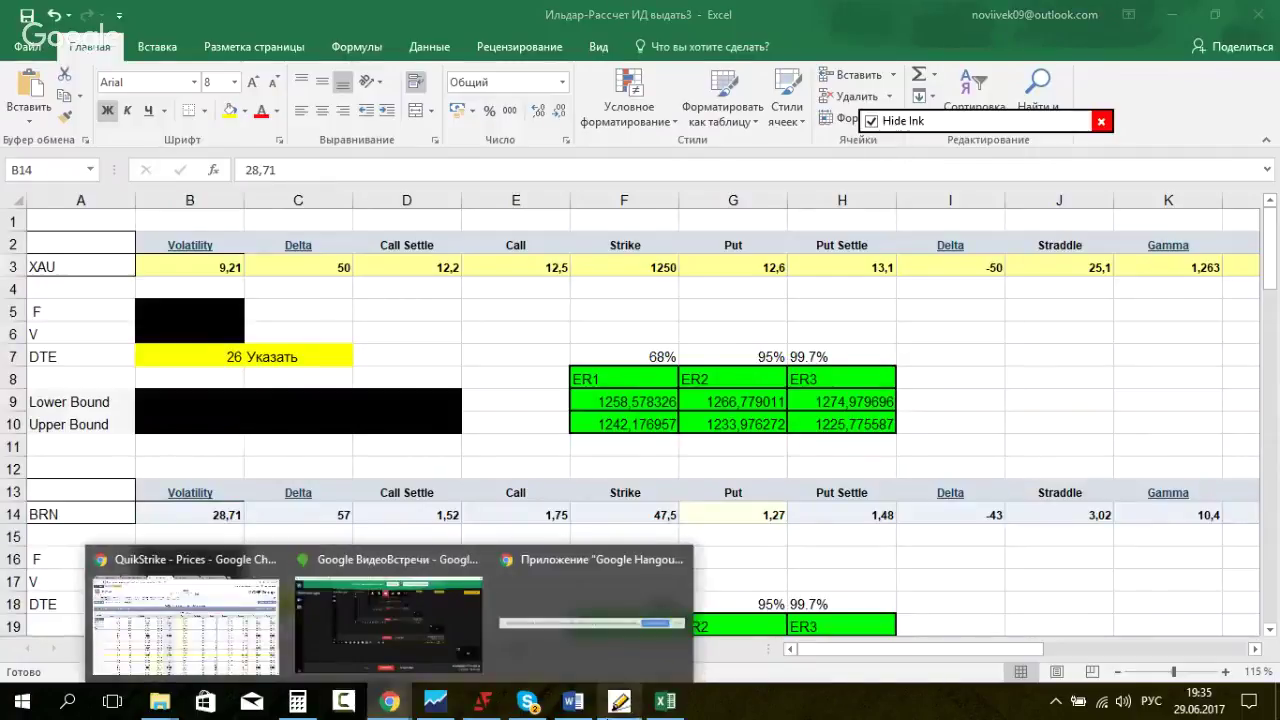
click(530, 704)
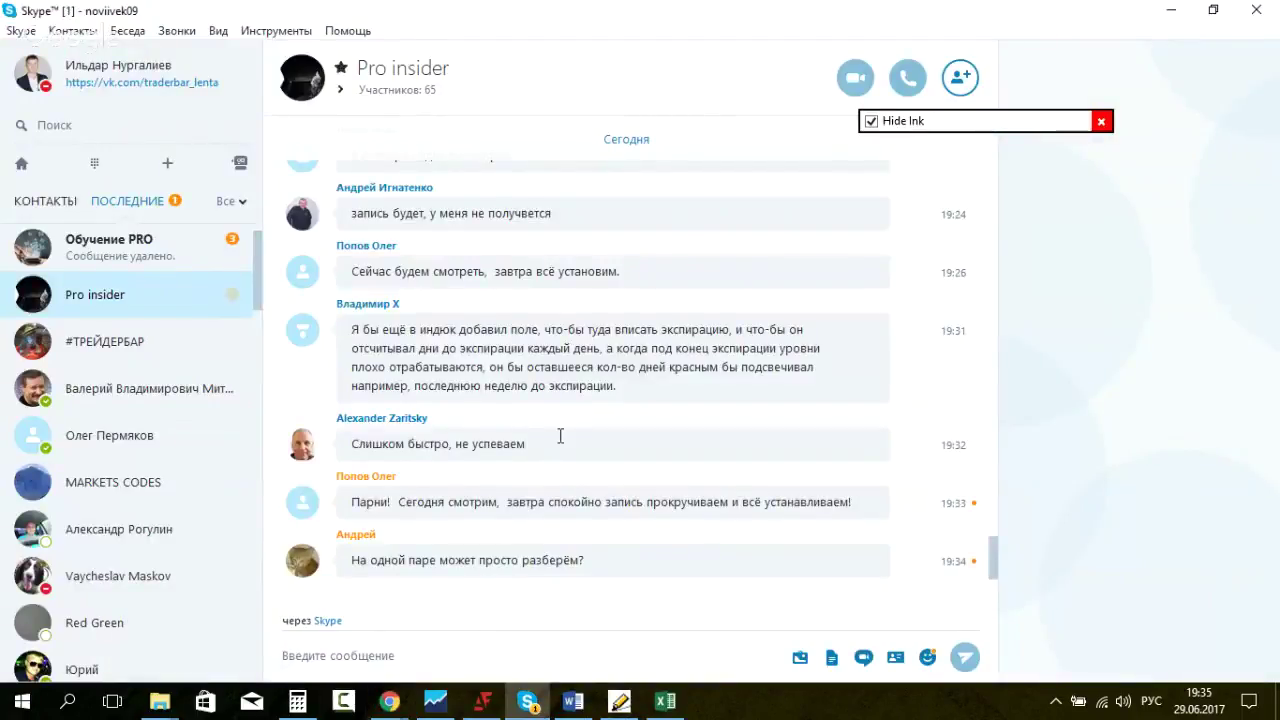
drag(362, 568, 598, 558)
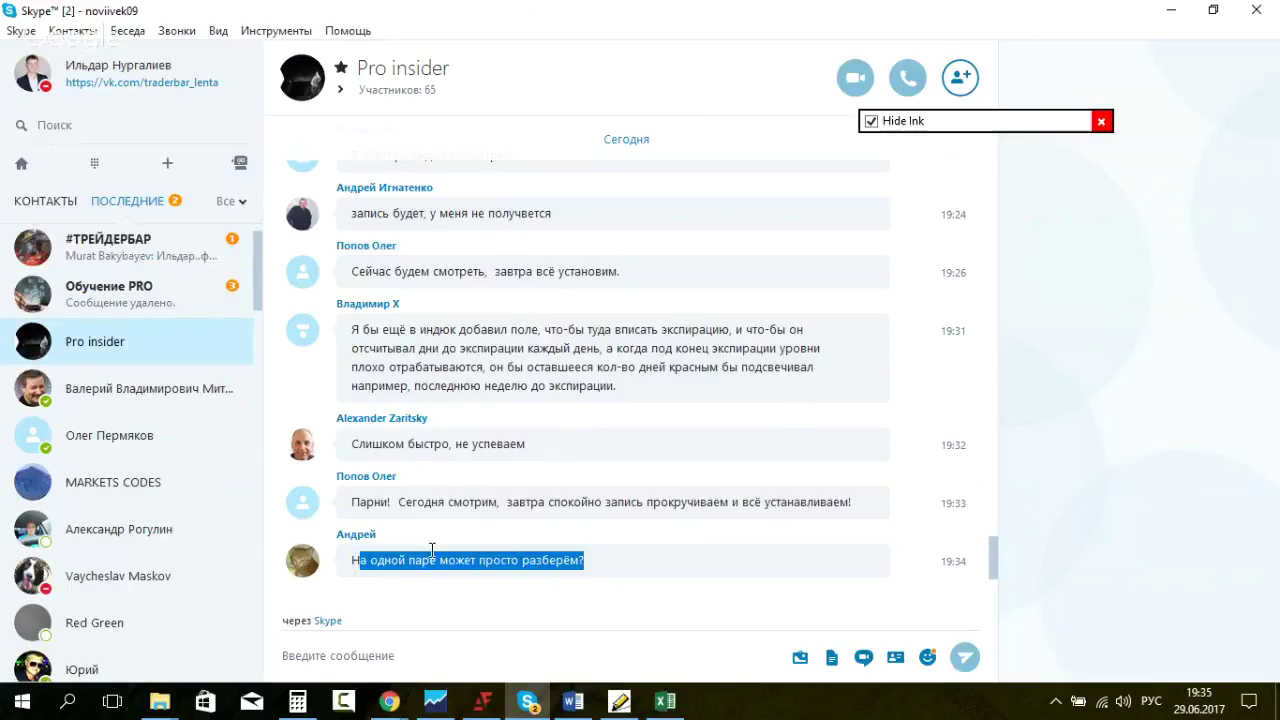
click(189, 305)
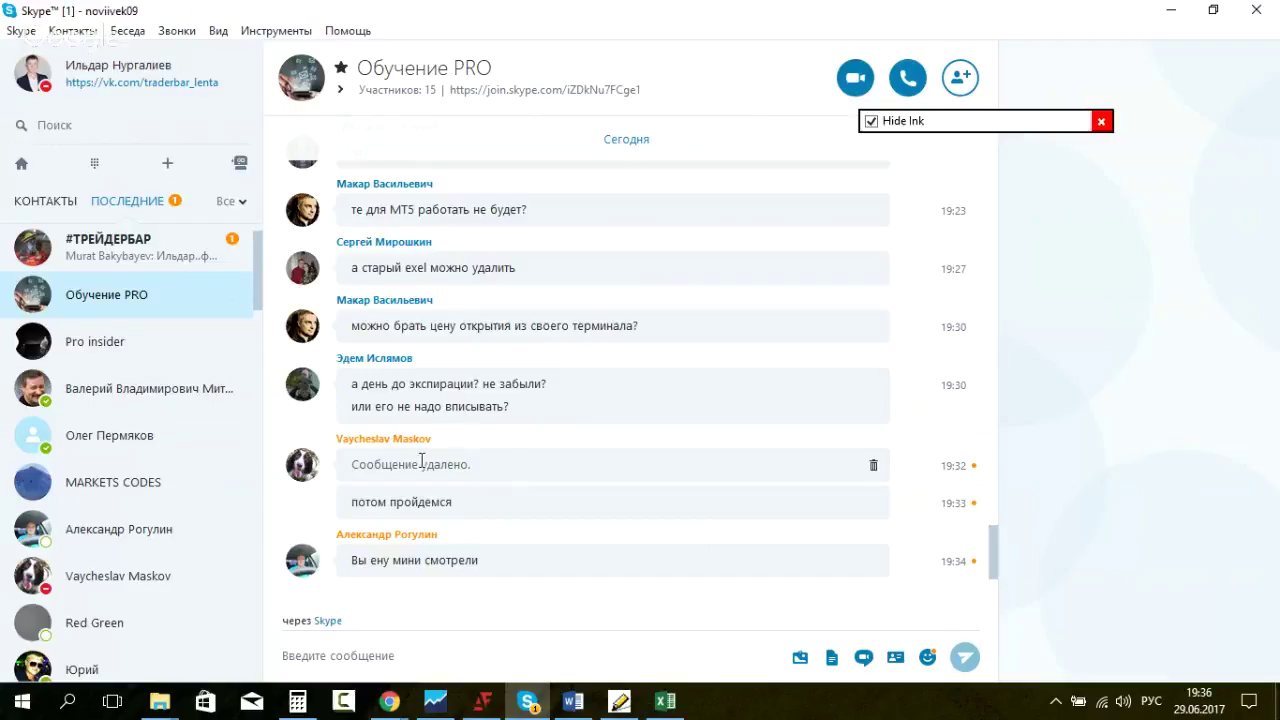
click(178, 250)
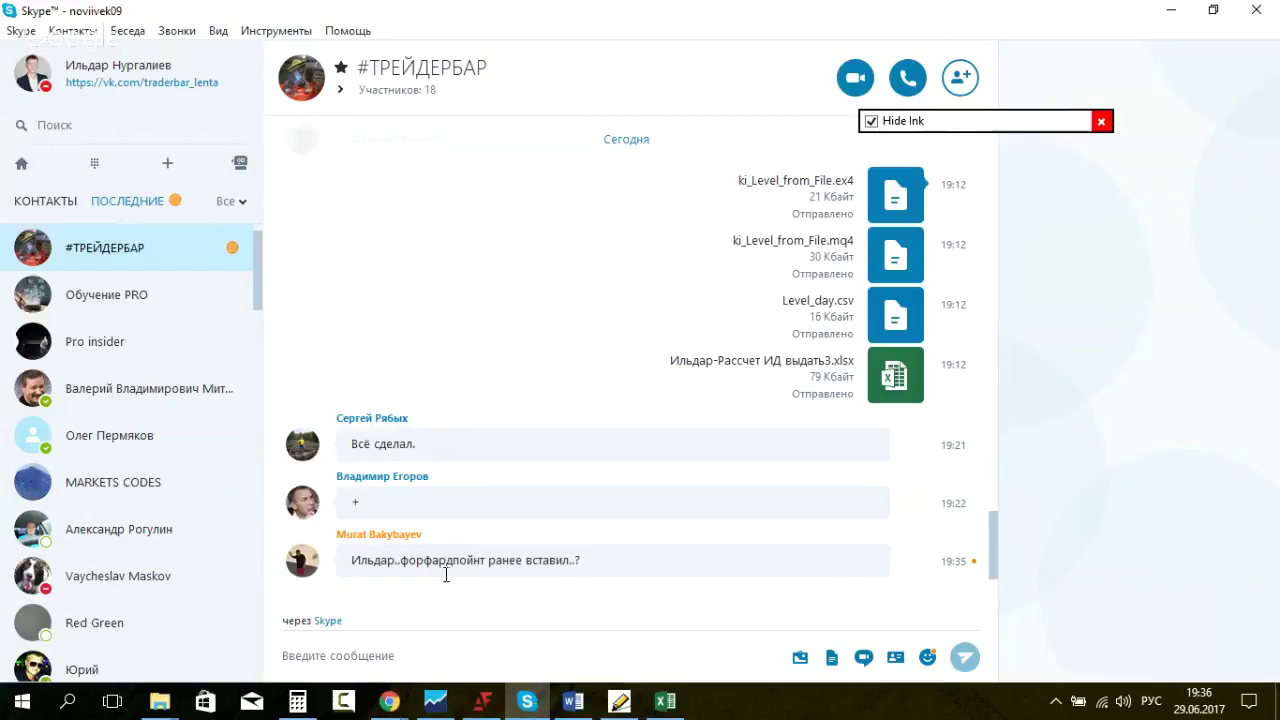
drag(580, 560, 335, 570)
click(368, 572)
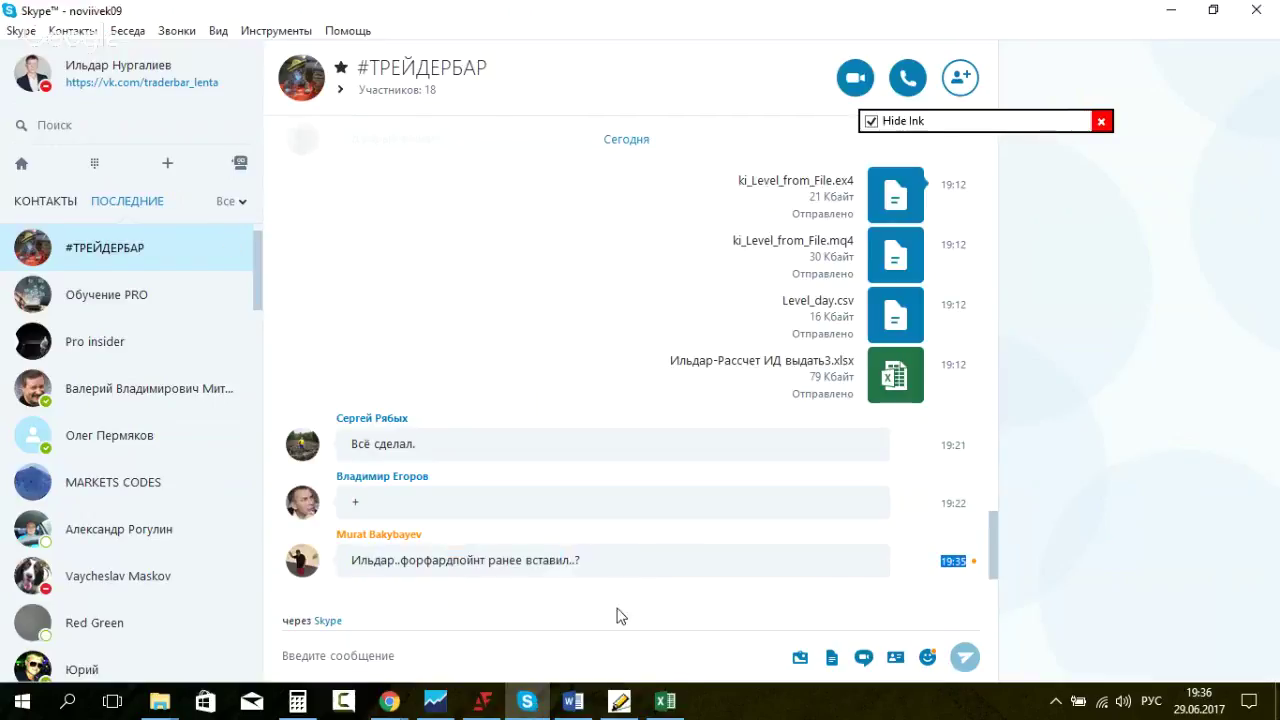
Step: Return to Excel and select the BRN row's volatility value on the Expected range sheet
click(676, 705)
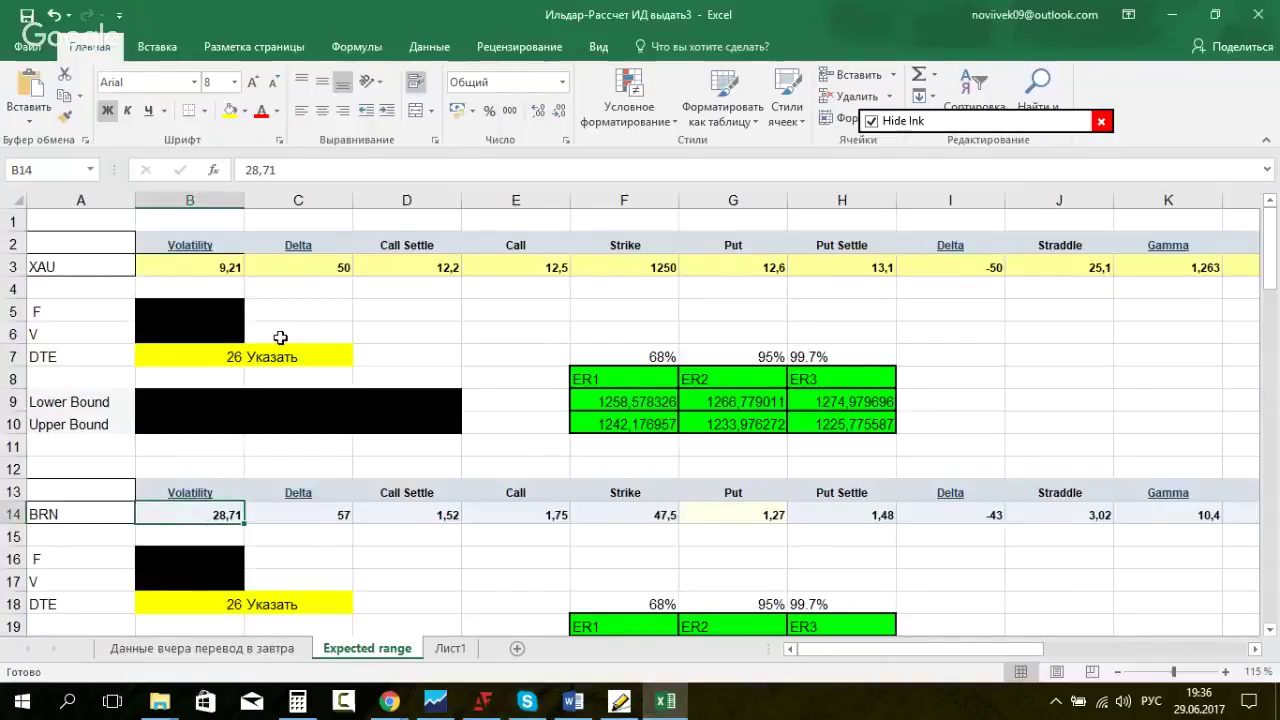
click(498, 309)
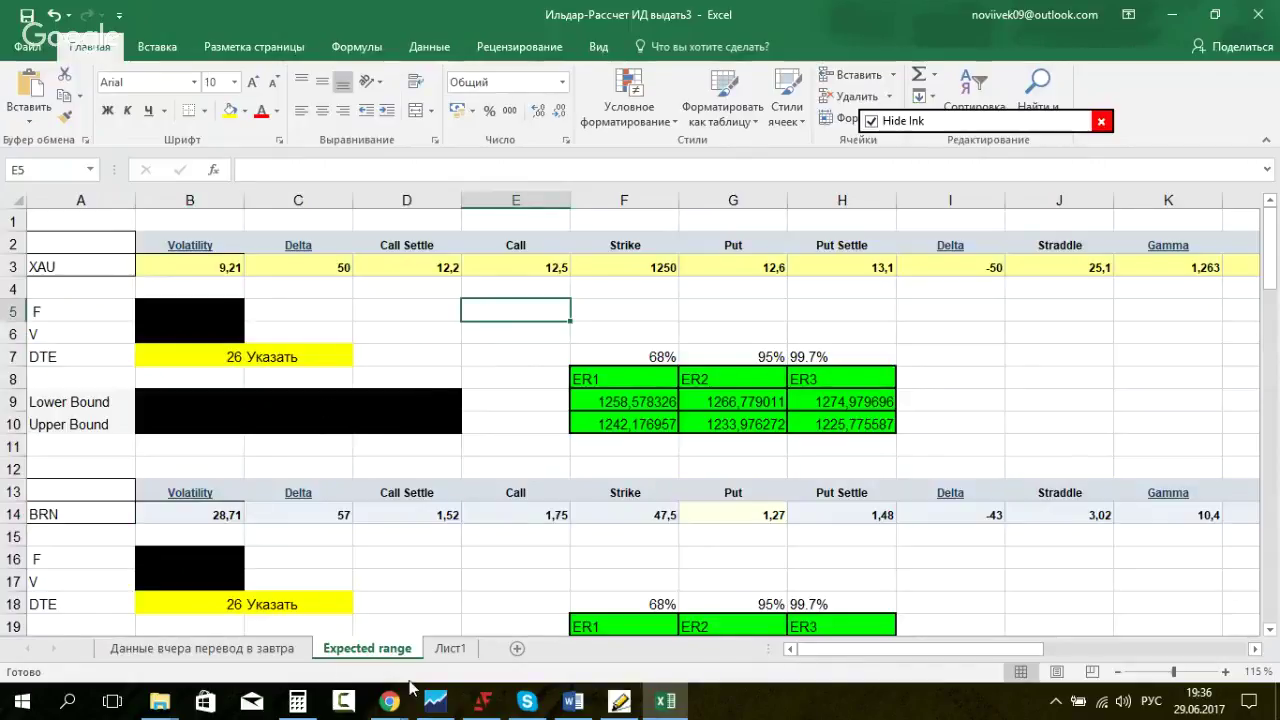
click(222, 519)
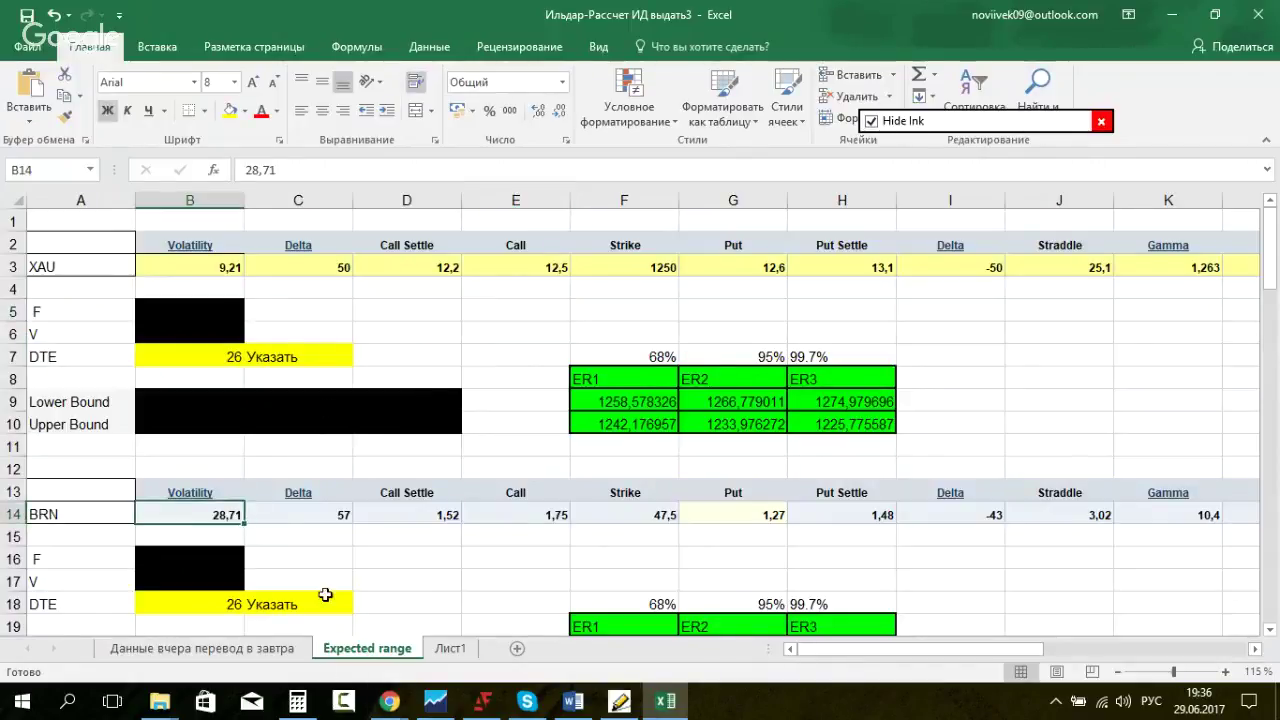
Step: Switch to Chrome and try to go back one page from the CME Group FX Products page
click(390, 701)
click(172, 579)
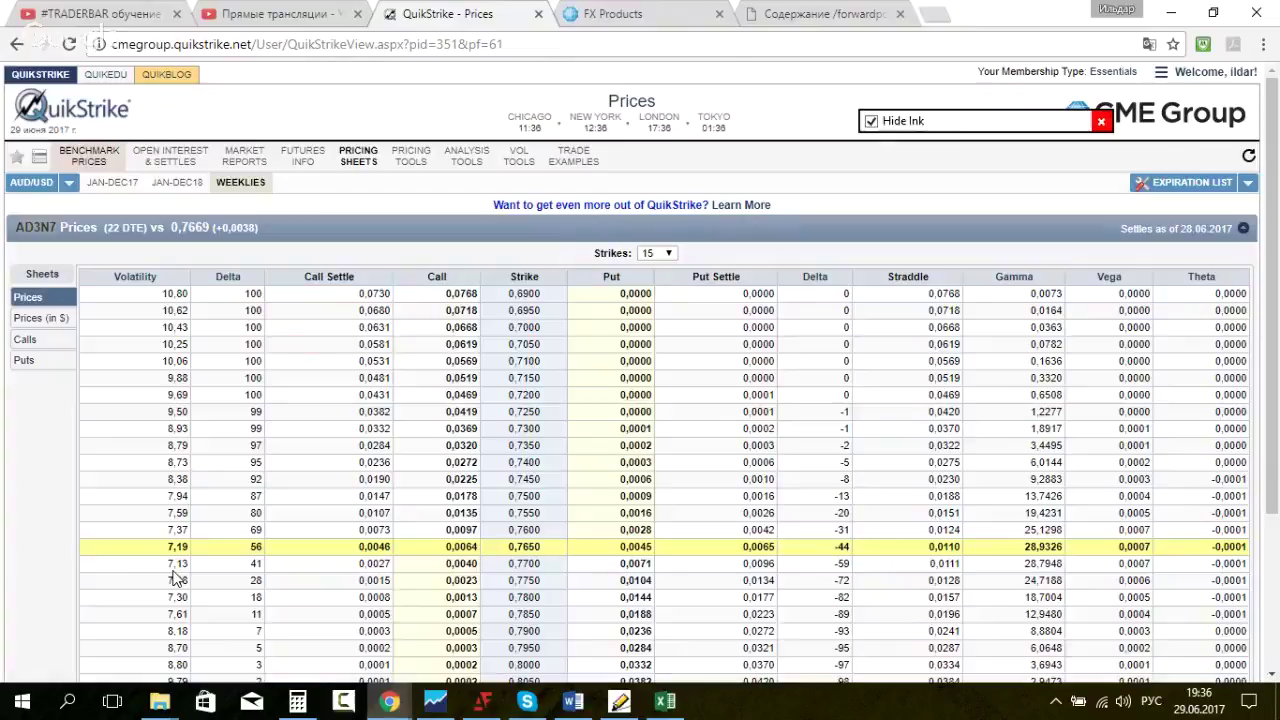
key(ctrl+Tab)
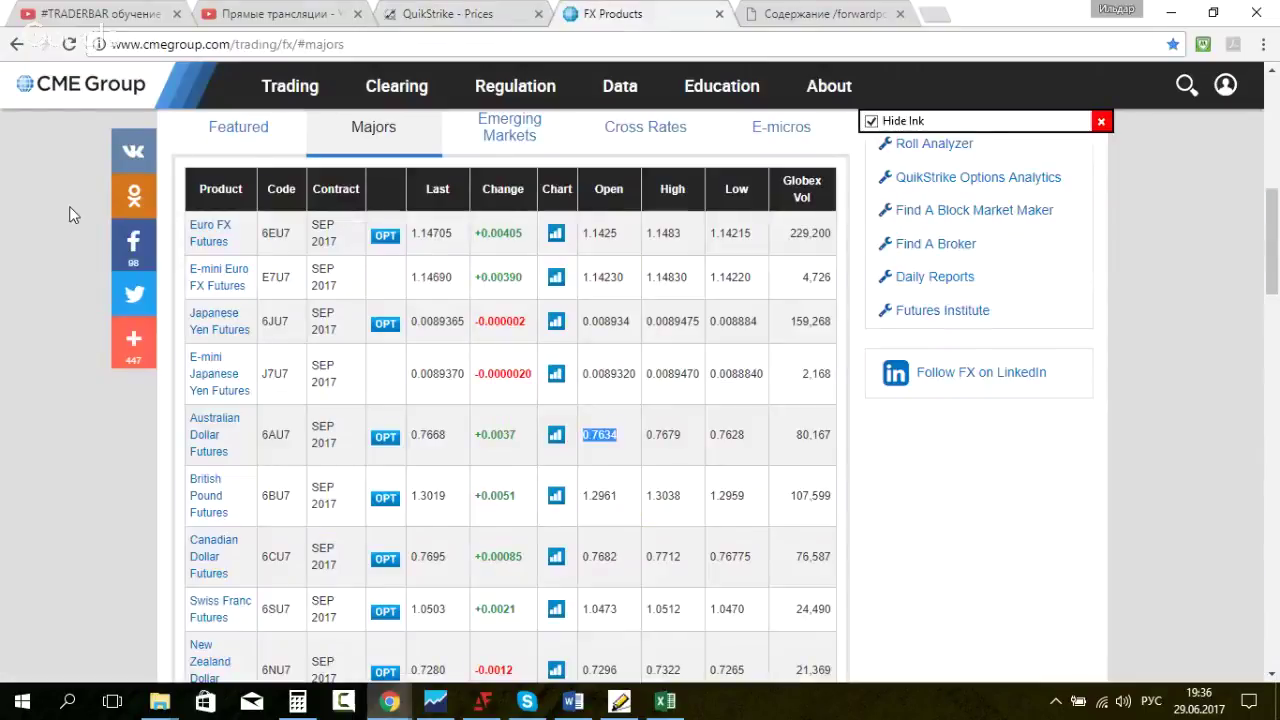
scroll(69, 207, up, 3)
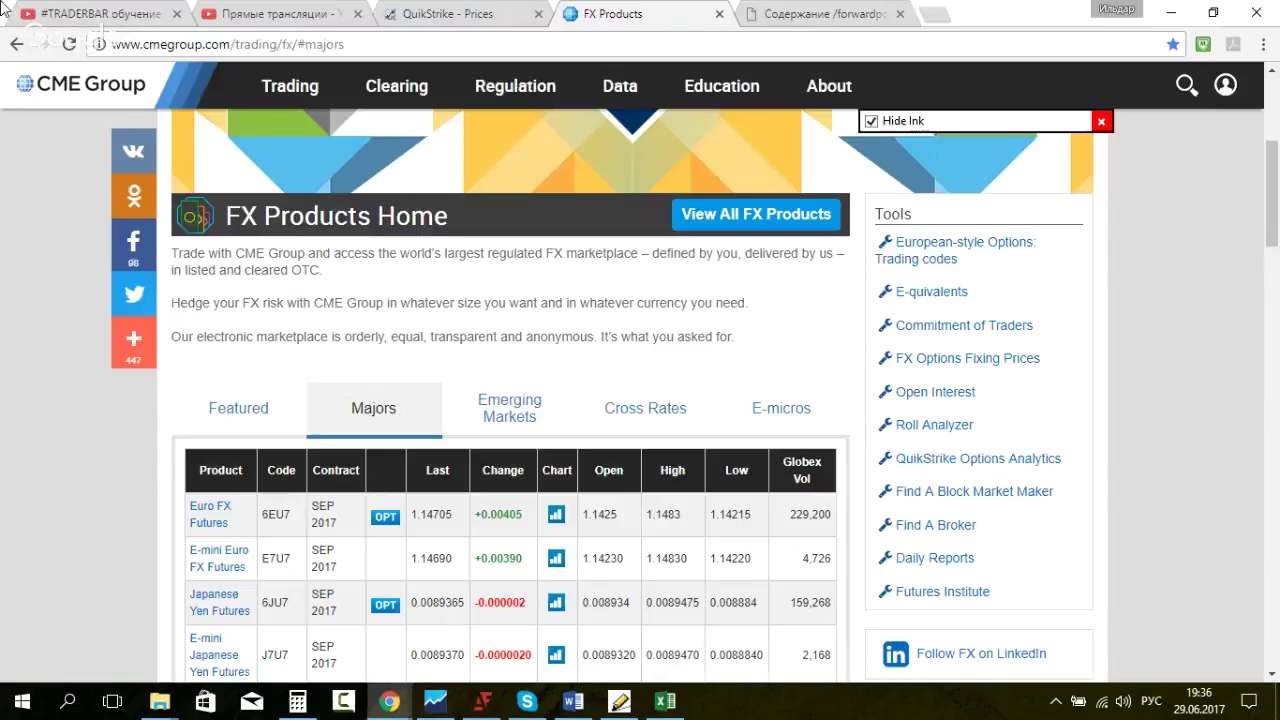
click(17, 45)
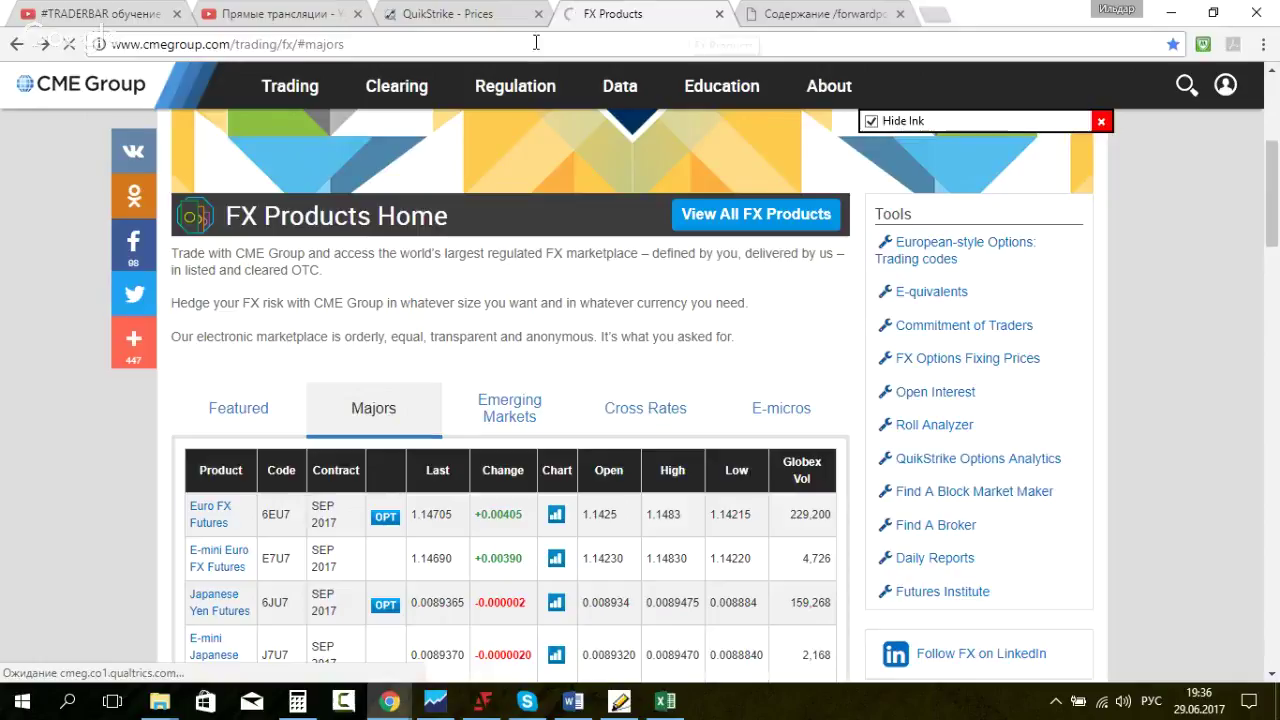
Step: Set the playback quality of the #TRADERBAR обучение урок 10 live stream on YouTube to 144p
click(110, 14)
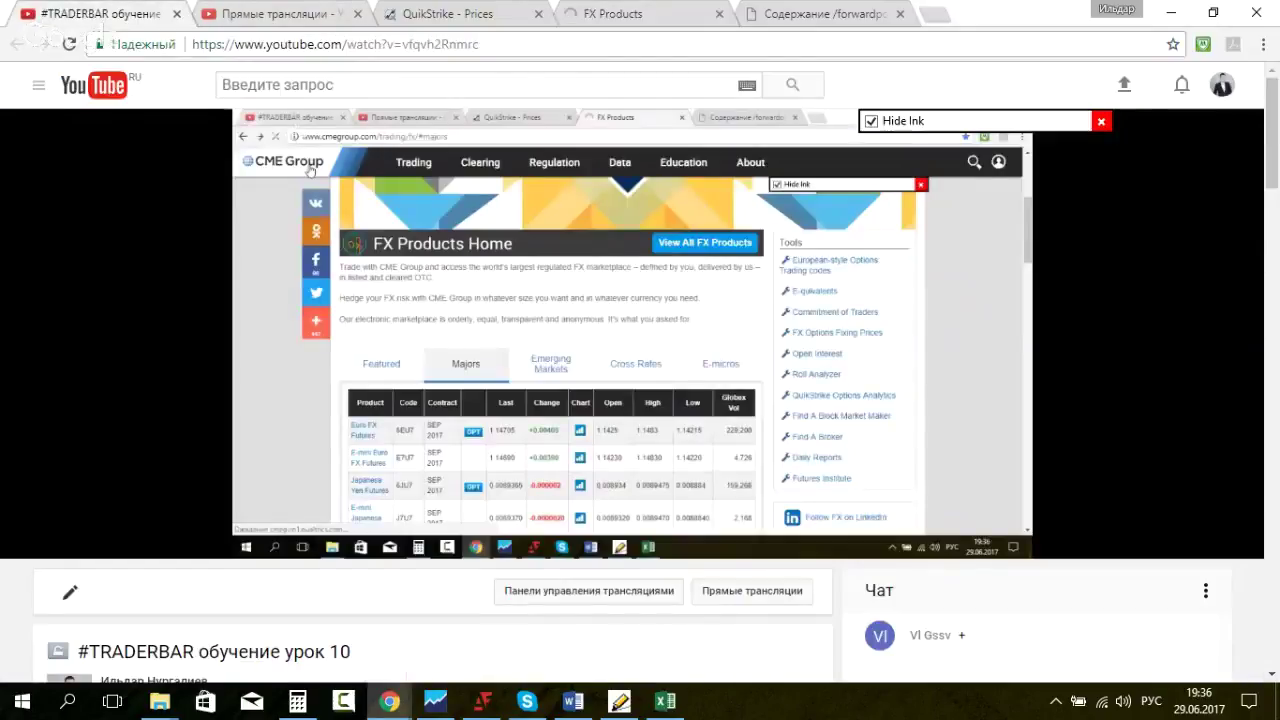
click(937, 541)
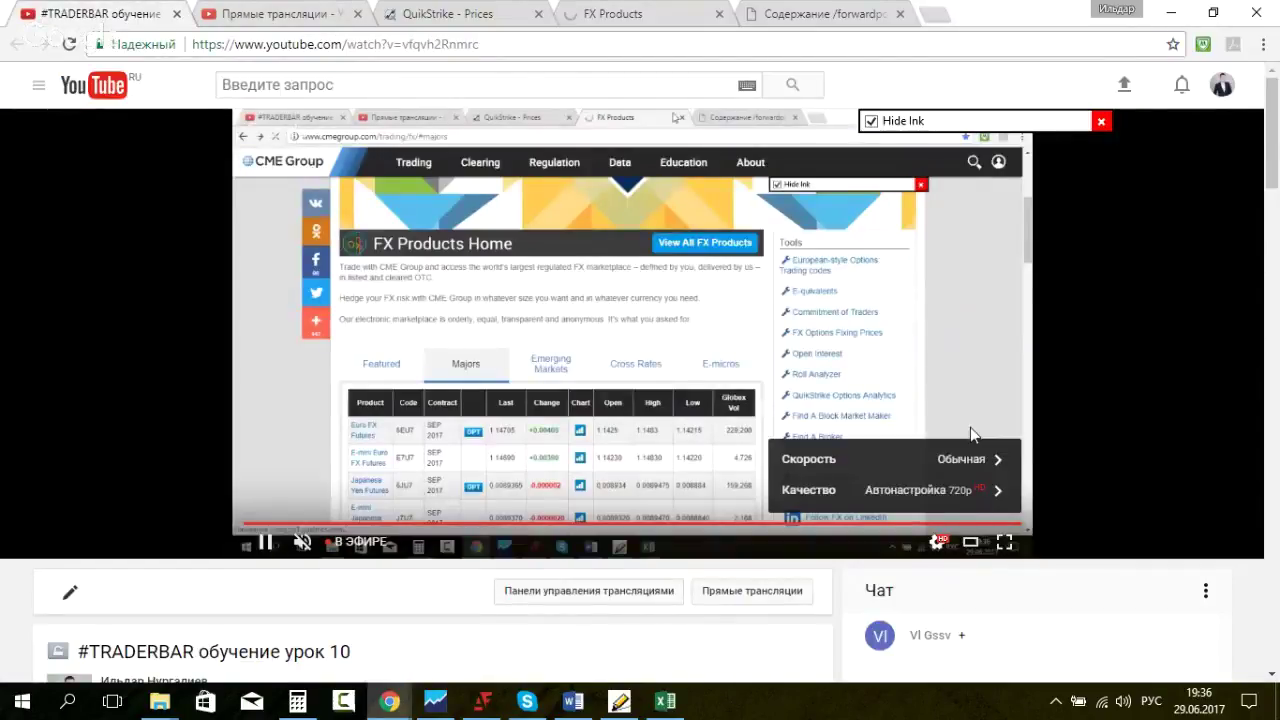
click(955, 489)
click(940, 490)
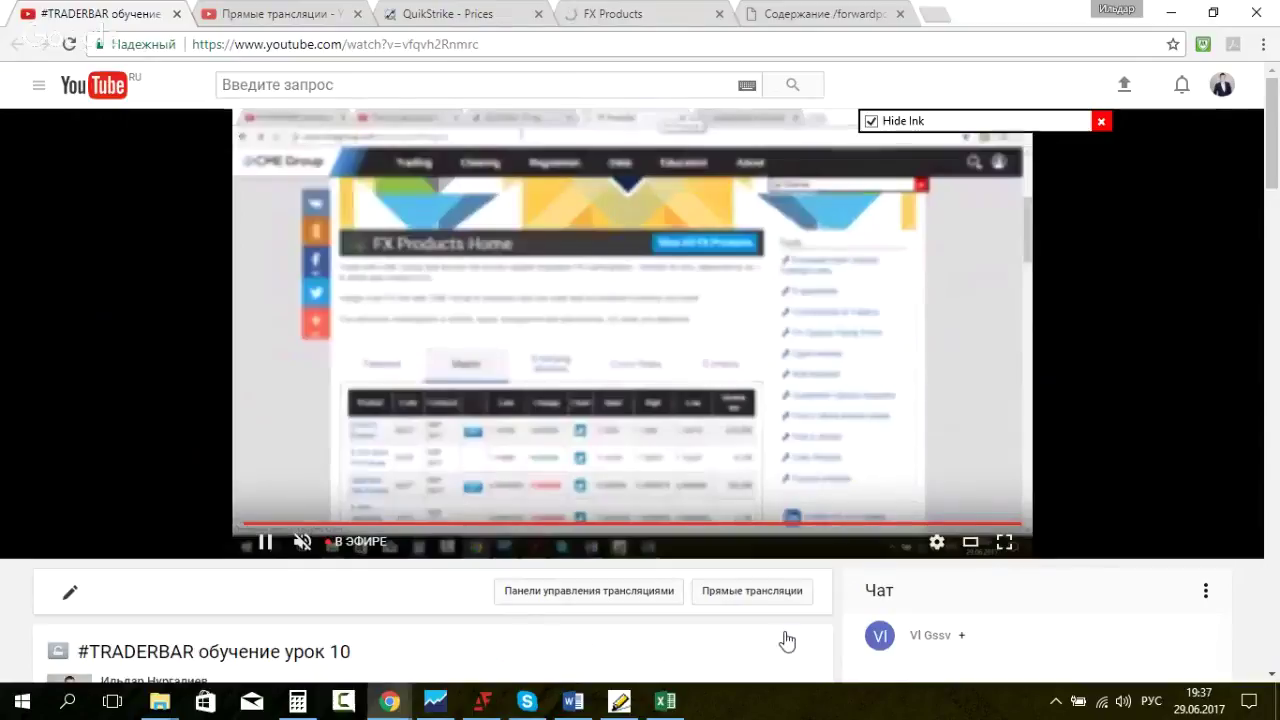
mouse_move(937, 545)
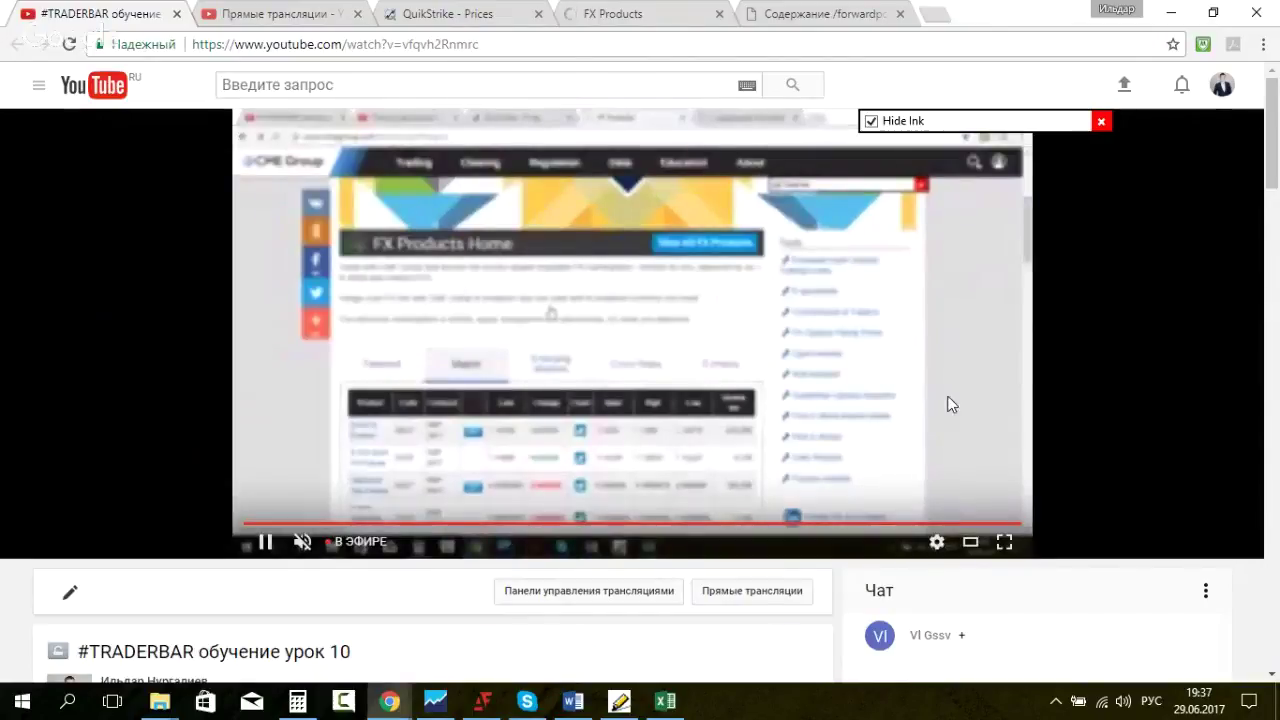
click(937, 543)
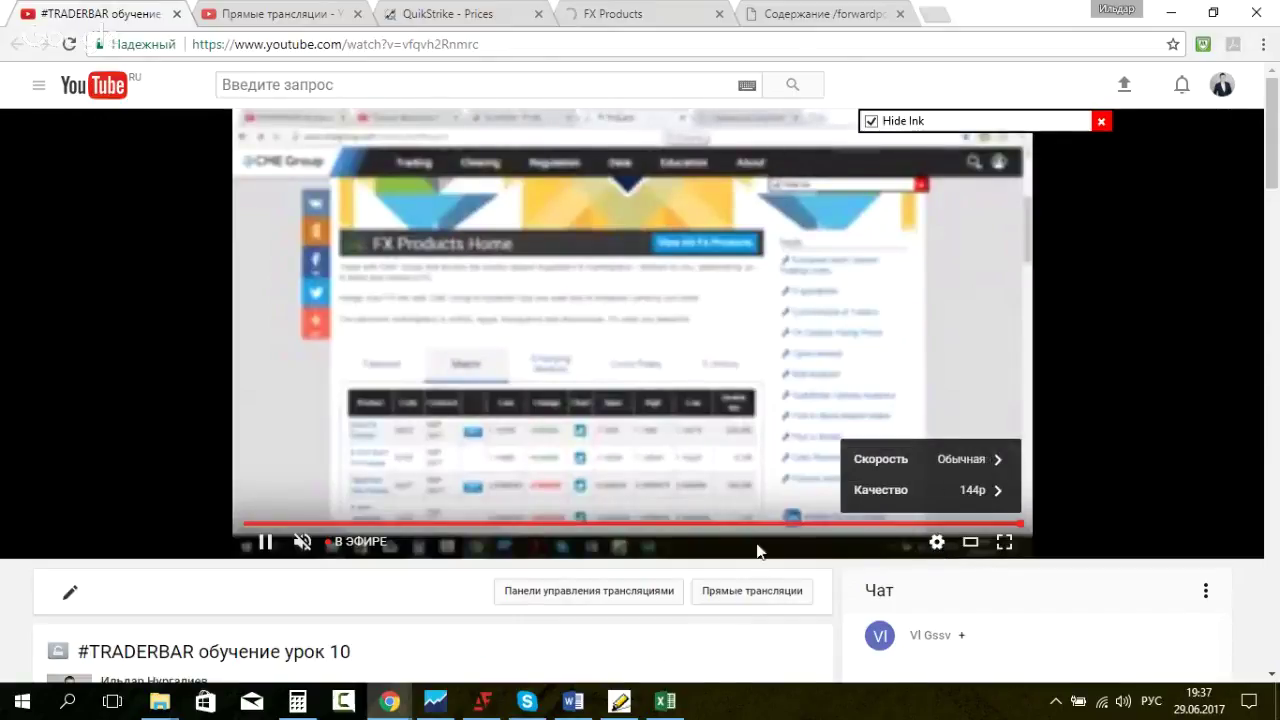
Step: Pause the YouTube live stream, close its tab and return to the FX Products page
click(268, 541)
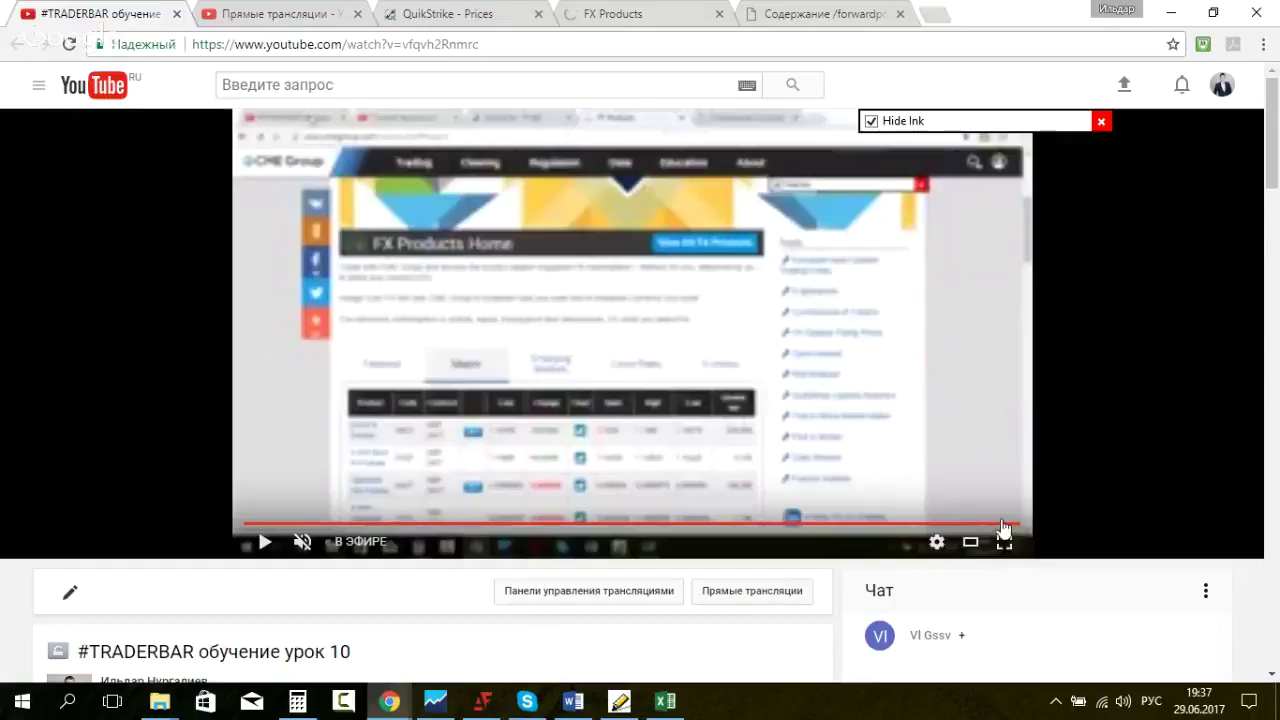
click(177, 14)
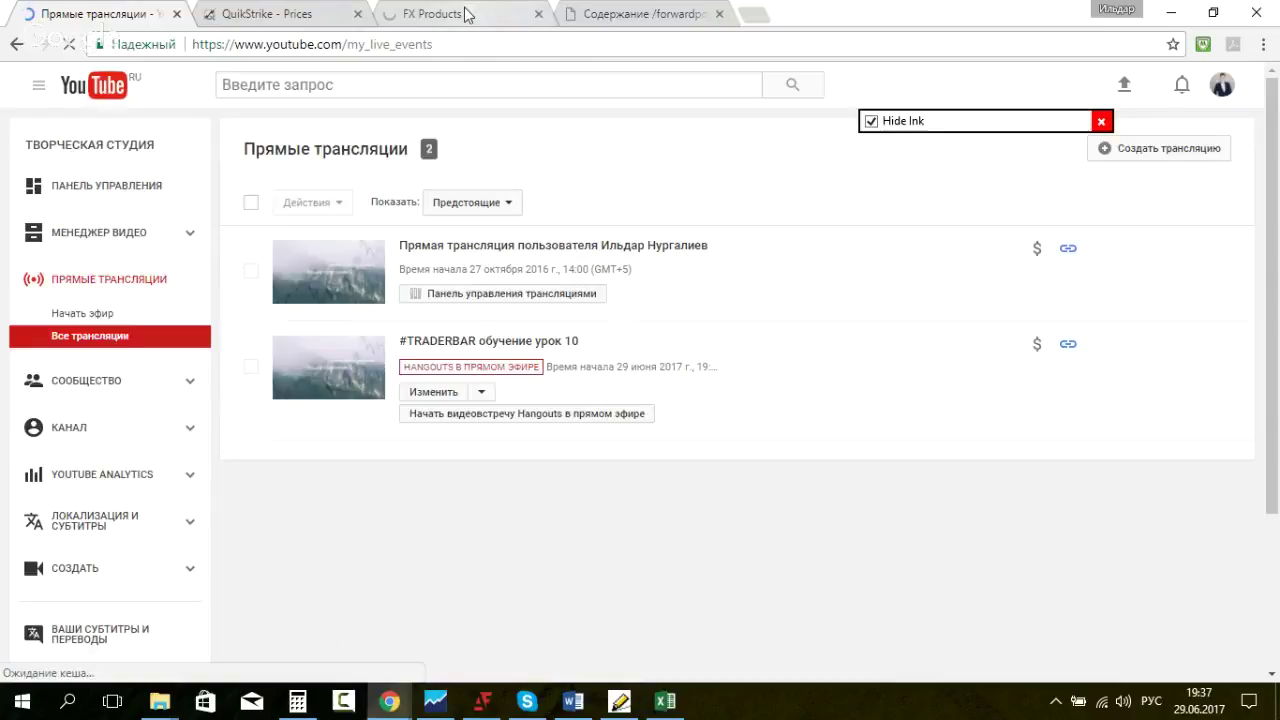
click(466, 14)
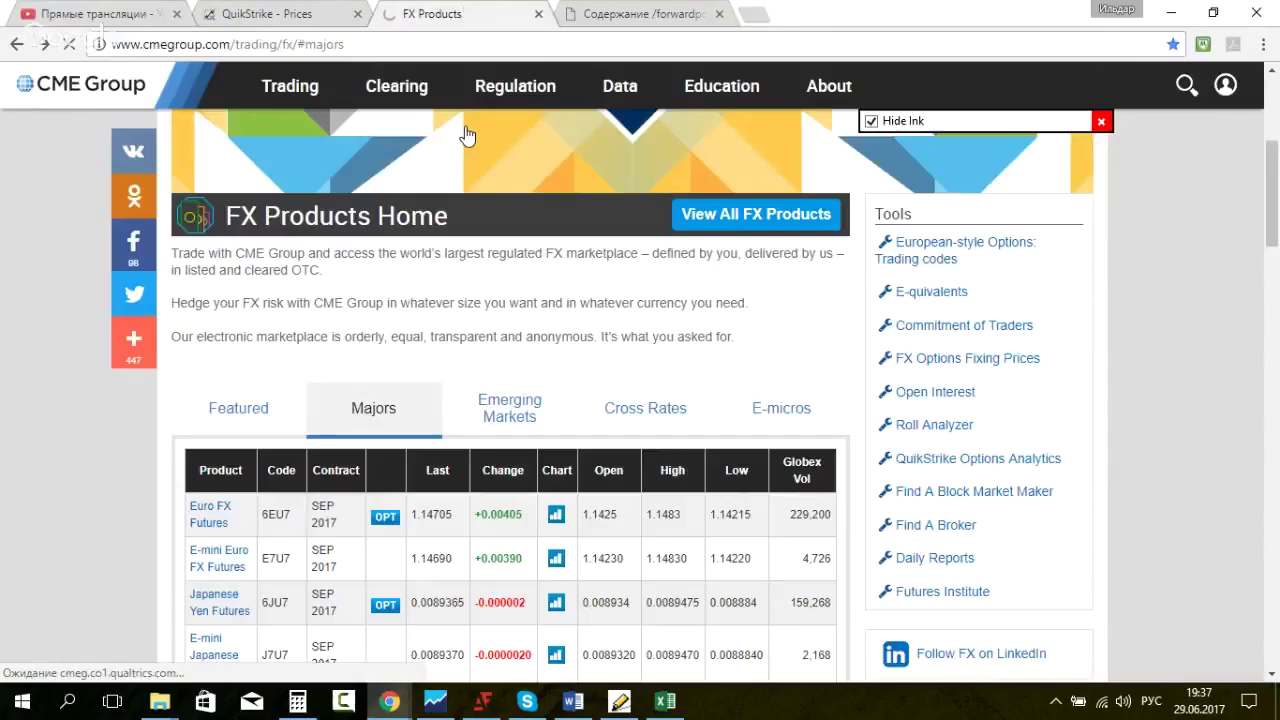
Step: Read the newest message in the Pro insider Skype chat and return to the FX Products page in Chrome
click(530, 702)
click(170, 258)
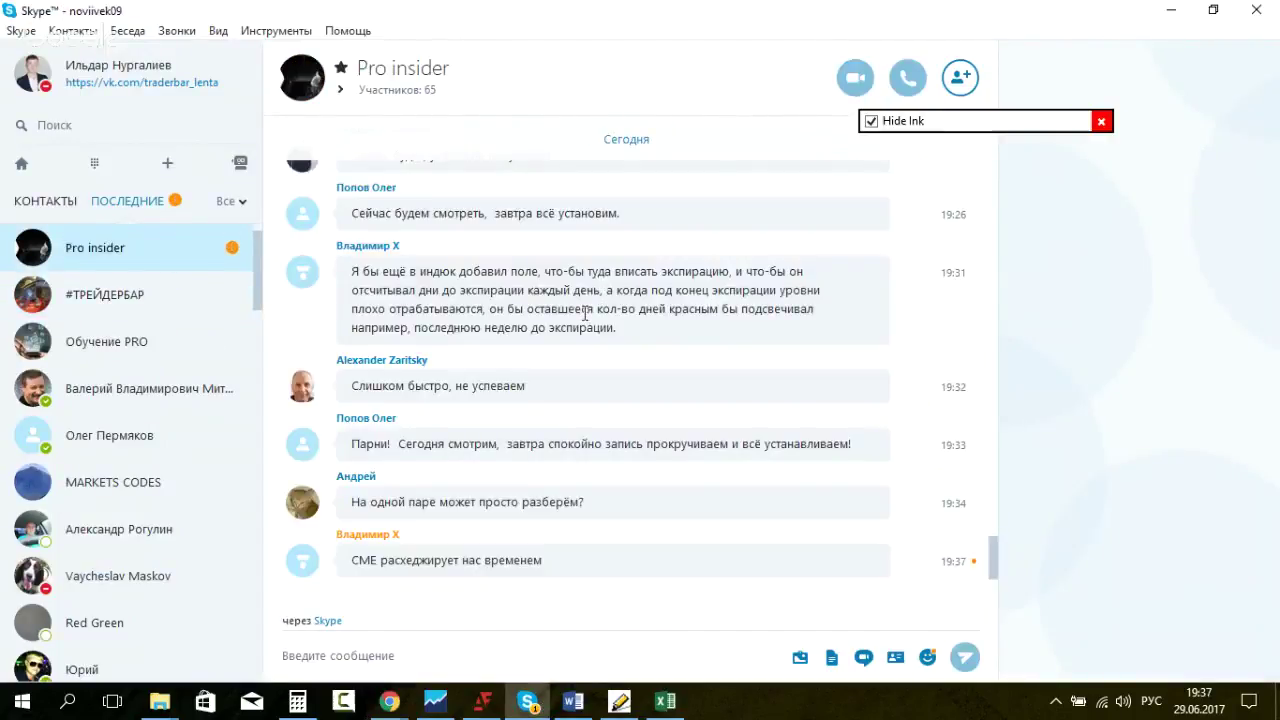
click(435, 705)
click(389, 703)
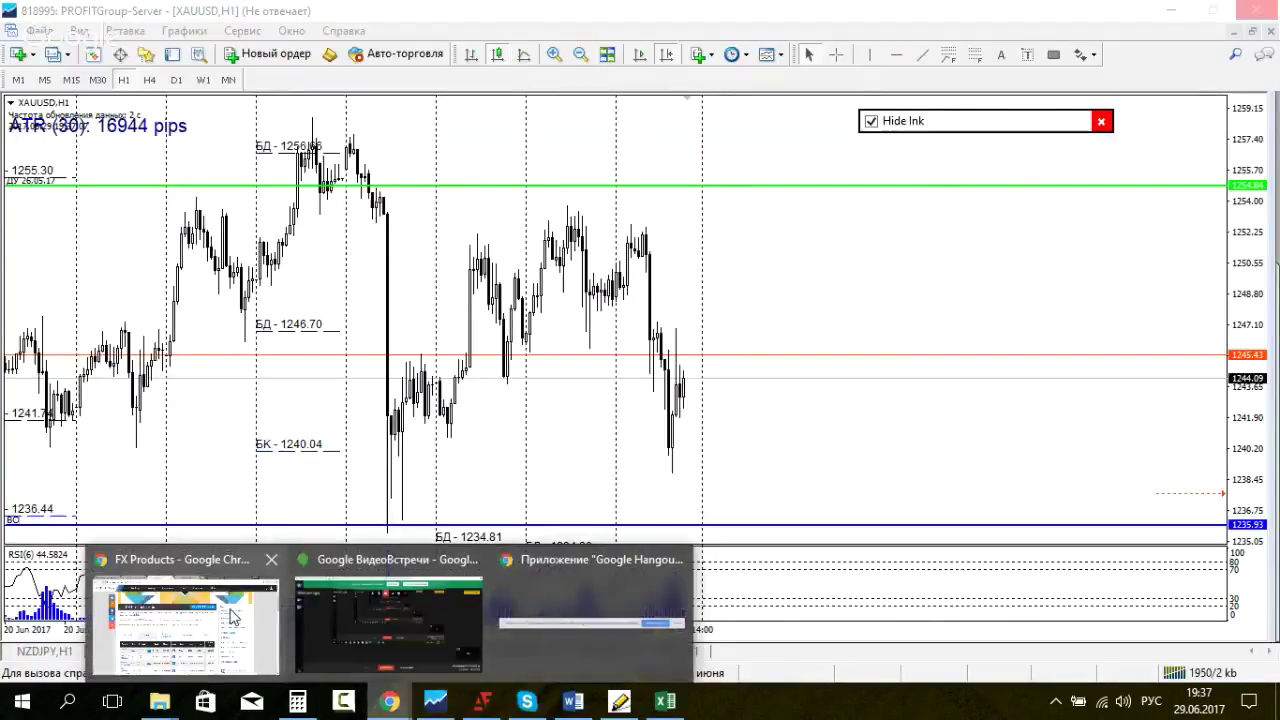
click(185, 610)
click(68, 44)
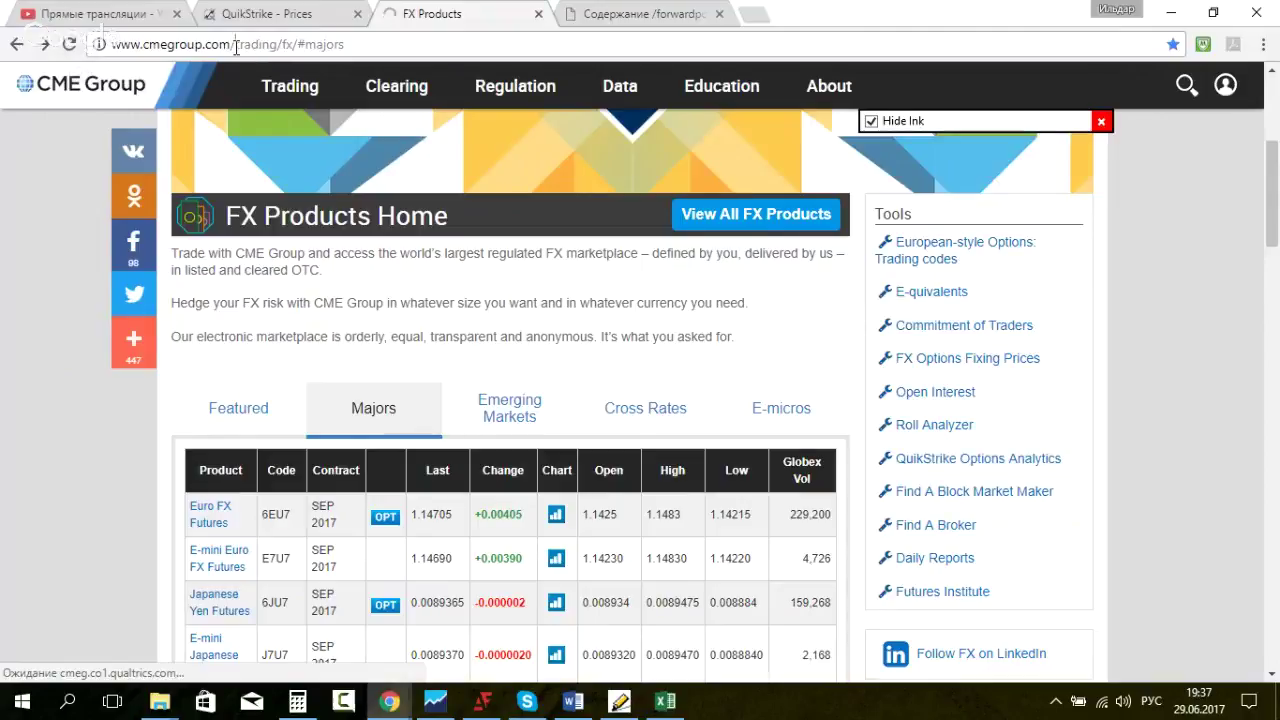
drag(236, 47, 456, 73)
key(BackSpace)
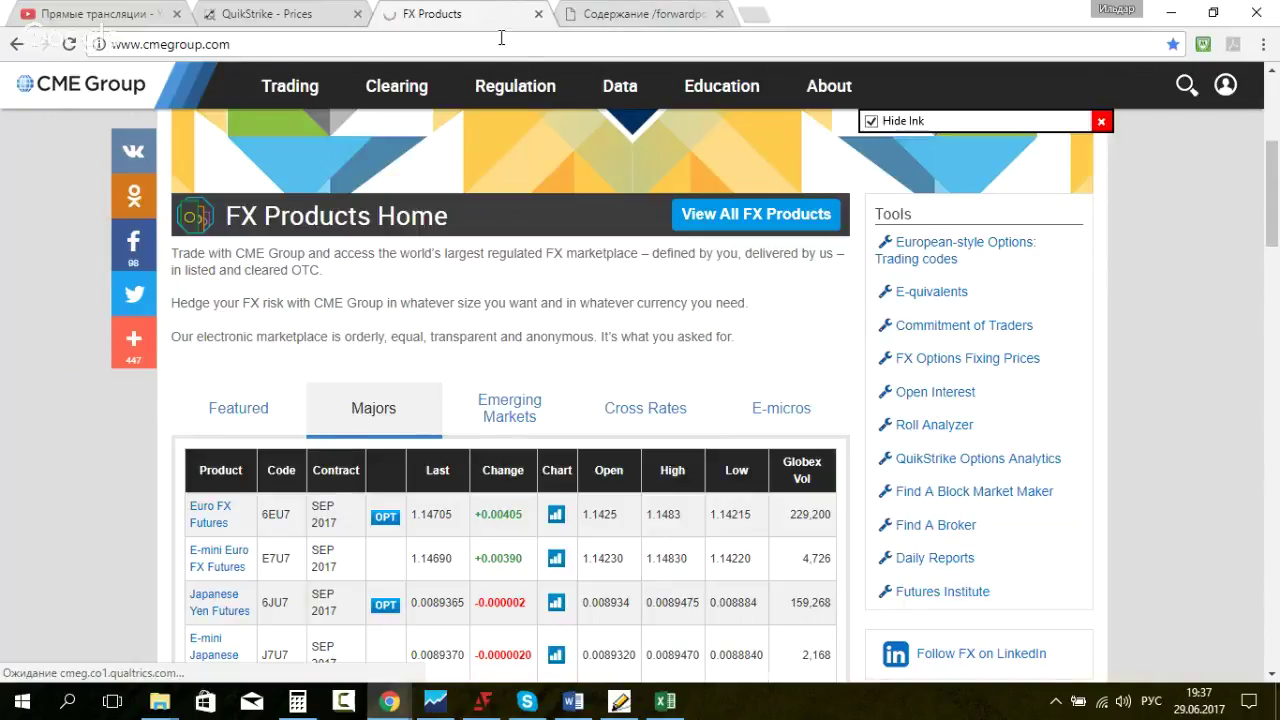
Step: Replace the stalled FX Products tab with a new one and open the CME Group home page
drag(577, 14, 467, 24)
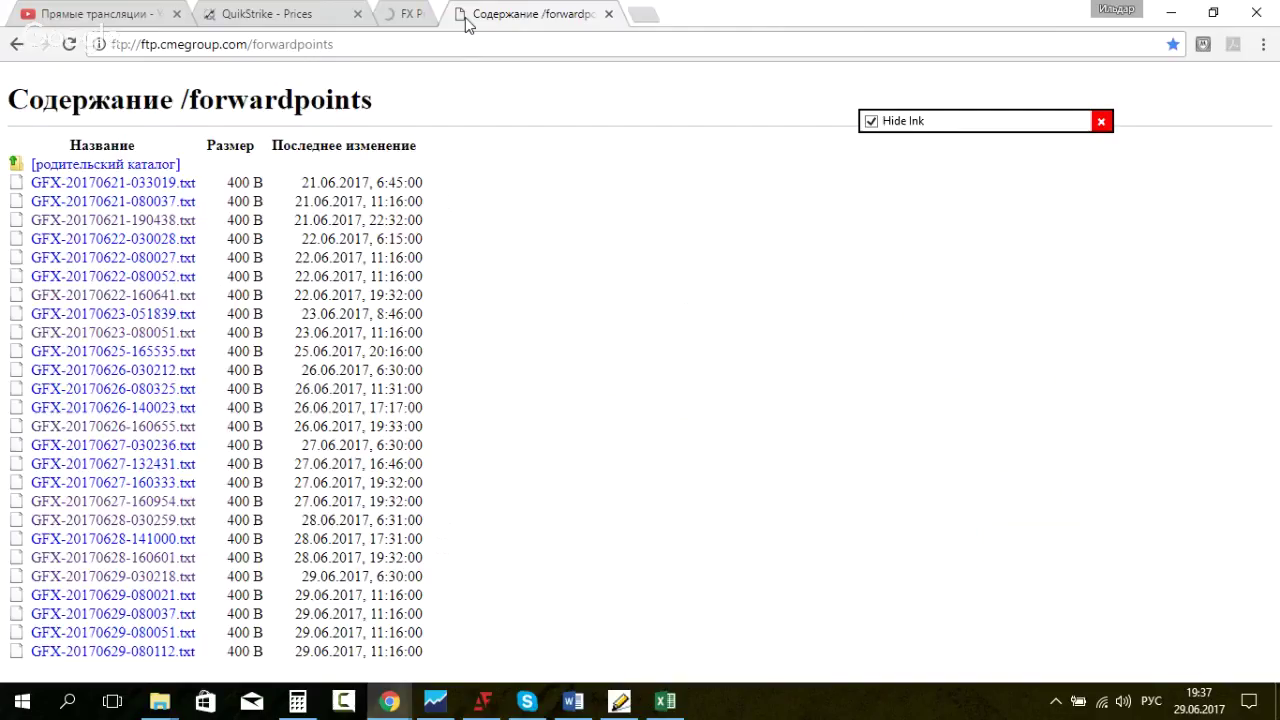
key(ctrl+t)
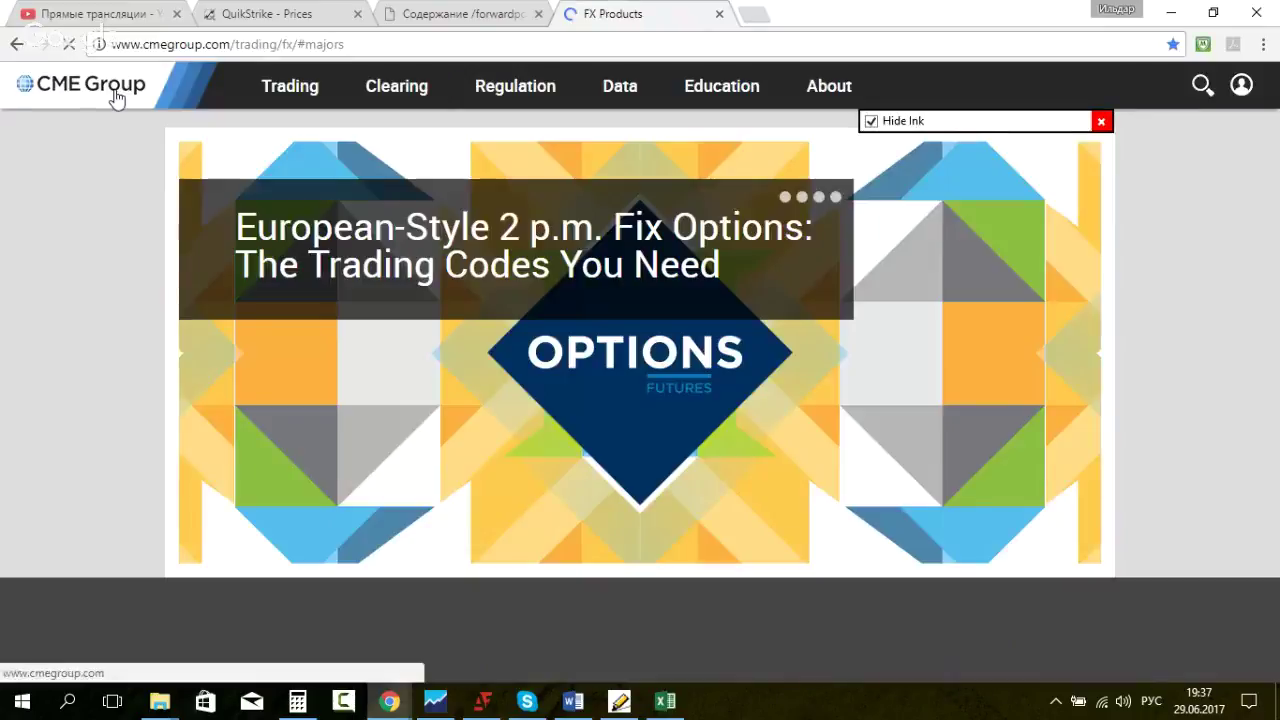
click(100, 108)
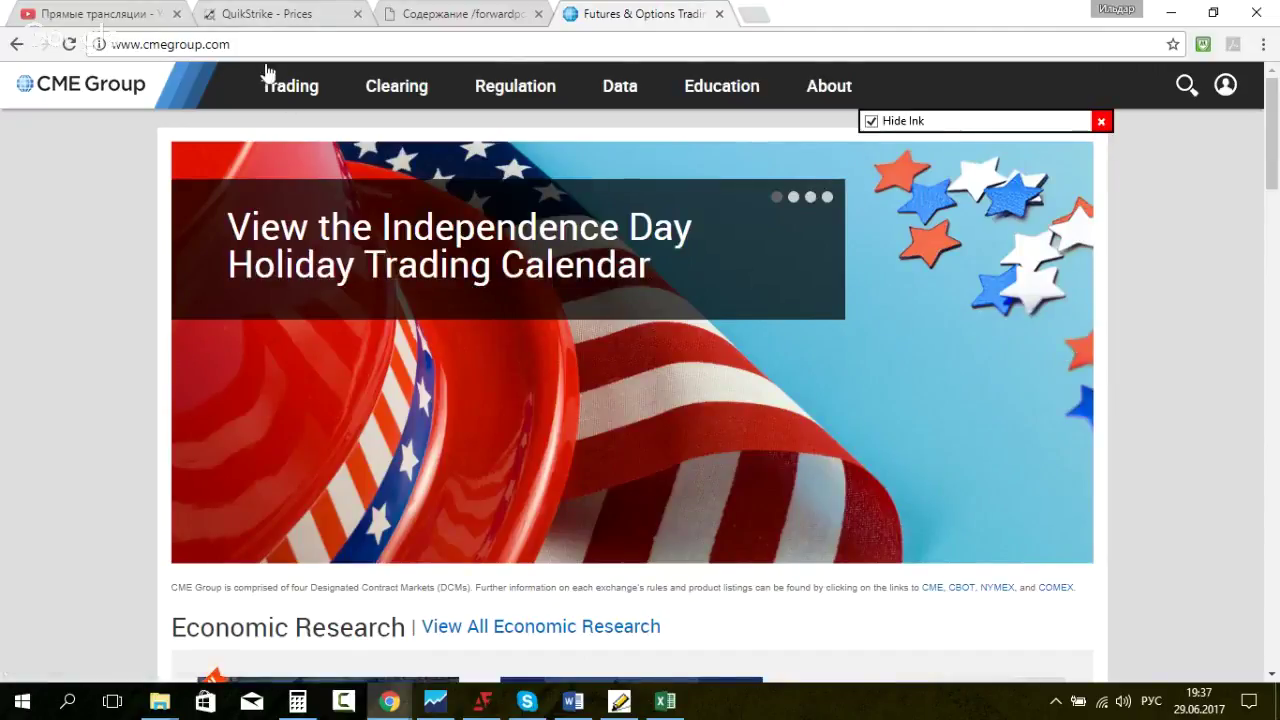
Step: Find the Energy table under Delayed Quotes and open the price chart of the BZU7 Brent futures
mouse_move(396, 92)
scroll(1111, 286, down, 10)
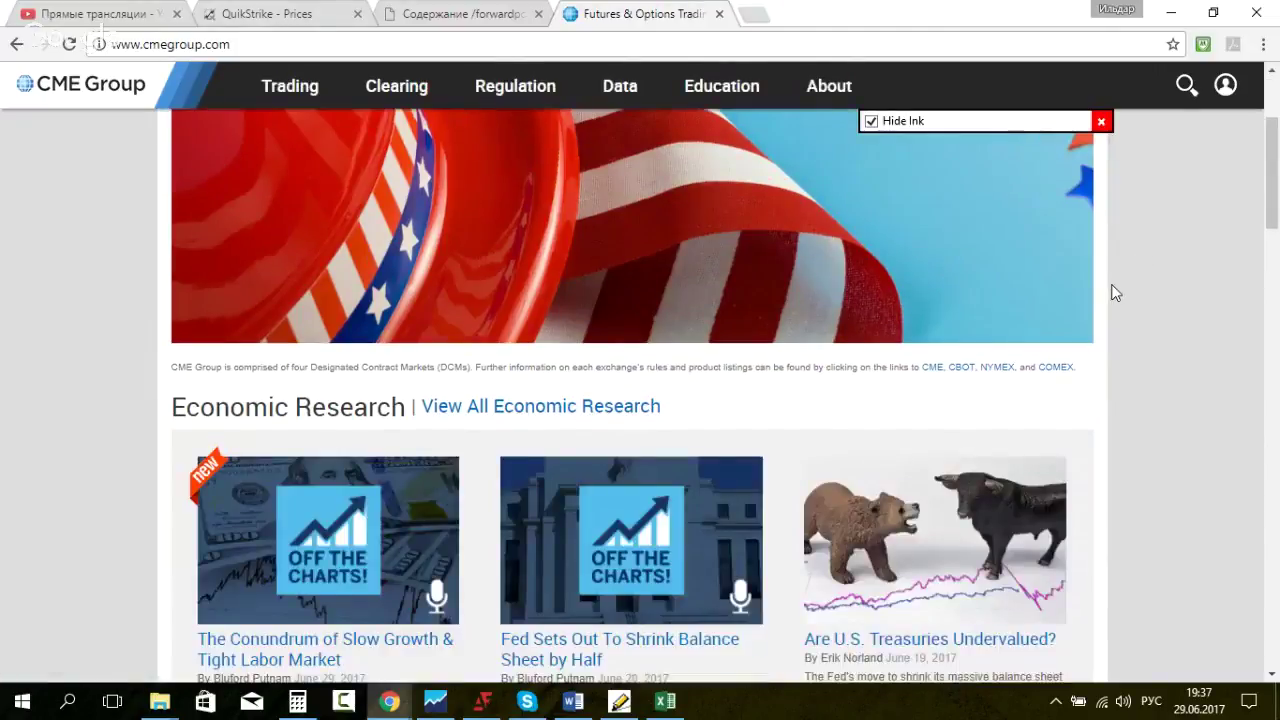
scroll(1113, 287, up, 3)
drag(172, 183, 357, 183)
click(688, 246)
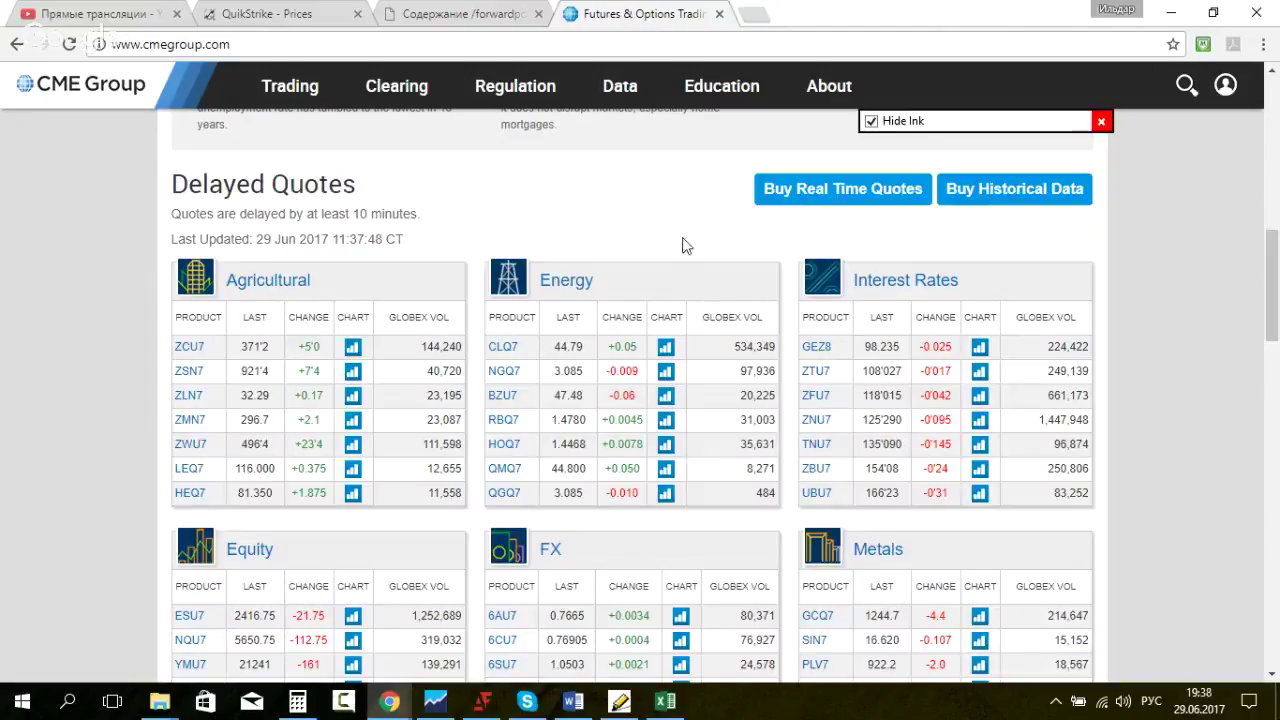
drag(639, 276, 527, 275)
click(560, 280)
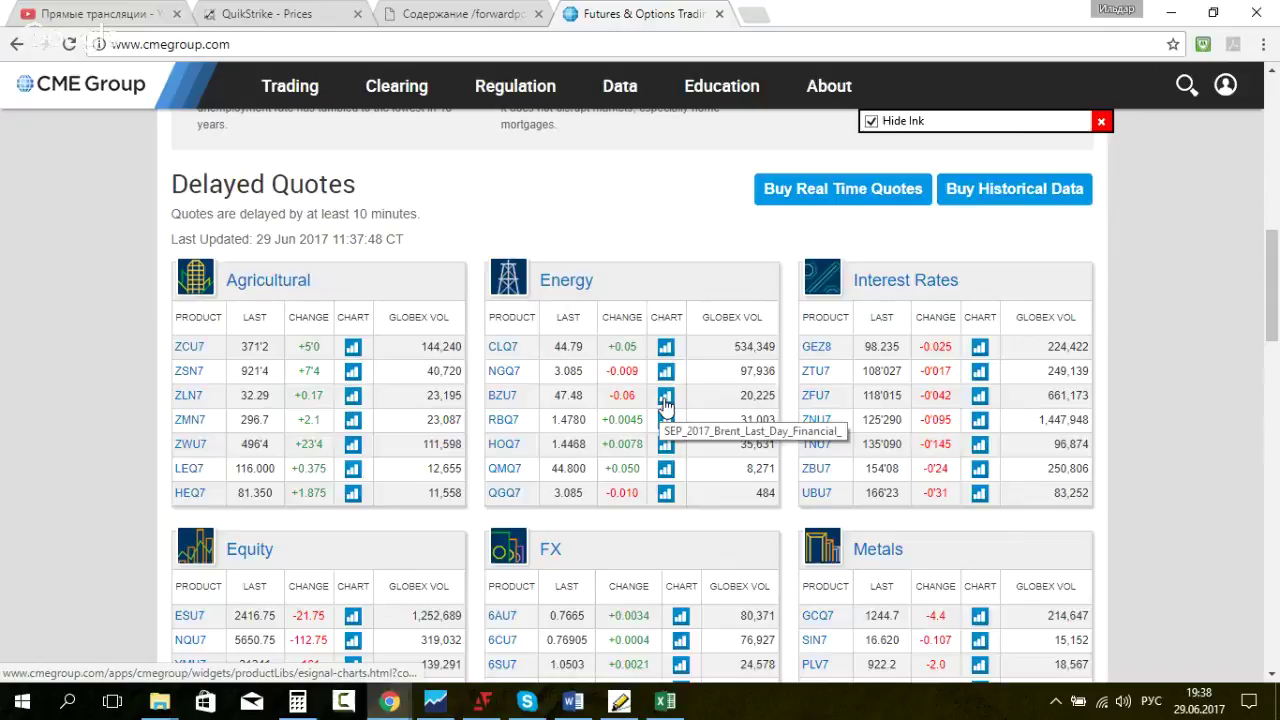
click(666, 400)
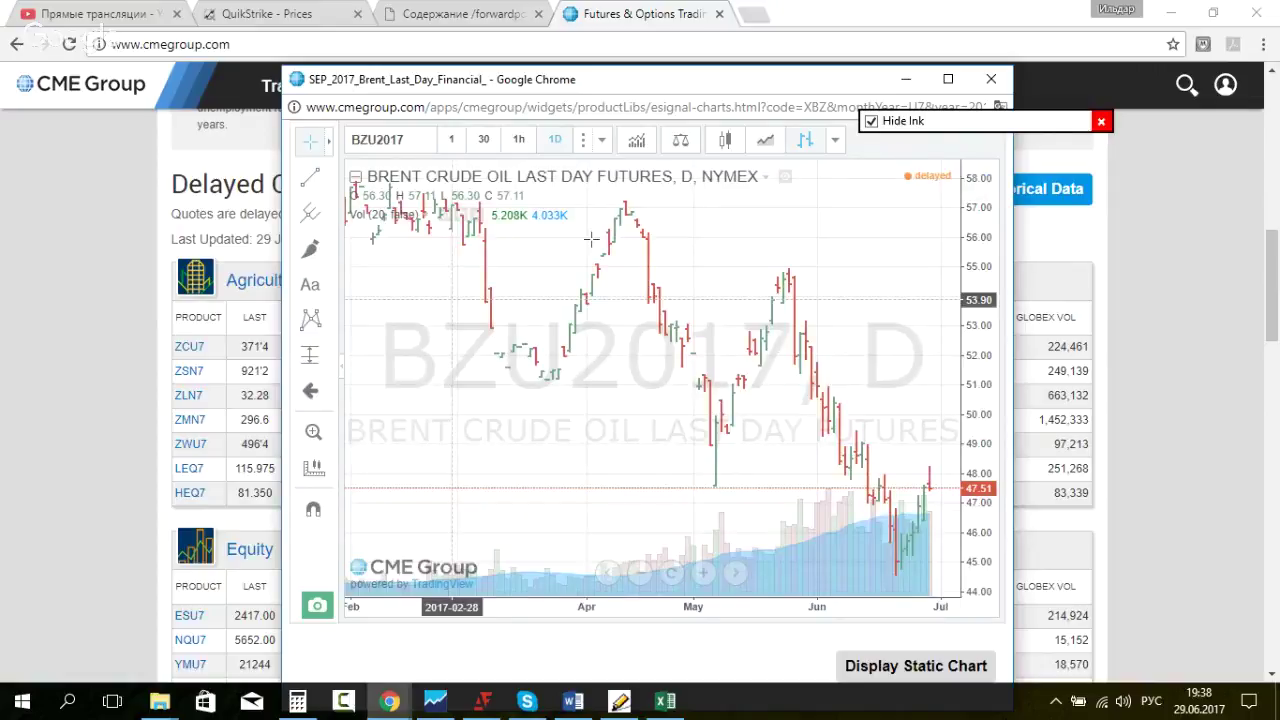
Step: Examine the most recent daily bars on the BZU2017 Brent chart and close the chart window
scroll(898, 512, up, 3)
scroll(898, 512, up, 3)
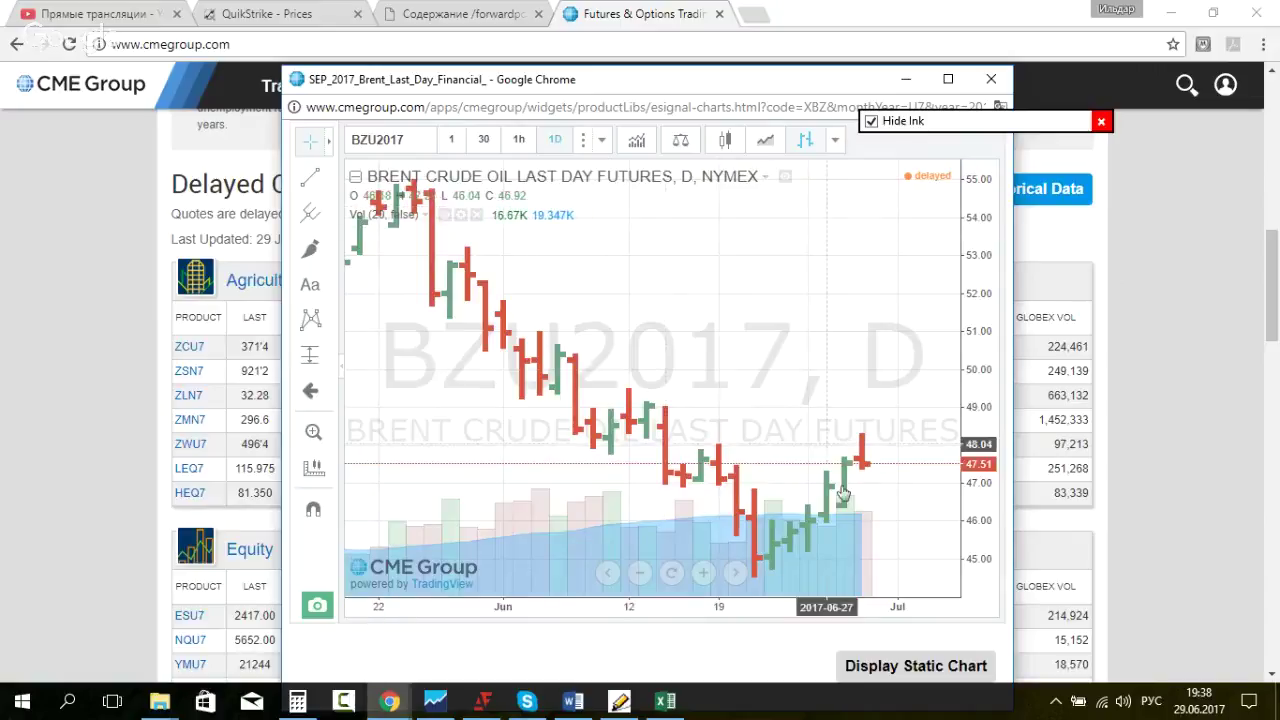
scroll(864, 468, up, 2)
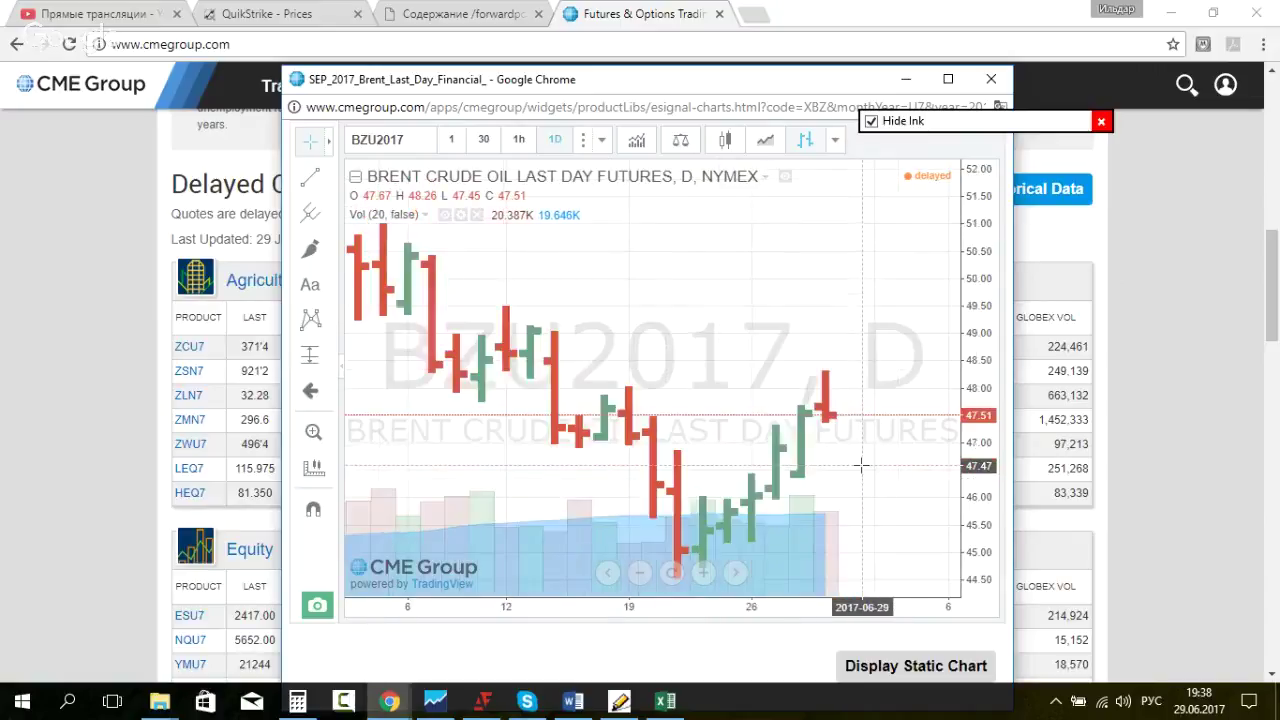
scroll(862, 465, down, 1)
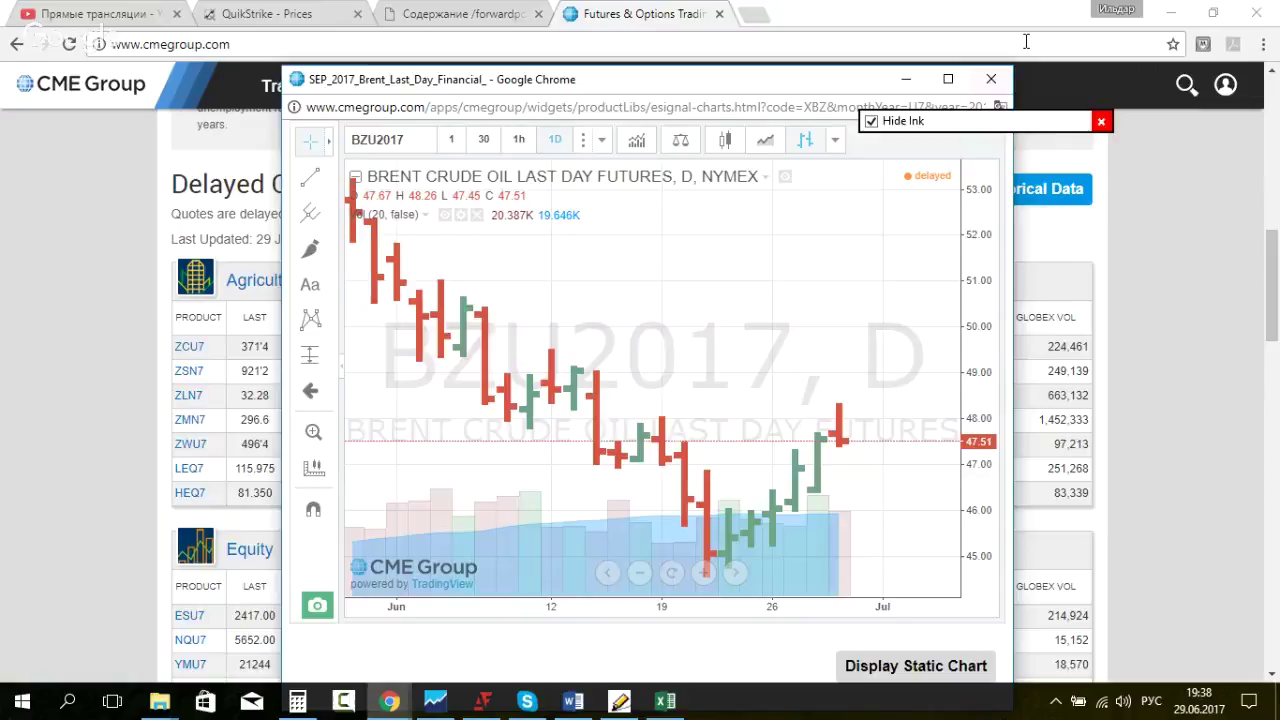
click(991, 79)
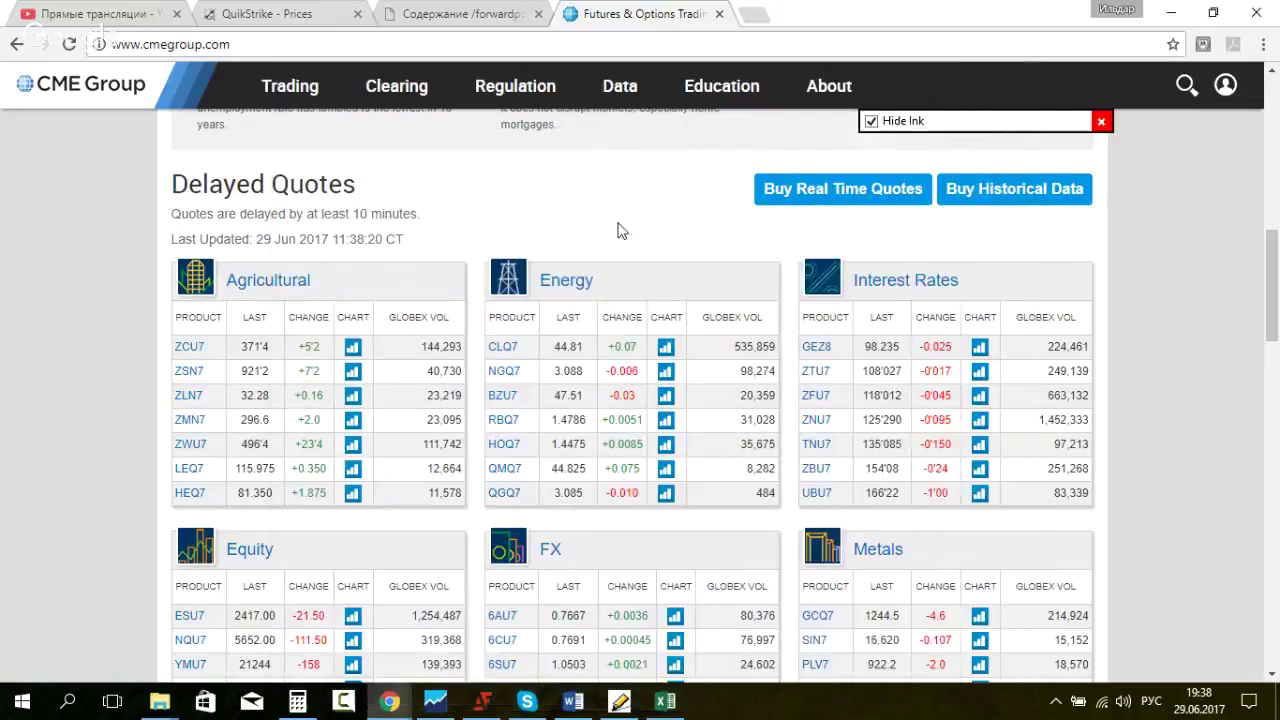
Step: Switch to the QuikStrike prices page and load the Brent (Amer) options from the Energy Crude Oil family
click(312, 20)
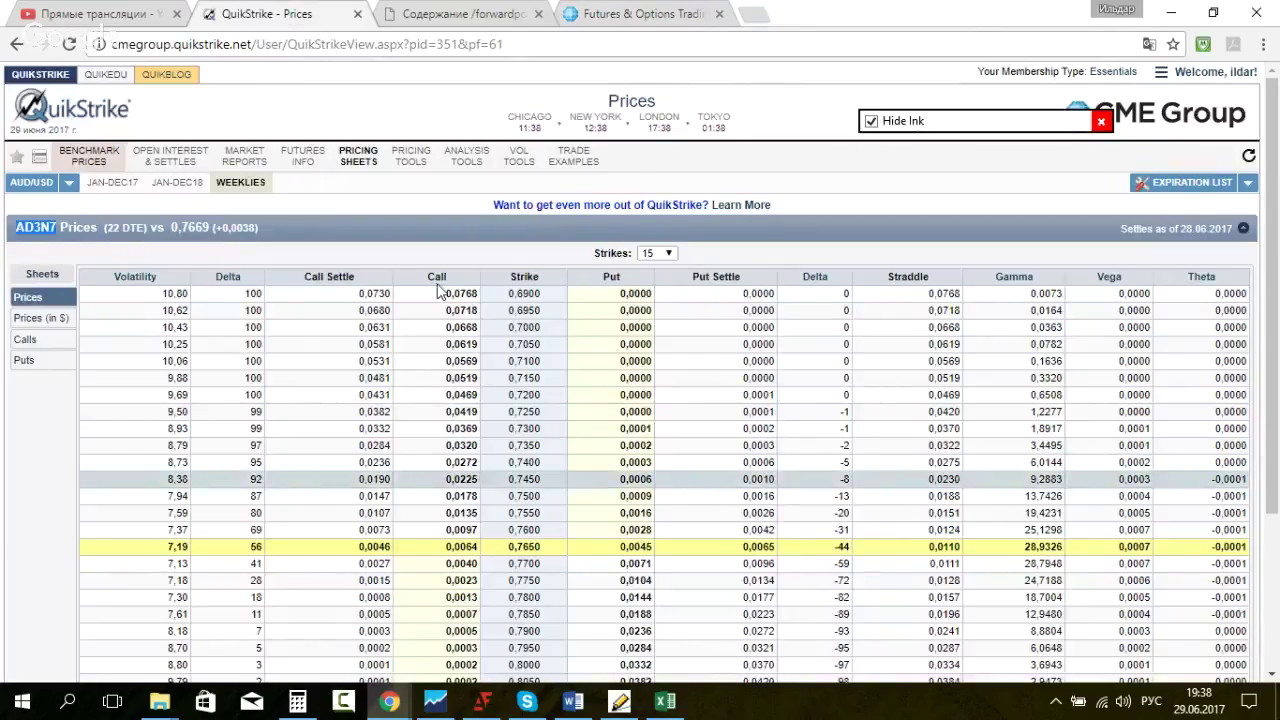
click(68, 182)
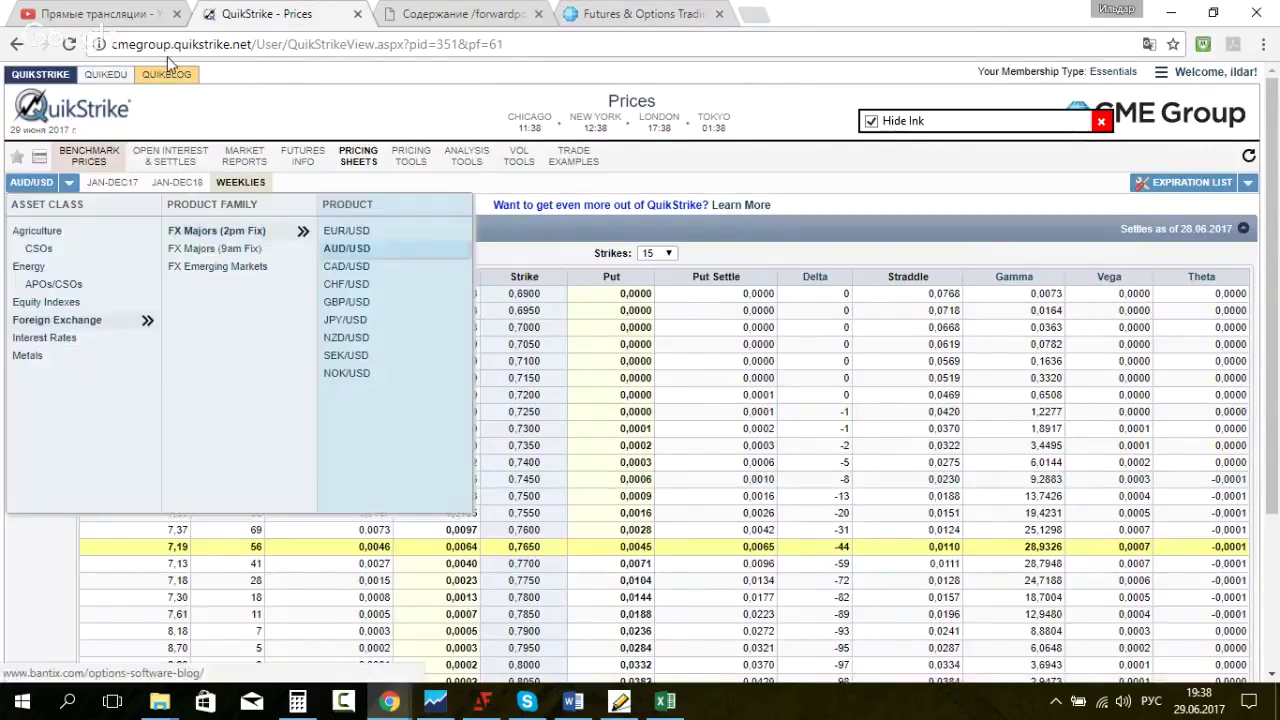
click(40, 268)
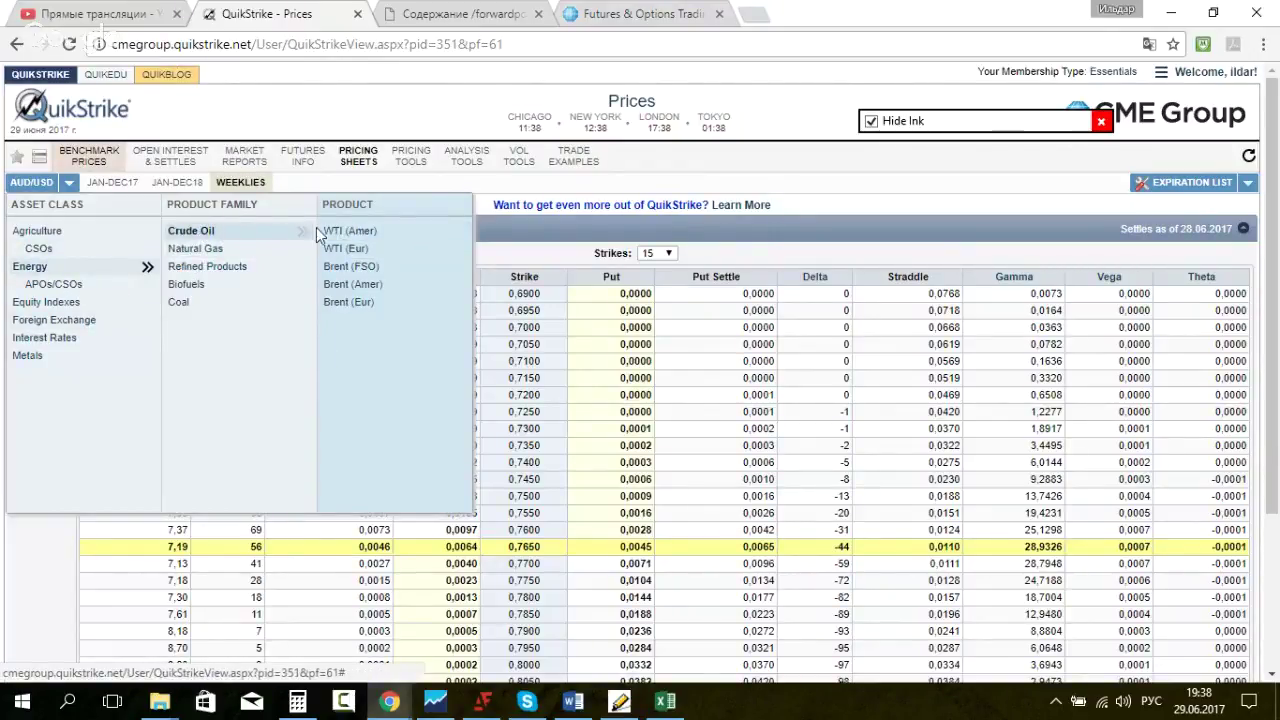
click(366, 286)
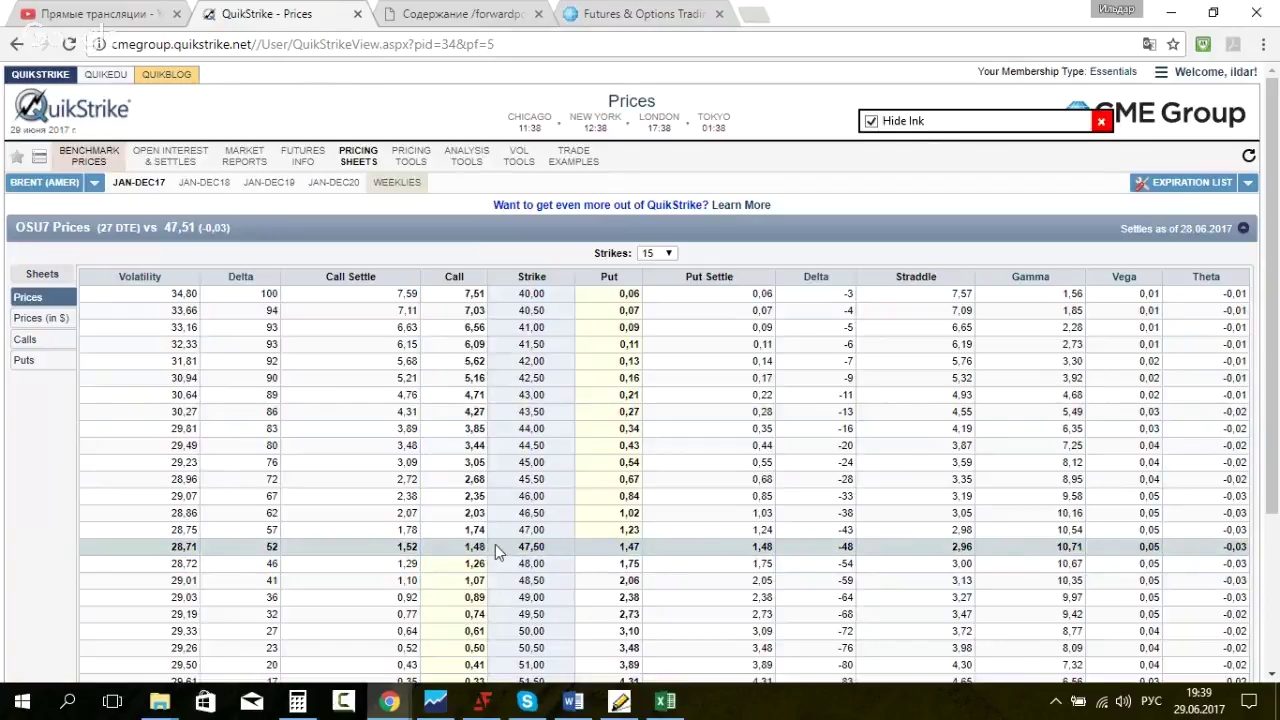
Step: Select the OSU7 expiration of 26 Jul 2017 and copy the full 47,50 strike row of the Brent prices
drag(150, 548, 504, 549)
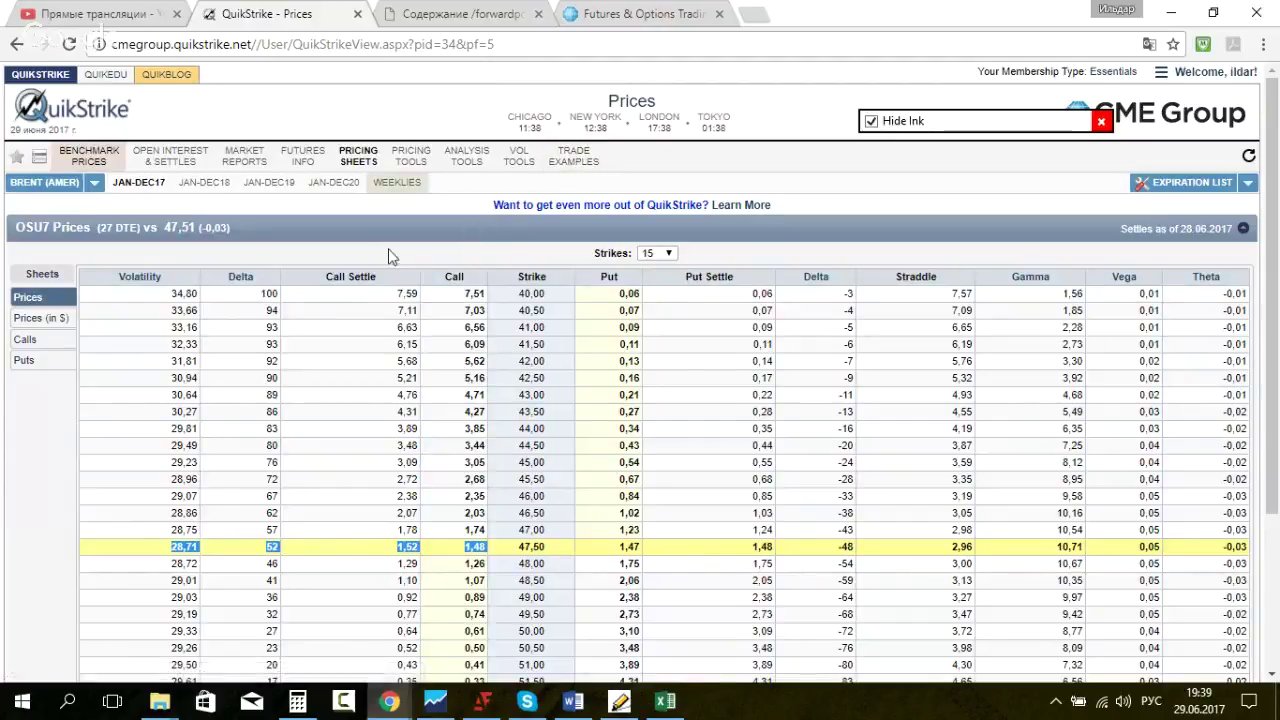
click(533, 548)
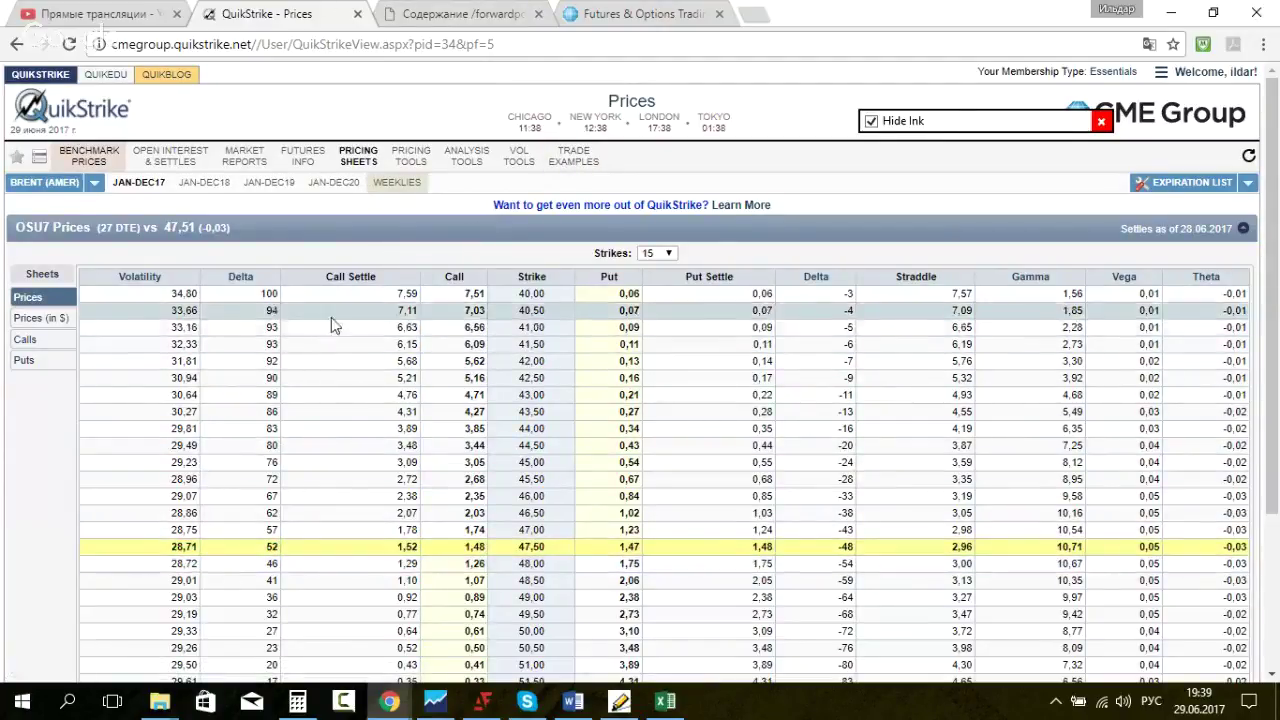
scroll(334, 323, down, 1)
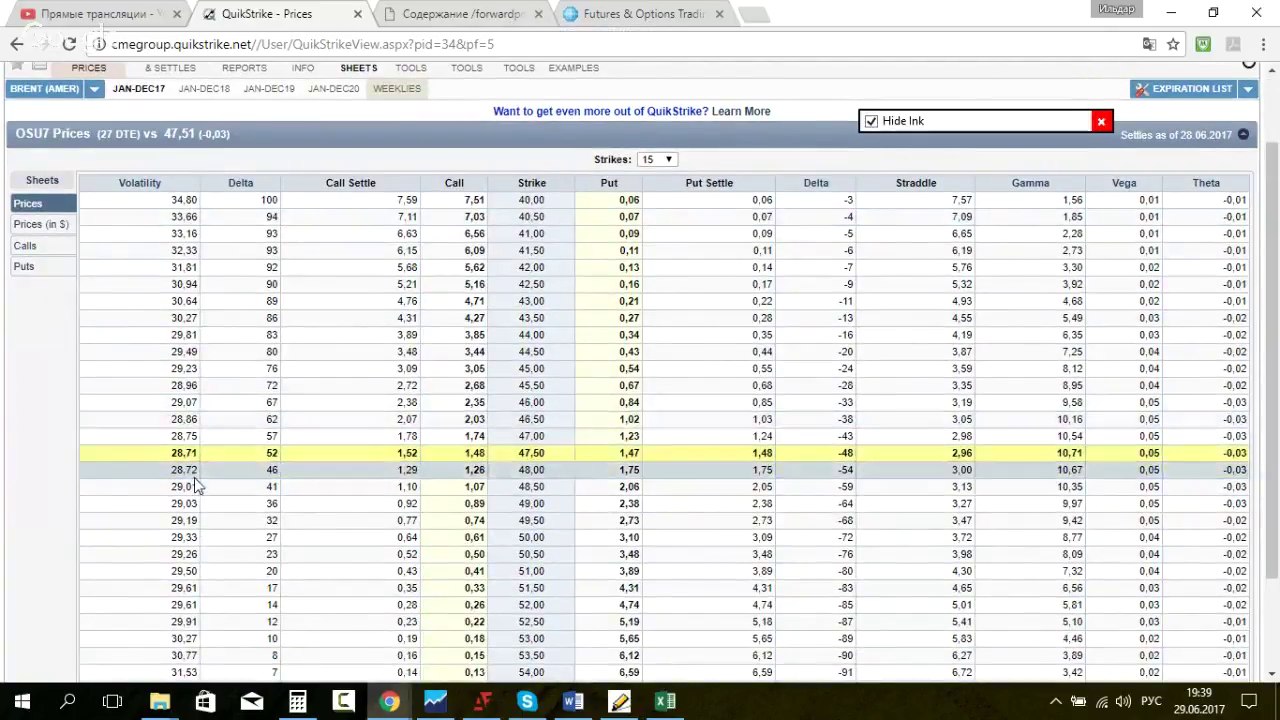
drag(166, 453, 1252, 460)
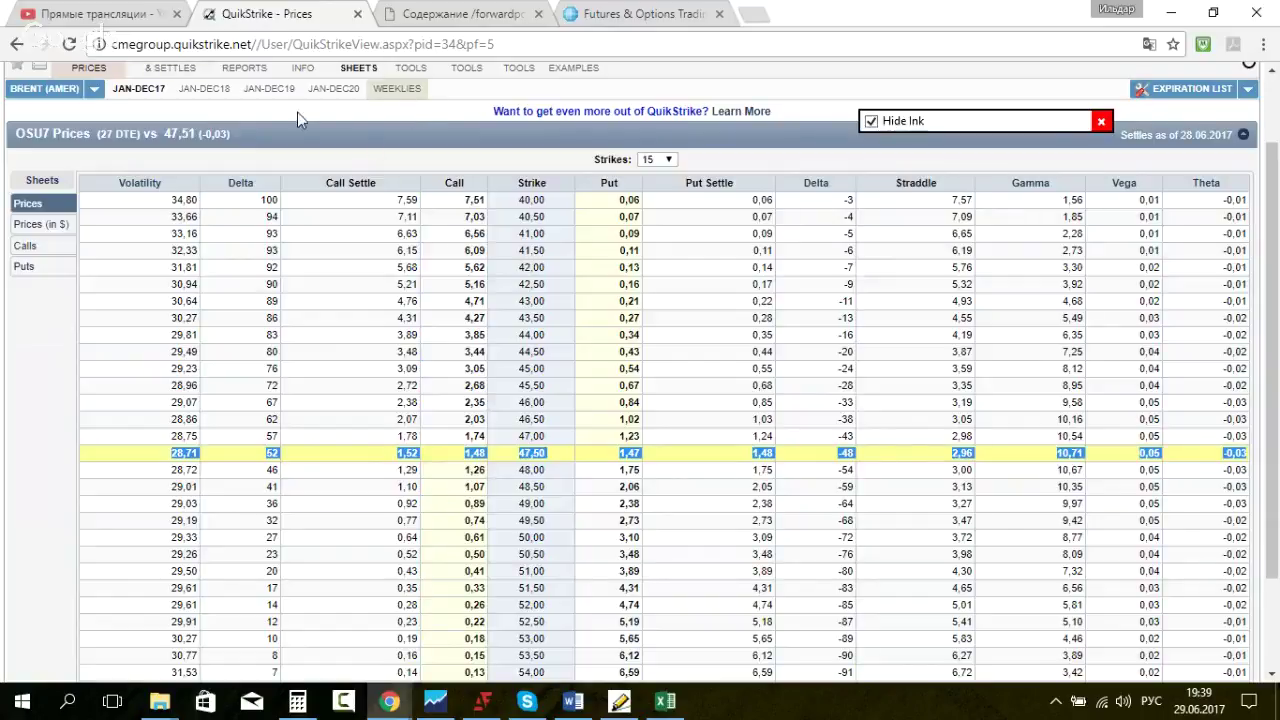
mouse_move(138, 90)
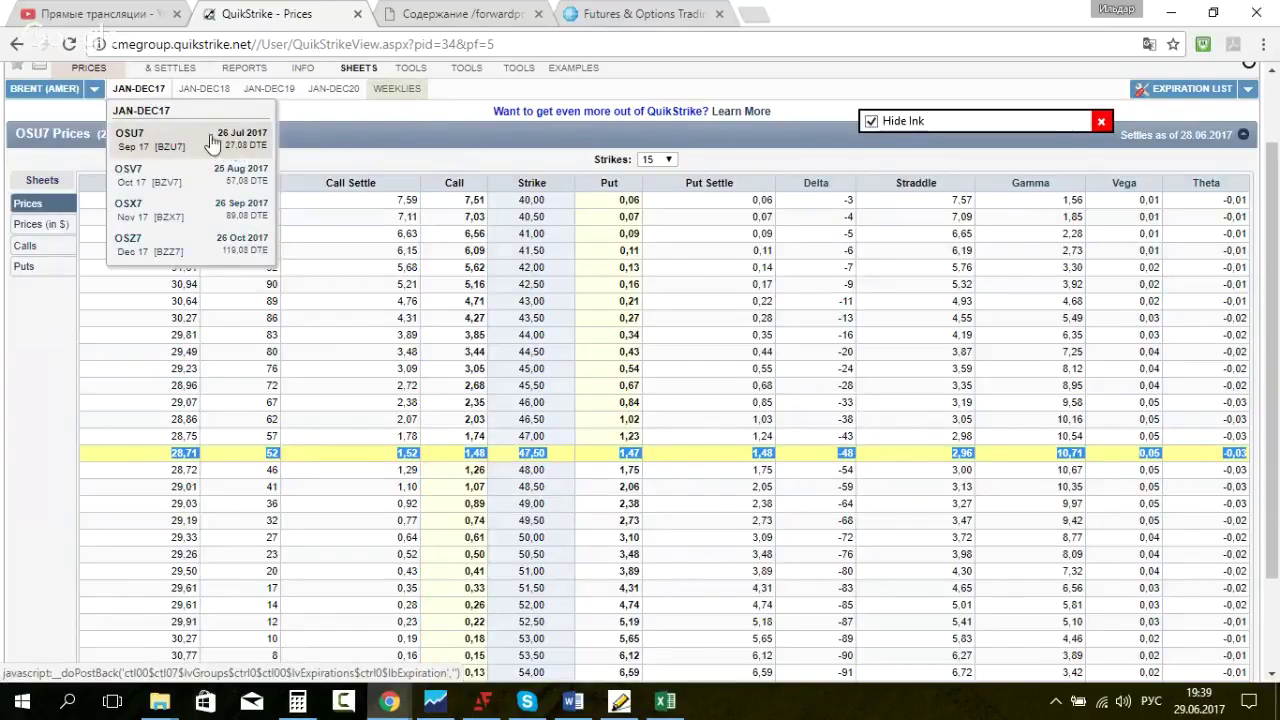
click(253, 142)
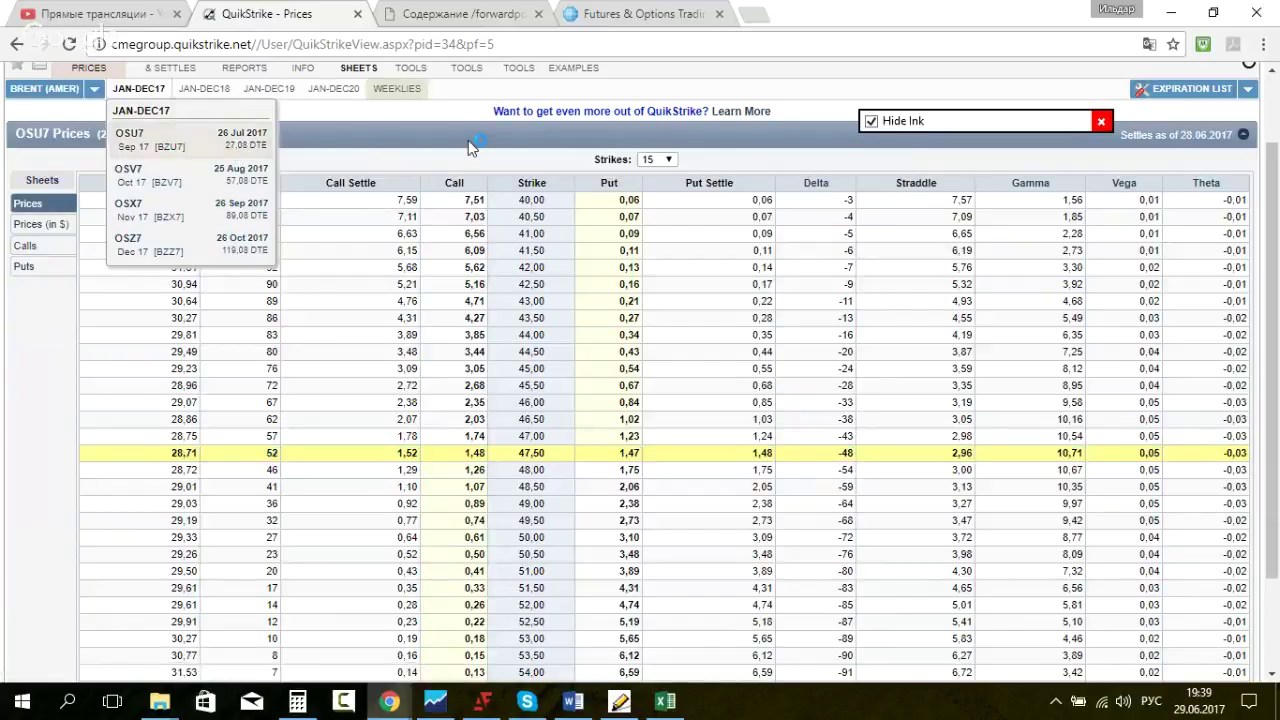
drag(165, 456, 1248, 460)
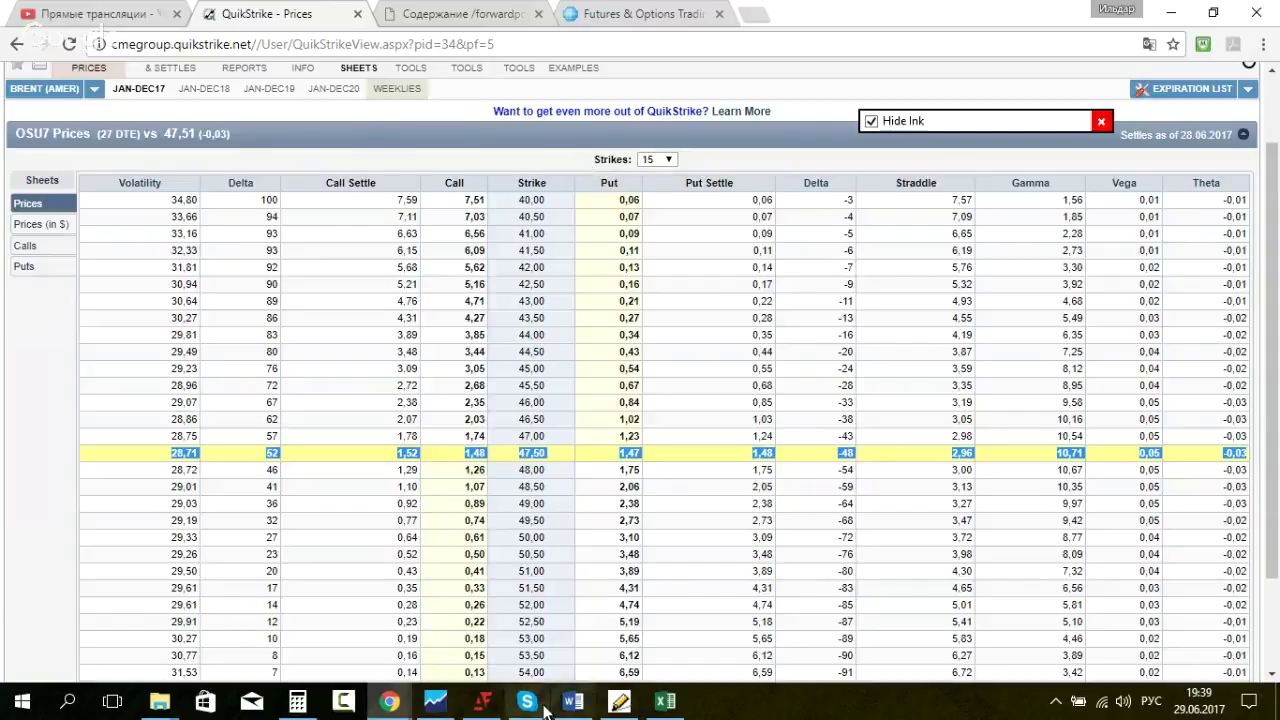
Step: Paste the copied Brent option row into the BRN rows of the Expected range and "Данные вчера перевод в завтра" sheets in Excel
click(665, 701)
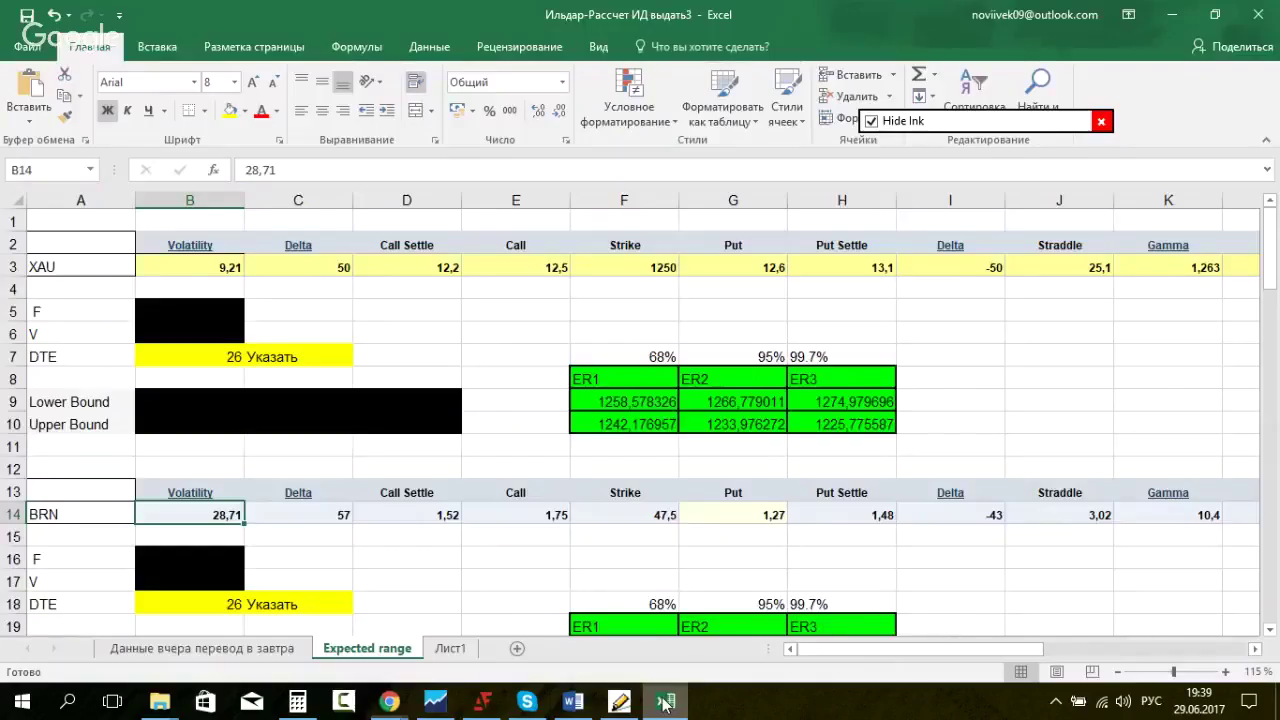
text(28,71	52	1,52	1,48	47,5	1,47	1,48	-48	2,96	10,71)
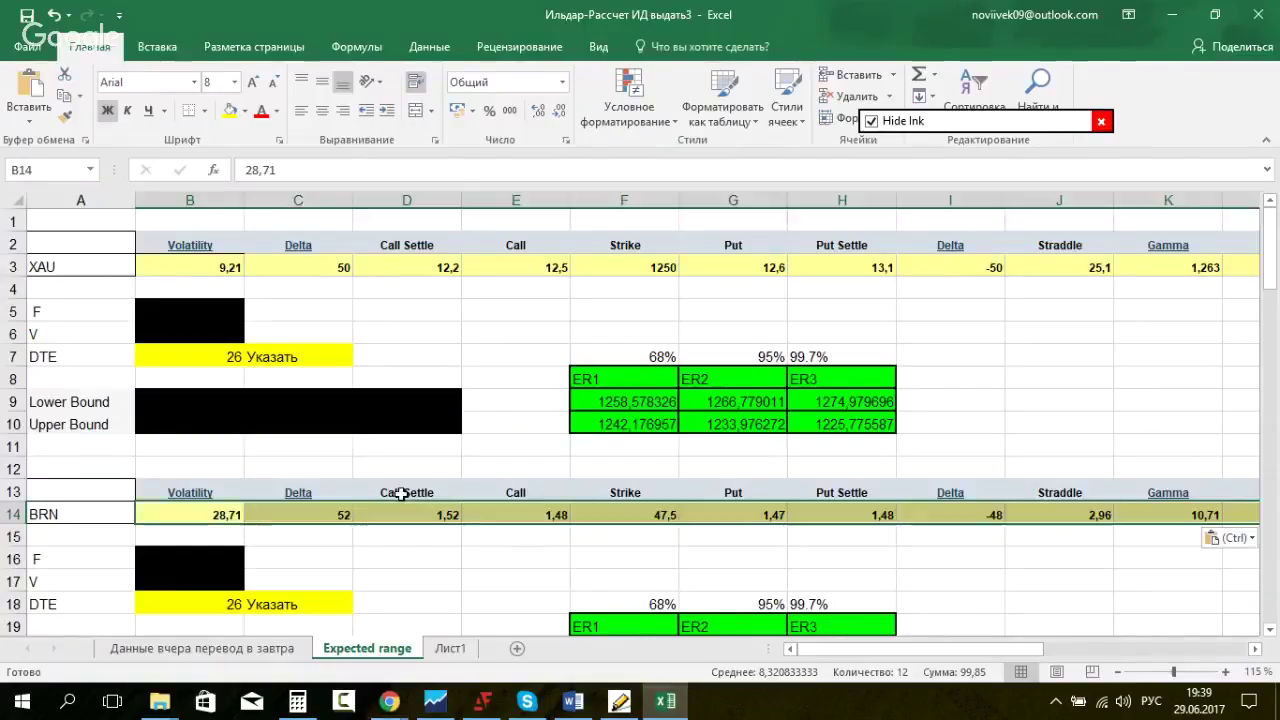
click(228, 655)
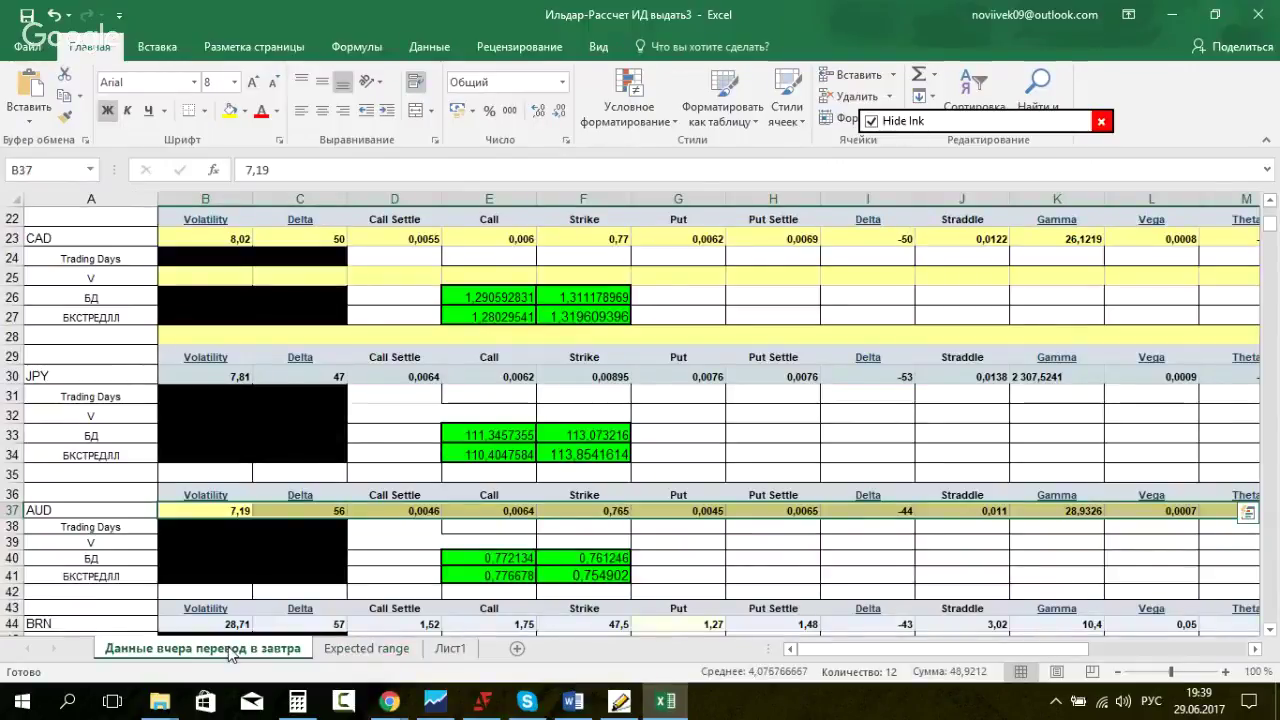
scroll(215, 450, down, 3)
click(210, 447)
key(ctrl+v)
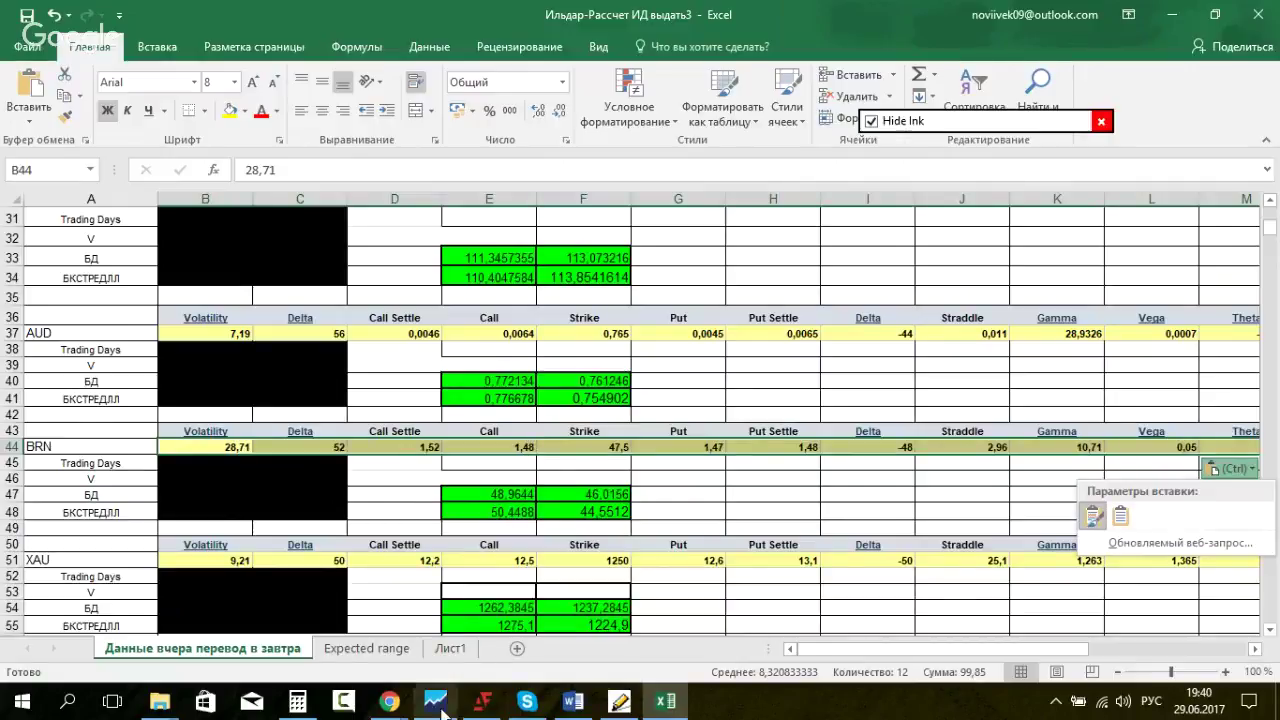
Step: Return to QuikStrike in Chrome and load the Gold option prices from the Precious Metals family
mouse_move(389, 703)
click(196, 600)
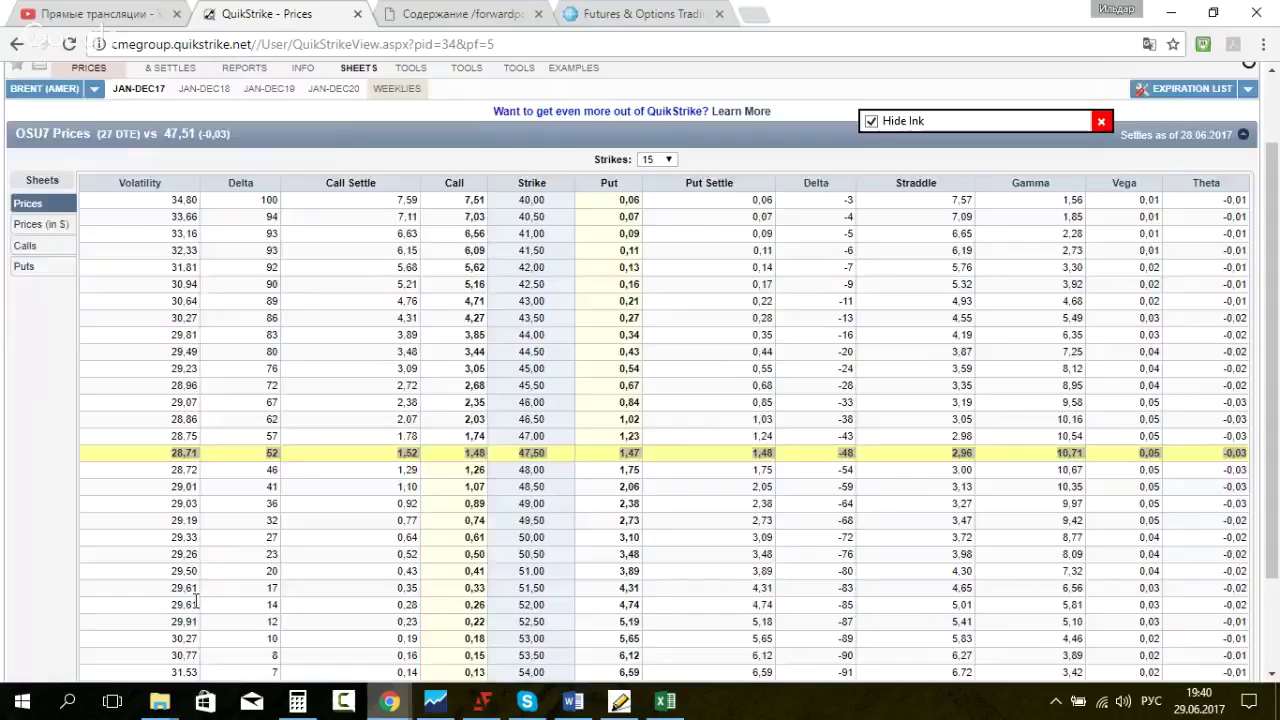
scroll(196, 600, up, 1)
click(44, 182)
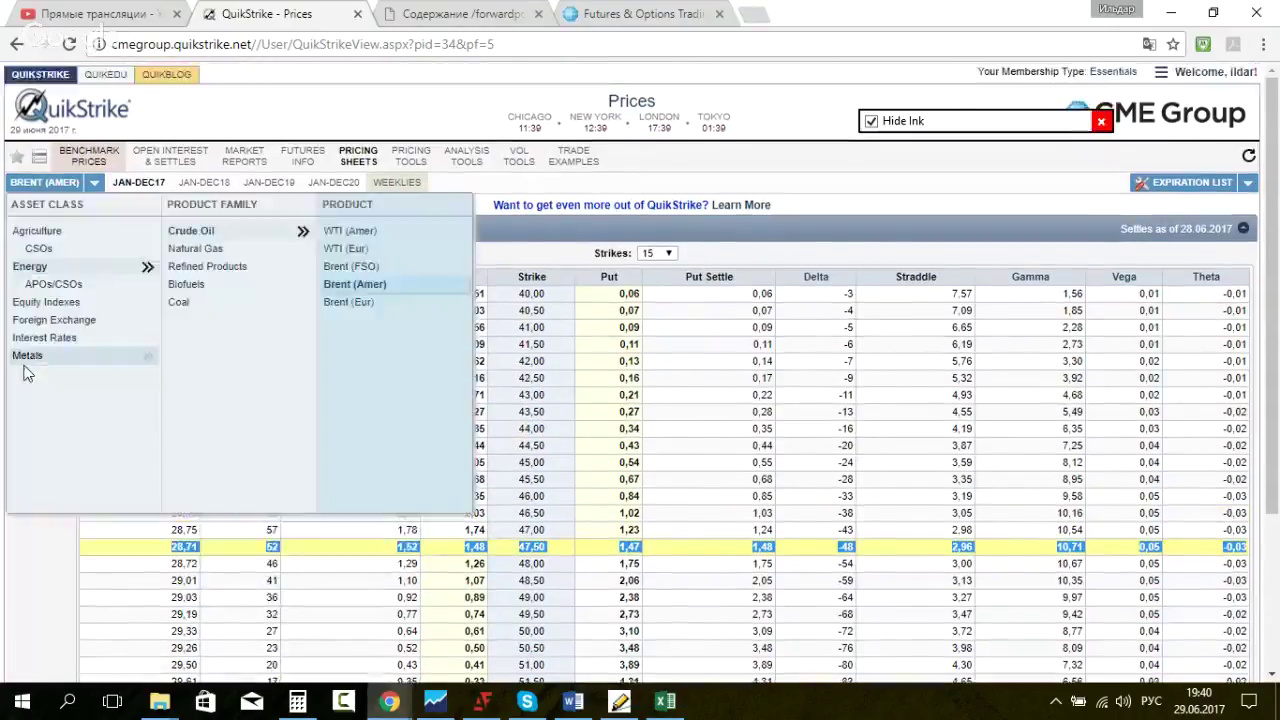
click(28, 357)
click(337, 231)
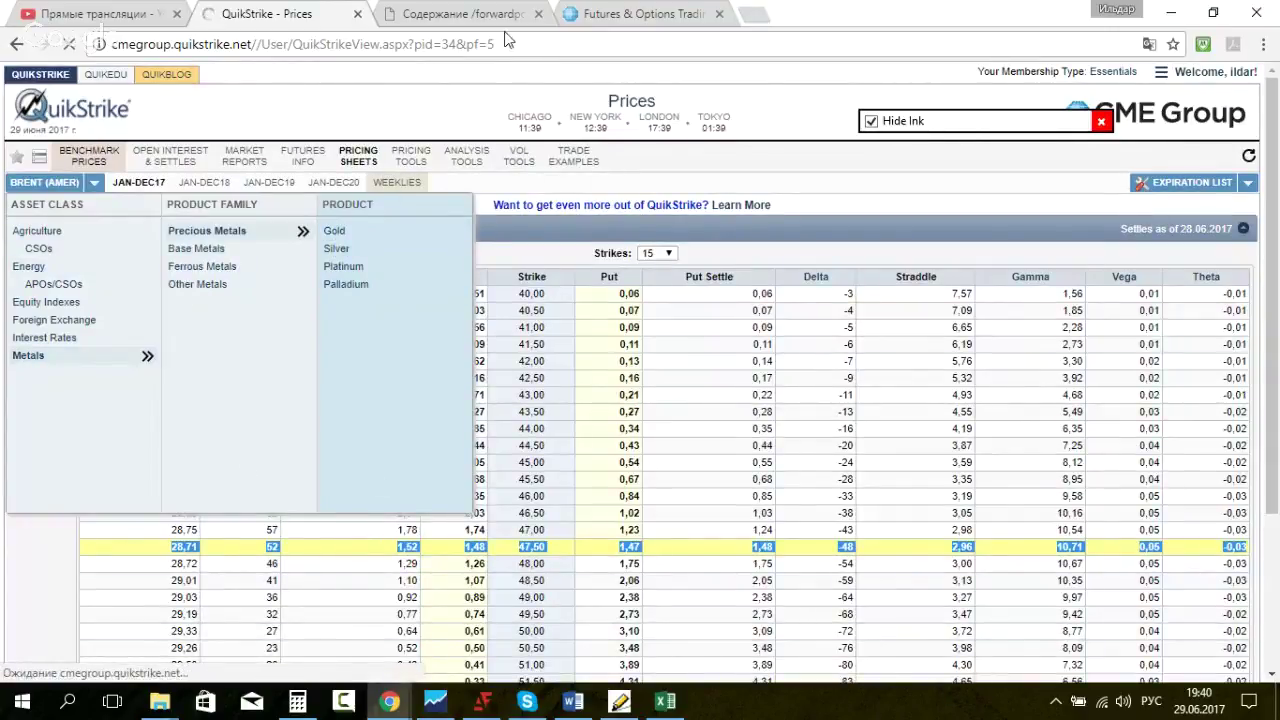
Step: View the GCQ7 gold futures price chart from the Metals quotes on the CME Group page and close it
click(634, 18)
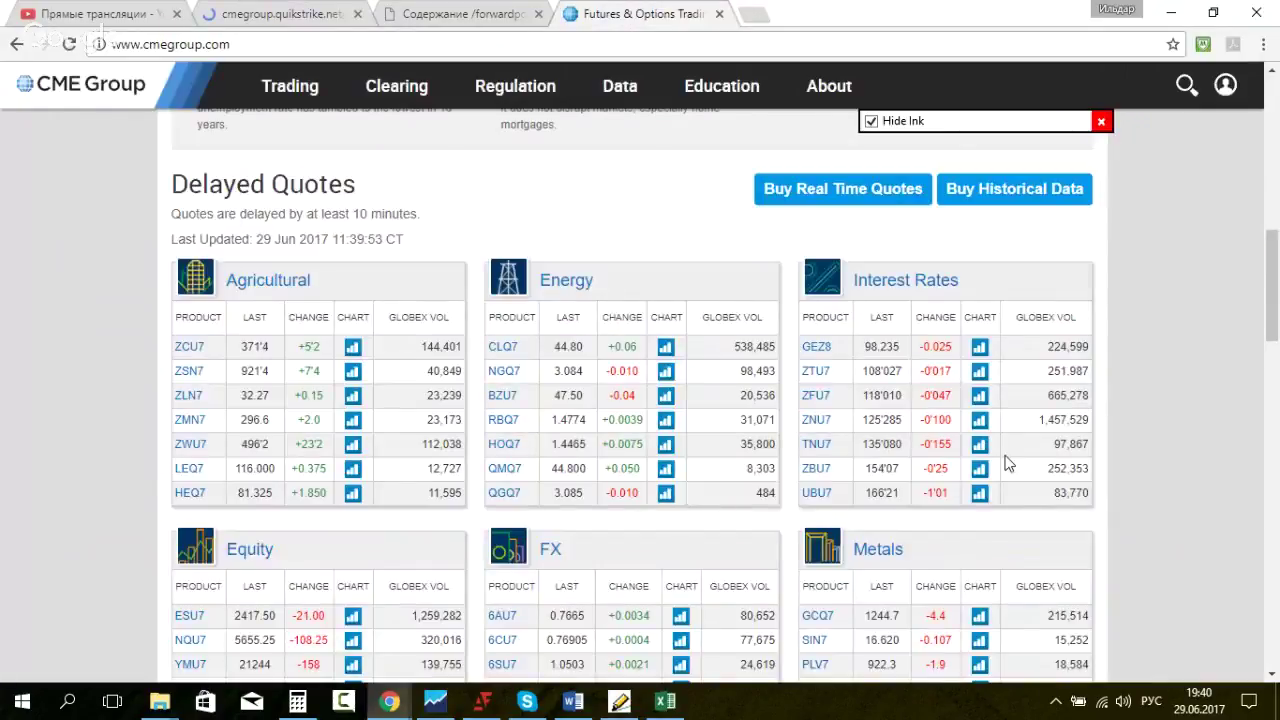
scroll(1008, 463, down, 2)
click(979, 428)
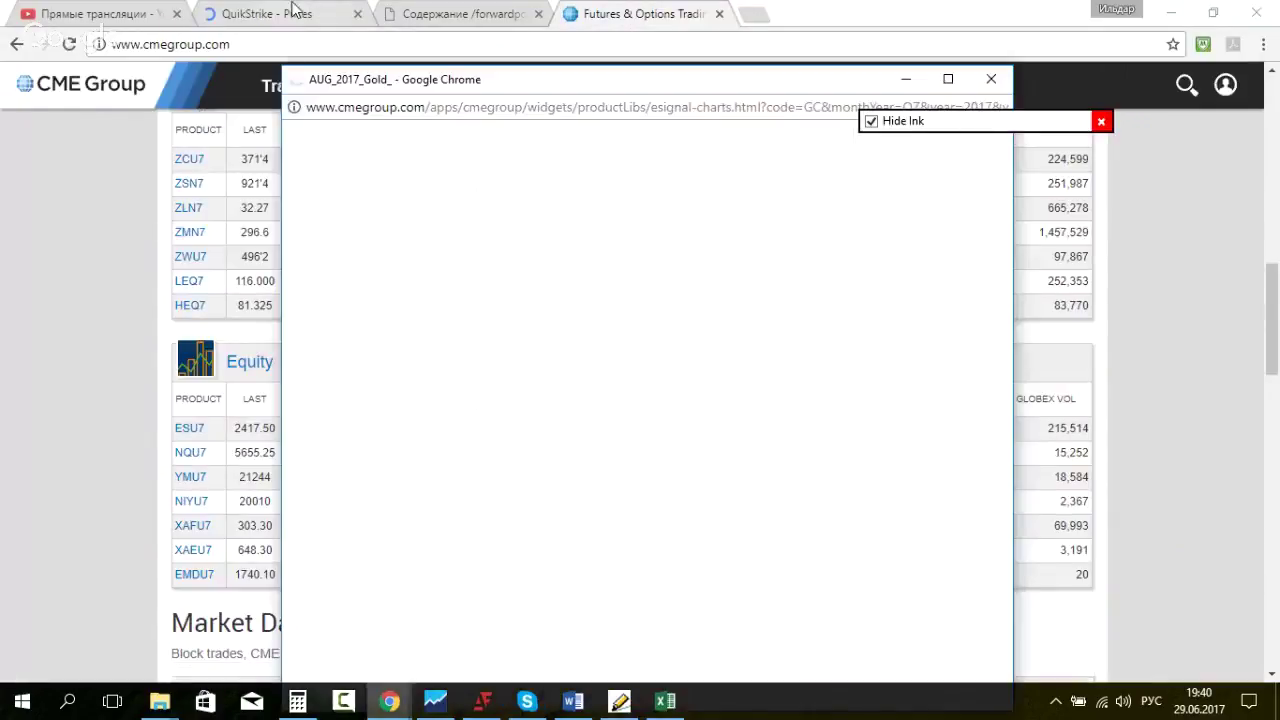
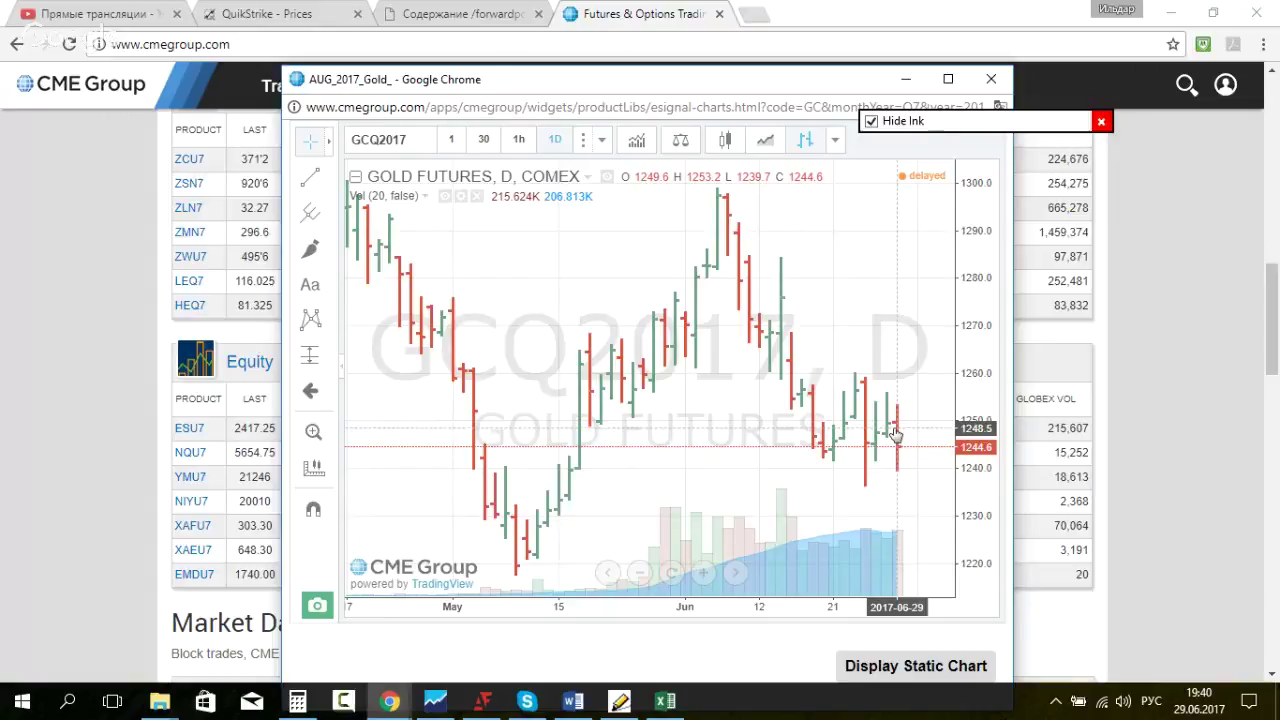
click(990, 81)
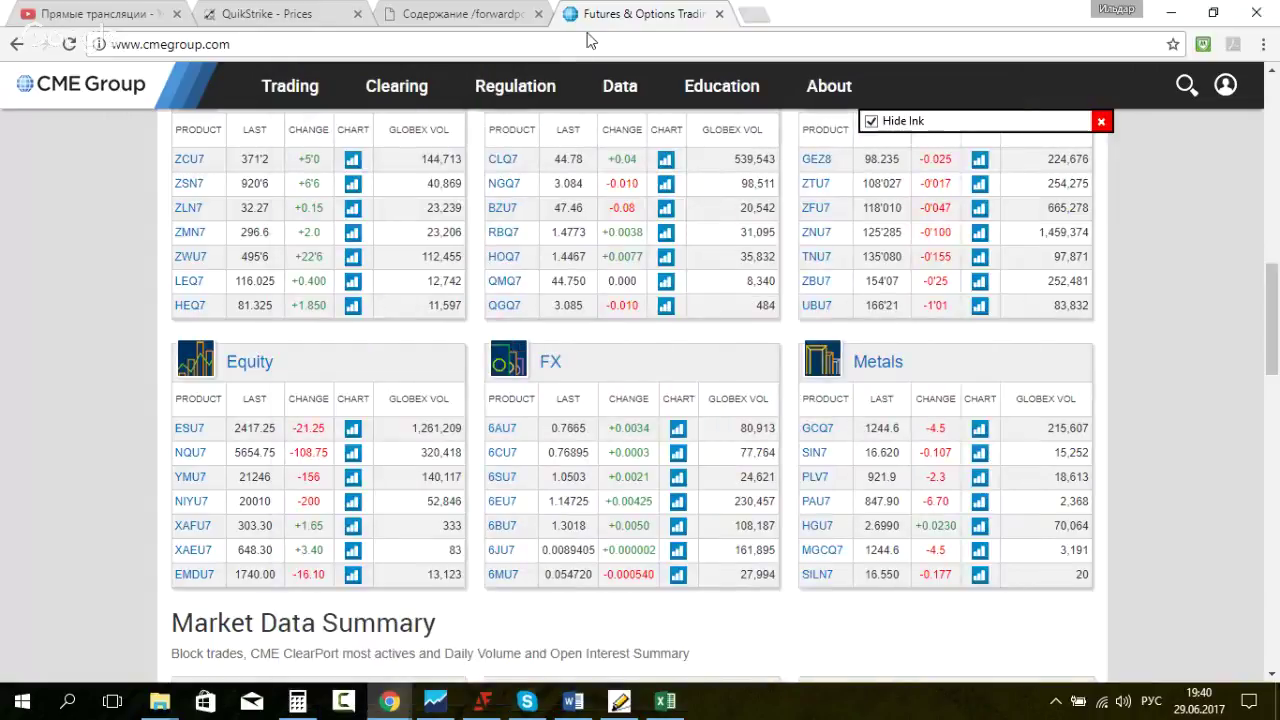
Step: Copy the 1250 strike row of the OGQ7 gold prices into the XAU row of the "Данные вчера перевод в завтра" sheet
click(267, 13)
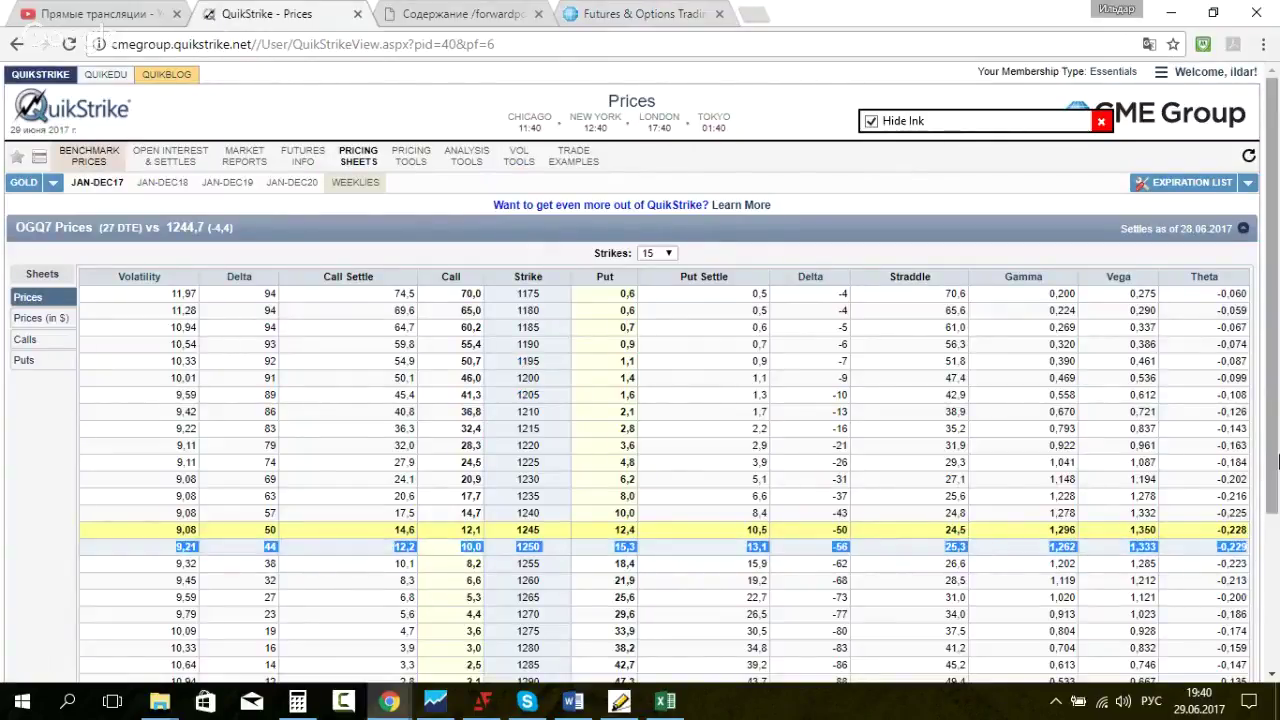
click(665, 701)
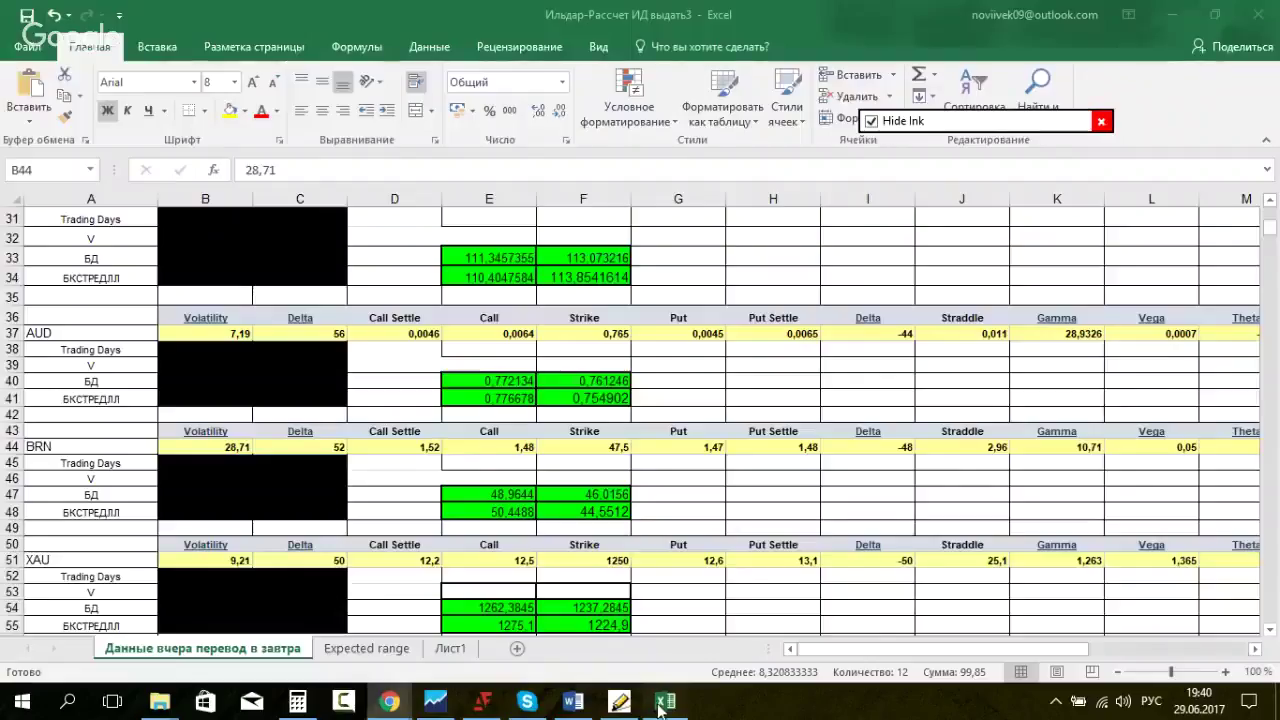
click(240, 560)
key(ctrl+v)
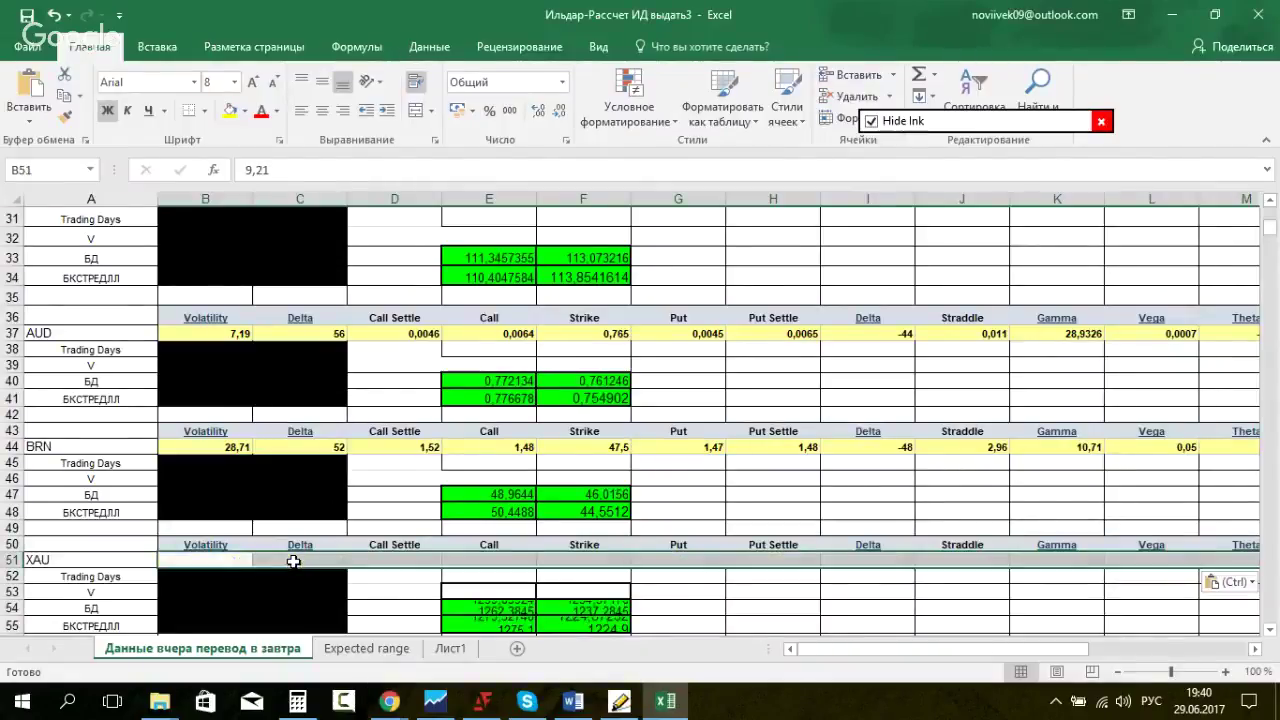
Step: Paste the same 1250 strike gold row into the XAU row of the Expected range sheet, starting at cell B3
click(363, 648)
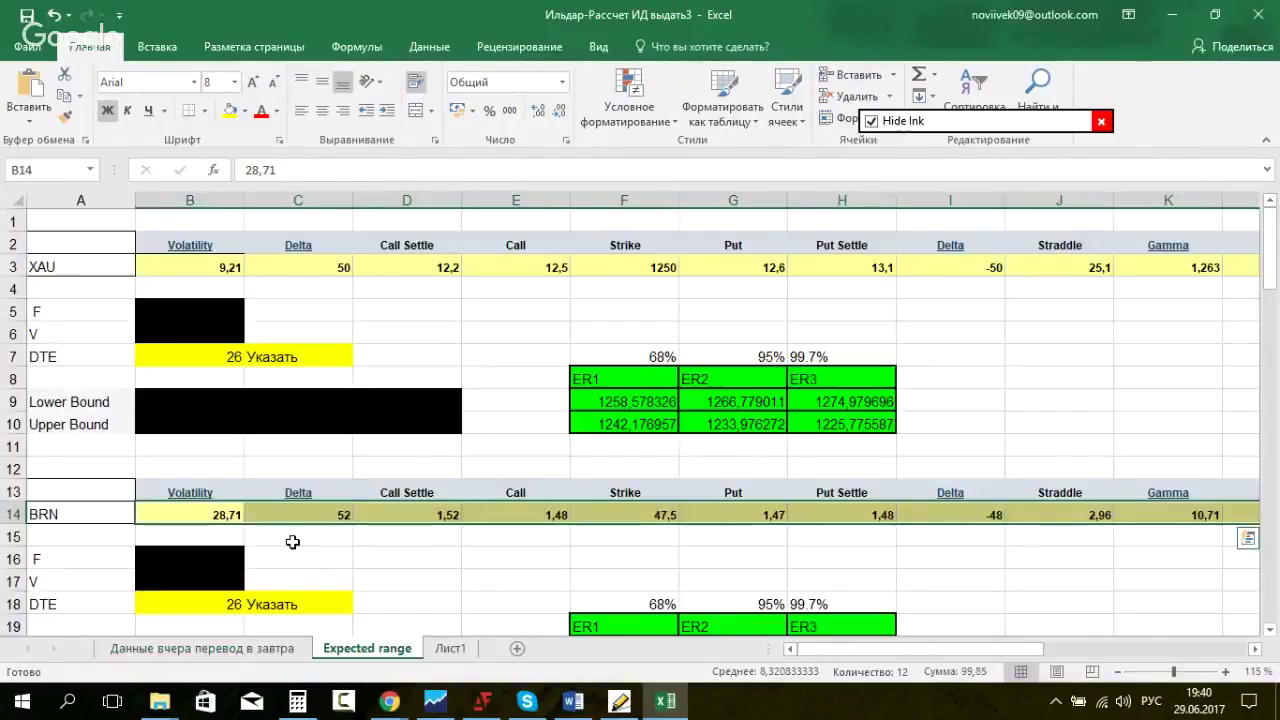
click(200, 269)
text(9,21	44	12,2	10	1250	15,3	13,1	-56	25,3	1,262)
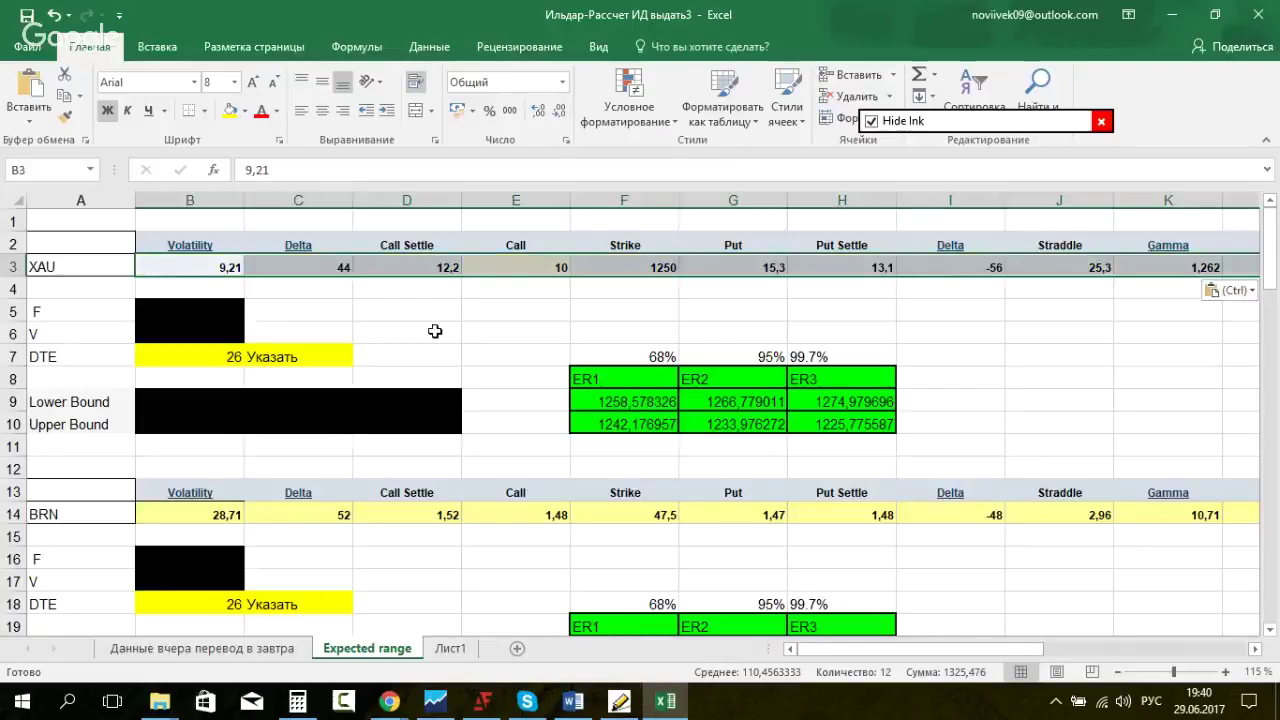
click(672, 309)
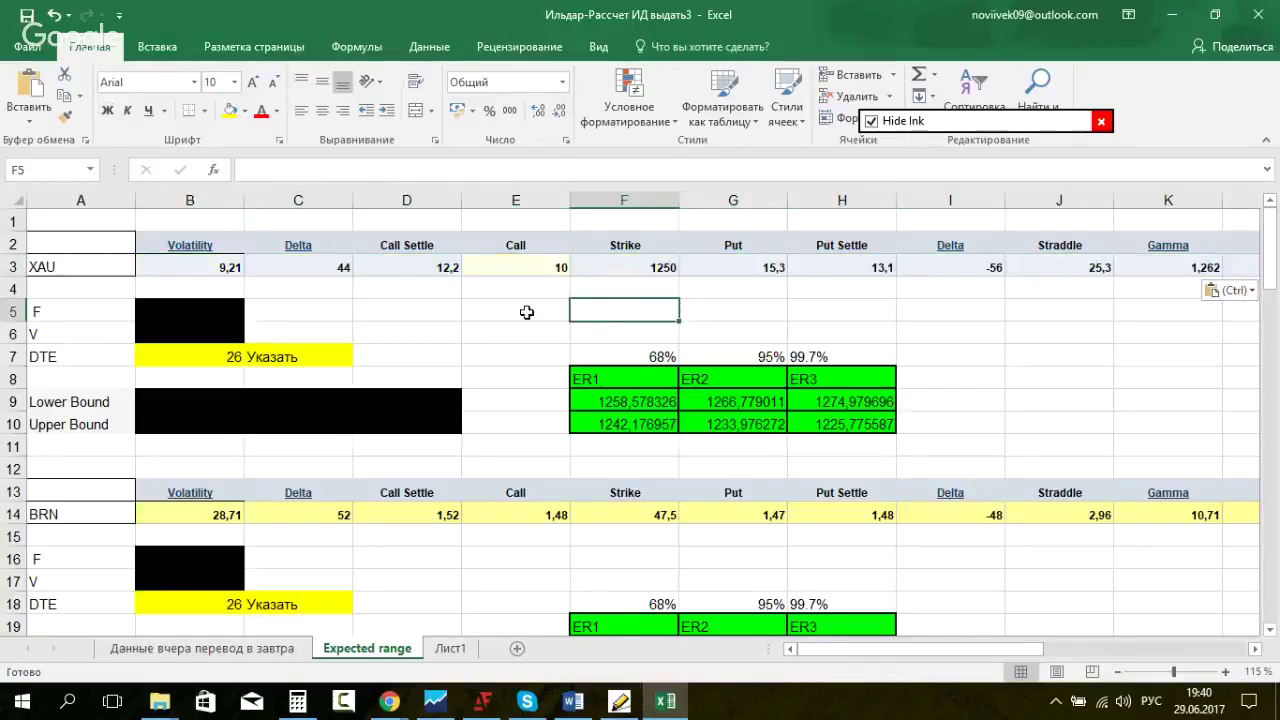
Step: Check the days to expiration of the OGQ7 option in QuikStrike's Gold contract specs and return to the Excel workbook
click(389, 701)
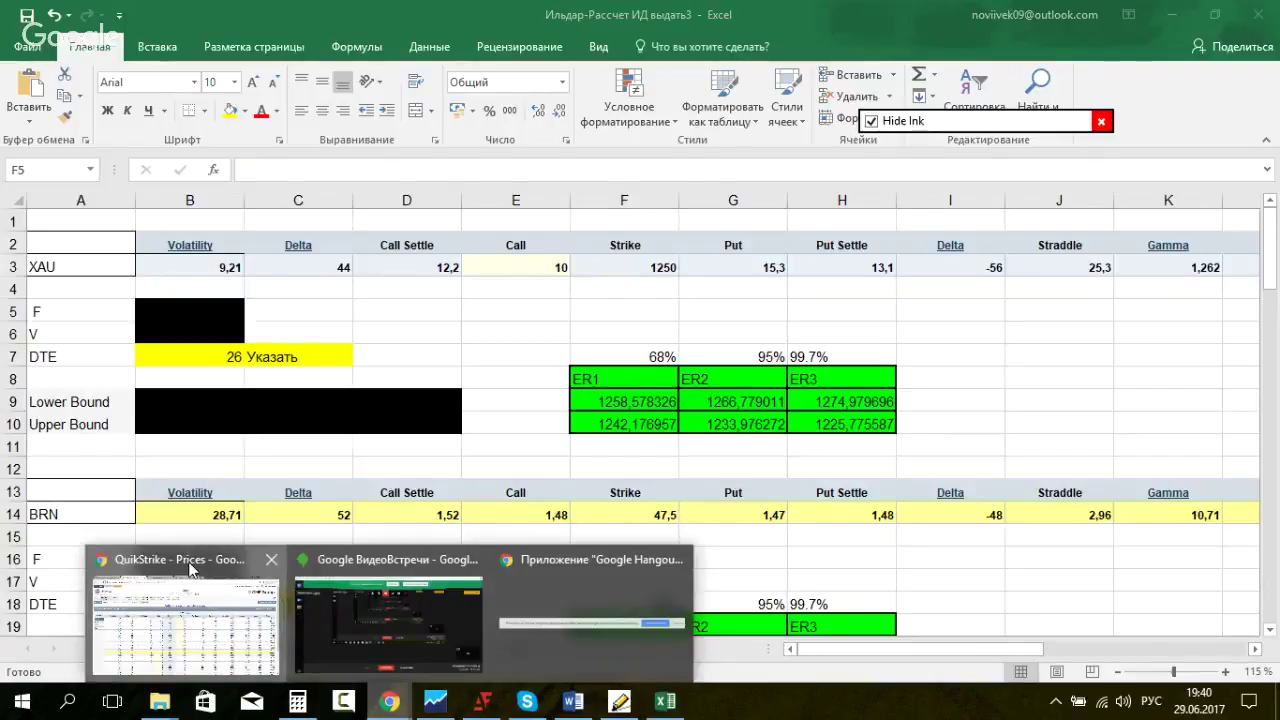
click(190, 568)
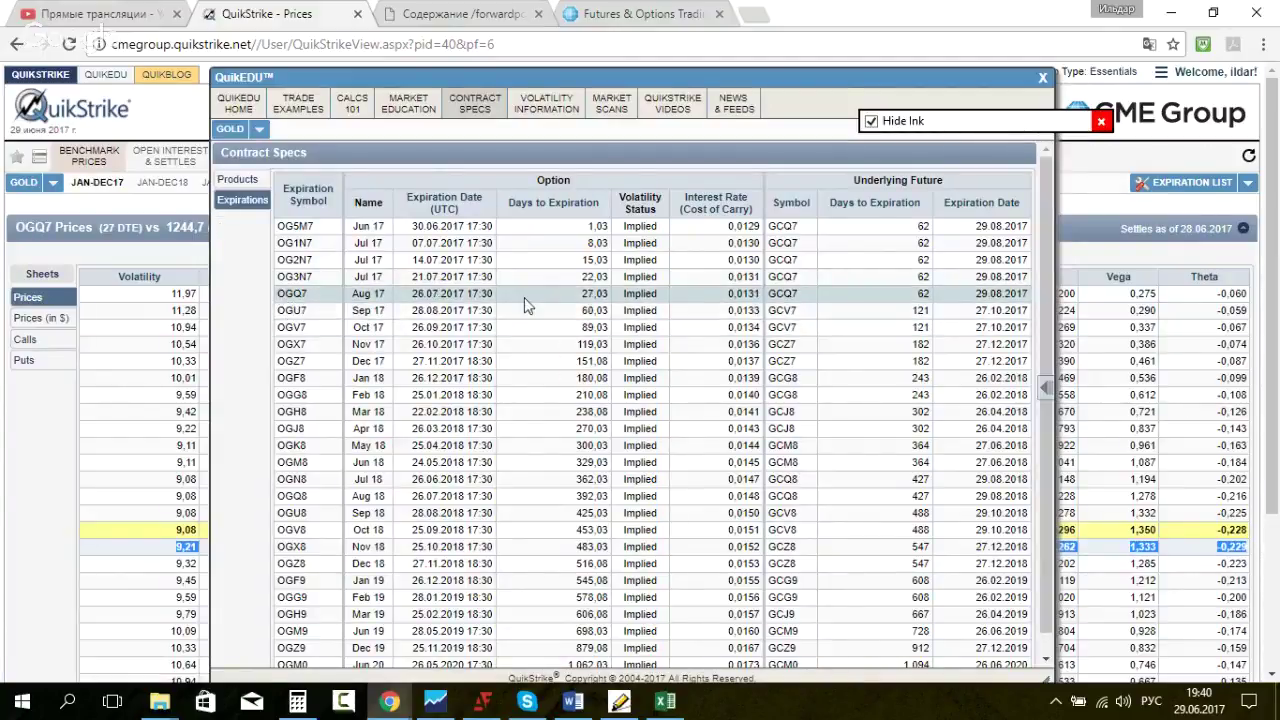
drag(570, 296, 662, 296)
click(1042, 78)
key(alt+Tab)
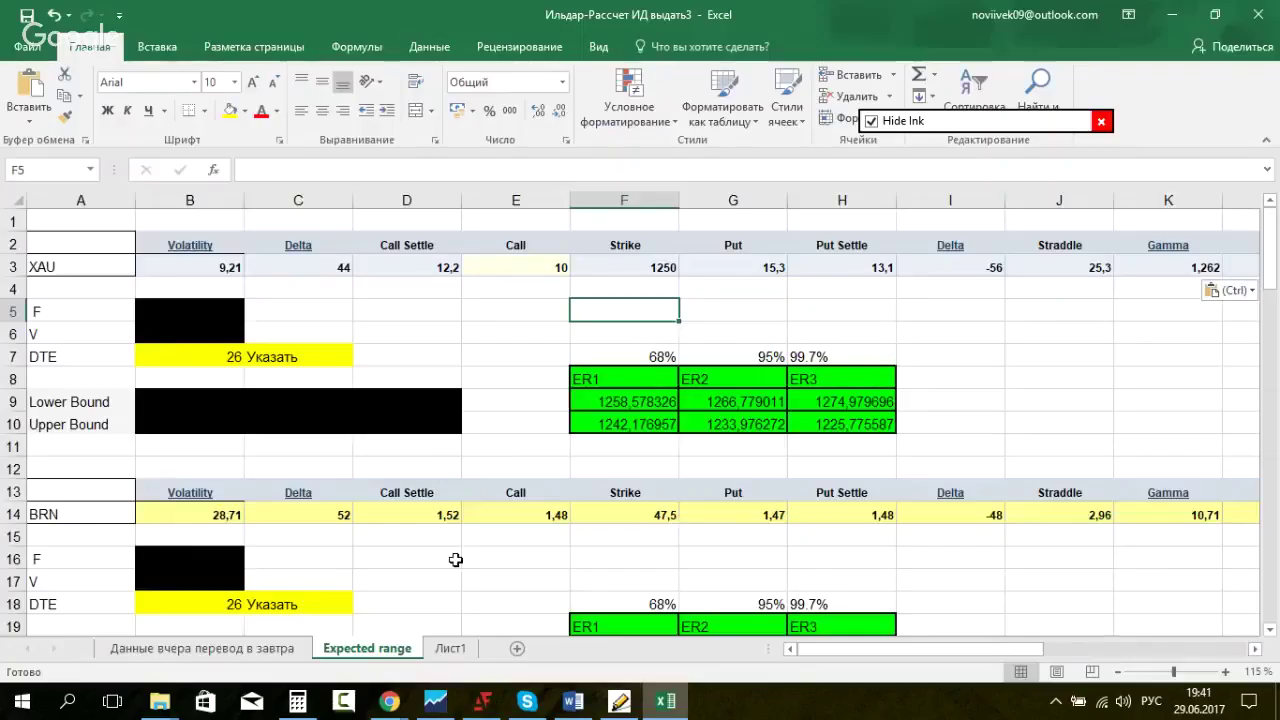
Step: Review the days-to-expiration cells for BRN and XAU on the Expected range sheet
click(223, 605)
click(238, 365)
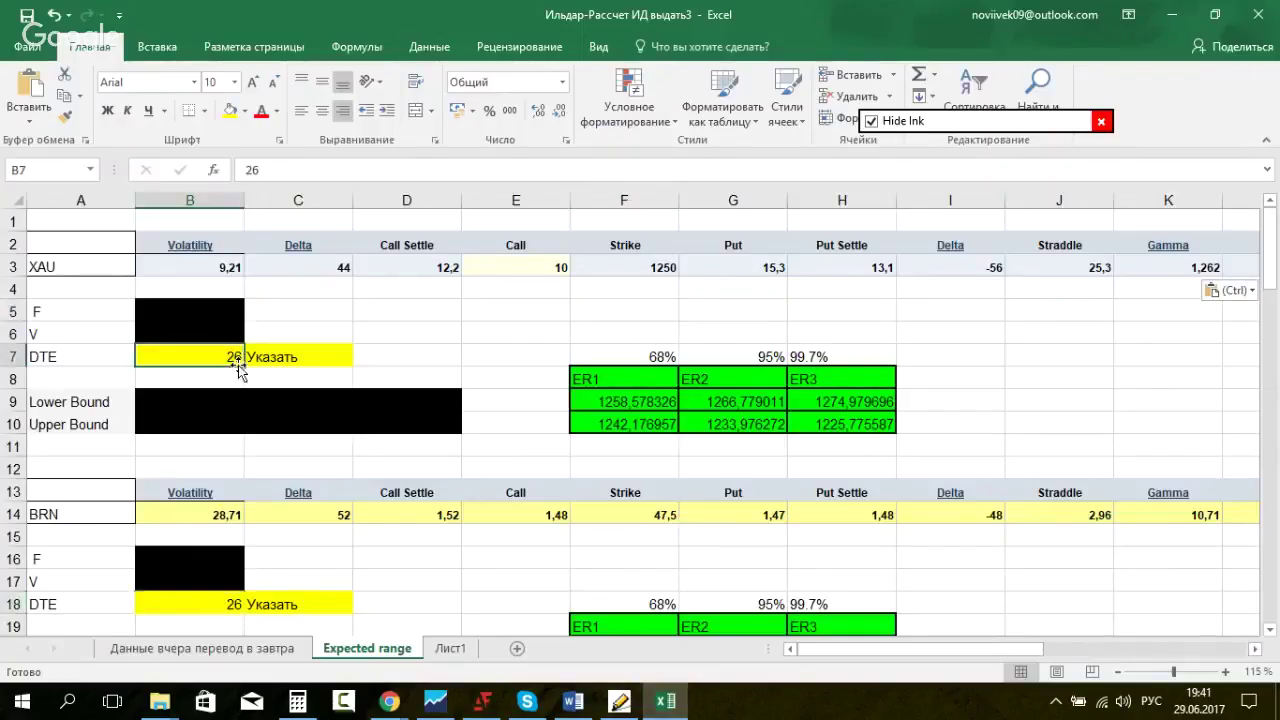
click(510, 381)
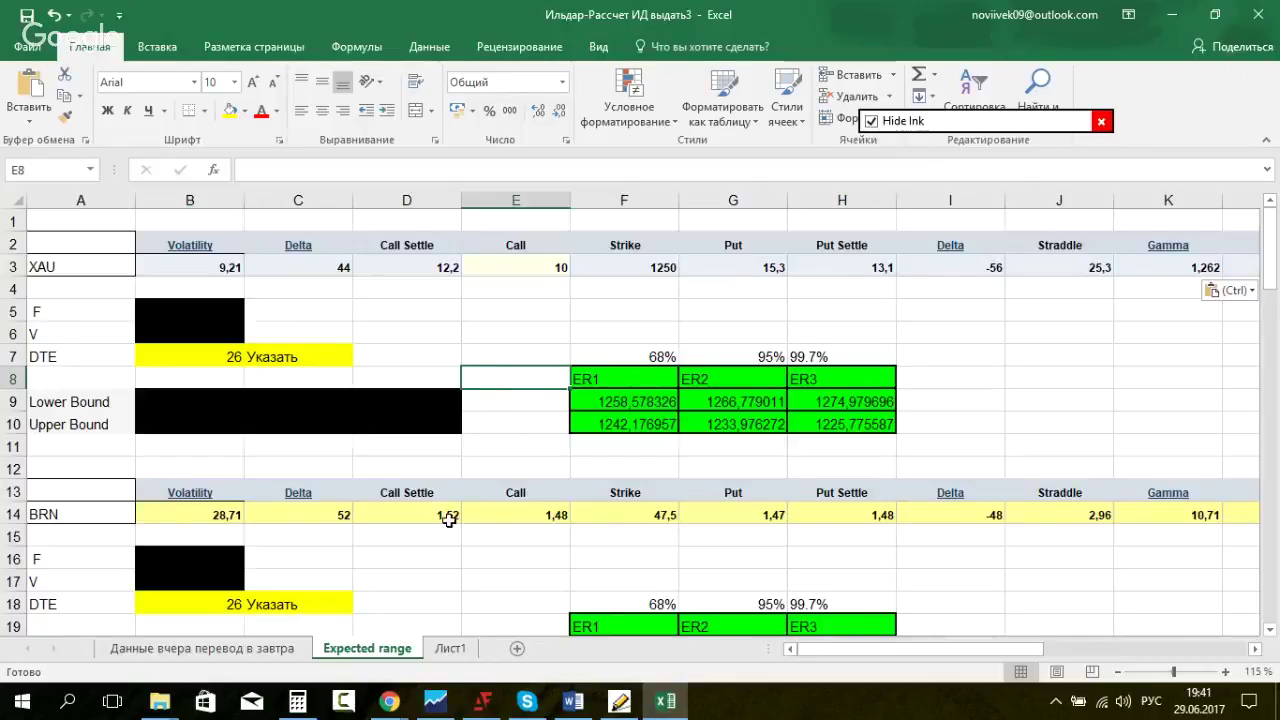
Step: Locate the forward points table on the "Данные вчера перевод в завтра" sheet and open CME's forward points file GFX-20170629-080112.txt in Chrome
click(203, 648)
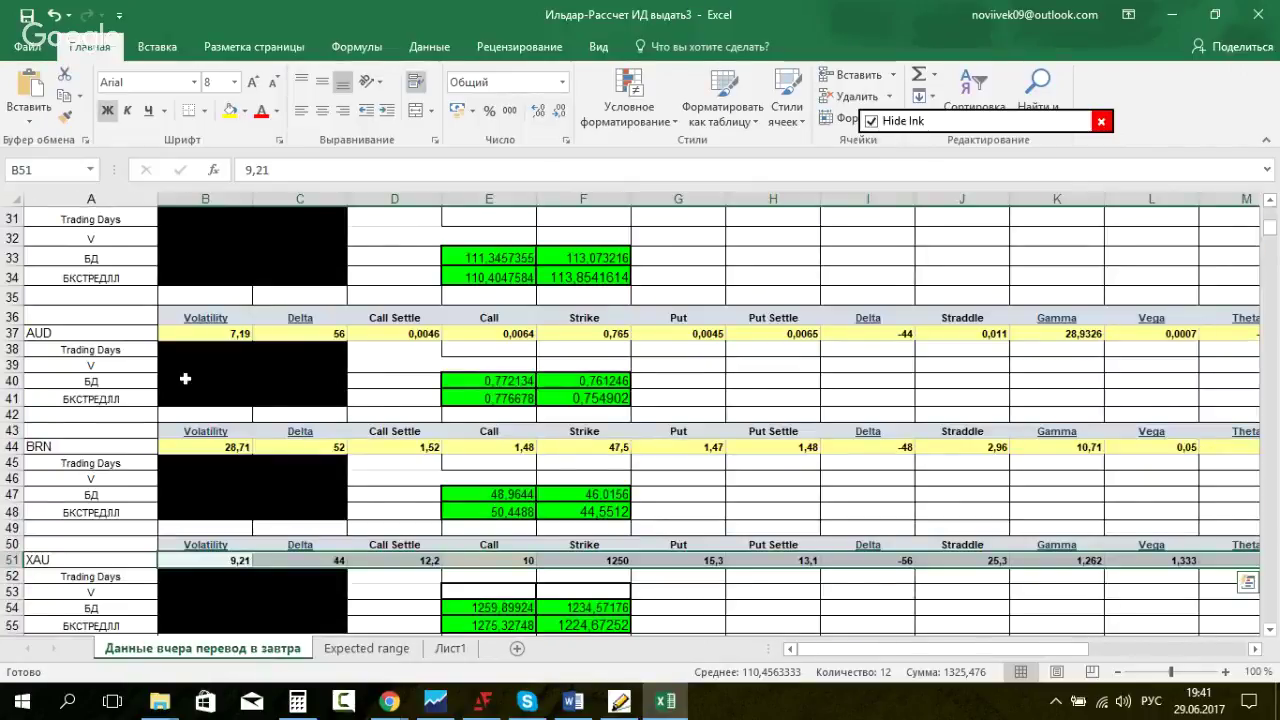
scroll(183, 375, down, 7)
click(336, 319)
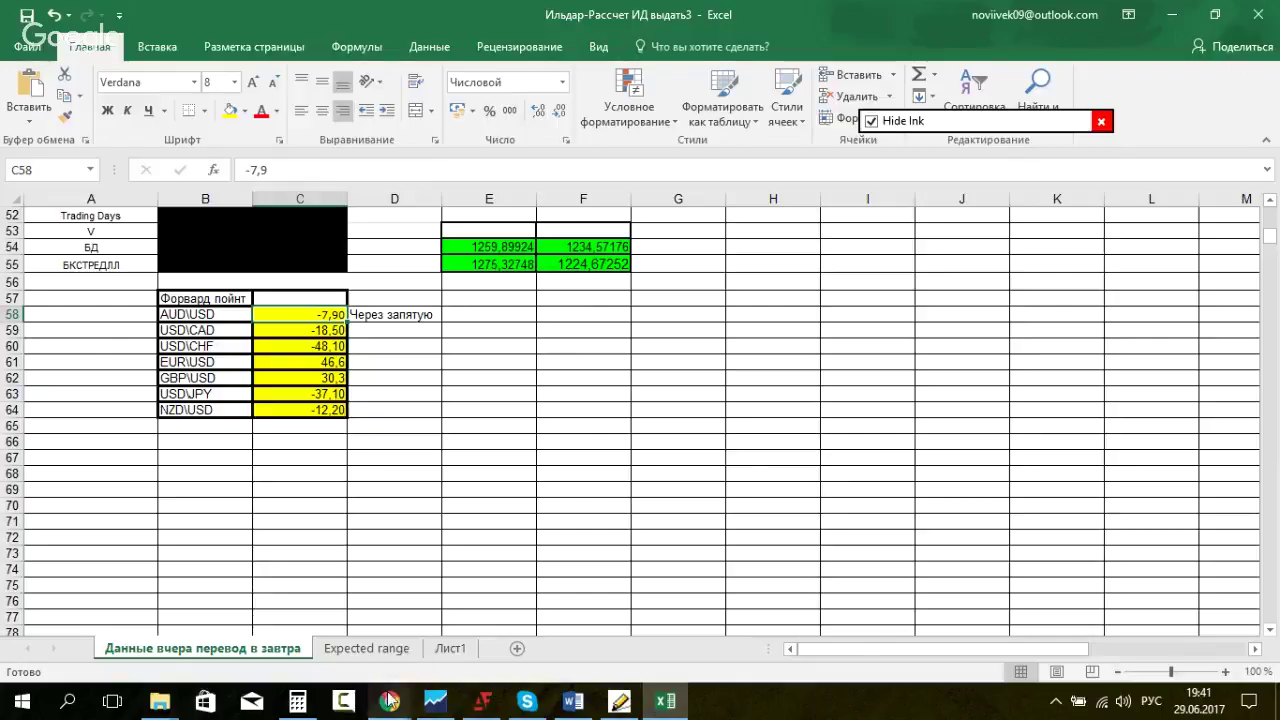
mouse_move(390, 700)
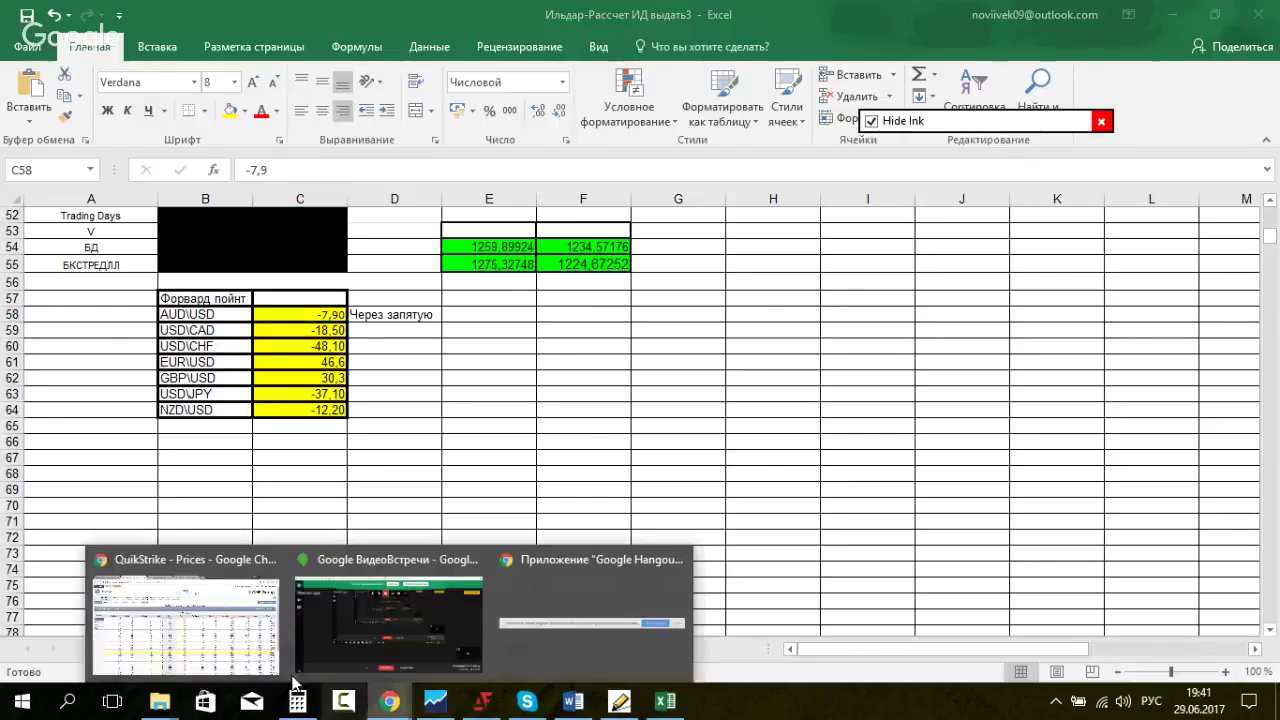
click(222, 600)
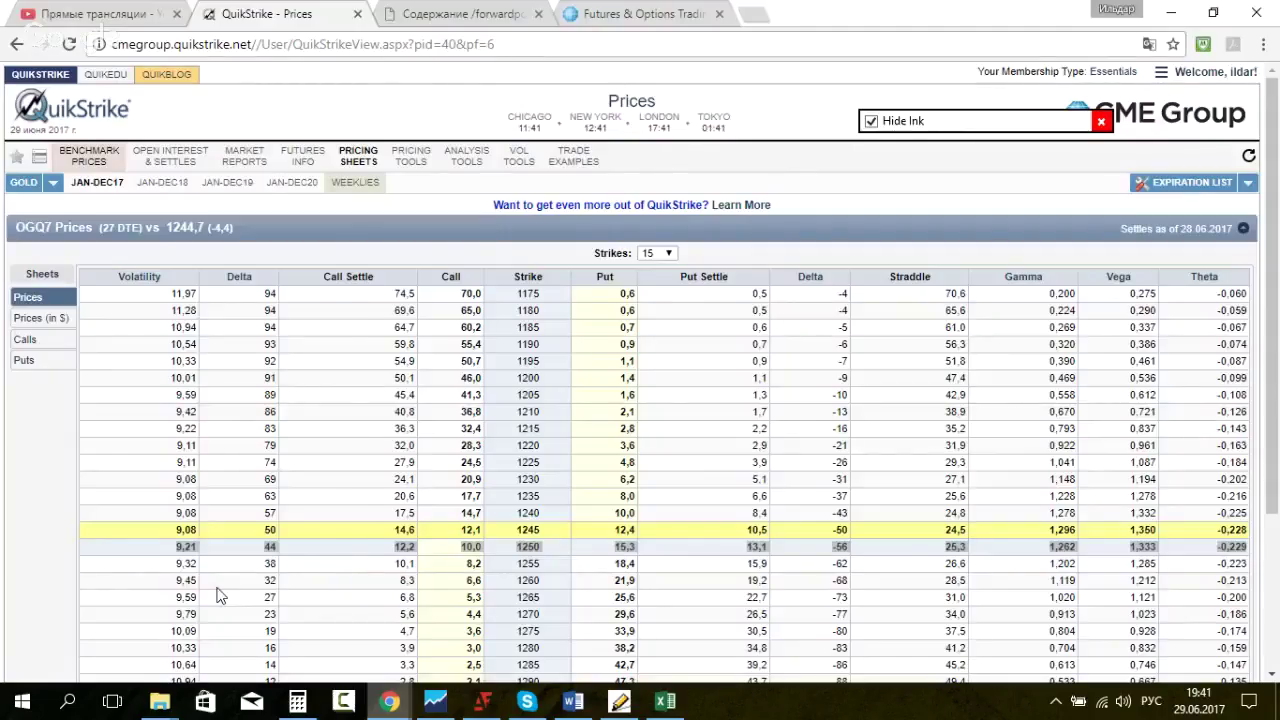
click(461, 14)
click(165, 651)
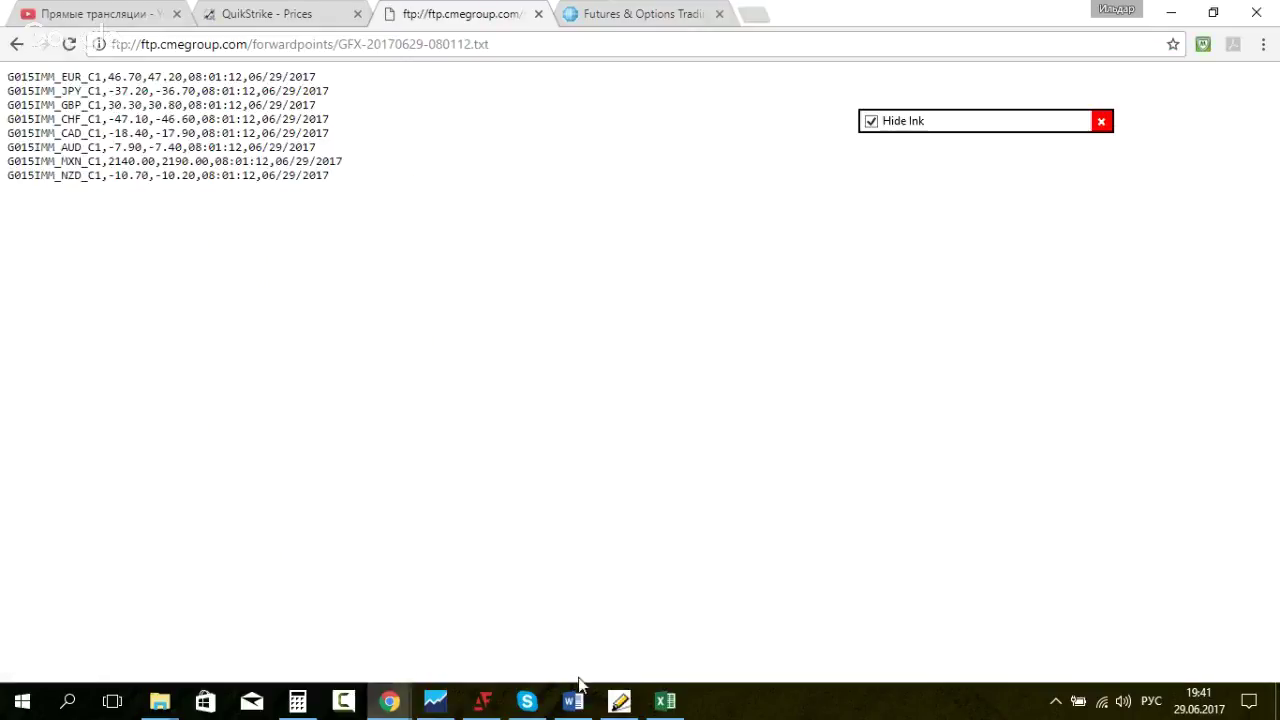
Step: Compare the first AUD forward point in the CME file with the AUD\USD value in the Excel table
click(665, 703)
click(666, 703)
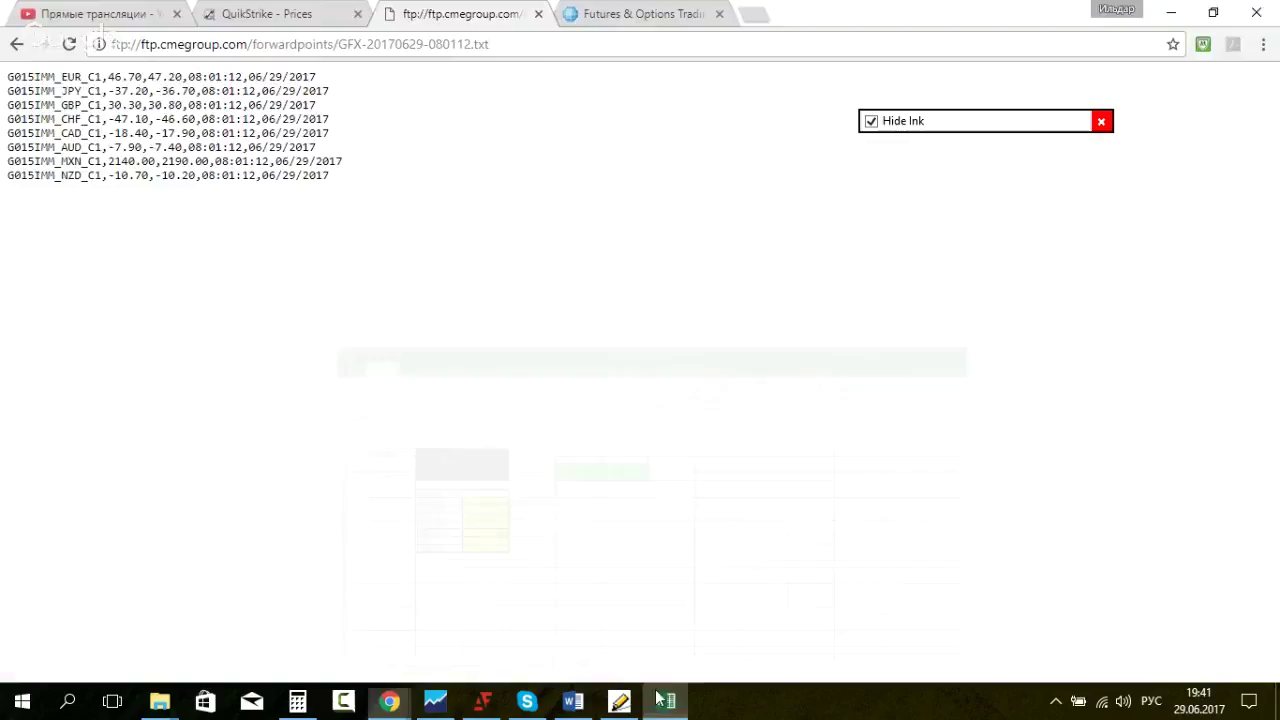
drag(63, 148, 148, 147)
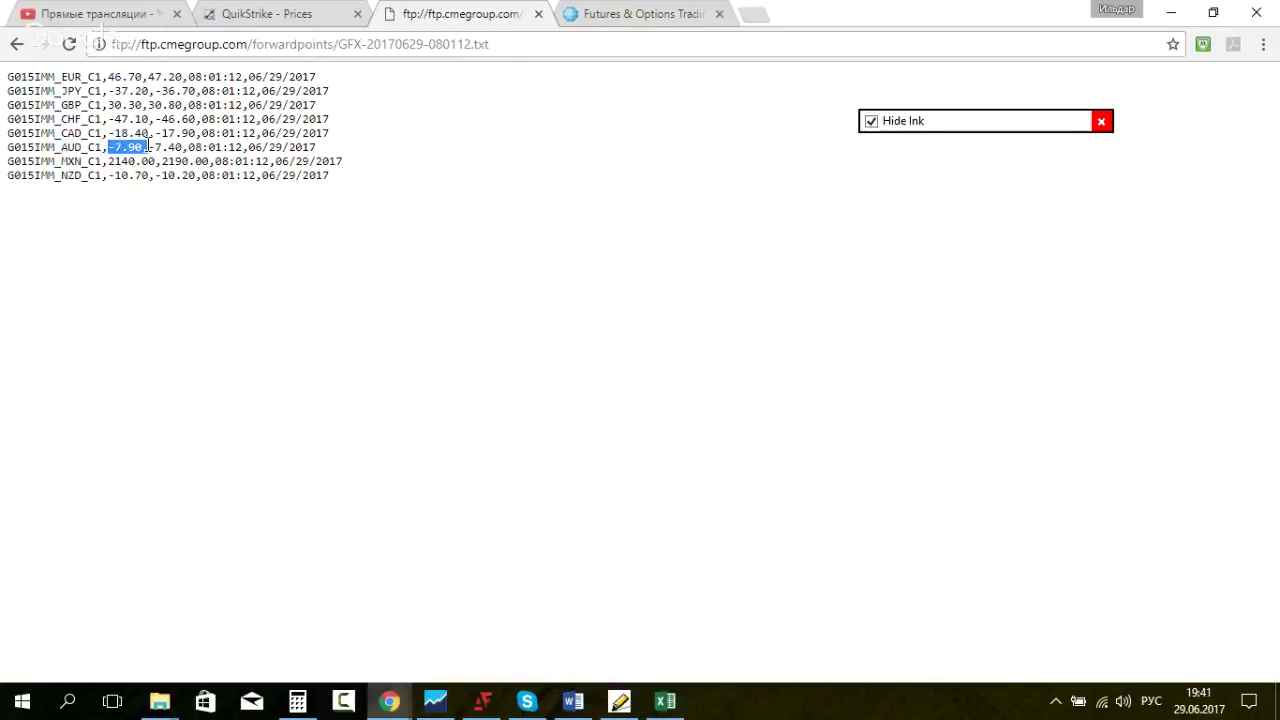
click(666, 701)
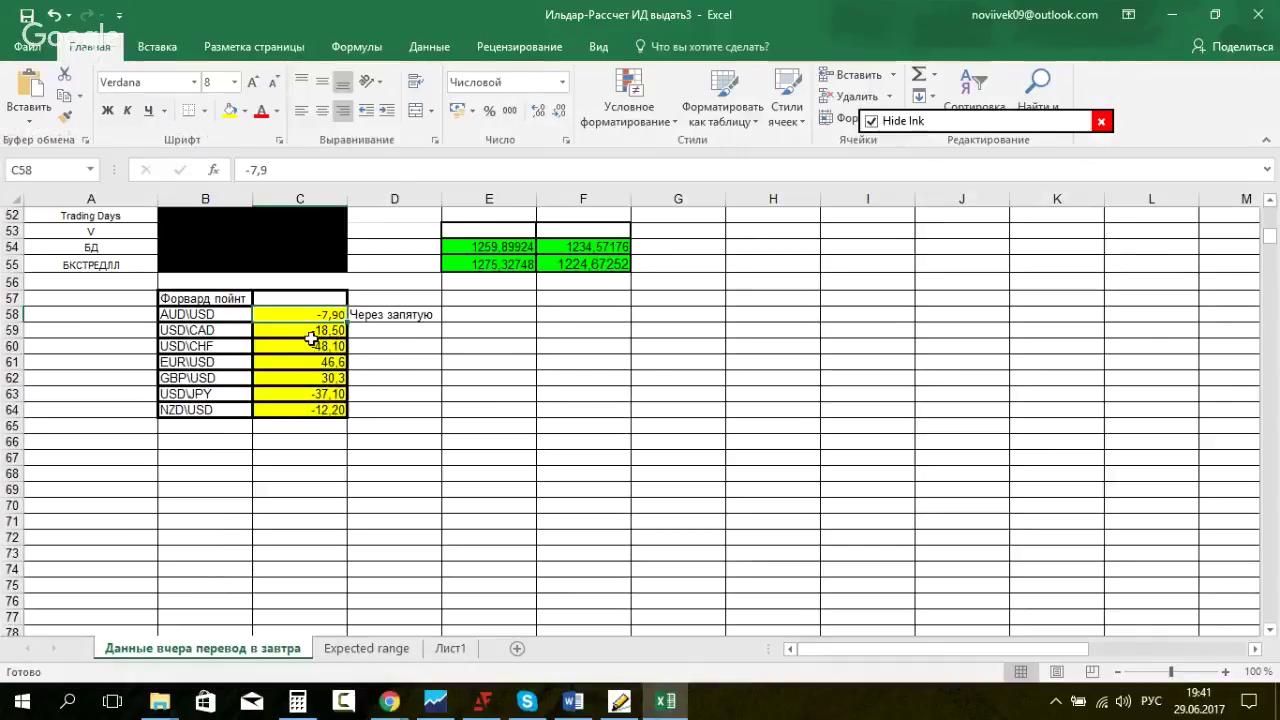
Step: Look up the first CAD value in the CME forward points file and set USD\CAD in cell C59 to -18,4
click(311, 338)
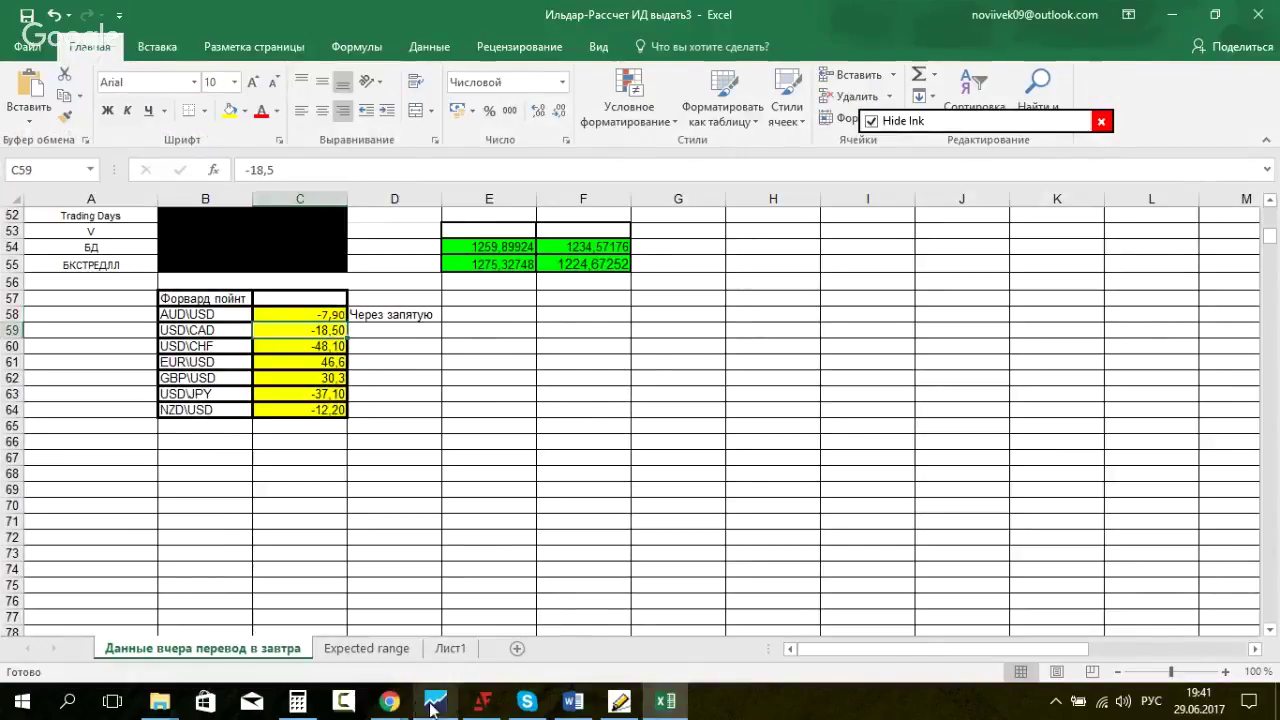
click(185, 610)
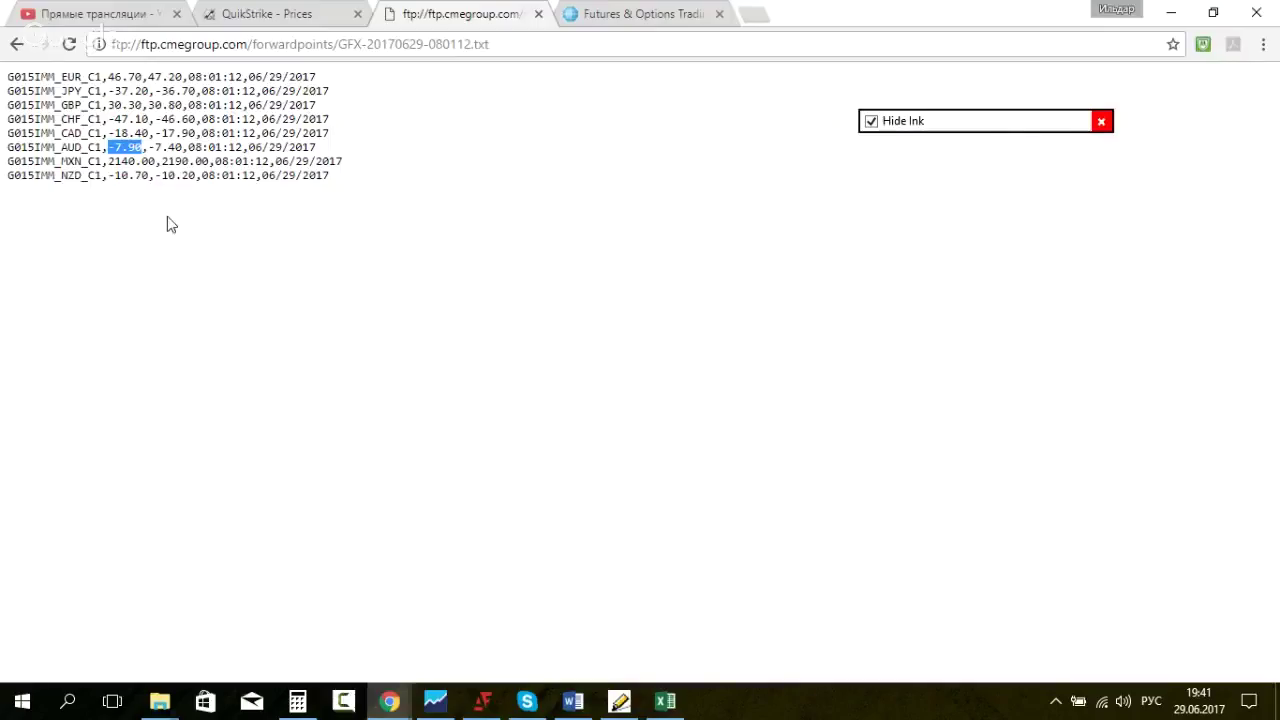
drag(108, 133, 136, 133)
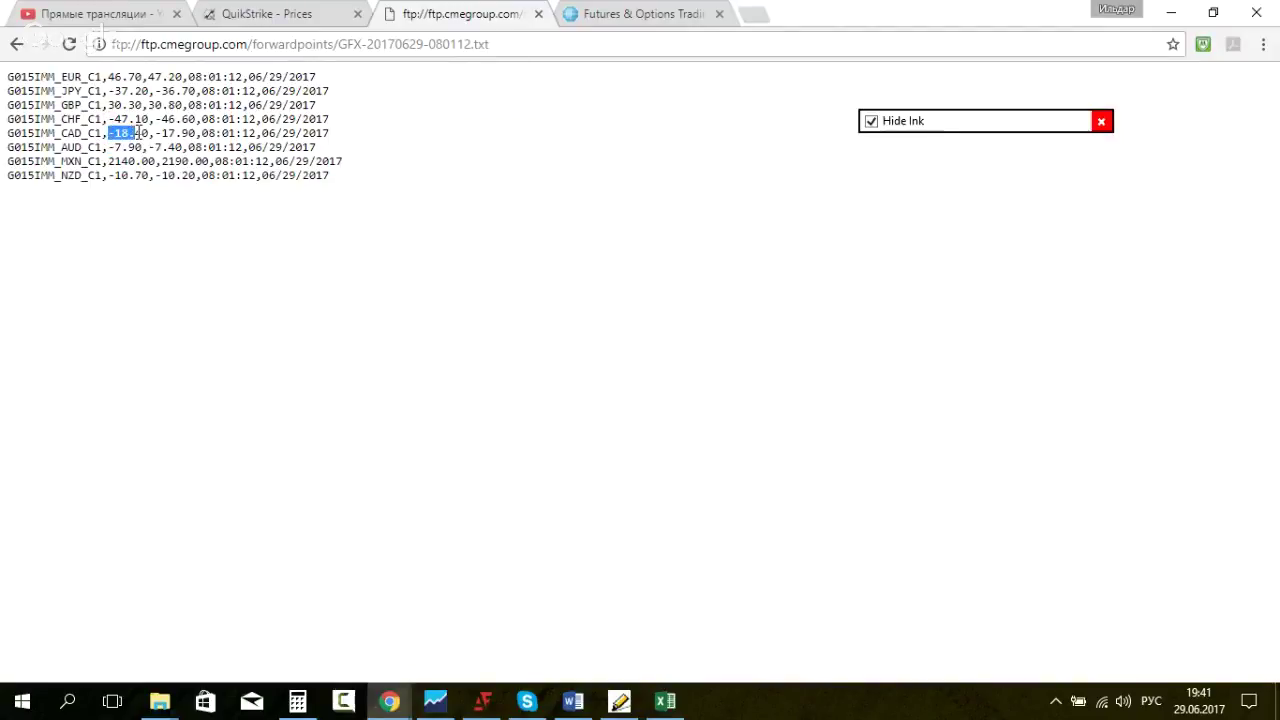
click(665, 700)
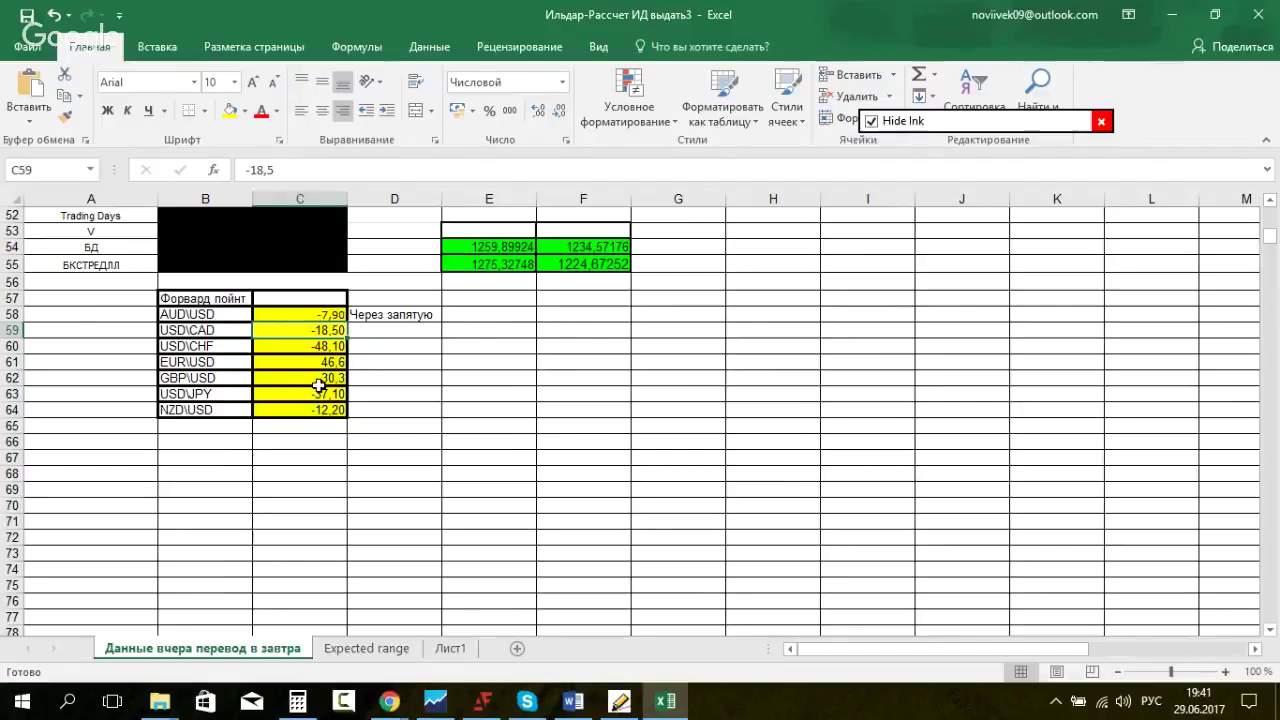
text(-18,4)
key(Return)
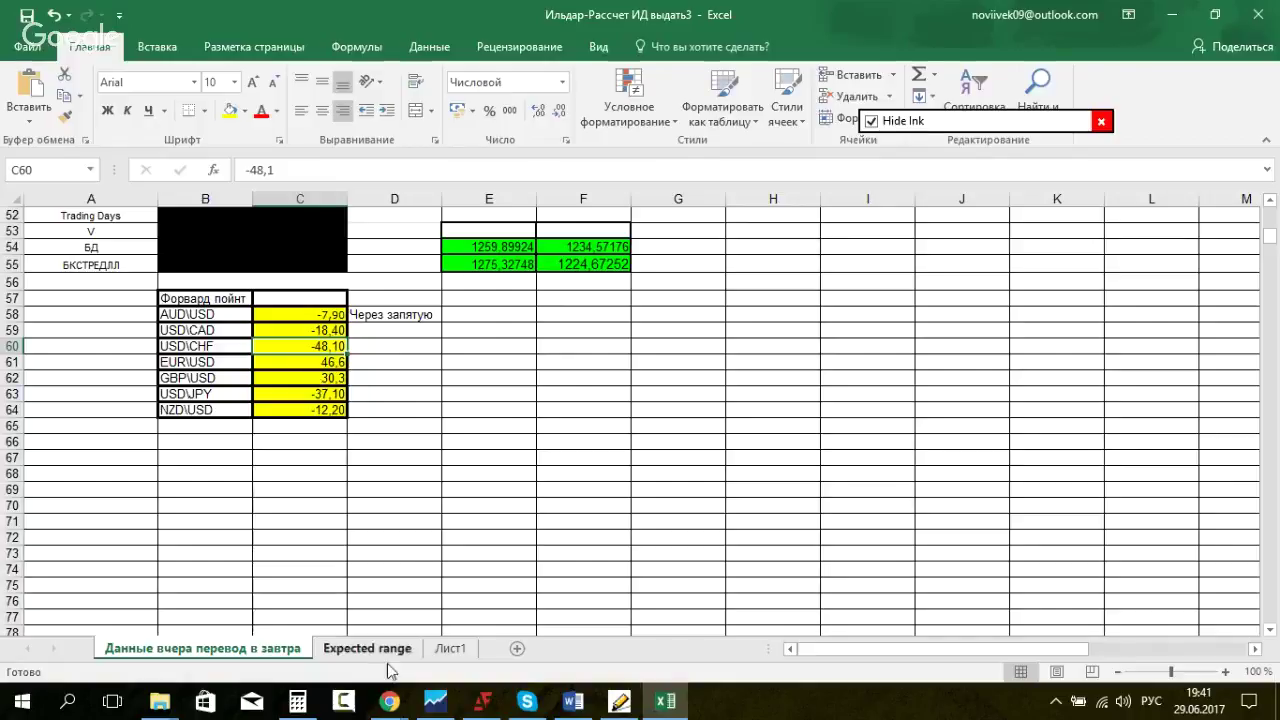
Step: Look up the first CHF value in the CME forward points file and set USD\CHF in cell C60 to -47,1
mouse_move(389, 701)
click(215, 636)
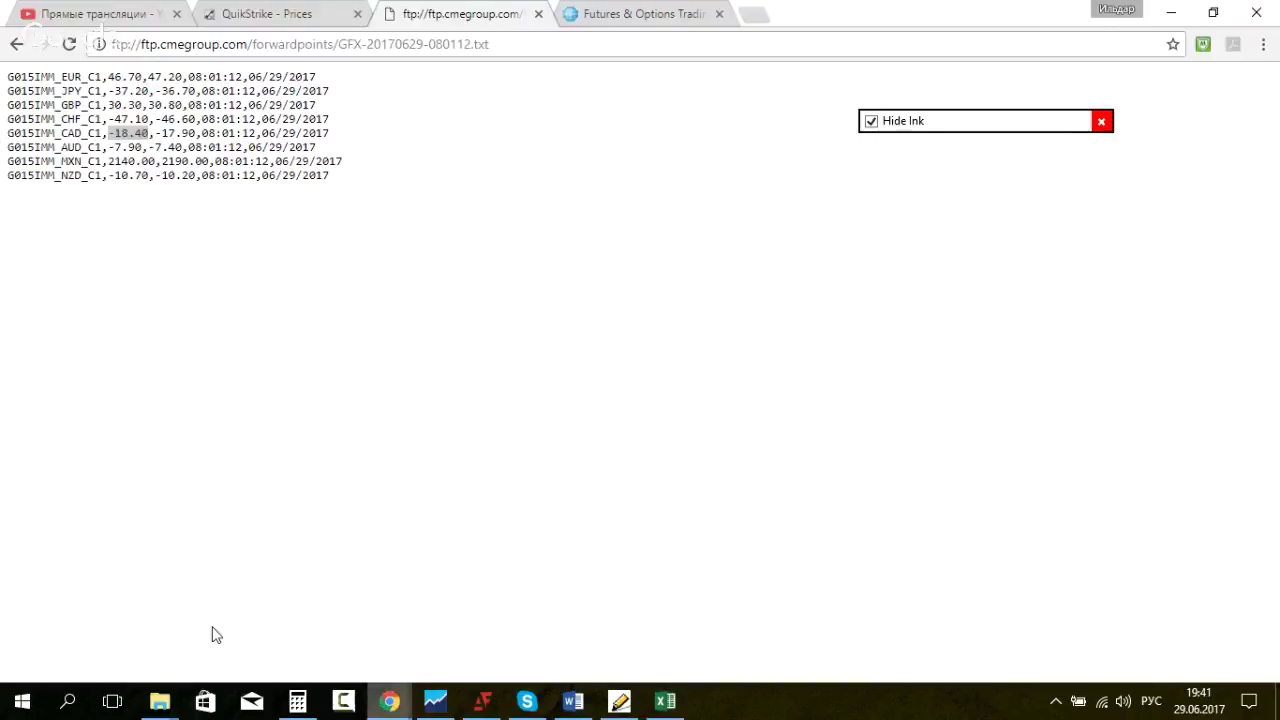
drag(110, 119, 149, 119)
click(665, 701)
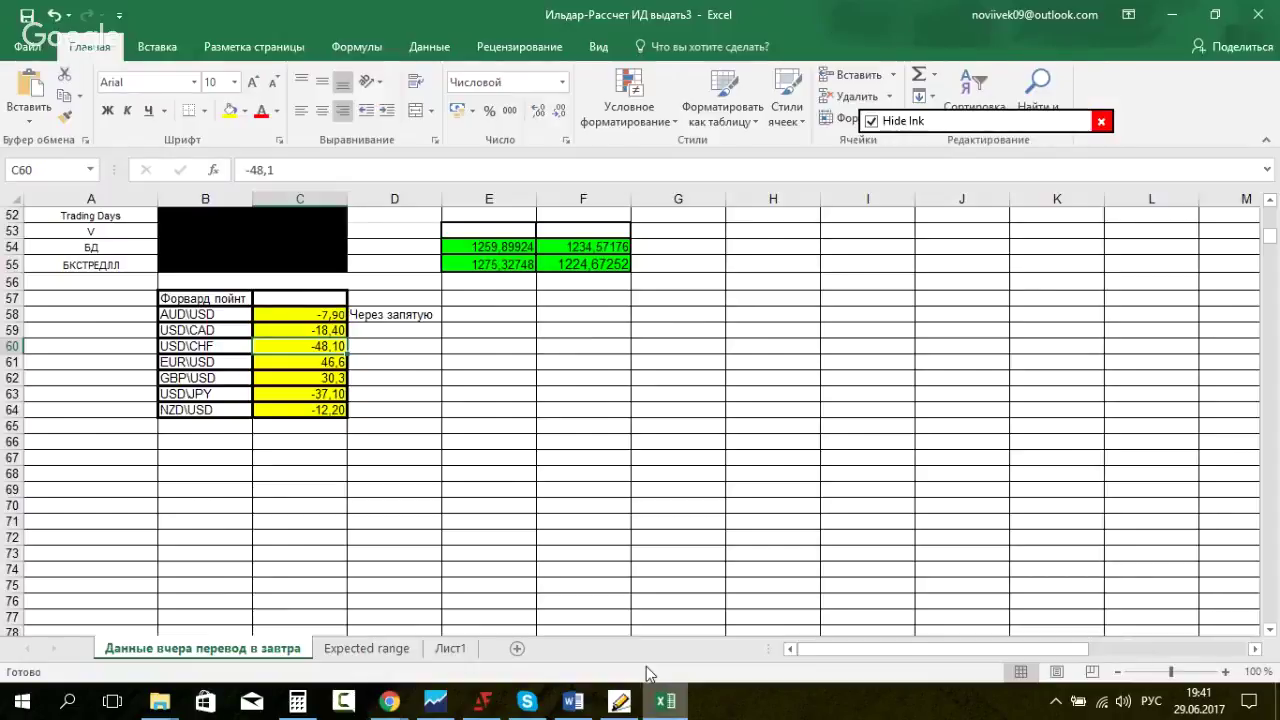
click(320, 362)
click(321, 346)
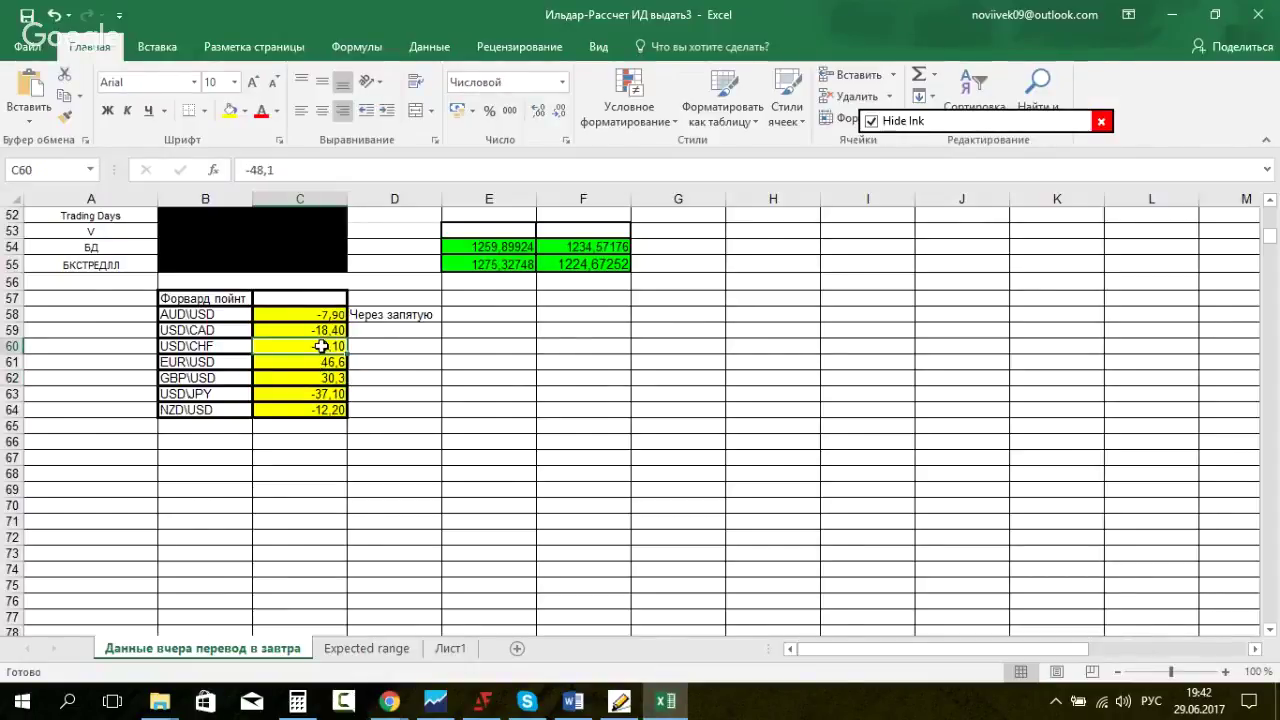
text(-4)
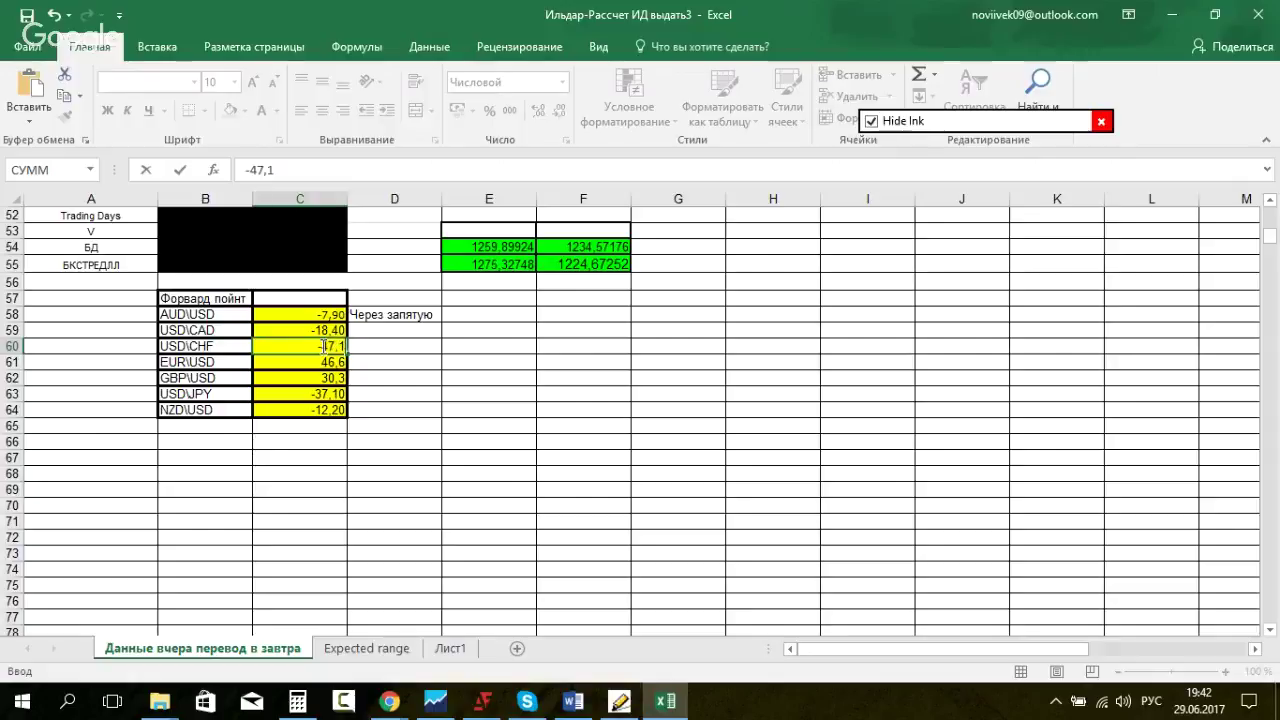
text(7,1)
key(Return)
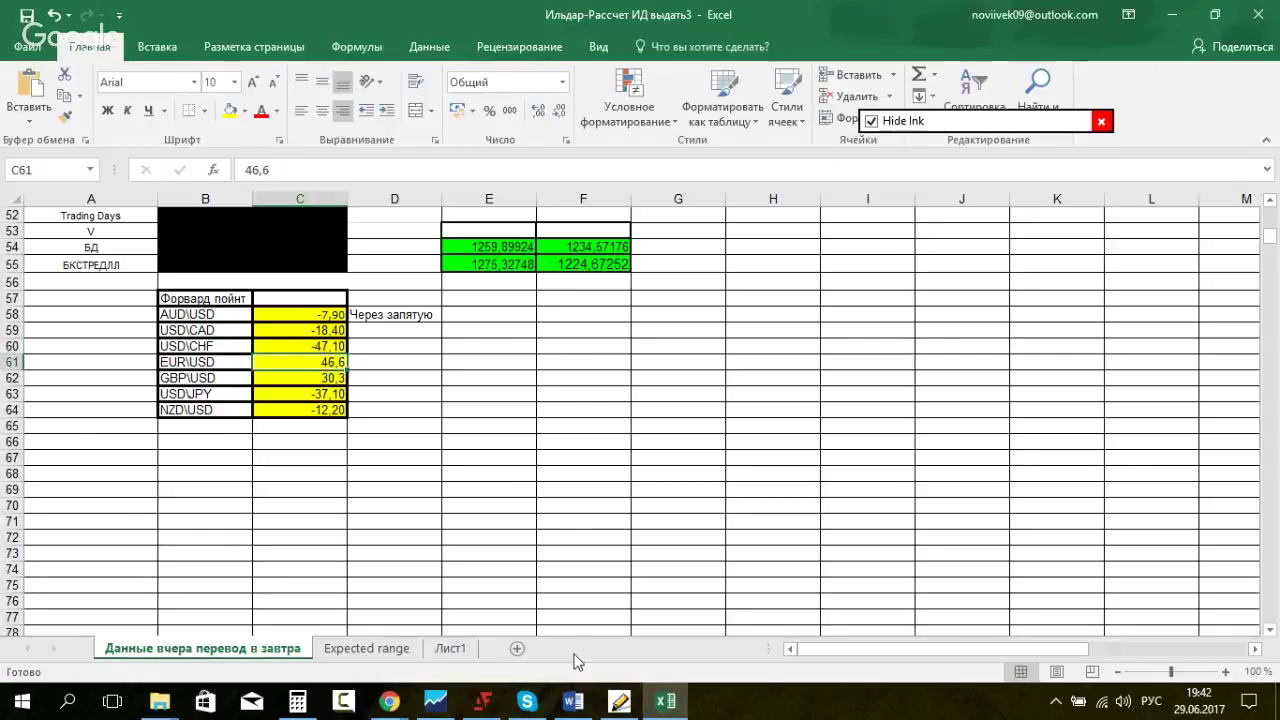
Step: Look up the first EUR value in the CME forward points file and set EUR\USD in cell C61 to 46,7
click(668, 702)
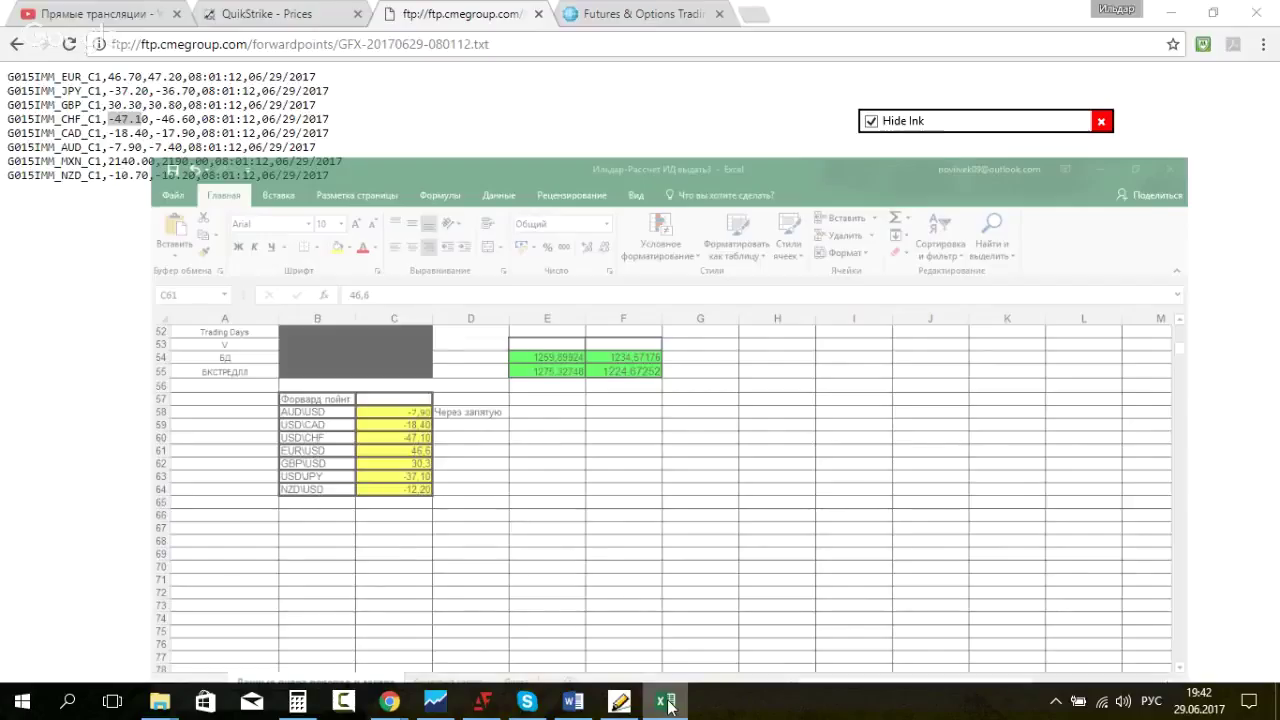
drag(108, 77, 137, 77)
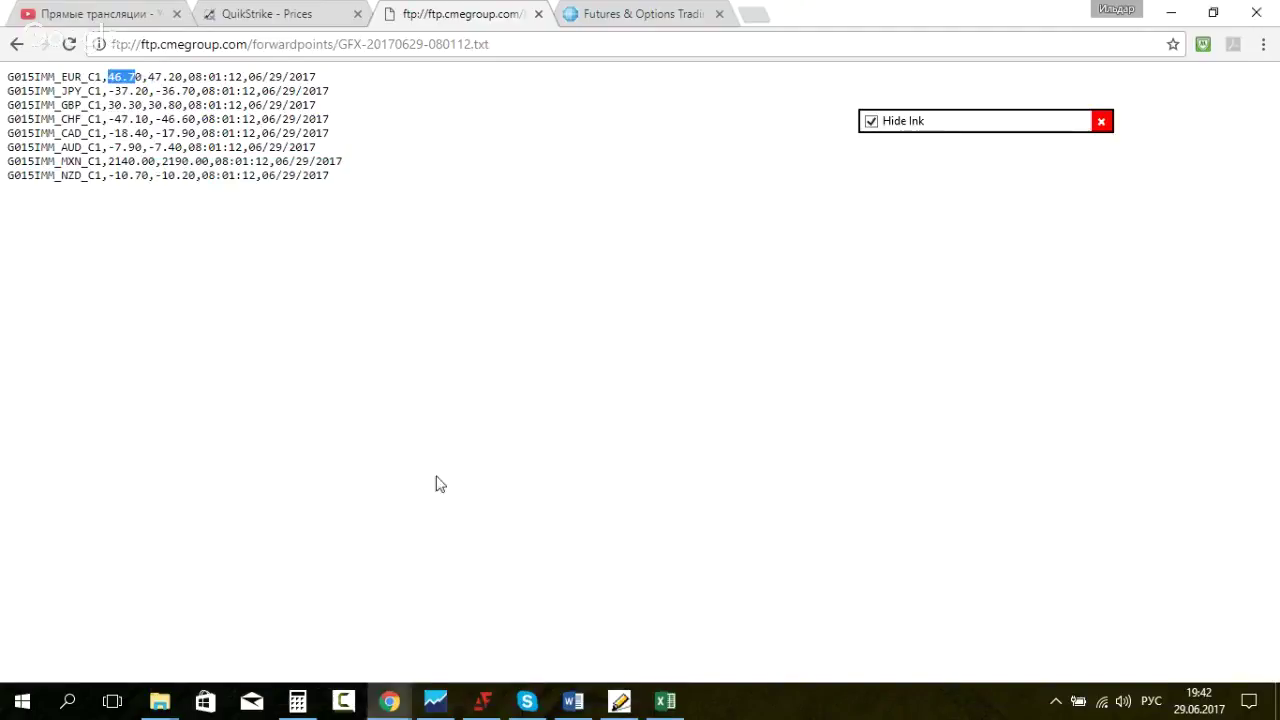
click(665, 701)
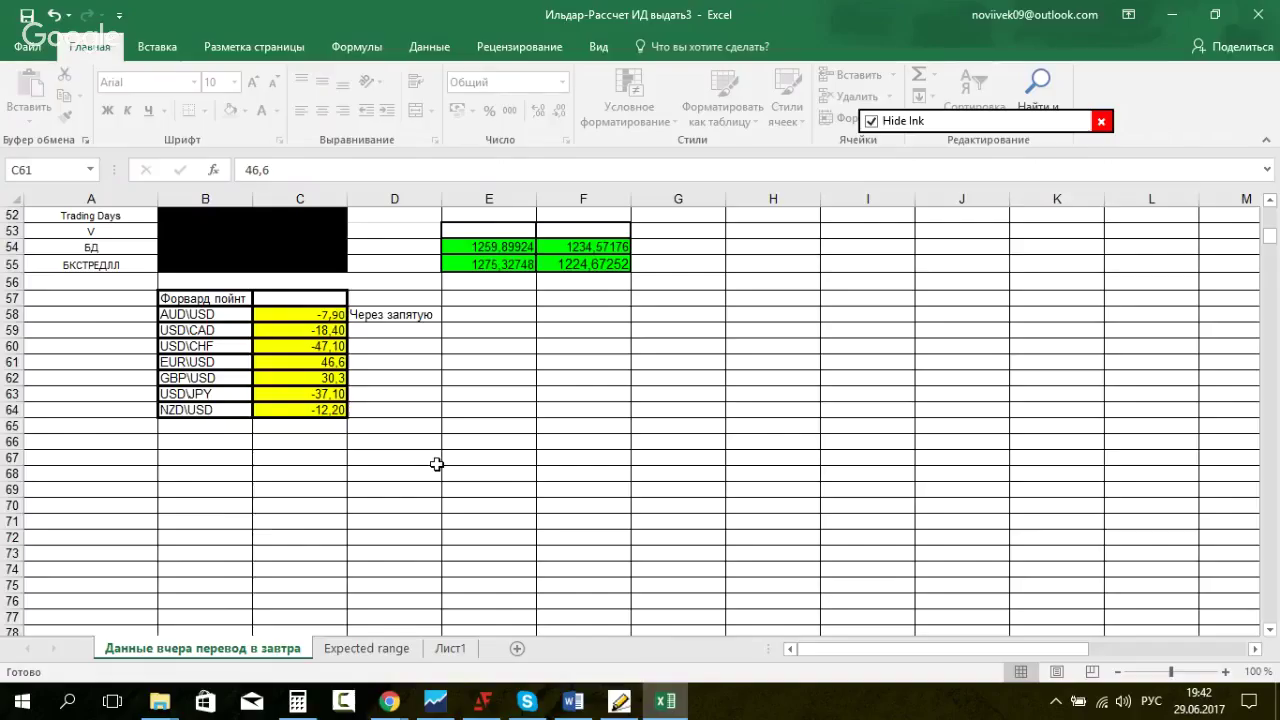
text(46,)
key(Return)
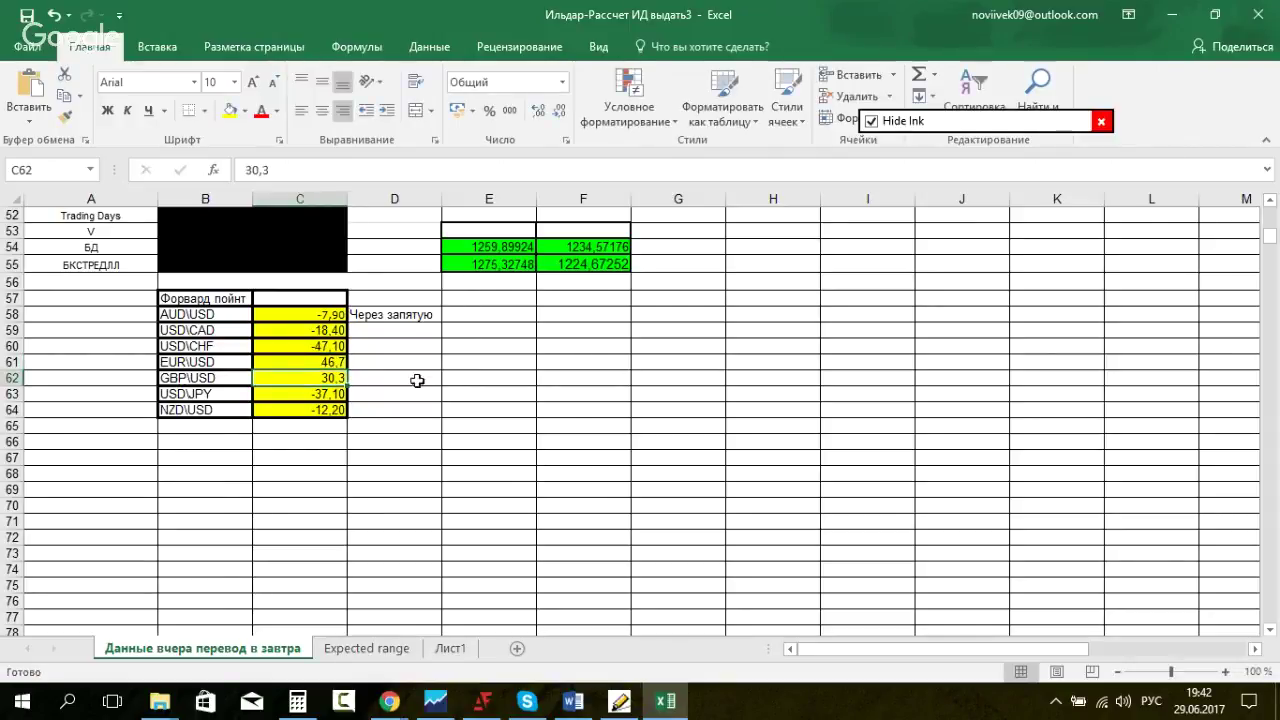
Step: Compare the first GBP forward point in the CME file with the GBP\USD value in the Excel table
mouse_move(389, 700)
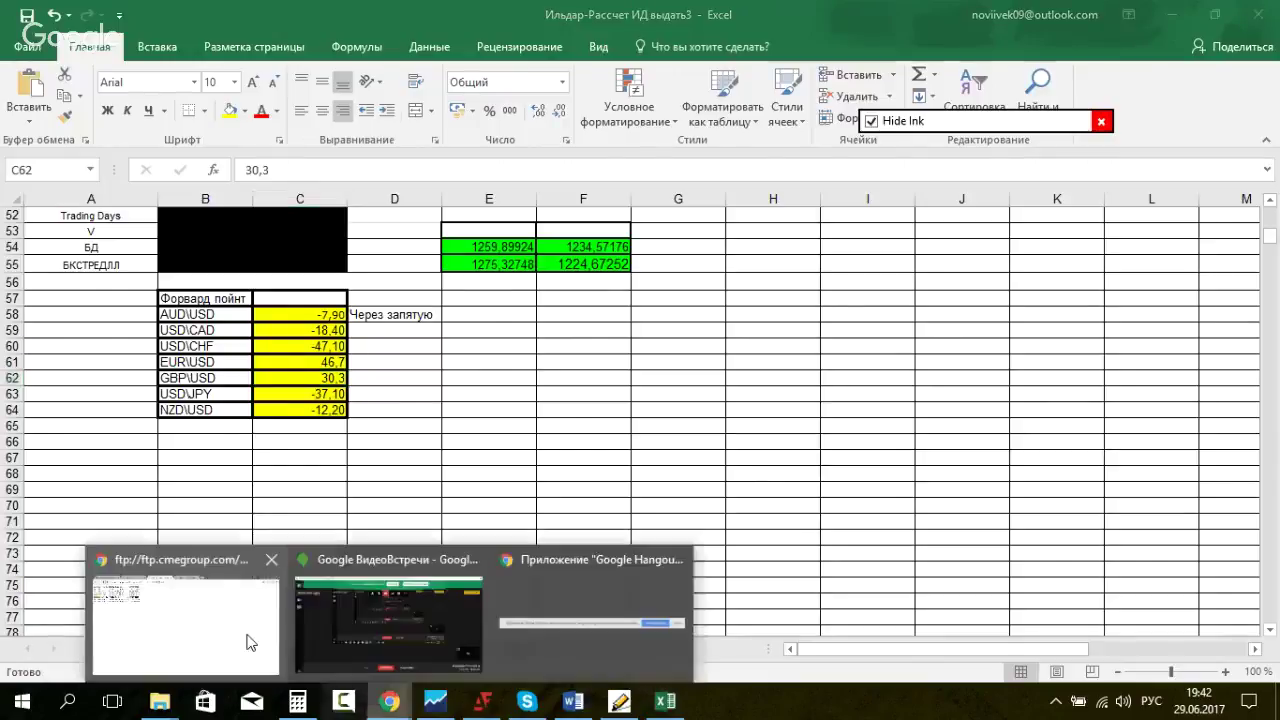
click(228, 641)
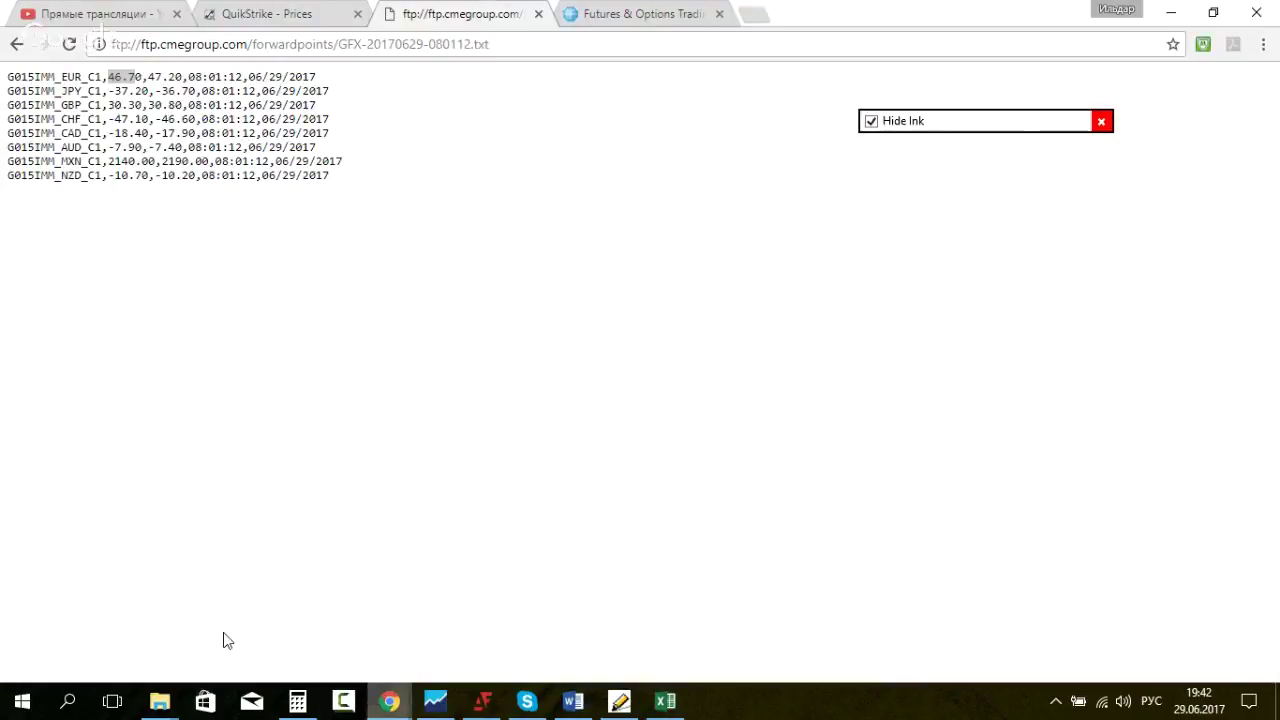
key(alt+Tab)
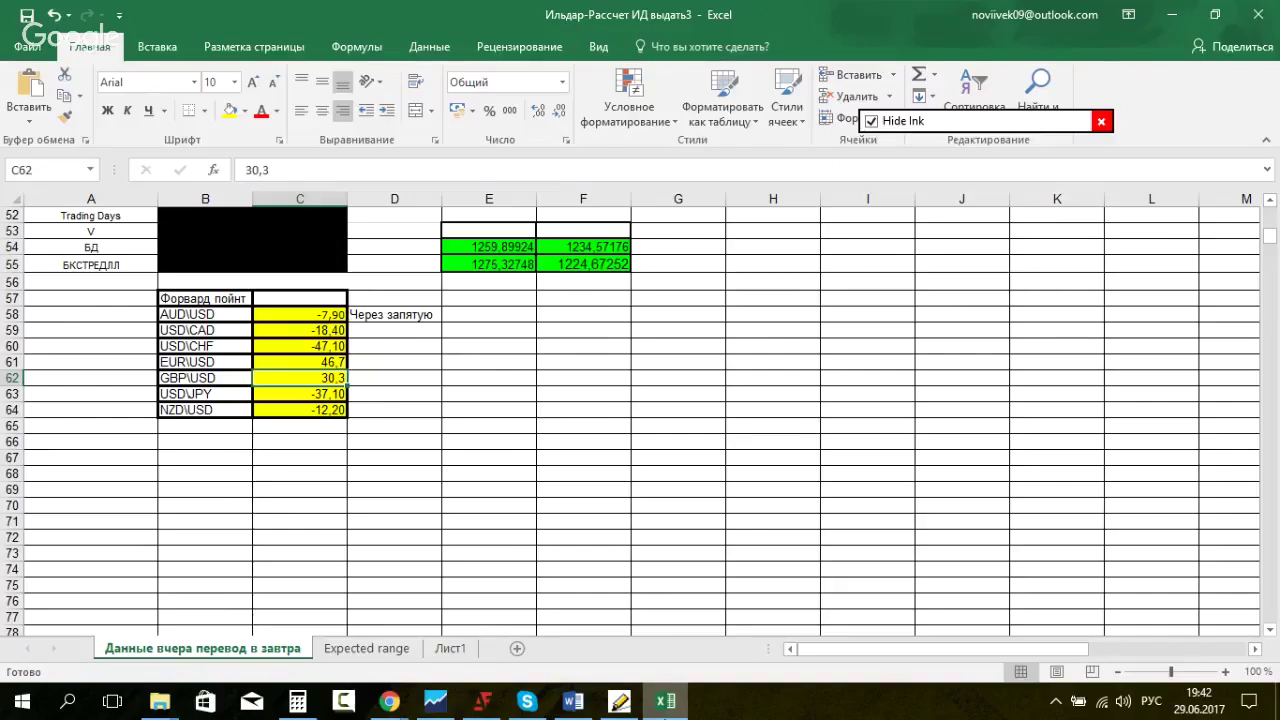
mouse_move(389, 700)
click(200, 620)
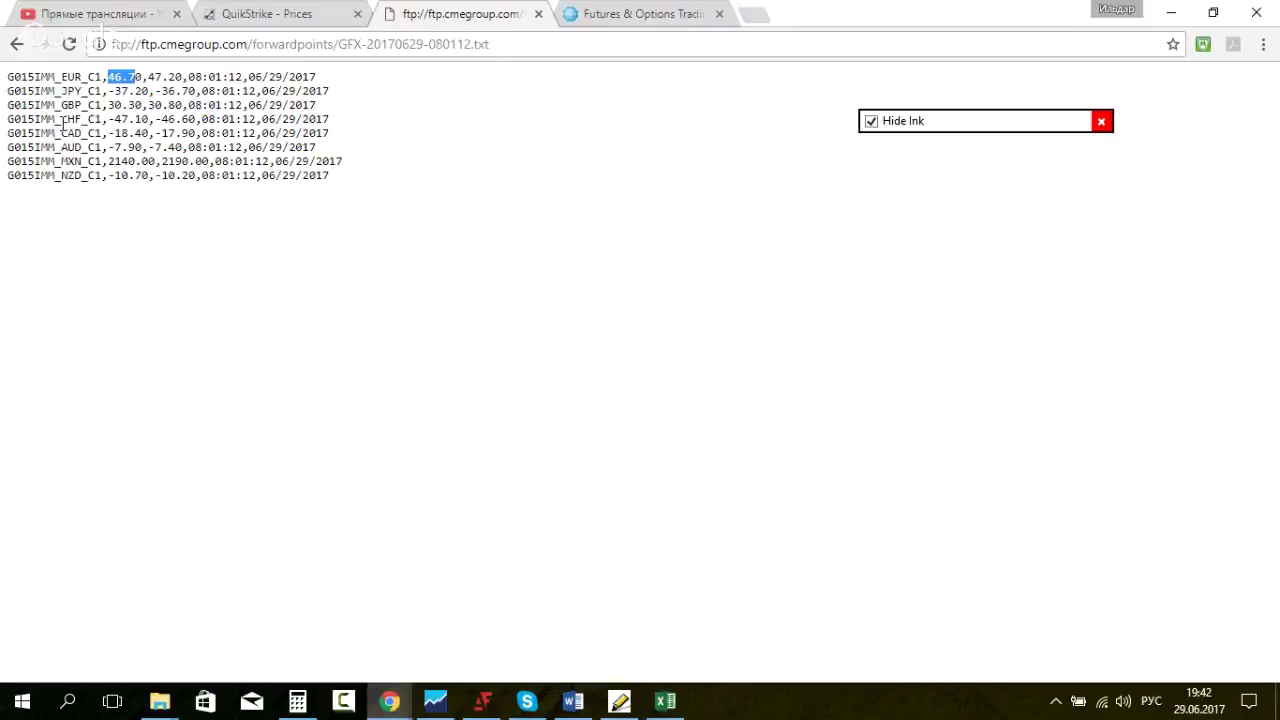
click(665, 700)
Step: Set USD\JPY in cell C63 to the CME file's first JPY value, -37,2, and select the forward point values C58:C64
click(320, 395)
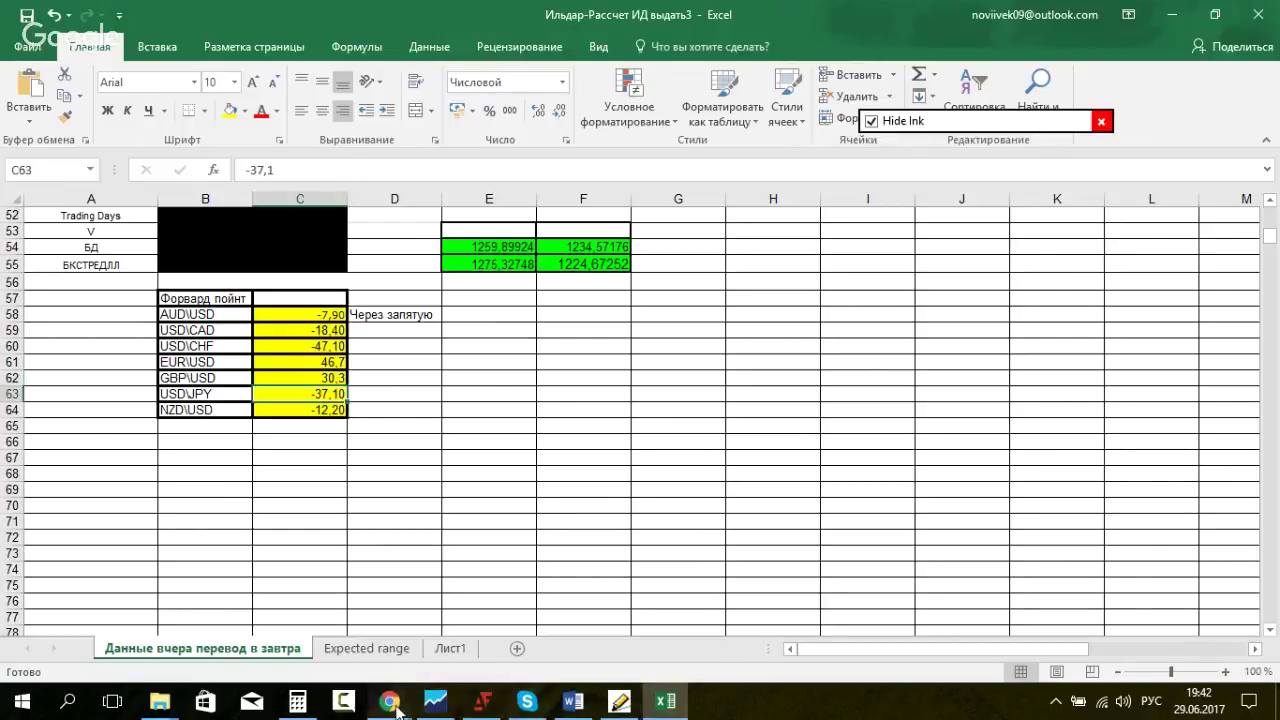
mouse_move(396, 706)
click(194, 634)
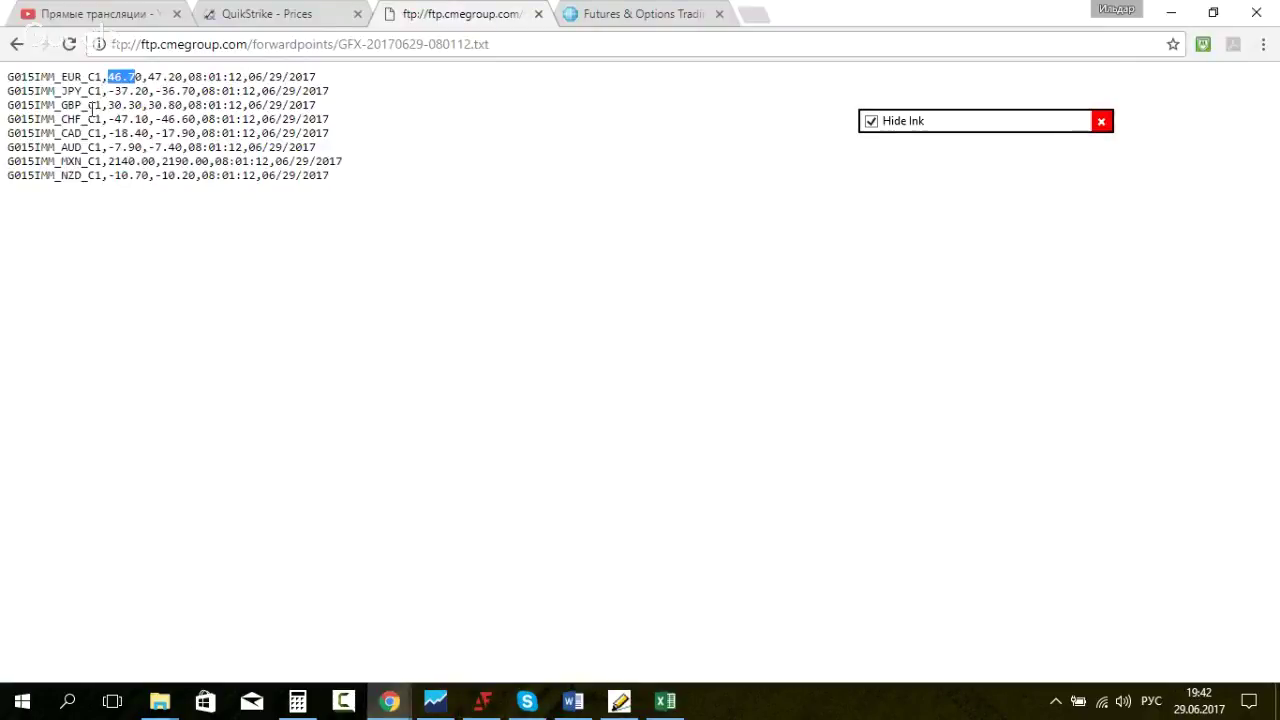
drag(108, 92, 140, 94)
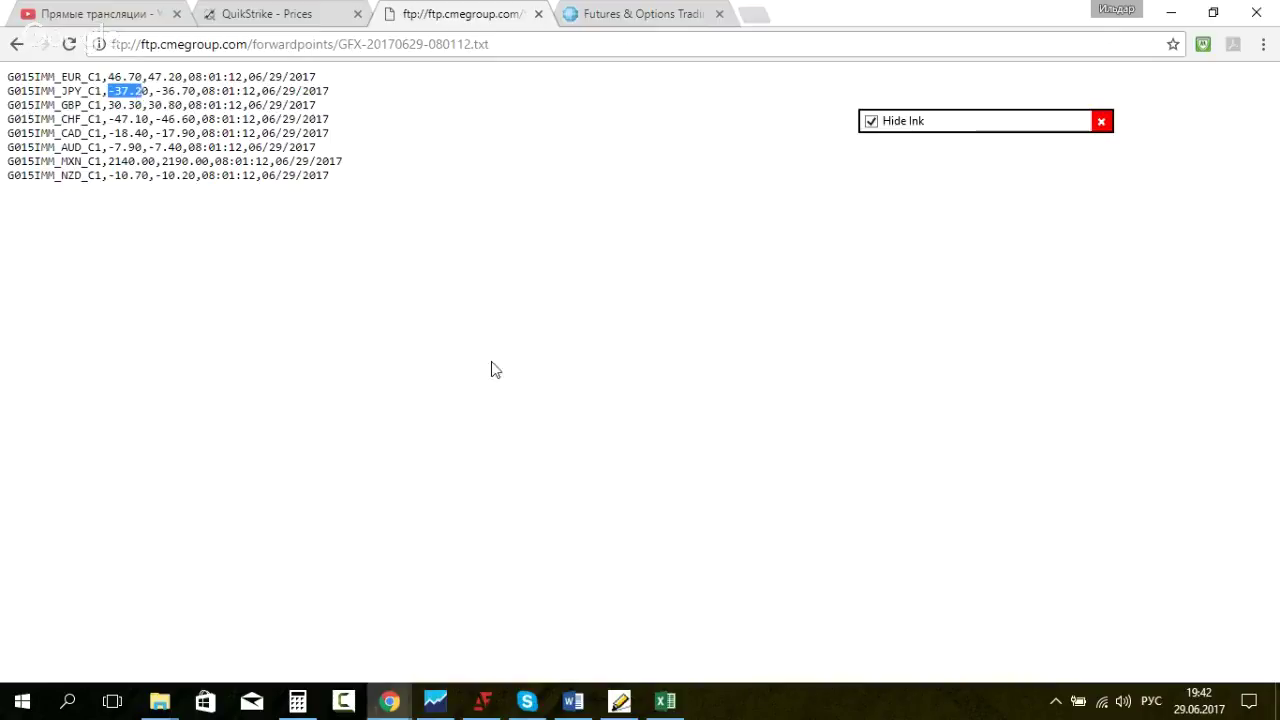
click(667, 703)
text(-)
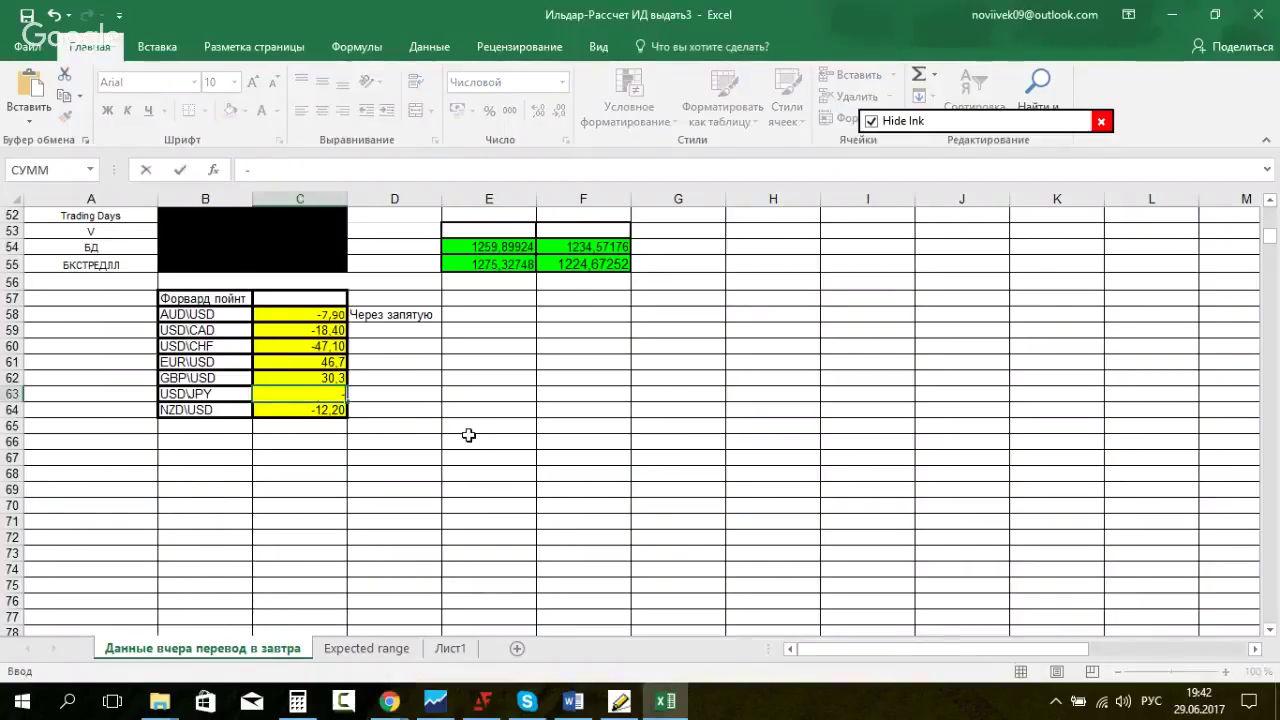
text(37,2)
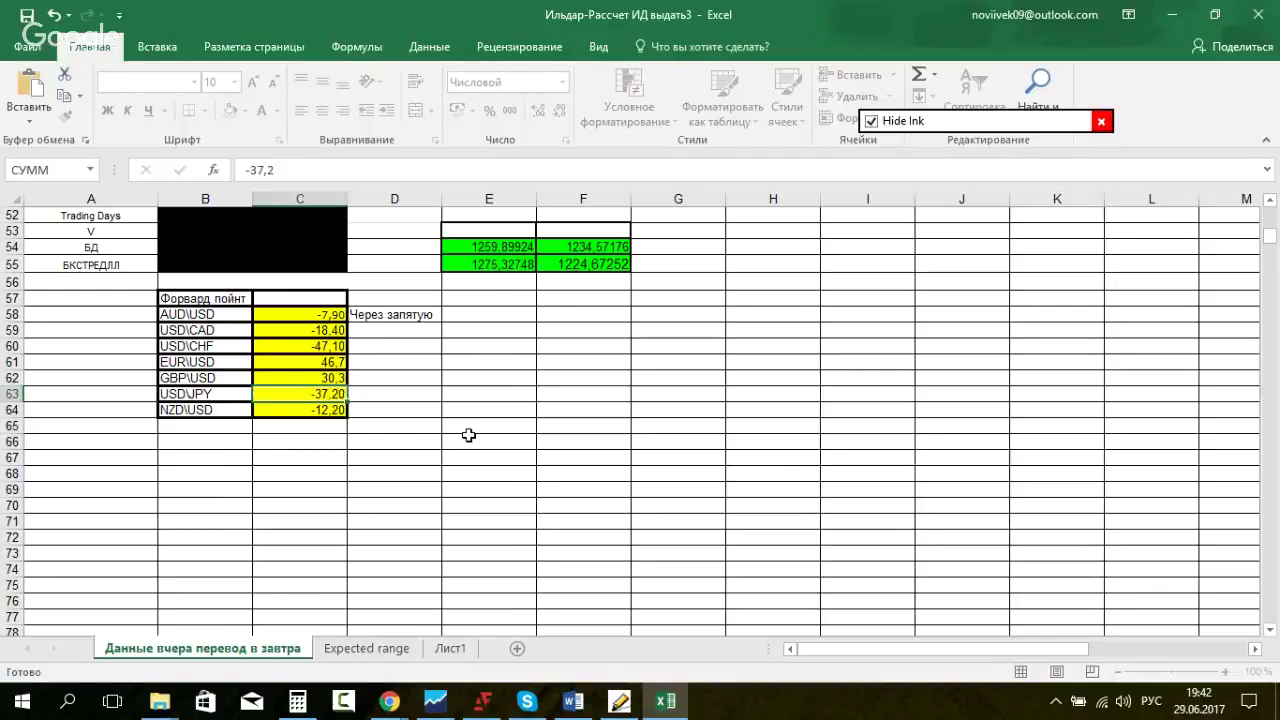
key(Return)
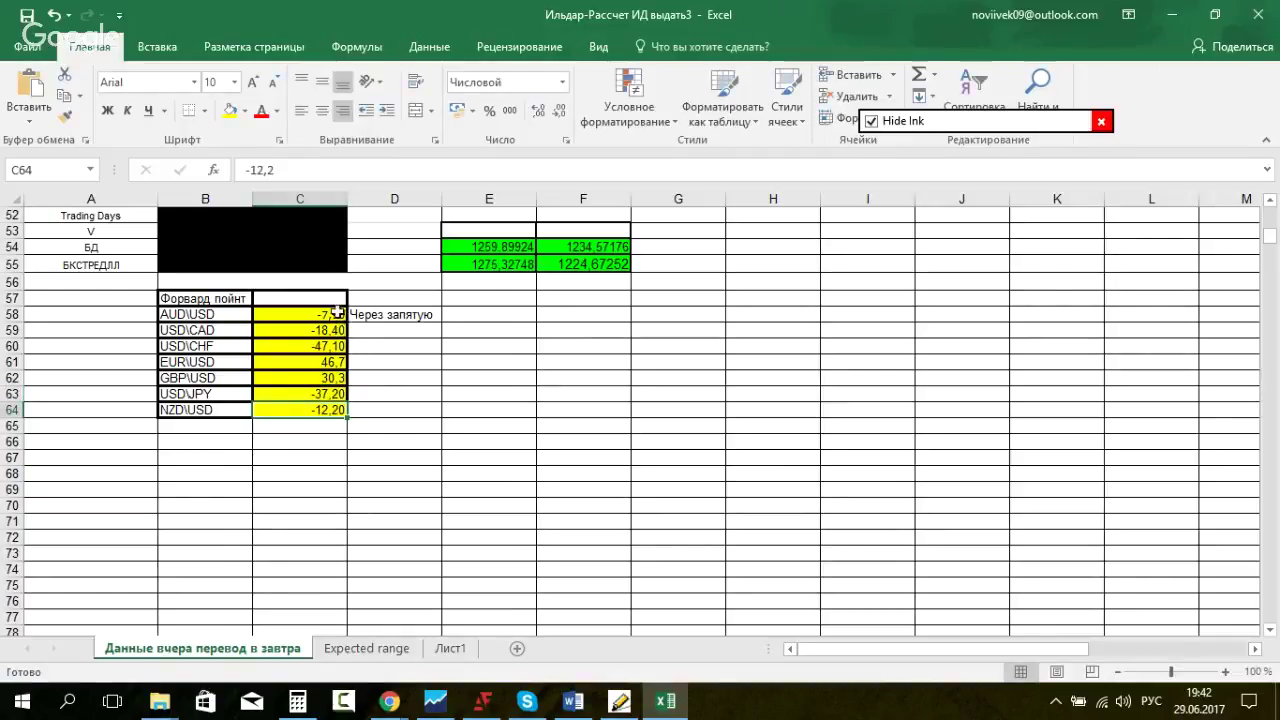
drag(334, 314, 329, 410)
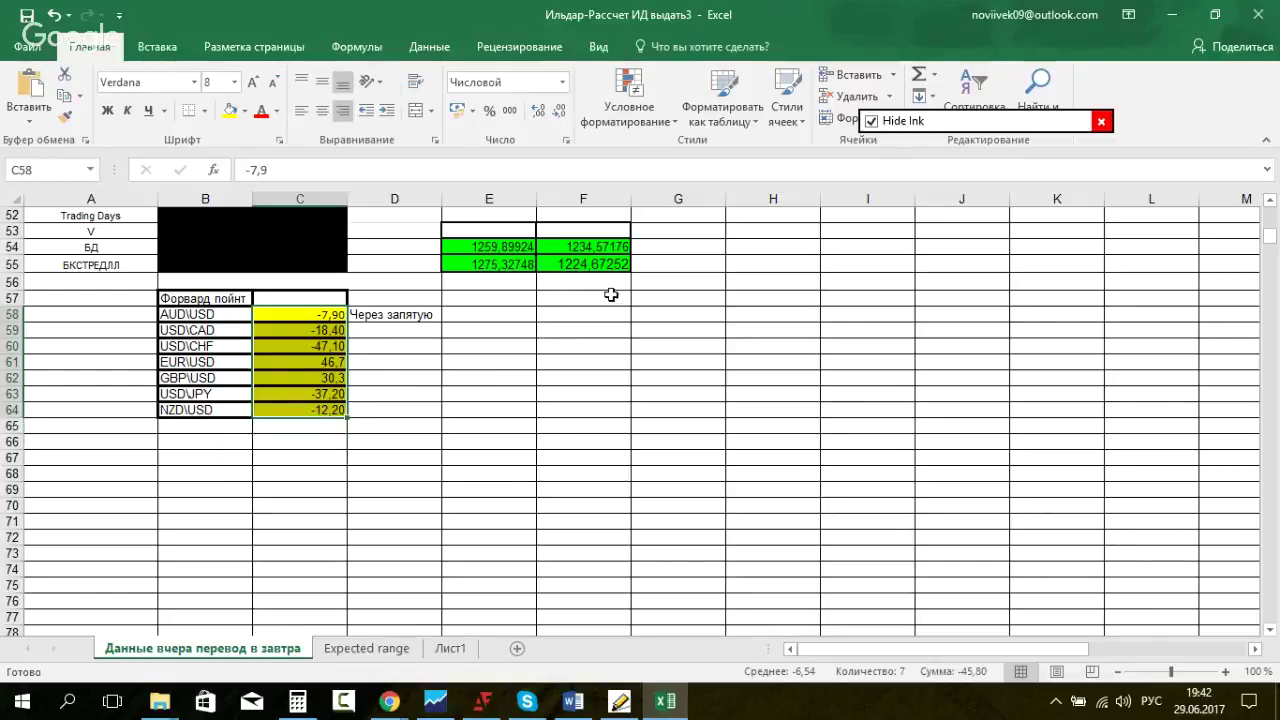
Step: Copy the forward point values C58:C64 into C93:C99 on the Expected range sheet and clear the copy selection
key(ctrl+c)
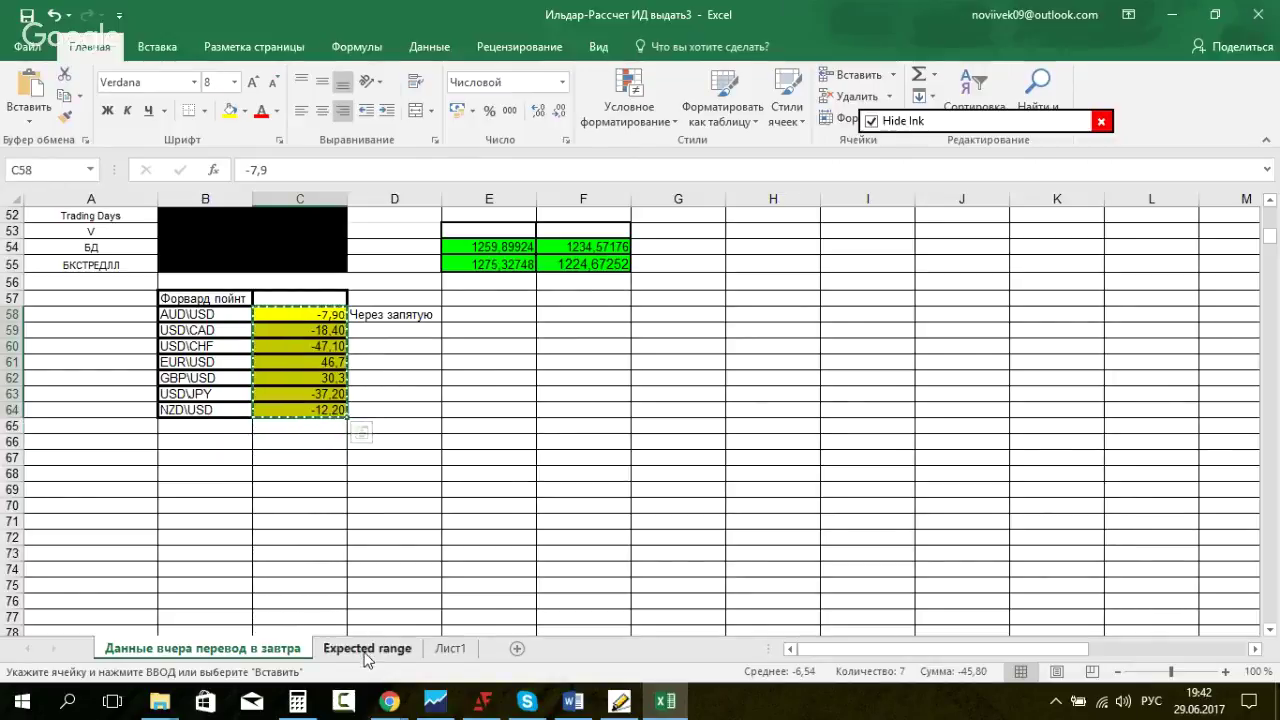
click(367, 649)
scroll(289, 398, down, 20)
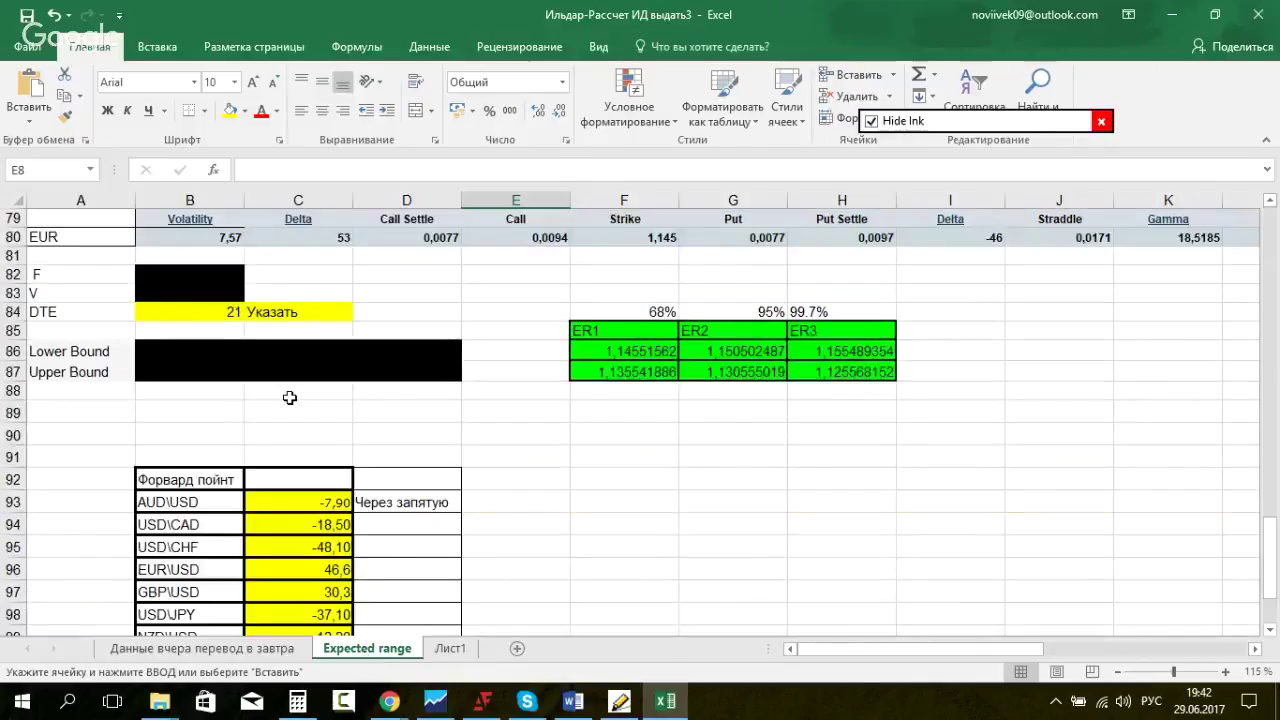
scroll(445, 348, down, 3)
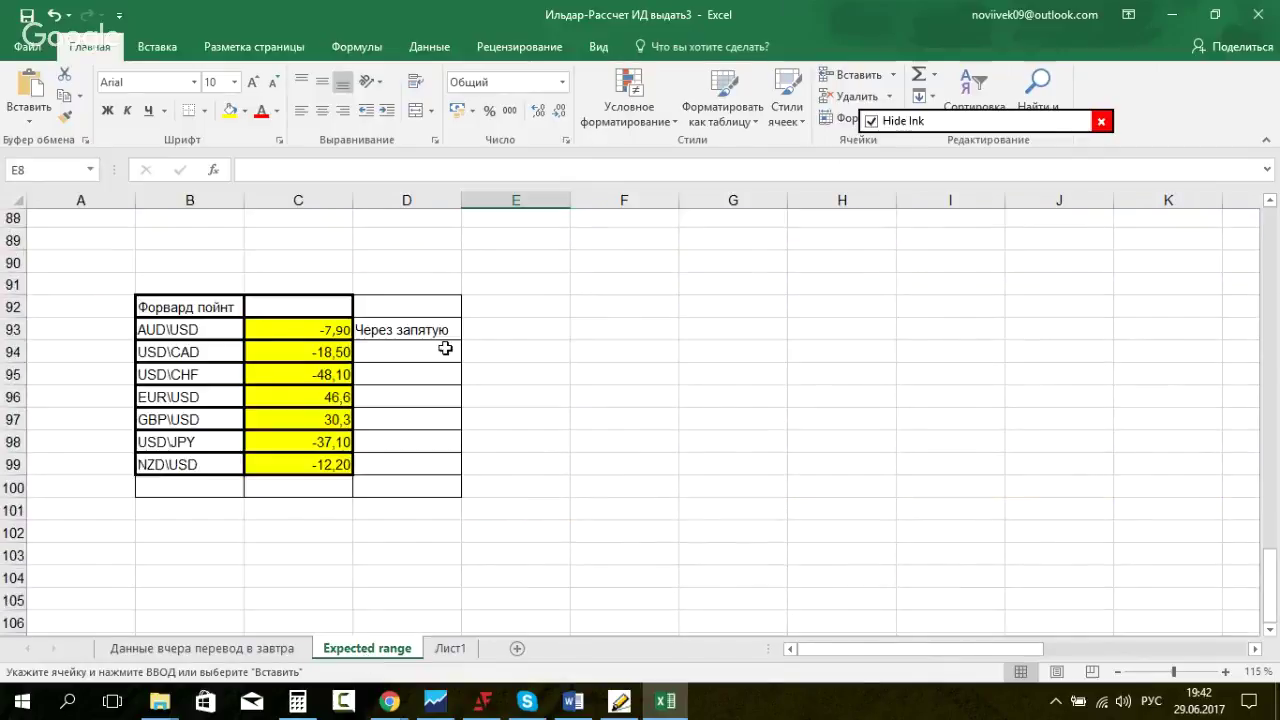
drag(300, 330, 304, 462)
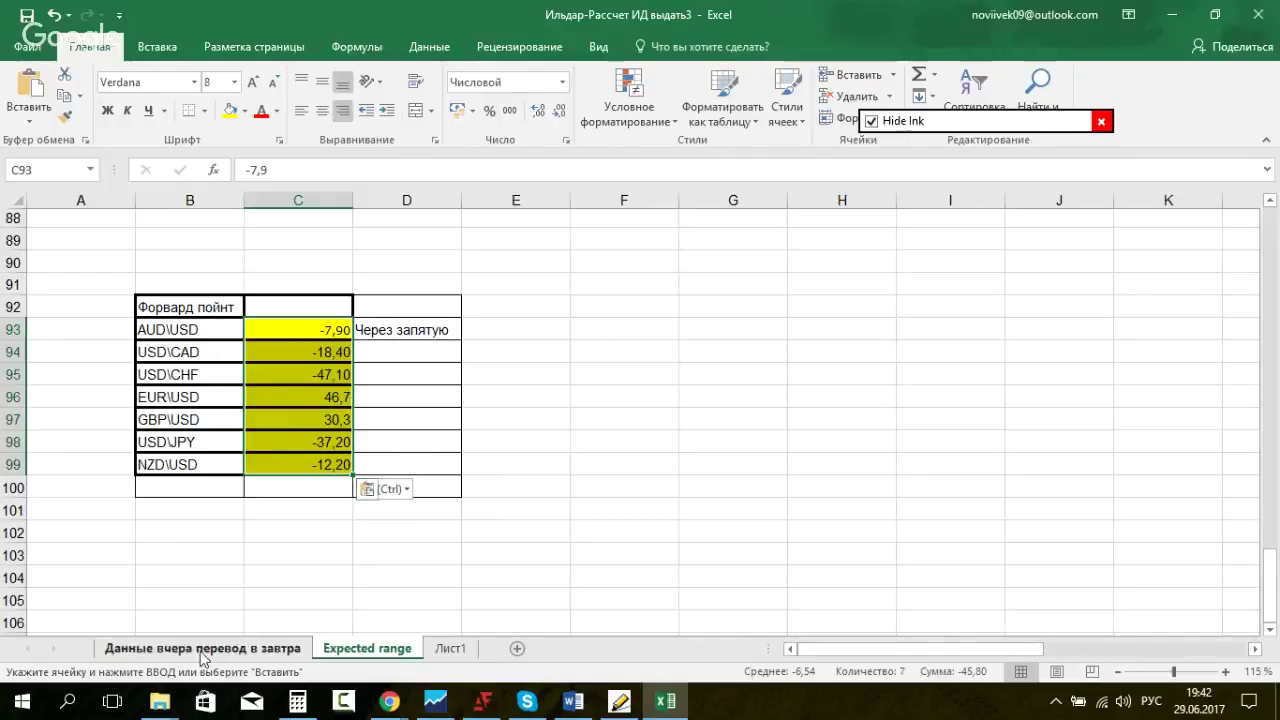
click(252, 648)
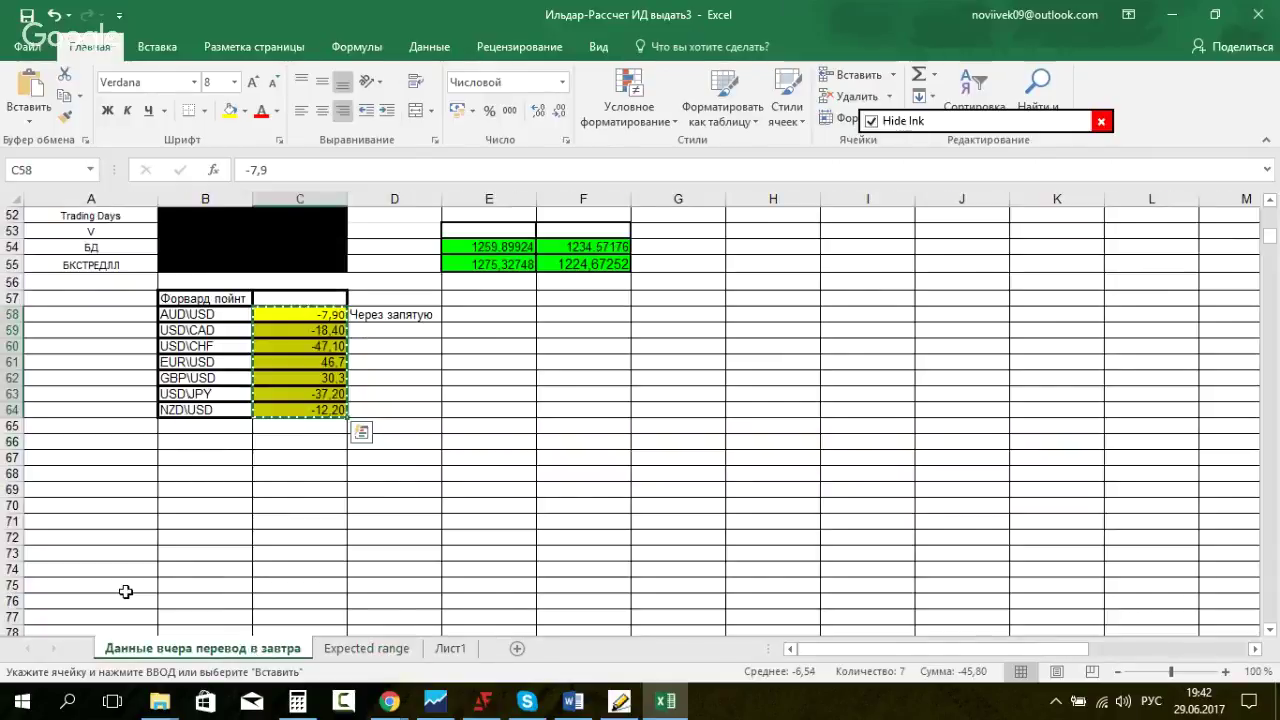
key(Escape)
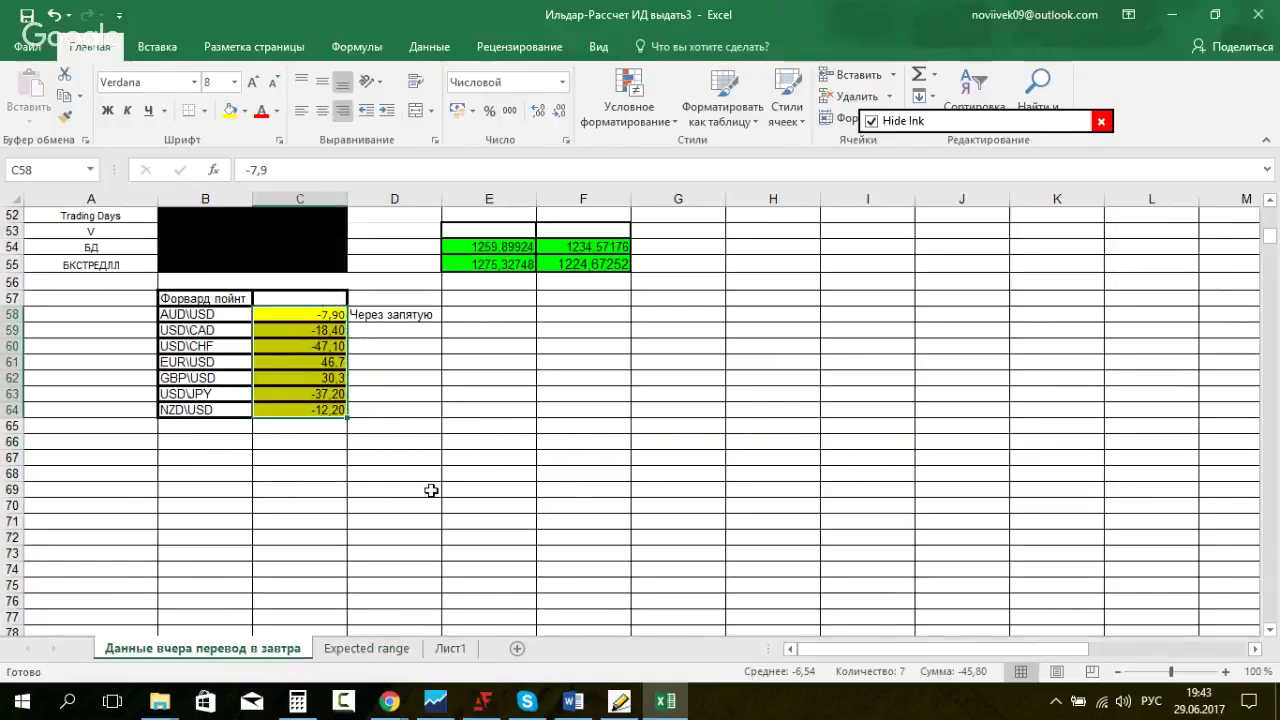
Step: Review the forward points and the calculated ER1–ER3 bounds on the Expected range sheet
click(396, 652)
click(634, 437)
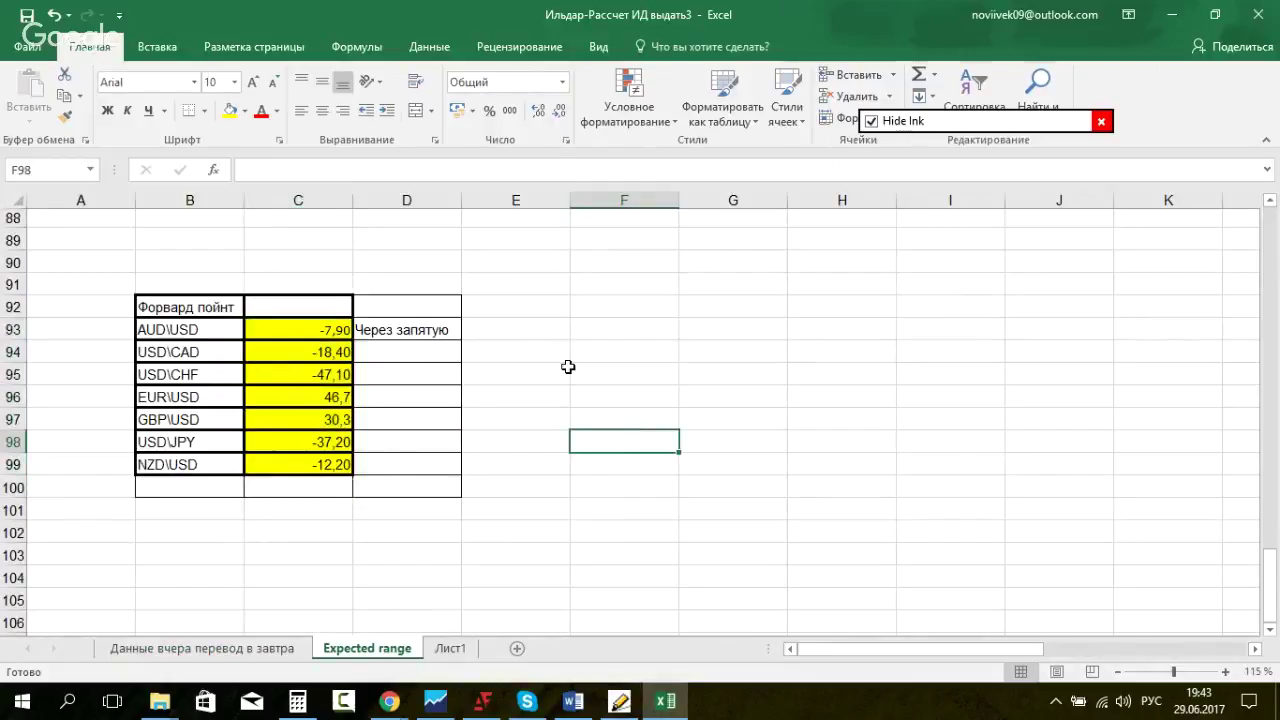
scroll(567, 367, up, 2)
scroll(567, 365, up, 20)
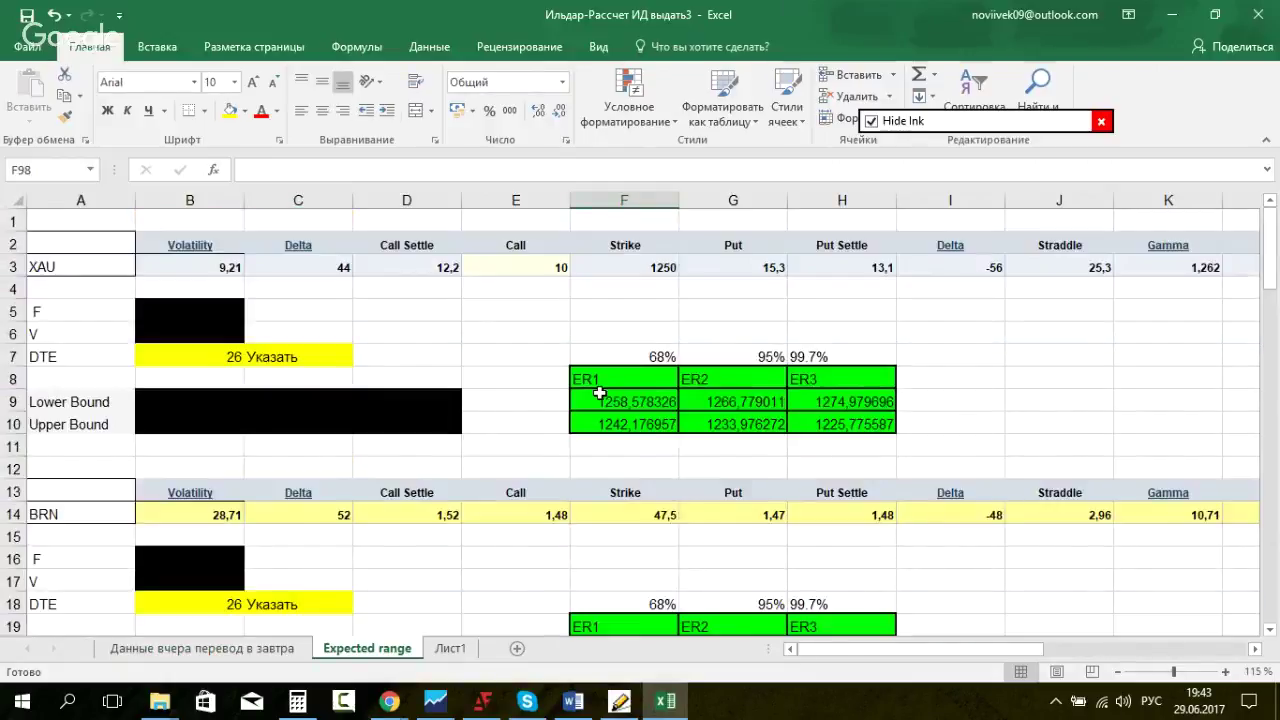
scroll(571, 397, down, 15)
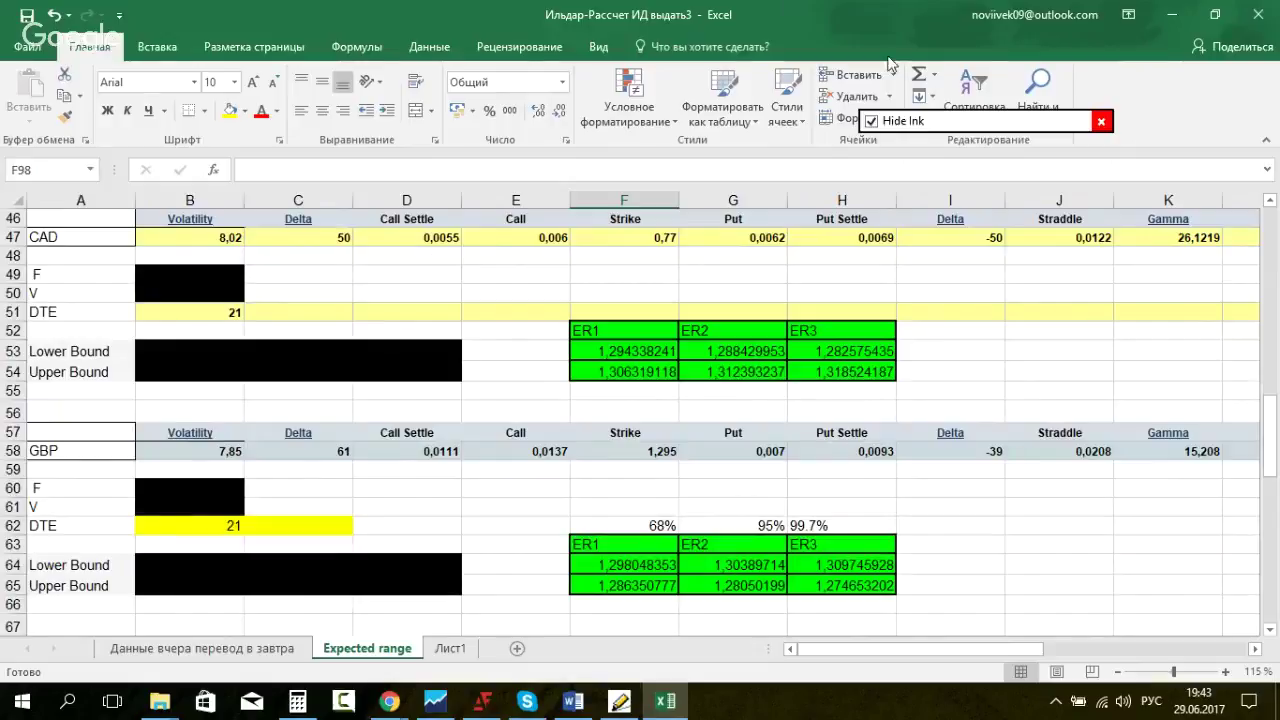
Step: Circle the Лист1 sheet name with the ink pen and hide the ink
click(872, 121)
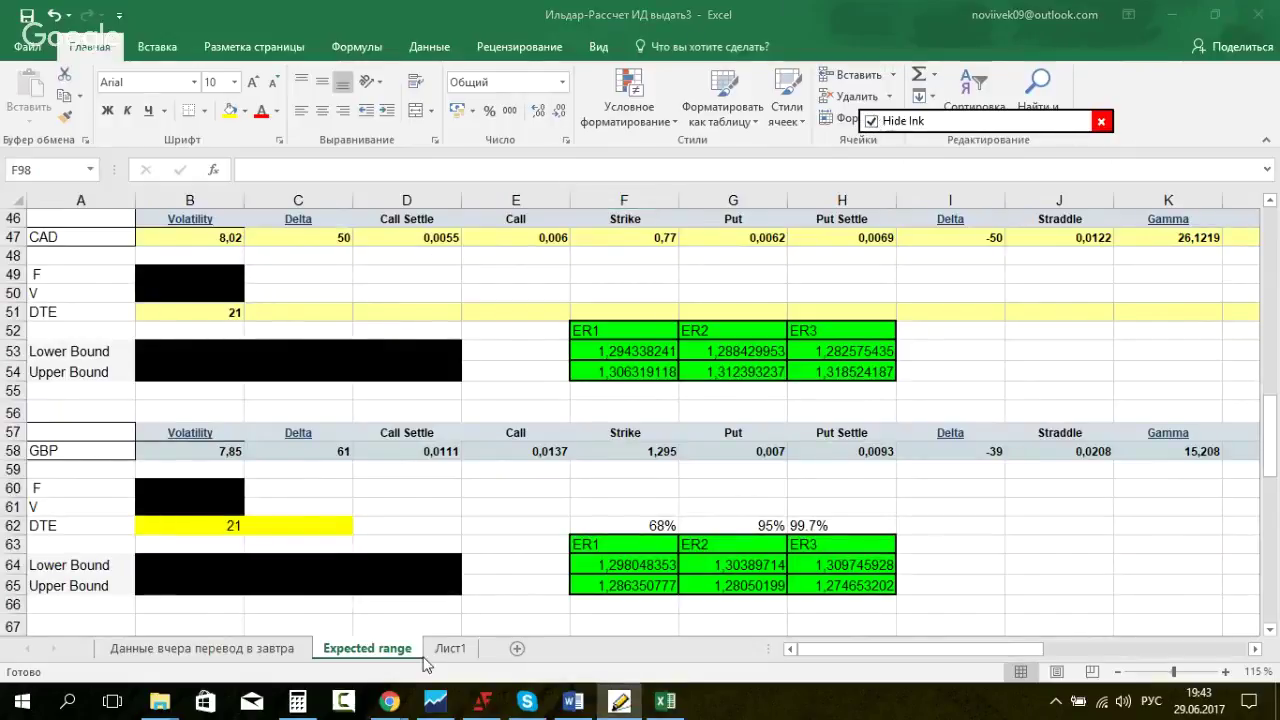
click(870, 121)
mouse_move(486, 636)
mouse_down()
mouse_move(434, 642)
mouse_move(440, 664)
mouse_move(472, 665)
mouse_move(483, 646)
mouse_up()
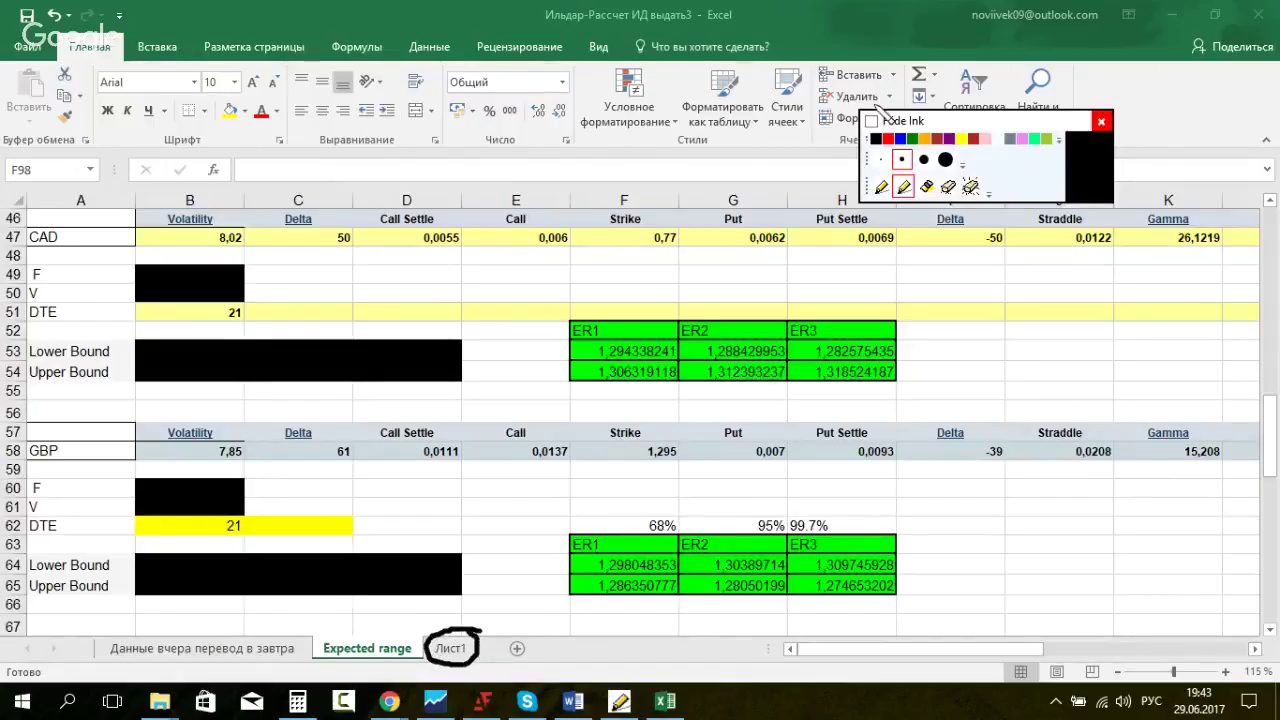
click(872, 121)
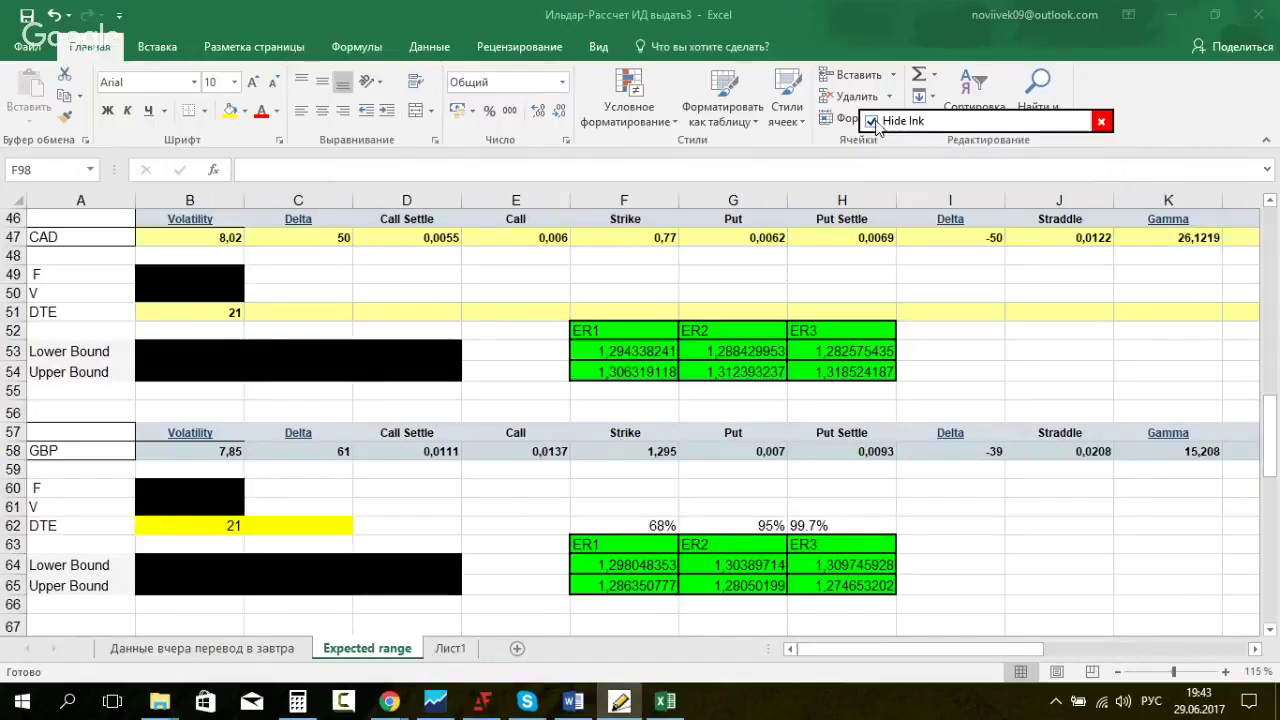
Step: Open the Лист1 sheet and select the prepared level data in G2:G41
click(455, 655)
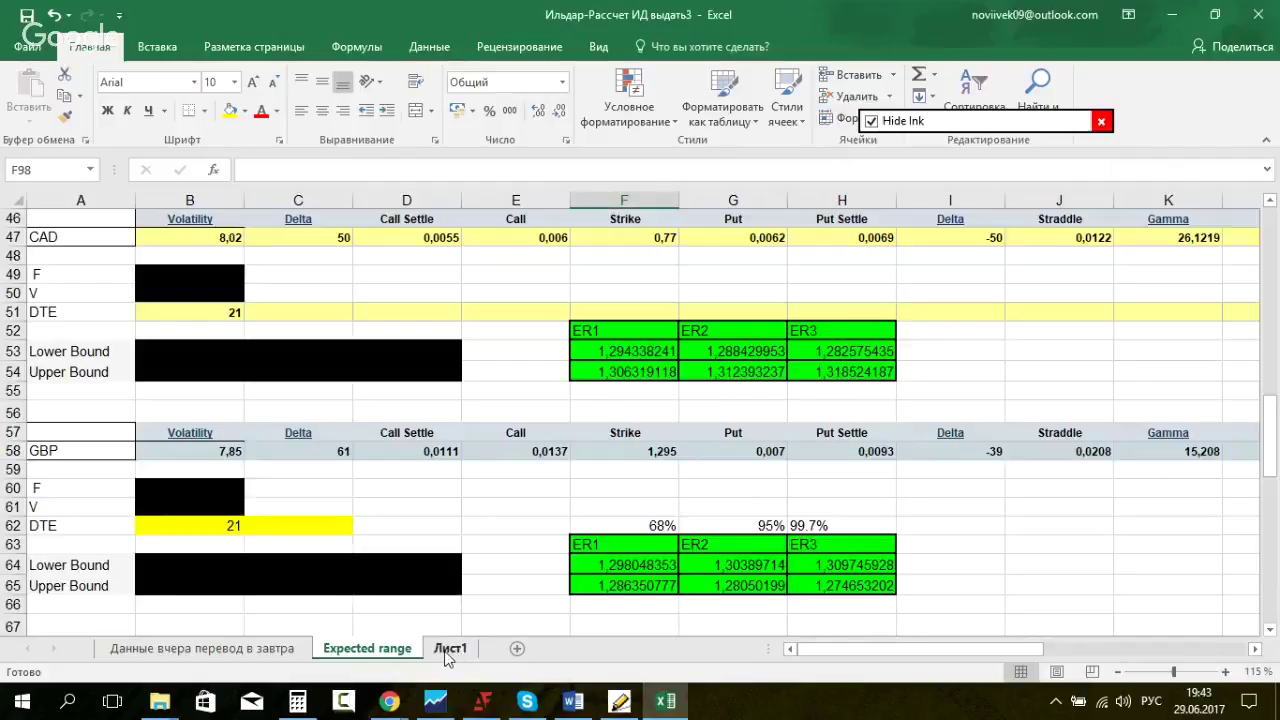
click(448, 652)
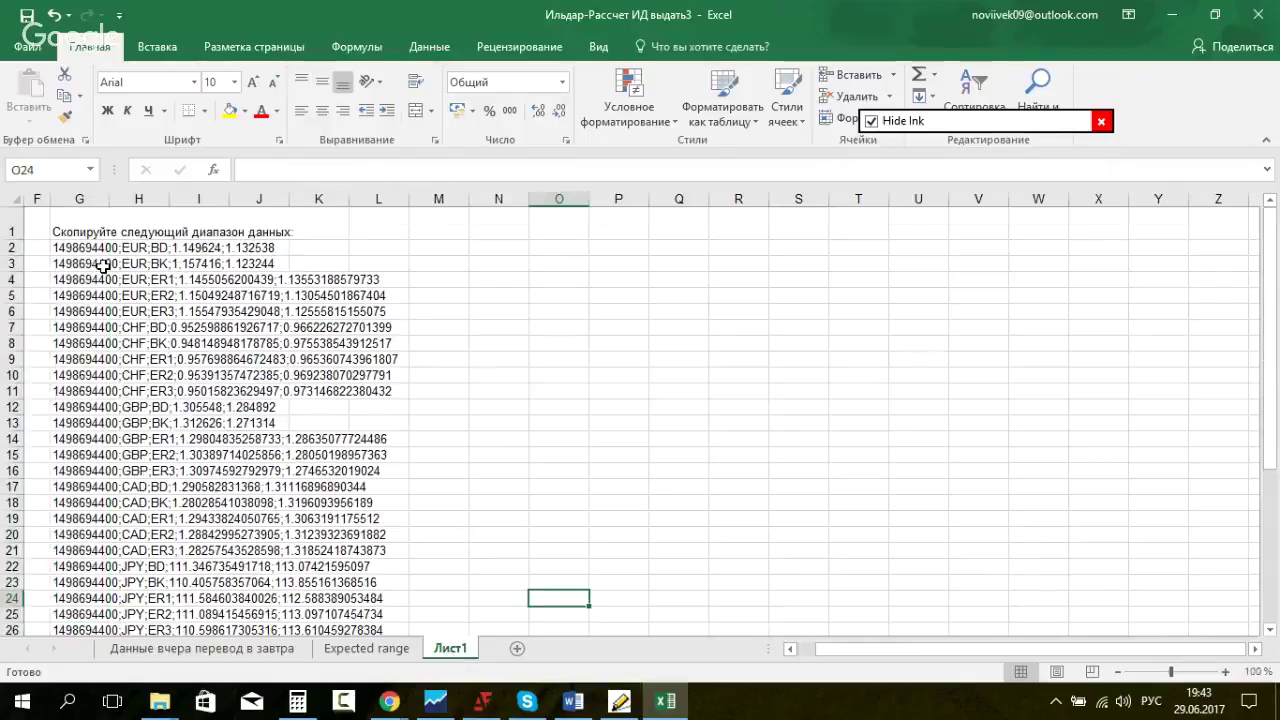
key(alt+Tab)
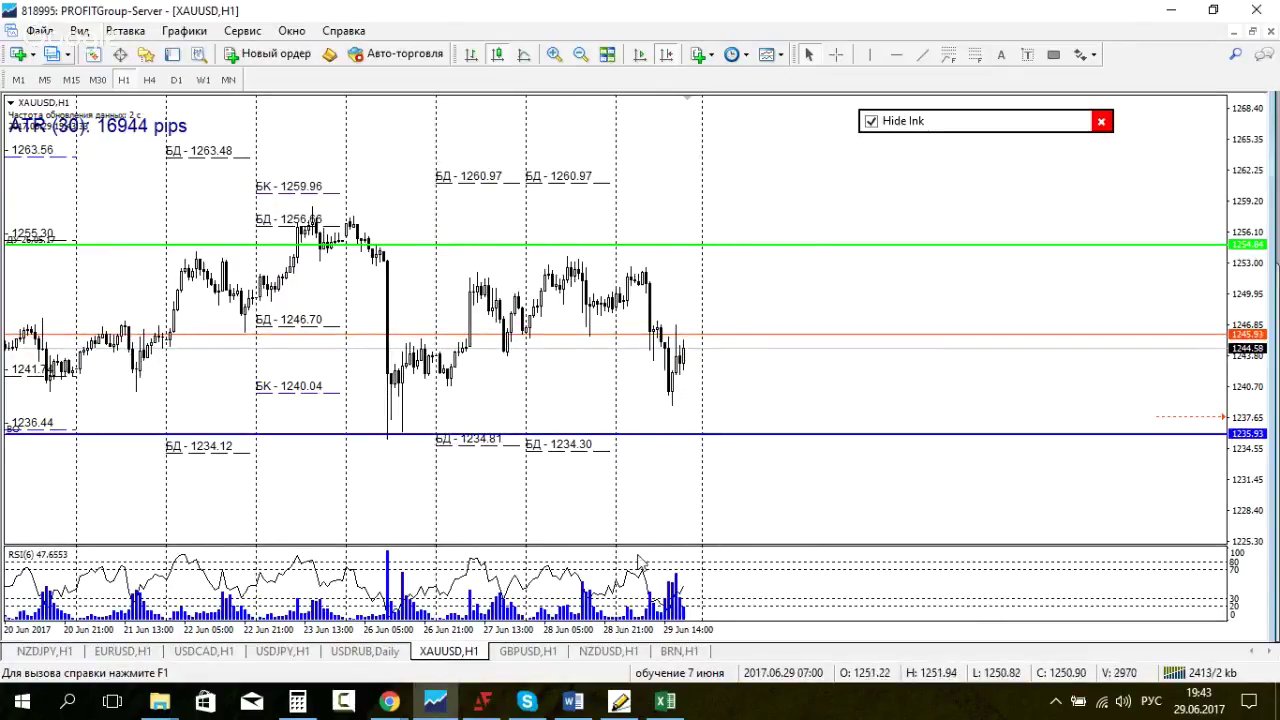
click(665, 701)
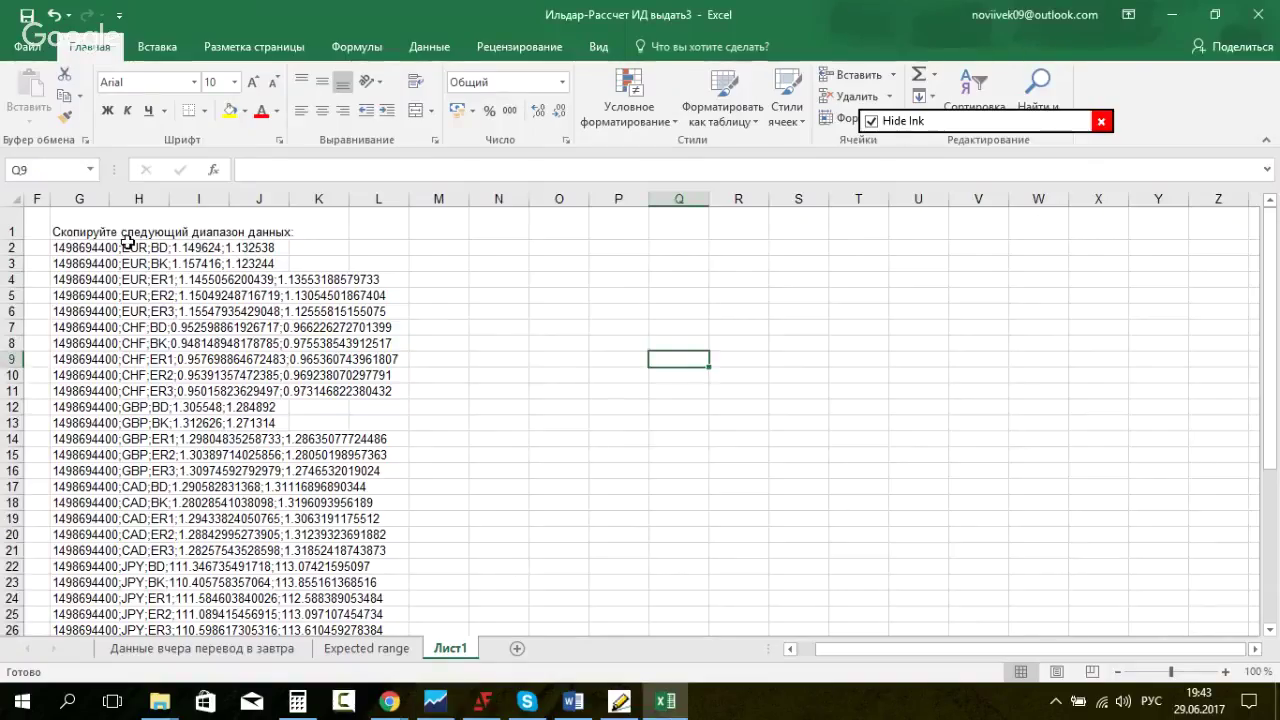
click(81, 250)
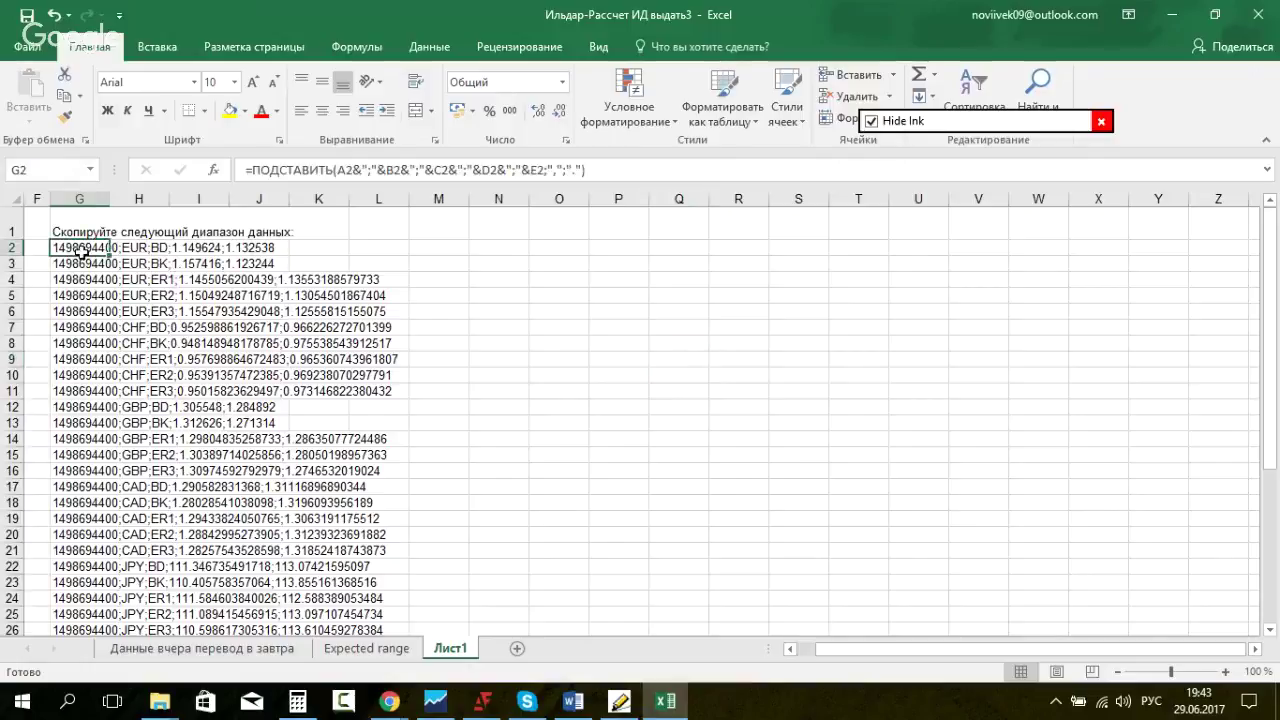
drag(81, 252, 75, 597)
scroll(93, 378, up, 5)
scroll(93, 378, up, 1)
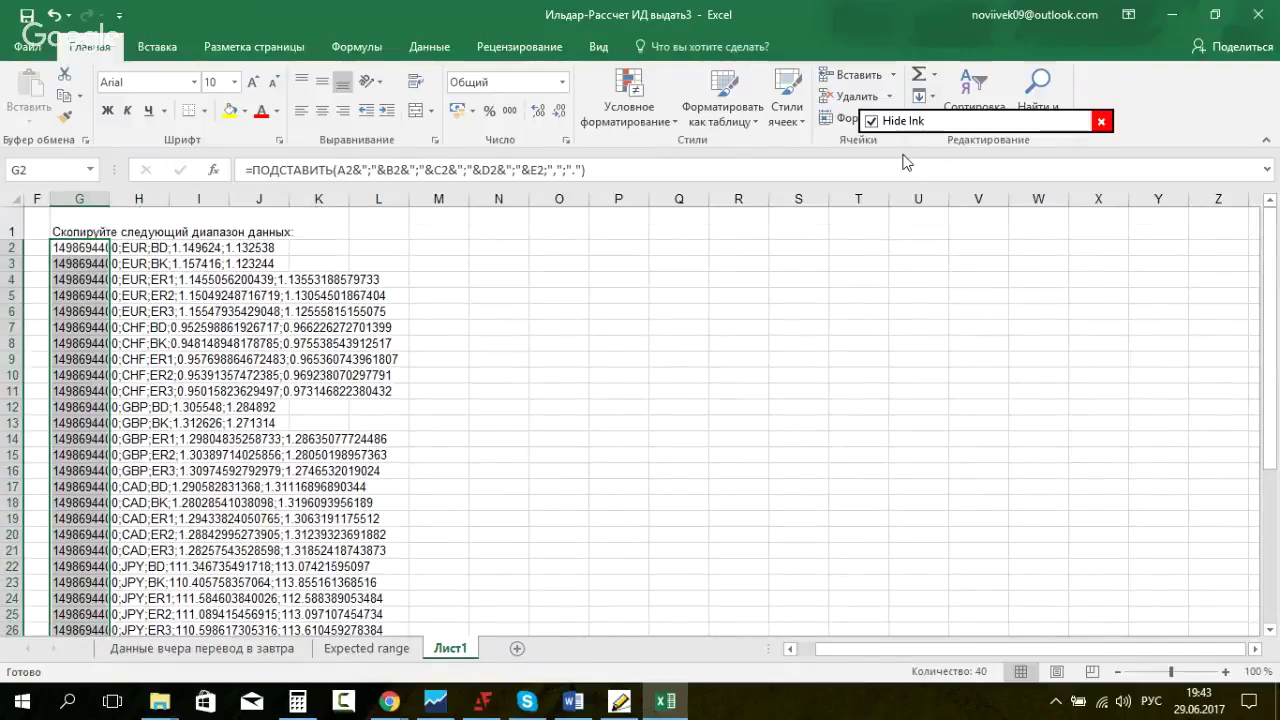
Step: Mark the first data row of Лист1 with the ink pen, erase all ink and hide it
key(ctrl+shift+h)
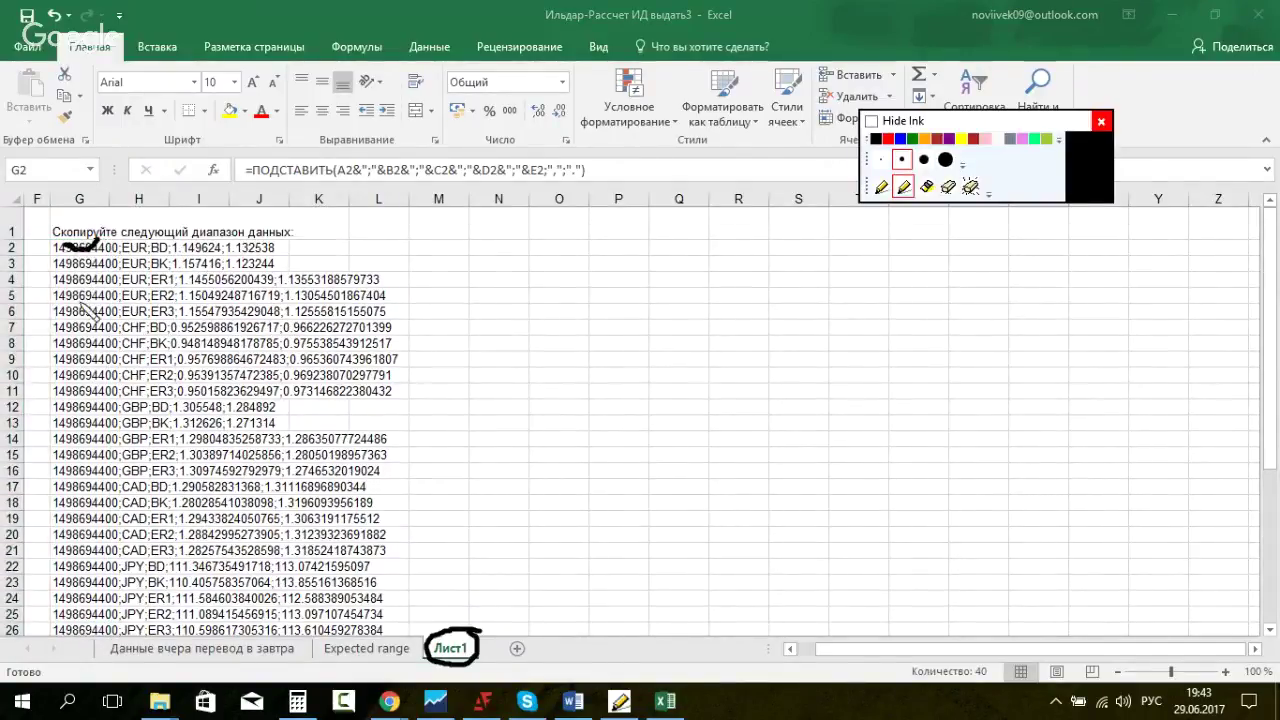
click(970, 187)
click(871, 121)
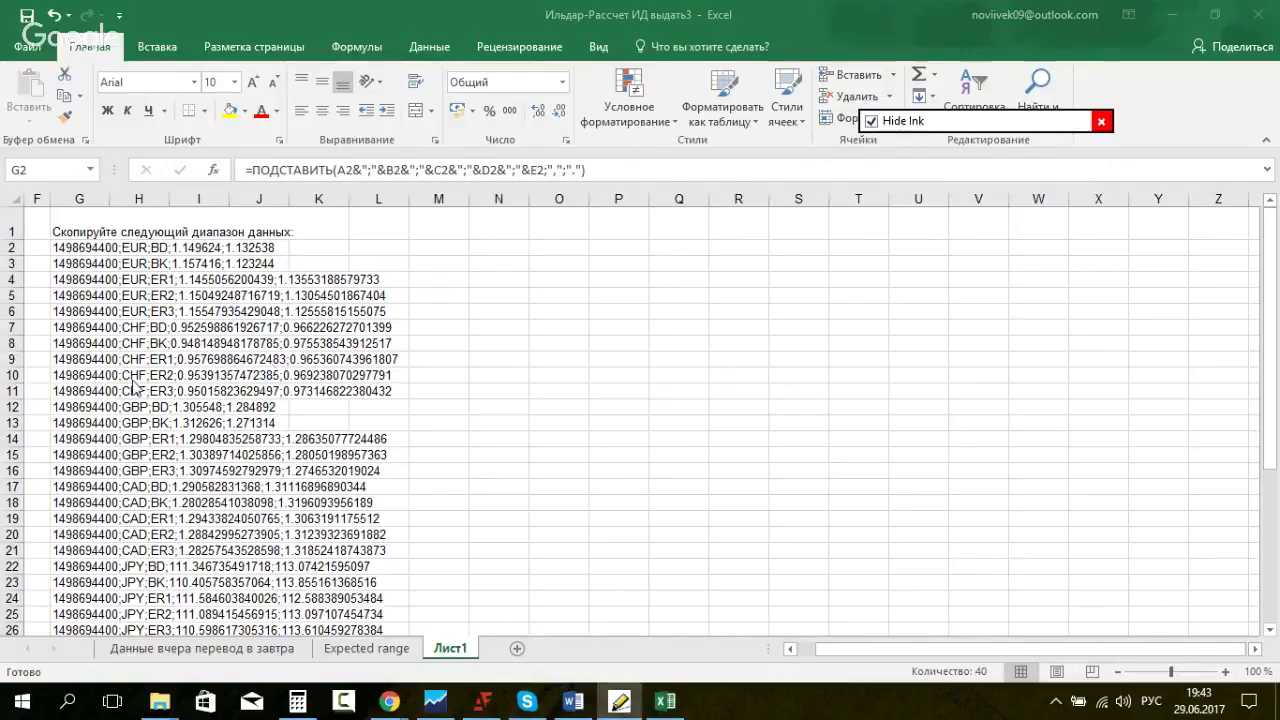
Step: Check that the selection reaches the last XAU row and copy the level data G2:G41
scroll(892, 301, down, 7)
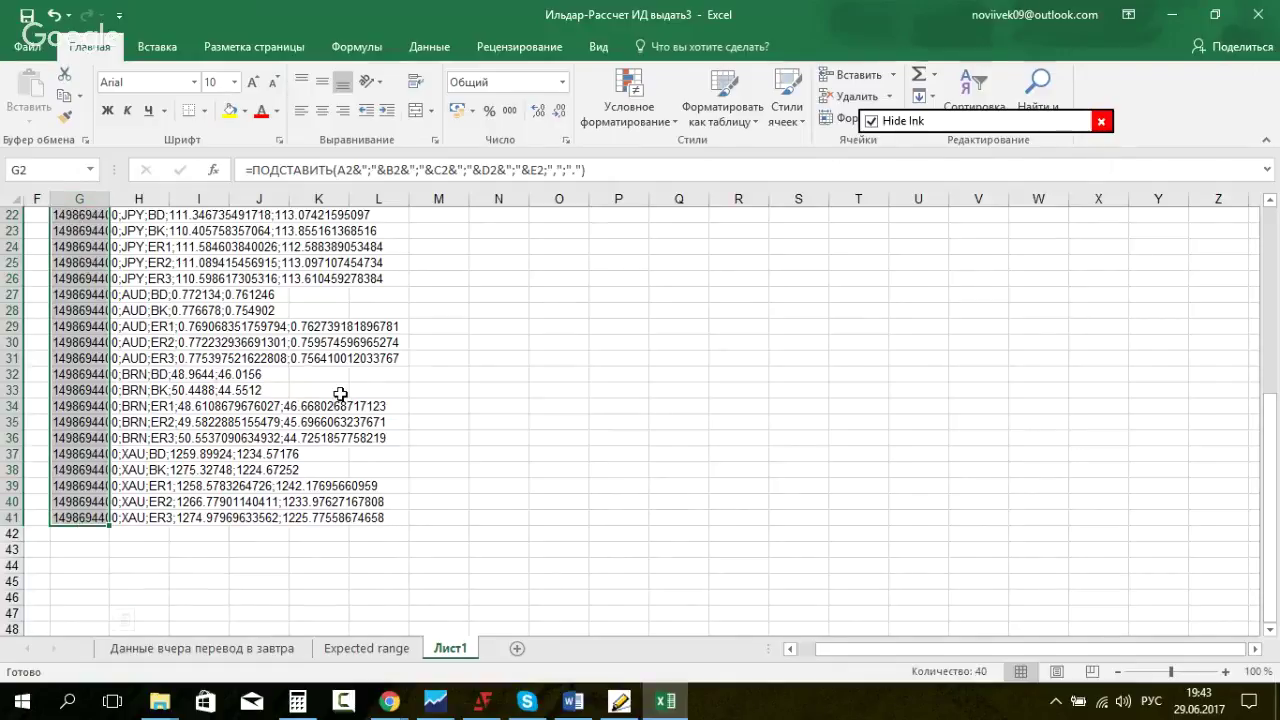
scroll(340, 394, up, 7)
key(ctrl+c)
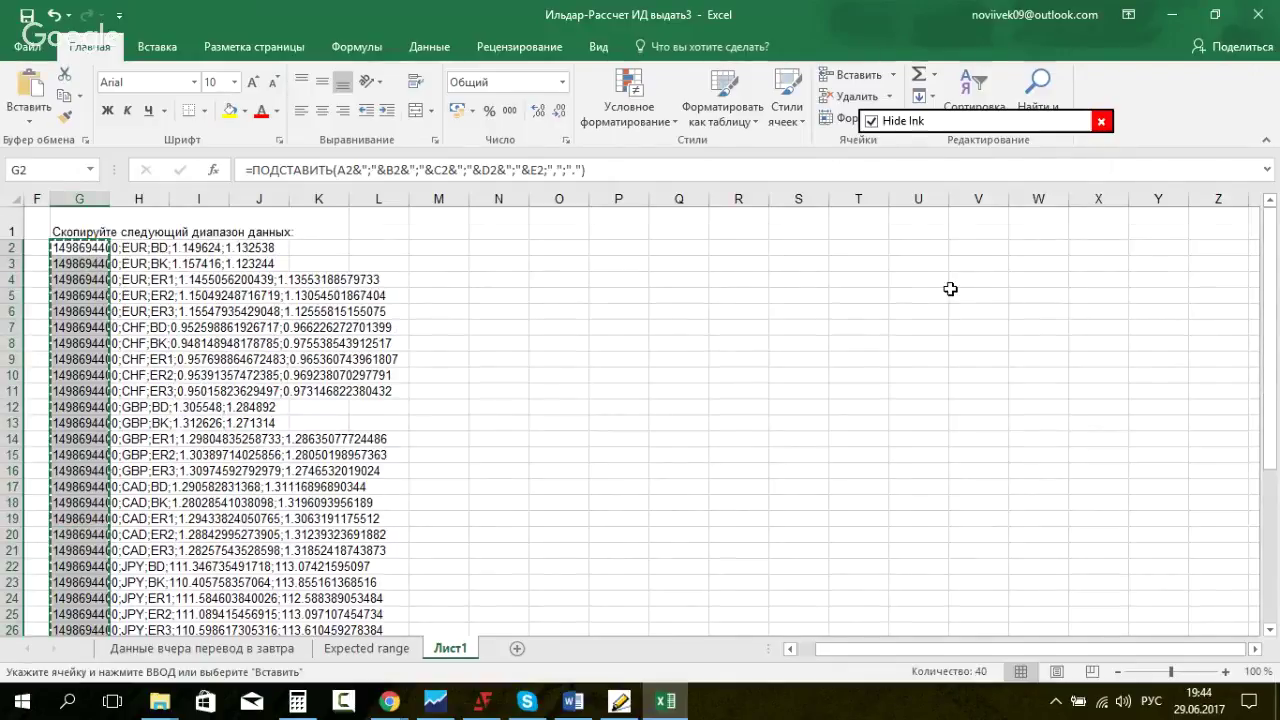
Step: Minimize the Excel, trading terminal and Skype windows to reach the desktop
click(1183, 18)
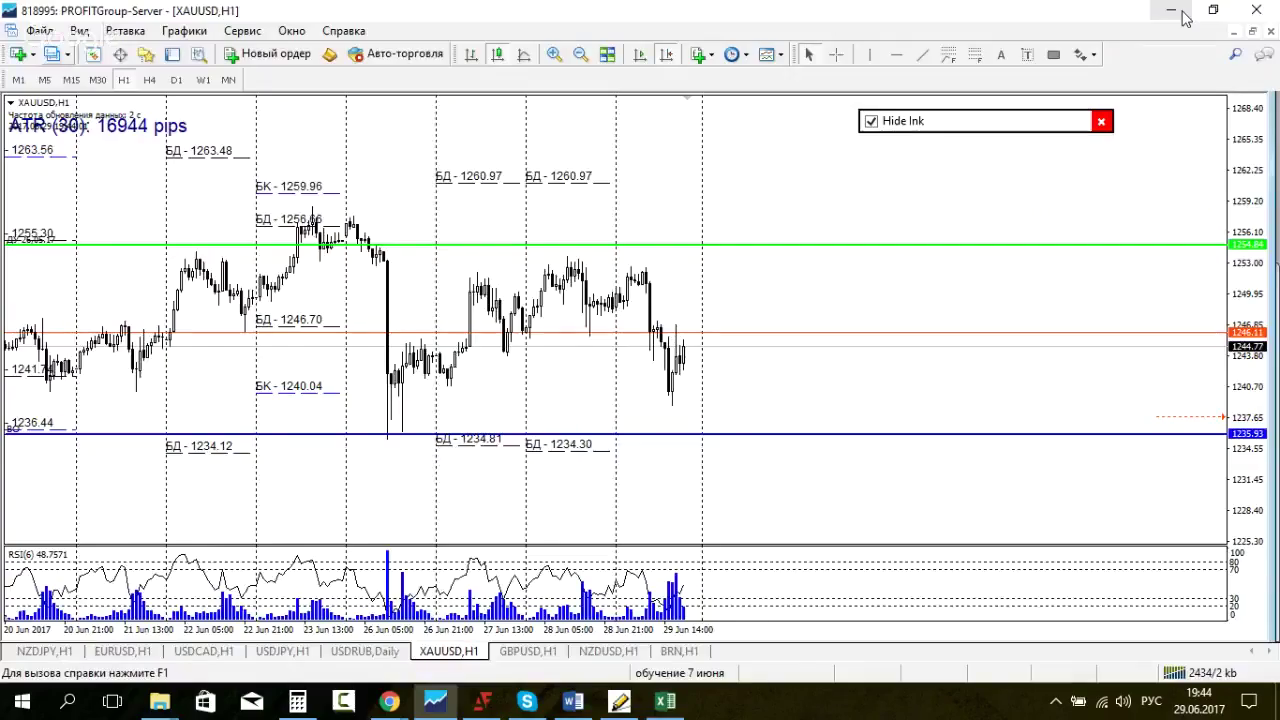
key(alt+Tab)
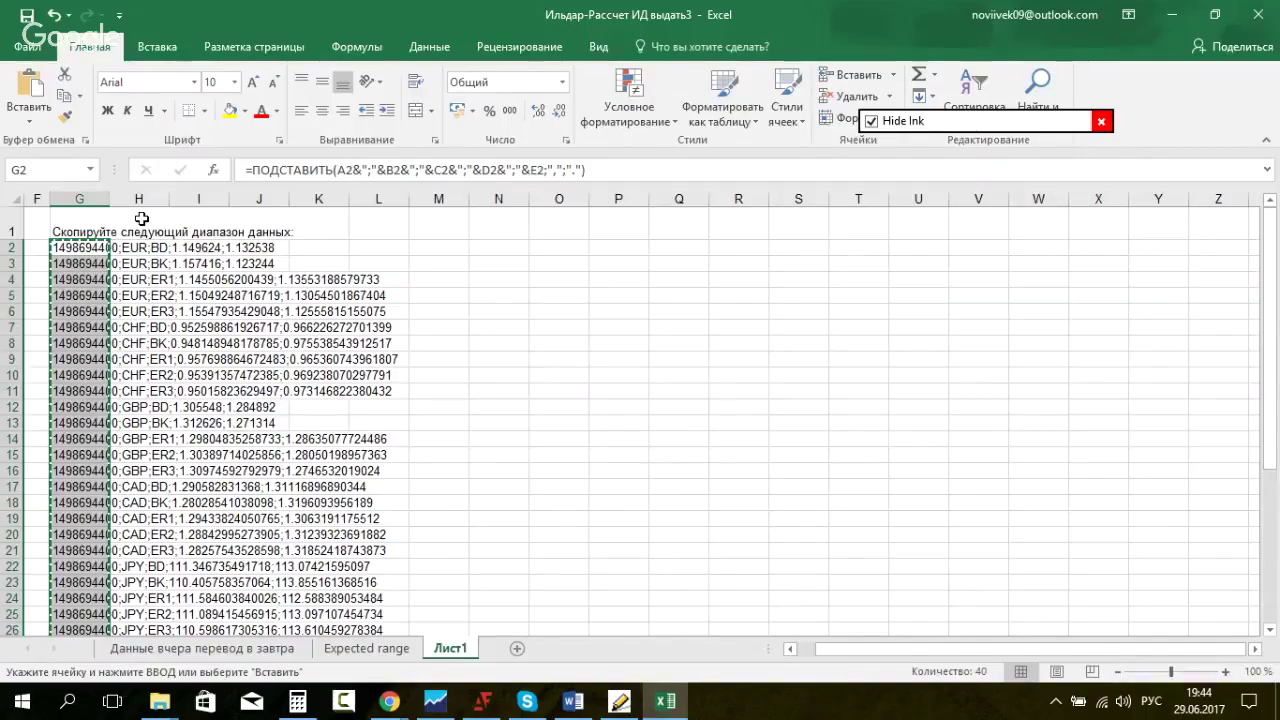
click(1172, 18)
click(1172, 18)
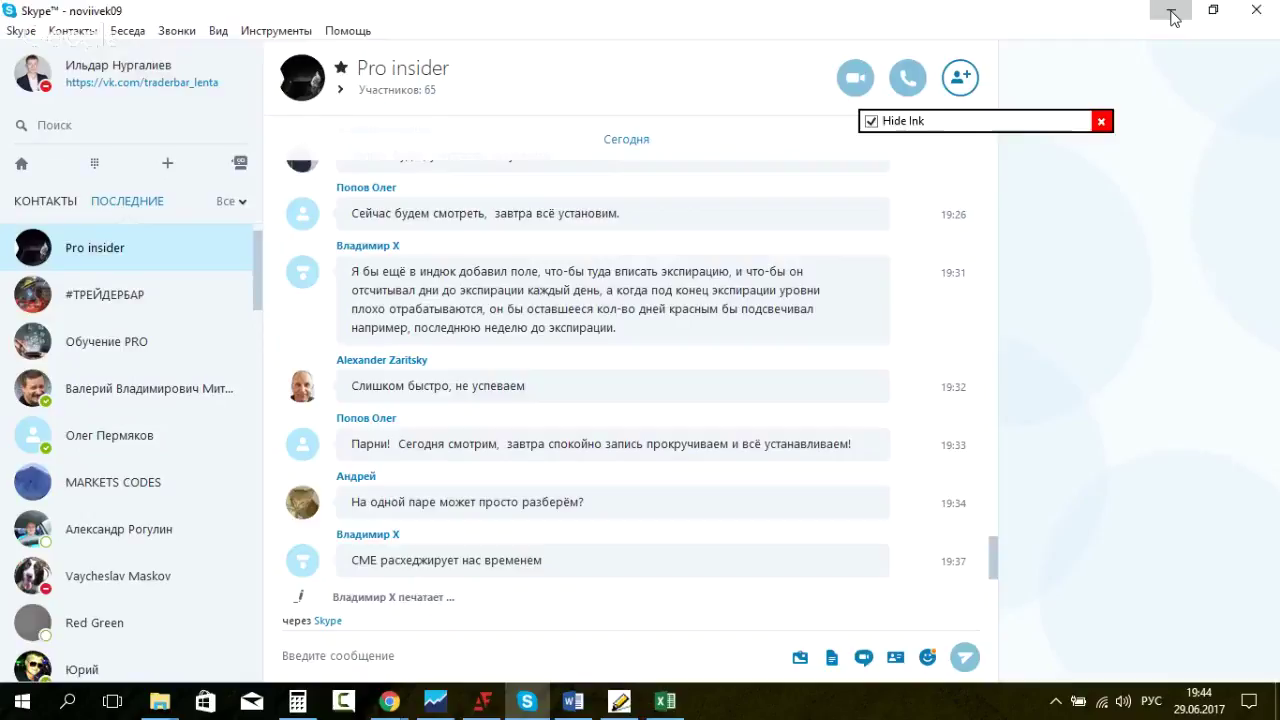
click(1172, 18)
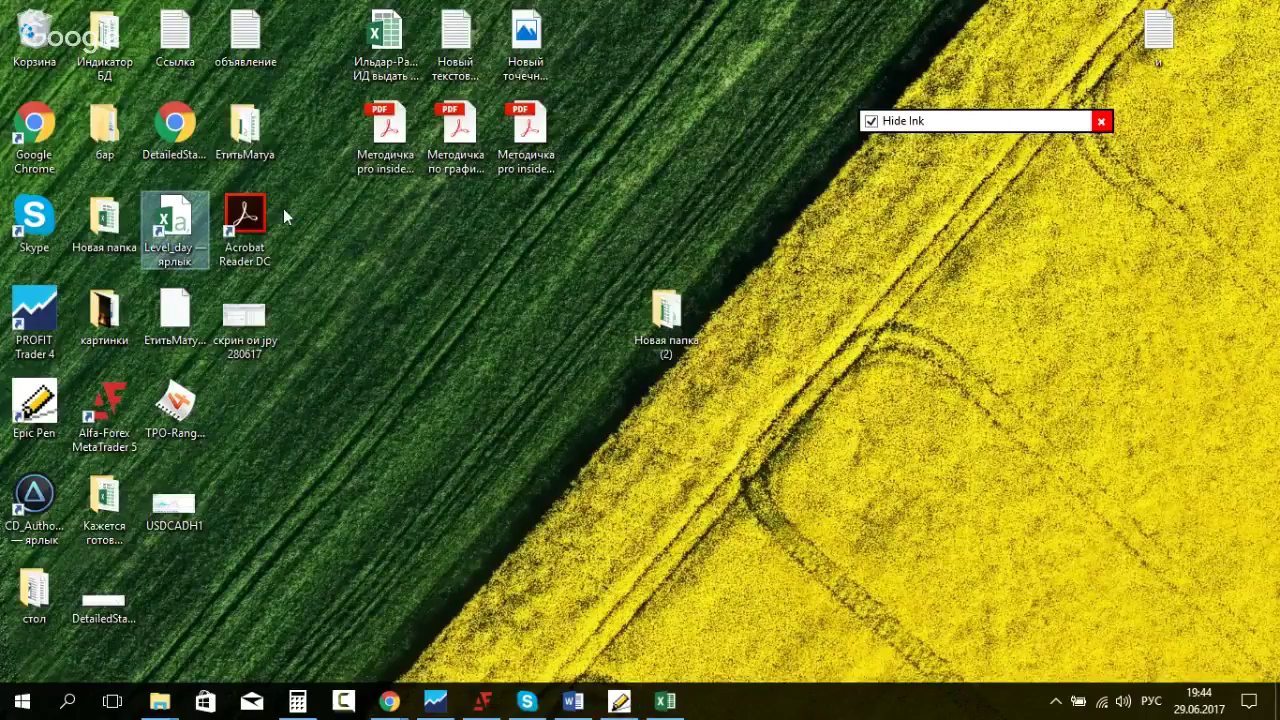
Step: Move the Acrobat Reader DC shortcut below the PDF files on the desktop and select the Level_day shortcut
drag(270, 225, 383, 211)
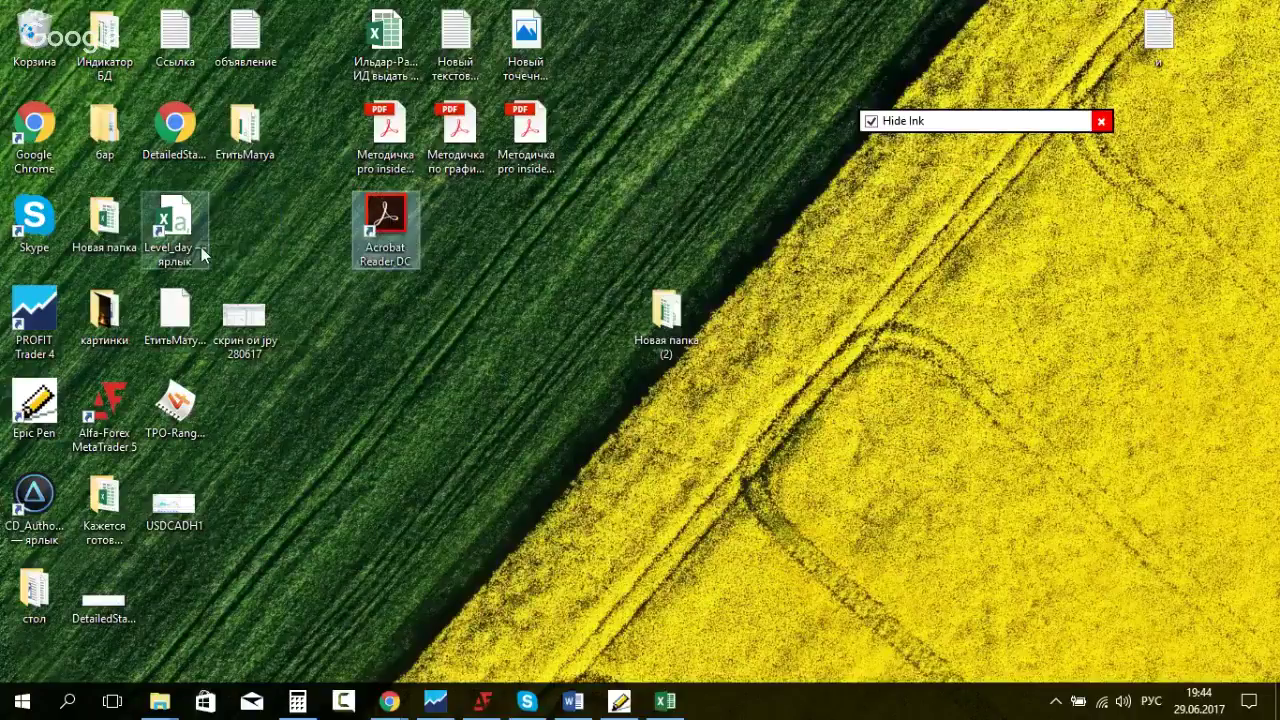
click(222, 233)
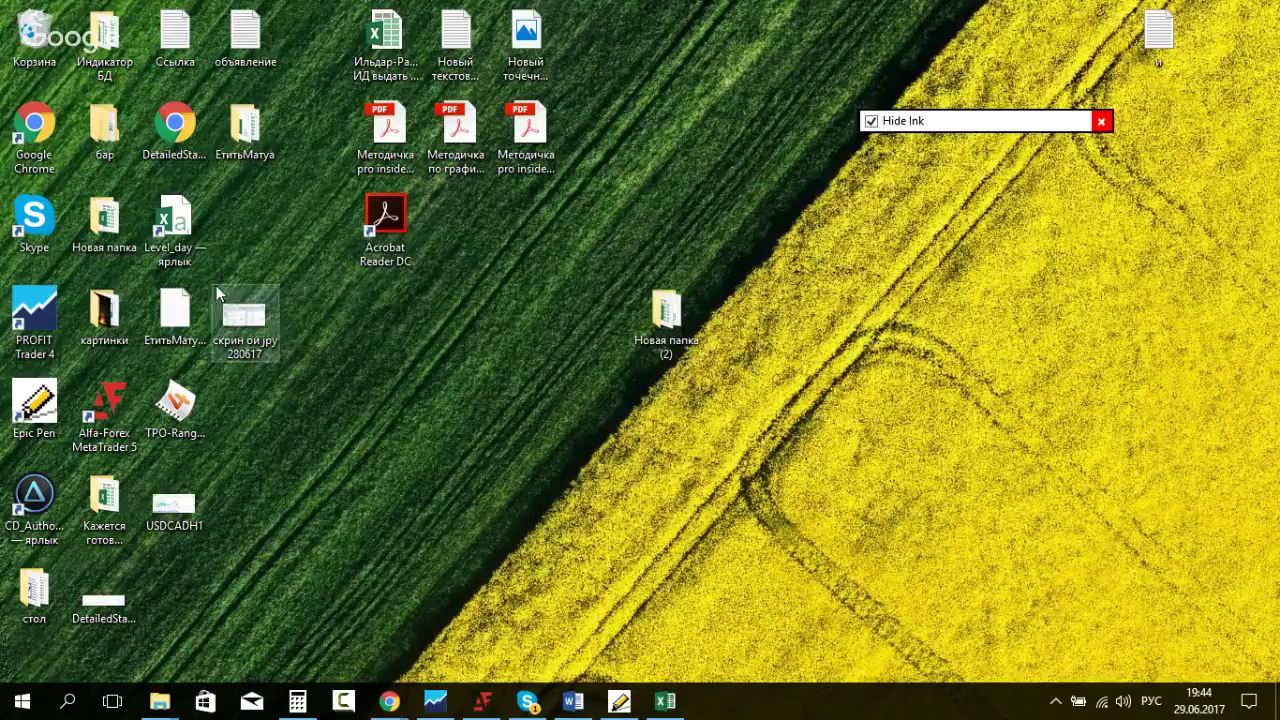
click(188, 232)
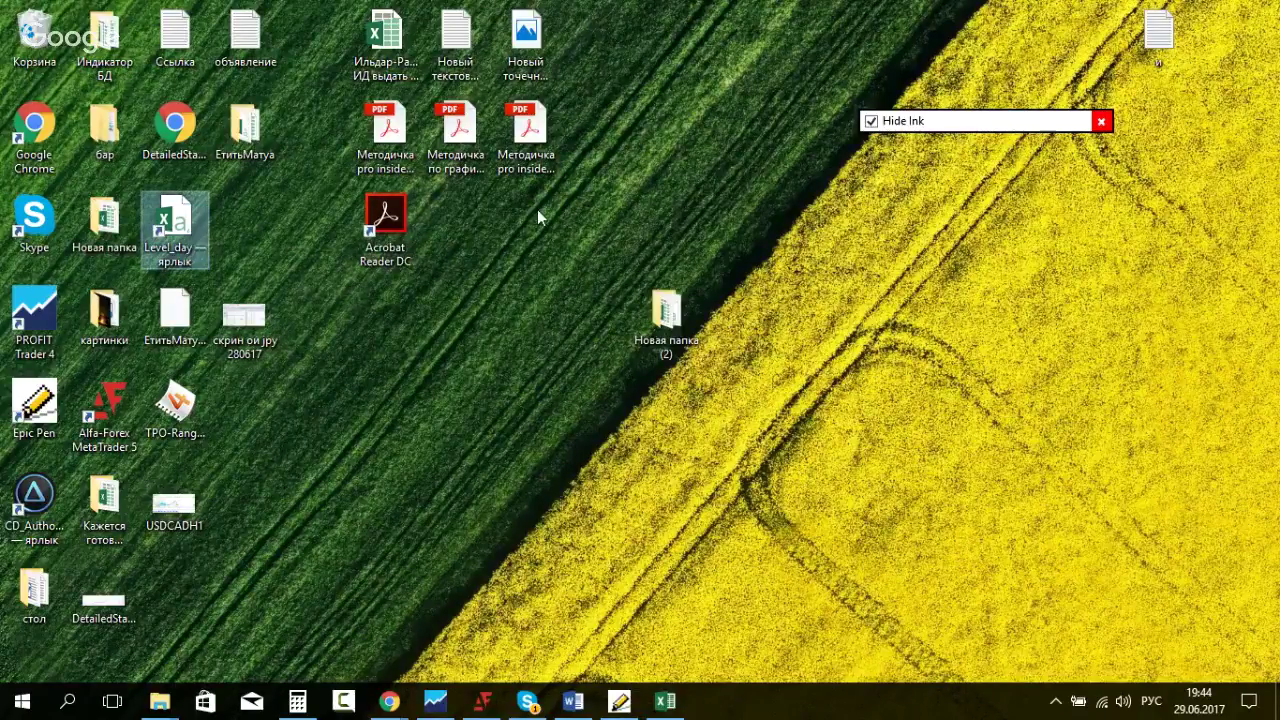
Step: Open the Level_day file in Notepad (Блокнот) and go to the end of its level data
right_click(182, 222)
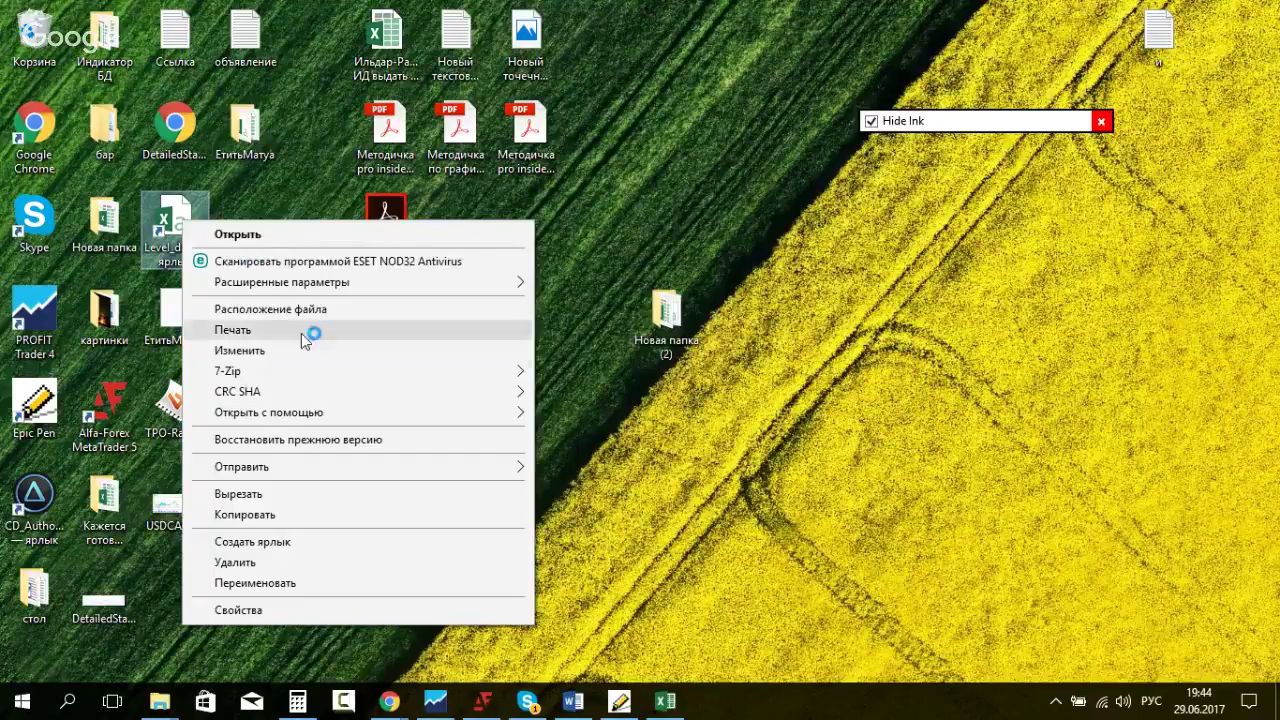
mouse_move(315, 414)
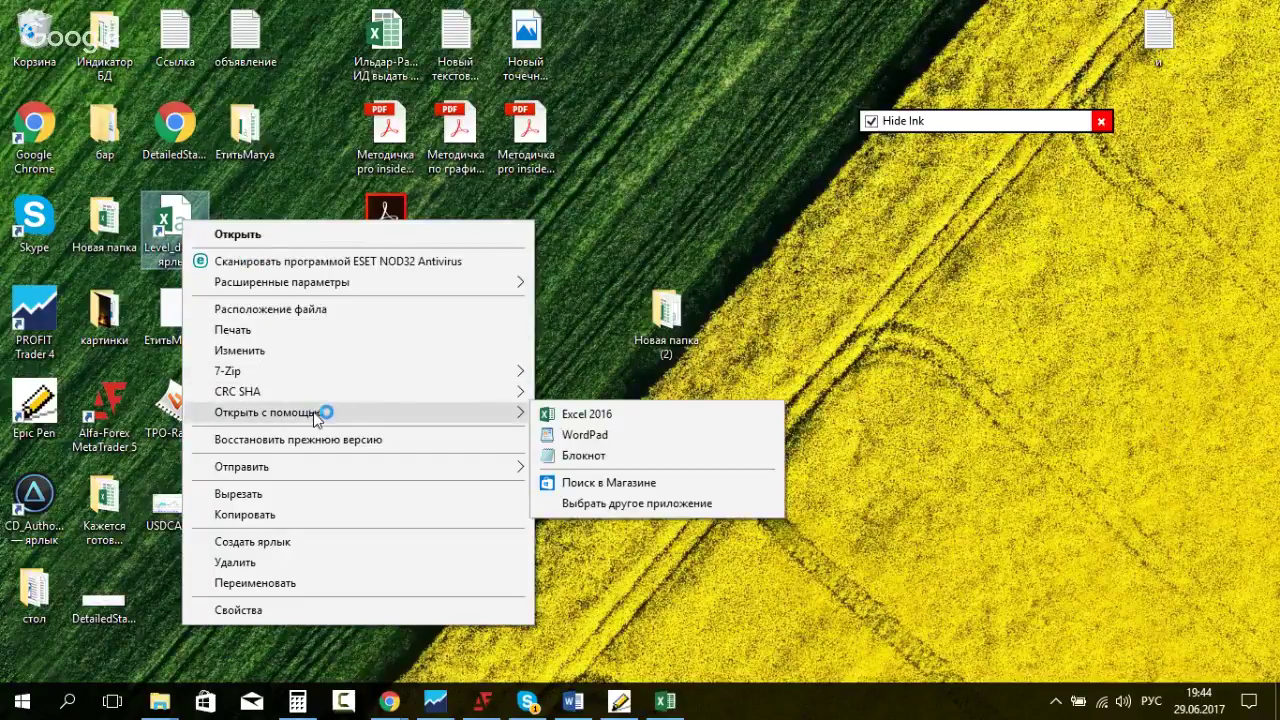
click(584, 456)
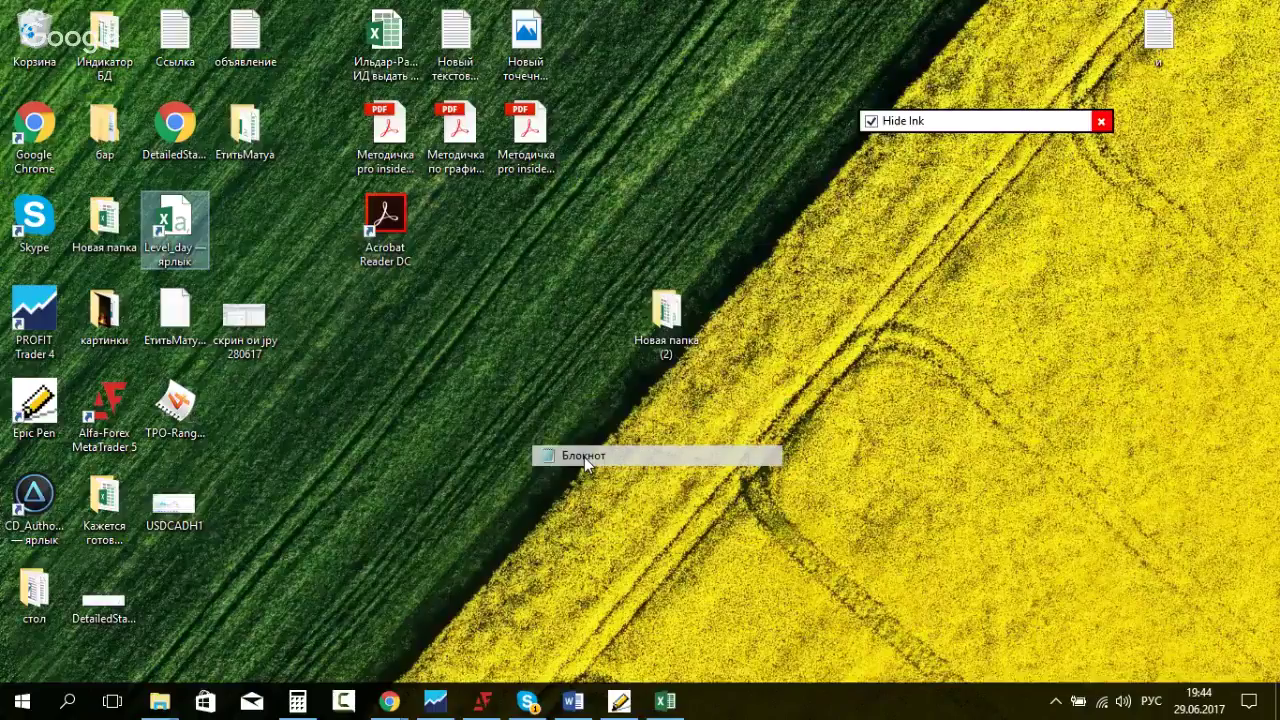
scroll(564, 450, down, 8)
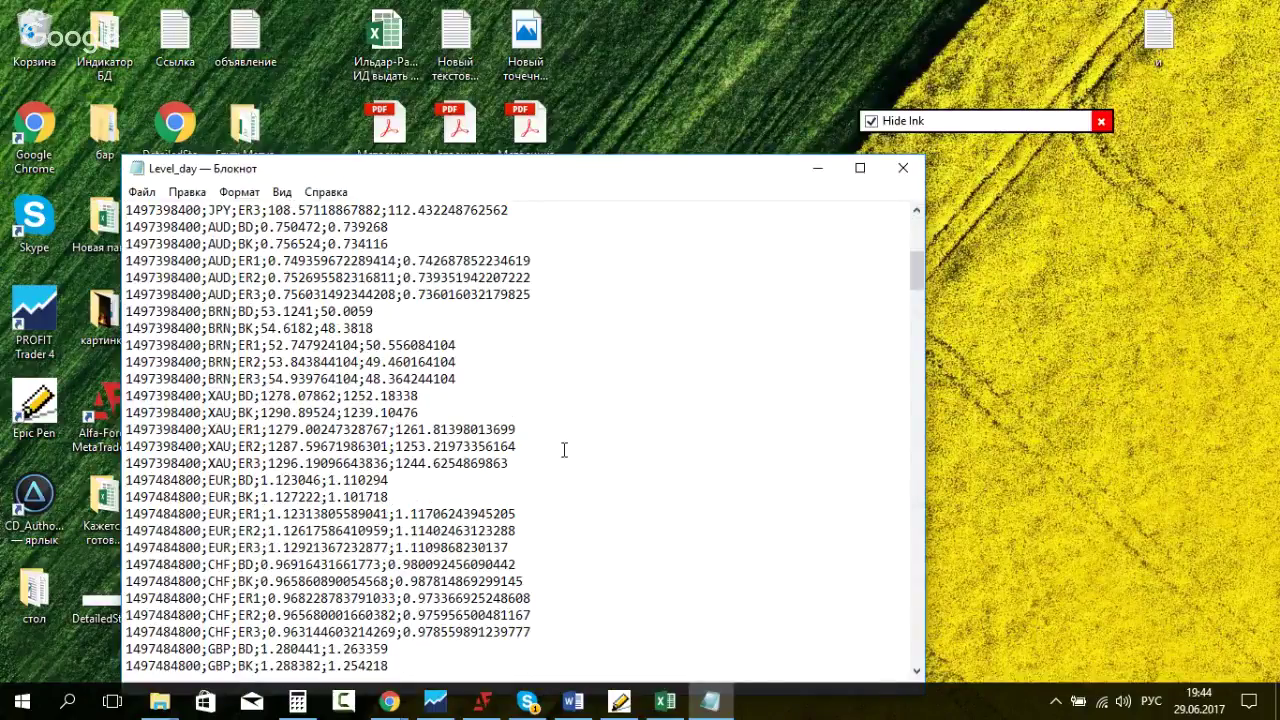
scroll(564, 450, down, 15)
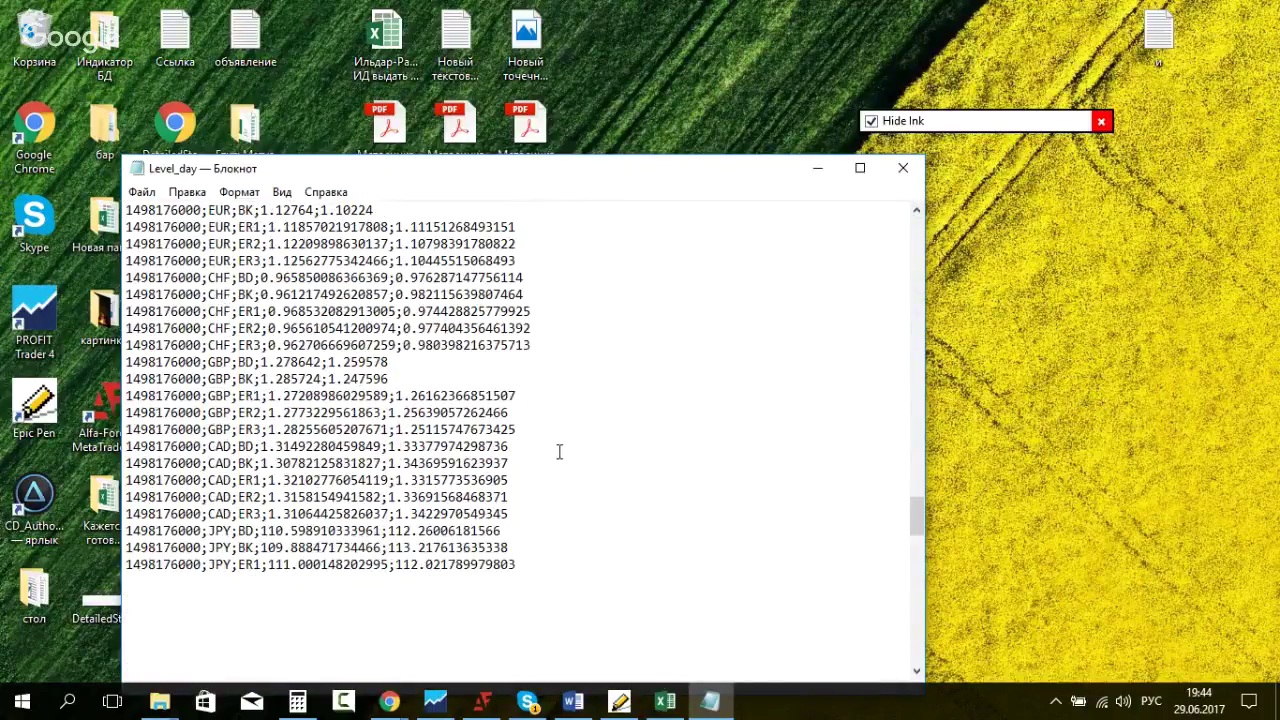
scroll(559, 452, down, 10)
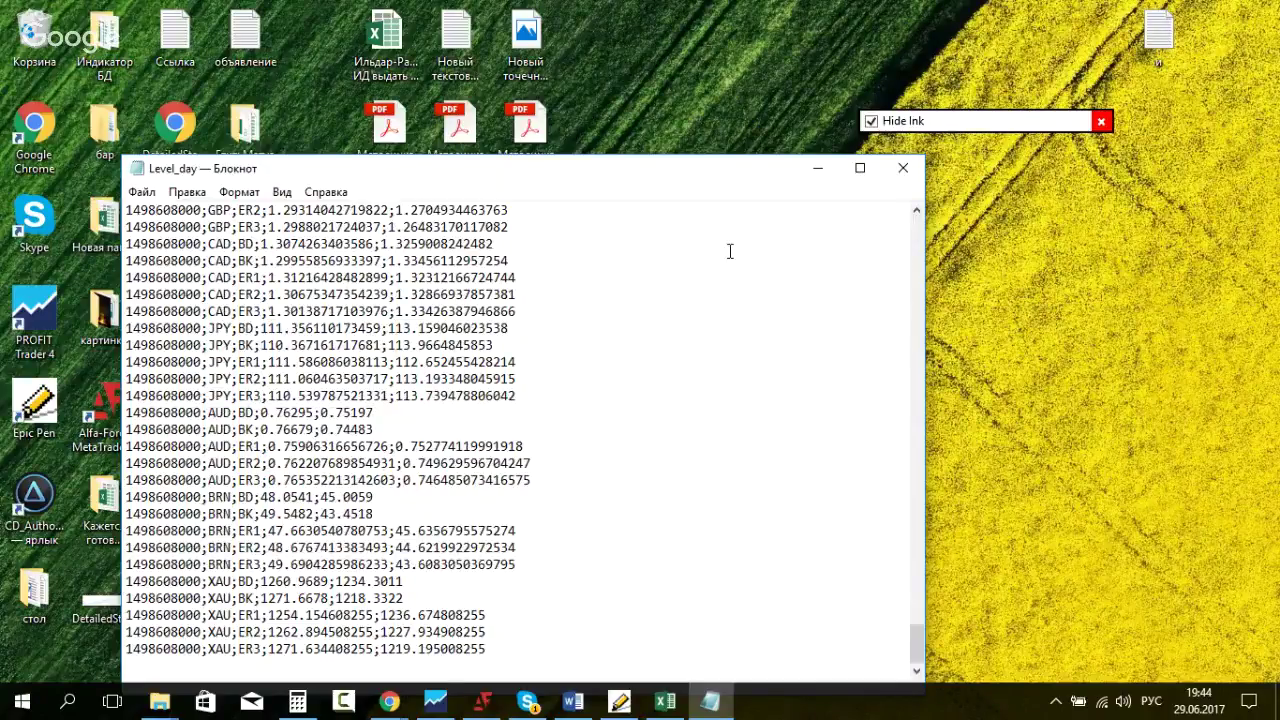
Step: Paste the copied levels at the end of the Level_day file, save it and close Notepad
drag(710, 179, 725, 55)
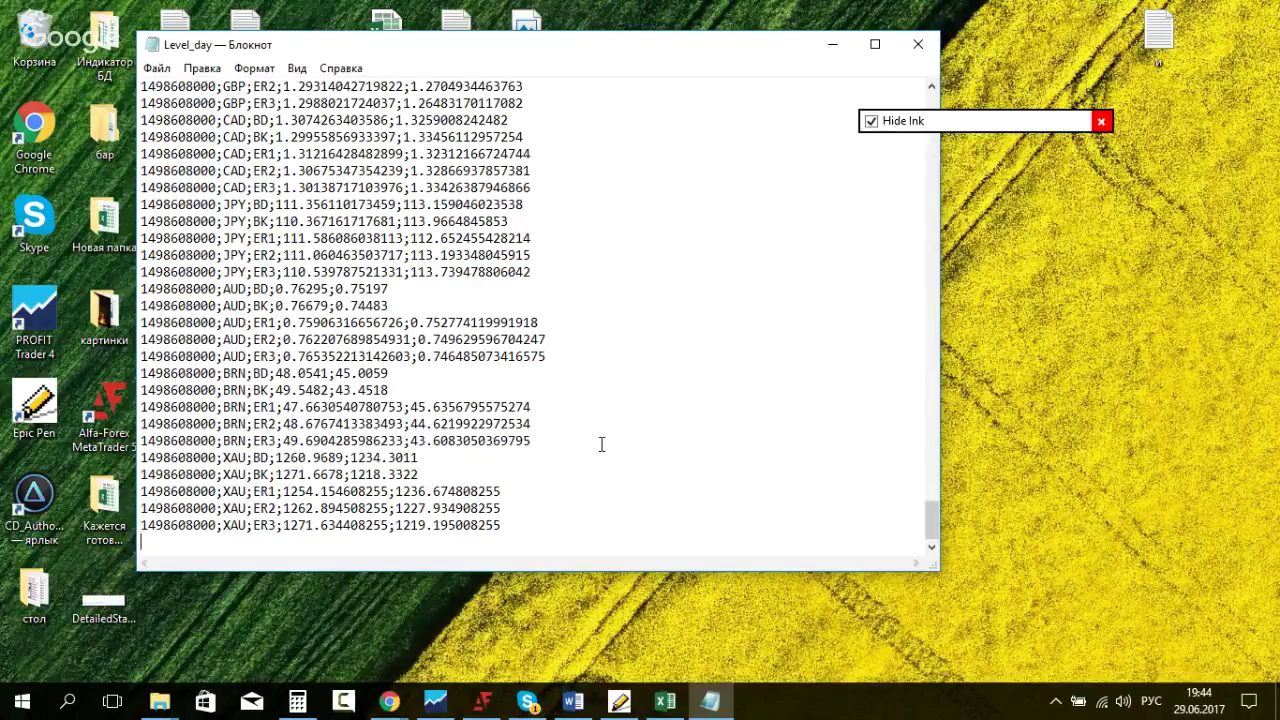
key(ctrl+a)
key(ctrl+v)
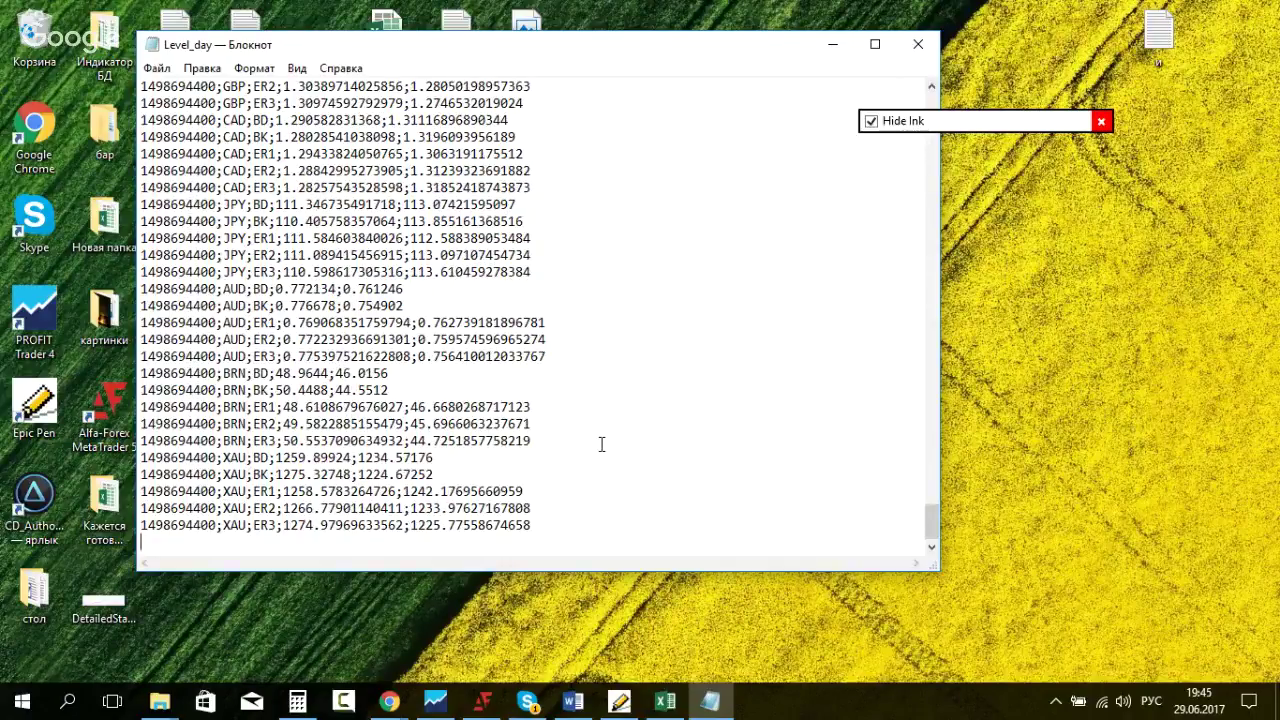
click(155, 70)
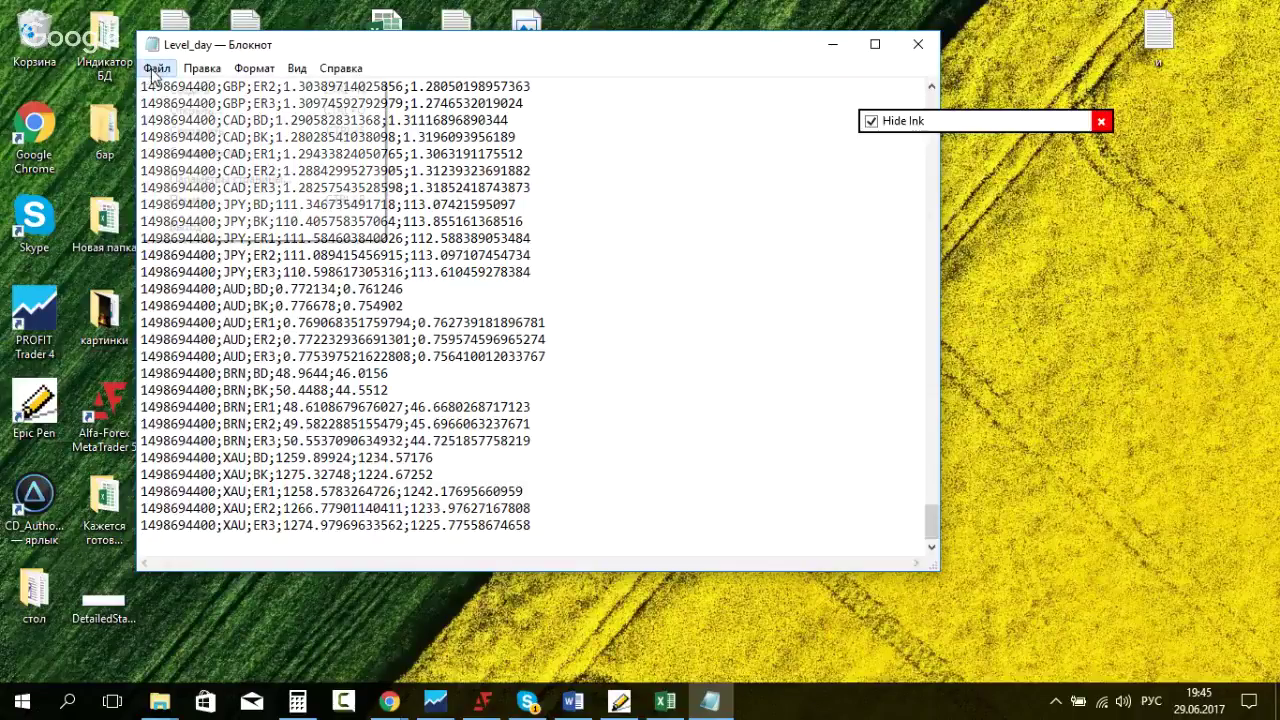
click(171, 131)
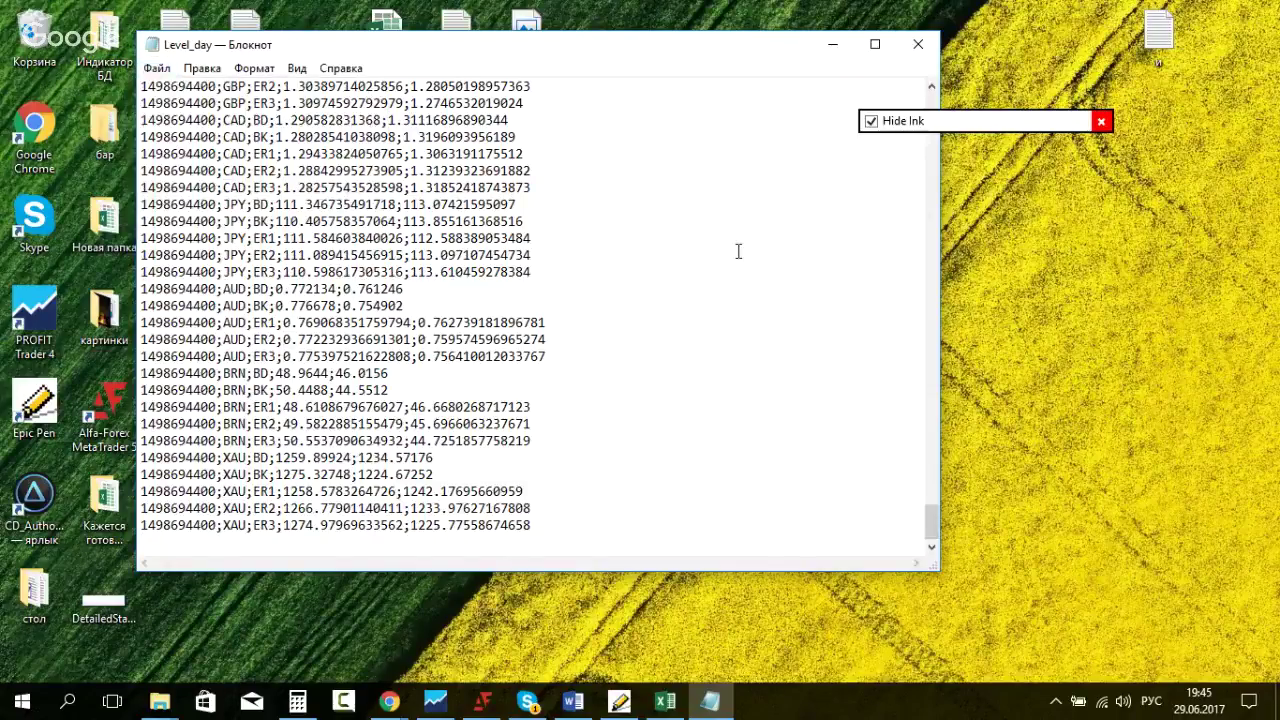
key(alt+F4)
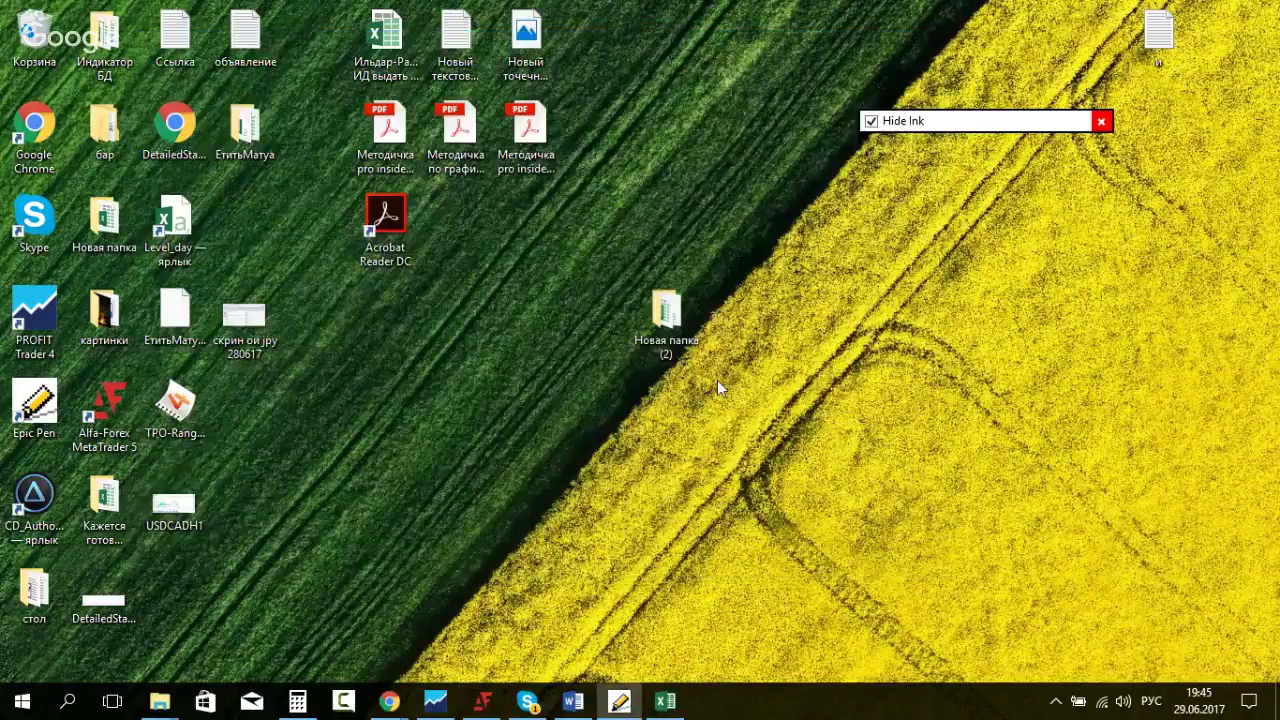
Step: Switch to the trading terminal and inspect the levels on the XAUUSD, GBPUSD and NZDUSD hourly charts
key(alt+Tab)
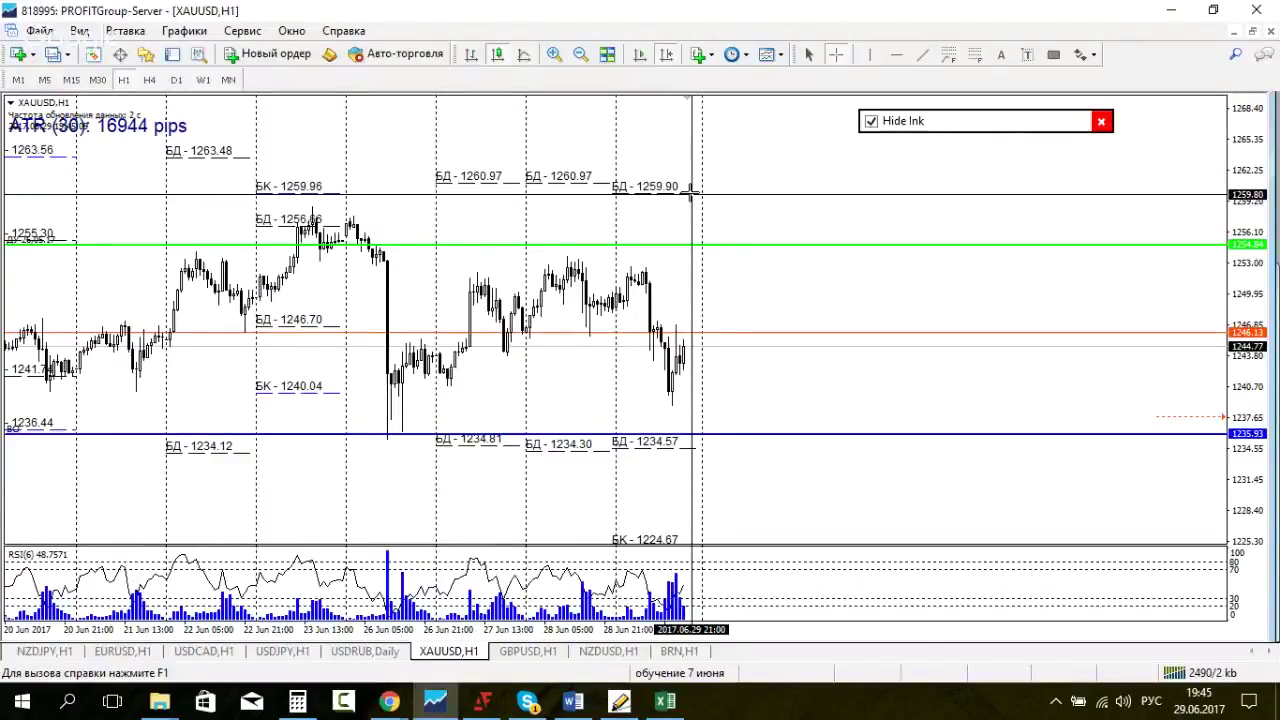
click(690, 192)
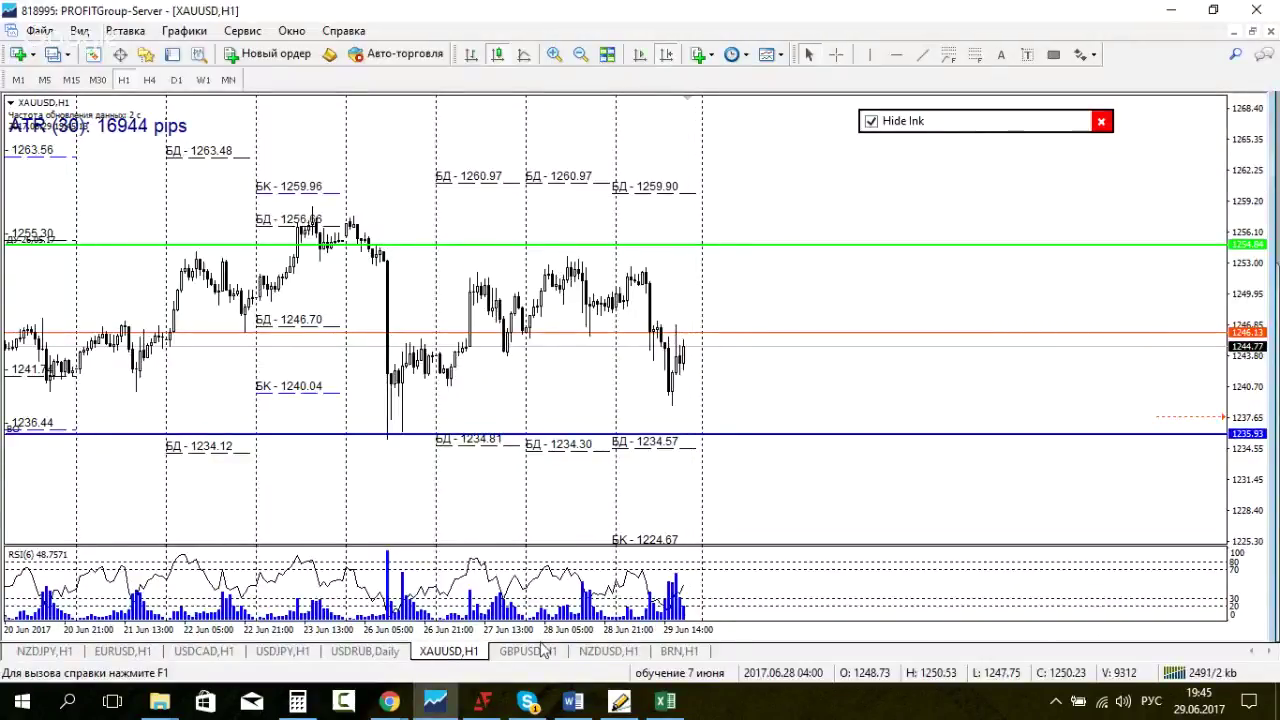
click(530, 652)
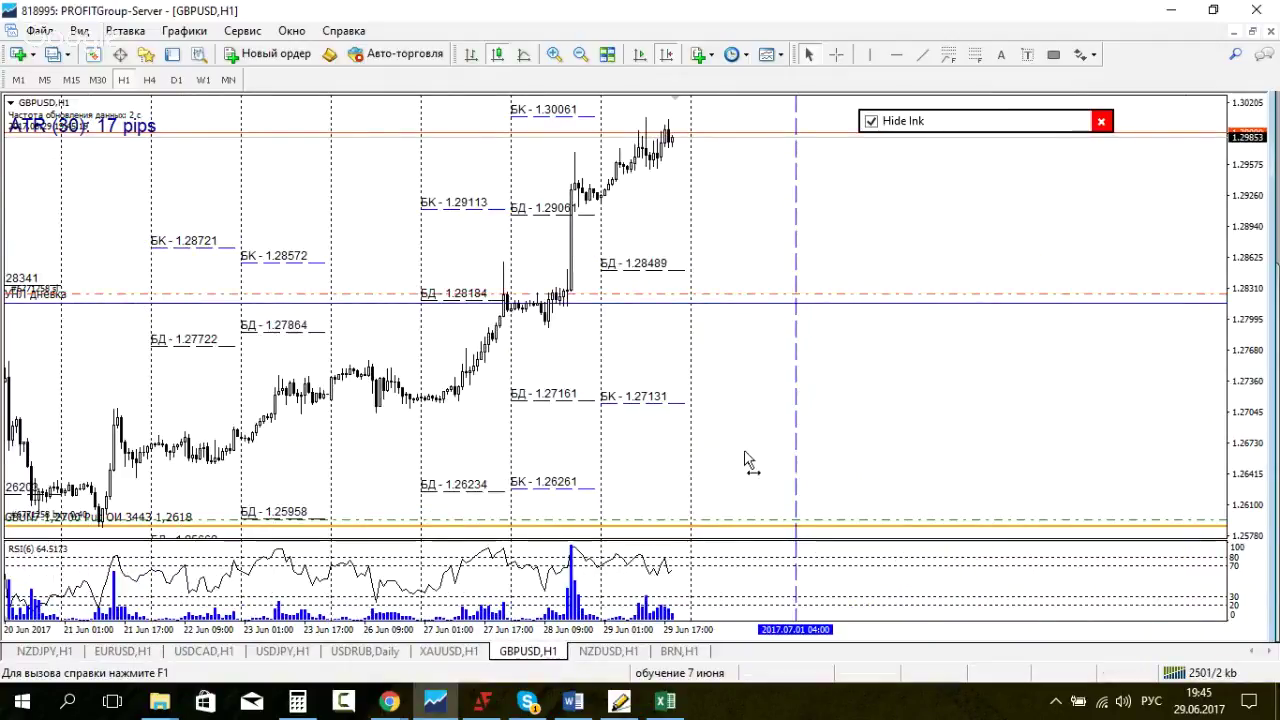
click(618, 652)
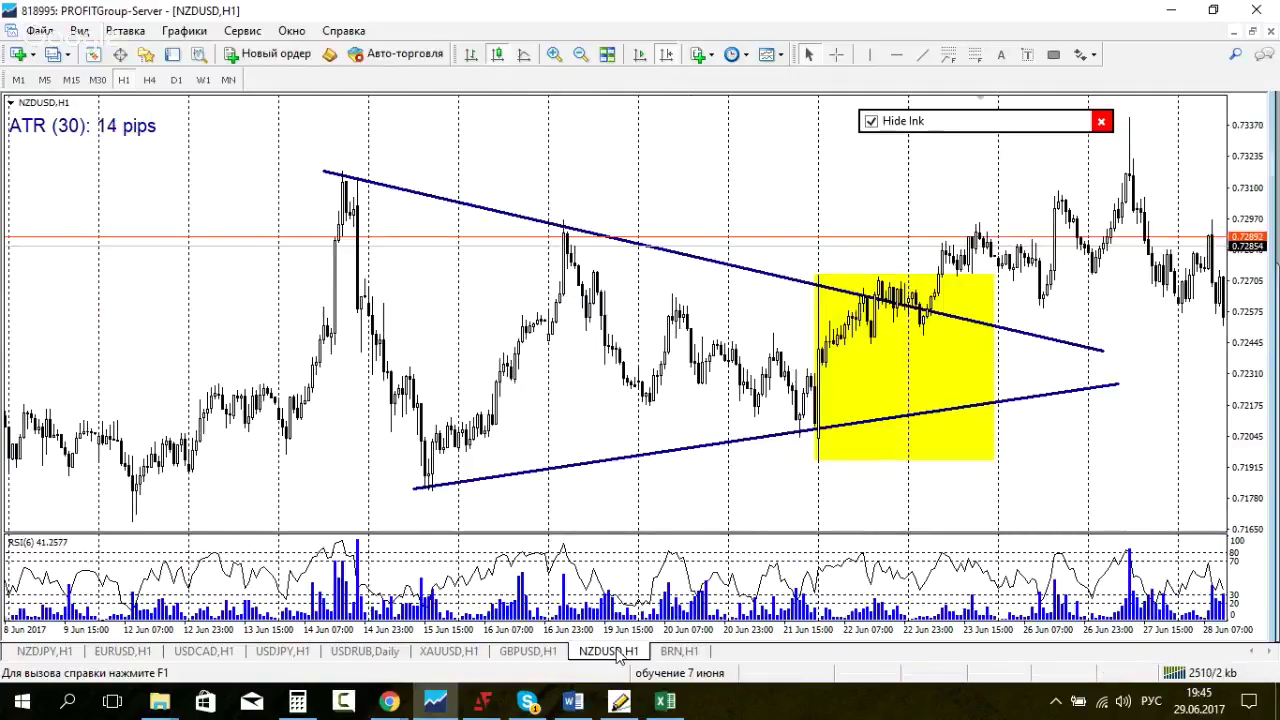
Step: Read the latest forward-point question in the Pro insider Skype chat and review the copied level rows on Лист1 in Excel
key(alt+Tab)
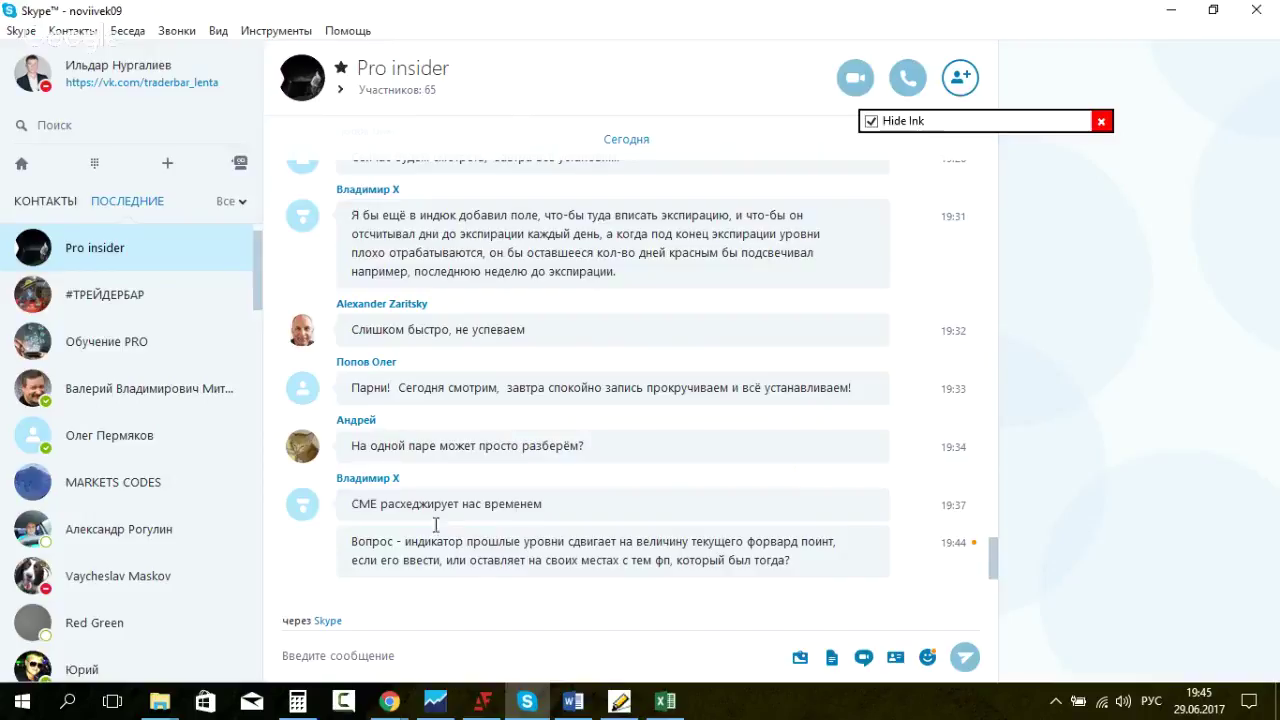
drag(396, 540, 781, 567)
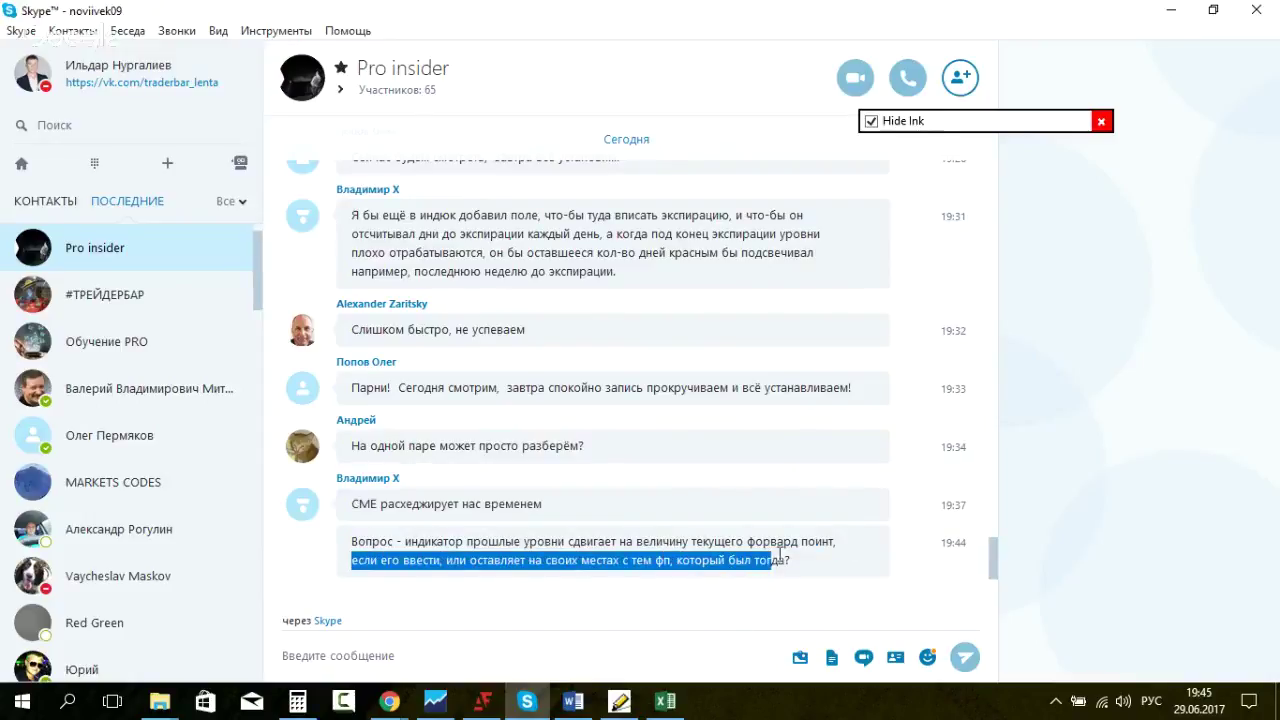
click(676, 712)
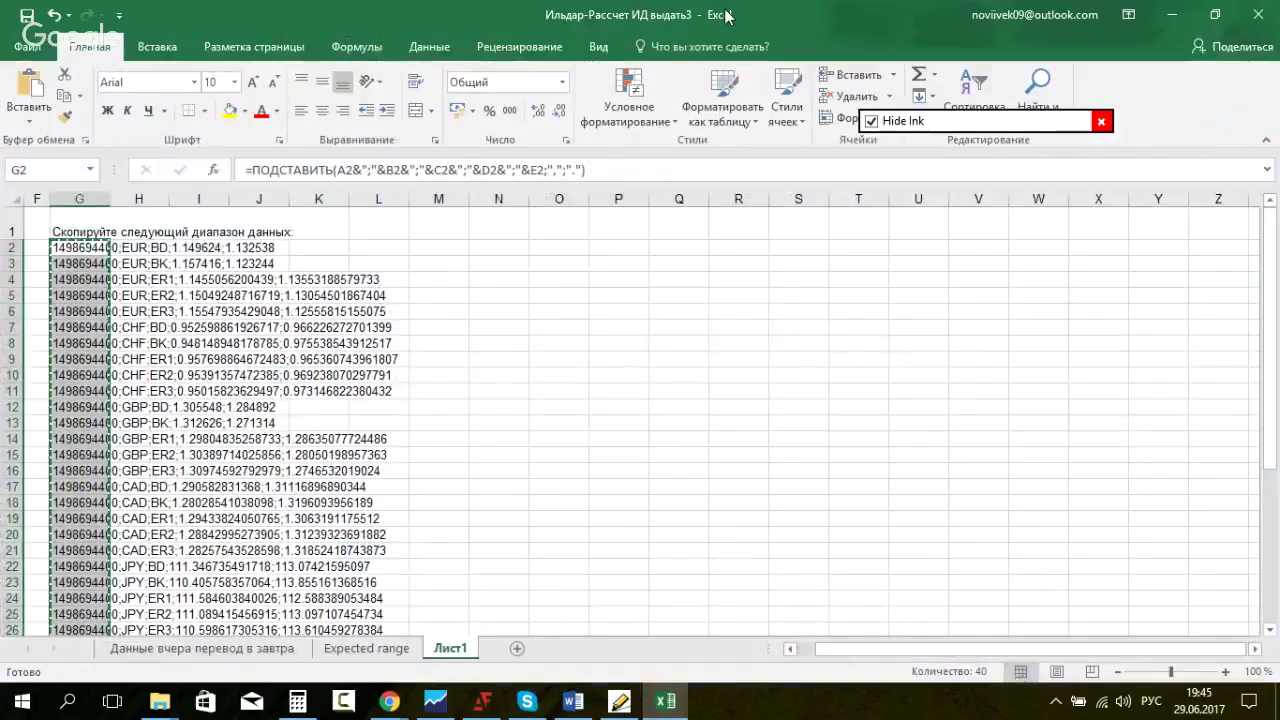
scroll(90, 258, down, 3)
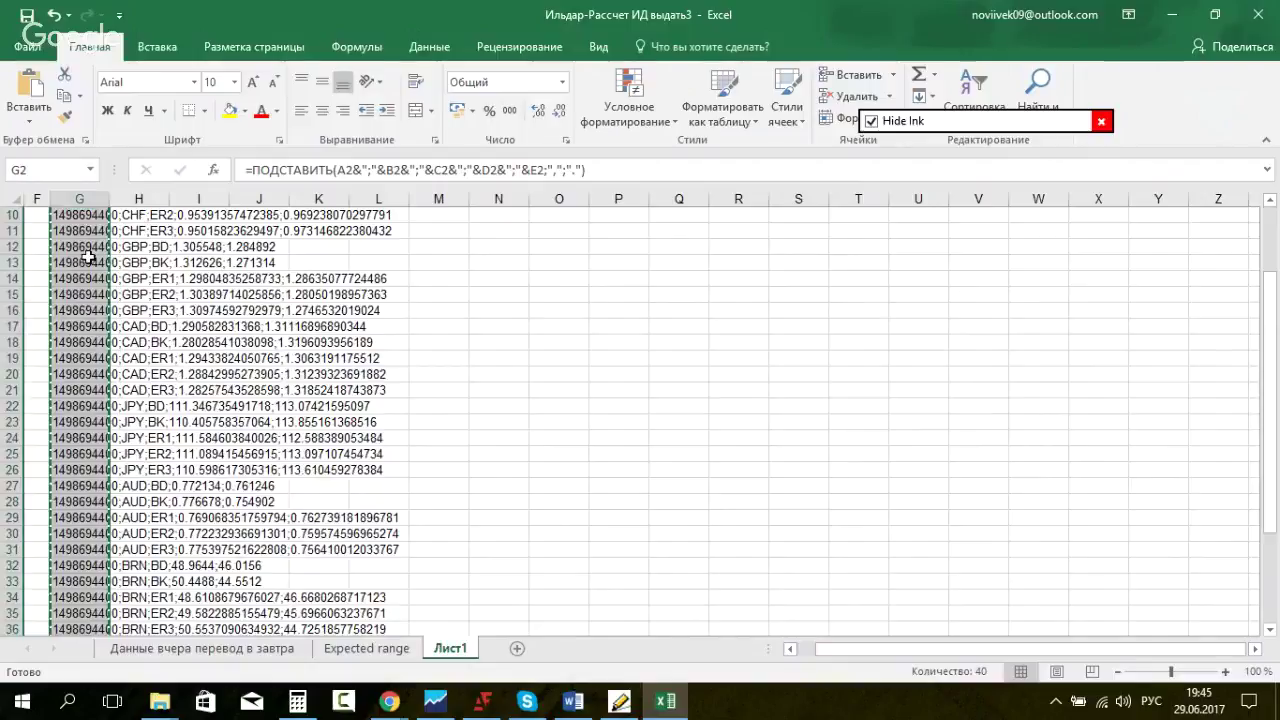
scroll(90, 258, up, 3)
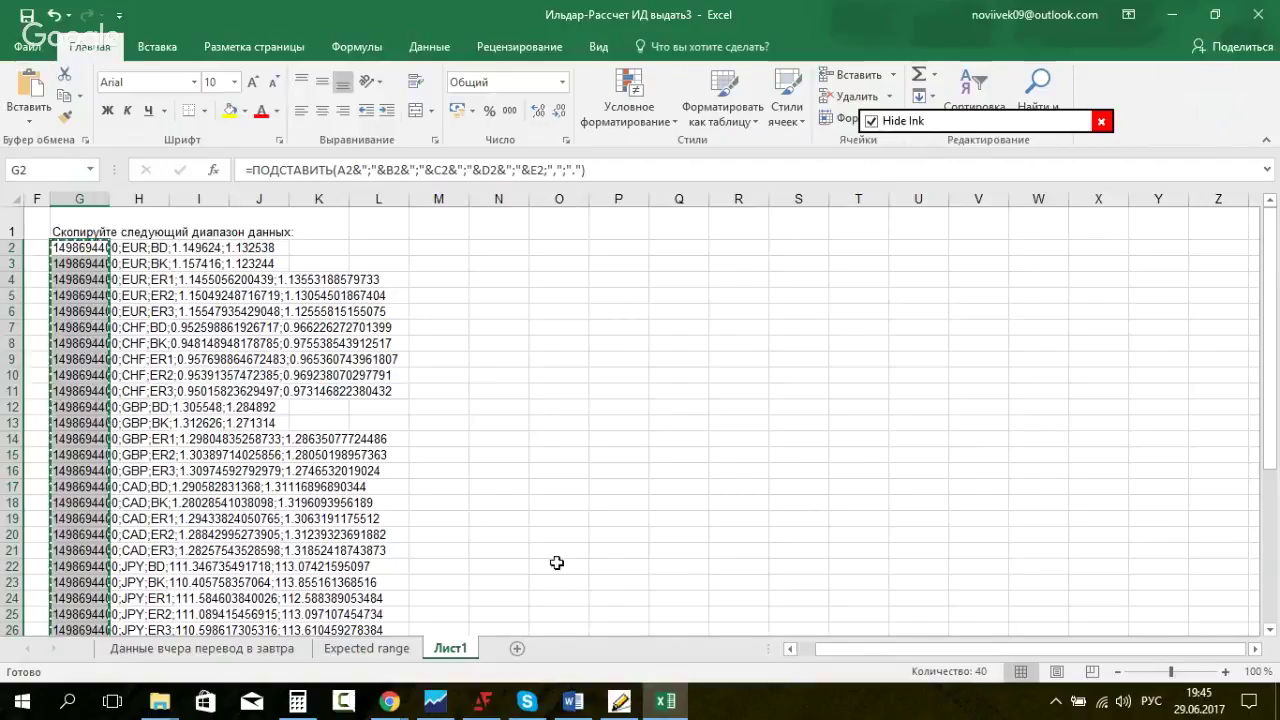
click(541, 714)
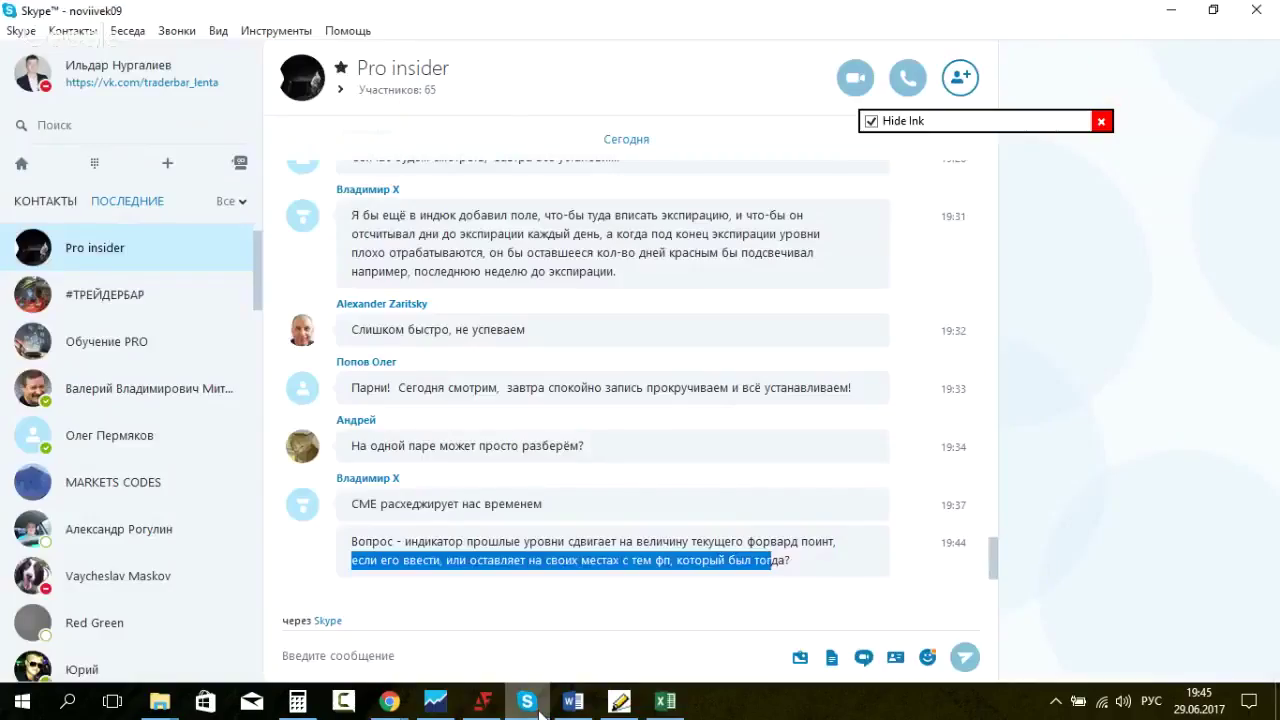
Step: Minimize Skype, Excel and the trading terminal to look at the Level_day shortcut on the desktop, and return to the terminal
click(1170, 9)
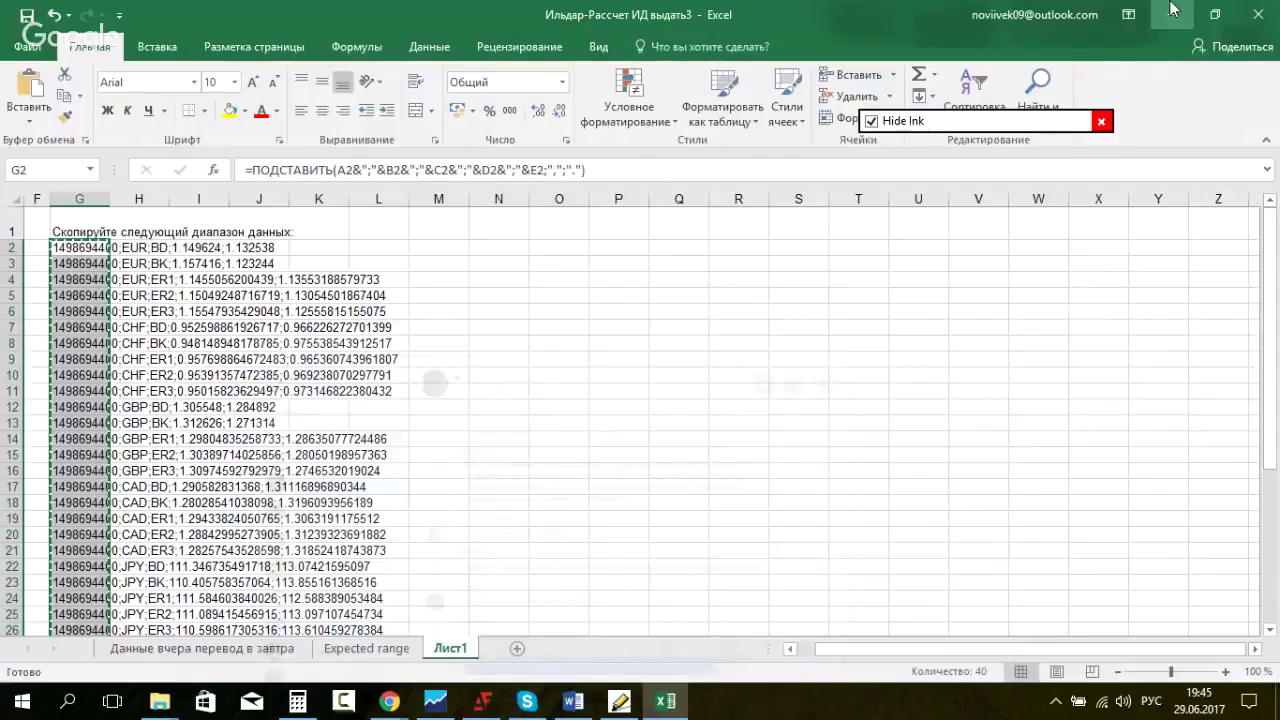
click(1172, 10)
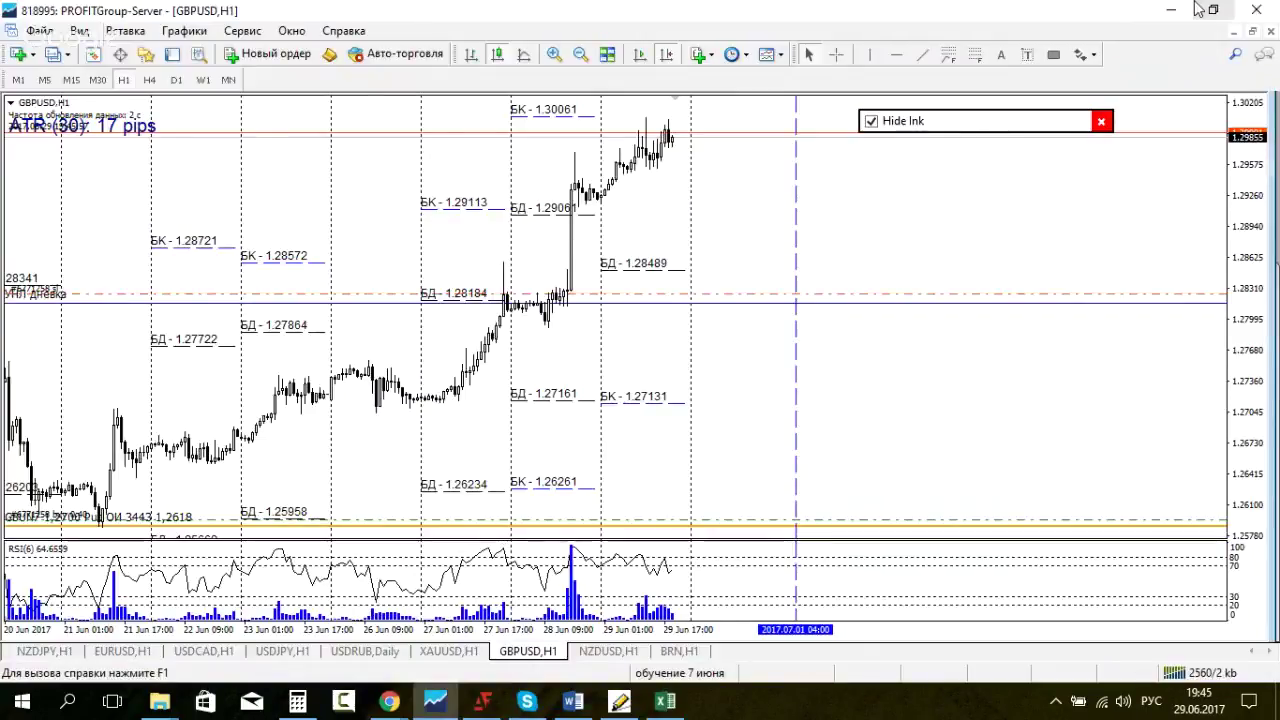
click(1171, 9)
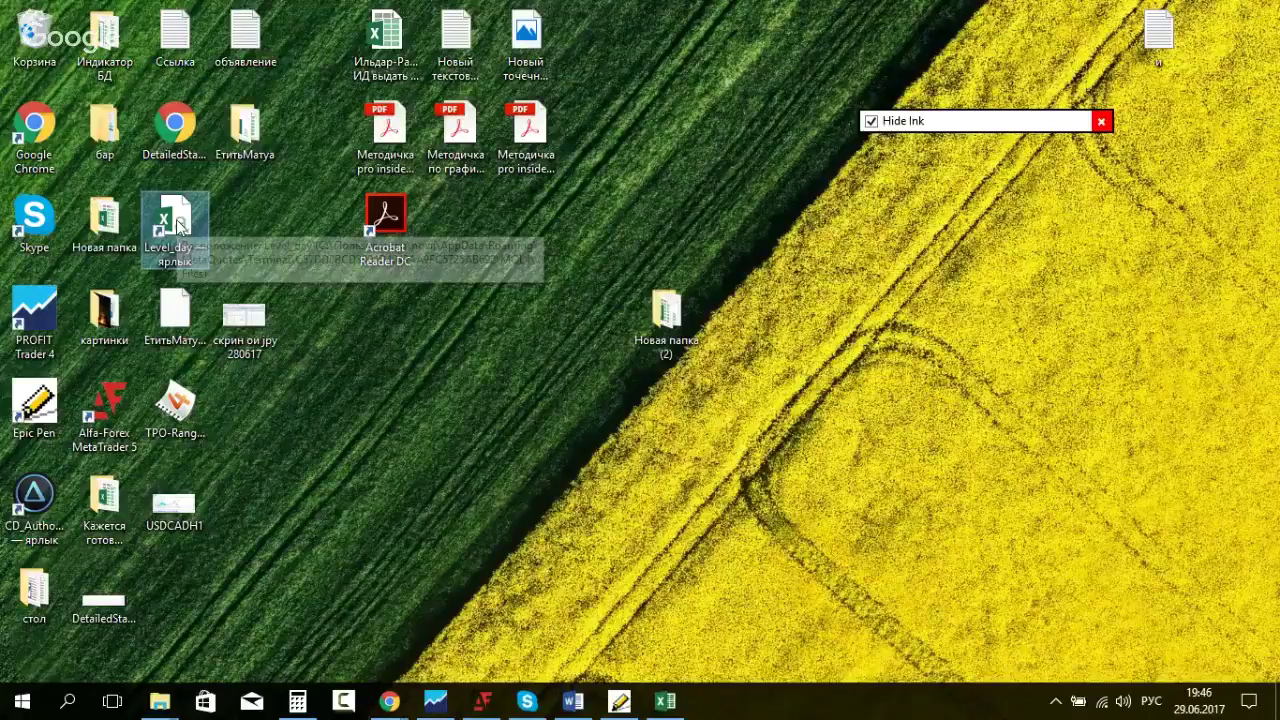
key(alt+Tab)
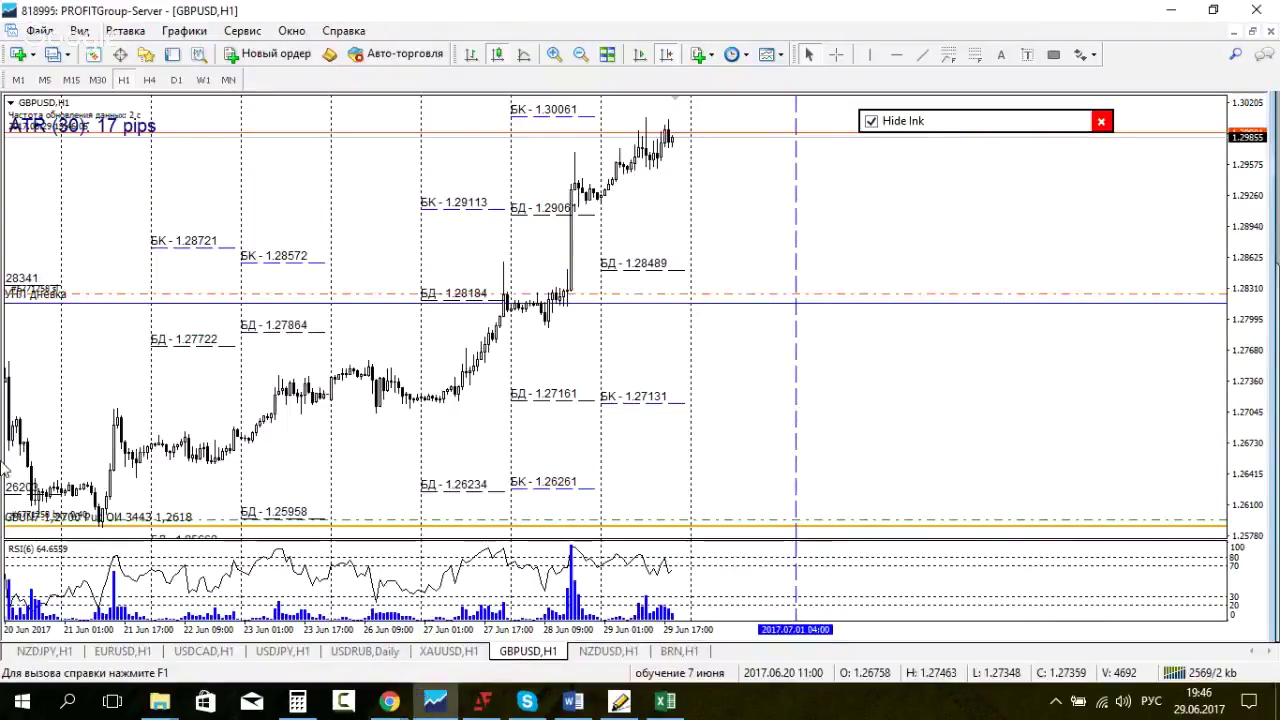
click(40, 30)
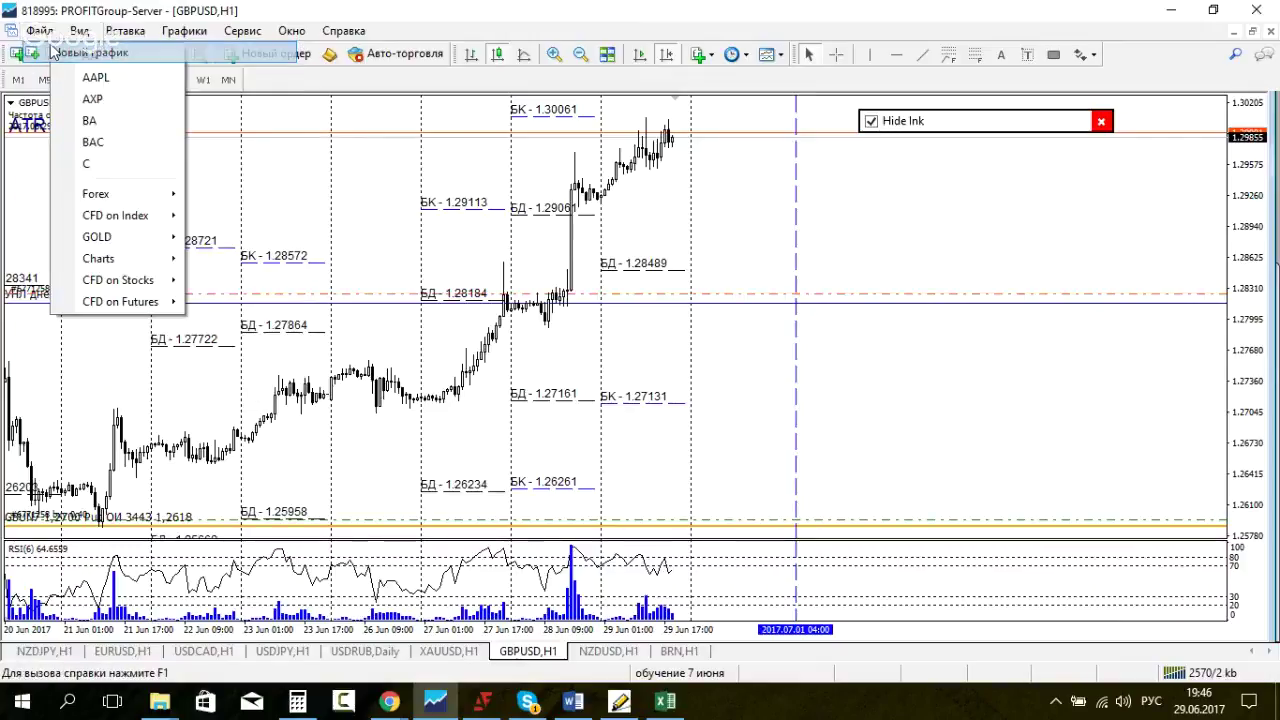
click(36, 31)
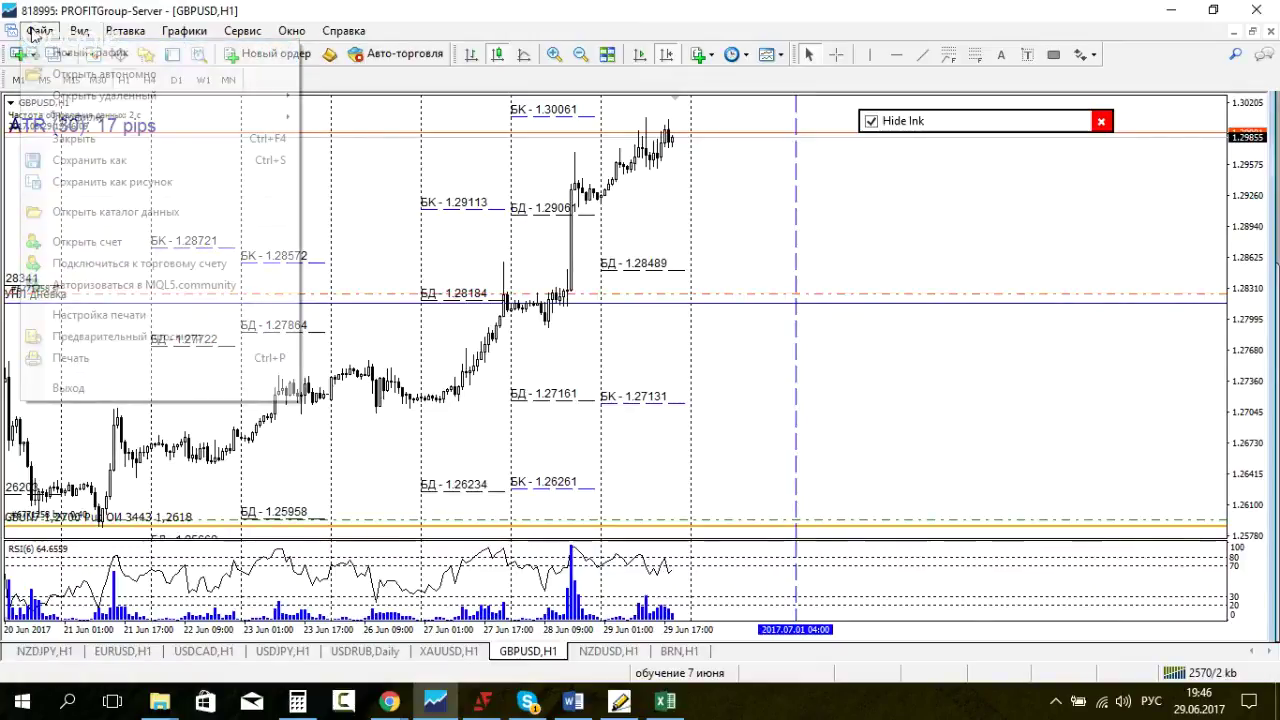
click(36, 31)
click(389, 162)
scroll(389, 162, up, 5)
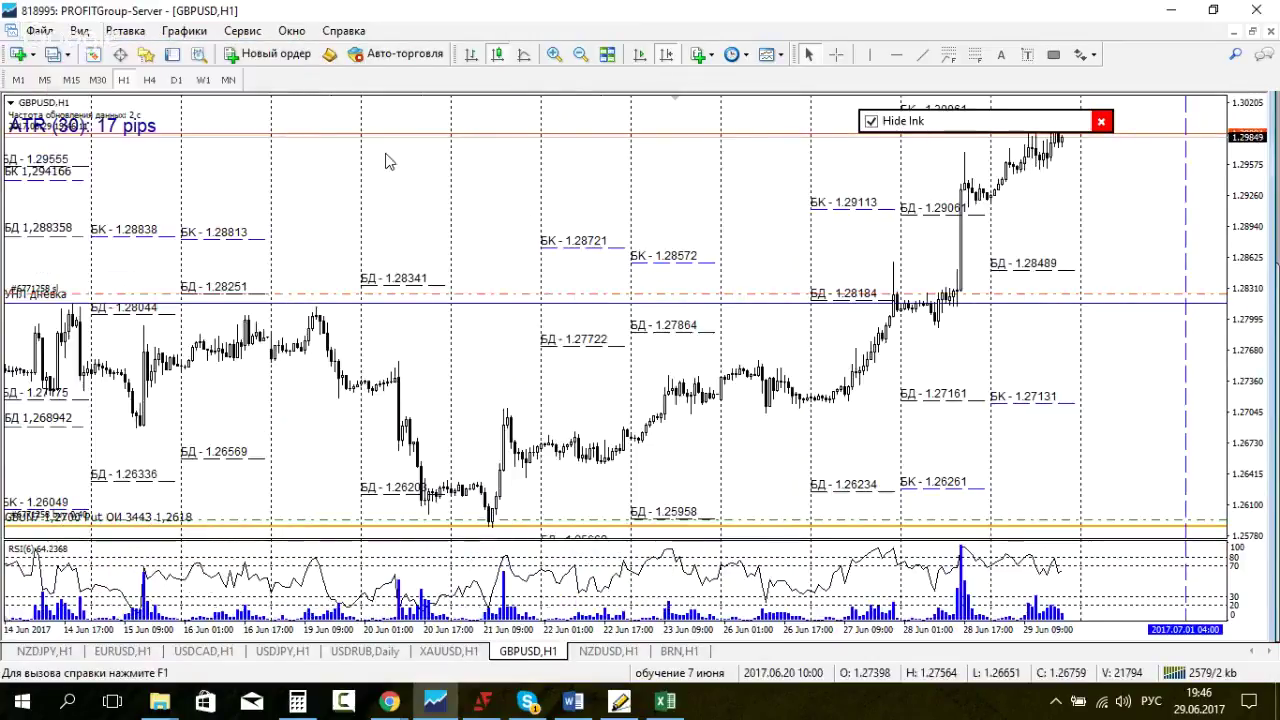
Step: Open a new XAUUSD chart from the GOLD symbol group
click(18, 54)
mouse_move(65, 222)
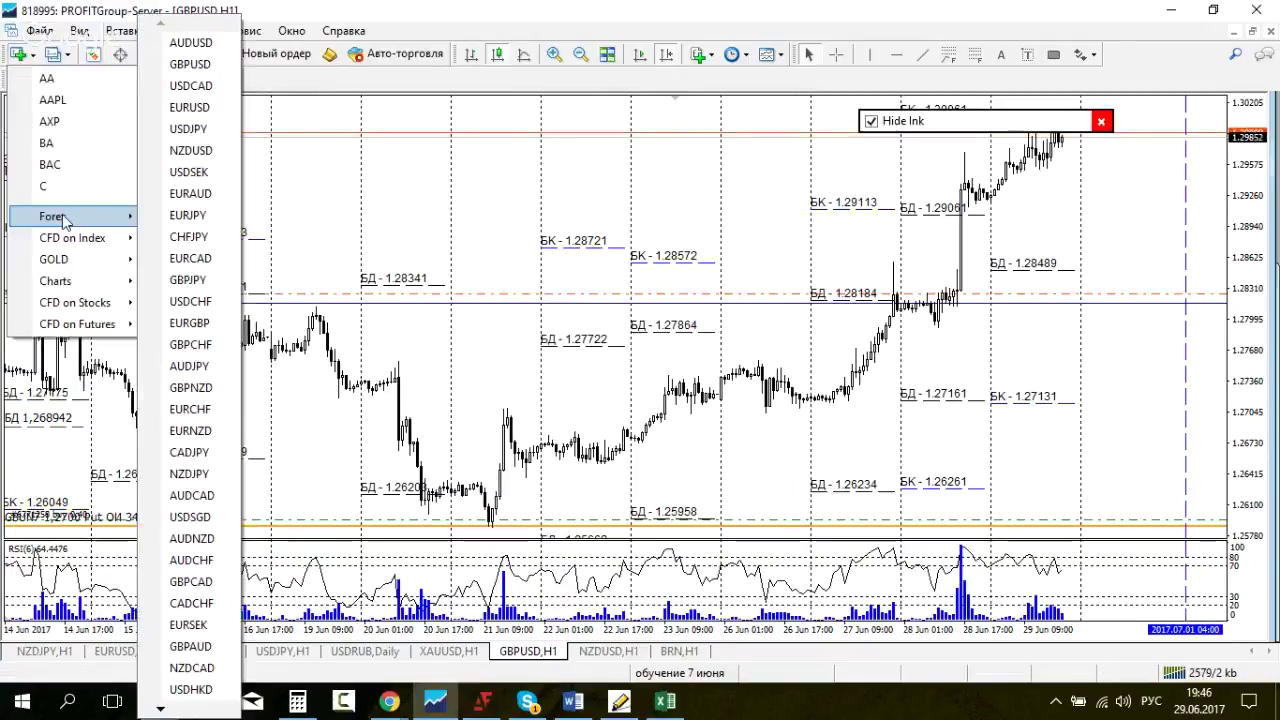
mouse_move(78, 262)
click(228, 260)
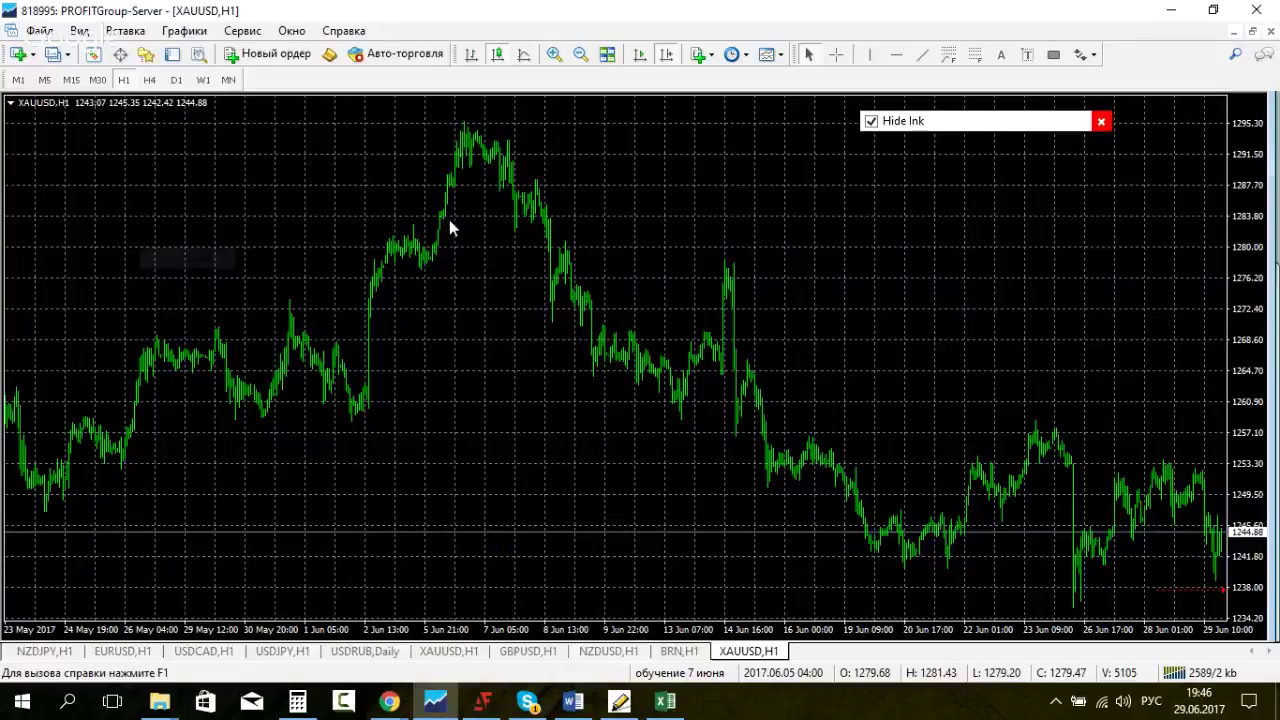
Step: Apply the saved ЧБ template to the new XAUUSD chart
right_click(313, 186)
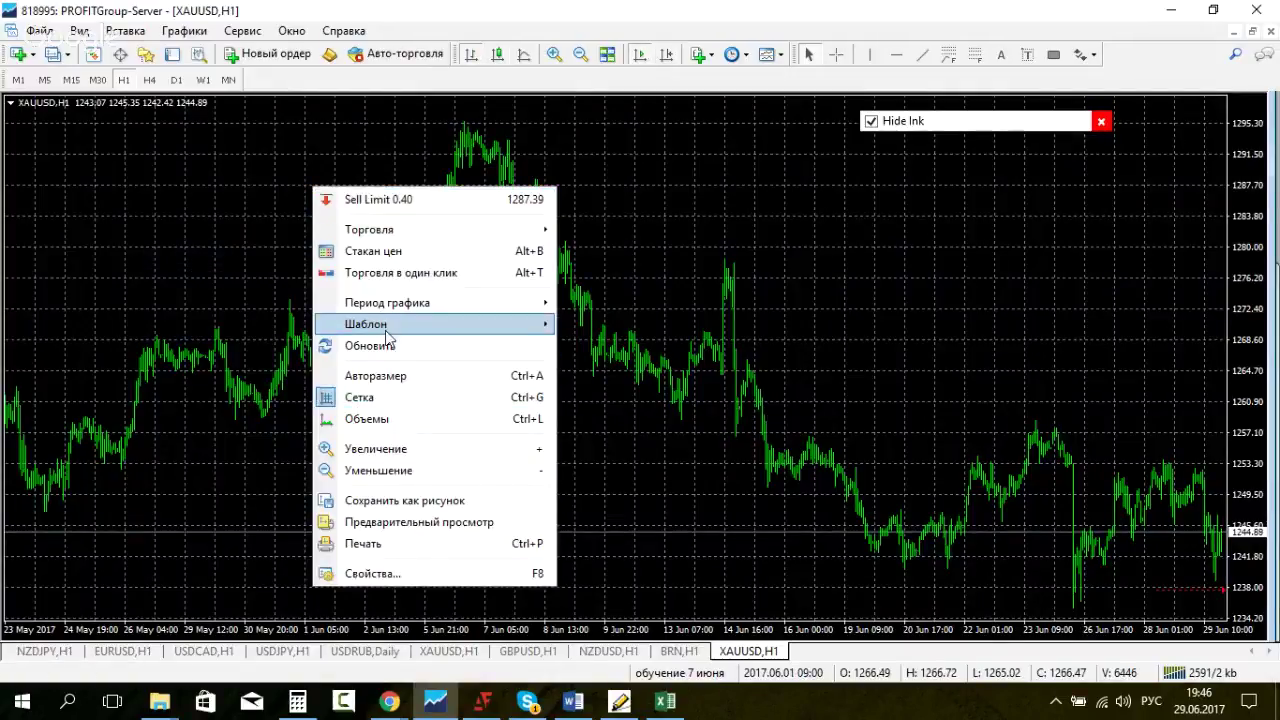
mouse_move(388, 338)
mouse_move(594, 712)
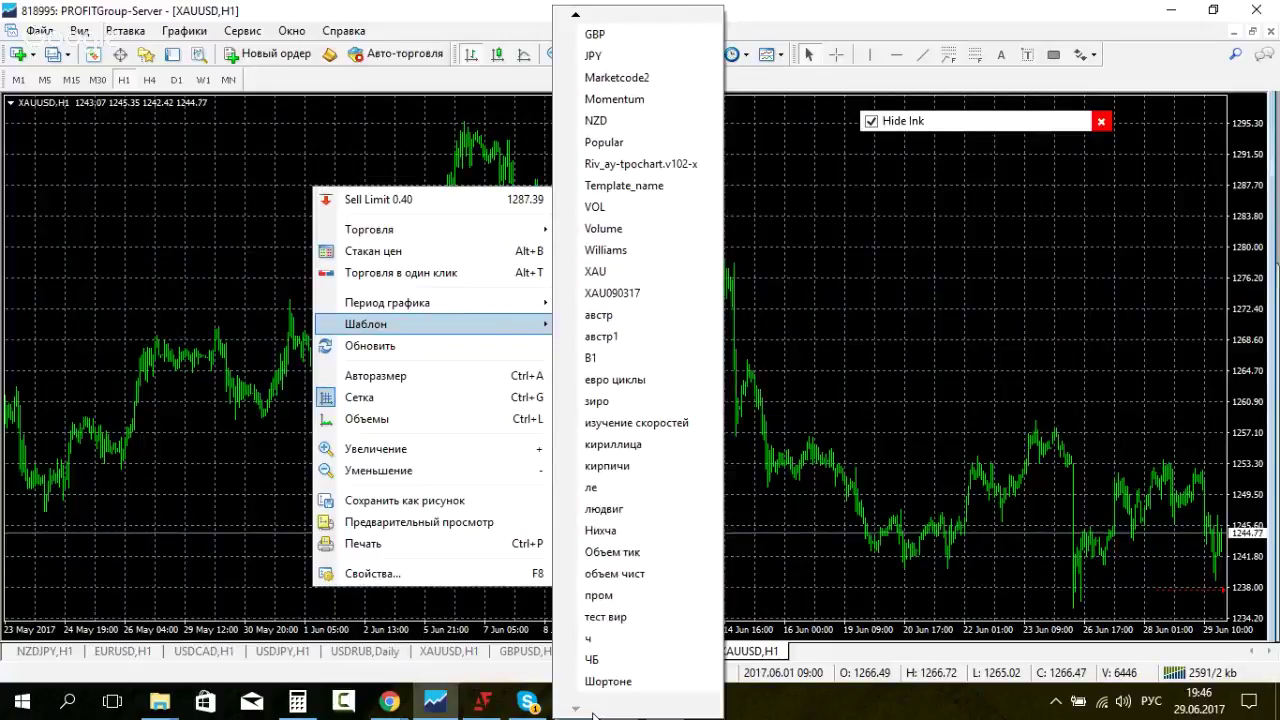
click(609, 661)
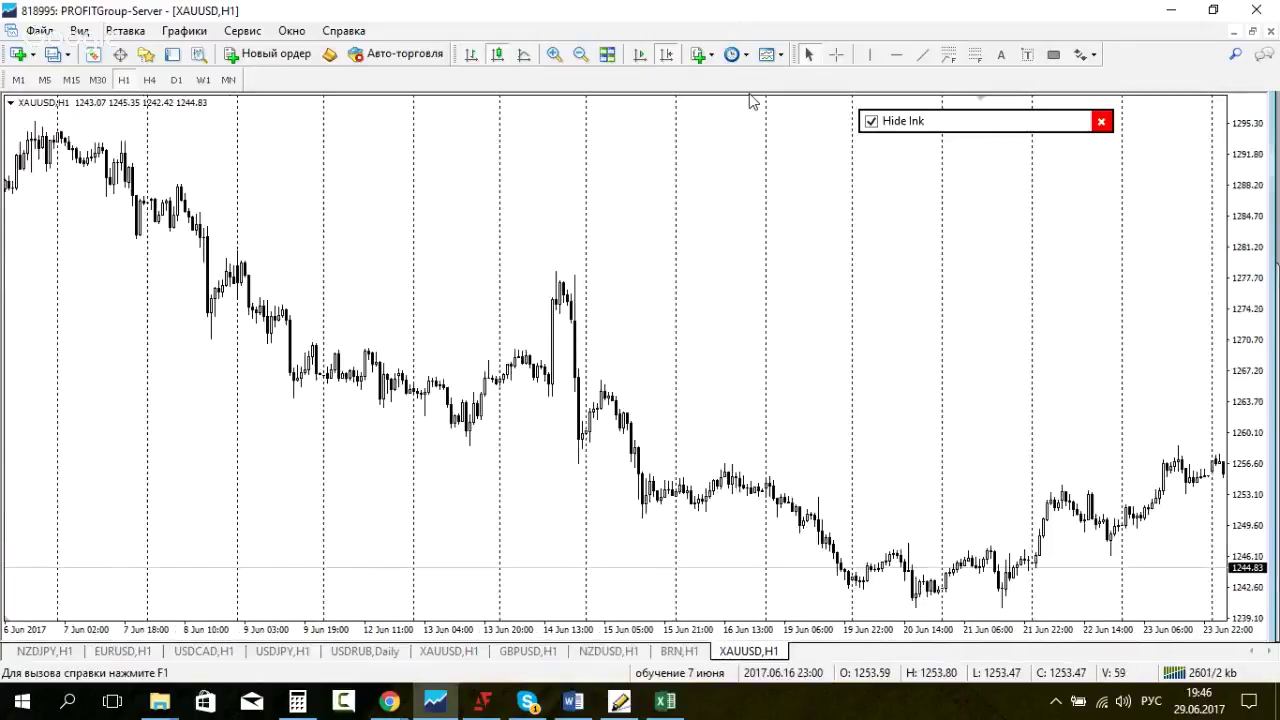
click(662, 55)
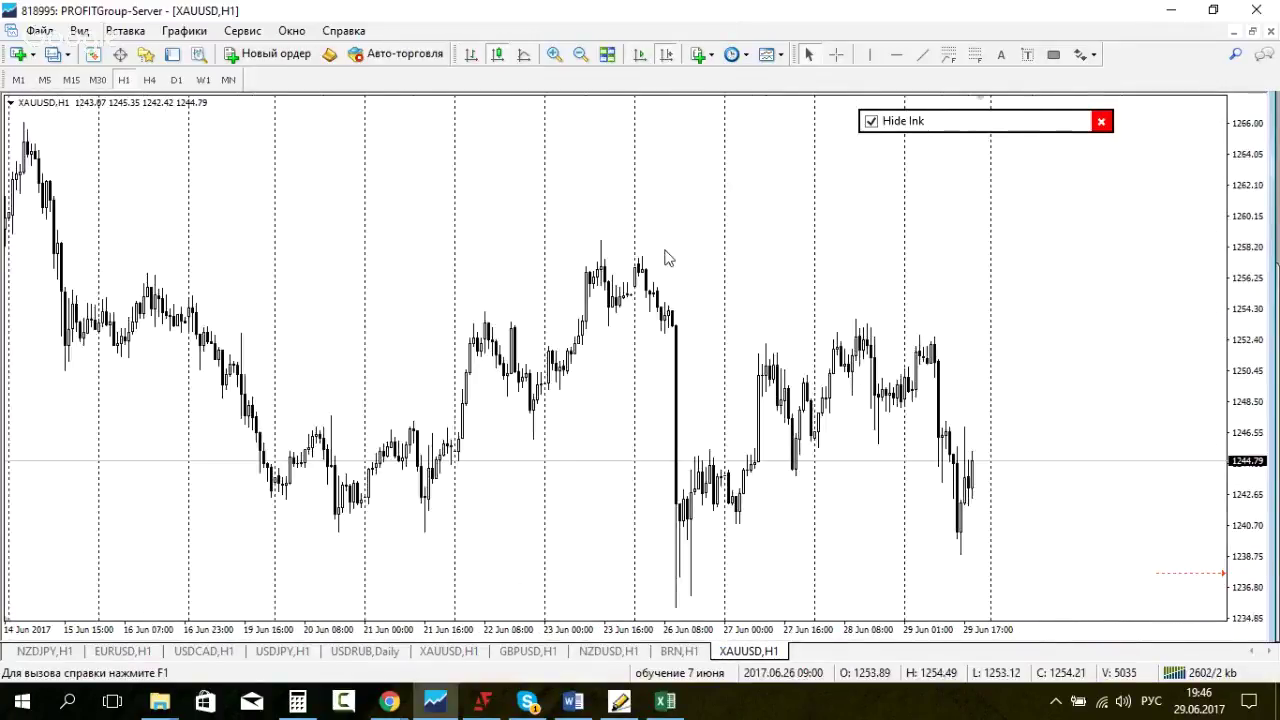
Step: Show the Navigator and place the ki_Level_from_File indicator on the XAUUSD chart, moving its settings window aside
click(171, 55)
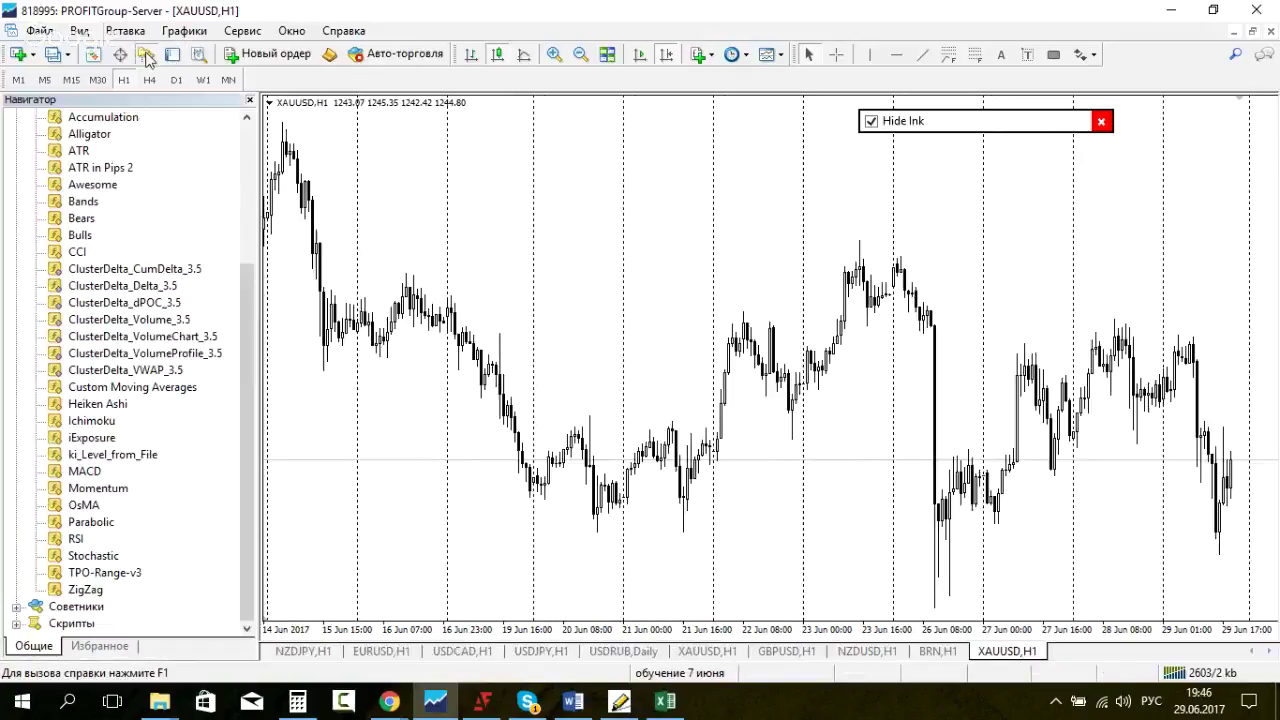
scroll(100, 578, up, 2)
click(86, 556)
drag(86, 565, 700, 335)
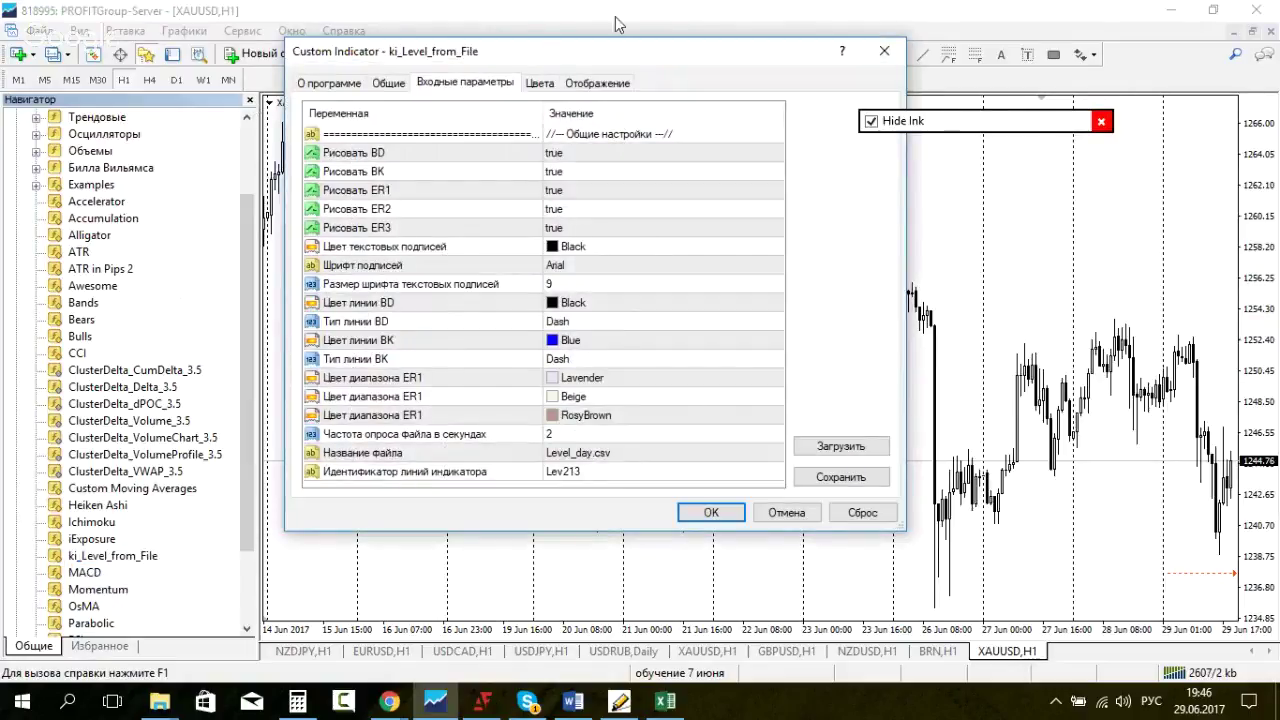
drag(556, 56, 618, 66)
Step: Examine the indicator's version information, import permissions and the Рисовать BD, BK, ER1, ER2 and ER3 parameters
click(405, 95)
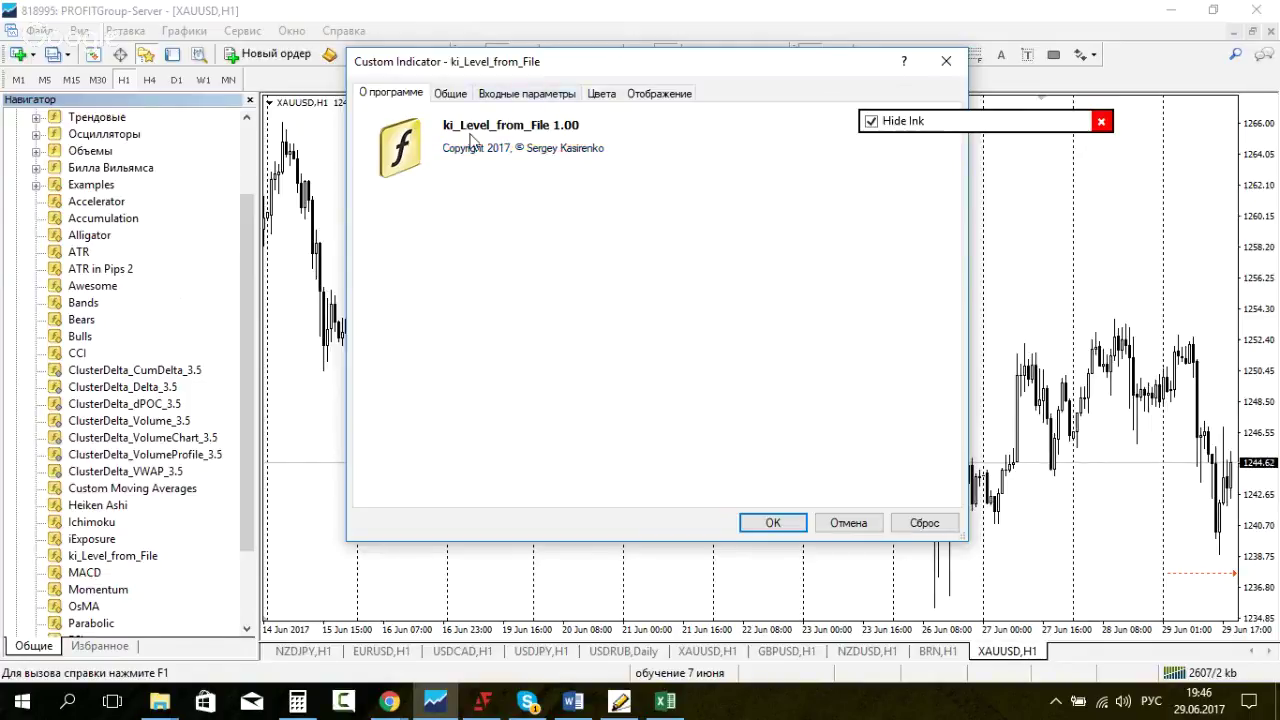
click(451, 94)
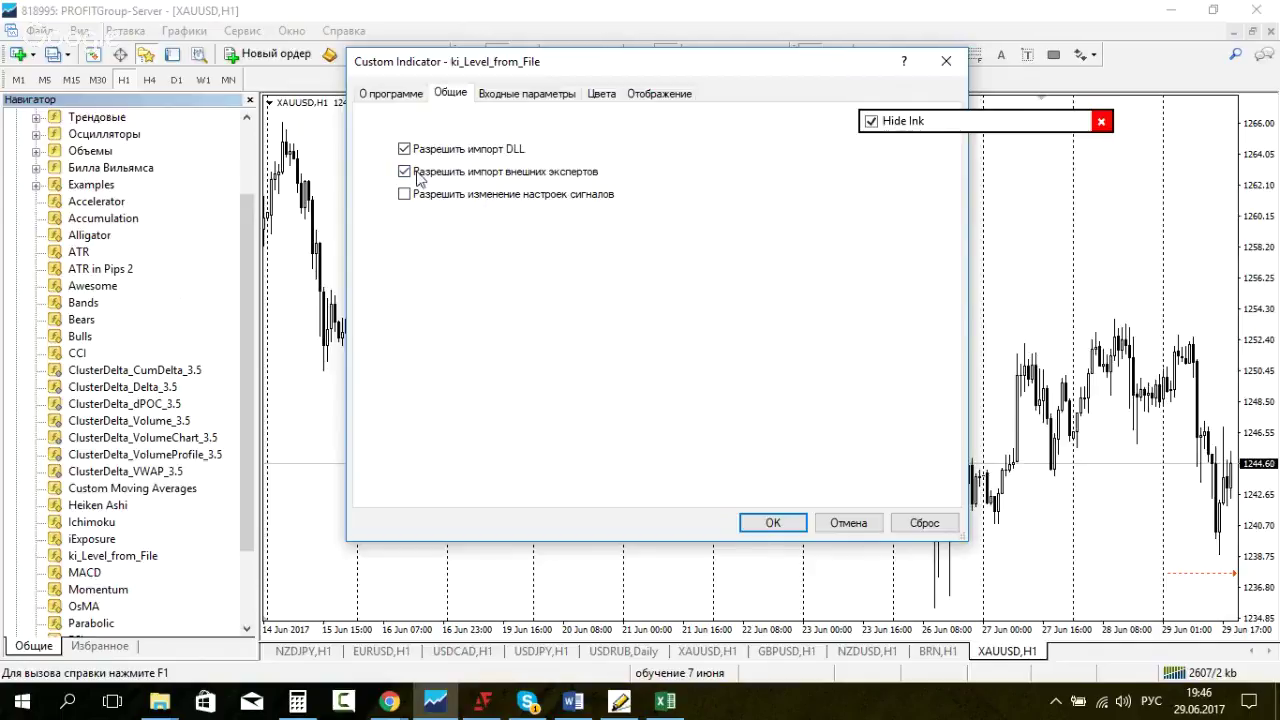
click(520, 93)
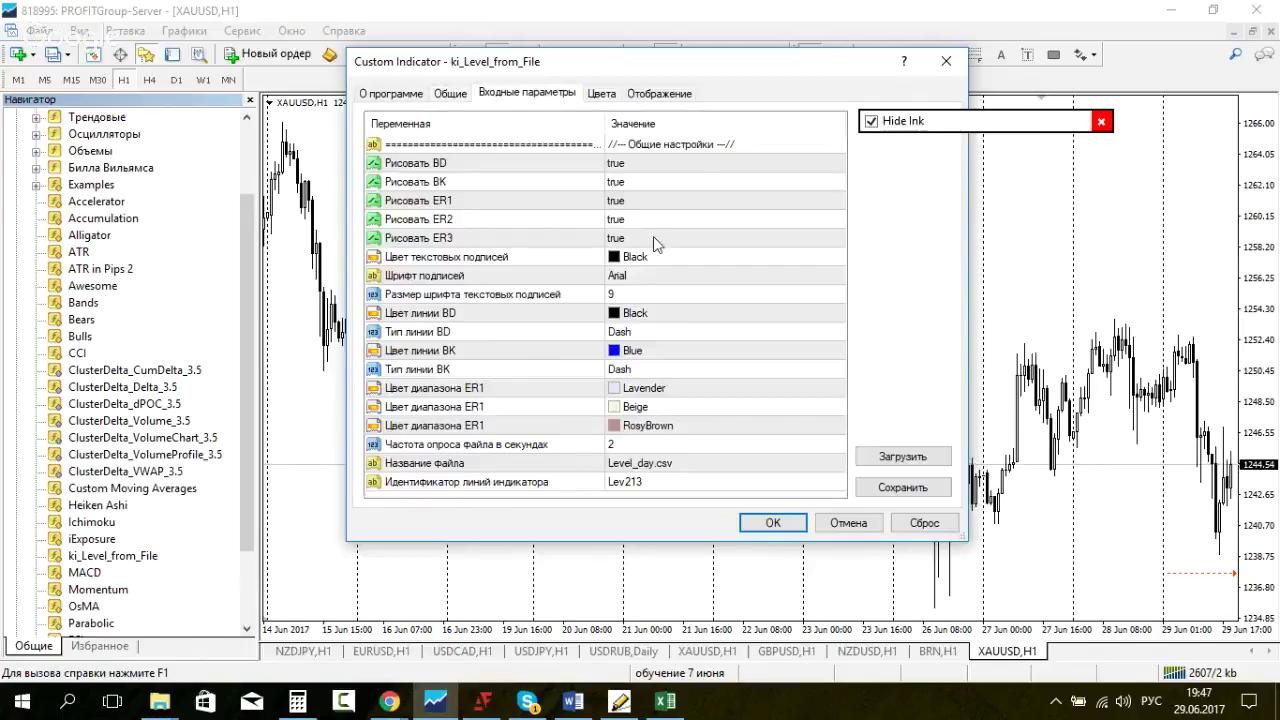
click(700, 166)
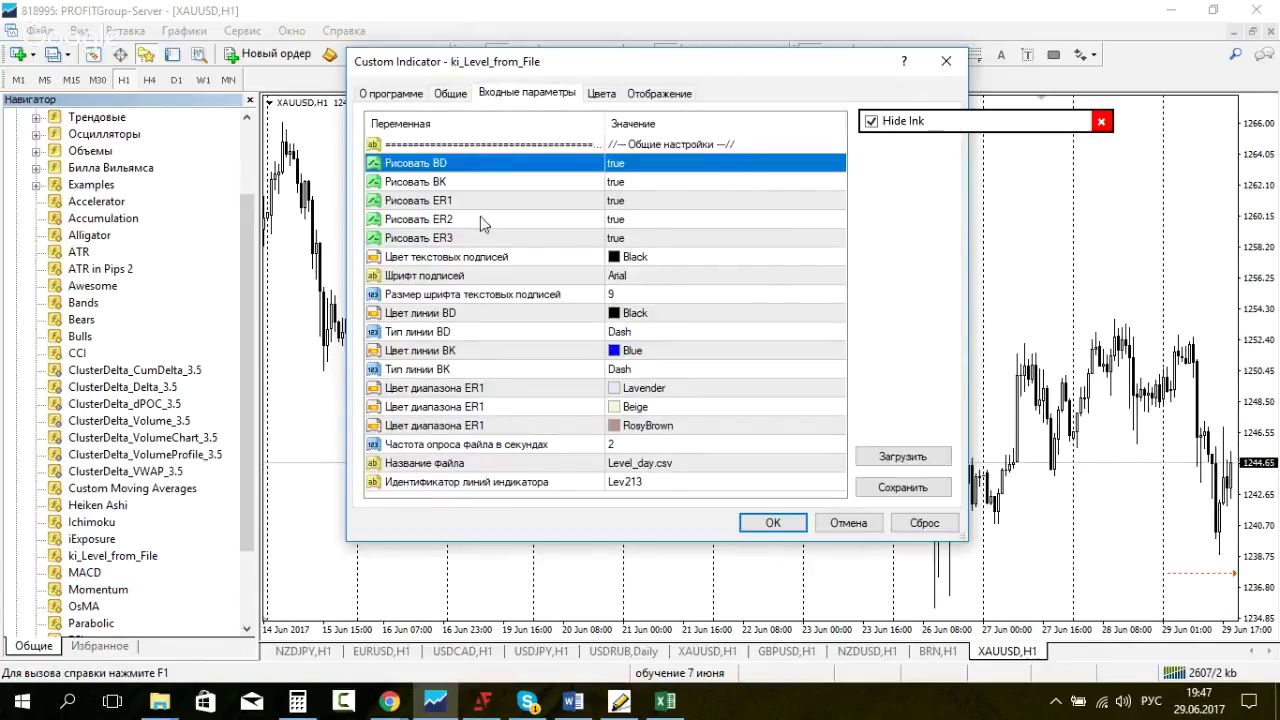
click(618, 168)
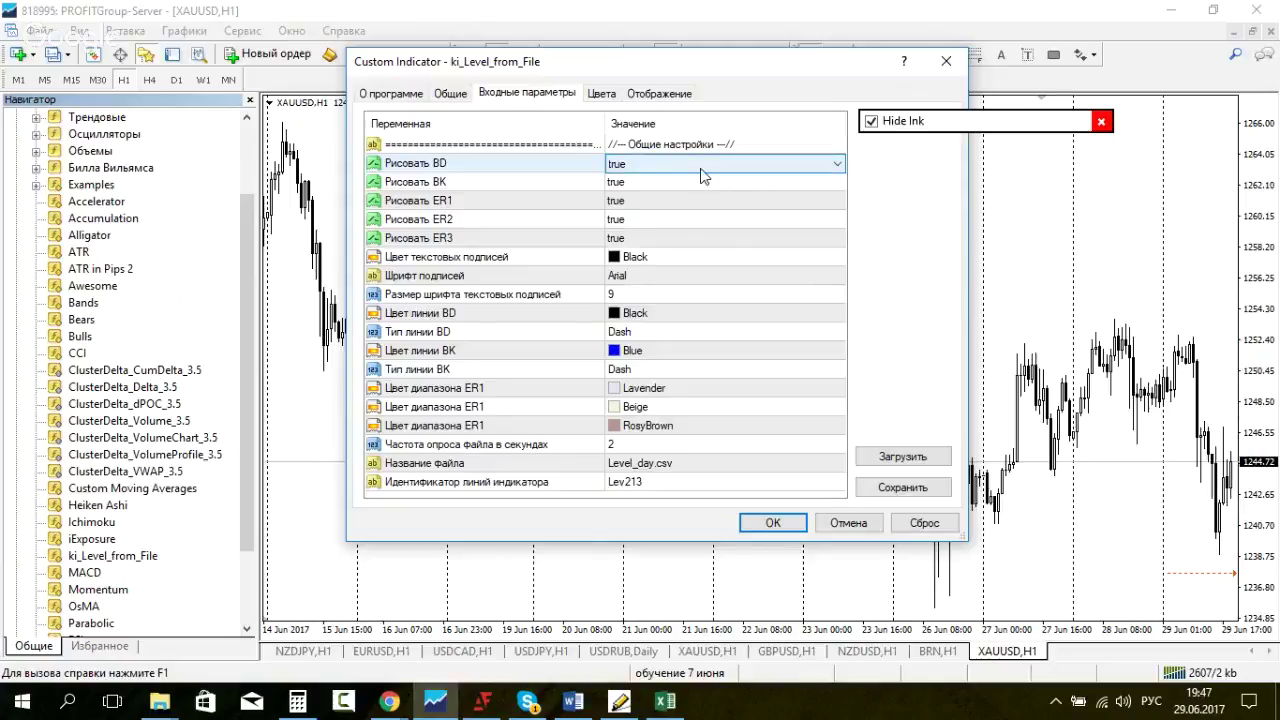
click(650, 186)
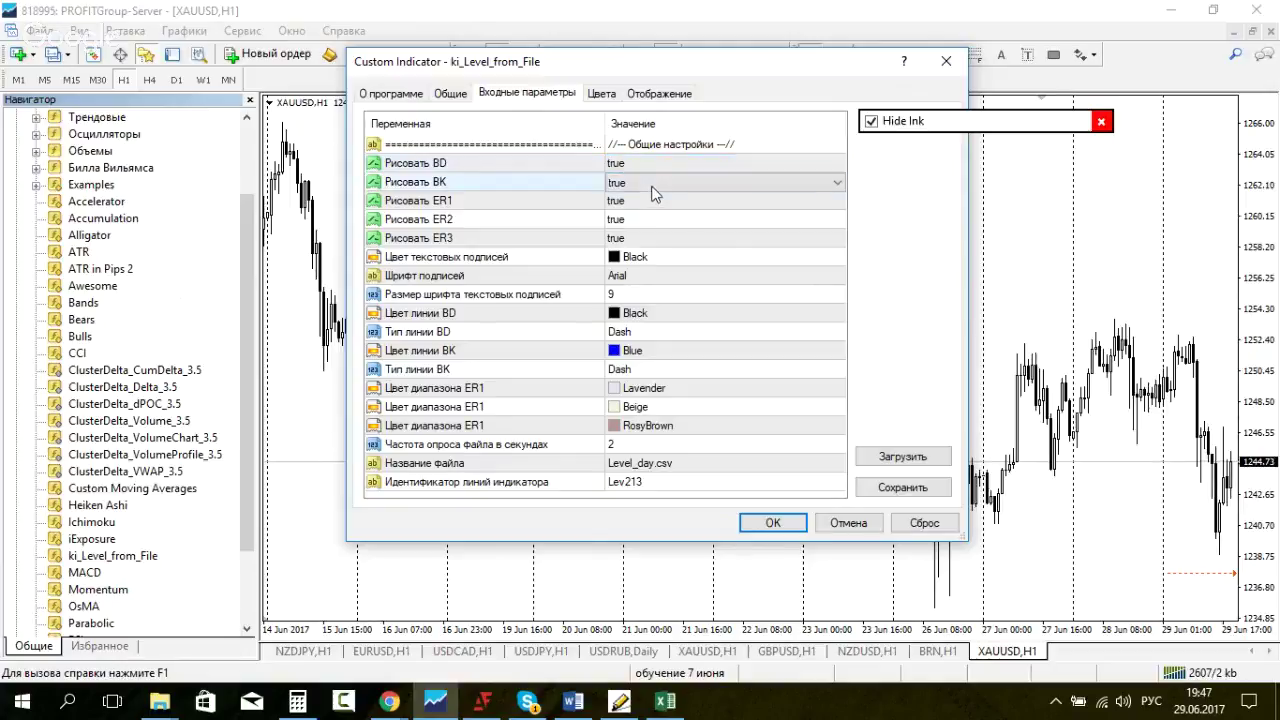
click(594, 205)
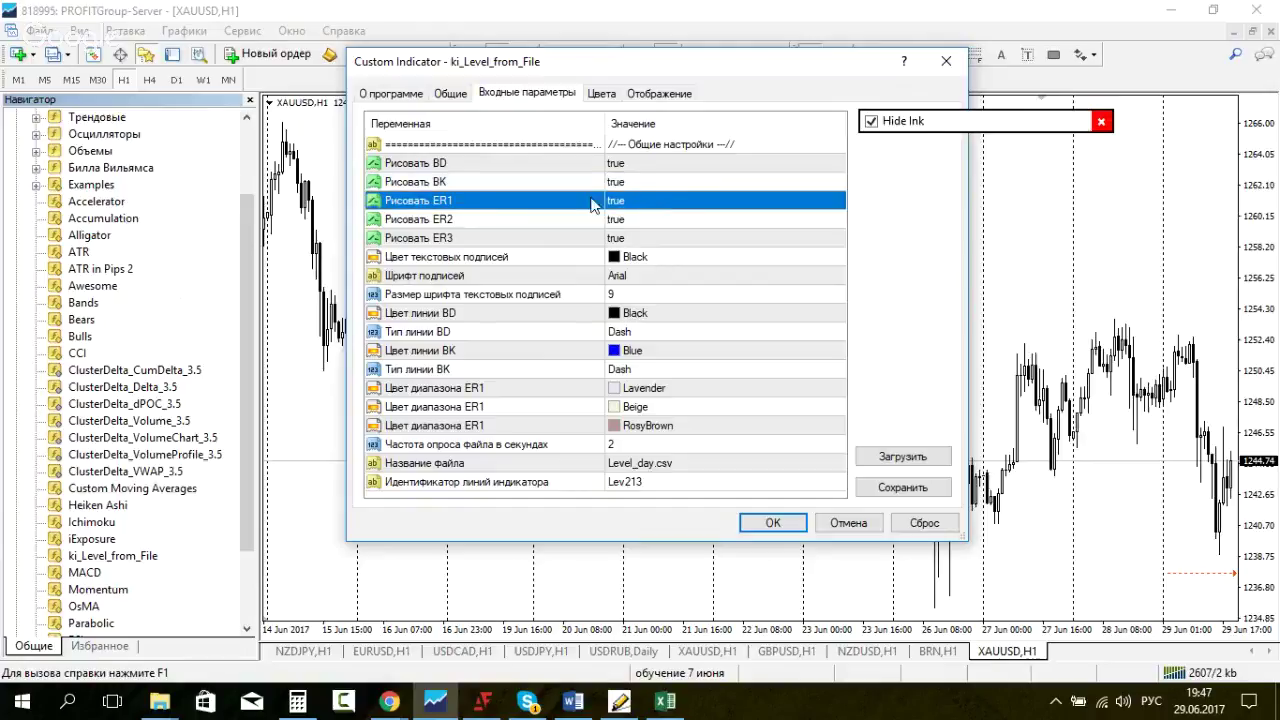
click(468, 220)
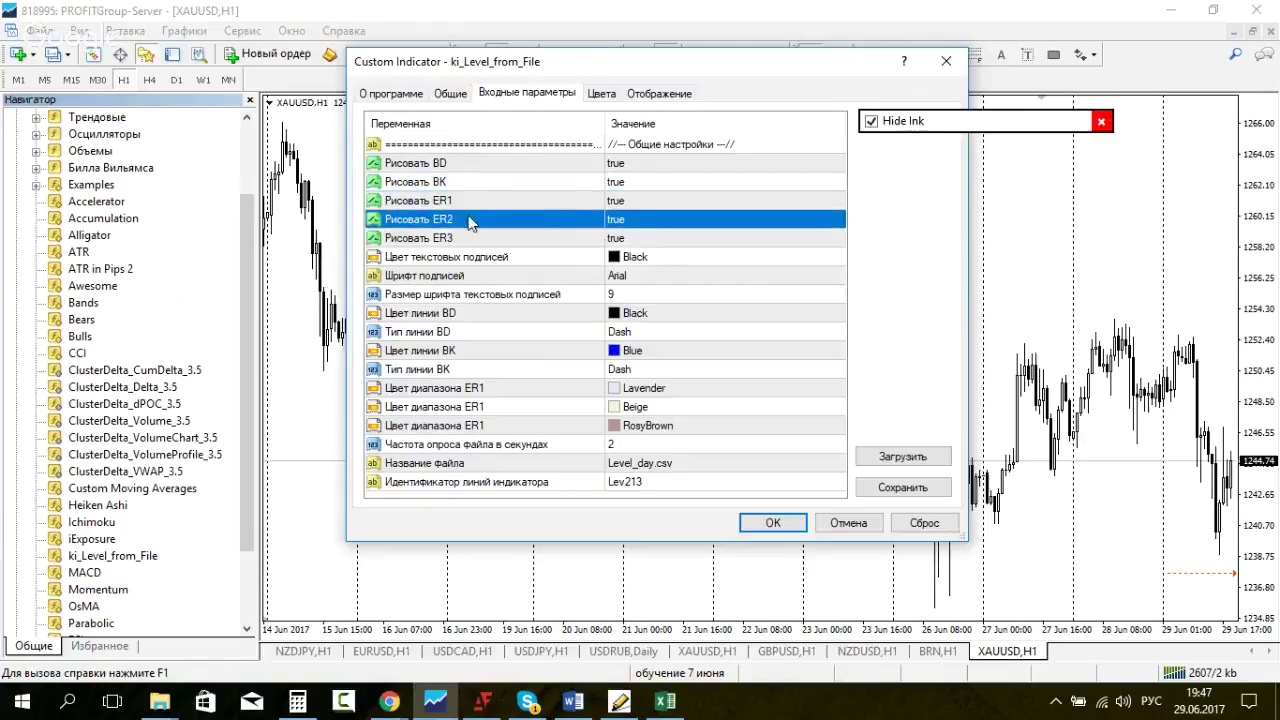
click(511, 241)
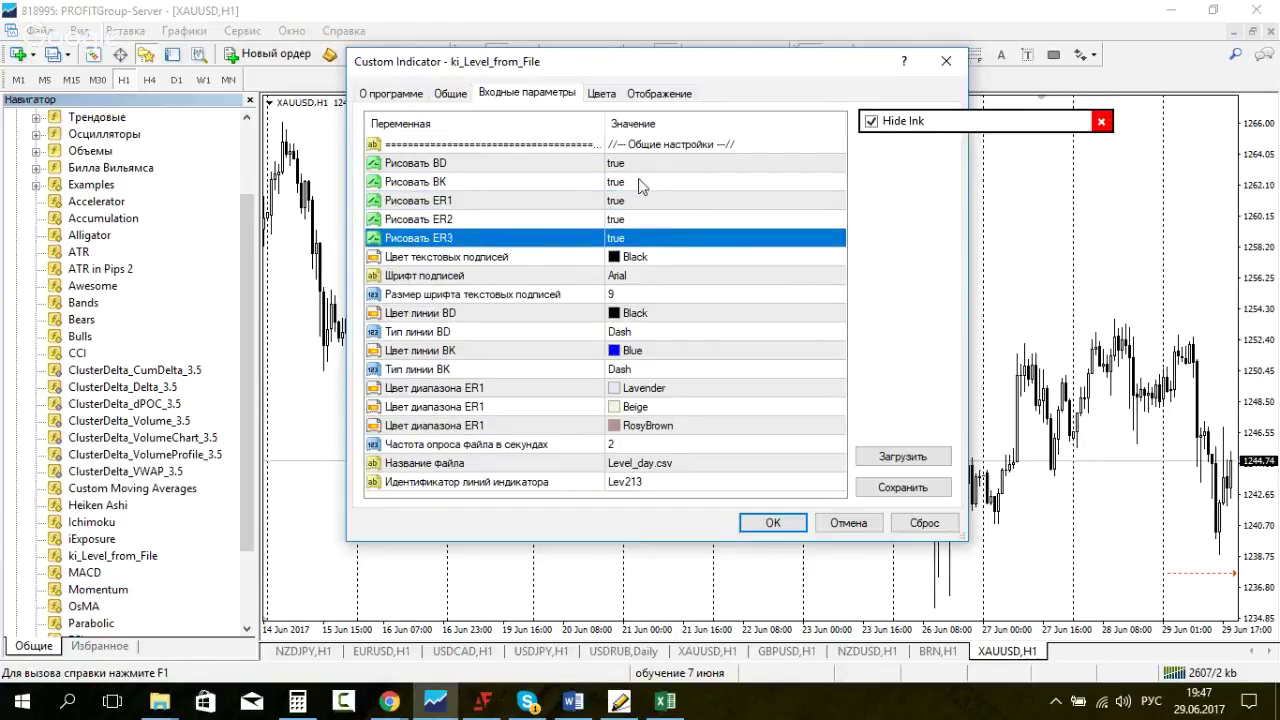
Step: Set the Рисовать ER1, Рисовать ER2 and Рисовать ER3 parameters to false
click(628, 198)
click(628, 196)
click(628, 196)
click(625, 228)
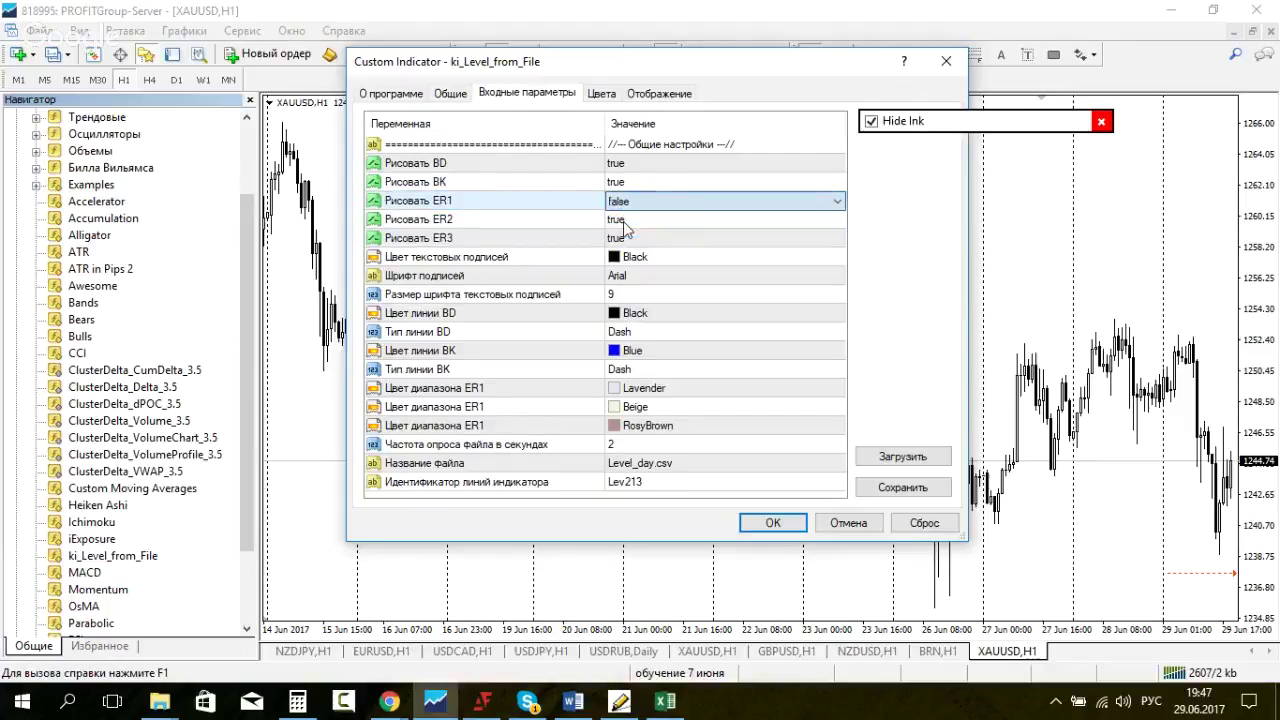
click(624, 222)
click(624, 222)
click(625, 232)
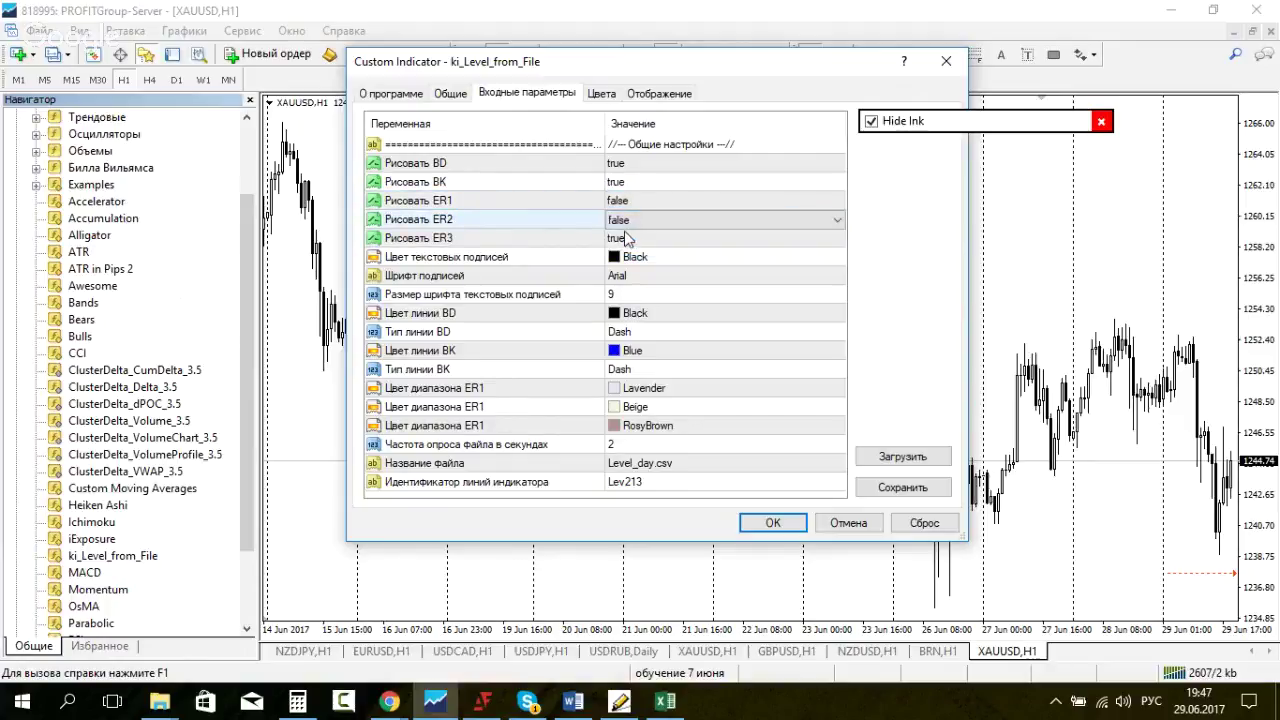
click(626, 237)
click(626, 238)
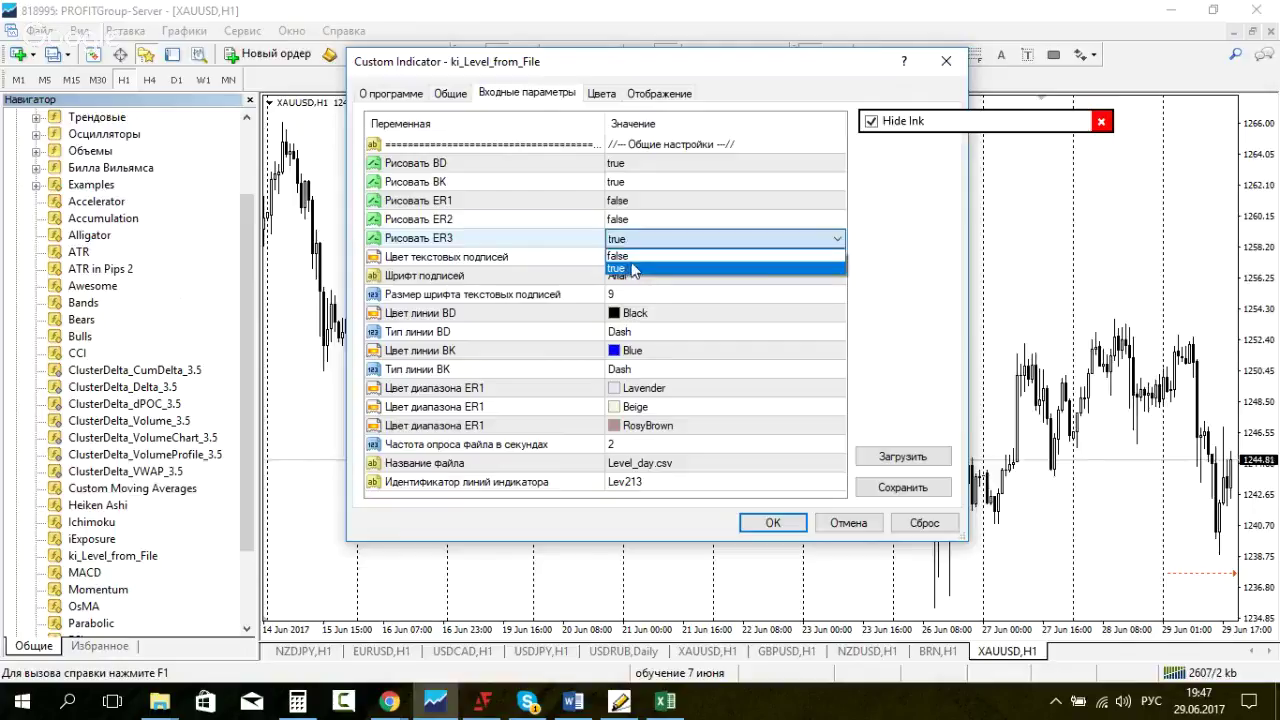
click(618, 256)
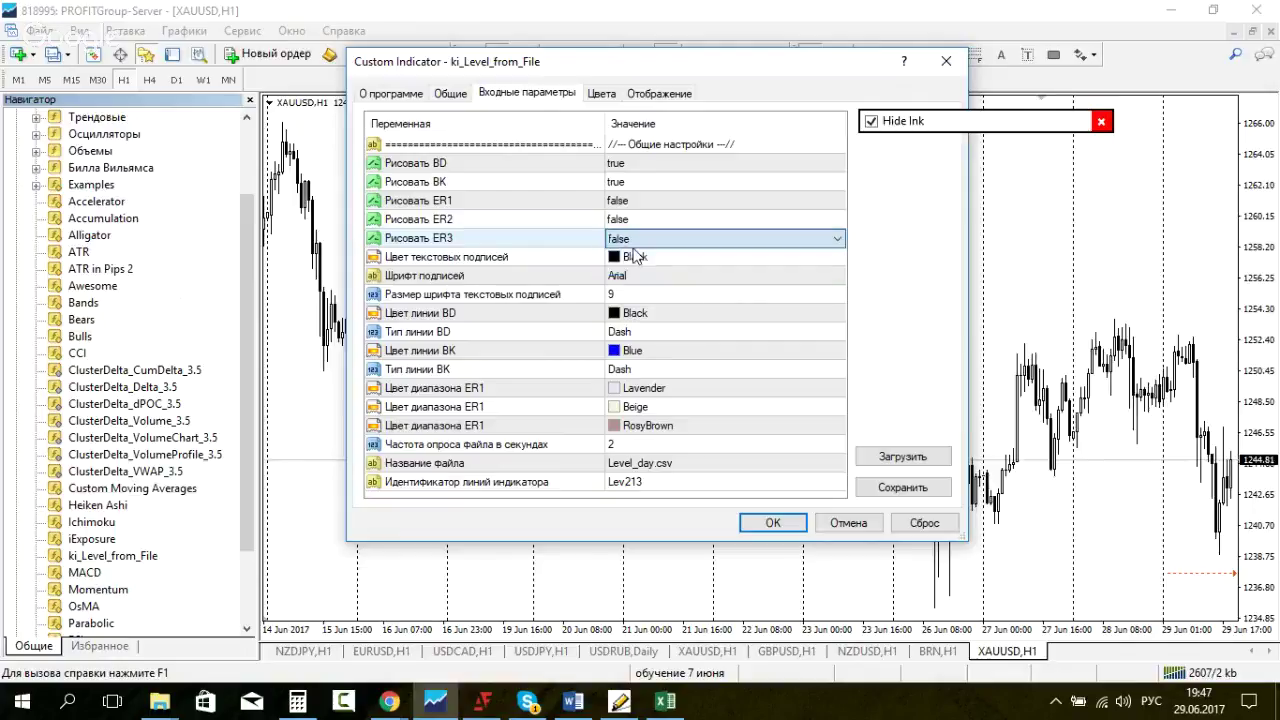
click(771, 222)
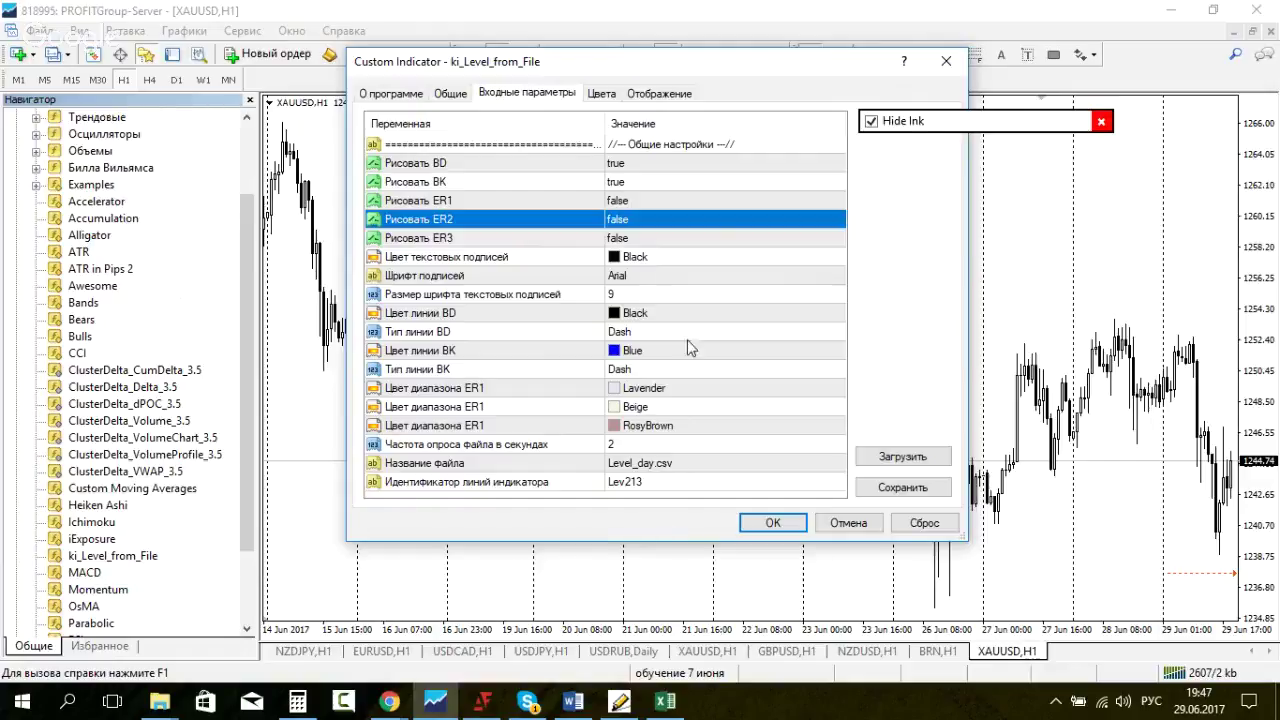
Step: Circle the font, line and range colour values with ink, then erase the drawing and hide the ink
click(871, 121)
mouse_move(645, 258)
mouse_down()
mouse_move(570, 328)
mouse_move(683, 468)
mouse_move(721, 352)
mouse_move(646, 268)
mouse_move(615, 280)
mouse_up()
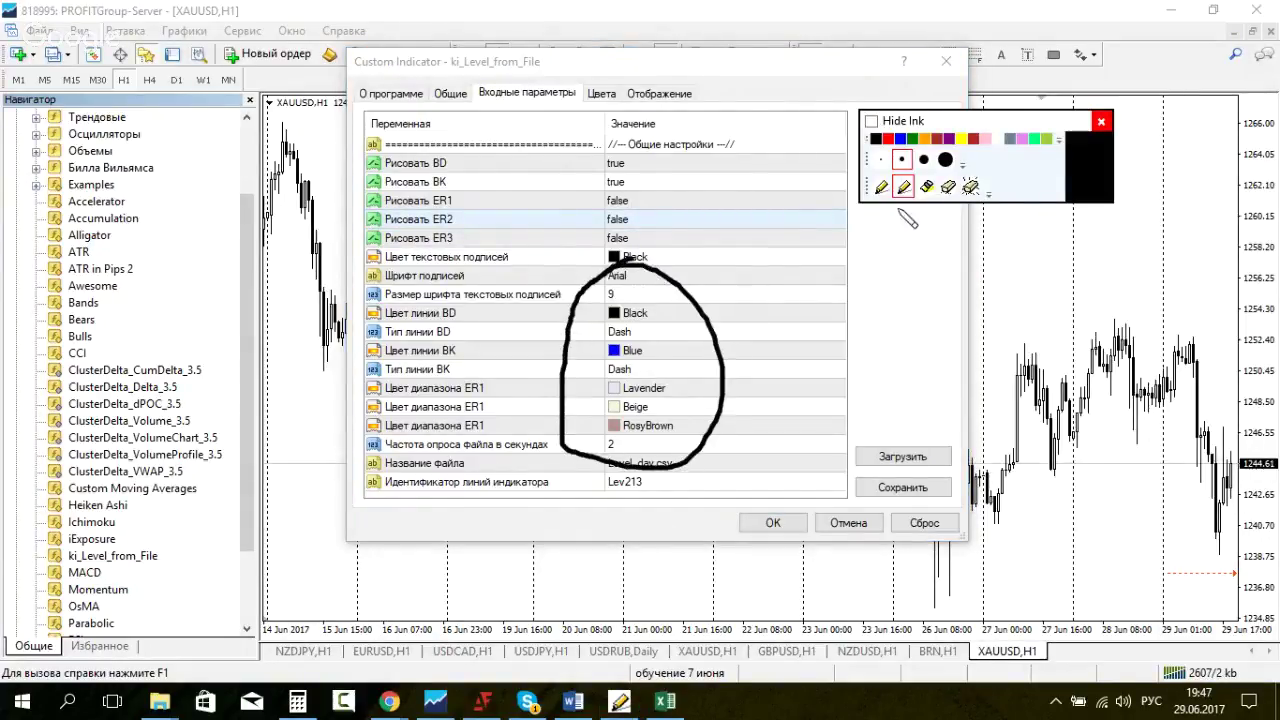
click(969, 187)
click(871, 121)
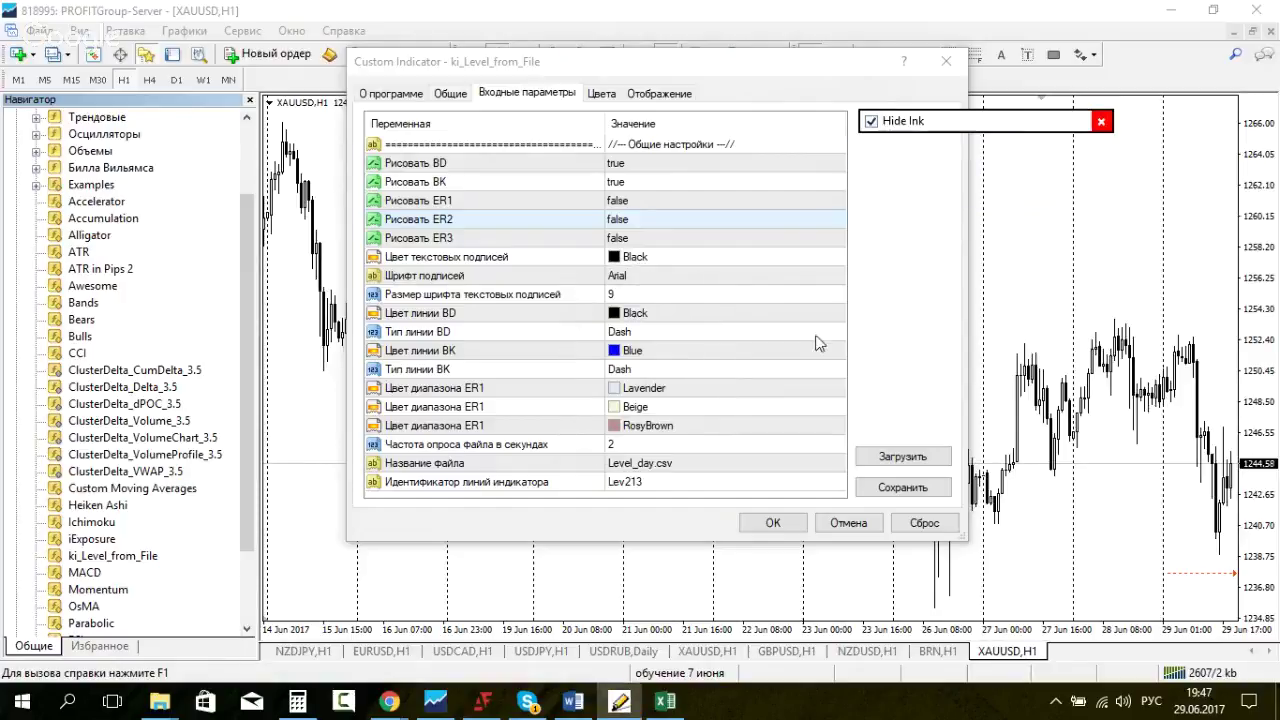
Step: Apply the indicator settings to the XAUUSD chart and compress its price scale to fit more levels
click(776, 522)
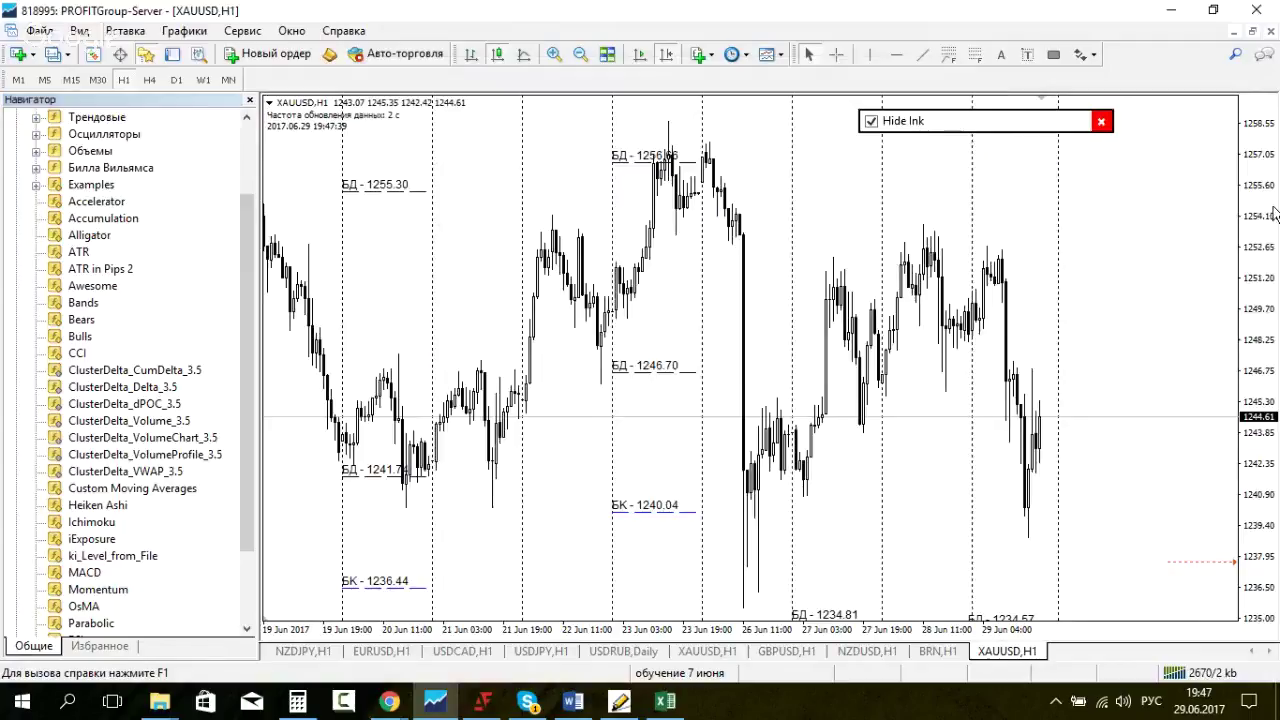
drag(1275, 212, 1270, 330)
middle_click(775, 568)
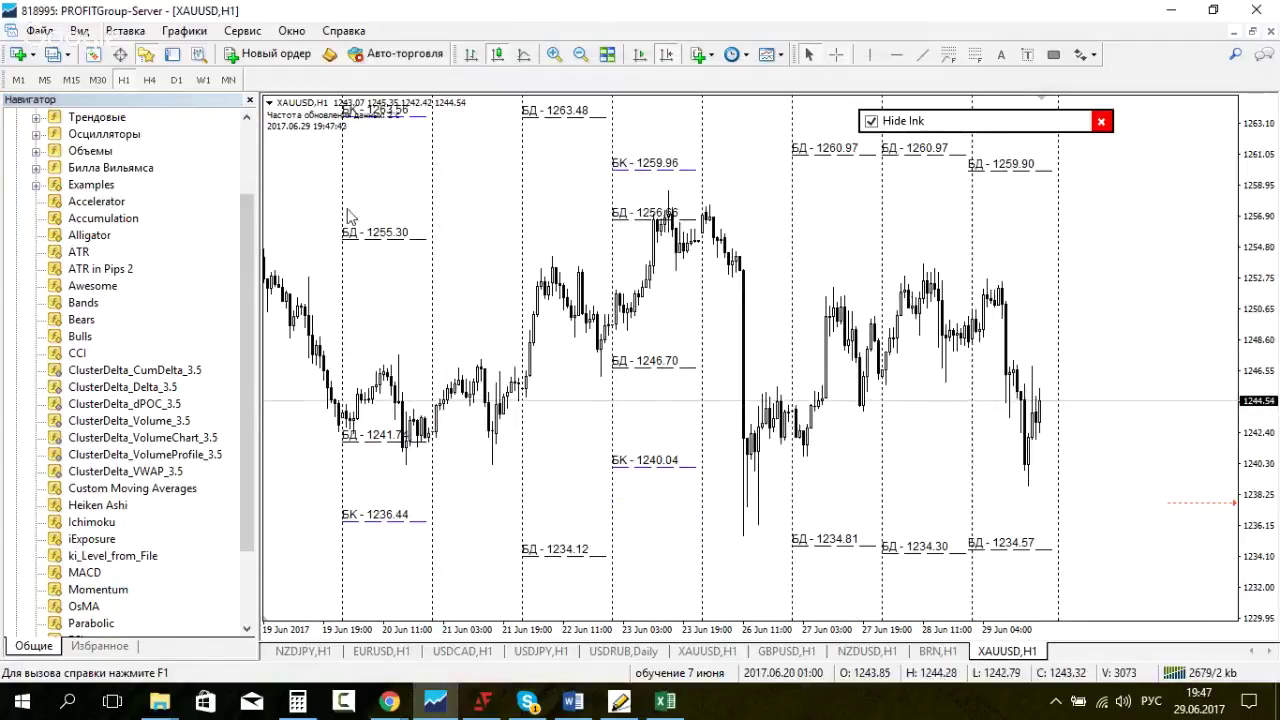
Step: Reopen the ki_Level_from_File properties from the chart's indicator list and set Рисовать ER1 to true
right_click(460, 205)
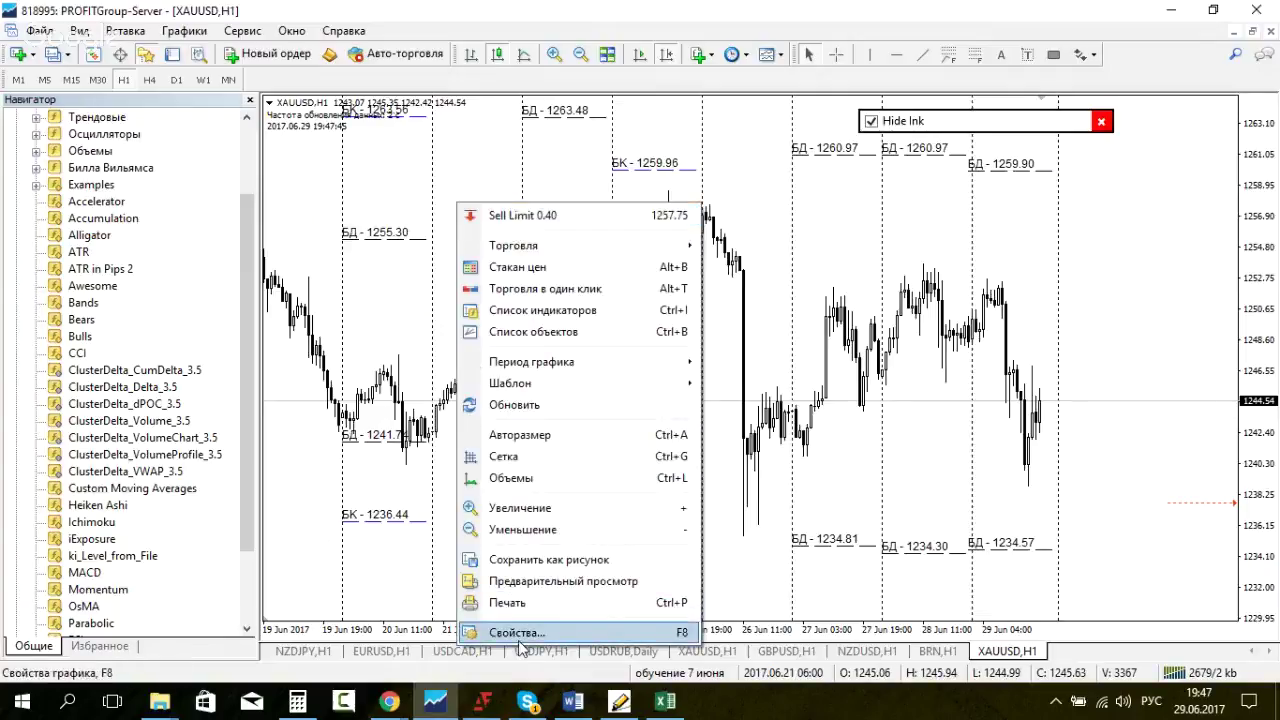
click(540, 310)
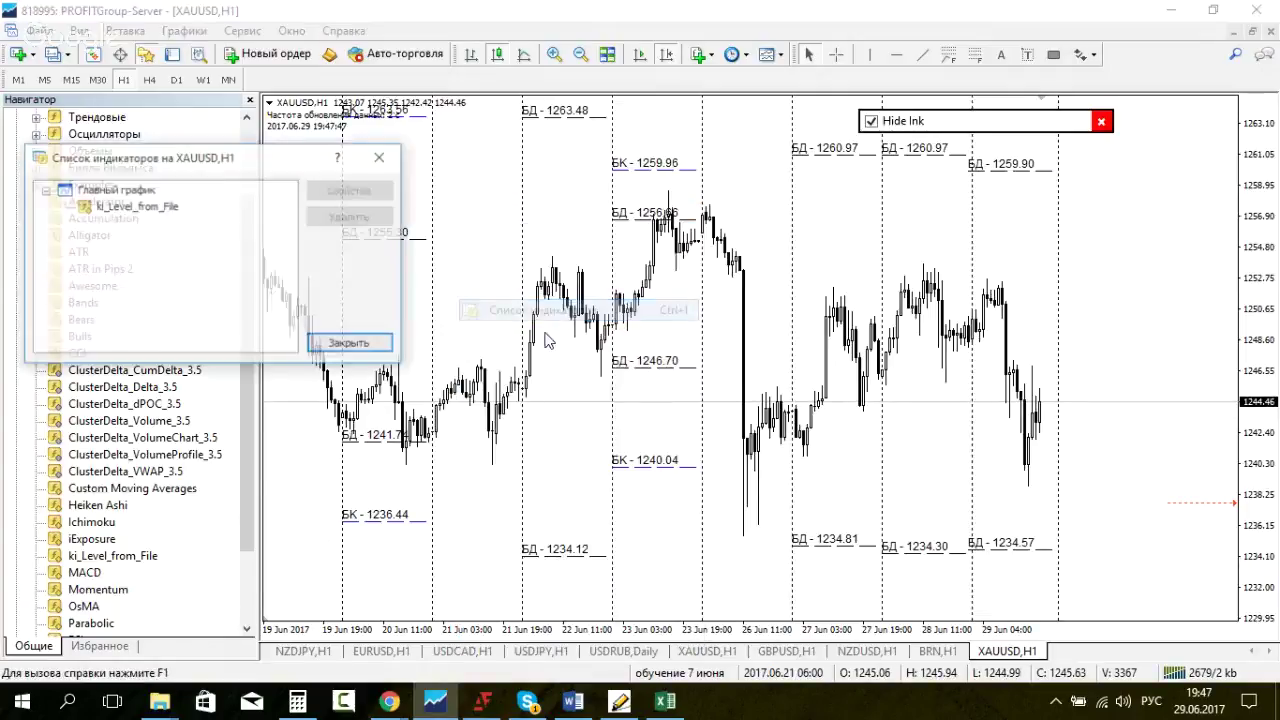
click(168, 207)
click(352, 190)
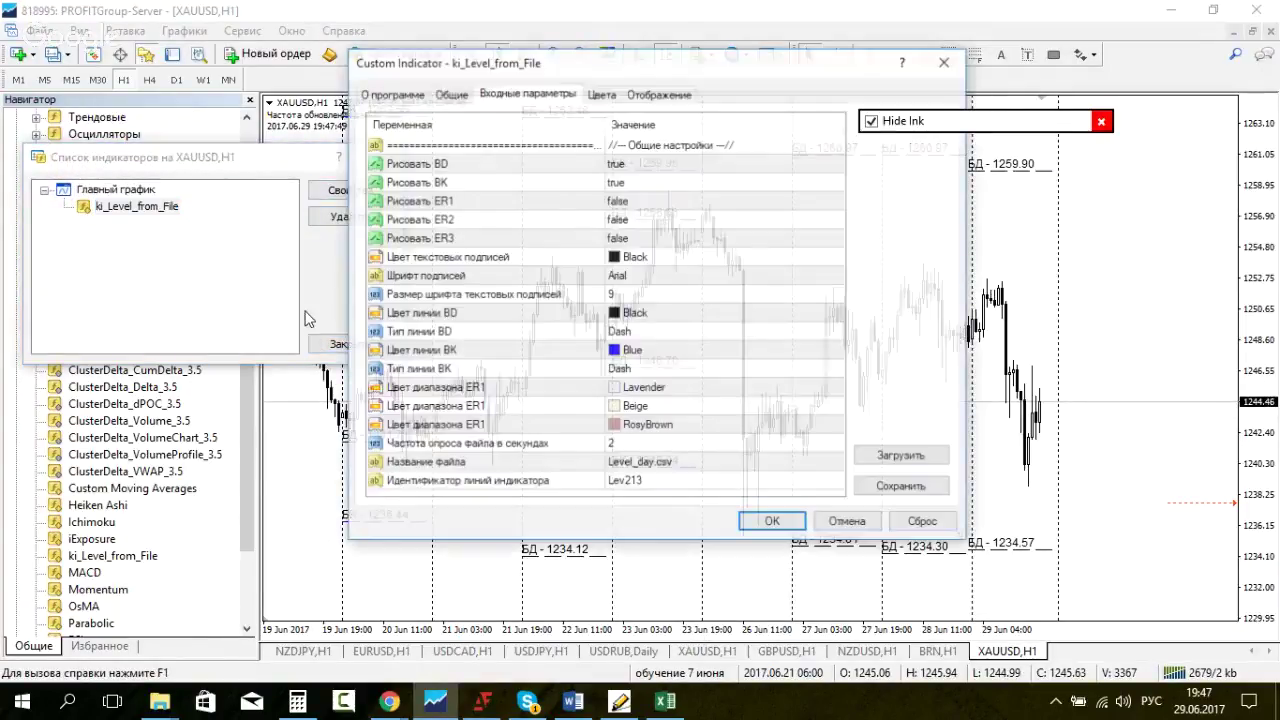
click(634, 202)
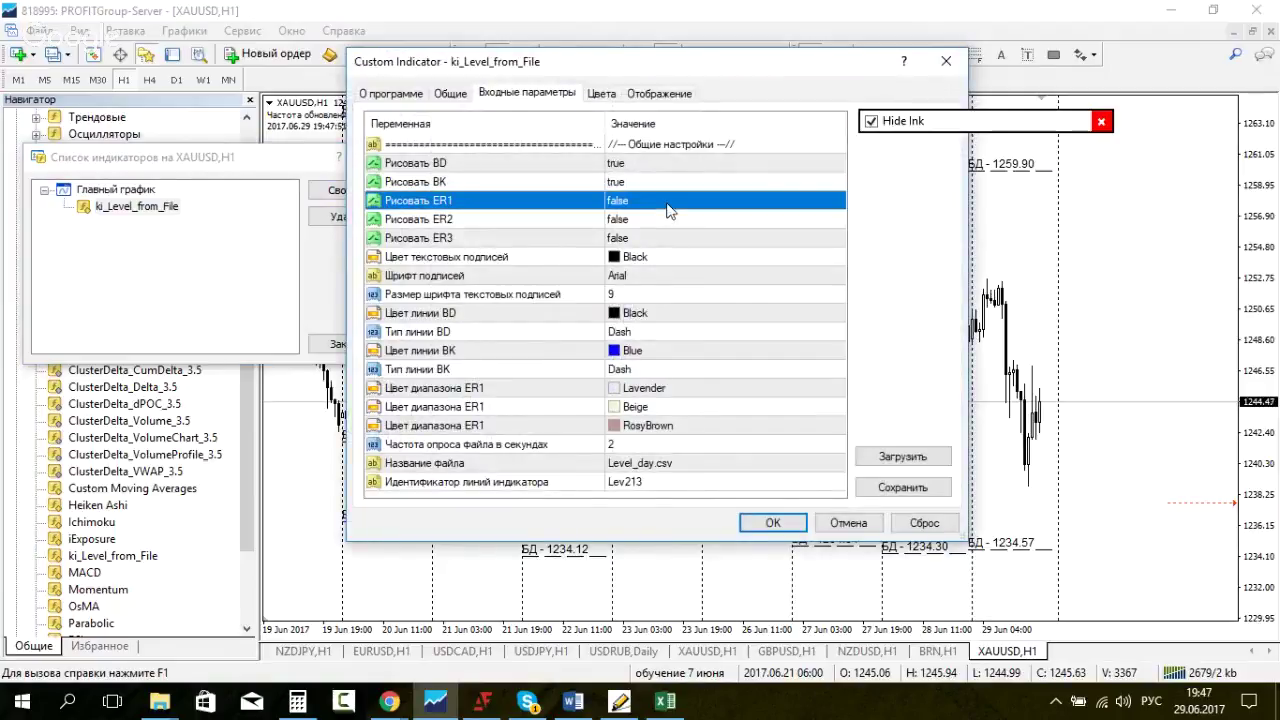
click(640, 204)
click(646, 205)
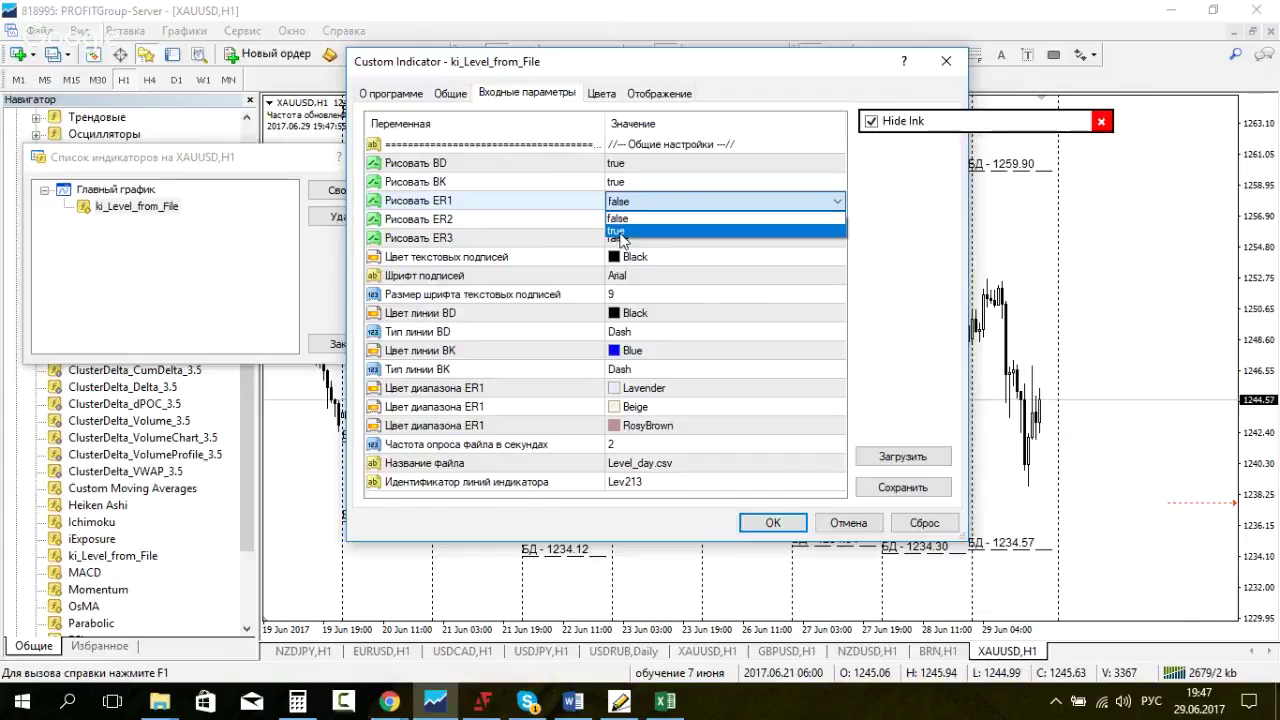
click(620, 232)
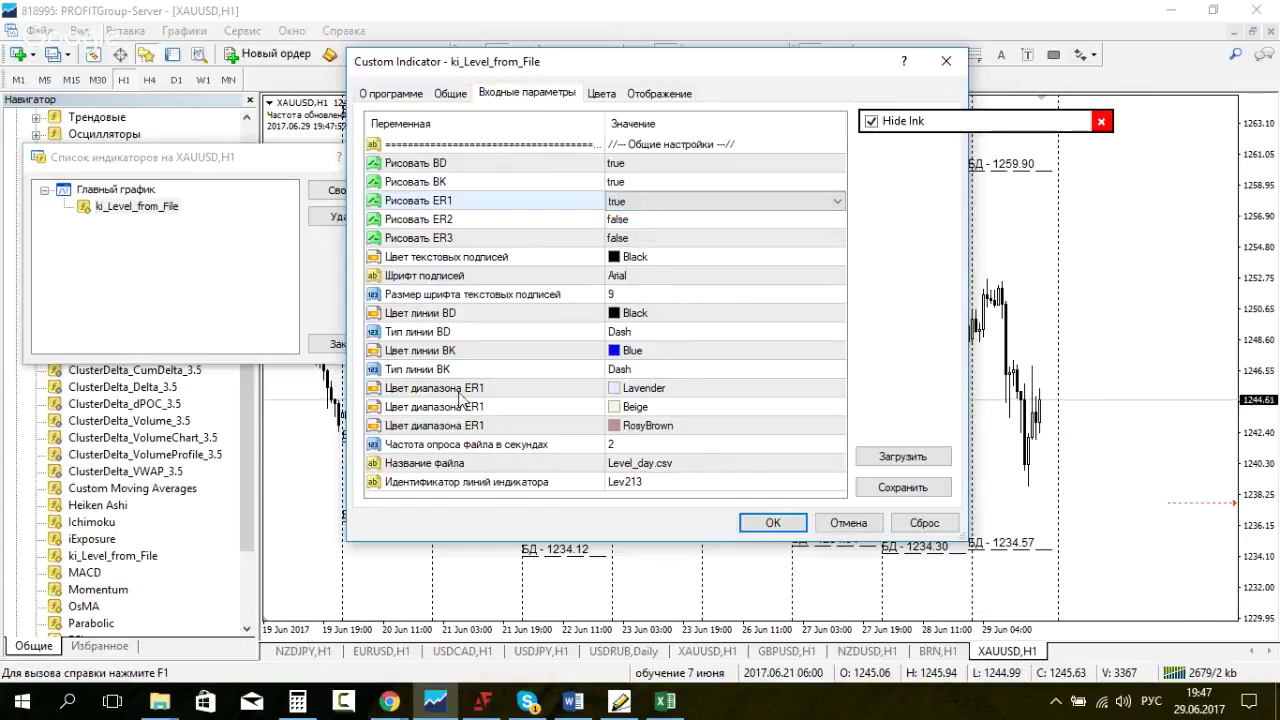
Step: Set the first Цвет диапазона ER1 colour to SpringGreen and apply it to the chart
click(598, 394)
click(627, 396)
click(641, 396)
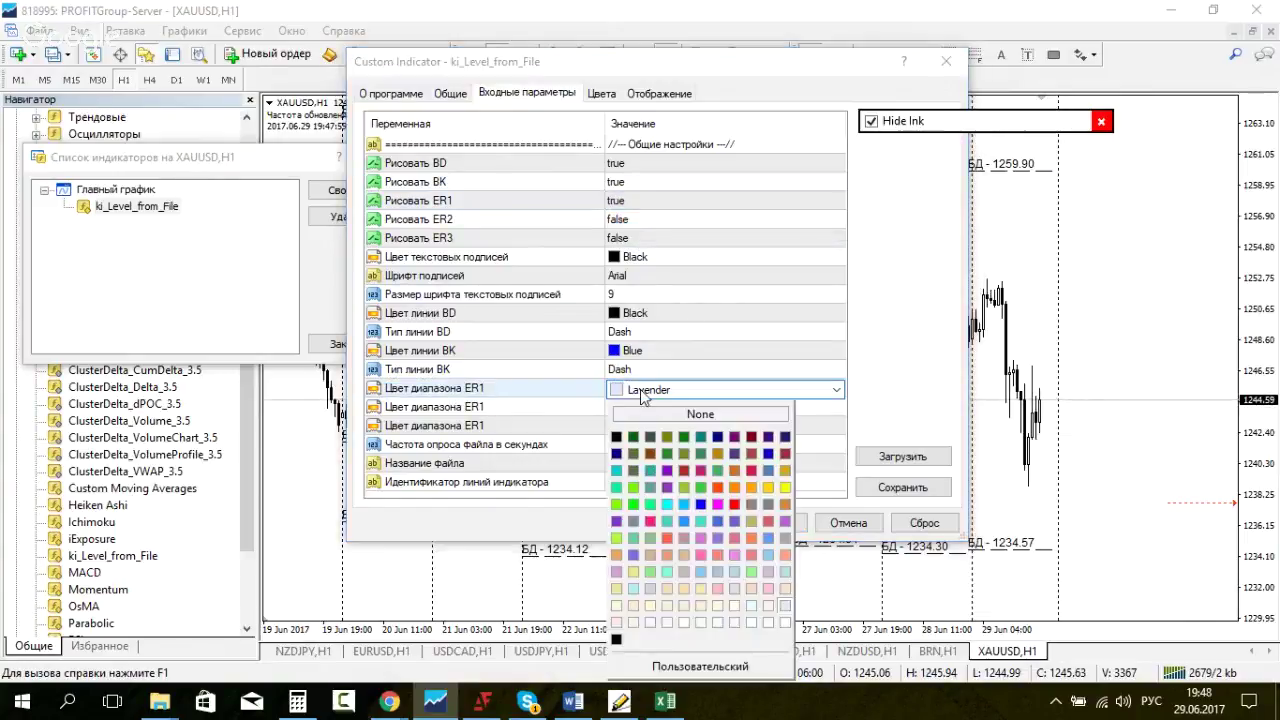
click(650, 504)
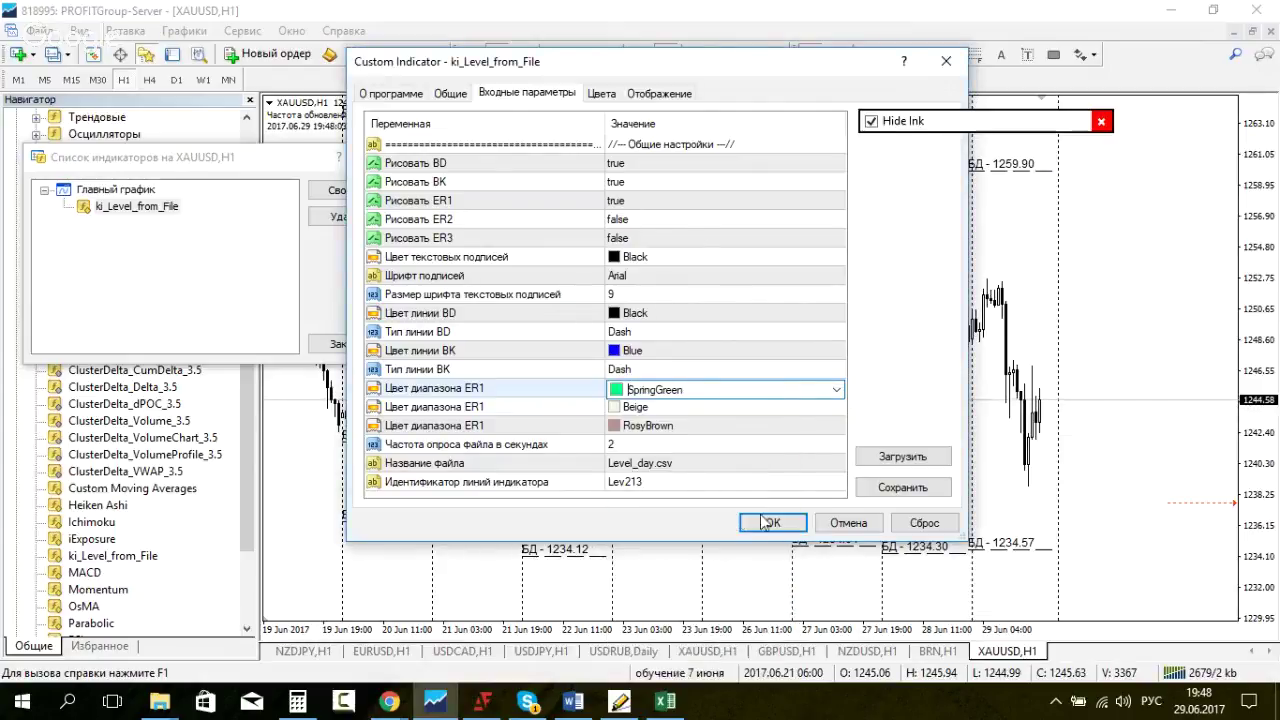
click(770, 523)
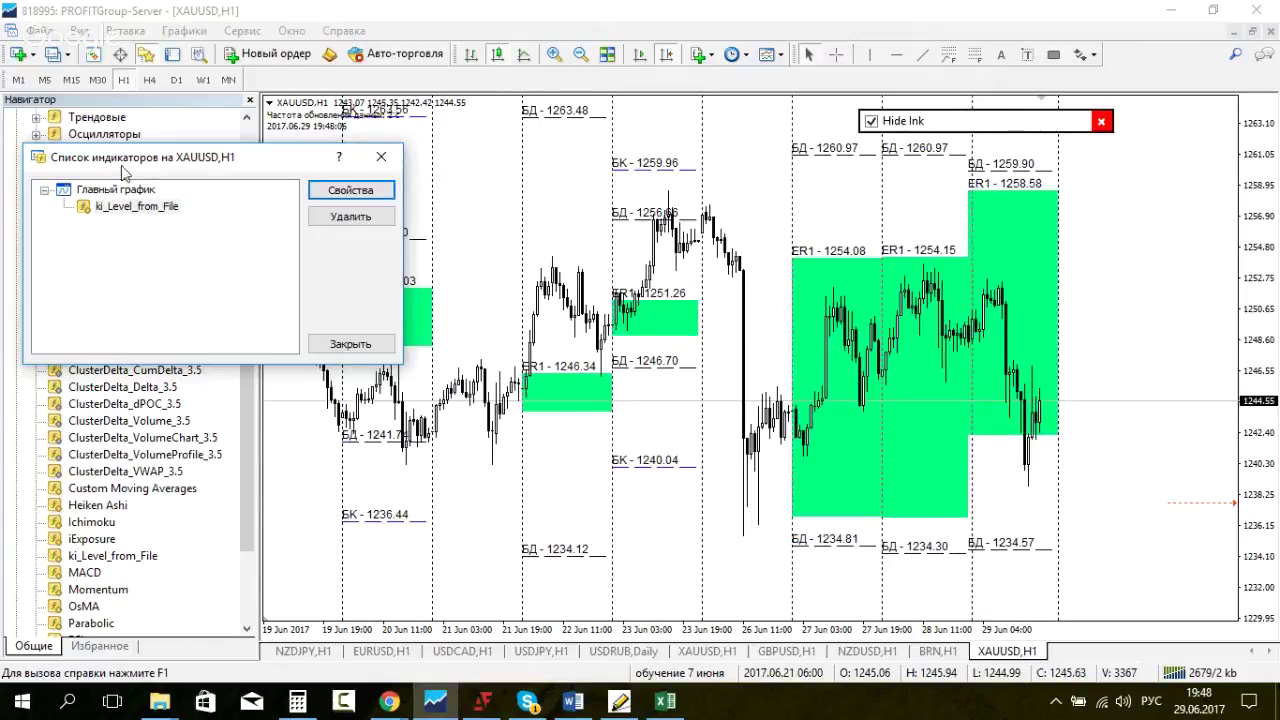
click(683, 304)
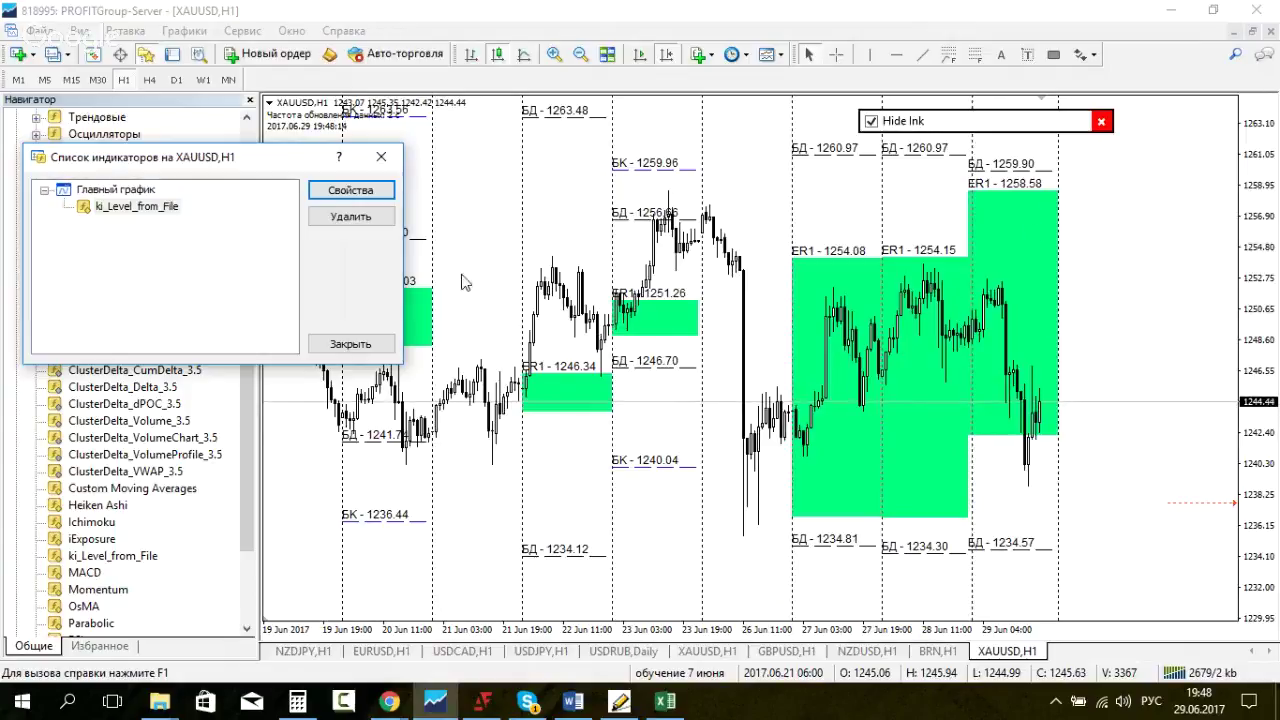
Step: Move the indicator list aside, reopen the ki_Level_from_File properties, and set Рисовать ER2 to true and Рисовать ER1 to false
drag(270, 157, 559, 218)
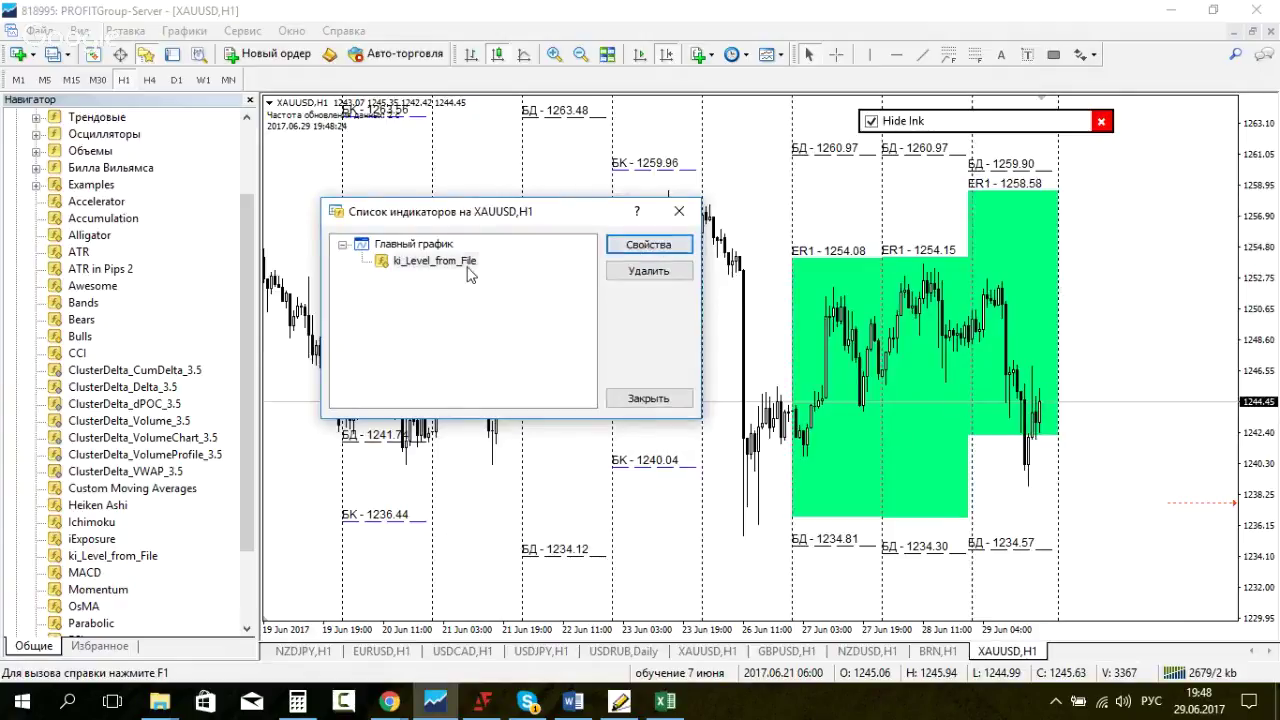
click(632, 250)
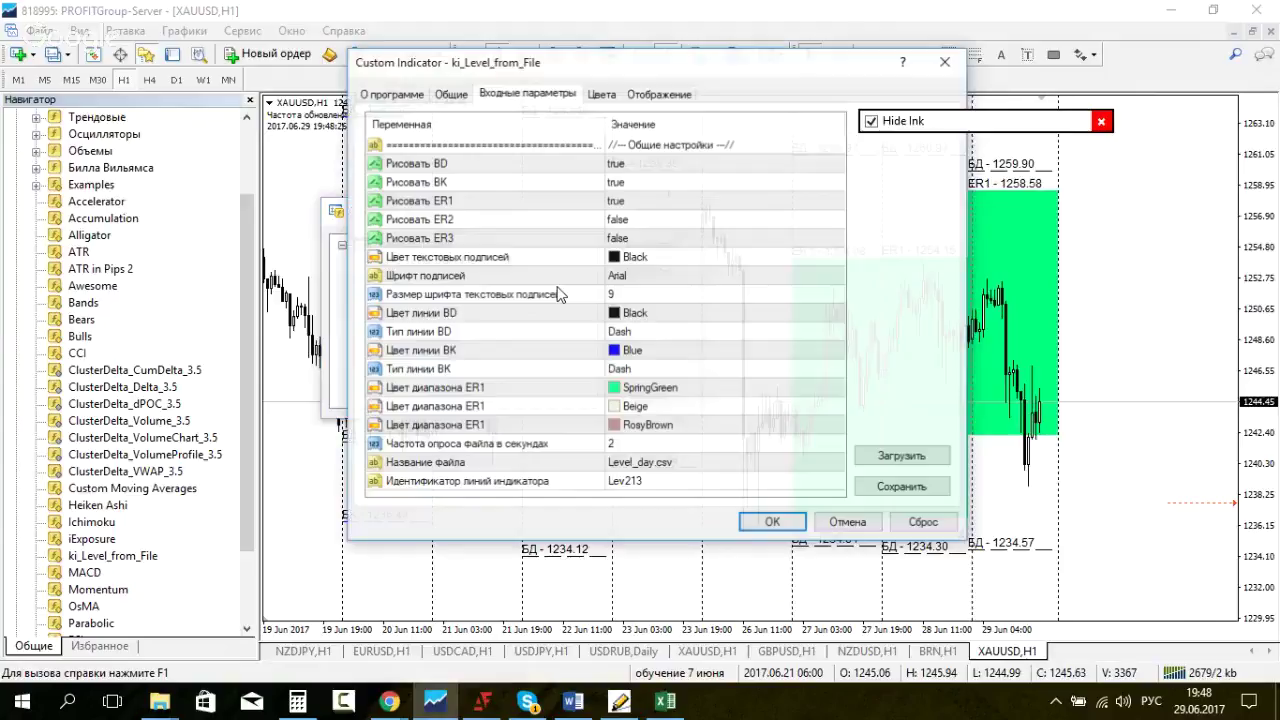
click(645, 222)
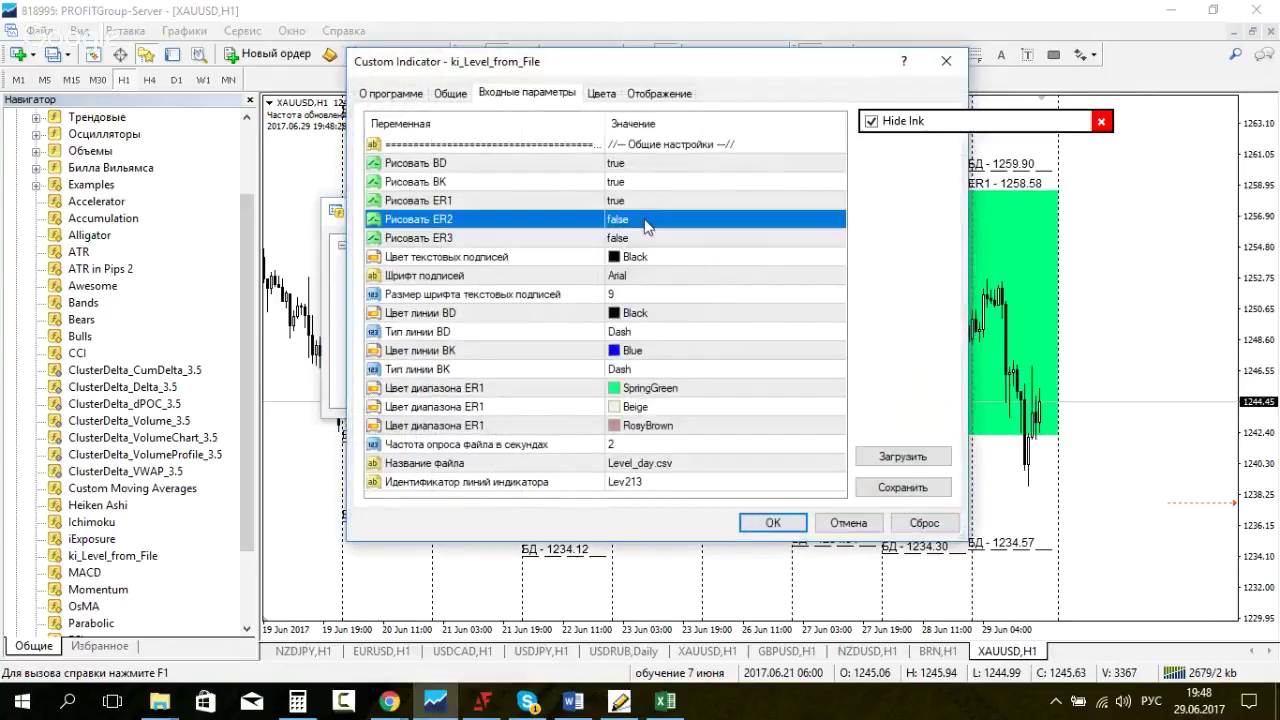
click(645, 226)
click(650, 248)
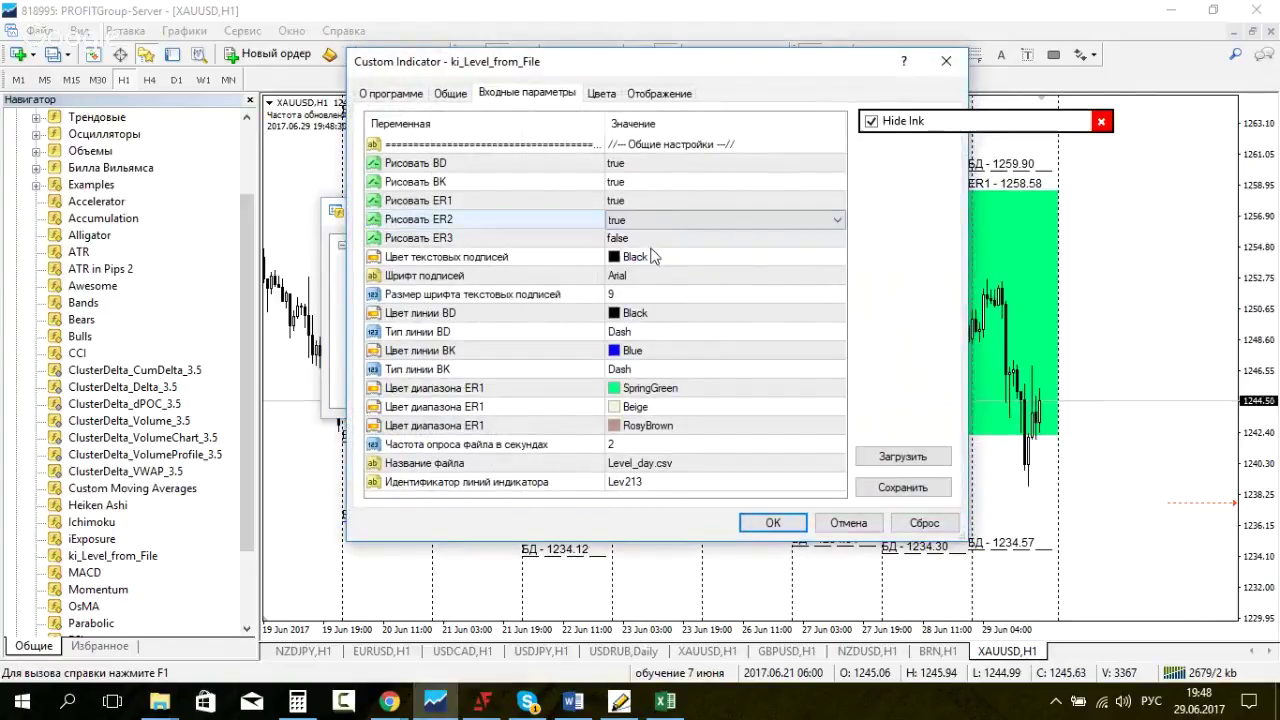
click(737, 245)
click(660, 200)
click(660, 201)
click(700, 201)
click(675, 224)
Step: Set the second Цвет диапазона ER1 colour to Aqua and apply it to the chart
click(652, 410)
click(655, 409)
click(836, 408)
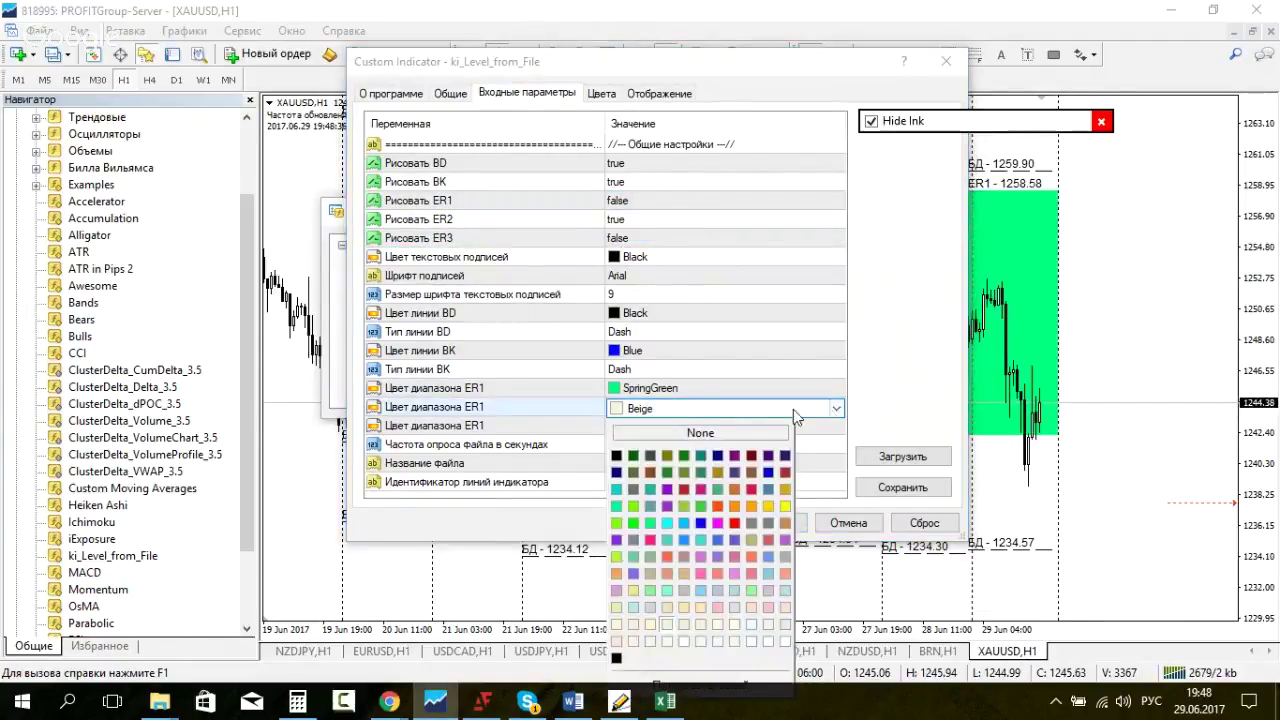
click(665, 522)
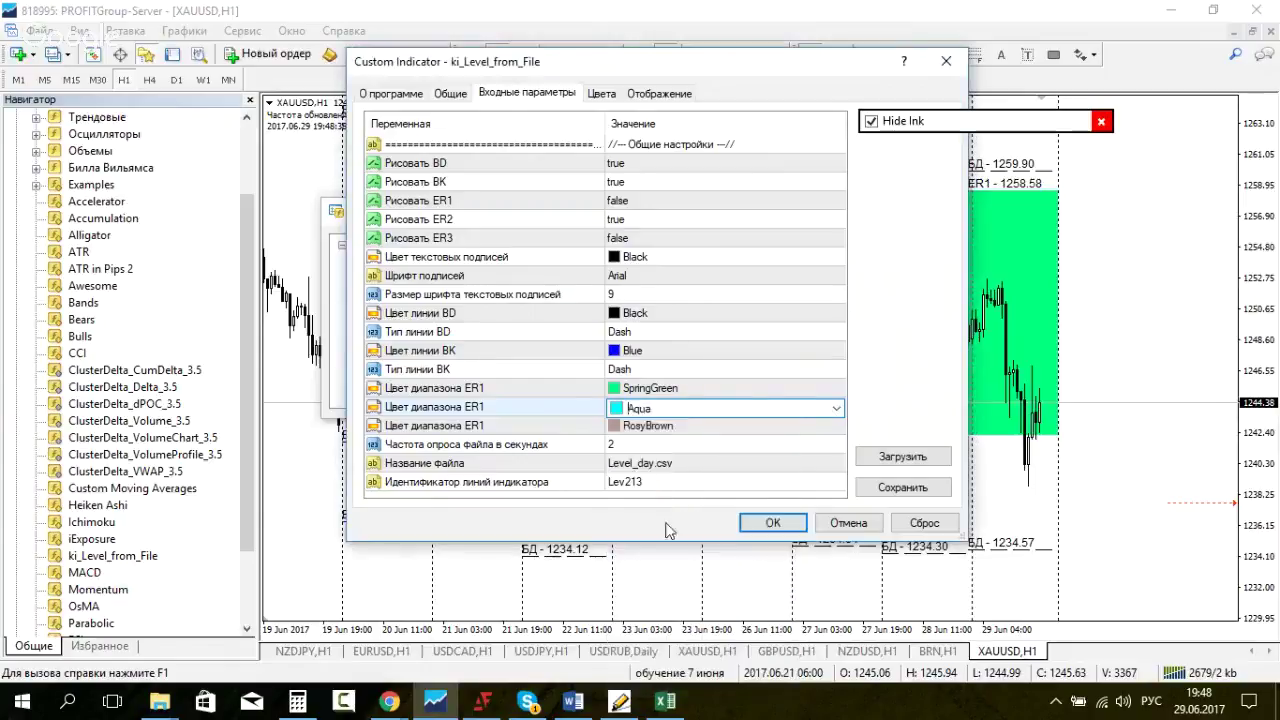
click(759, 528)
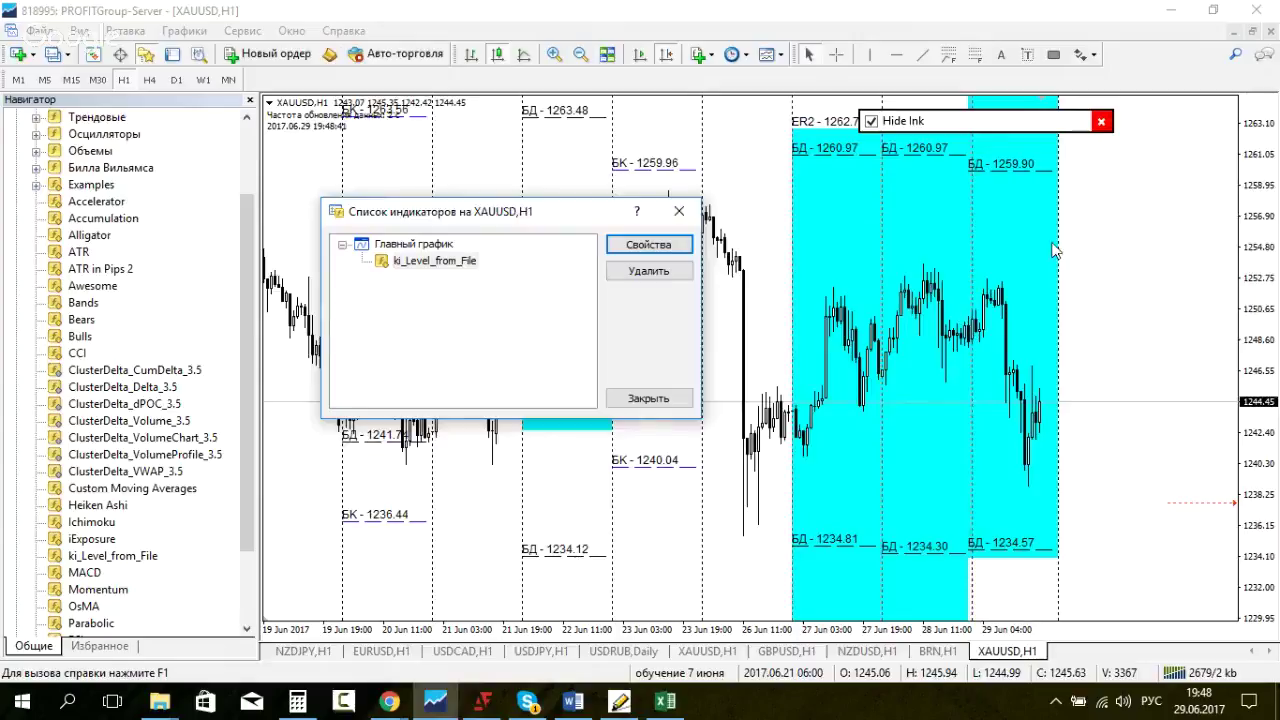
Step: Close the indicator list, bring up the ink tools, and place them clear of the latest ER2 ranges
click(648, 399)
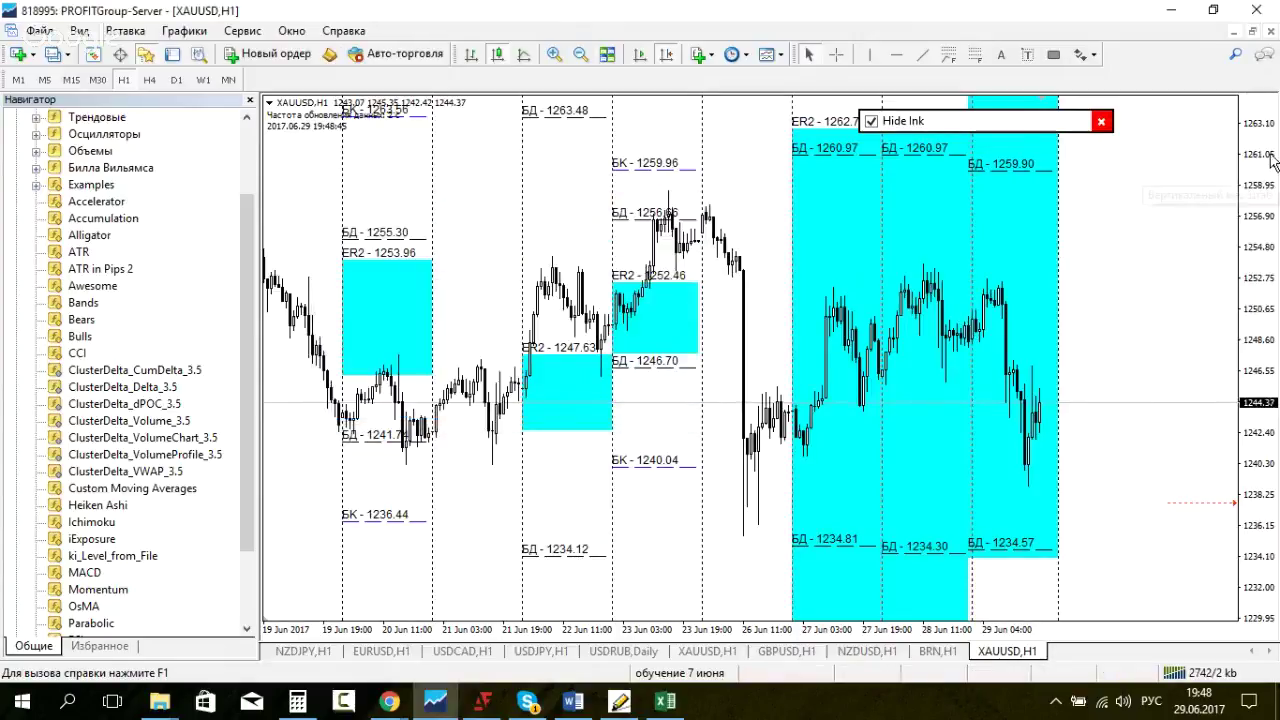
click(871, 121)
drag(1008, 127, 675, 148)
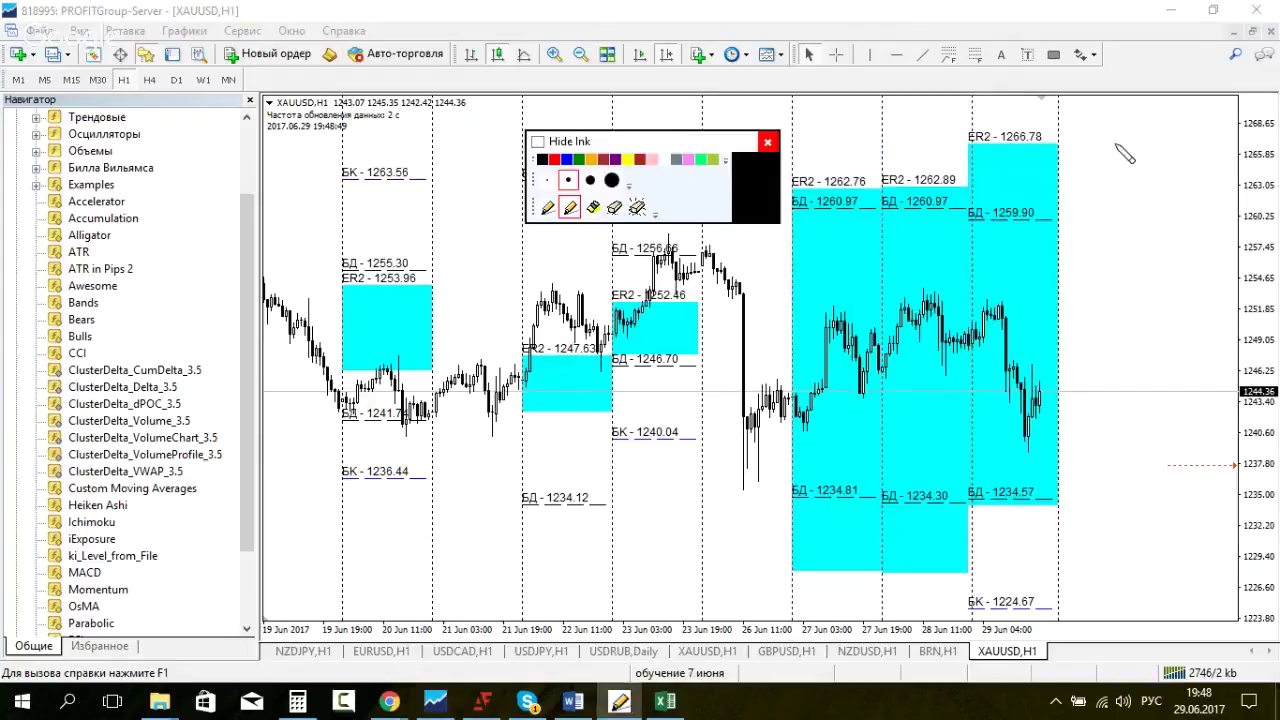
Step: Mark the upper and lower edges of the last three days' ER2 ranges with freehand ink circles
drag(1040, 106, 1060, 124)
drag(1064, 496, 1062, 535)
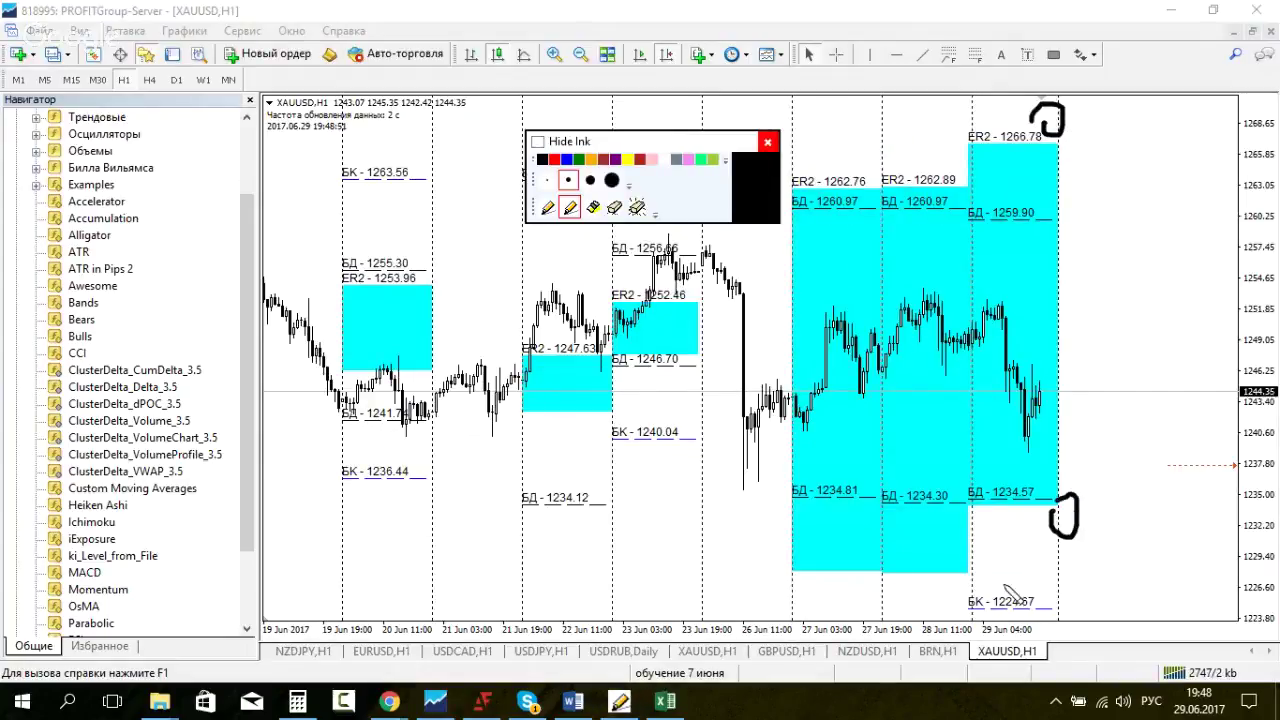
drag(966, 574, 968, 600)
drag(910, 150, 918, 186)
drag(836, 160, 846, 186)
drag(853, 570, 870, 562)
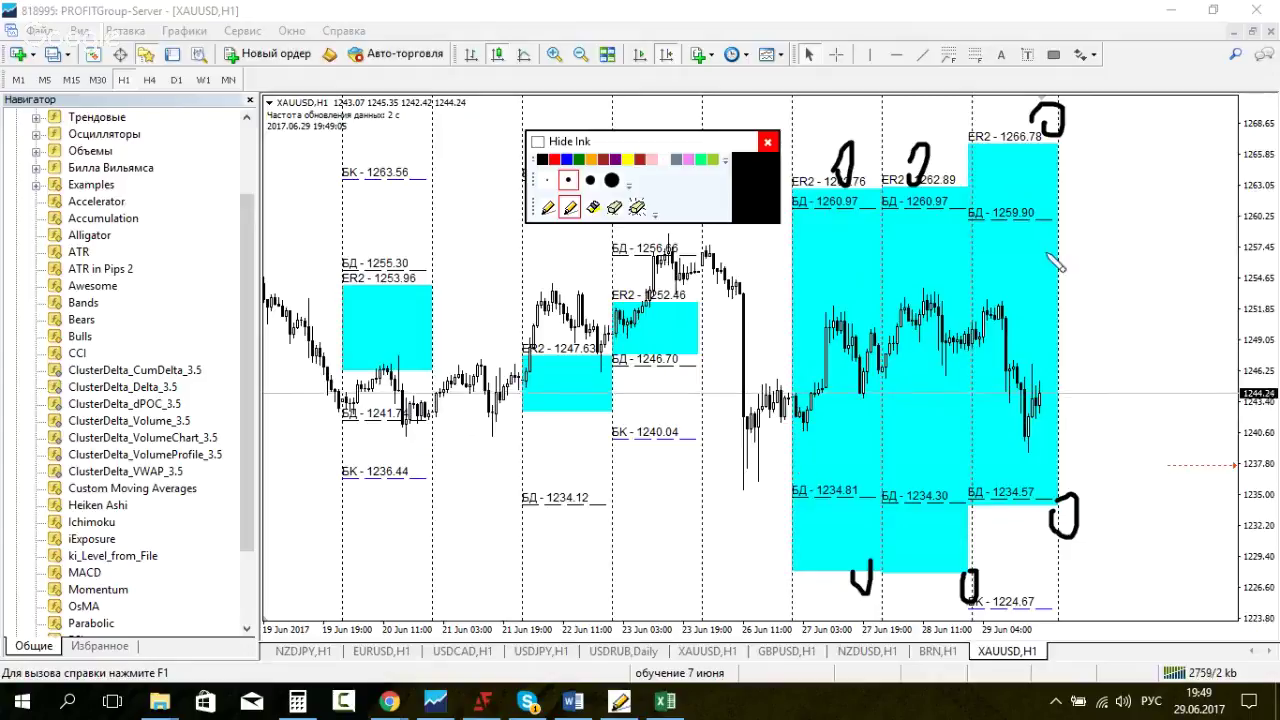
Step: Ink small marks at the upper and lower БД levels of the latest day, then erase all ink and hide it
drag(1034, 218, 1050, 220)
drag(1023, 491, 1042, 478)
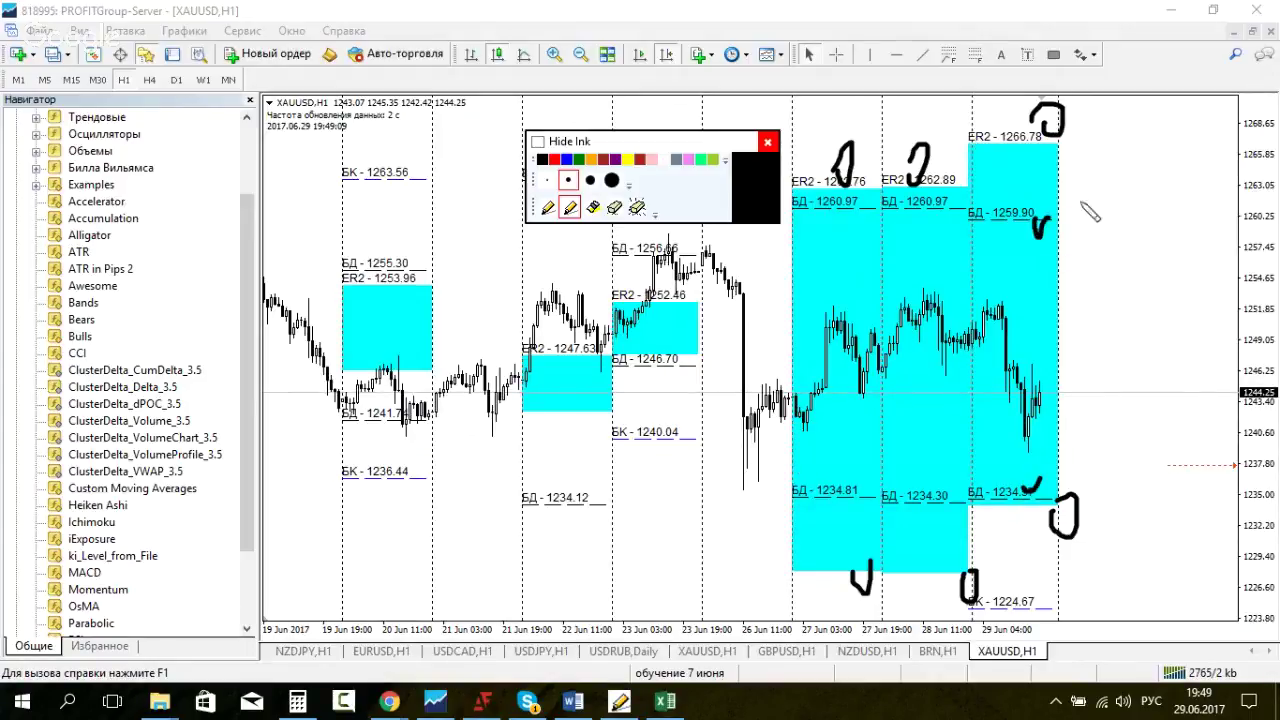
click(637, 207)
click(537, 141)
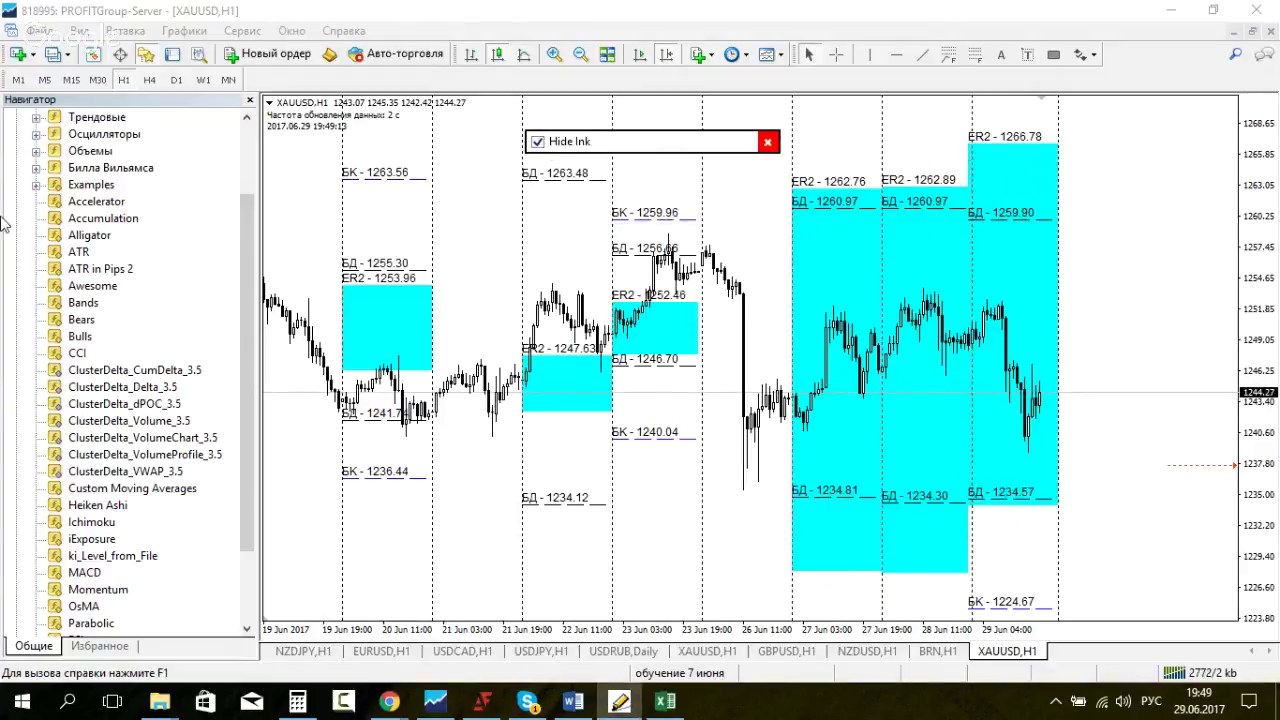
Step: Reopen the ki_Level_from_File properties from the chart's indicator list and set Рисовать ER3 to true
right_click(1100, 152)
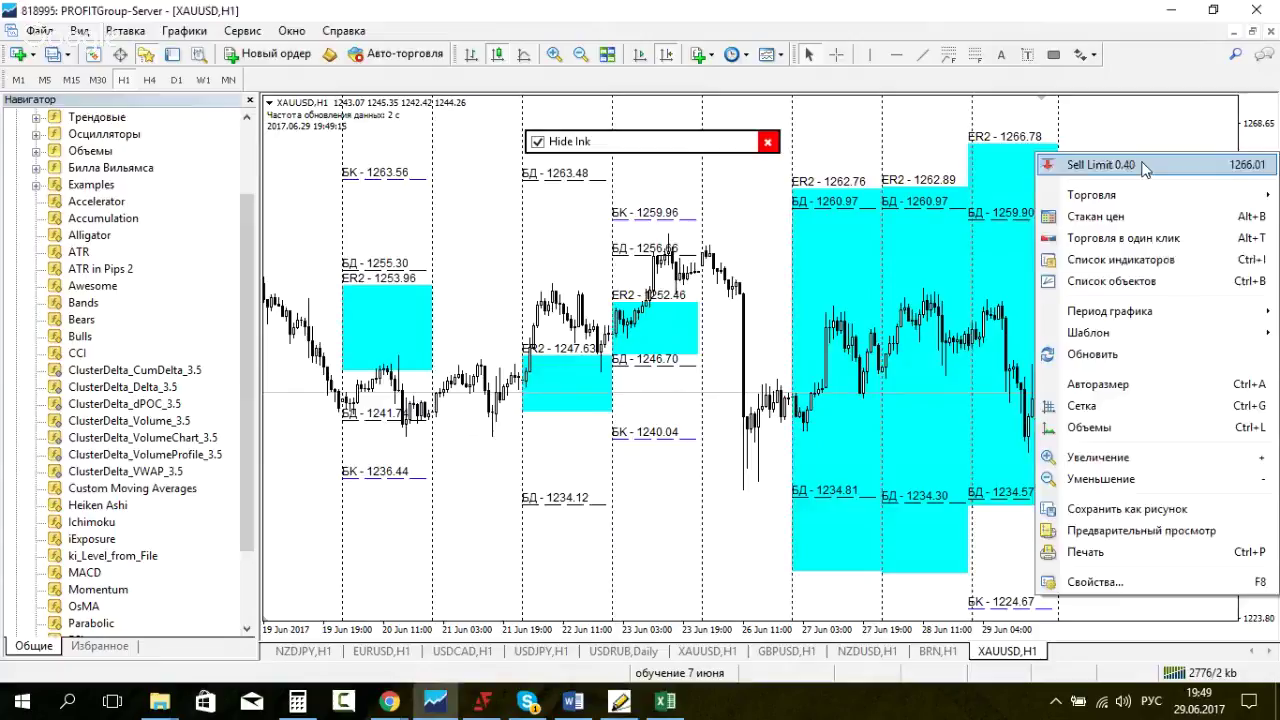
click(1087, 262)
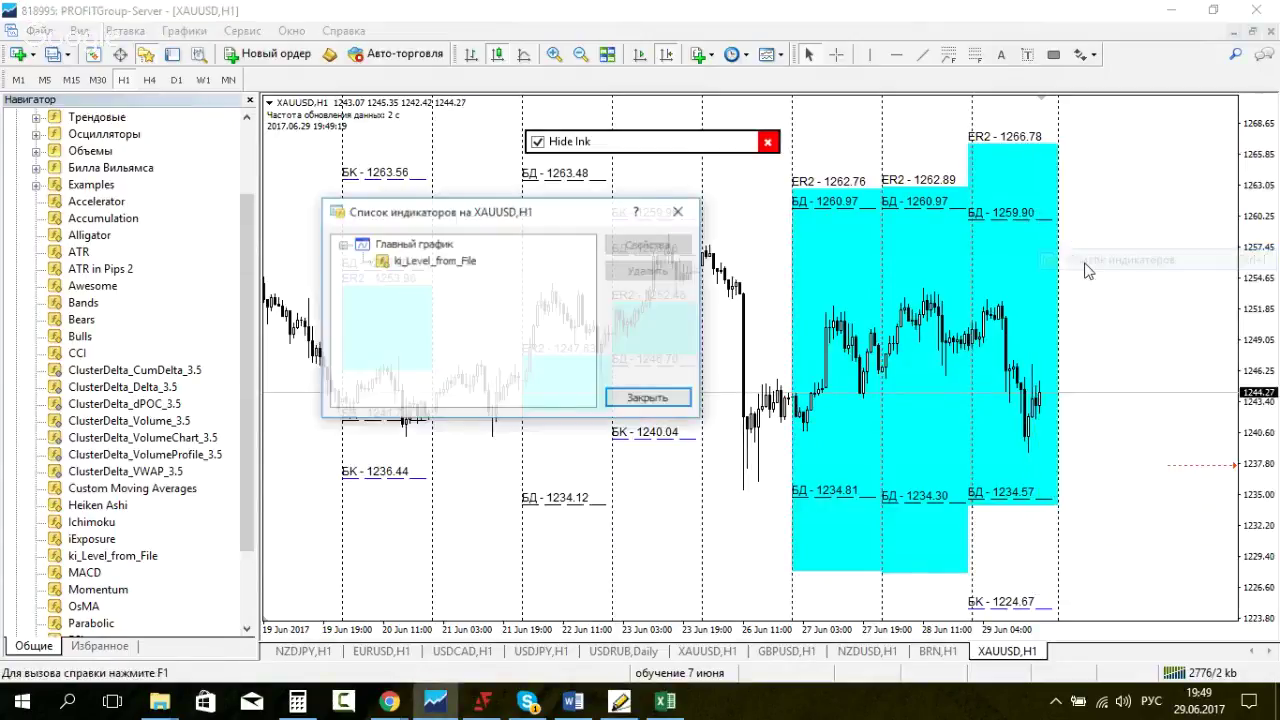
click(435, 260)
click(647, 245)
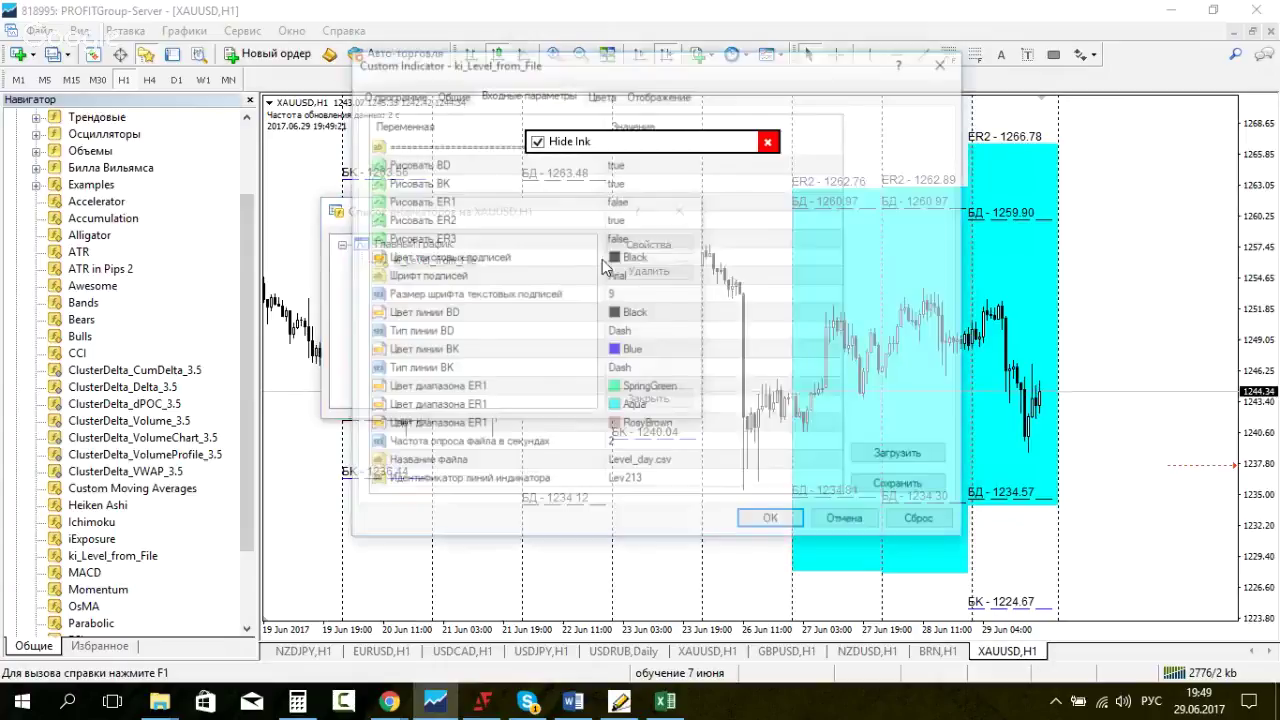
double_click(633, 241)
click(648, 270)
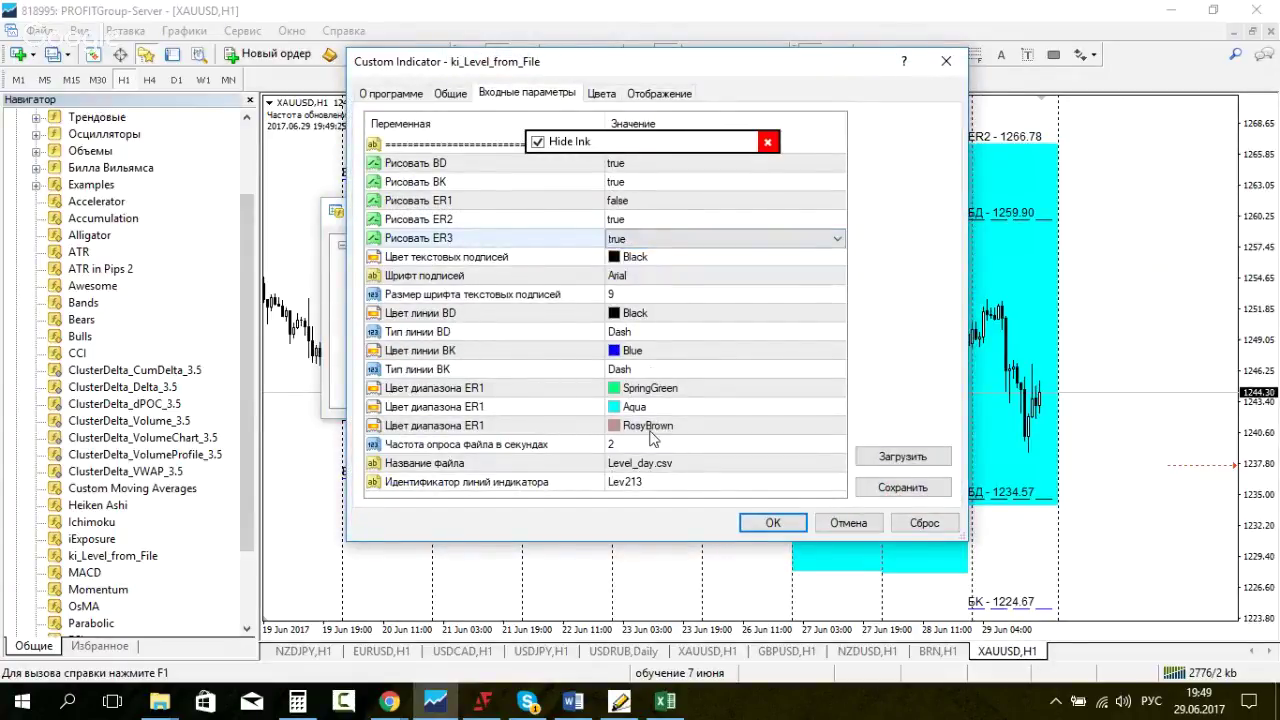
Step: Set the third Цвет диапазона ER1 colour to PaleGreen and apply it to the chart
click(647, 427)
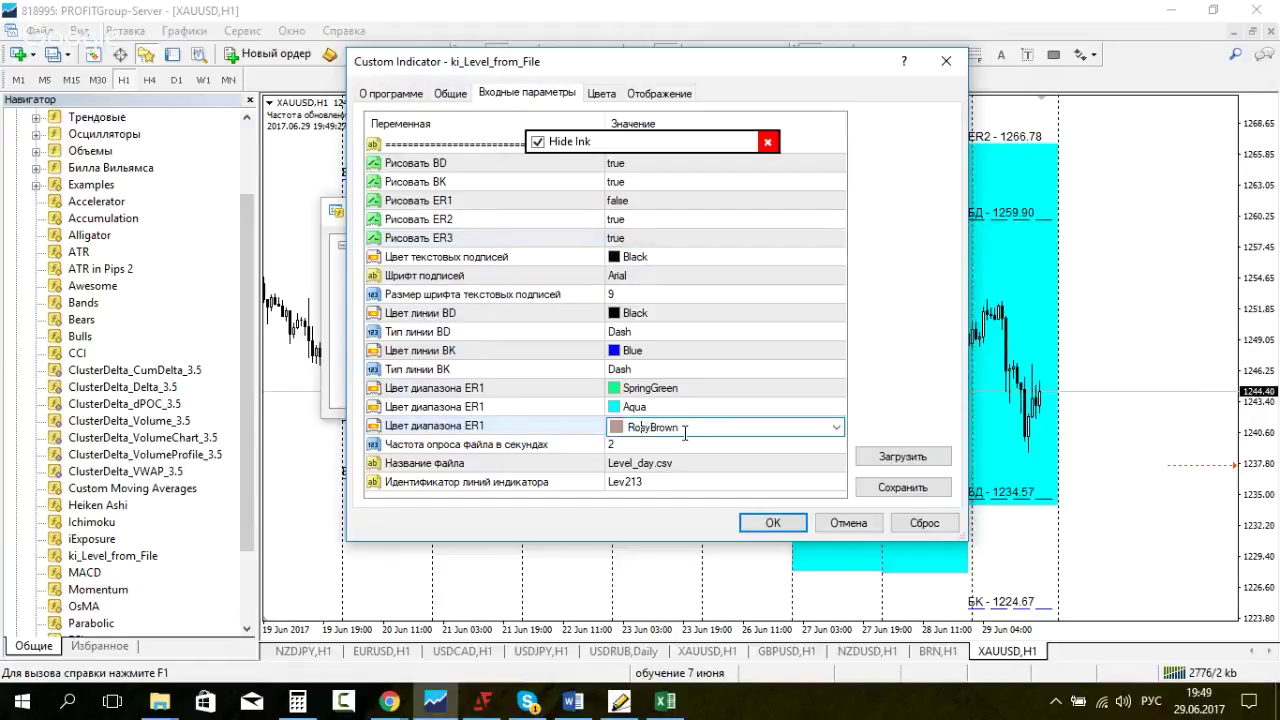
click(834, 428)
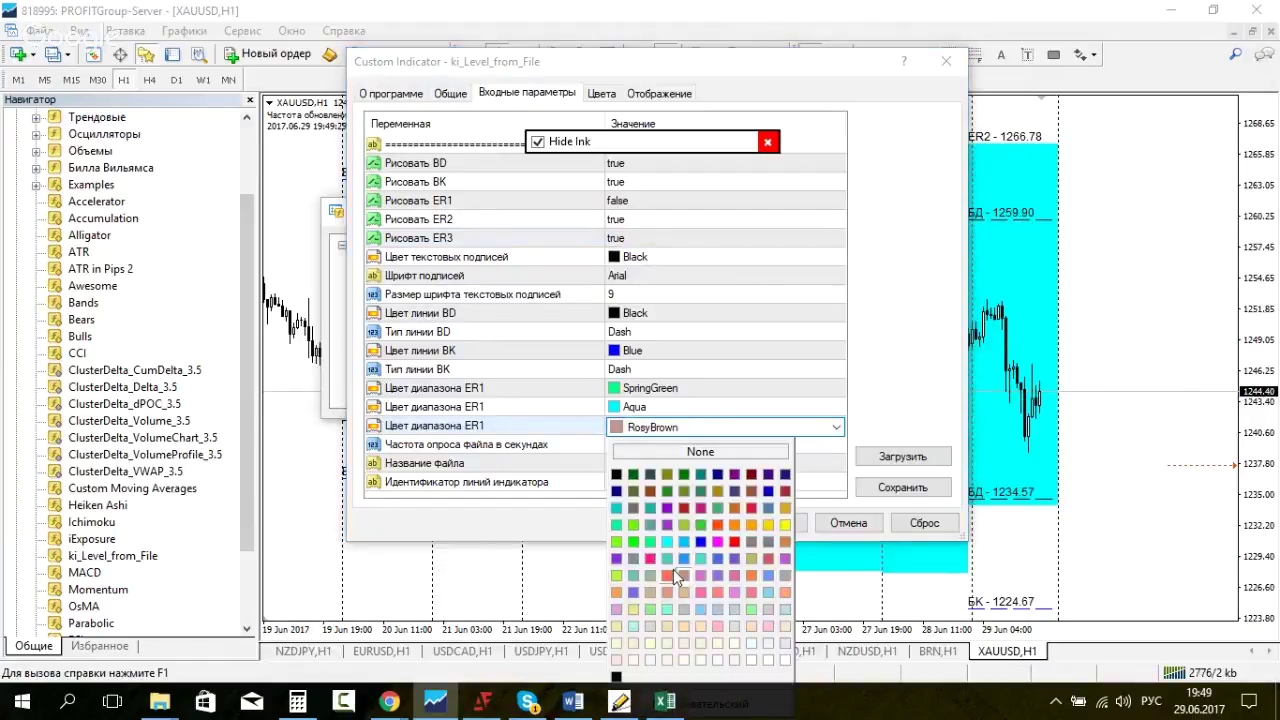
click(745, 610)
click(773, 523)
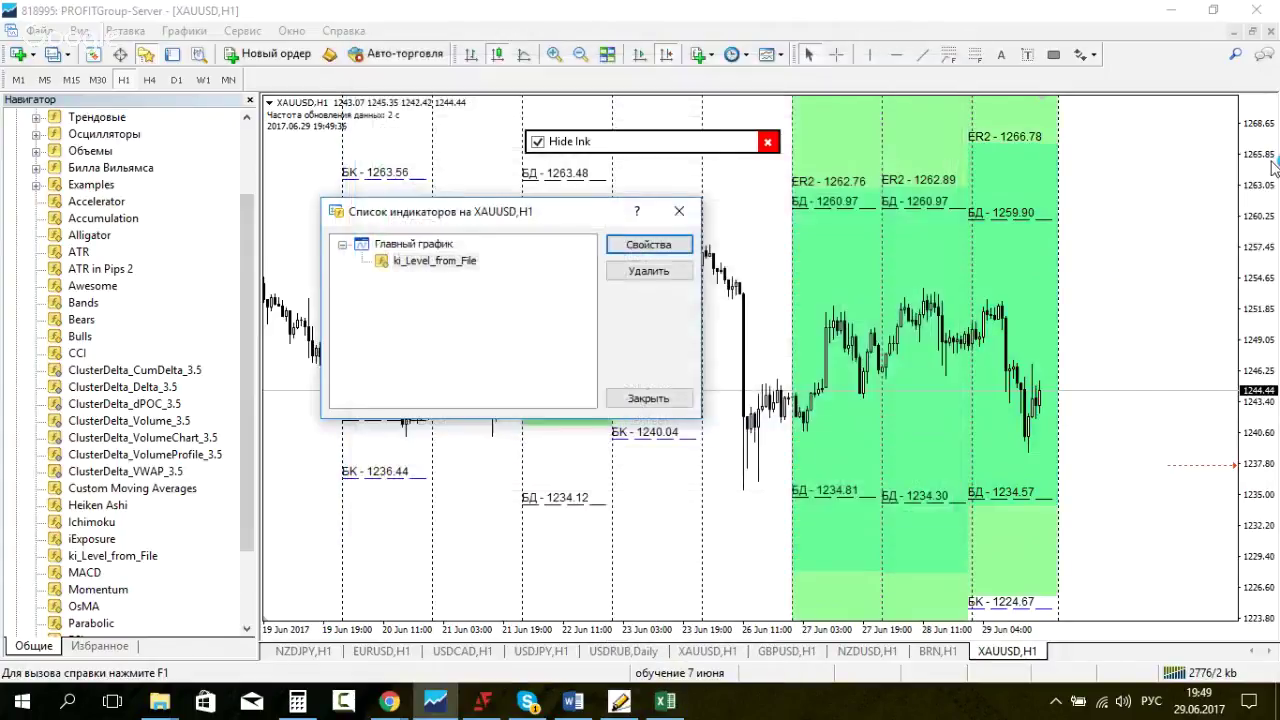
Step: Reopen the ki_Level_from_File properties, change the third Цвет диапазона ER1 colour to Moccasin, apply it, and close the indicator list
click(435, 261)
click(650, 247)
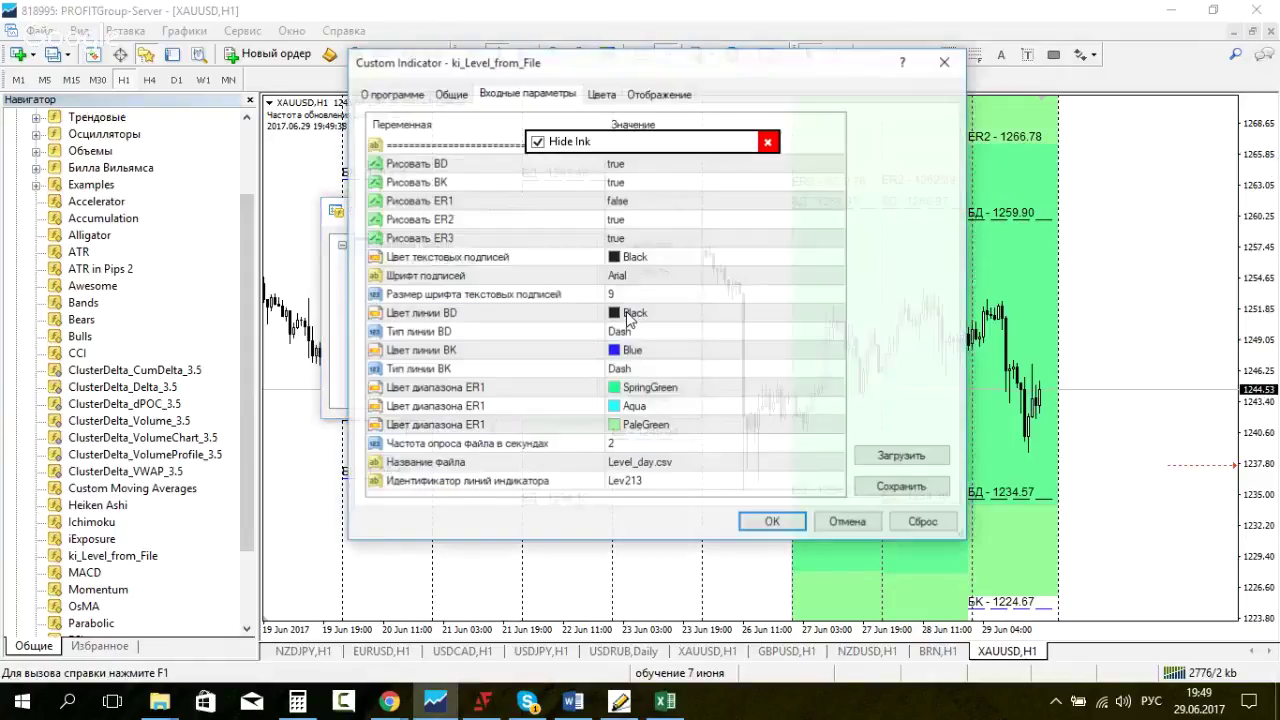
click(830, 427)
click(838, 436)
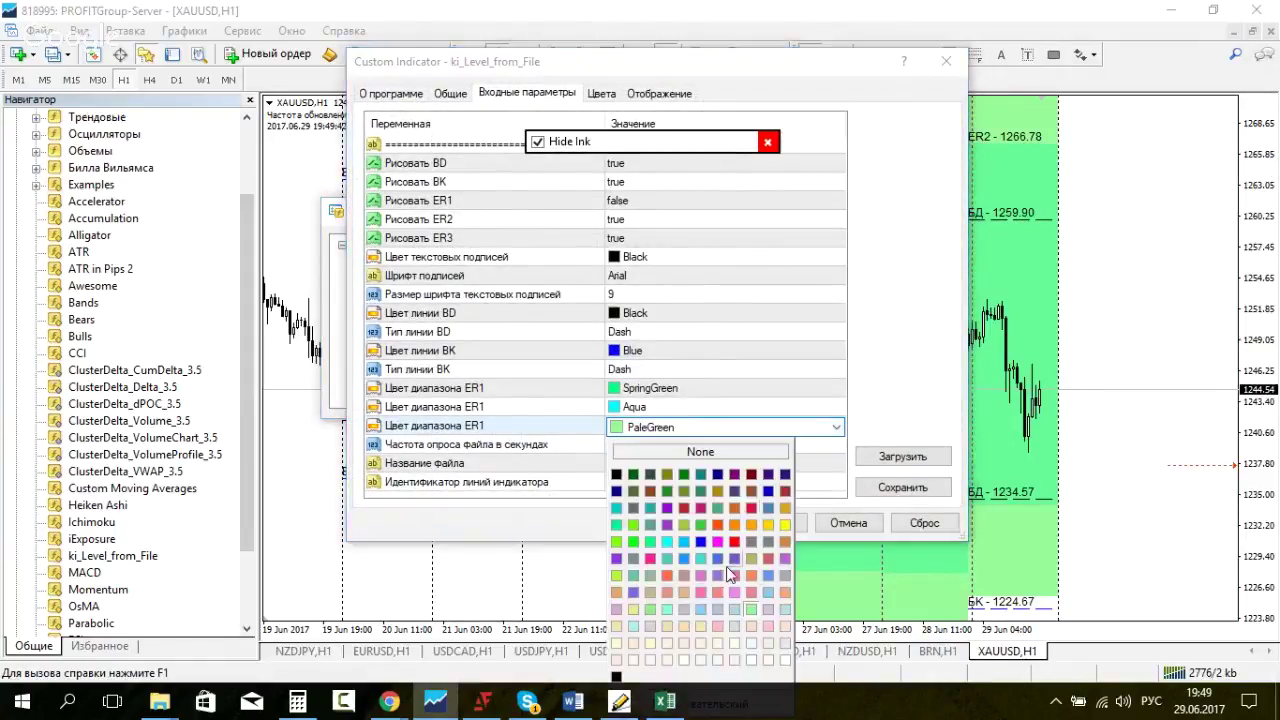
click(711, 634)
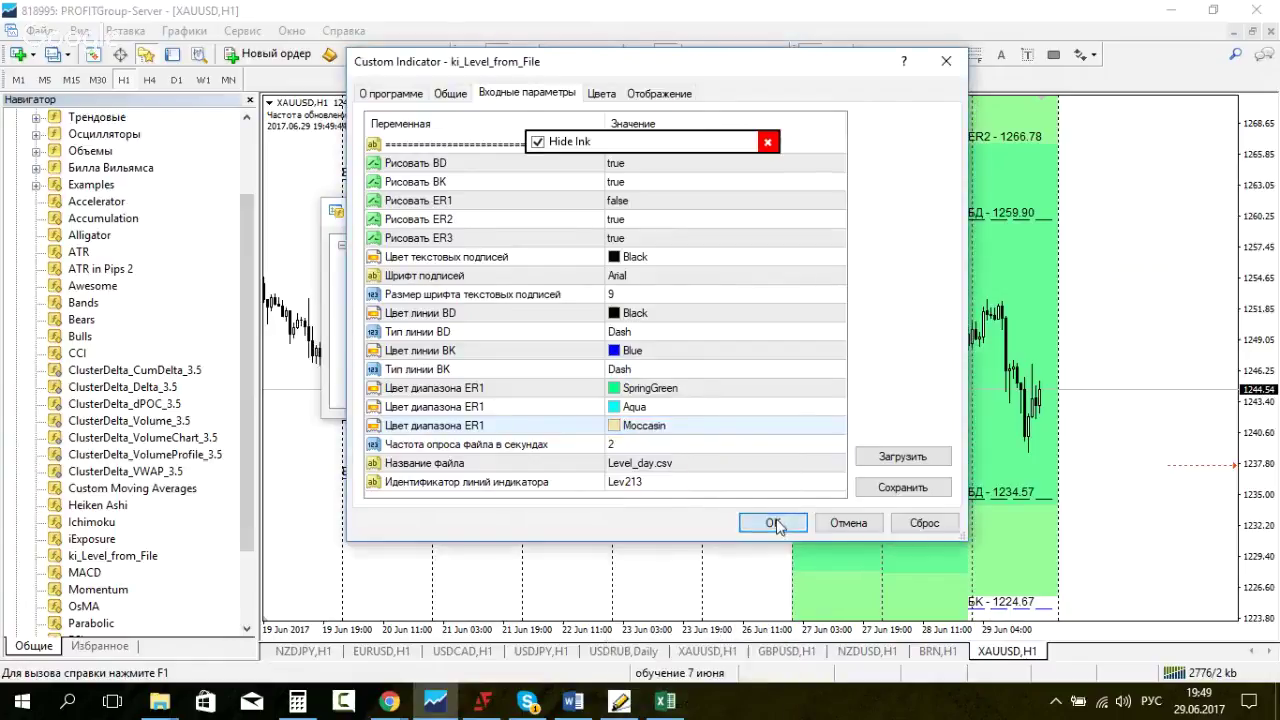
click(773, 522)
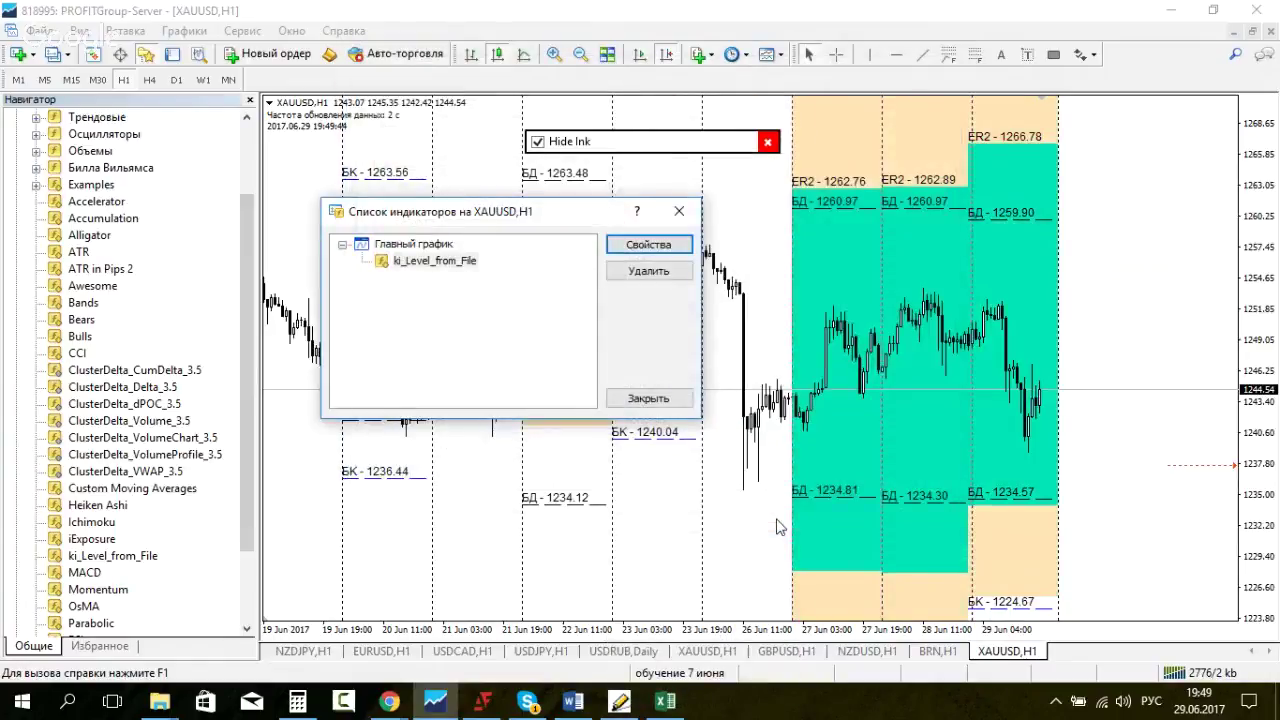
click(648, 398)
Step: Measure the price distance between the lower and upper БК levels of the latest day with the crosshair
drag(1268, 150, 1266, 235)
middle_click(1062, 533)
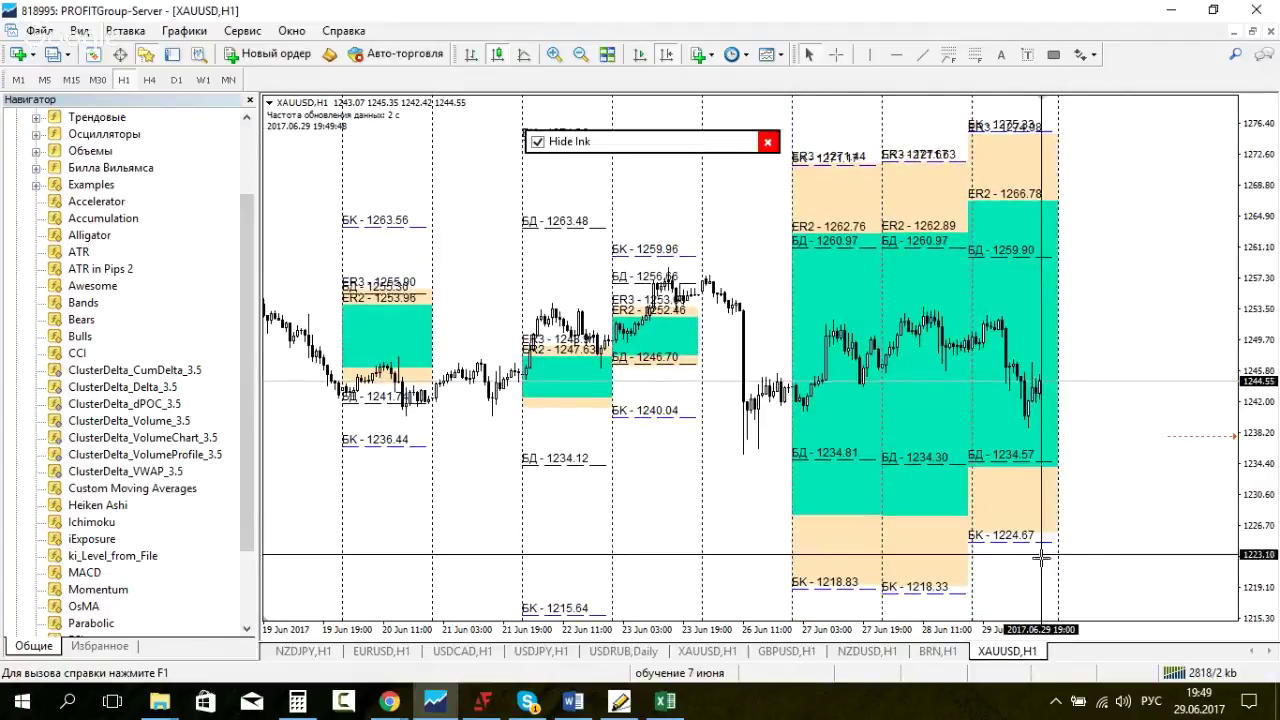
drag(1062, 533, 1057, 129)
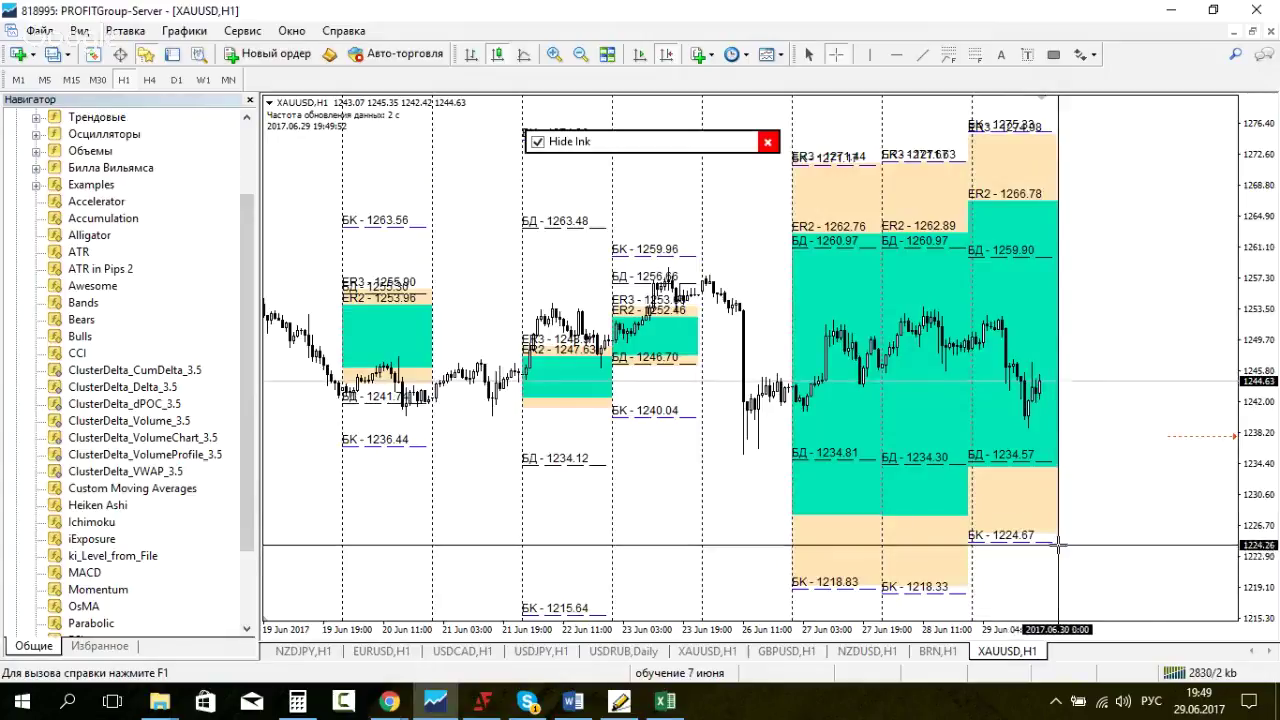
middle_click(1145, 227)
drag(1262, 242, 1220, 77)
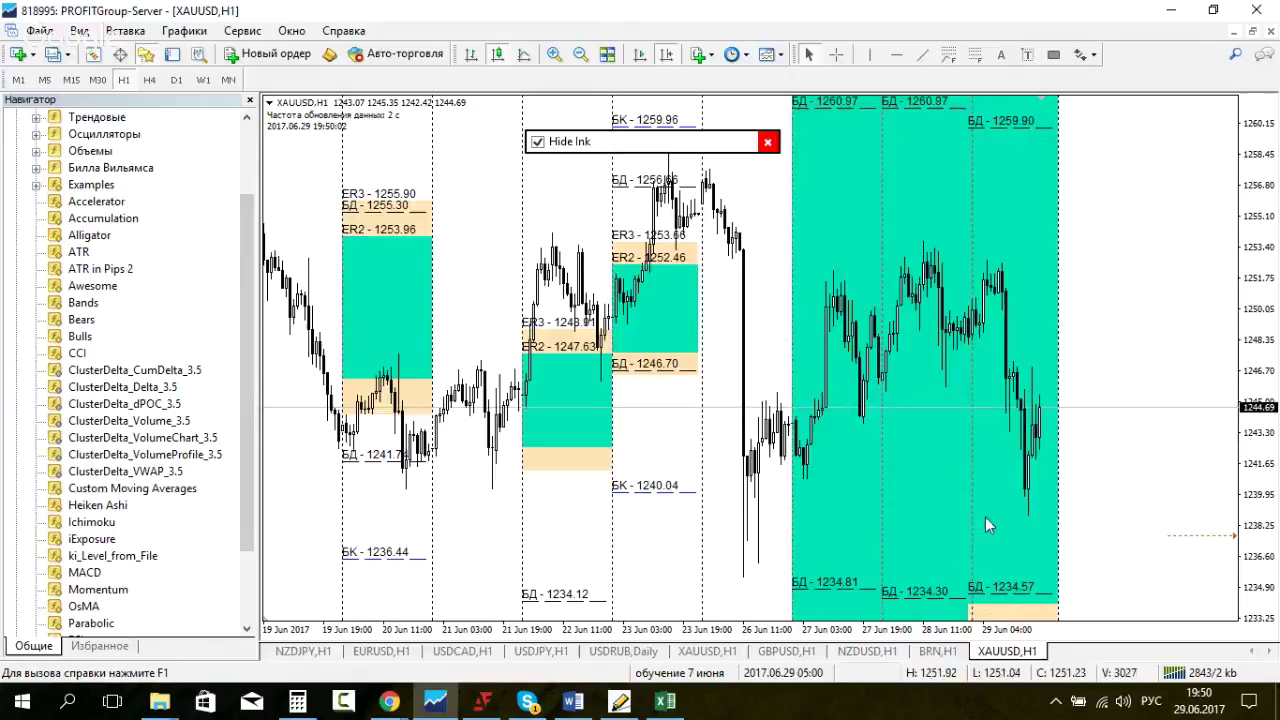
Step: Switch to Skype and read the latest question about a skipped day in the Pro insider chat
click(527, 703)
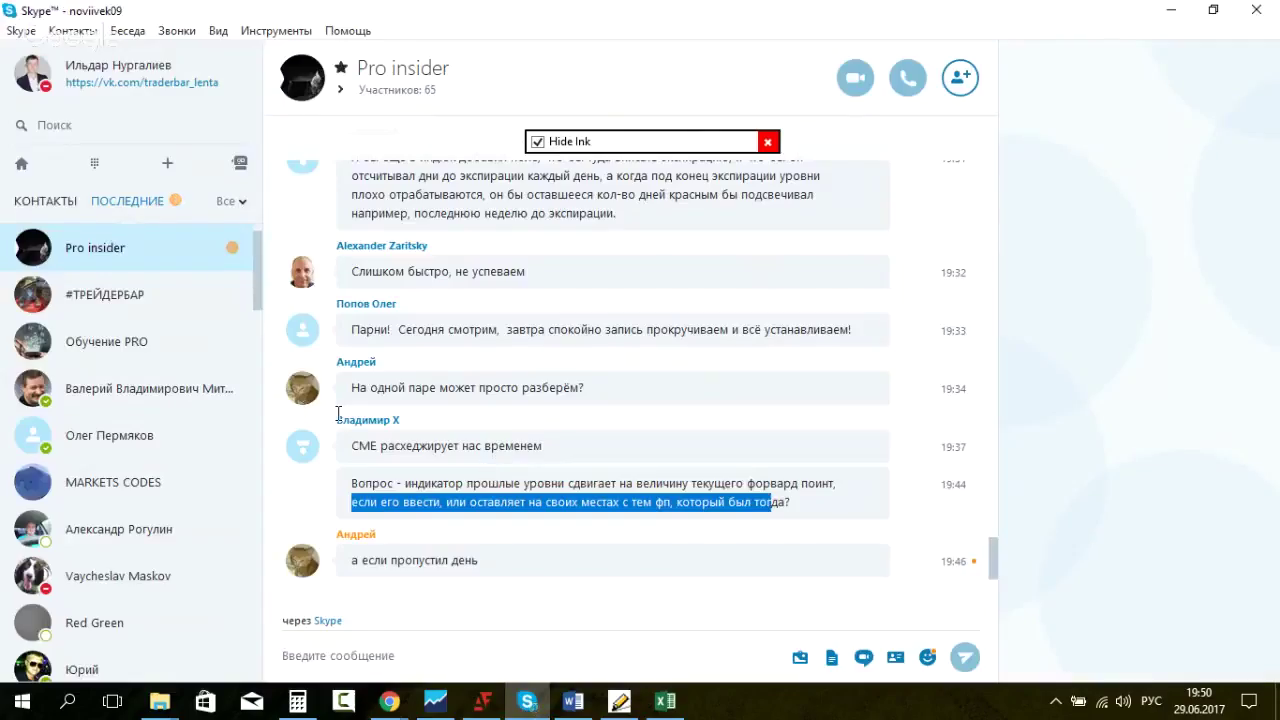
drag(345, 563, 526, 554)
click(581, 539)
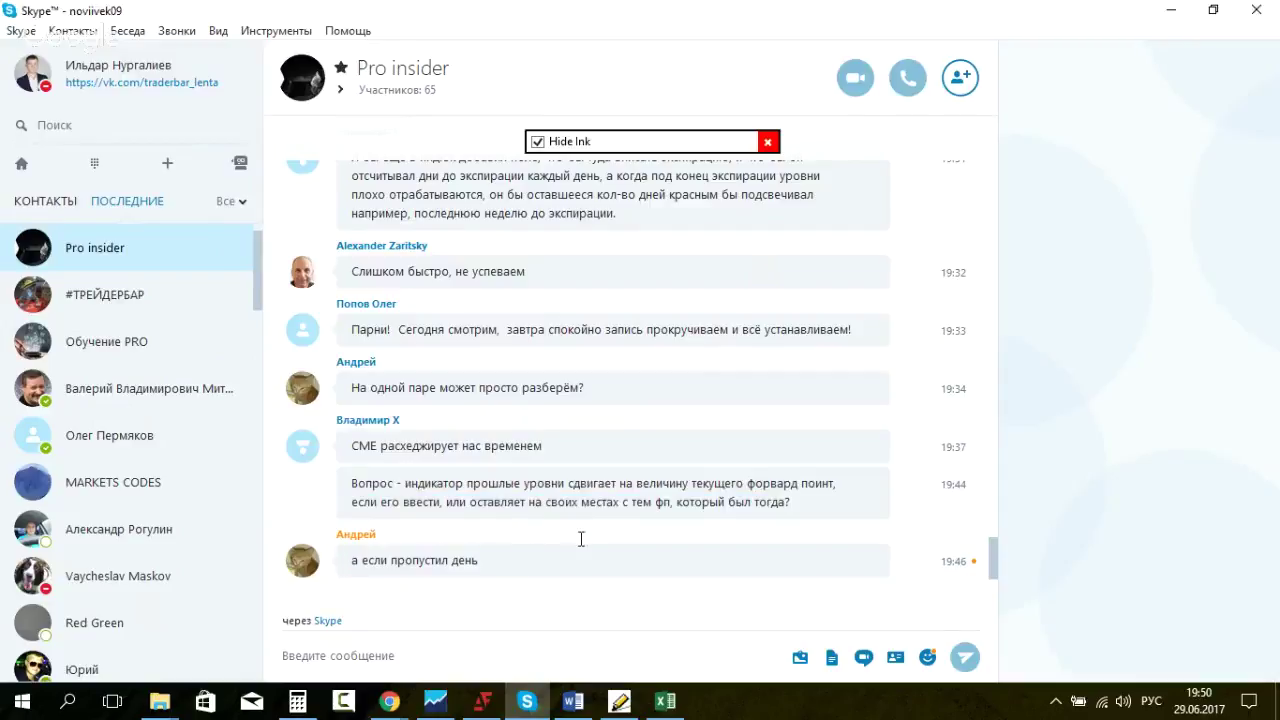
Step: Return to the XAUUSD chart, ink a freehand curve over the day without levels, and hide the ink again
click(436, 701)
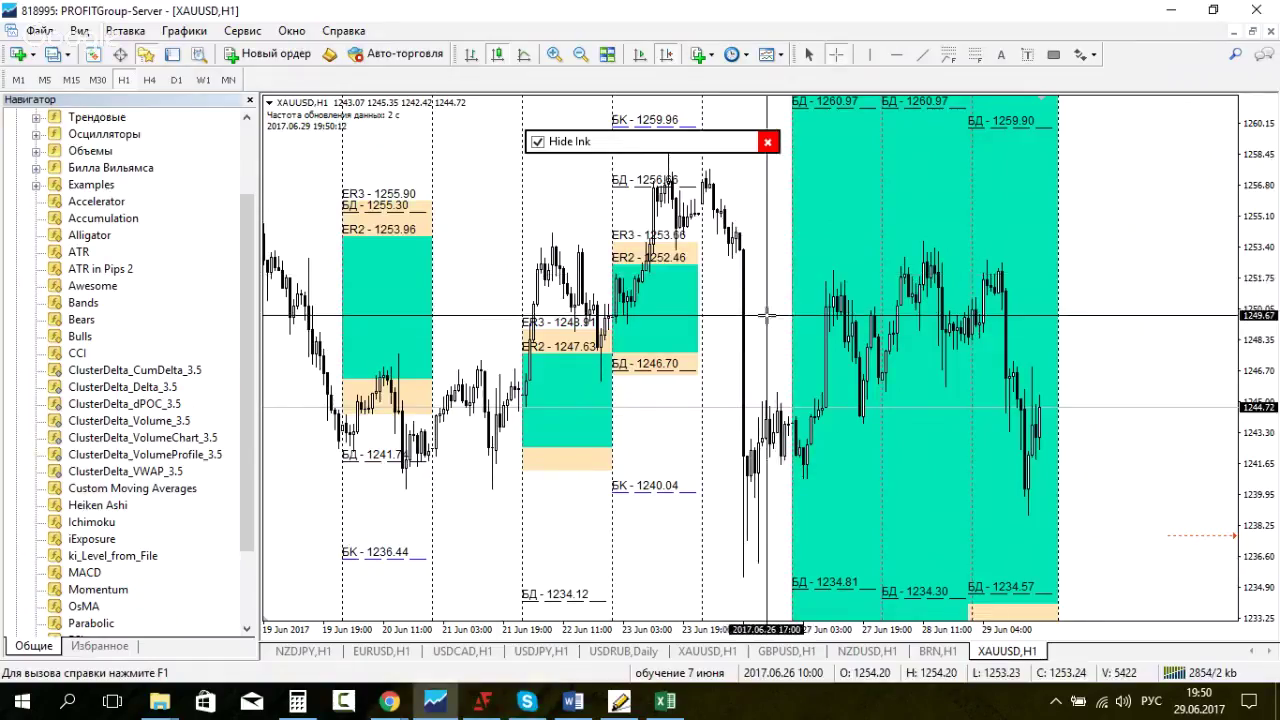
click(556, 148)
mouse_move(745, 300)
mouse_down()
mouse_move(766, 324)
mouse_move(800, 265)
mouse_up()
mouse_move(640, 146)
mouse_down()
mouse_move(528, 162)
mouse_move(430, 199)
mouse_up()
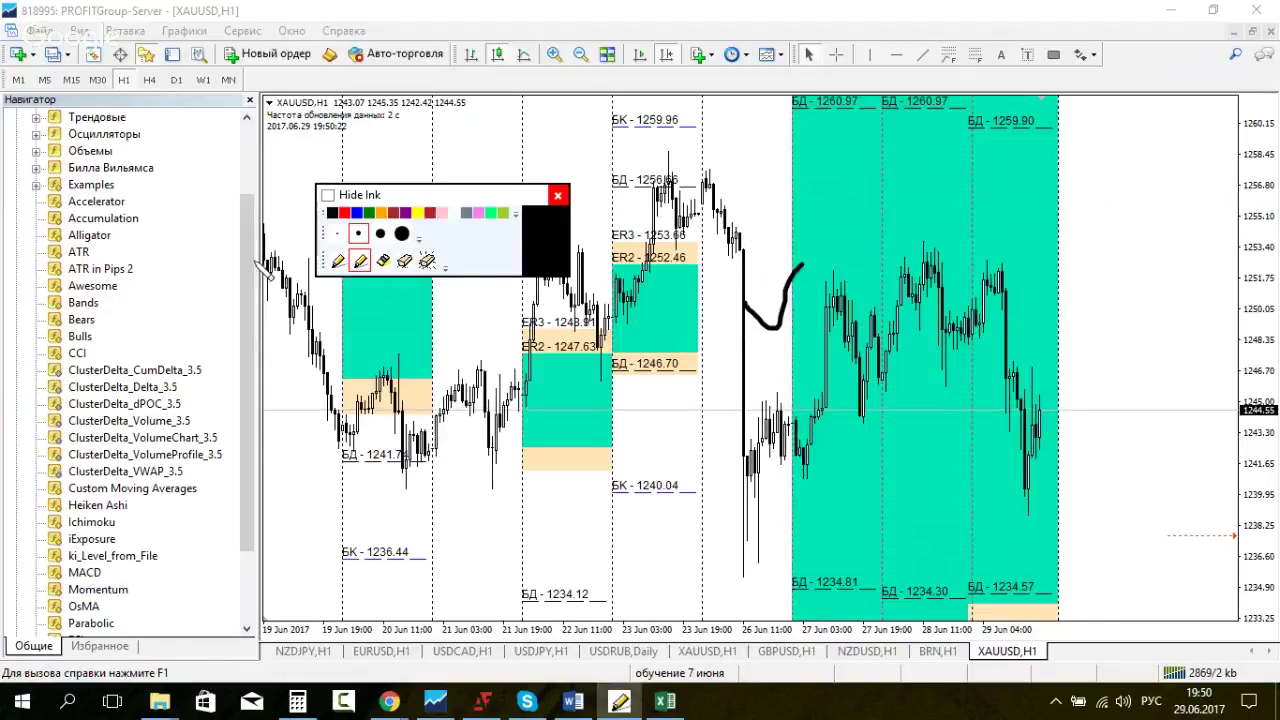
click(328, 195)
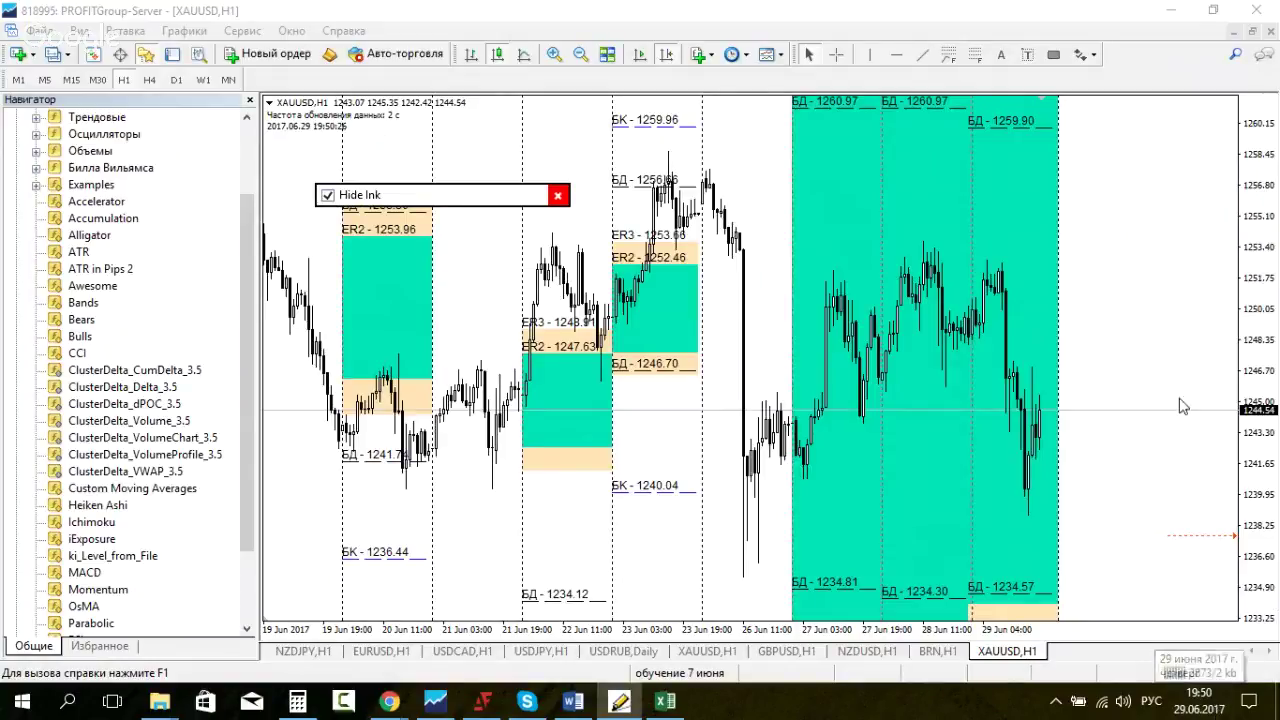
Step: Examine the drawn levels and ranges on the XAUUSD chart and on the EURUSD H1 chart
drag(1272, 205, 1276, 500)
middle_click(988, 287)
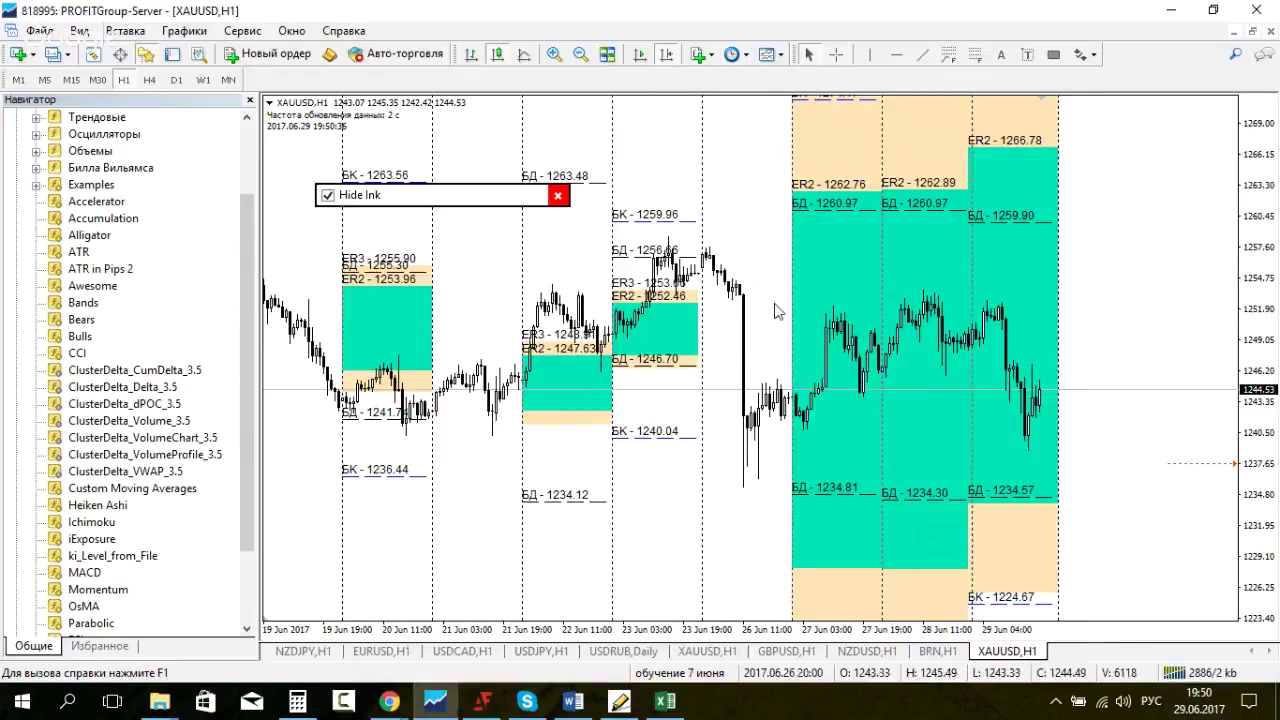
click(1190, 312)
drag(1265, 370, 1250, 317)
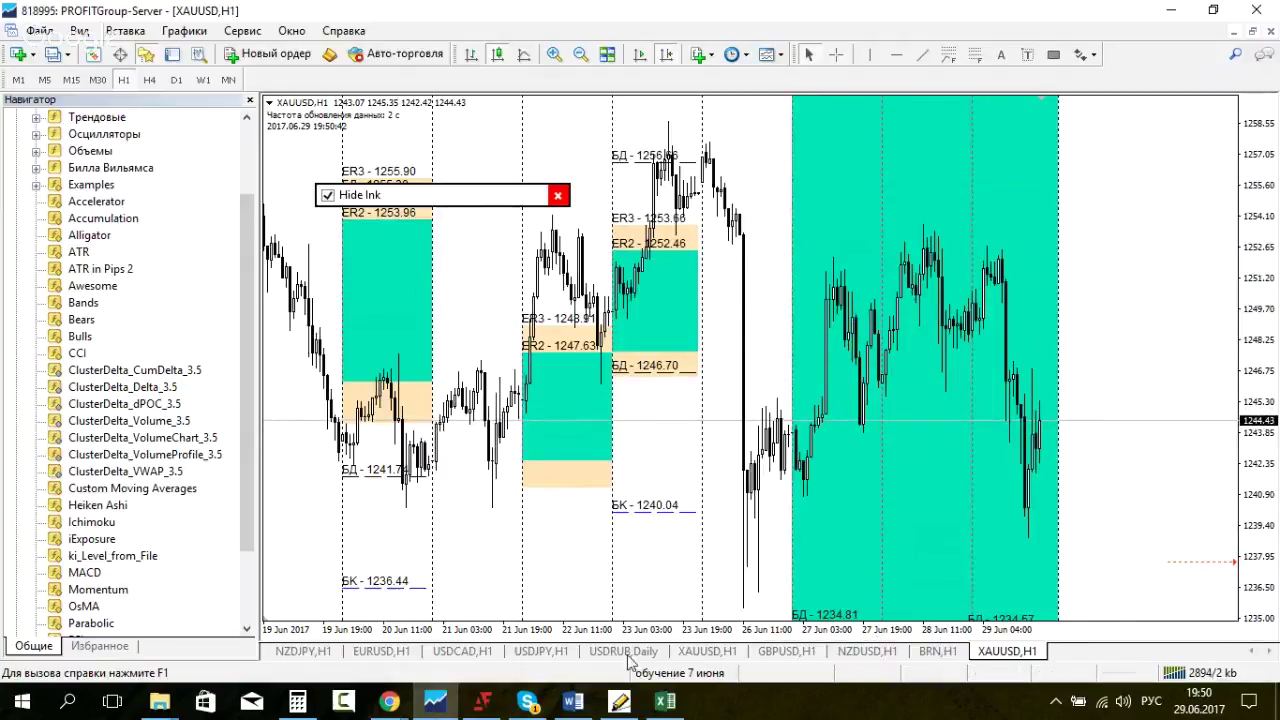
click(396, 652)
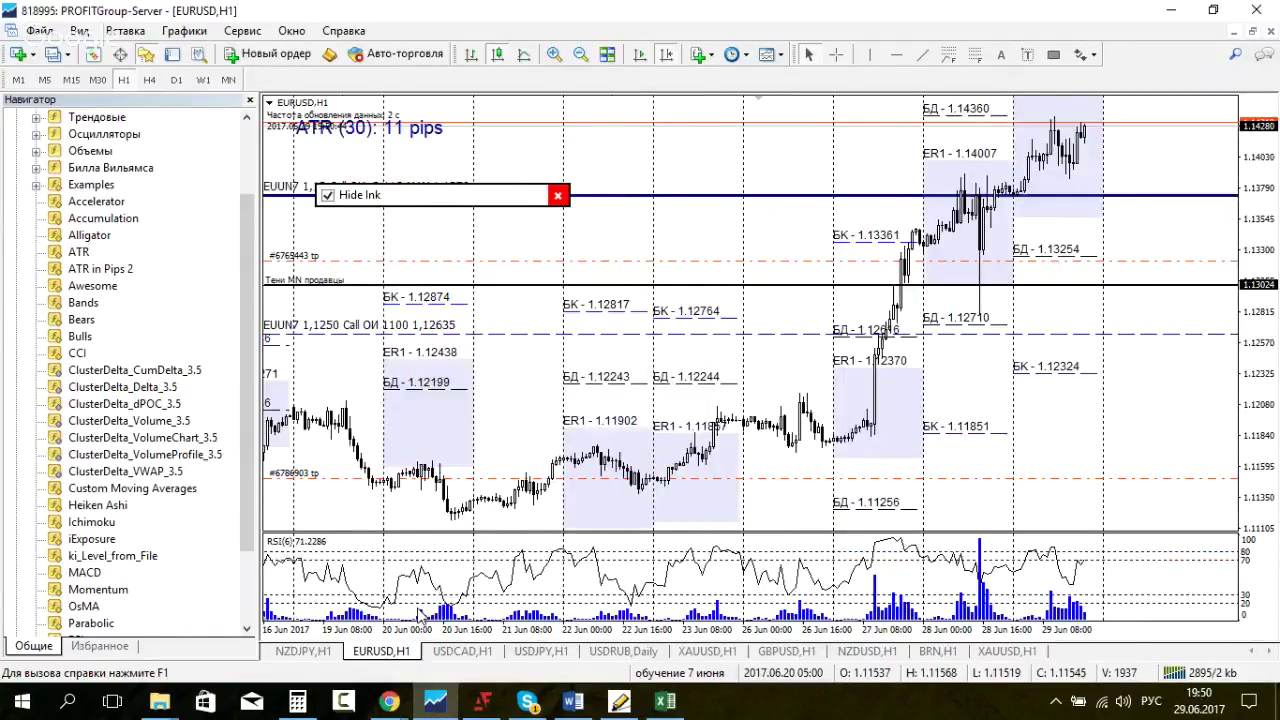
scroll(680, 430, right, 5)
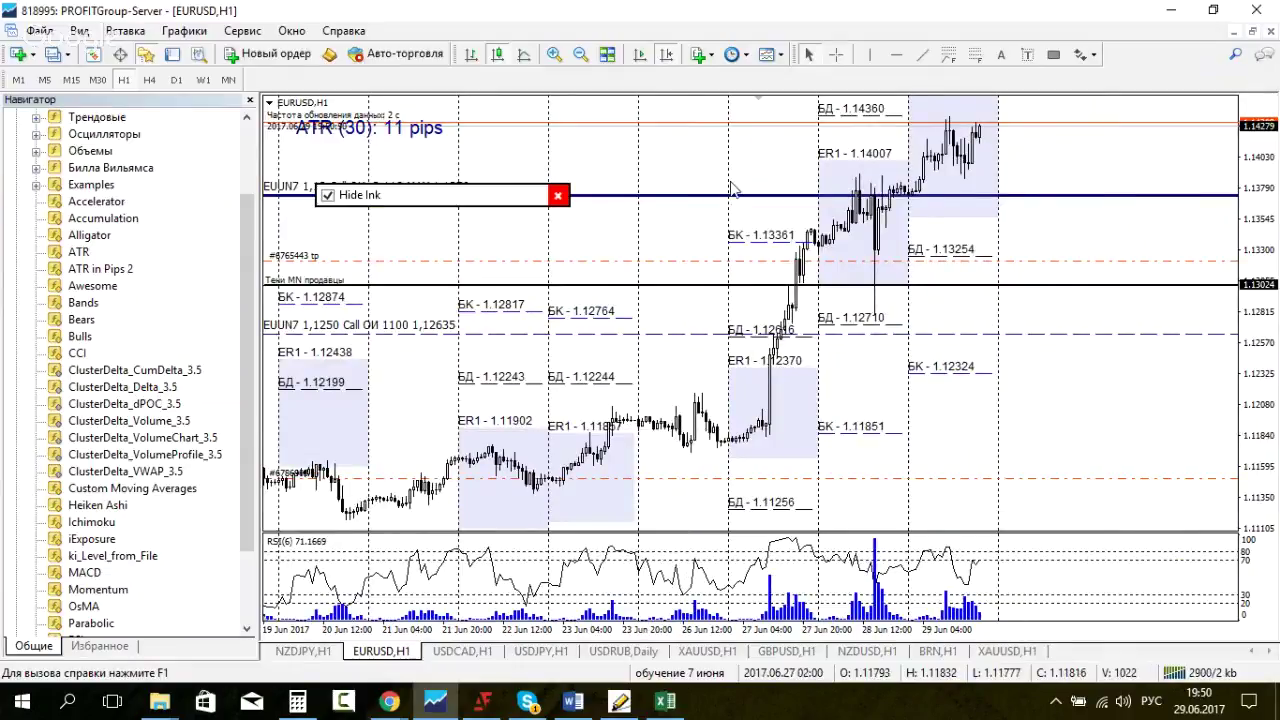
scroll(508, 220, right, 8)
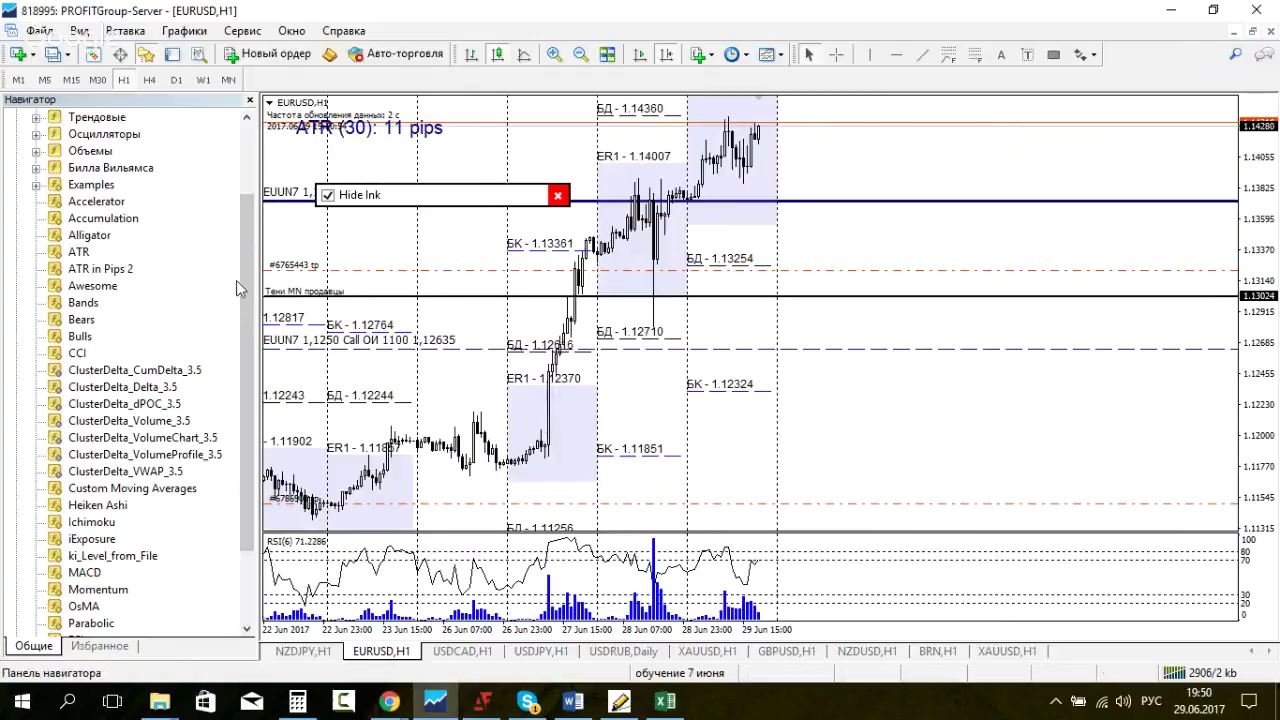
drag(242, 276, 250, 165)
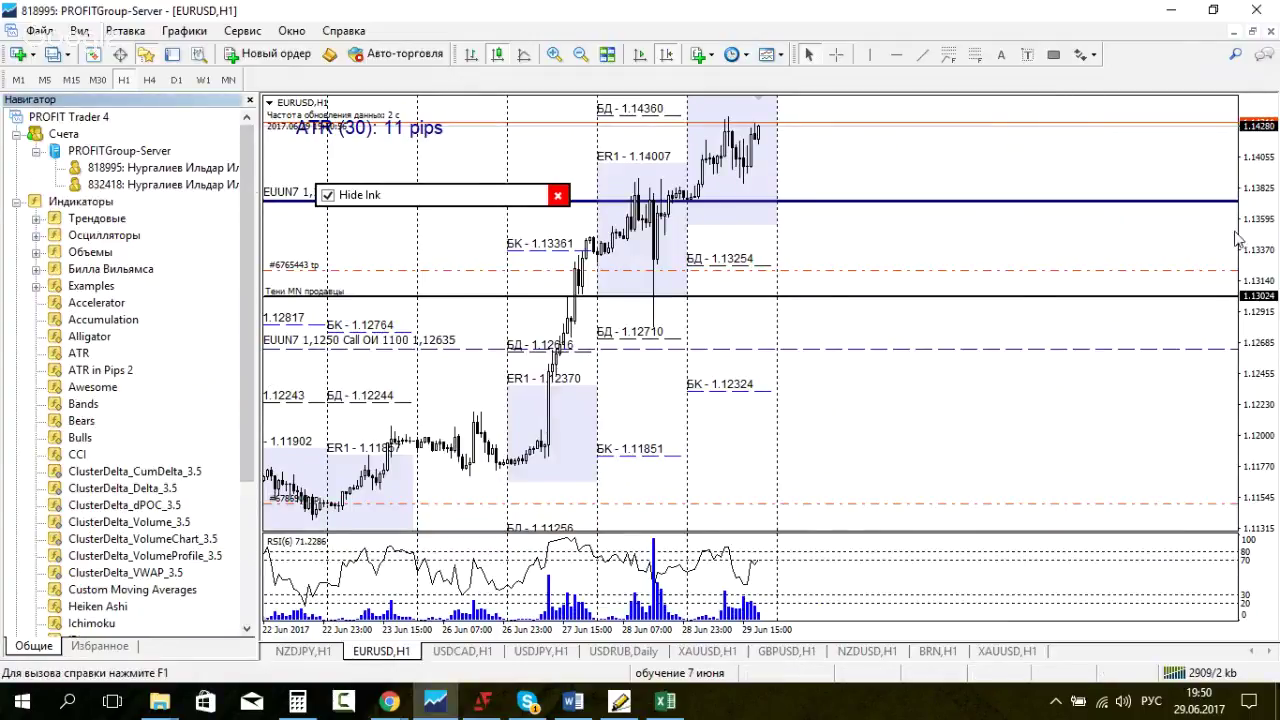
drag(1262, 150, 1262, 206)
Step: Bring up the USDJPY H1 chart and examine its latest days, which have no indicator levels, with the crosshair
click(540, 651)
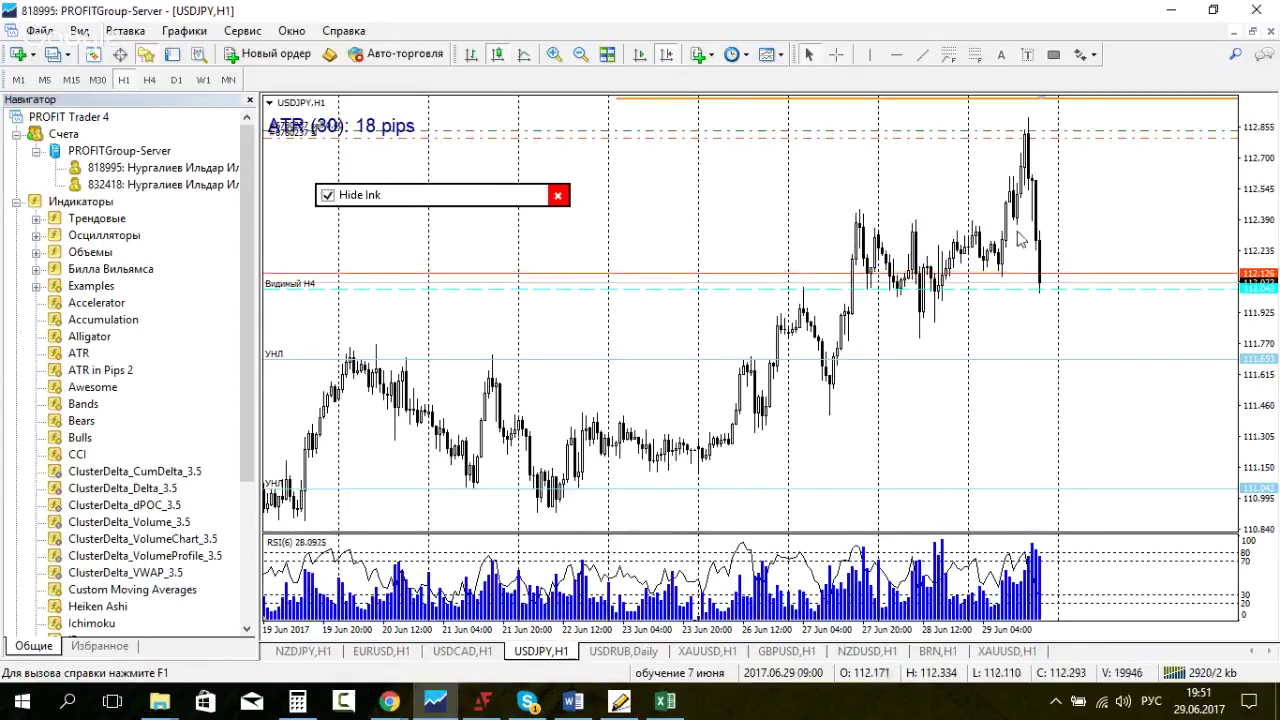
middle_click(1080, 228)
middle_click(1081, 230)
middle_click(1083, 232)
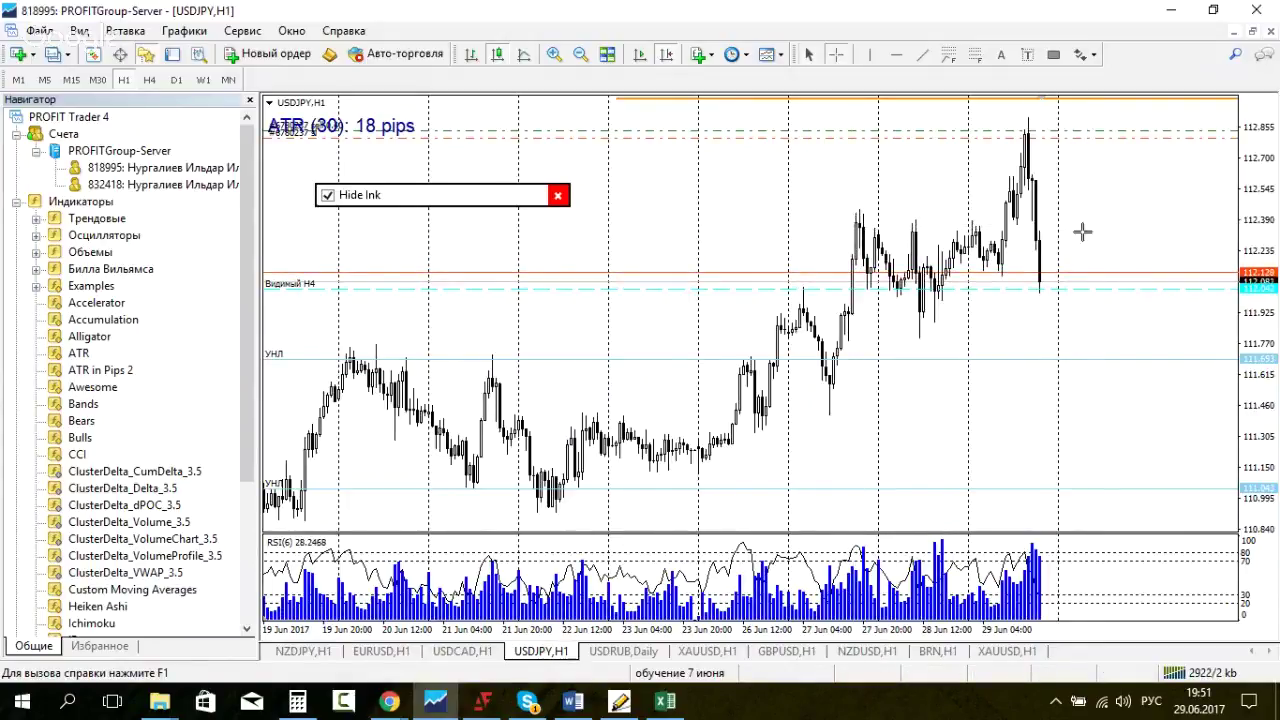
middle_click(1080, 237)
middle_click(1010, 235)
middle_click(1000, 215)
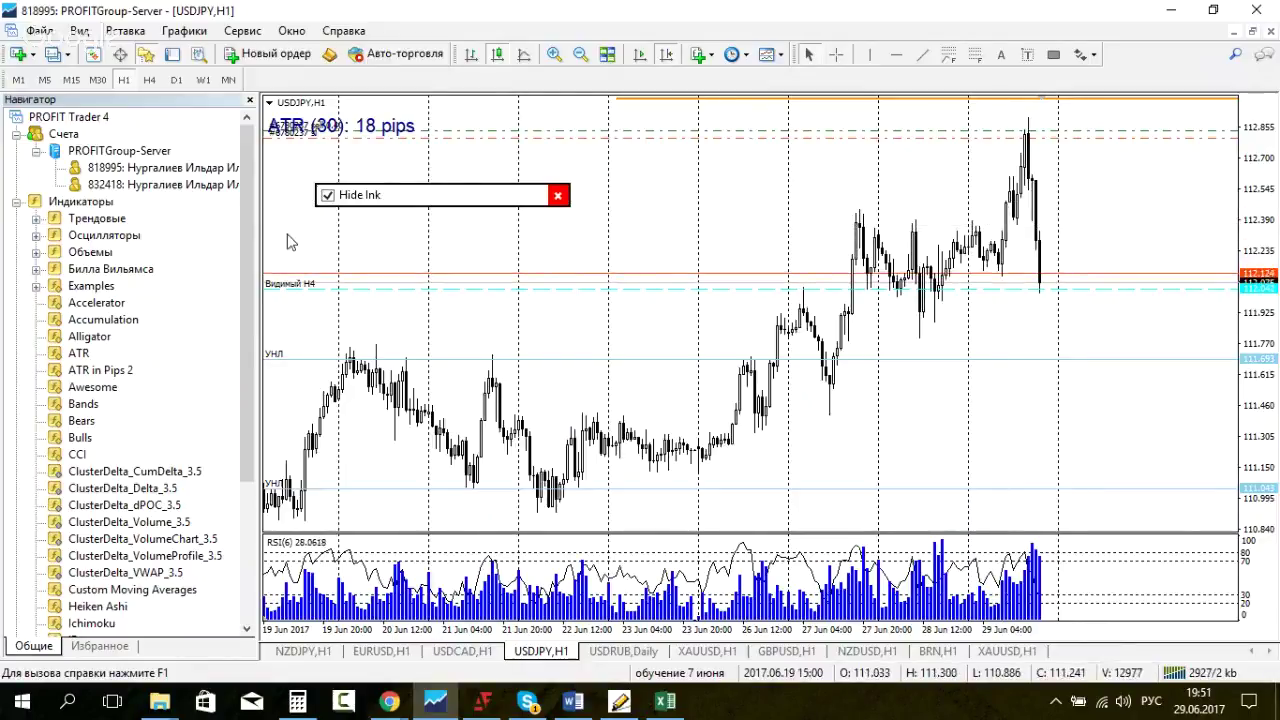
Step: Collapse the PROFITGroup-Server accounts, pick out the ki_Level_from_File indicator, and look back through the USDJPY price history
click(36, 151)
click(112, 623)
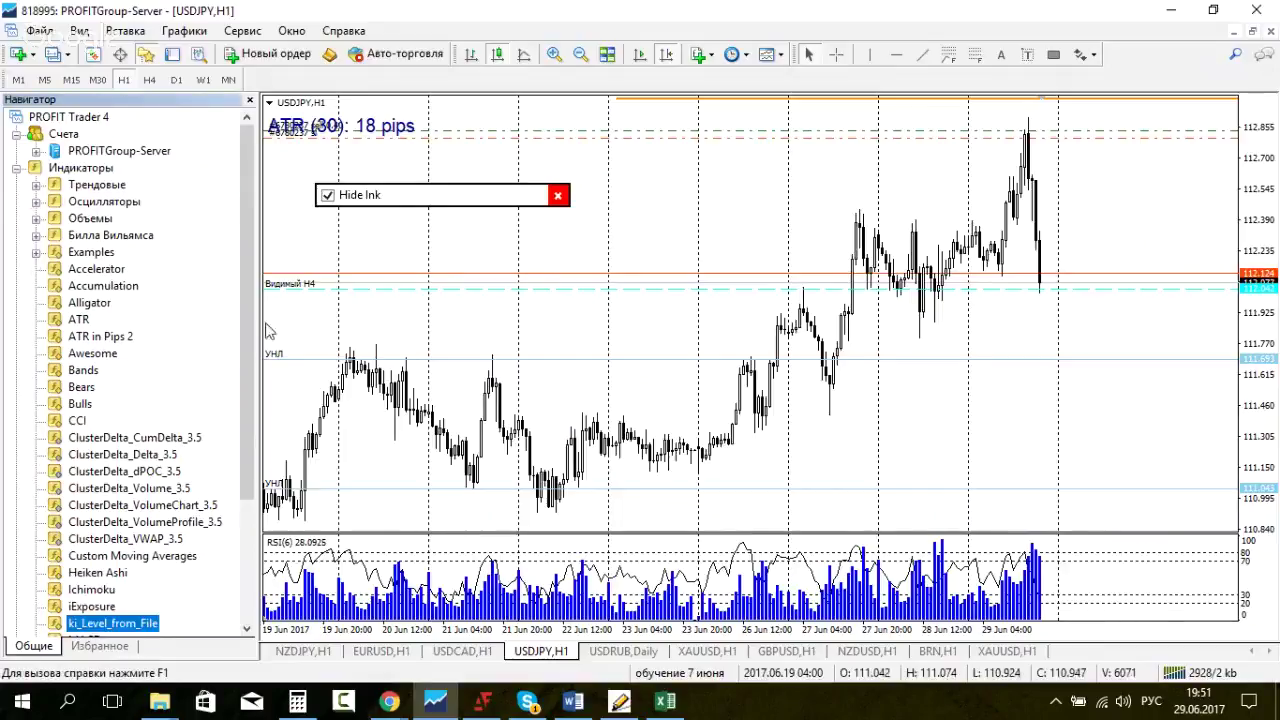
drag(112, 623, 265, 435)
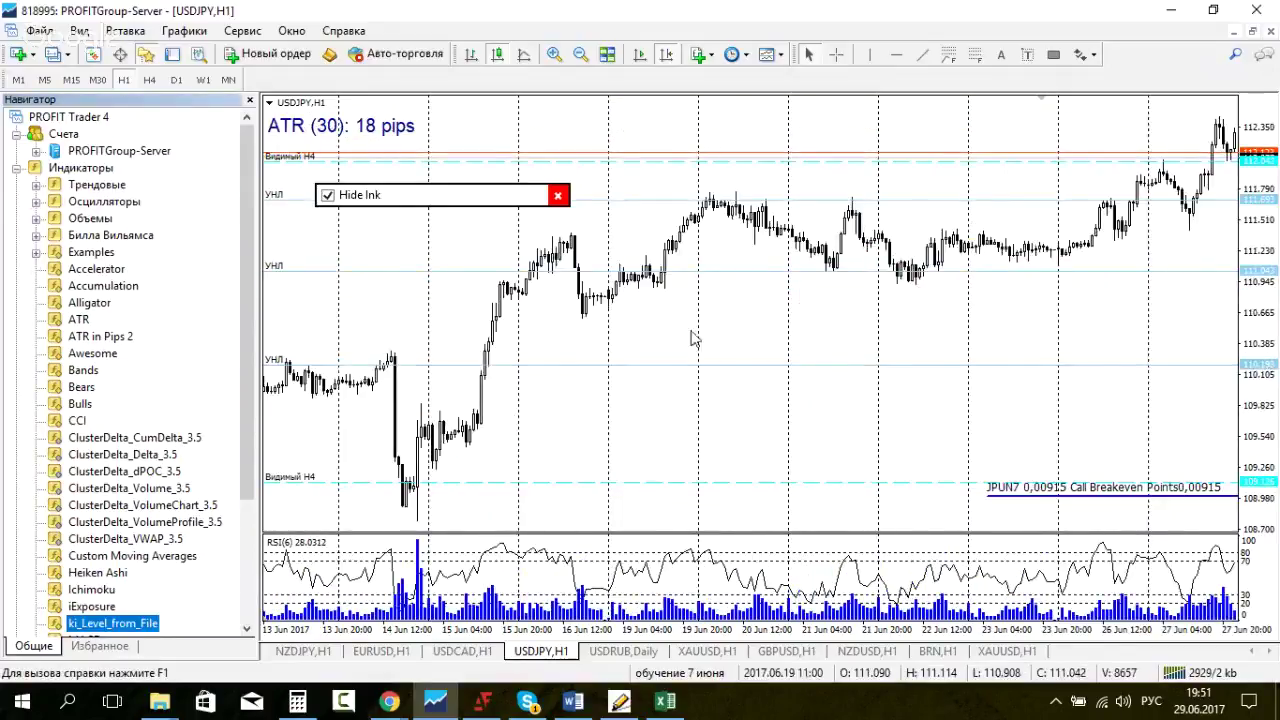
drag(1003, 378, 995, 378)
scroll(1040, 340, down, 5)
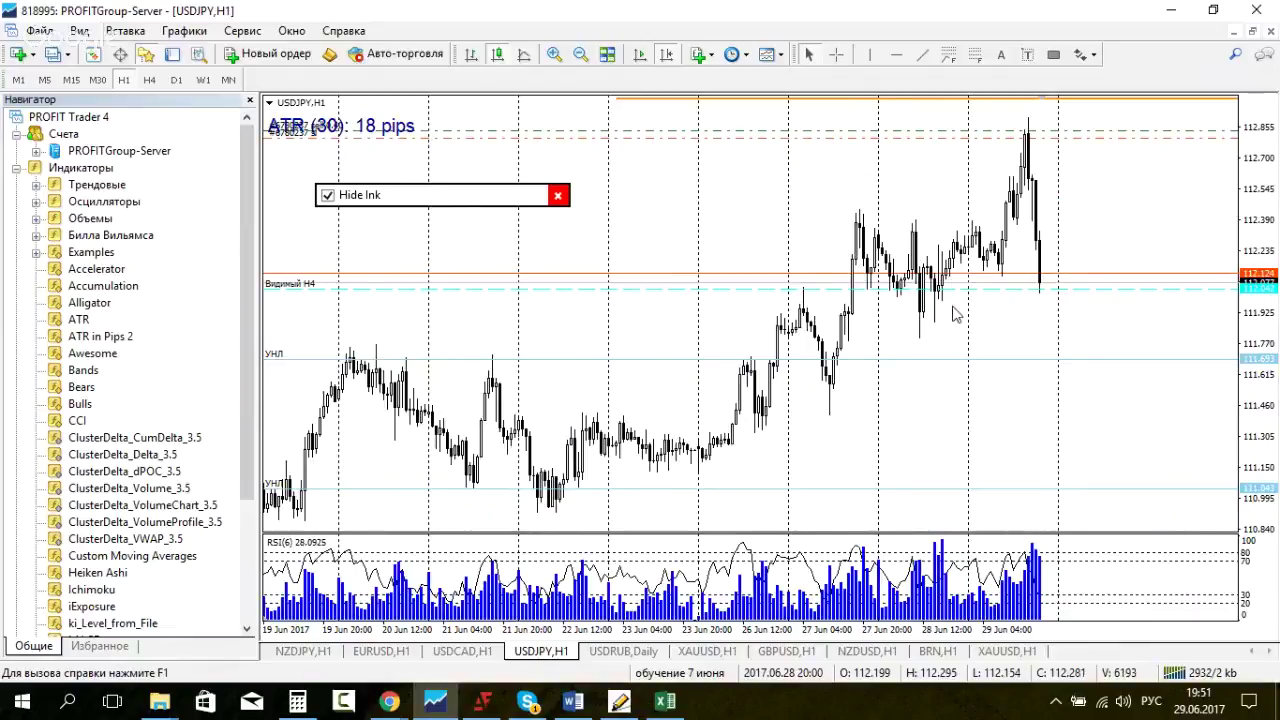
Step: Switch to the Excel workbook and look over the Лист1 and Данные вчера перевод в завтра sheets
click(660, 705)
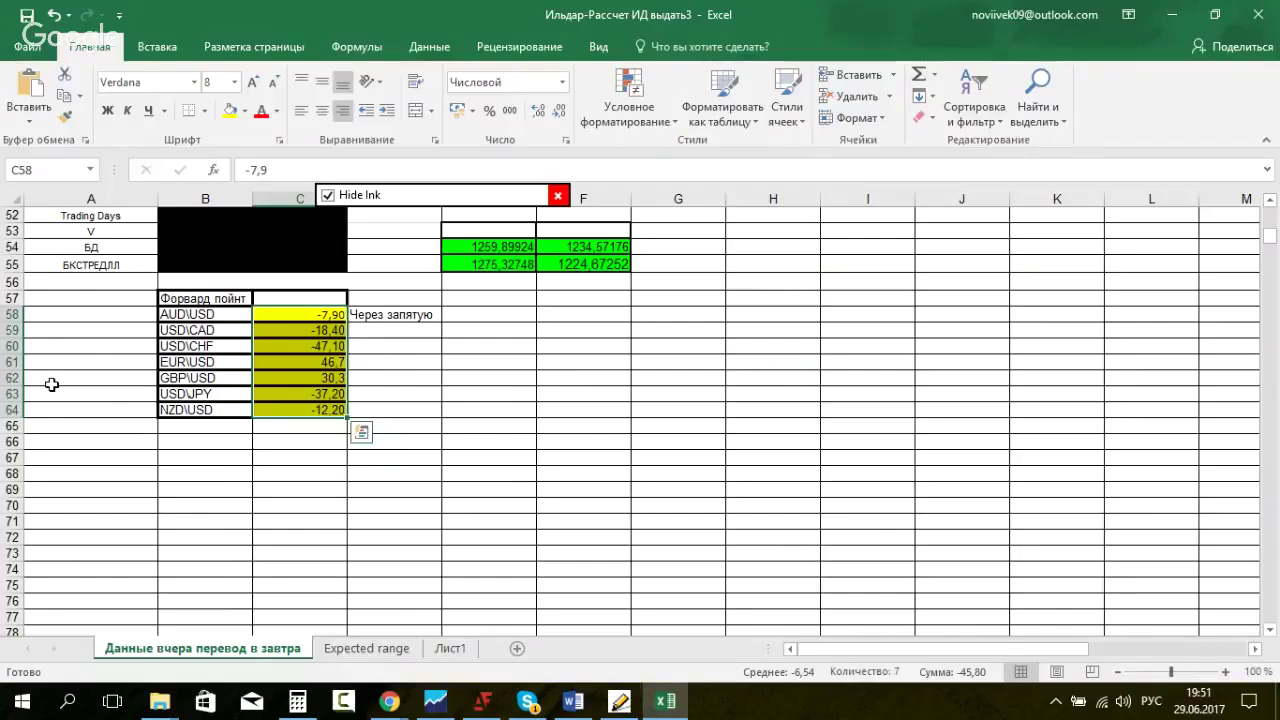
key(ctrl+Page_Down)
key(ctrl+Page_Down)
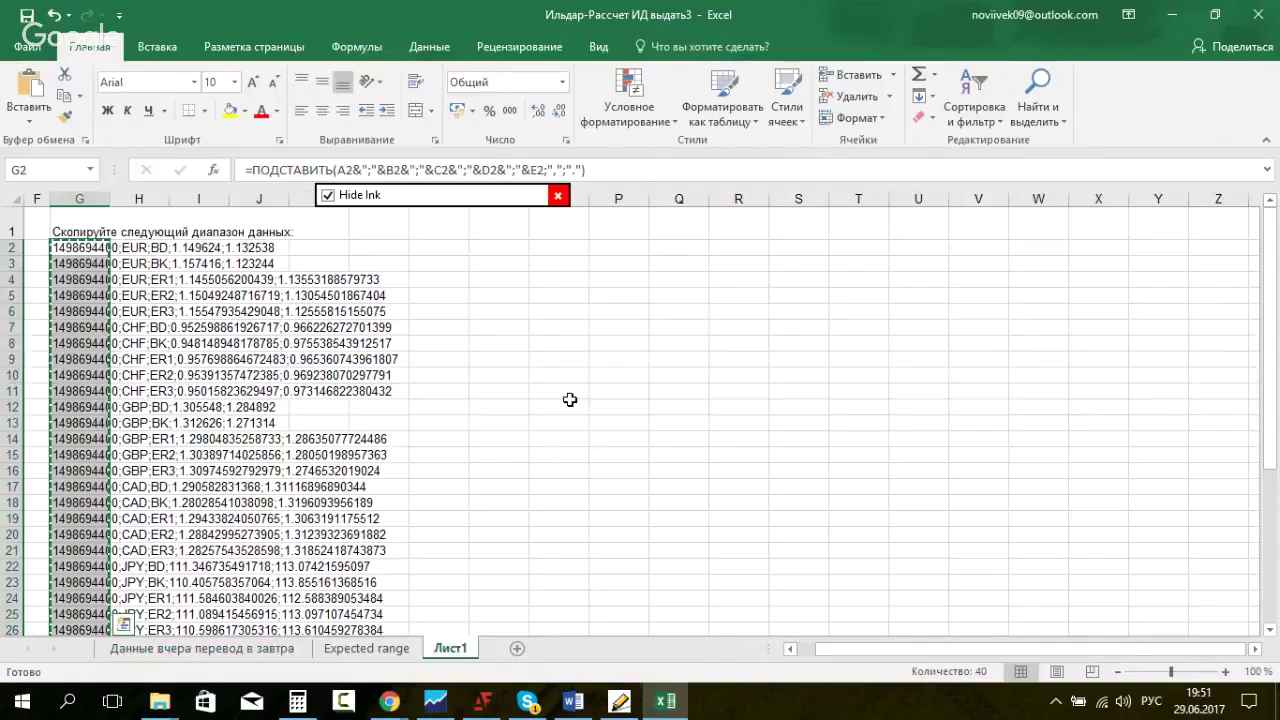
key(ctrl+Page_Up)
key(ctrl+Page_Up)
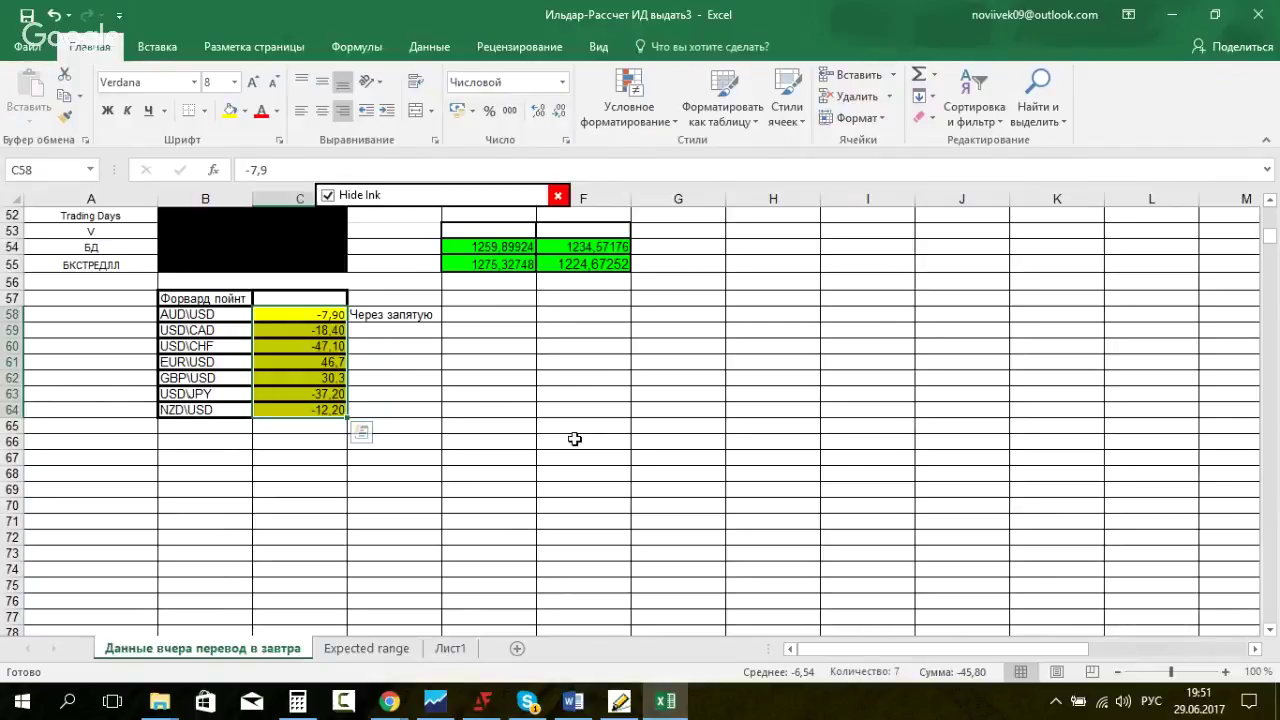
Step: Review the expected range blocks and the forward point table on the Expected range sheet
key(ctrl+Page_Down)
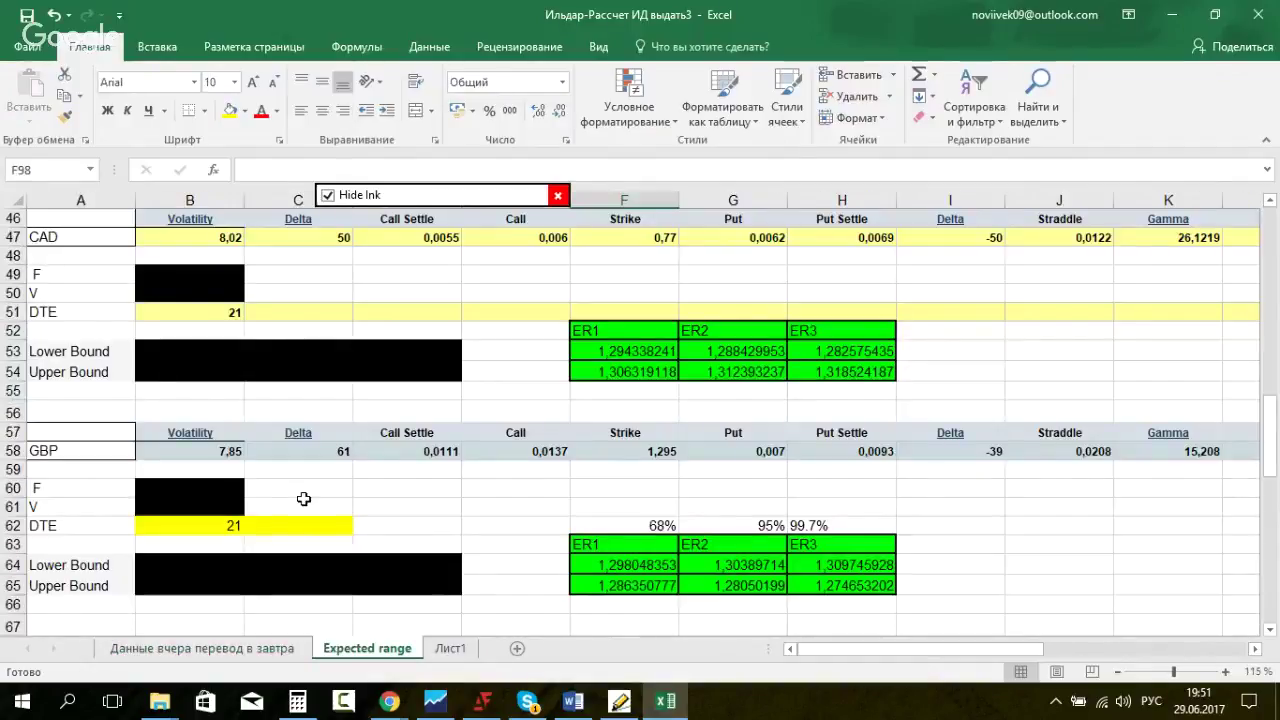
scroll(305, 384, down, 12)
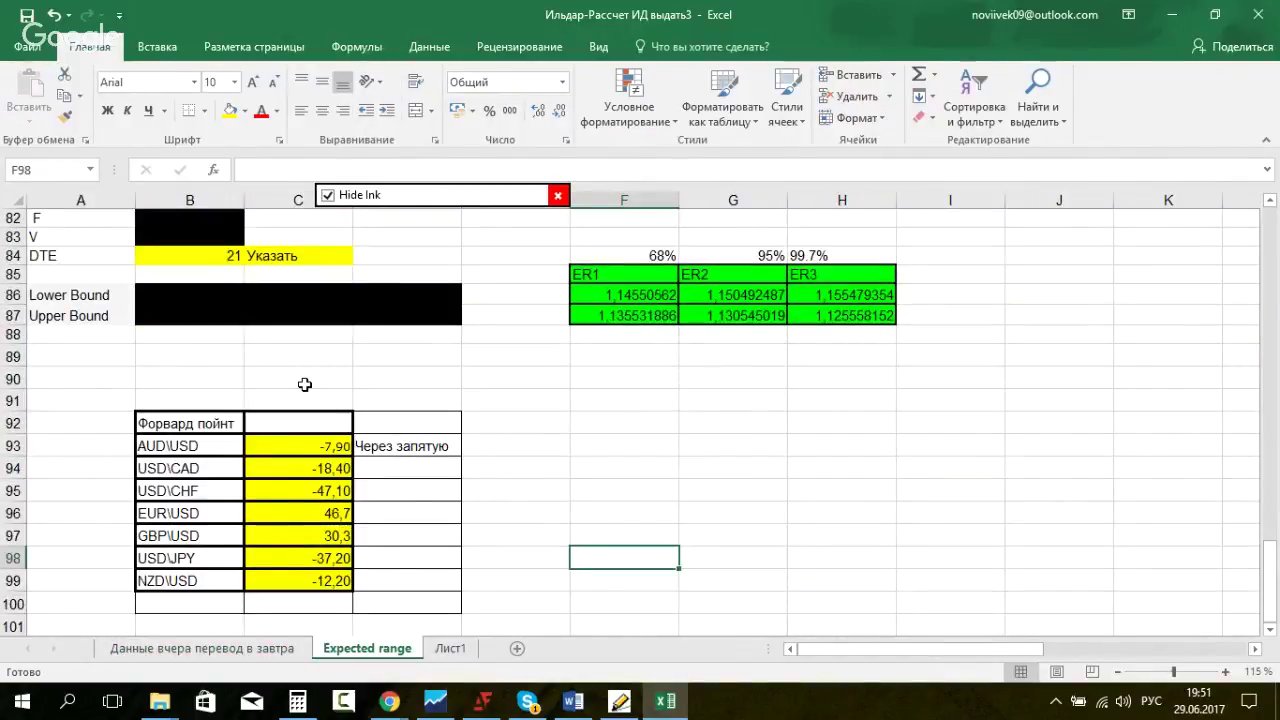
drag(298, 446, 298, 603)
click(228, 649)
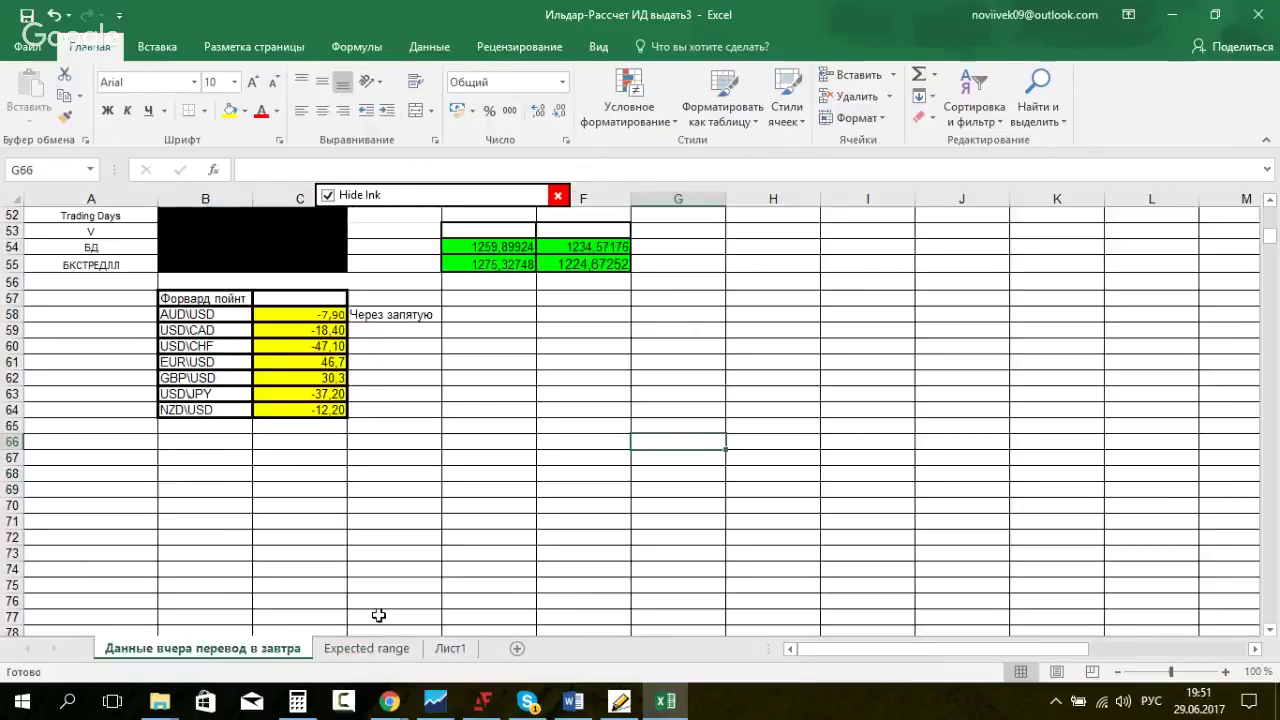
click(366, 648)
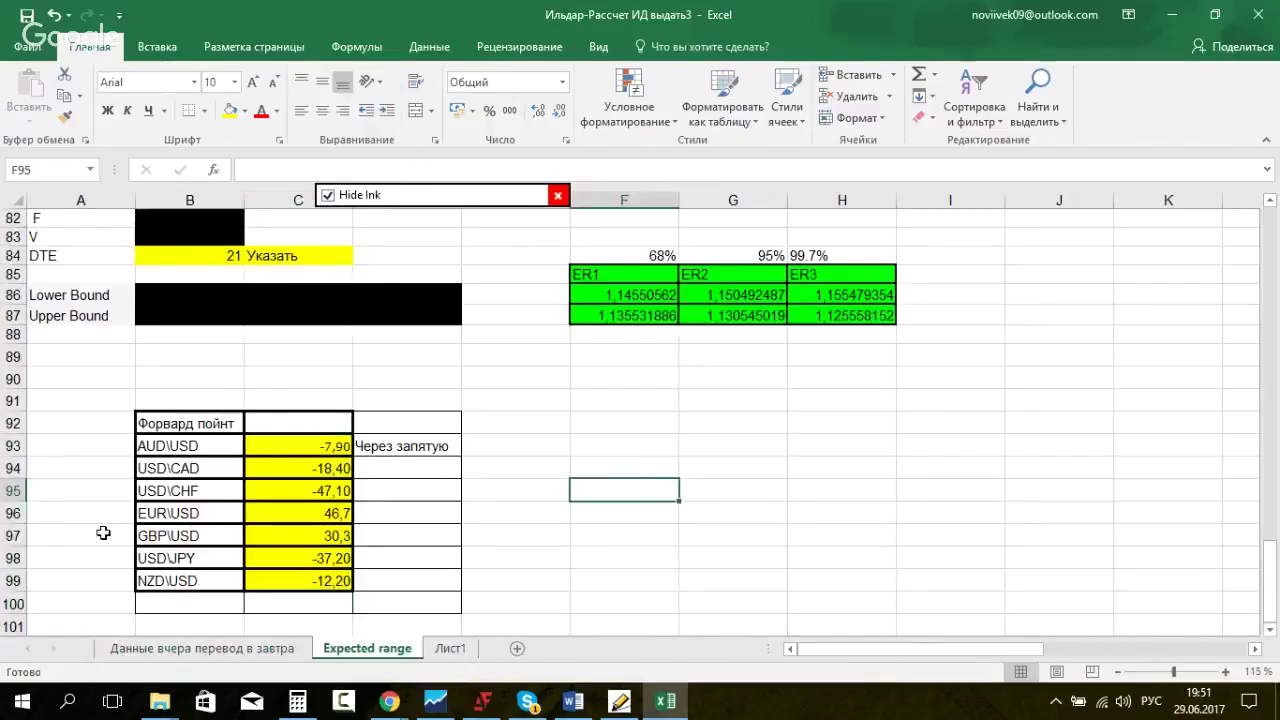
scroll(314, 414, up, 1)
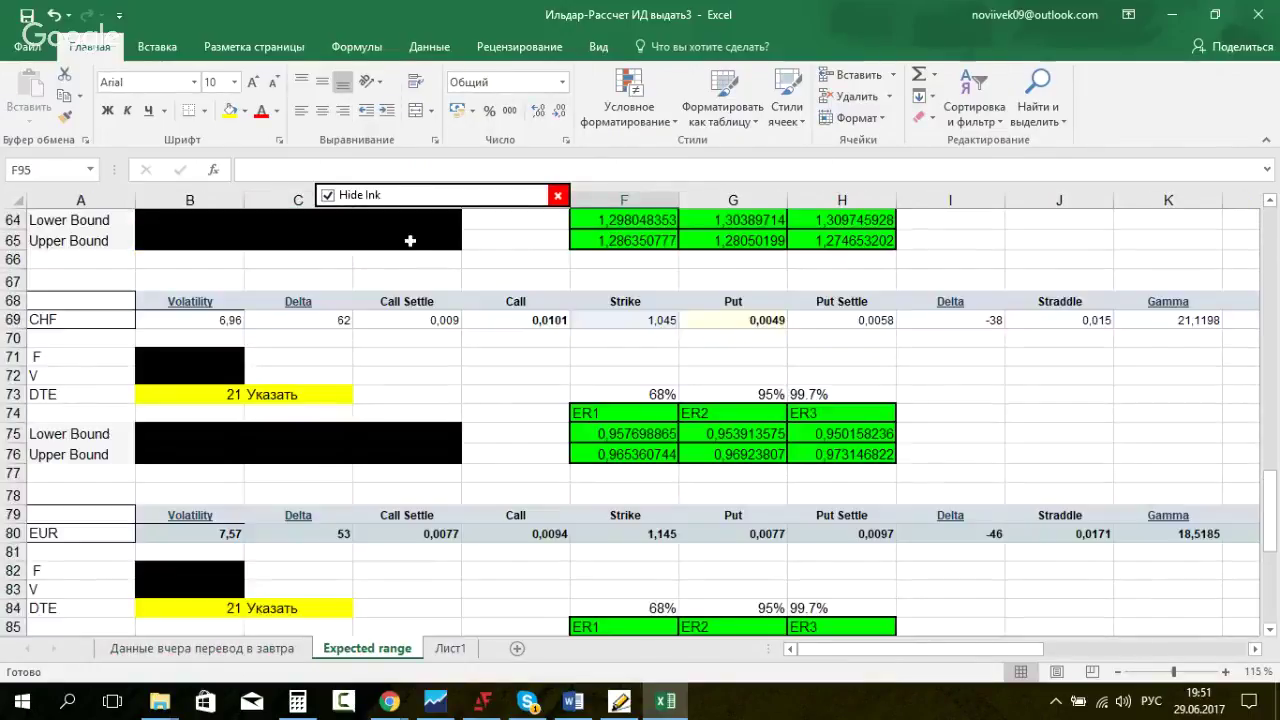
scroll(416, 297, down, 3)
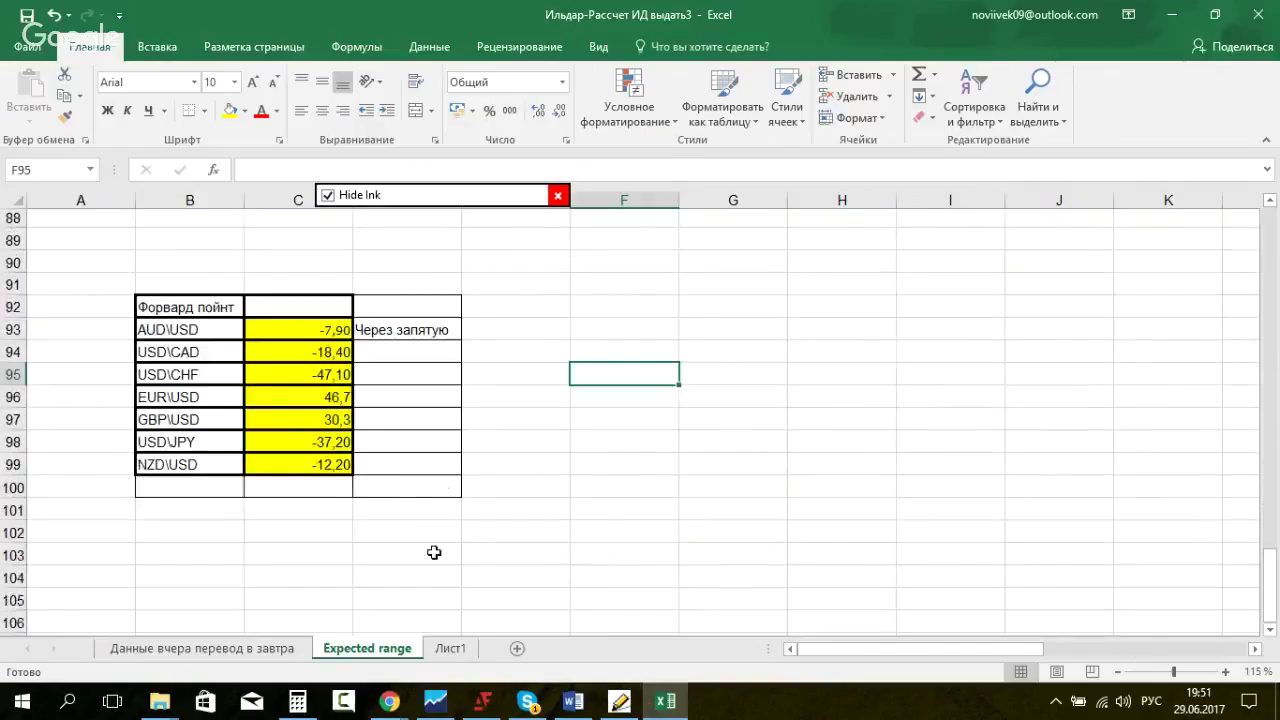
Step: Look through the generated level rows on Лист1 from EUR down to XAU
click(450, 648)
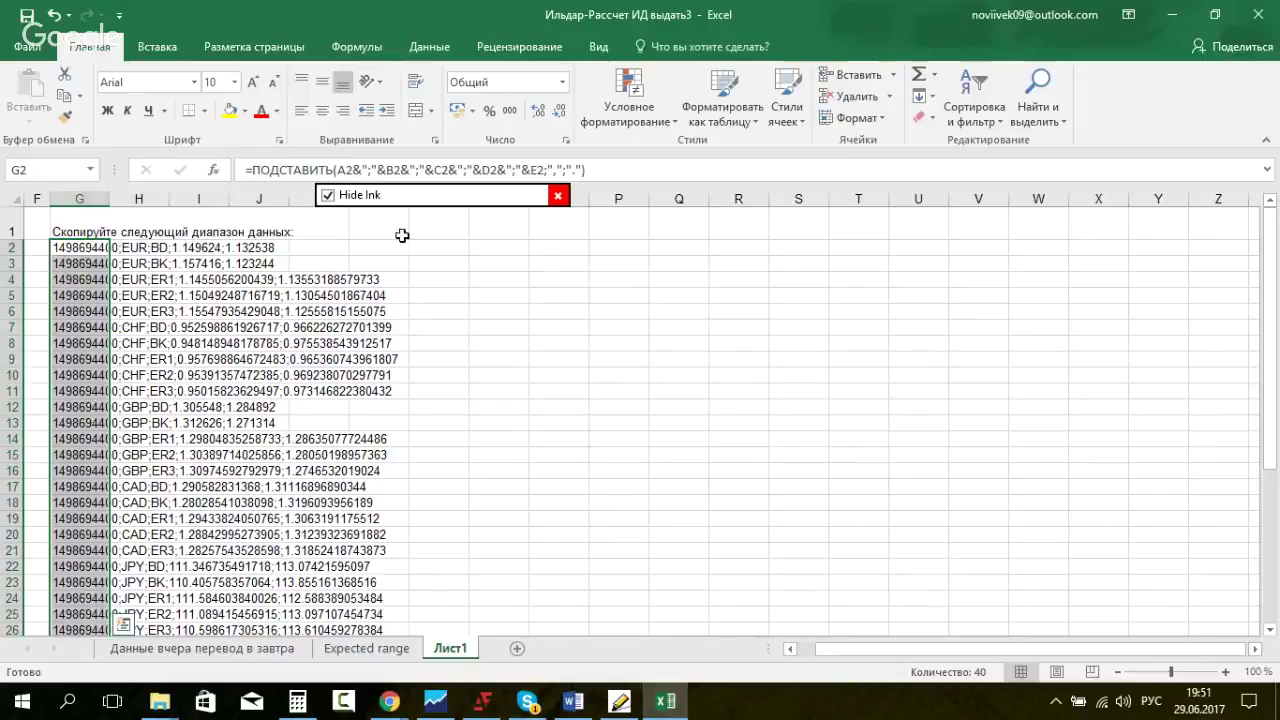
scroll(145, 313, down, 1)
scroll(145, 313, down, 10)
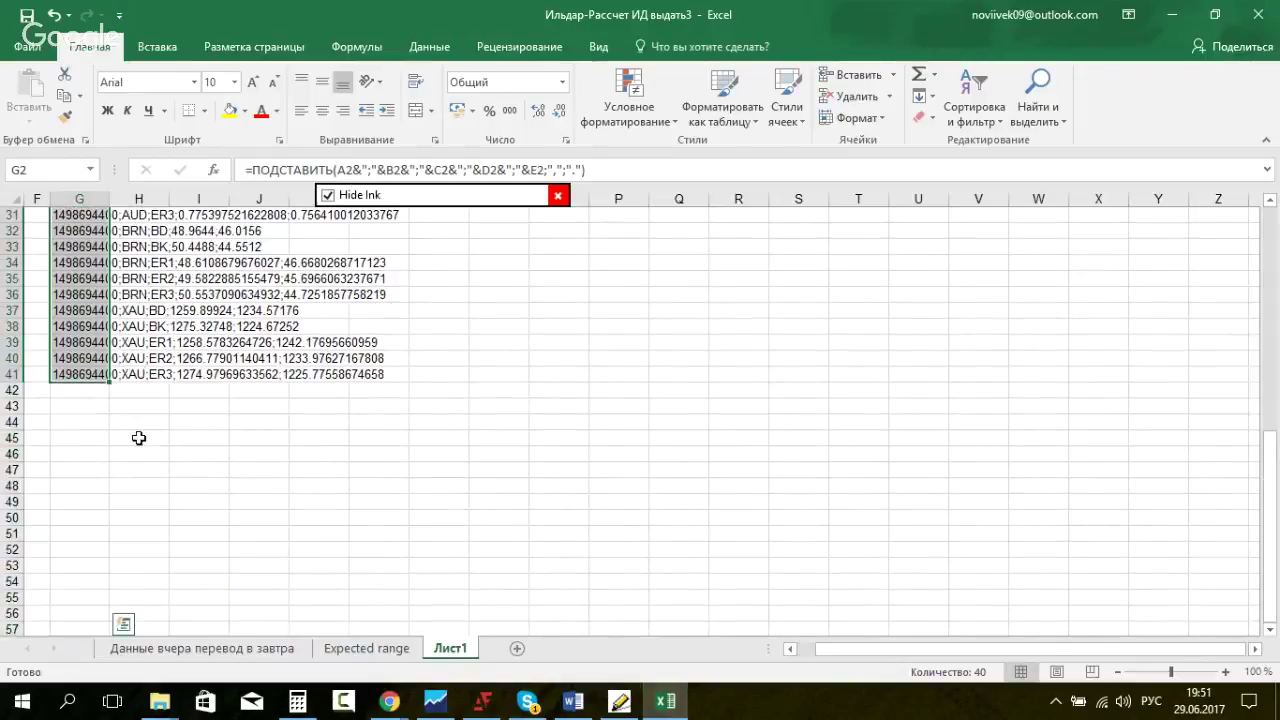
scroll(120, 426, up, 10)
Step: Highlight the data range G2:G41 on Лист1 to point out the rows for copying, and clear the selection
click(500, 296)
click(80, 248)
drag(80, 263, 225, 298)
drag(100, 247, 368, 640)
click(500, 443)
scroll(500, 443, up, 3)
scroll(93, 245, up, 1)
drag(93, 245, 86, 631)
scroll(75, 357, up, 5)
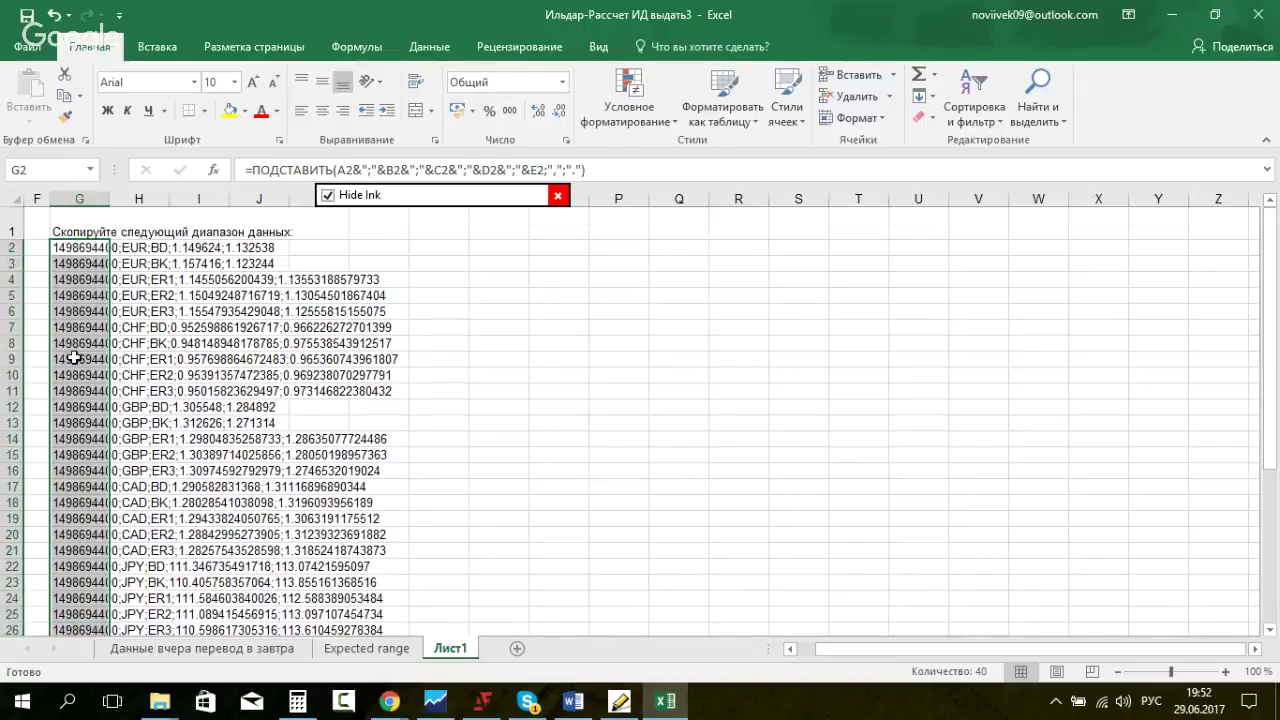
scroll(47, 396, down, 1)
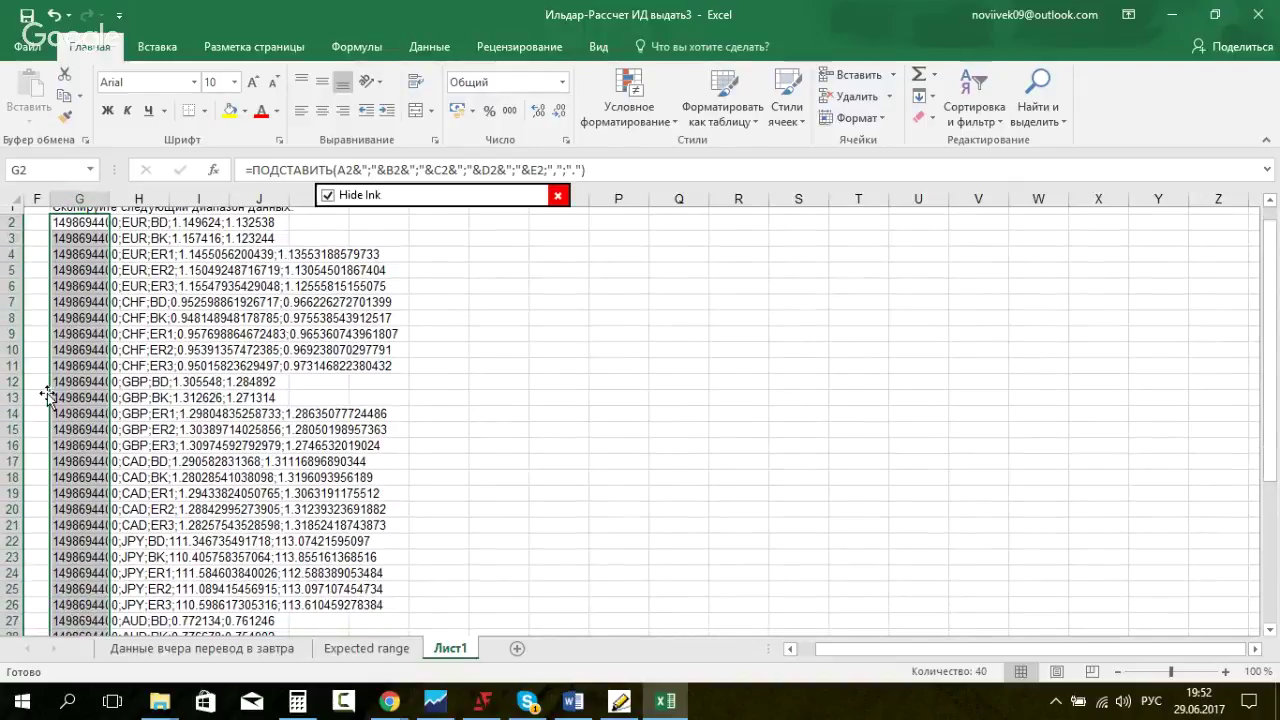
scroll(47, 396, down, 6)
click(618, 405)
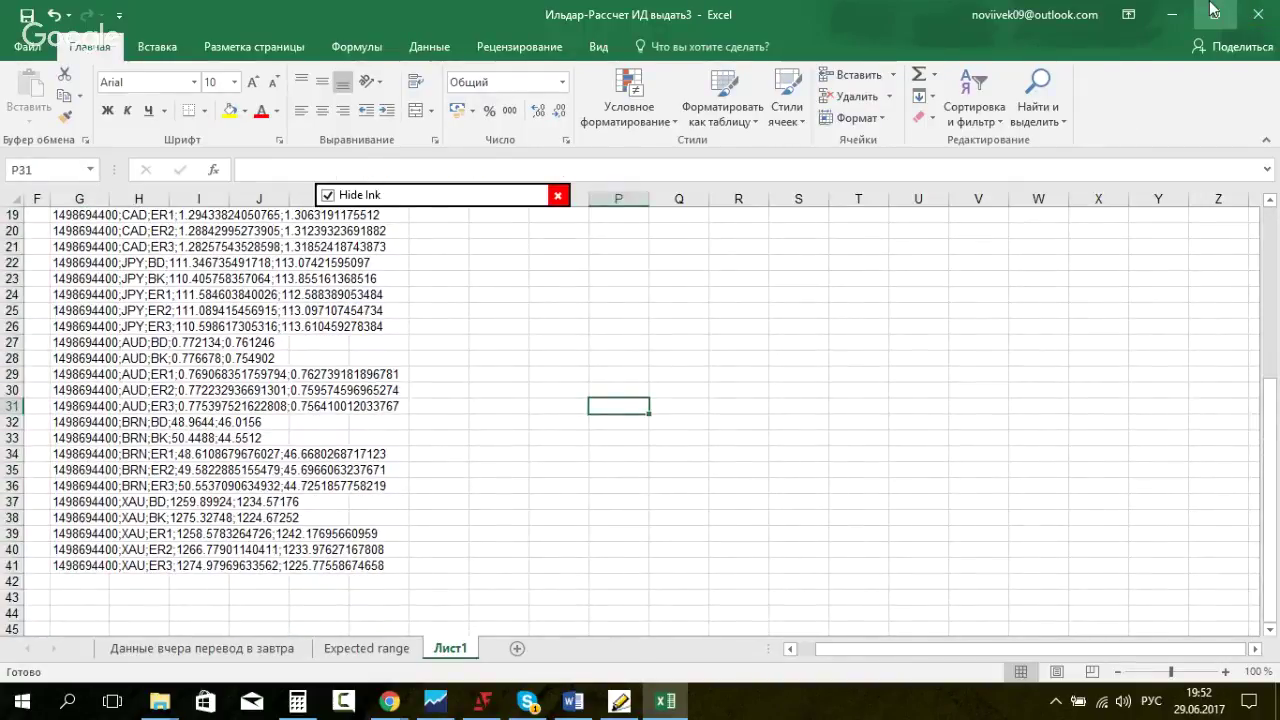
Step: Minimize the open windows to reach the desktop and open the Level_day file with Notepad (Блокнот)
click(1171, 10)
click(1171, 10)
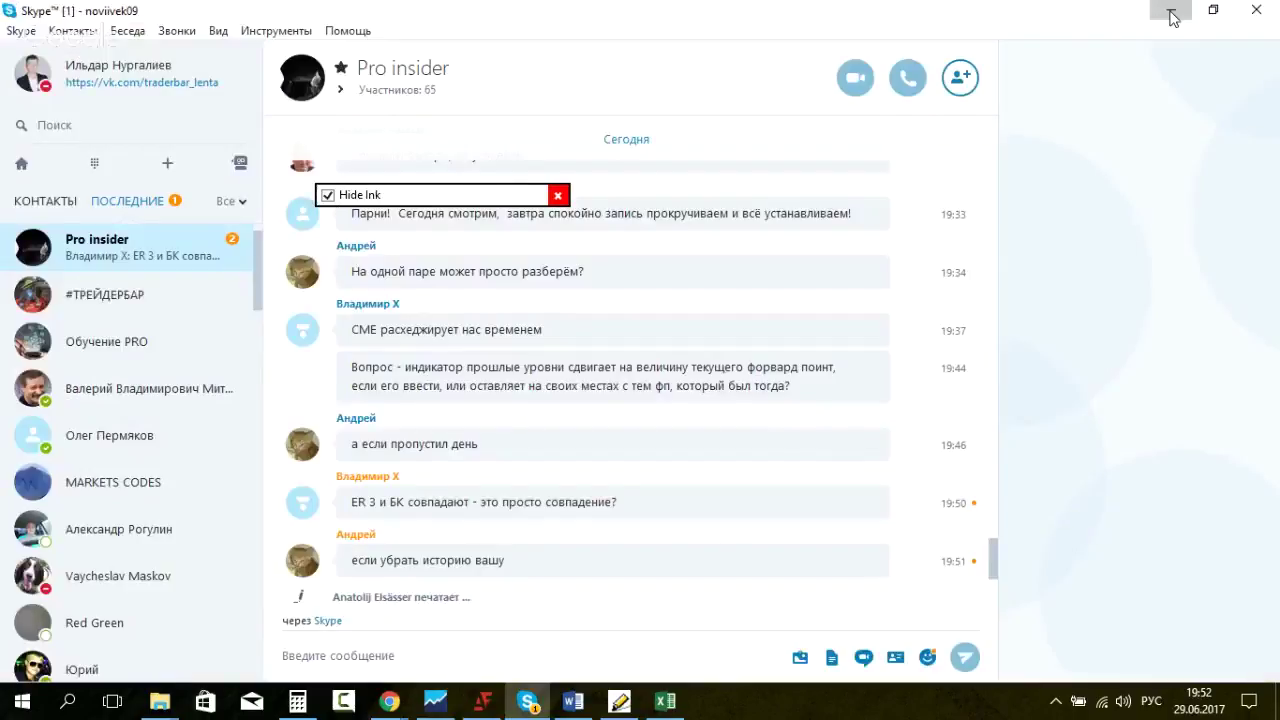
click(1171, 10)
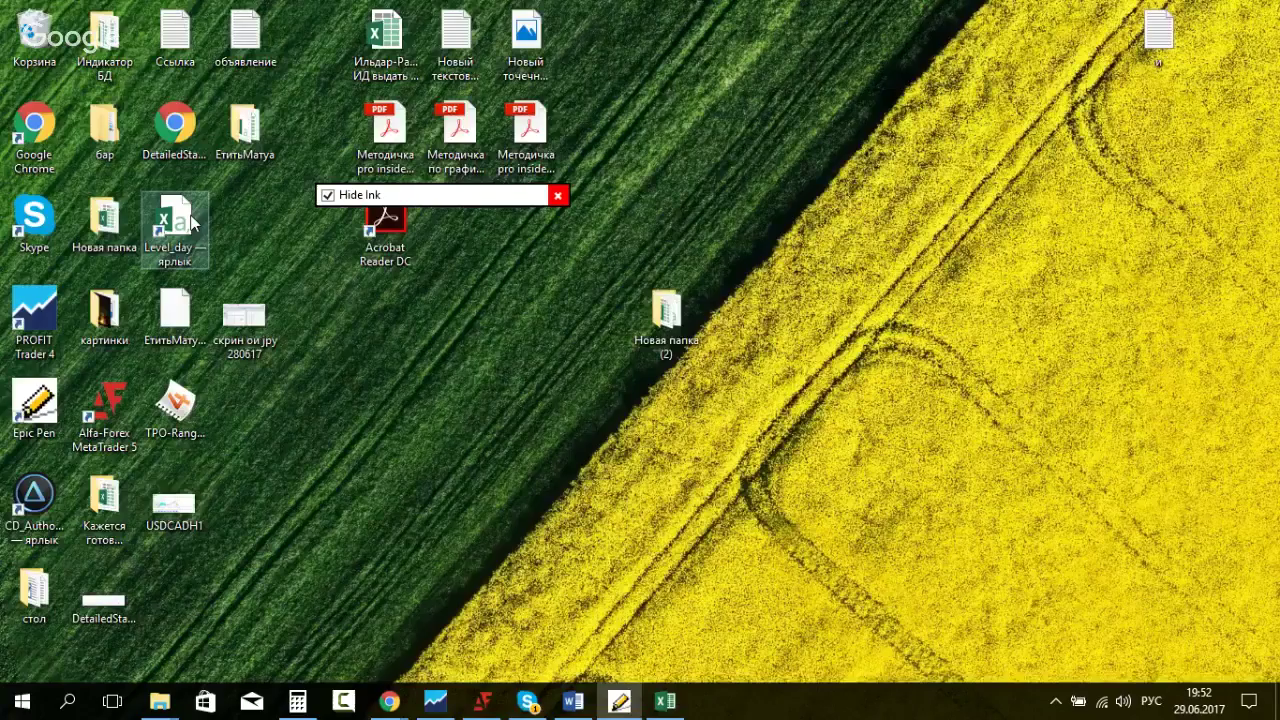
right_click(193, 222)
mouse_move(460, 409)
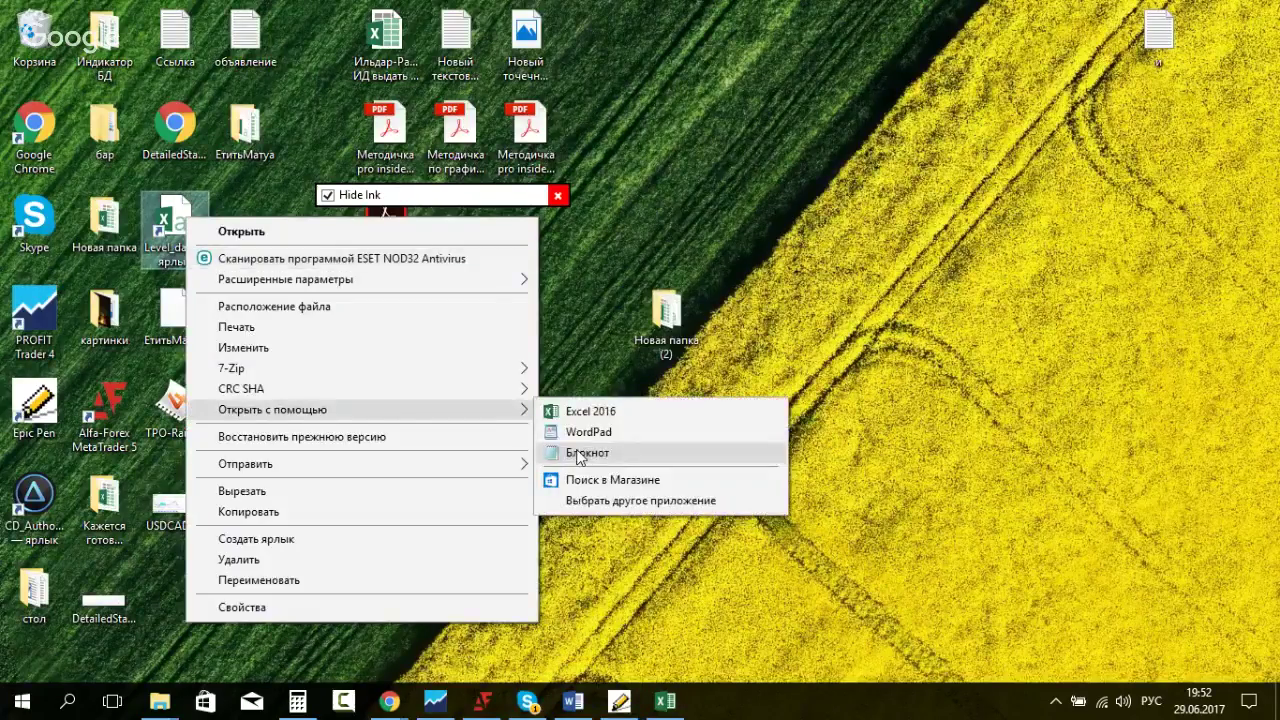
click(578, 456)
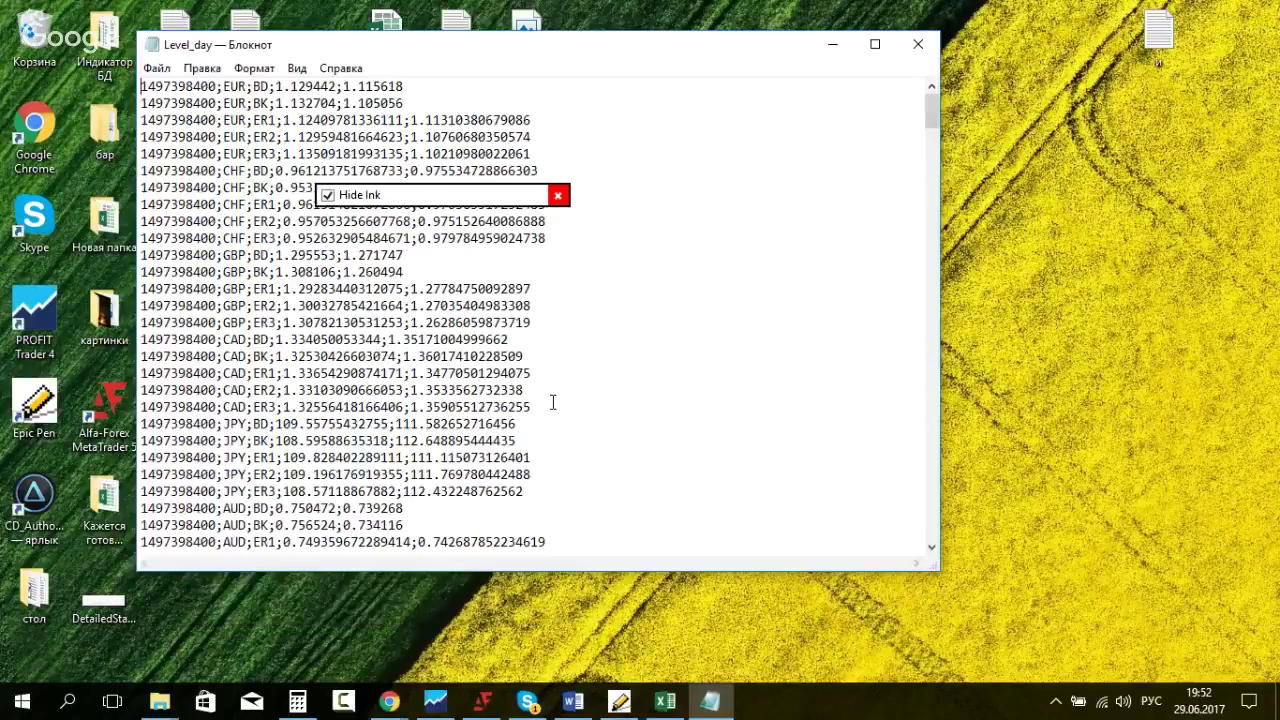
Step: Go to the empty line after the last XAU row in Level_day, show the save options, and close the file
drag(931, 110, 936, 535)
click(244, 551)
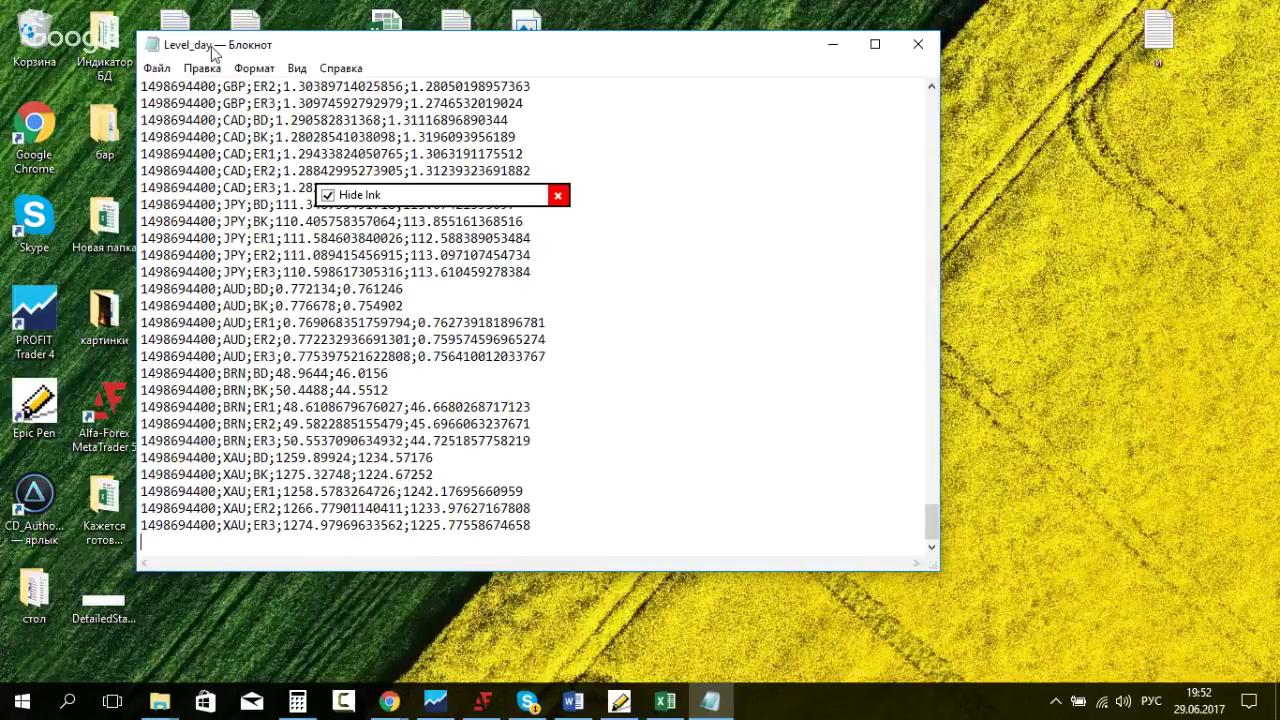
click(158, 68)
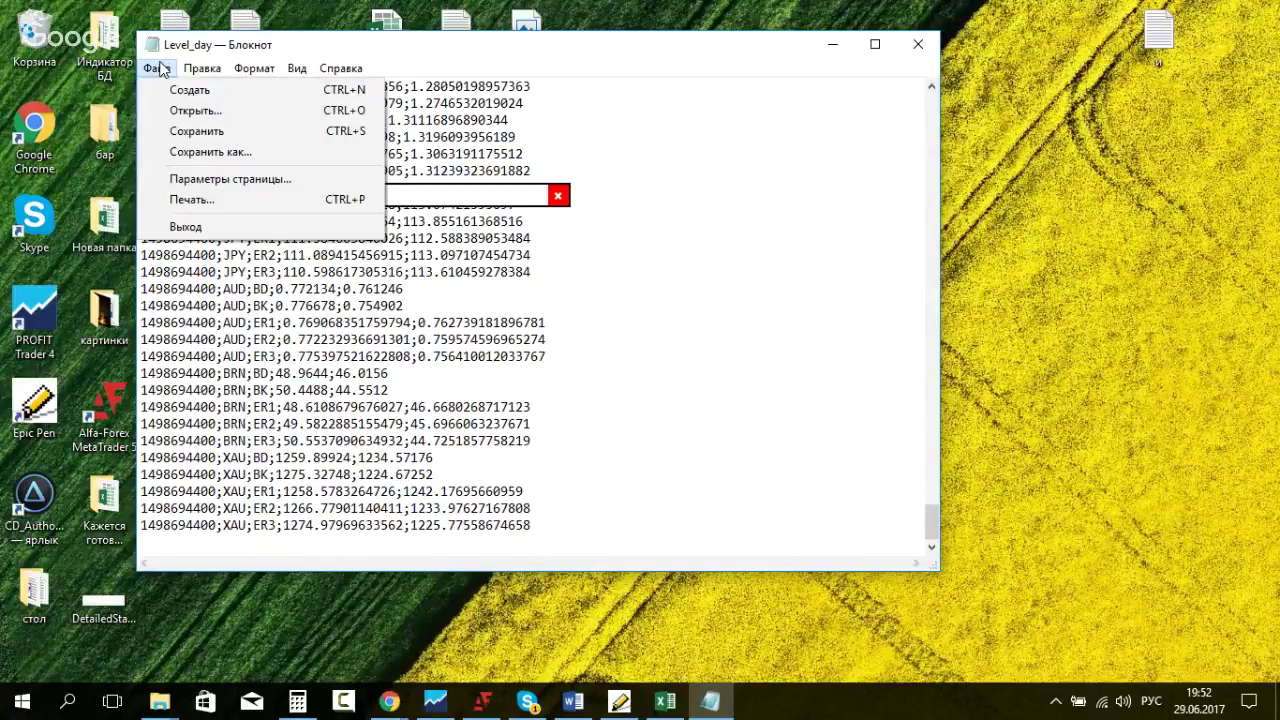
click(926, 46)
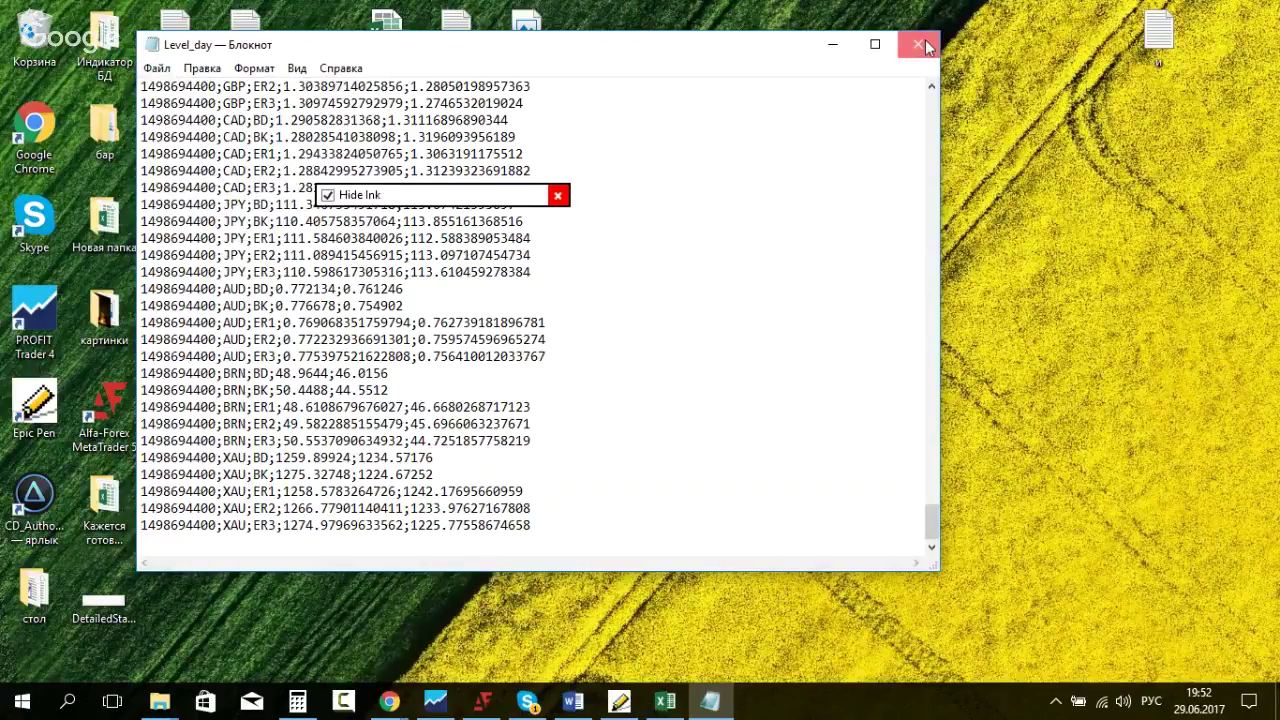
click(926, 46)
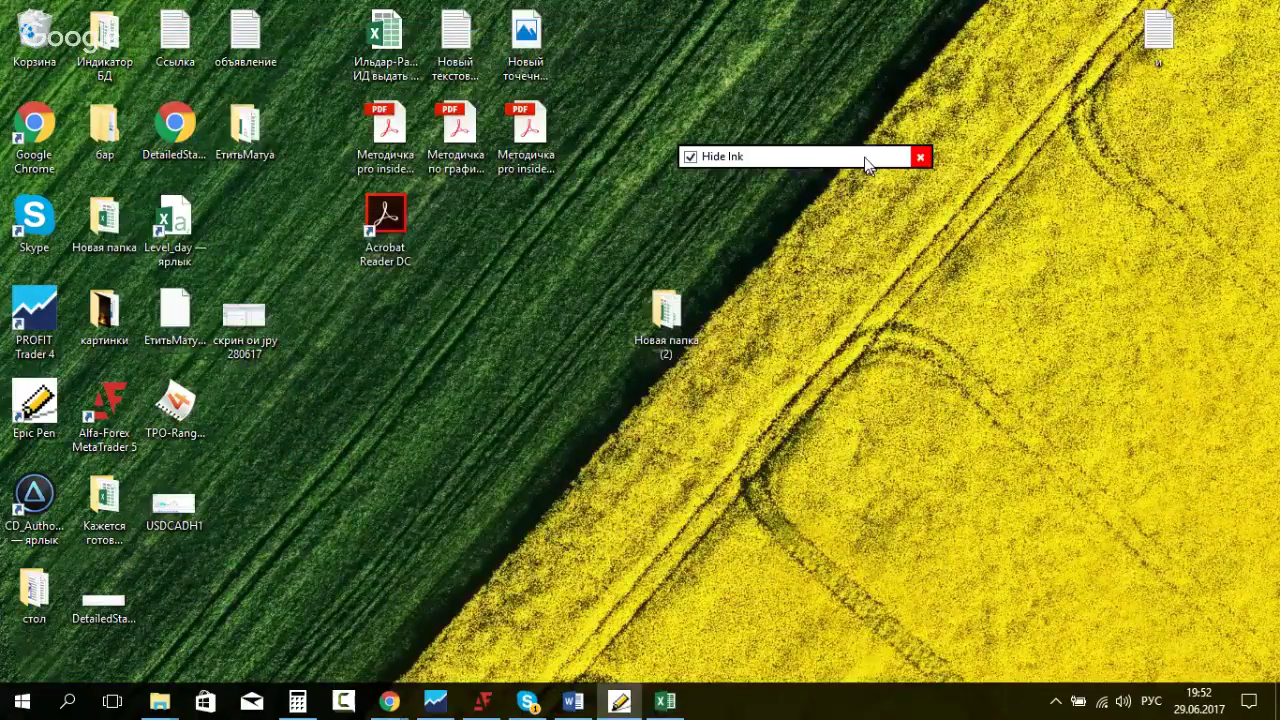
Step: Reposition the Hide Ink bar on the desktop and clear the icon selection
drag(866, 163, 845, 143)
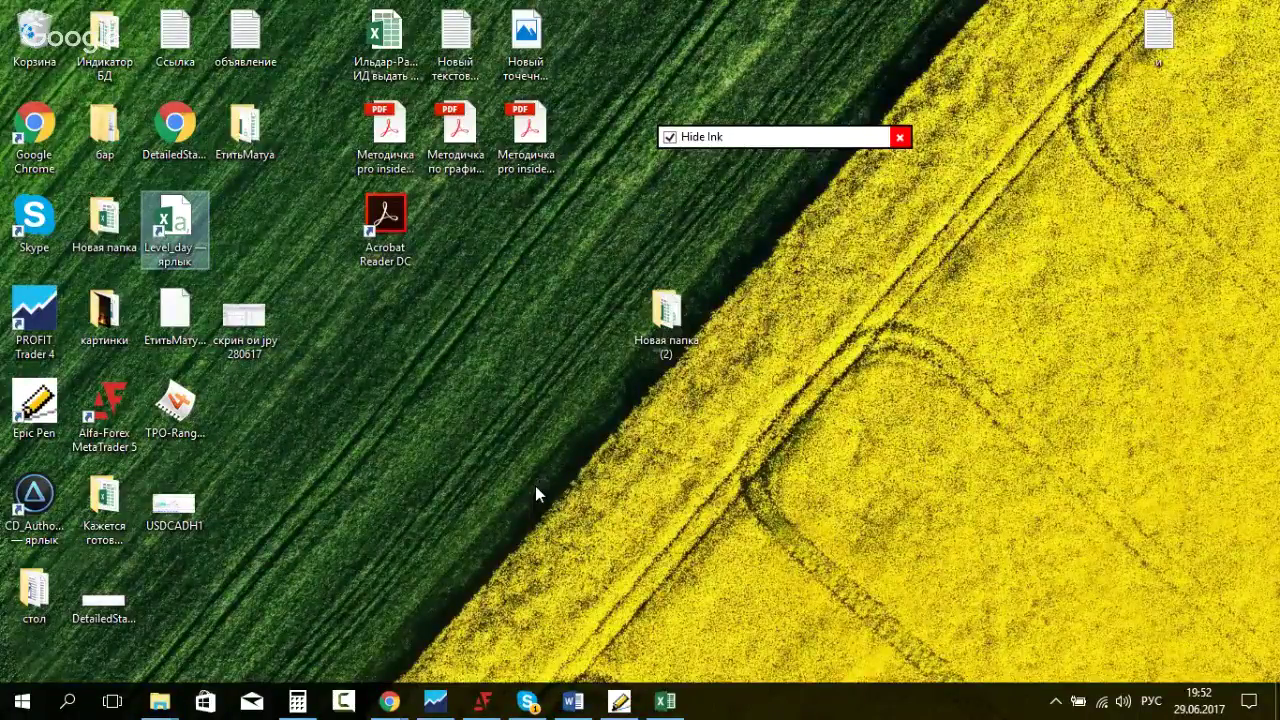
click(462, 320)
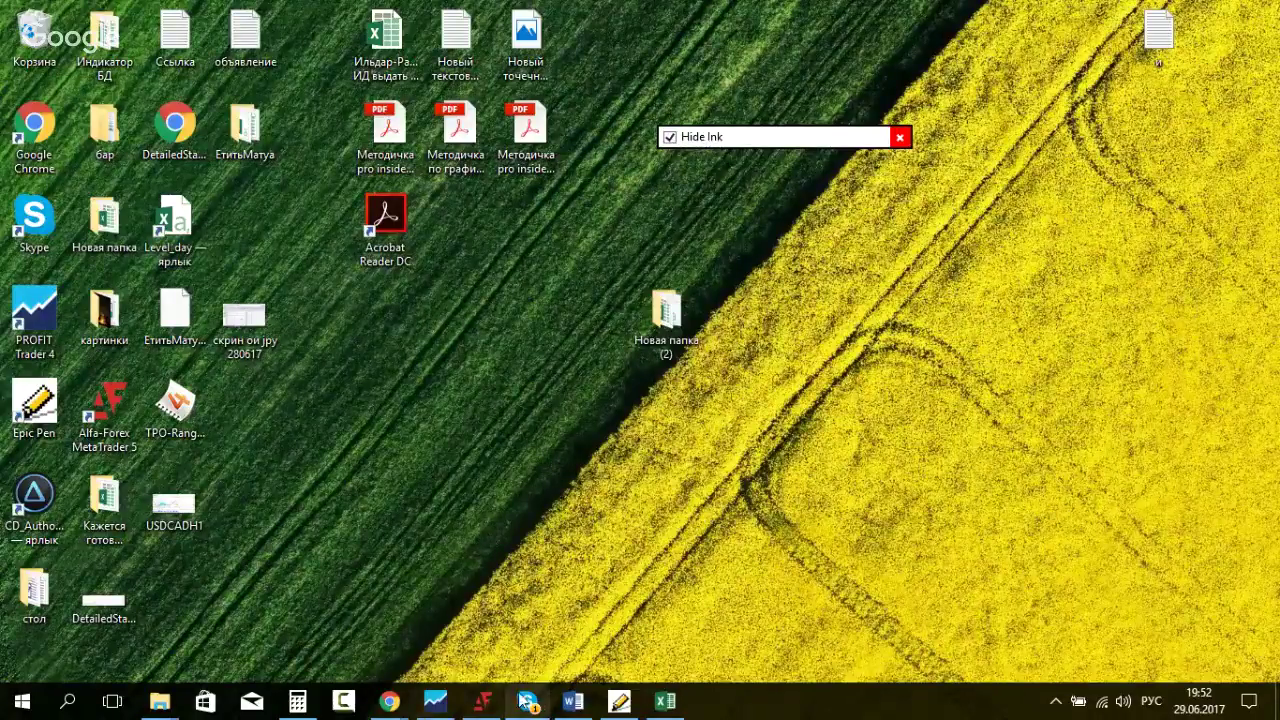
click(786, 146)
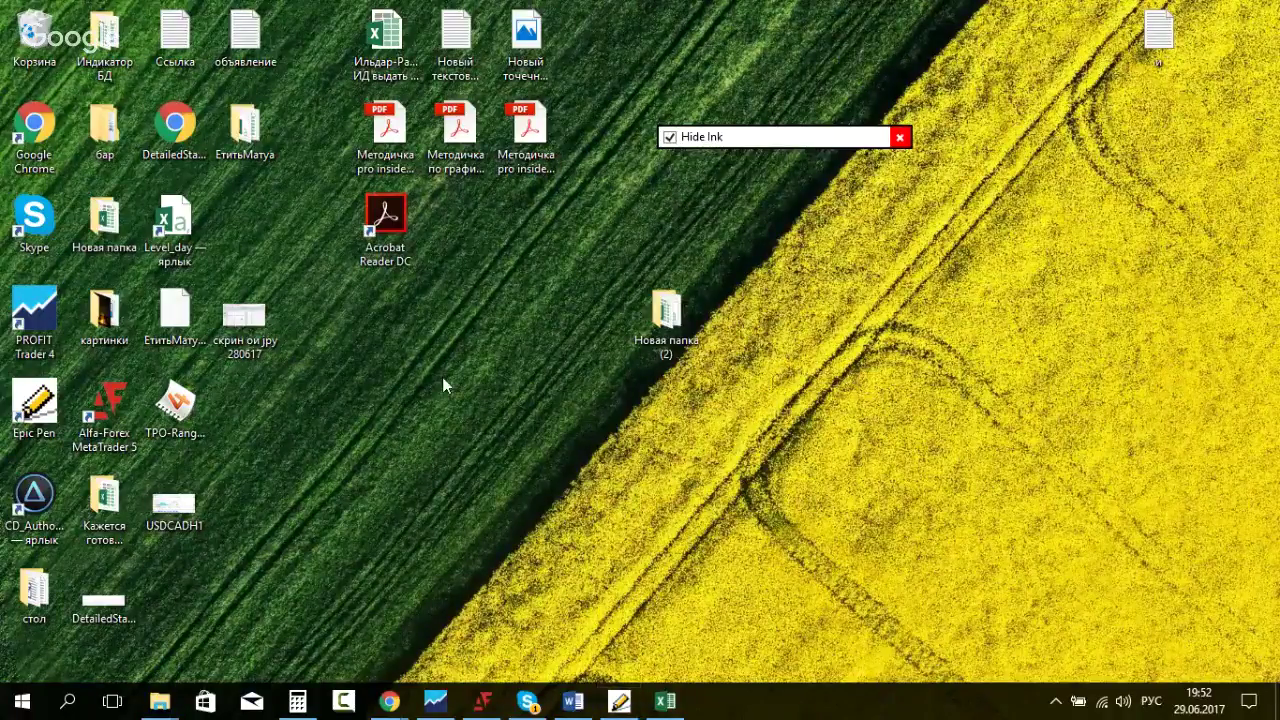
Step: Switch to Skype and highlight the question about ER 3 and БК coinciding in the Pro insider chat
click(529, 703)
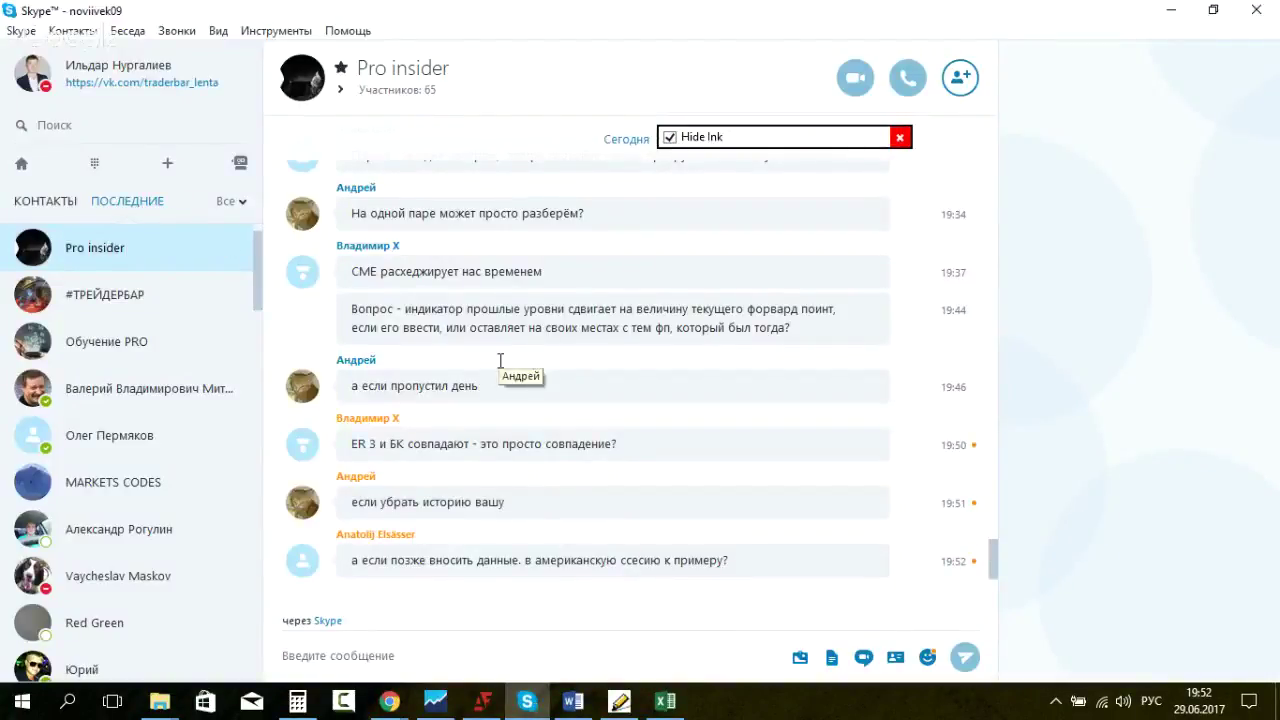
drag(352, 444, 621, 443)
click(390, 450)
drag(390, 449, 350, 446)
drag(620, 444, 509, 445)
click(456, 447)
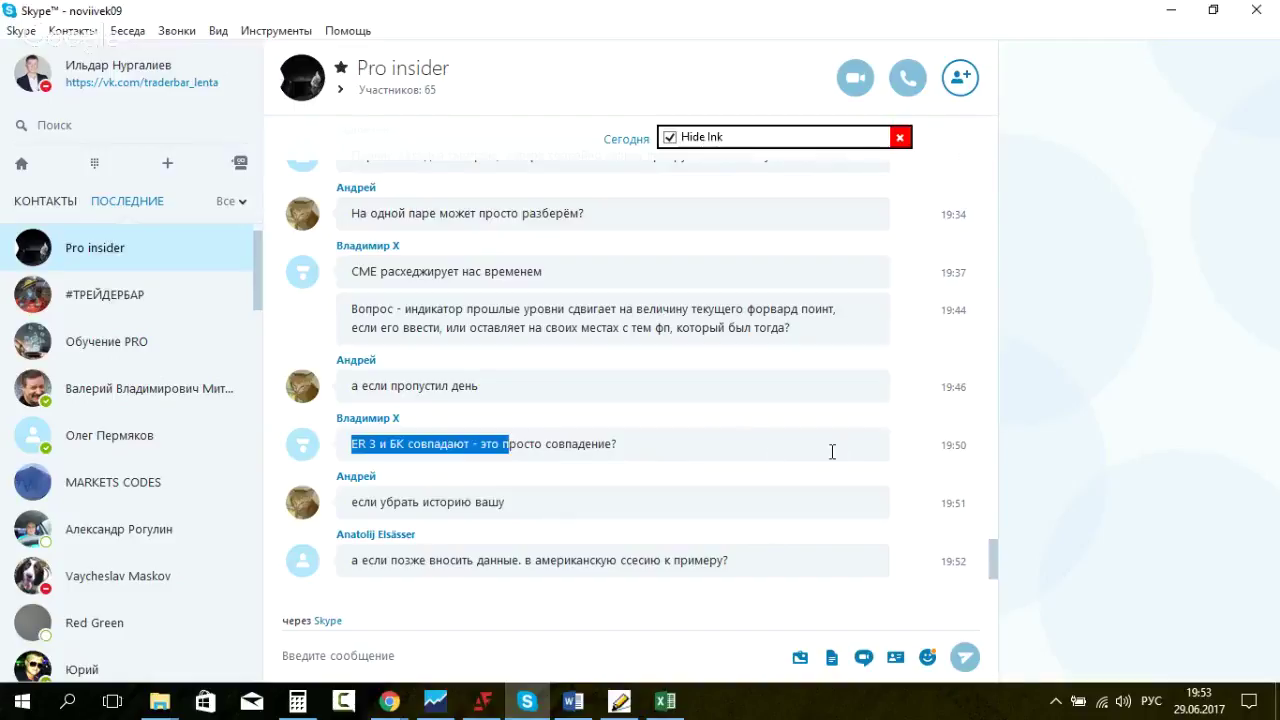
click(763, 434)
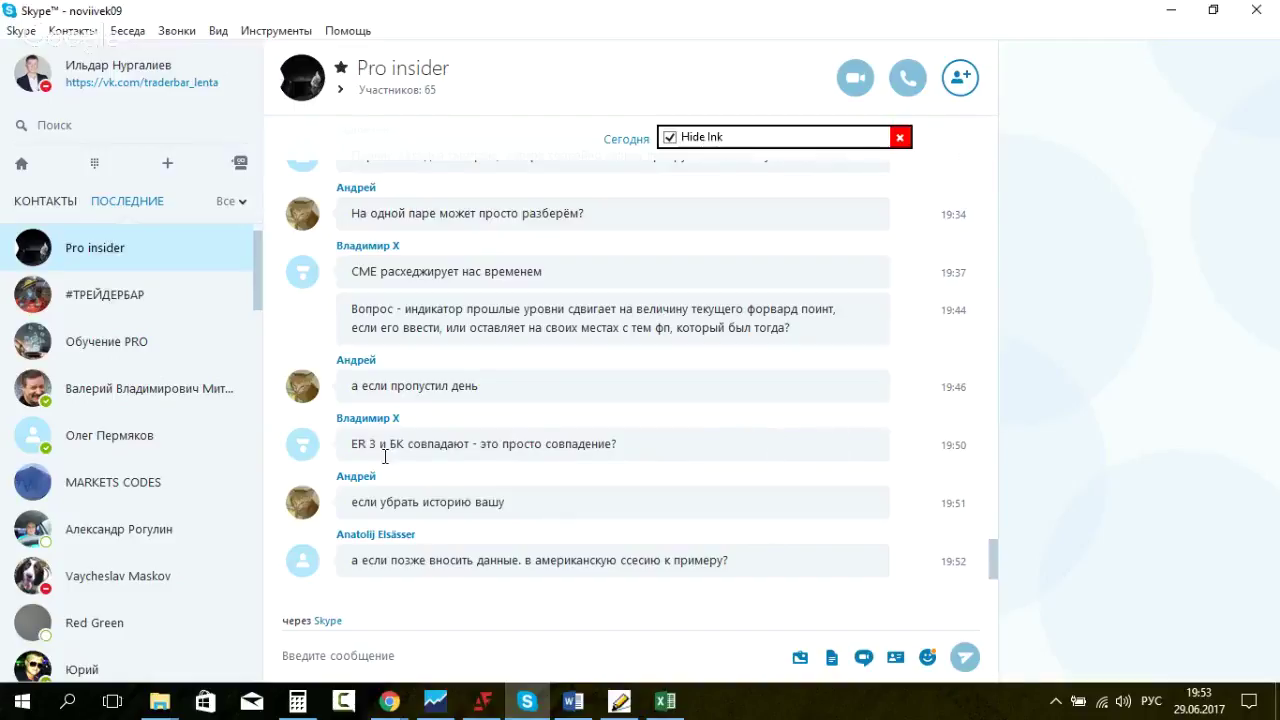
drag(345, 443, 630, 448)
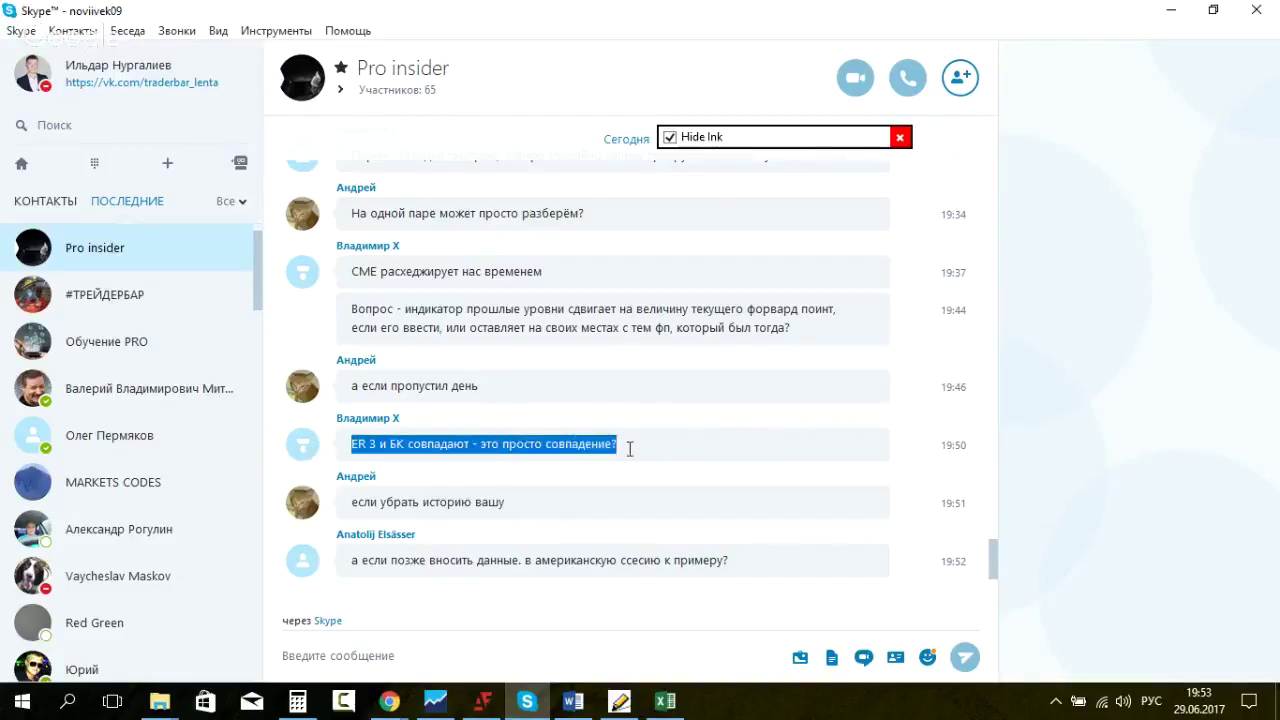
Step: Clear the current highlight and highlight the last chat question, about entering the data later, in the American session
click(745, 456)
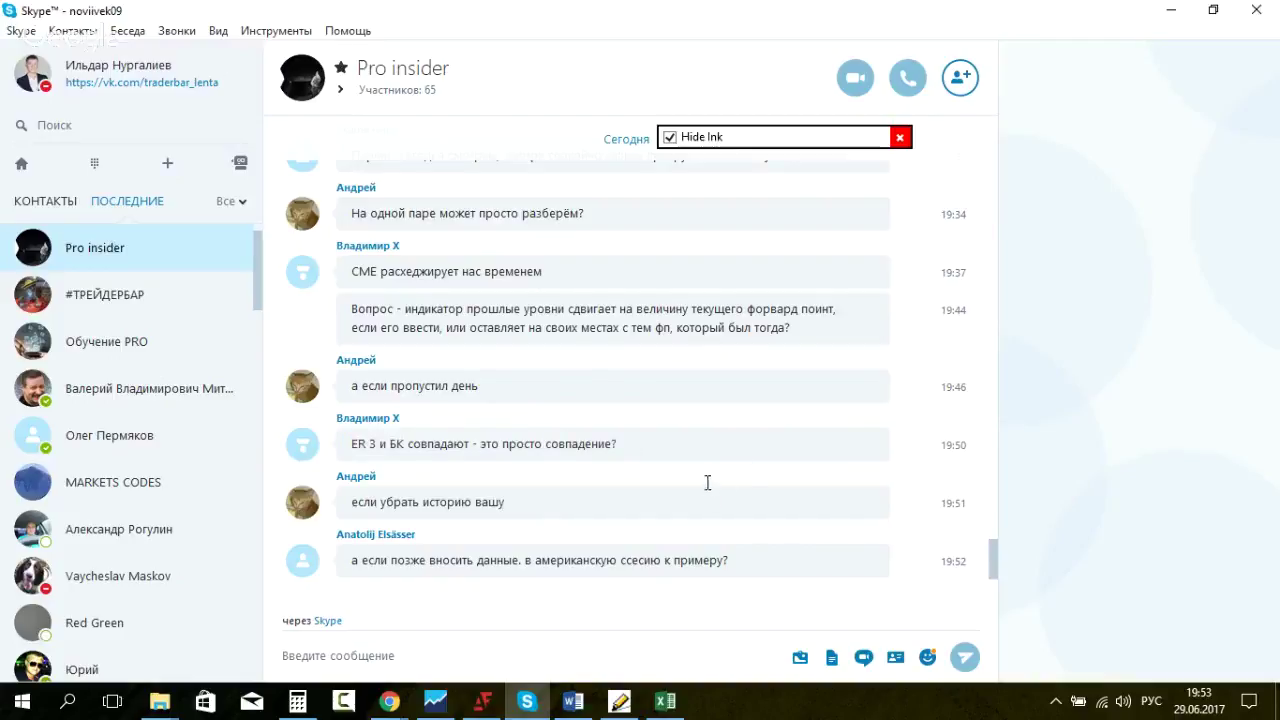
drag(368, 560, 537, 561)
click(718, 562)
drag(731, 561, 371, 562)
triple_click(354, 564)
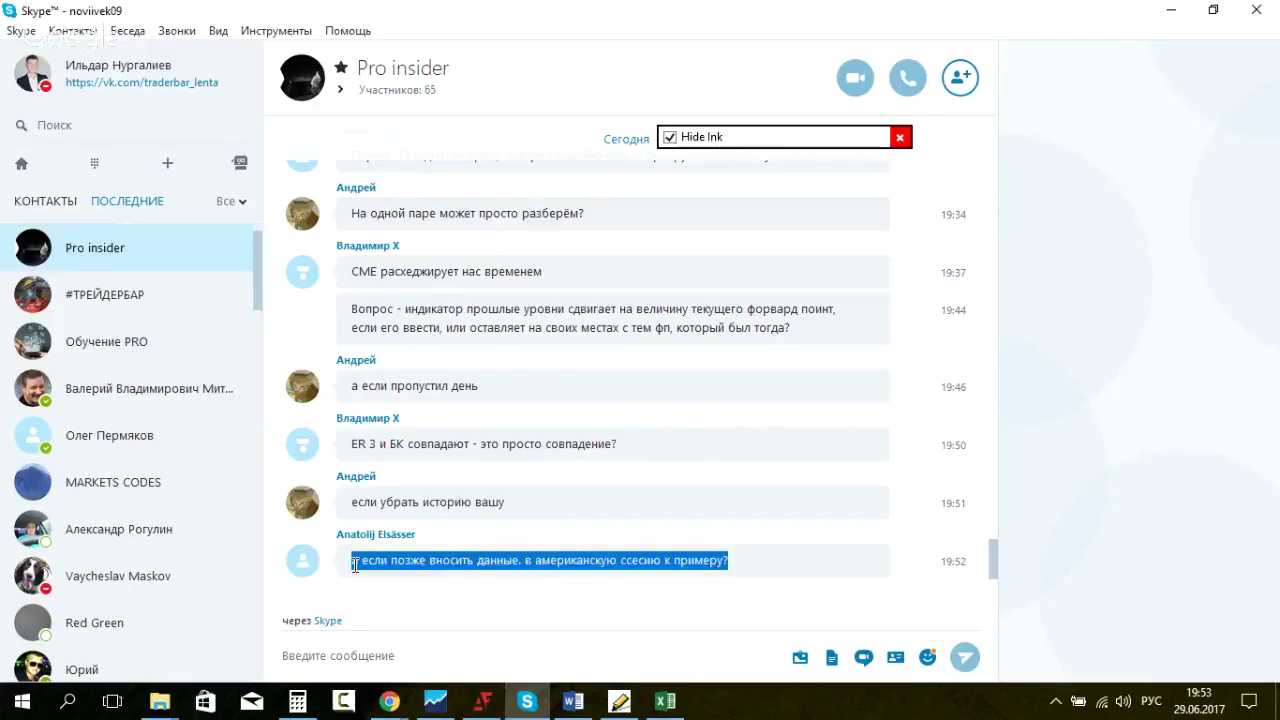
Step: Switch to the Excel workbook, open the sheet "Данные вчера перевод в завтра", and look through its instrument blocks from EUR down to XAU
click(665, 701)
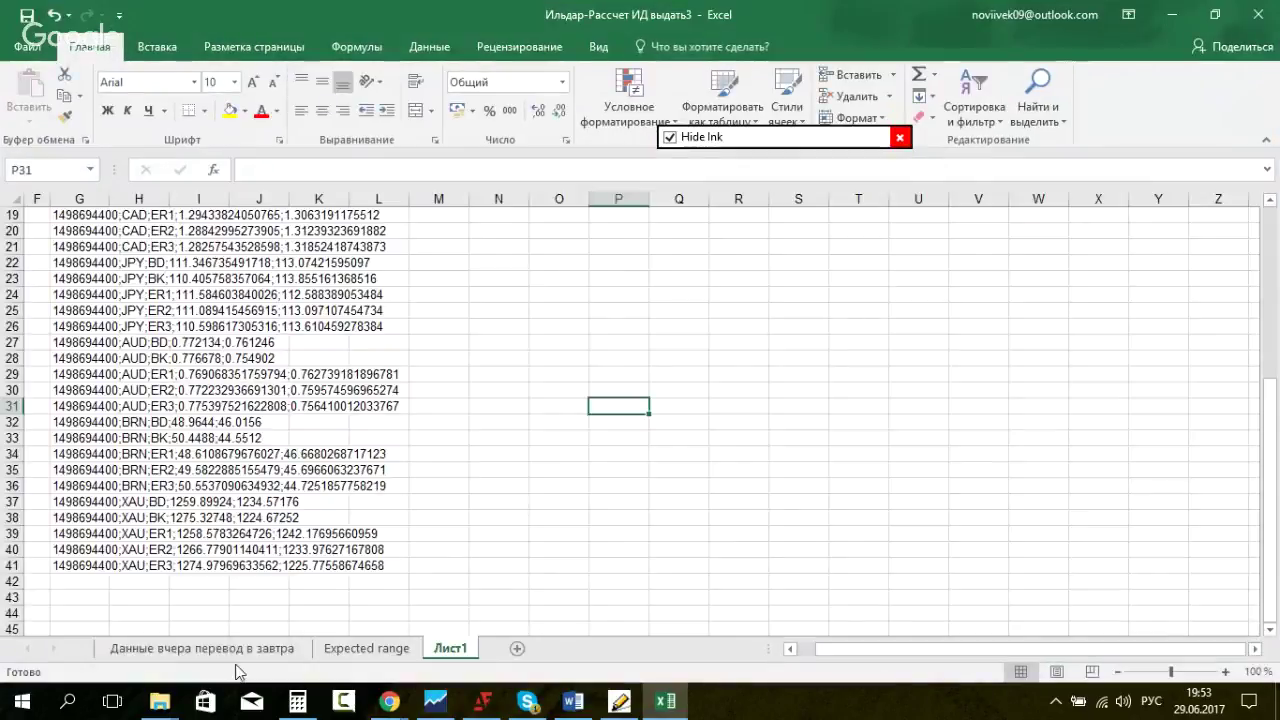
click(237, 649)
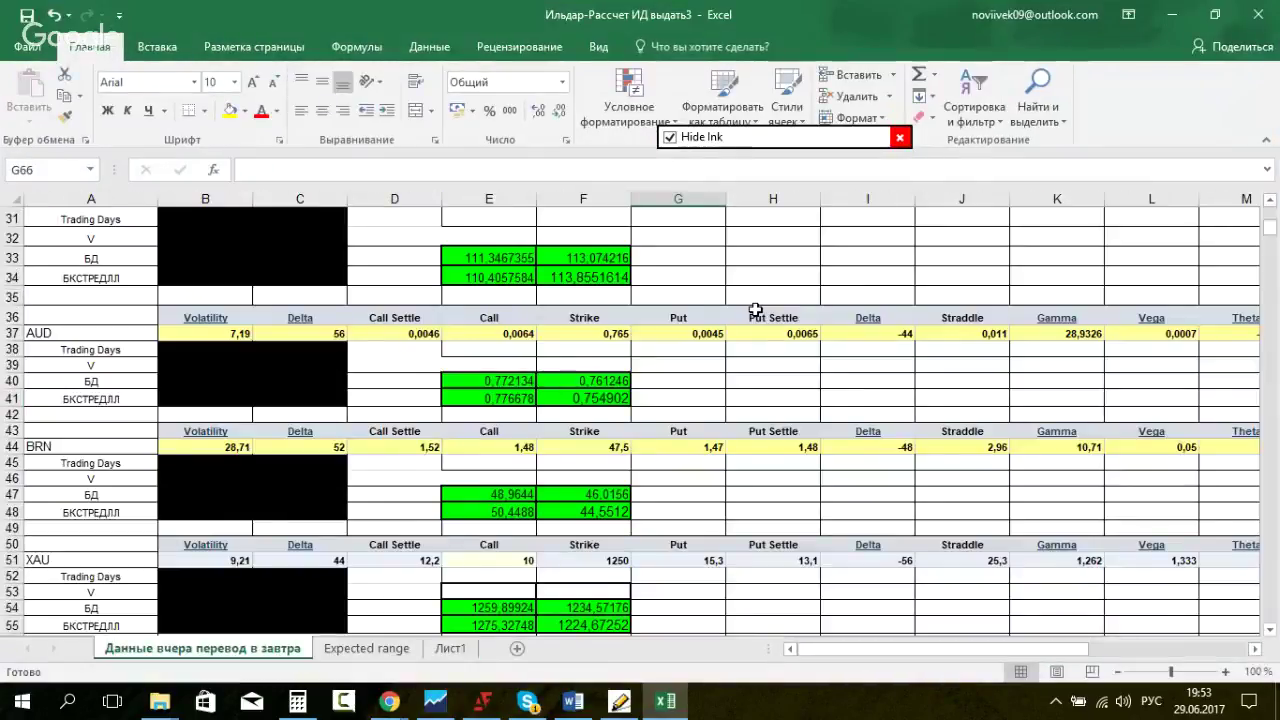
key(ctrl+Home)
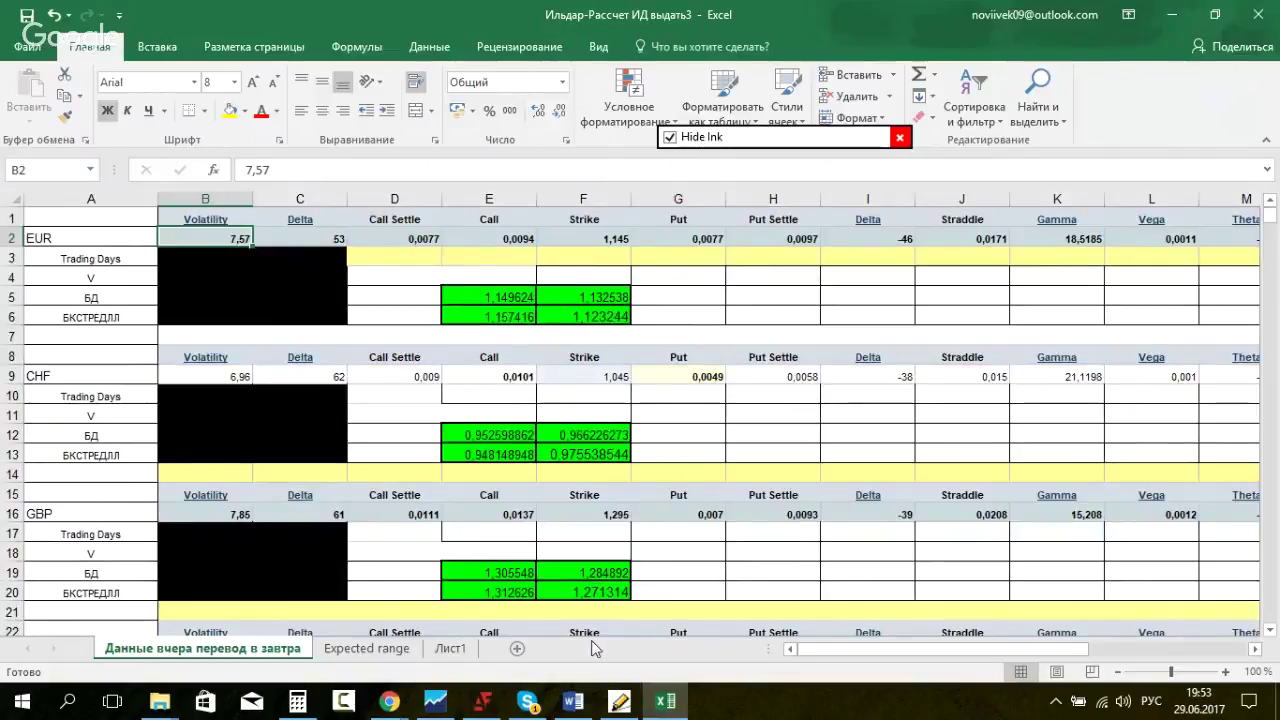
drag(883, 653, 762, 655)
scroll(680, 546, down, 15)
scroll(679, 549, up, 4)
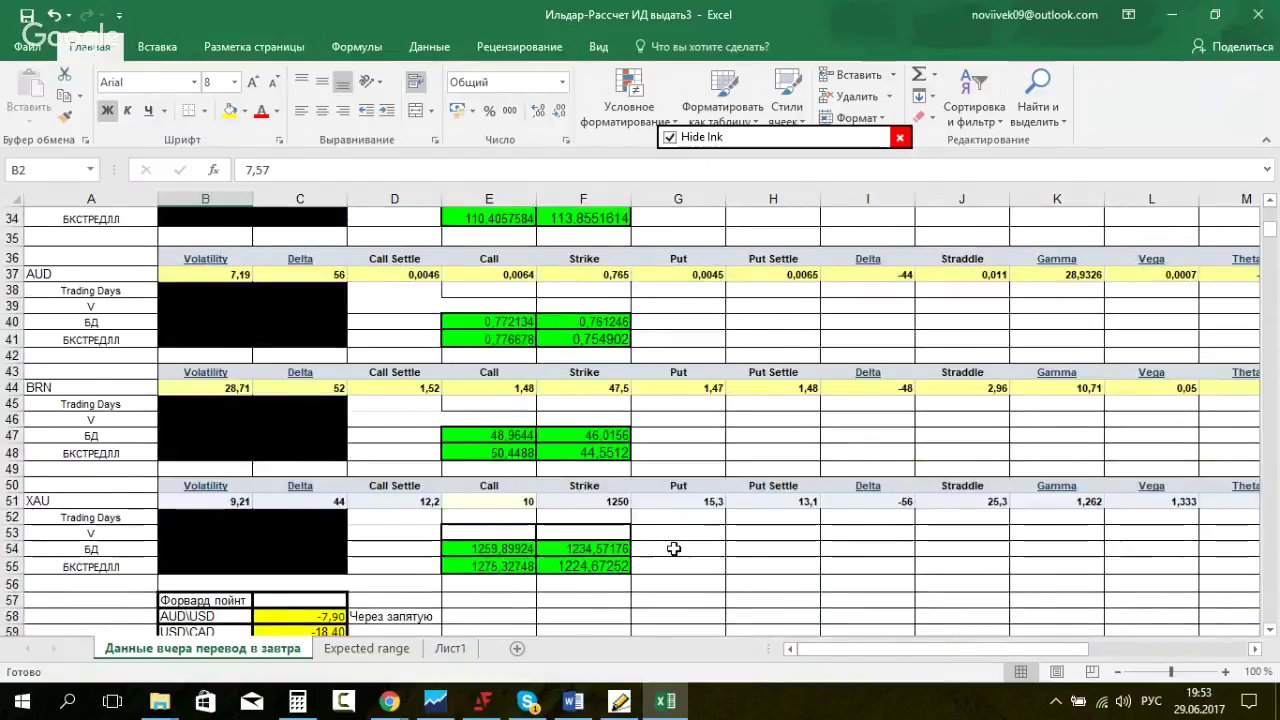
Step: Examine the Форвард пойнт table below the XAU block, select empty cell E63, and return to the EUR block
click(773, 321)
mouse_move(925, 648)
mouse_down()
mouse_move(965, 648)
mouse_move(900, 648)
mouse_up()
scroll(527, 500, down, 3)
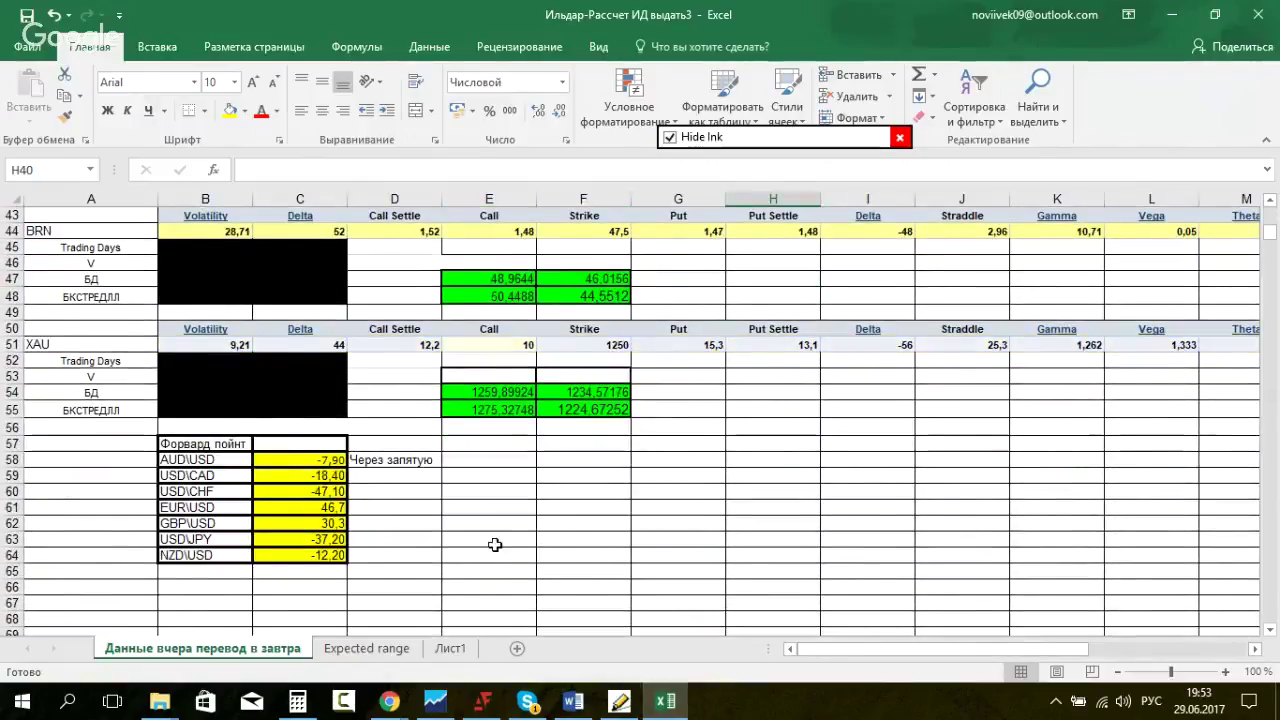
click(497, 543)
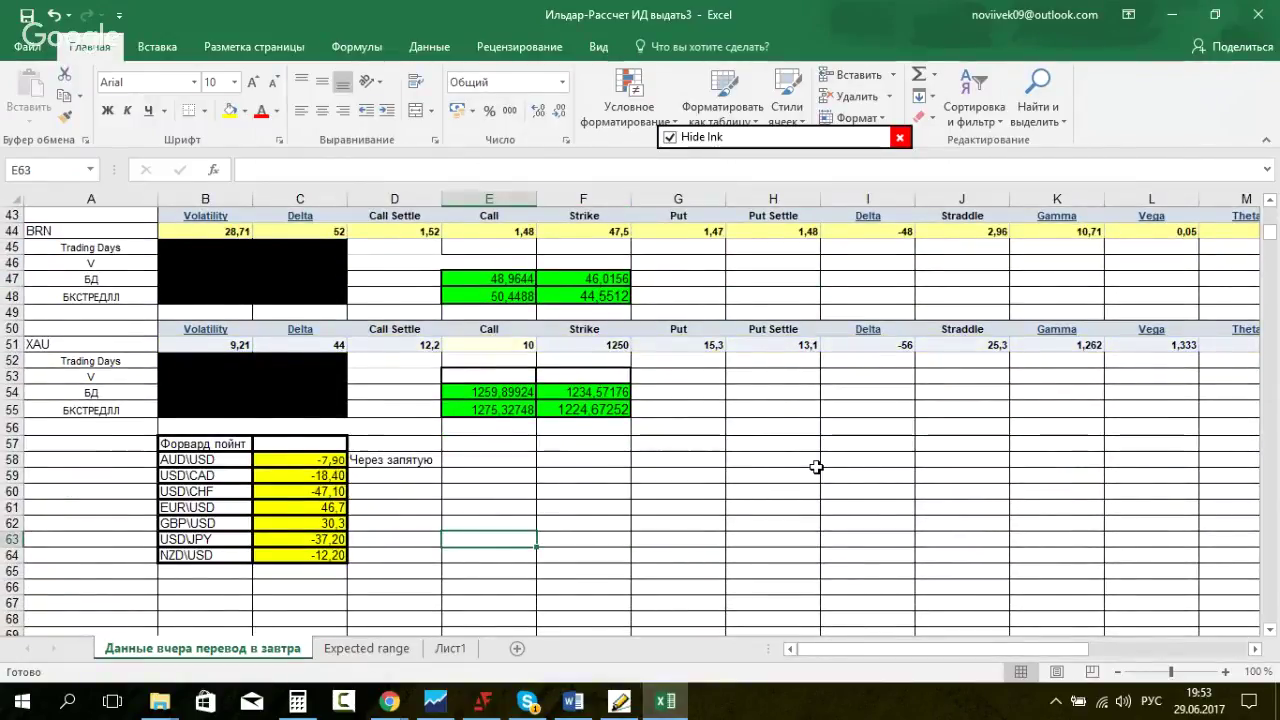
scroll(340, 478, up, 14)
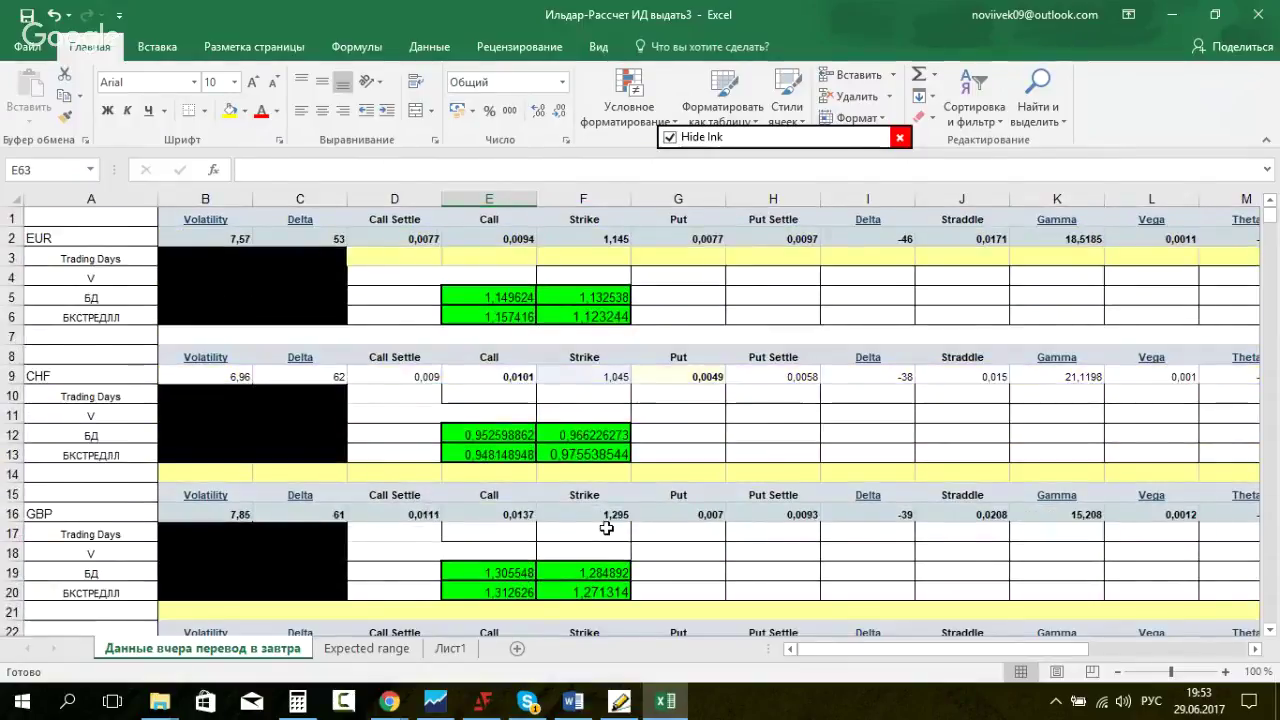
Step: Switch to Skype and read the latest questions in the #ТРЕЙДЕРБАР chat about opening prices and the forward point number format
click(528, 701)
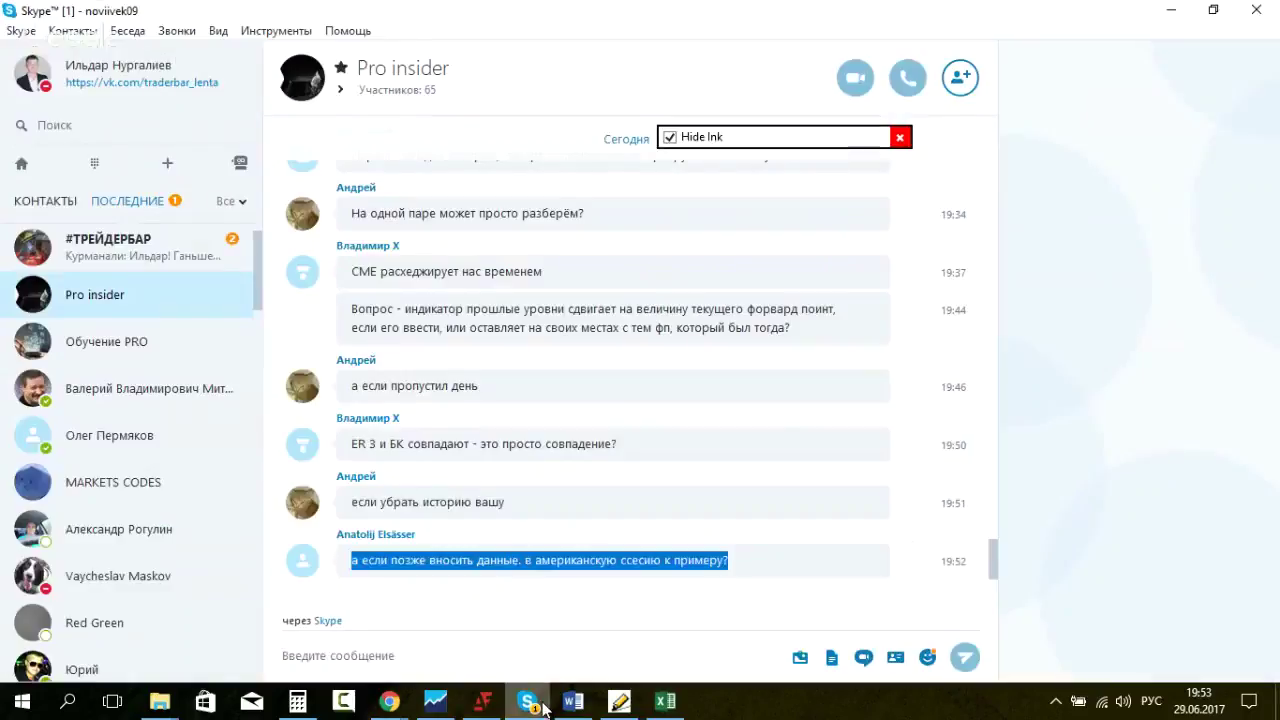
click(145, 256)
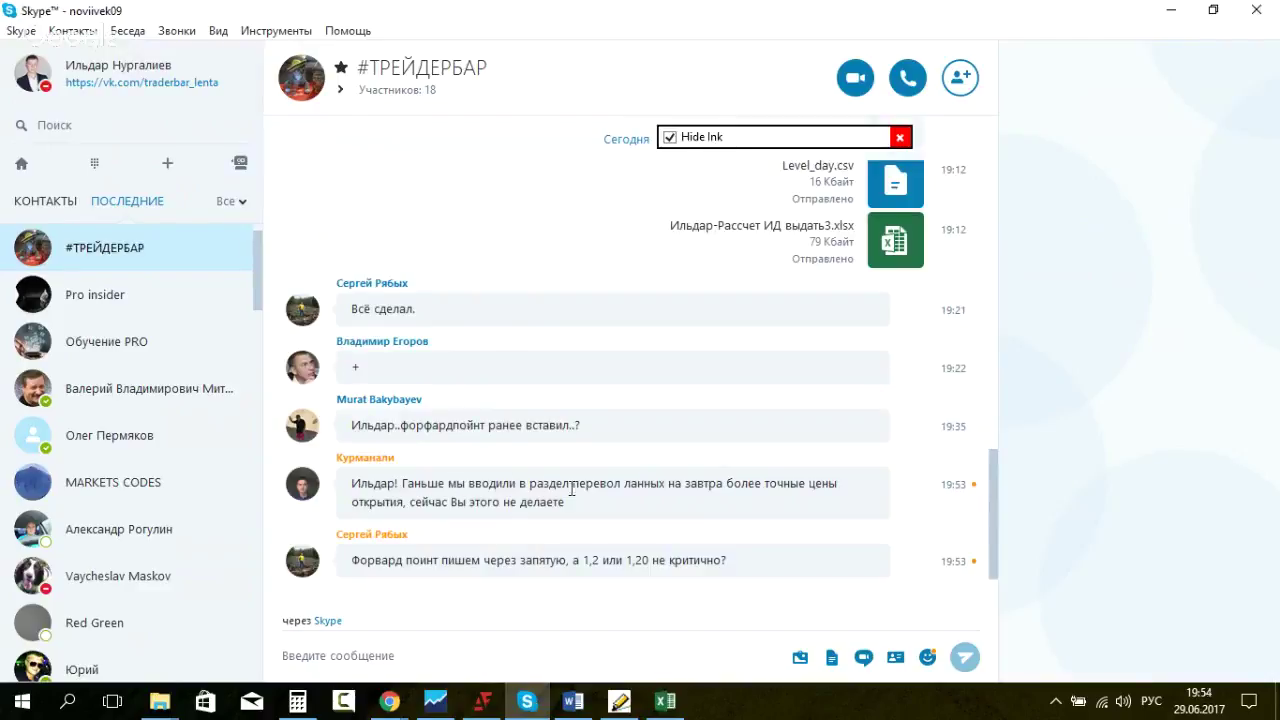
drag(593, 485, 652, 498)
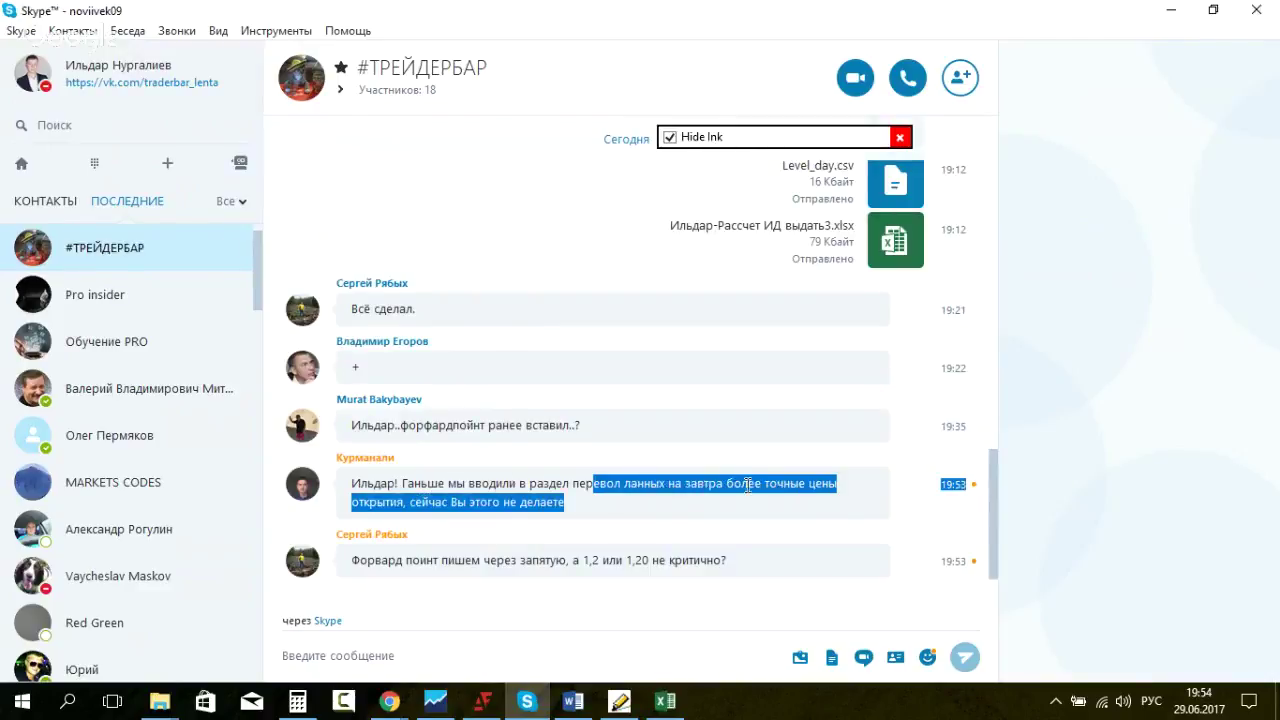
click(748, 485)
drag(565, 500, 436, 490)
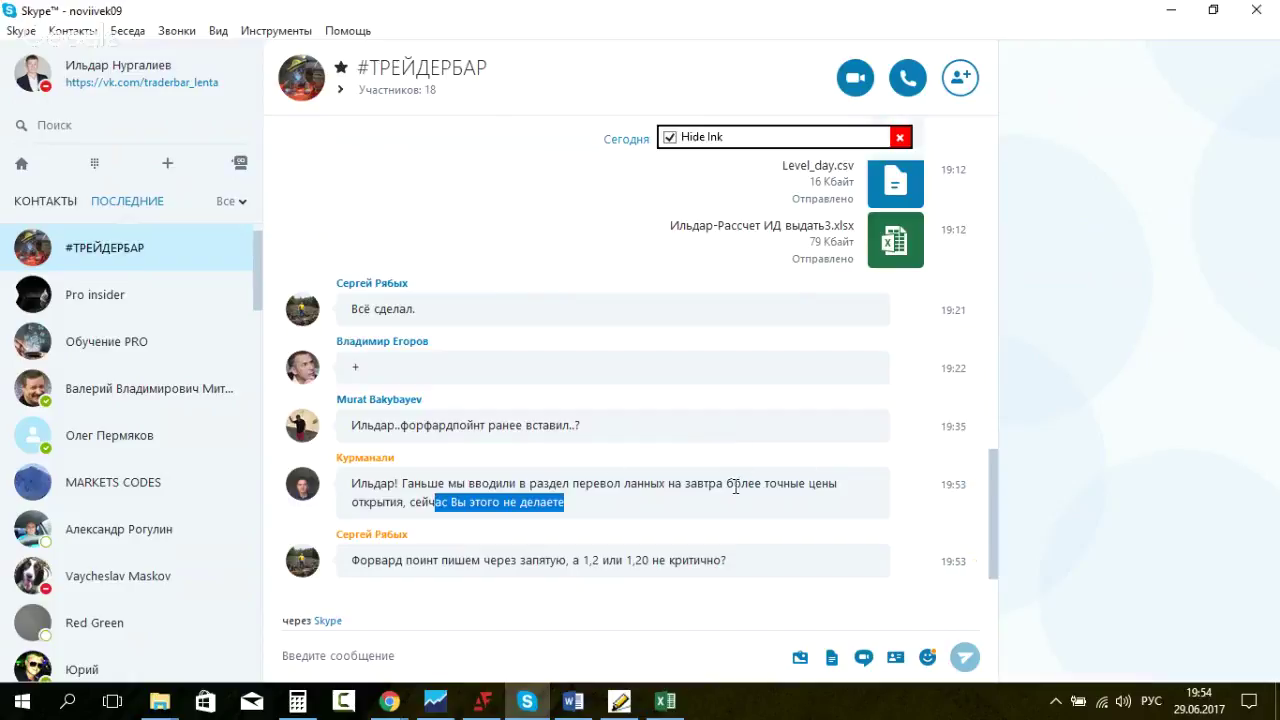
drag(505, 560, 585, 560)
click(676, 554)
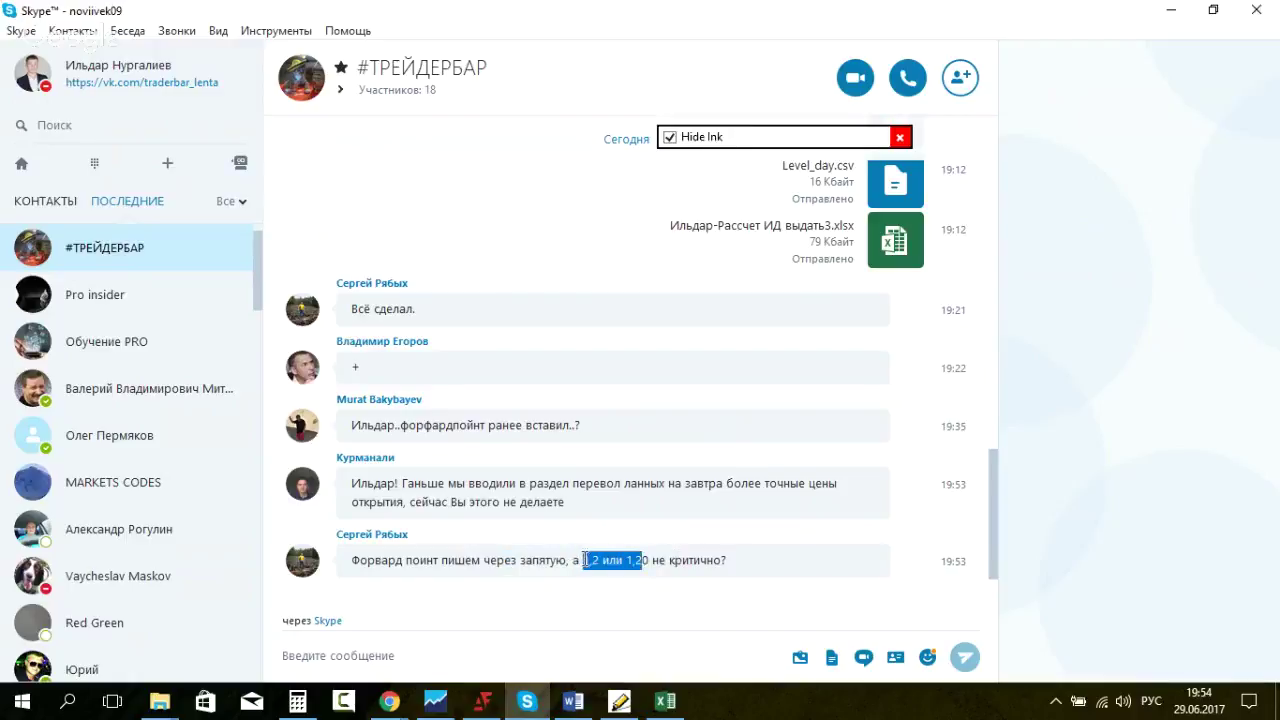
drag(468, 484, 742, 486)
click(669, 476)
click(632, 496)
drag(596, 503, 348, 482)
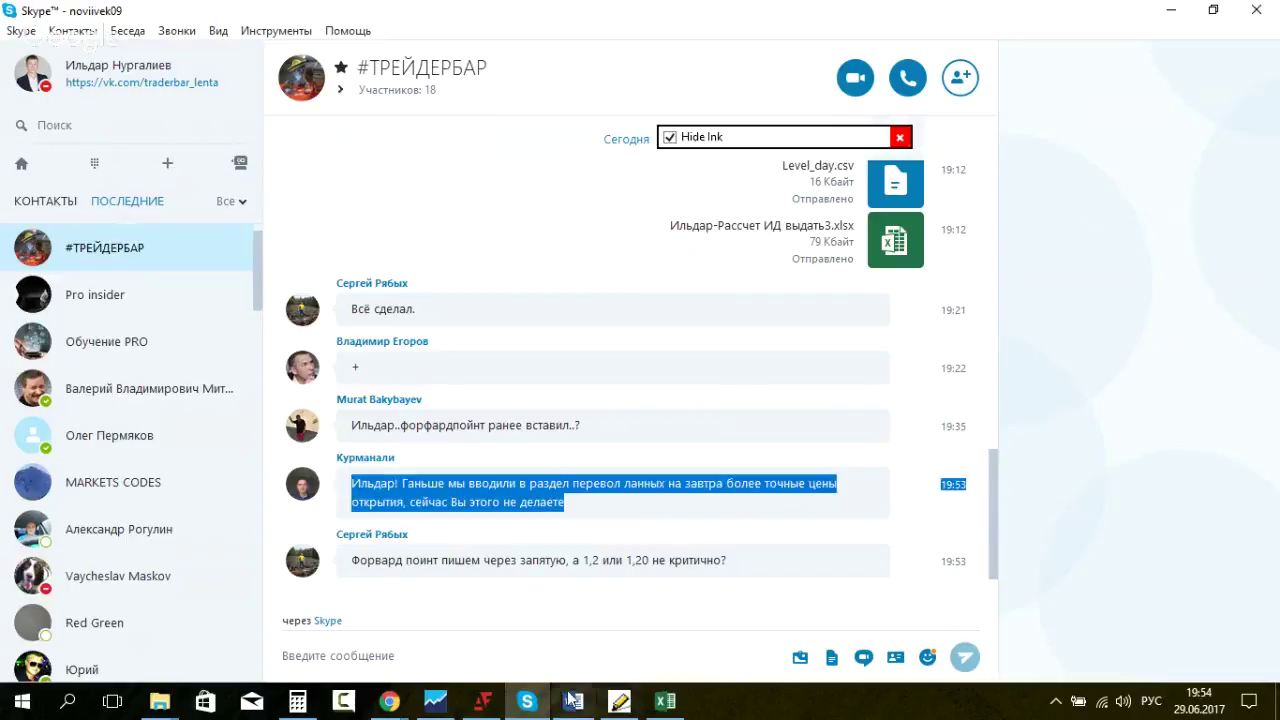
Step: Hide the Navigator in the trading terminal, and bring up the CME forward points text file in Chrome
click(434, 700)
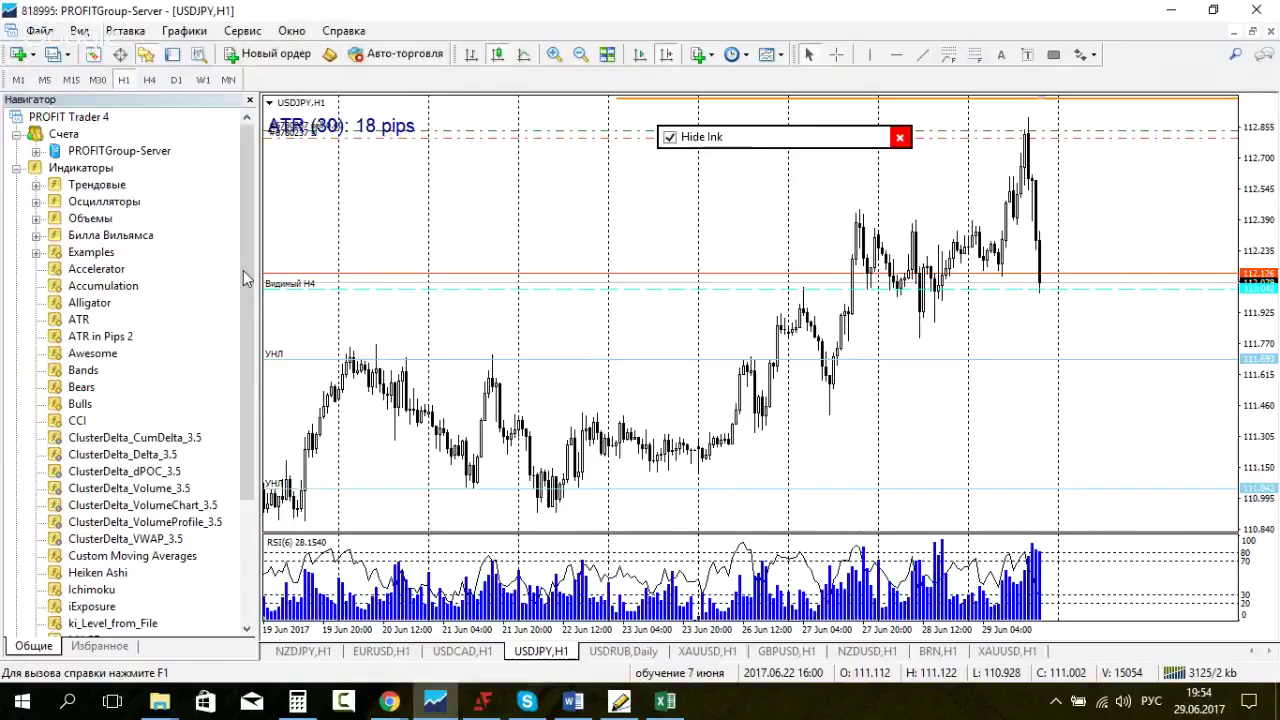
key(ctrl+n)
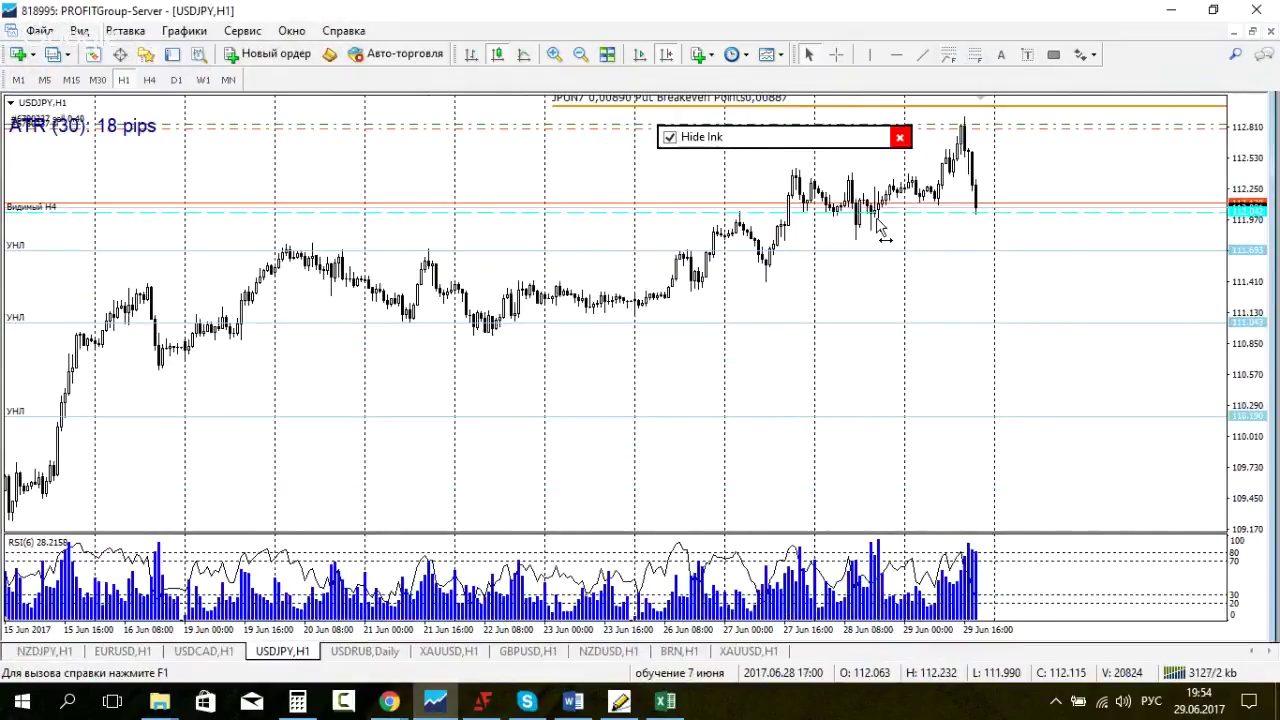
click(392, 702)
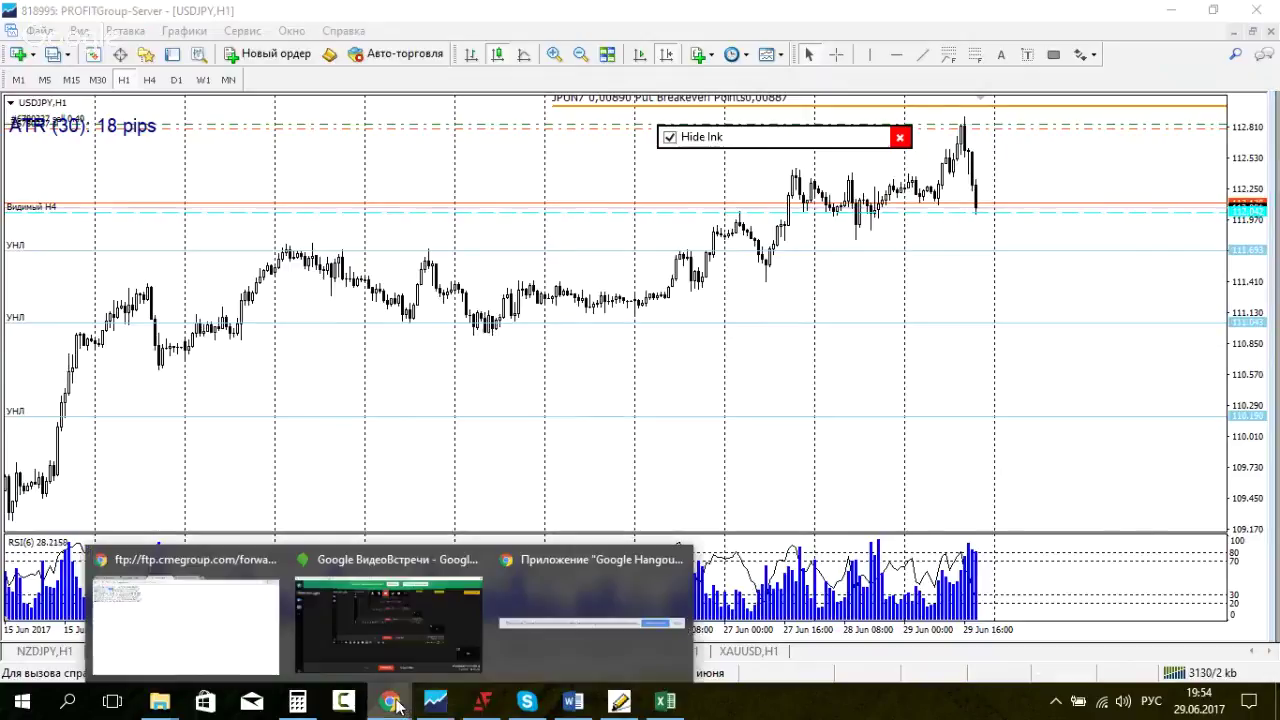
click(225, 578)
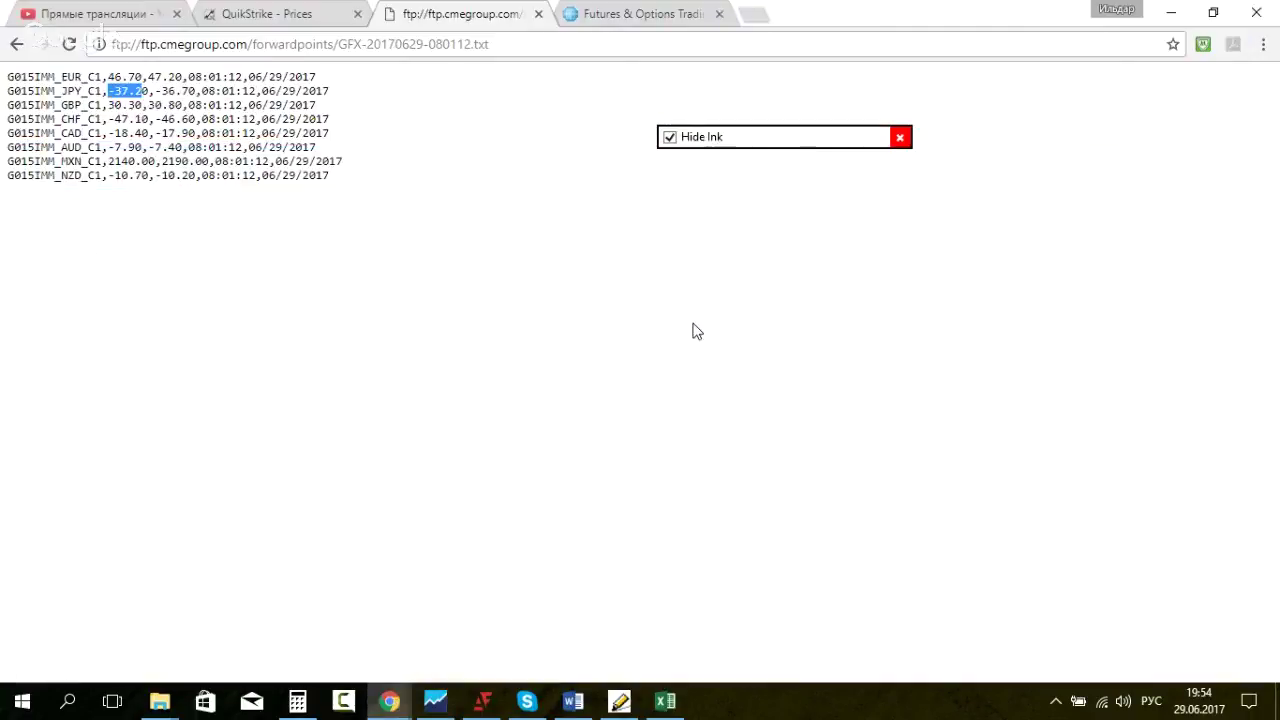
Step: In the Word document, move the Hide Ink bar off the ribbon and remove the indent from the upper heading "Работа с уровнями подразумеваемой волатильности."
key(alt+Tab)
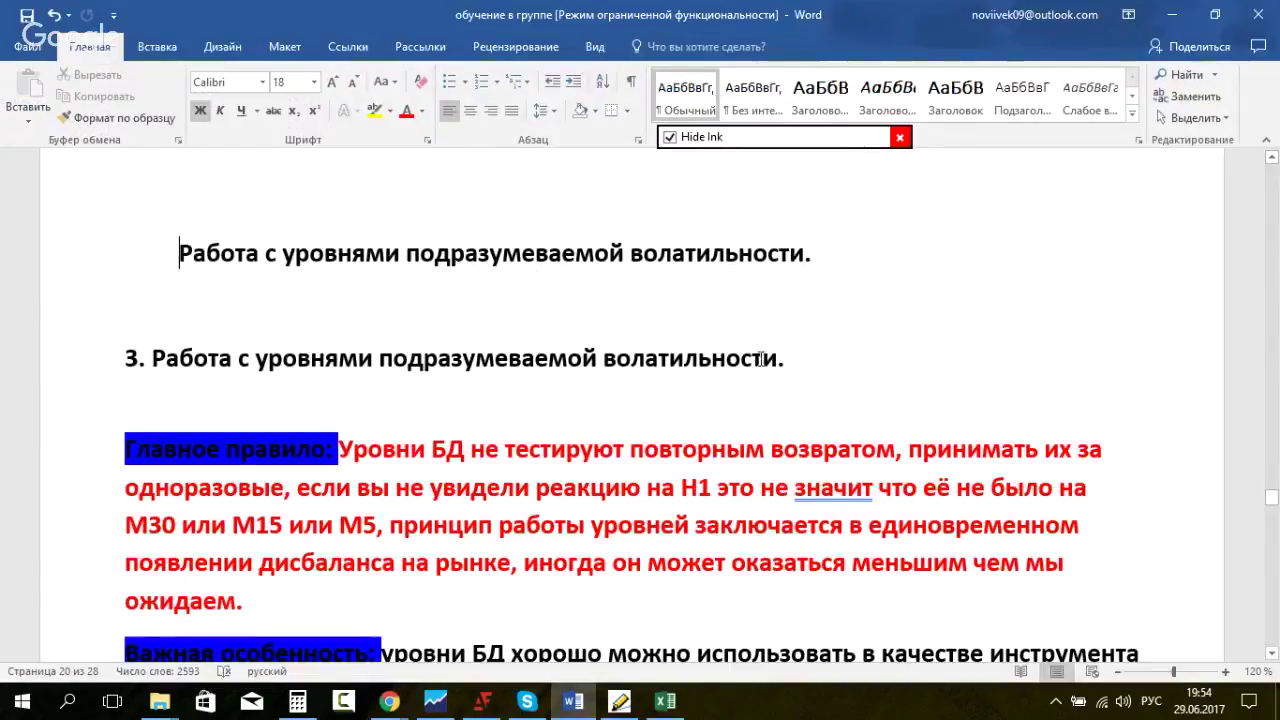
click(980, 331)
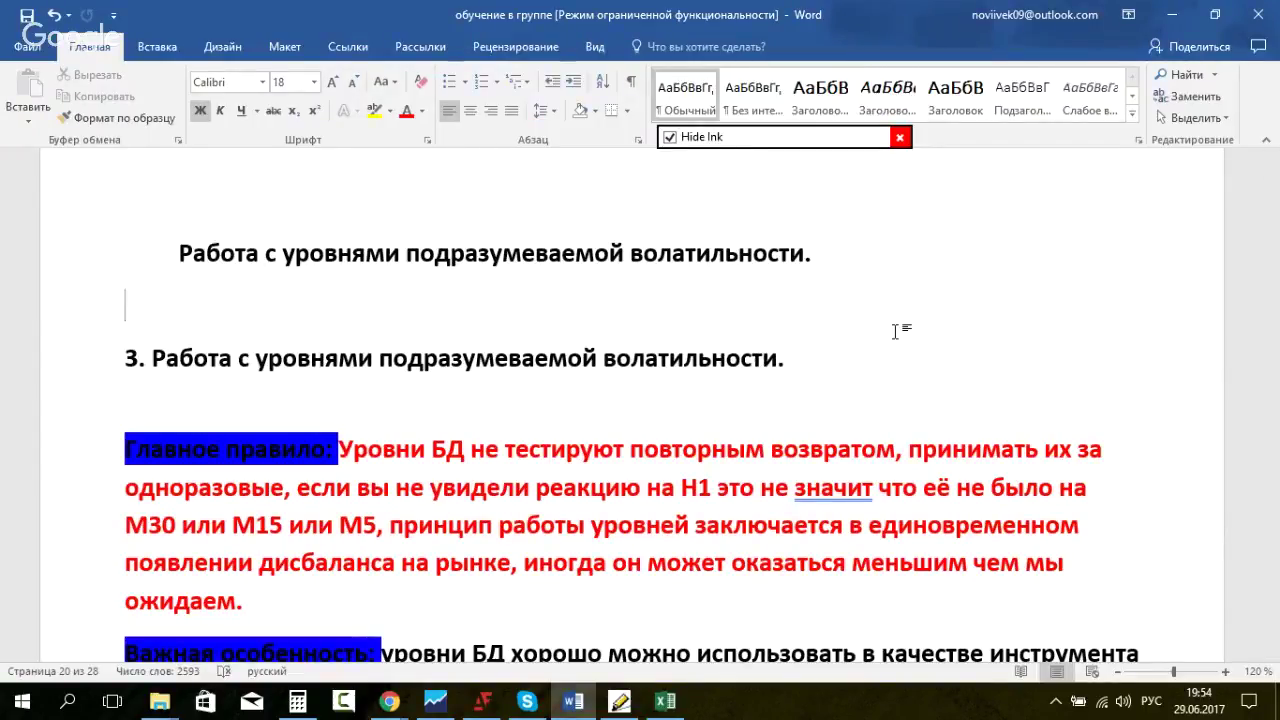
mouse_move(774, 143)
mouse_down()
mouse_move(645, 189)
mouse_move(388, 196)
mouse_move(278, 171)
mouse_up()
click(1036, 256)
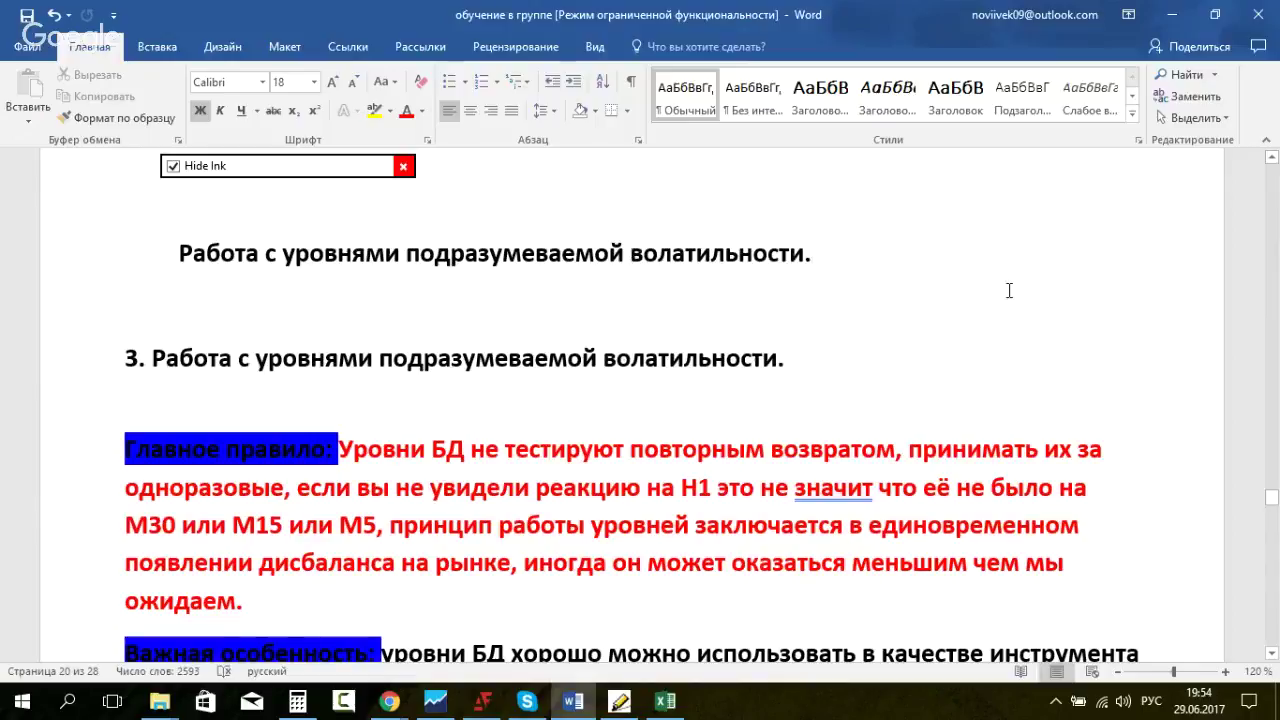
click(811, 345)
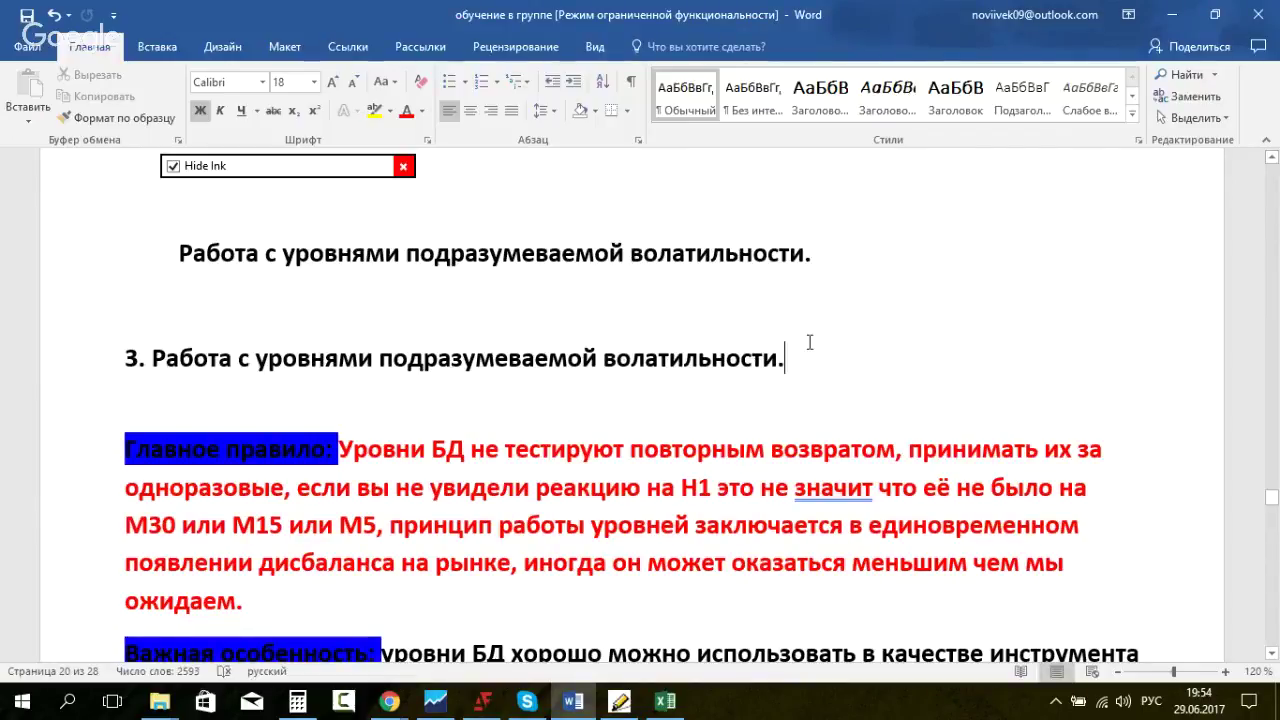
click(153, 246)
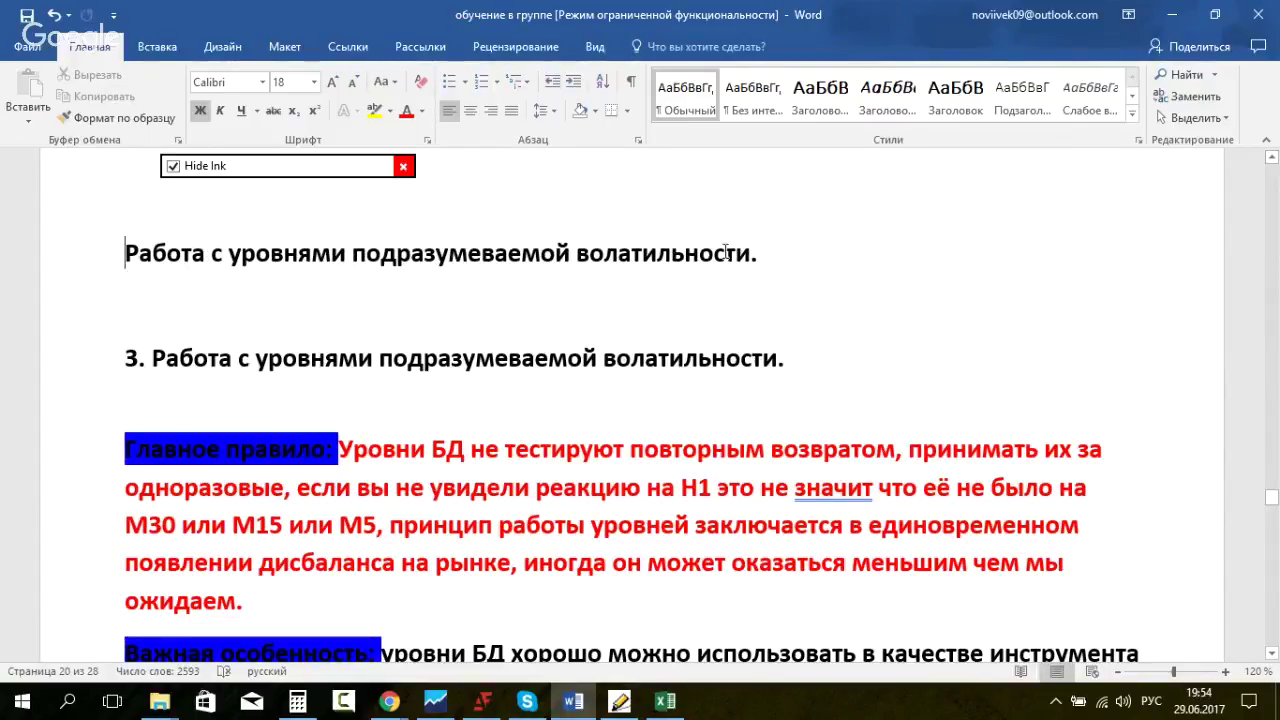
key(Down)
Step: Switch to Skype and read the newest message about oil in the Обучение PRO group chat
click(528, 702)
key(ctrl+shift+Tab)
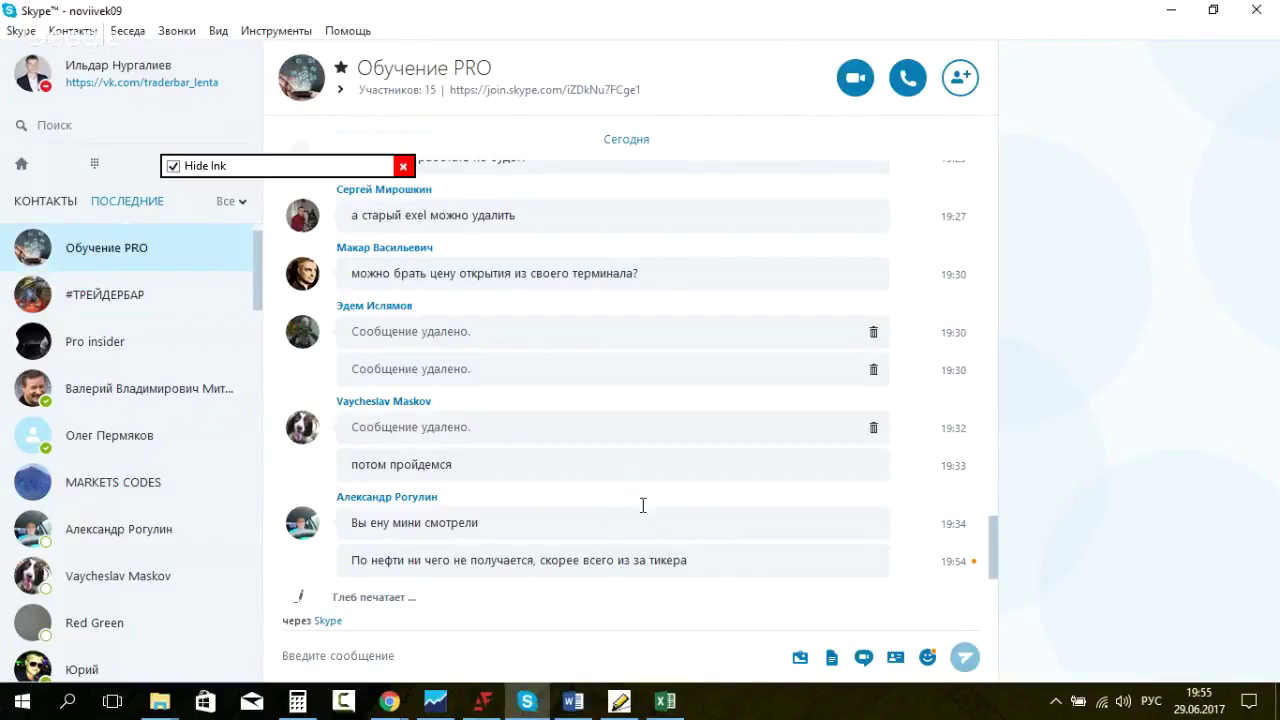
mouse_move(354, 566)
mouse_down()
mouse_move(693, 564)
mouse_move(354, 568)
mouse_up()
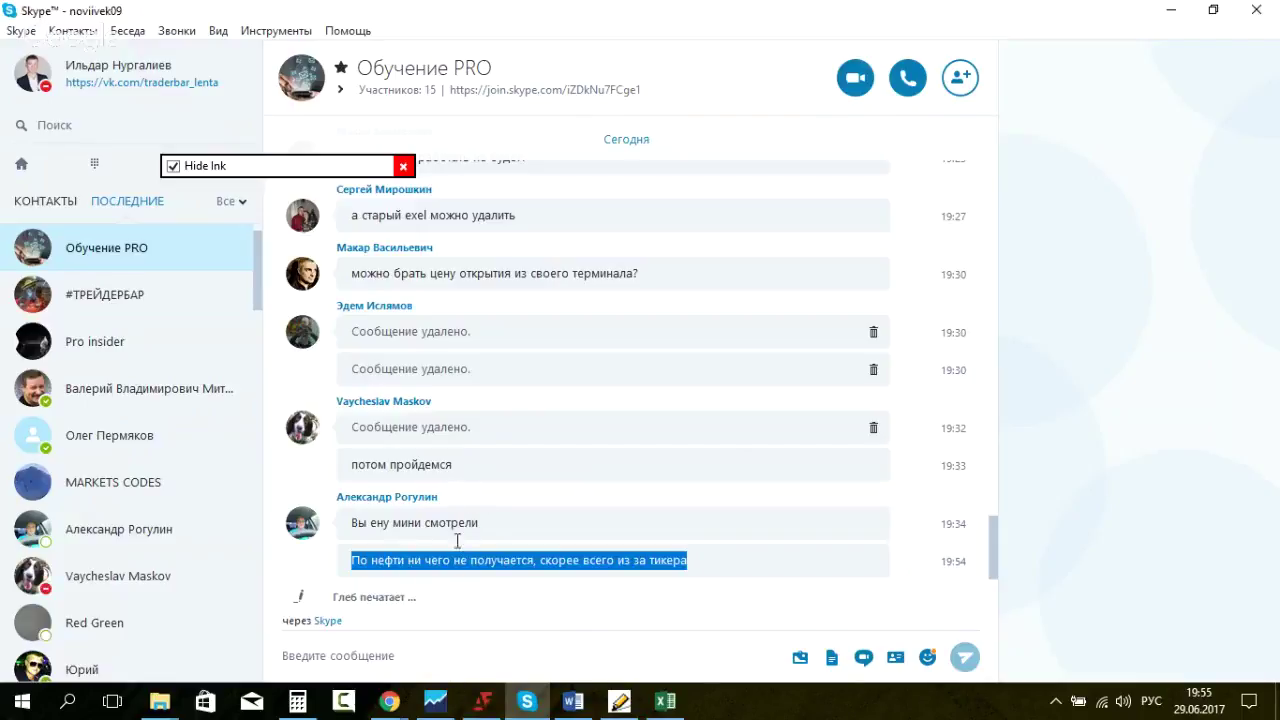
click(513, 552)
Step: Close the duplicate XAUUSD,H1 chart in the trading terminal and return to the BRN,H1 chart to examine its levels
click(434, 695)
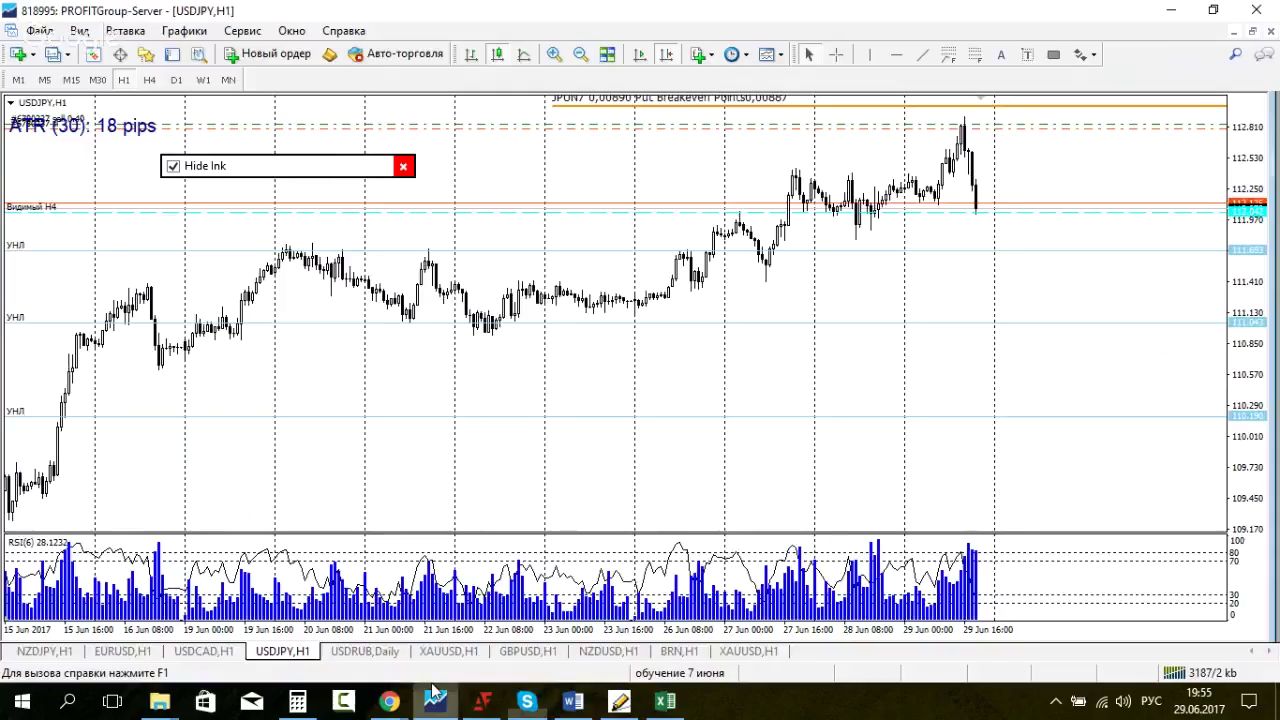
click(689, 650)
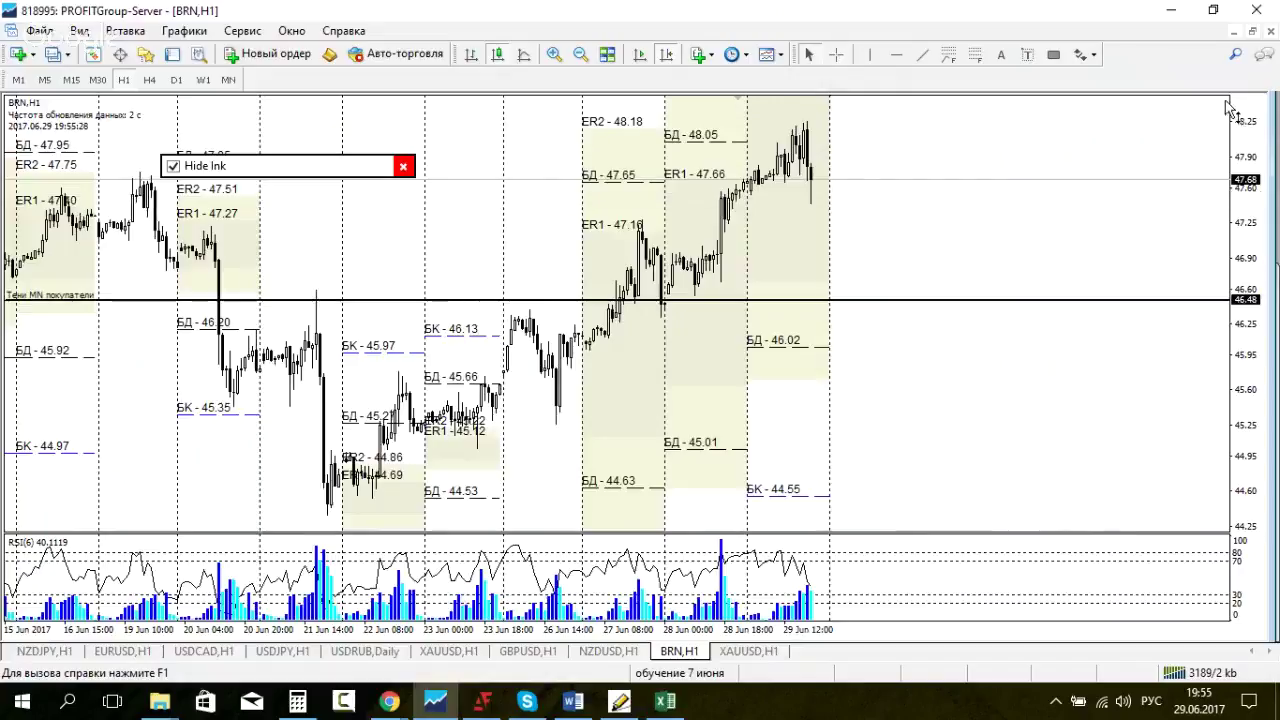
click(745, 652)
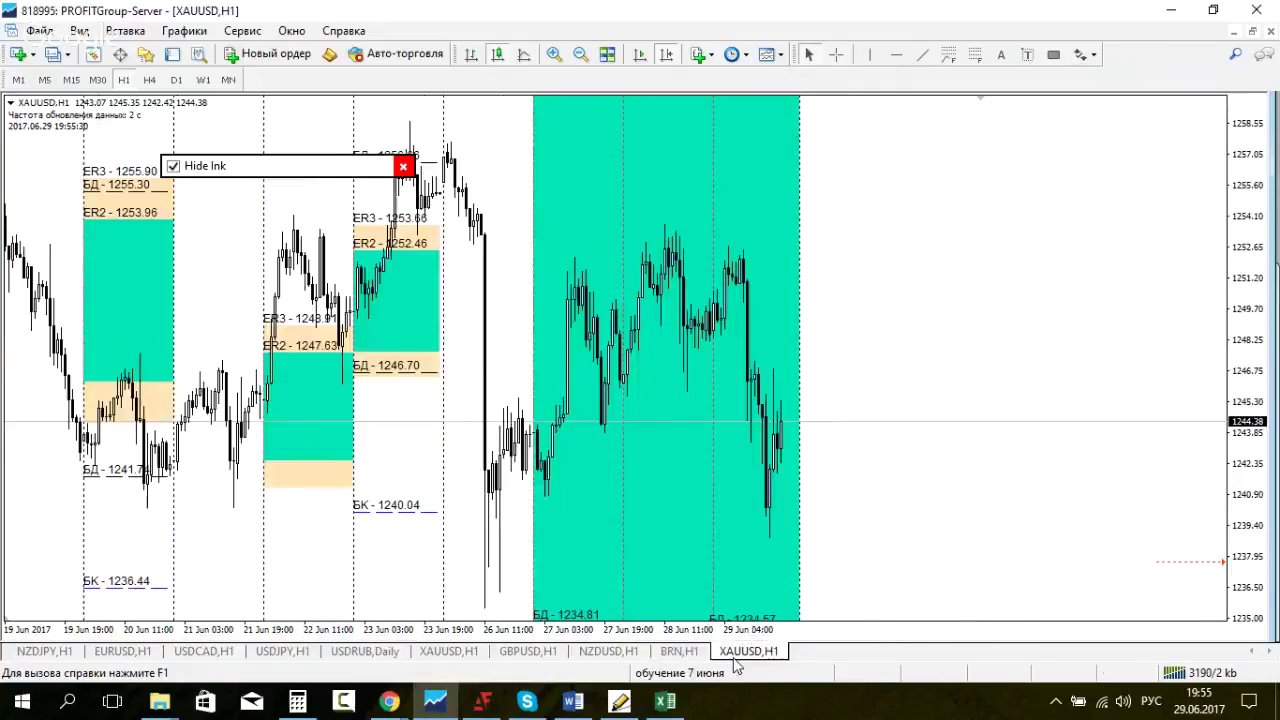
key(ctrl+F4)
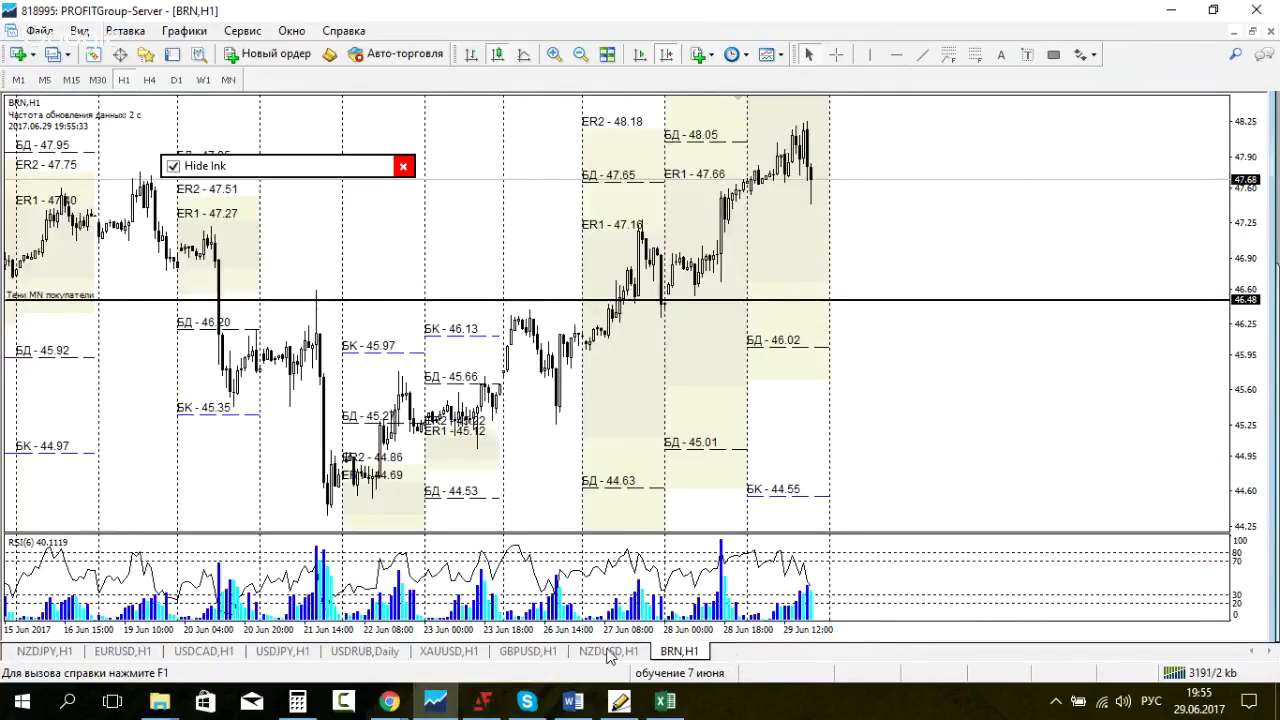
click(474, 656)
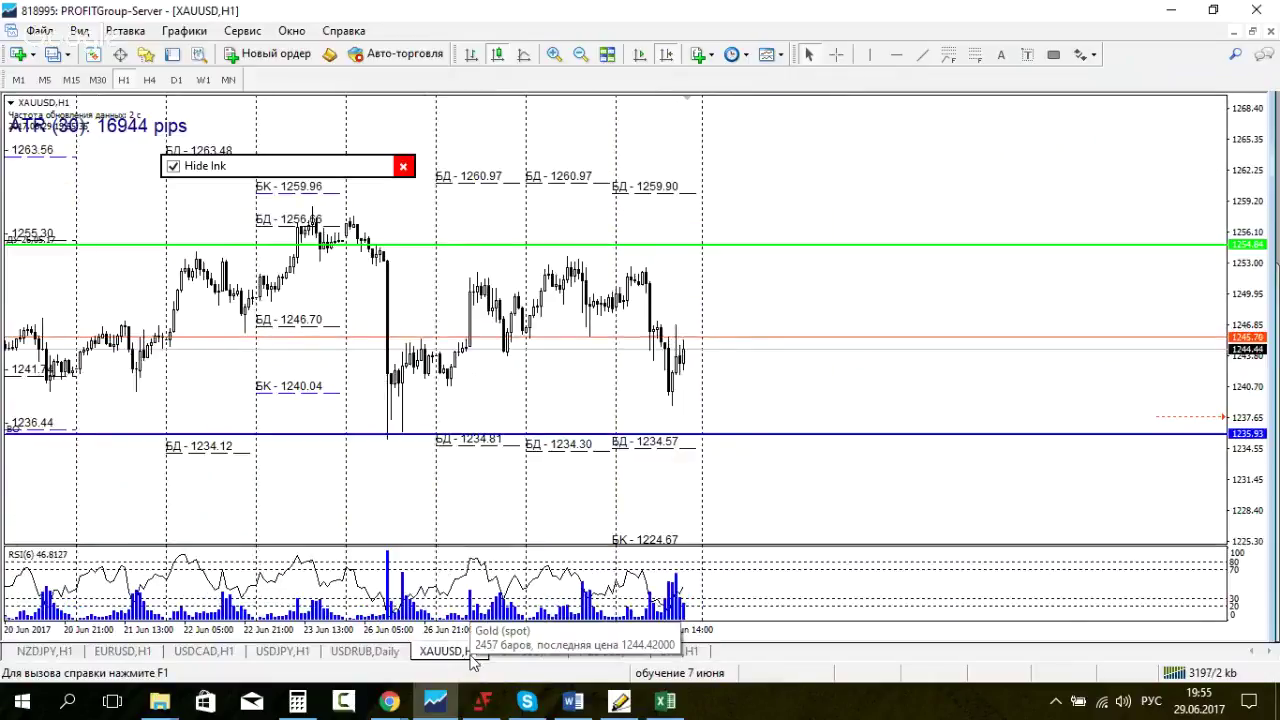
click(699, 653)
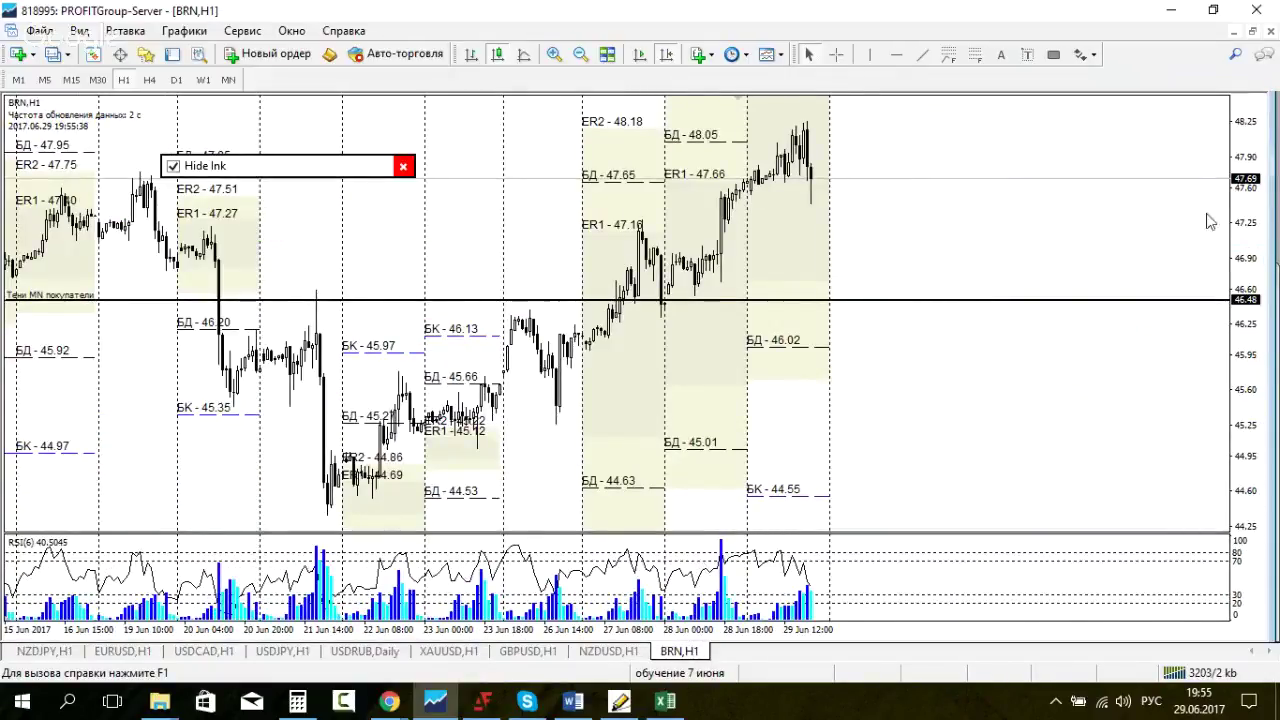
mouse_move(1250, 176)
mouse_down()
mouse_move(1255, 308)
mouse_move(1252, 180)
mouse_up()
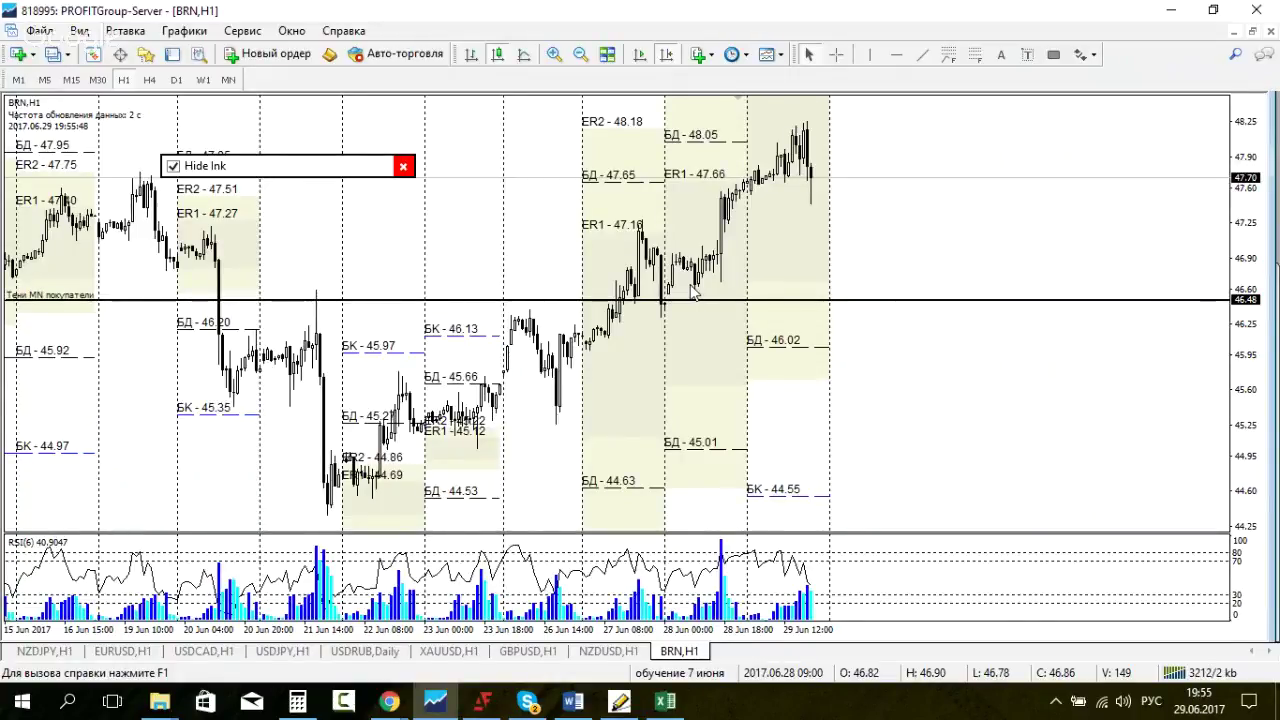
scroll(870, 268, down, 2)
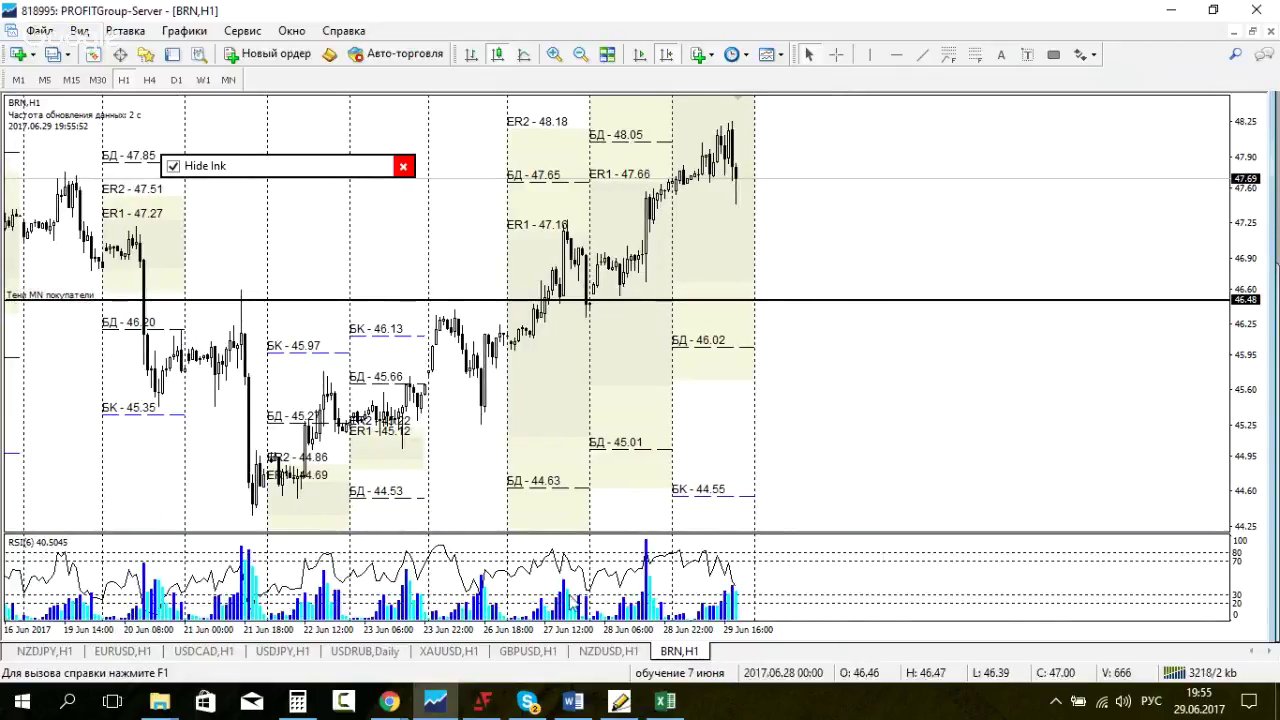
Step: Read the question about the 10 a.m. opening level in Skype's Обучение PRO chat and return to the BRN,H1 chart in the trading terminal
click(530, 704)
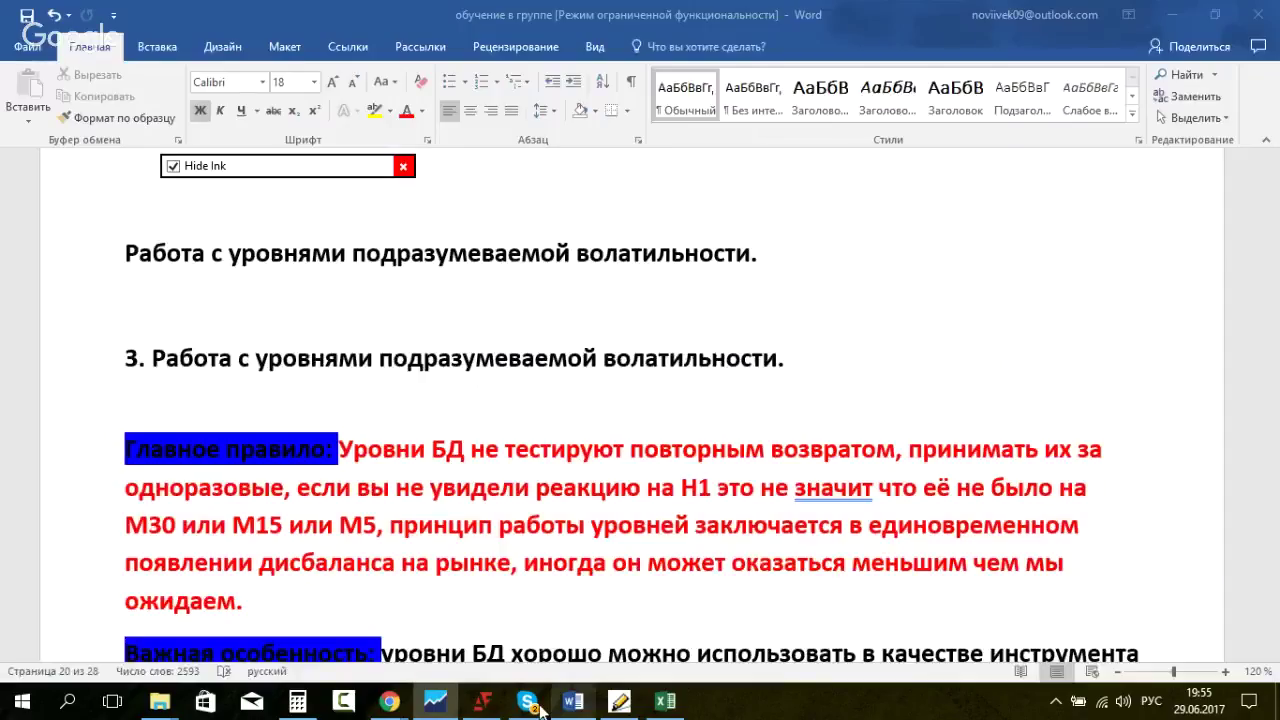
click(530, 704)
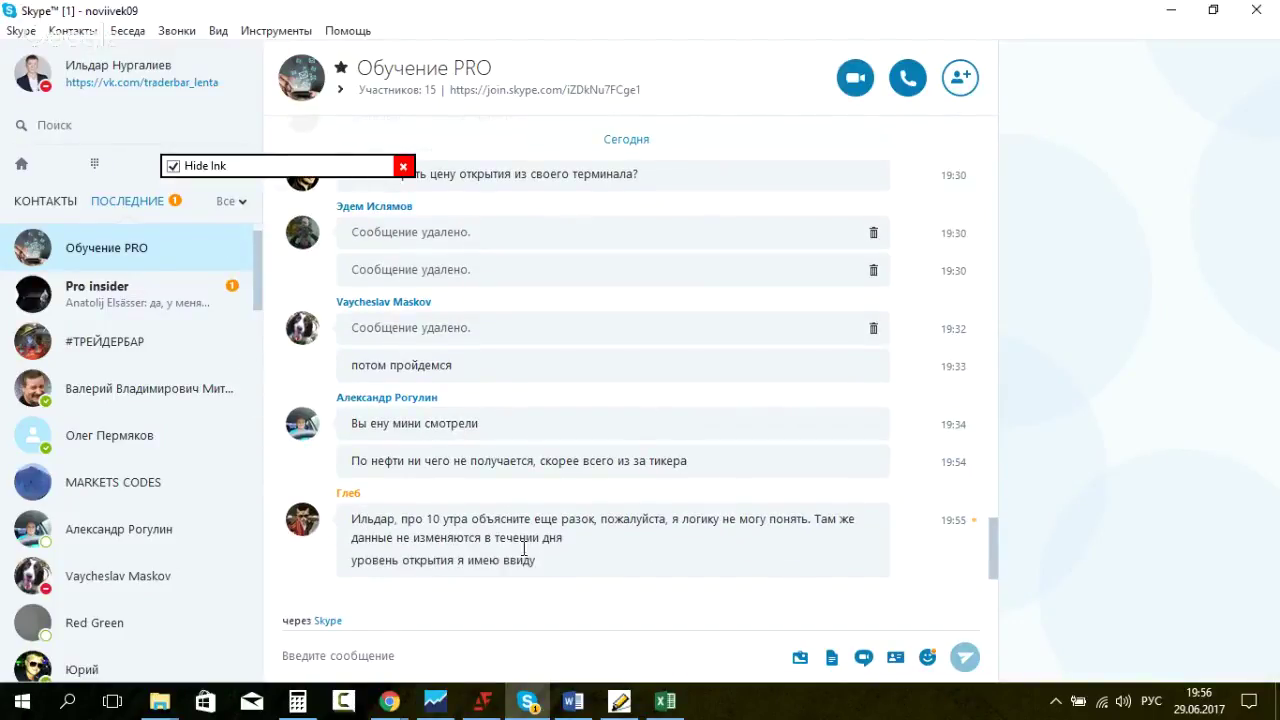
drag(424, 522, 571, 557)
click(435, 702)
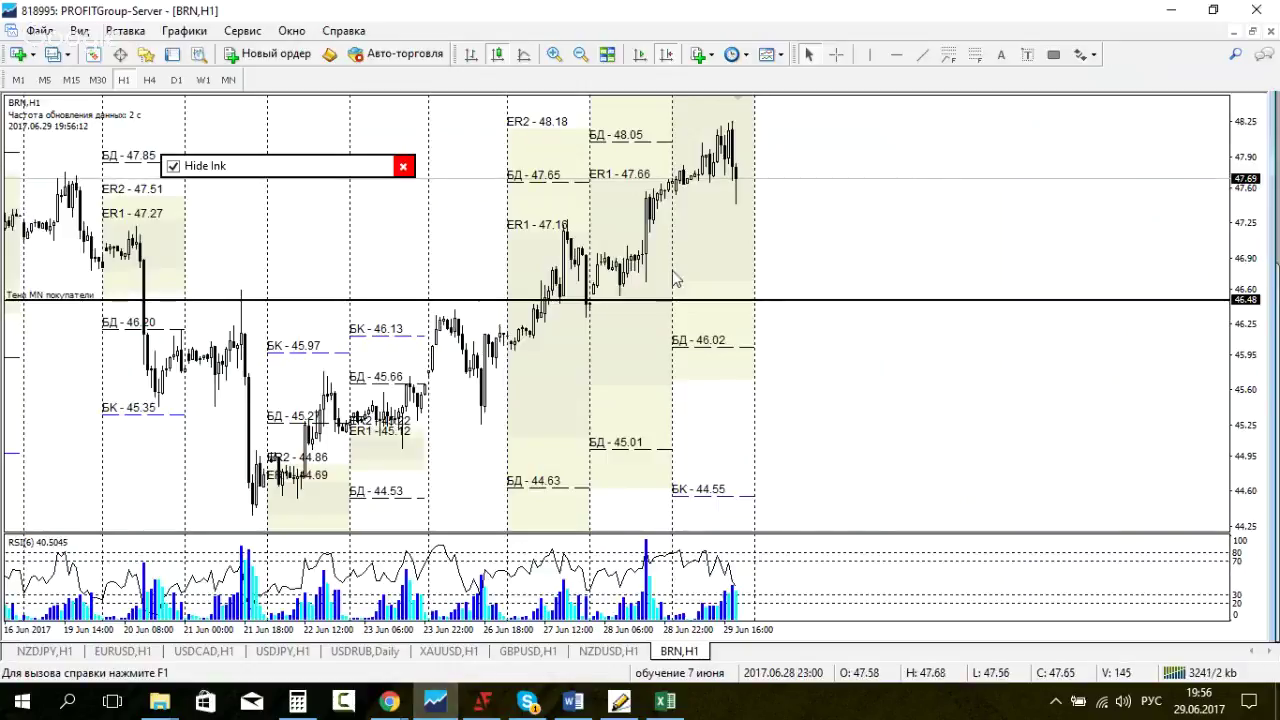
middle_click(706, 178)
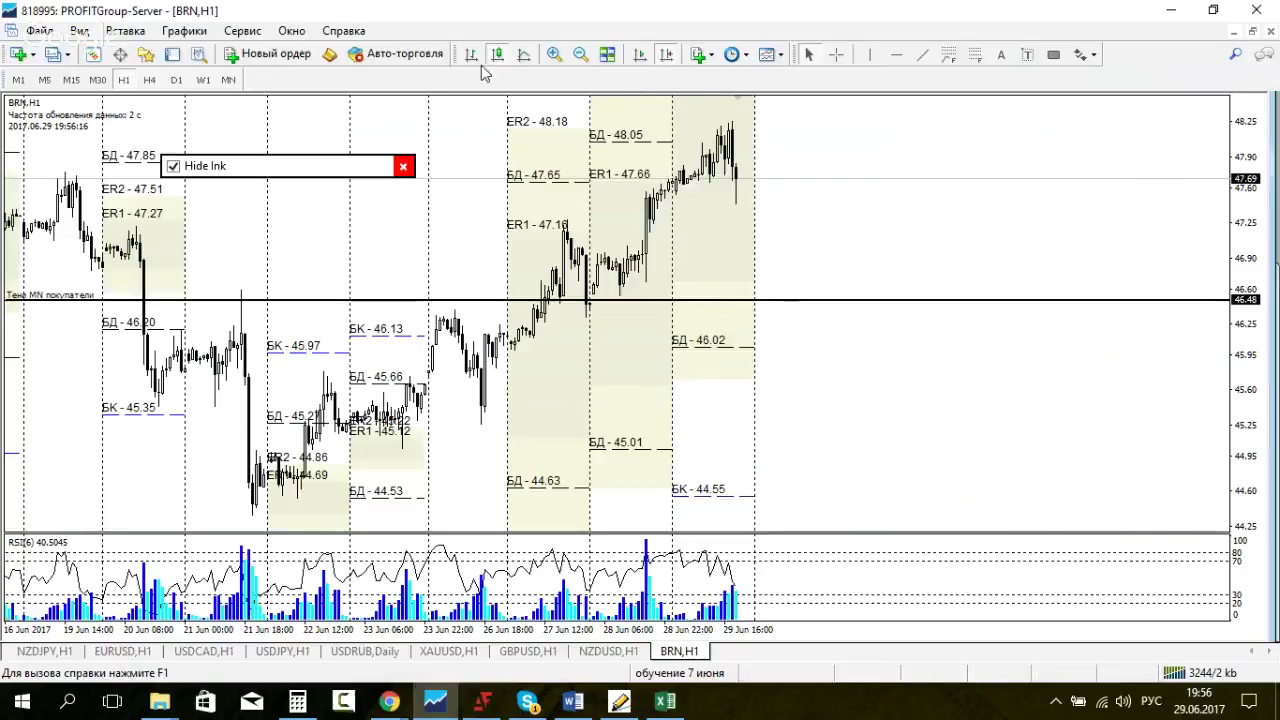
click(171, 166)
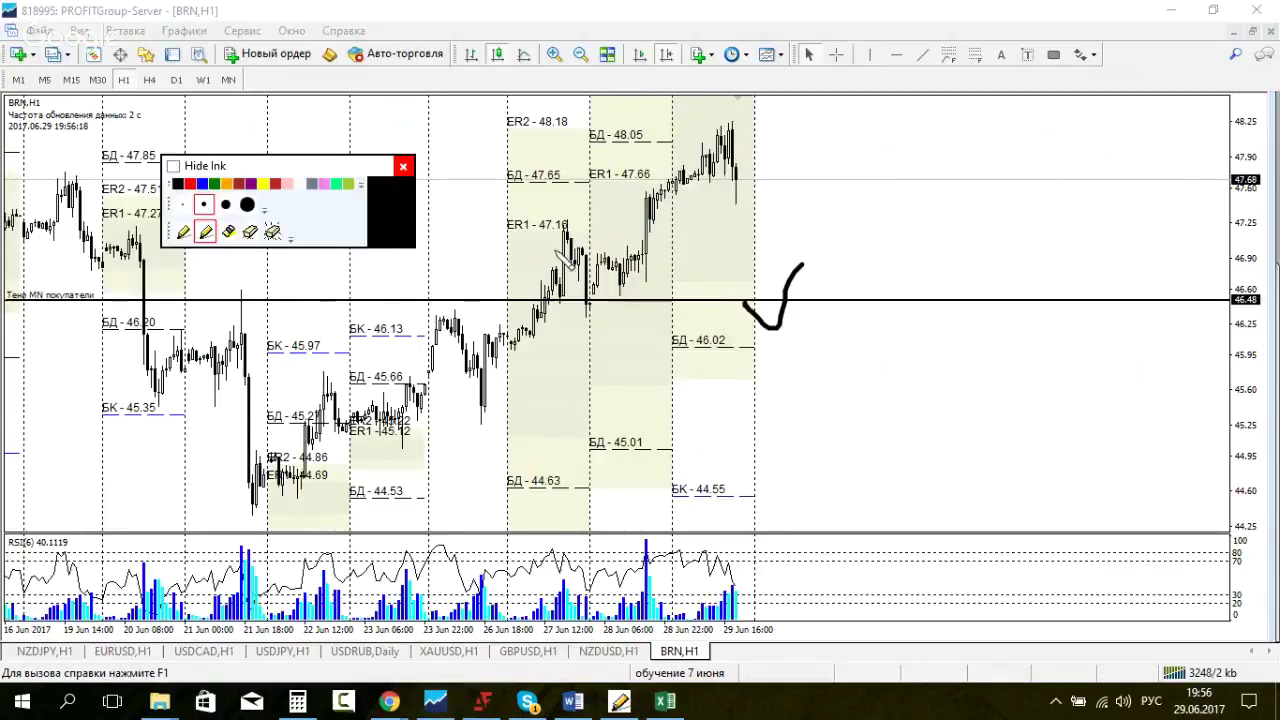
click(276, 232)
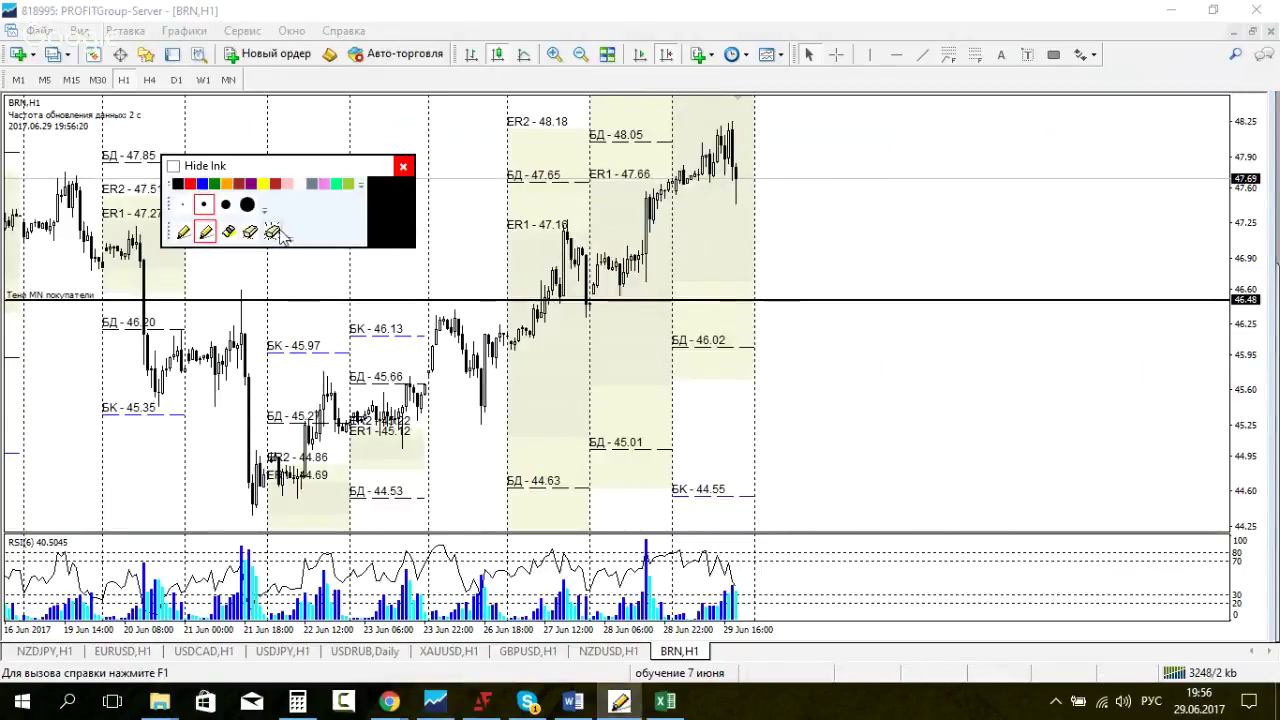
click(215, 166)
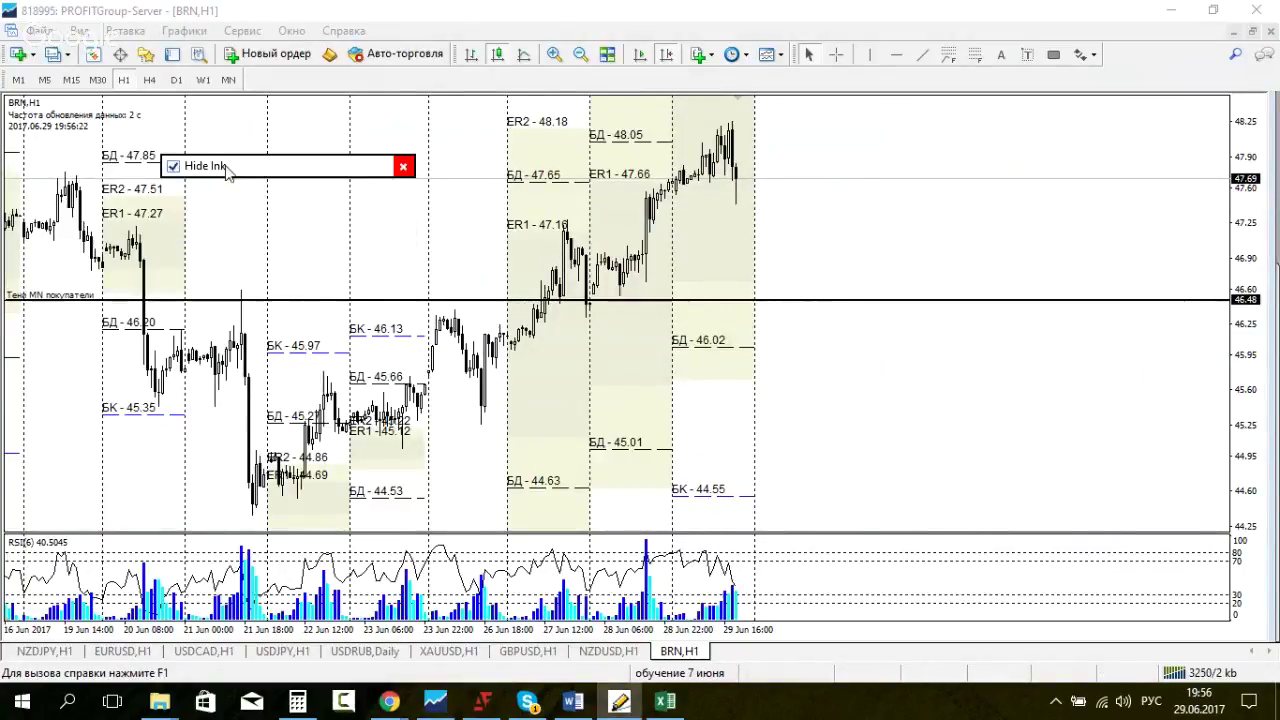
Step: Show the ink tools, circle the candles around the last day's opening near ER1 - 47.66 in black, and reposition the ink palette
click(172, 166)
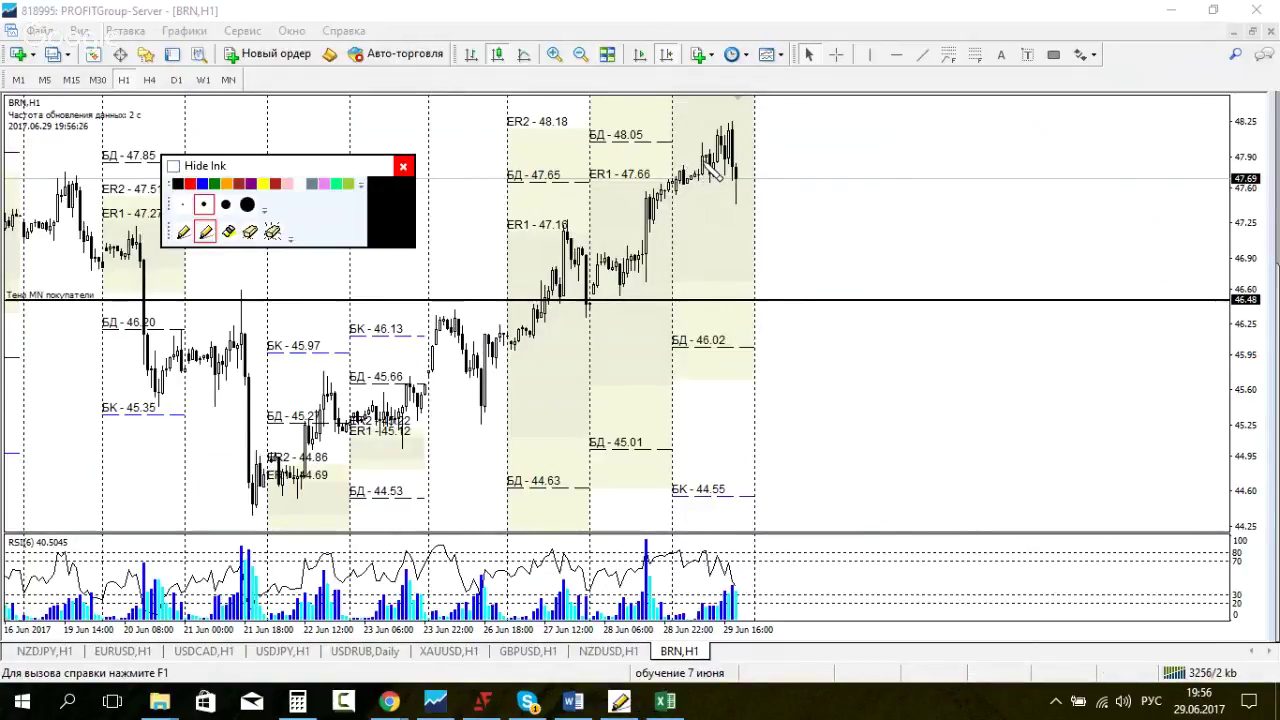
mouse_move(712, 170)
mouse_down()
mouse_move(664, 156)
mouse_move(648, 198)
mouse_move(676, 204)
mouse_move(714, 190)
mouse_move(702, 160)
mouse_move(660, 162)
mouse_up()
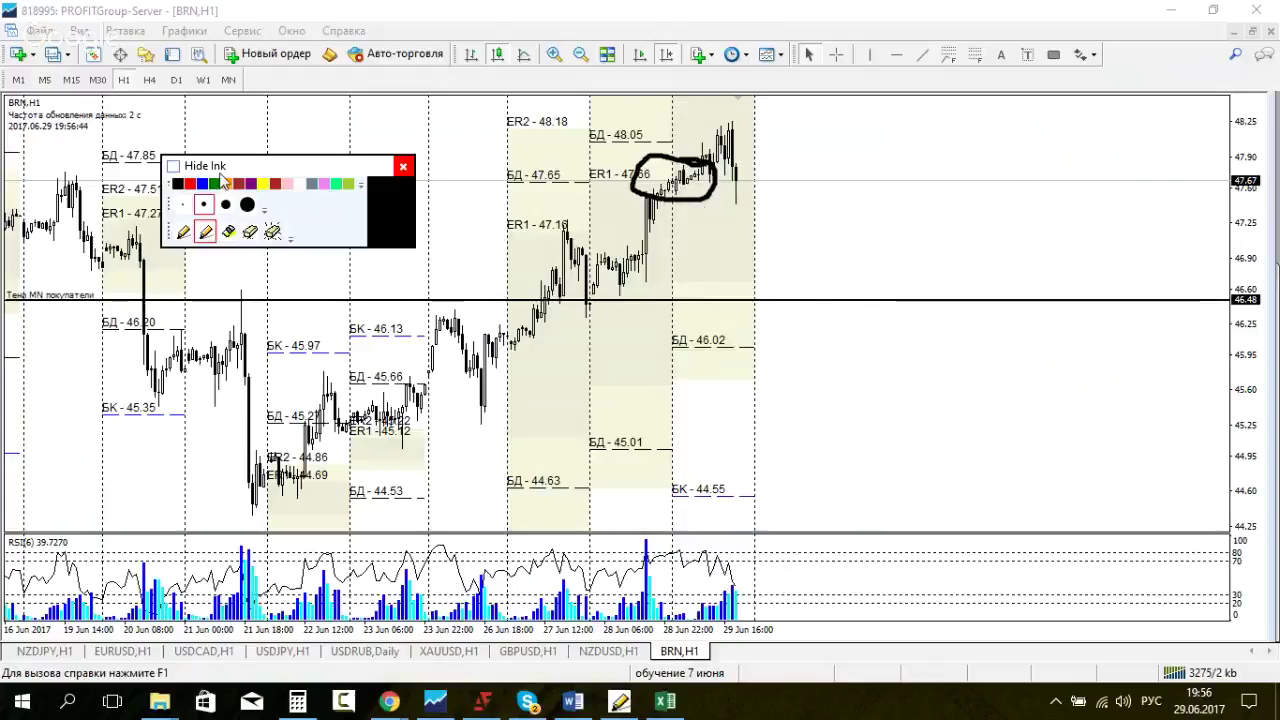
mouse_move(300, 169)
mouse_down()
mouse_move(388, 174)
mouse_move(368, 195)
mouse_up()
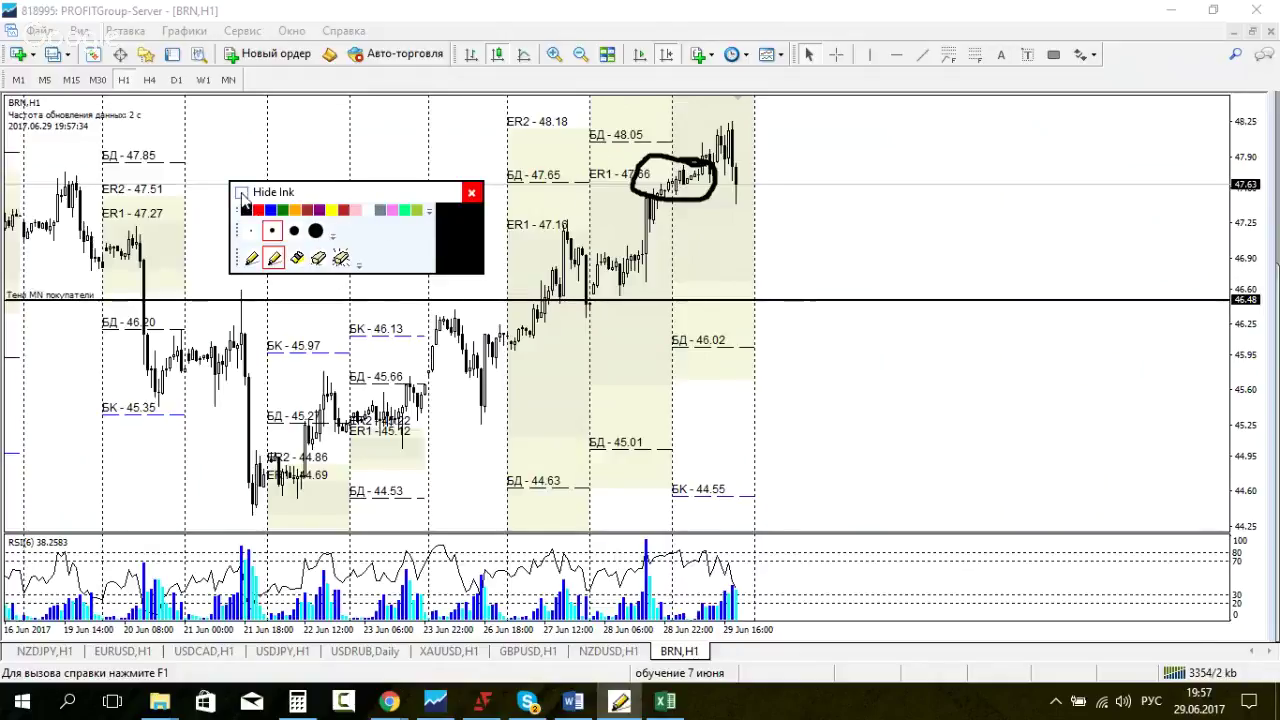
Step: Hide the ink and review the NZDUSD,H1, GBPUSD,H1 and XAUUSD,H1 charts in turn
click(241, 192)
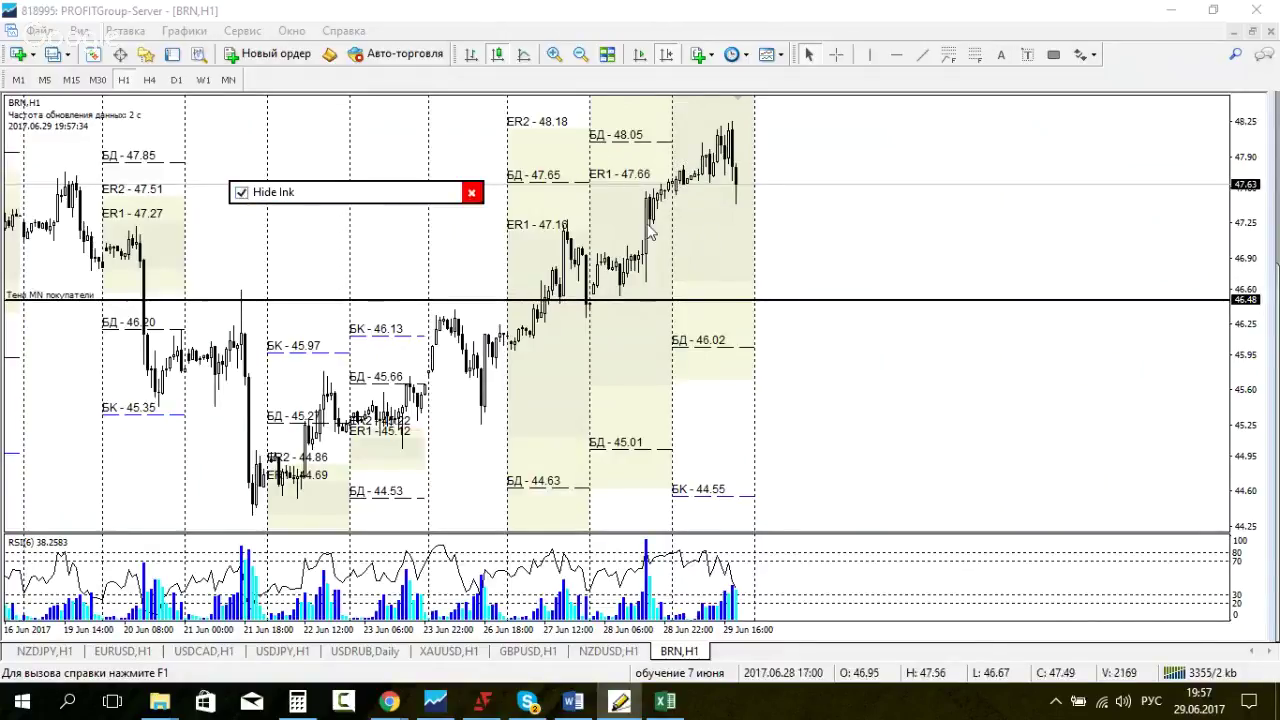
middle_click(953, 213)
click(945, 250)
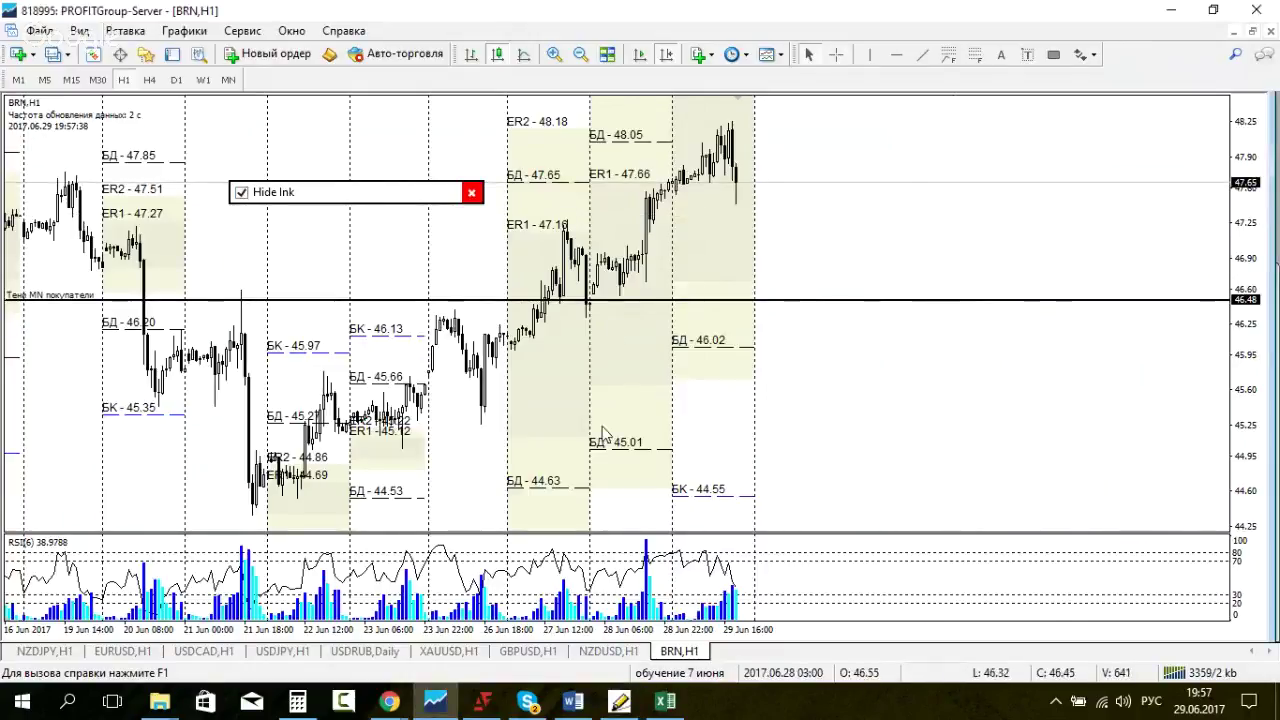
click(609, 651)
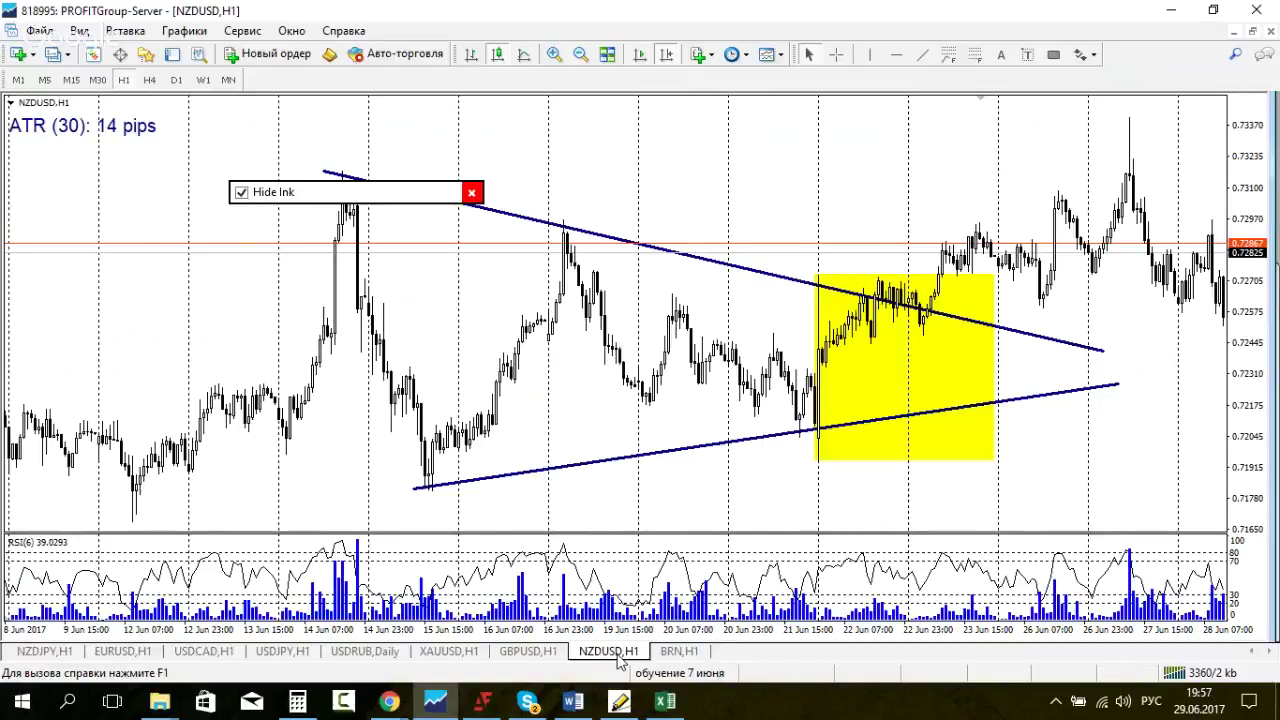
click(528, 651)
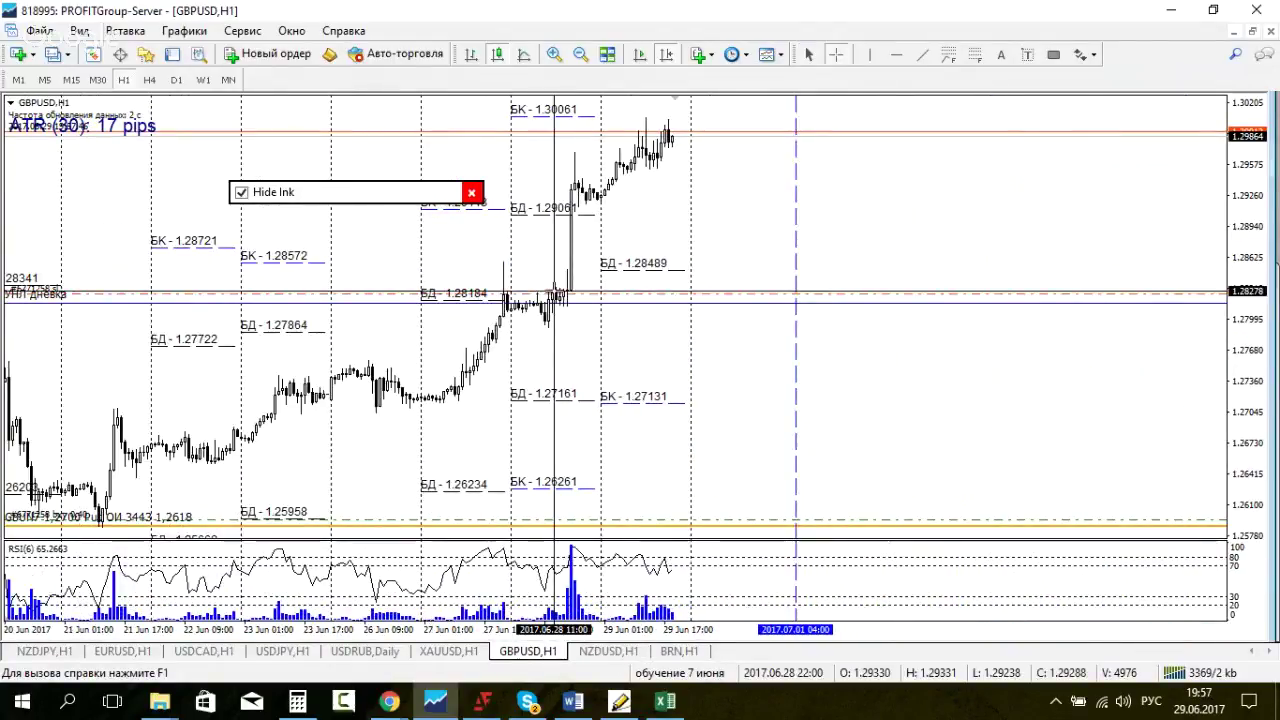
click(449, 651)
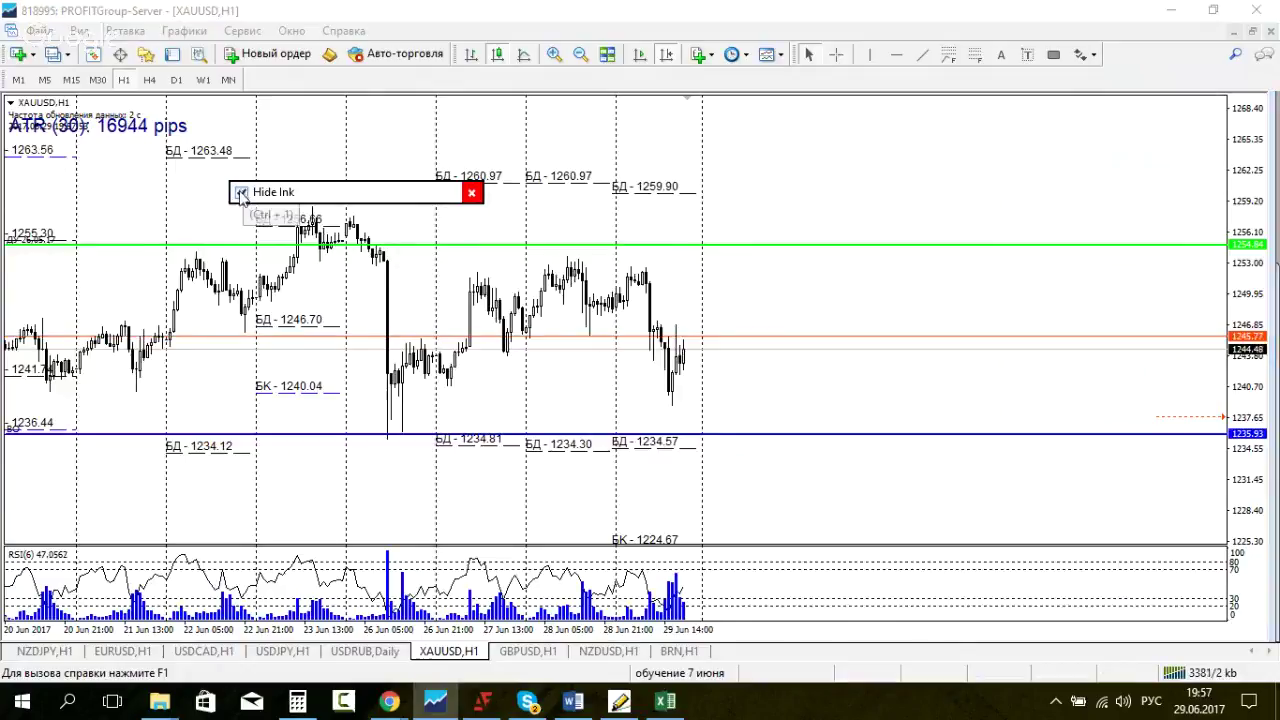
Step: Show the ink tools, erase the old circle and move the ink palette off the XAUUSD,H1 candles
click(240, 193)
click(341, 258)
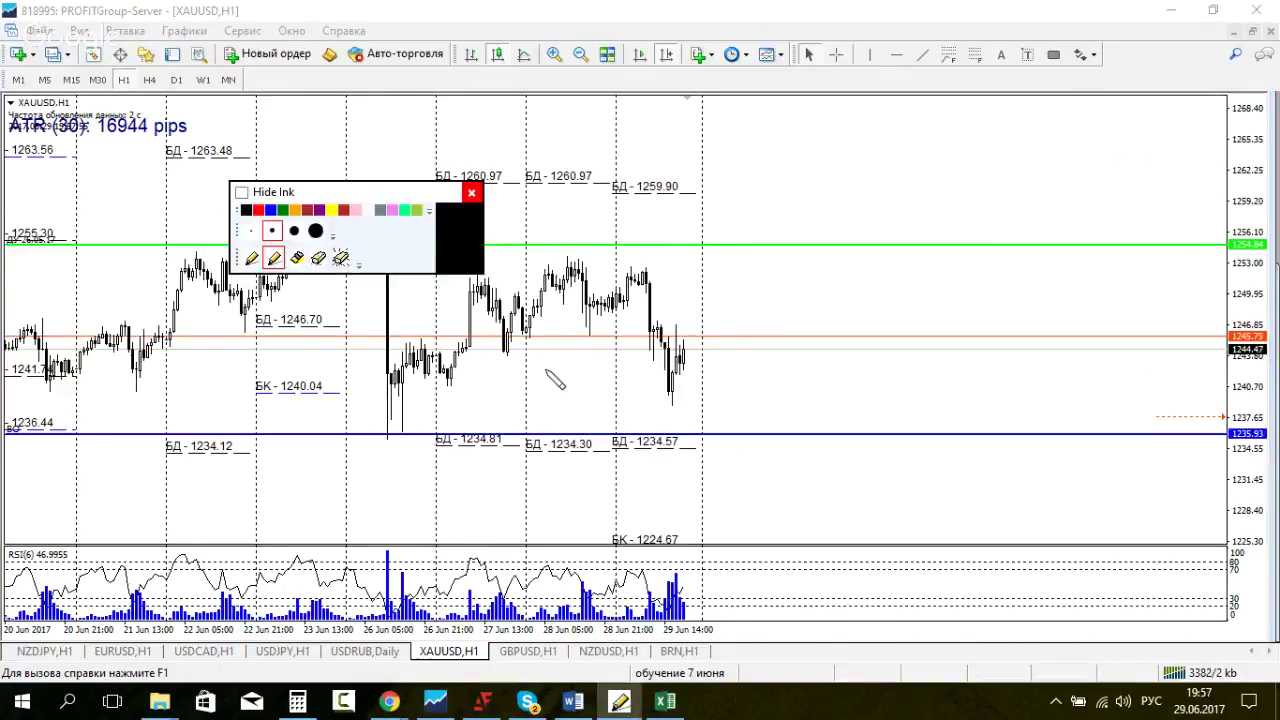
drag(352, 198, 338, 100)
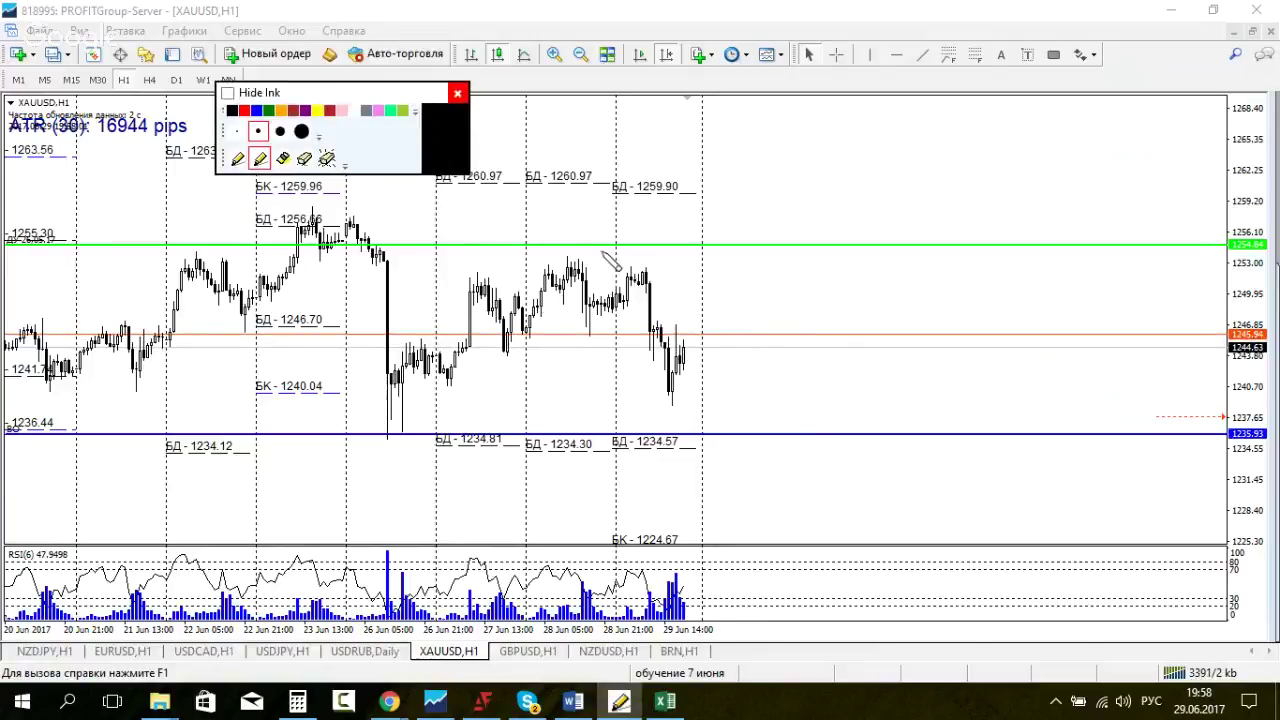
Step: Circle the latest XAUUSD candles above the blue 1235.93 line in black, clear the circle and hide the ink
mouse_move(651, 264)
mouse_down()
mouse_move(670, 436)
mouse_move(592, 282)
mouse_up()
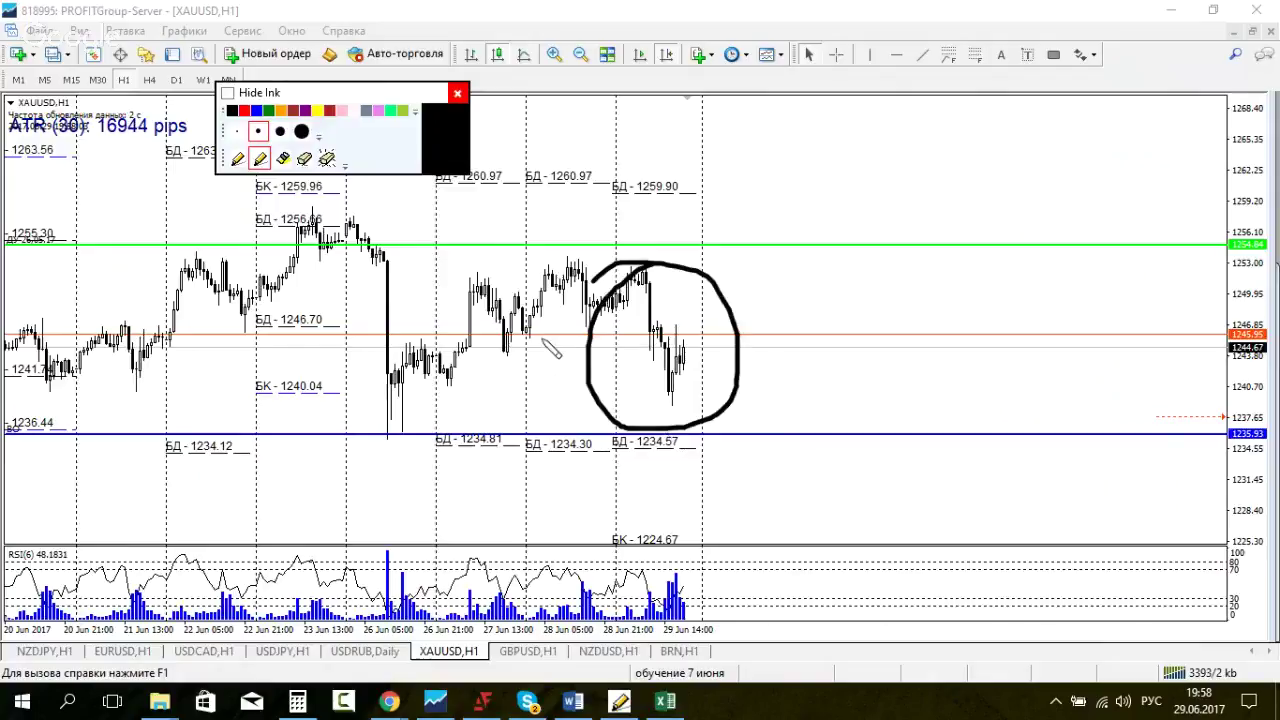
click(327, 158)
click(228, 92)
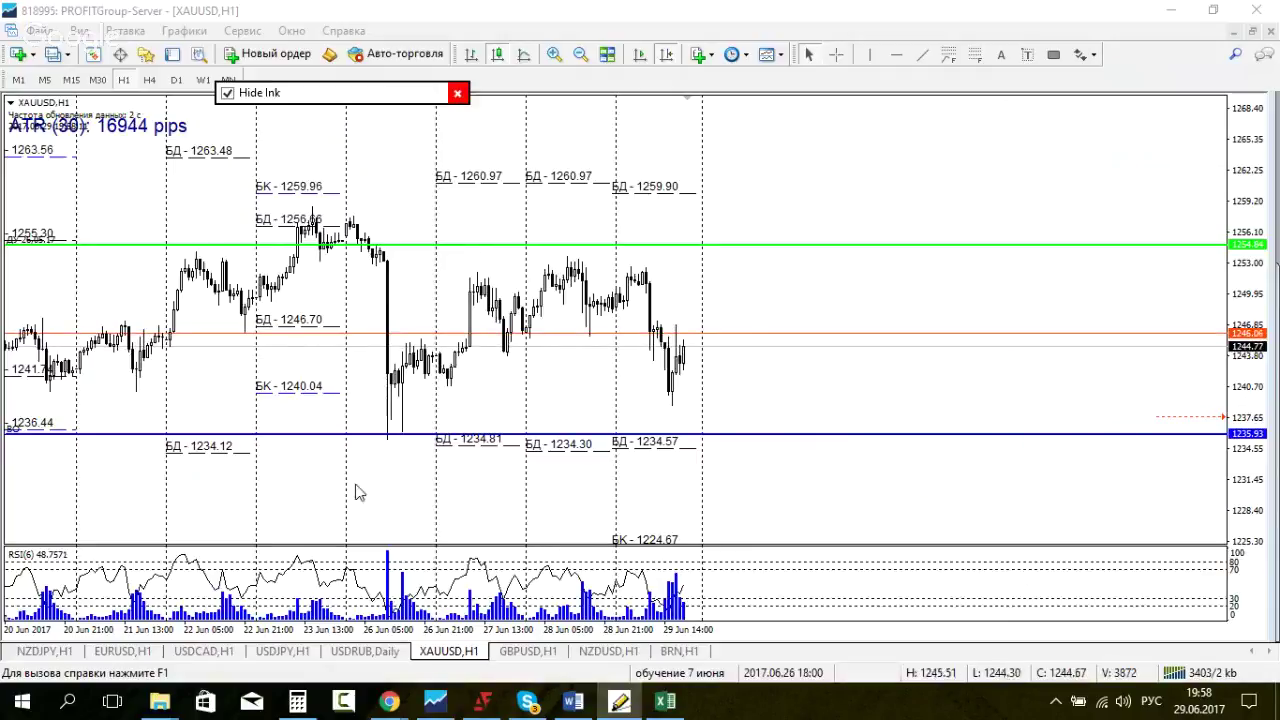
Step: Open the USDJPY,H1 chart and examine the last day's peak and drop with the crosshair
click(283, 651)
middle_click(1034, 163)
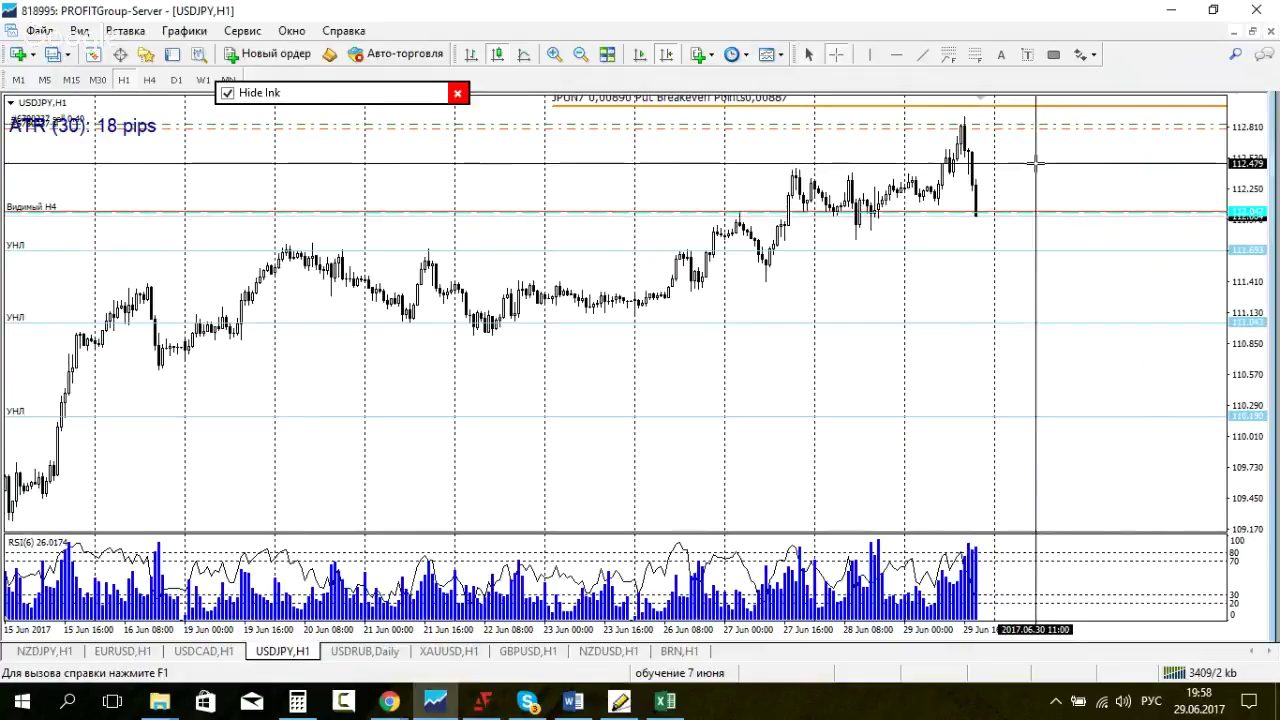
drag(984, 215, 958, 122)
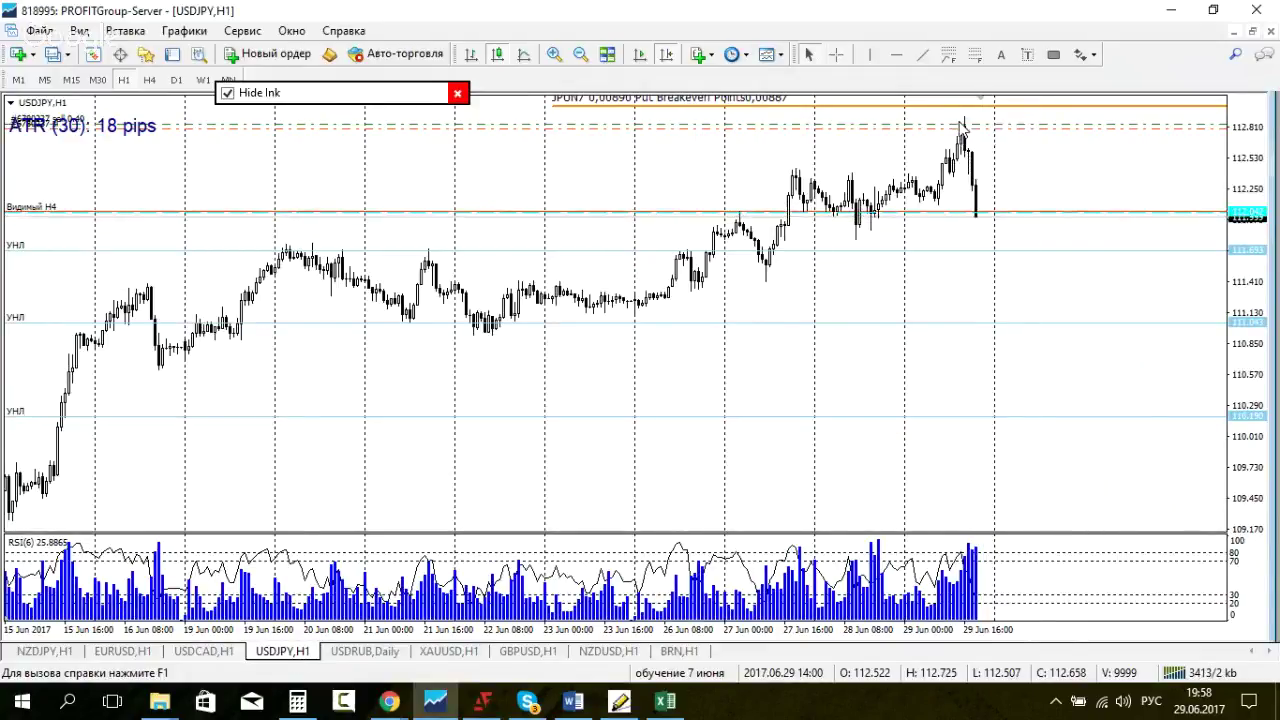
Step: In Skype, read the Обучение PRO question about an hour earlier and the private message about the usoil ticker
click(528, 701)
drag(351, 560, 572, 552)
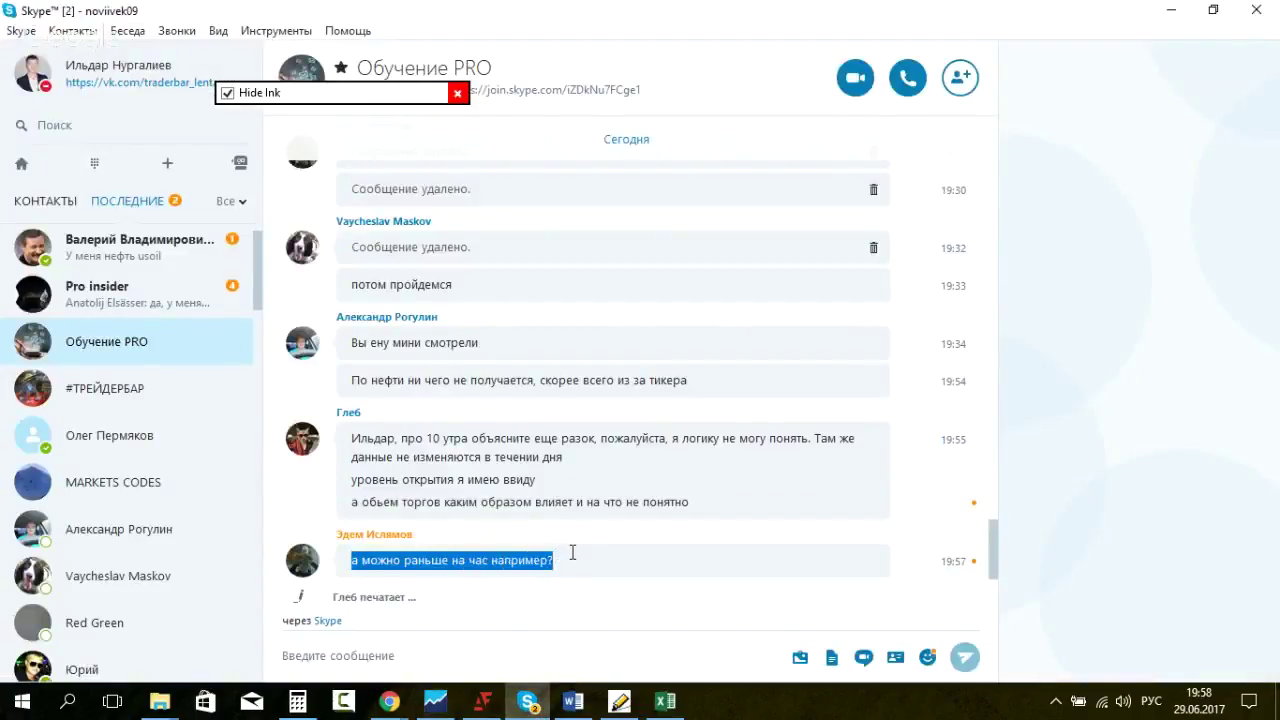
click(193, 265)
drag(355, 560, 435, 563)
click(488, 557)
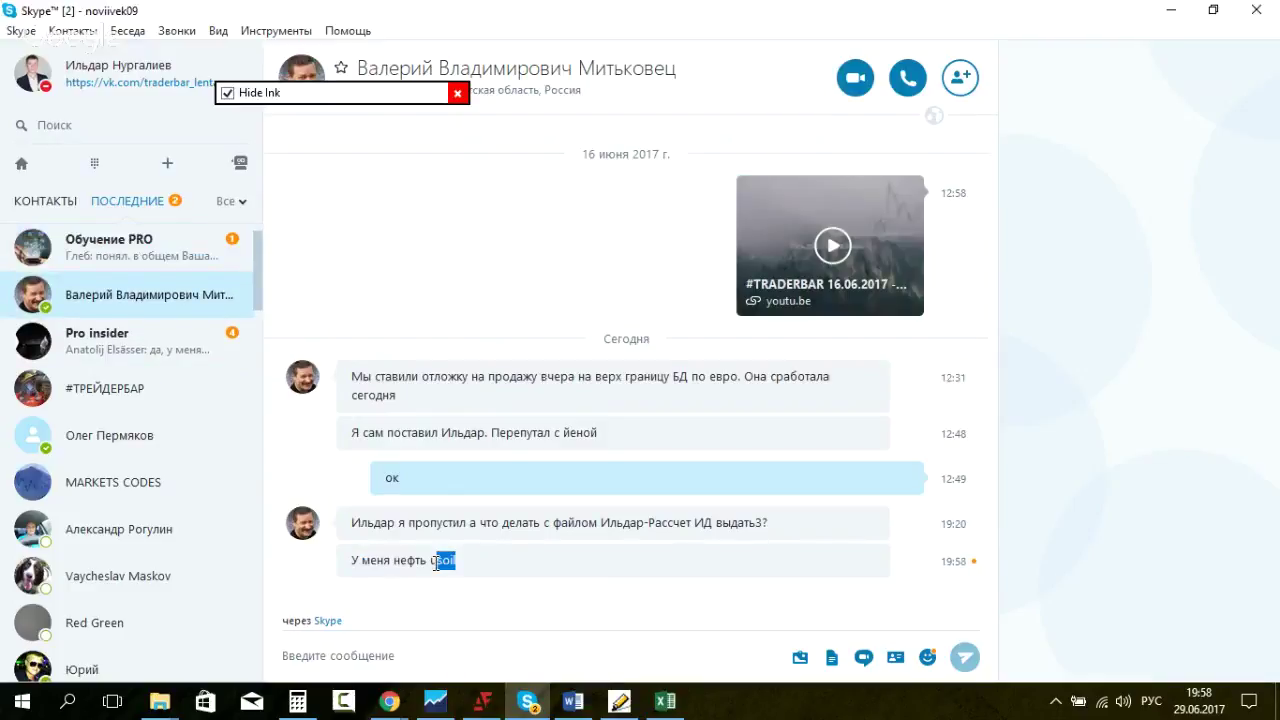
Step: Return to the Обучение PRO chat and highlight the newest message about statistics being tied to this time
click(180, 250)
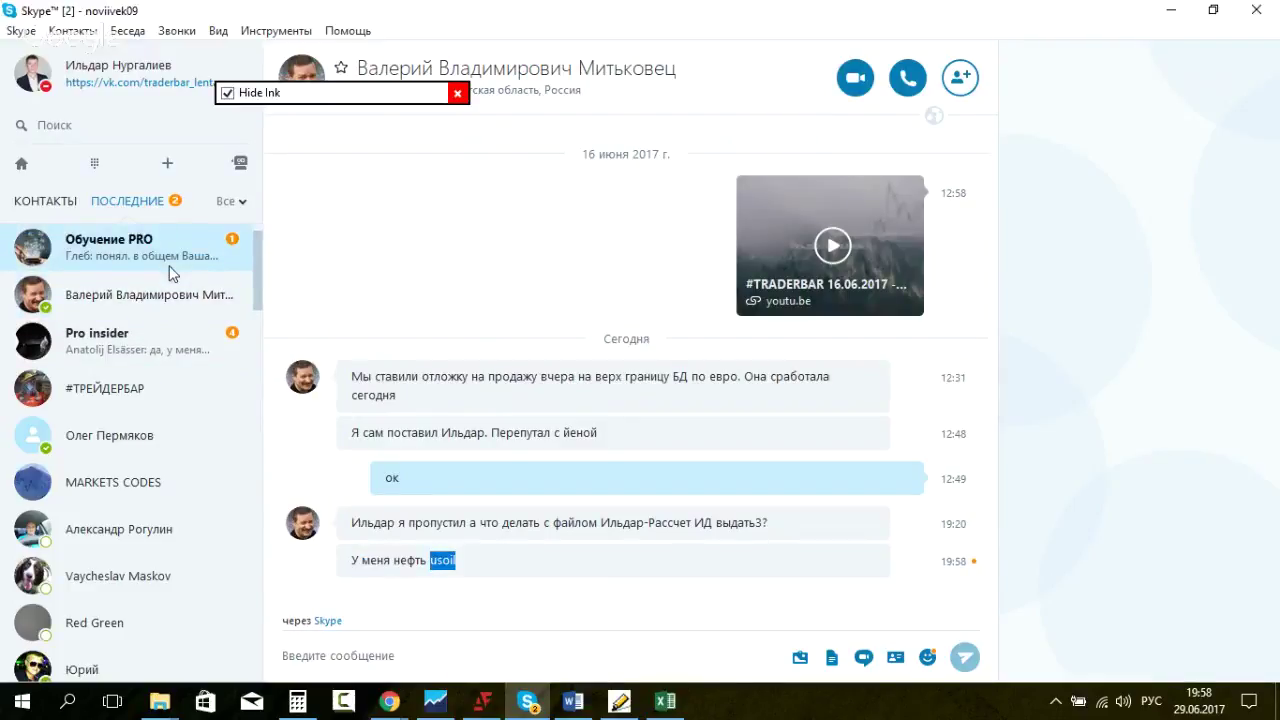
drag(518, 558, 652, 563)
drag(814, 557, 449, 560)
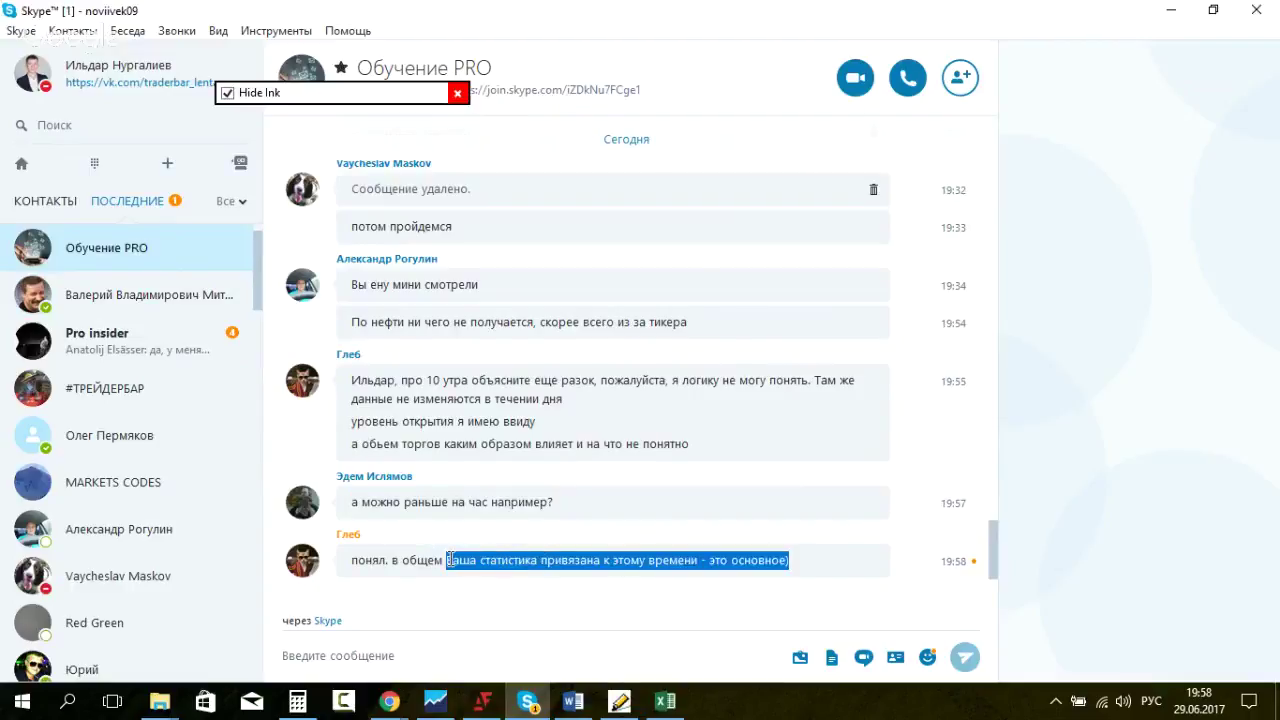
Step: Open the Pro insider chat and read the recent questions, including the one about 6 a.m
click(141, 342)
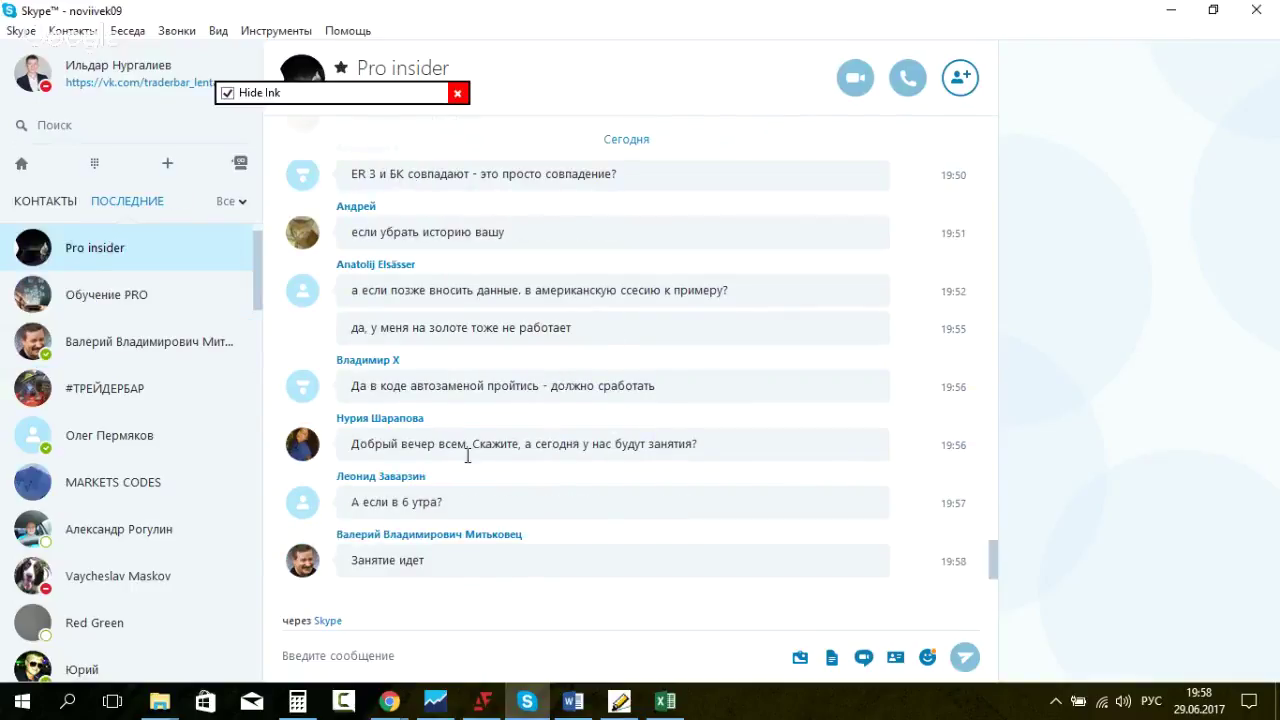
drag(443, 502, 498, 497)
click(472, 493)
click(498, 497)
scroll(620, 483, up, 2)
scroll(620, 483, down, 2)
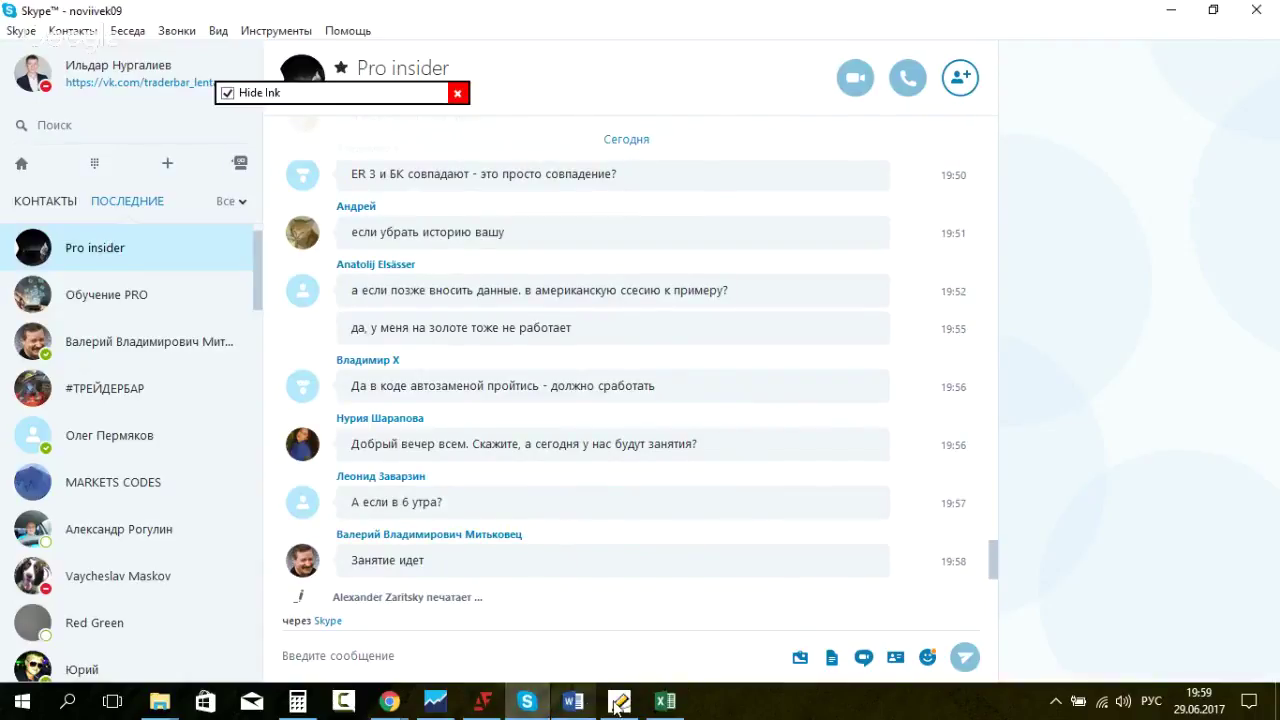
Step: View the implied volatility levels section in the Word course document, and switch to the empty NZDJPY,H1 chart in the trading terminal
click(565, 704)
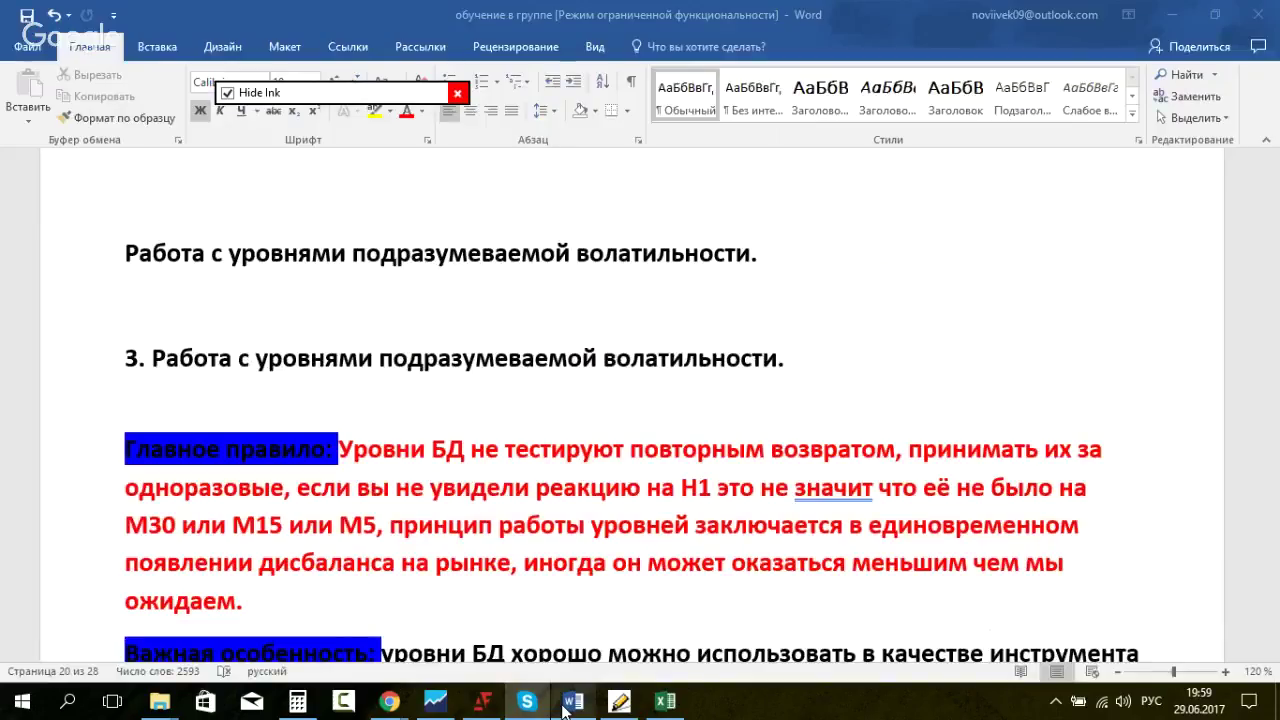
click(890, 362)
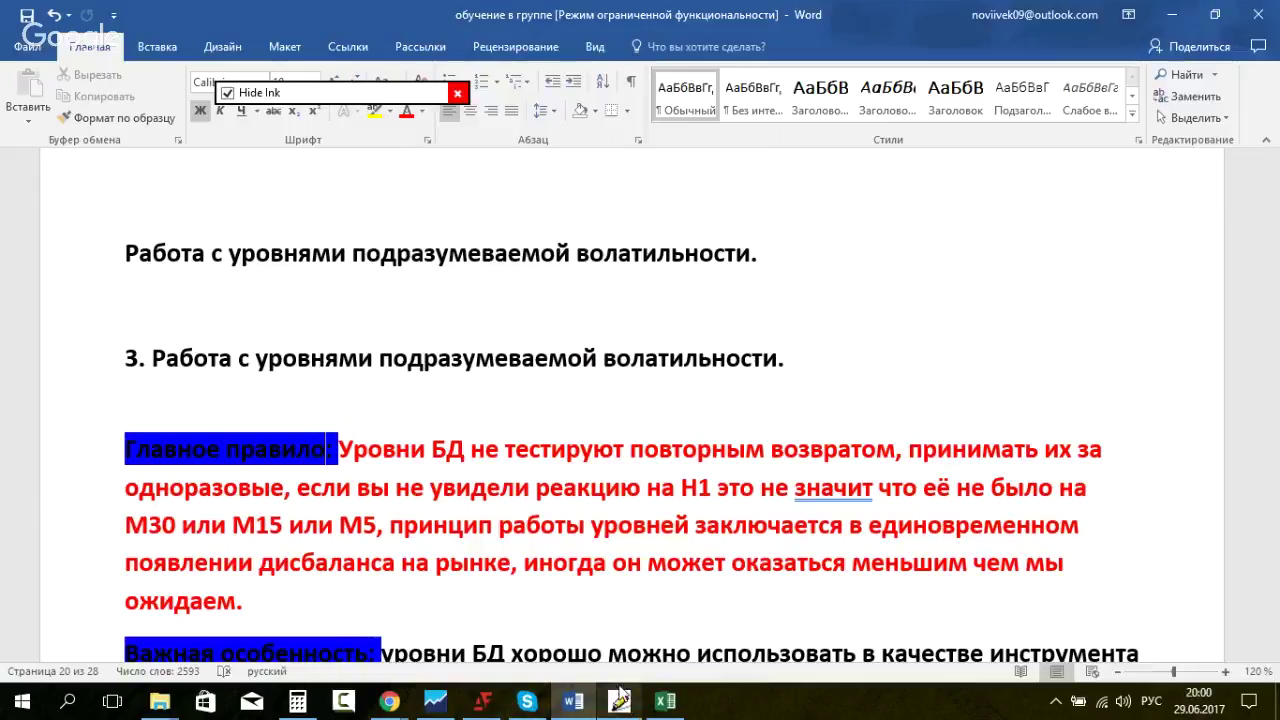
click(437, 703)
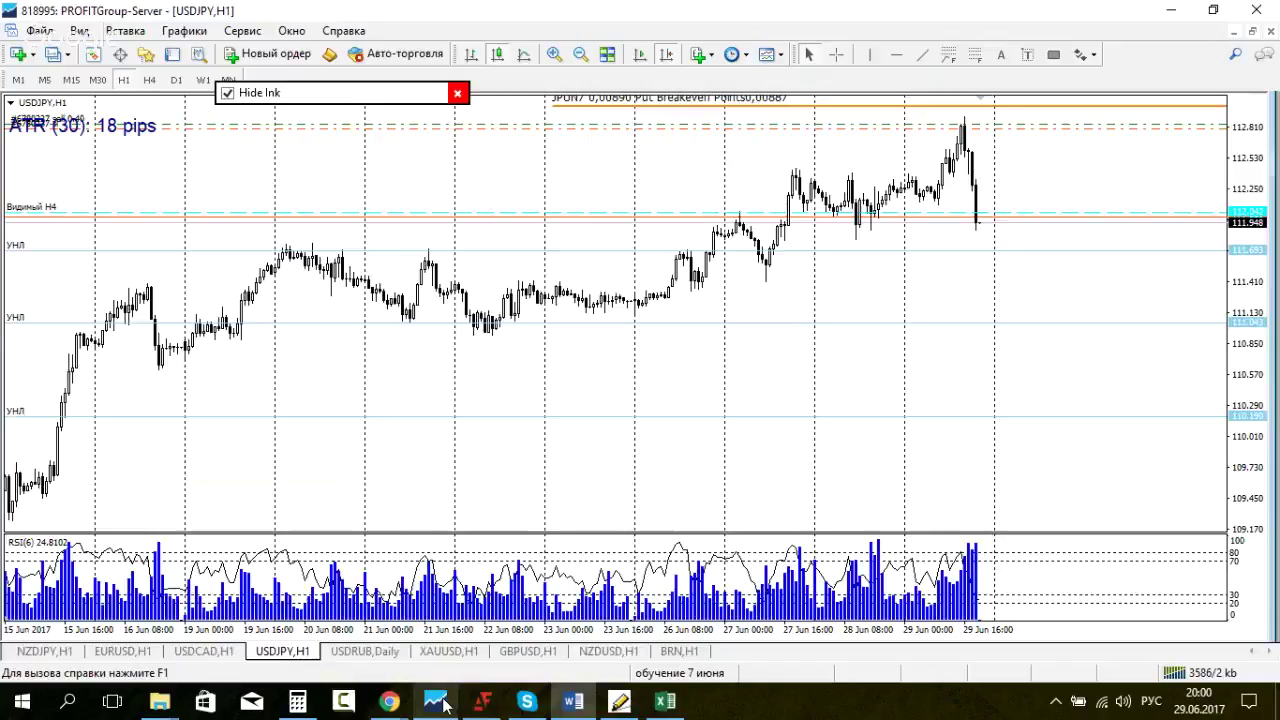
click(44, 651)
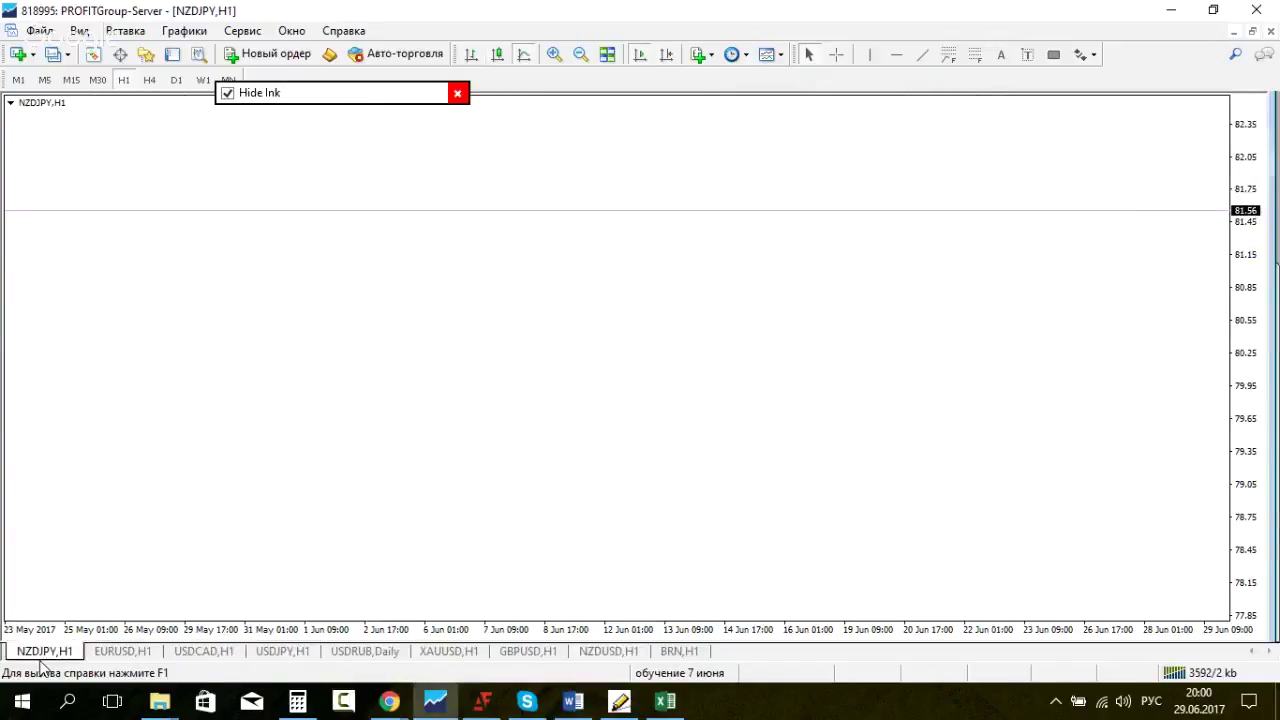
Step: Show the ink tools and draw two black dashed horizontal levels on the empty chart, at about 81.15 and 78.50
click(245, 93)
click(552, 257)
drag(564, 258, 576, 258)
drag(588, 259, 689, 257)
click(716, 260)
click(545, 540)
drag(561, 537, 573, 537)
drag(588, 538, 638, 539)
click(662, 541)
click(686, 541)
Step: Handwrite the letters Б and Д above the upper dashed level and below the lower one
mouse_move(550, 157)
mouse_down()
mouse_move(563, 216)
mouse_move(587, 214)
mouse_move(580, 148)
mouse_up()
mouse_move(621, 192)
mouse_down()
mouse_move(620, 229)
mouse_move(618, 210)
mouse_move(683, 207)
mouse_up()
mouse_move(625, 145)
mouse_down()
mouse_move(625, 190)
mouse_move(641, 188)
mouse_up()
mouse_move(567, 573)
mouse_down()
mouse_move(568, 590)
mouse_move(643, 570)
mouse_move(641, 595)
mouse_up()
mouse_move(602, 552)
mouse_down()
mouse_move(600, 572)
mouse_move(686, 588)
mouse_move(690, 602)
mouse_move(697, 567)
mouse_move(690, 596)
mouse_up()
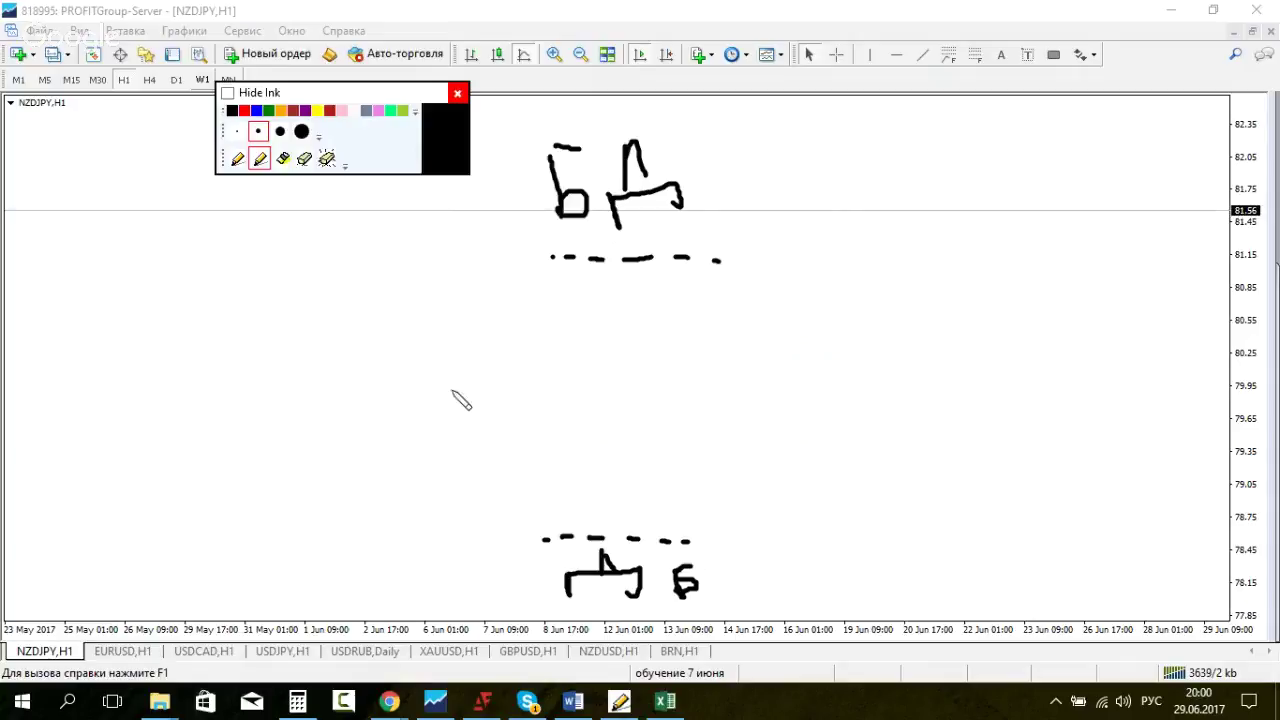
Step: Draw arrows from a common point to both dashed levels, and put a small 0 and a minus mark beside each level
mouse_move(495, 435)
mouse_down()
mouse_move(594, 289)
mouse_move(580, 294)
mouse_move(595, 303)
mouse_up()
mouse_move(494, 440)
mouse_down()
mouse_move(560, 489)
mouse_move(583, 534)
mouse_move(572, 532)
mouse_move(598, 504)
mouse_up()
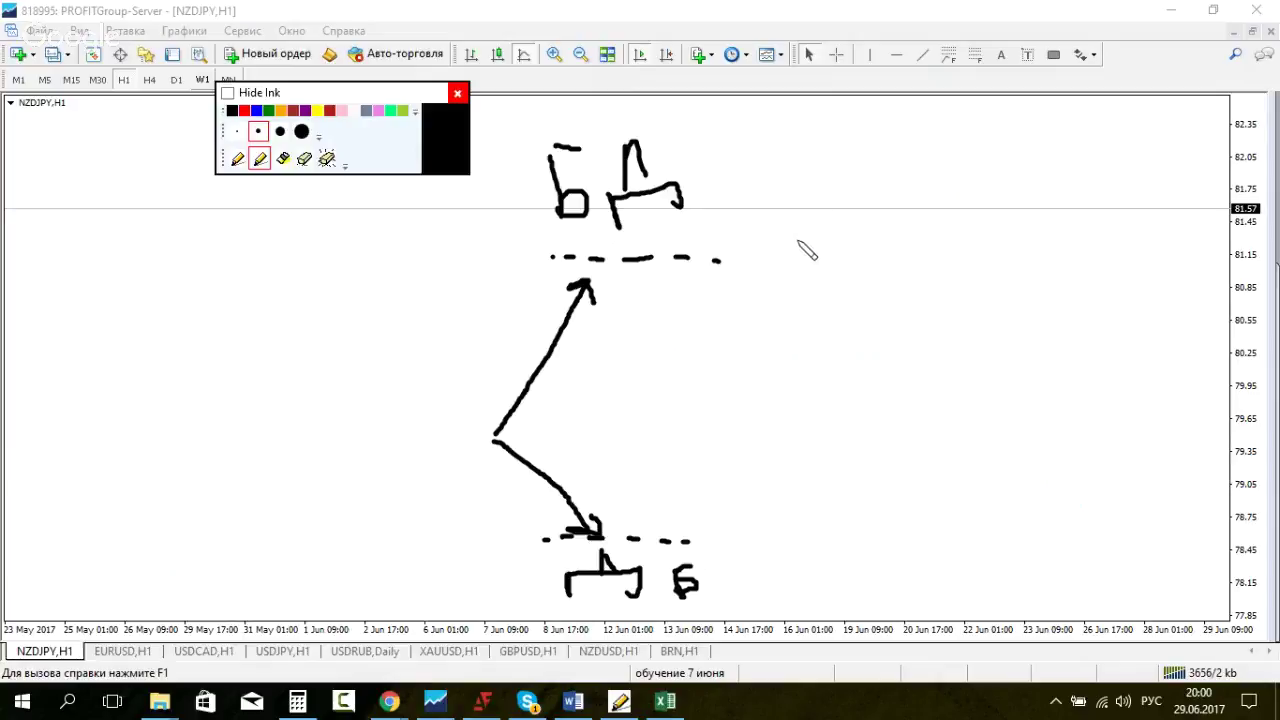
mouse_move(784, 216)
mouse_down()
mouse_move(773, 230)
mouse_move(780, 211)
mouse_up()
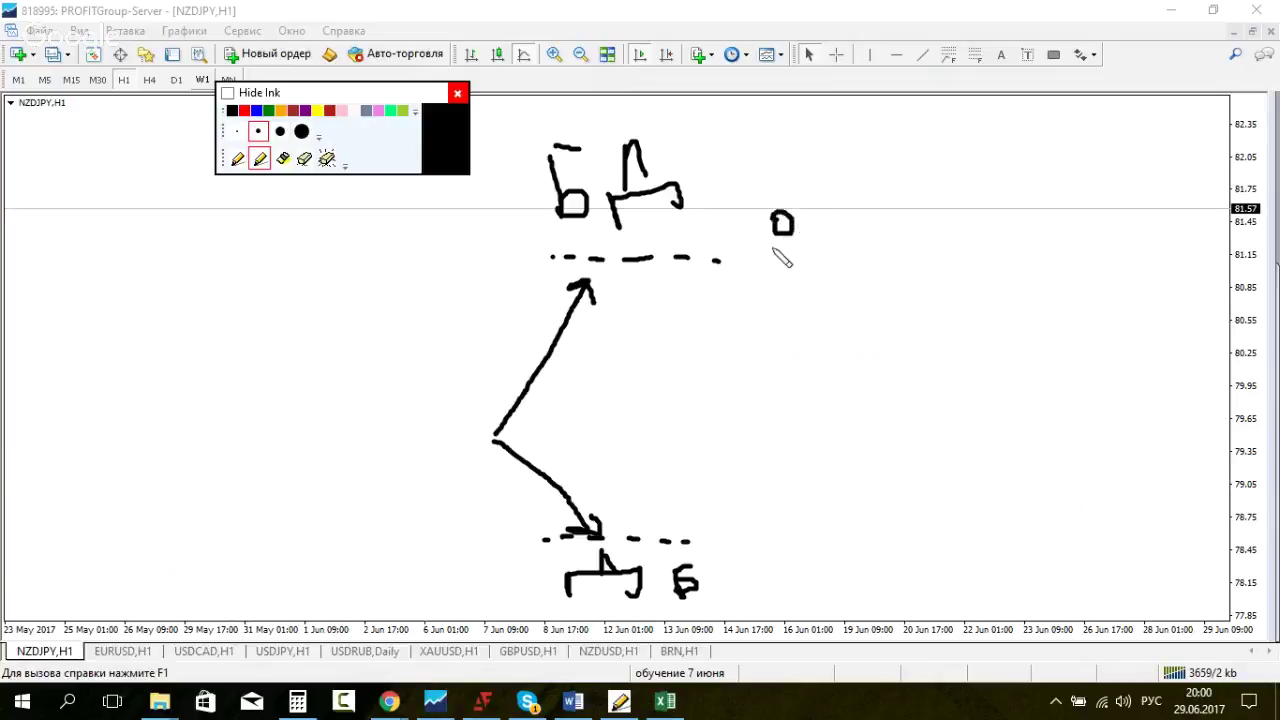
drag(777, 287, 795, 287)
mouse_move(723, 518)
mouse_down()
mouse_move(740, 516)
mouse_move(746, 564)
mouse_move(740, 549)
mouse_up()
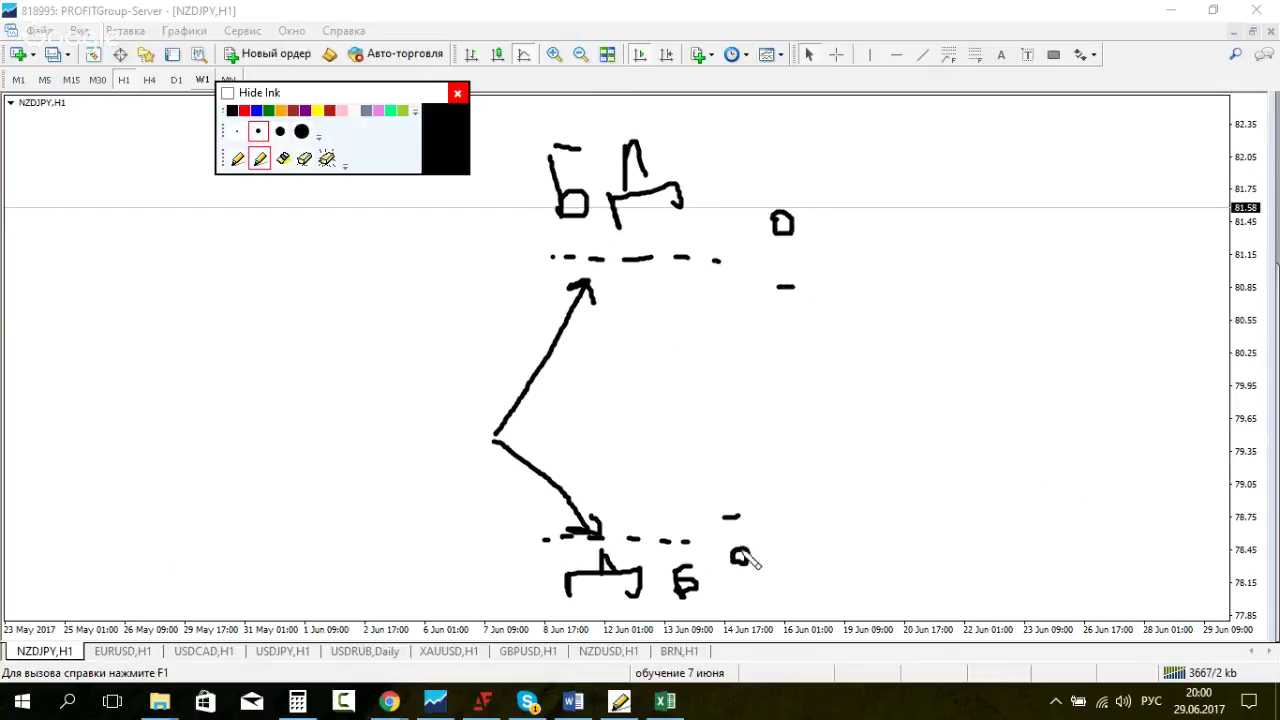
Step: Extend both dashed levels with more black dashes so they pass between the 0 and minus marks
click(738, 258)
drag(763, 256, 779, 256)
click(805, 261)
drag(712, 541, 730, 541)
drag(744, 539, 770, 538)
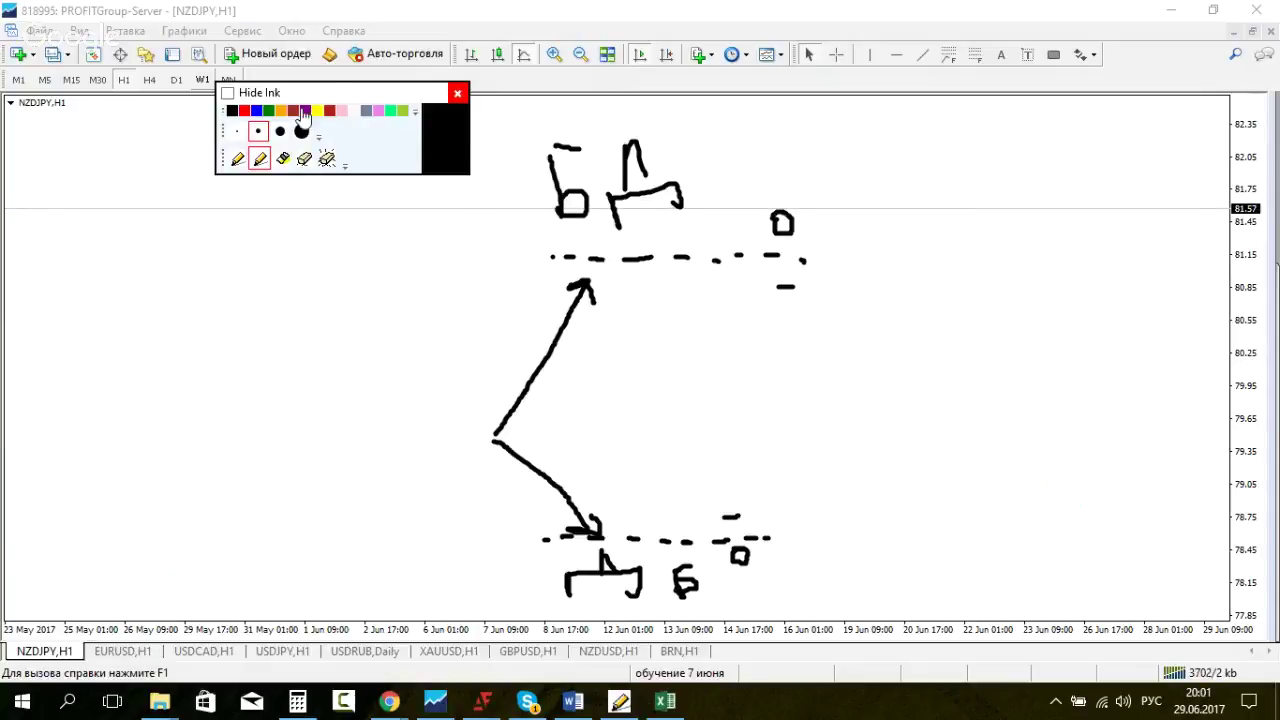
Step: Draw a red vertical dividing line down the chart near 20 June, and toggle the ink's visibility off and on
click(244, 110)
drag(871, 118, 916, 640)
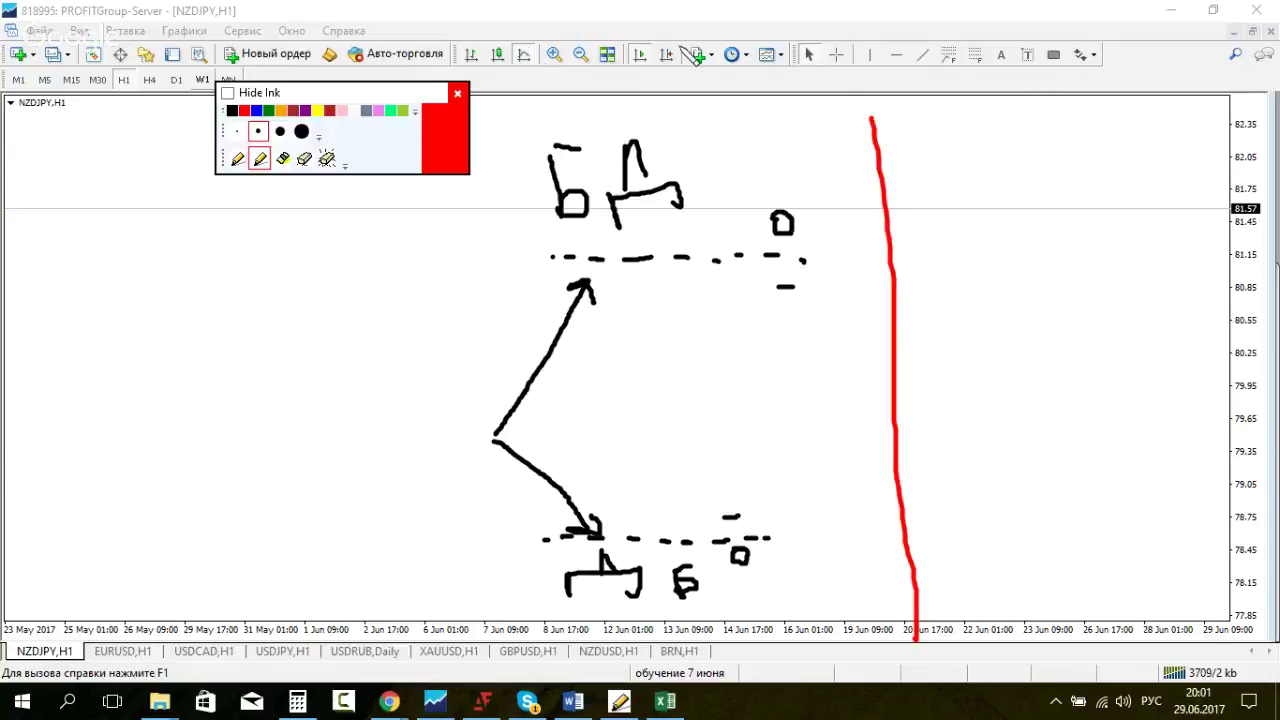
click(227, 93)
click(227, 93)
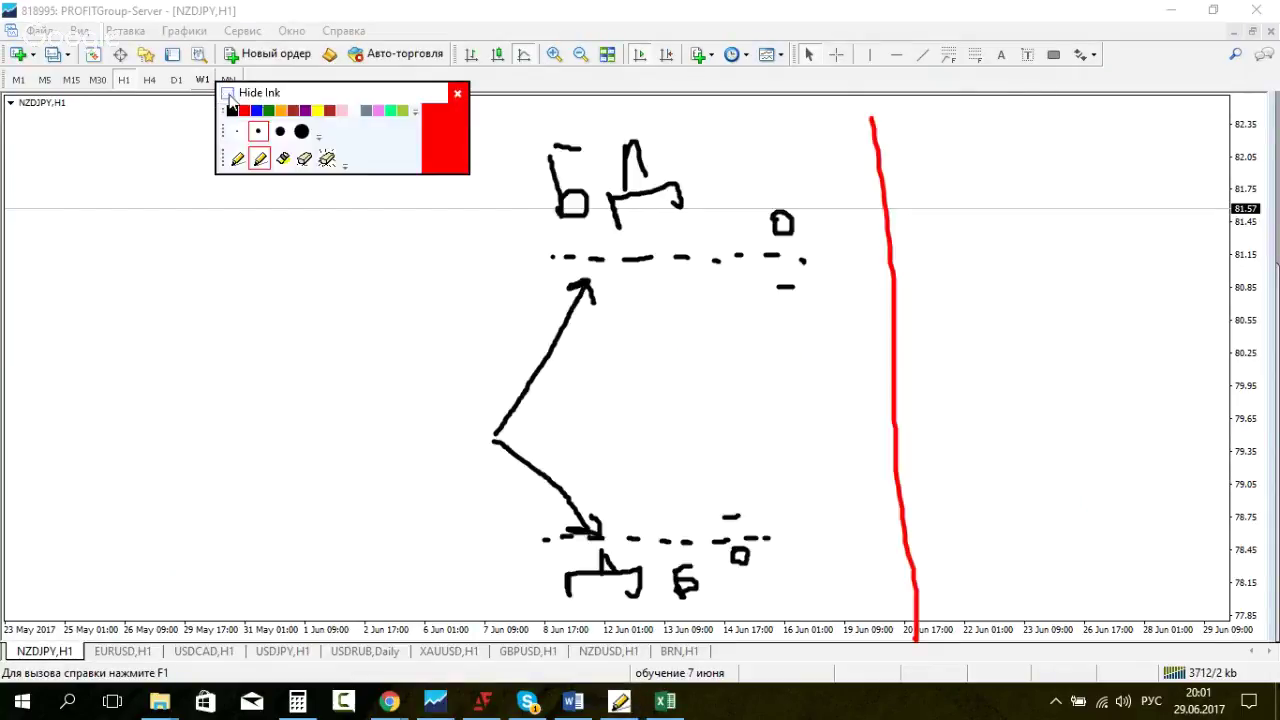
Step: In black, draw a horizontal line from the red divider at about 79.90, with small arrows pointing up and down from it
click(232, 110)
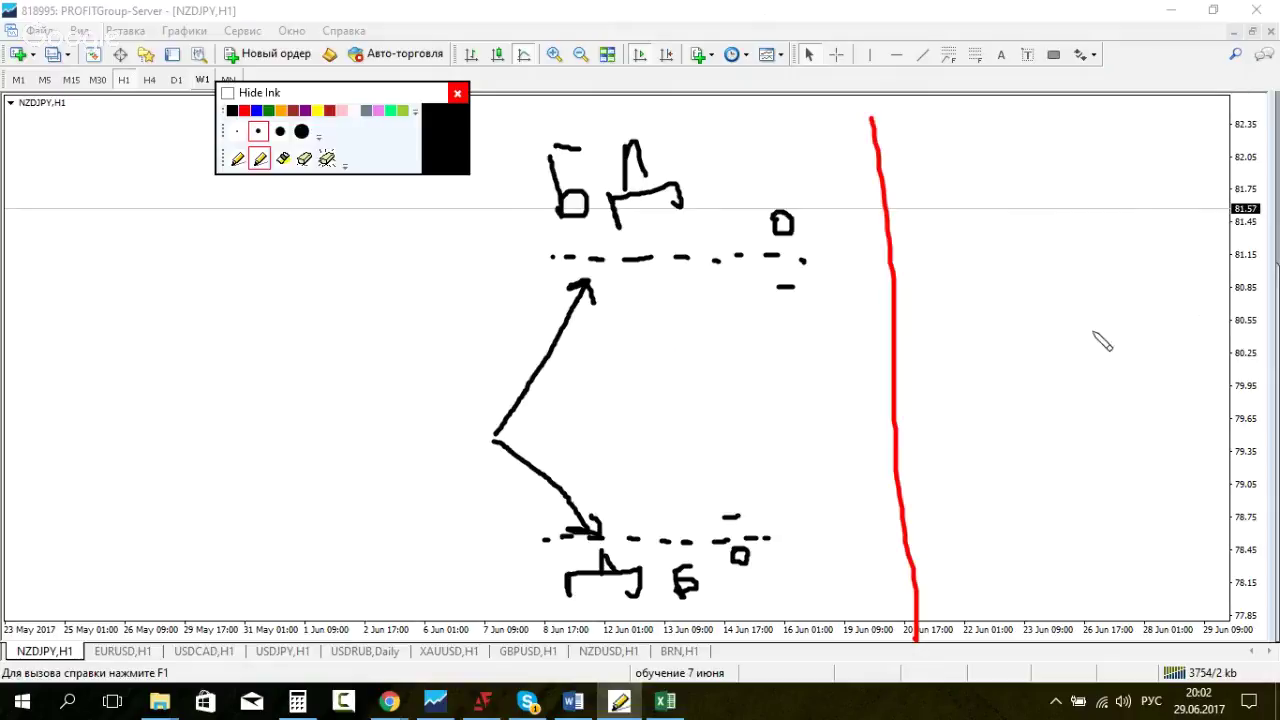
drag(372, 95, 662, 30)
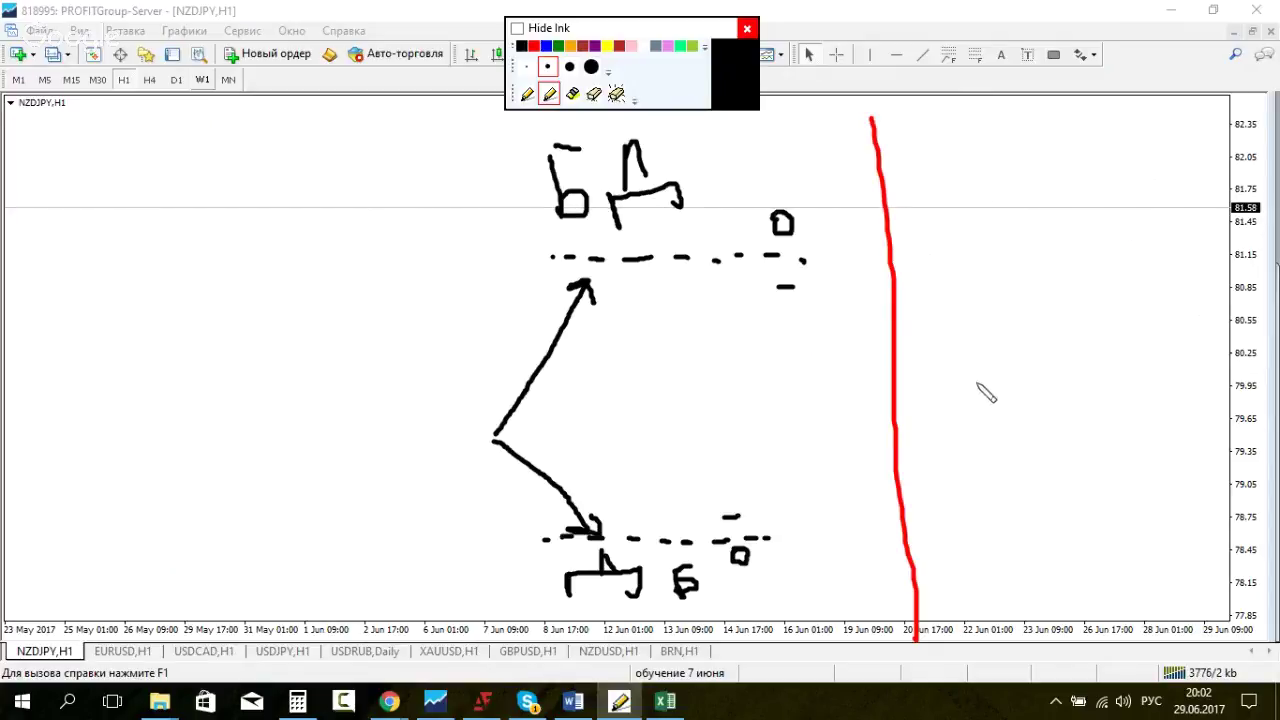
drag(903, 395, 1140, 387)
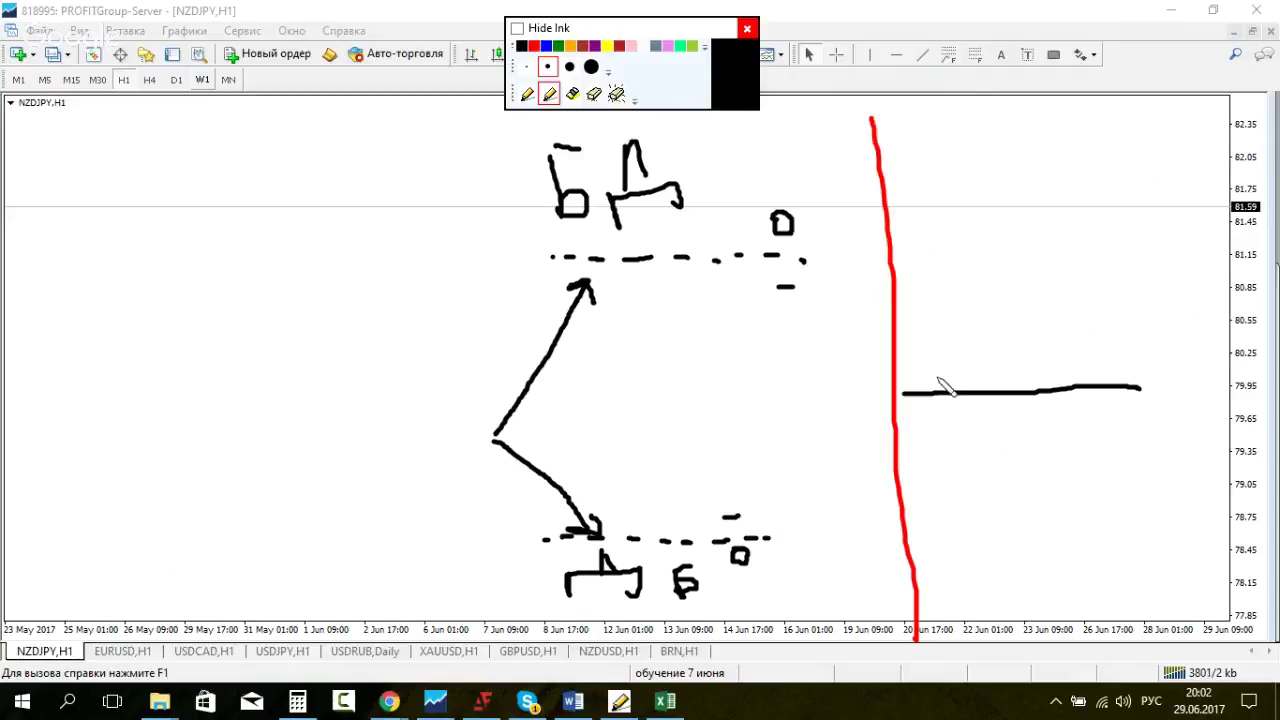
mouse_move(934, 388)
mouse_down()
mouse_move(932, 352)
mouse_move(994, 424)
mouse_move(1010, 424)
mouse_up()
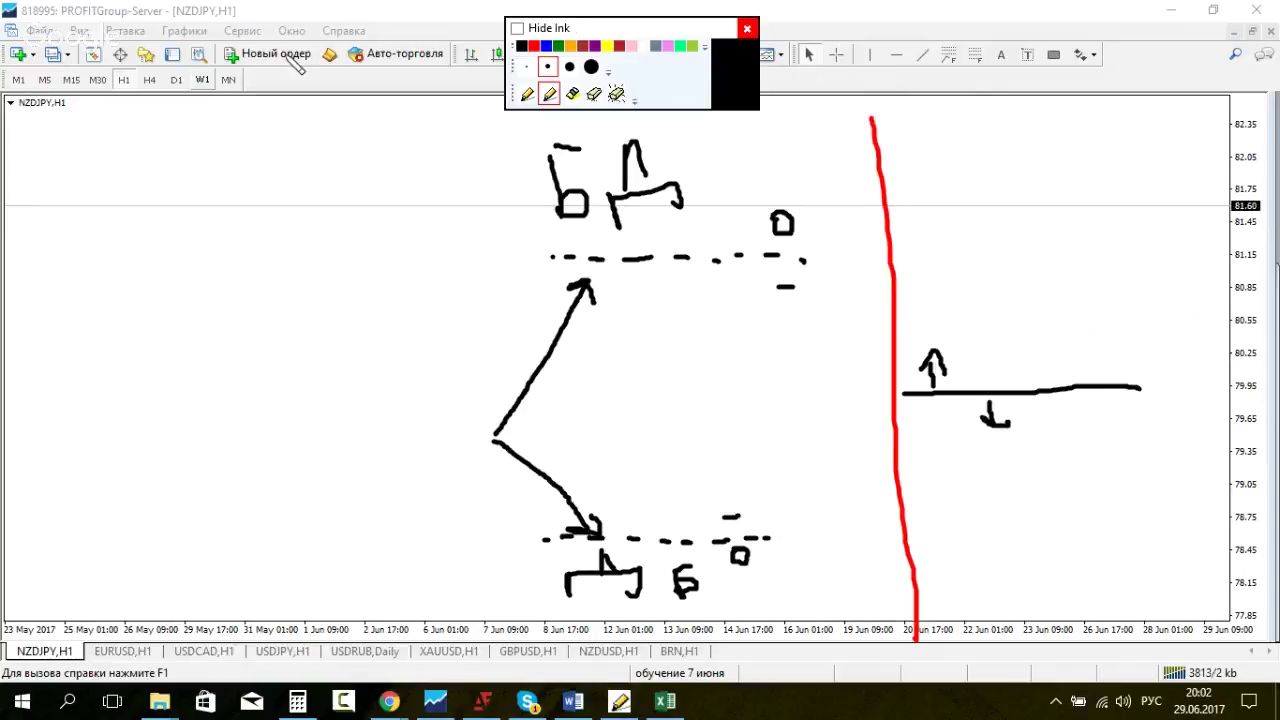
Step: Paint over the small upward arrow with the thickest white pen, and draw a large black downward arrow below the horizontal line
click(591, 67)
mouse_move(943, 349)
mouse_down()
mouse_move(949, 366)
mouse_move(930, 388)
mouse_up()
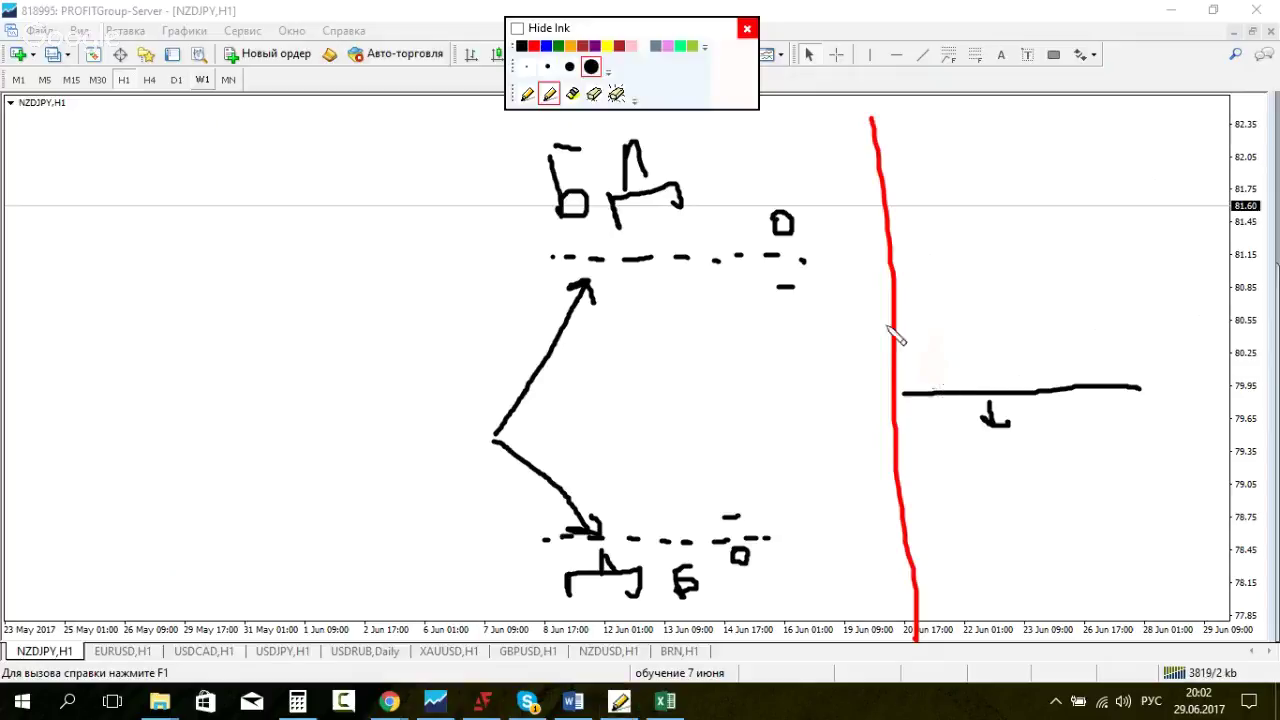
click(547, 67)
click(549, 94)
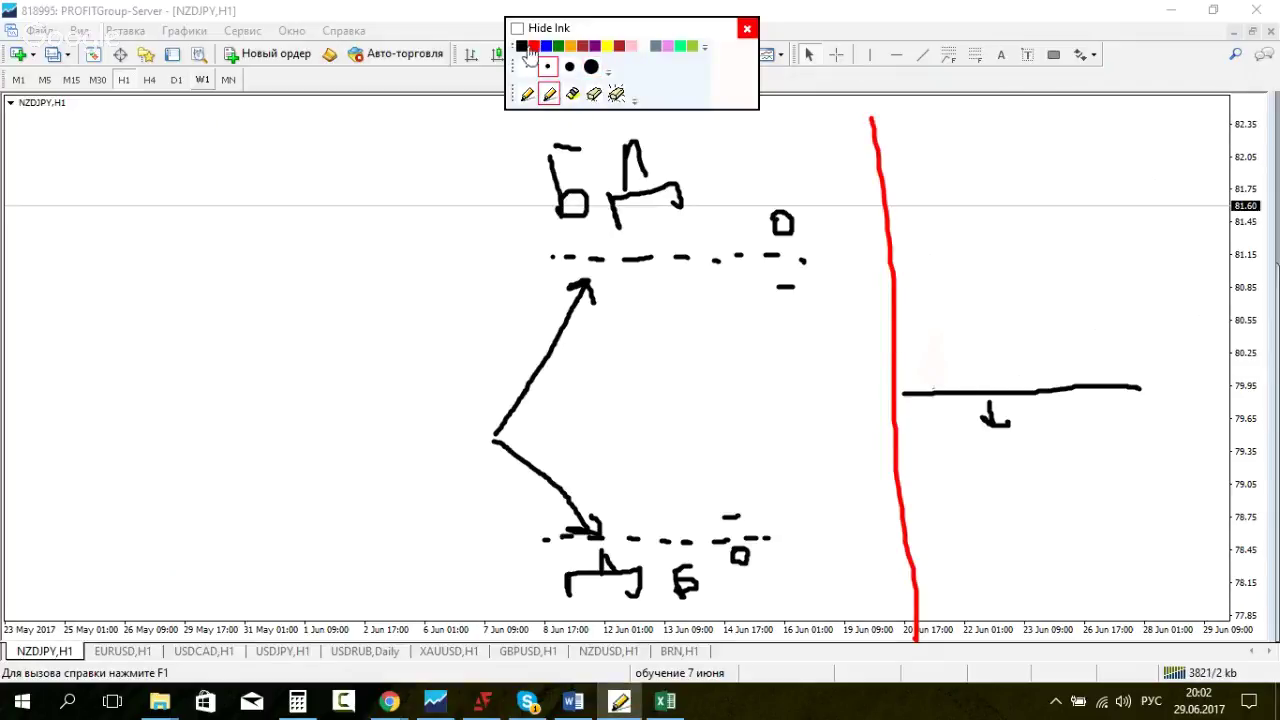
mouse_move(942, 408)
mouse_down()
mouse_move(967, 508)
mouse_move(1002, 552)
mouse_move(1035, 490)
mouse_up()
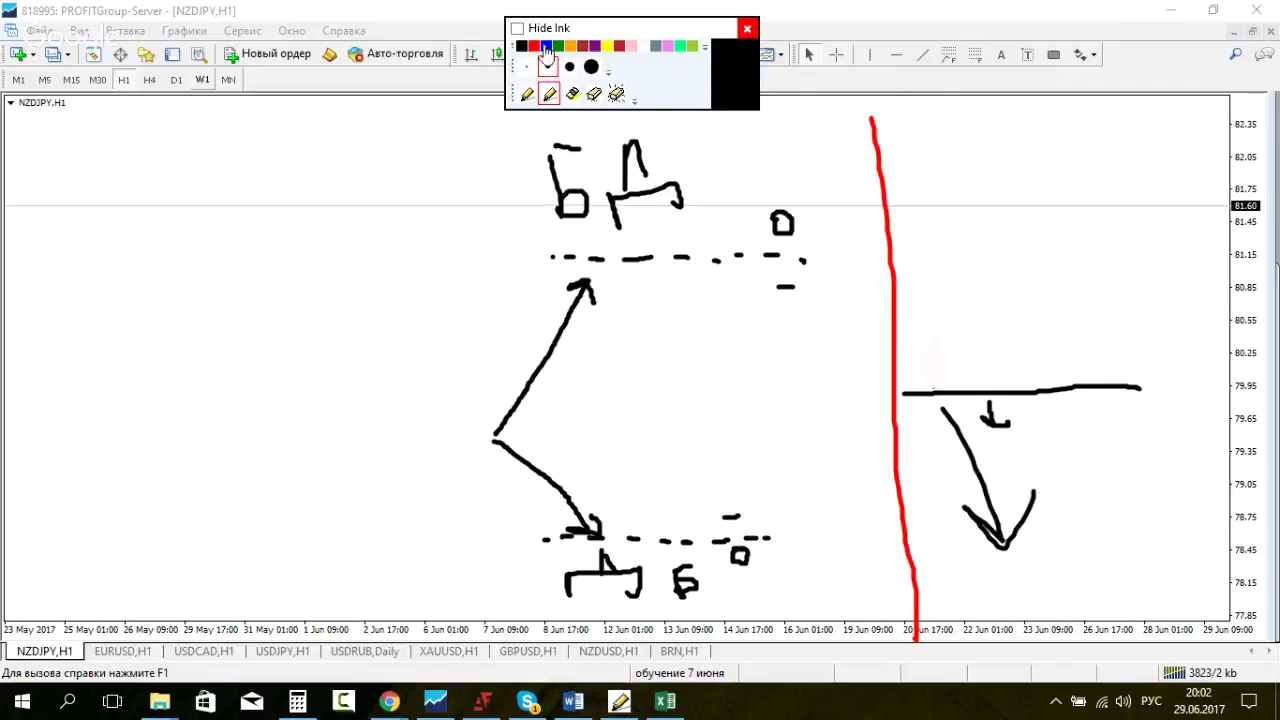
Step: Draw a blue dashed horizontal level at about 81.35 from the red divider across to the chart's far edge
click(546, 46)
drag(906, 238, 1228, 231)
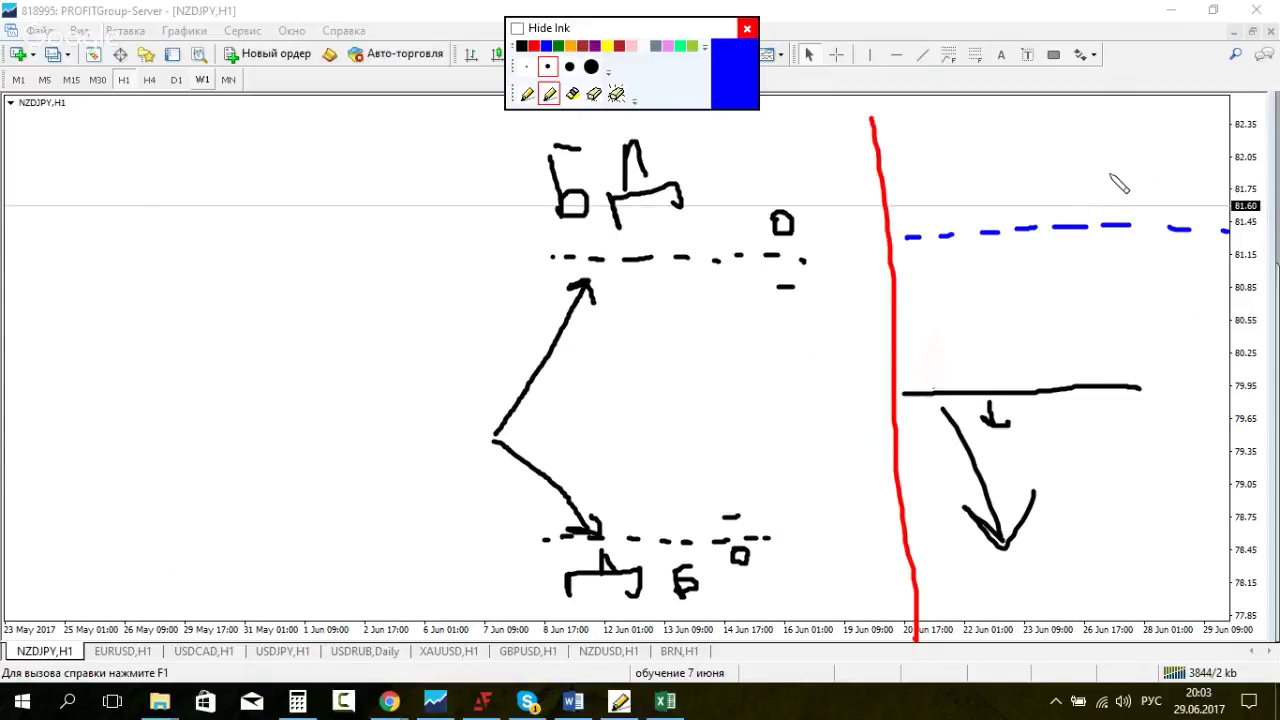
drag(569, 29, 496, 43)
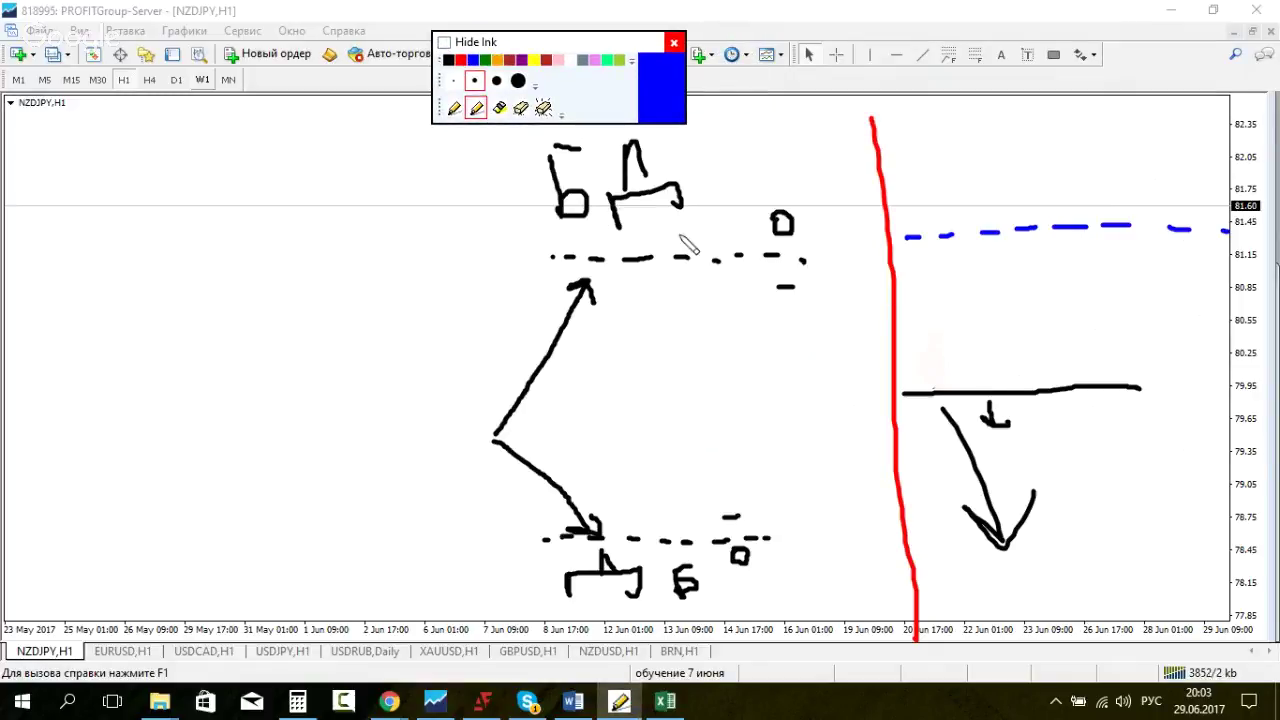
Step: In black, write SELL above the solid black line and draw a smiley face beside it
click(448, 60)
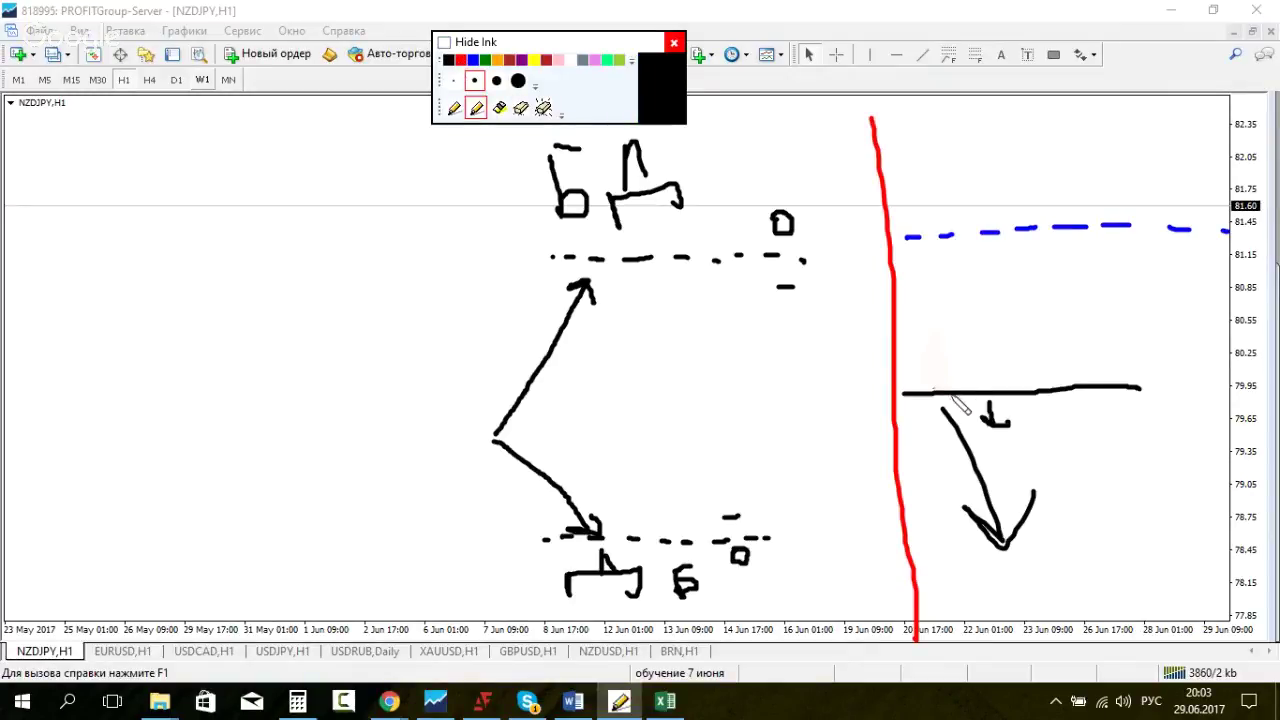
mouse_move(946, 364)
mouse_down()
mouse_move(930, 381)
mouse_move(962, 380)
mouse_move(972, 363)
mouse_move(1020, 378)
mouse_up()
click(1070, 327)
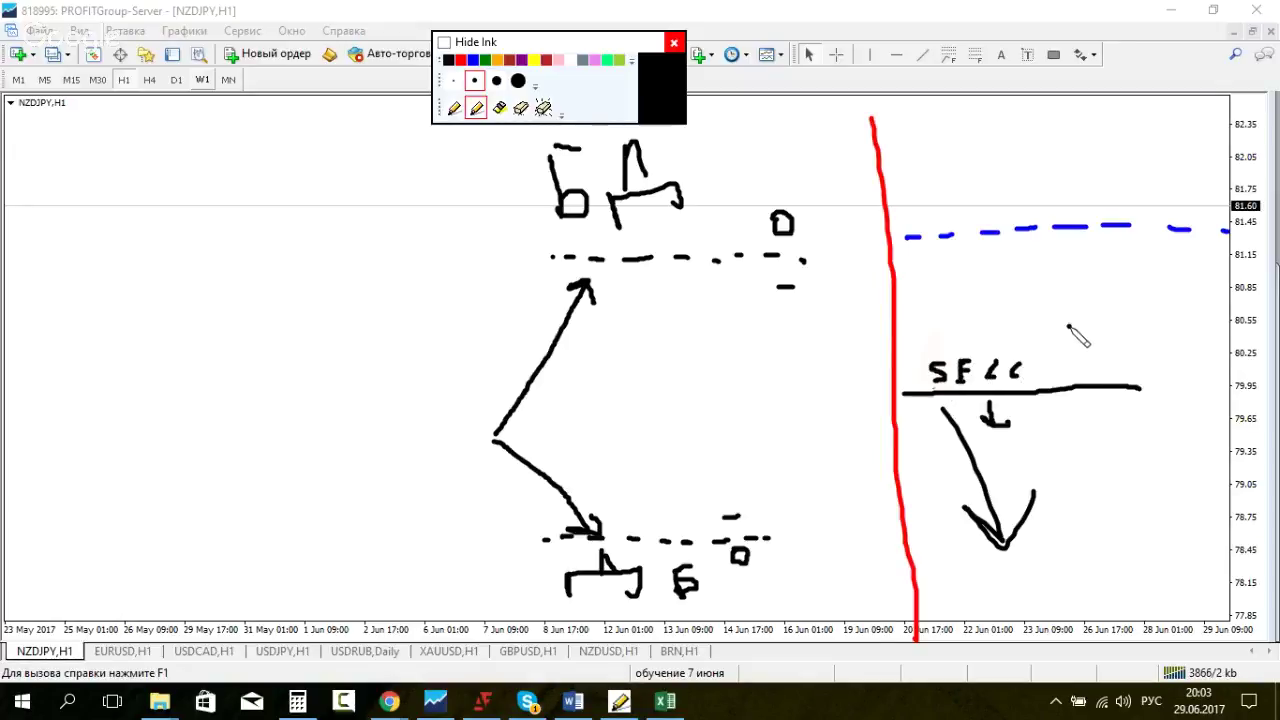
click(1092, 332)
mouse_move(1066, 344)
mouse_down()
mouse_move(1105, 328)
mouse_move(1049, 337)
mouse_move(1059, 368)
mouse_move(1087, 373)
mouse_move(1109, 352)
mouse_move(1088, 314)
mouse_up()
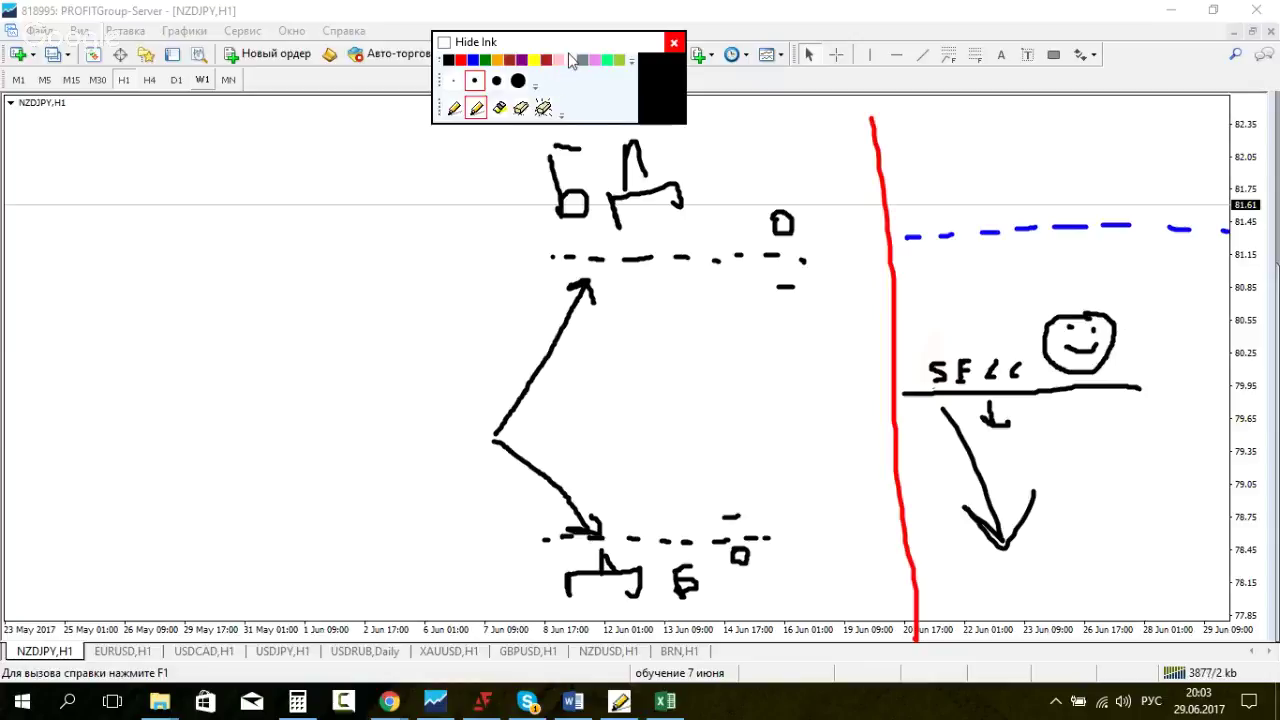
drag(570, 52, 660, 164)
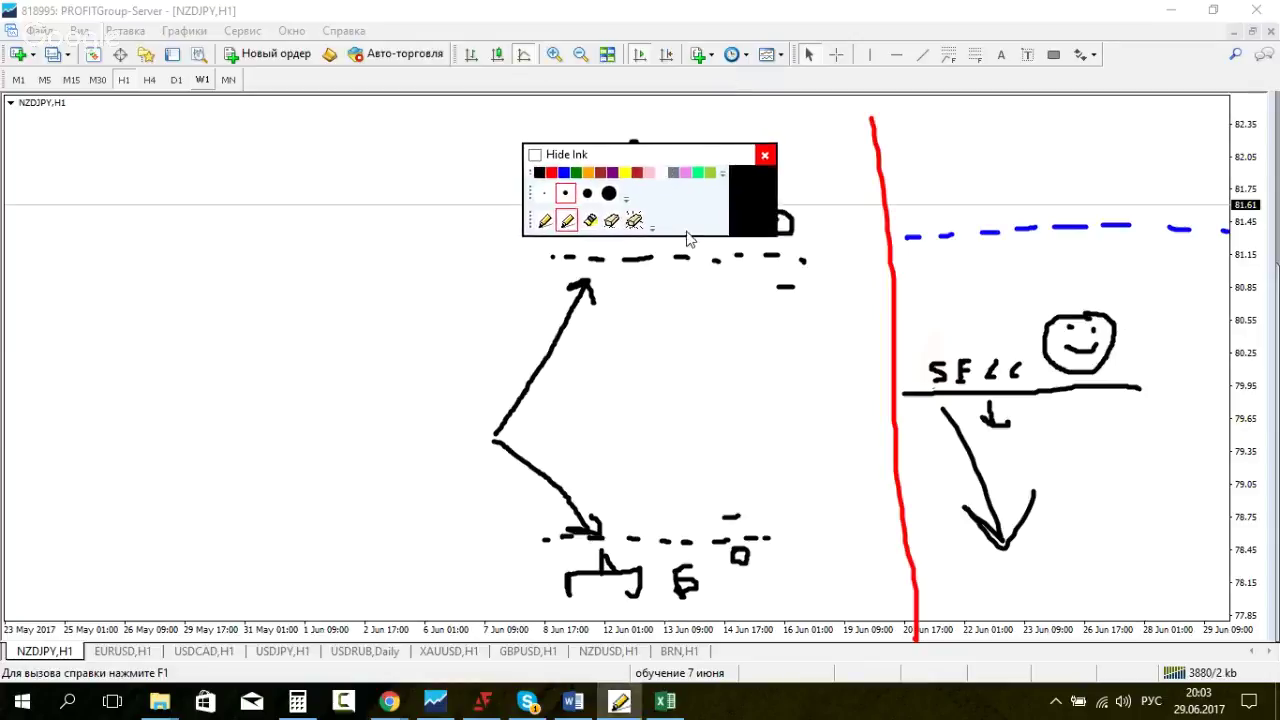
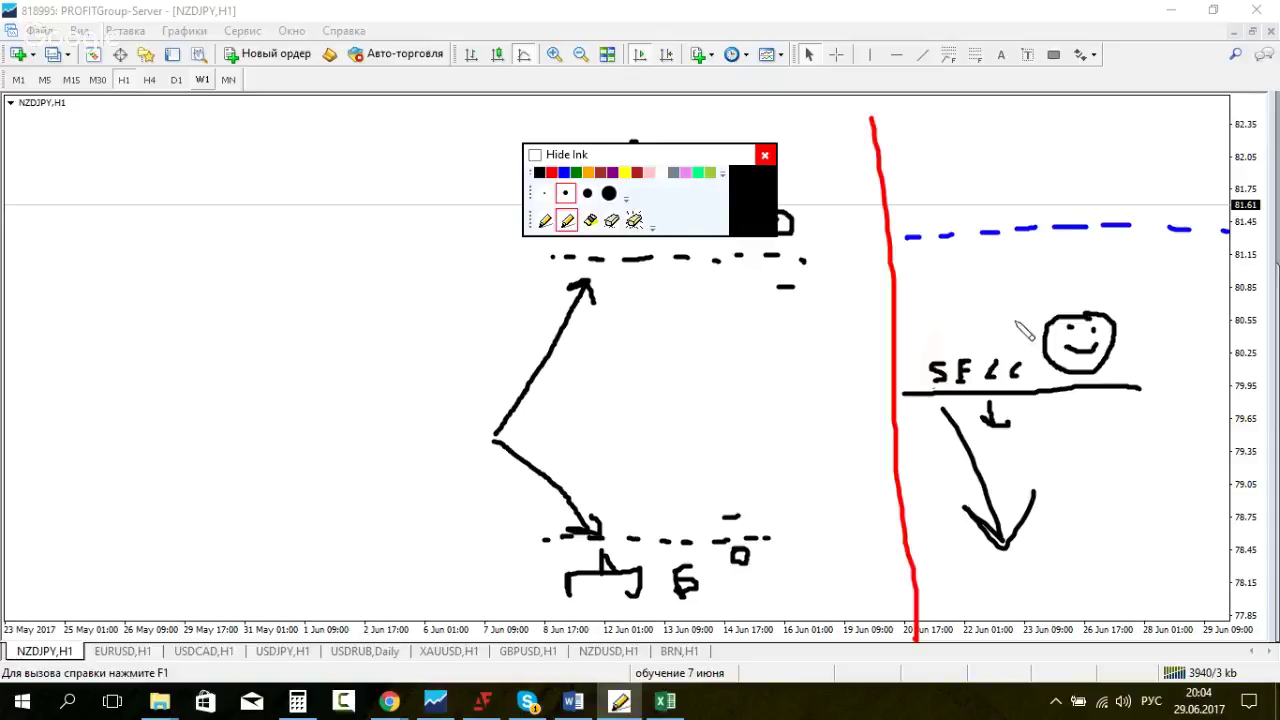
Step: Draw a red zigzag rising from the solid black line to the blue dashed level, and replace the face's smile with a black frown
click(551, 172)
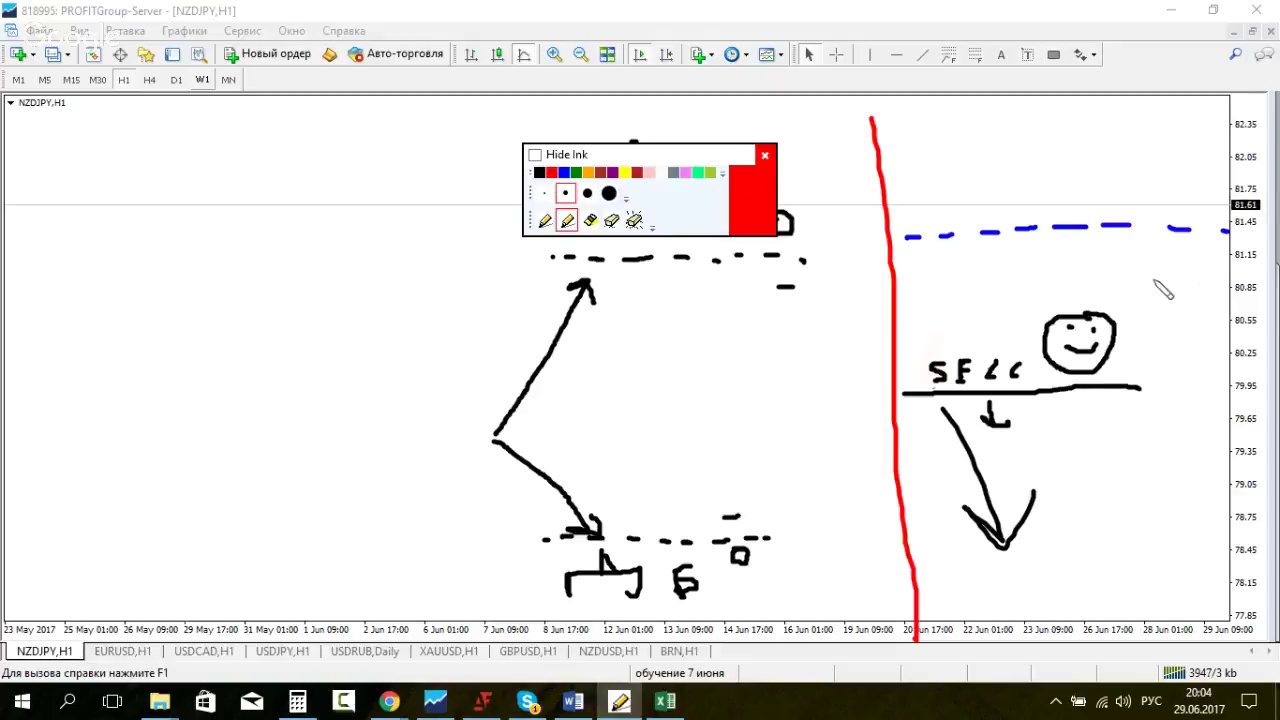
mouse_move(1122, 372)
mouse_down()
mouse_move(1144, 314)
mouse_move(1151, 330)
mouse_move(1186, 233)
mouse_up()
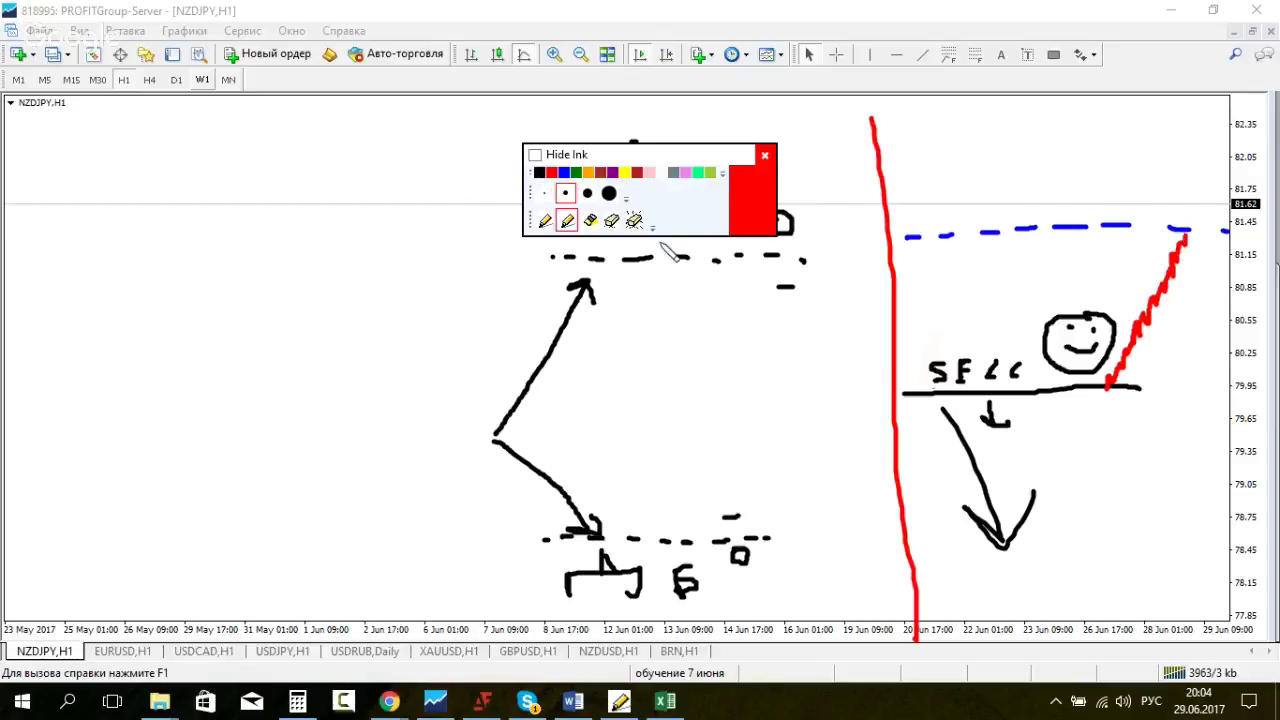
click(610, 220)
click(611, 220)
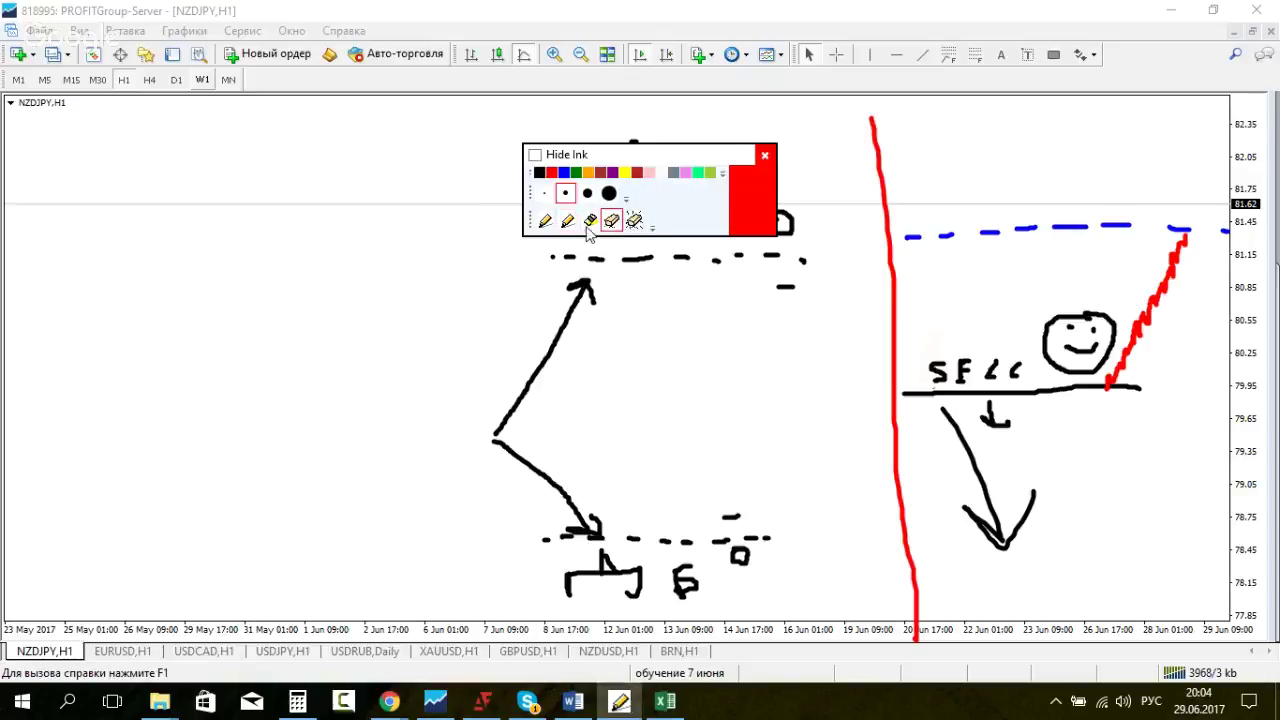
click(539, 172)
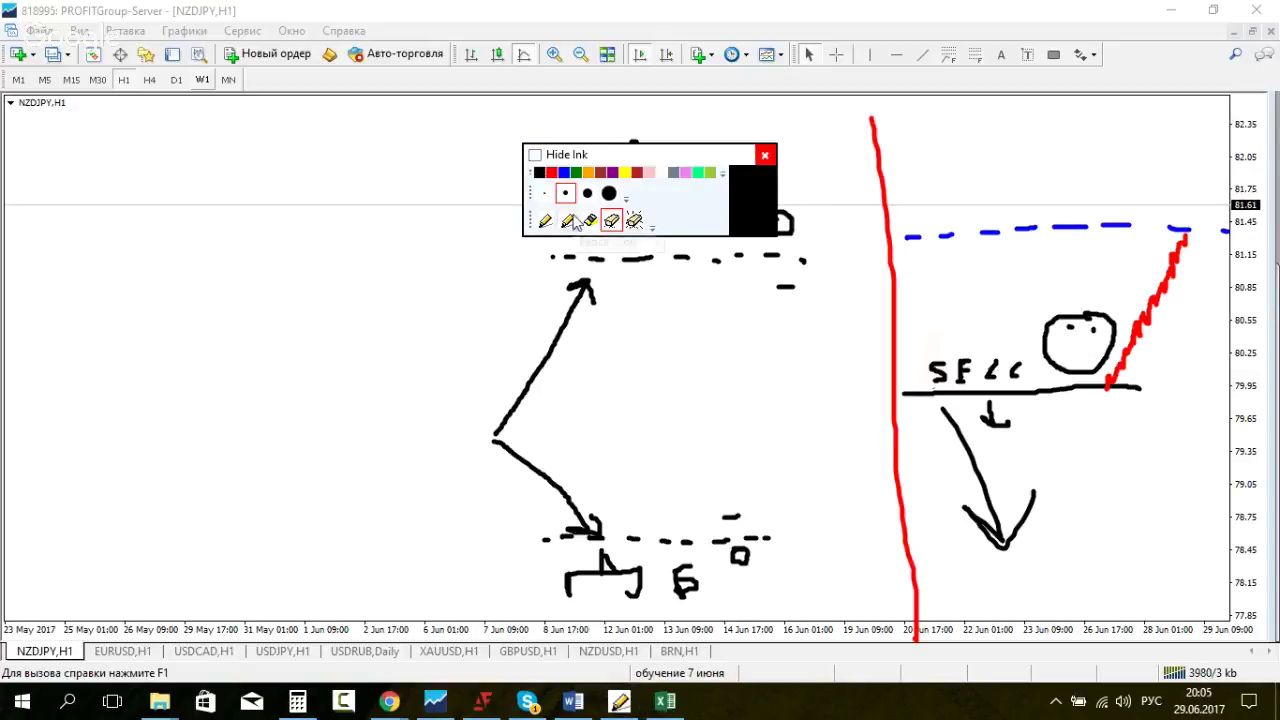
click(568, 222)
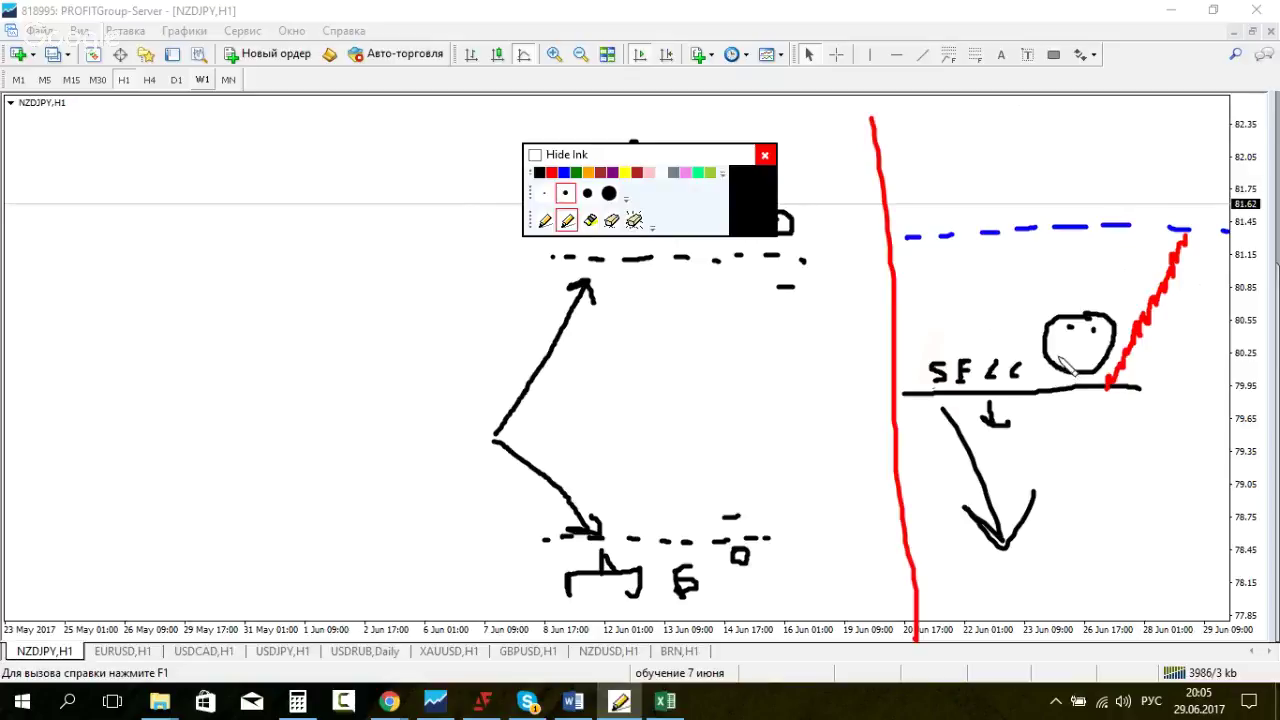
drag(1057, 354, 1096, 366)
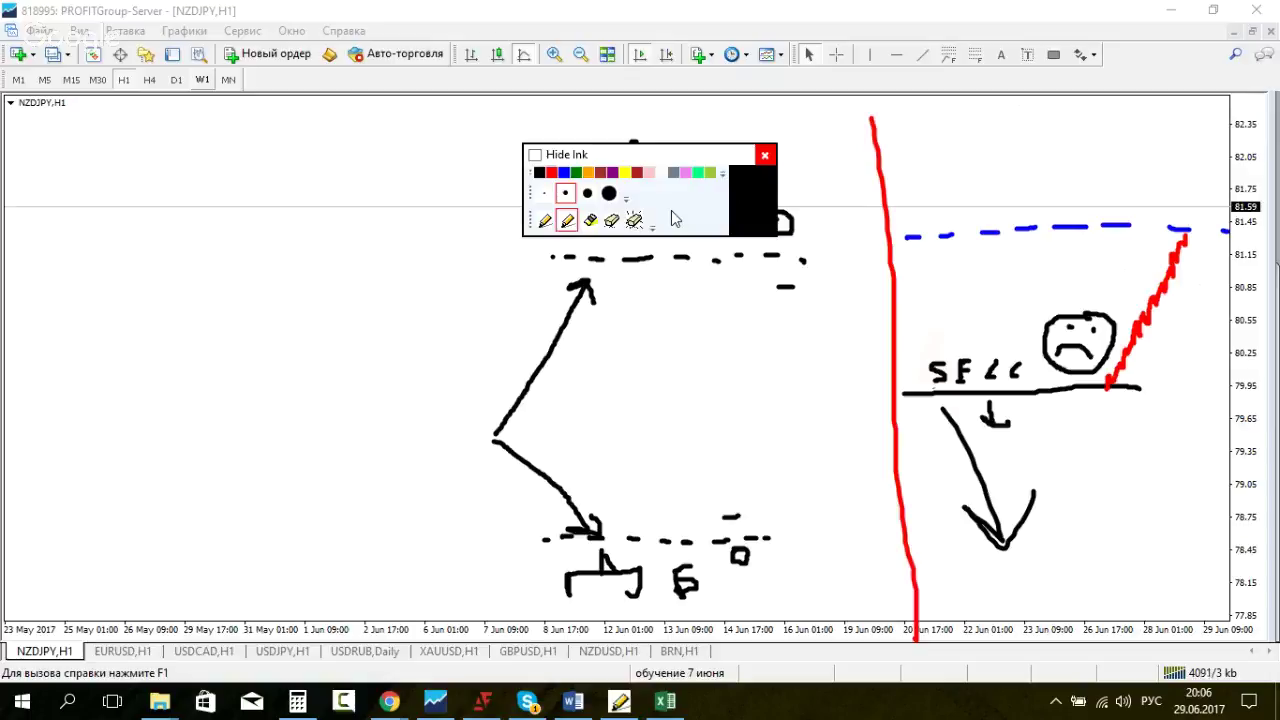
Step: Erase all the БД level strokes, arrows and marks before the red divider
drag(671, 210, 961, 163)
click(901, 174)
click(784, 216)
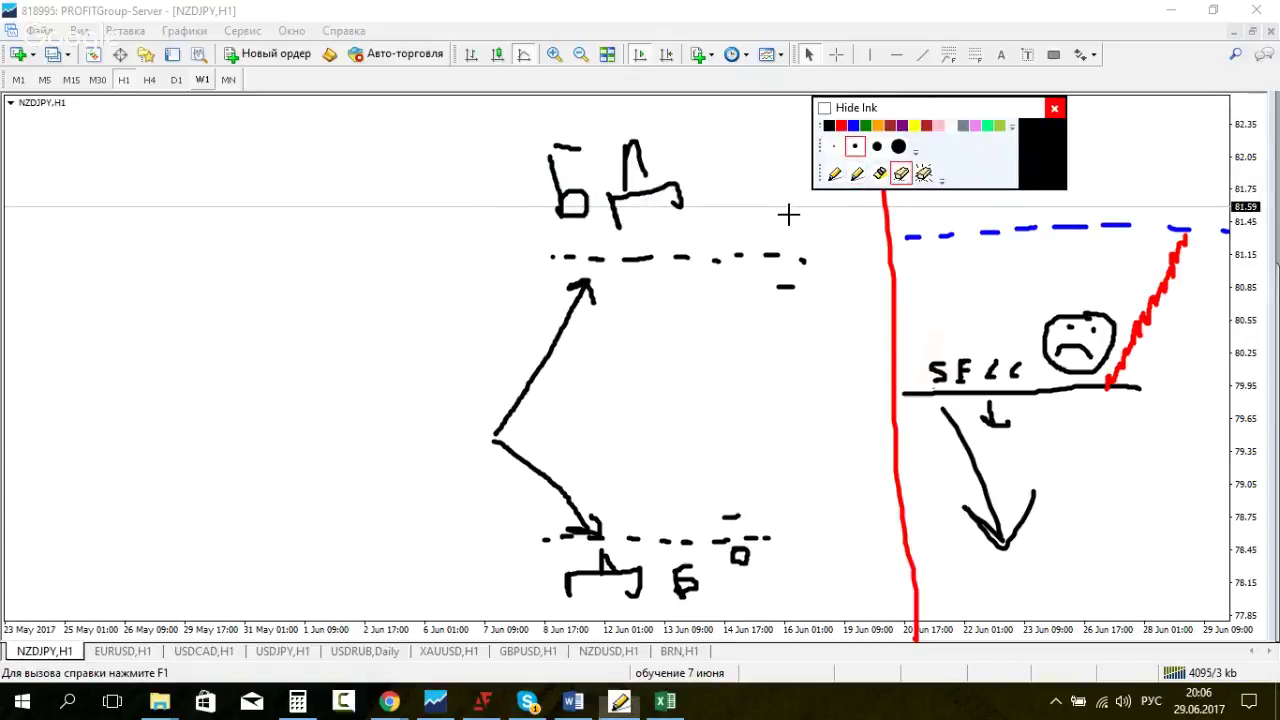
mouse_move(797, 260)
mouse_down()
mouse_move(783, 287)
mouse_move(738, 257)
mouse_move(549, 256)
mouse_move(576, 310)
mouse_move(555, 214)
mouse_move(636, 196)
mouse_move(634, 170)
mouse_move(572, 151)
mouse_move(554, 408)
mouse_move(532, 472)
mouse_move(567, 489)
mouse_move(570, 534)
mouse_move(544, 542)
mouse_move(594, 544)
mouse_move(605, 560)
mouse_move(592, 574)
mouse_move(679, 580)
mouse_move(740, 558)
mouse_move(675, 569)
mouse_move(629, 538)
mouse_move(773, 542)
mouse_move(737, 517)
mouse_up()
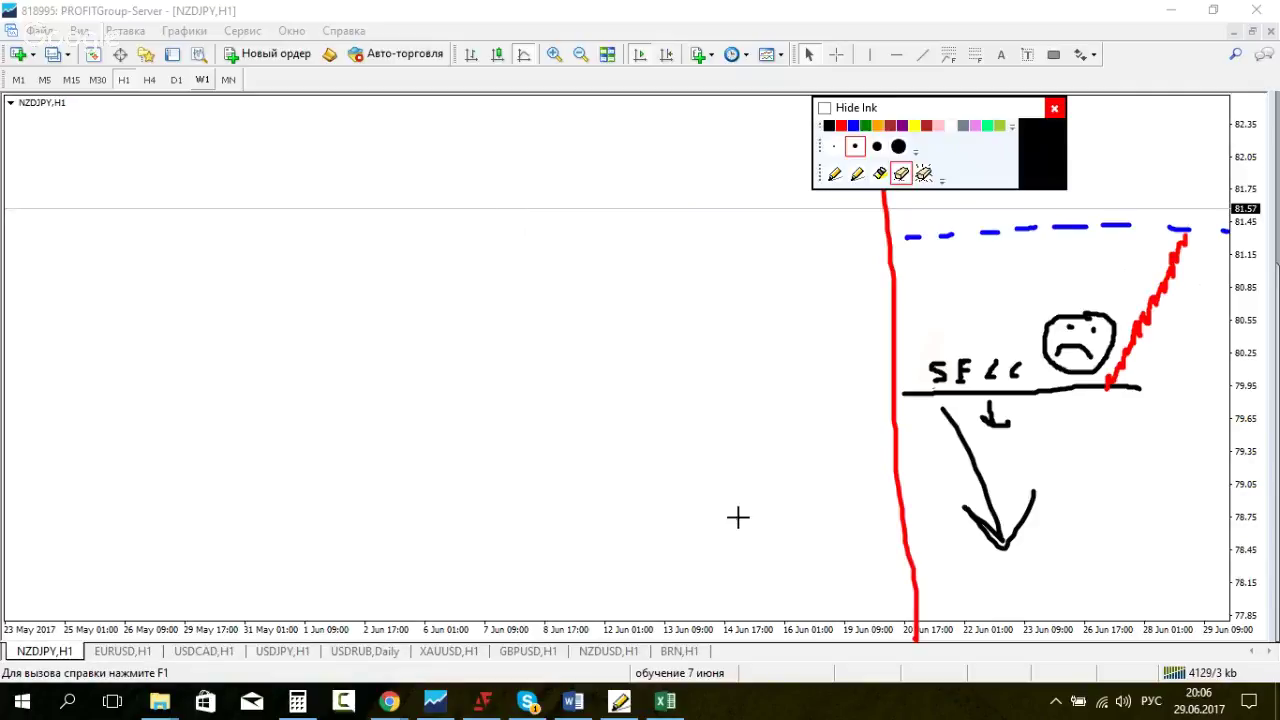
Step: Draw a black X where the red zigzag meets the blue level, and a large black upward arrow above that level
click(857, 176)
mouse_move(946, 106)
mouse_down()
mouse_move(908, 114)
mouse_move(935, 70)
mouse_move(916, 102)
mouse_up()
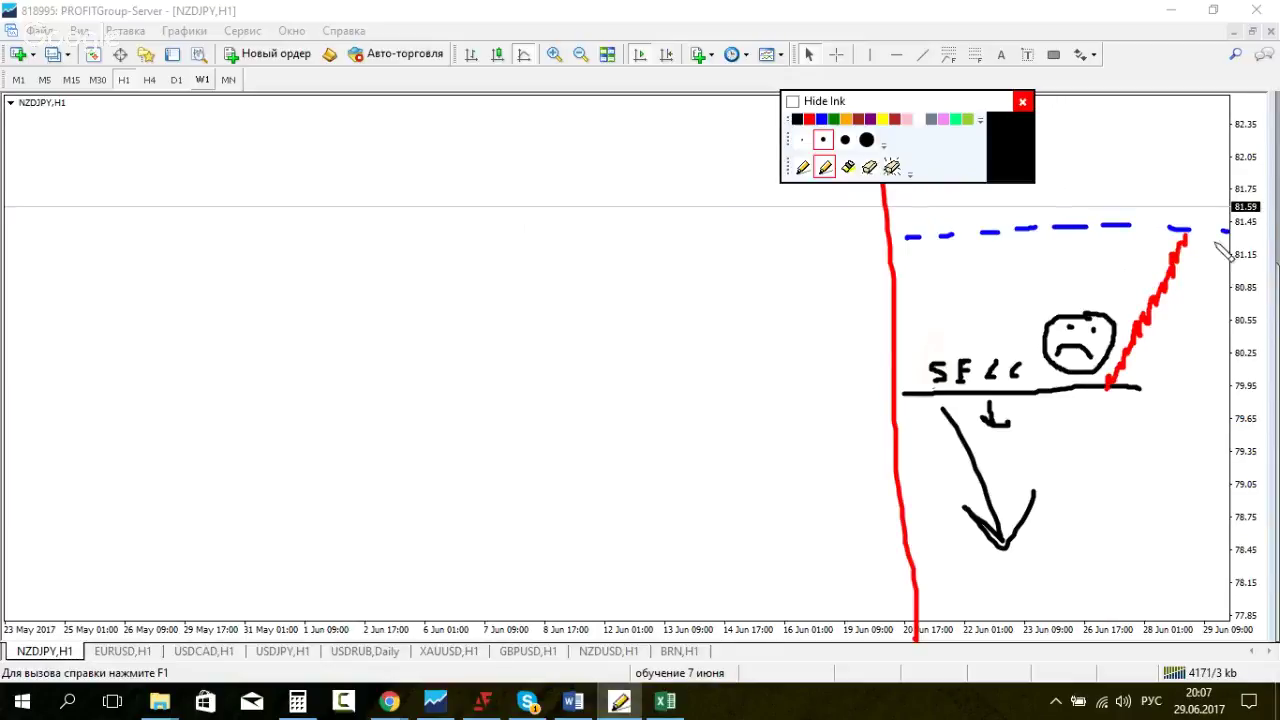
mouse_move(1173, 213)
mouse_down()
mouse_move(1197, 238)
mouse_move(1171, 240)
mouse_up()
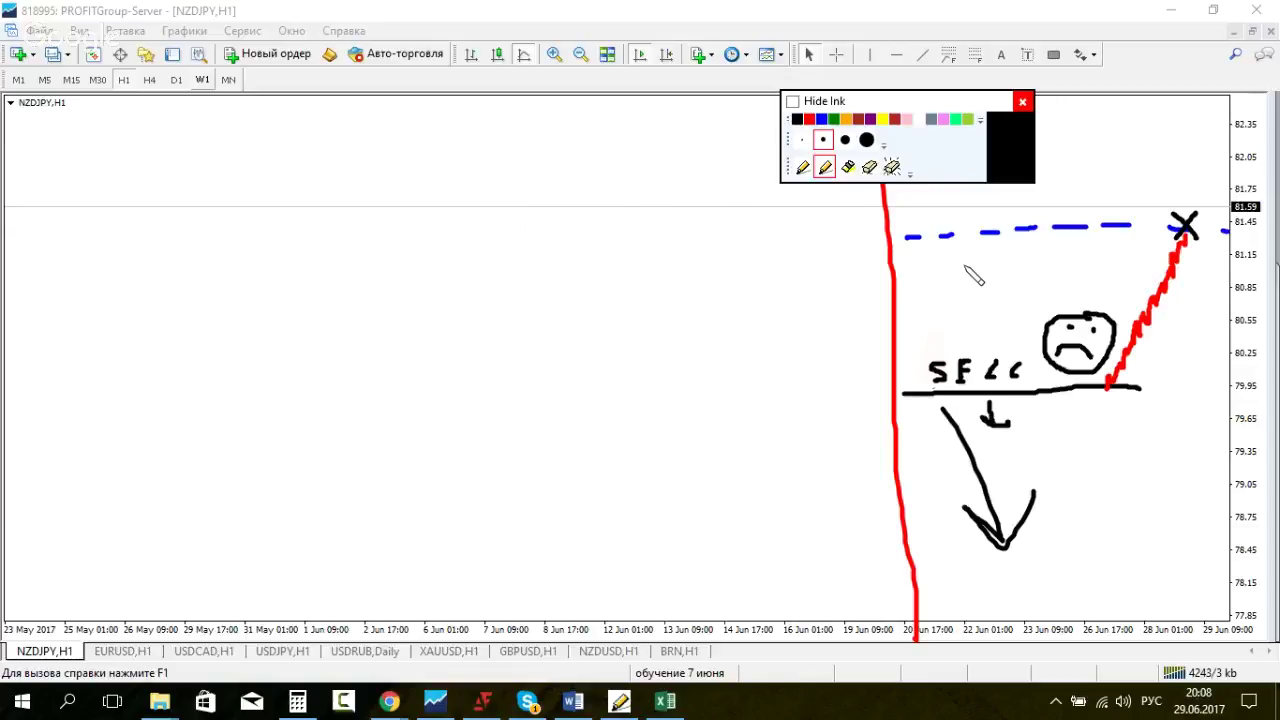
drag(1136, 158, 1136, 208)
mouse_move(1125, 126)
mouse_down()
mouse_move(1120, 150)
mouse_move(1175, 176)
mouse_up()
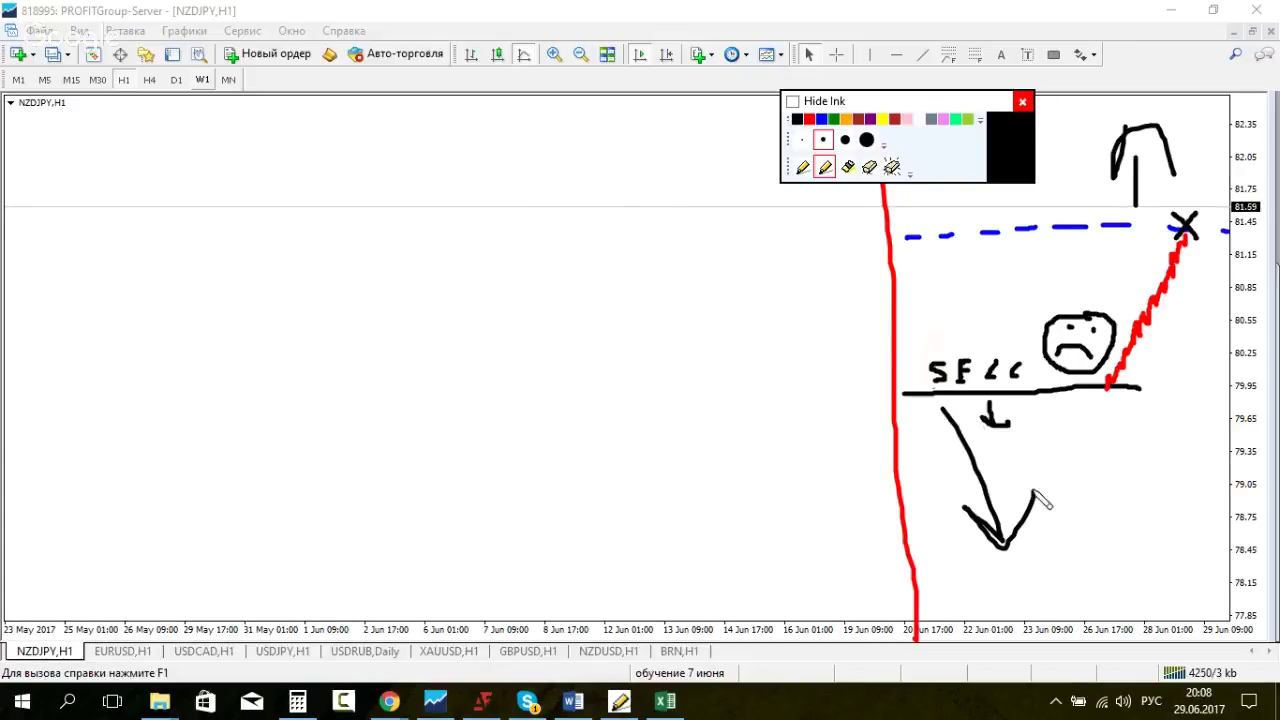
Step: Sketch a black price curve peaking at about 81.30 before the red divider, and a jagged black decline starting from the X
mouse_move(629, 437)
mouse_down()
mouse_move(640, 388)
mouse_move(757, 236)
mouse_move(850, 340)
mouse_up()
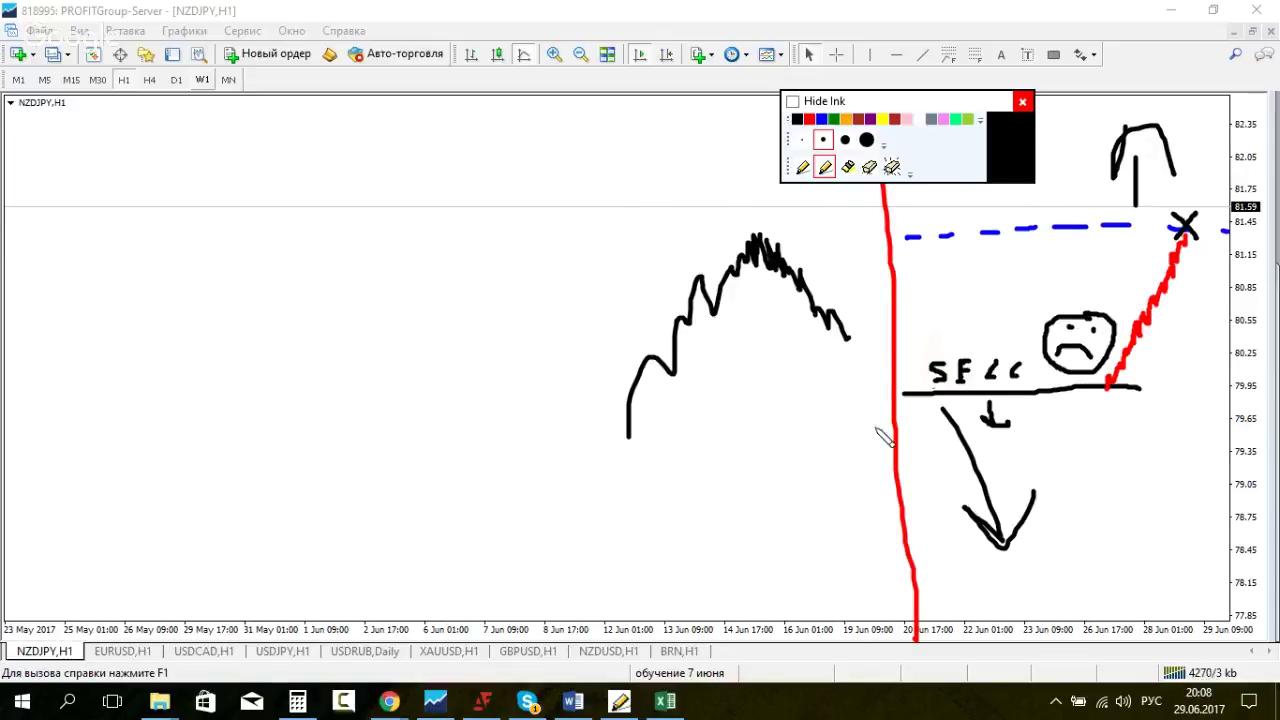
mouse_move(915, 115)
mouse_down()
mouse_move(803, 105)
mouse_move(776, 83)
mouse_move(708, 97)
mouse_up()
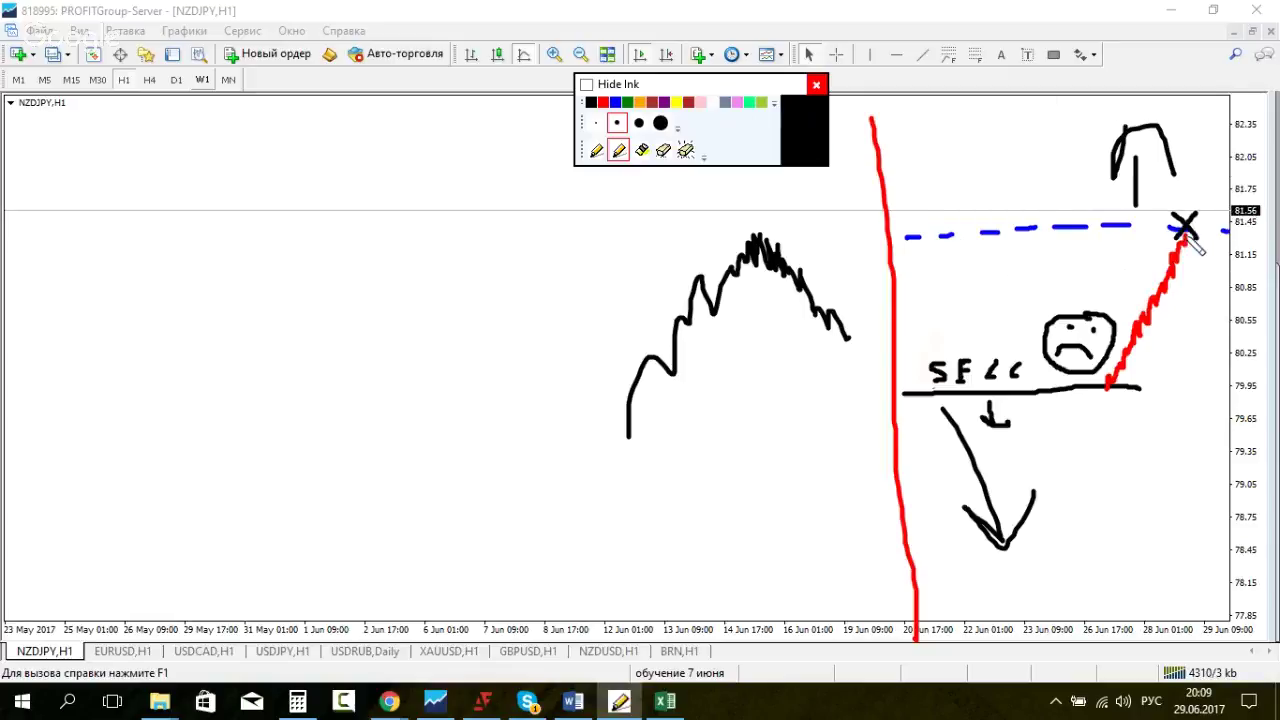
drag(1195, 243, 1240, 275)
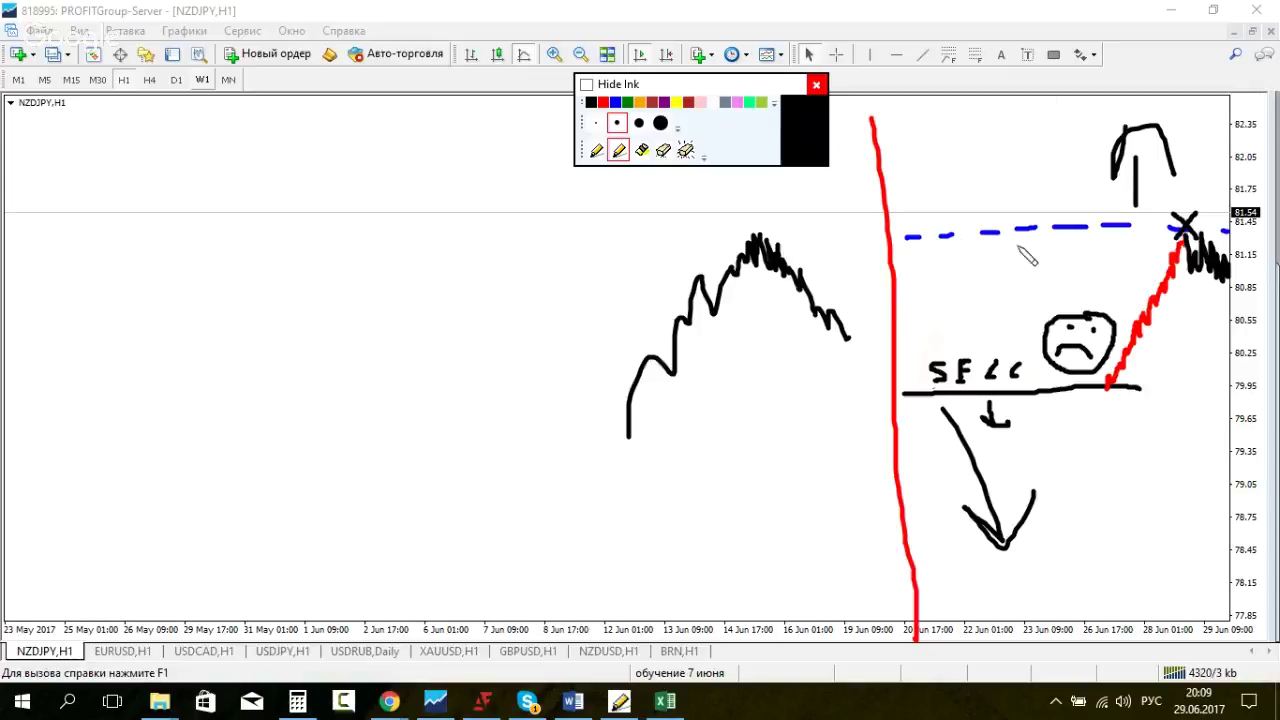
Step: Draw a row of small black upward arrows beneath the blue dashed level, and erase the peaked black price curve
mouse_move(998, 240)
mouse_down()
mouse_move(1039, 267)
mouse_move(1037, 247)
mouse_move(1073, 256)
mouse_move(1109, 237)
mouse_move(1104, 266)
mouse_move(1105, 241)
mouse_move(1126, 263)
mouse_move(1131, 250)
mouse_move(1170, 250)
mouse_up()
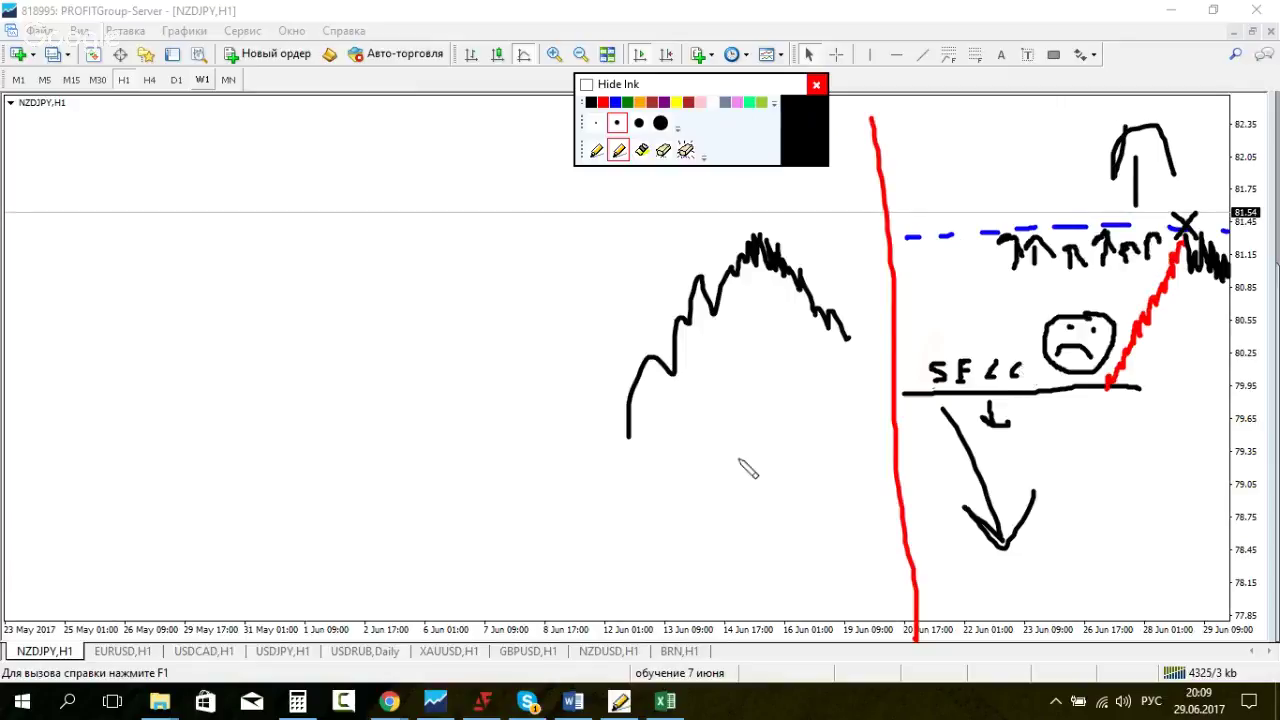
click(663, 151)
click(723, 280)
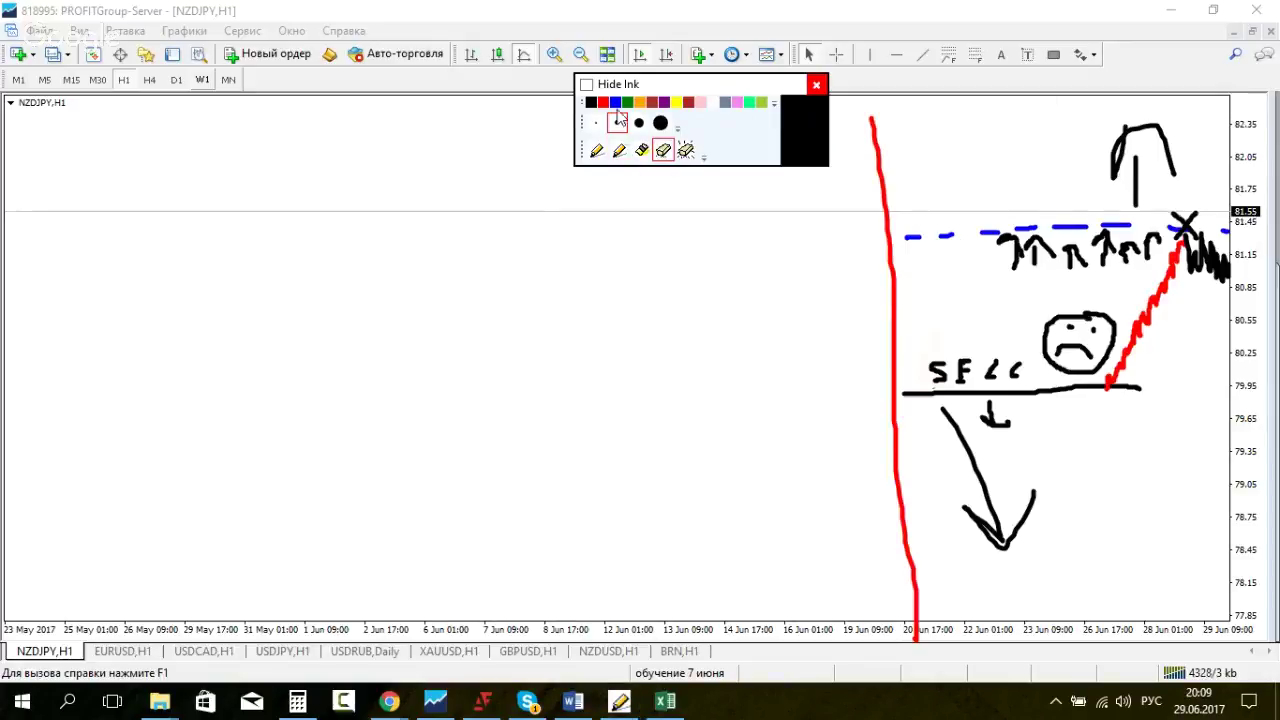
Step: Draw a black whale with a tail, fin, eye, eyebrow, toothed mouth and top hat in the empty area before the red divider
click(619, 150)
mouse_move(314, 335)
mouse_down()
mouse_move(438, 268)
mouse_move(534, 246)
mouse_move(569, 287)
mouse_move(556, 381)
mouse_move(508, 392)
mouse_move(325, 341)
mouse_up()
drag(543, 274, 533, 273)
mouse_move(572, 330)
mouse_down()
mouse_move(520, 316)
mouse_move(521, 388)
mouse_up()
mouse_move(537, 322)
mouse_down()
mouse_move(529, 373)
mouse_move(567, 331)
mouse_move(551, 386)
mouse_up()
mouse_move(332, 350)
mouse_down()
mouse_move(286, 383)
mouse_move(280, 343)
mouse_move(322, 336)
mouse_up()
mouse_move(398, 351)
mouse_down()
mouse_move(381, 366)
mouse_move(411, 352)
mouse_up()
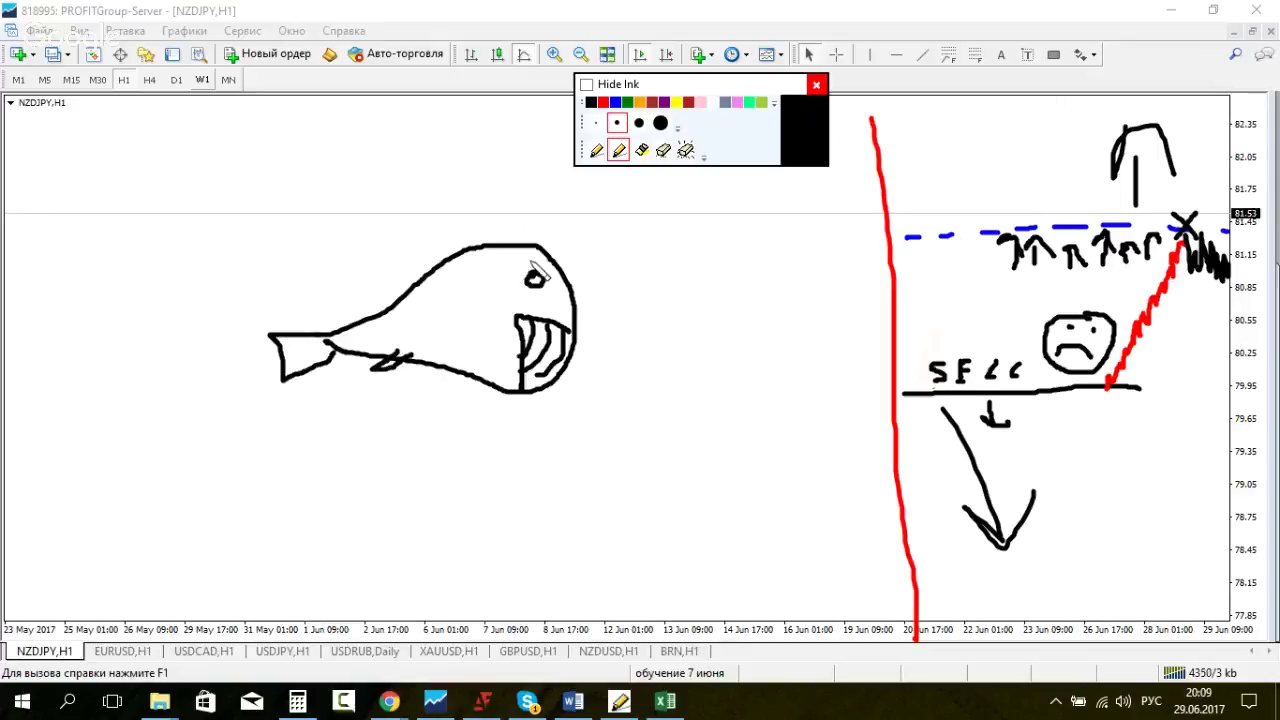
drag(530, 274, 538, 282)
mouse_move(440, 244)
mouse_down()
mouse_move(473, 253)
mouse_move(467, 199)
mouse_move(545, 202)
mouse_move(566, 246)
mouse_up()
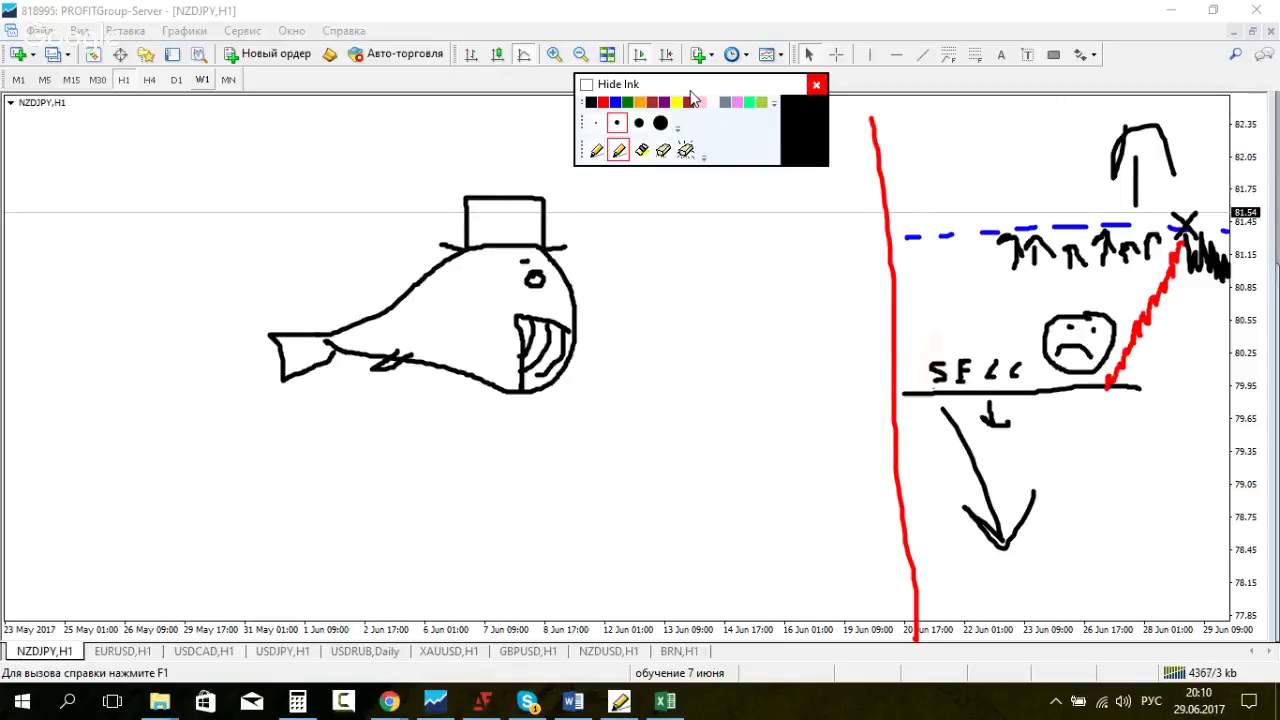
Step: Draw two rows of small orange downward arrows above the blue dashed level
drag(690, 85, 669, 87)
click(618, 104)
mouse_move(998, 207)
mouse_down()
mouse_move(1030, 226)
mouse_move(1080, 212)
mouse_move(1090, 222)
mouse_move(1107, 207)
mouse_move(1113, 224)
mouse_move(1145, 218)
mouse_up()
mouse_move(995, 180)
mouse_down()
mouse_move(1100, 202)
mouse_move(1132, 200)
mouse_up()
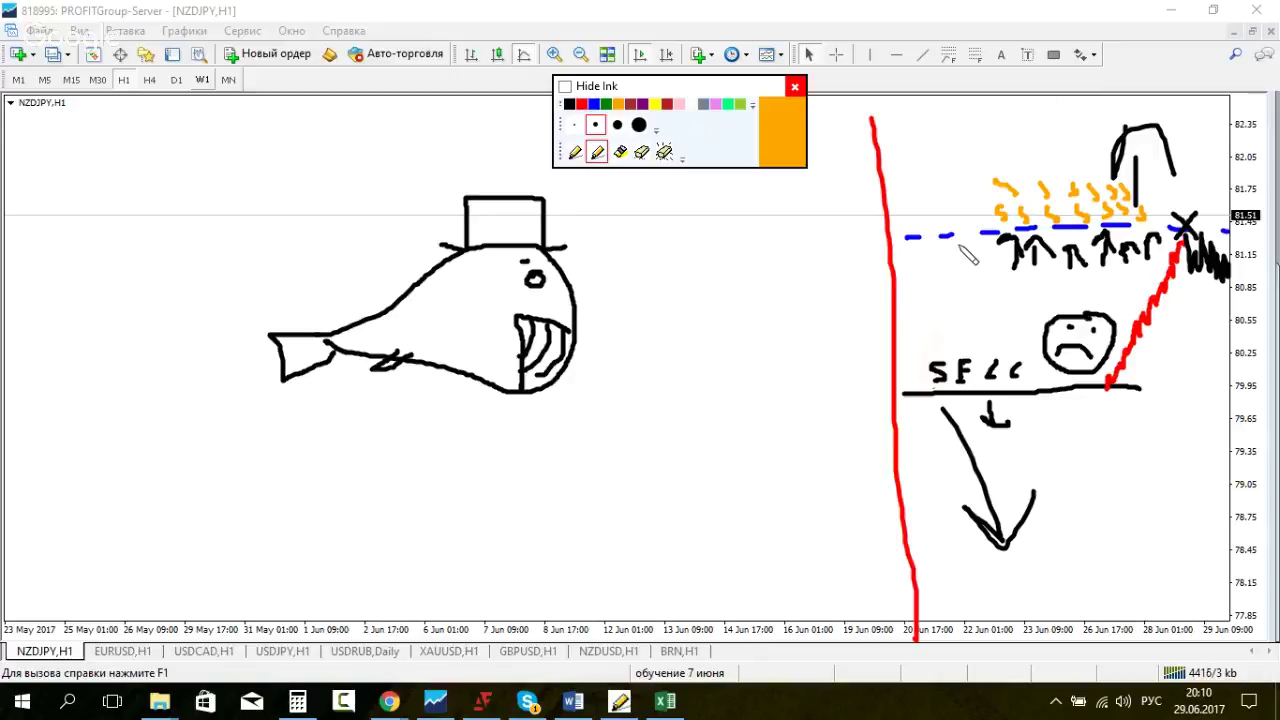
Step: Draw an orange dashed line from the whale's head across the red divider to the orange arrows
drag(577, 273, 590, 272)
drag(620, 266, 731, 255)
drag(786, 241, 897, 215)
drag(961, 207, 1003, 200)
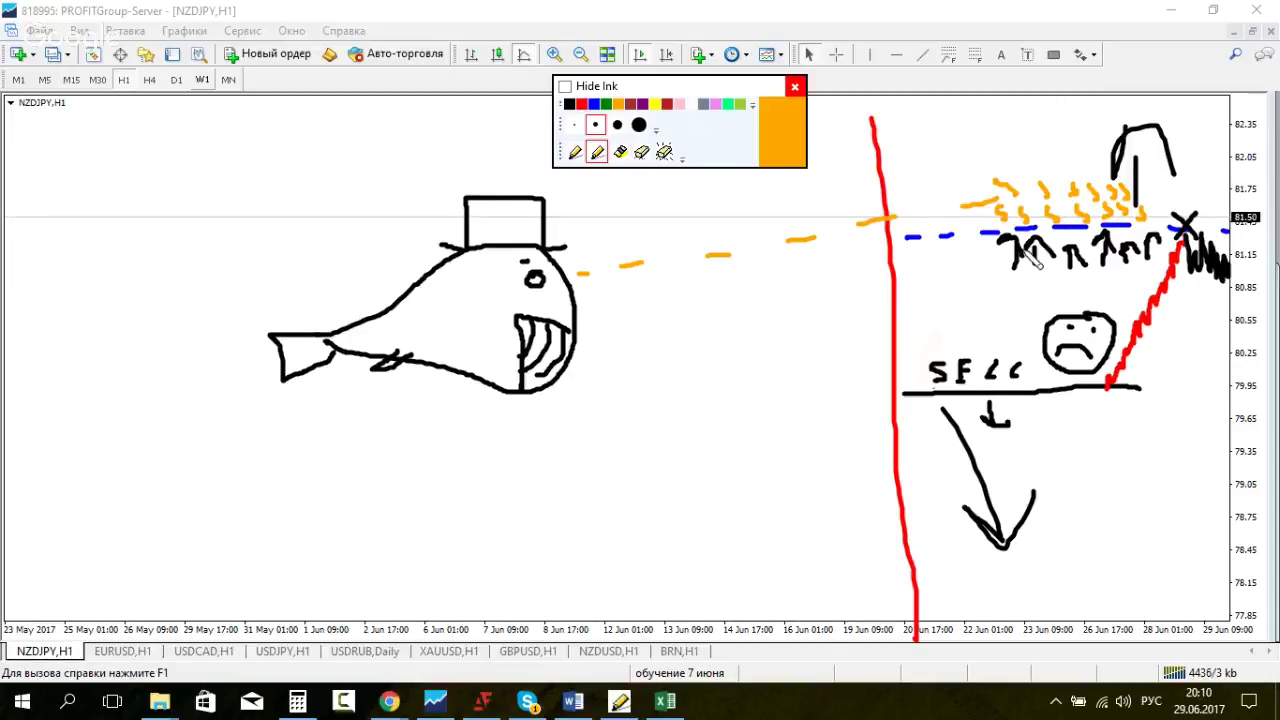
Step: Sketch two small orange shapes under the black upward arrows, and frame the orange downward arrows with a large orange box
mouse_move(934, 273)
mouse_down()
mouse_move(975, 299)
mouse_move(1002, 246)
mouse_up()
mouse_move(957, 287)
mouse_down()
mouse_move(942, 321)
mouse_move(1005, 280)
mouse_move(1008, 258)
mouse_move(996, 276)
mouse_move(1020, 302)
mouse_move(1042, 292)
mouse_move(1042, 308)
mouse_move(1006, 299)
mouse_move(1040, 303)
mouse_up()
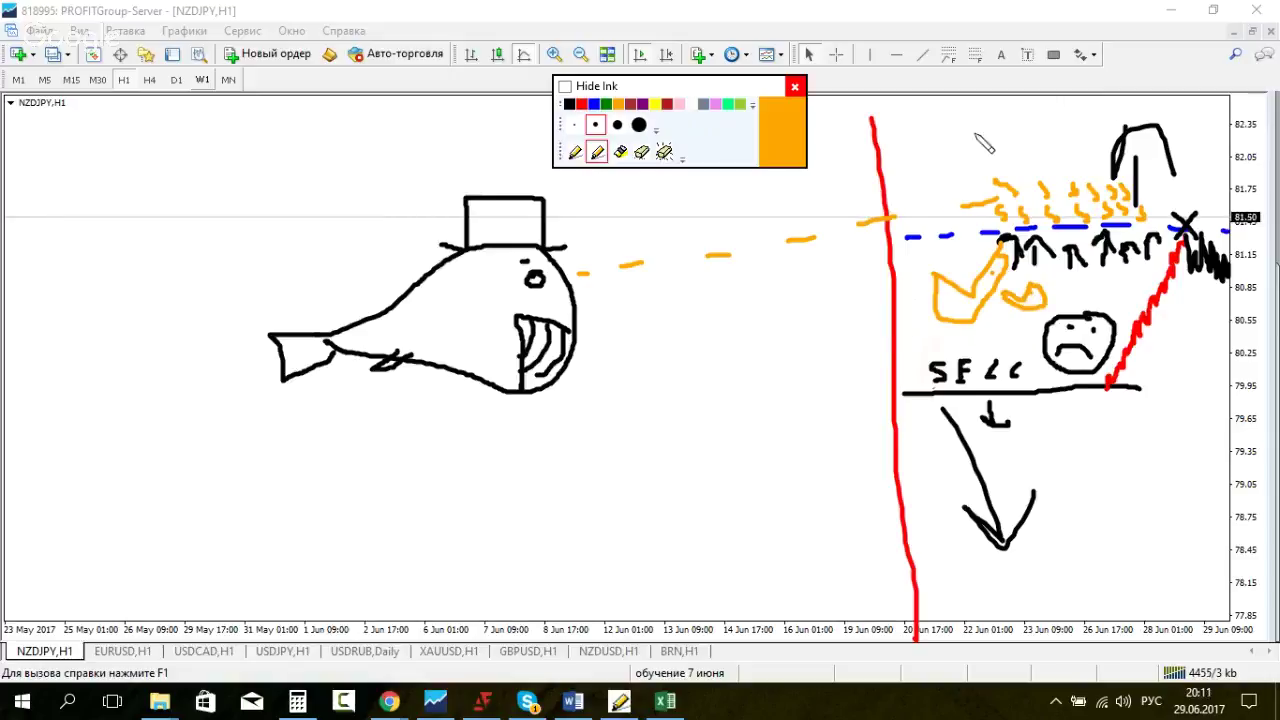
mouse_move(890, 214)
mouse_down()
mouse_move(959, 156)
mouse_move(1209, 142)
mouse_move(1207, 211)
mouse_move(1152, 212)
mouse_up()
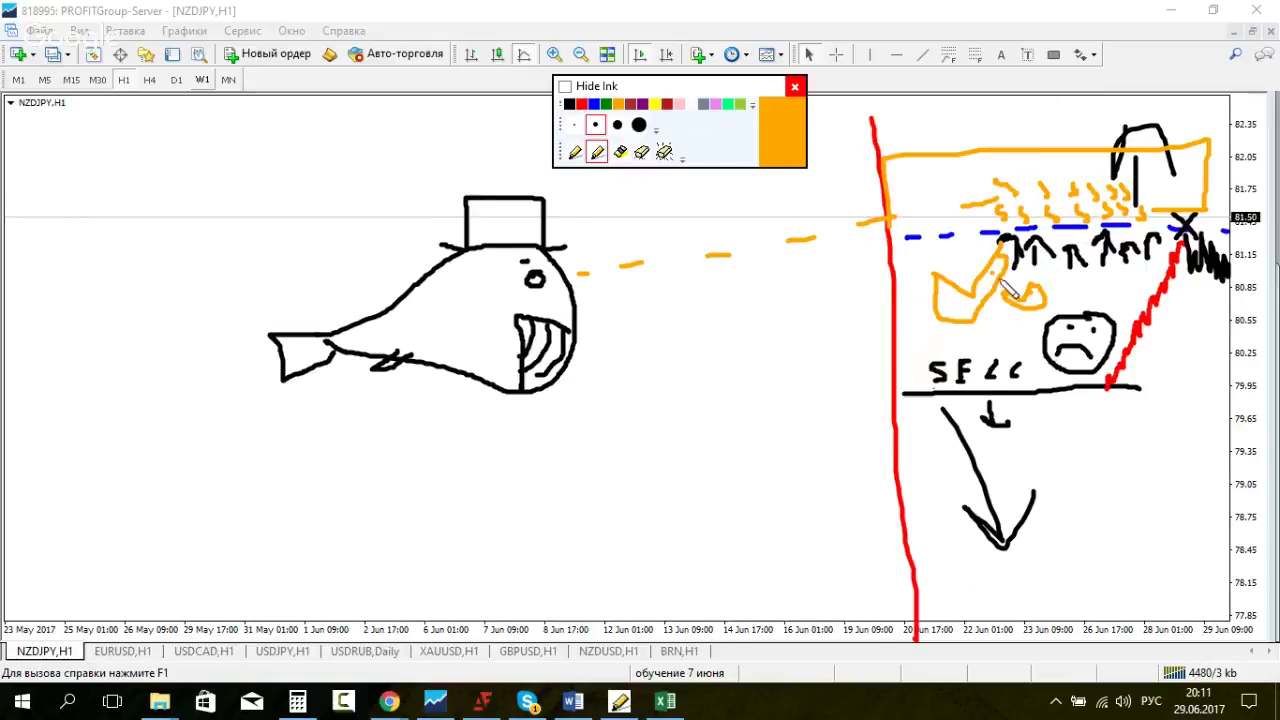
Step: Draw an orange zigzag falling from the dashed line to a small loop near the divider, and an orange oval around the line's middle
drag(796, 262, 866, 368)
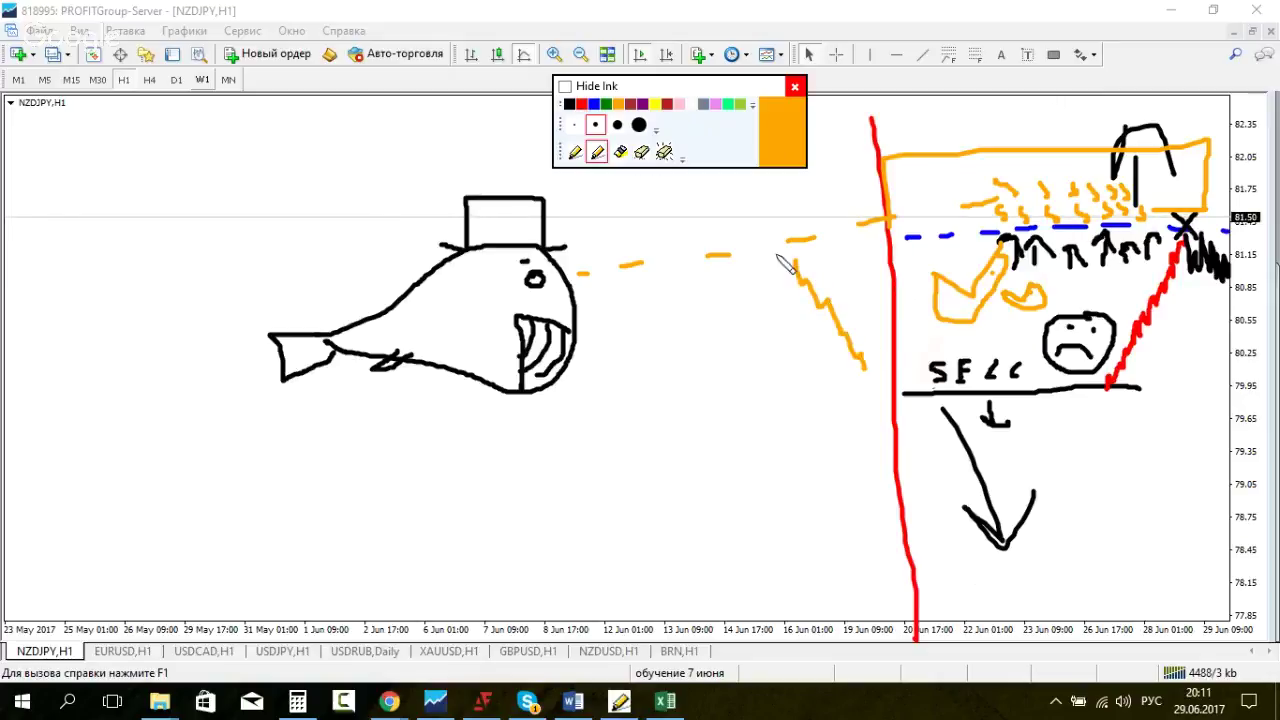
mouse_move(868, 354)
mouse_down()
mouse_move(848, 360)
mouse_move(876, 368)
mouse_move(872, 358)
mouse_up()
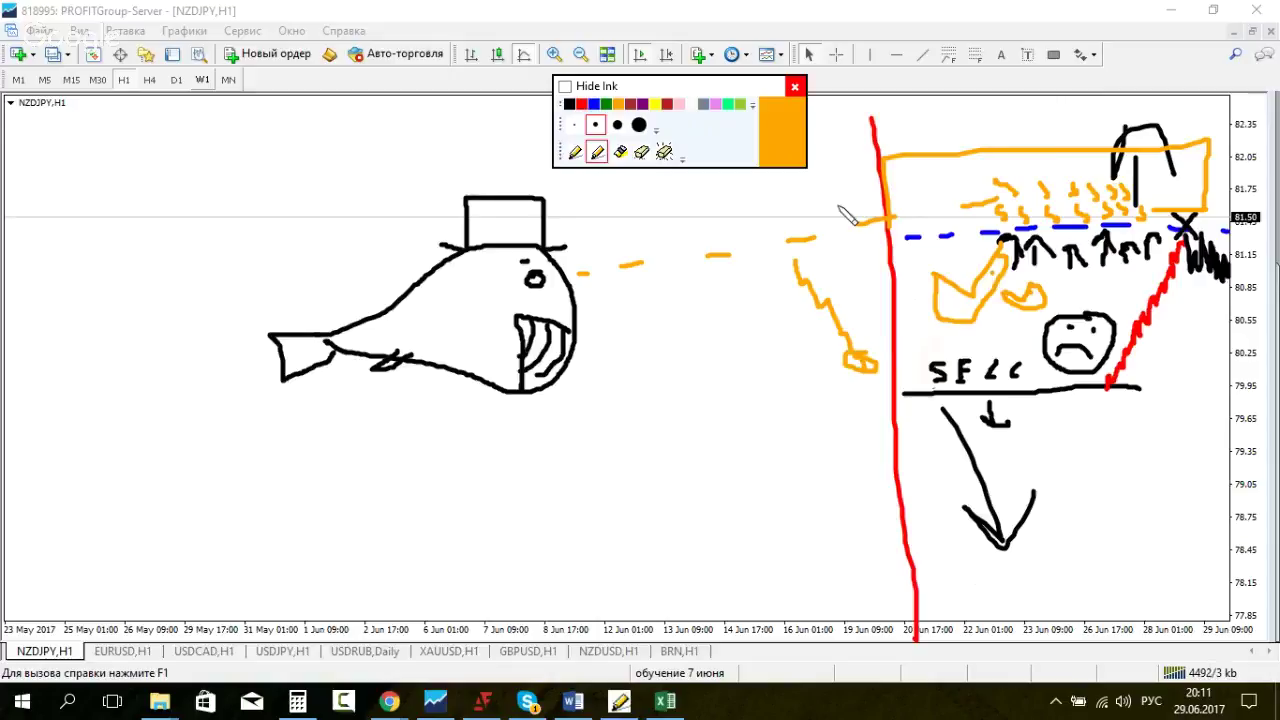
mouse_move(786, 210)
mouse_down()
mouse_move(664, 213)
mouse_move(706, 265)
mouse_move(777, 258)
mouse_move(732, 210)
mouse_move(762, 238)
mouse_up()
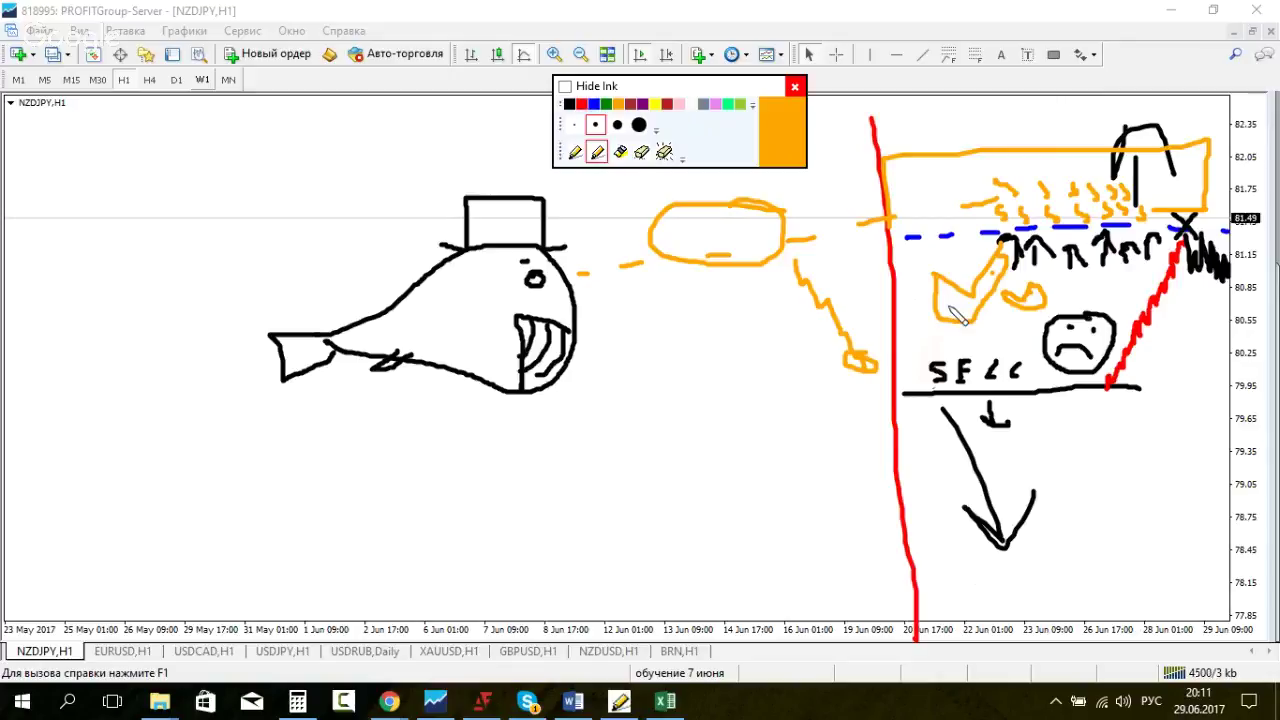
Step: Erase all the ink from the chart, and toggle the ink's visibility off and on
click(665, 153)
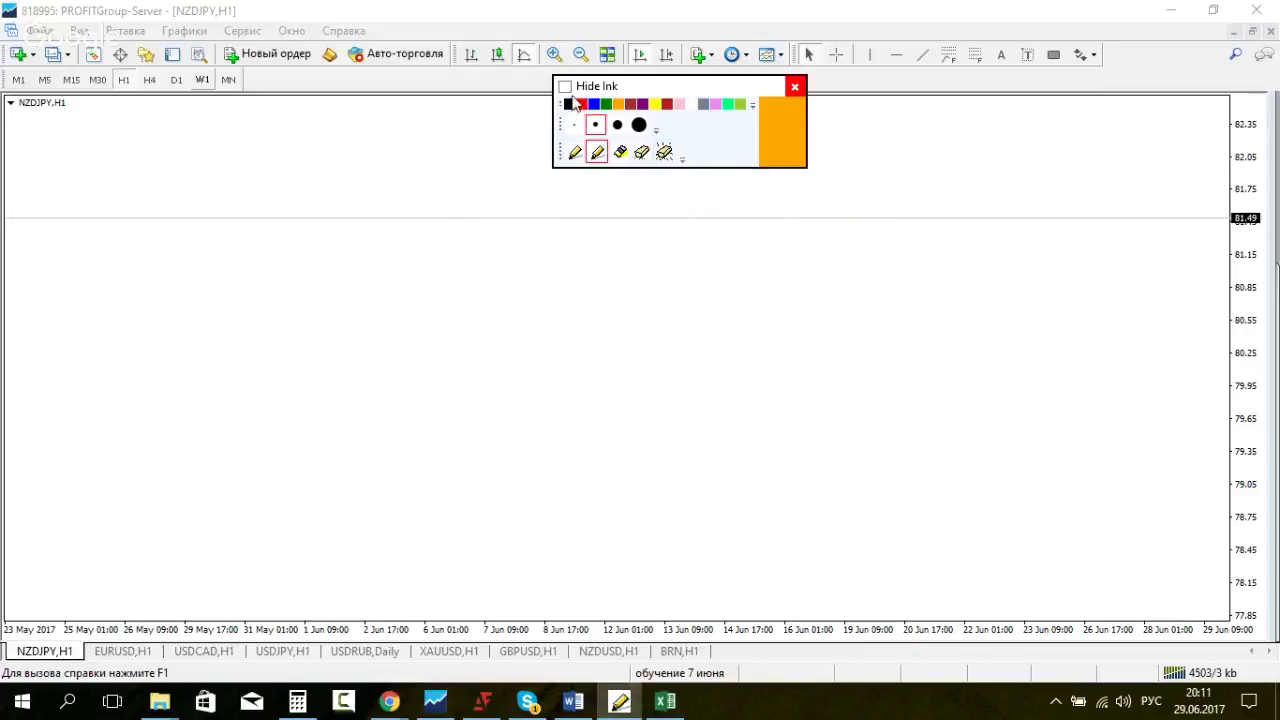
click(566, 88)
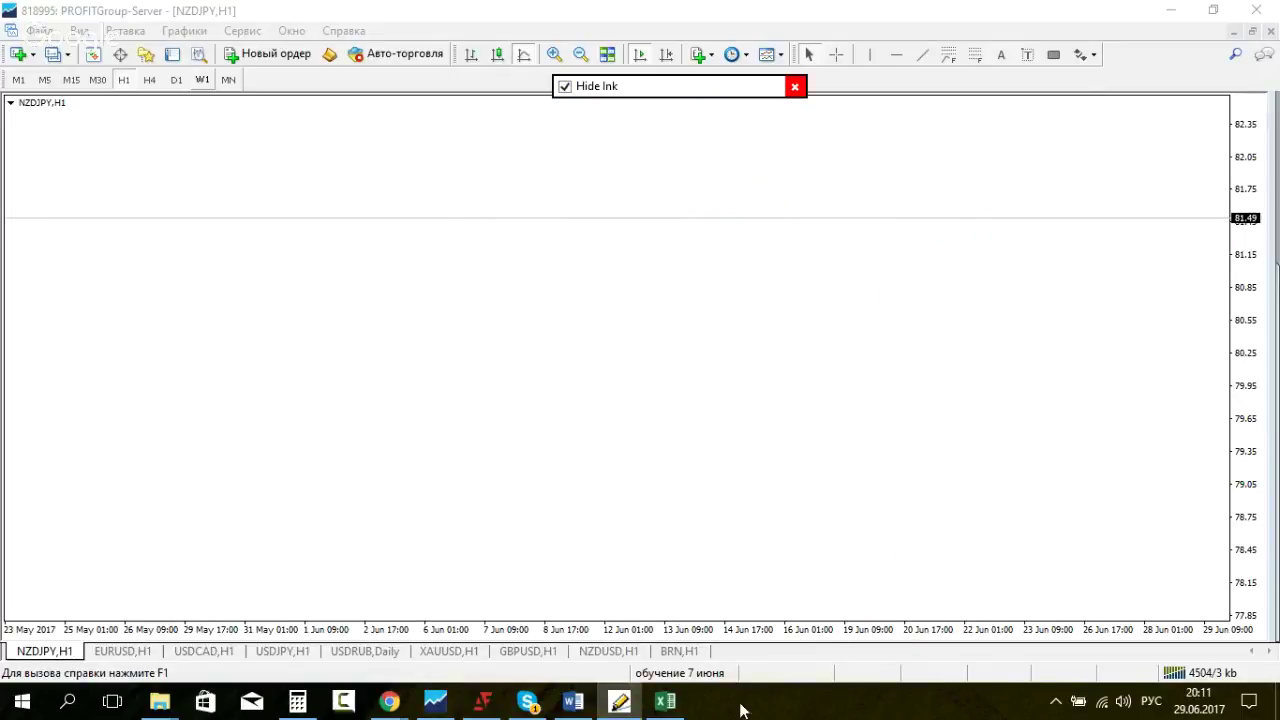
click(566, 87)
Step: Draw a row of five small orange downward arrows near 81.15 and circle them with a wide orange oval
mouse_move(626, 230)
mouse_down()
mouse_move(625, 252)
mouse_move(639, 255)
mouse_up()
mouse_move(656, 238)
mouse_down()
mouse_move(785, 256)
mouse_move(780, 271)
mouse_move(611, 283)
mouse_move(906, 280)
mouse_move(715, 215)
mouse_up()
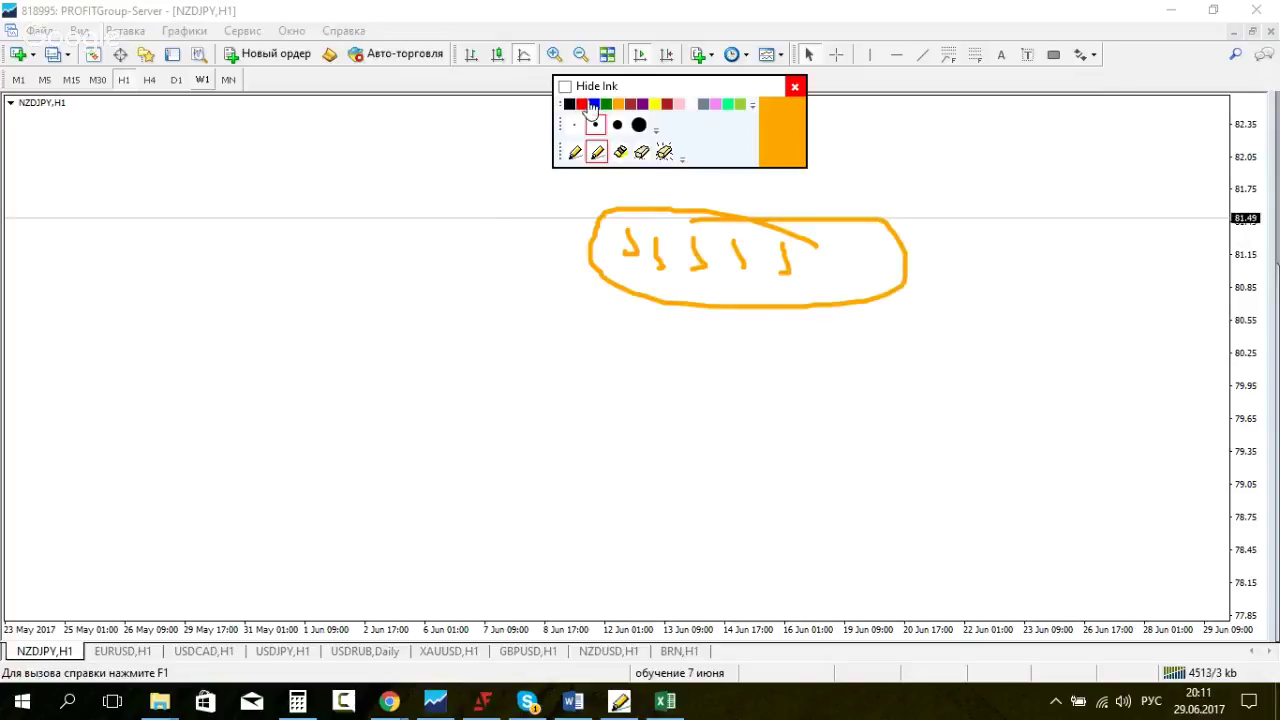
Step: Erase and hide the orange ink, and highlight "Уровни БД не тестируют" in the main rule of the Word course document
click(664, 151)
click(565, 87)
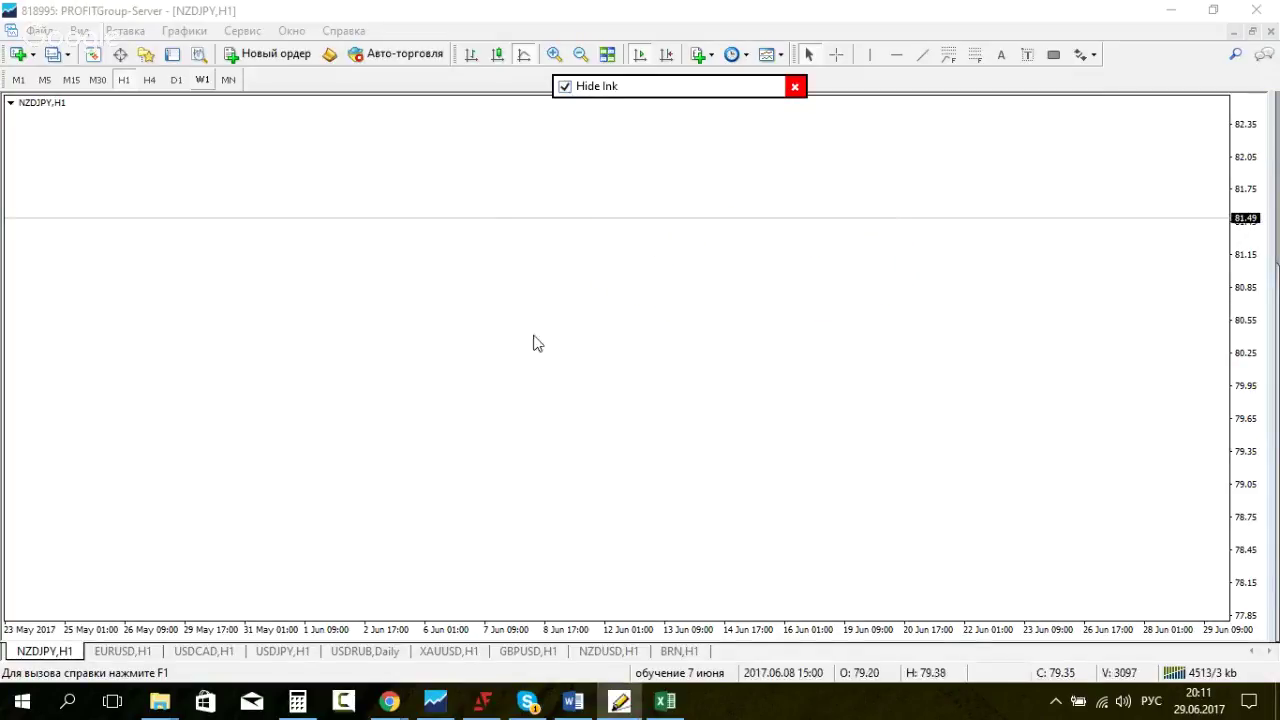
click(574, 702)
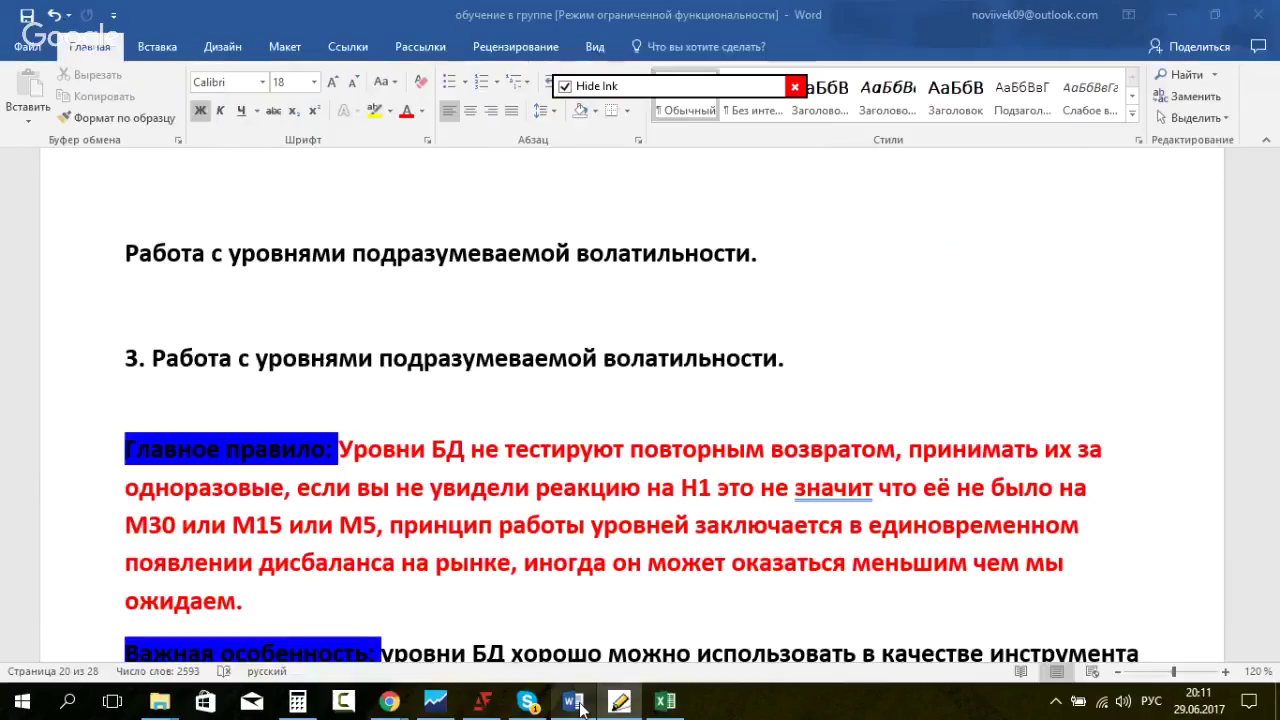
drag(340, 450, 626, 450)
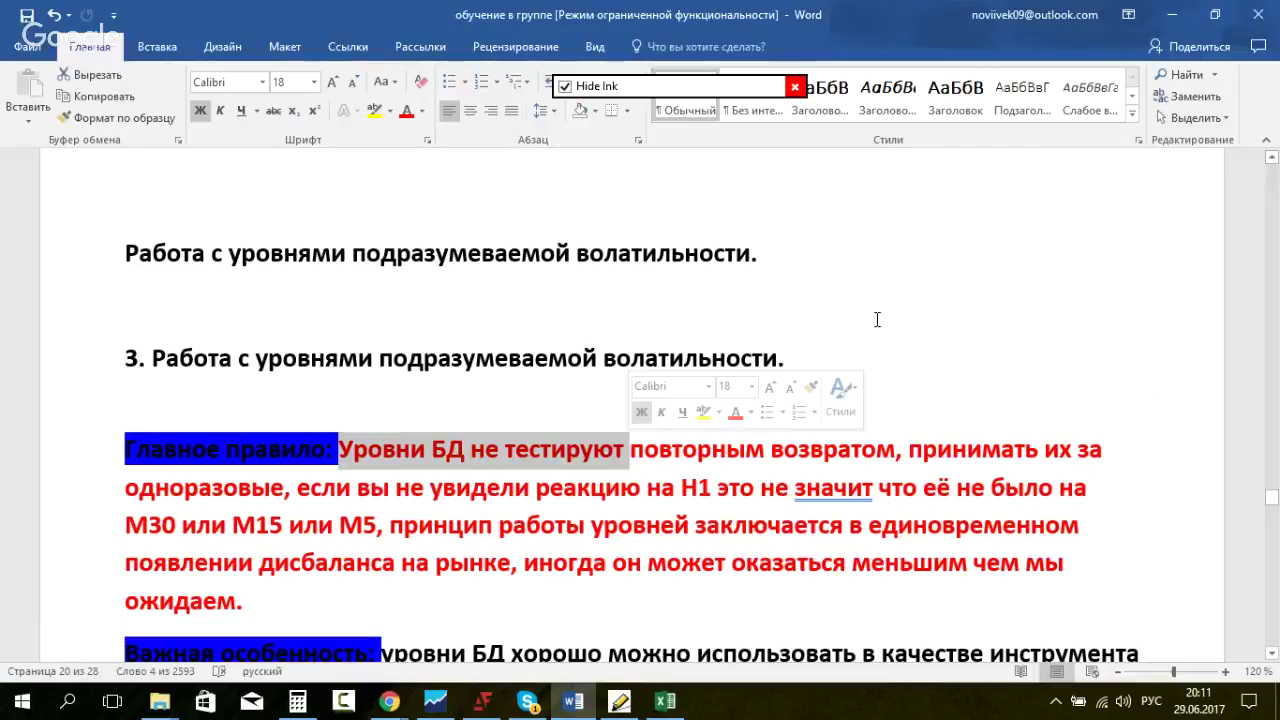
Step: Return to the empty NZDJPY chart in the trading terminal, show the ink and draw a large blue circle at its centre
click(530, 705)
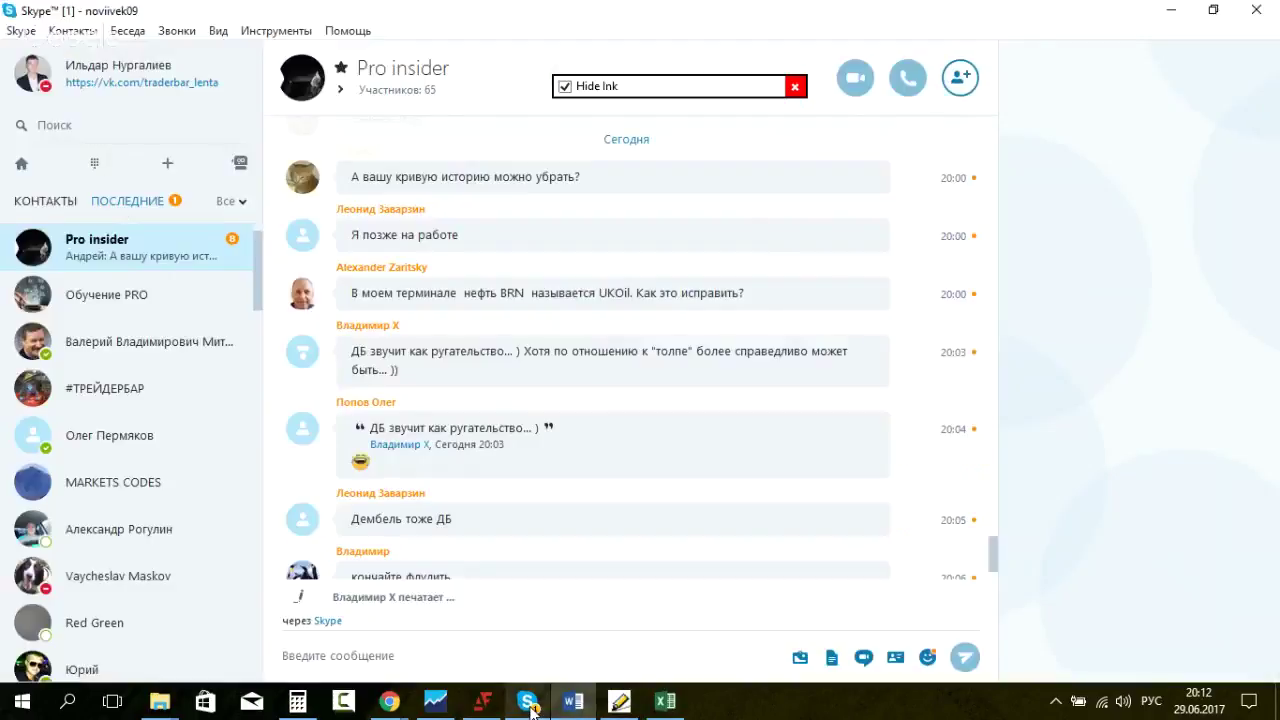
click(530, 705)
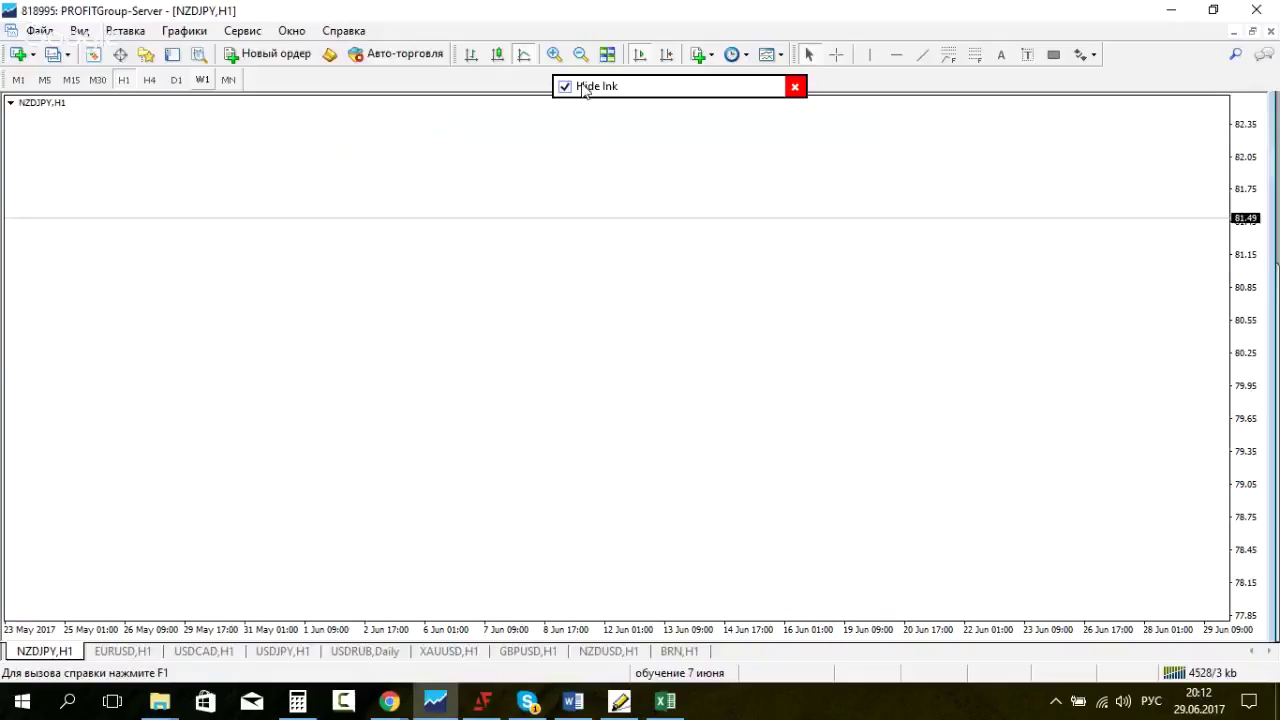
click(586, 88)
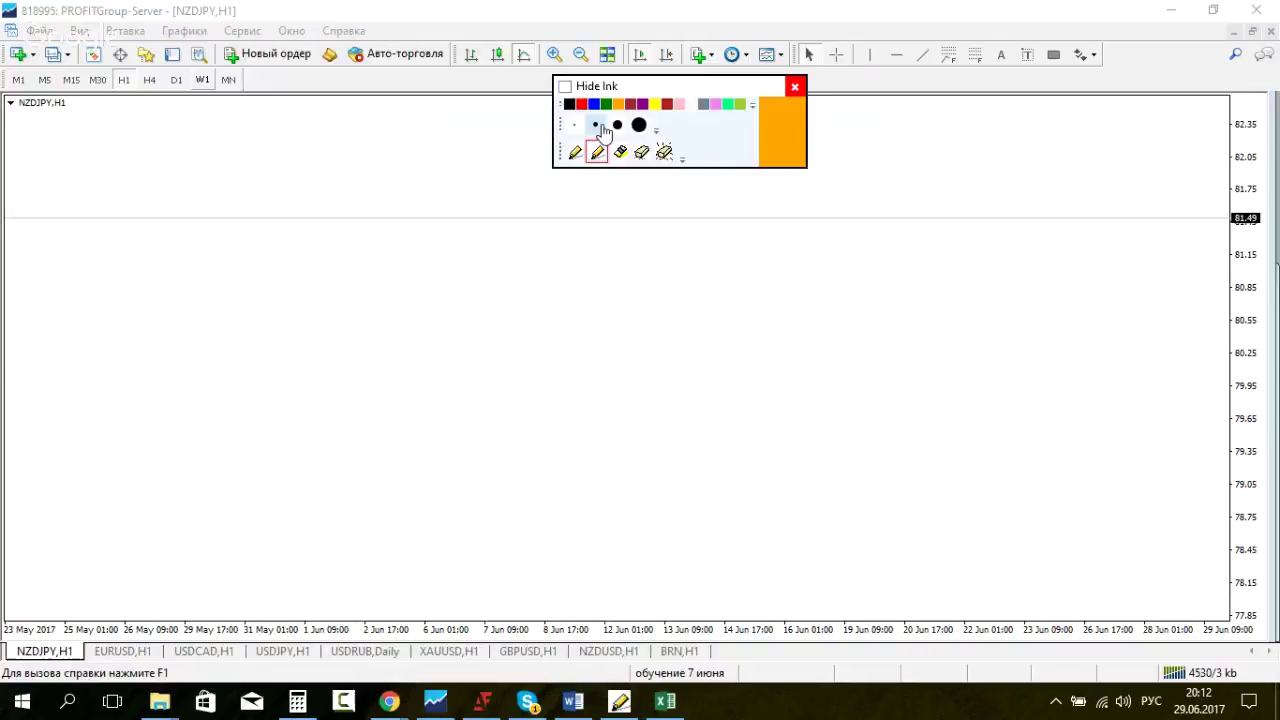
click(596, 124)
click(594, 104)
mouse_move(556, 197)
mouse_down()
mouse_move(456, 250)
mouse_move(387, 377)
mouse_move(613, 461)
mouse_move(550, 206)
mouse_up()
Step: Draw in black three stacked upward arrows from the circle's lower edge, with short dashes, two downward arrows and two more upward arrows beside them
click(569, 104)
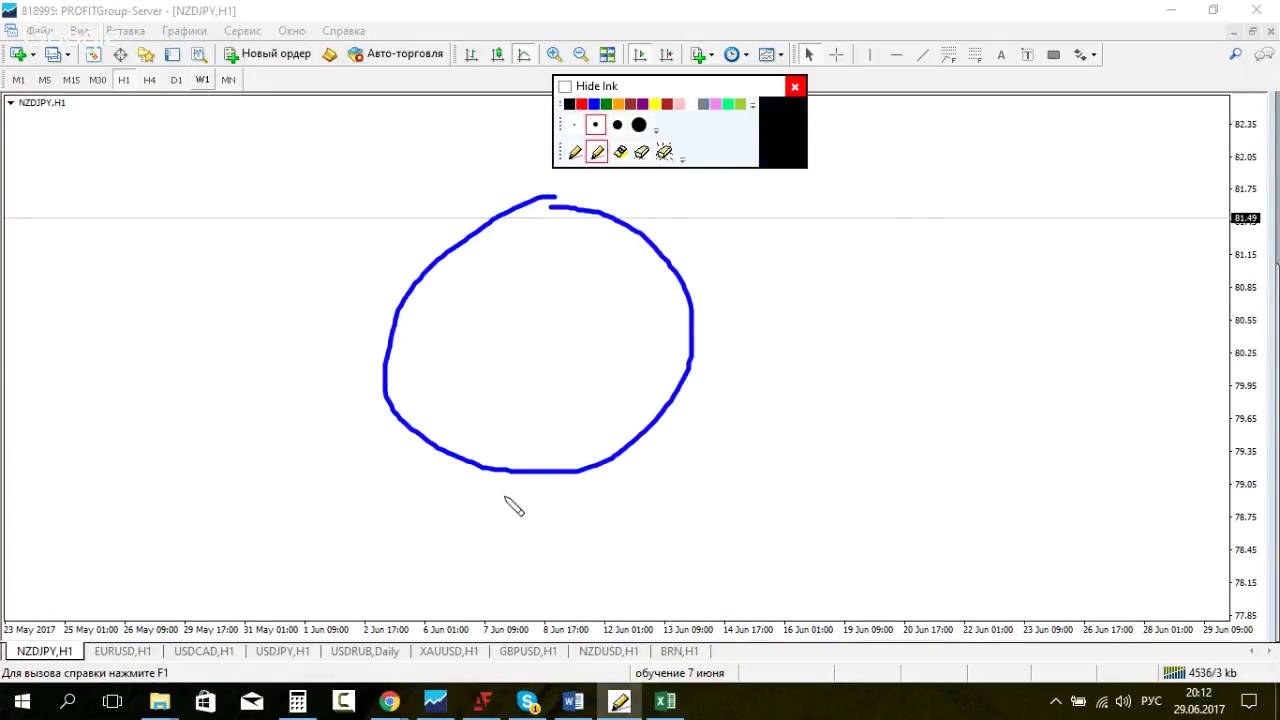
drag(522, 474, 541, 397)
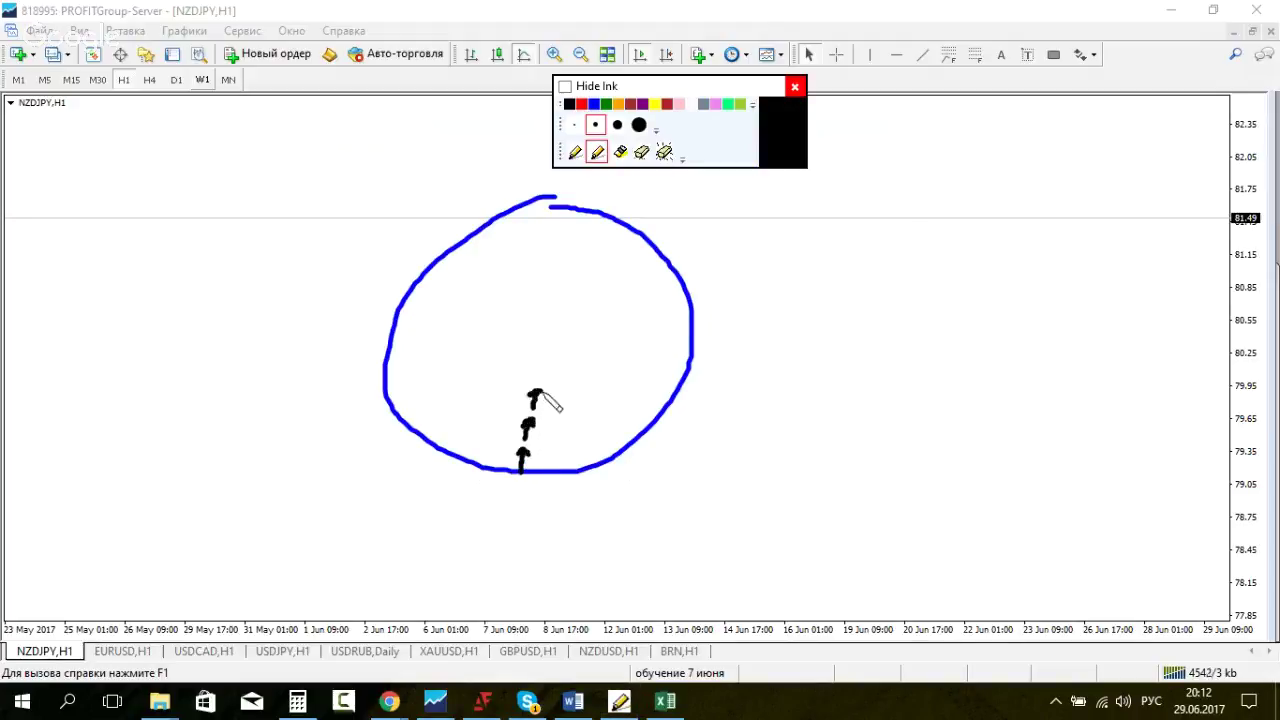
mouse_move(537, 452)
mouse_down()
mouse_move(548, 452)
mouse_move(557, 392)
mouse_move(570, 412)
mouse_move(575, 393)
mouse_move(582, 432)
mouse_up()
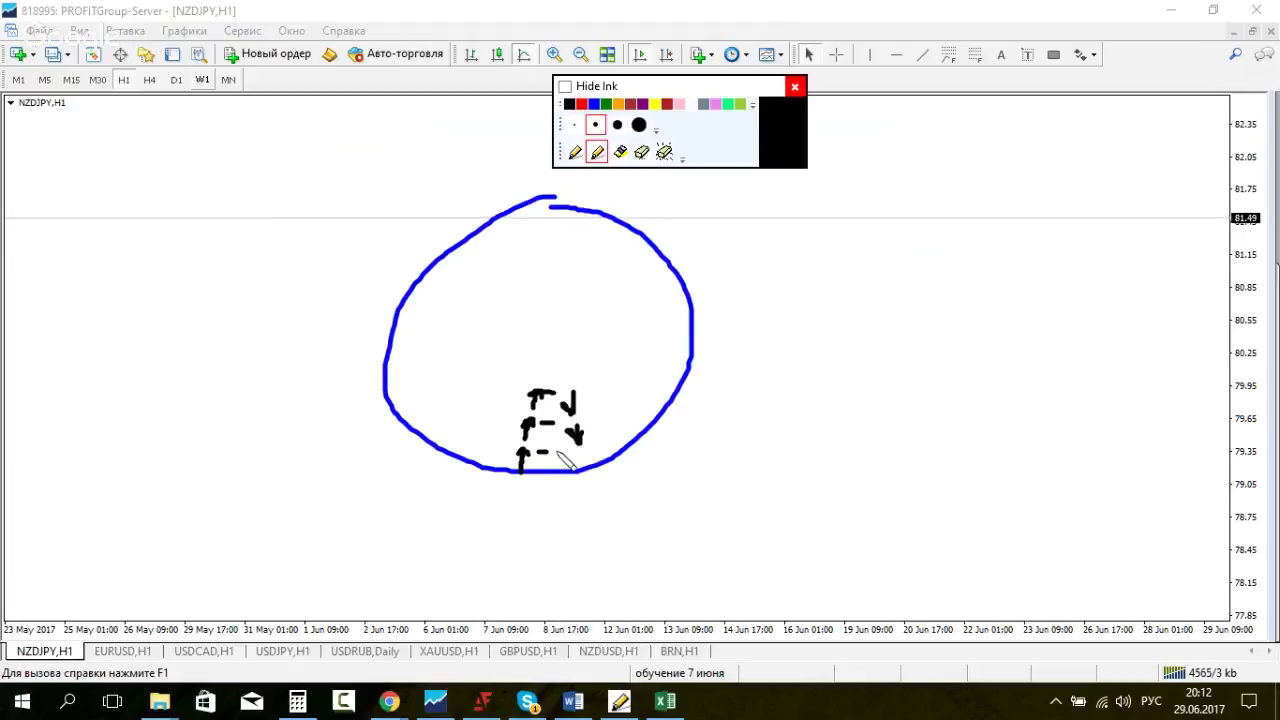
drag(592, 442, 616, 403)
click(606, 400)
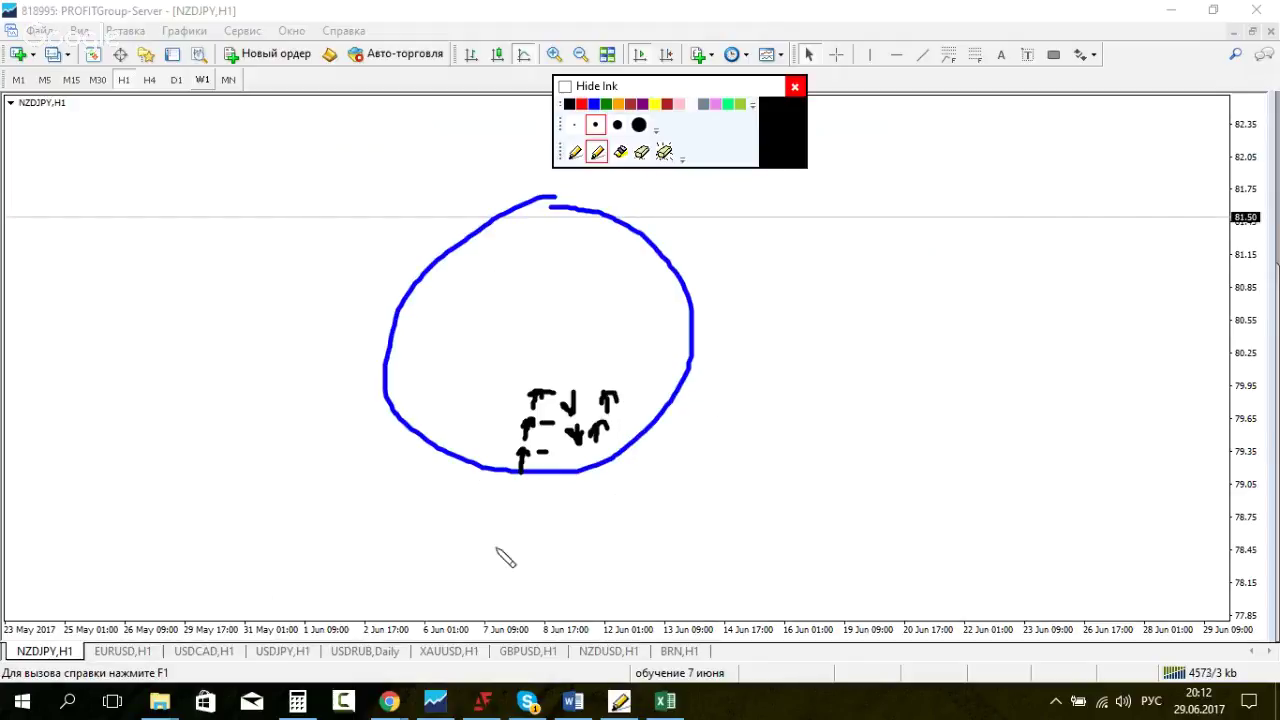
Step: Erase and hide the ink, and highlight the main rule in Word from "Уровни БД не тестируют" through "одноразовые"
click(662, 153)
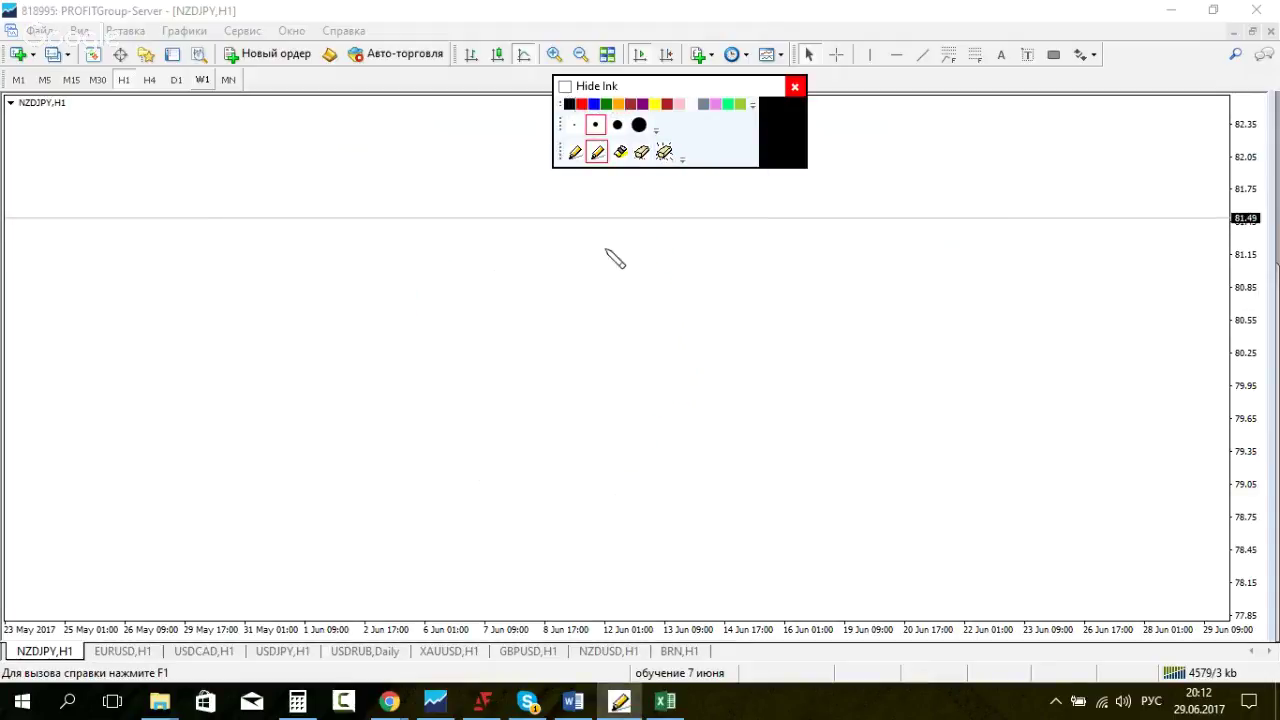
key(ctrl+3)
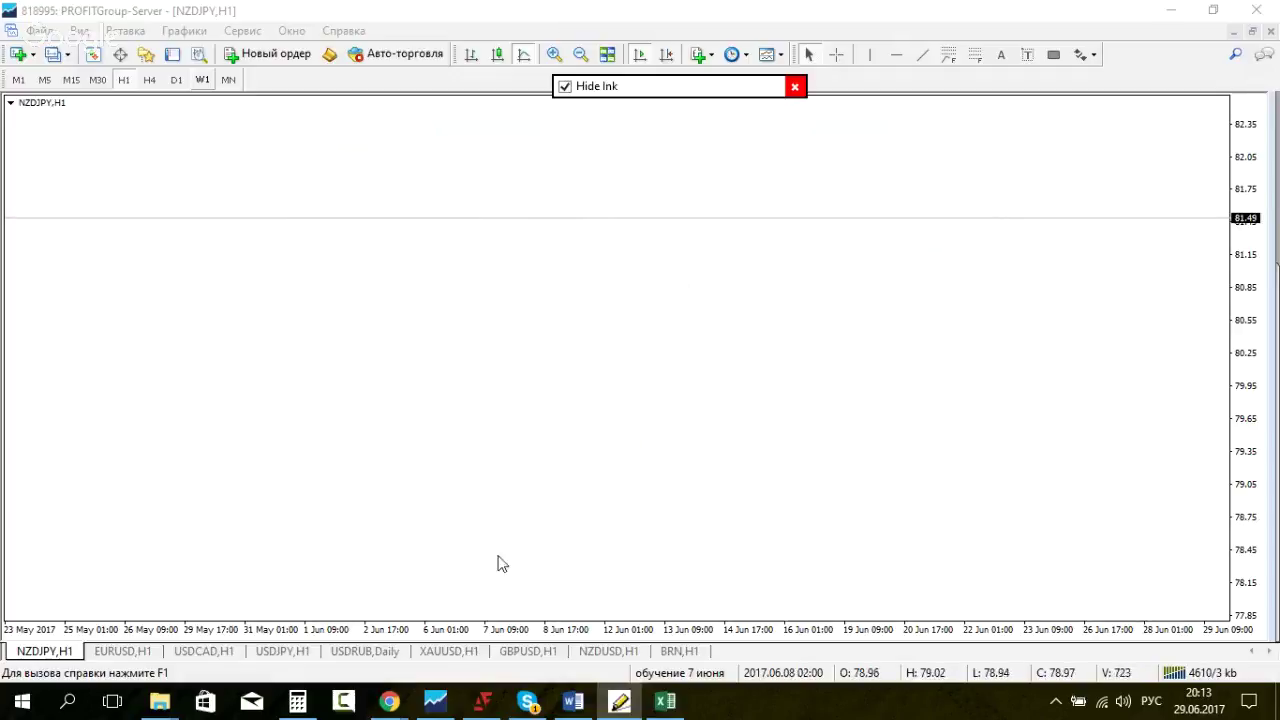
click(578, 706)
drag(340, 450, 896, 452)
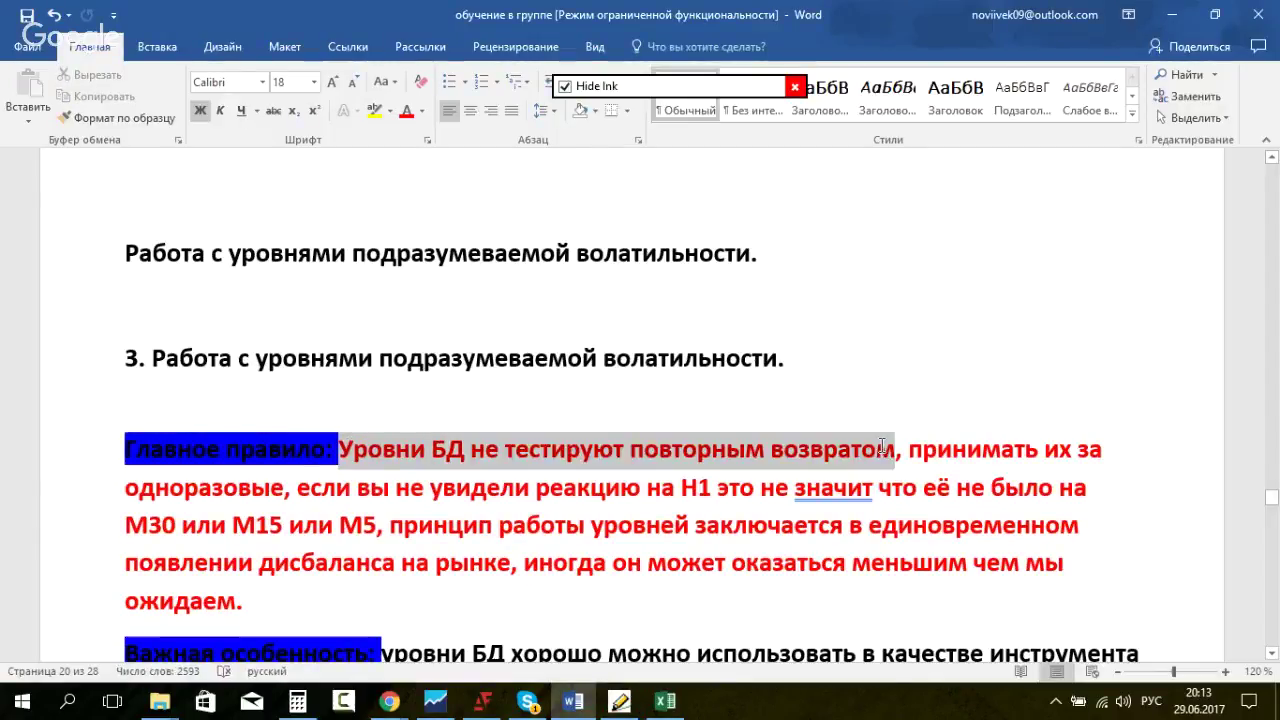
click(276, 488)
drag(333, 472, 290, 488)
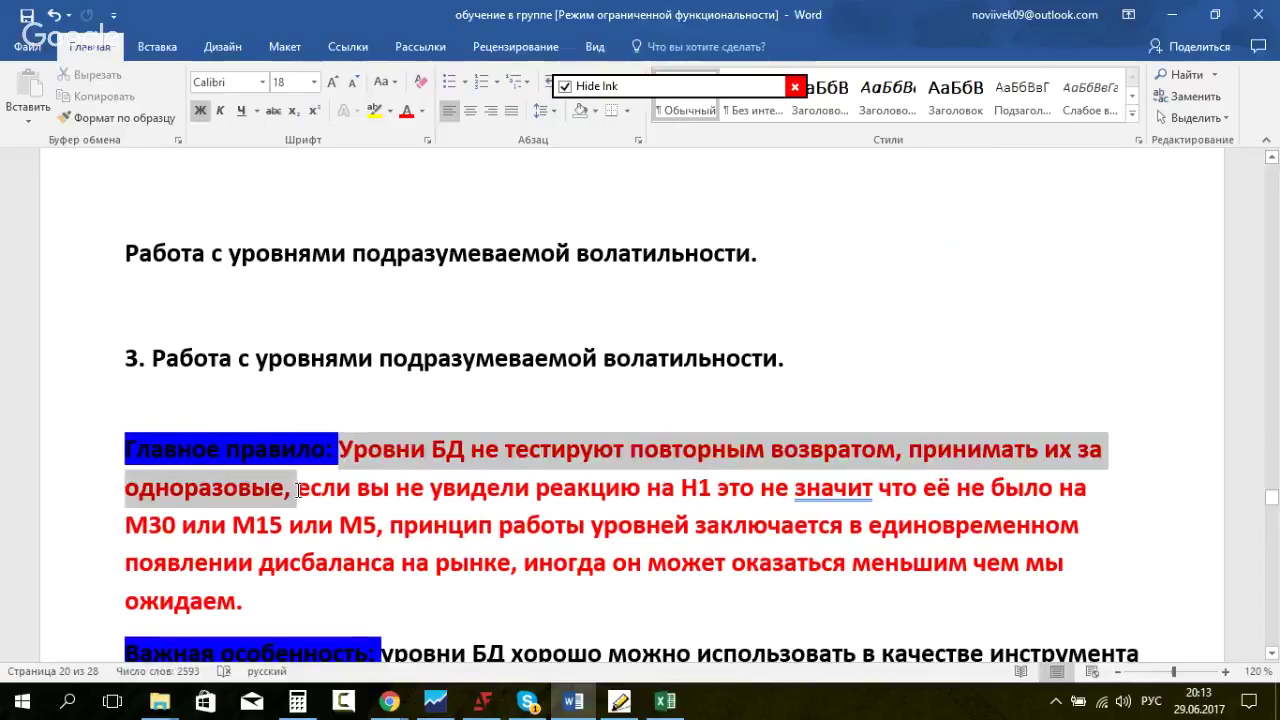
Step: Highlight the rule's passages on a reaction missed on H1 but possible on "М30 или М15 или М5" while reading them
click(267, 487)
drag(296, 487, 724, 487)
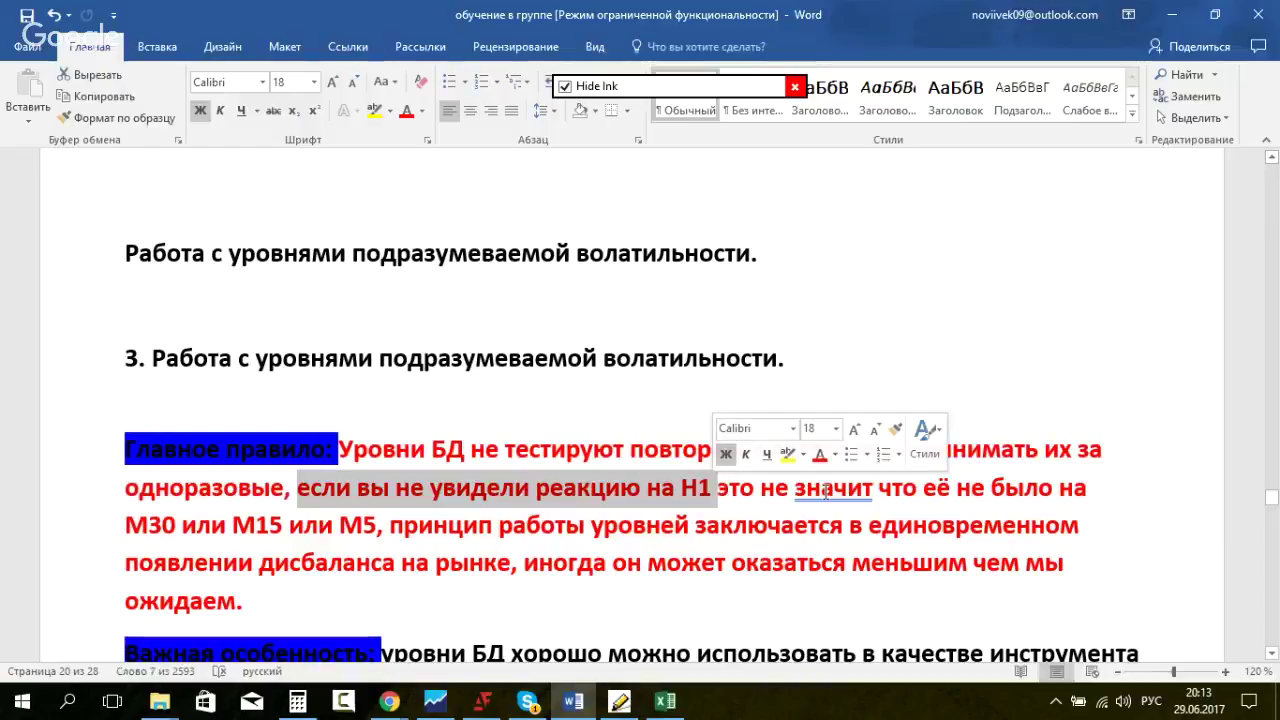
click(1024, 487)
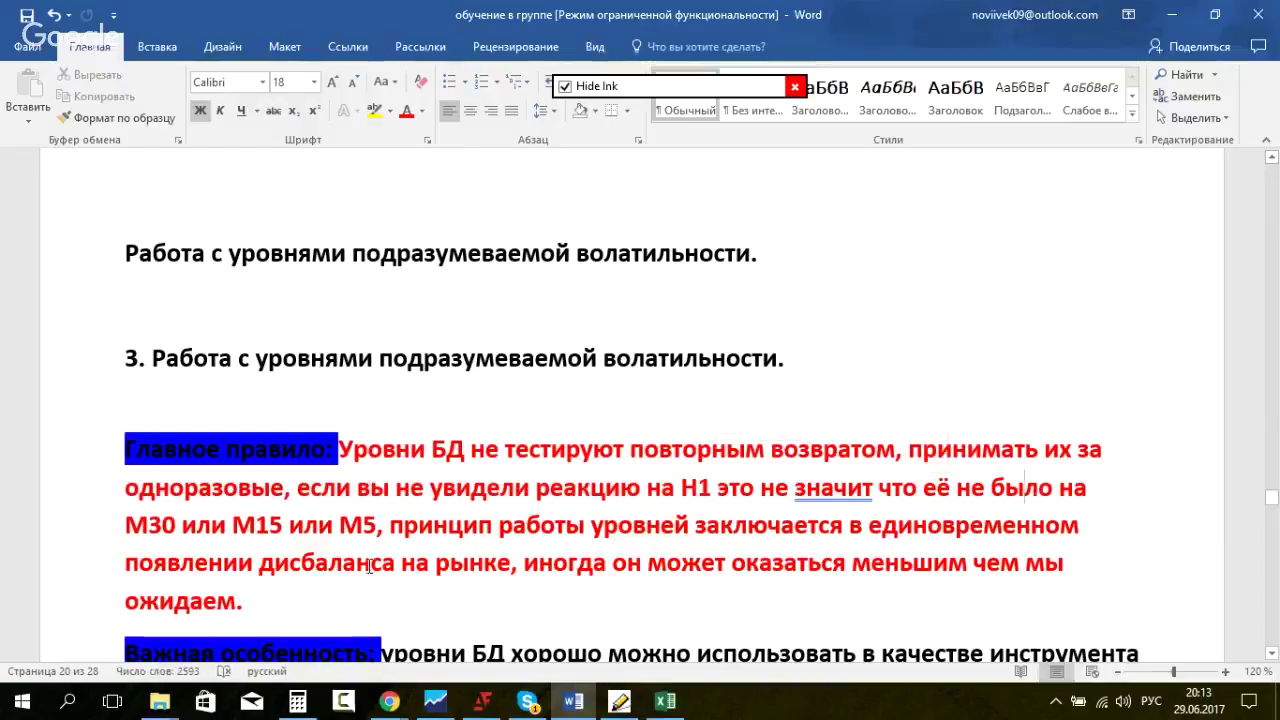
drag(130, 528, 234, 522)
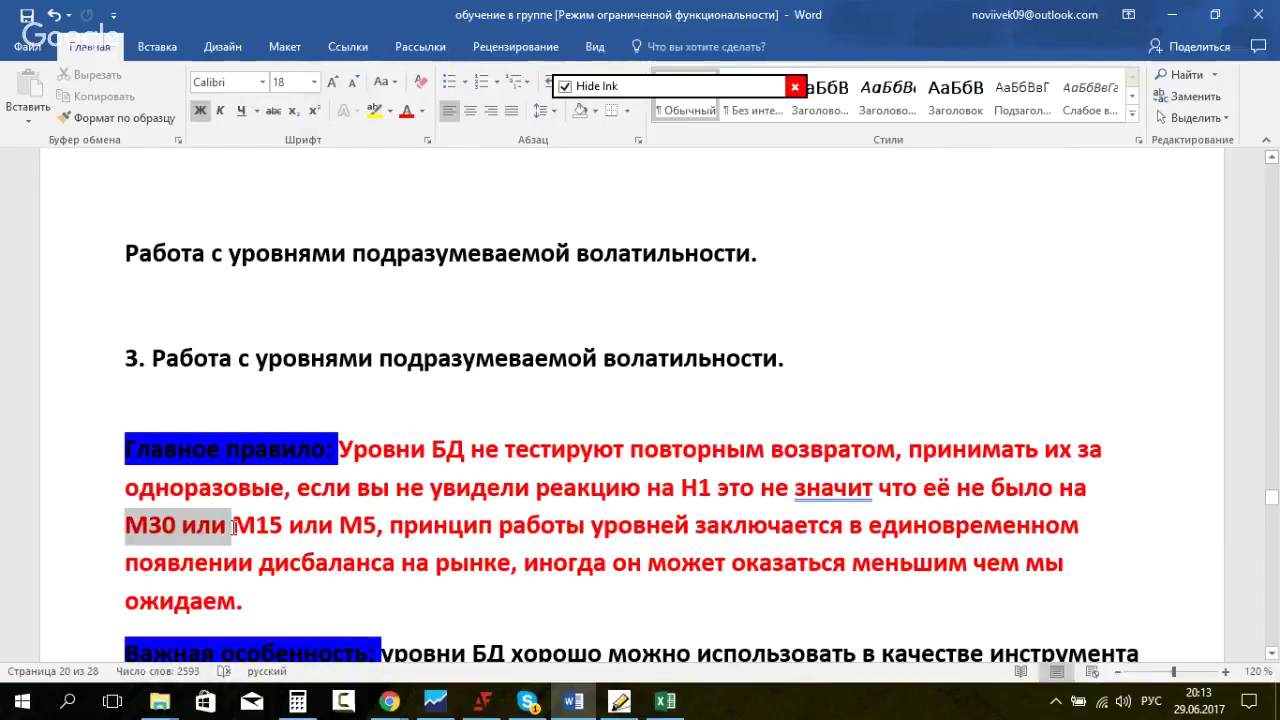
drag(265, 527, 378, 527)
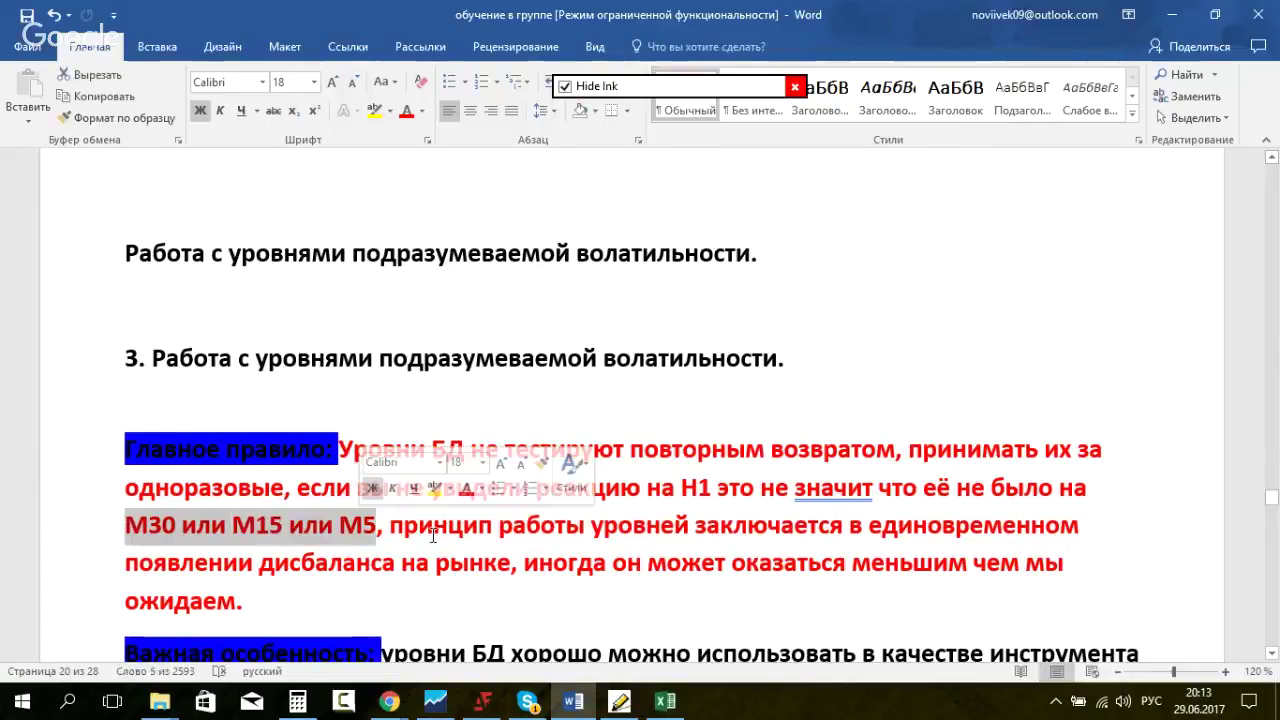
click(379, 526)
drag(379, 526, 681, 488)
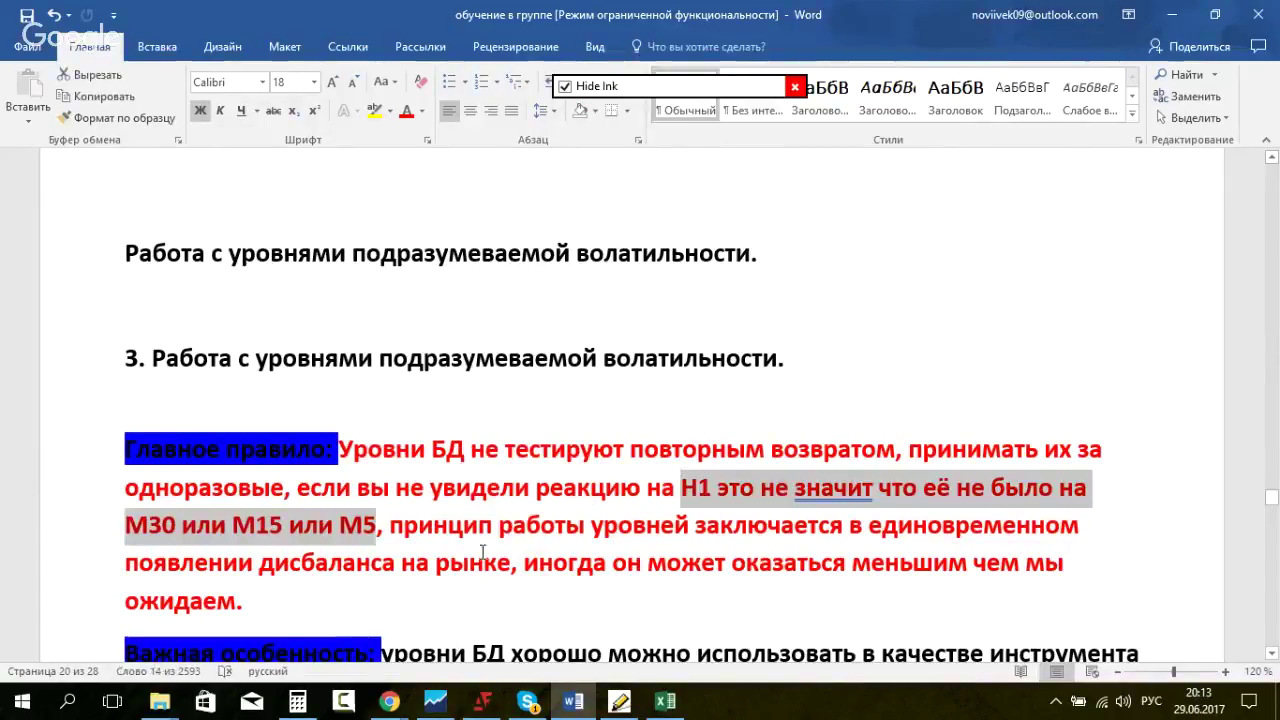
click(446, 524)
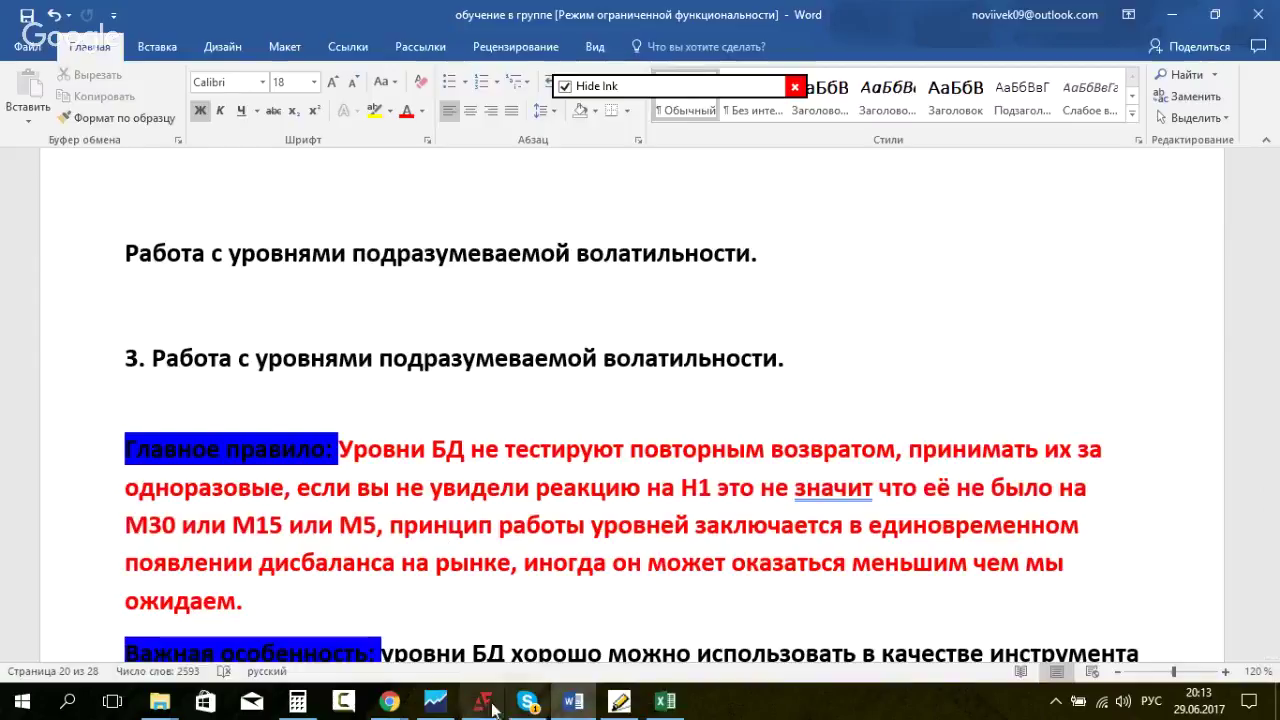
Step: Switch to the USDCAD H1 chart in the trading terminal and add the ki_Level_from_File indicator to it
click(436, 704)
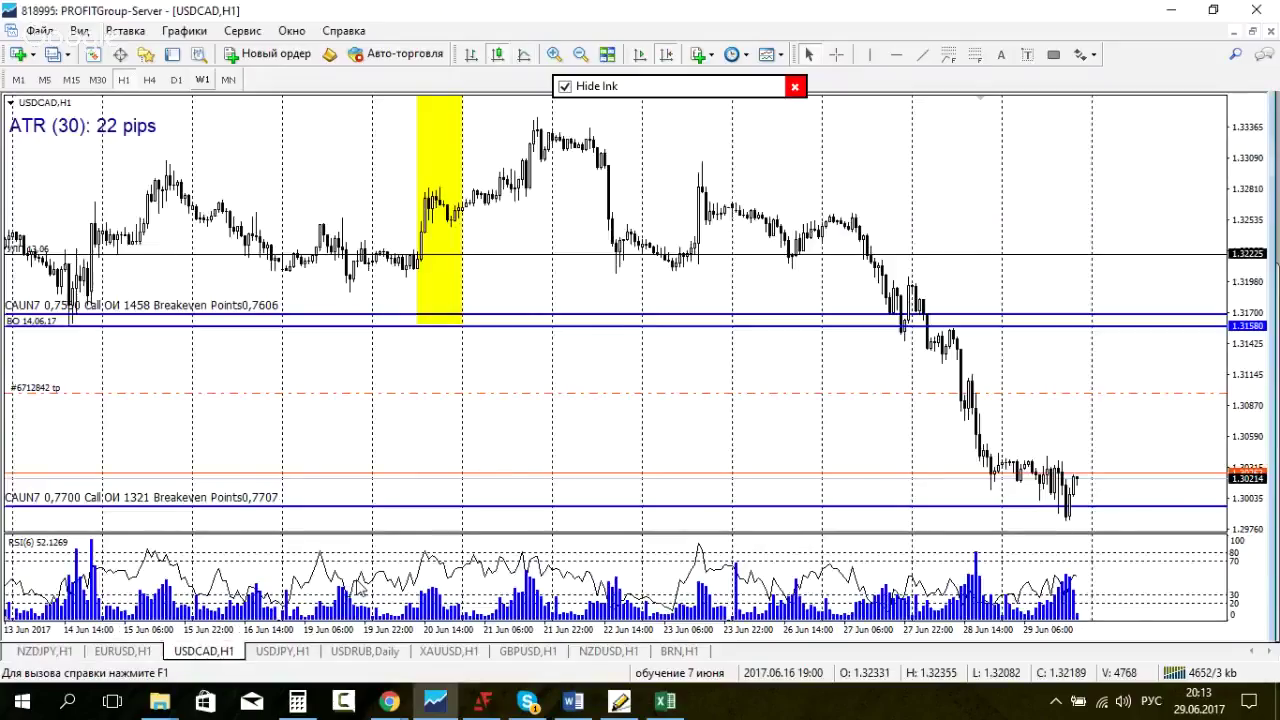
click(146, 56)
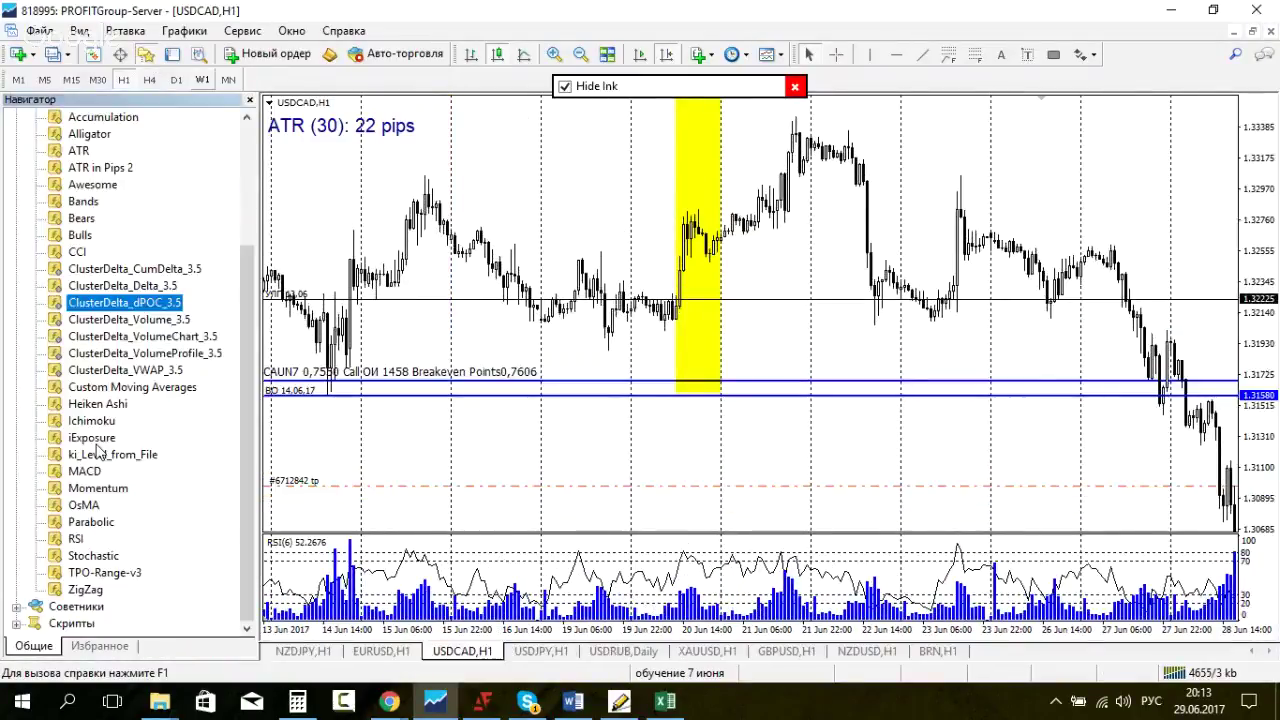
drag(97, 451, 486, 485)
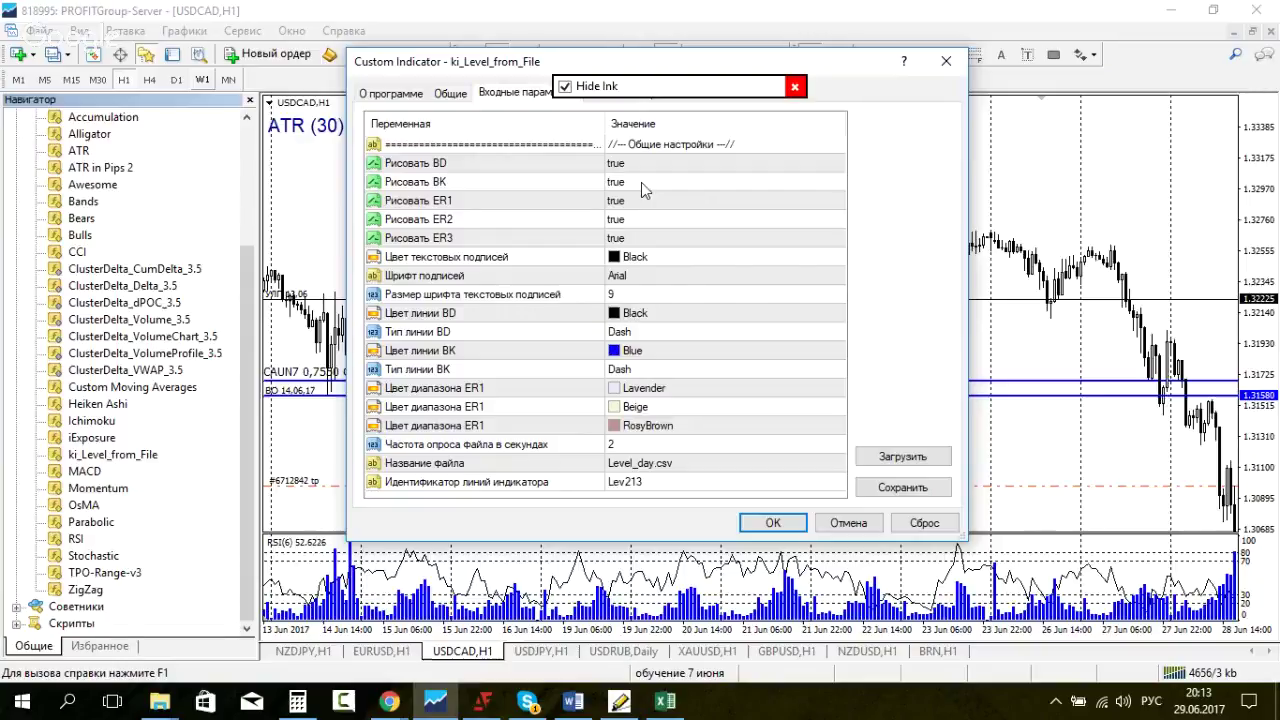
Step: Set the indicator's Рисовать ER1, ER2 and ER3 parameters to false and apply the settings
click(645, 201)
click(646, 204)
click(645, 217)
click(650, 221)
click(648, 221)
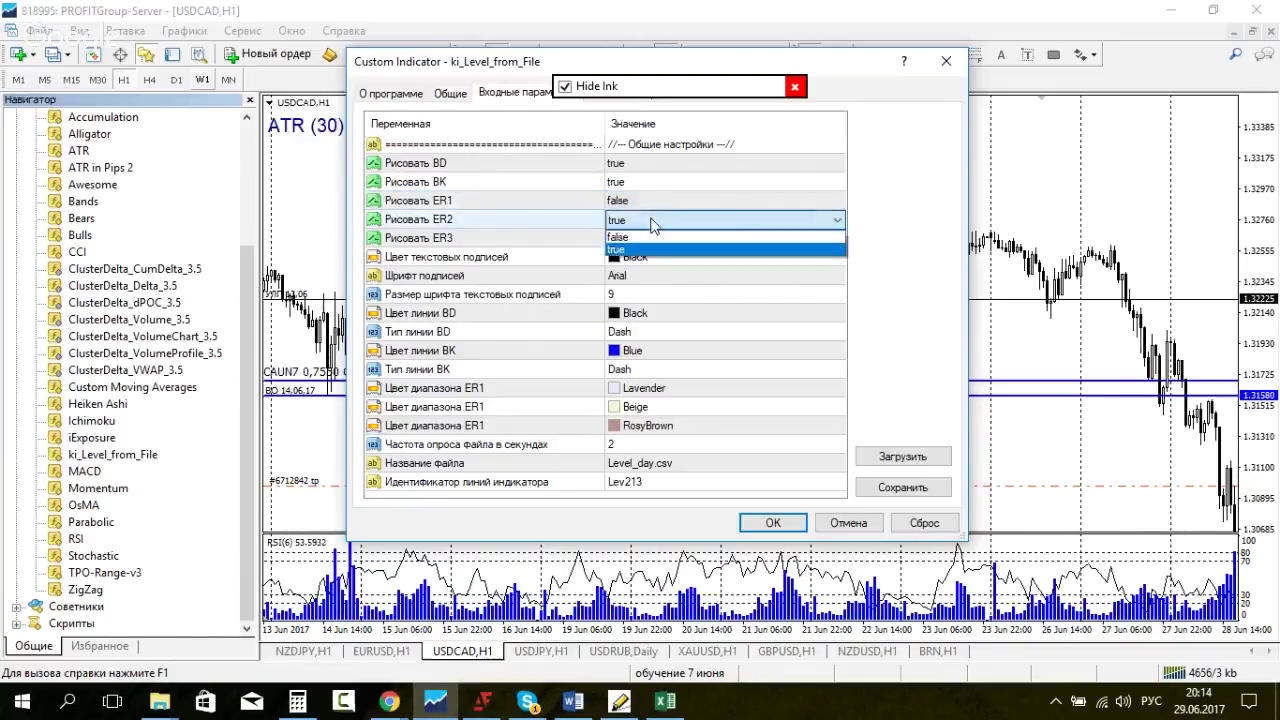
click(648, 238)
click(644, 239)
click(645, 239)
click(645, 256)
click(772, 522)
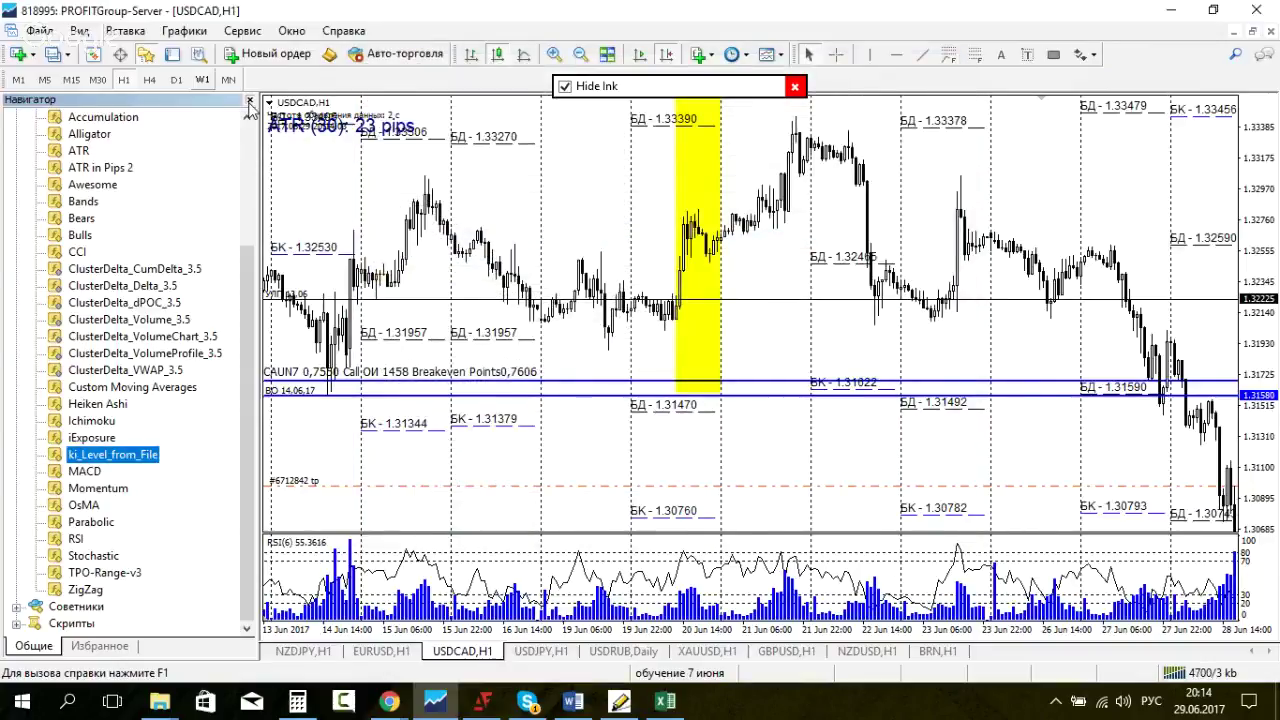
Step: Close the Navigator and show the USDCAD chart on the M15 timeframe around 28 June
click(250, 101)
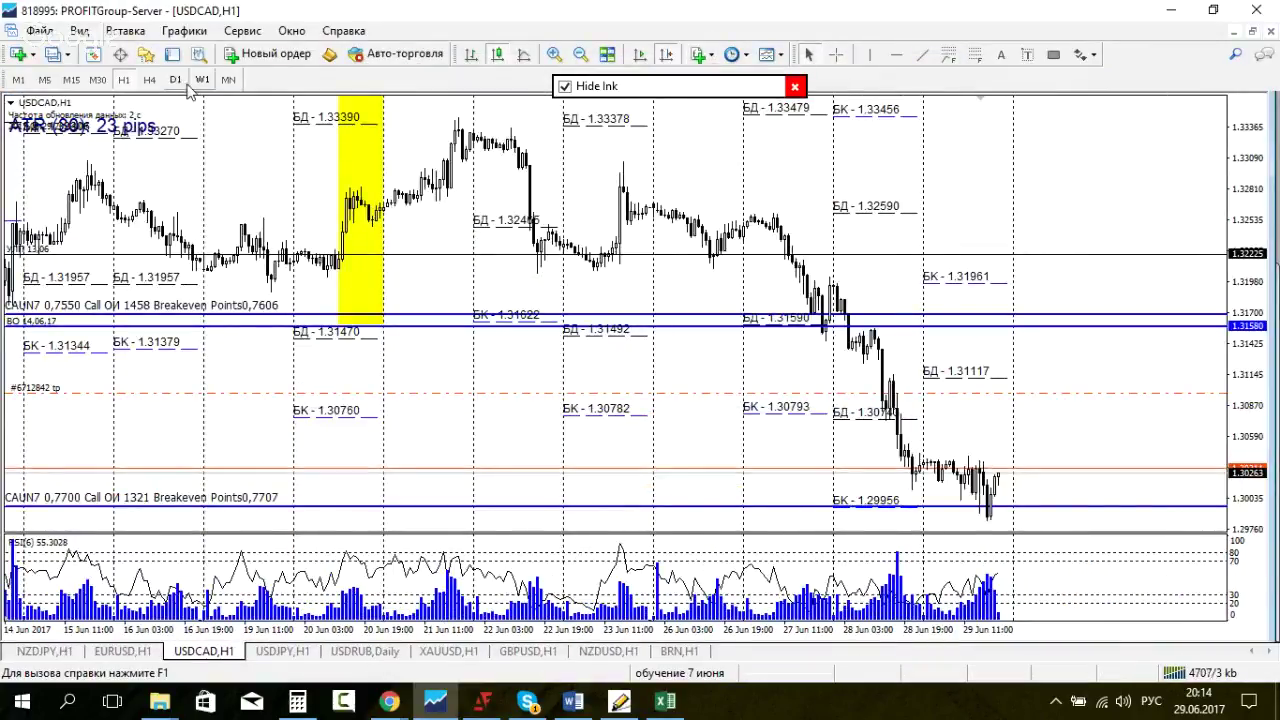
click(71, 80)
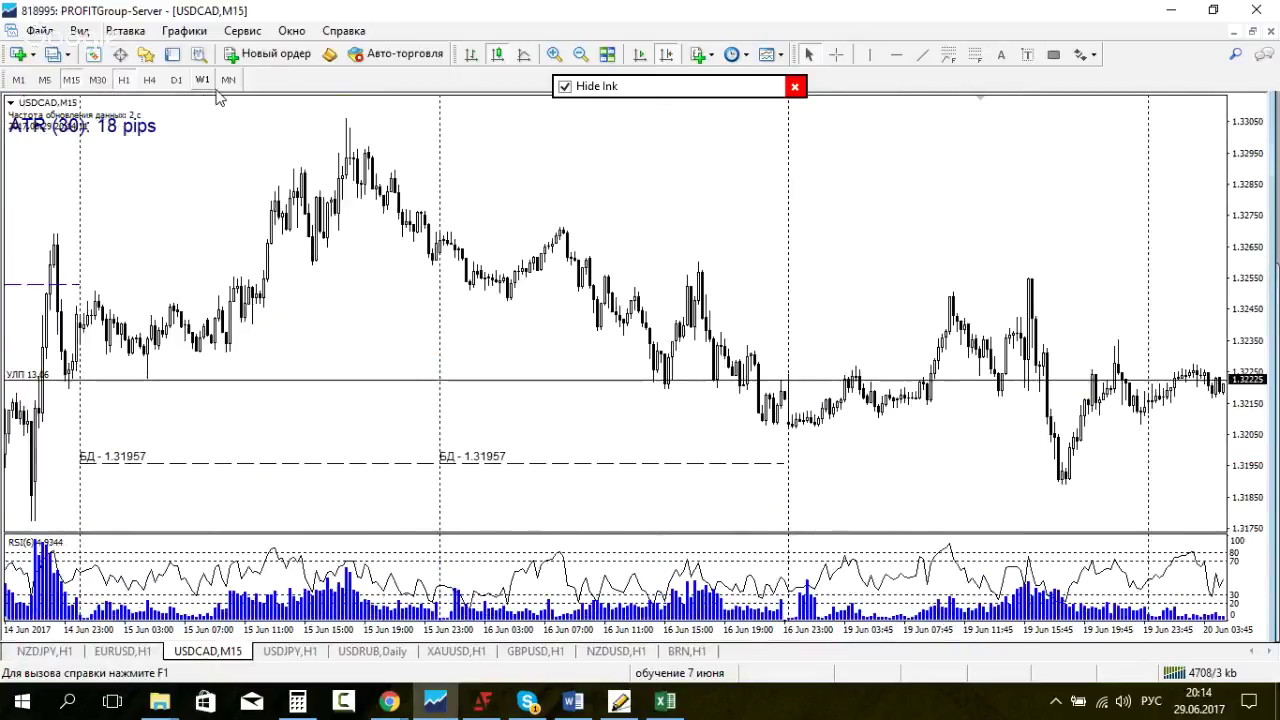
click(665, 53)
scroll(590, 302, down, 5)
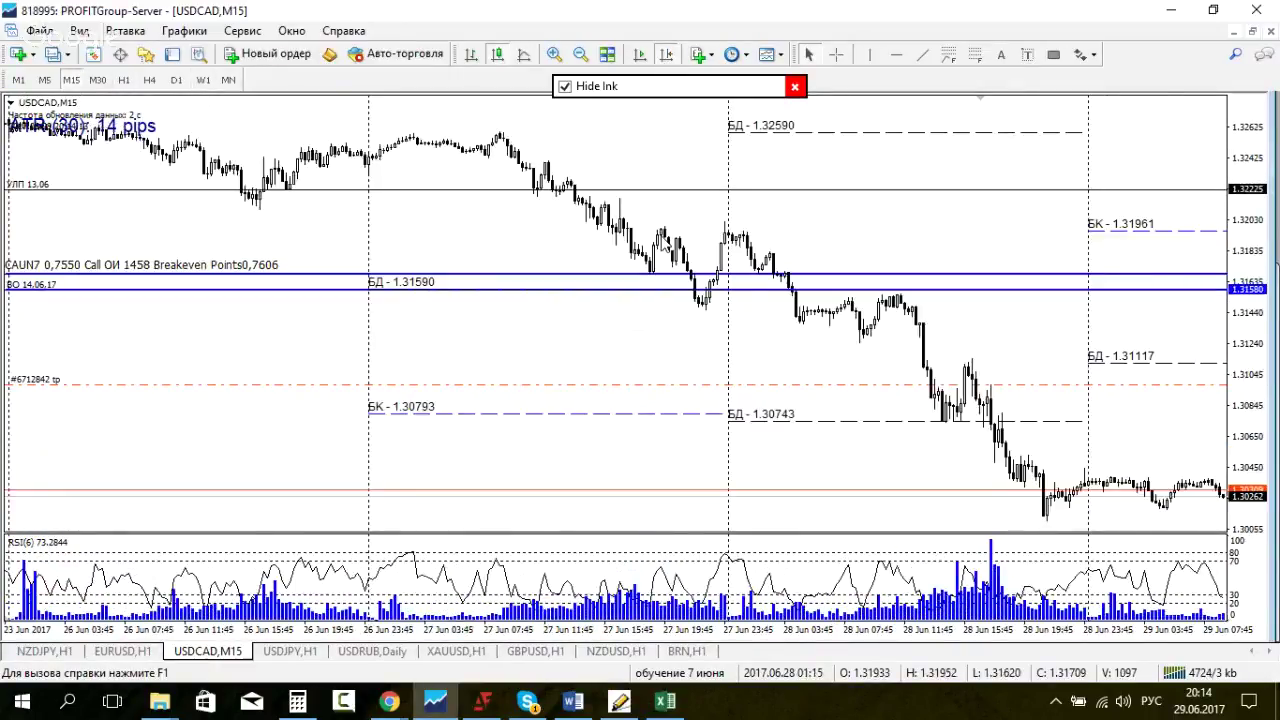
Step: Show the ink and draw a black V-shaped bounce at the БД 1.30743 level, followed by a curved downward arrow
click(565, 86)
mouse_move(880, 352)
mouse_down()
mouse_move(944, 458)
mouse_move(974, 368)
mouse_up()
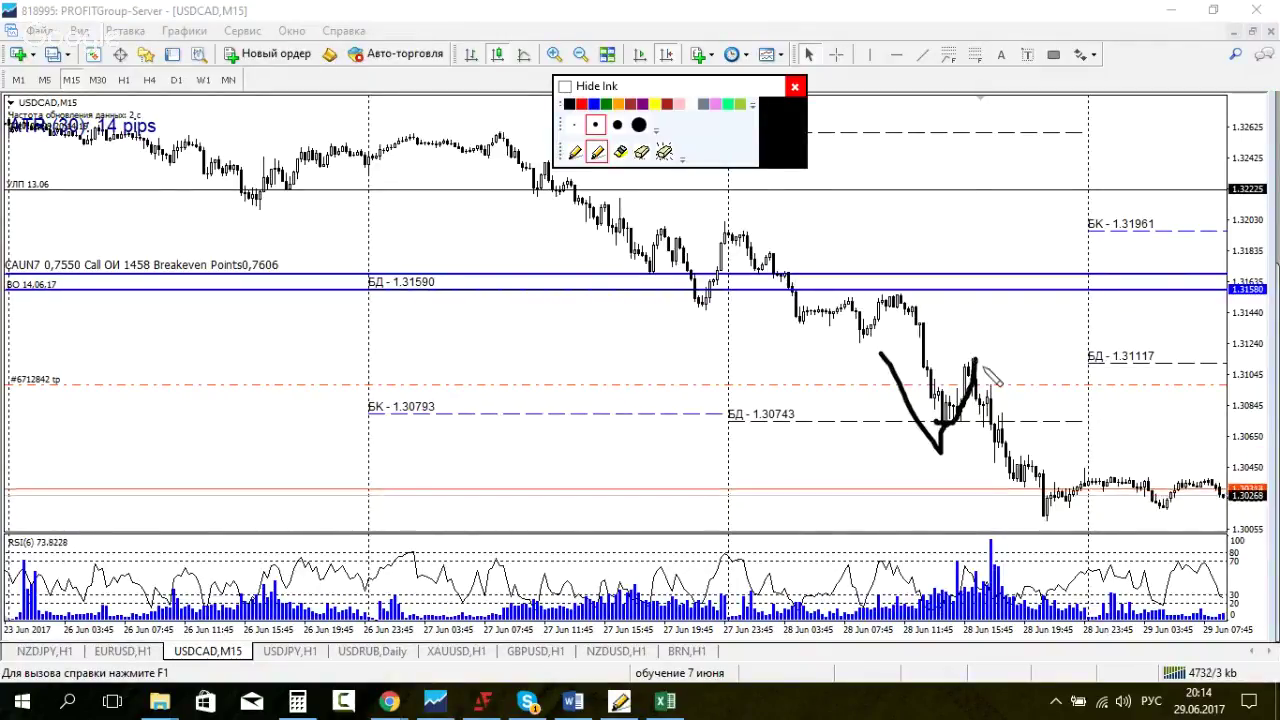
drag(967, 355, 1015, 410)
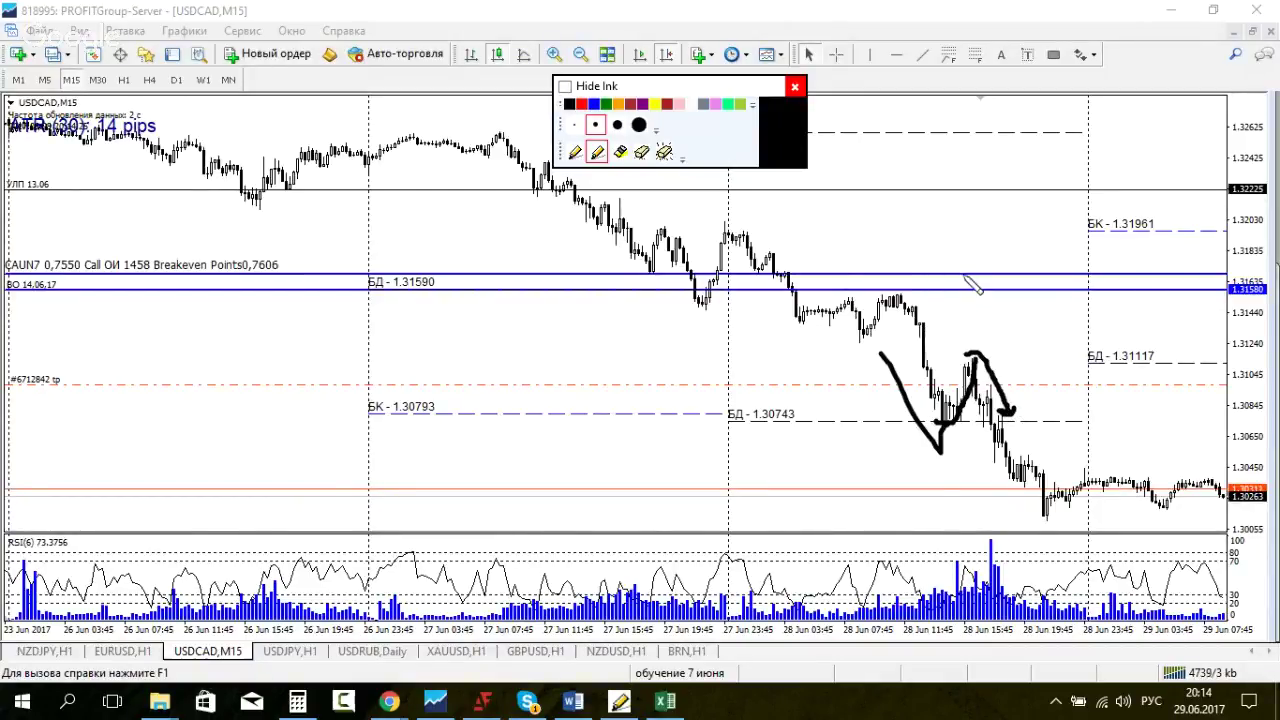
Step: Erase the black ink and paint over the candles following the bounce from БД 1.30743 with the thickest brush in near-white
click(664, 151)
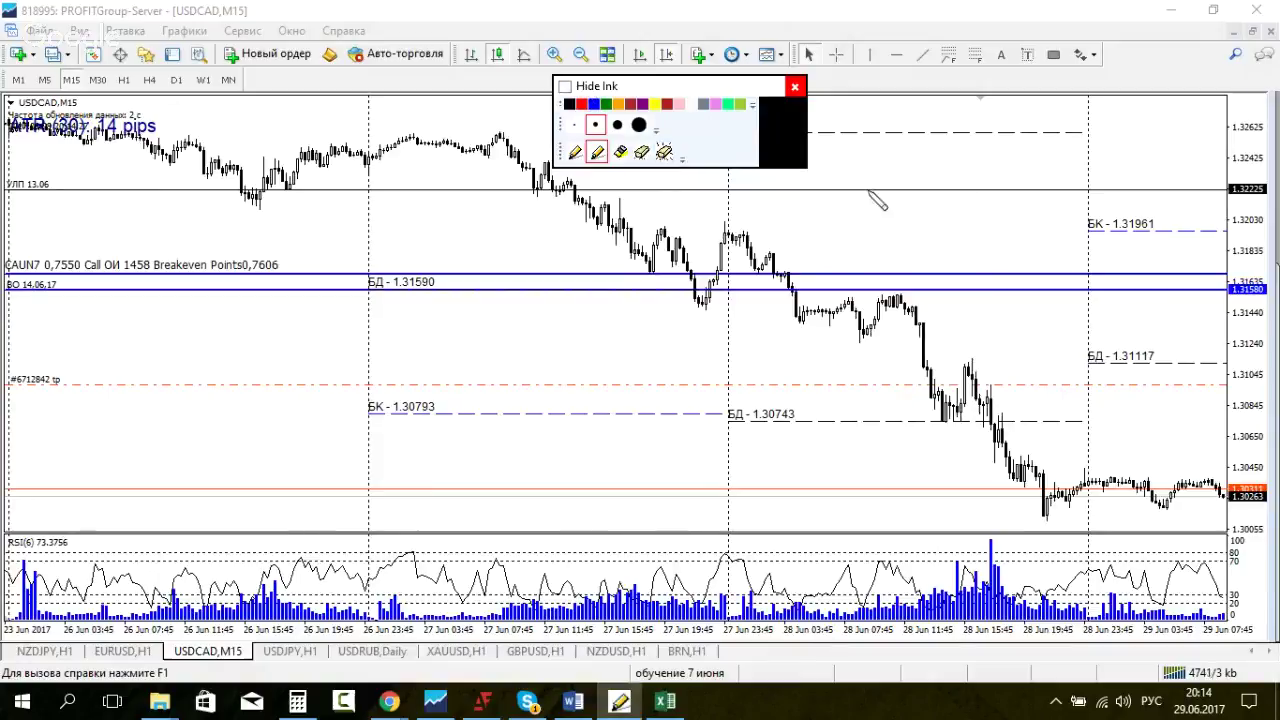
click(639, 124)
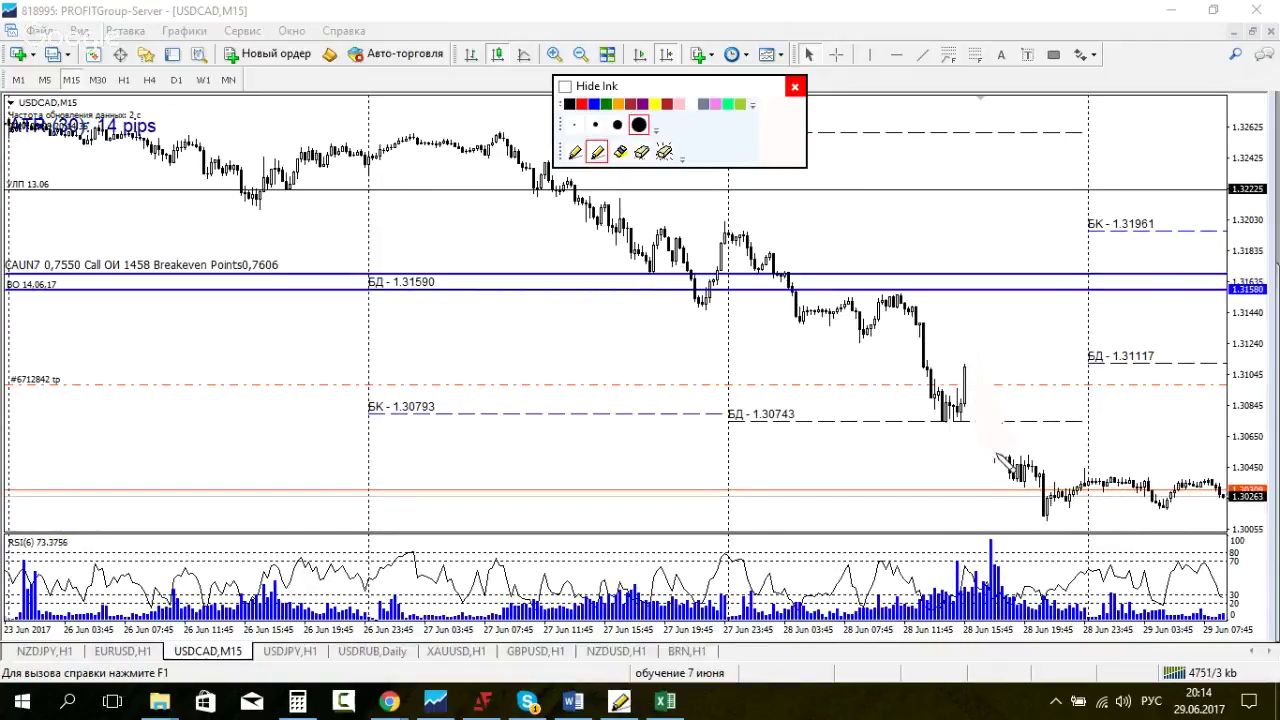
mouse_move(995, 450)
mouse_down()
mouse_move(1053, 507)
mouse_move(1028, 494)
mouse_move(1134, 480)
mouse_move(1210, 493)
mouse_move(1097, 507)
mouse_move(1048, 483)
mouse_up()
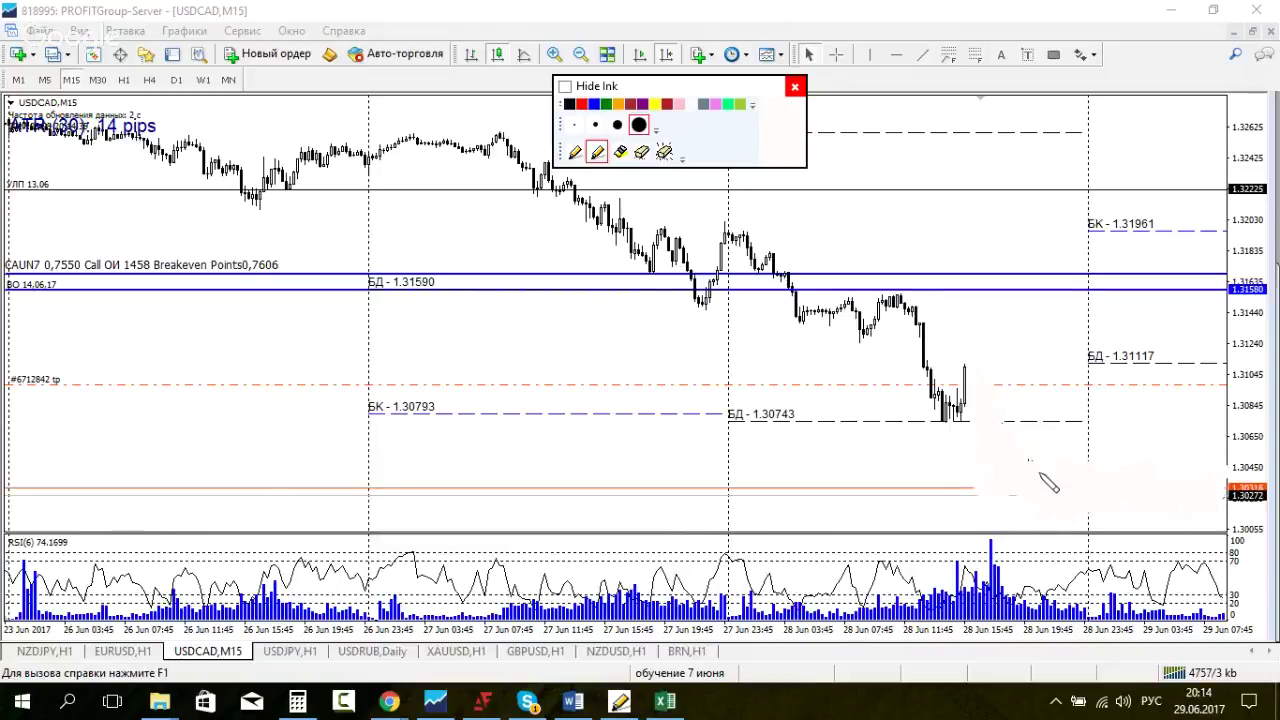
Step: Trace the БД 1.30743 level with medium-thin black dashes from the last visible candles to the day divider
click(595, 124)
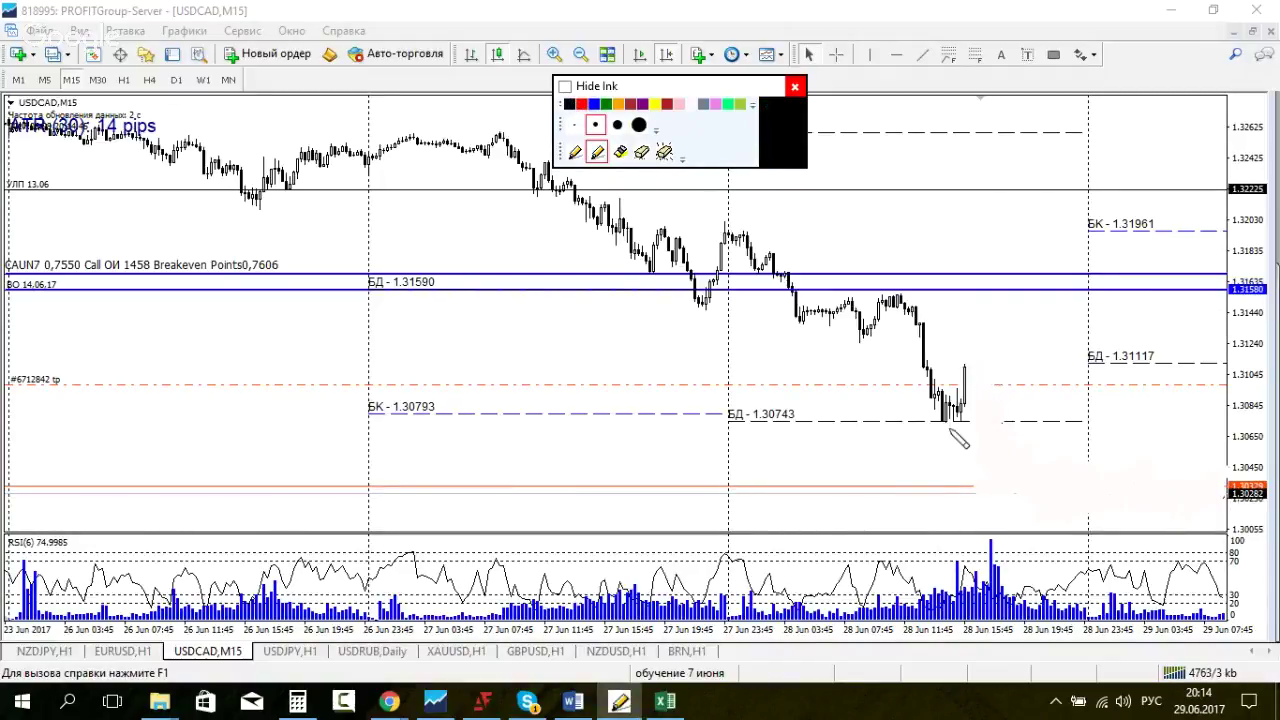
drag(957, 421, 1086, 431)
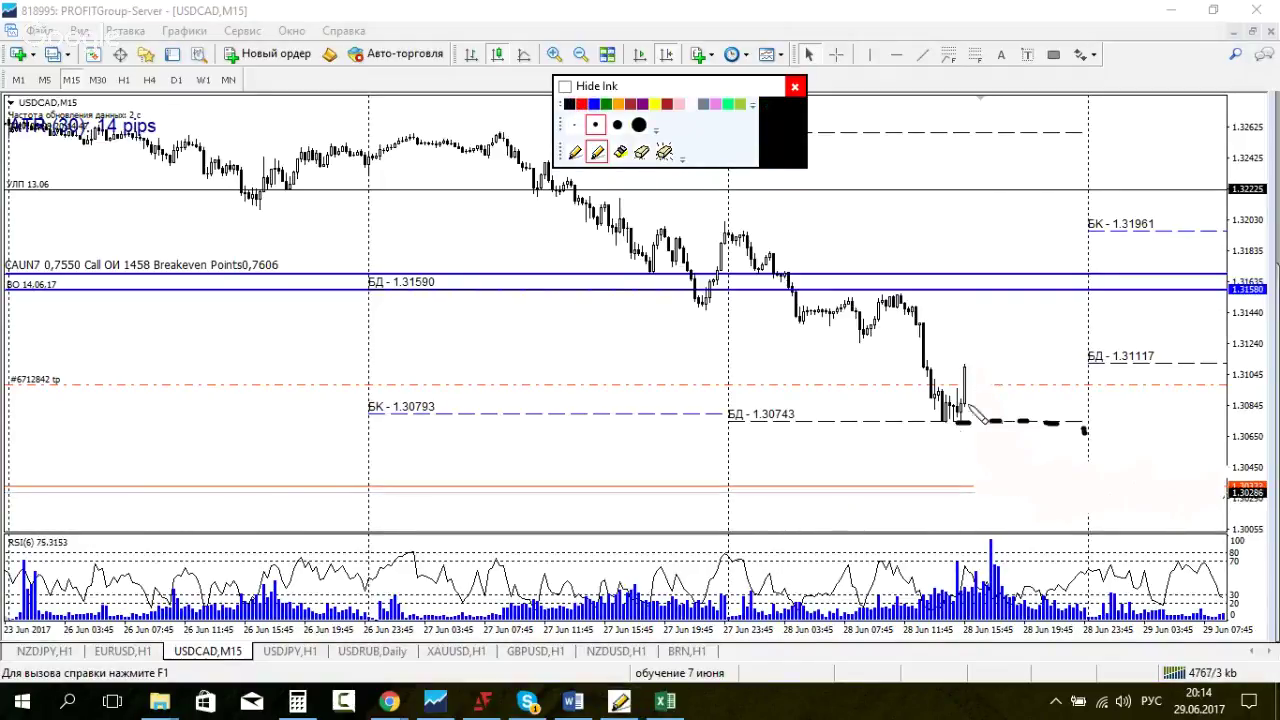
Step: Draw black outlined candles rising from the last visible candle to about the 1.31580 line, then falling back towards the БД 1.30743 level
mouse_move(976, 366)
mouse_down()
mouse_move(975, 342)
mouse_move(998, 334)
mouse_move(1010, 297)
mouse_move(1004, 326)
mouse_up()
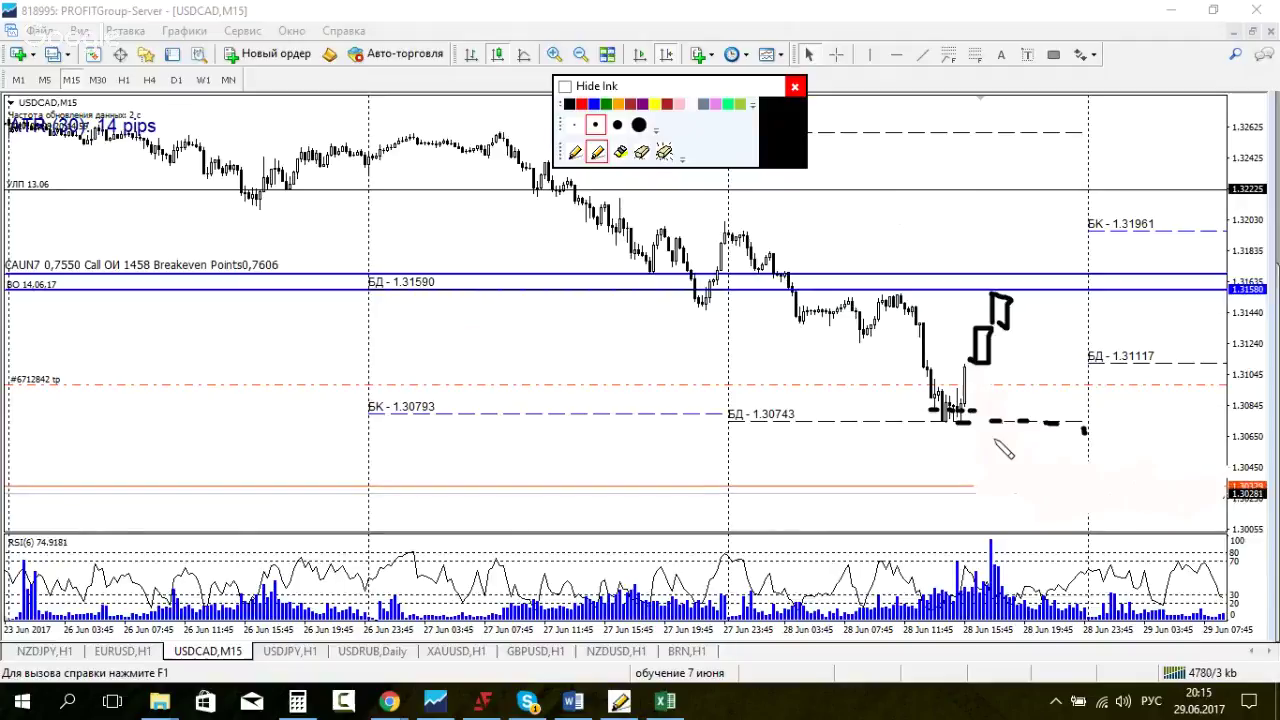
mouse_move(1024, 300)
mouse_down()
mouse_move(1027, 352)
mouse_move(1029, 305)
mouse_move(1052, 389)
mouse_move(1050, 357)
mouse_move(1067, 354)
mouse_move(1062, 401)
mouse_move(1052, 350)
mouse_move(1072, 412)
mouse_up()
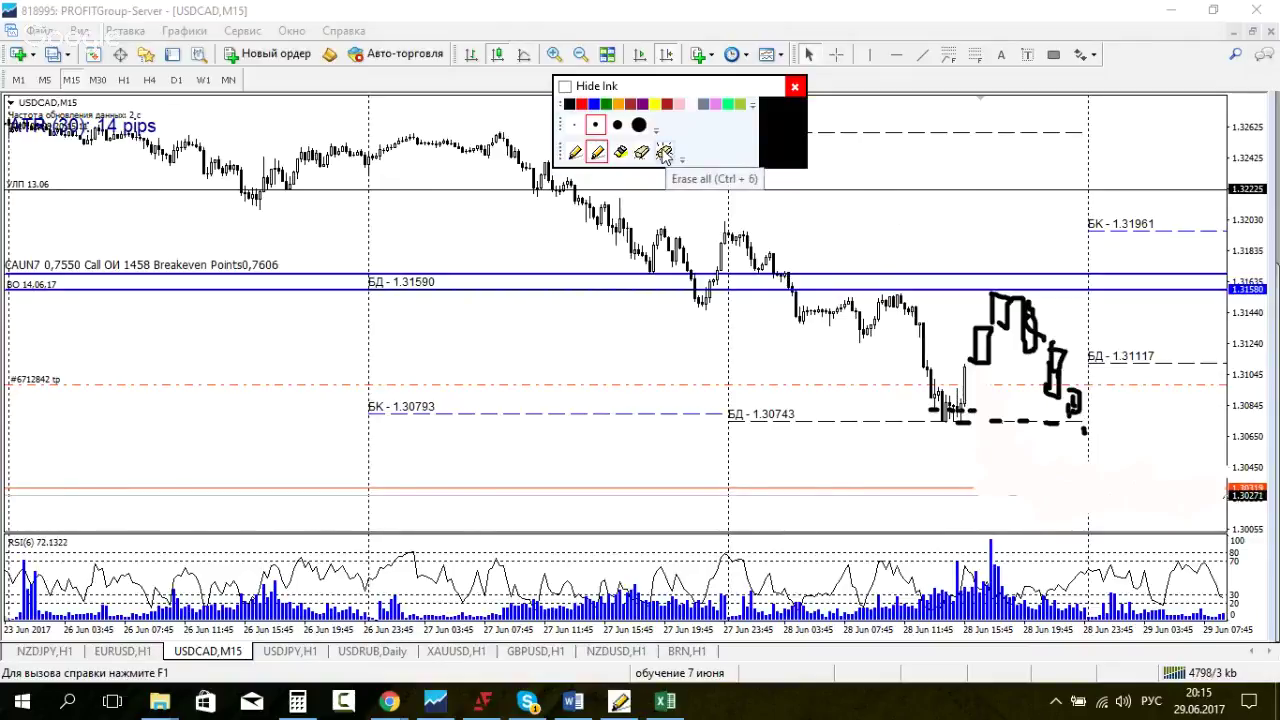
Step: Erase all the ink, hide the ink overlay and return the USDCAD chart to the H1 timeframe
click(664, 152)
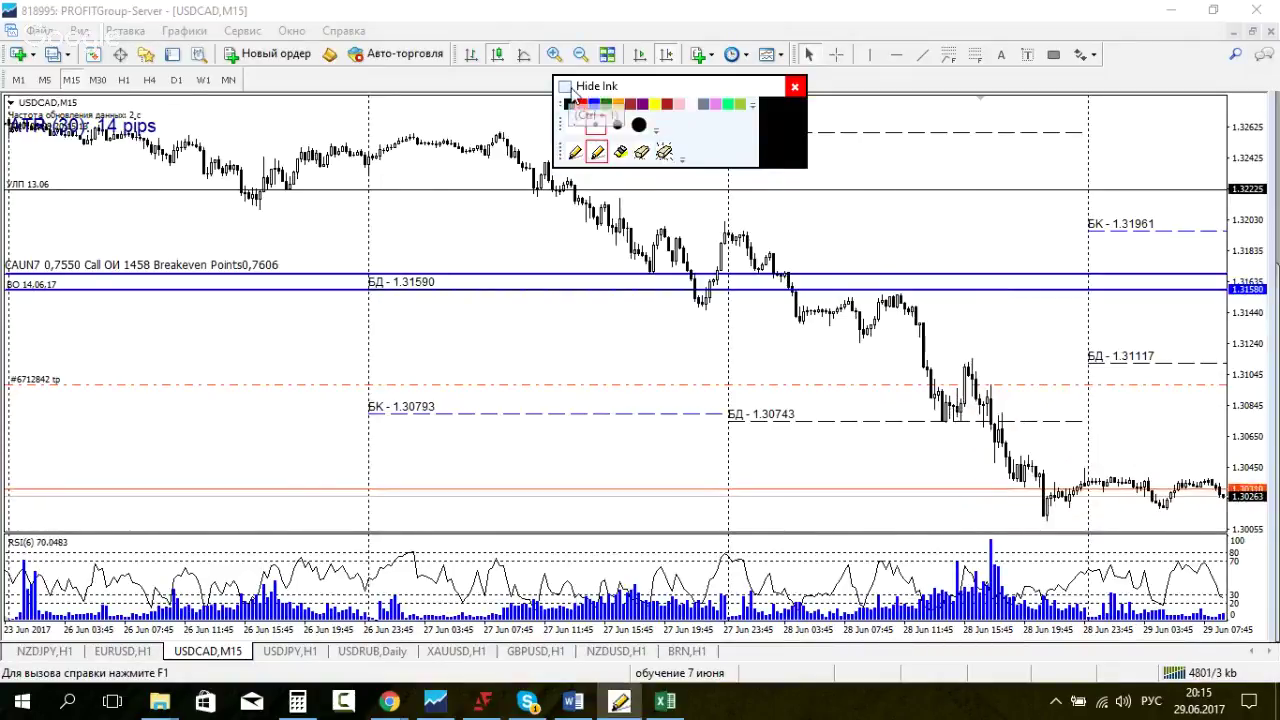
click(565, 87)
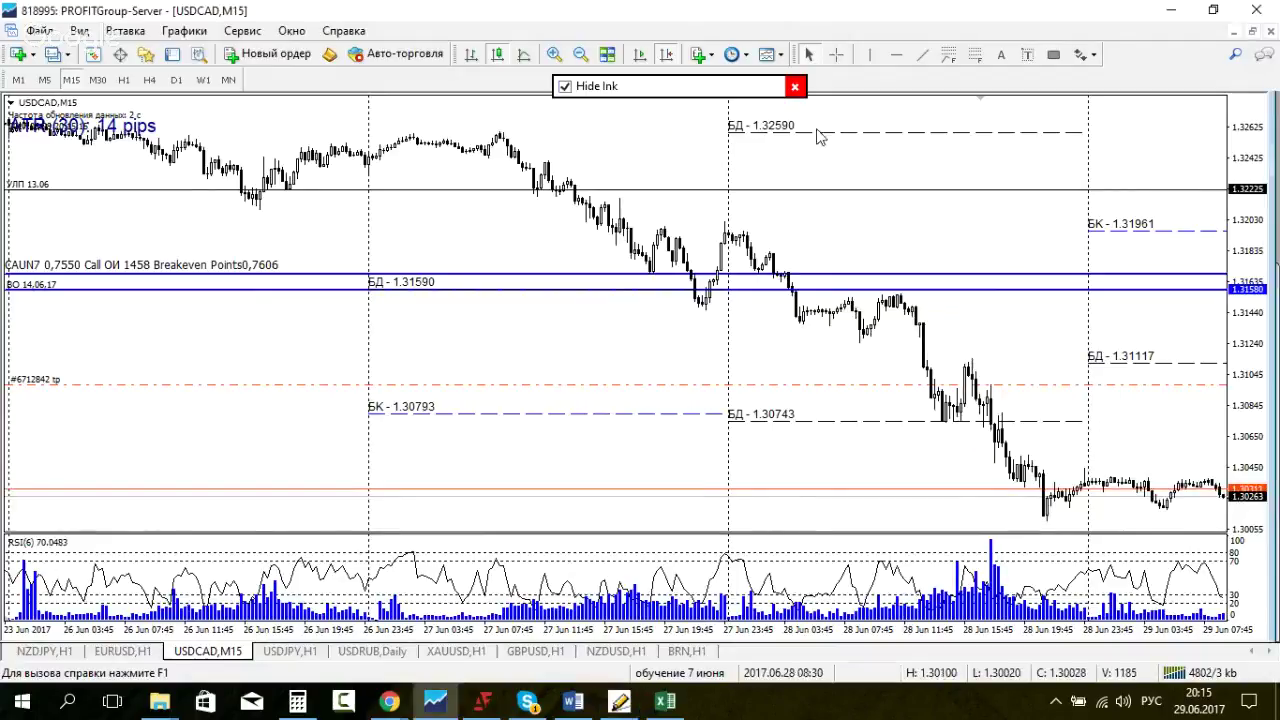
click(124, 80)
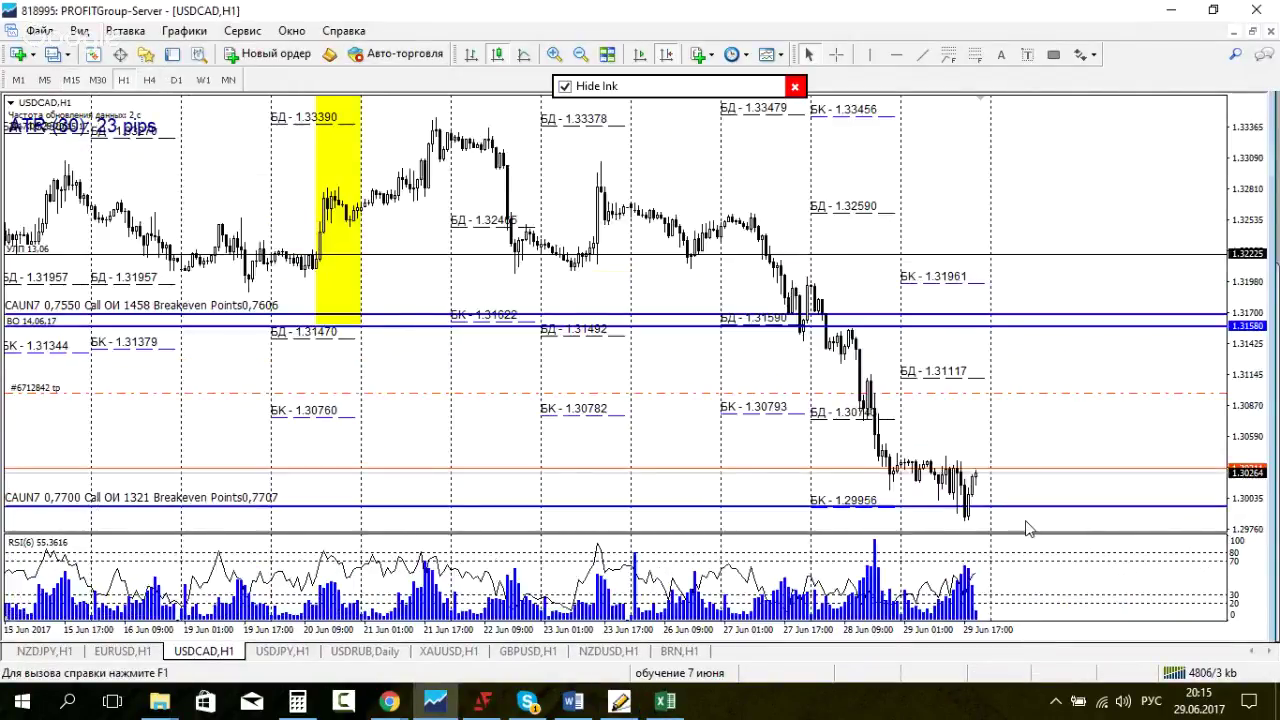
Step: Switch to Skype and read the newest Pro insider messages, highlighting the question about oil and gold day openings and the browser shortcuts suggestion
click(539, 711)
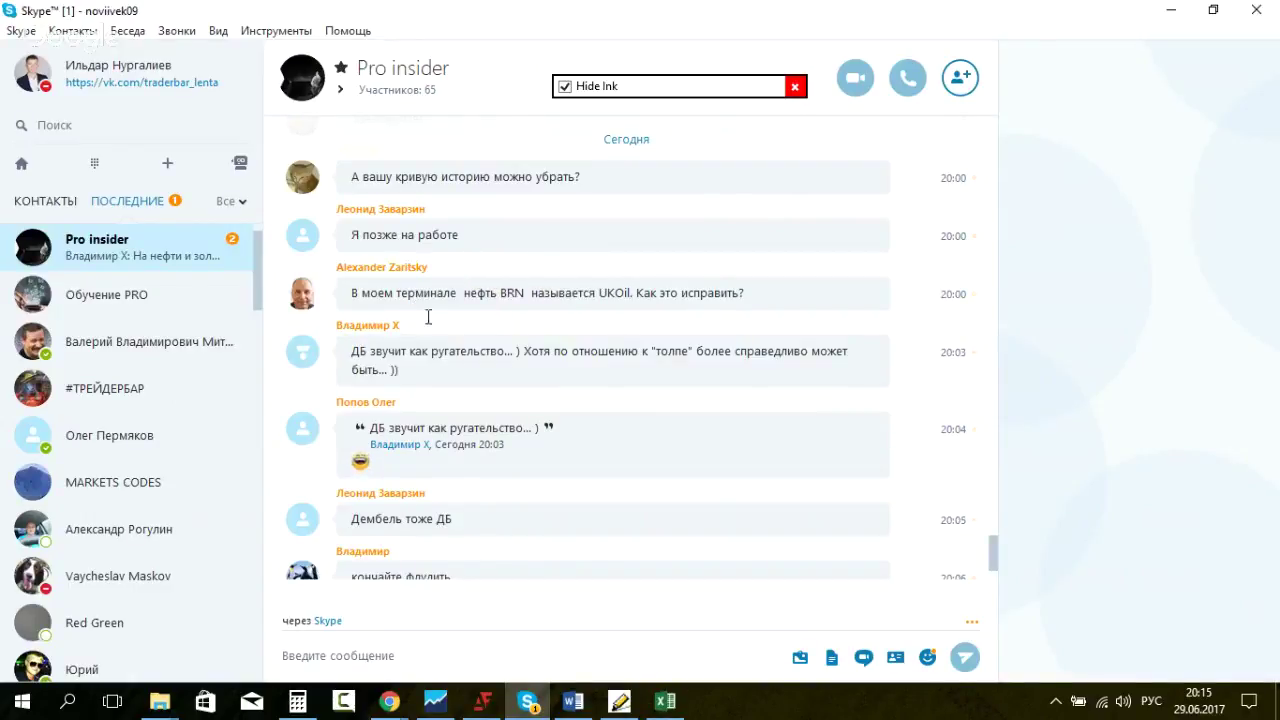
drag(370, 352, 503, 371)
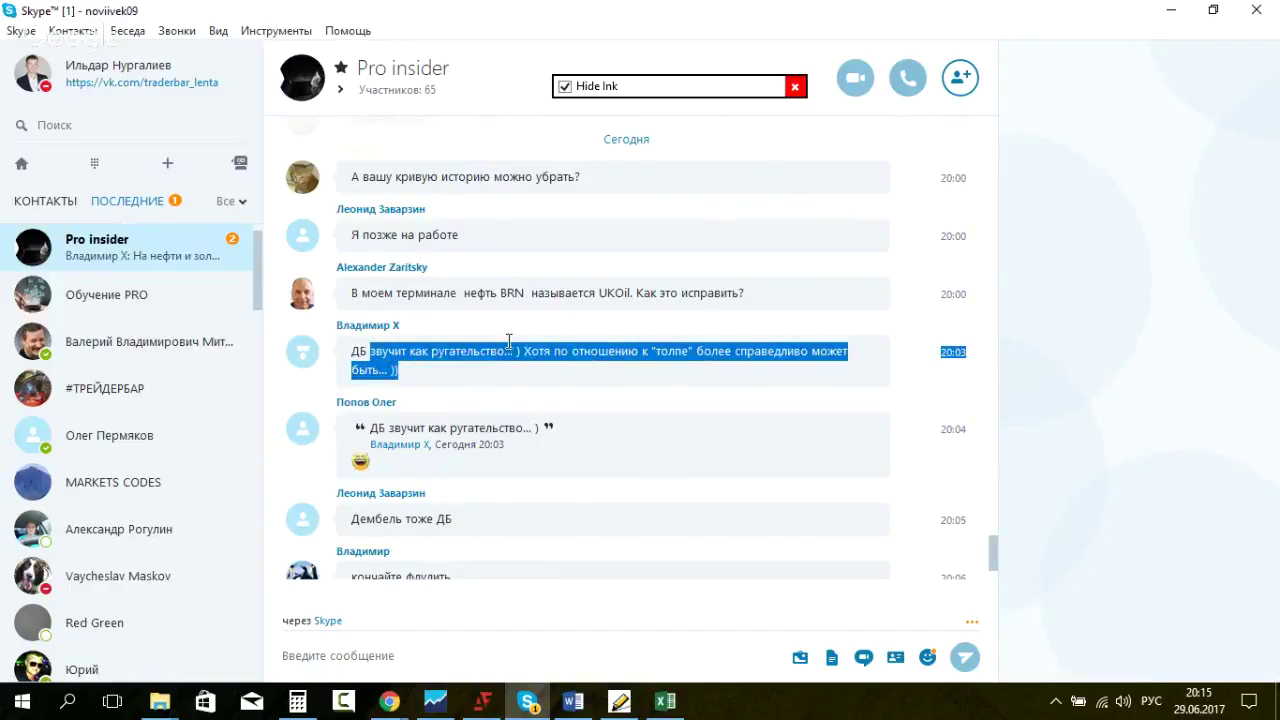
scroll(510, 341, down, 2)
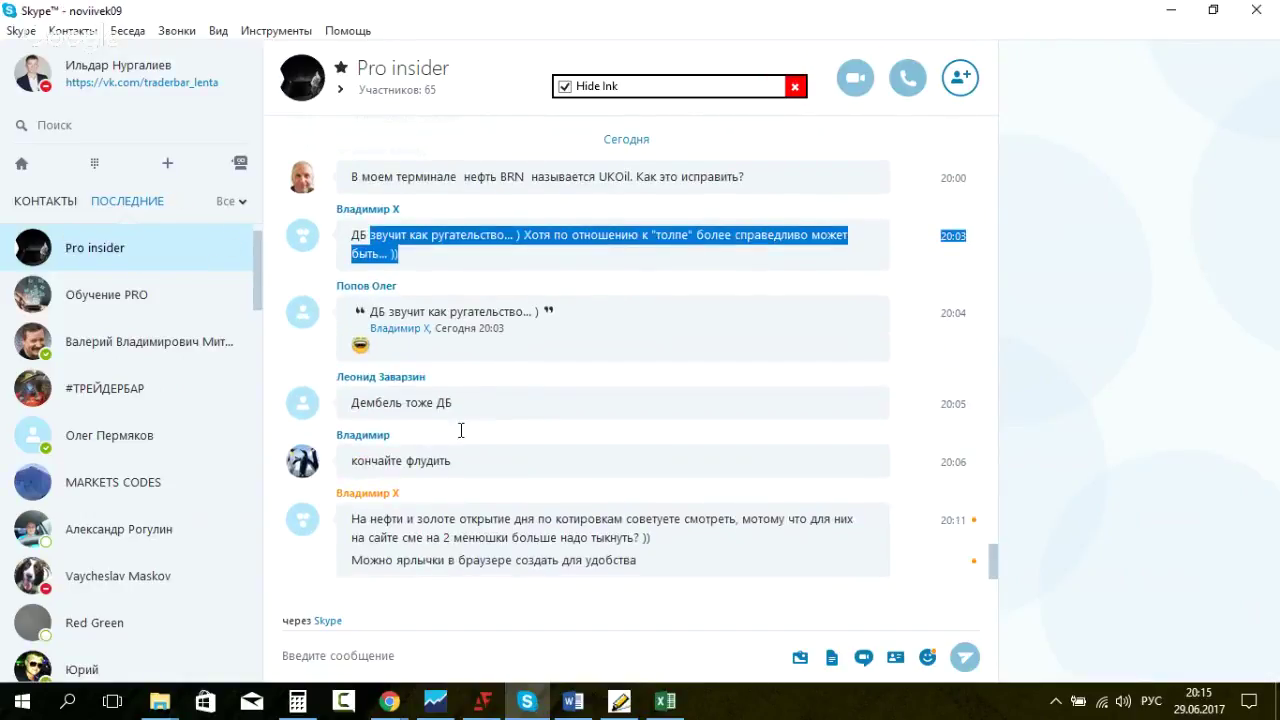
drag(373, 450, 524, 471)
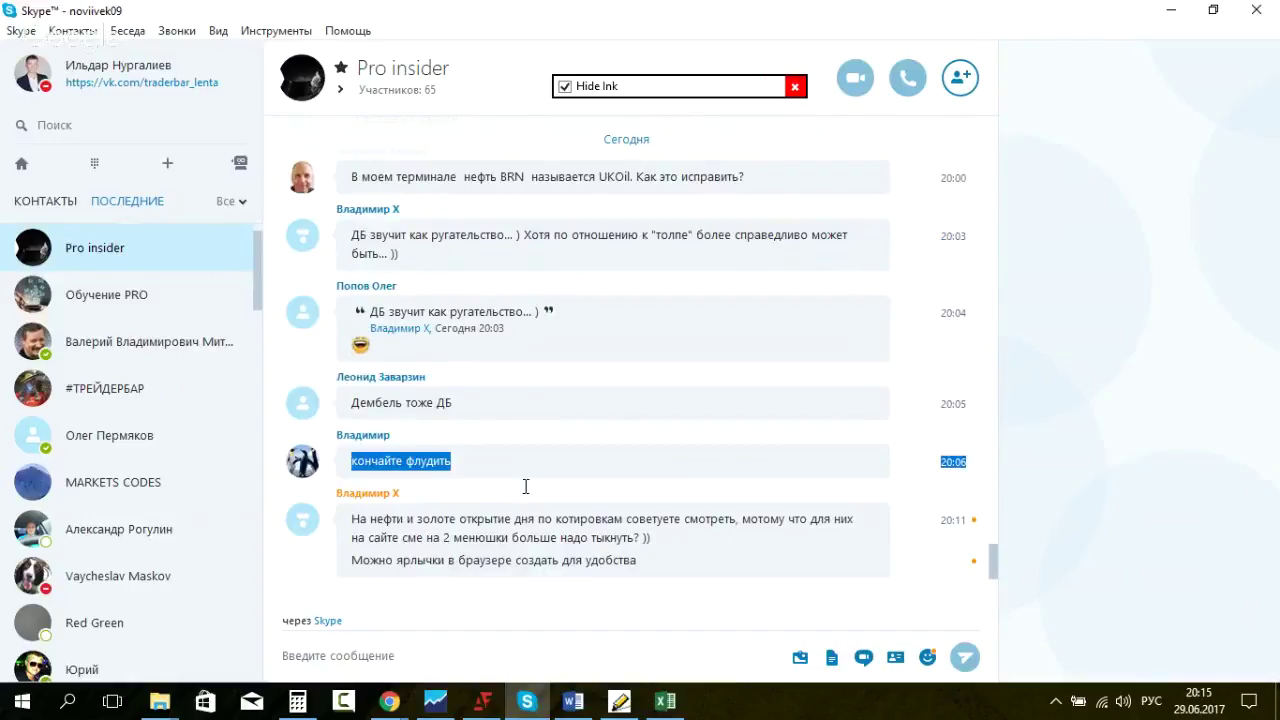
drag(410, 518, 676, 538)
click(696, 541)
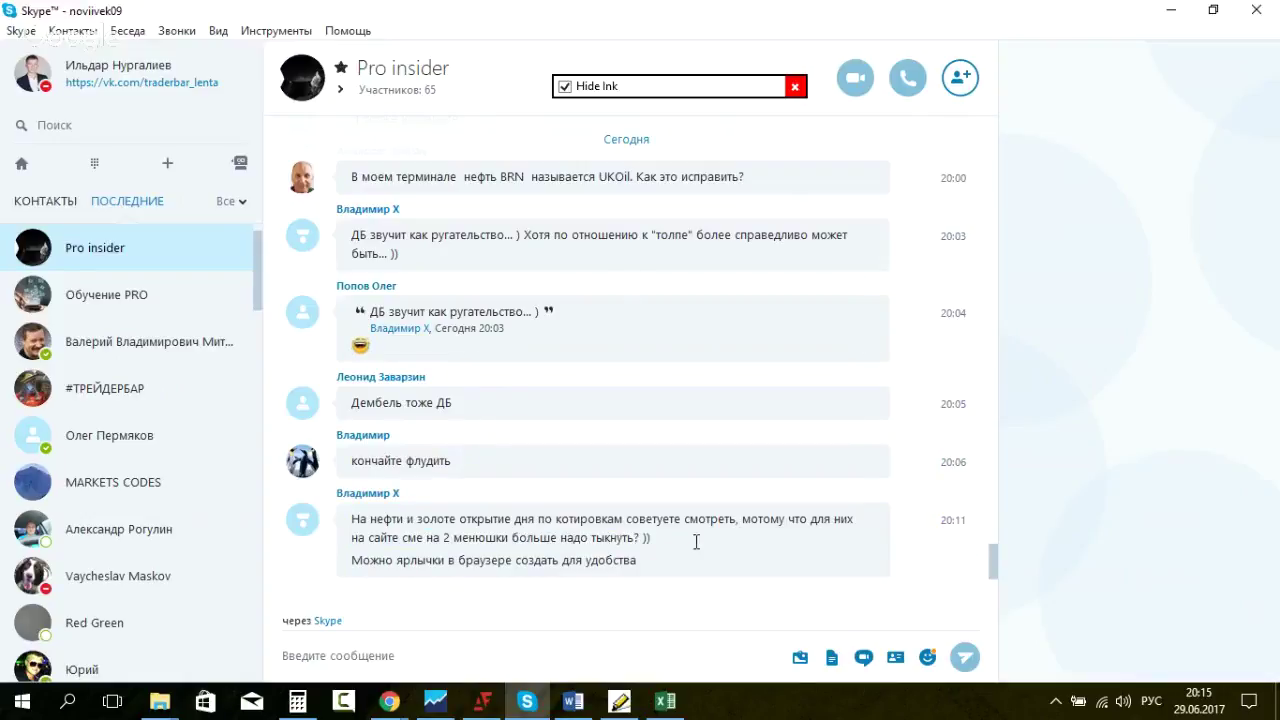
drag(401, 538, 556, 538)
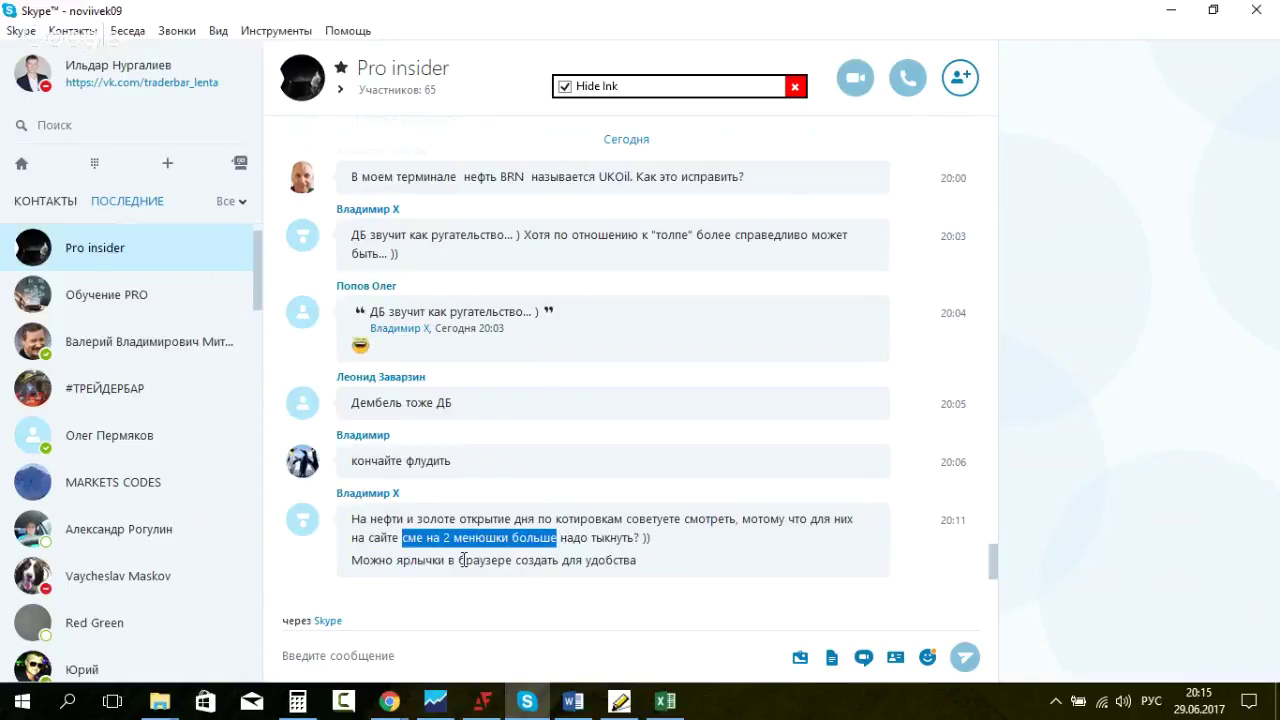
drag(463, 560, 577, 563)
mouse_move(666, 563)
mouse_down()
mouse_move(466, 562)
mouse_move(425, 538)
mouse_move(651, 546)
mouse_up()
click(463, 521)
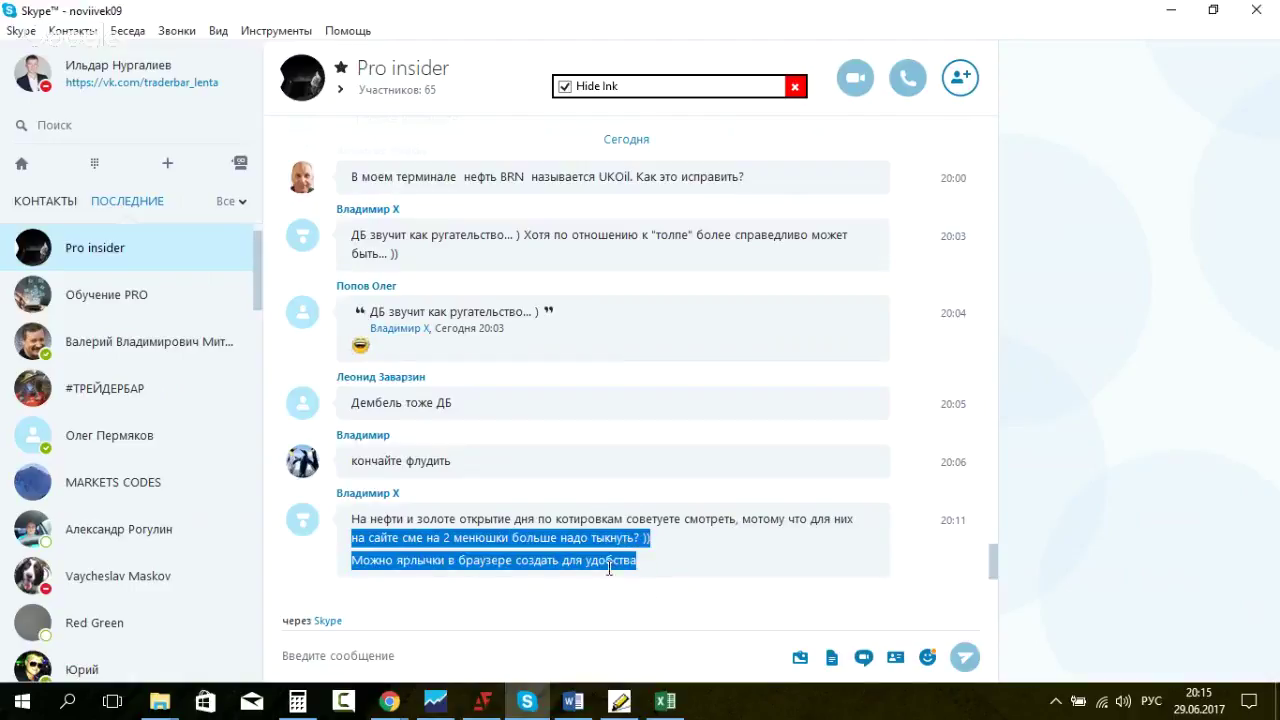
Step: Switch to the Word course document and review the Главное правило paragraph, highlighting БД in its first line
click(573, 702)
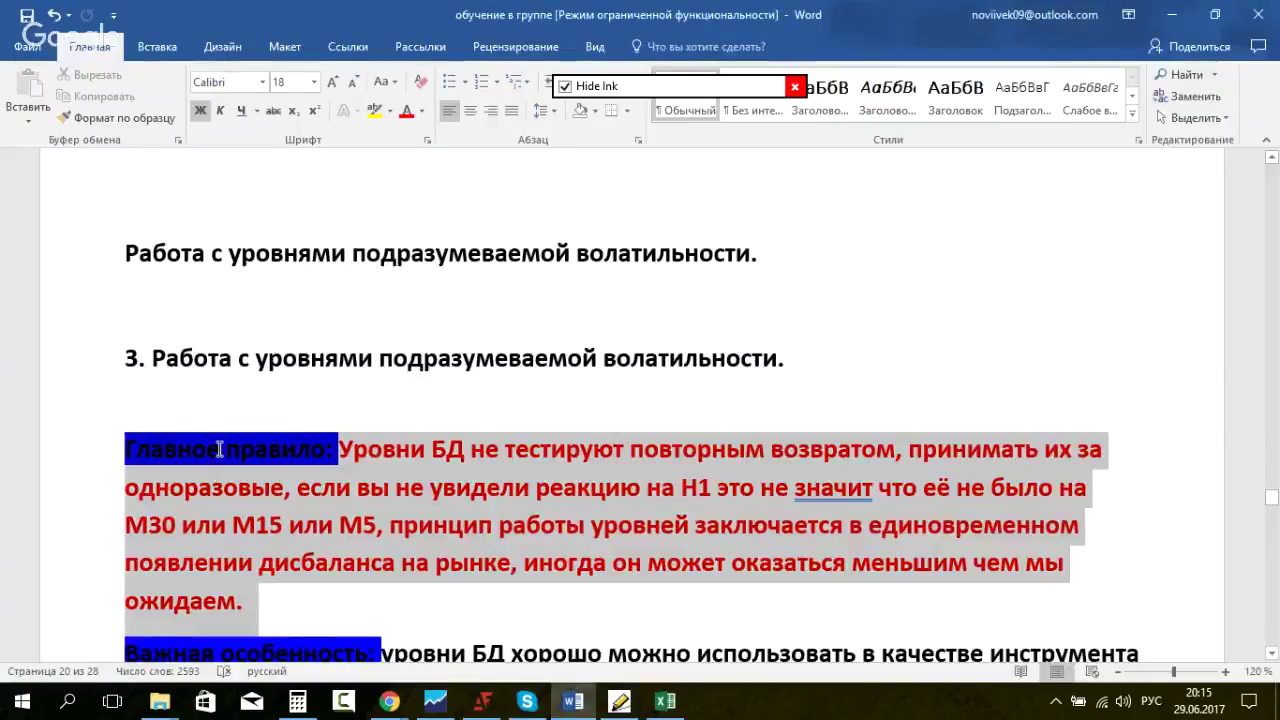
click(973, 435)
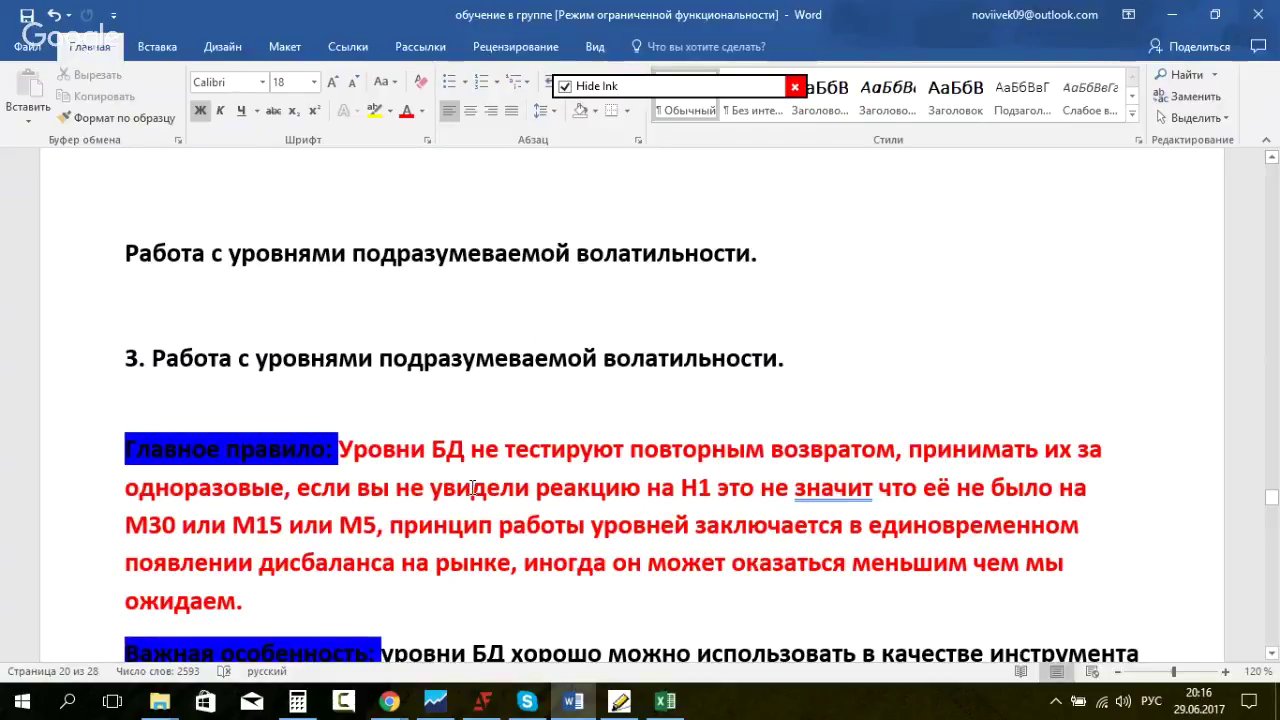
scroll(576, 398, down, 1)
scroll(576, 398, down, 2)
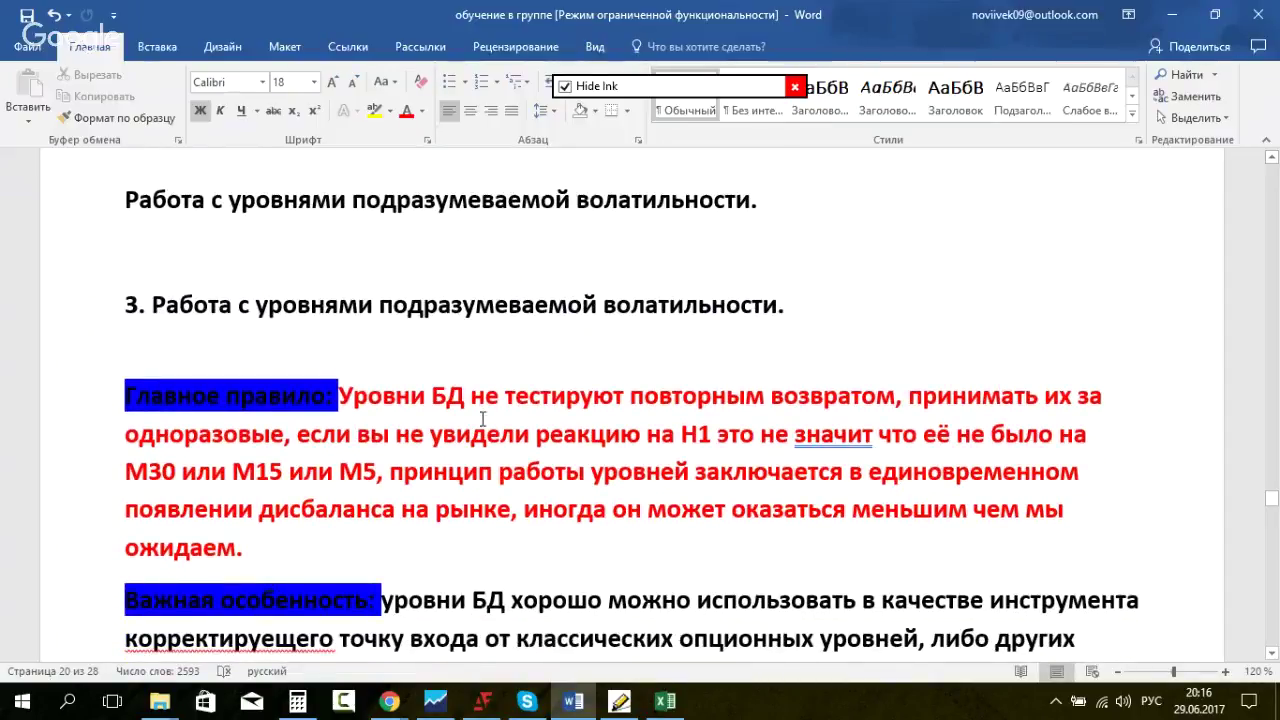
drag(467, 396, 431, 396)
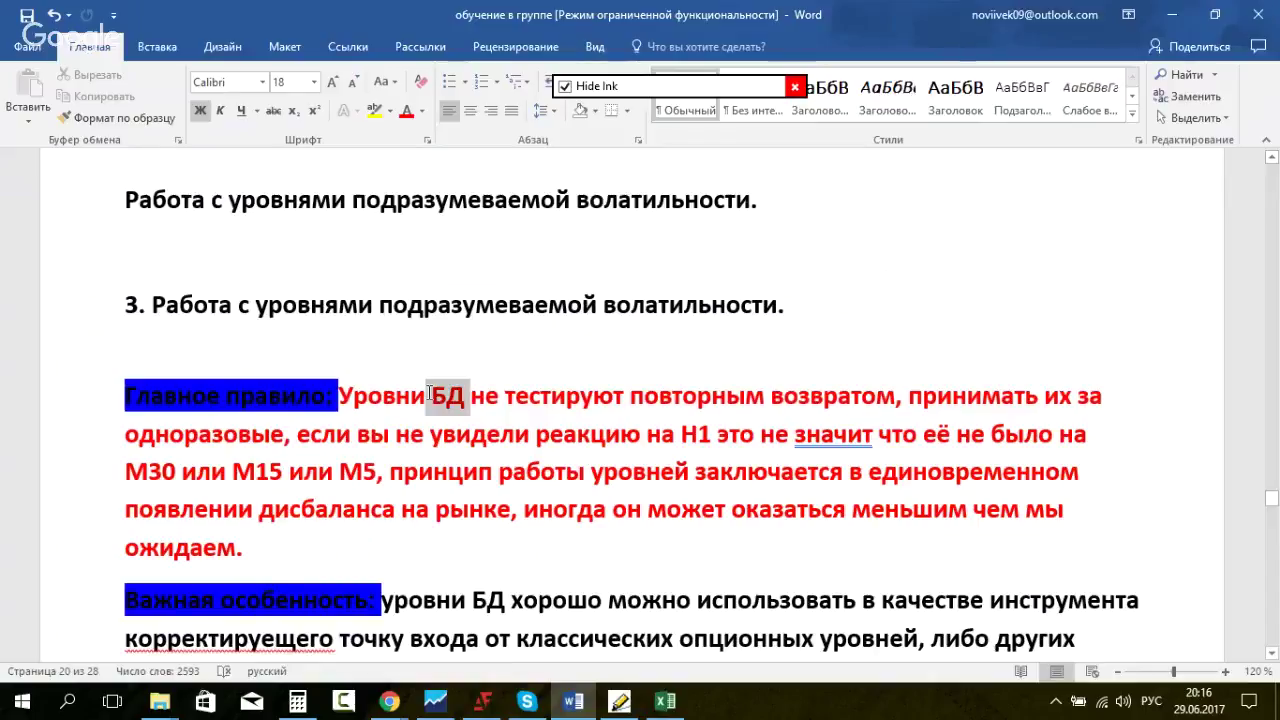
click(445, 543)
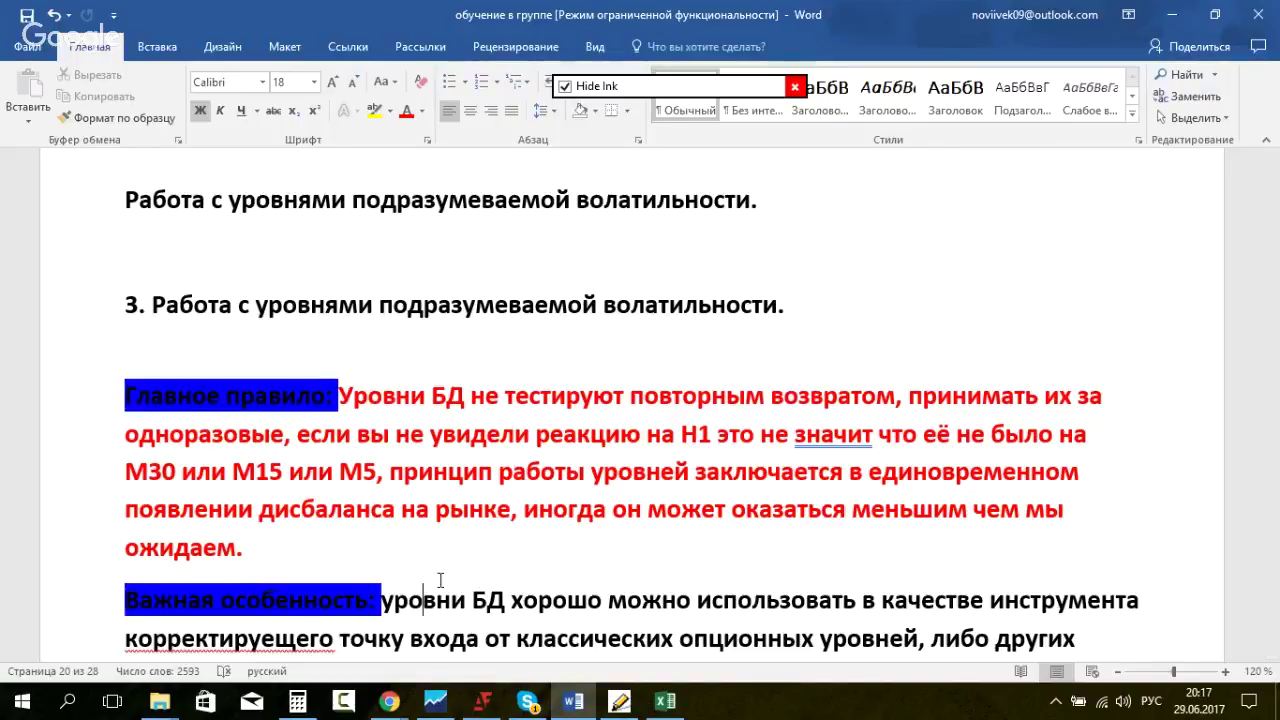
Step: Read the Важная особенность paragraph about using БД levels to correct entry points, highlighting its opening words
scroll(282, 562, down, 1)
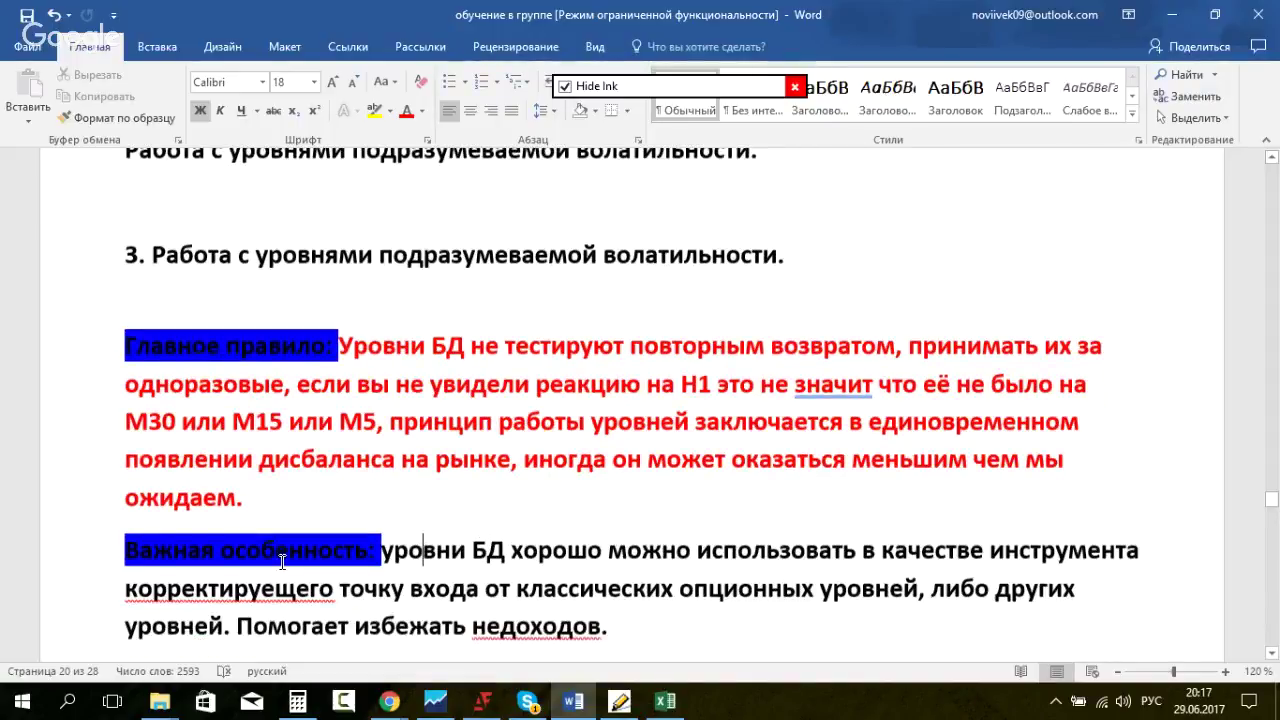
scroll(282, 562, down, 1)
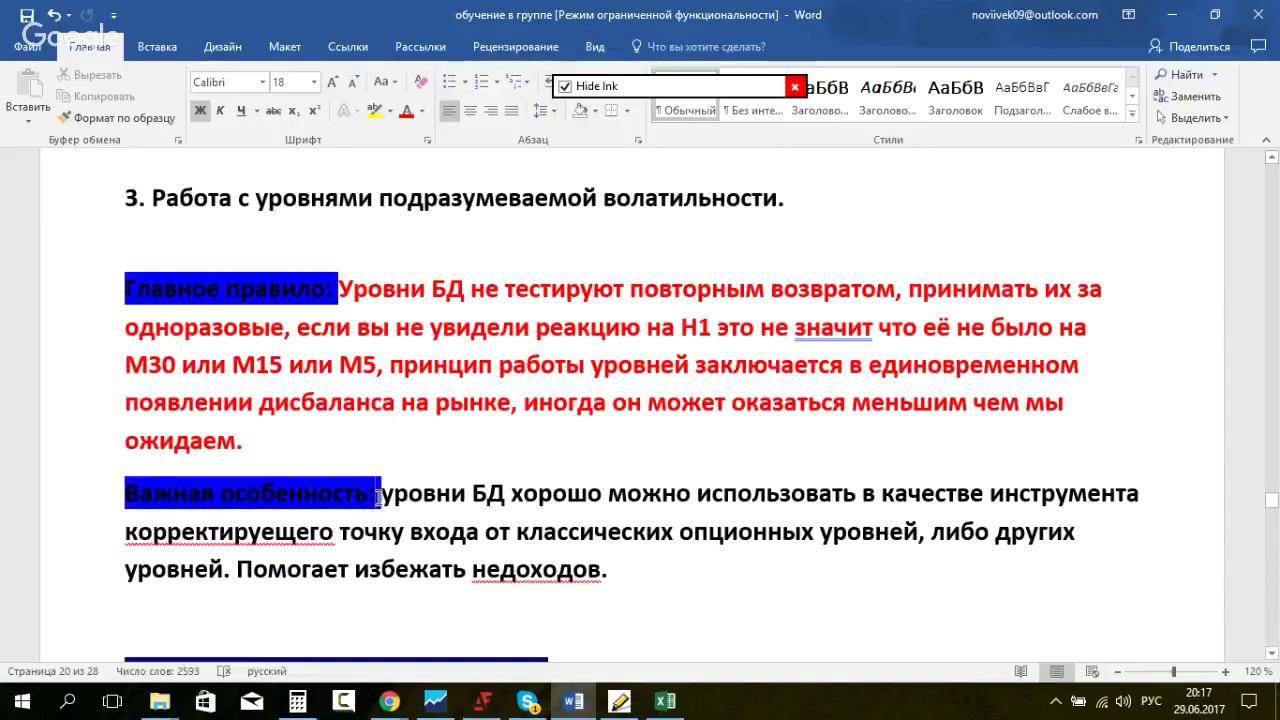
drag(378, 493, 862, 493)
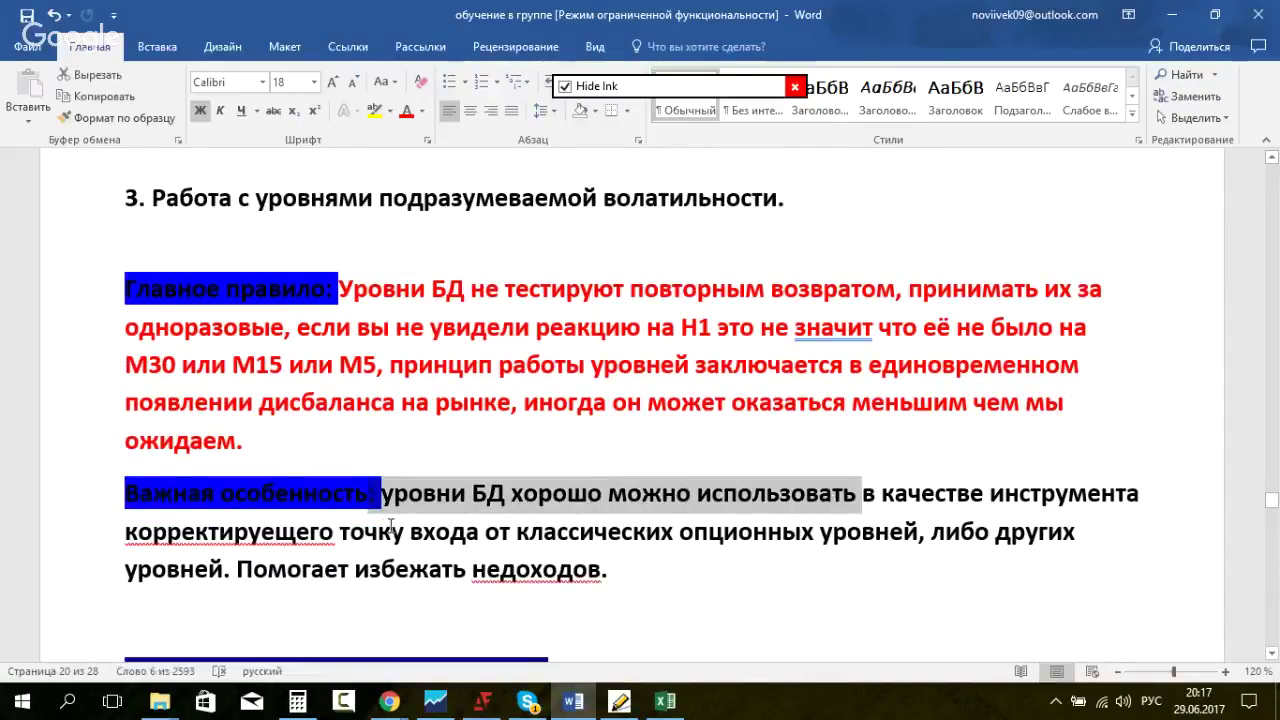
click(368, 531)
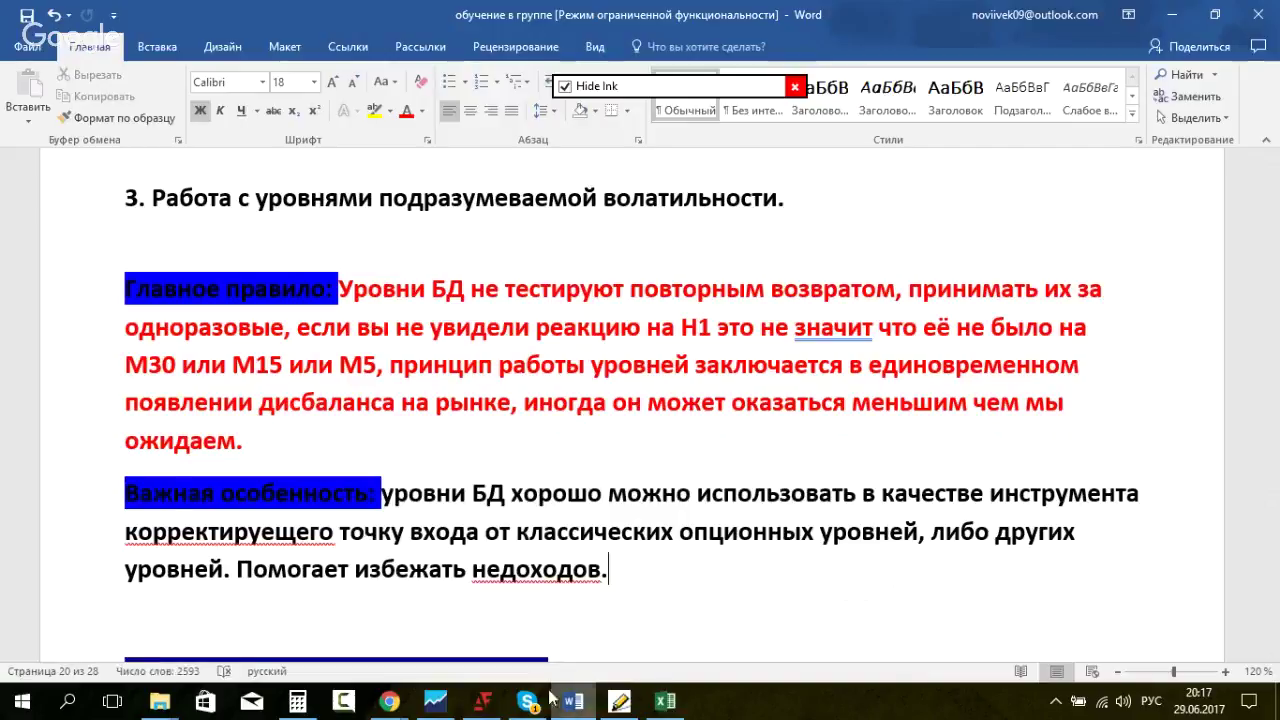
Step: Switch to MetaTrader's blank NZDJPY chart, show the ink and draw a black horizontal line labelled ОИ
click(436, 702)
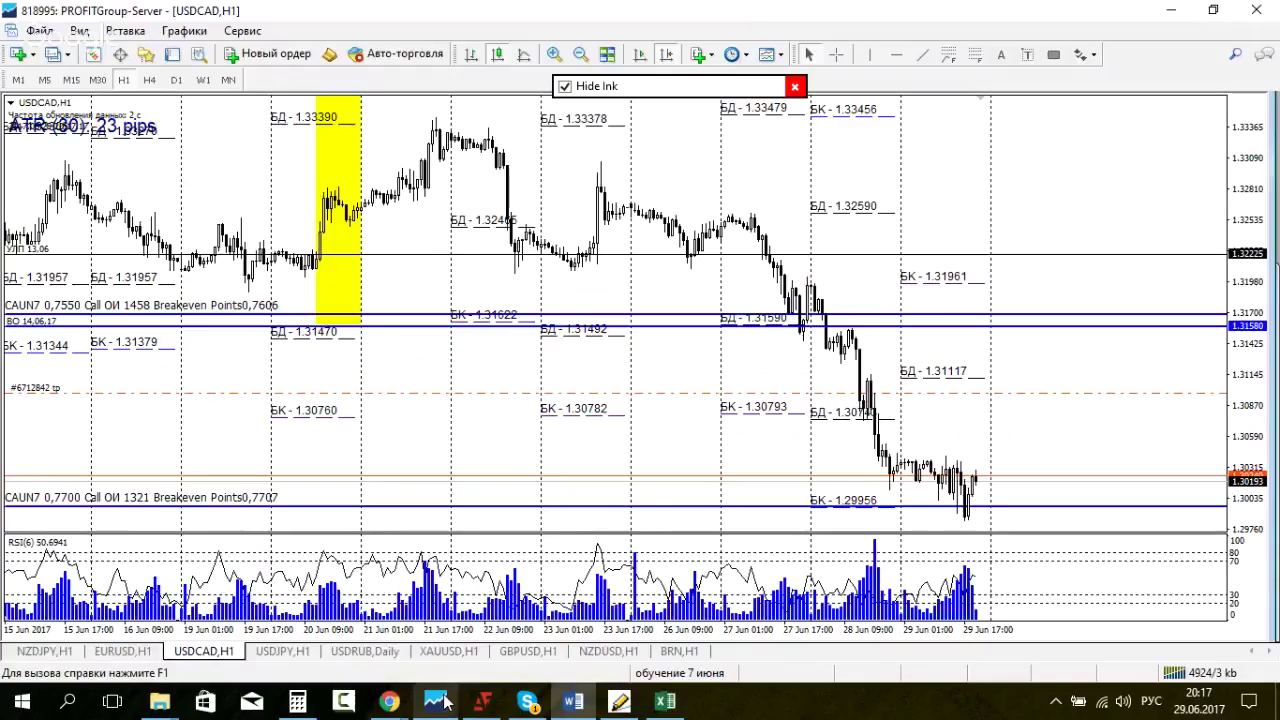
click(44, 651)
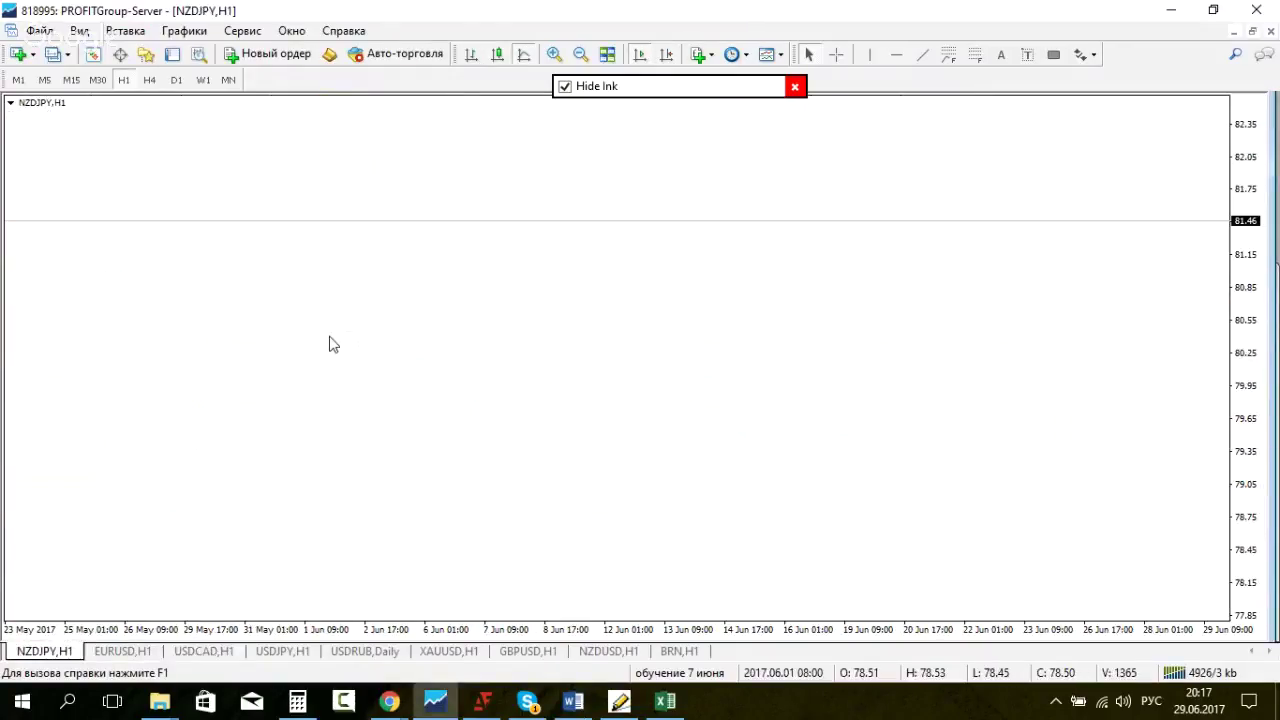
key(ctrl+shift+i)
drag(427, 238, 696, 232)
mouse_move(450, 205)
mouse_down()
mouse_move(457, 220)
mouse_move(498, 228)
mouse_up()
click(516, 219)
Step: Draw three more horizontal lines below the ОИ line, labelling the first two УЛП and ВО and adding a handwritten label to the last
drag(432, 334, 724, 330)
mouse_move(439, 292)
mouse_down()
mouse_move(469, 331)
mouse_move(490, 302)
mouse_move(499, 322)
mouse_move(508, 306)
mouse_move(540, 330)
mouse_up()
drag(438, 445, 626, 445)
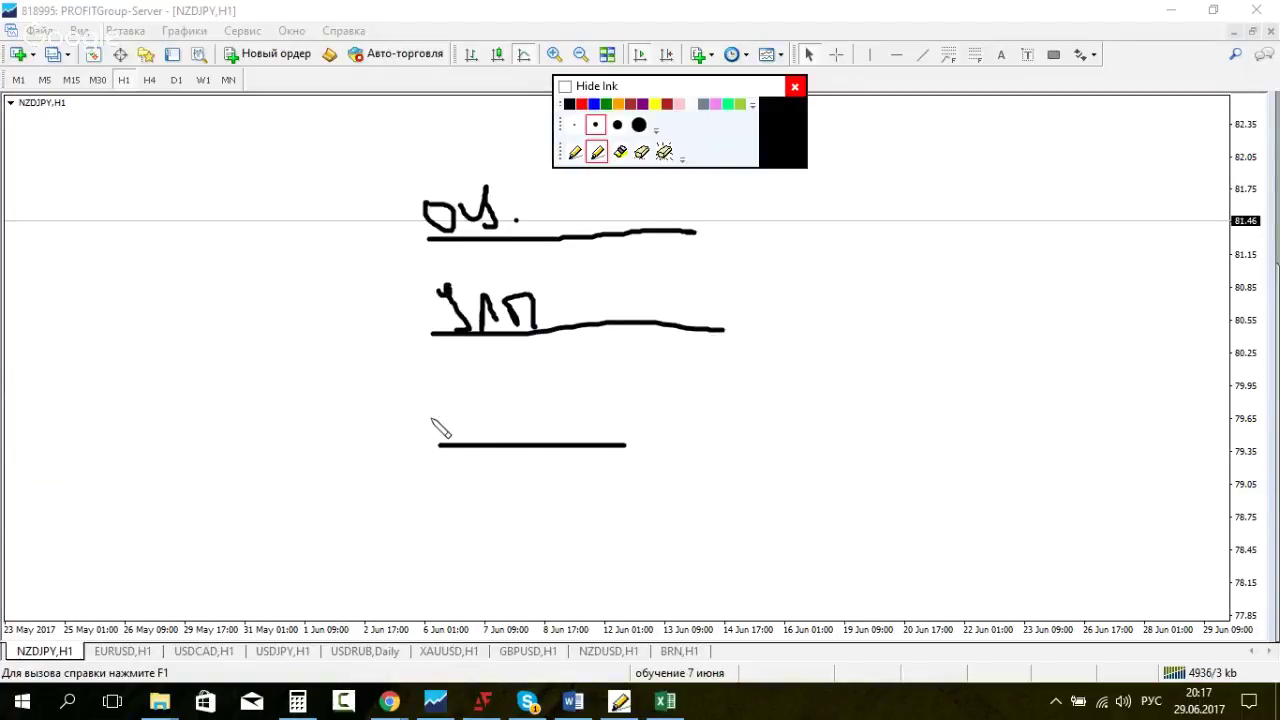
mouse_move(440, 391)
mouse_down()
mouse_move(434, 422)
mouse_move(460, 400)
mouse_move(521, 406)
mouse_move(504, 404)
mouse_up()
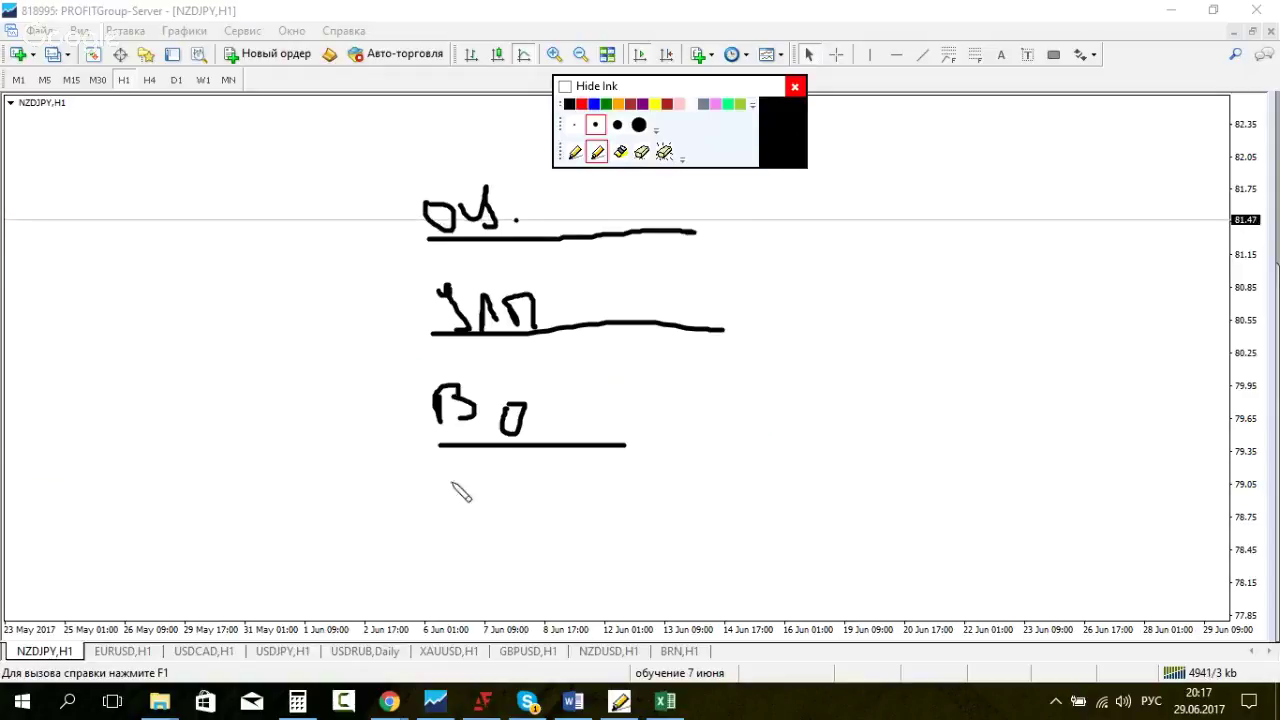
mouse_move(446, 470)
mouse_down()
mouse_move(508, 477)
mouse_move(514, 494)
mouse_move(462, 477)
mouse_move(479, 452)
mouse_move(487, 479)
mouse_move(566, 510)
mouse_up()
drag(472, 535, 720, 548)
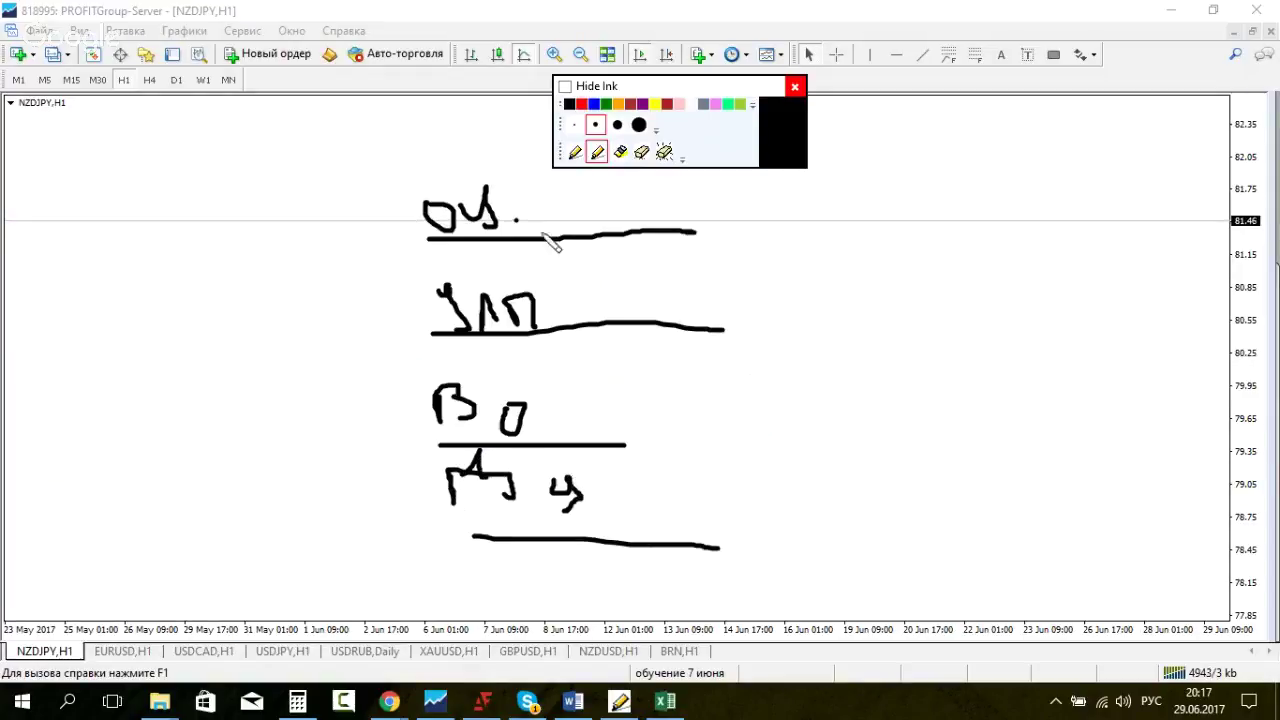
Step: Sketch a falling zigzag price move above each of the four lines, turning upward just before reaching the line
drag(565, 128, 614, 213)
drag(612, 272, 647, 303)
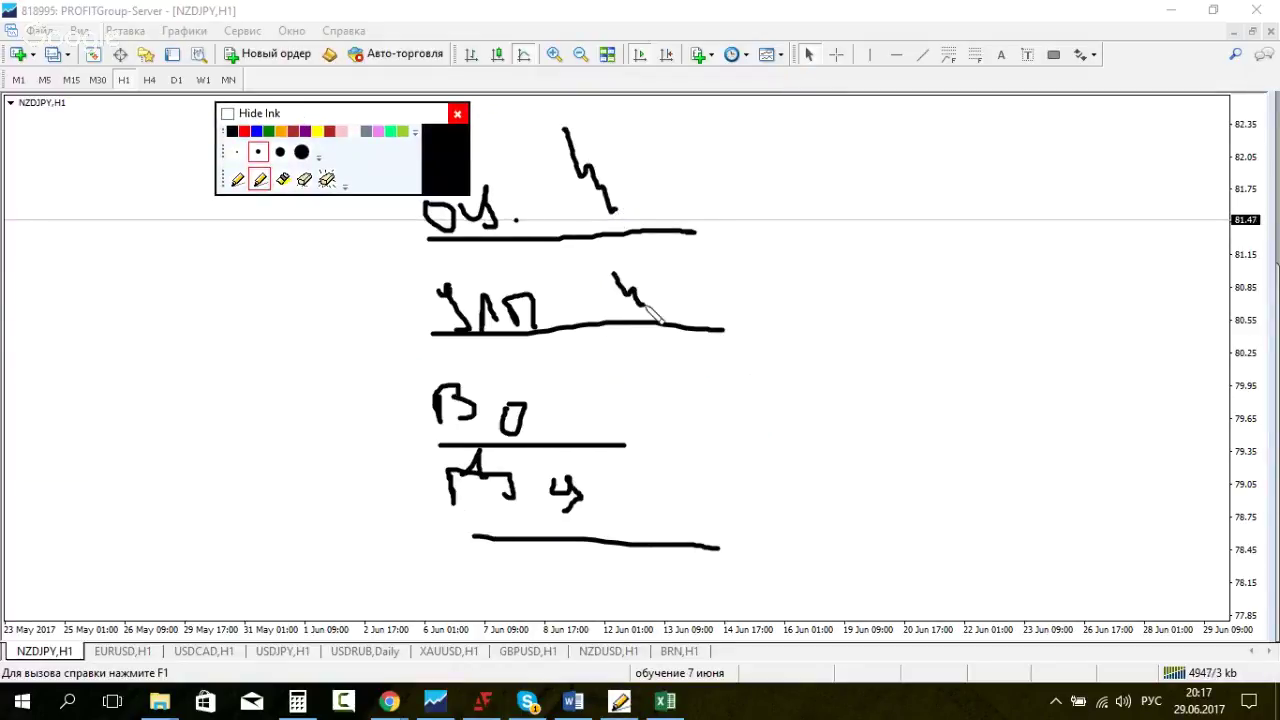
drag(575, 388, 611, 430)
drag(628, 487, 672, 534)
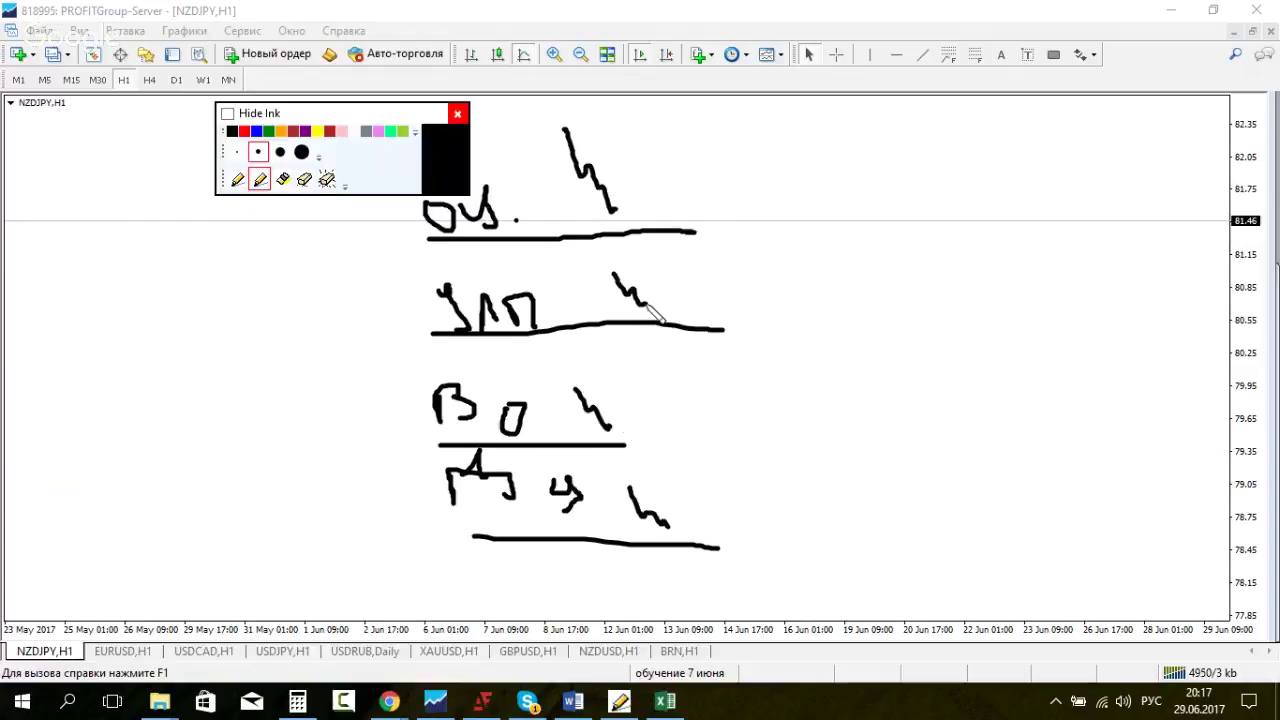
drag(647, 304, 670, 264)
drag(616, 210, 645, 160)
drag(611, 428, 638, 397)
drag(668, 526, 690, 500)
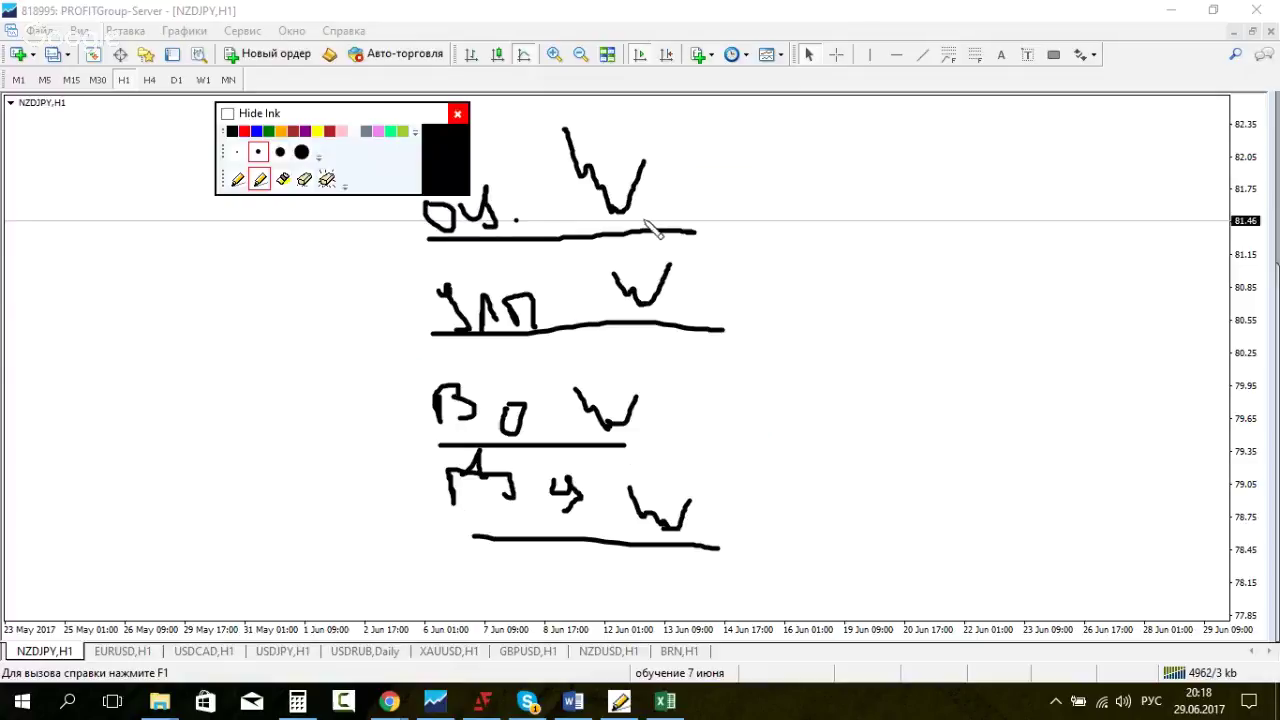
Step: Mark the turning point of each price bounce with short horizontal dashes just above its labelled line
drag(632, 212, 669, 213)
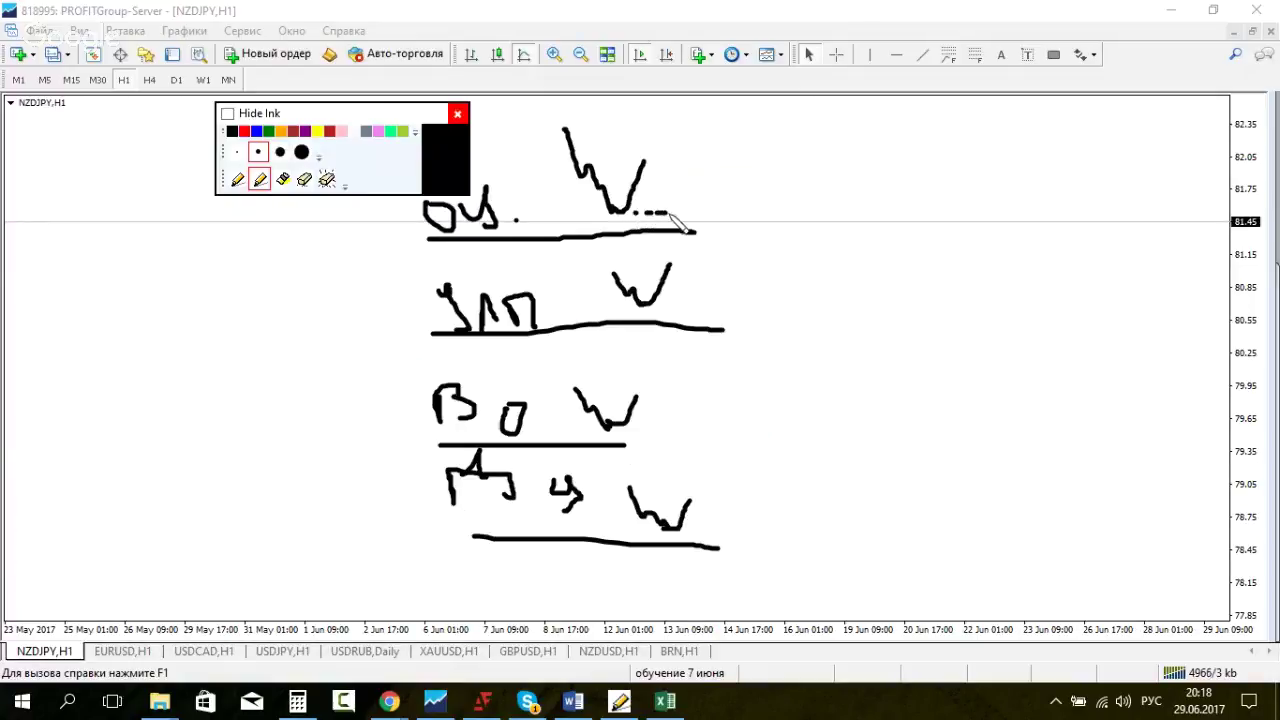
drag(622, 302, 640, 307)
click(657, 308)
drag(588, 428, 624, 429)
click(631, 427)
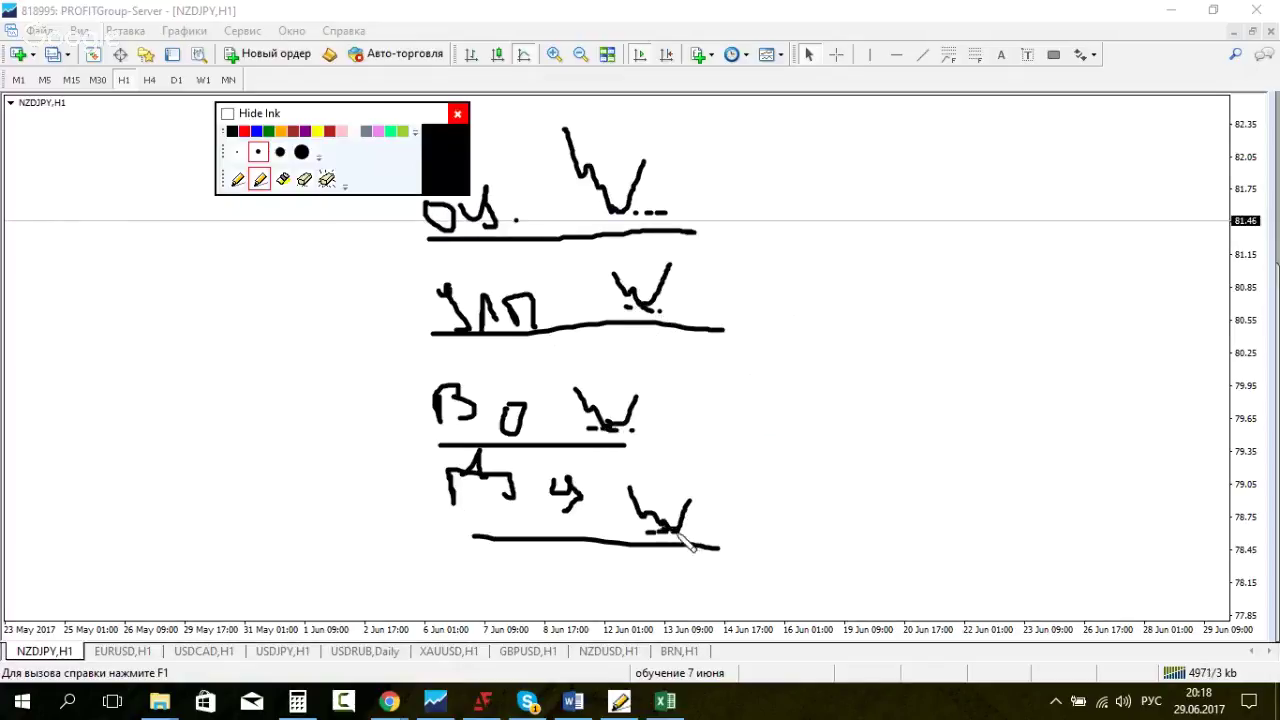
Step: Erase the whole drawing, hide the ink overlay and show the USDJPY H1 chart
click(326, 180)
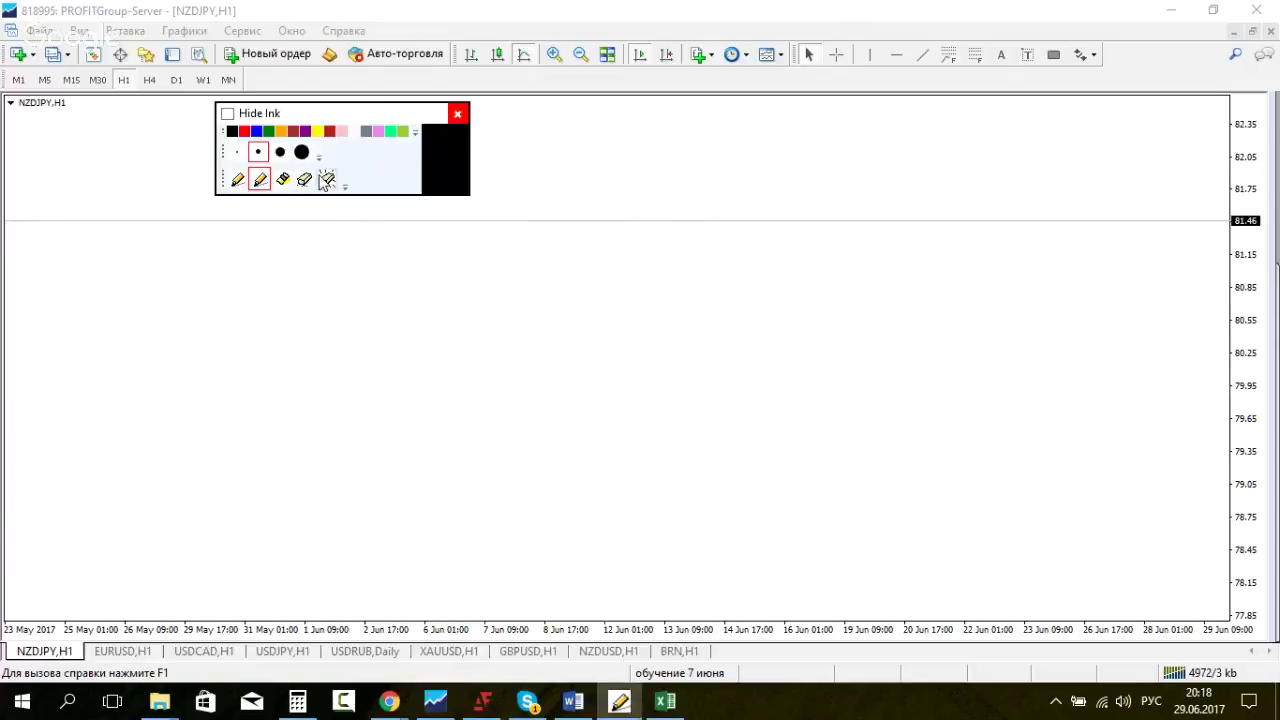
click(228, 114)
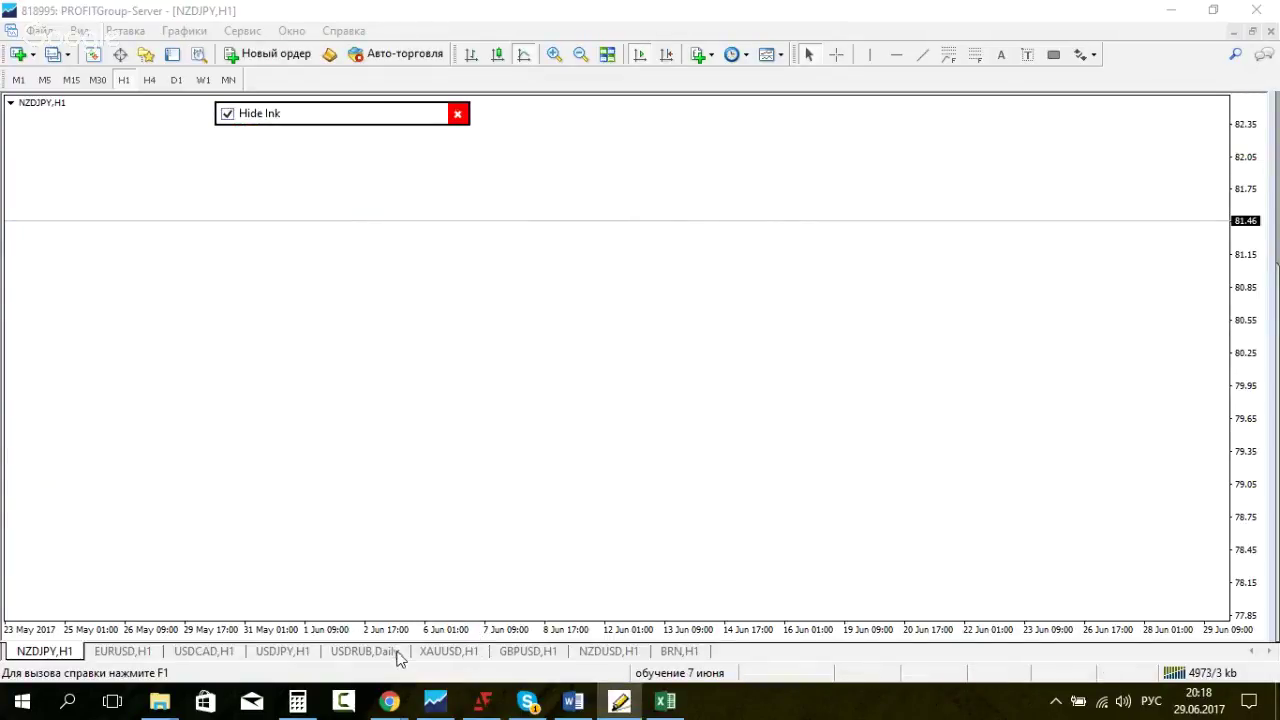
click(286, 652)
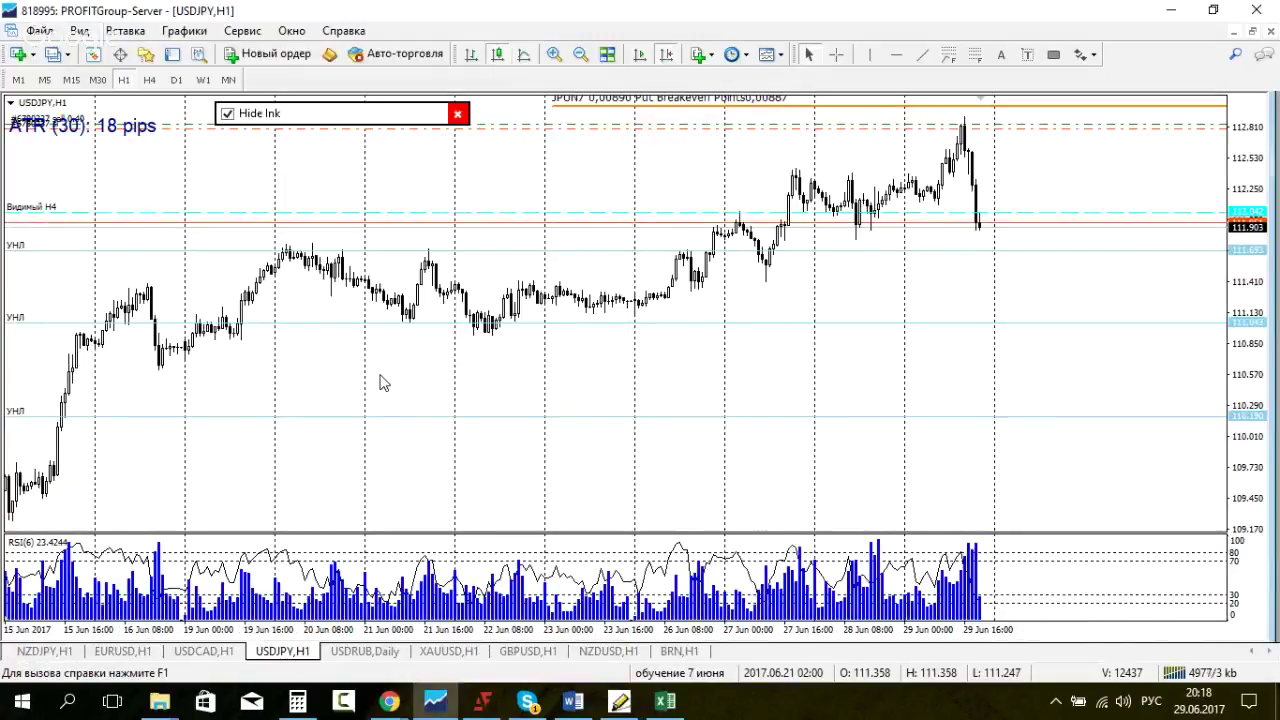
Step: Add the ki_Level_from_File indicator to the USDJPY H1 chart, loading its levels from Level_day.csv with the default parameters
click(144, 56)
click(86, 458)
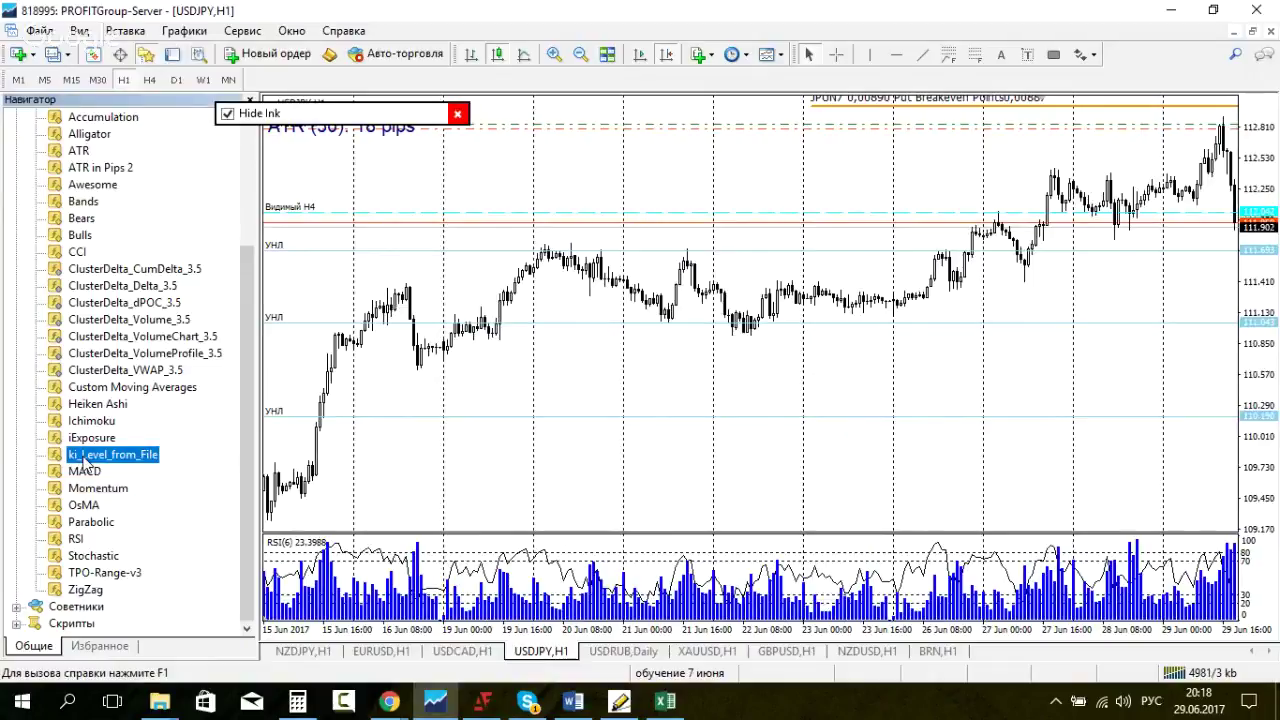
drag(86, 460, 674, 429)
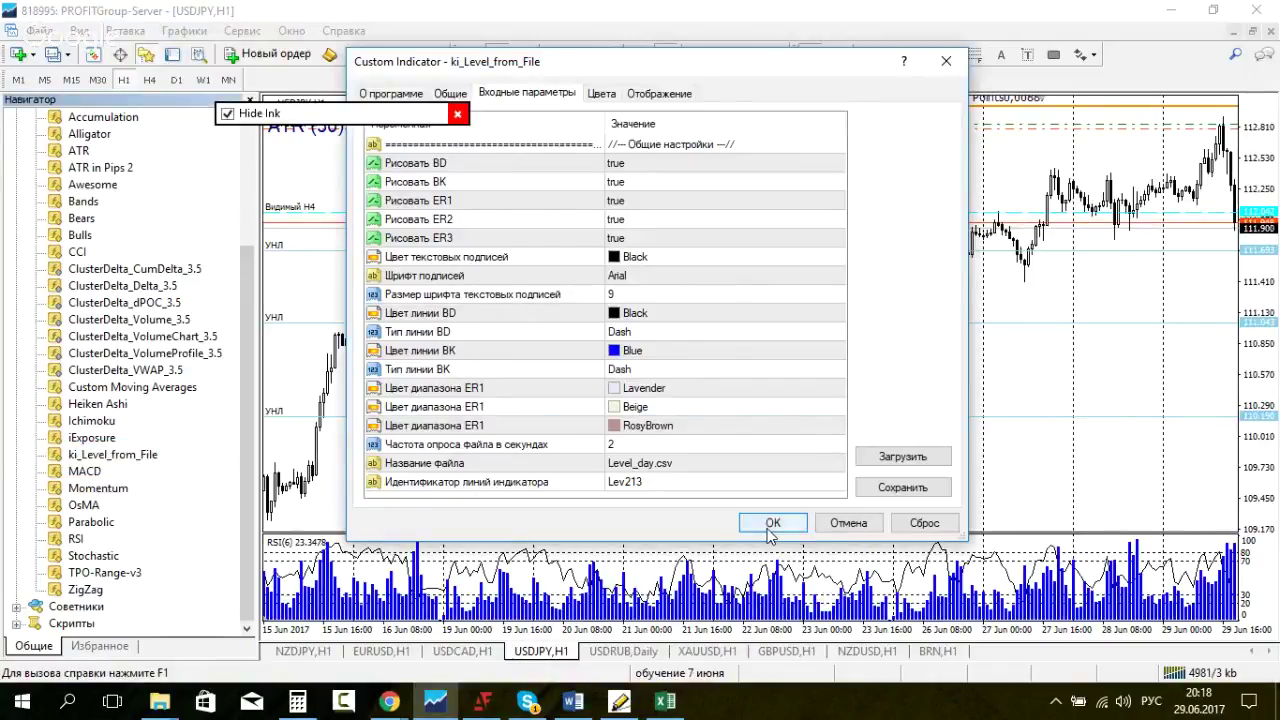
click(771, 523)
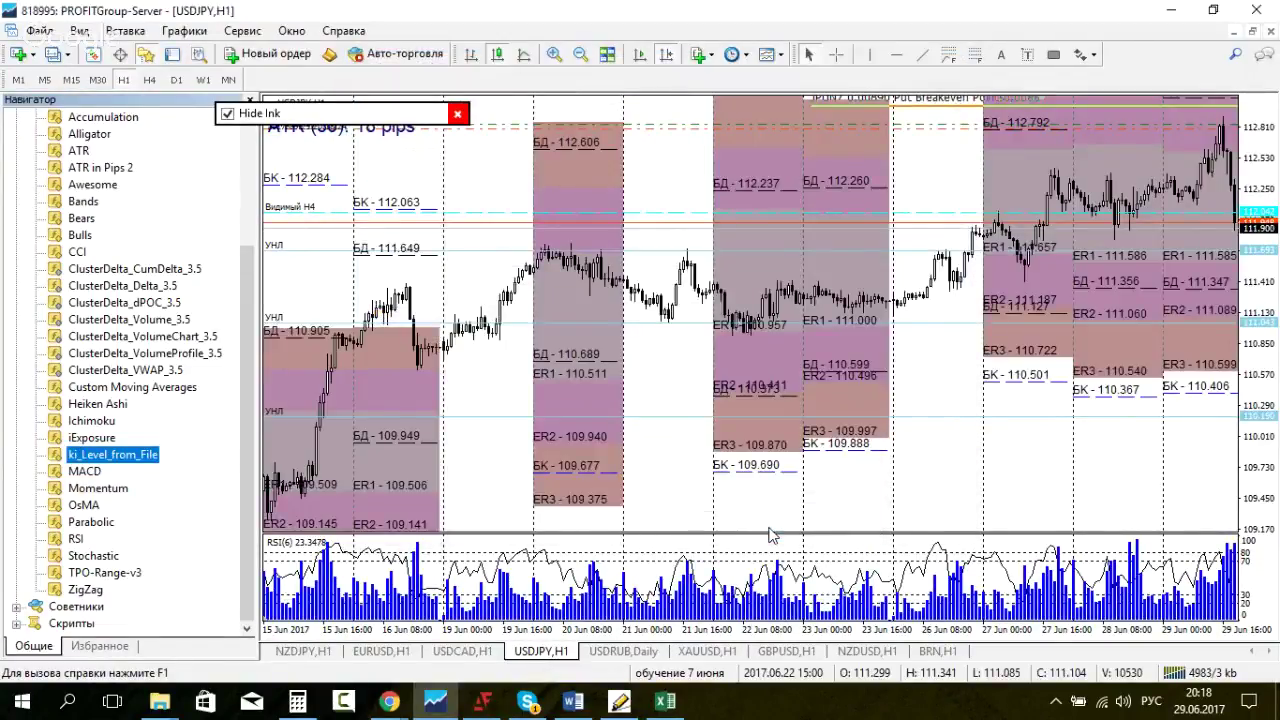
key(plus)
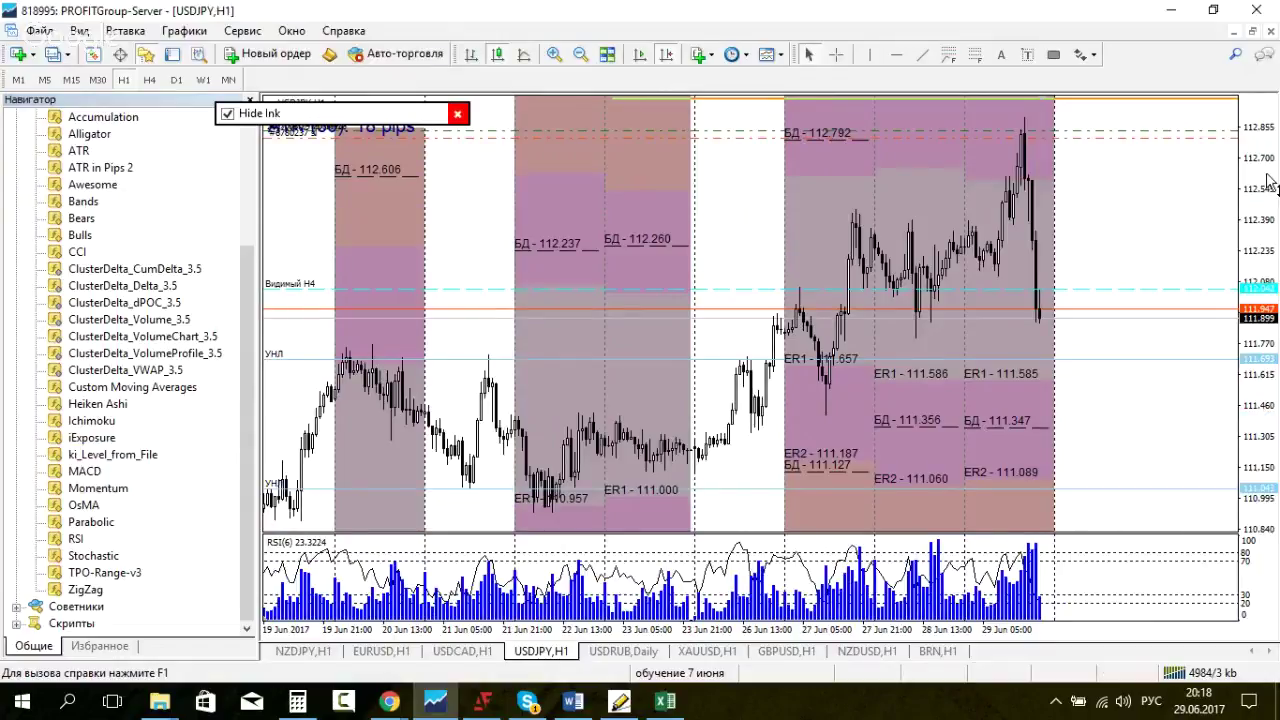
drag(1270, 183, 1268, 225)
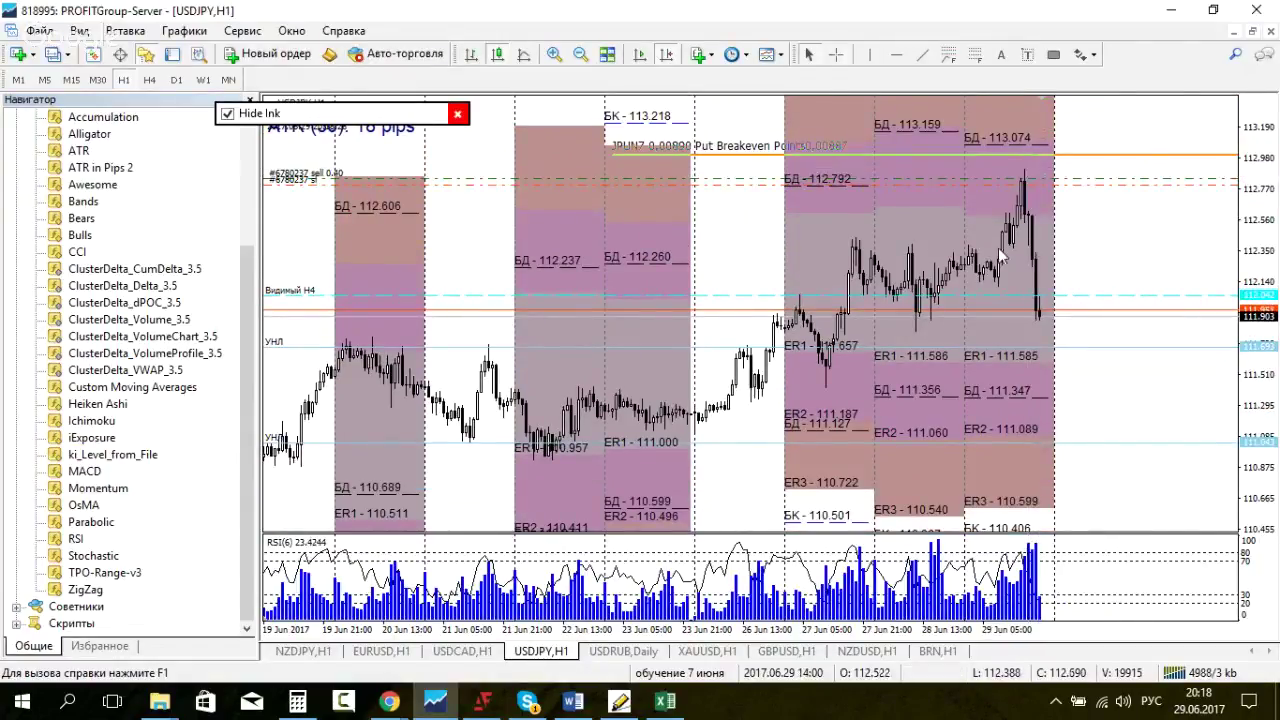
drag(913, 180, 920, 197)
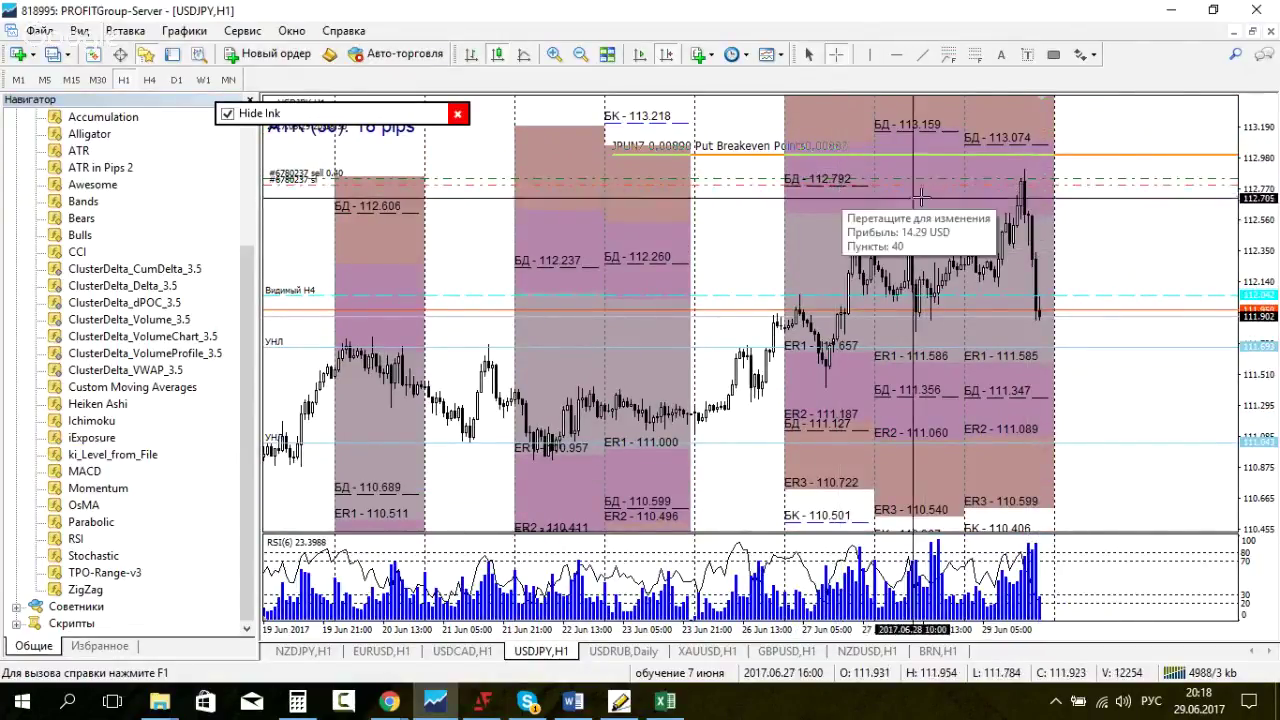
click(1025, 172)
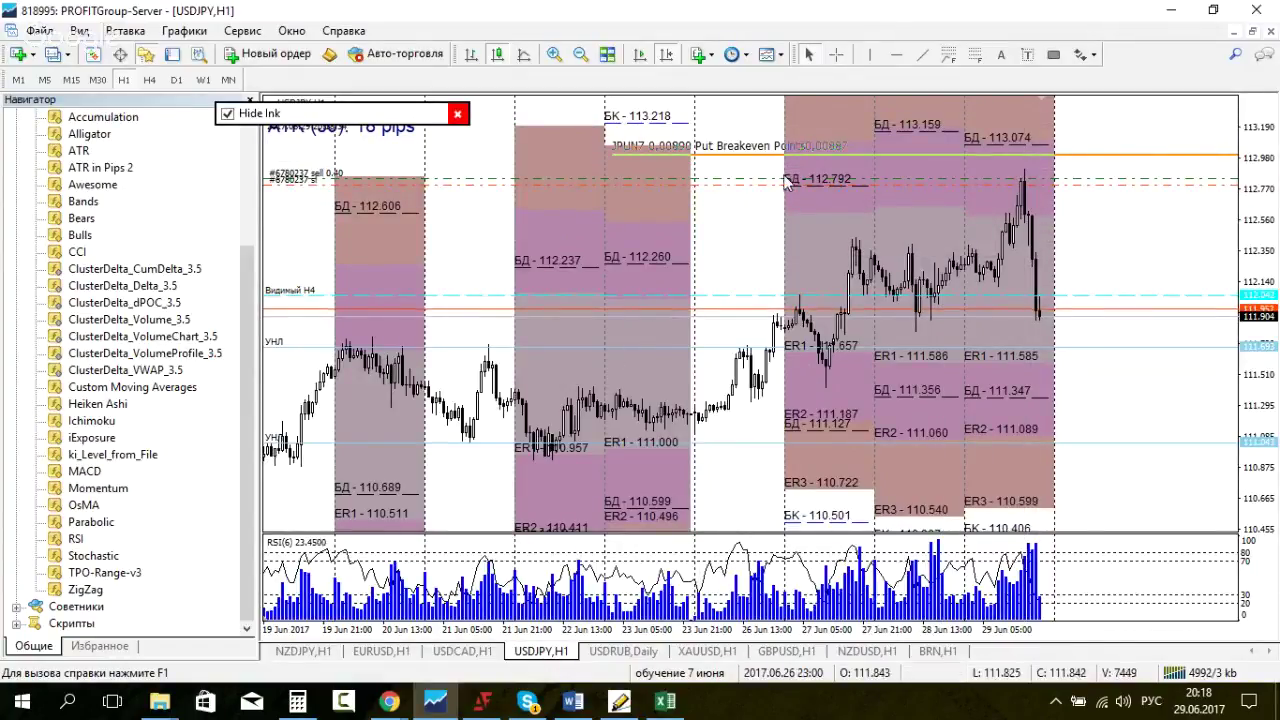
Step: Show the GBPUSD H1 chart and hide the indicator list to widen the chart area
click(772, 651)
drag(712, 515, 826, 346)
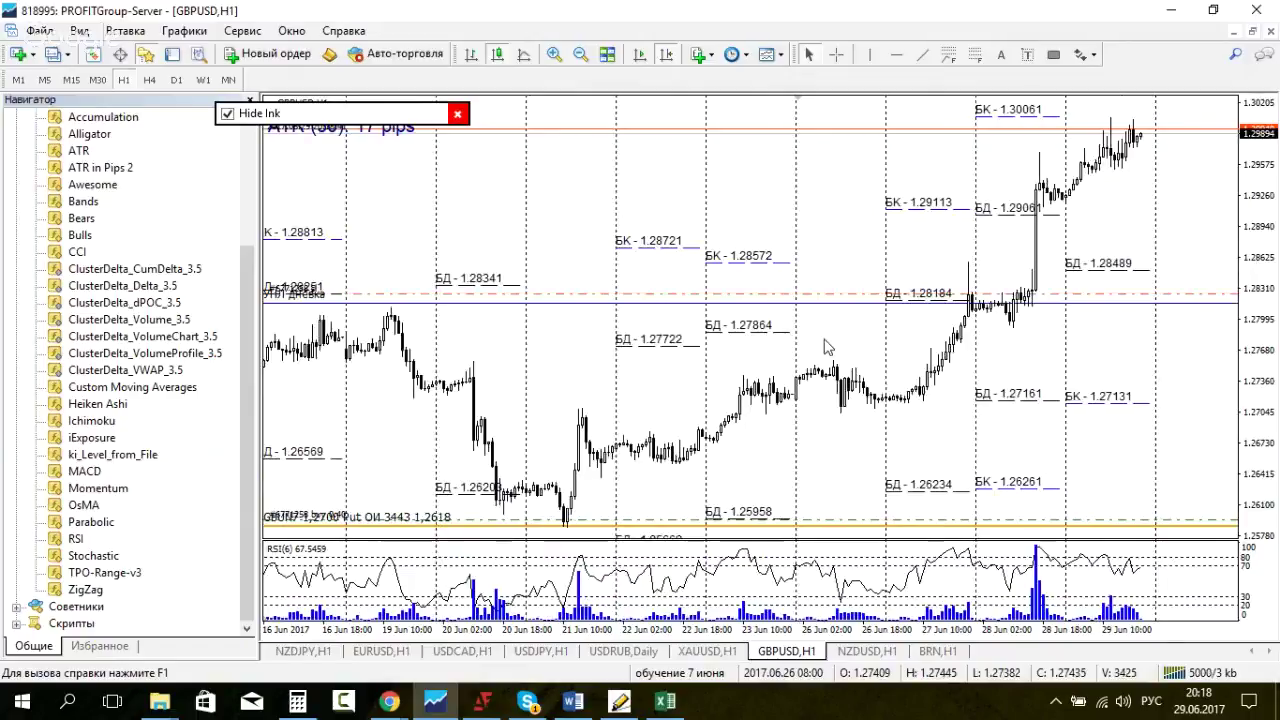
click(251, 99)
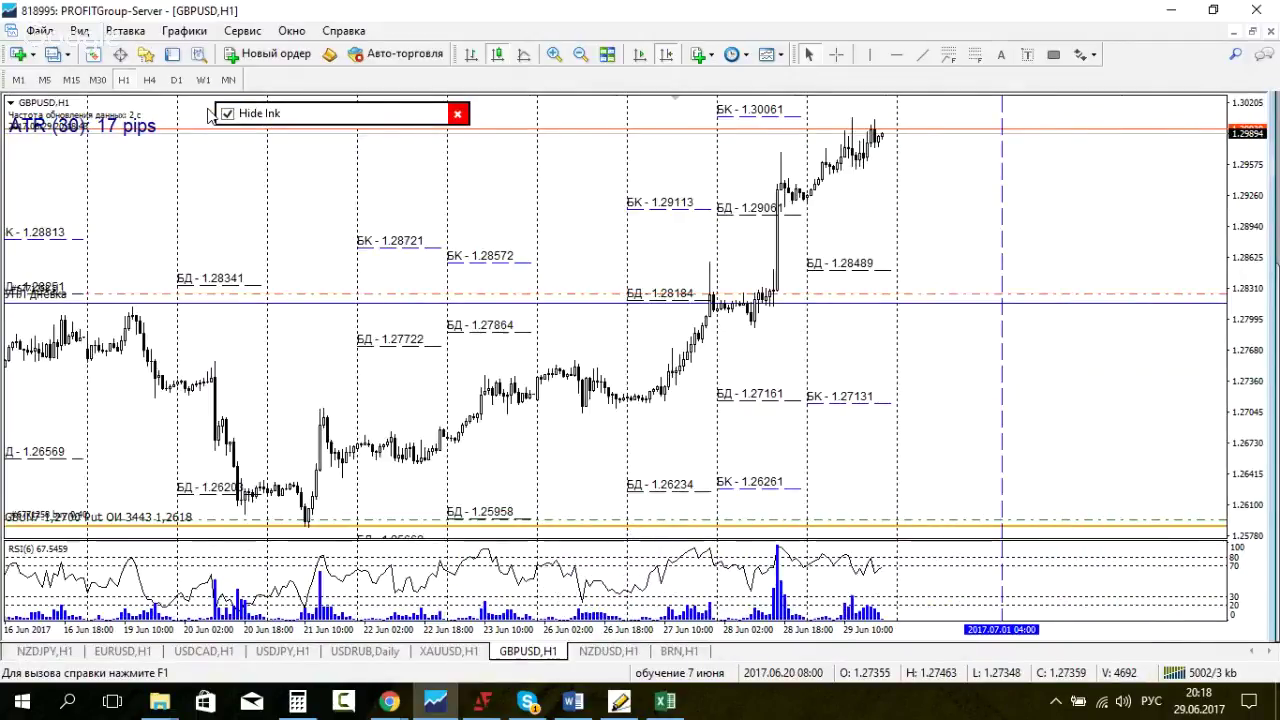
Step: Draw a rising ink line from the 21 June low to the latest high, with an arrow at the БД 1.26203 level
click(227, 113)
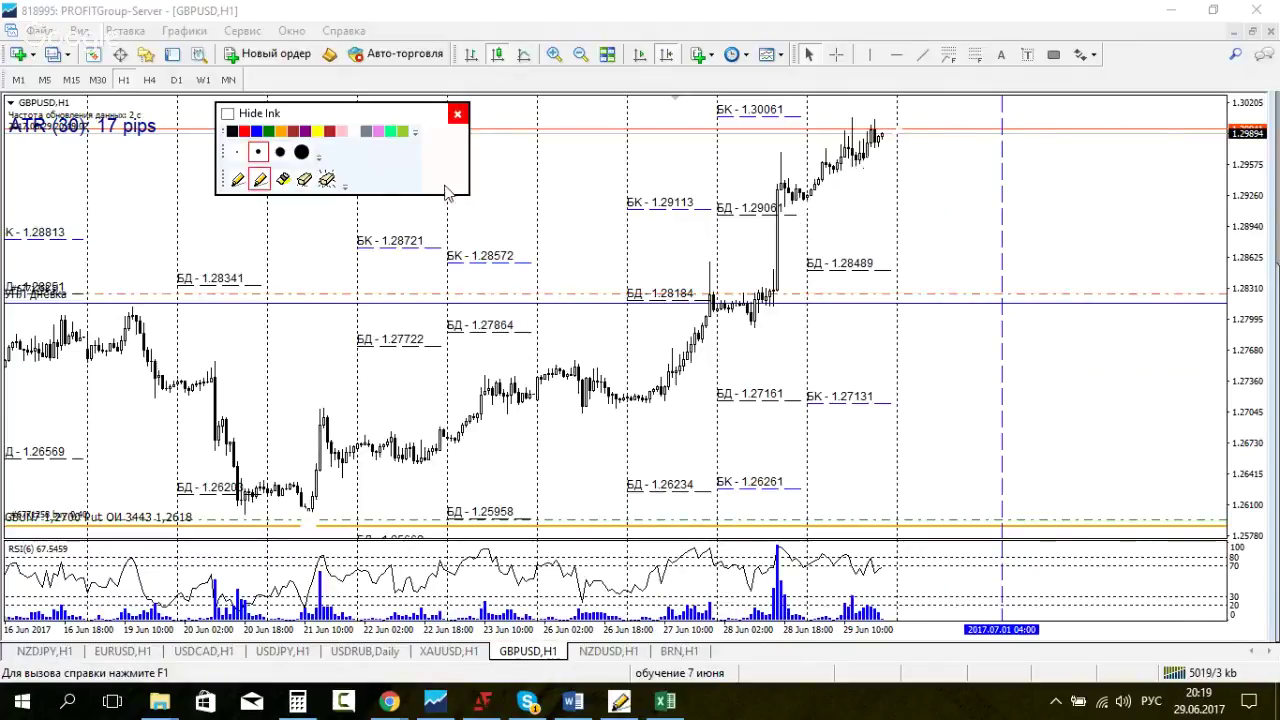
mouse_move(292, 509)
mouse_down()
mouse_move(432, 430)
mouse_move(764, 186)
mouse_move(875, 125)
mouse_up()
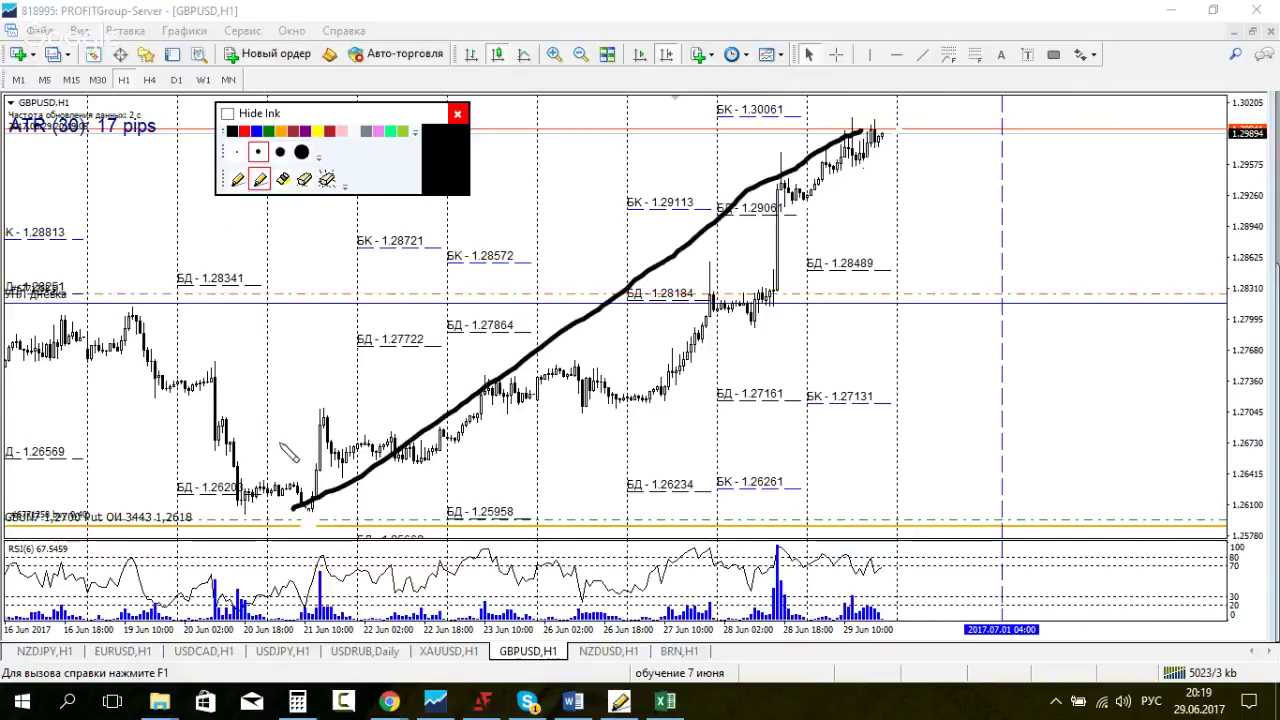
mouse_move(291, 403)
mouse_down()
mouse_move(258, 477)
mouse_move(254, 462)
mouse_move(273, 470)
mouse_up()
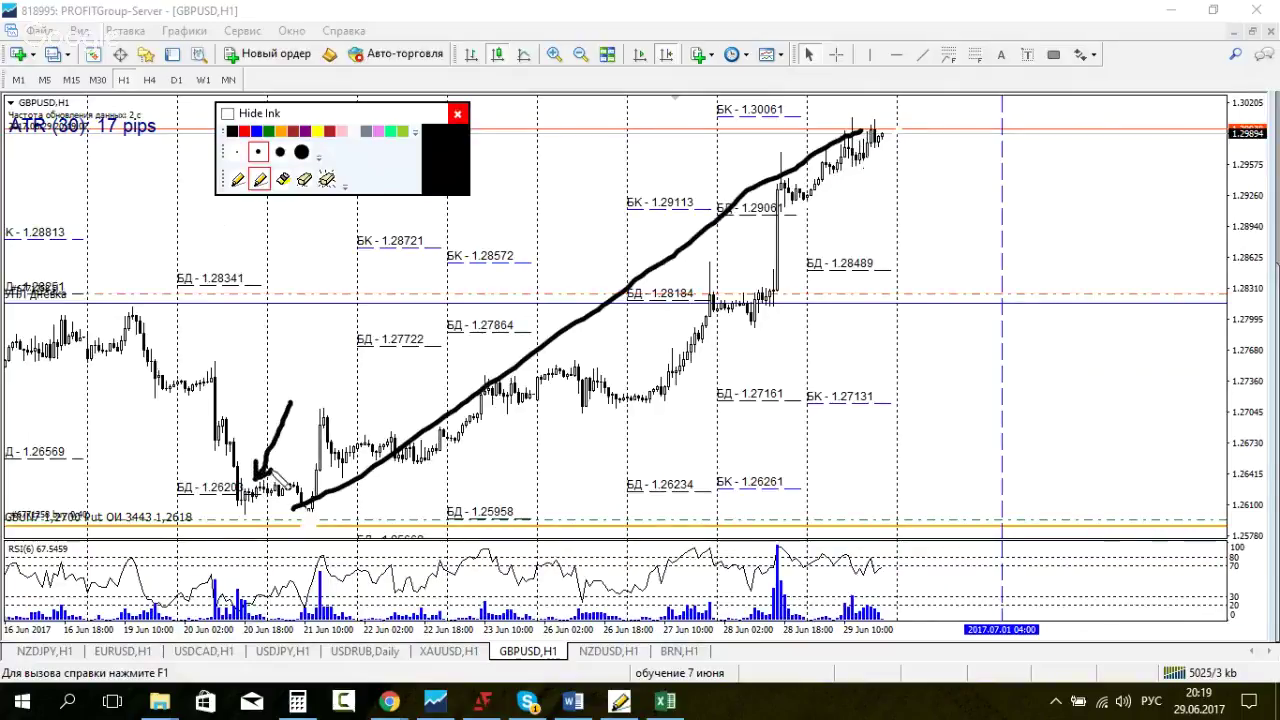
drag(238, 428, 268, 412)
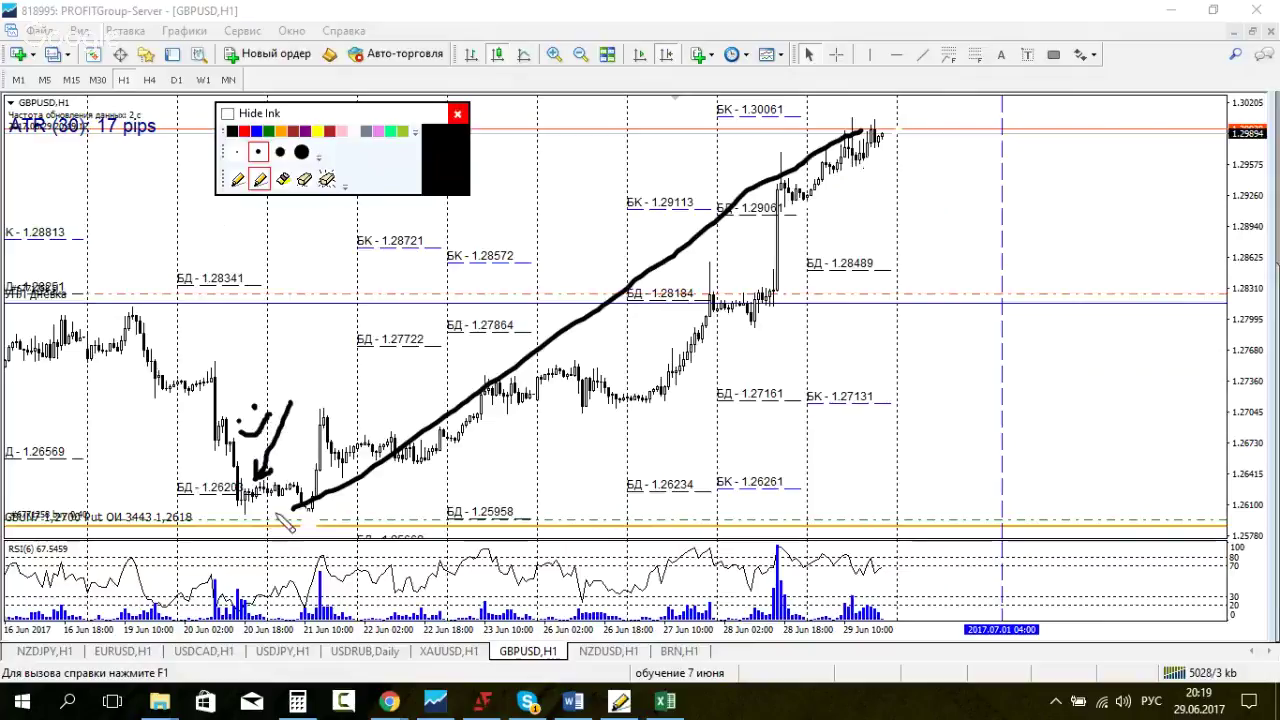
Step: Undo the ink strokes drawn over the GBPUSD chart
key(ctrl+z)
key(ctrl+z)
key(ctrl+z)
key(ctrl+z)
key(ctrl+z)
key(ctrl+z)
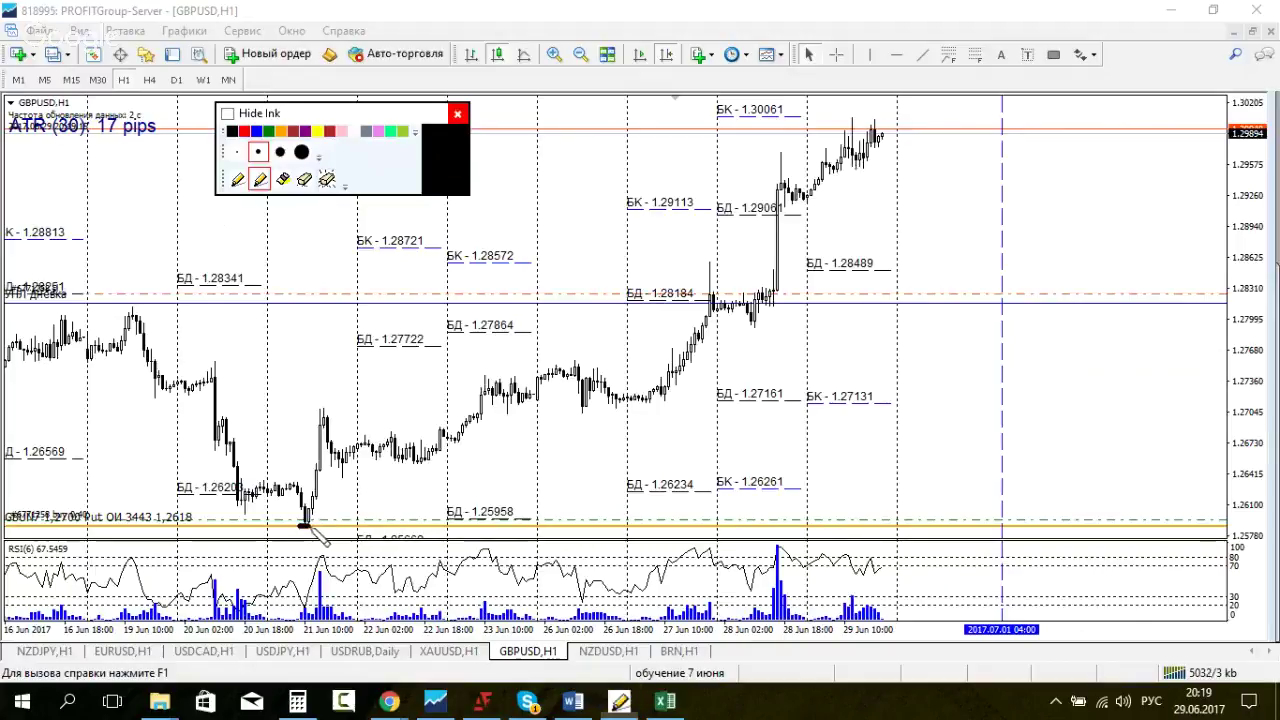
Step: Underline the 21 June low and circle the БД 1.26203 level in ink, erasing the marks and hiding the overlay when finished
mouse_move(316, 524)
mouse_down()
mouse_move(241, 471)
mouse_move(152, 466)
mouse_move(220, 520)
mouse_move(265, 523)
mouse_move(277, 492)
mouse_move(240, 462)
mouse_up()
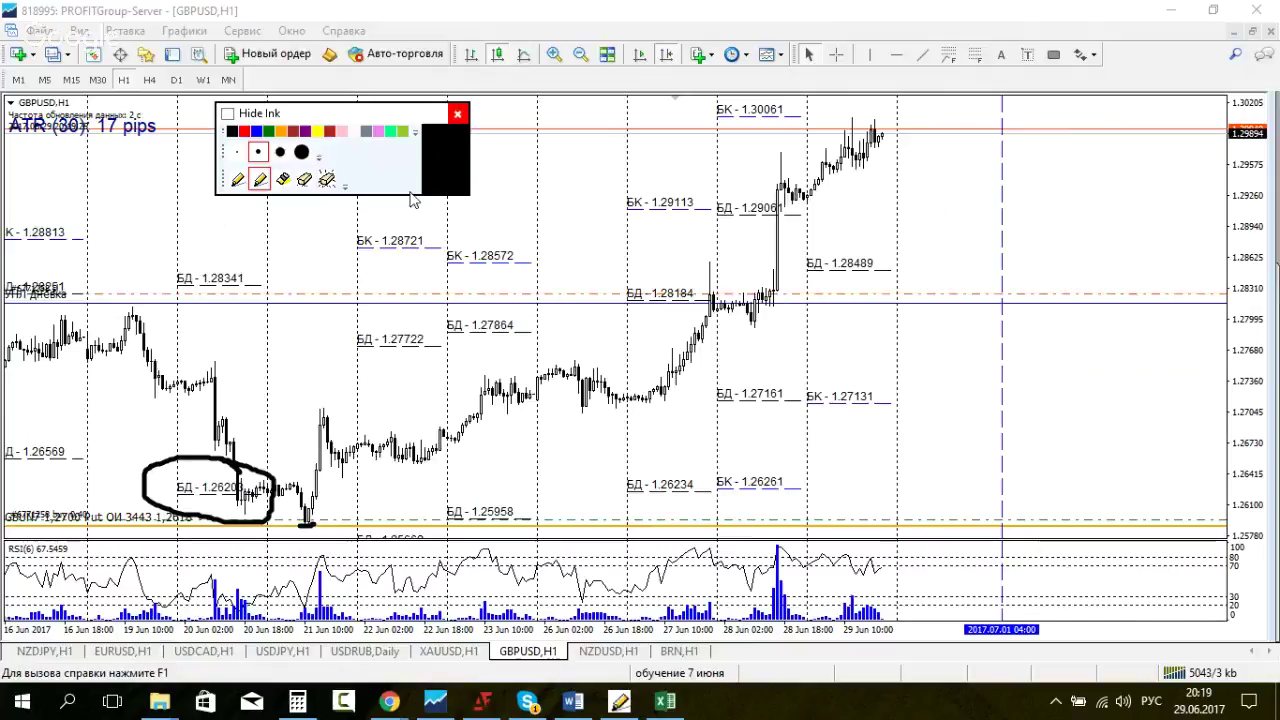
click(326, 179)
click(228, 114)
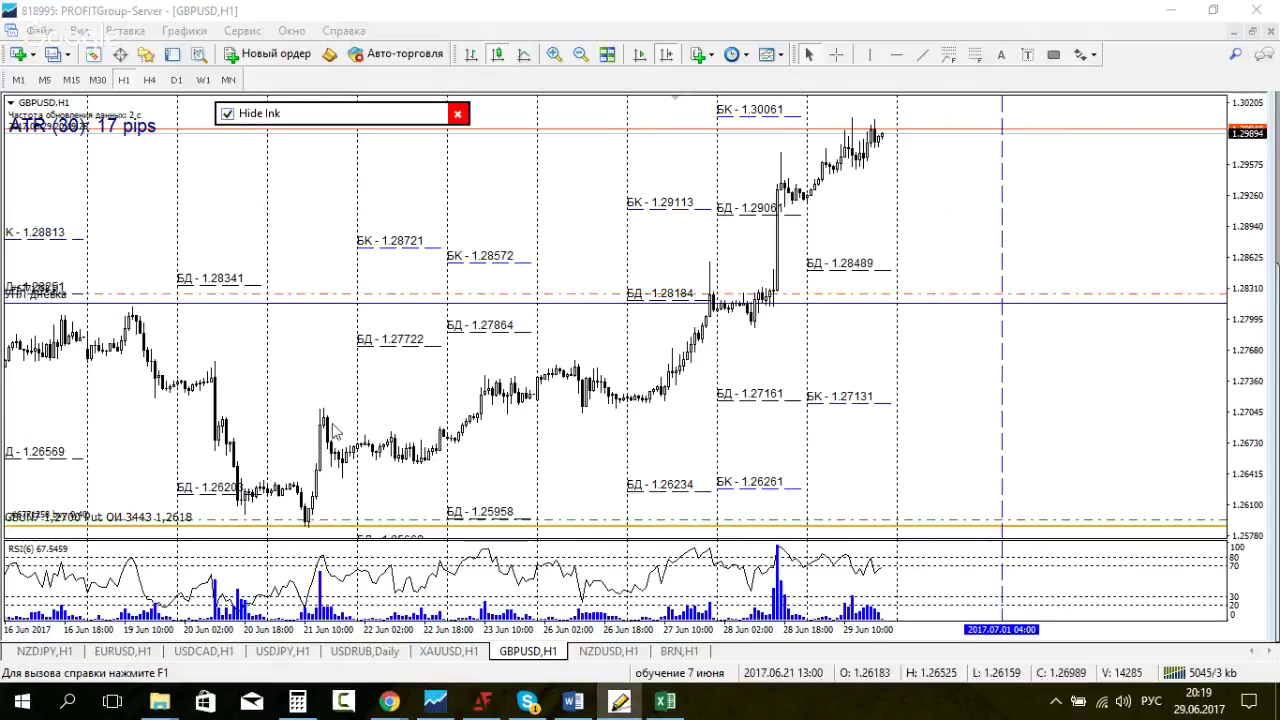
Step: Switch to Skype and read the latest messages in the Pro insider group chat
click(528, 702)
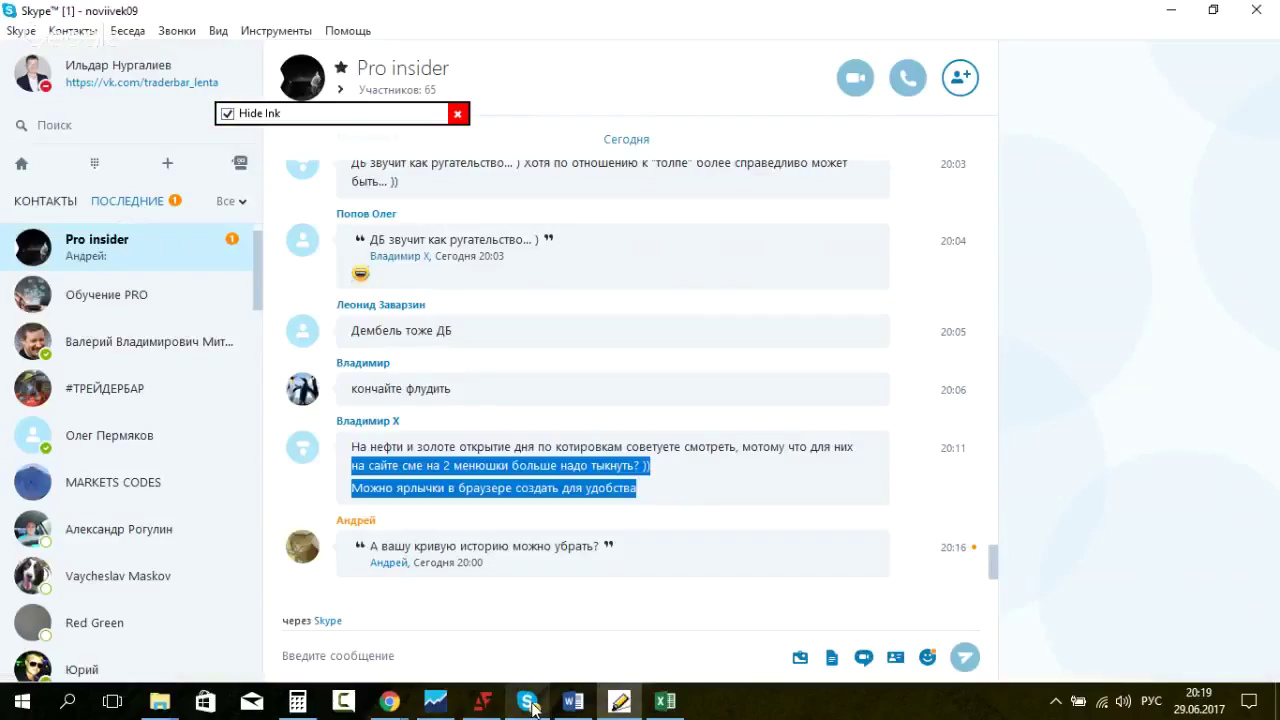
click(562, 393)
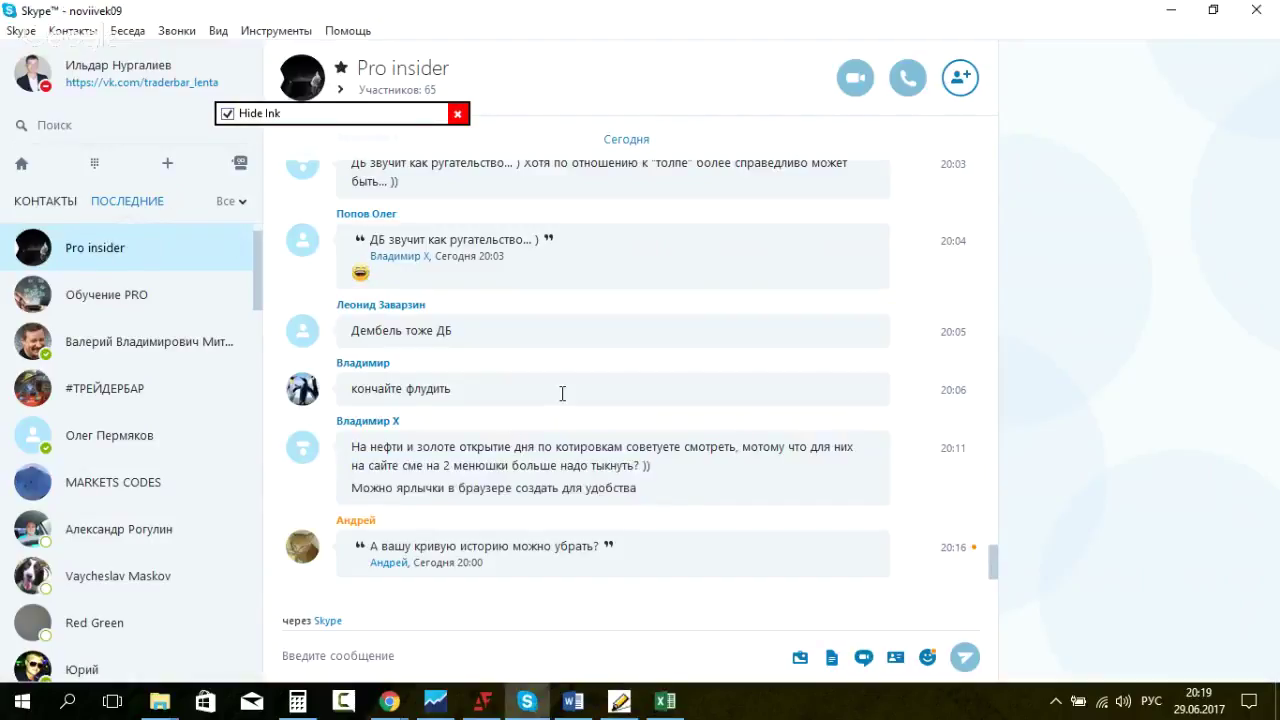
double_click(585, 447)
click(671, 419)
click(666, 699)
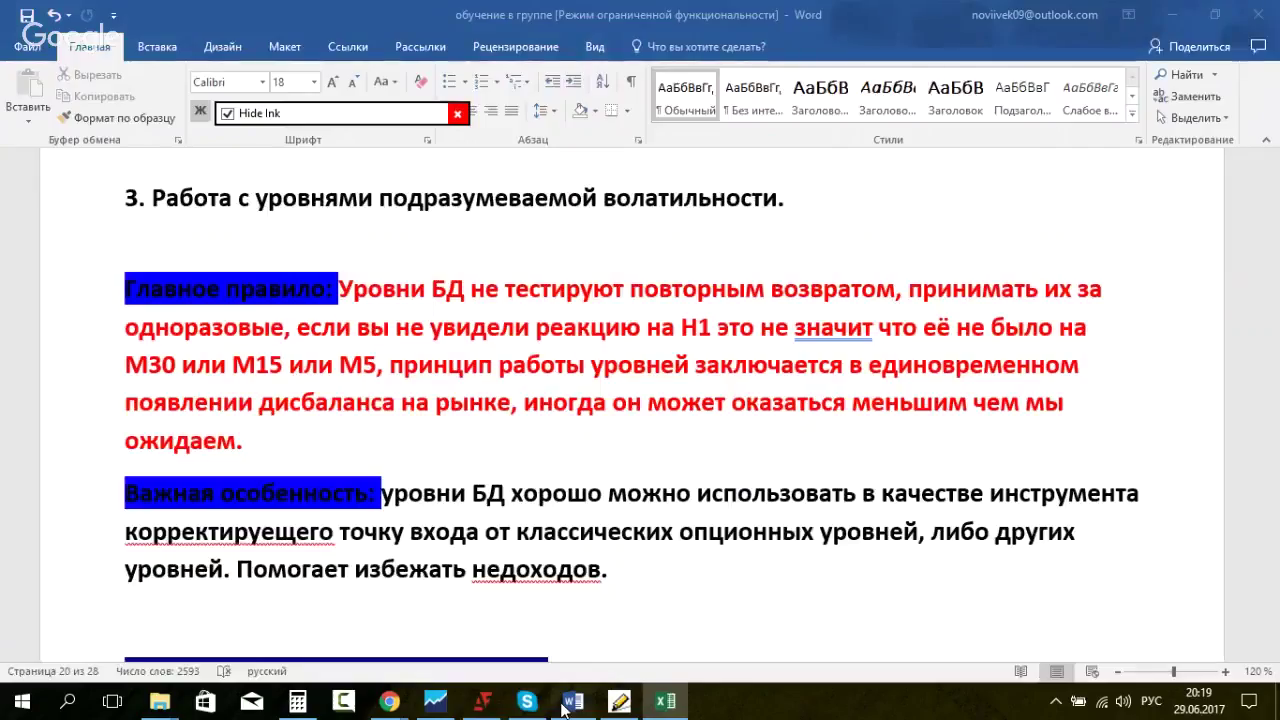
click(570, 702)
click(567, 704)
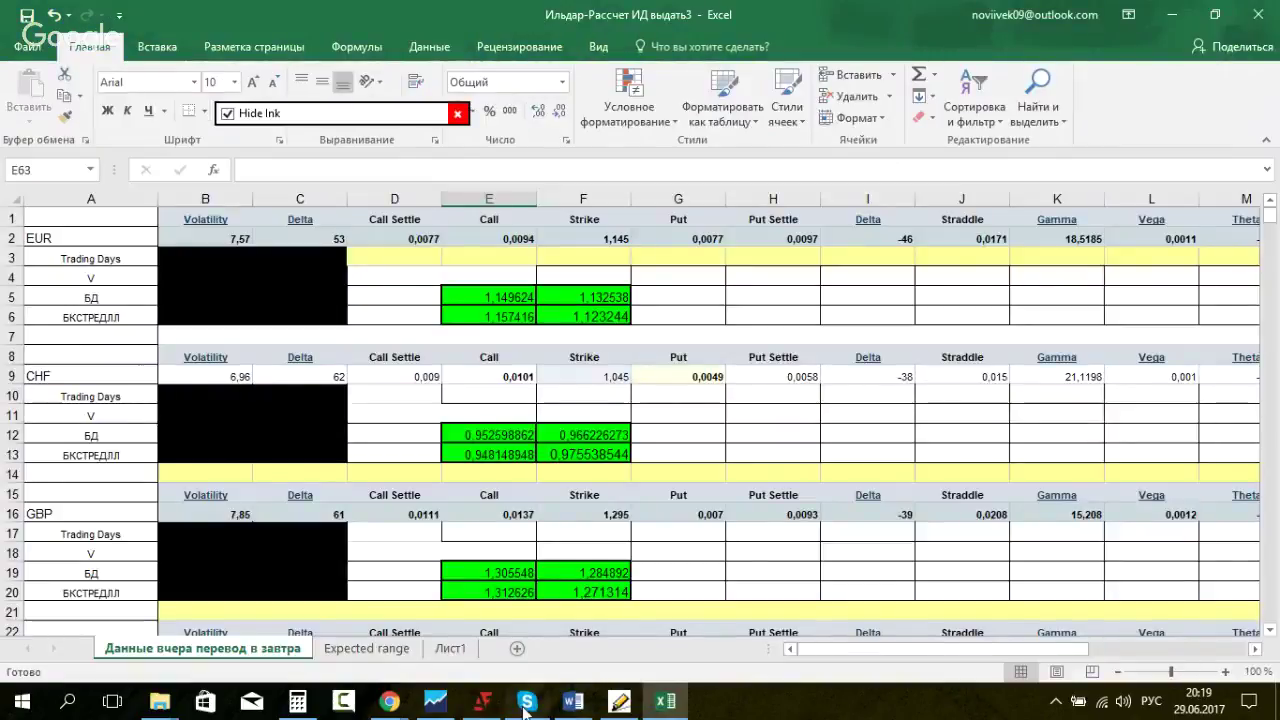
click(524, 704)
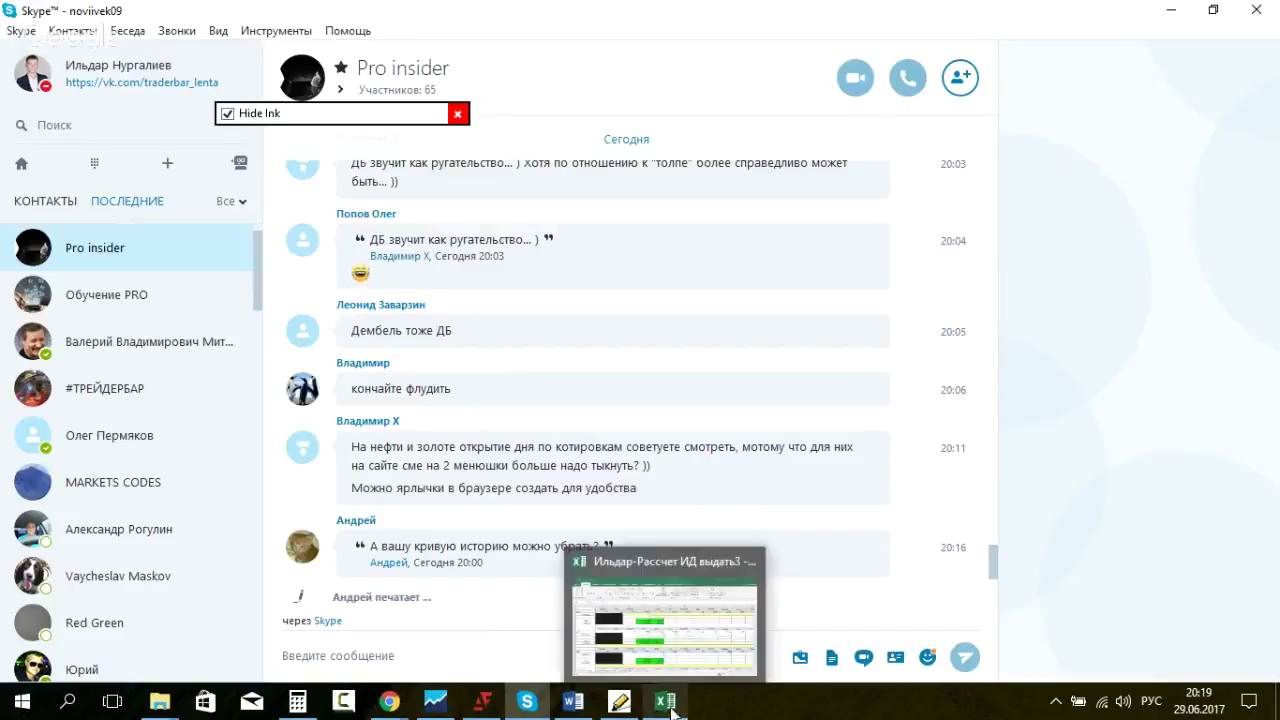
Step: Return to the GBPUSD chart and look at the CME forward points text file in the browser, minimizing the browser when done
click(436, 701)
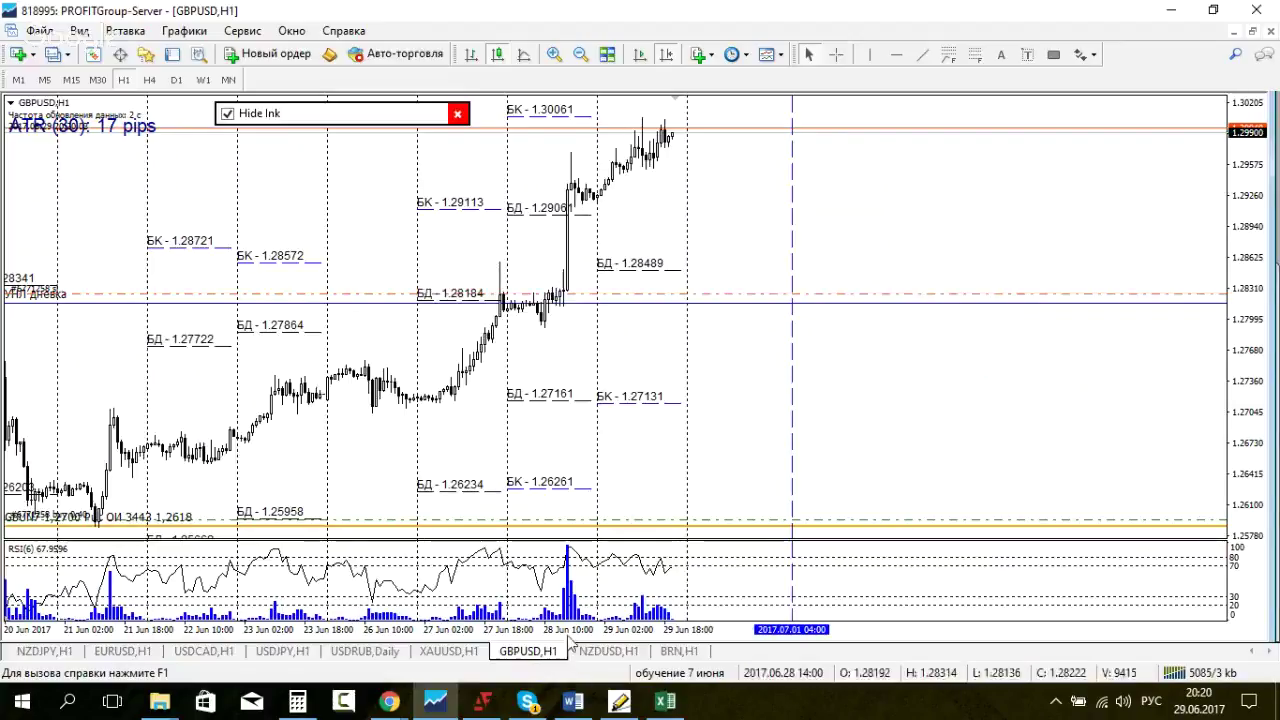
mouse_move(385, 703)
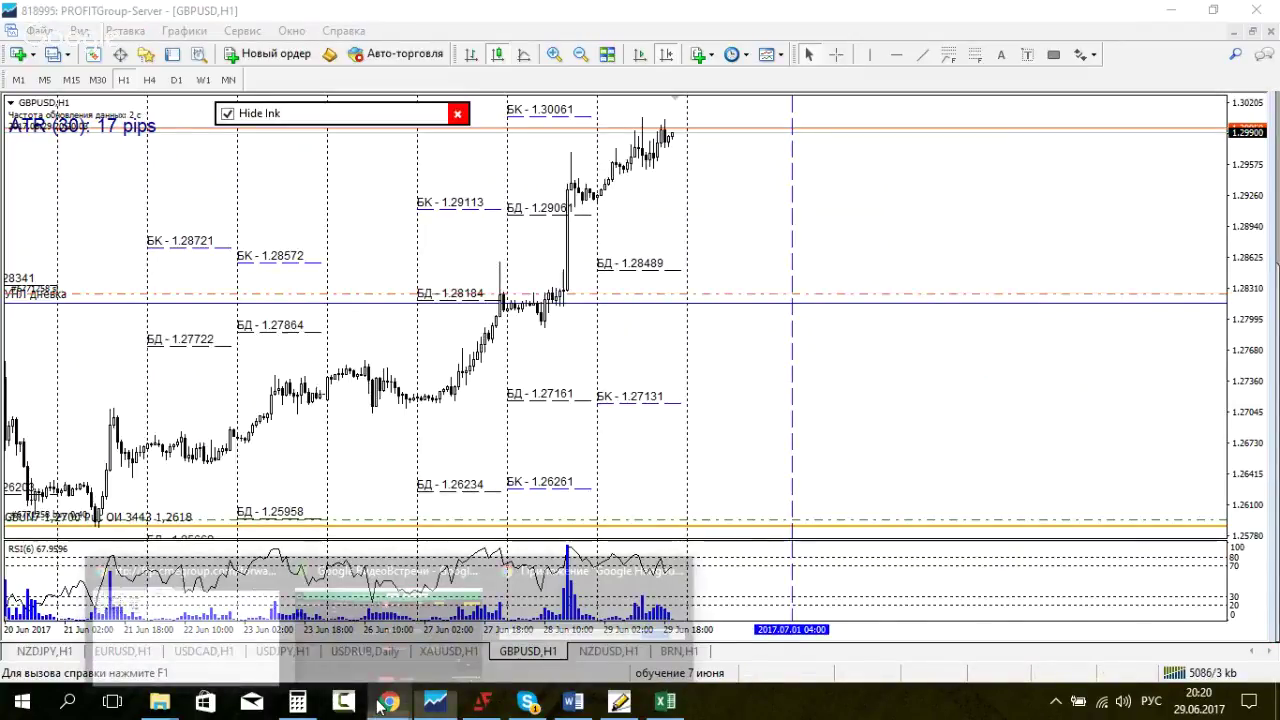
click(385, 703)
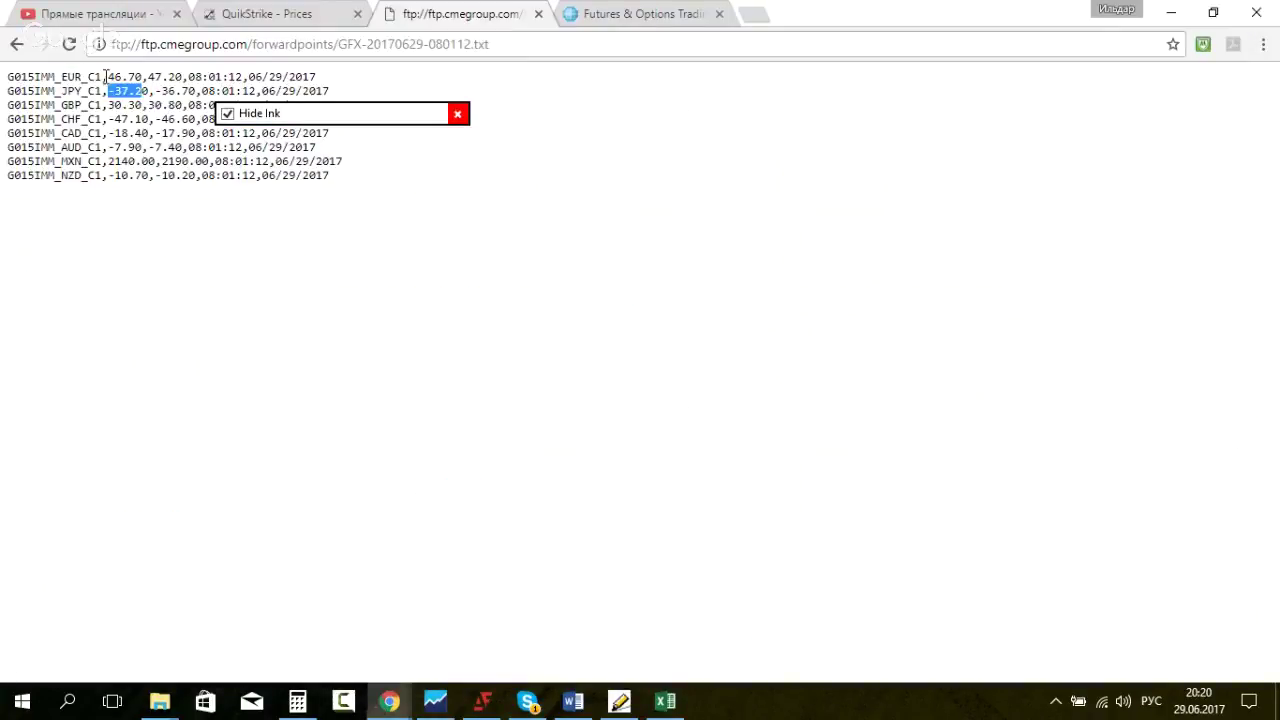
mouse_move(665, 703)
click(536, 190)
click(1172, 13)
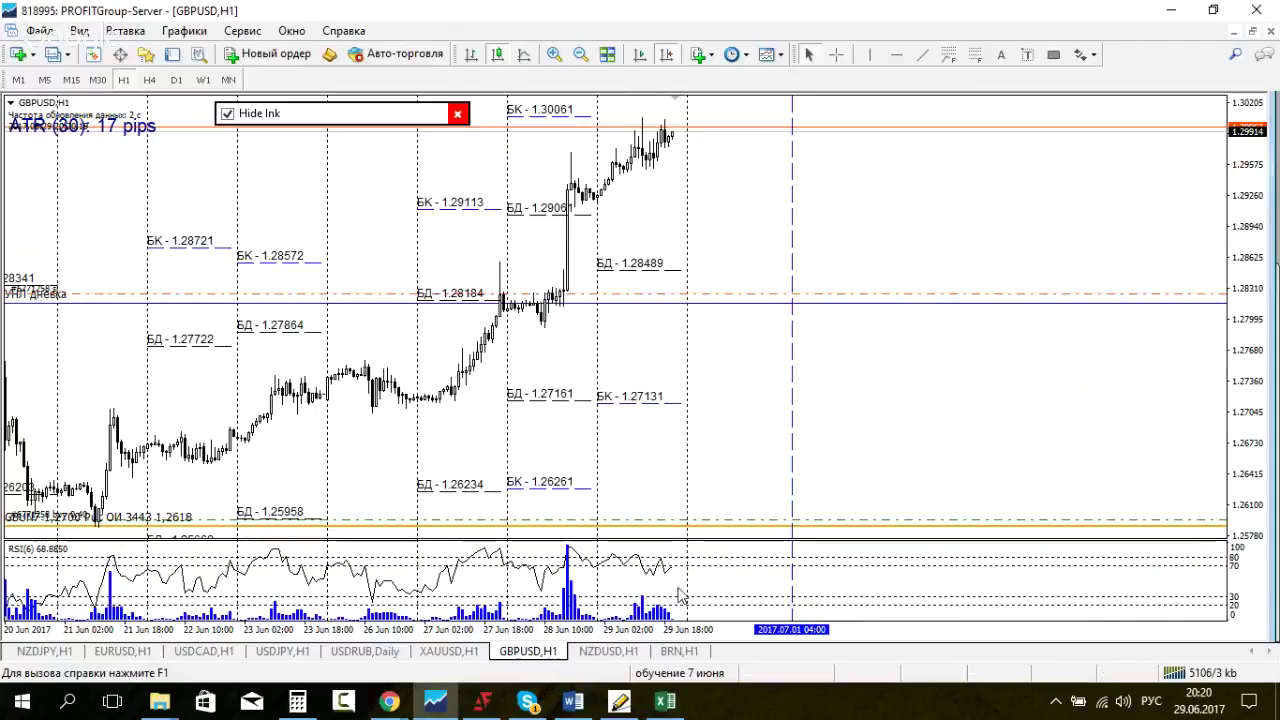
Step: Highlight the new question "Видимые уровни - исключение?" in the Skype group chat and switch to the Word course notes
click(524, 703)
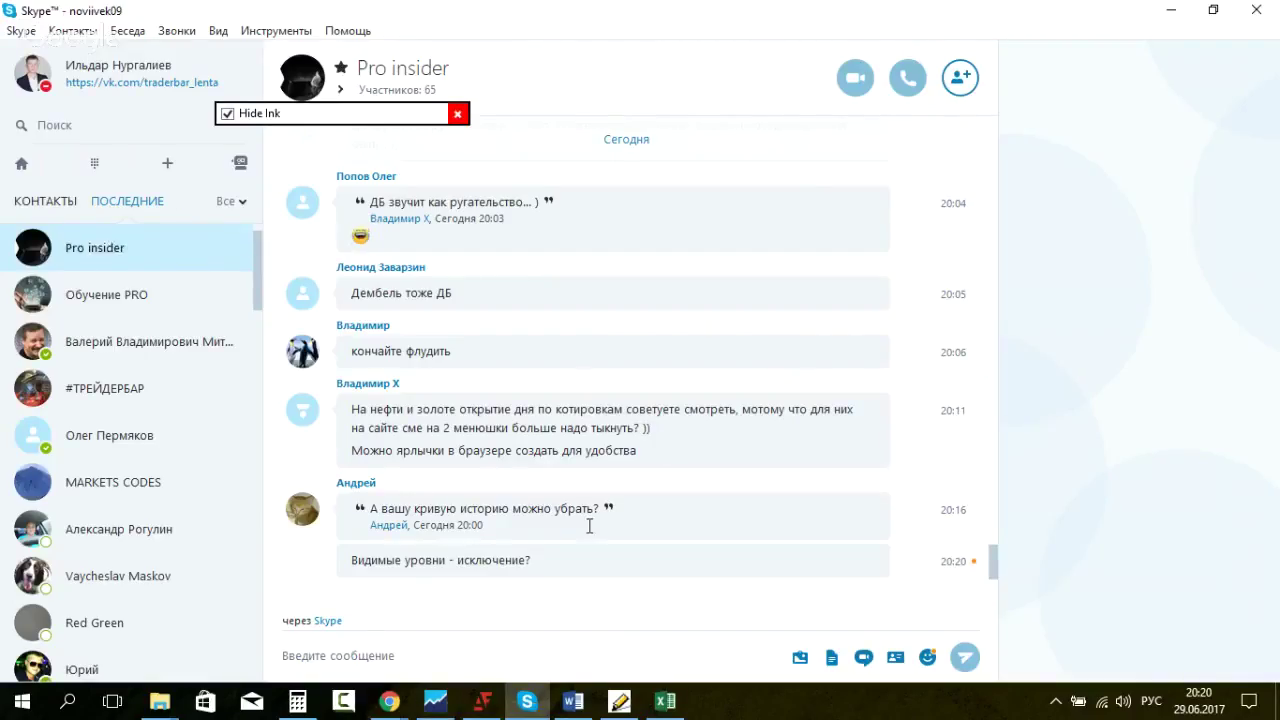
mouse_move(351, 560)
mouse_down()
mouse_move(549, 560)
mouse_move(354, 563)
mouse_up()
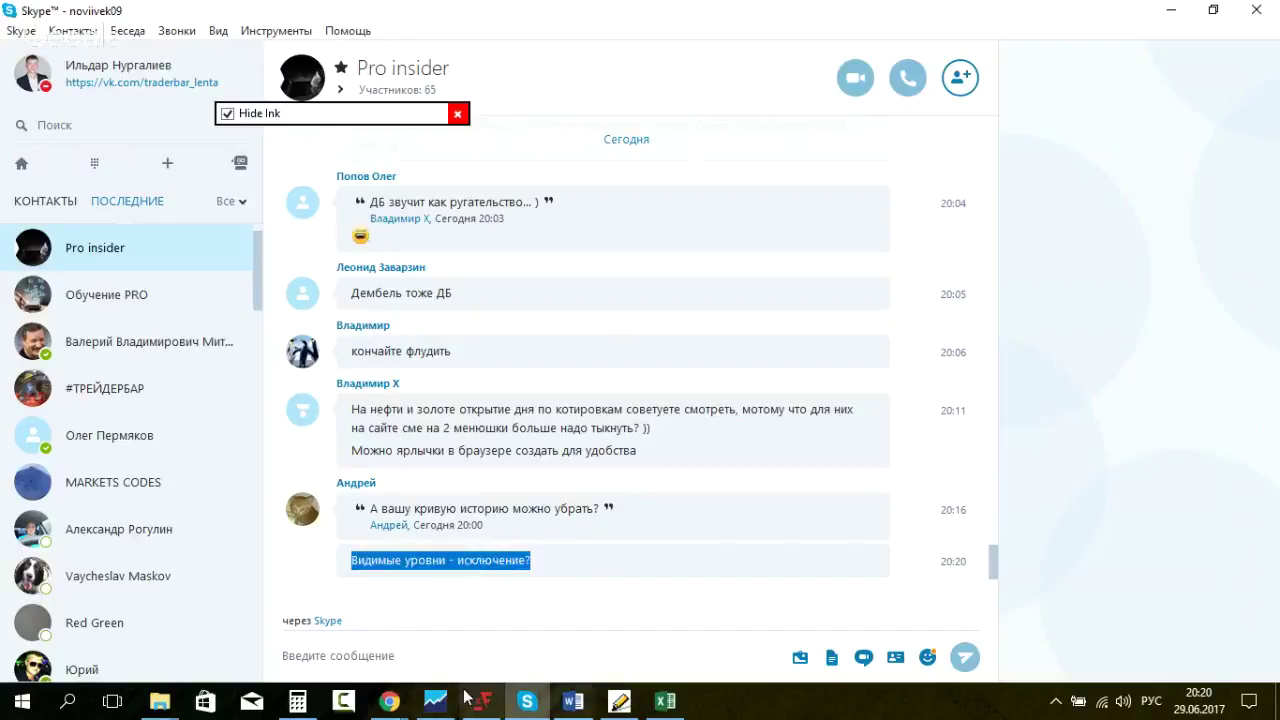
click(573, 702)
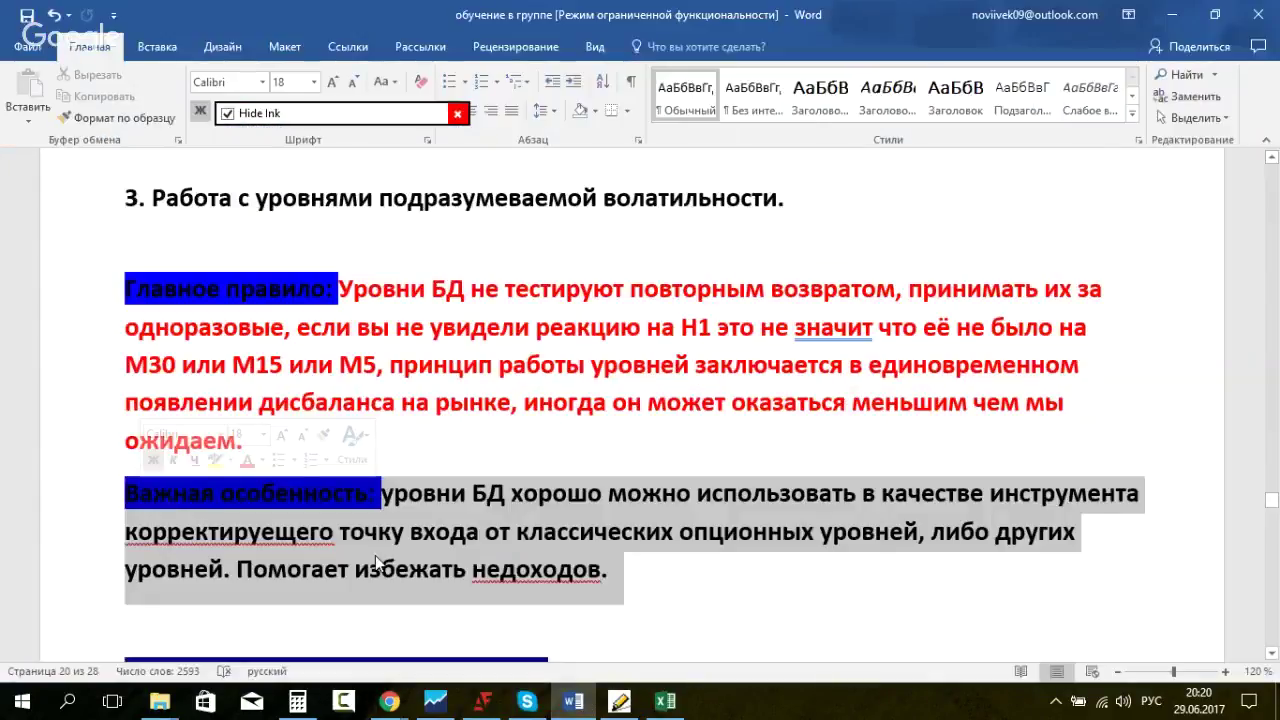
Step: Insert blank space before the "Пункт А: Паттерн смена тенденции" paragraph so it starts on the following page
click(701, 453)
scroll(363, 470, down, 2)
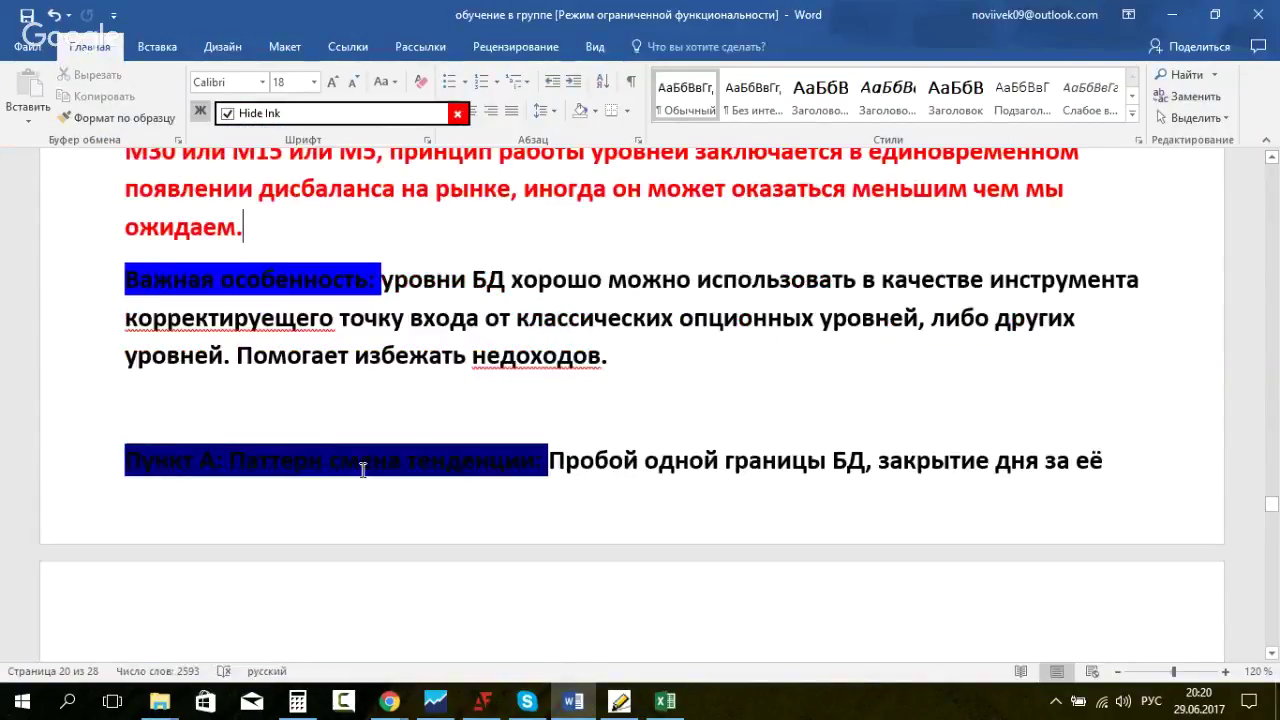
click(491, 420)
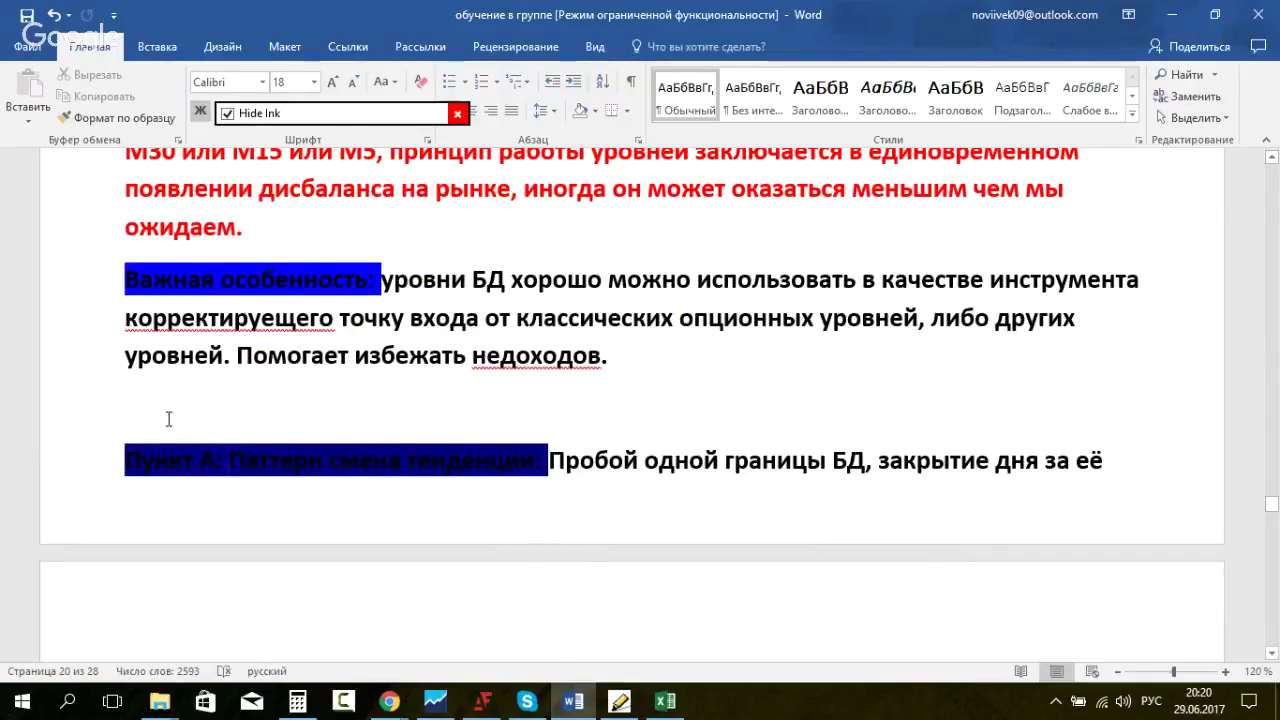
key(ctrl+z)
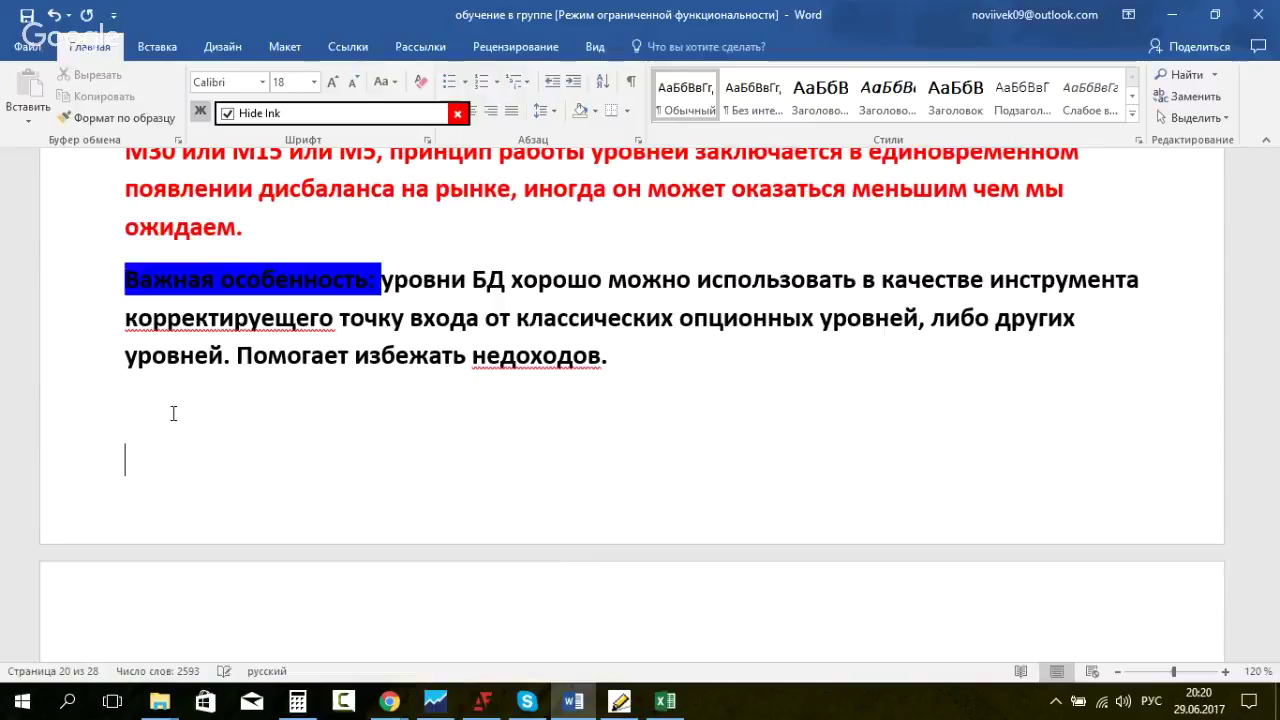
scroll(177, 471, down, 2)
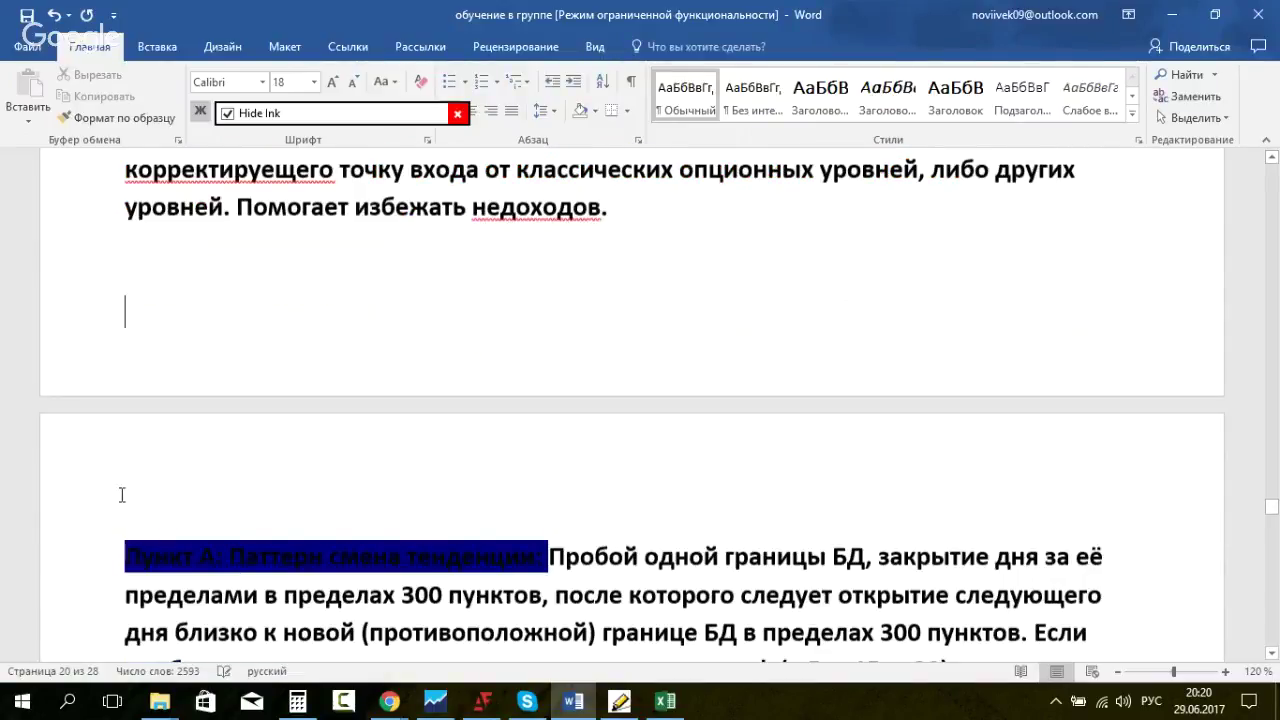
Step: Change the highlight of "Пункт А:" at the start of the trend-change pattern paragraph to yellow
scroll(122, 495, down, 1)
click(282, 483)
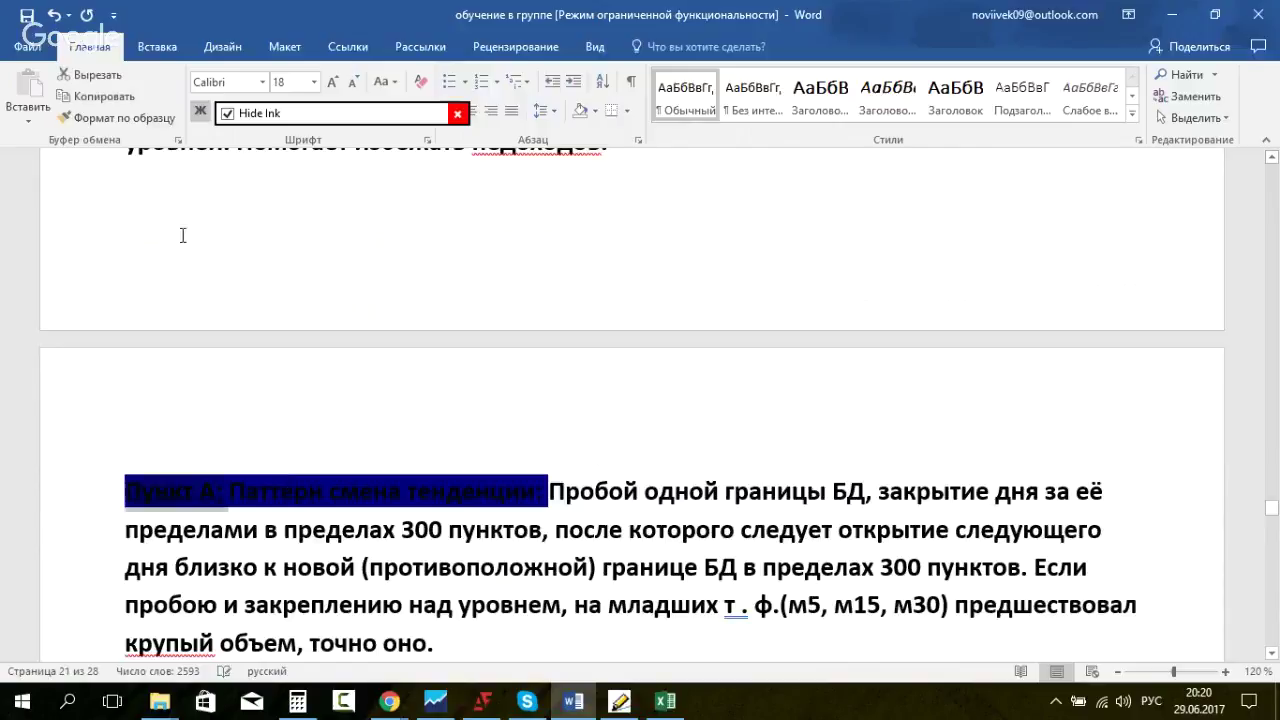
click(399, 124)
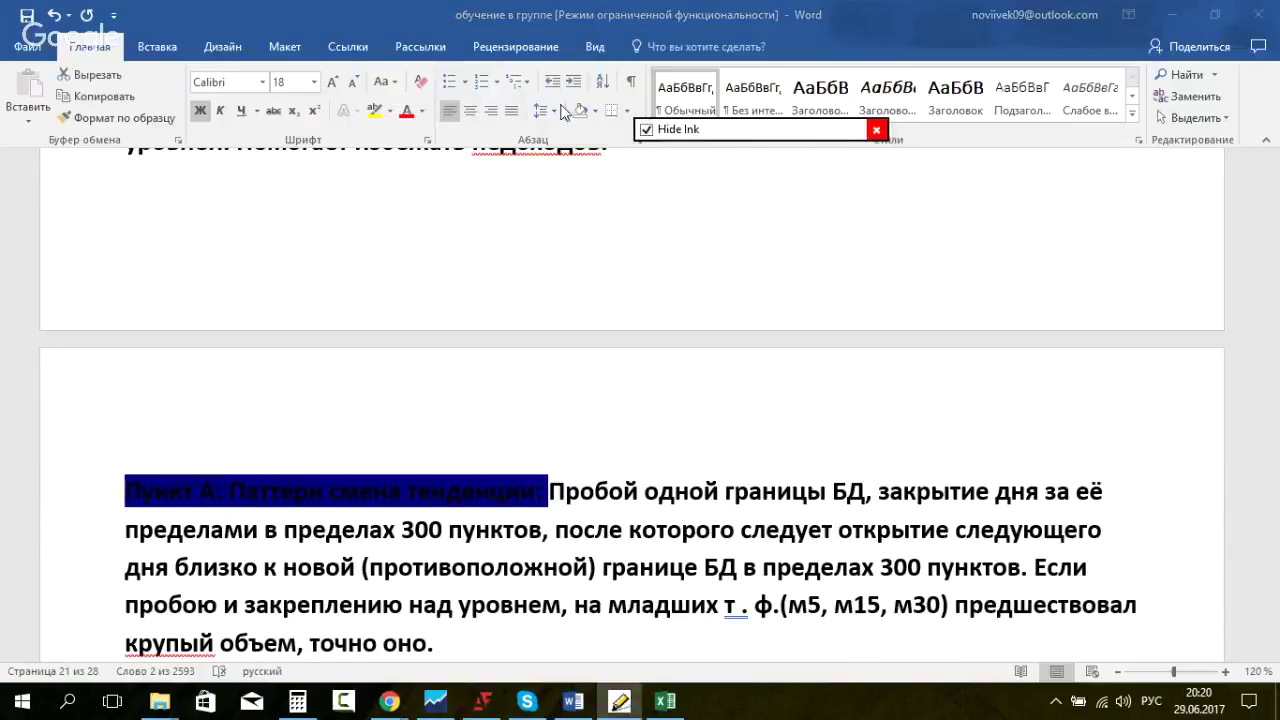
click(423, 111)
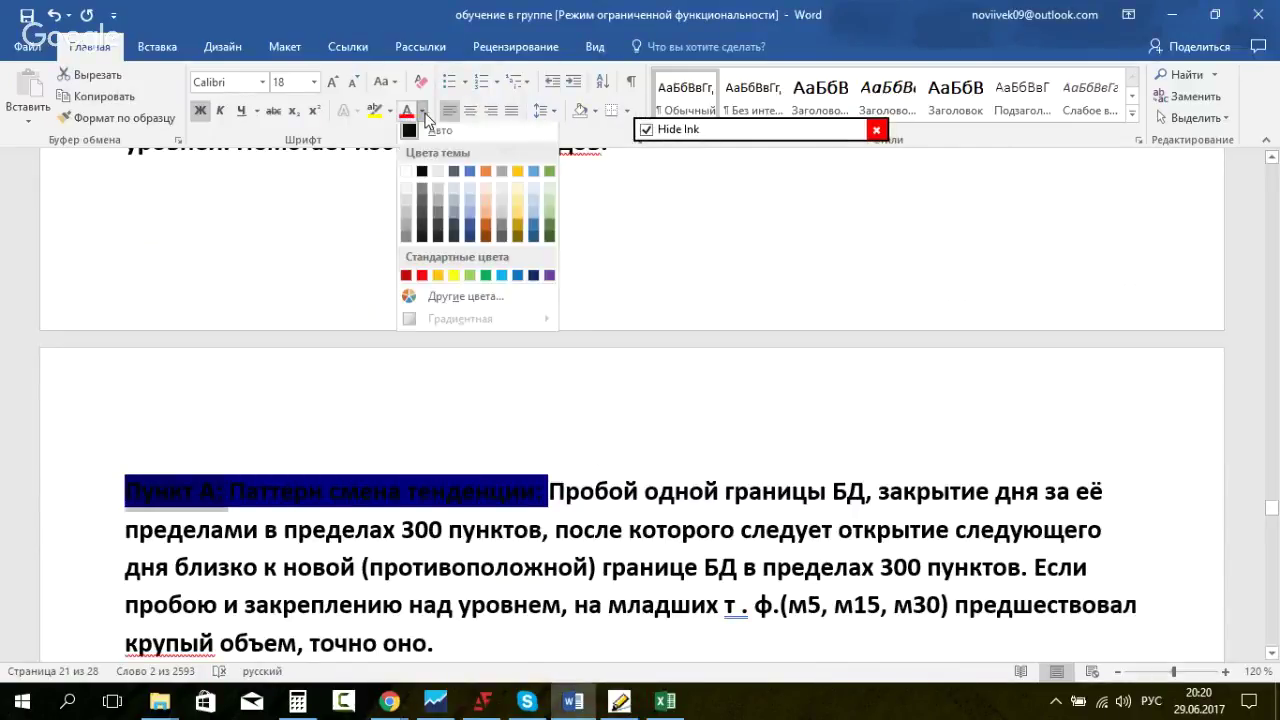
click(375, 111)
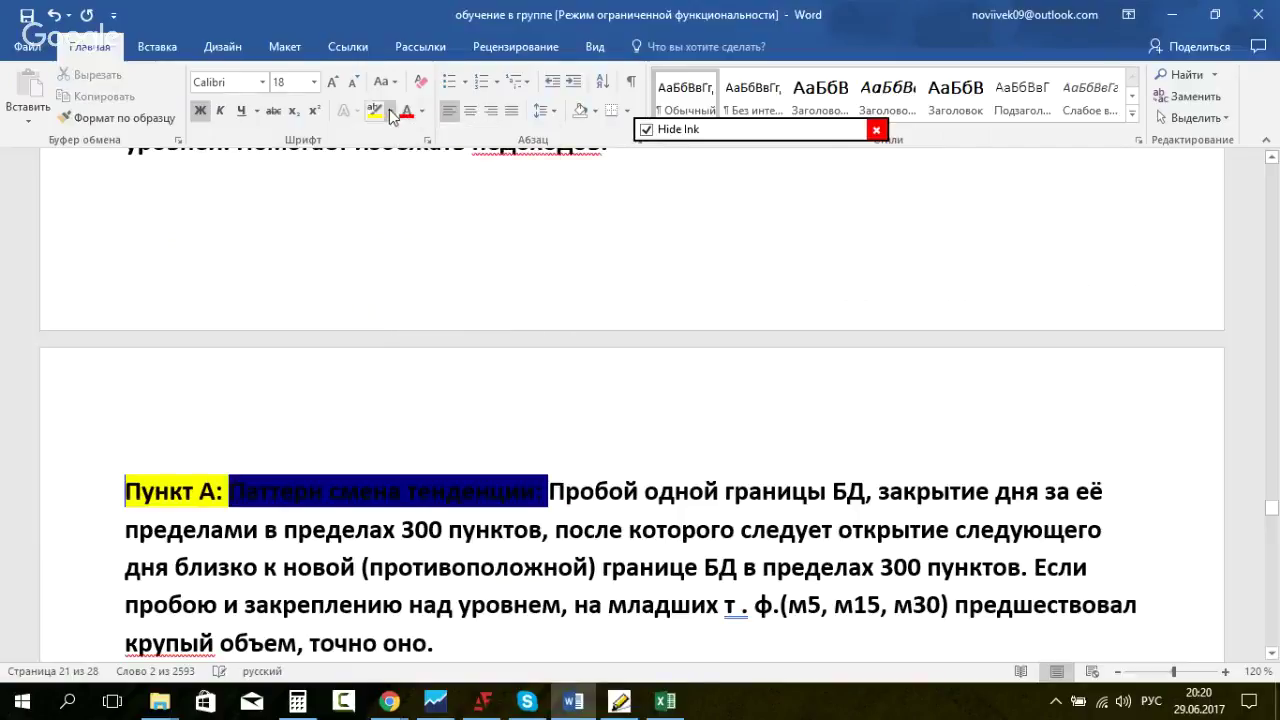
click(390, 112)
click(224, 497)
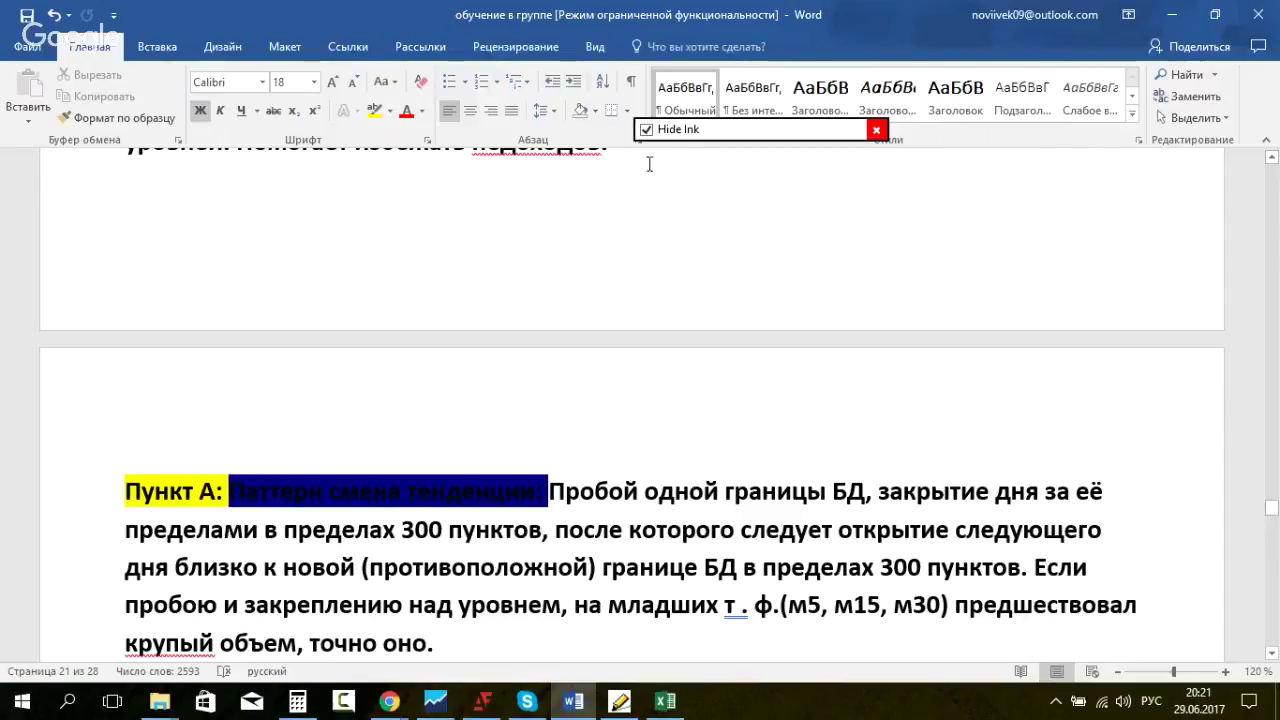
Step: Switch to the trading terminal, bring up the empty NZDJPY H1 chart and show the ink tools near its upper edge
click(435, 701)
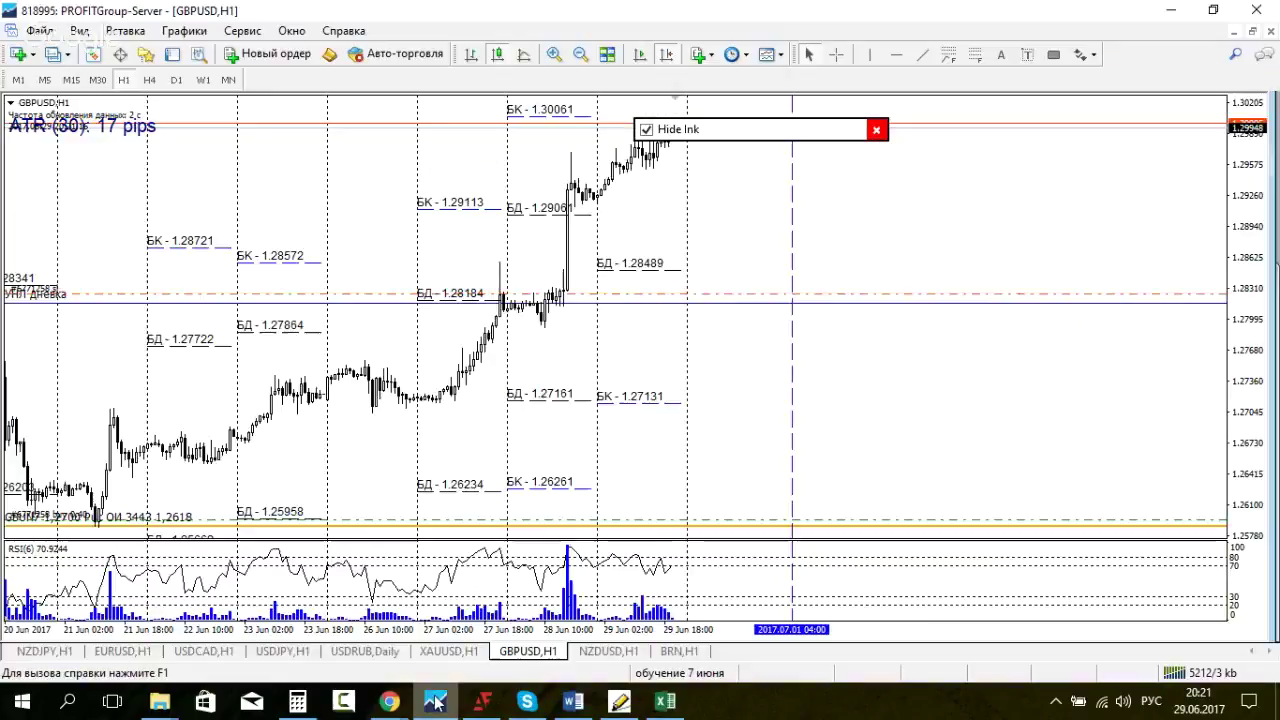
key(ctrl+Tab)
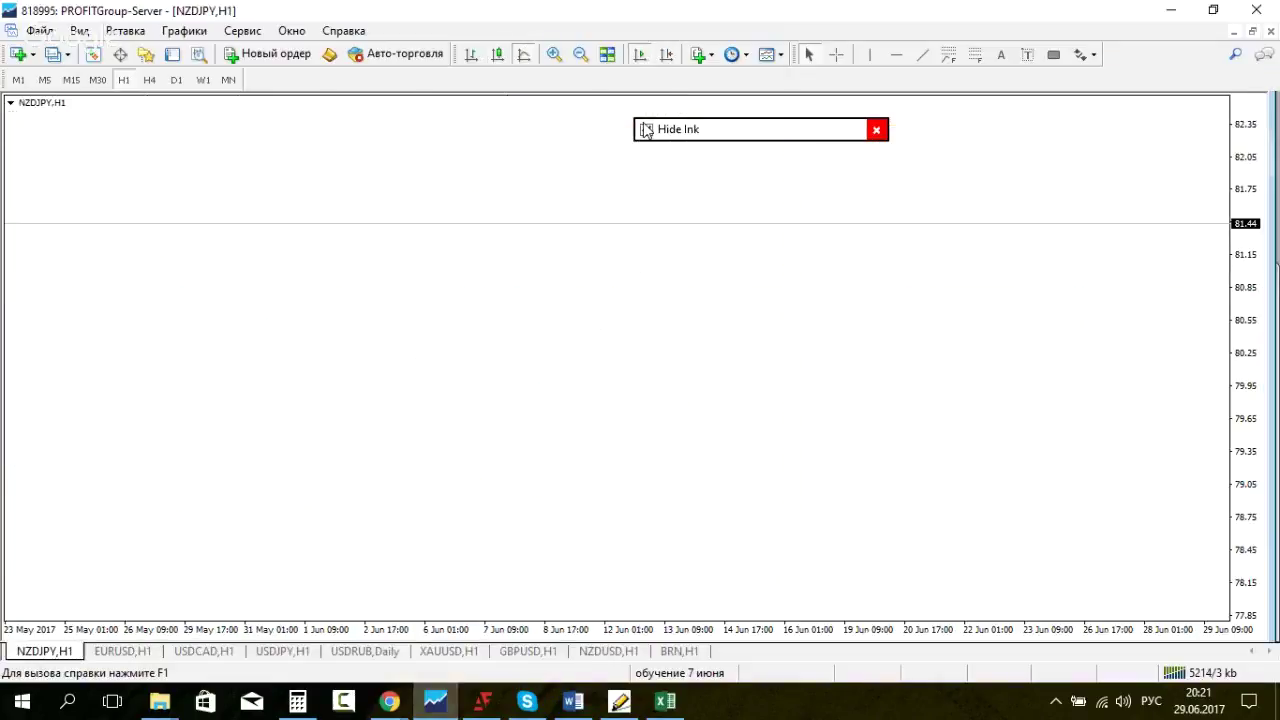
click(646, 130)
mouse_move(739, 137)
mouse_down()
mouse_move(450, 38)
mouse_move(420, 60)
mouse_up()
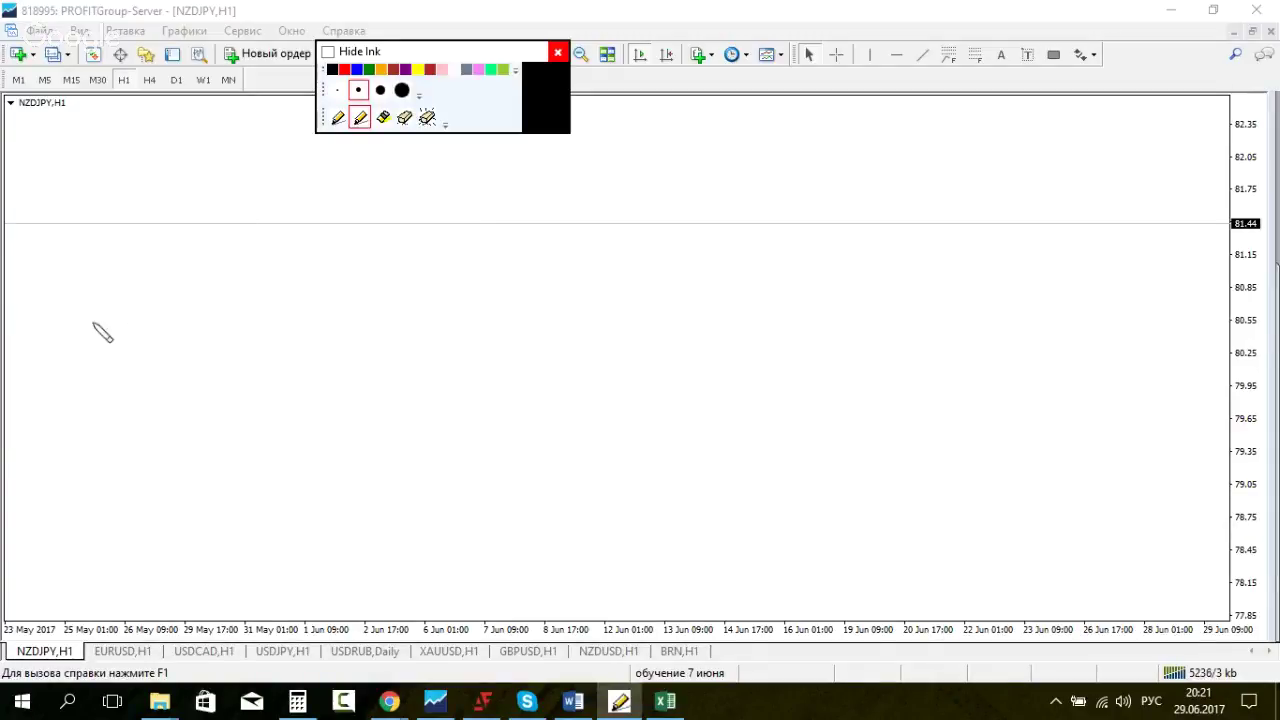
Step: Sketch in black a falling zigzag, a rising zigzag, a wide sideways wave and a small narrow sideways wave
mouse_move(118, 211)
mouse_down()
mouse_move(264, 397)
mouse_move(276, 395)
mouse_move(325, 485)
mouse_up()
drag(505, 487, 702, 207)
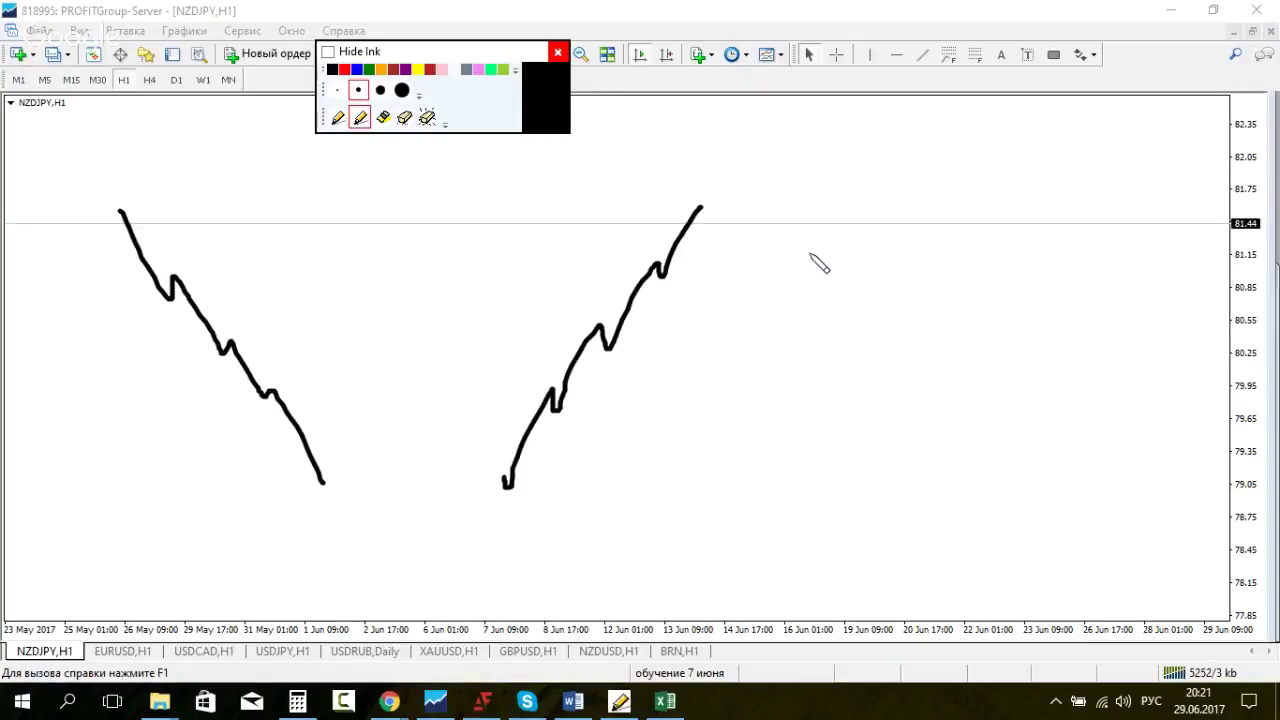
mouse_move(805, 253)
mouse_down()
mouse_move(895, 341)
mouse_move(978, 302)
mouse_move(1025, 312)
mouse_up()
mouse_move(1101, 279)
mouse_down()
mouse_move(1133, 262)
mouse_move(1146, 286)
mouse_move(1198, 278)
mouse_up()
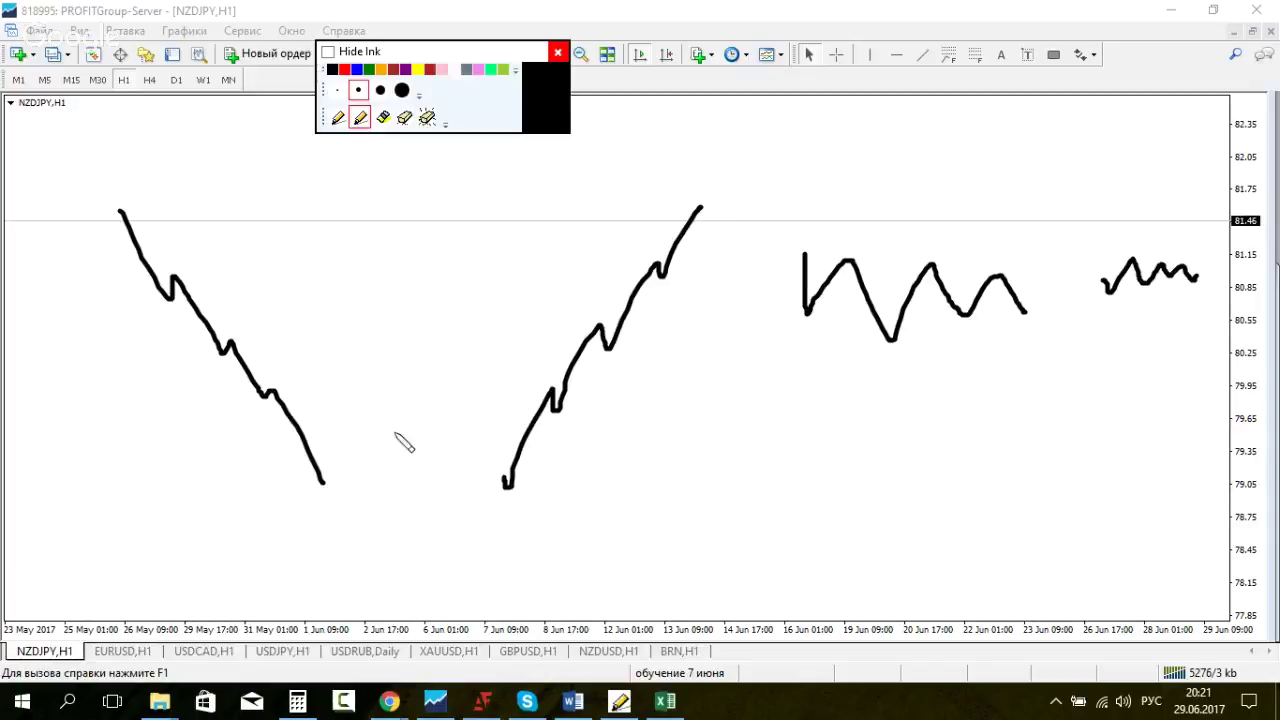
Step: Erase all ink and sketch a black rising zigzag that continues as a red fall or a blue sideways wave
click(428, 118)
mouse_move(187, 405)
mouse_down()
mouse_move(191, 428)
mouse_move(322, 296)
mouse_move(437, 241)
mouse_up()
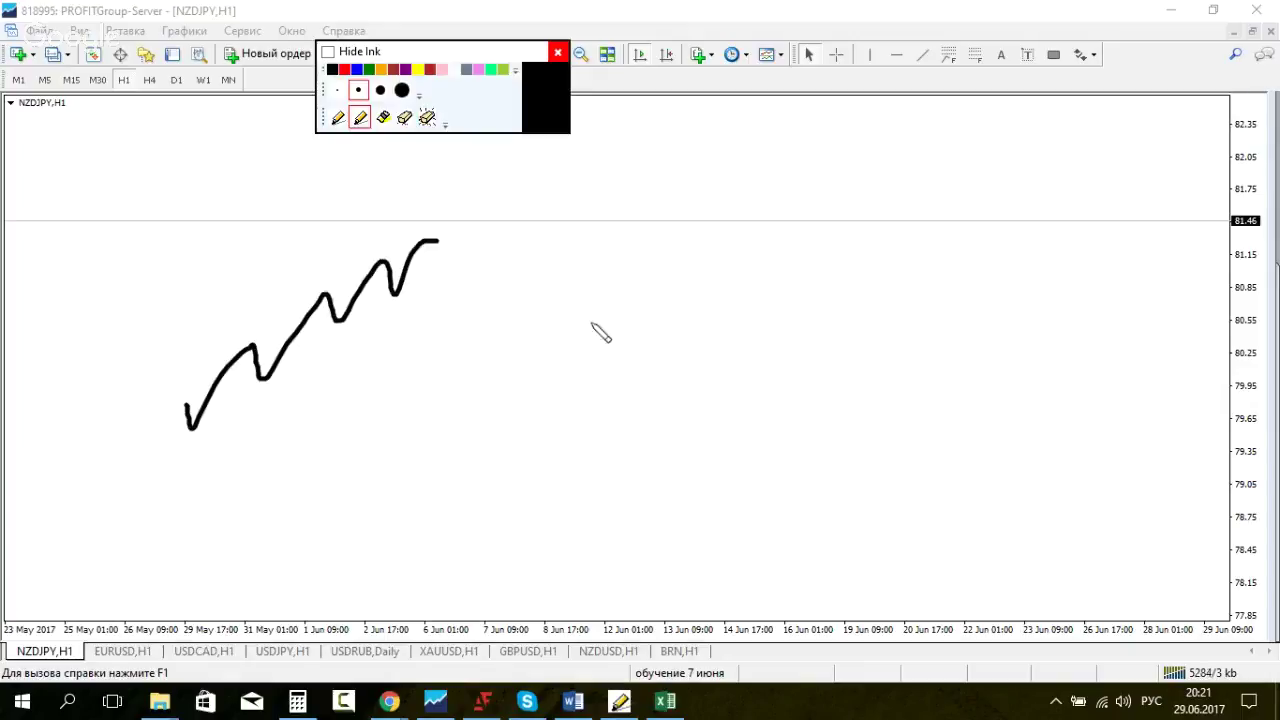
click(344, 69)
mouse_move(447, 243)
mouse_down()
mouse_move(465, 298)
mouse_move(553, 430)
mouse_up()
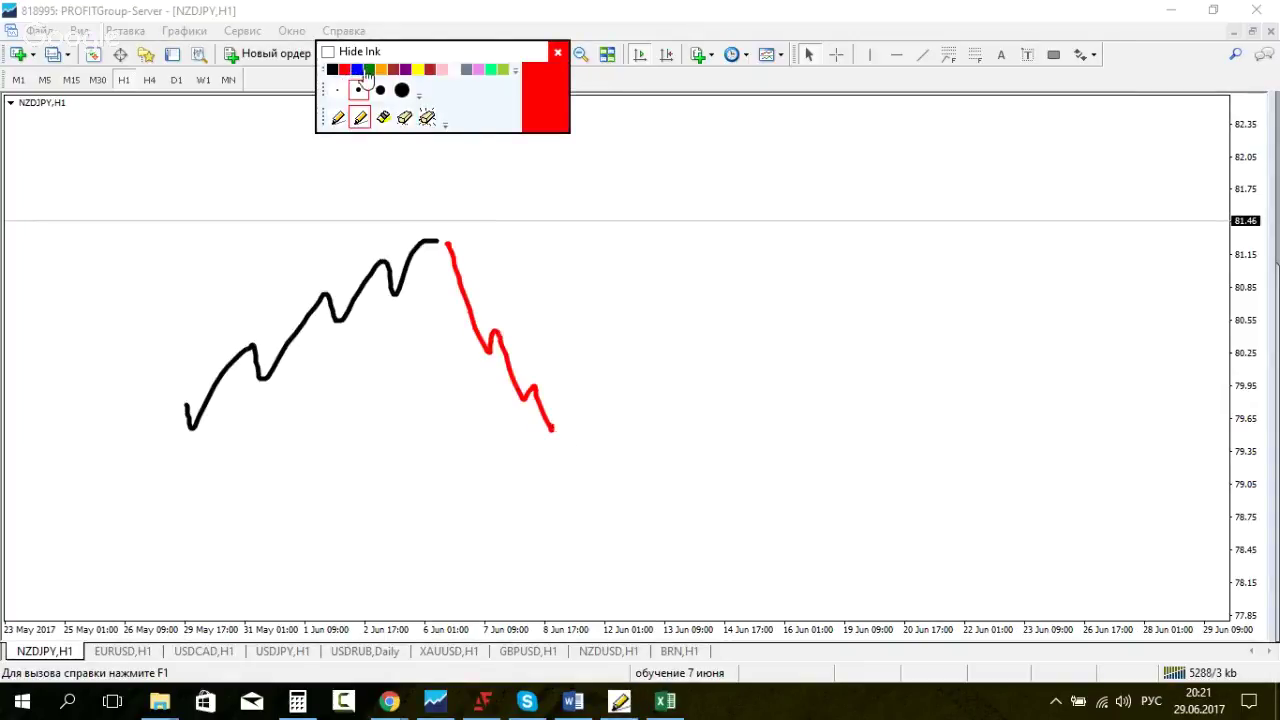
click(357, 69)
mouse_move(485, 238)
mouse_down()
mouse_move(514, 214)
mouse_move(629, 214)
mouse_move(641, 233)
mouse_up()
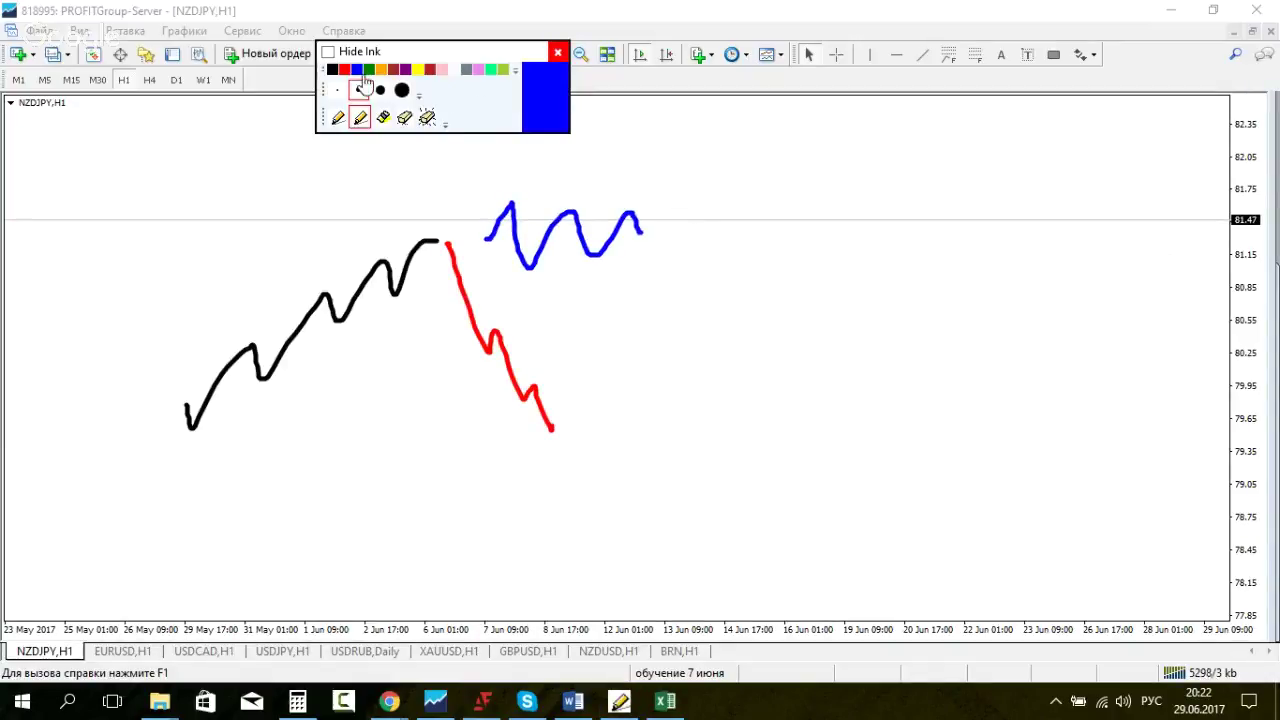
Step: Add two outcomes after the blue sideways wave: a red falling zigzag and a black rising zigzag
click(344, 69)
mouse_move(677, 266)
mouse_down()
mouse_move(688, 334)
mouse_move(733, 367)
mouse_up()
drag(743, 383, 764, 420)
click(332, 69)
drag(651, 192, 778, 107)
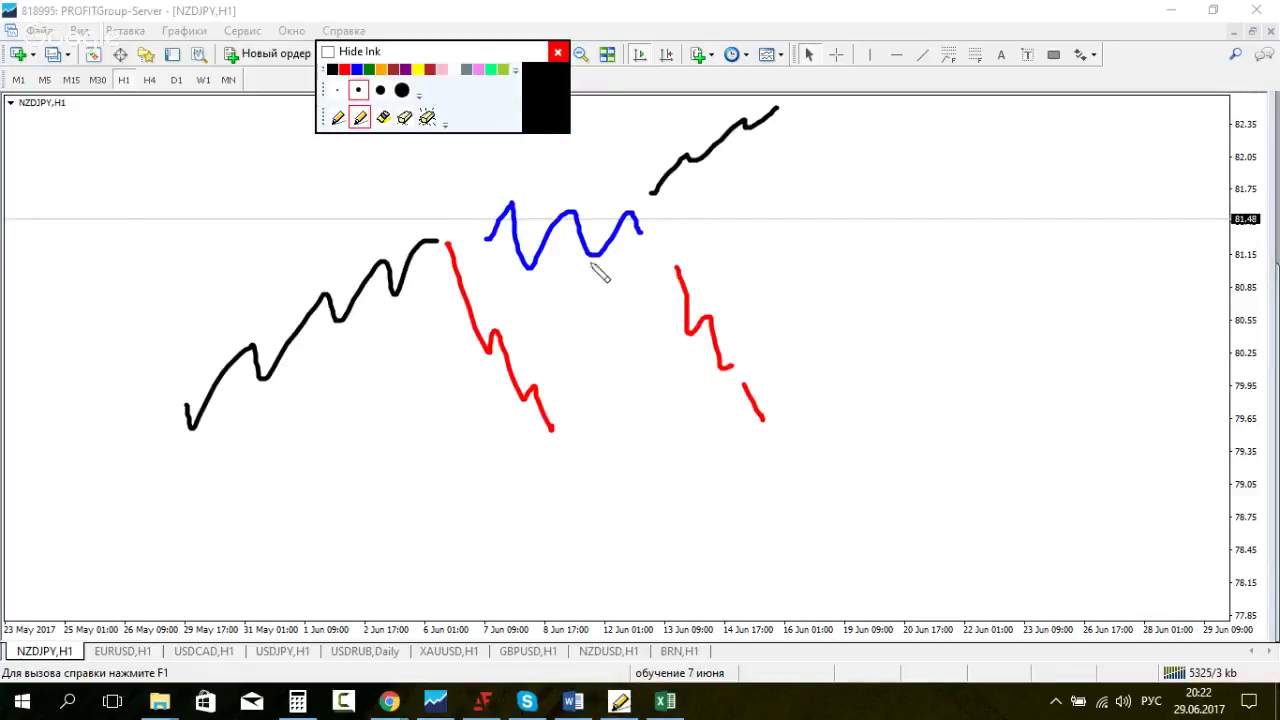
Step: From the end of the second red fall, sketch a black rising zigzag and a dark red sideways wave
click(358, 90)
mouse_move(767, 417)
mouse_down()
mouse_move(793, 343)
mouse_move(874, 263)
mouse_up()
click(430, 69)
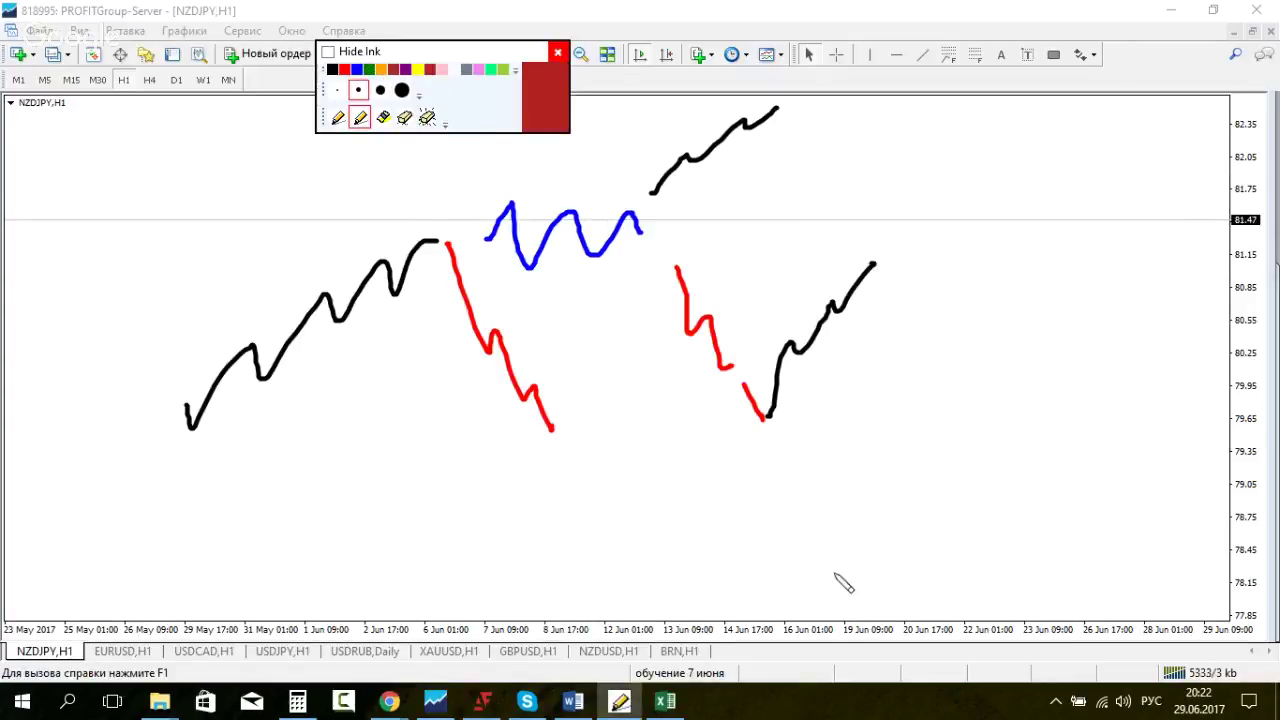
drag(809, 411, 920, 433)
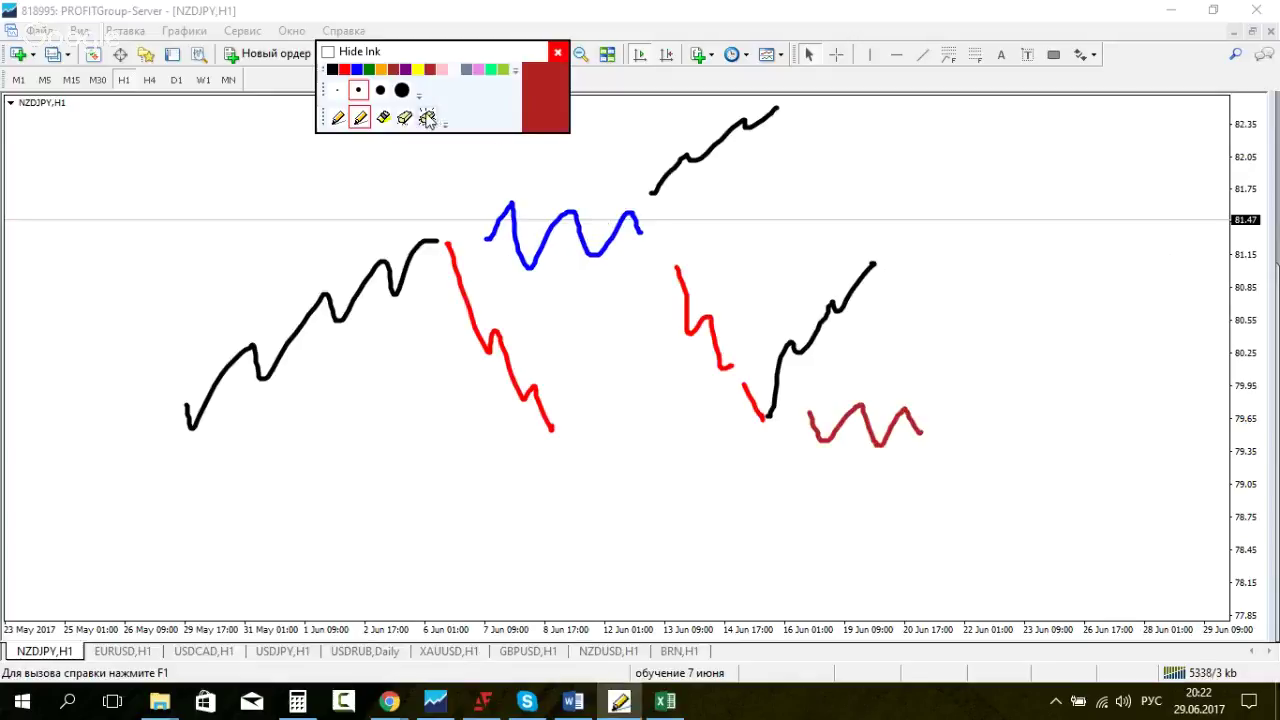
Step: Erase and hide the ink, return to the Word notes and select the words about breaking one БД boundary in Пункт А
click(428, 117)
click(329, 53)
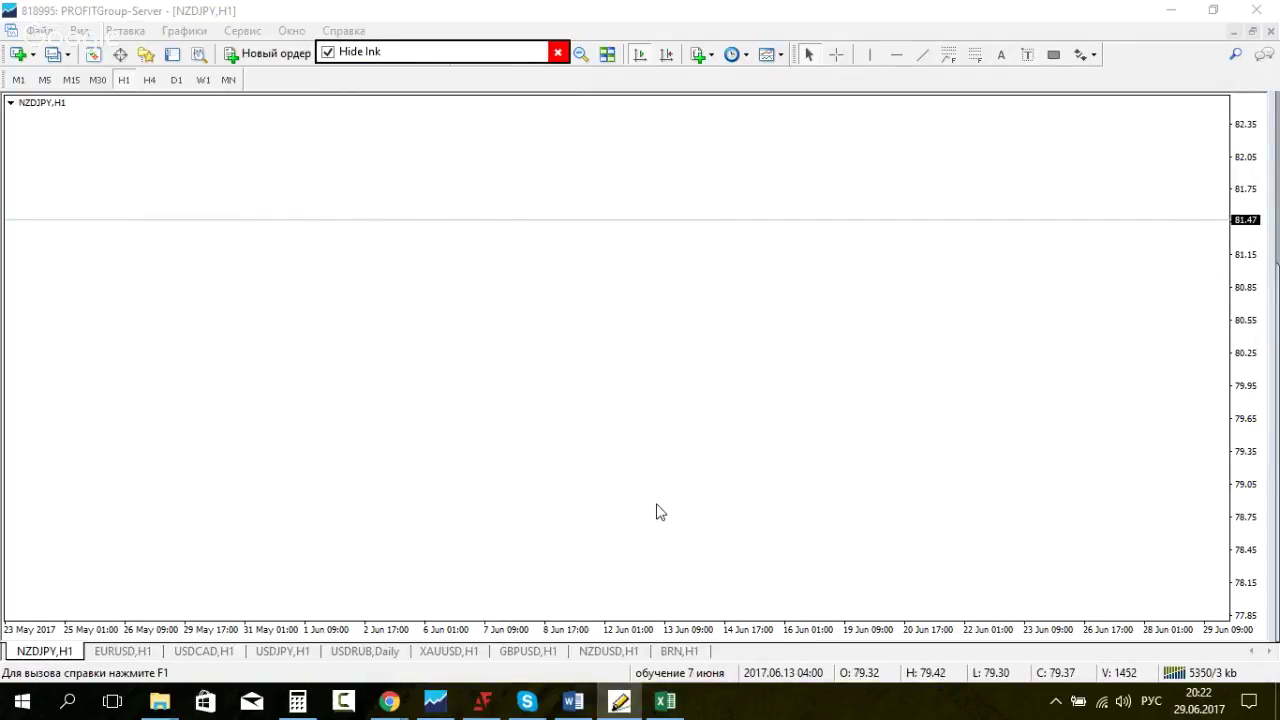
click(575, 702)
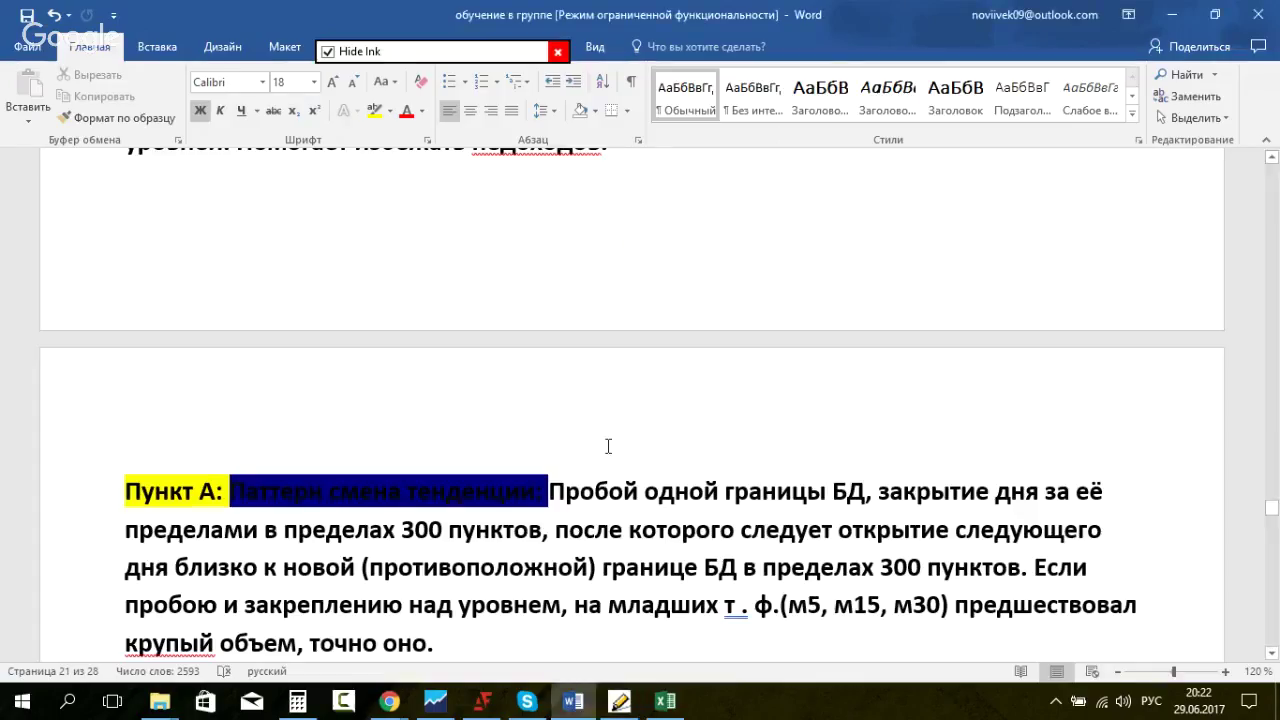
drag(557, 491, 846, 487)
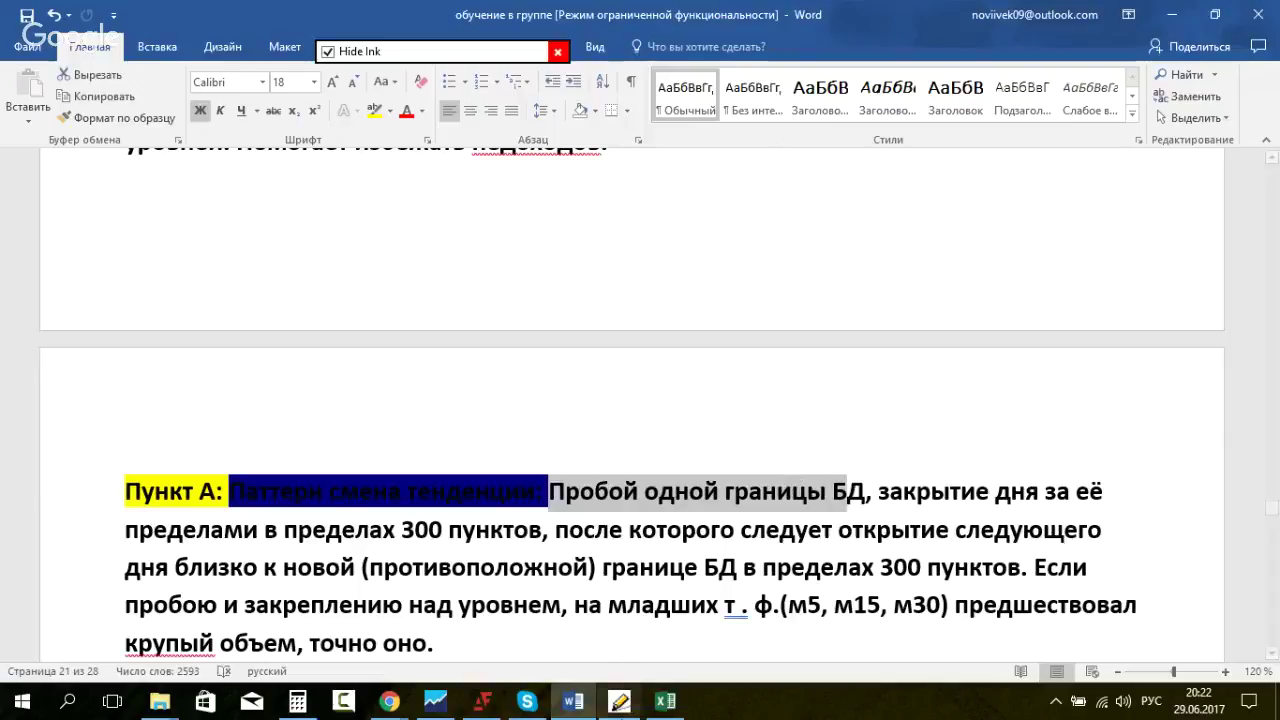
Step: Go back to the empty NZDJPY chart, show the ink and draw upper and lower dashed horizontal levels in dark red
click(435, 702)
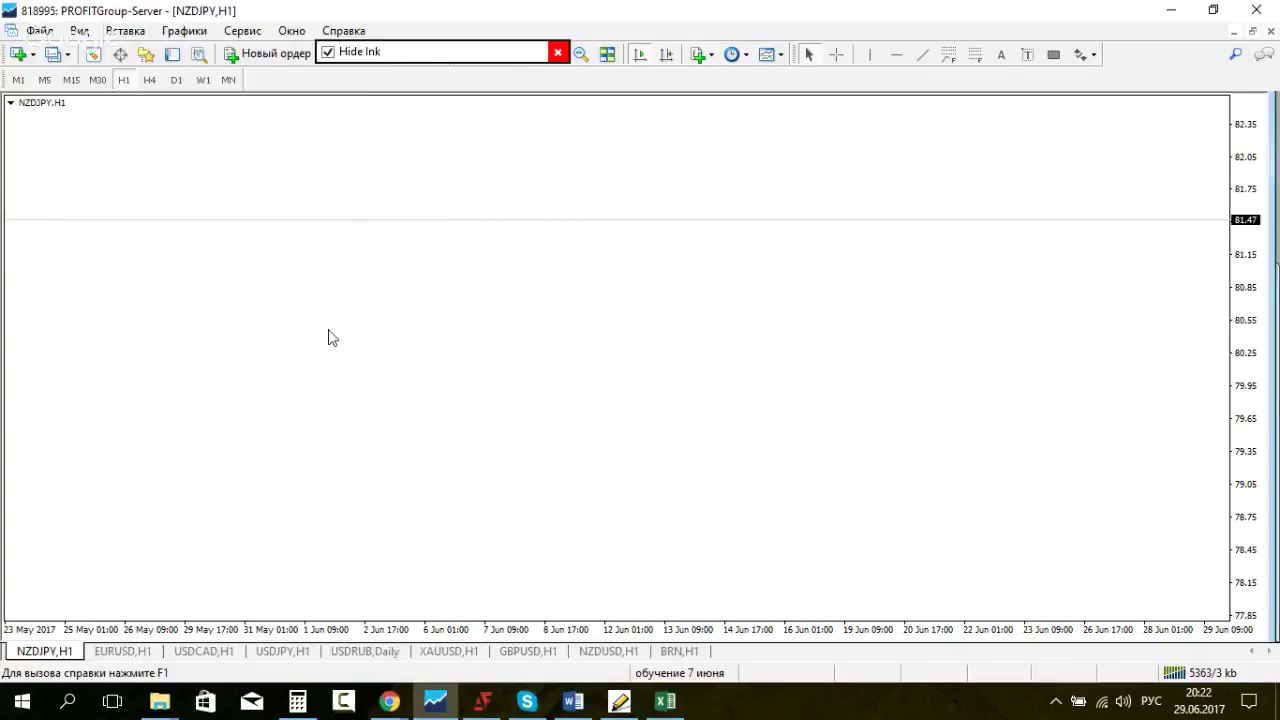
click(328, 51)
drag(385, 235, 600, 243)
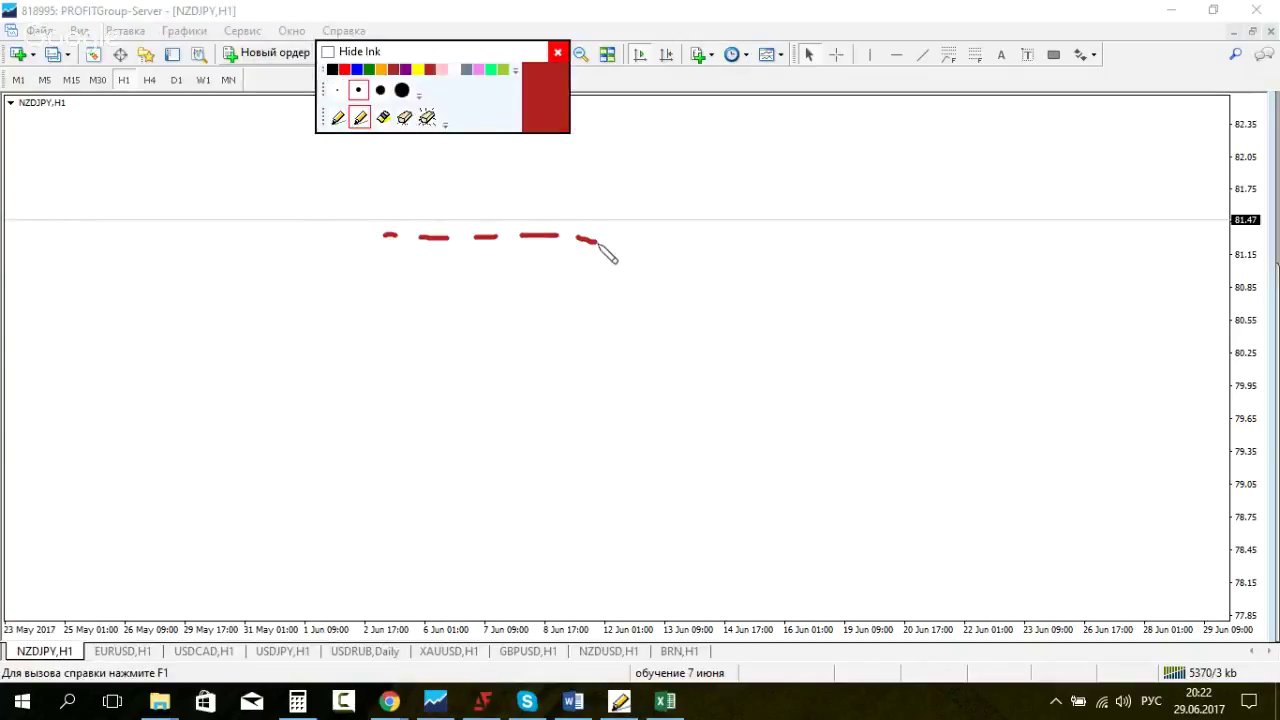
drag(400, 516, 412, 516)
drag(454, 517, 523, 515)
drag(546, 514, 619, 518)
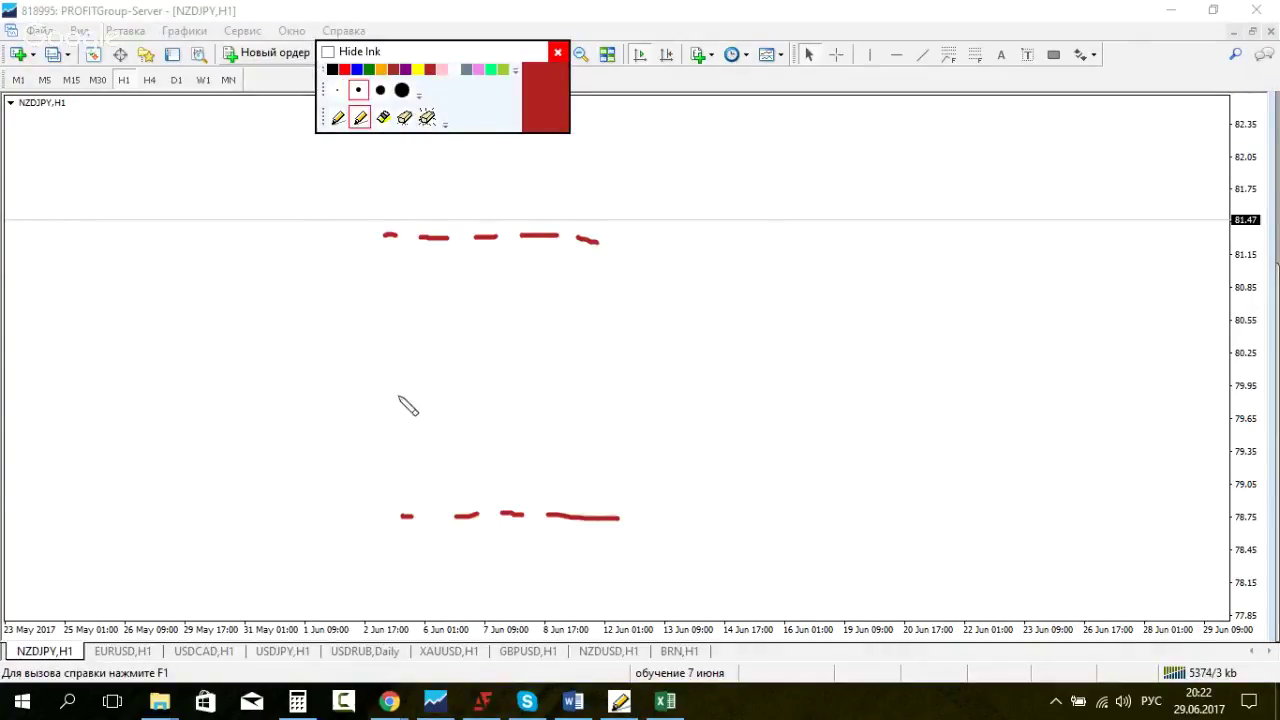
Step: Sketch price paths breaking above the upper and below the lower dashed level, and bracket both breakouts in black with the label 200
mouse_move(416, 349)
mouse_down()
mouse_move(495, 345)
mouse_move(553, 262)
mouse_move(561, 290)
mouse_move(590, 197)
mouse_up()
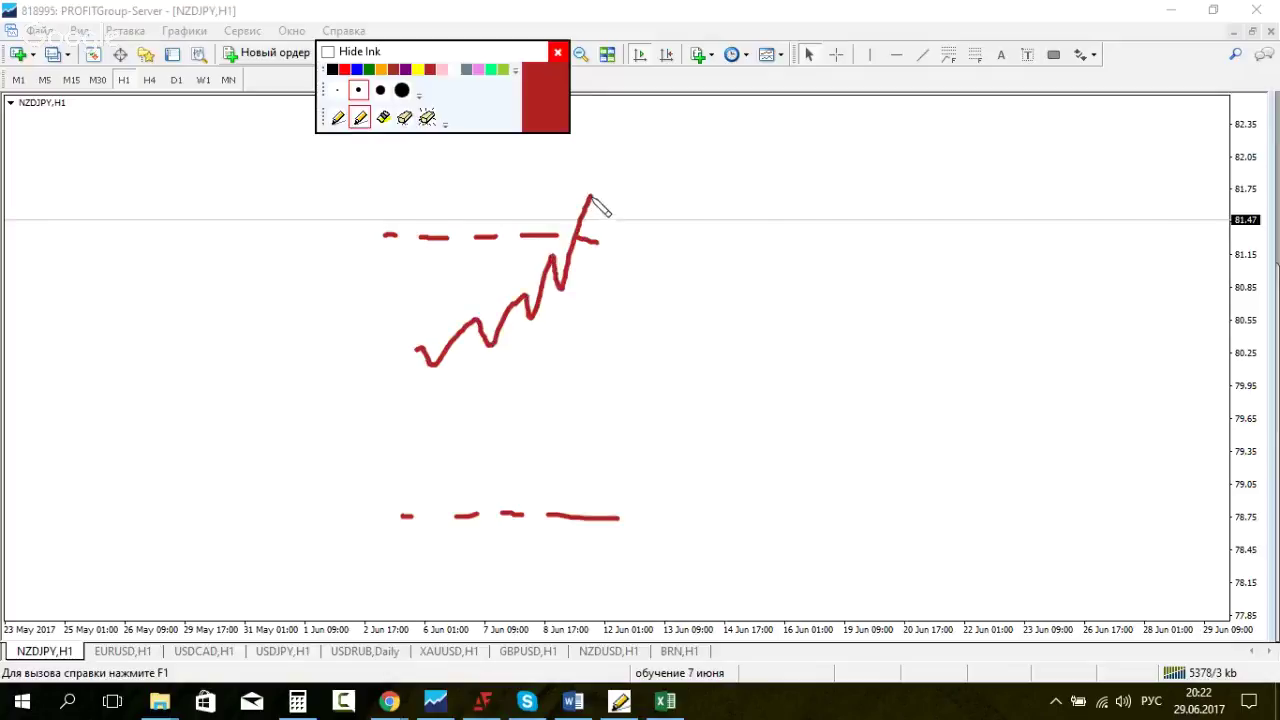
mouse_move(416, 352)
mouse_down()
mouse_move(502, 420)
mouse_move(605, 447)
mouse_move(631, 570)
mouse_up()
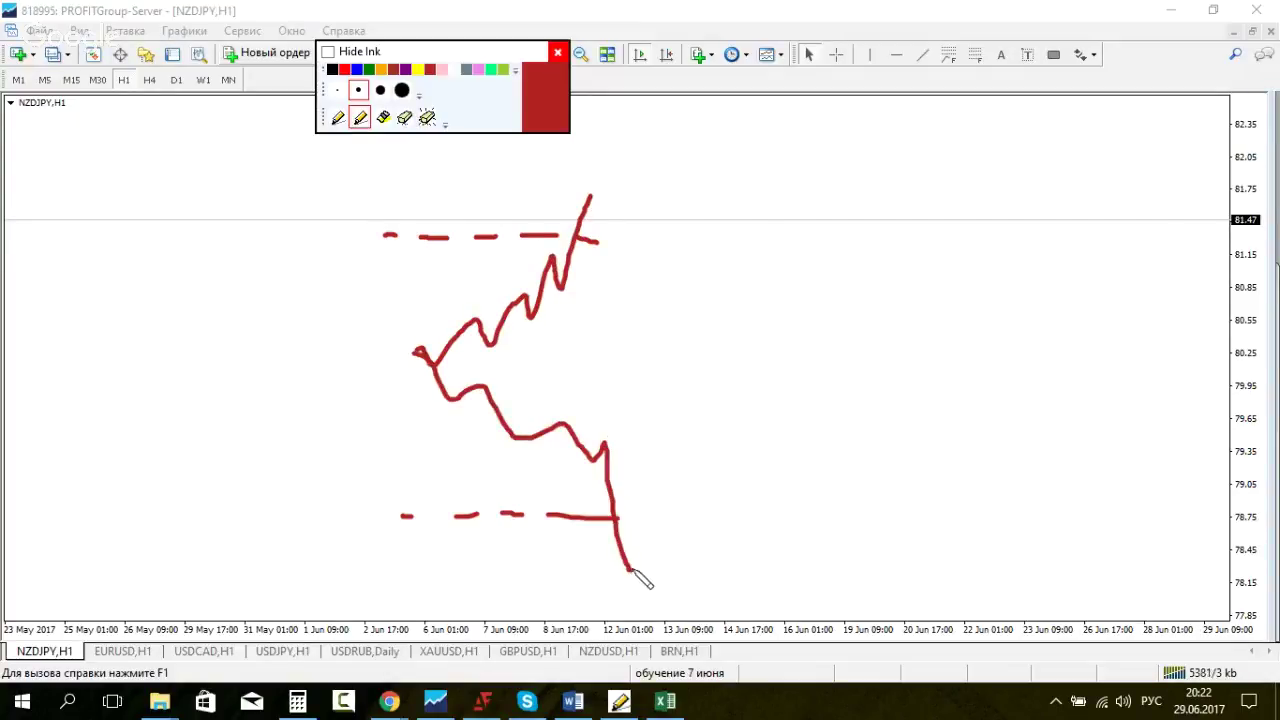
click(332, 69)
mouse_move(600, 181)
mouse_down()
mouse_move(614, 200)
mouse_move(598, 238)
mouse_up()
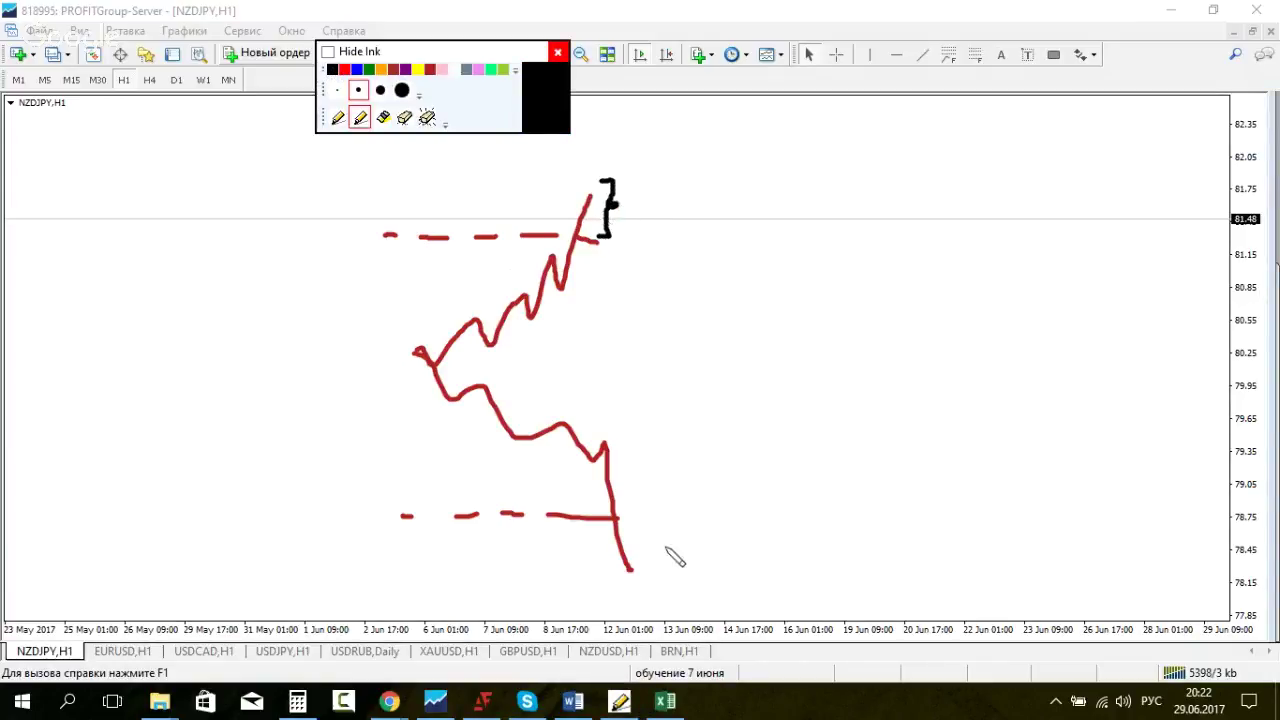
mouse_move(630, 516)
mouse_down()
mouse_move(645, 540)
mouse_move(632, 566)
mouse_move(684, 542)
mouse_up()
mouse_move(640, 197)
mouse_down()
mouse_move(670, 214)
mouse_move(721, 204)
mouse_up()
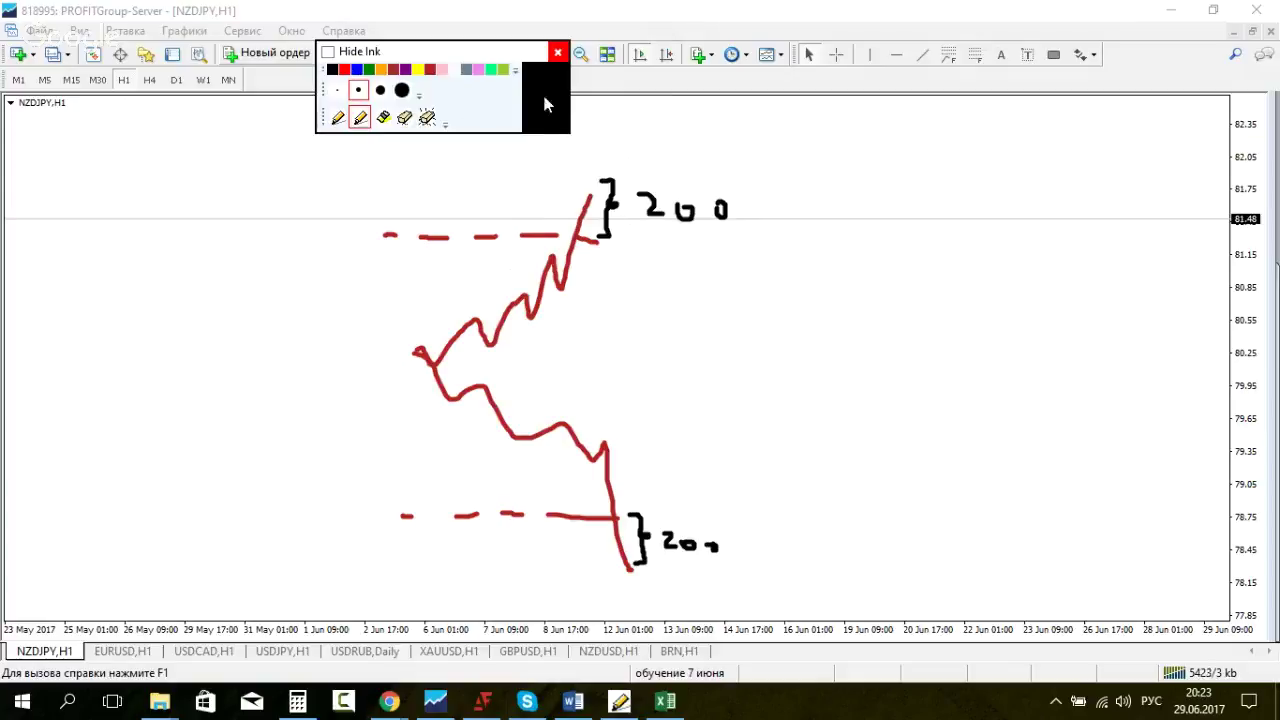
Step: Draw the next day's two boundaries as black dashed horizontal lines, one below and one far above the upper breakout
click(666, 271)
drag(673, 271, 681, 271)
drag(706, 271, 751, 271)
drag(756, 271, 769, 271)
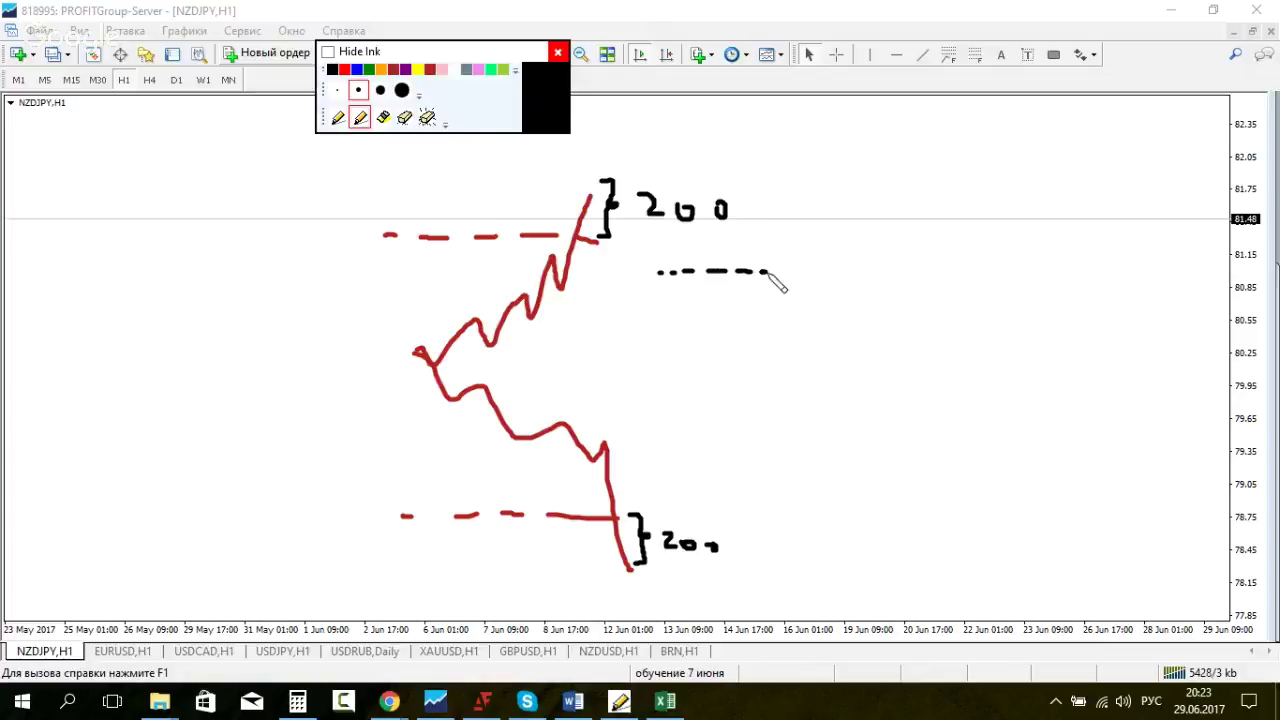
click(657, 17)
drag(682, 17, 728, 19)
drag(738, 20, 760, 20)
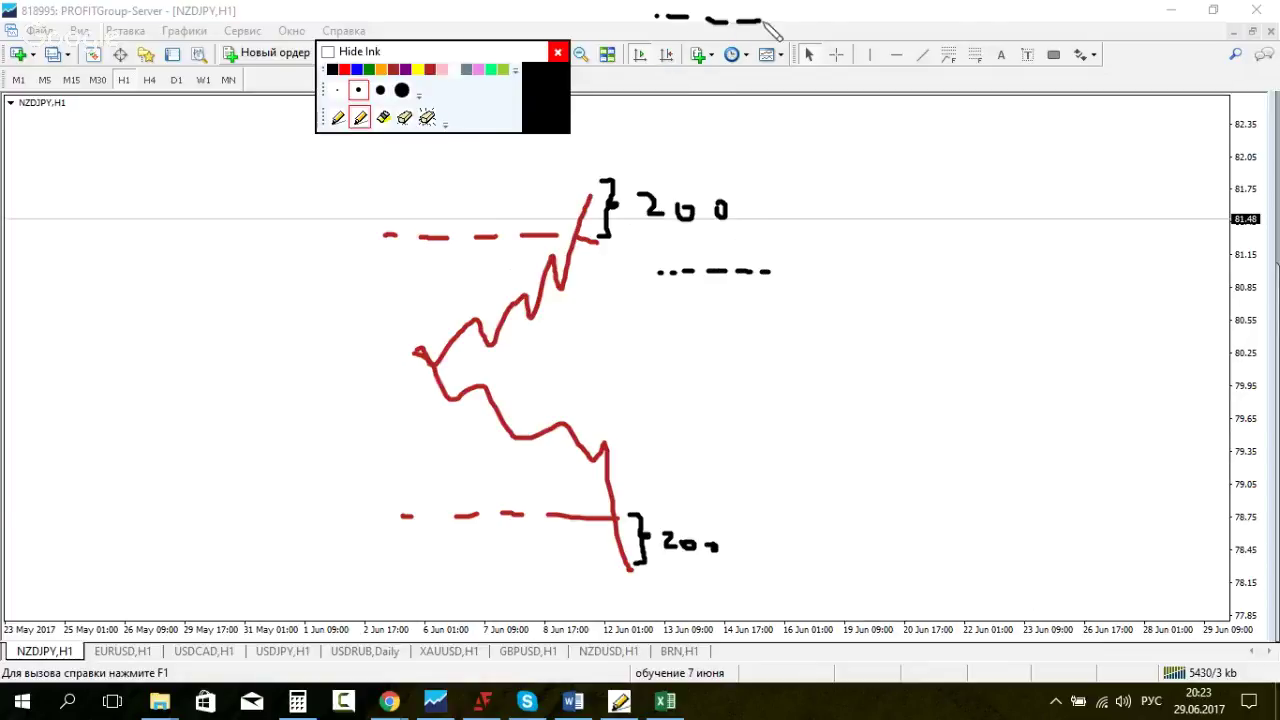
Step: Extend the upper breakout with a short black price line and join the two black dashed boundaries with a vertical dashed line
drag(590, 205, 650, 168)
drag(636, 18, 639, 155)
drag(648, 198, 648, 270)
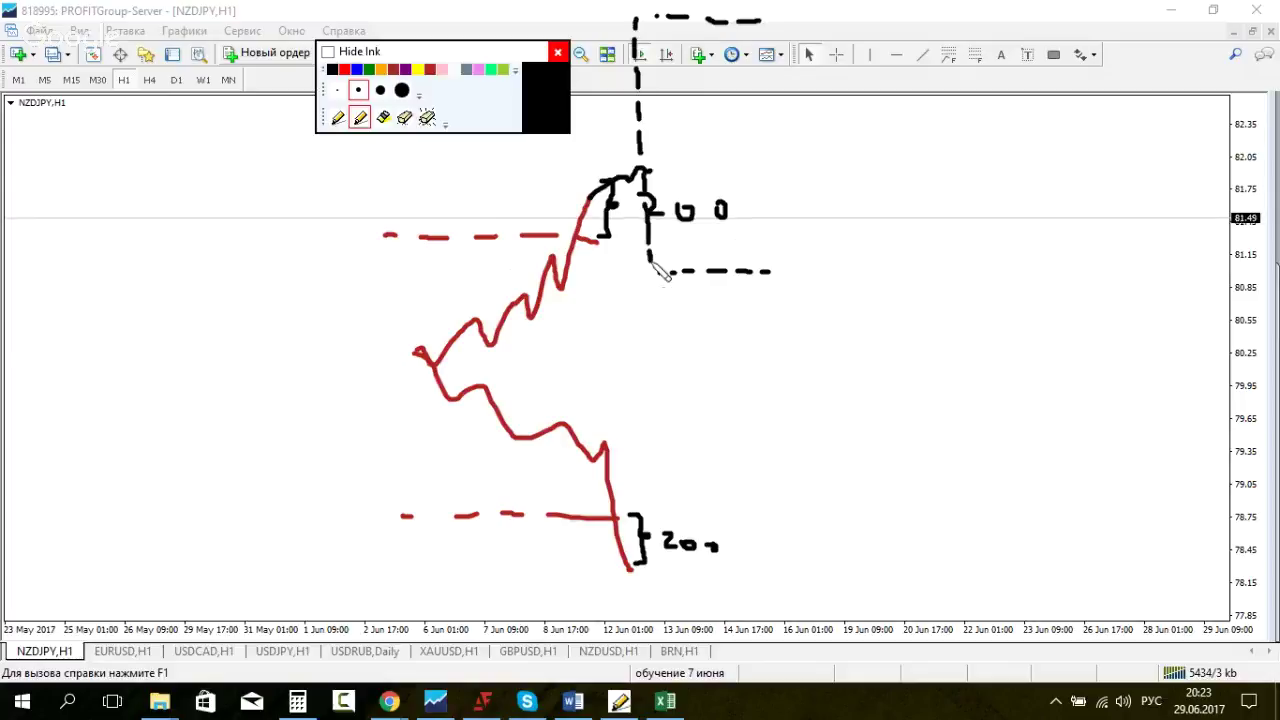
Step: Erase the upper 200 label and the black price extension beside the upper bracket
click(403, 117)
mouse_move(660, 208)
mouse_down()
mouse_move(690, 220)
mouse_move(745, 201)
mouse_move(714, 208)
mouse_up()
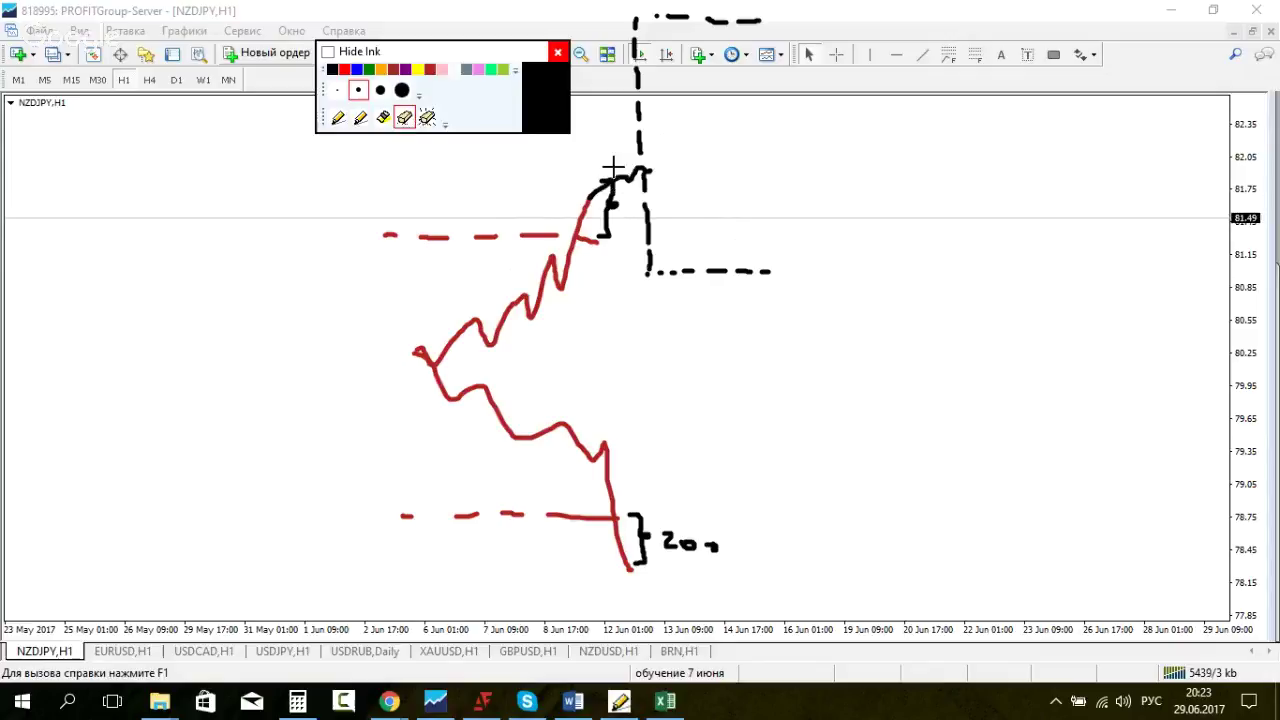
drag(632, 180, 600, 184)
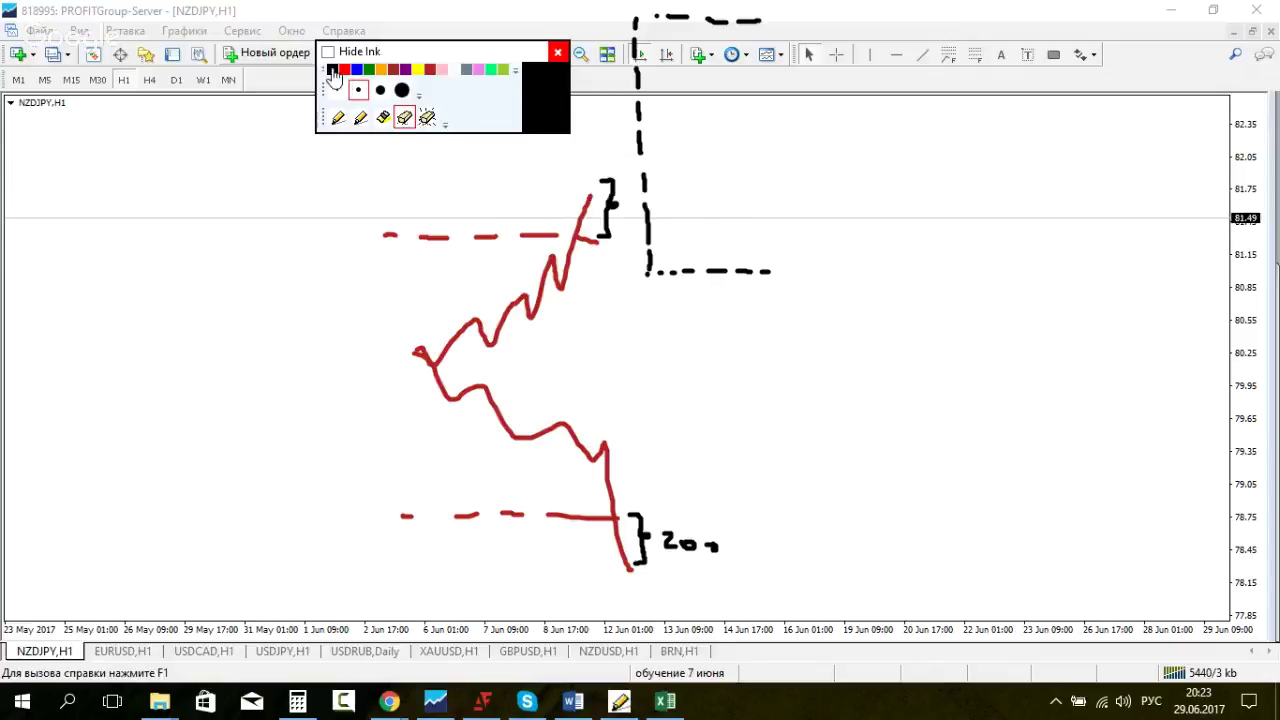
Step: Redraw the black price extension descending toward the new lower boundary and add an upward arrow beside it
click(360, 117)
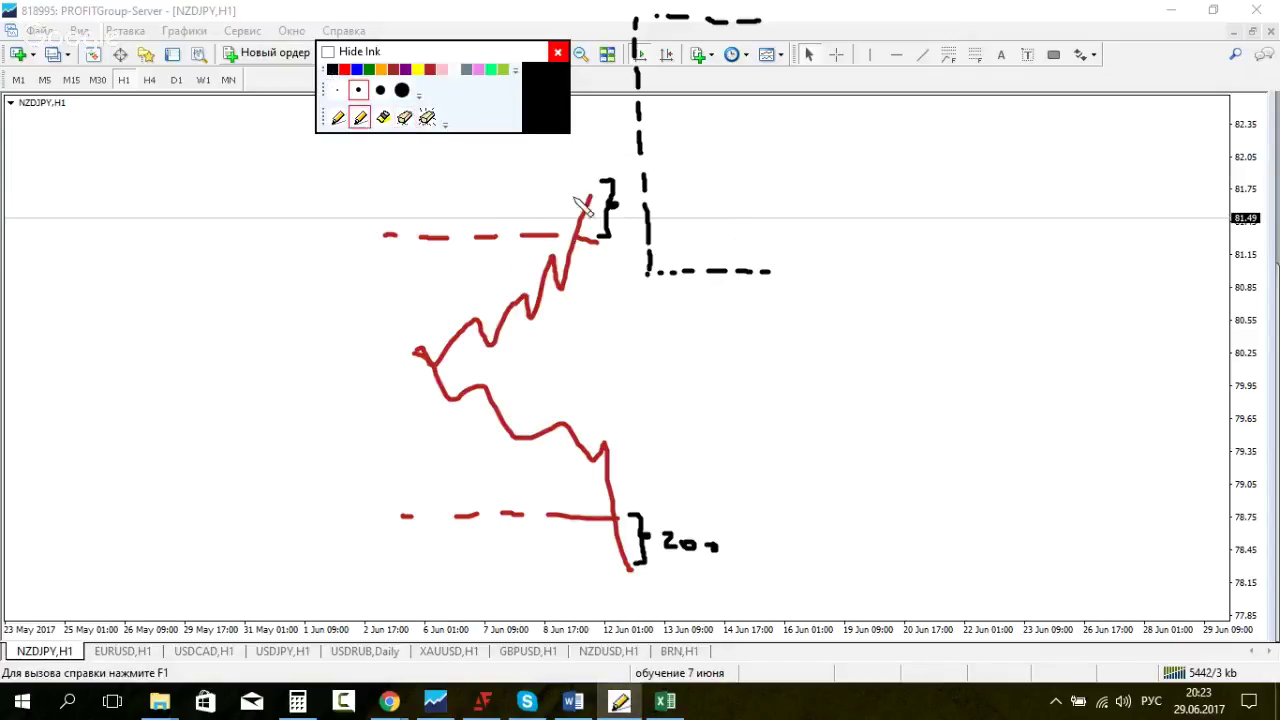
drag(598, 196, 676, 217)
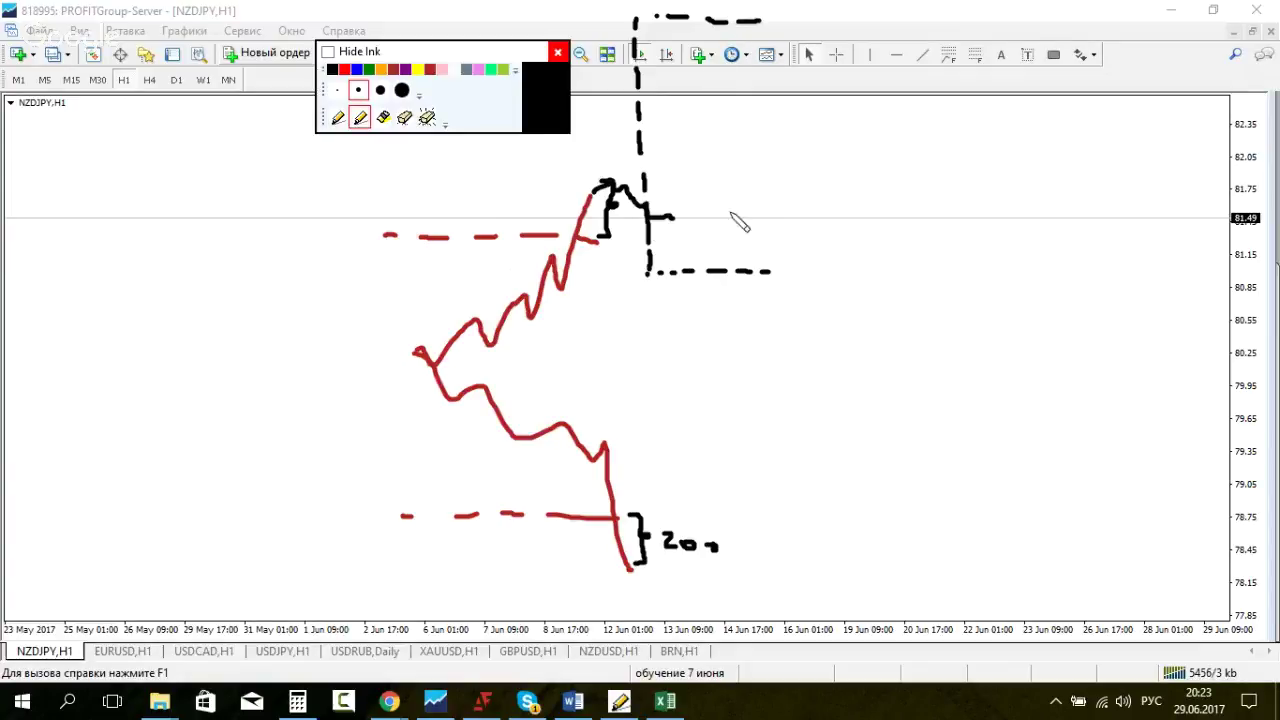
drag(728, 210, 780, 172)
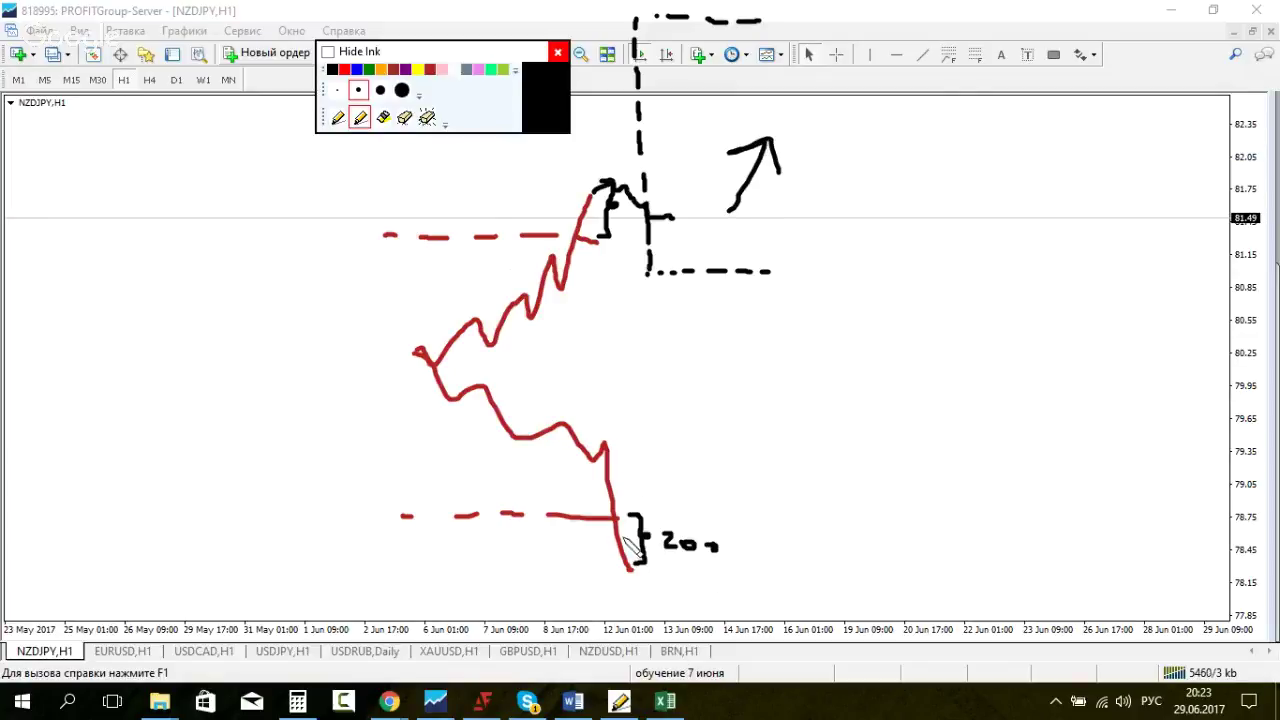
Step: Draw black dashed boundaries for the next day around the lower breakout, one just above it and one far below
drag(656, 474, 663, 474)
drag(669, 475, 720, 479)
drag(688, 675, 740, 675)
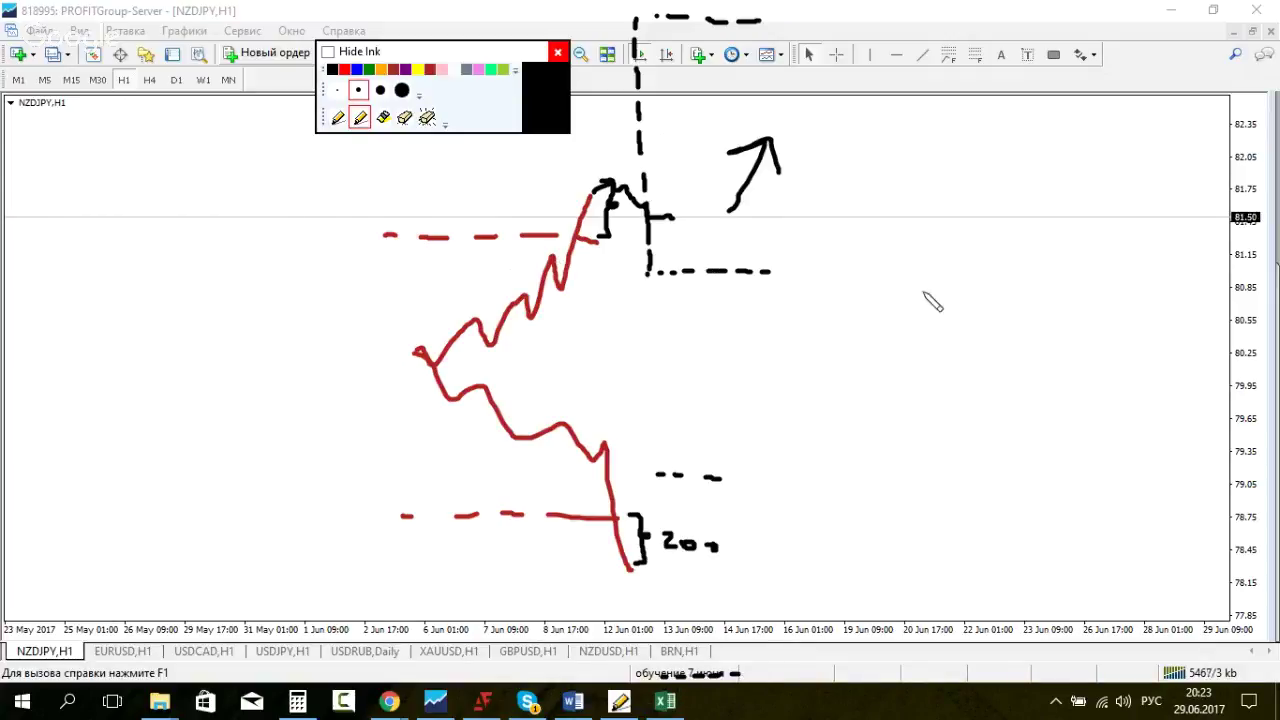
Step: Draw a black horizontal level with a price line crossing above it, retesting it and rising steeply, and finish by clearing and hiding all ink
drag(858, 287, 1104, 290)
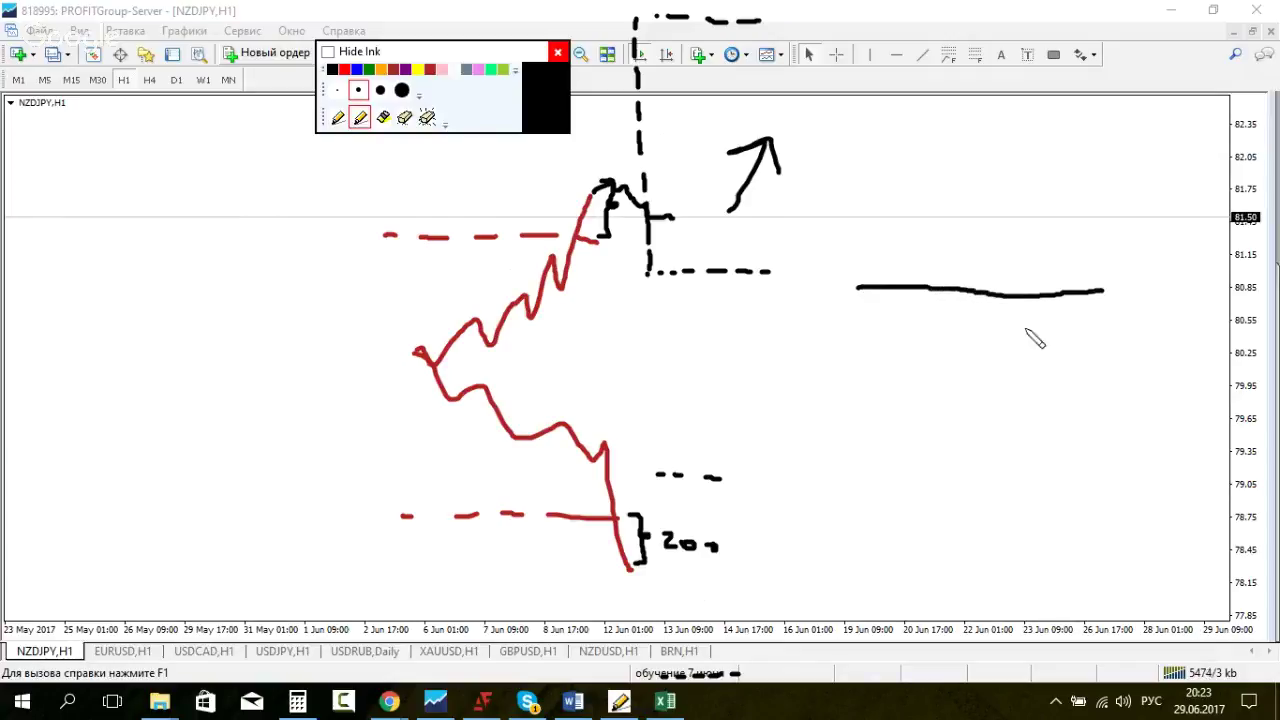
mouse_move(903, 337)
mouse_down()
mouse_move(955, 330)
mouse_move(995, 297)
mouse_move(1007, 241)
mouse_move(1036, 254)
mouse_move(1066, 300)
mouse_move(1108, 296)
mouse_move(1119, 242)
mouse_move(1140, 250)
mouse_move(1152, 140)
mouse_up()
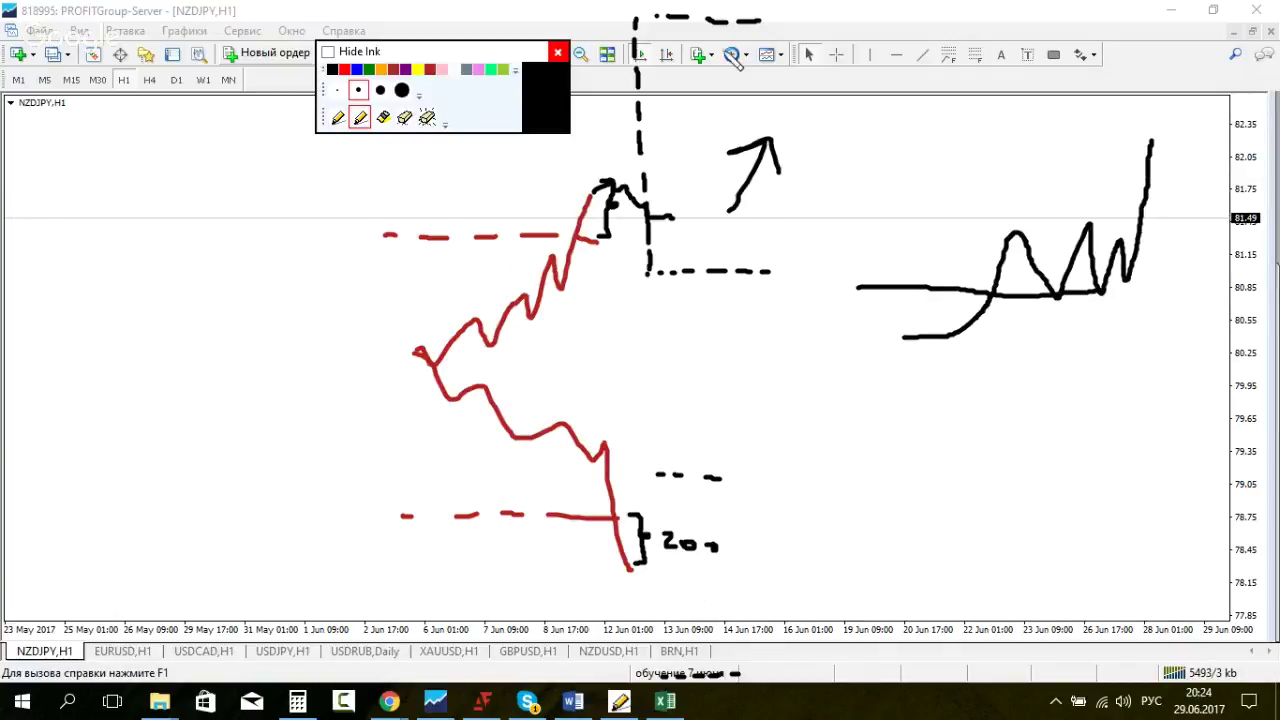
click(428, 118)
click(329, 52)
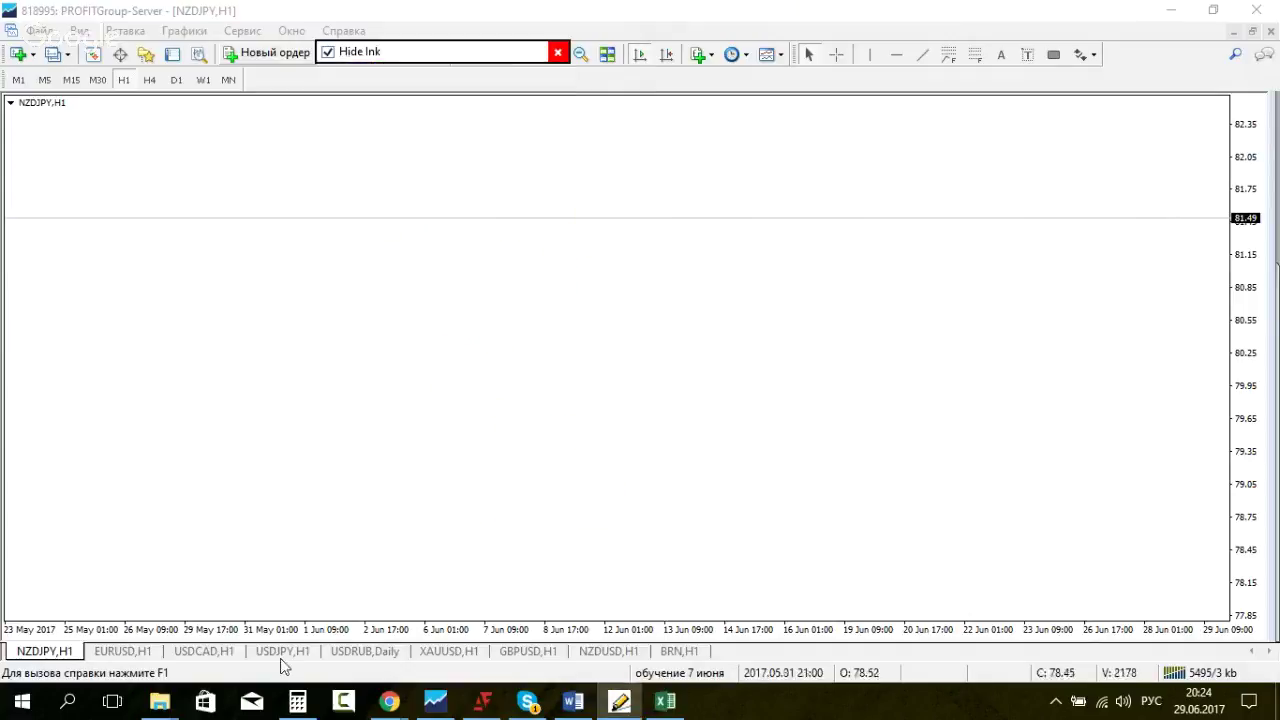
Step: View the example picture about a close near the level in the уровни подр волатильности folder, and close it
click(160, 703)
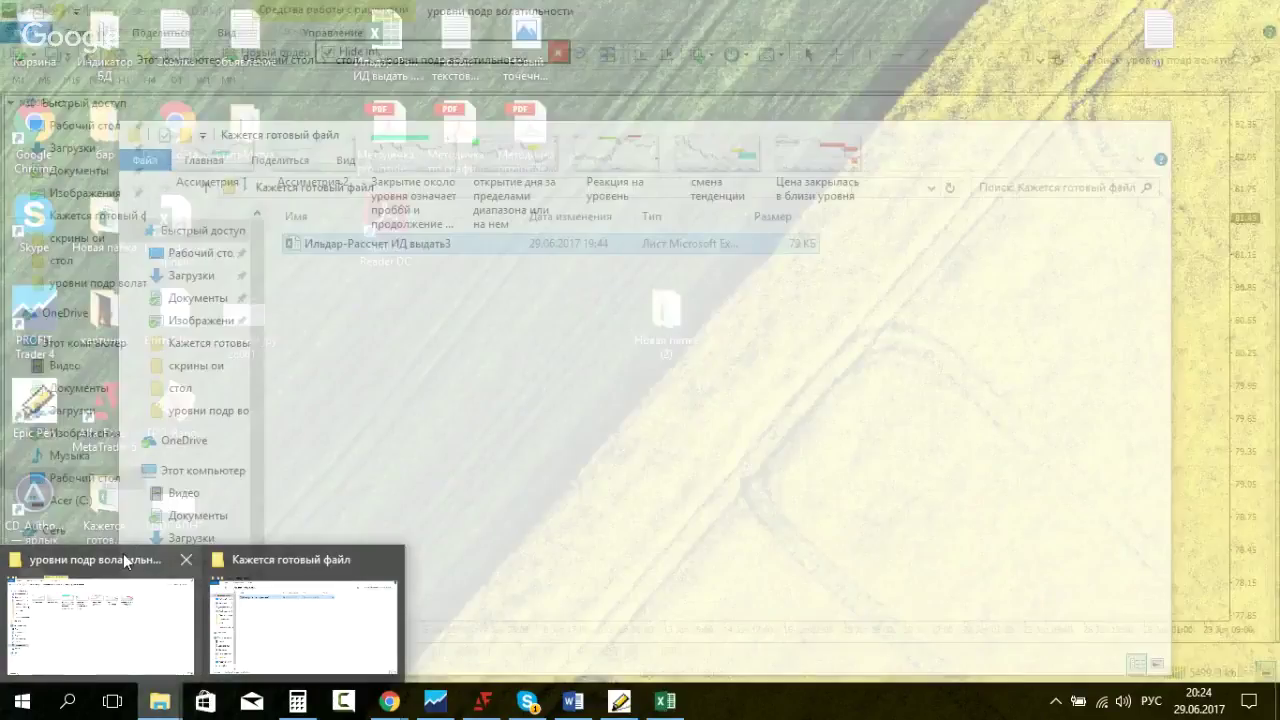
click(123, 555)
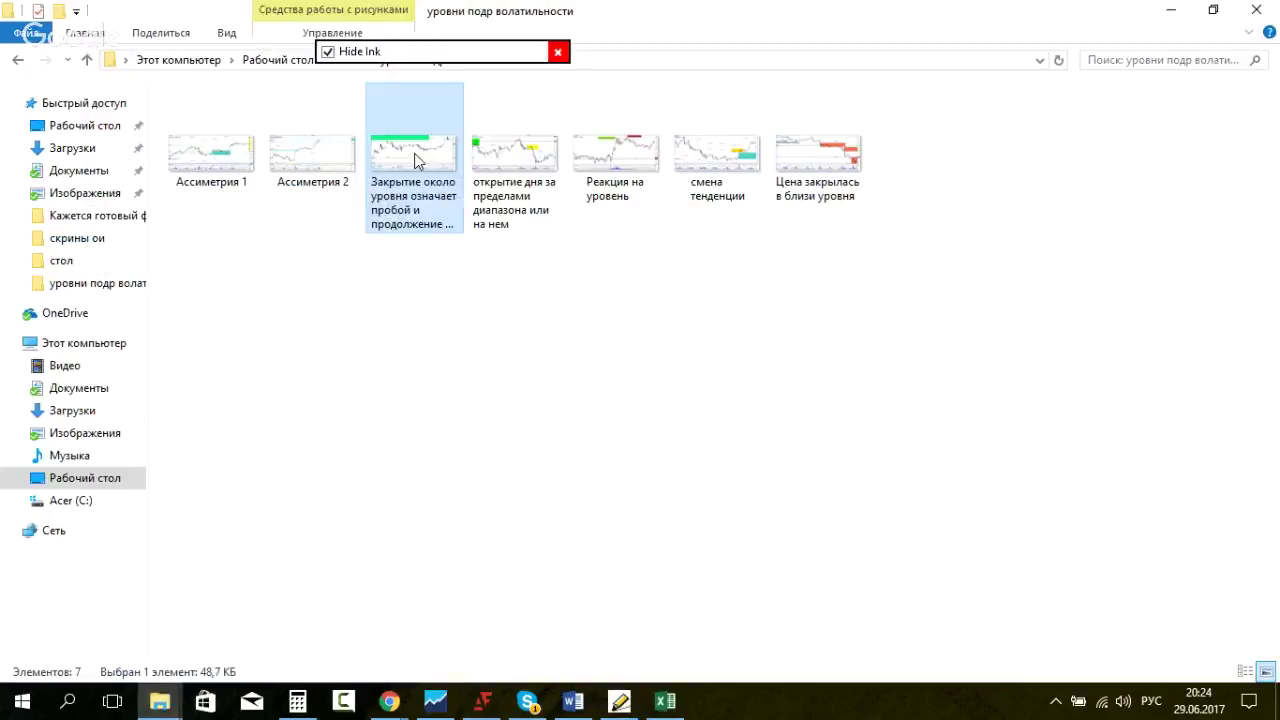
double_click(404, 158)
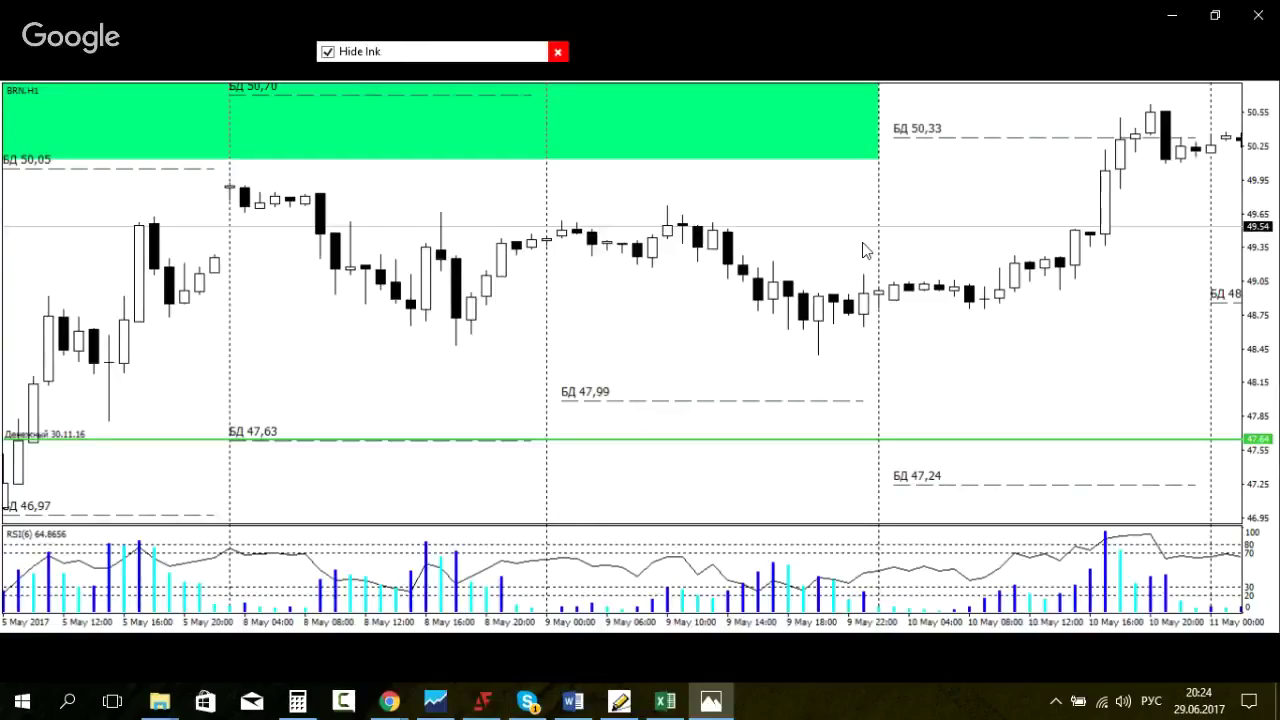
click(1257, 14)
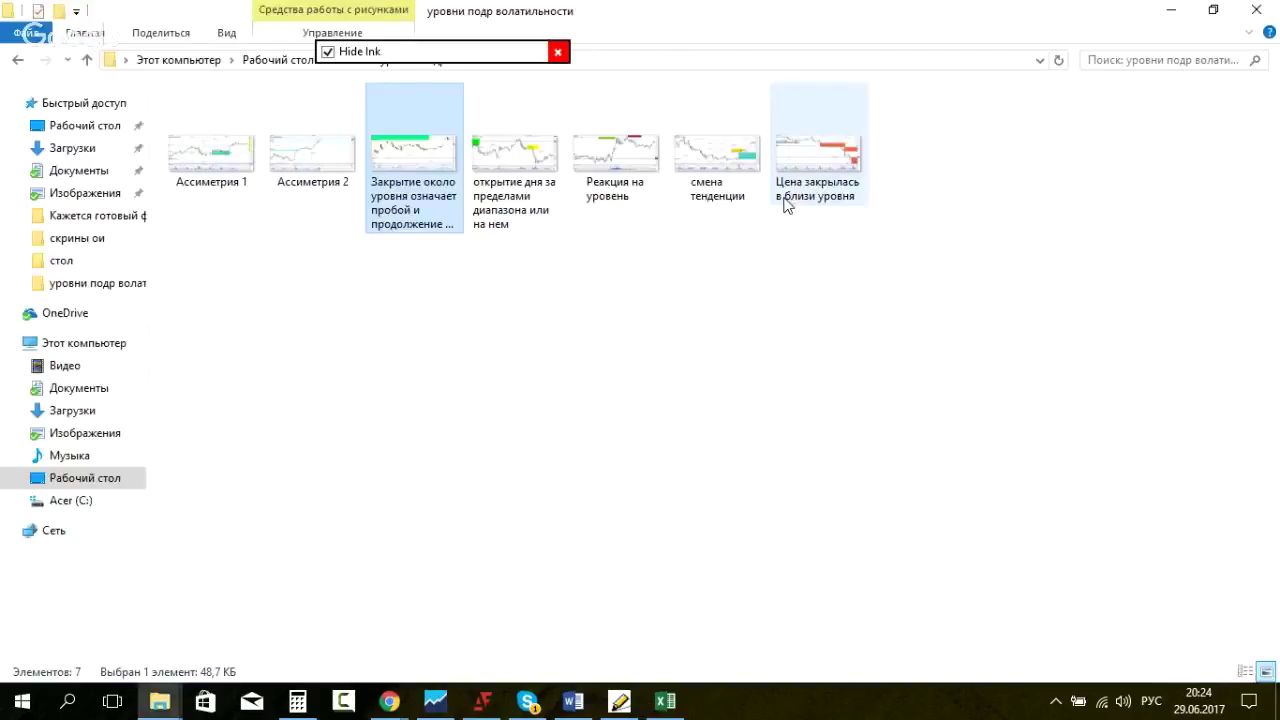
Step: Open the смена тенденции picture and examine its trend-change example around the БД levels
click(727, 163)
double_click(727, 163)
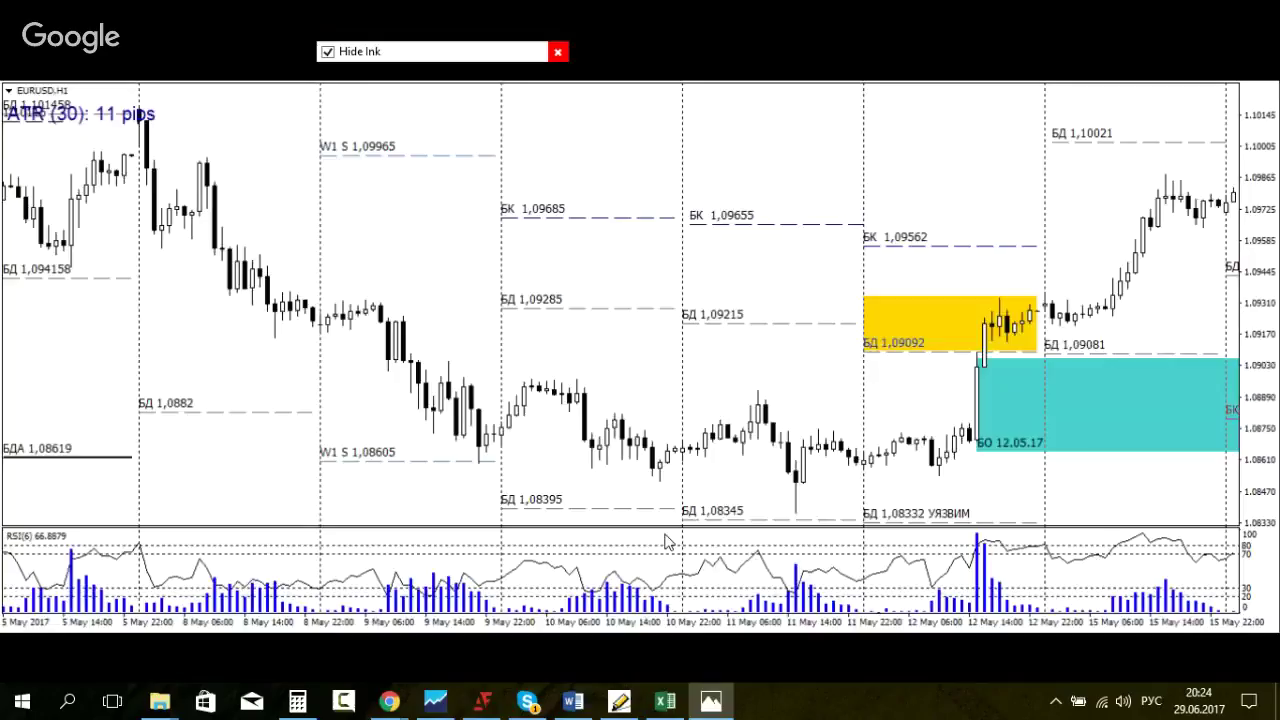
mouse_move(668, 310)
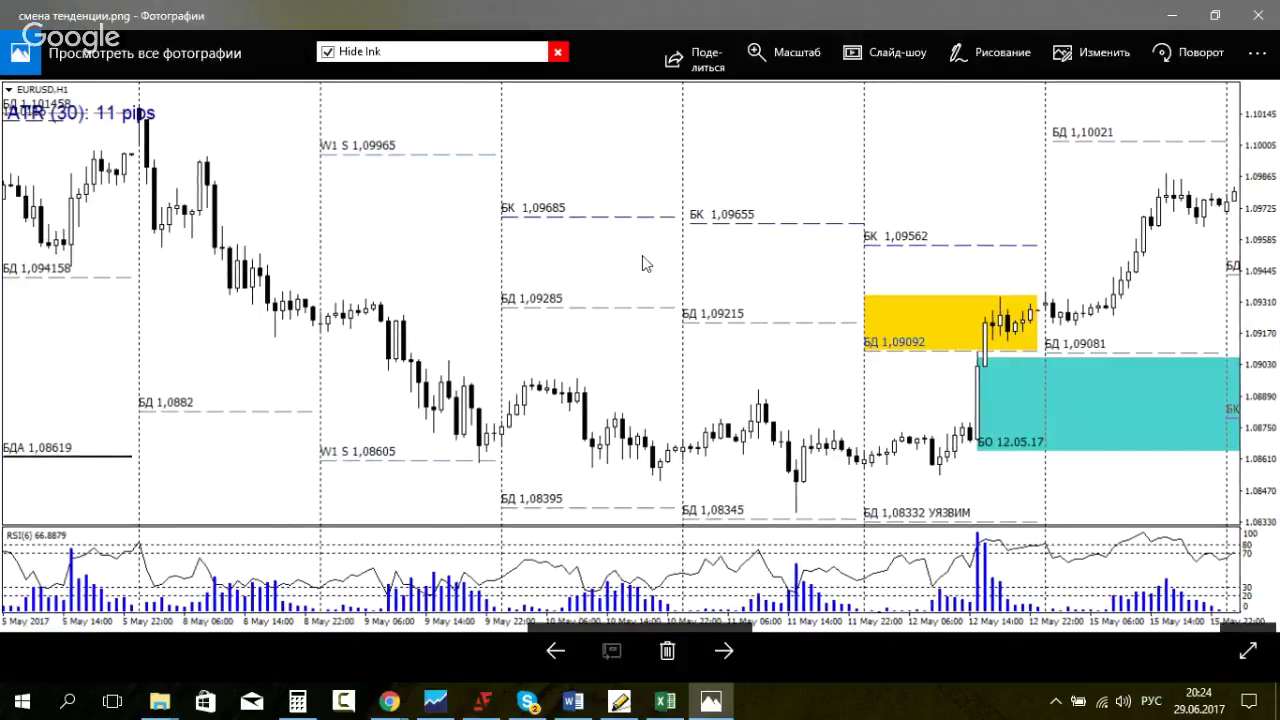
scroll(788, 437, up, 2)
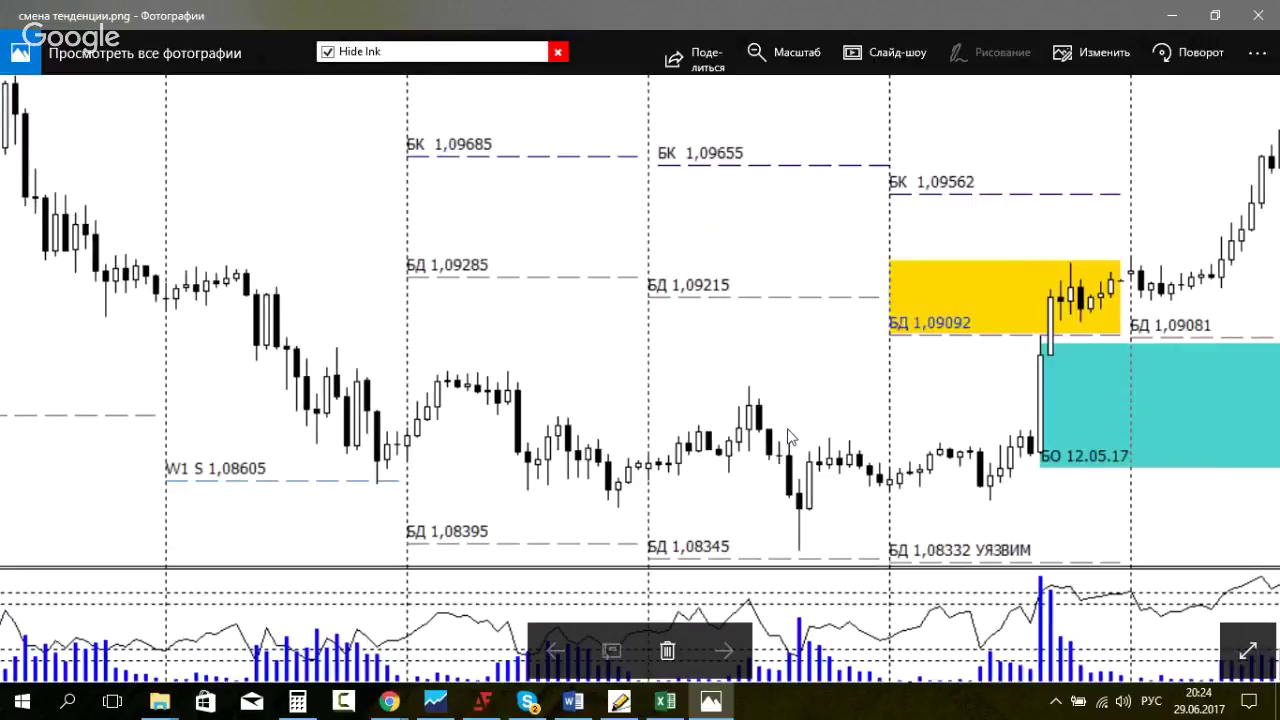
double_click(983, 305)
Step: Trace the sideways price movement below БД 1,09092 in black and mark the breakout with a vertical line through the yellow zone
key(ctrl+alt+p)
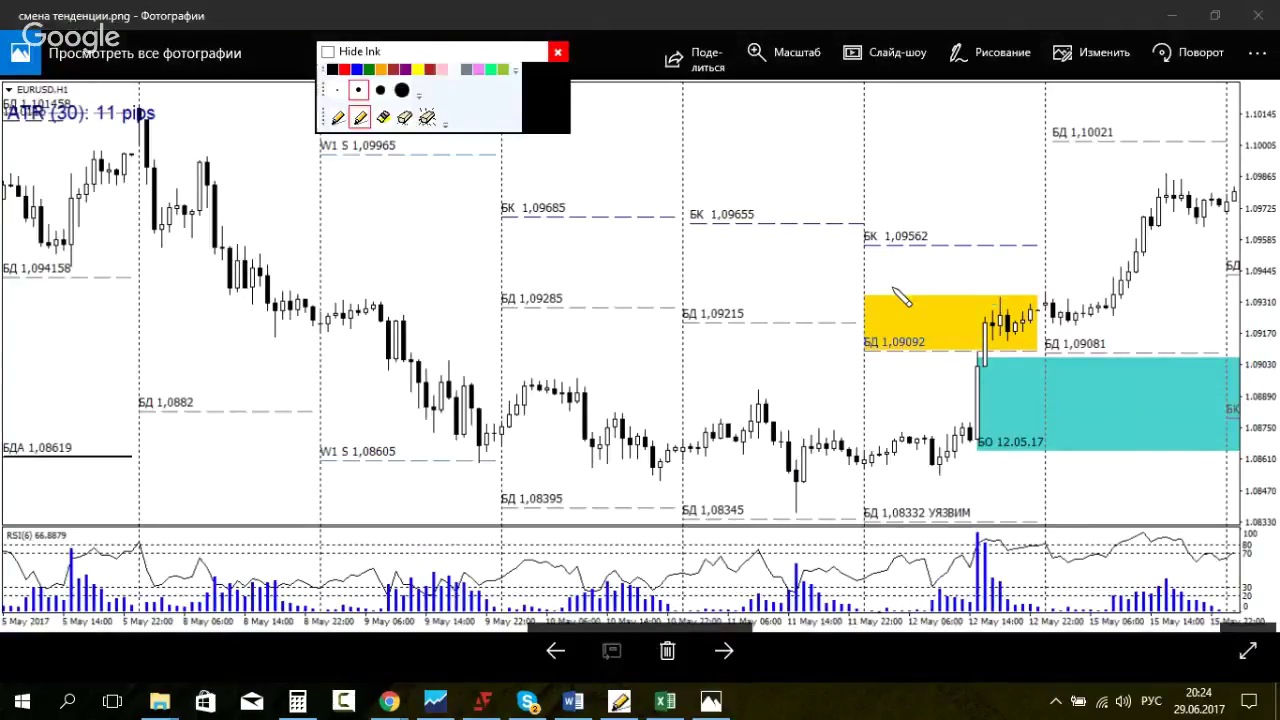
mouse_move(543, 395)
mouse_down()
mouse_move(820, 455)
mouse_move(1015, 407)
mouse_up()
drag(983, 363, 983, 283)
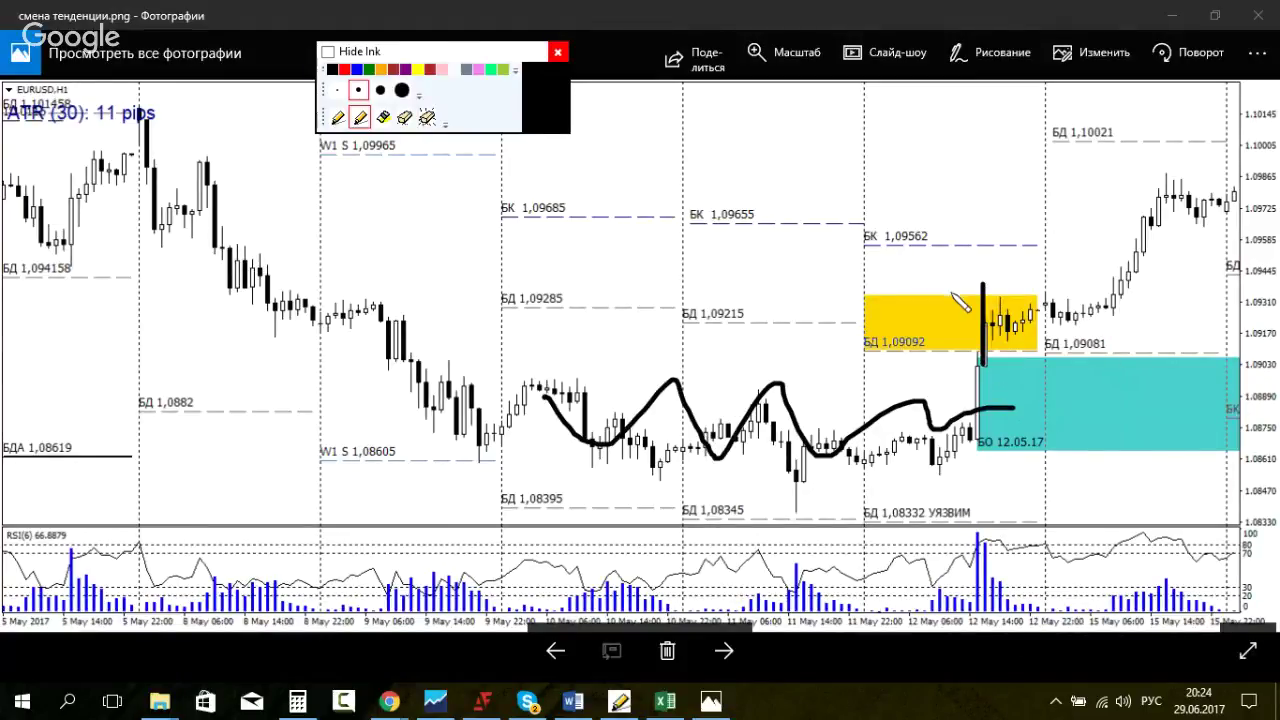
Step: Mark the breakout's top, circle the area above БД 1,09081, add an arrow rising to БД 1,10021, and finally clear and hide the ink
mouse_move(969, 290)
mouse_down()
mouse_move(1045, 294)
mouse_move(1059, 318)
mouse_move(1034, 323)
mouse_move(1045, 343)
mouse_move(1093, 345)
mouse_move(1068, 326)
mouse_up()
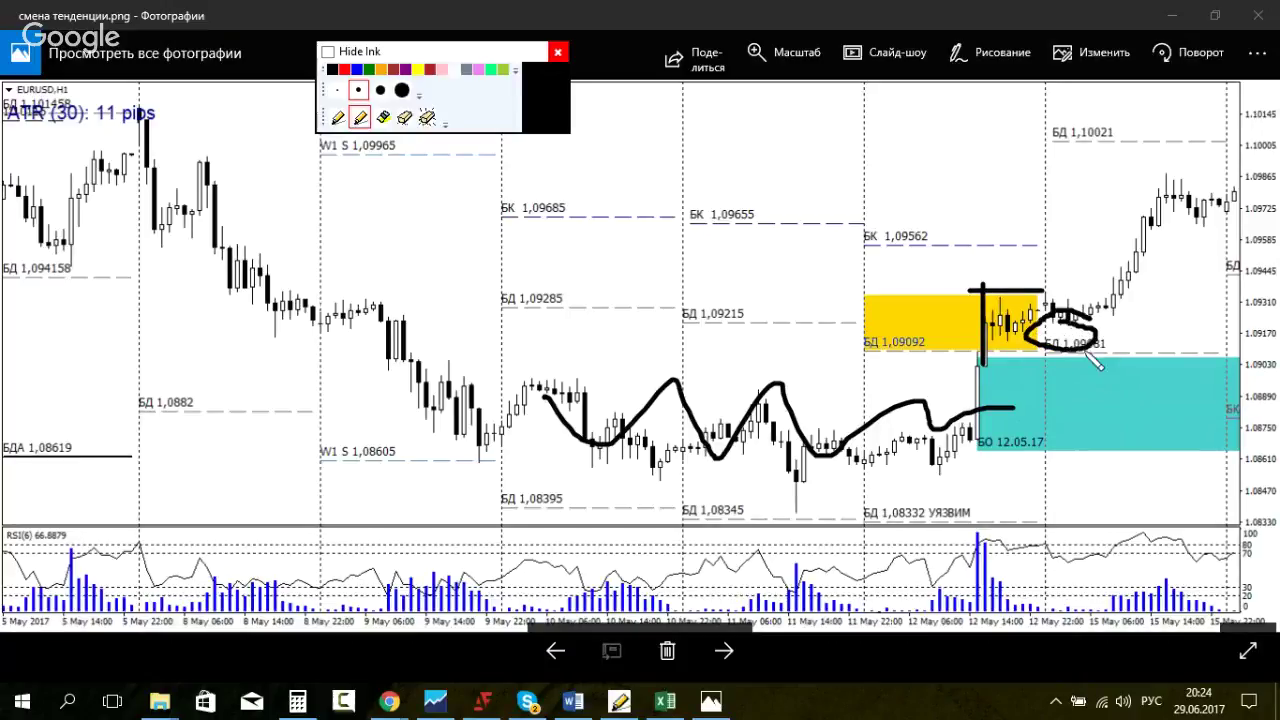
mouse_move(1056, 300)
mouse_down()
mouse_move(1140, 182)
mouse_move(1128, 164)
mouse_move(1141, 165)
mouse_up()
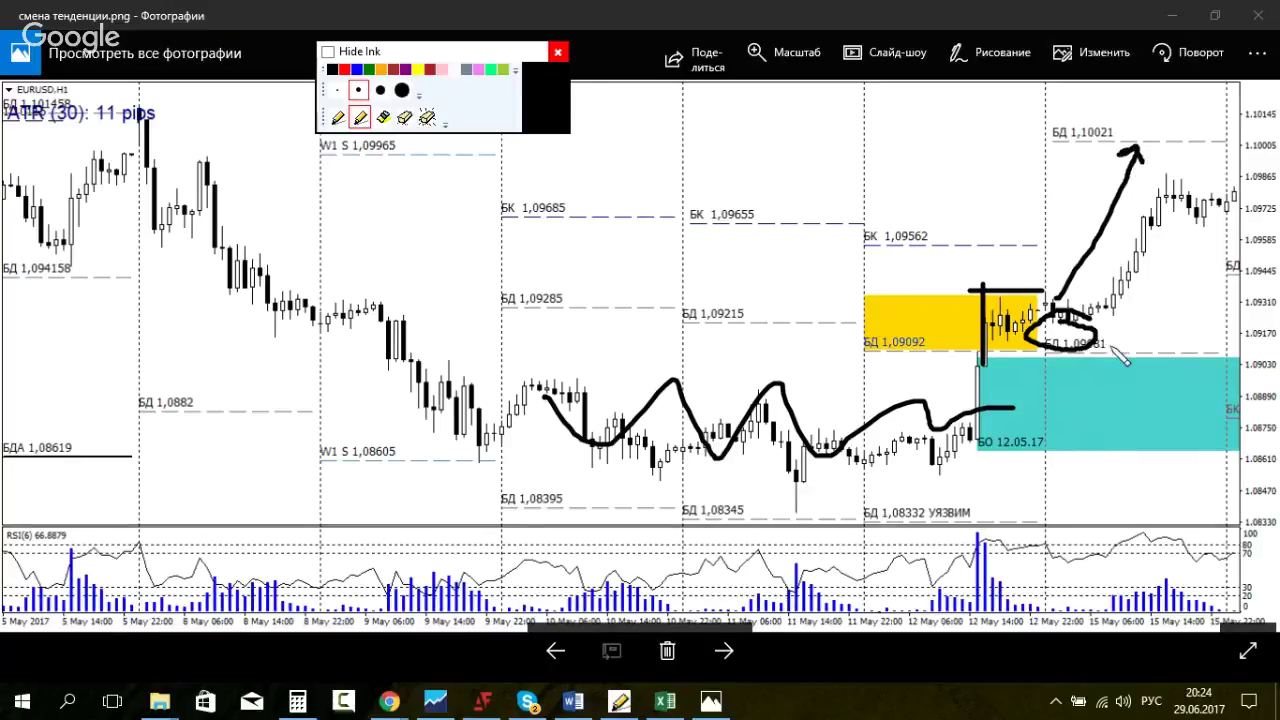
click(427, 117)
click(328, 51)
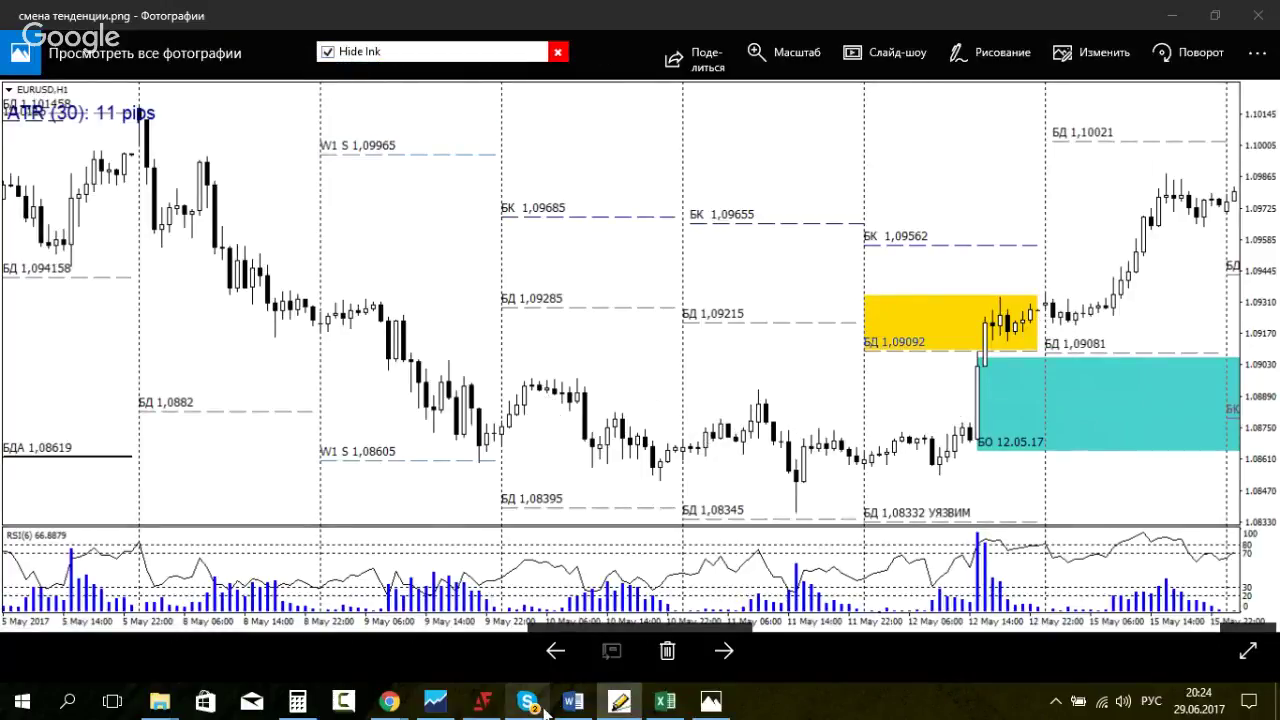
Step: Switch to Skype and read the new messages in the #ТРЕЙДЕРБАР group, focusing on the question "200п и закрытие на н1?"
click(528, 702)
click(380, 508)
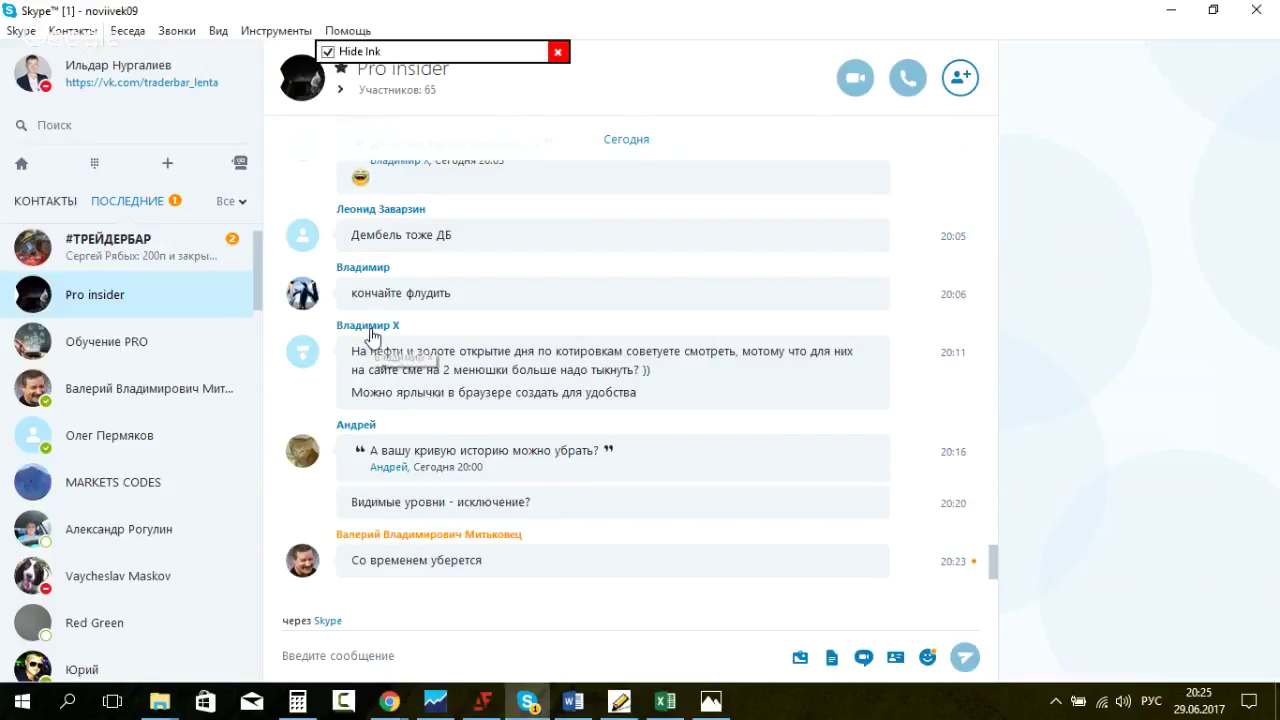
click(238, 258)
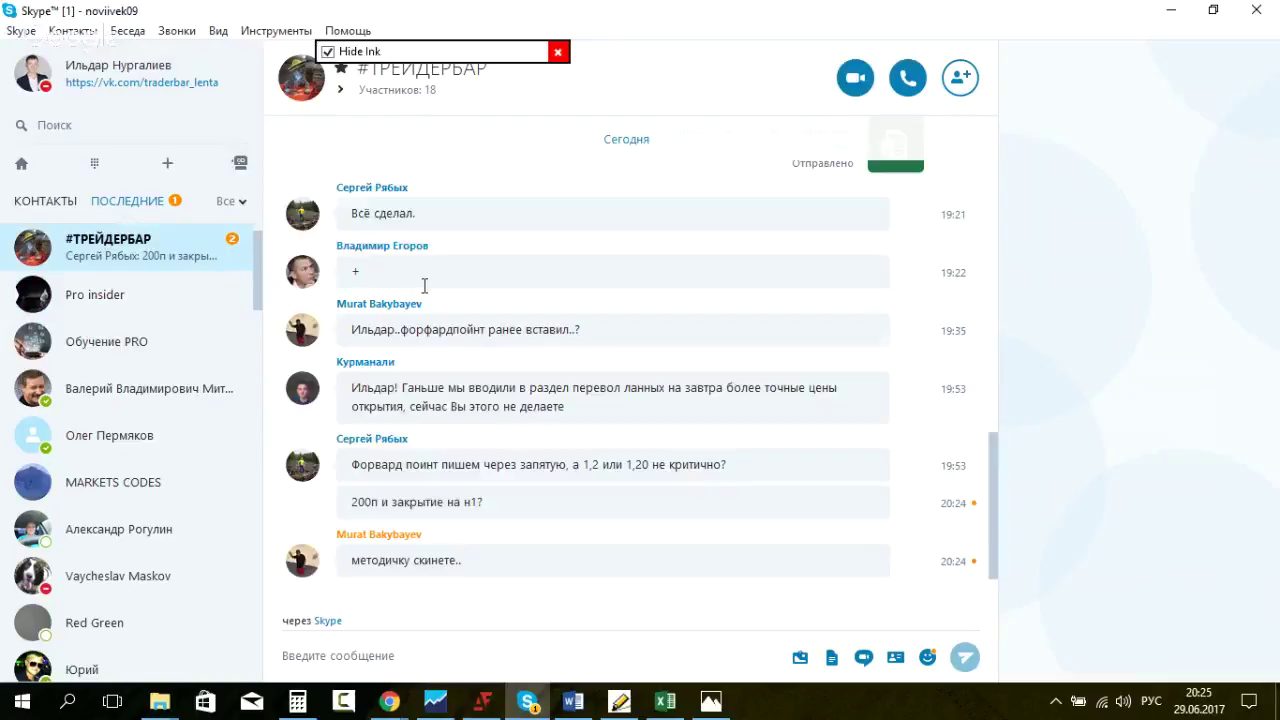
mouse_move(342, 503)
mouse_down()
mouse_move(970, 503)
mouse_move(344, 503)
mouse_up()
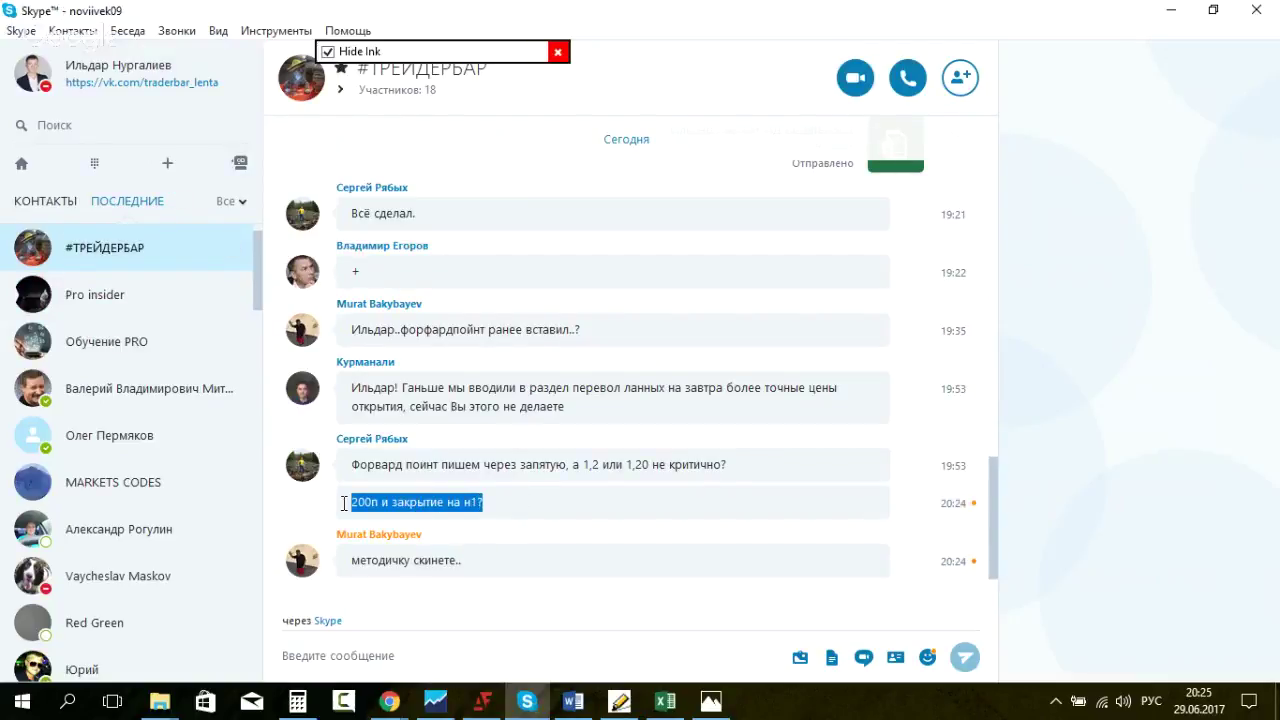
drag(500, 503, 359, 497)
click(531, 506)
drag(512, 505, 344, 505)
click(623, 513)
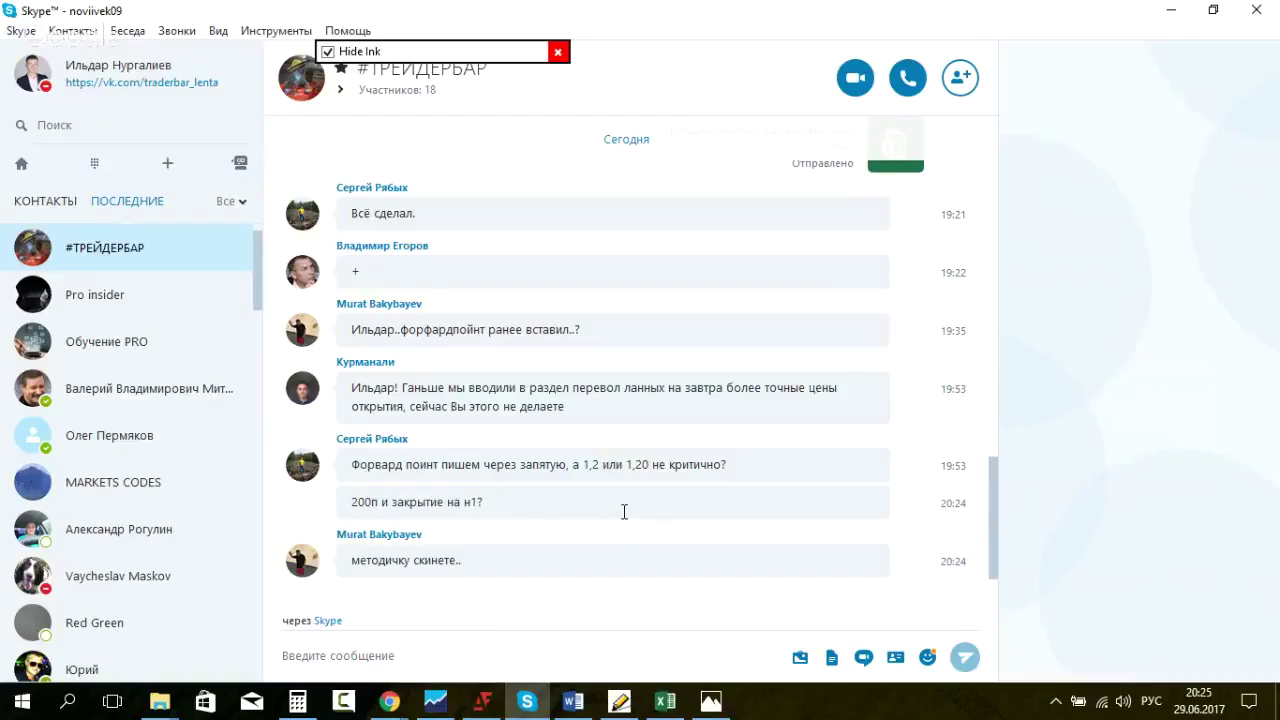
Step: Send the desktop file Методичка pro insider дополнена.pdf to the #ТРЕЙДЕРБАР group chat
click(1176, 10)
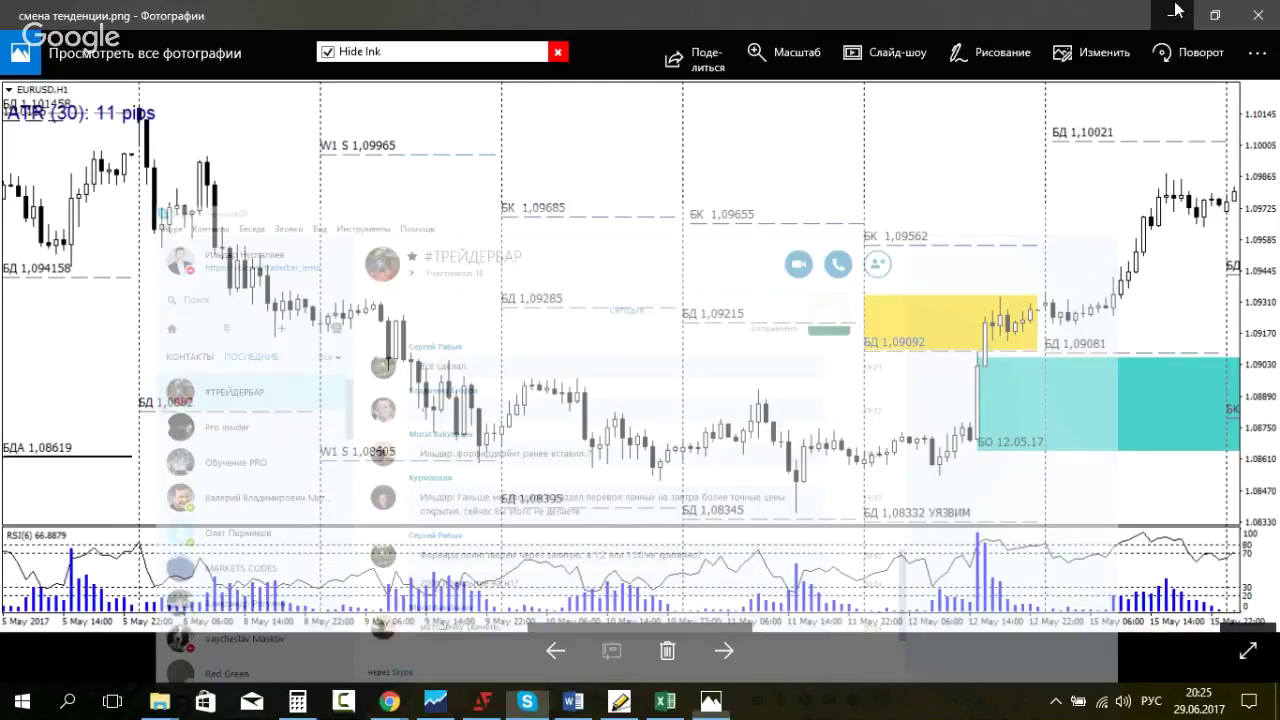
click(1176, 10)
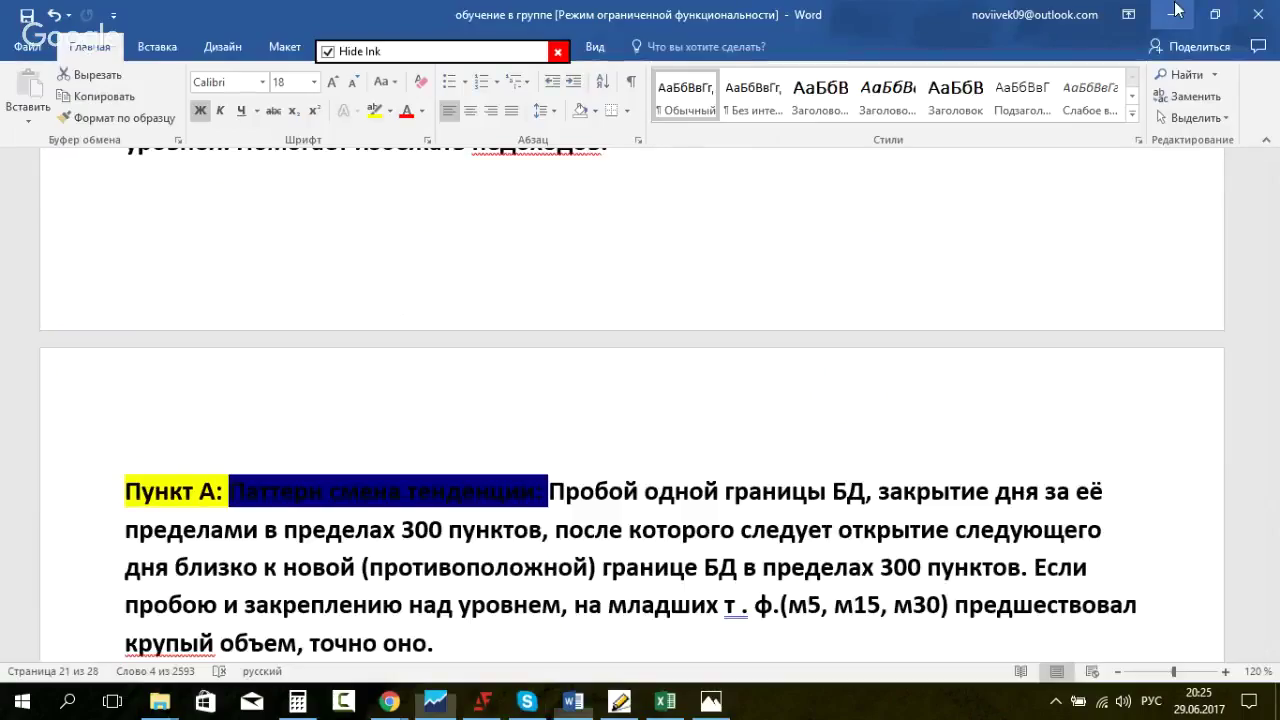
click(1176, 10)
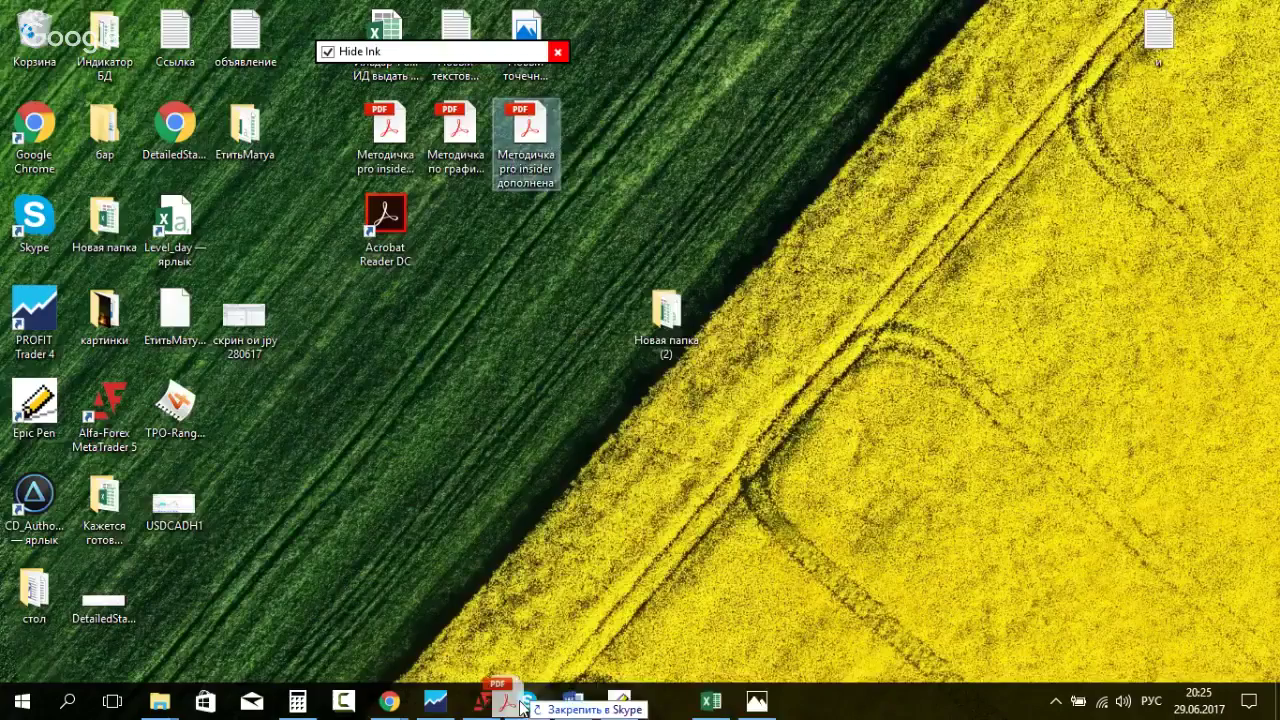
click(522, 703)
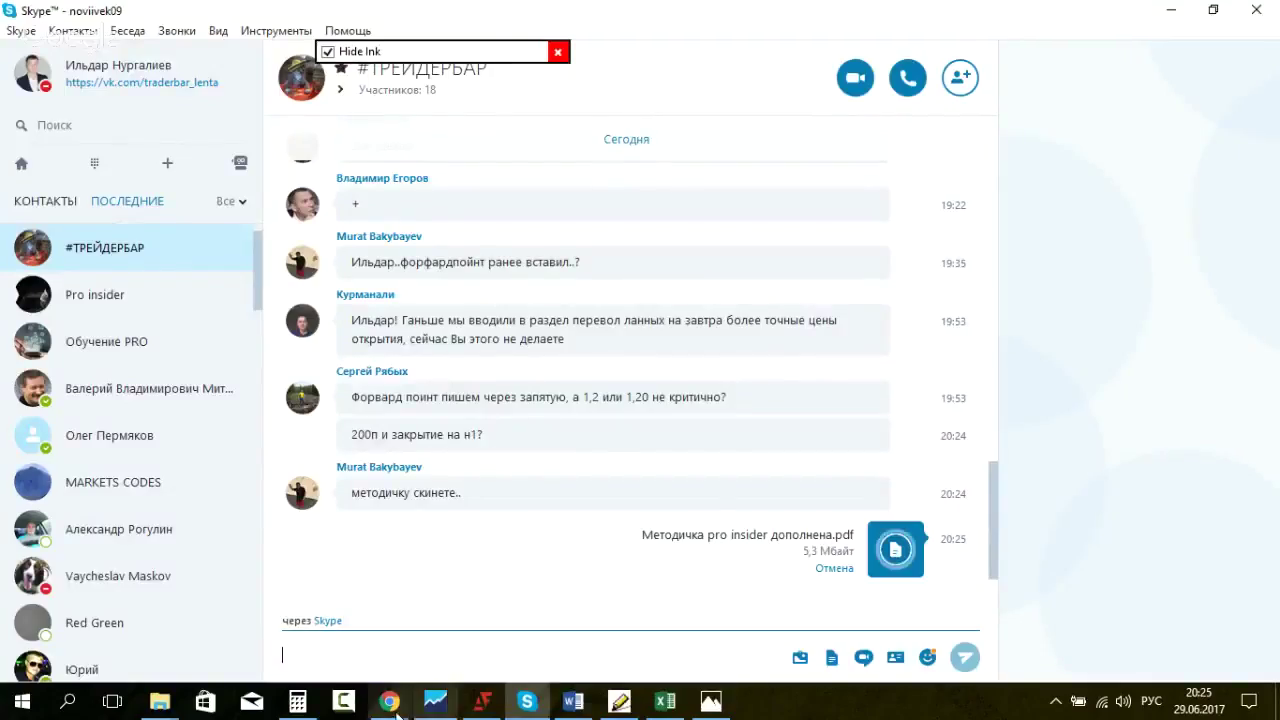
Step: On the смена тенденции picture, trace the breakout into the yellow zone and the wavering next-day open, and clear and hide the ink
click(588, 706)
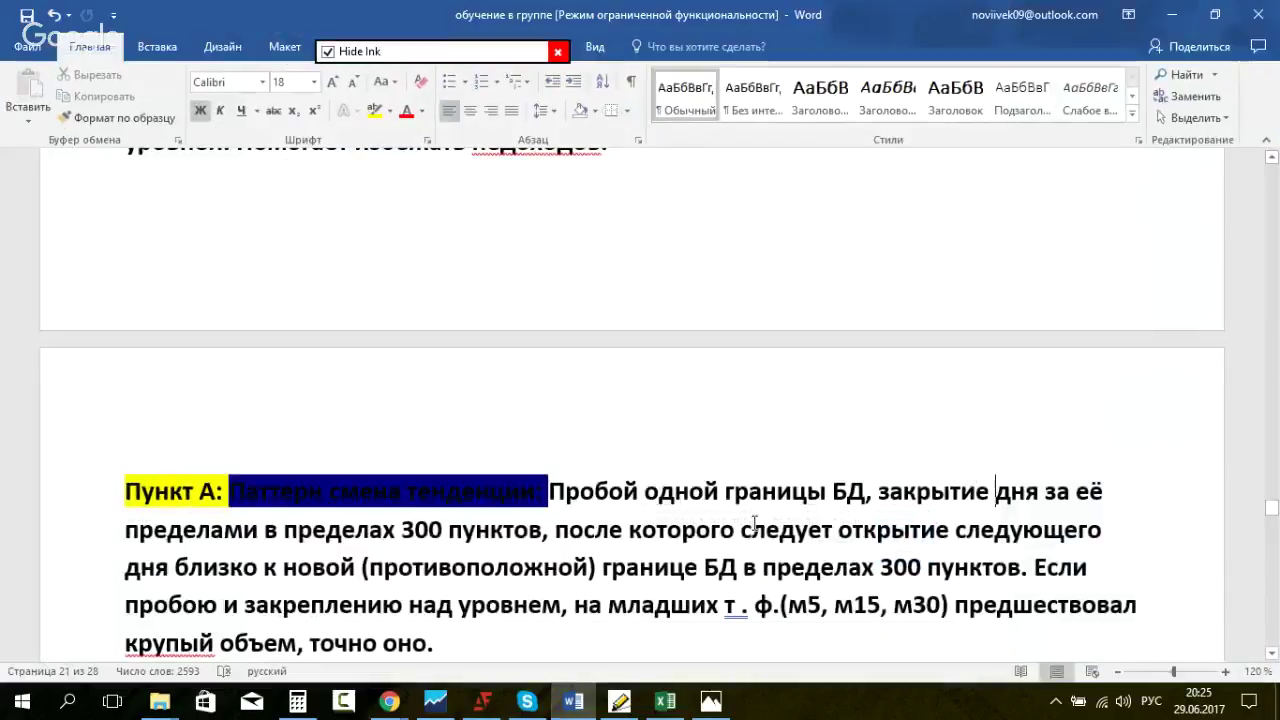
key(alt+Tab)
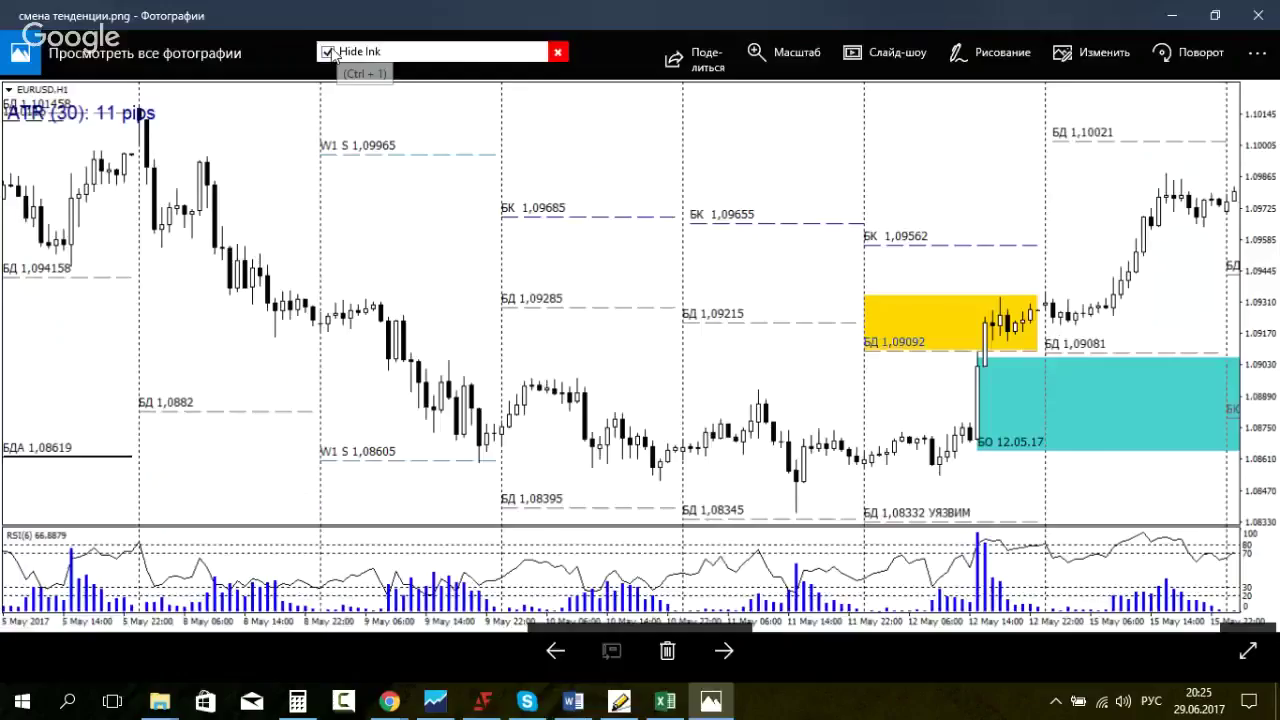
key(ctrl+shift+p)
mouse_move(955, 440)
mouse_down()
mouse_move(1005, 310)
mouse_move(1057, 324)
mouse_move(1076, 310)
mouse_move(1122, 328)
mouse_up()
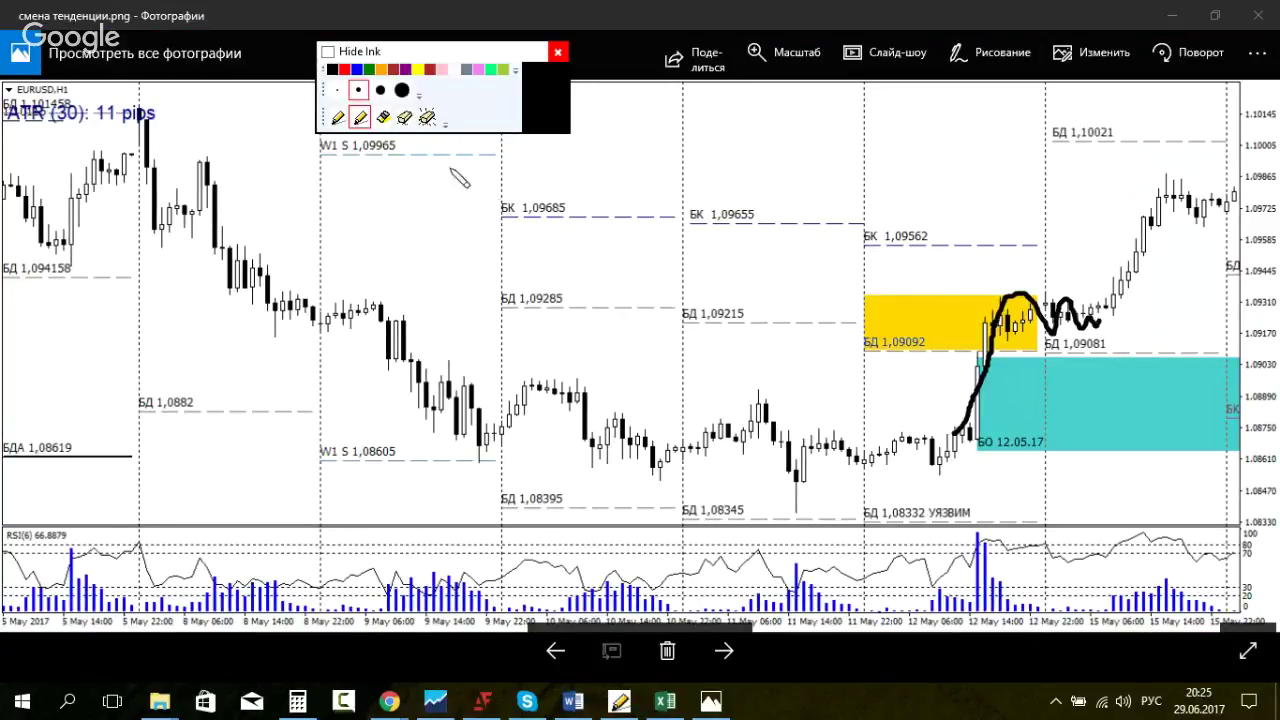
click(427, 118)
click(328, 51)
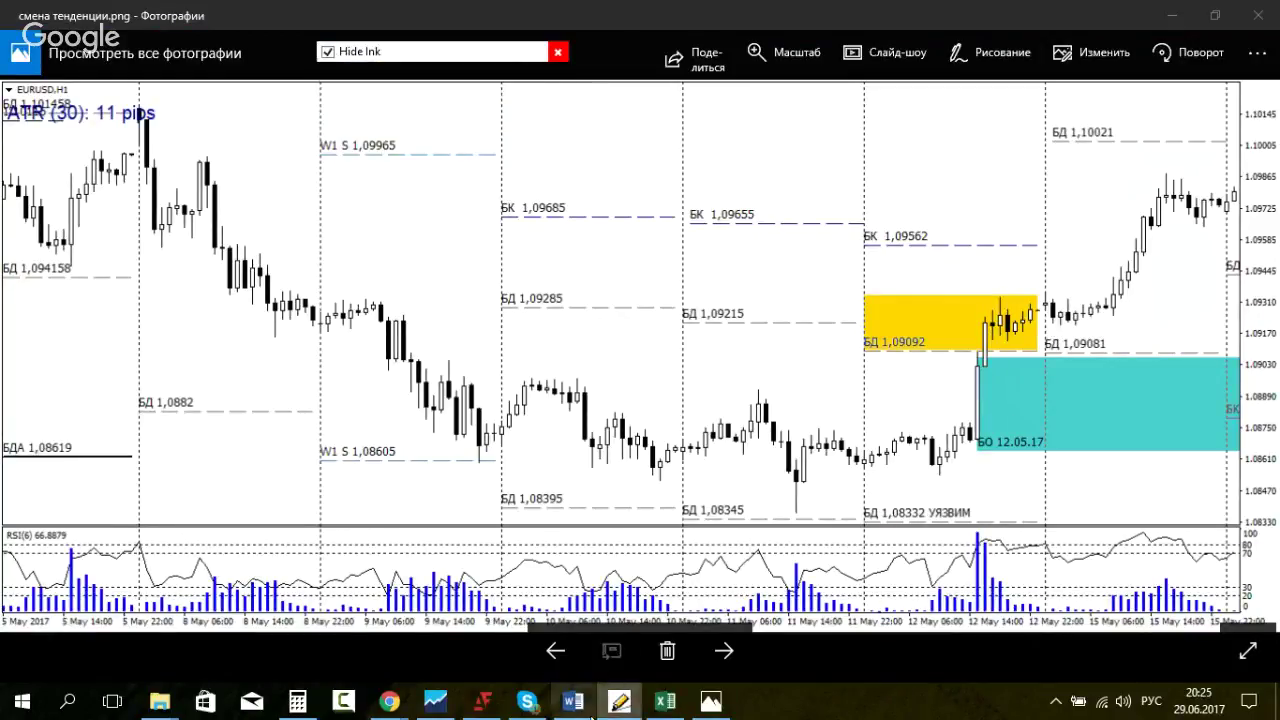
Step: Switch to the Word notes and read the Пункт А trend-change rule, highlighting the 300-point condition and the lower-timeframe volume condition
key(alt+Tab)
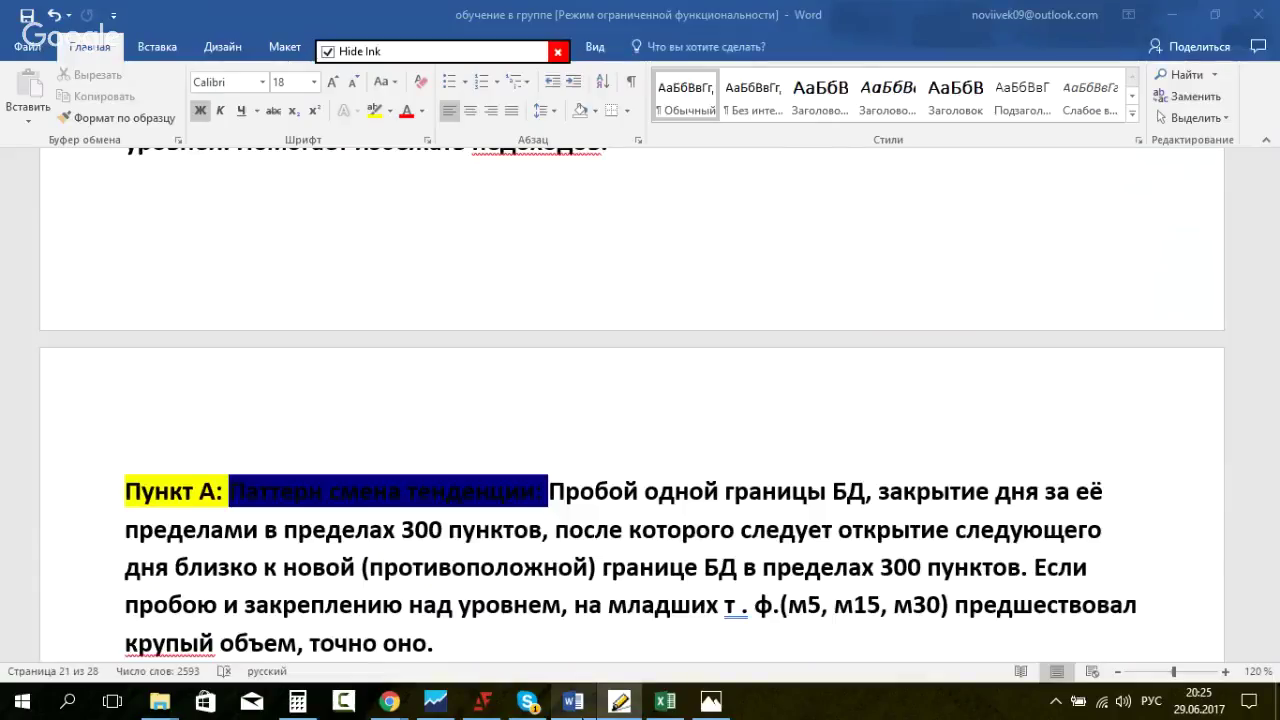
scroll(623, 497, down, 1)
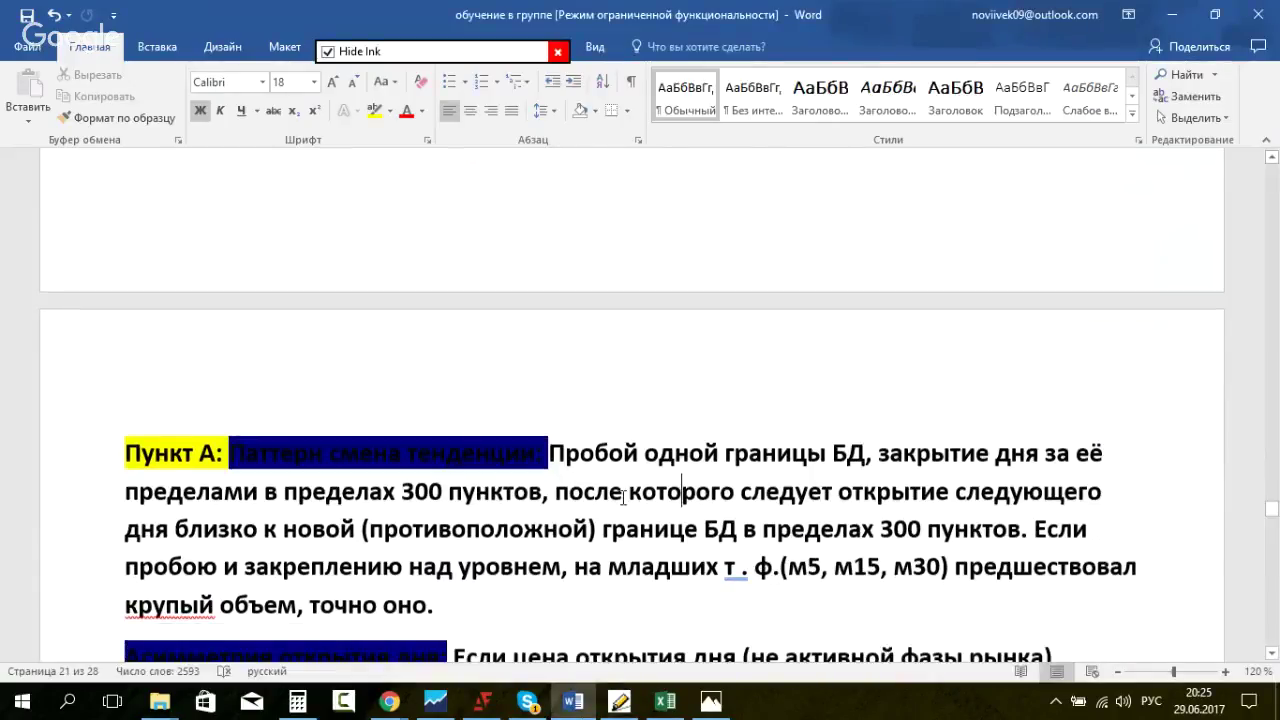
scroll(623, 497, down, 2)
drag(645, 384, 977, 458)
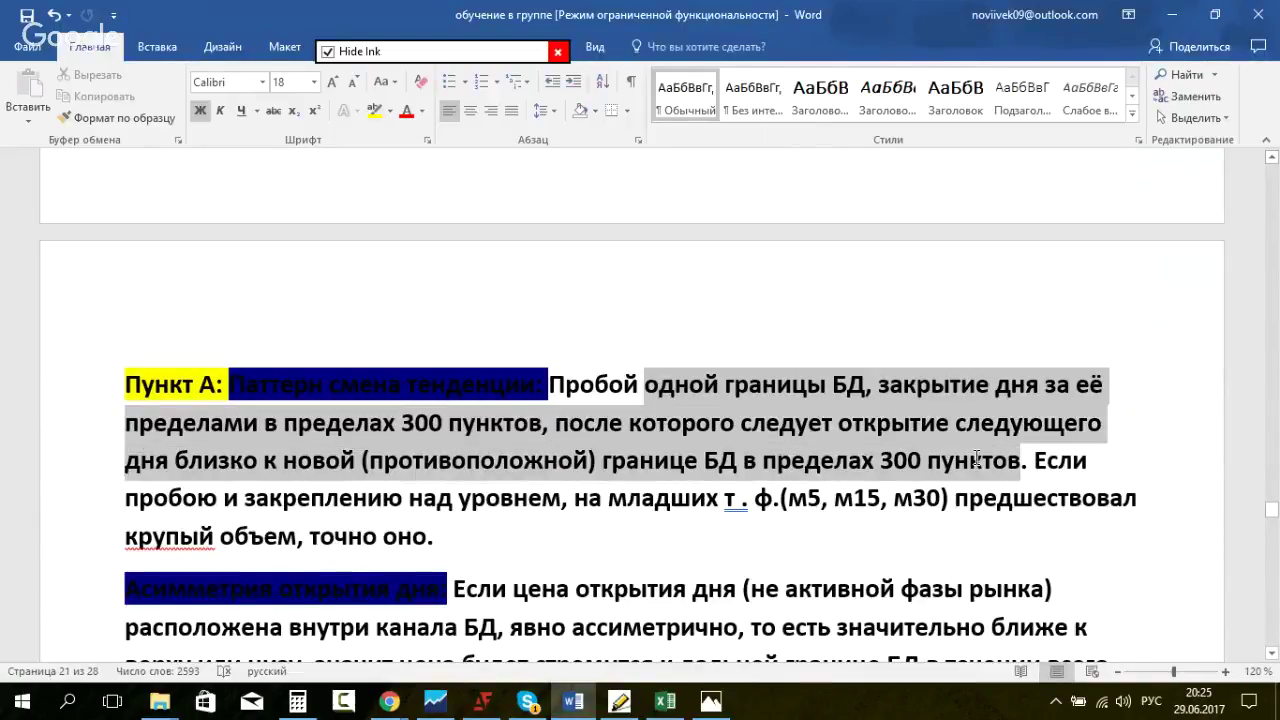
drag(975, 459, 500, 502)
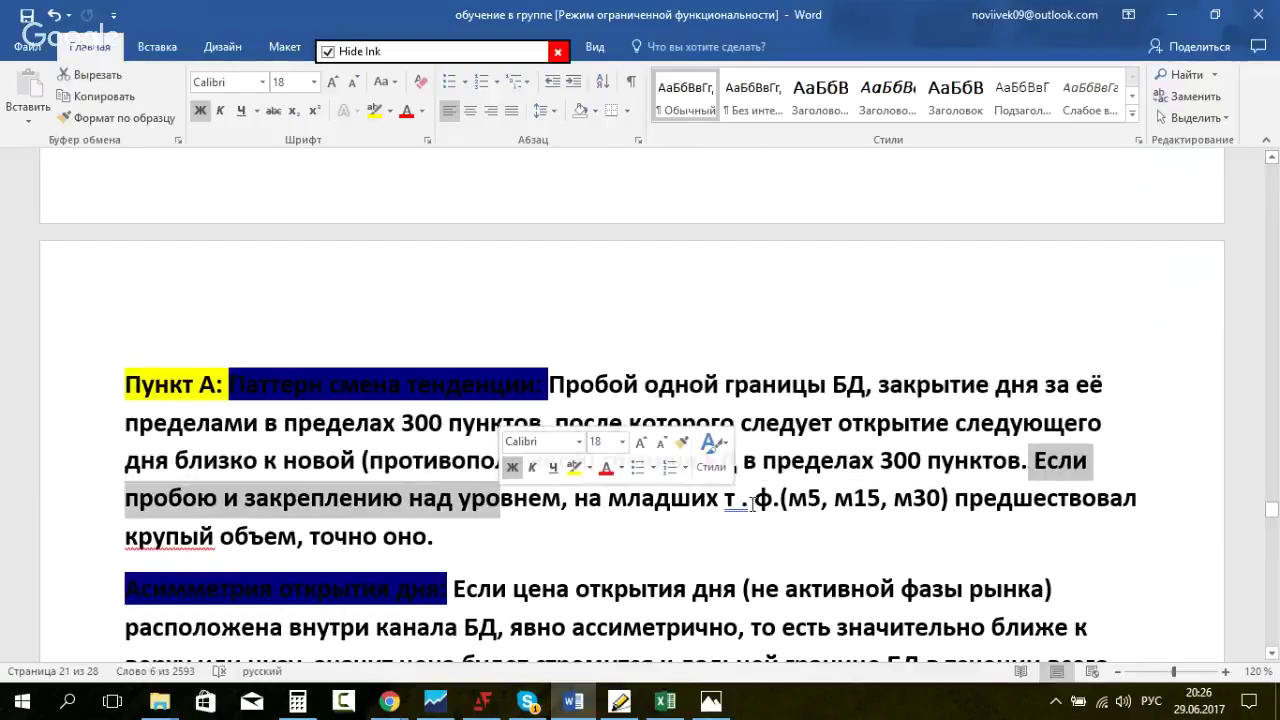
click(733, 502)
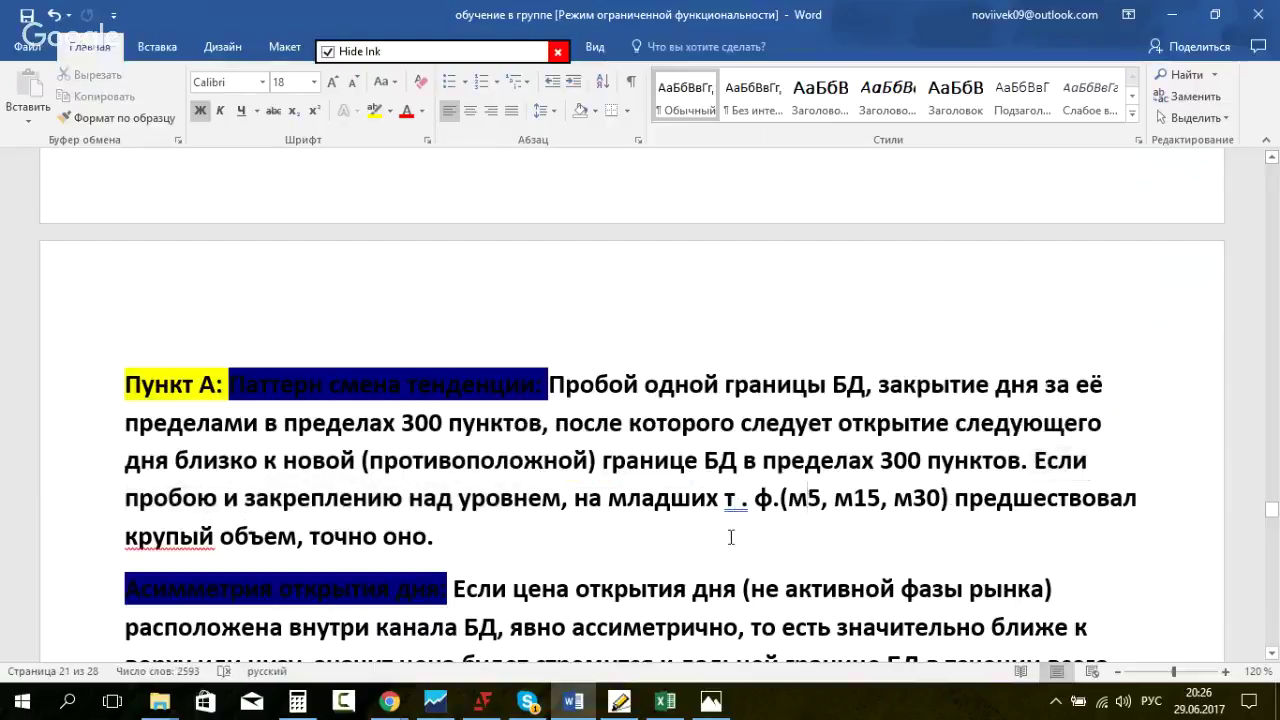
click(335, 536)
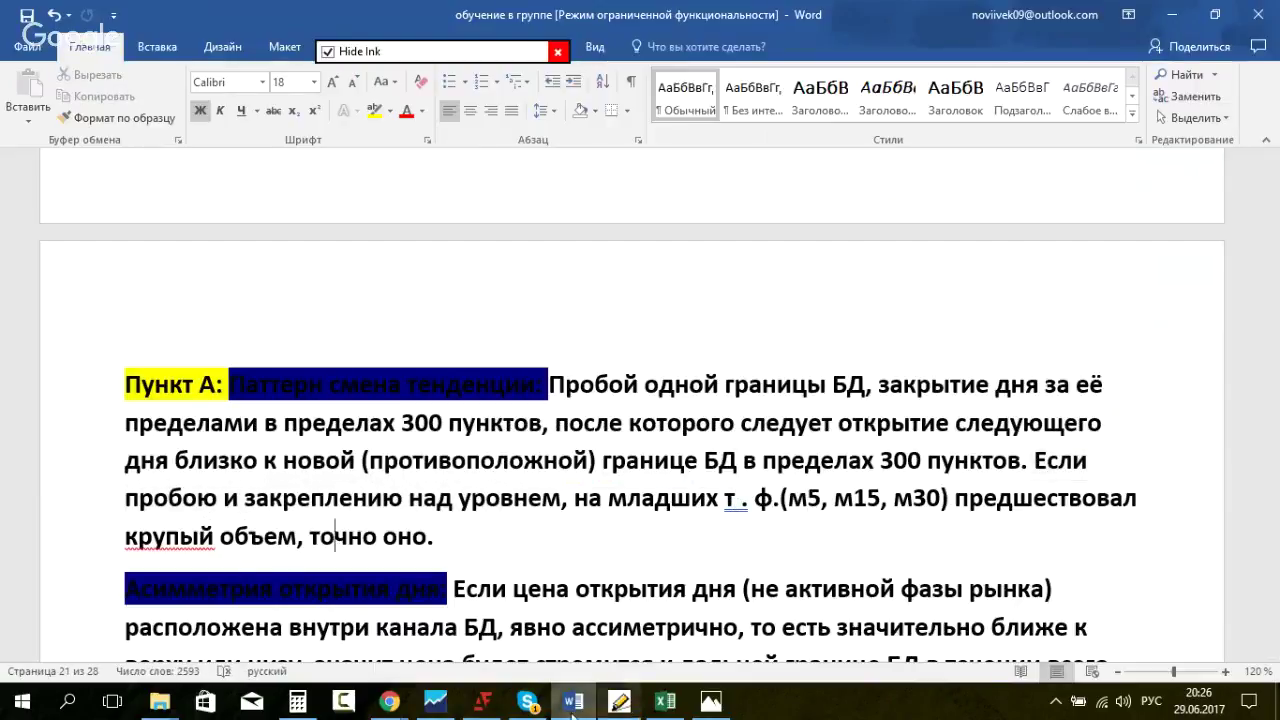
Step: Switch to the NZDJPY chart, show the ink, and sketch three black candles rising through the dashed level above two blue volume bars
click(446, 711)
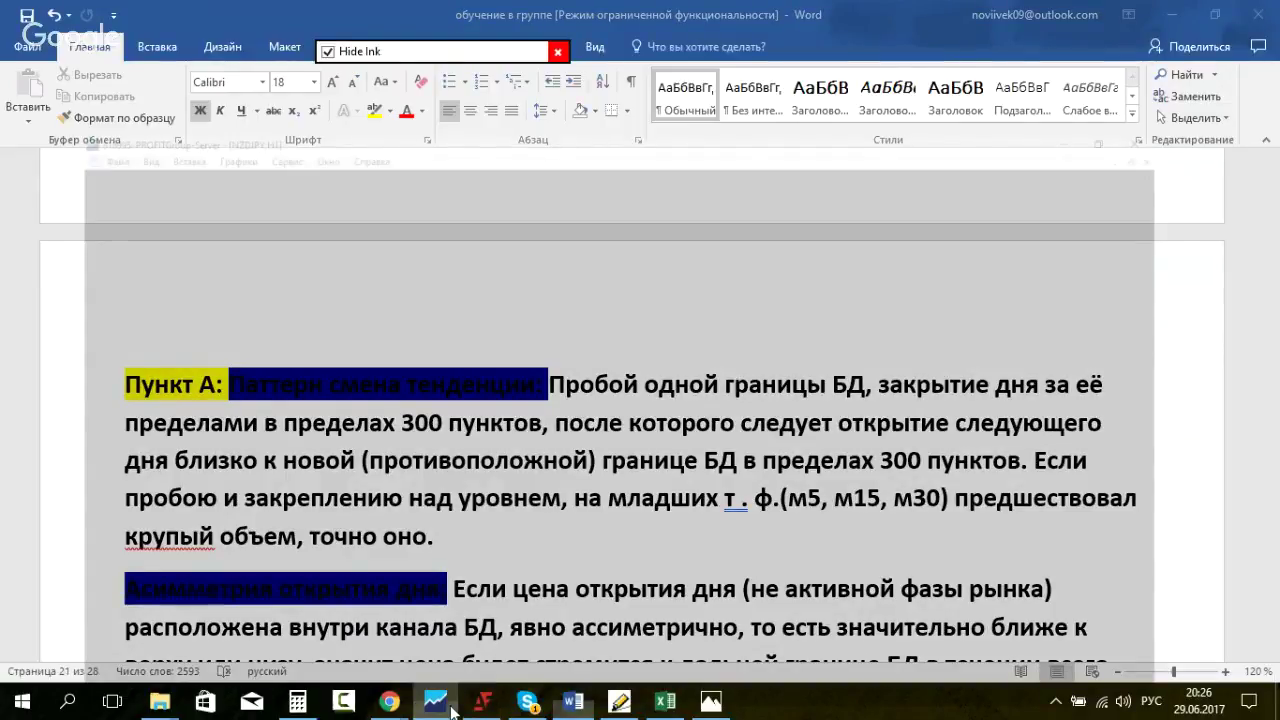
click(328, 51)
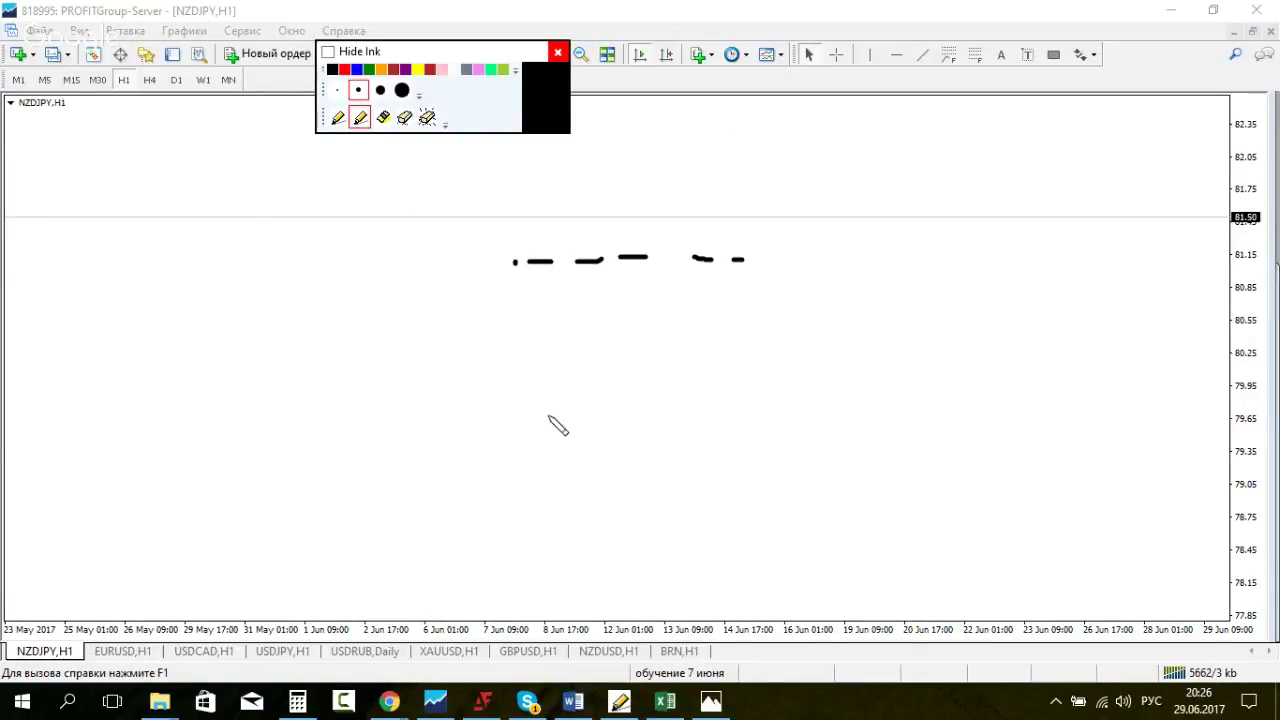
mouse_move(578, 355)
mouse_down()
mouse_move(594, 360)
mouse_move(594, 400)
mouse_move(587, 386)
mouse_up()
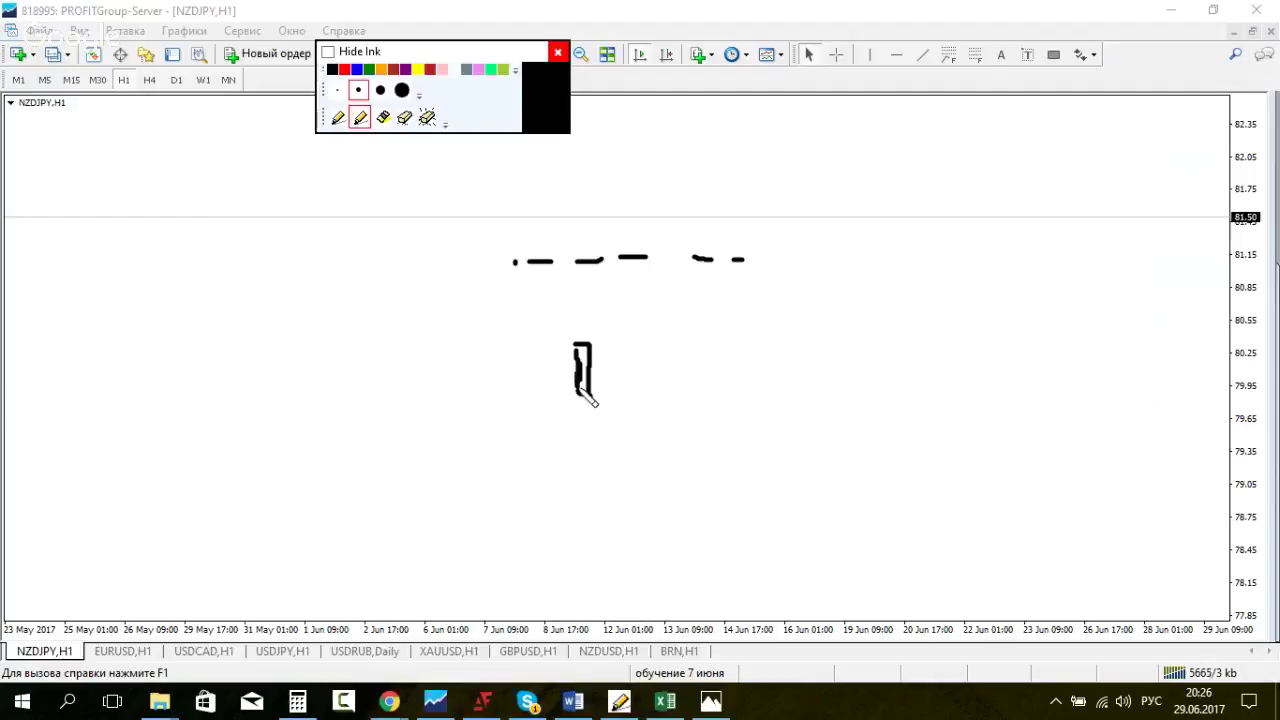
mouse_move(594, 295)
mouse_down()
mouse_move(608, 337)
mouse_move(598, 334)
mouse_up()
mouse_move(613, 236)
mouse_down()
mouse_move(616, 256)
mouse_move(632, 232)
mouse_move(614, 281)
mouse_up()
click(358, 70)
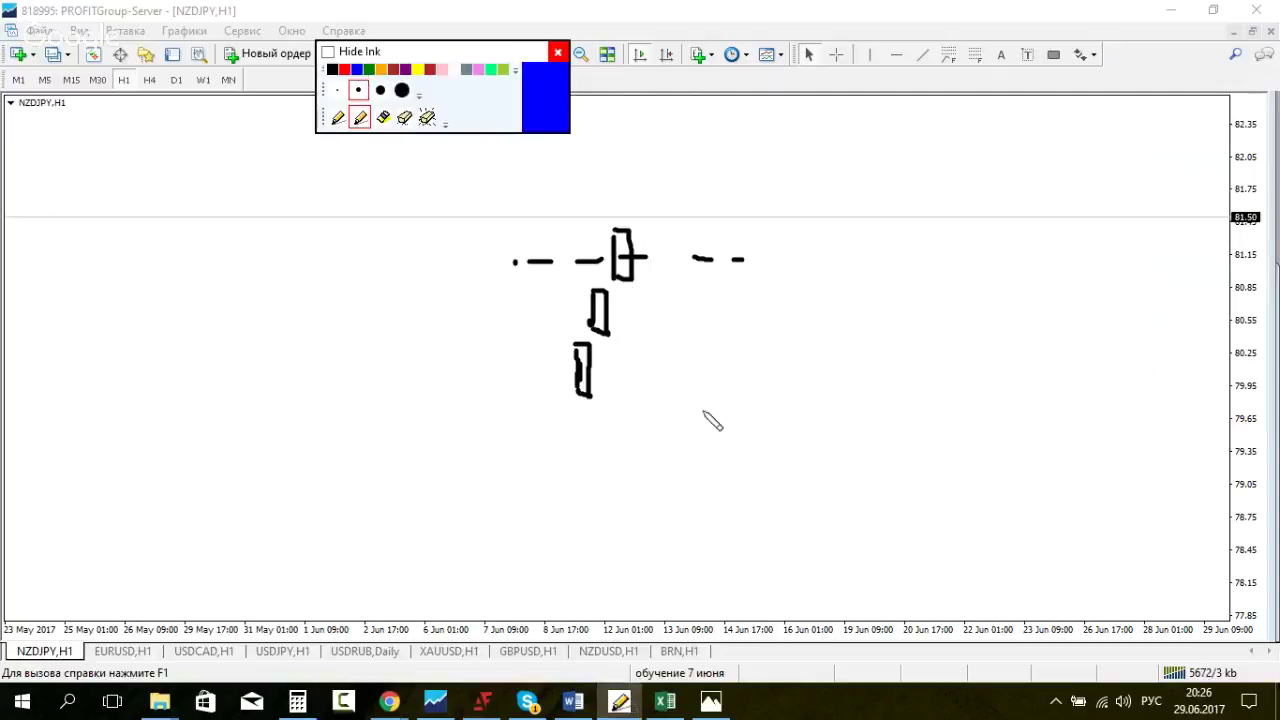
mouse_move(588, 479)
mouse_down()
mouse_move(587, 543)
mouse_move(590, 526)
mouse_move(623, 538)
mouse_up()
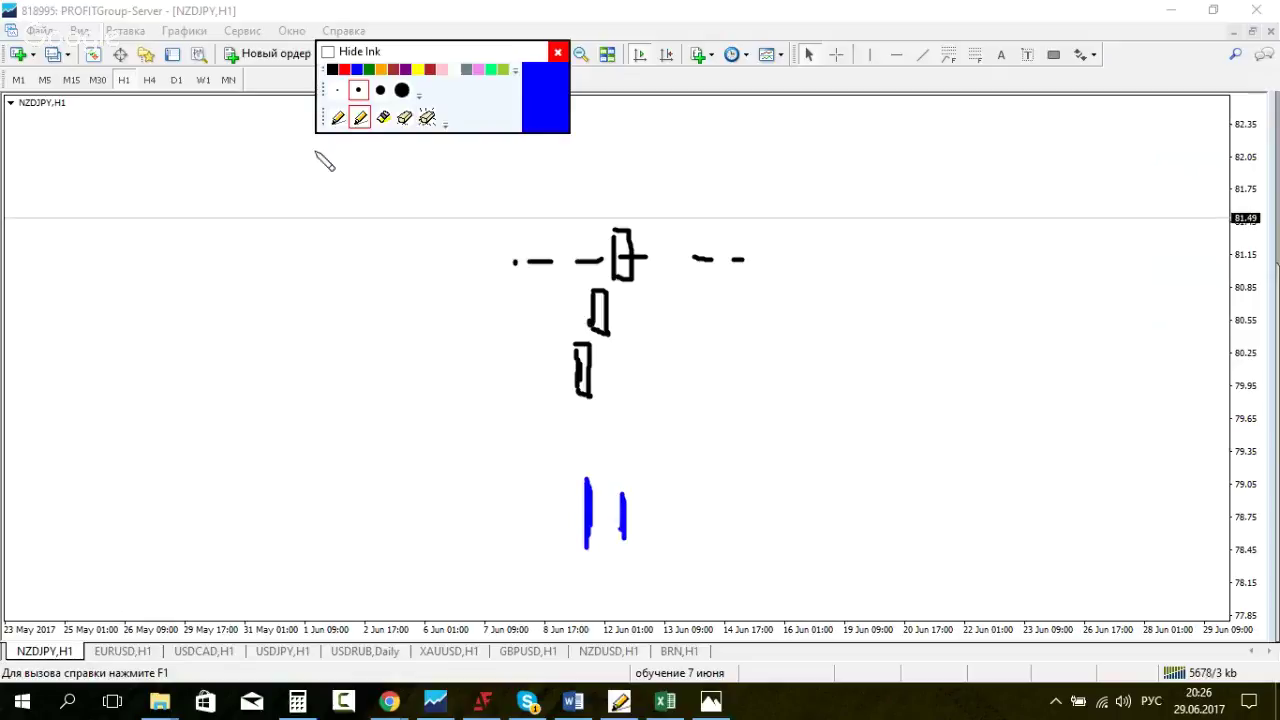
click(332, 70)
mouse_move(487, 438)
mouse_down()
mouse_move(486, 404)
mouse_move(558, 418)
mouse_up()
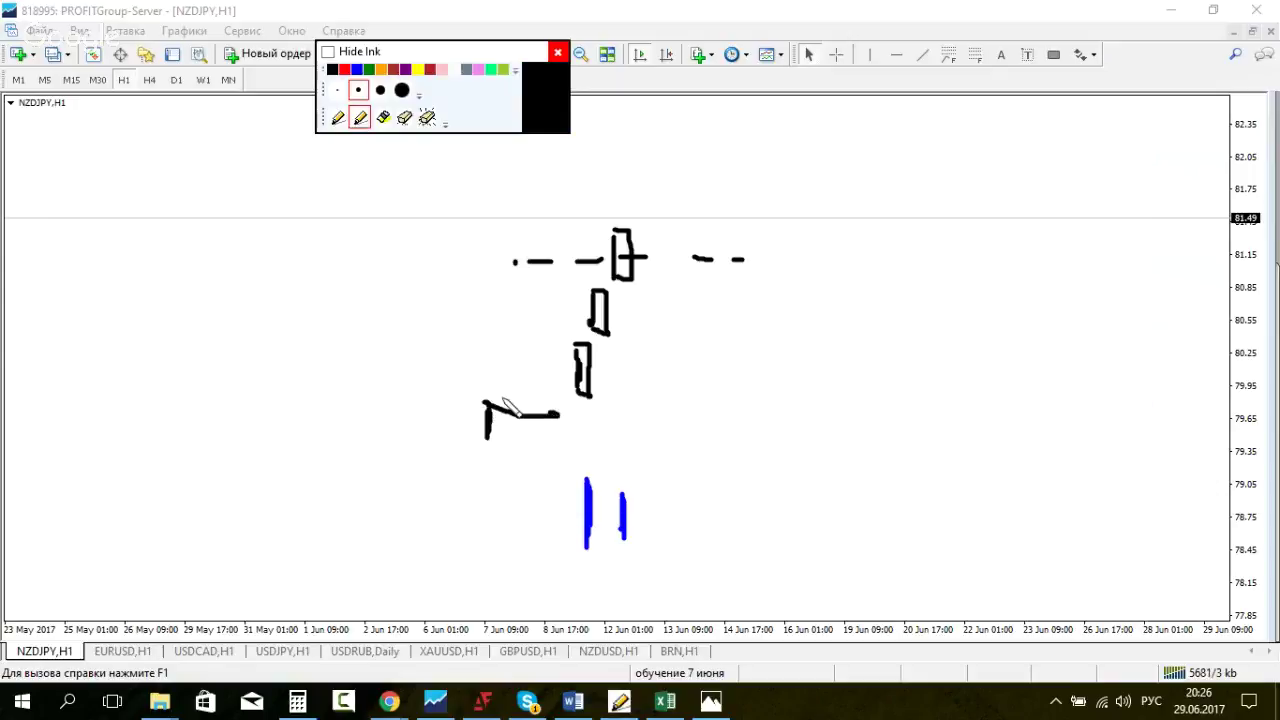
click(428, 118)
click(404, 117)
drag(519, 418, 483, 425)
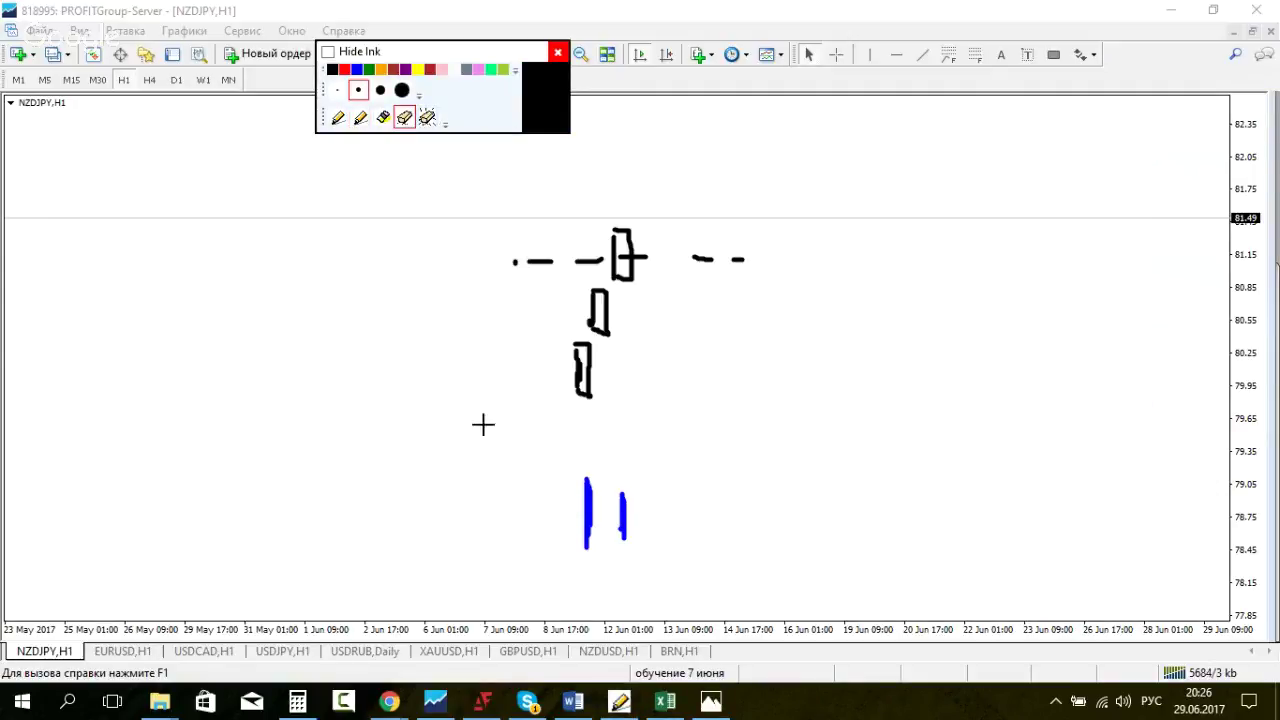
click(360, 117)
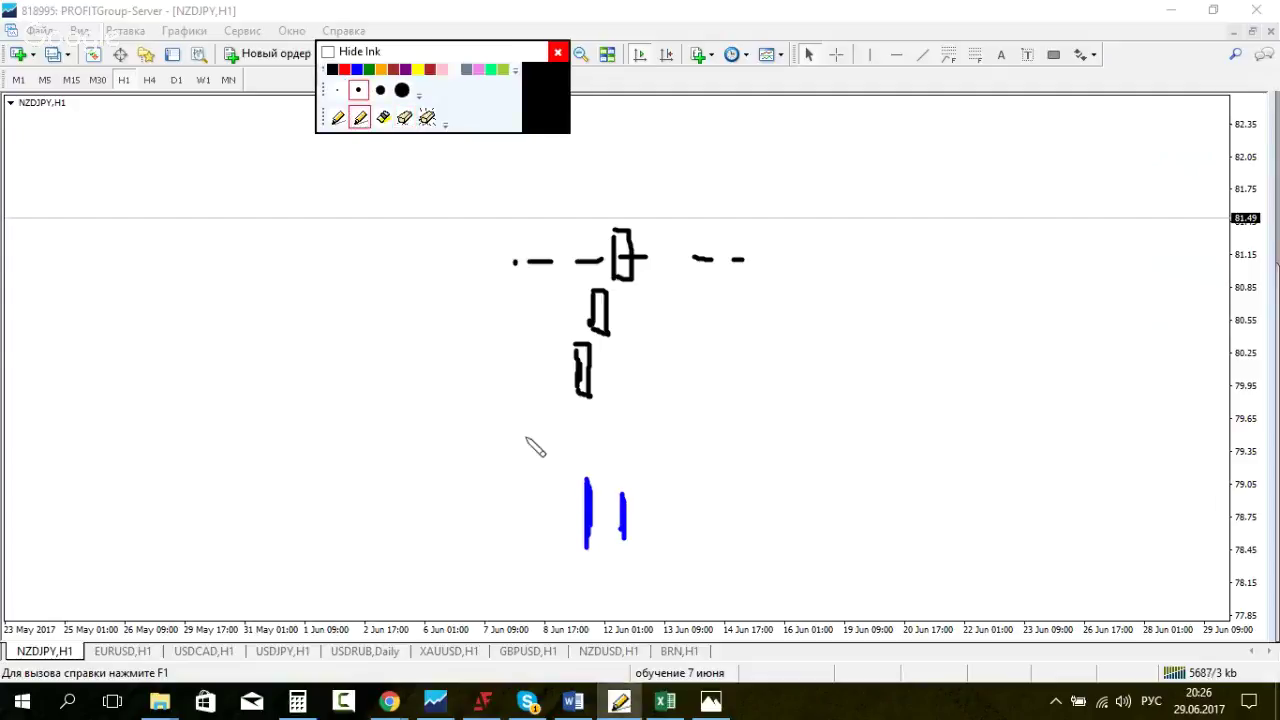
drag(533, 406, 541, 455)
drag(536, 406, 556, 426)
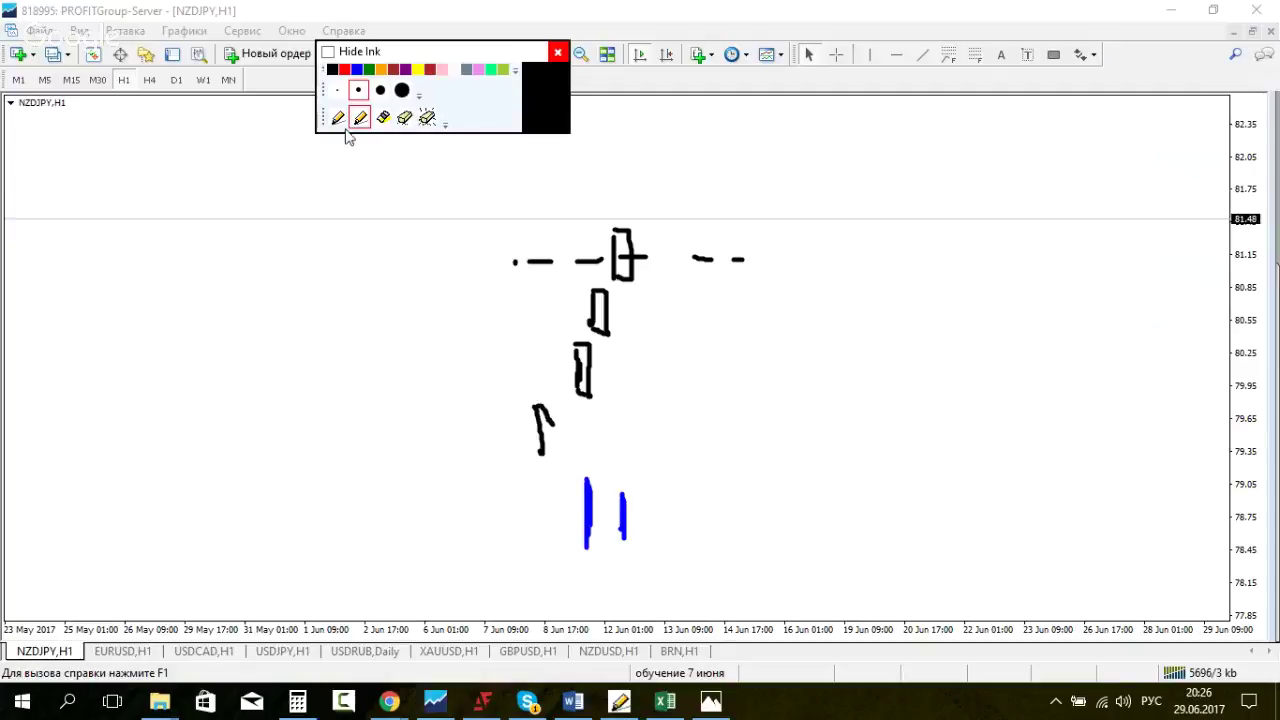
click(404, 118)
mouse_move(546, 406)
mouse_down()
mouse_move(540, 452)
mouse_move(574, 402)
mouse_move(590, 425)
mouse_move(495, 390)
mouse_move(500, 354)
mouse_move(515, 375)
mouse_move(497, 380)
mouse_up()
Step: Sketch a stick figure pushing the candles up, tick the first volume bar, extend the level with an arrow, and clear and hide the ink
click(361, 118)
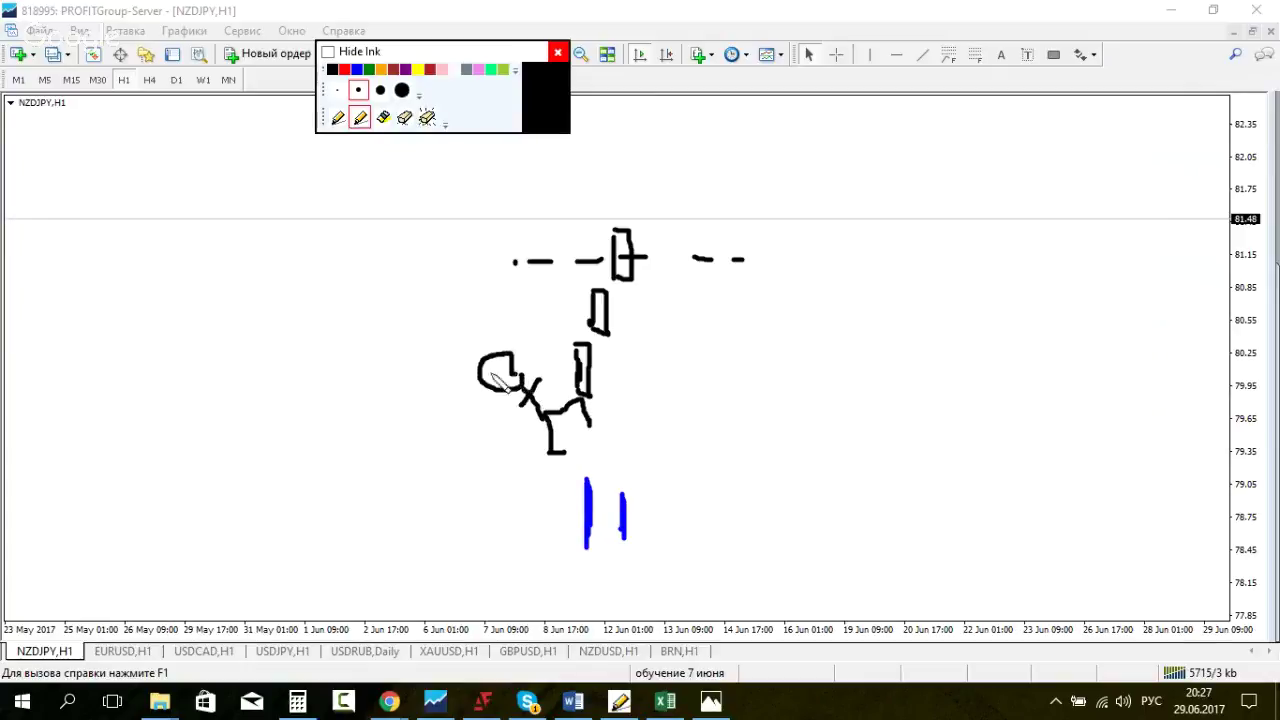
click(508, 373)
mouse_move(547, 402)
mouse_down()
mouse_move(555, 374)
mouse_move(560, 394)
mouse_up()
drag(555, 556, 597, 540)
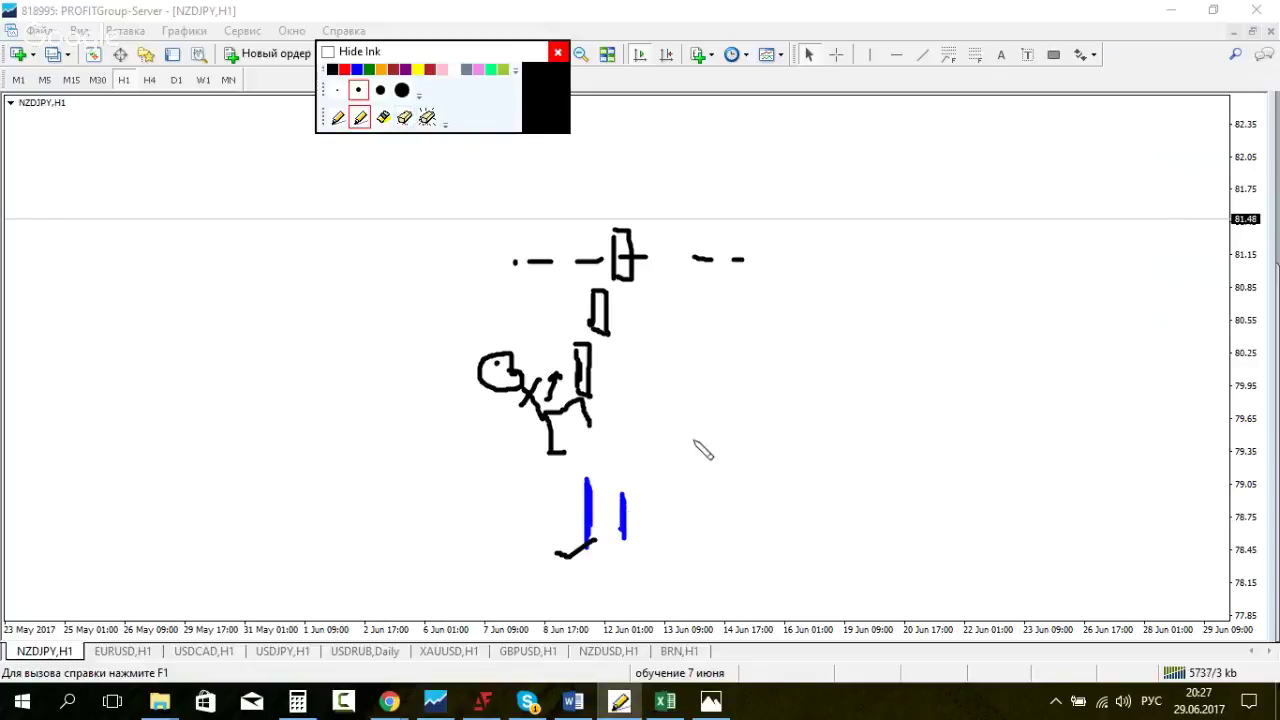
drag(760, 258, 828, 268)
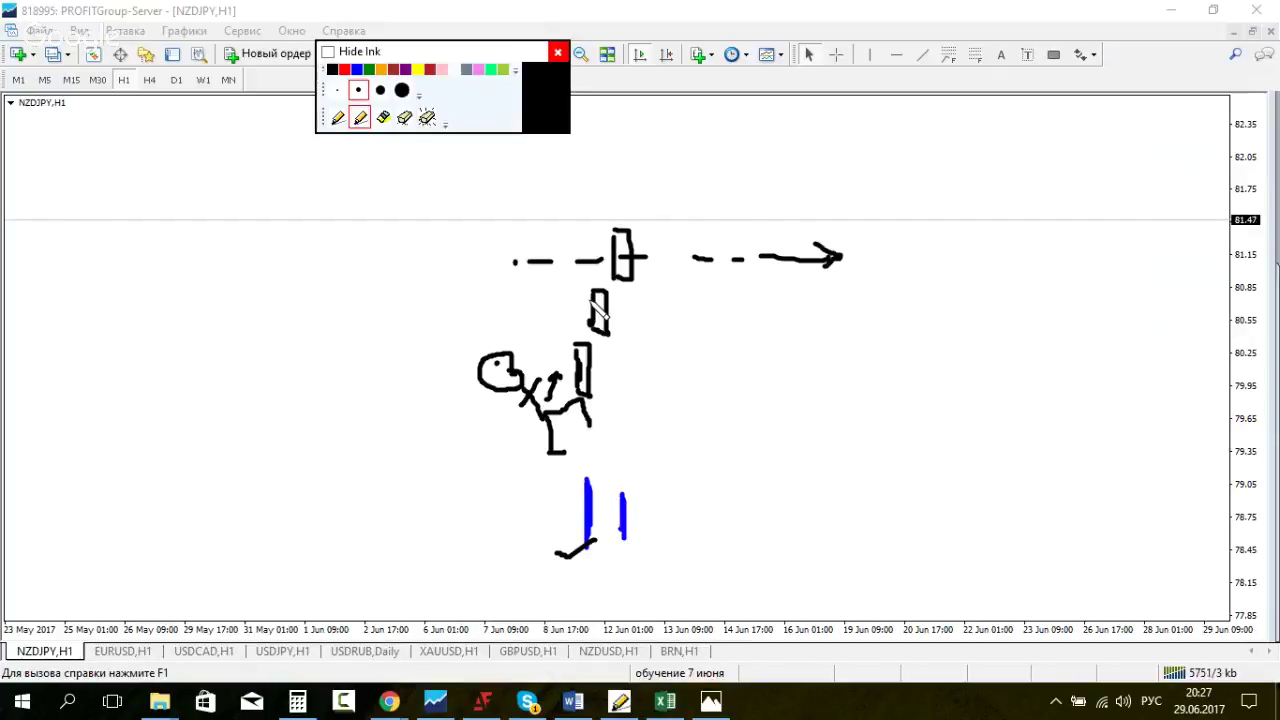
click(429, 117)
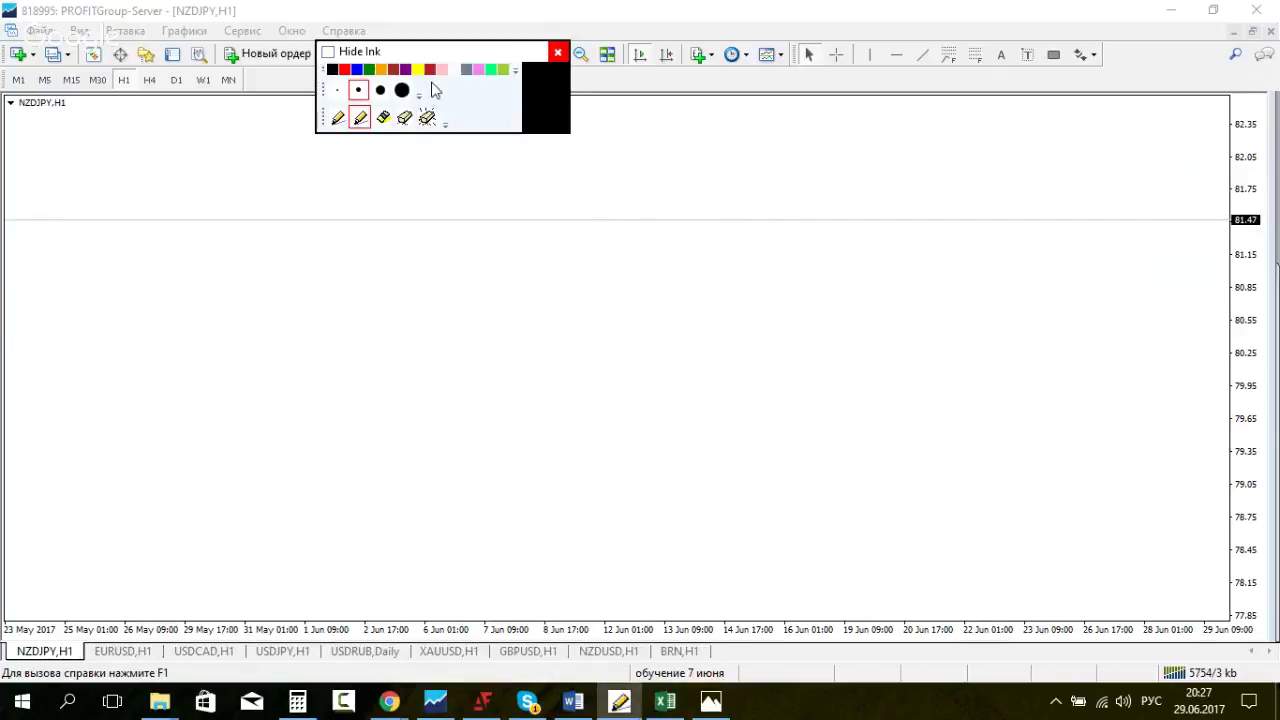
click(328, 51)
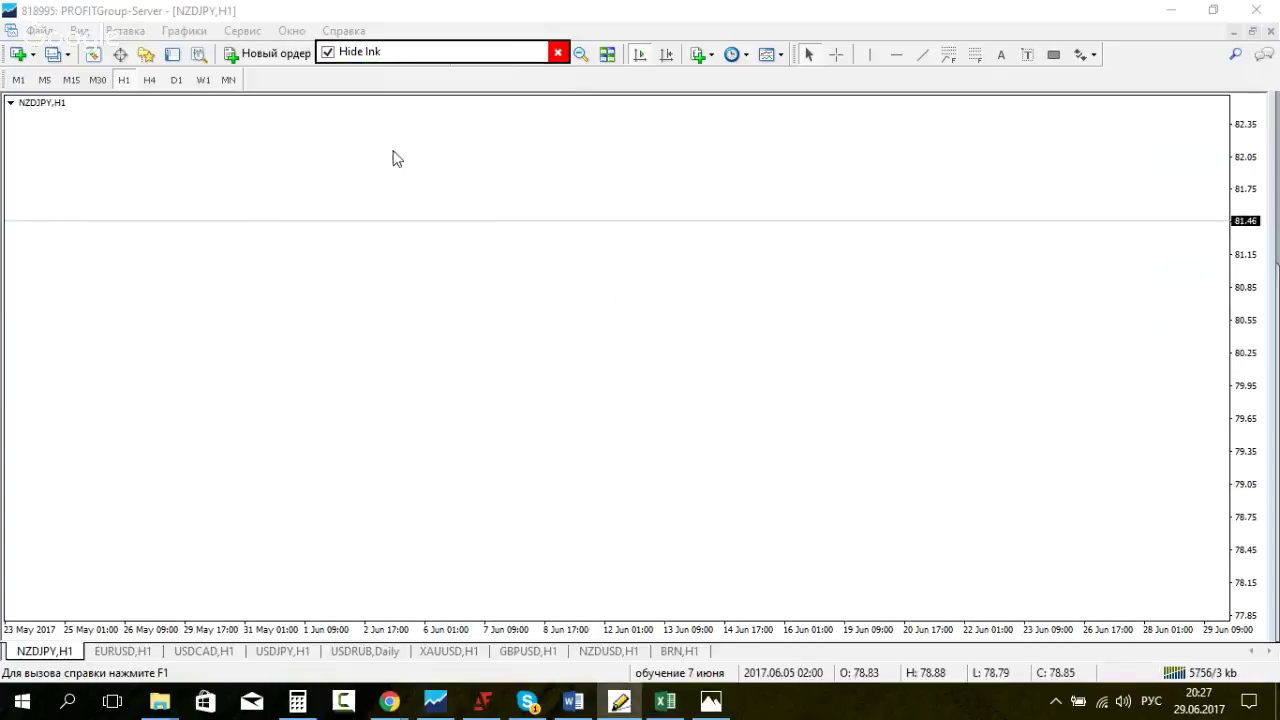
Step: Switch to Skype and read the latest messages in the Pro insider and #ТРЕЙДЕРБАР groups
click(529, 703)
click(120, 247)
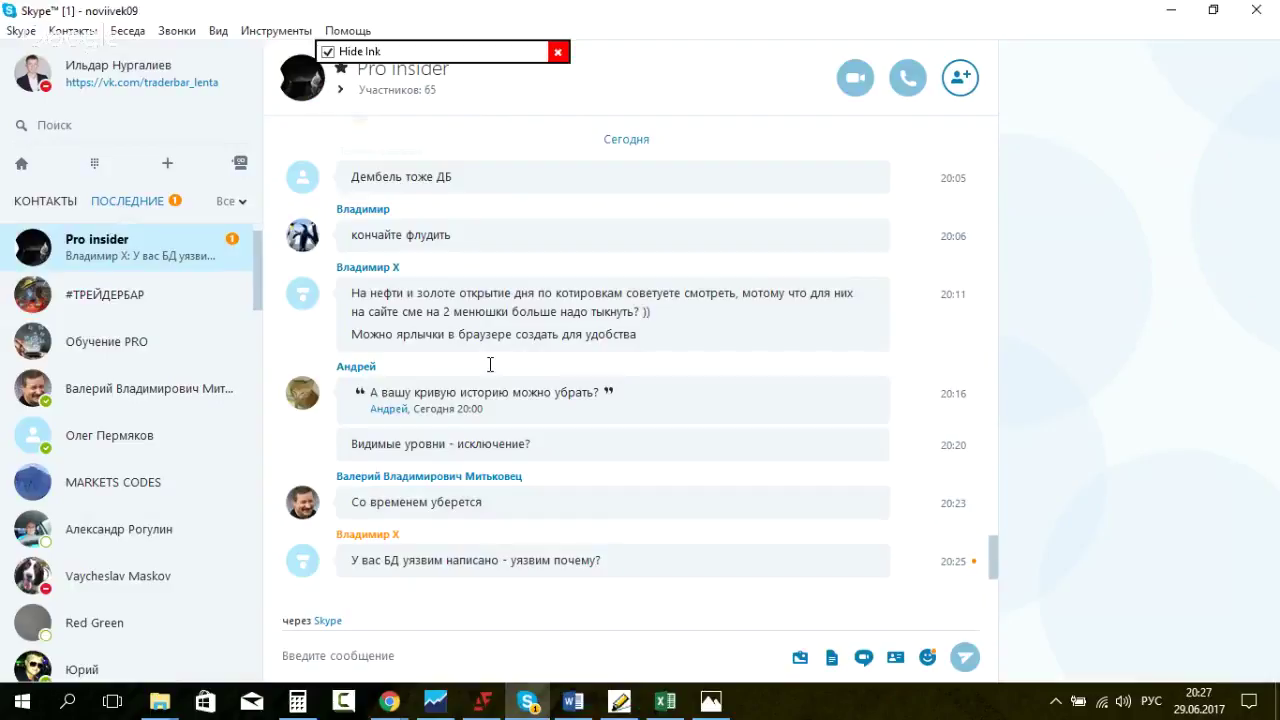
click(127, 310)
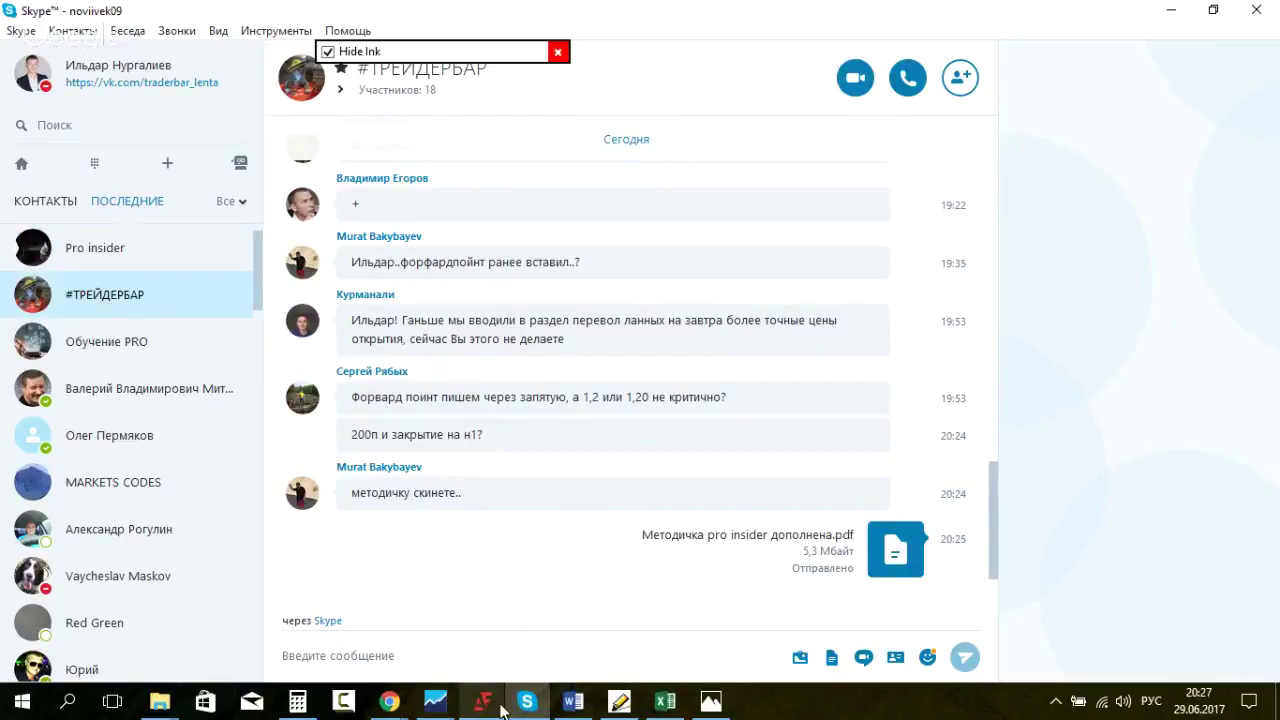
Step: Switch to the Word notes and review the Пункт А trend-change rule and the day-opening asymmetry paragraph below it
click(574, 705)
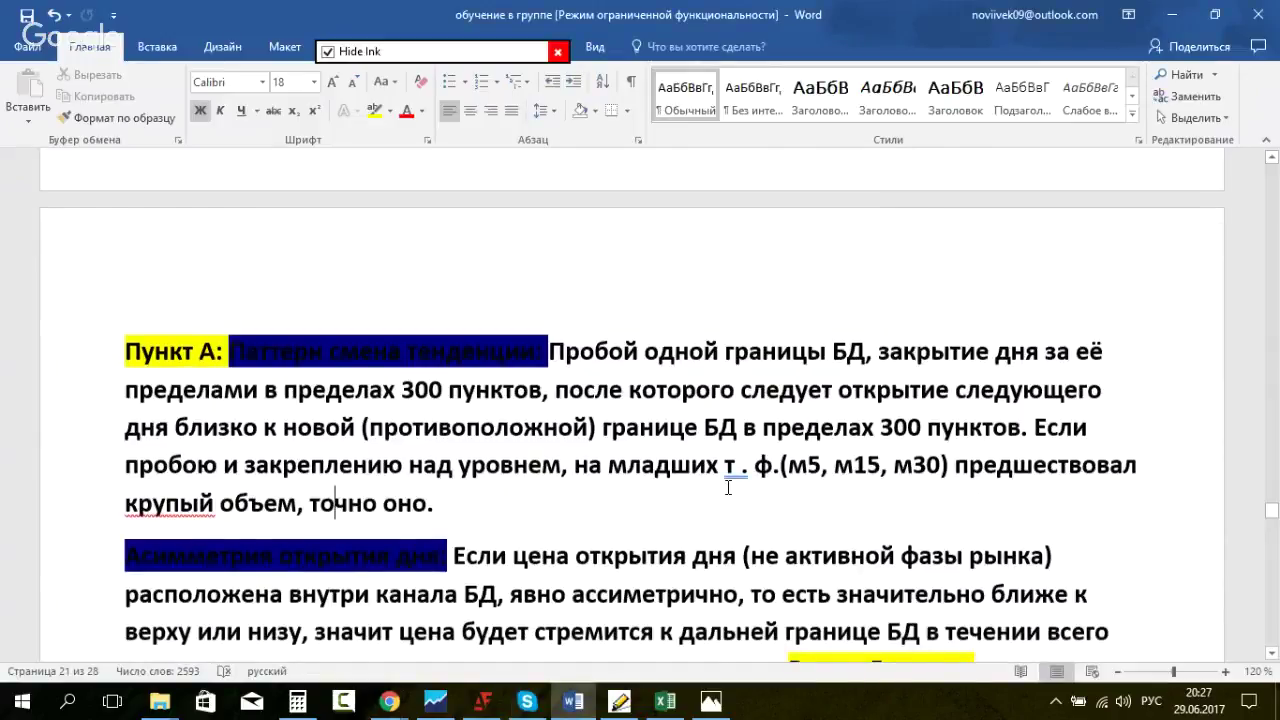
scroll(728, 488, down, 2)
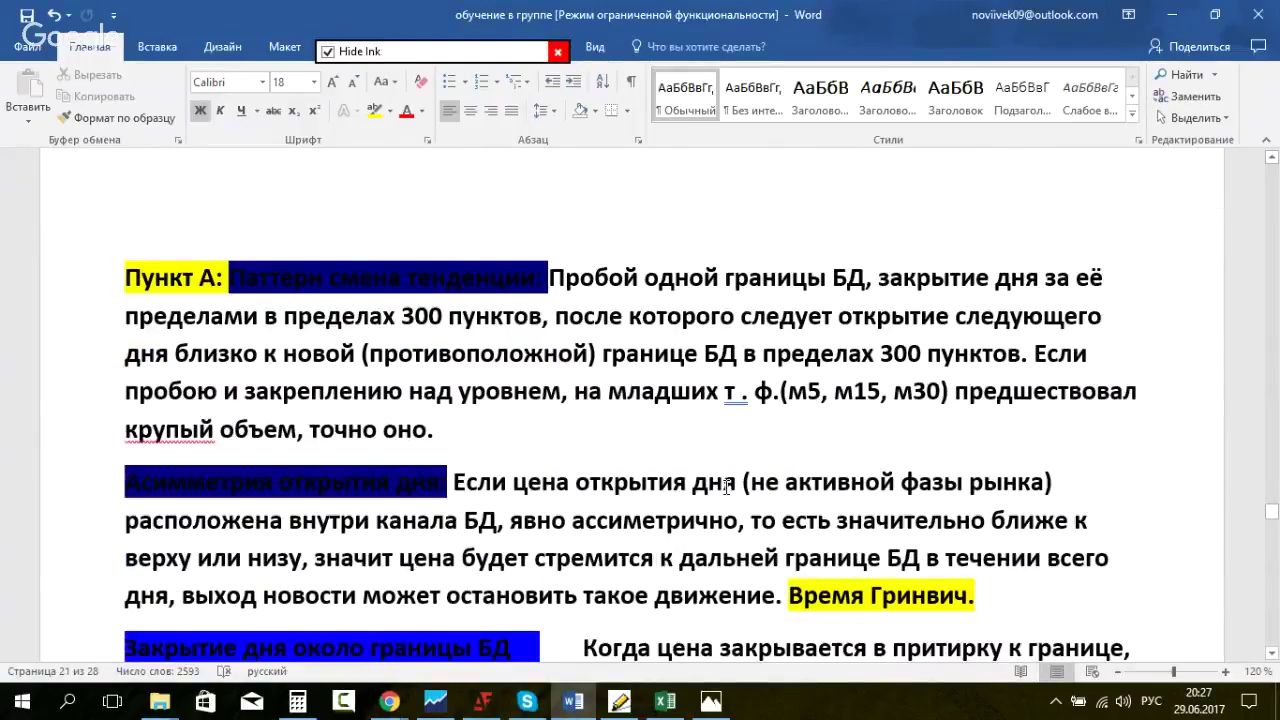
triple_click(172, 497)
click(691, 452)
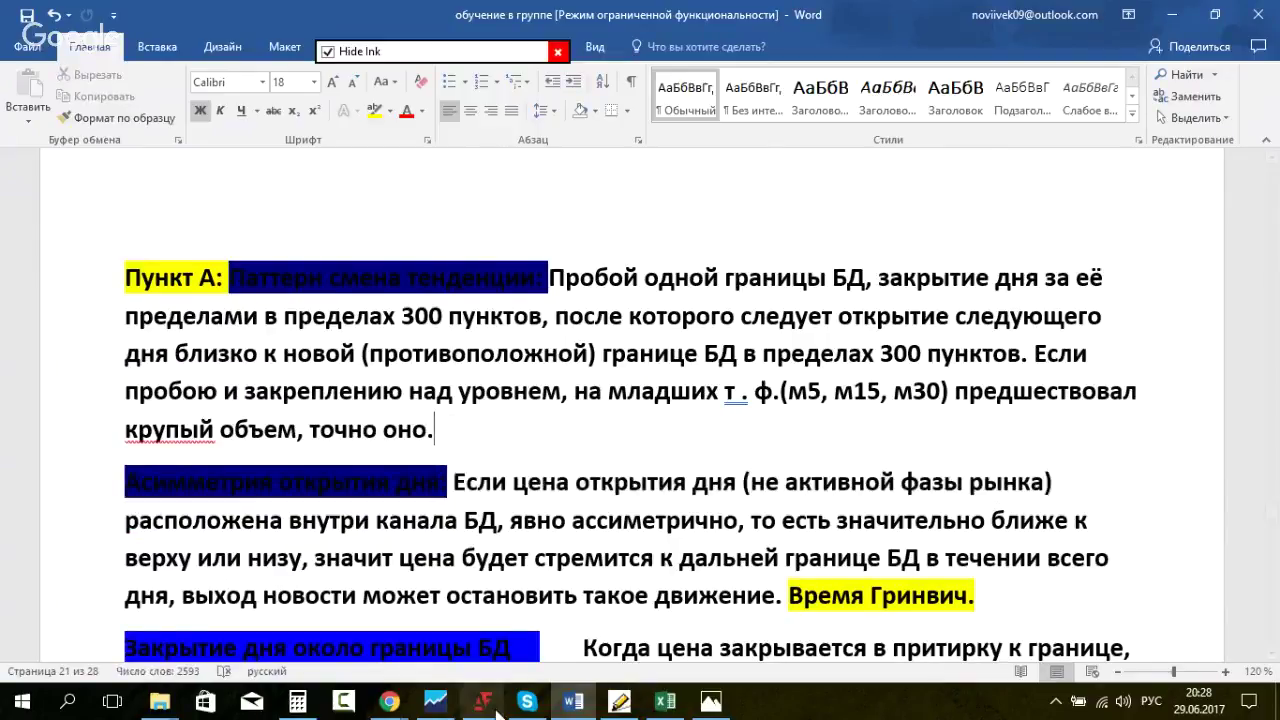
Step: Switch to Skype and highlight the Pro insider group question "У вас БД уязвим написано - уязвим почему?"
click(497, 709)
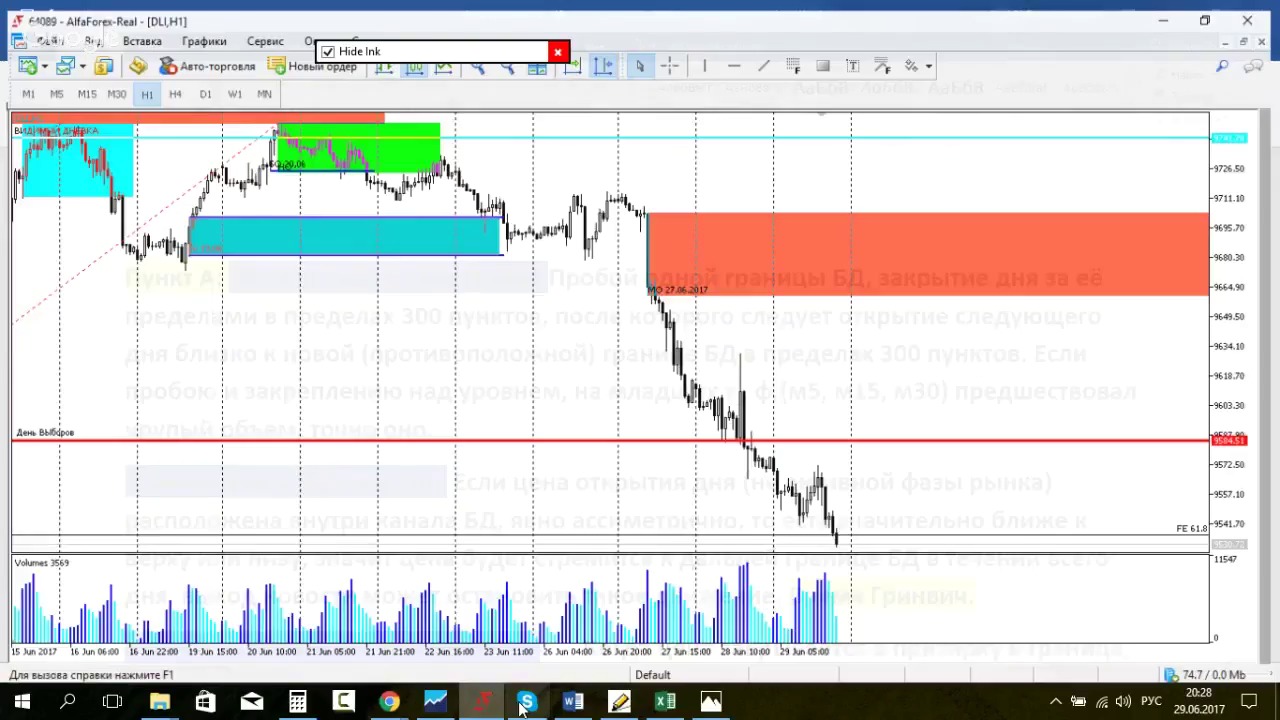
click(526, 703)
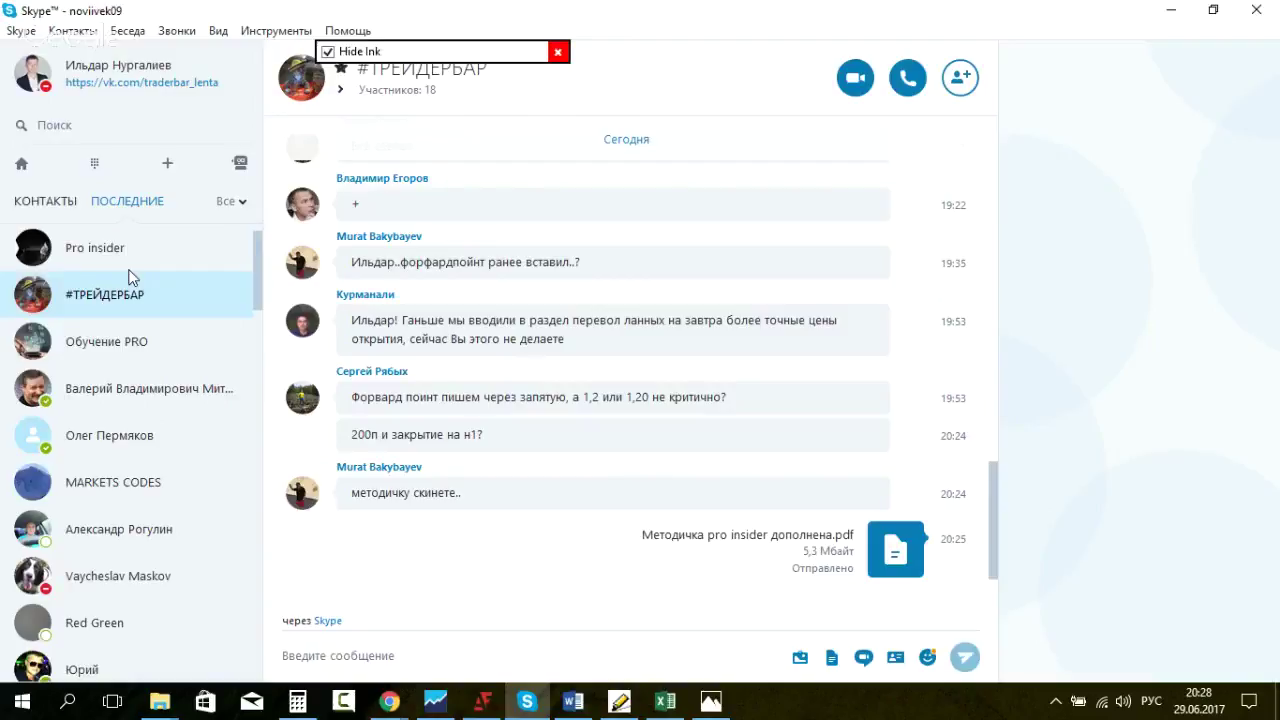
click(128, 255)
drag(362, 560, 443, 560)
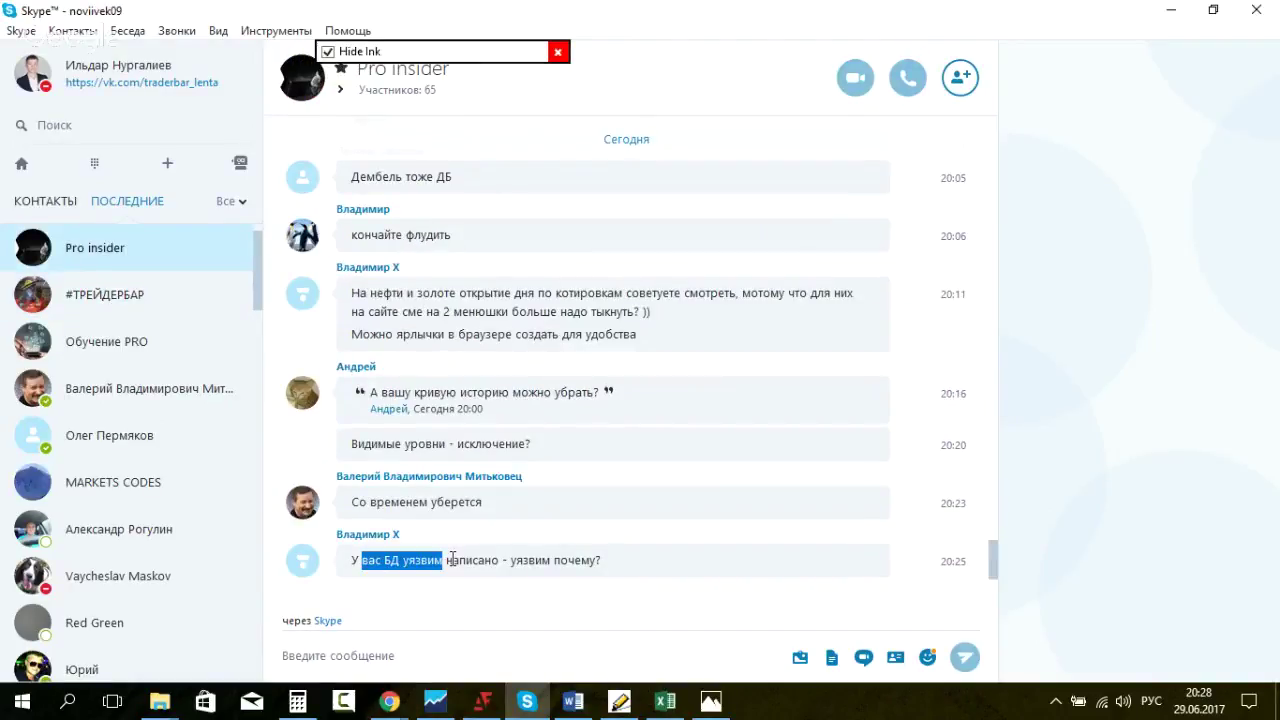
drag(601, 560, 370, 561)
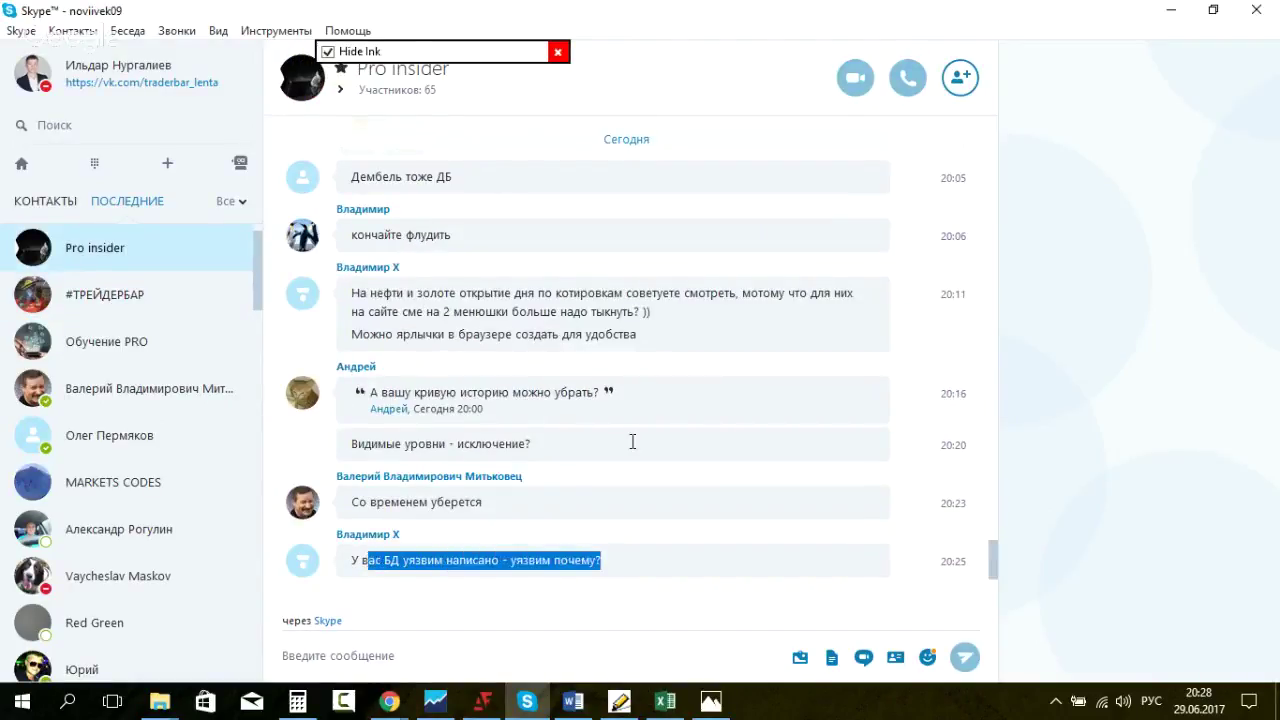
Step: Switch to the PROFITGroup terminal and search the USDCAD and BRN H1 chart history for an example of a vulnerable БД level
click(436, 700)
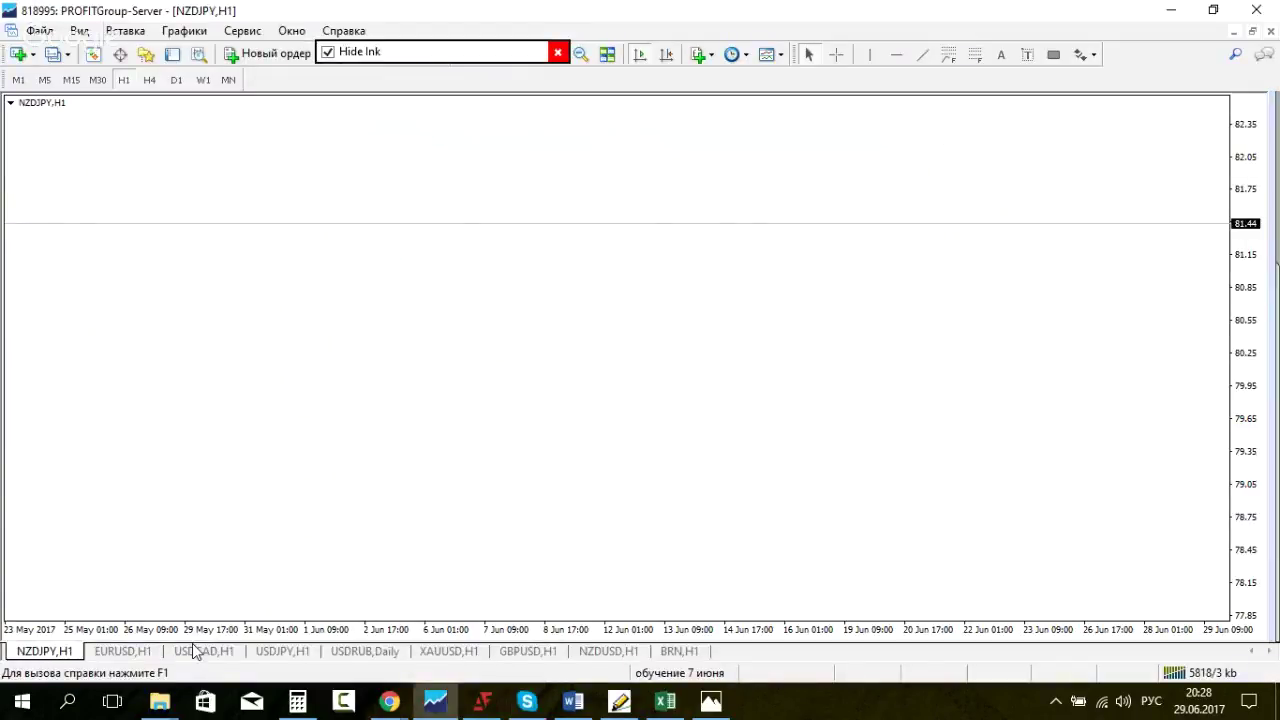
click(203, 651)
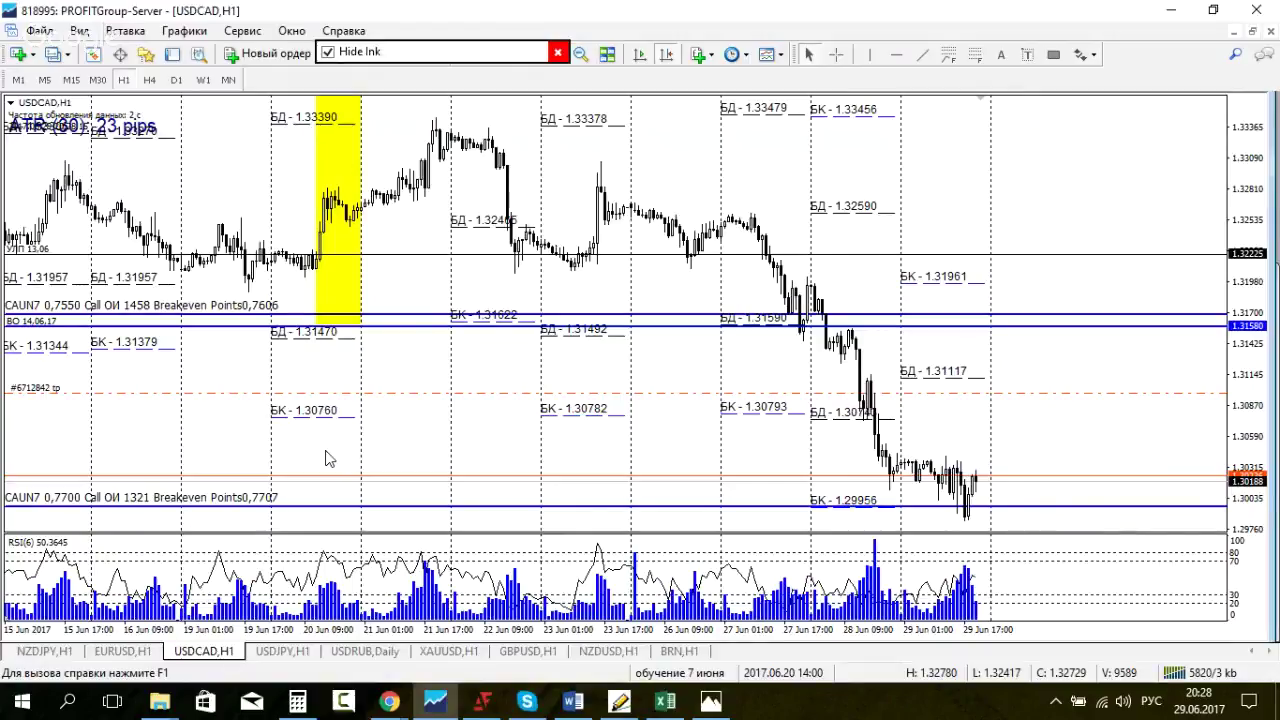
scroll(592, 220, up, 5)
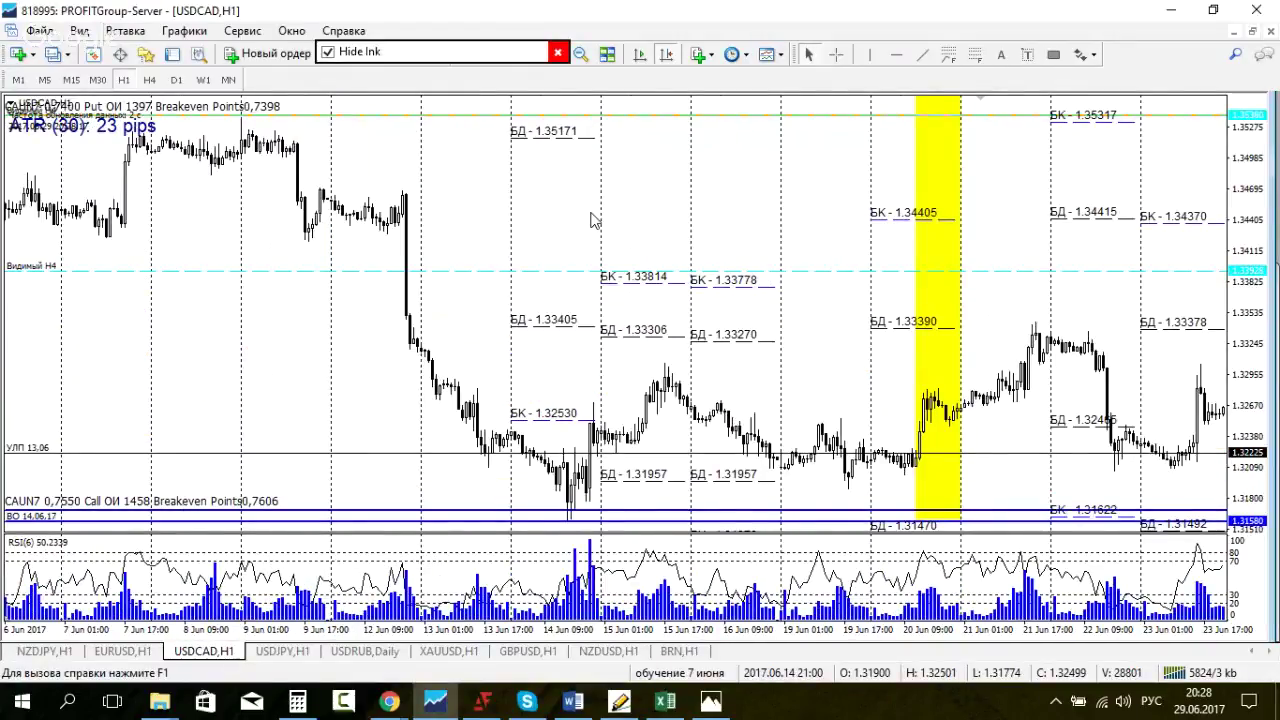
click(692, 652)
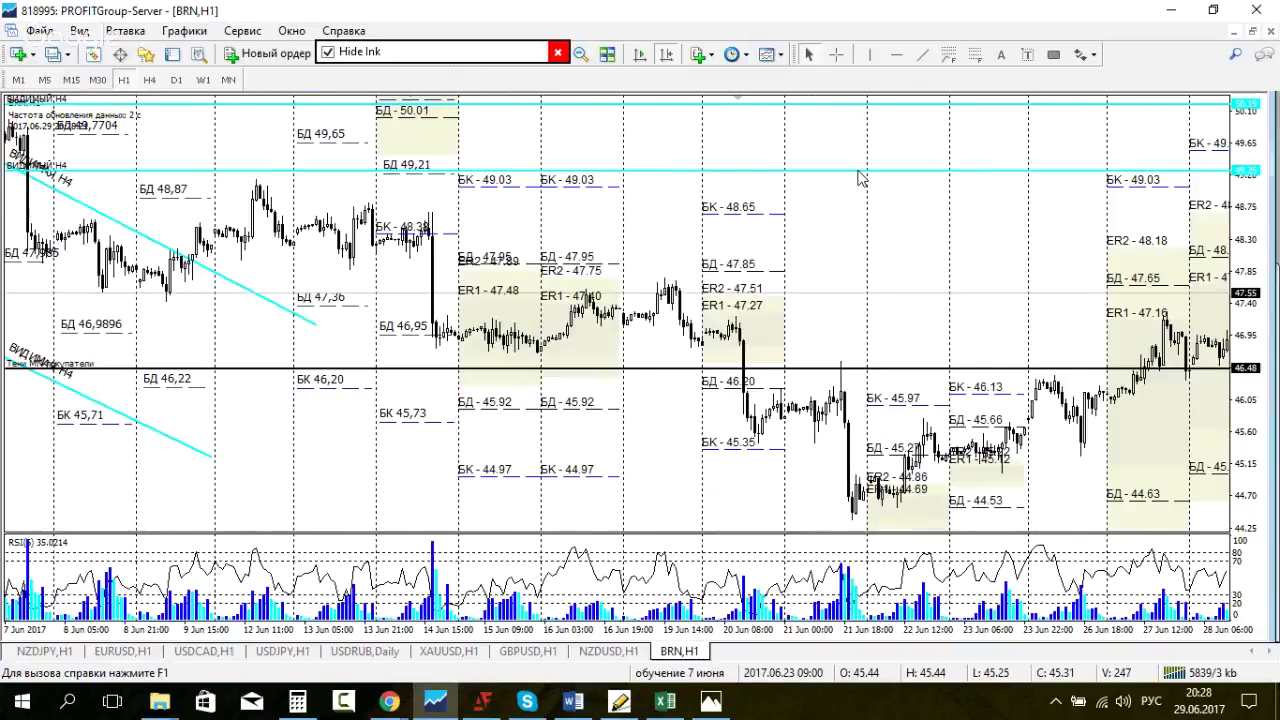
scroll(858, 178, up, 8)
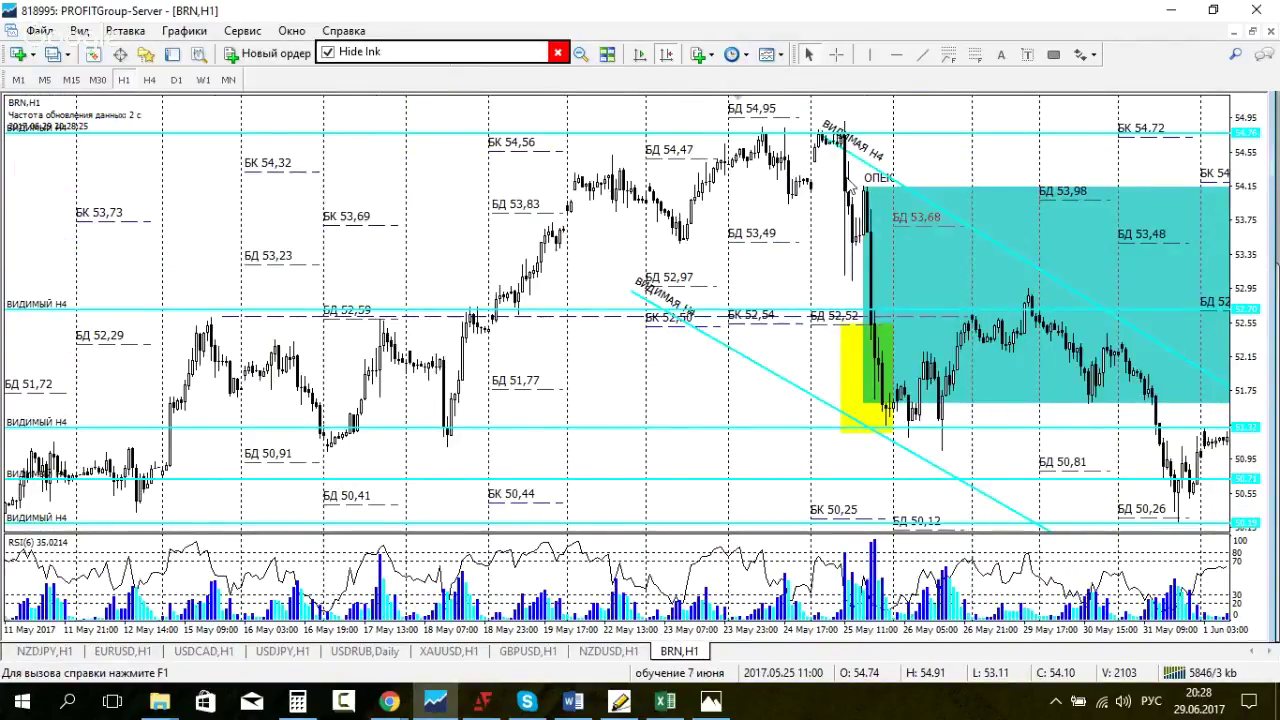
scroll(850, 182, up, 6)
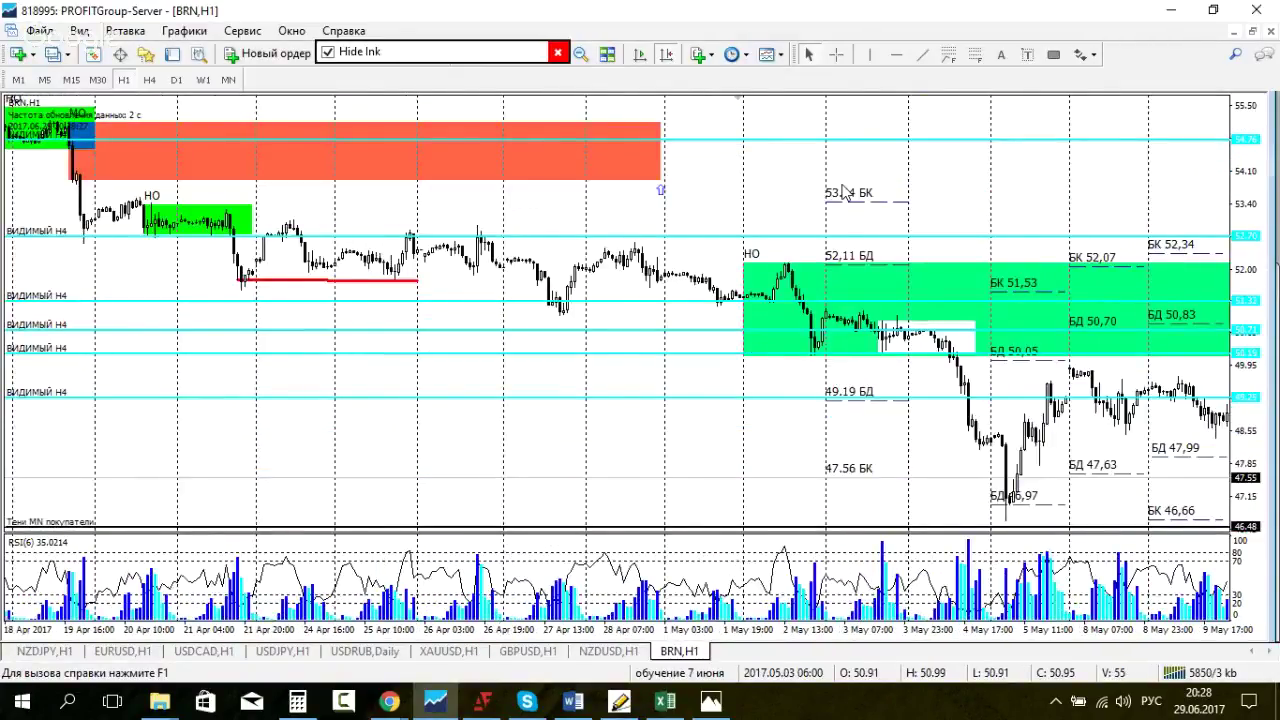
scroll(843, 192, down, 8)
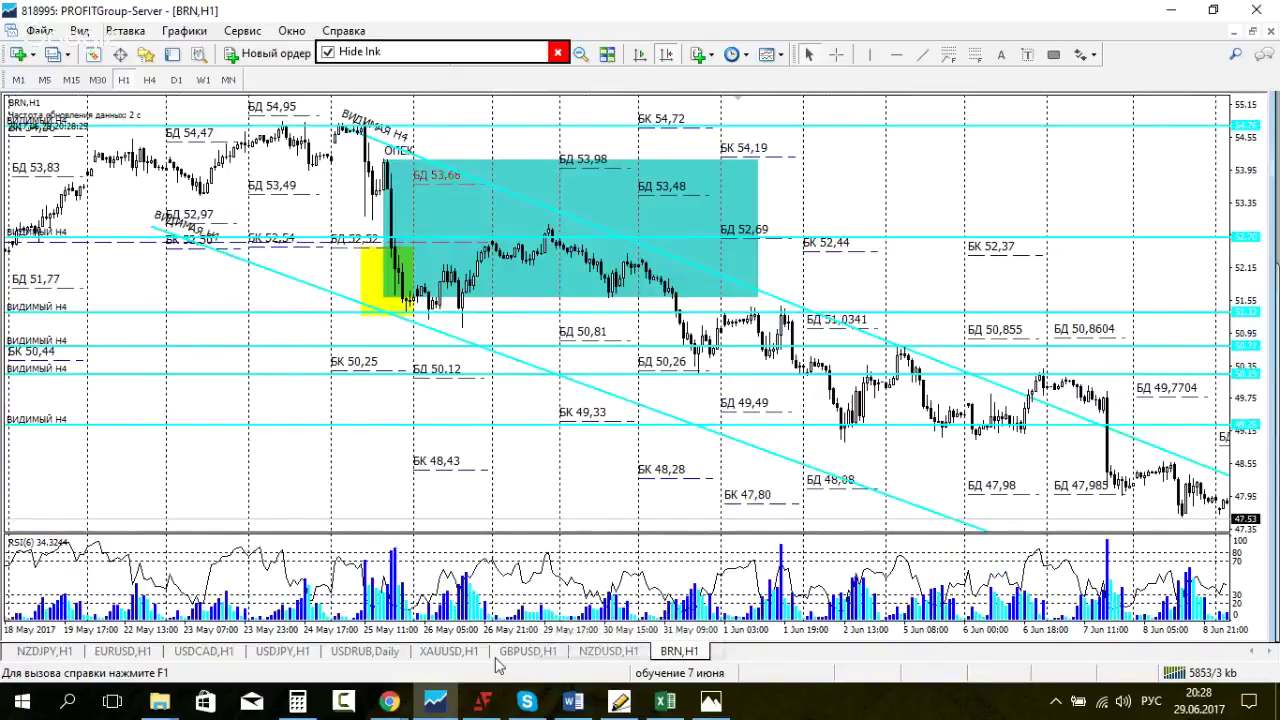
key(ctrl+Tab)
scroll(459, 402, up, 3)
Step: Switch to the смена тенденции picture and examine the БД 1,08332 УЯЗВИМ level and the 12 May breakout
click(705, 705)
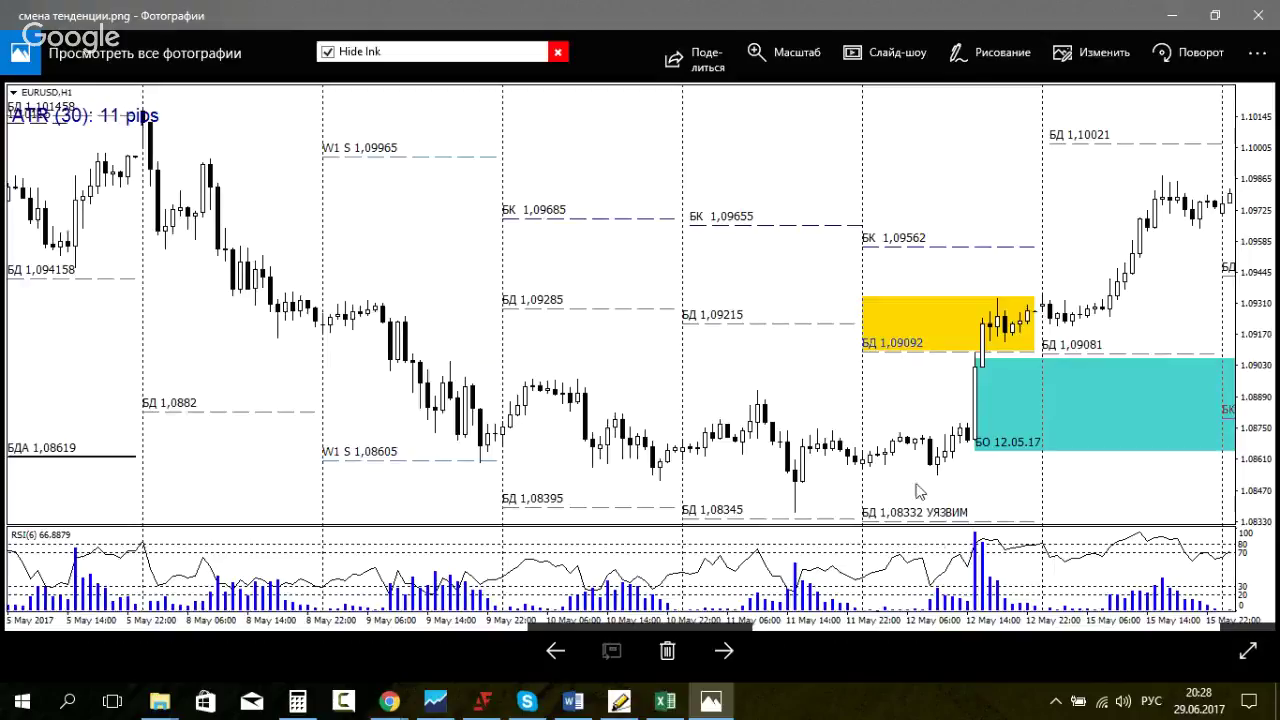
scroll(936, 515, down, 1)
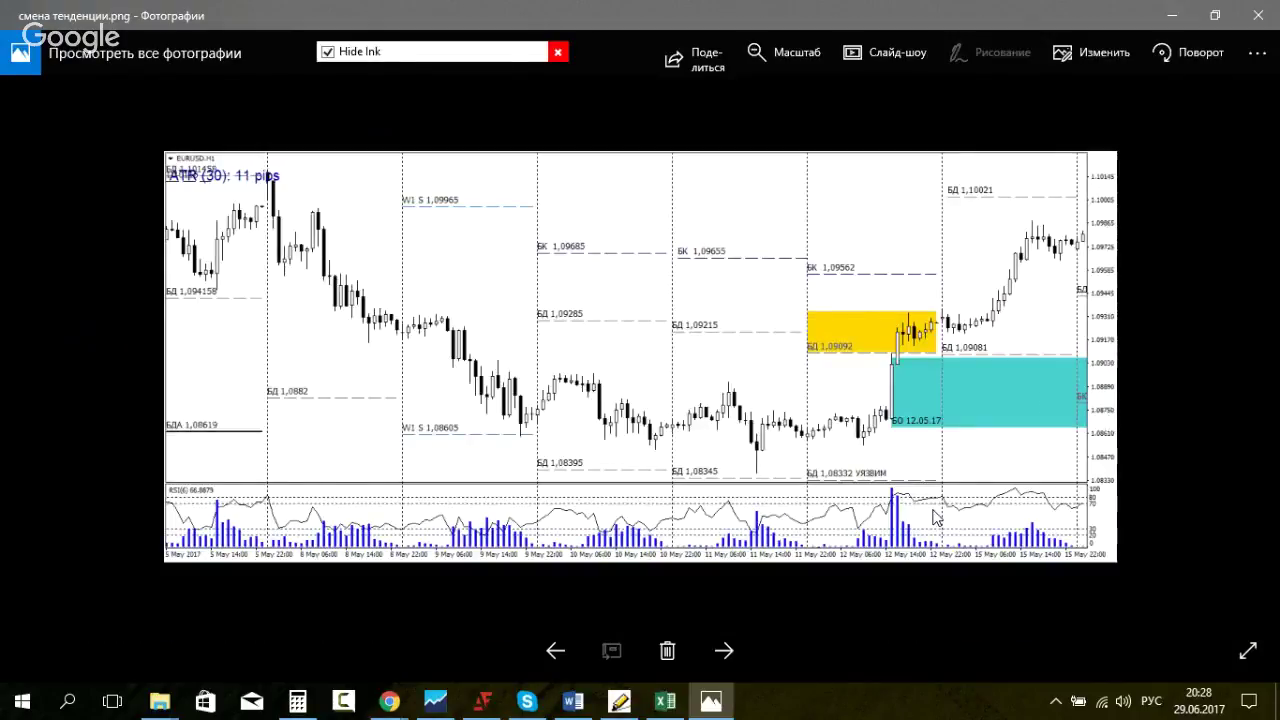
scroll(936, 515, up, 1)
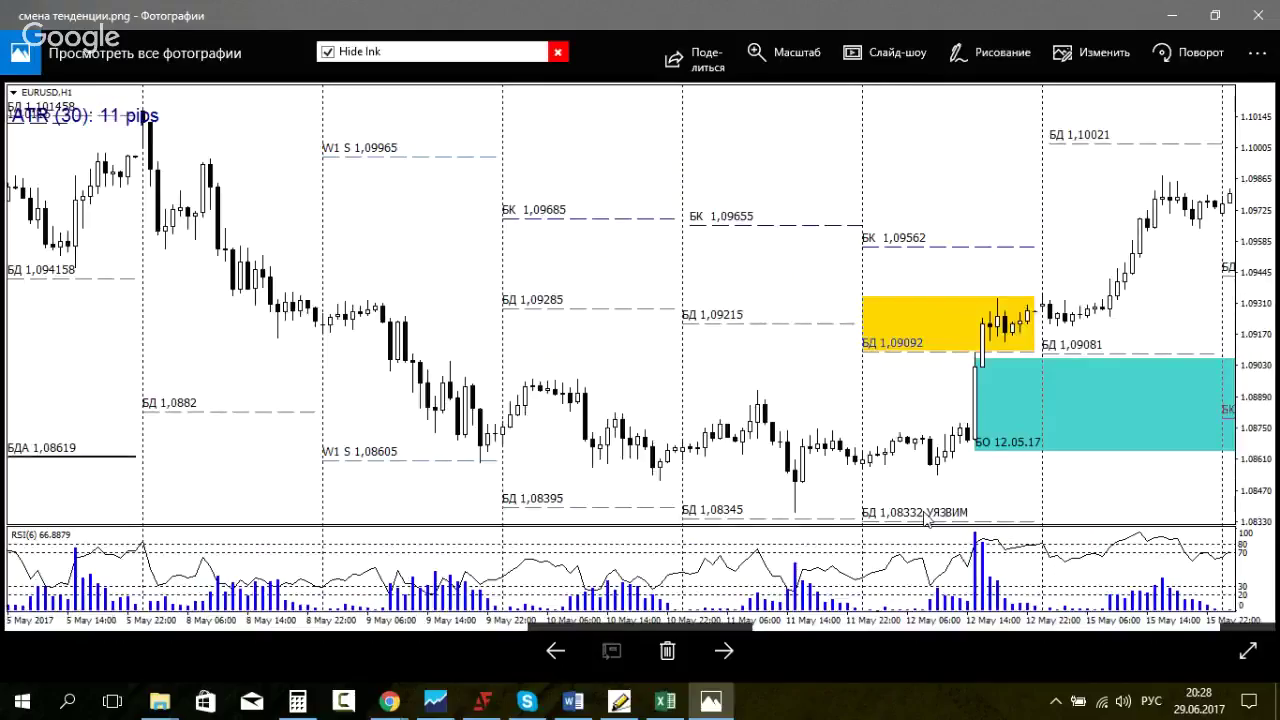
scroll(926, 520, up, 1)
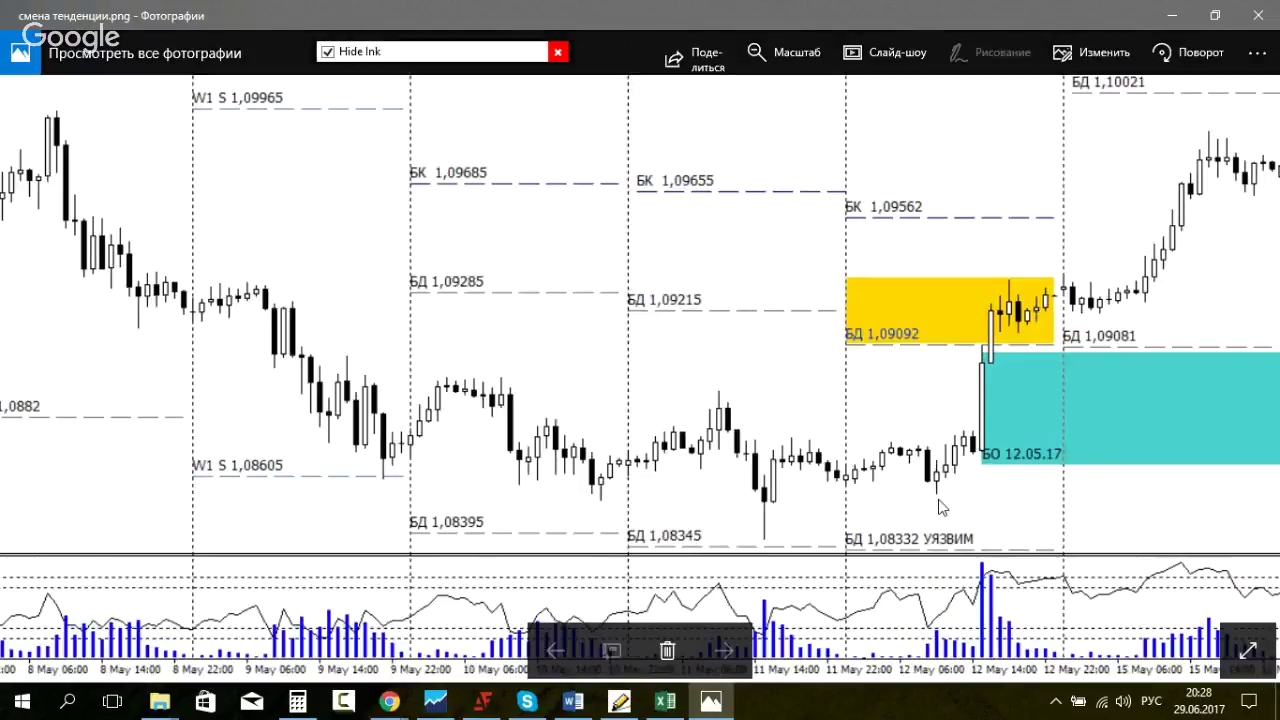
scroll(938, 507, down, 1)
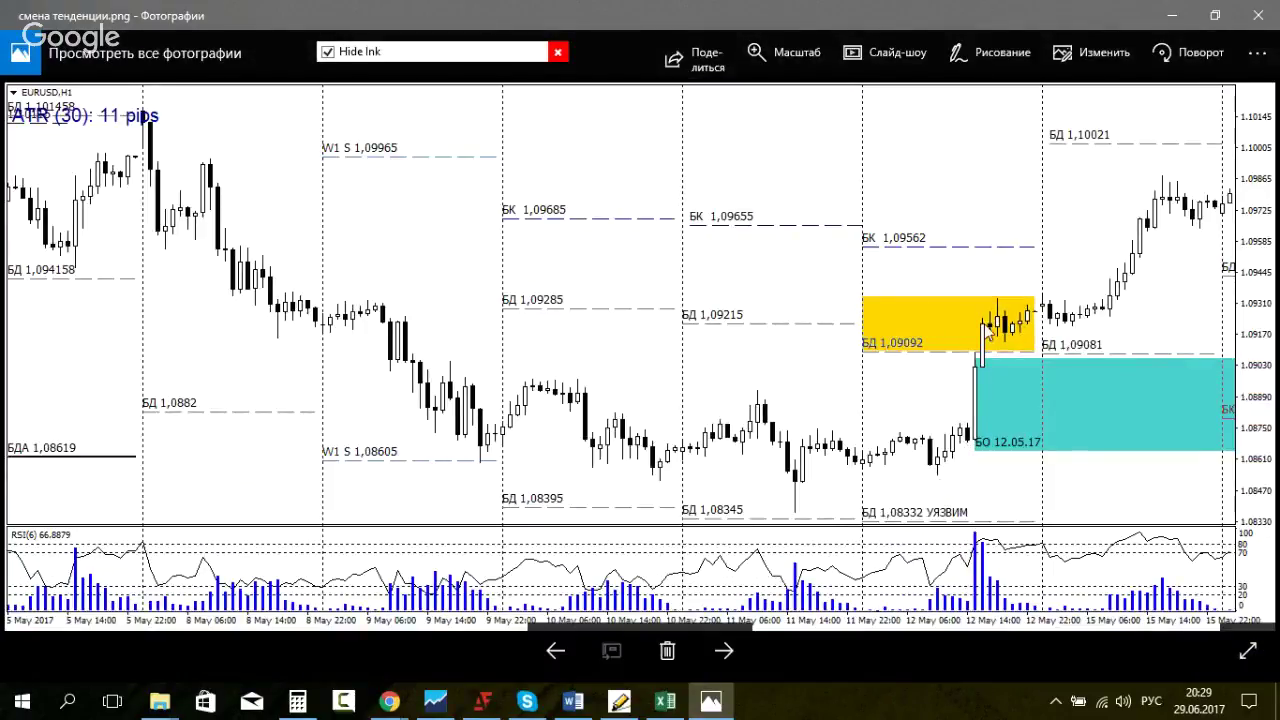
Step: Close the смена тенденции picture and review the Асимметрия открытия дня paragraph in the Word notes
scroll(1004, 375, down, 1)
scroll(1004, 388, up, 1)
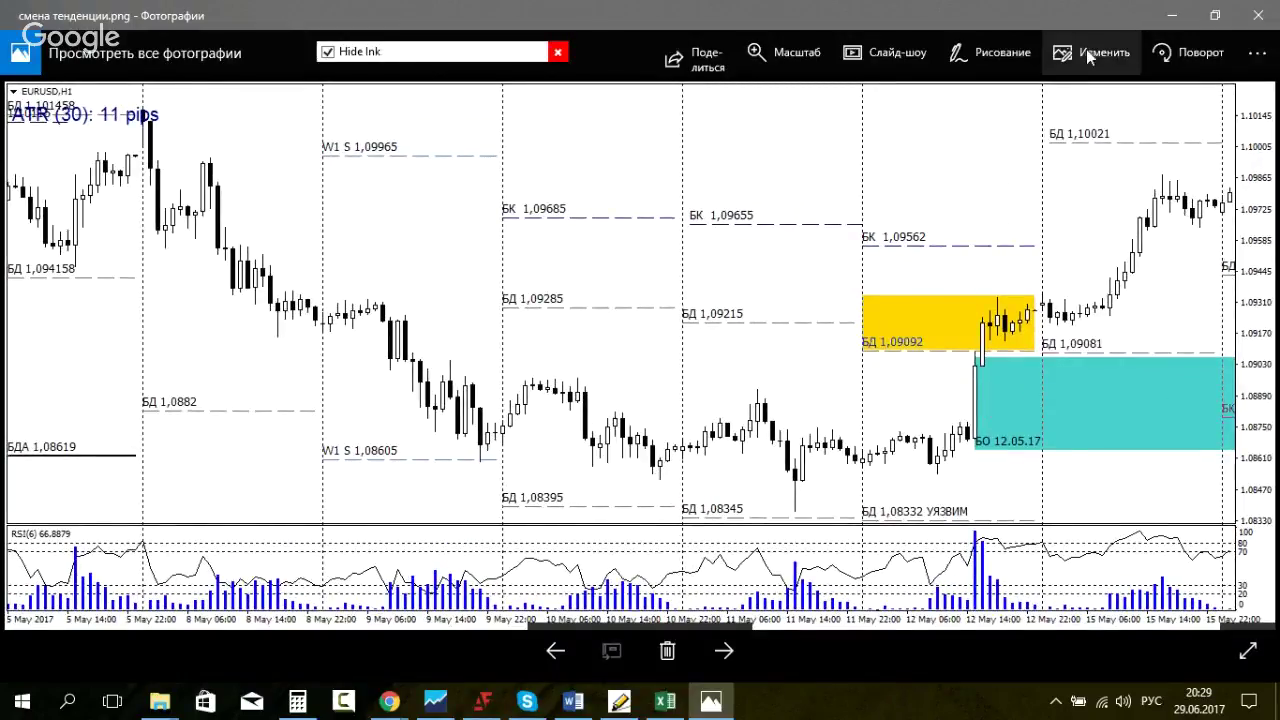
key(alt+F4)
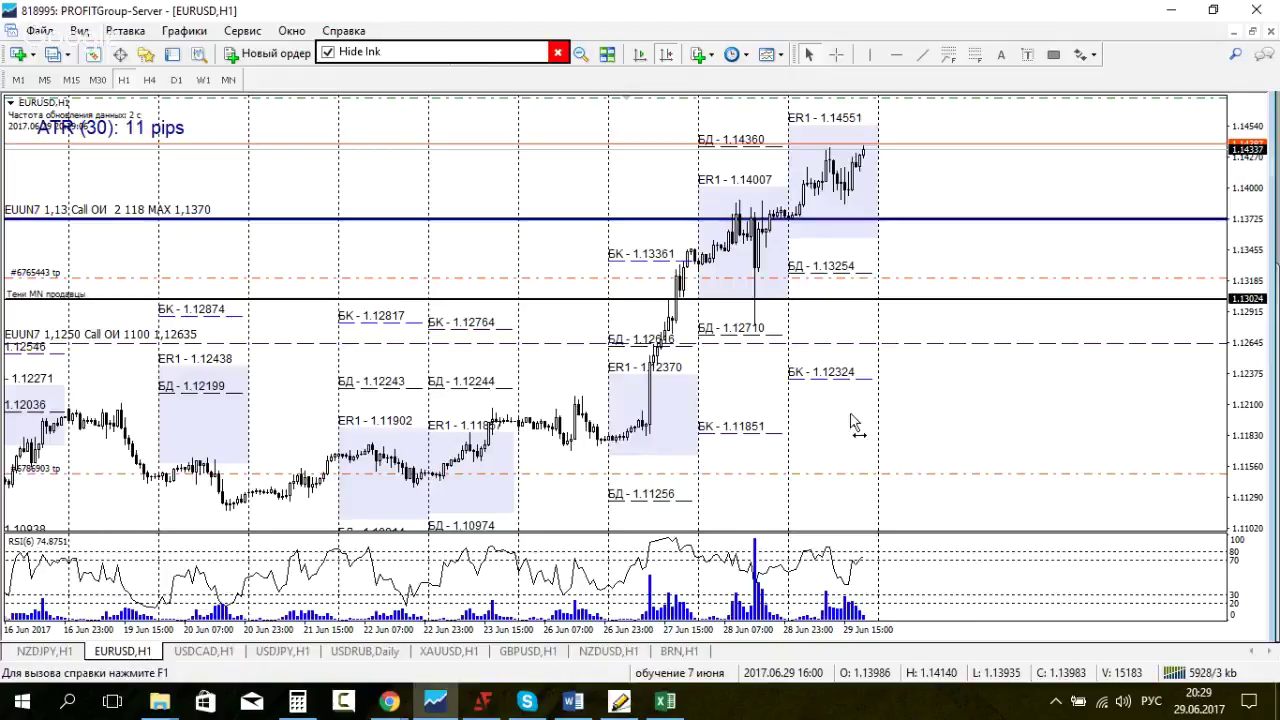
scroll(855, 425, up, 1)
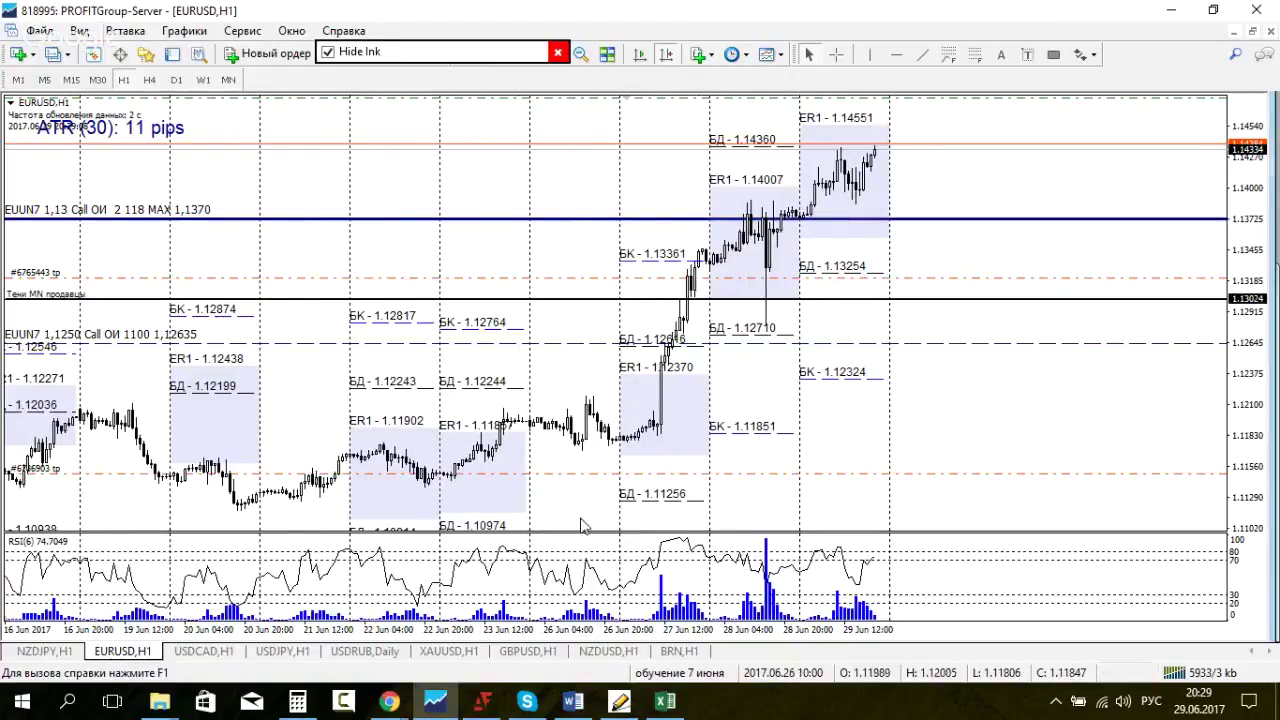
click(575, 703)
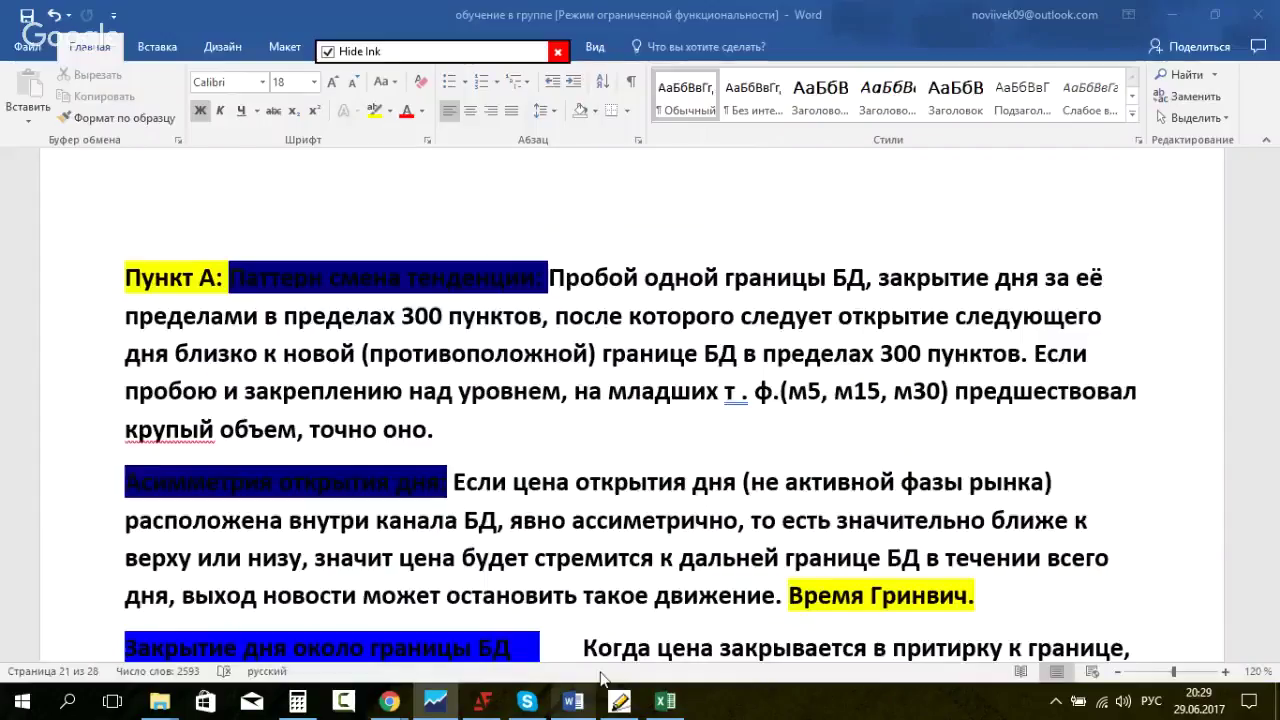
scroll(188, 462, down, 1)
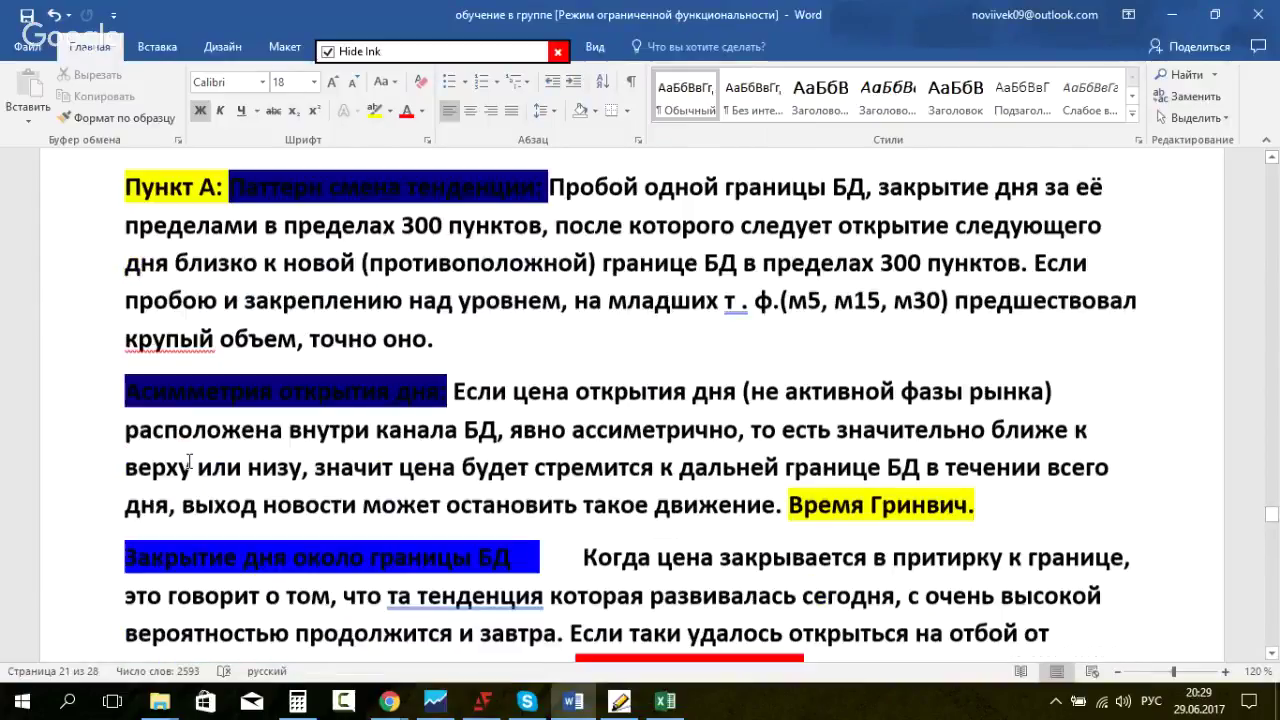
scroll(188, 462, down, 1)
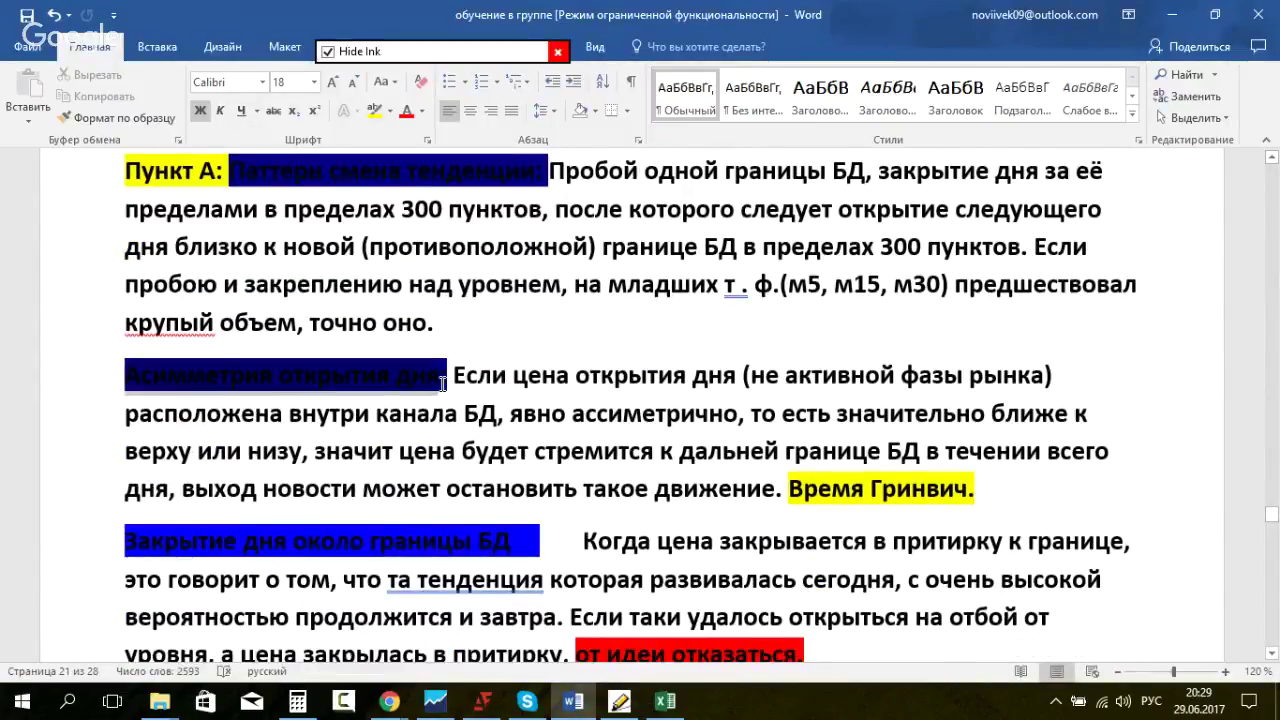
Step: Switch to the PROFITGroup terminal's empty NZDJPY chart, show the ink and sketch black dashed upper and lower БД boundaries
click(436, 702)
click(44, 651)
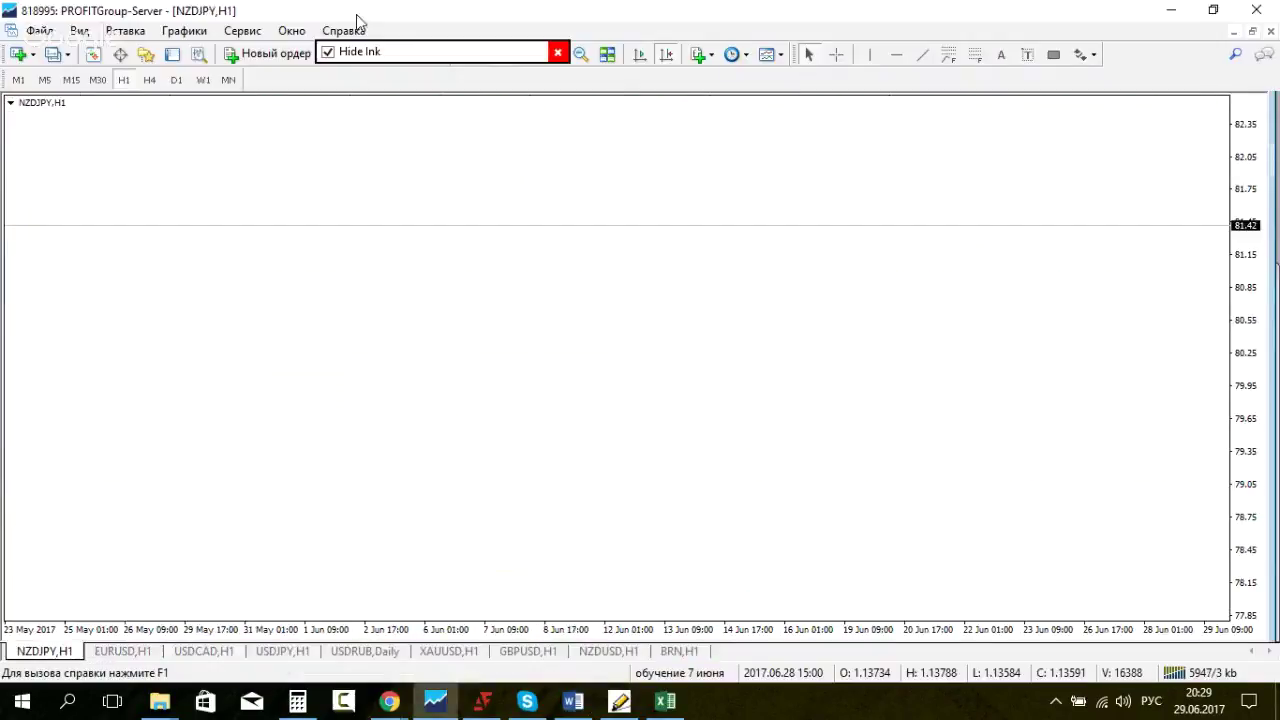
click(328, 52)
click(539, 191)
drag(552, 190, 608, 187)
drag(626, 187, 668, 188)
click(554, 487)
drag(587, 494, 598, 496)
drag(608, 497, 618, 497)
drag(628, 497, 651, 497)
Step: Draw an opening circle midway between the dashed boundaries with one arrow toward each, and extend the lower dashed line
mouse_move(520, 331)
mouse_down()
mouse_move(529, 363)
mouse_move(528, 330)
mouse_up()
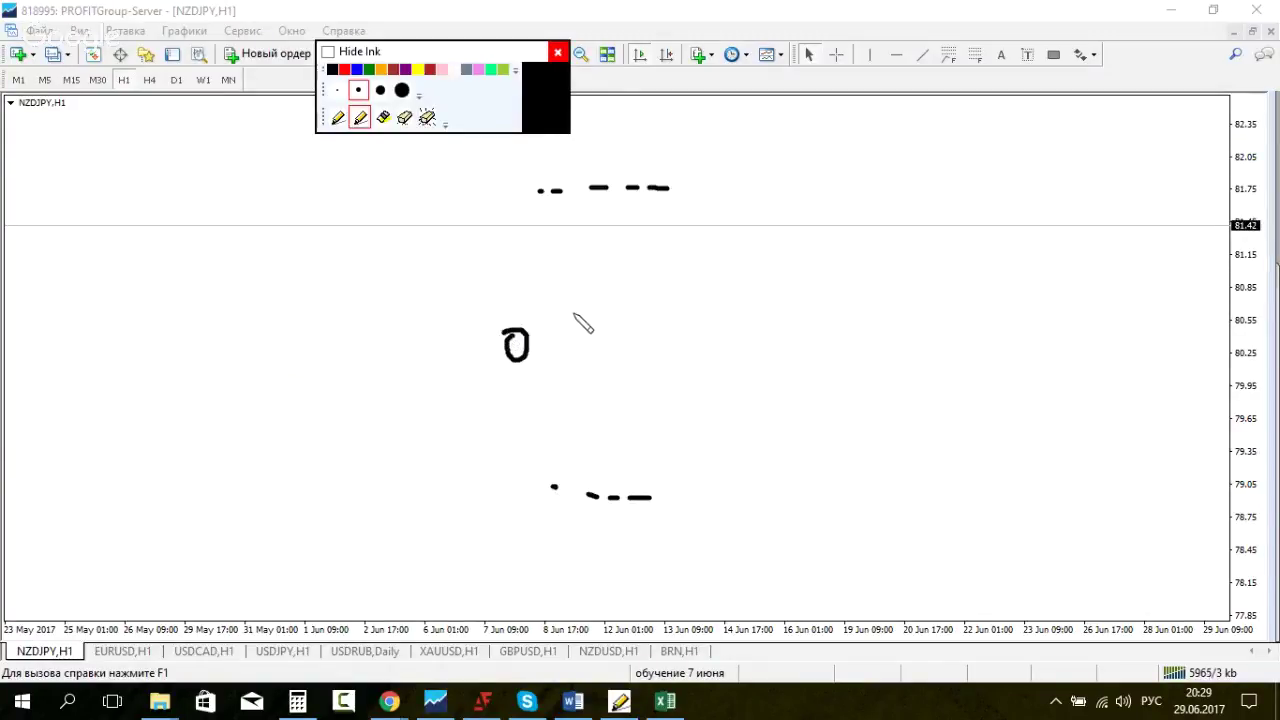
drag(659, 496, 691, 496)
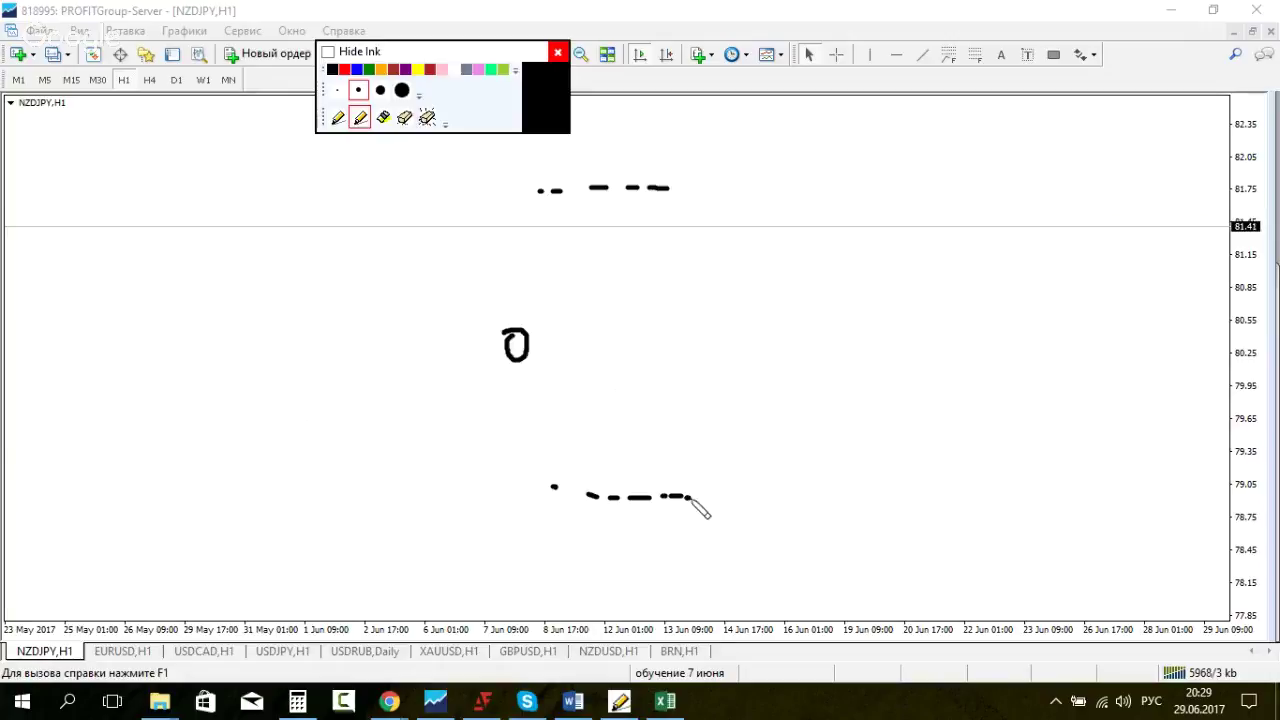
mouse_move(527, 323)
mouse_down()
mouse_move(578, 214)
mouse_move(563, 222)
mouse_move(586, 258)
mouse_up()
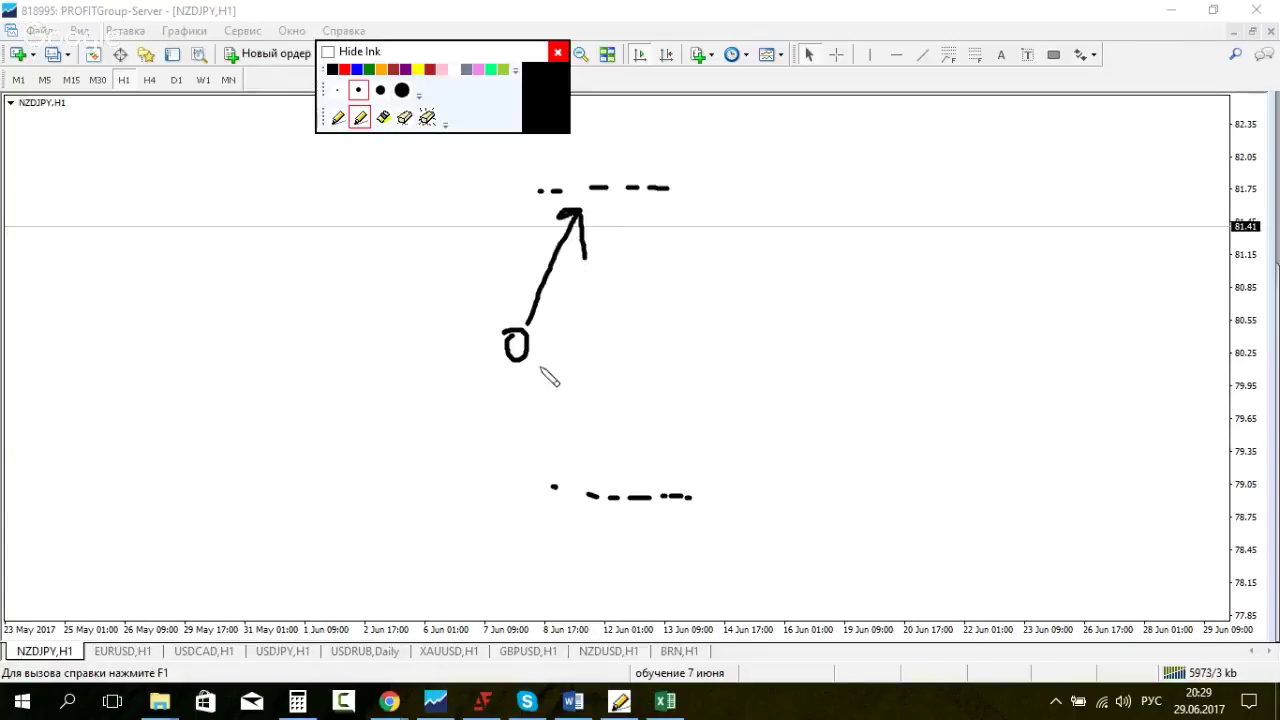
mouse_move(536, 354)
mouse_down()
mouse_move(561, 458)
mouse_move(589, 446)
mouse_up()
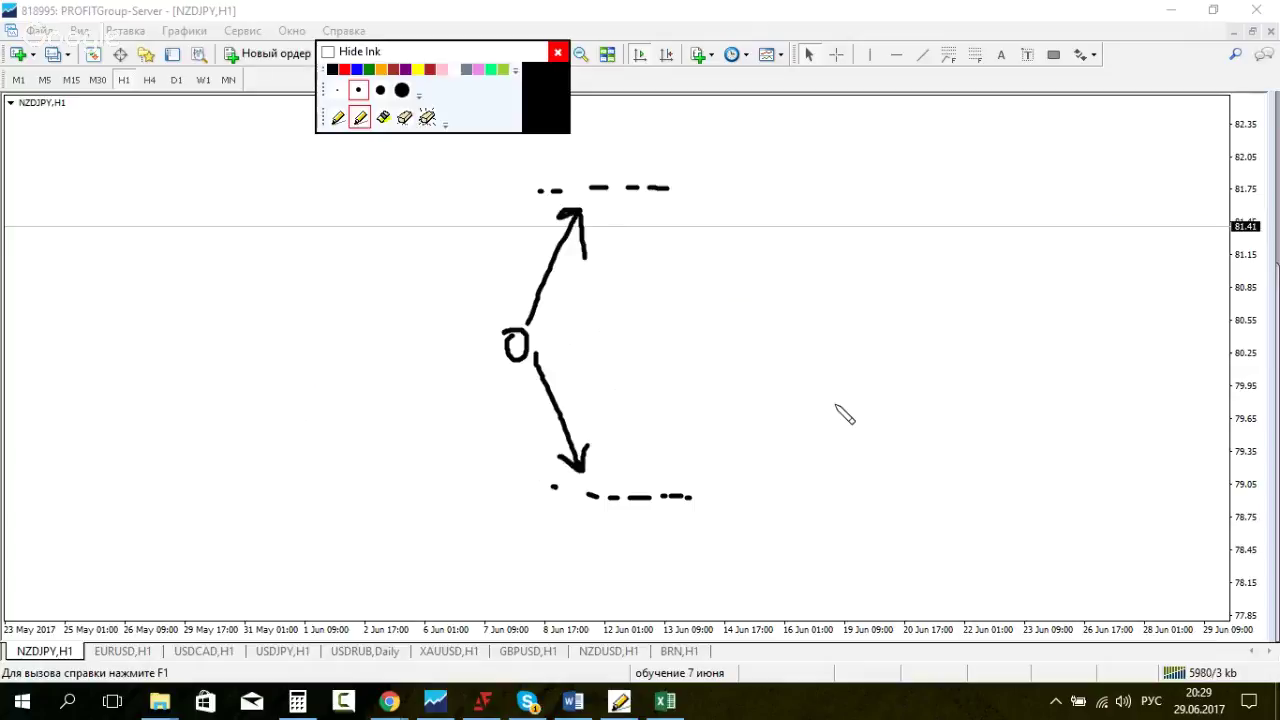
Step: Erase the midway opening circle and both of its arrows, keeping the dashed boundaries
click(399, 120)
click(403, 118)
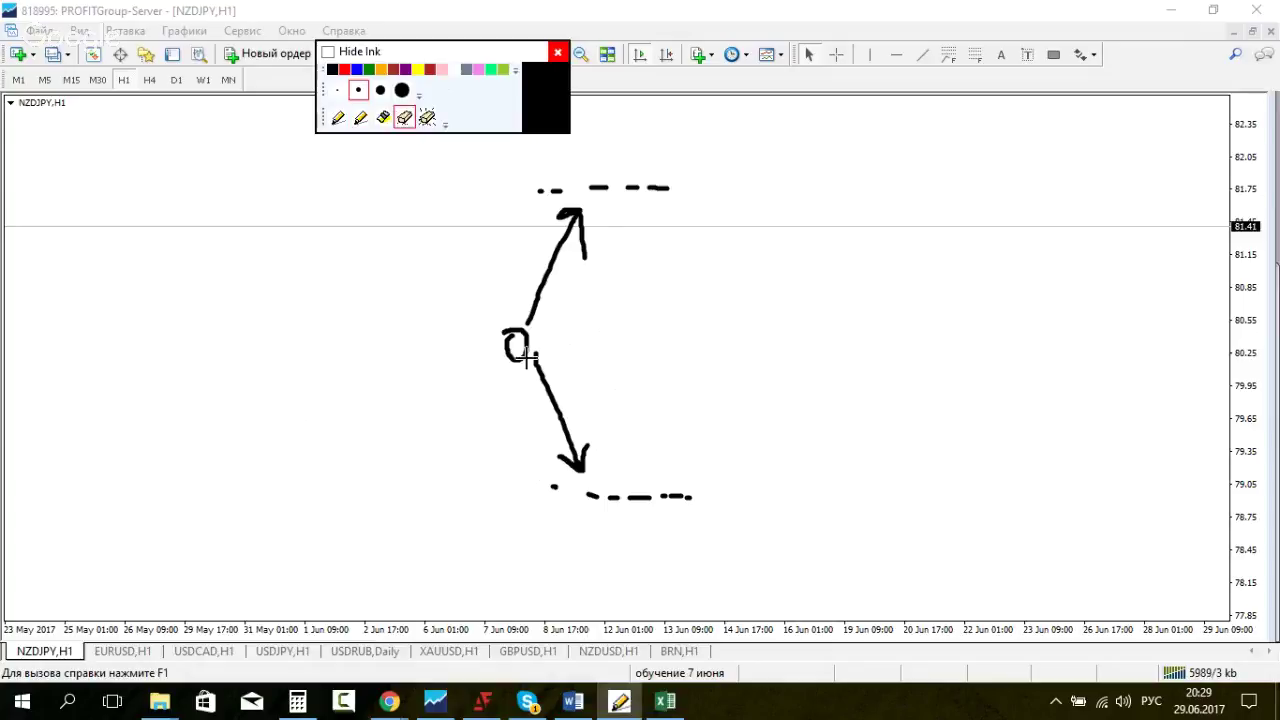
click(518, 345)
click(533, 296)
click(537, 362)
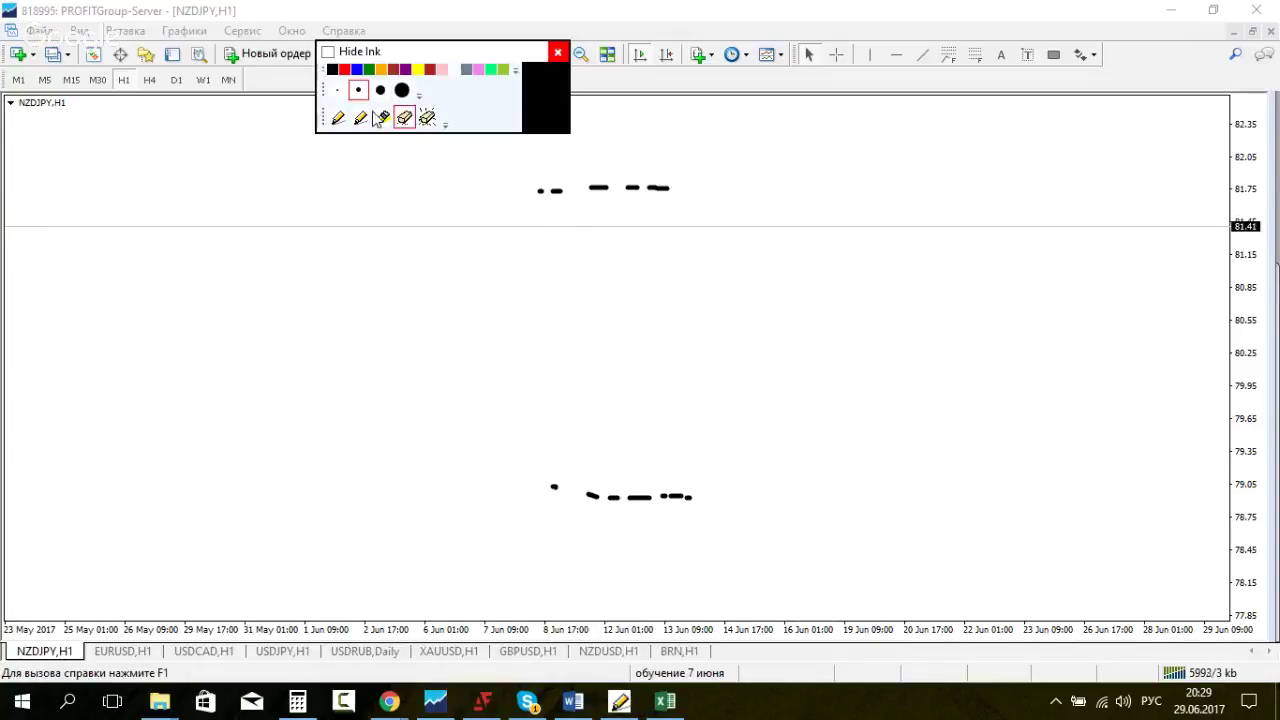
Step: Draw an opening mark just above the lower boundary with a short arrow down to it and a long arrow to the upper boundary
click(360, 117)
mouse_move(548, 440)
mouse_down()
mouse_move(518, 443)
mouse_move(556, 446)
mouse_up()
mouse_move(562, 462)
mouse_down()
mouse_move(603, 503)
mouse_move(592, 478)
mouse_up()
drag(553, 437, 629, 215)
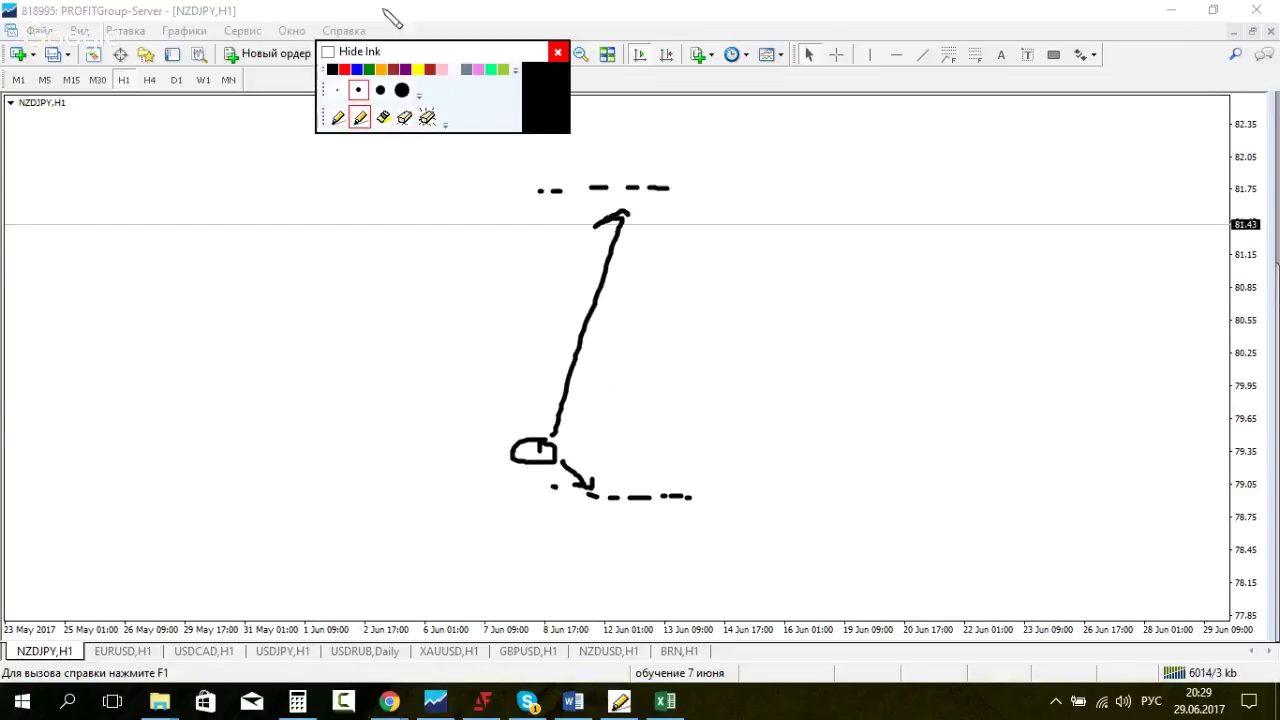
Step: Erase the opening mark near the lower boundary together with its short and long arrows
click(361, 119)
click(361, 119)
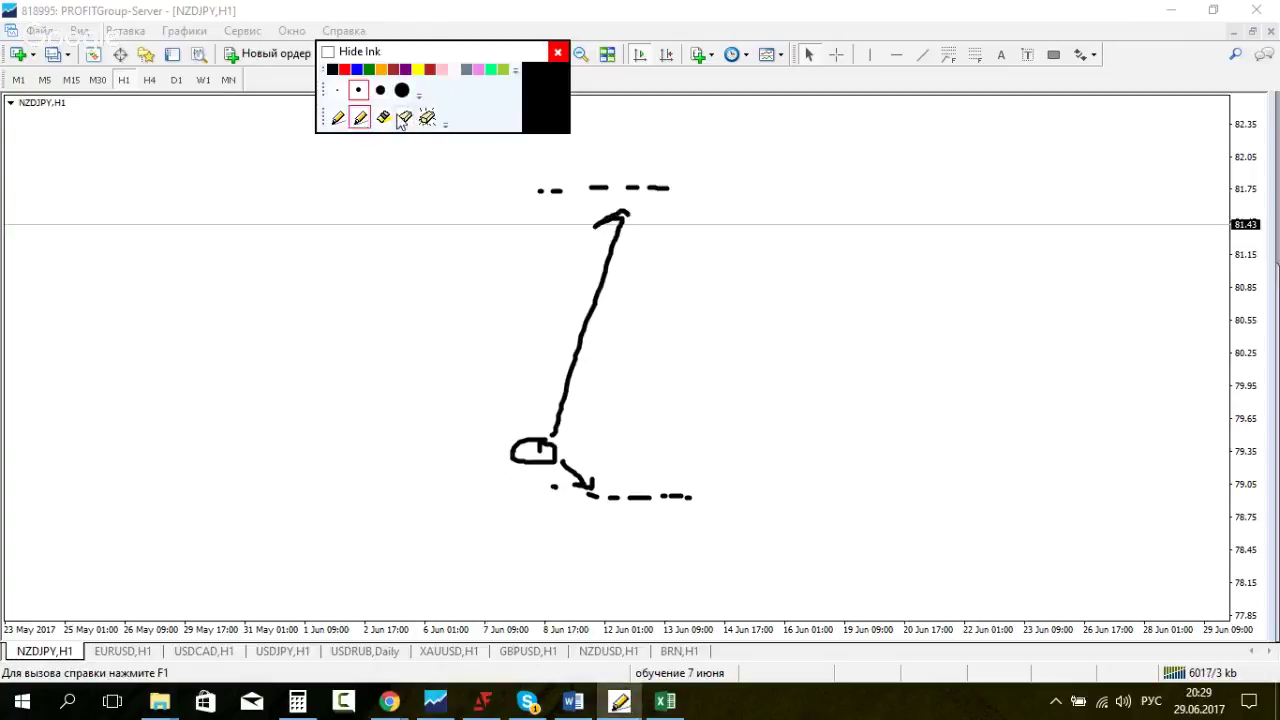
click(405, 118)
mouse_move(517, 337)
mouse_down()
mouse_move(529, 444)
mouse_move(560, 457)
mouse_up()
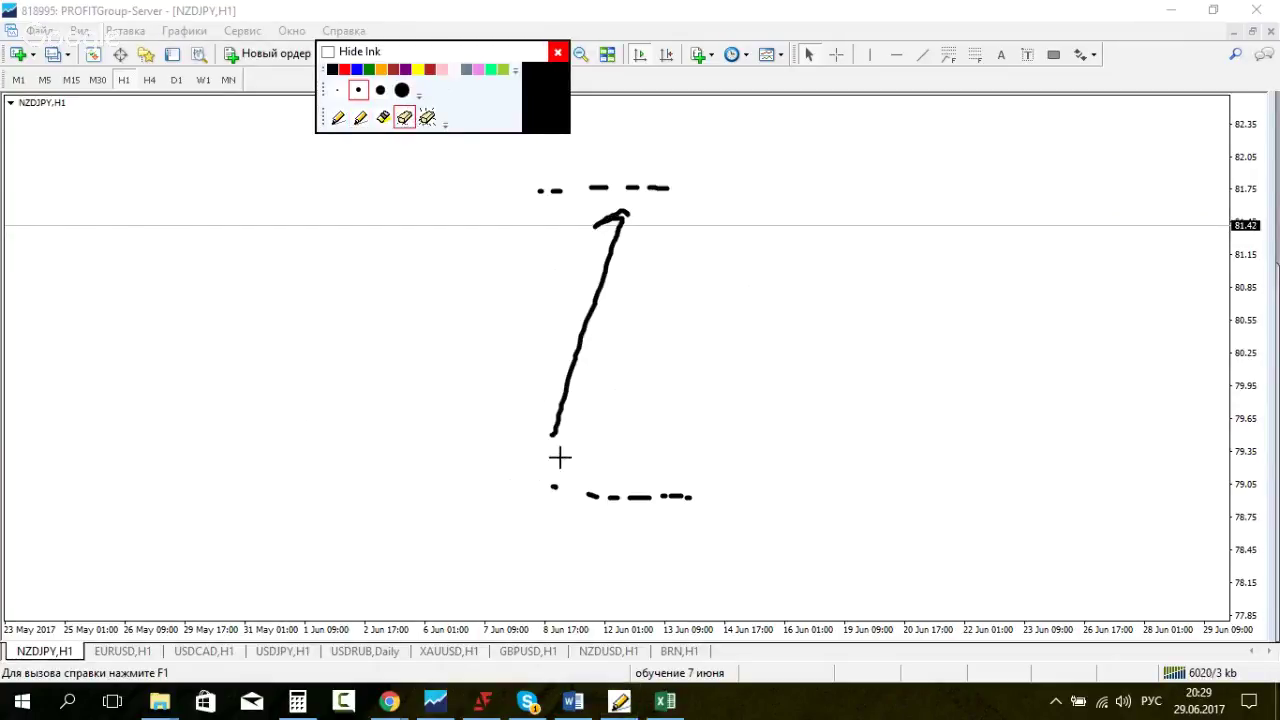
click(566, 391)
Step: Draw a short slanted purple stroke above the 20 June dates and build a yellow box outline around it
click(360, 118)
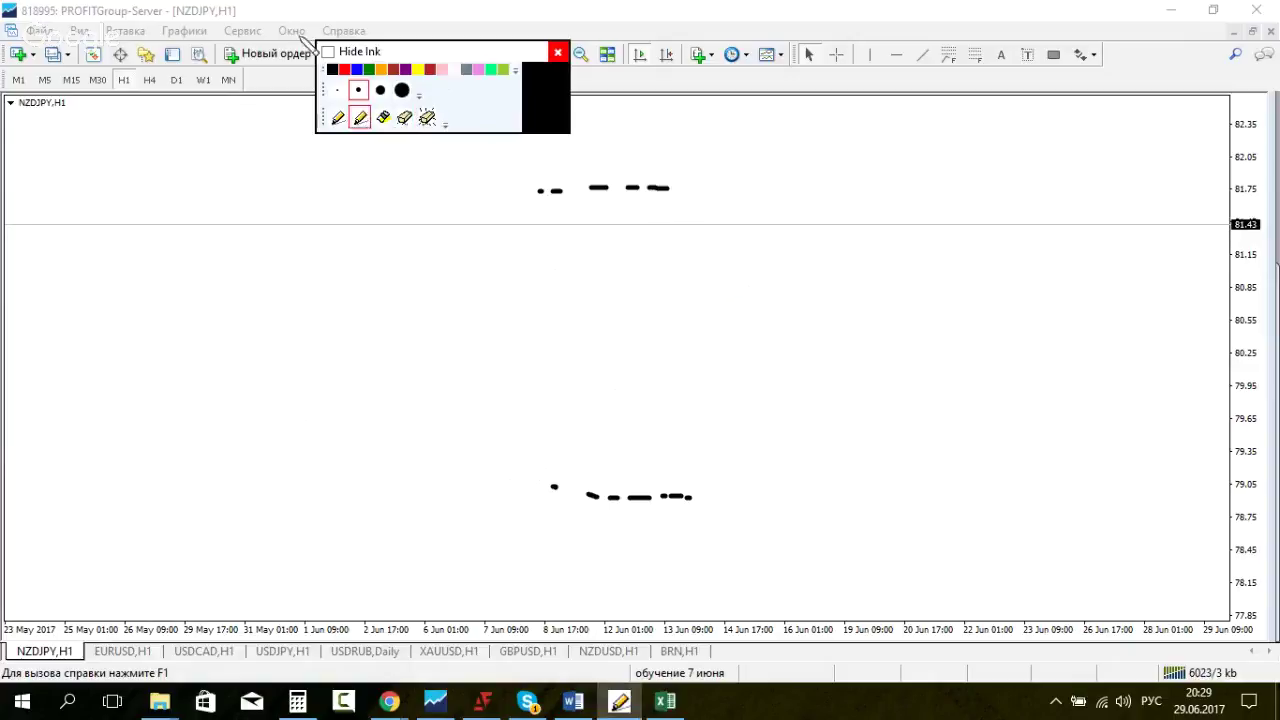
click(362, 89)
click(405, 69)
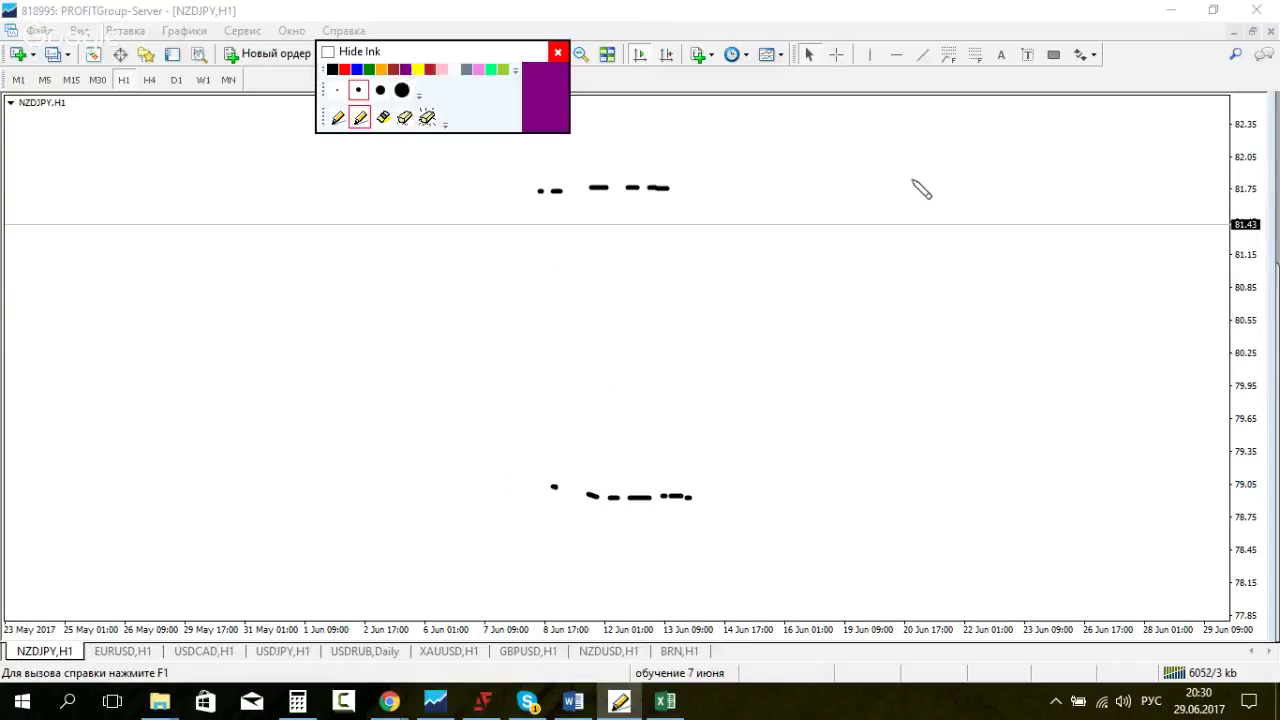
drag(911, 184, 904, 236)
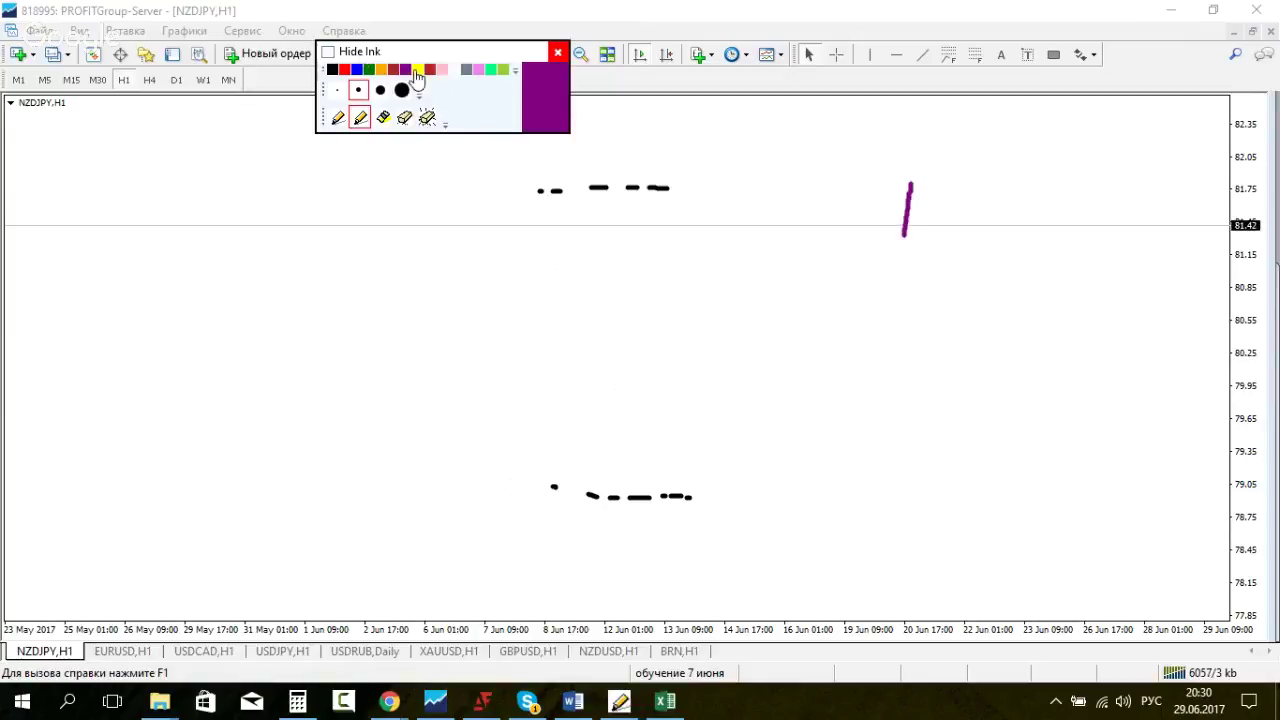
click(417, 69)
mouse_move(910, 183)
mouse_down()
mouse_move(900, 240)
mouse_move(920, 182)
mouse_move(911, 187)
mouse_move(978, 217)
mouse_move(936, 178)
mouse_move(966, 185)
mouse_up()
mouse_move(907, 239)
mouse_down()
mouse_move(945, 249)
mouse_move(974, 214)
mouse_move(963, 257)
mouse_up()
mouse_move(972, 206)
mouse_down()
mouse_move(975, 187)
mouse_move(973, 209)
mouse_up()
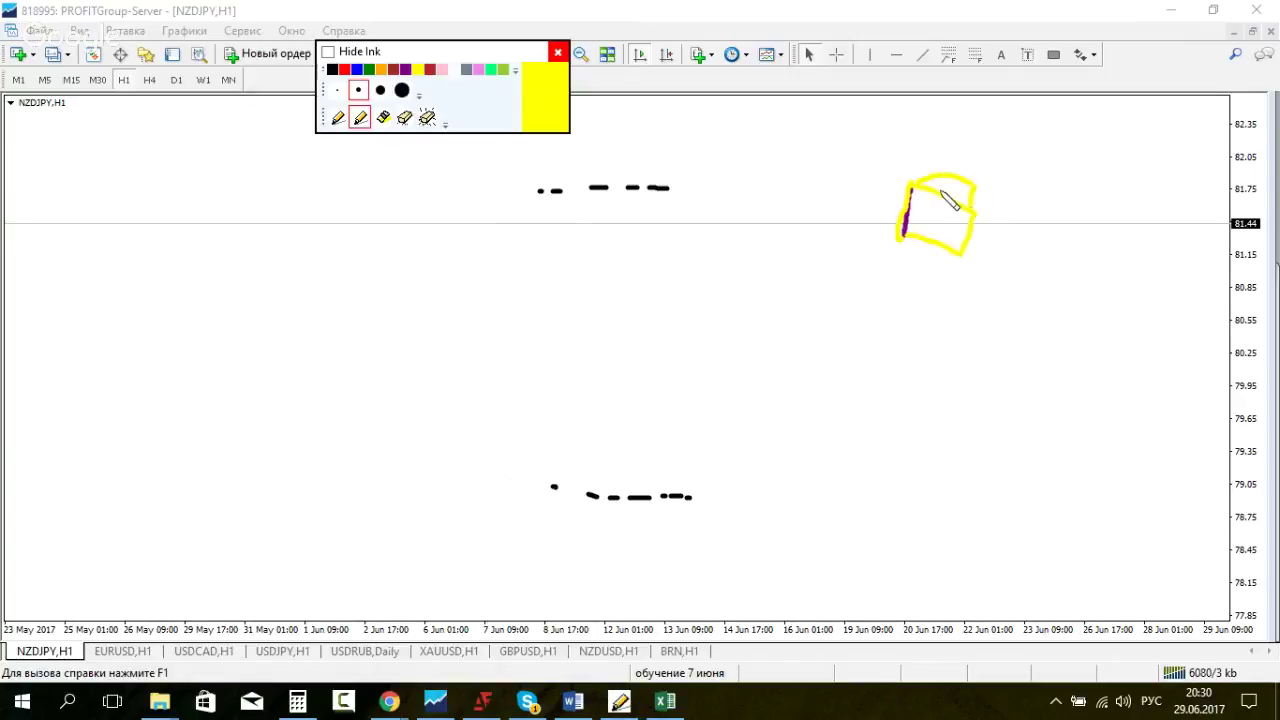
Step: Add yellow dots inside the box and short wavy yellow strokes above it
click(933, 208)
drag(926, 222, 946, 224)
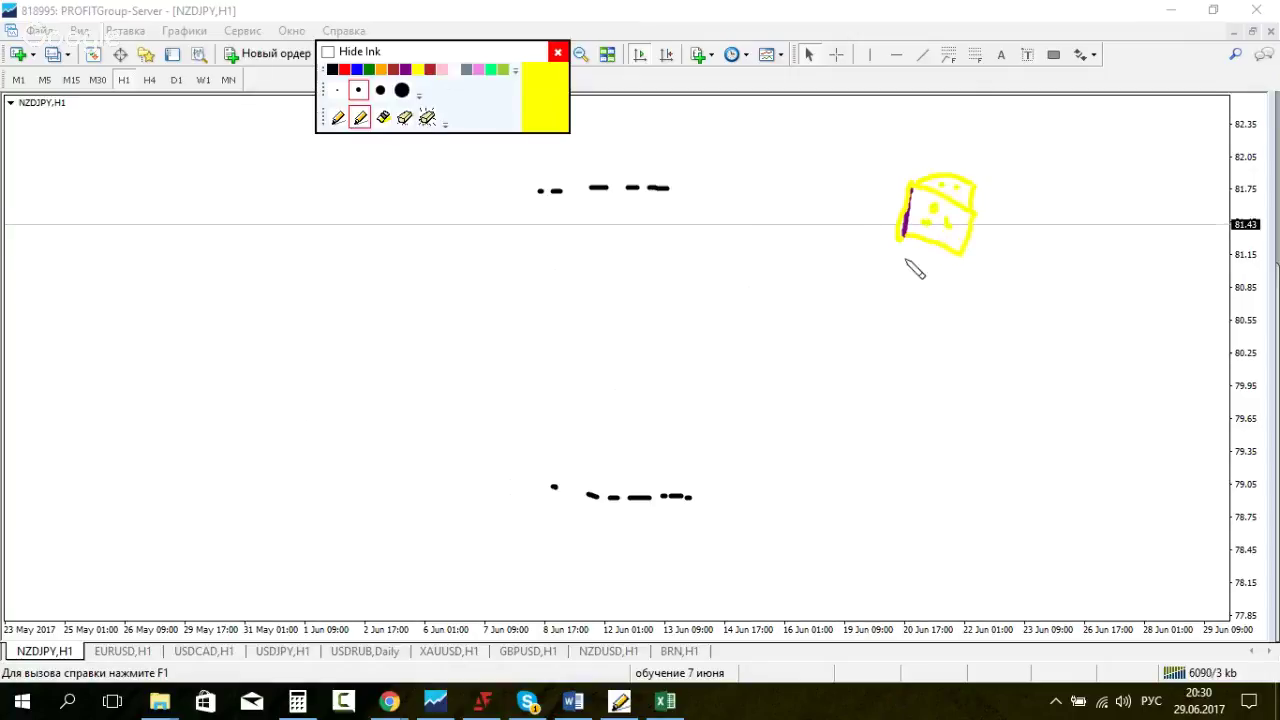
drag(938, 146, 941, 156)
mouse_move(978, 97)
mouse_down()
mouse_move(991, 150)
mouse_move(941, 116)
mouse_move(960, 147)
mouse_up()
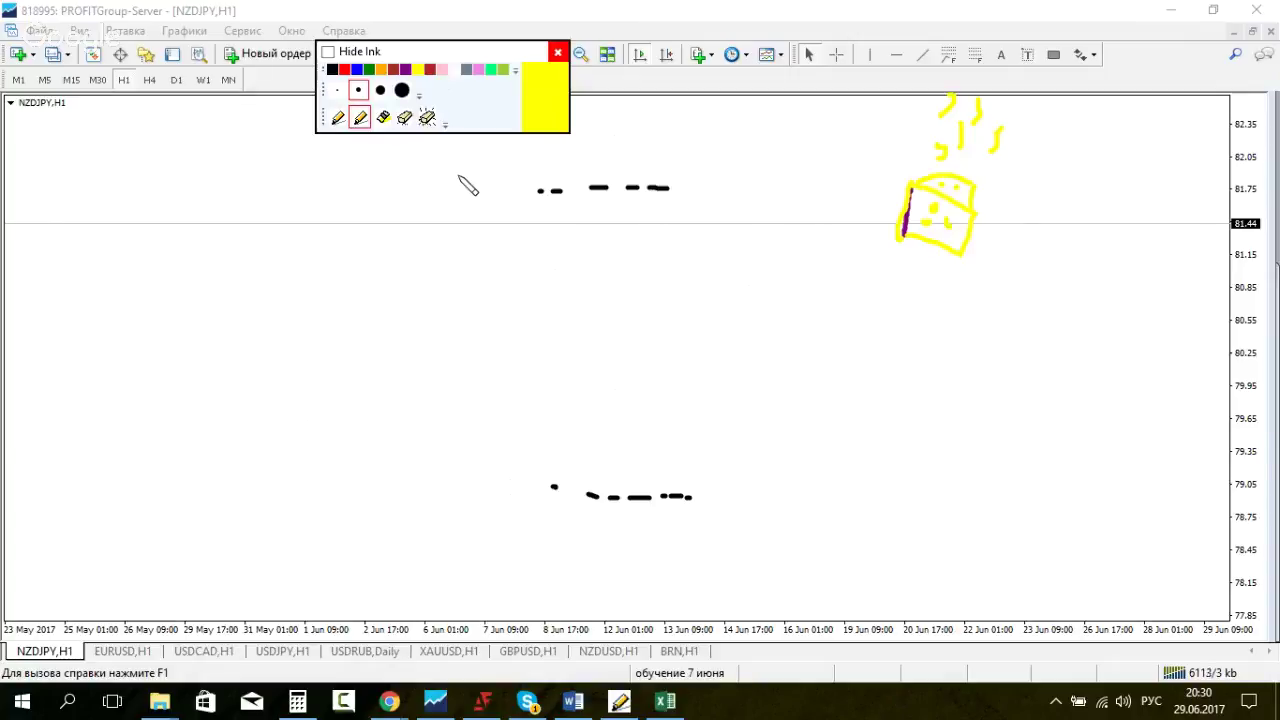
Step: Hide the ink and switch to Chrome to view the OGQ7 options table on the QuikStrike Prices page
click(328, 52)
mouse_move(390, 700)
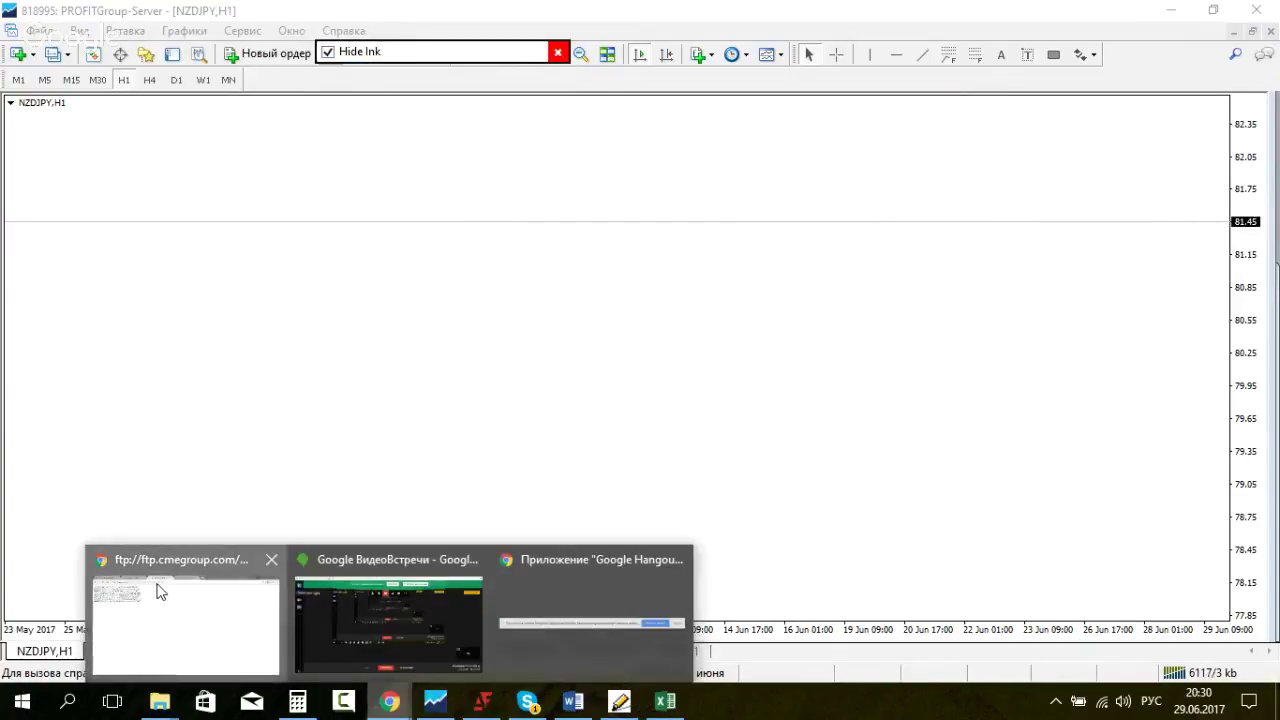
click(160, 594)
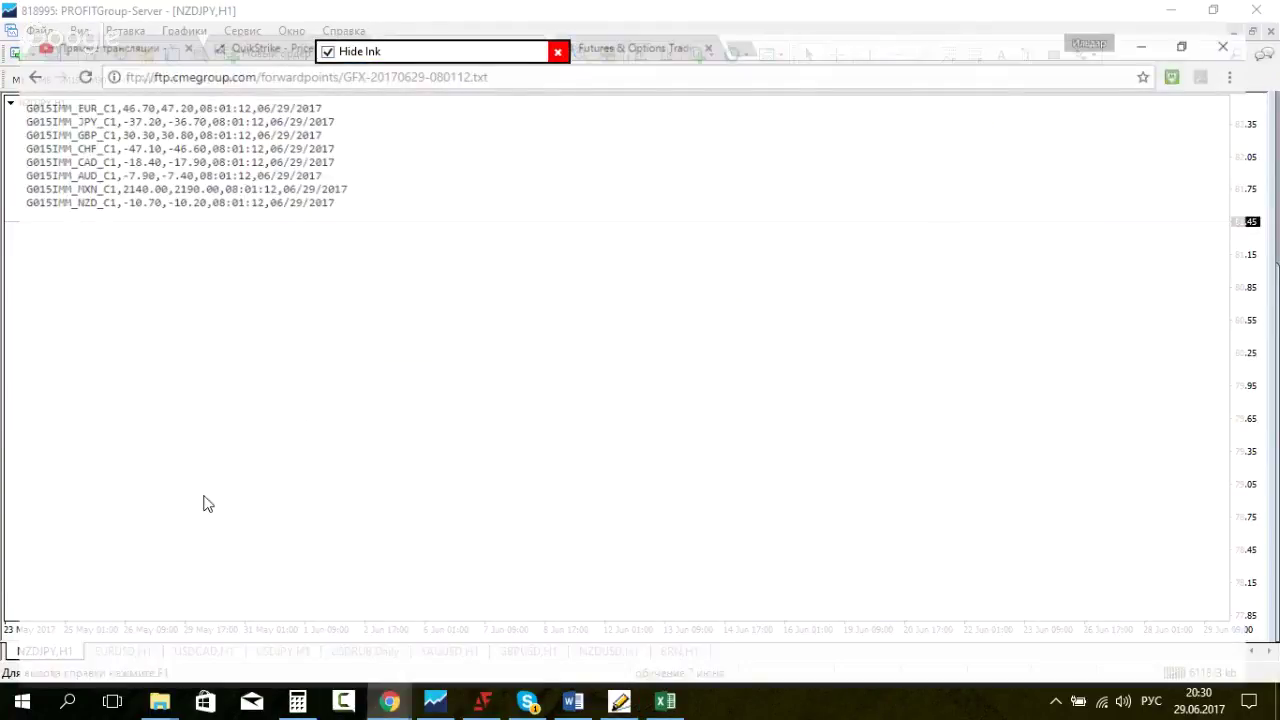
key(ctrl+shift+Tab)
scroll(687, 428, down, 3)
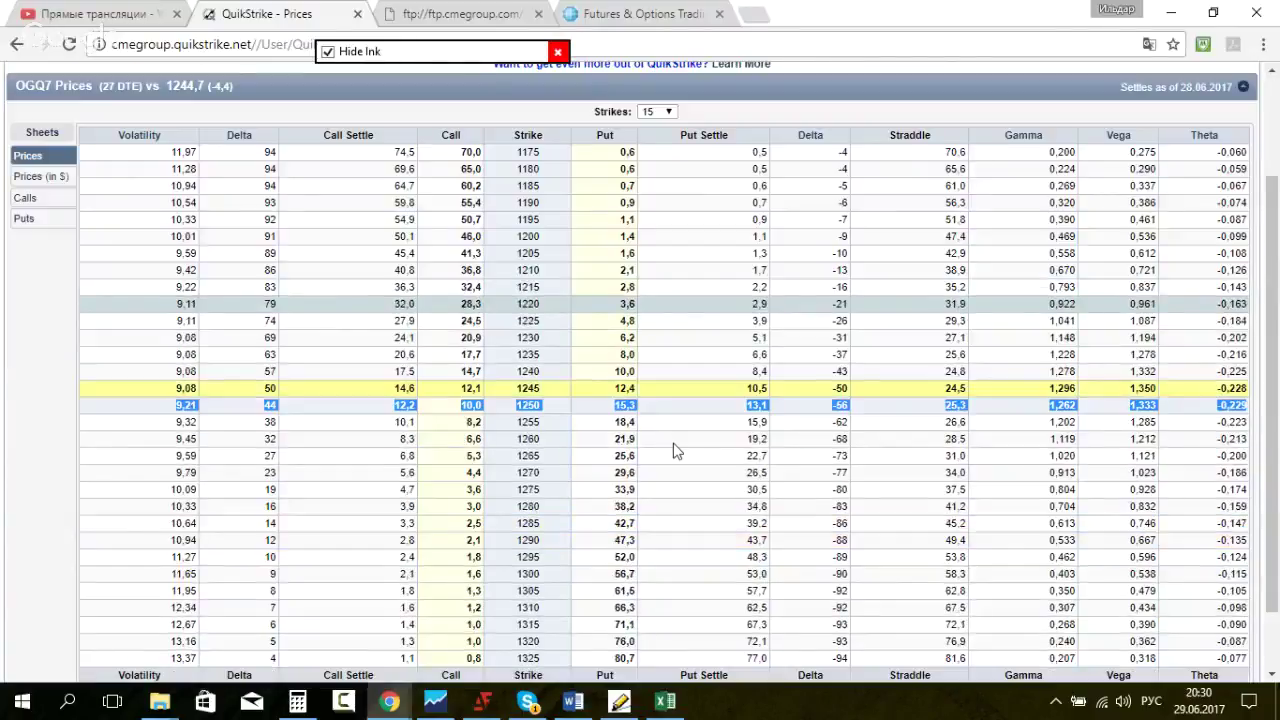
scroll(673, 451, down, 1)
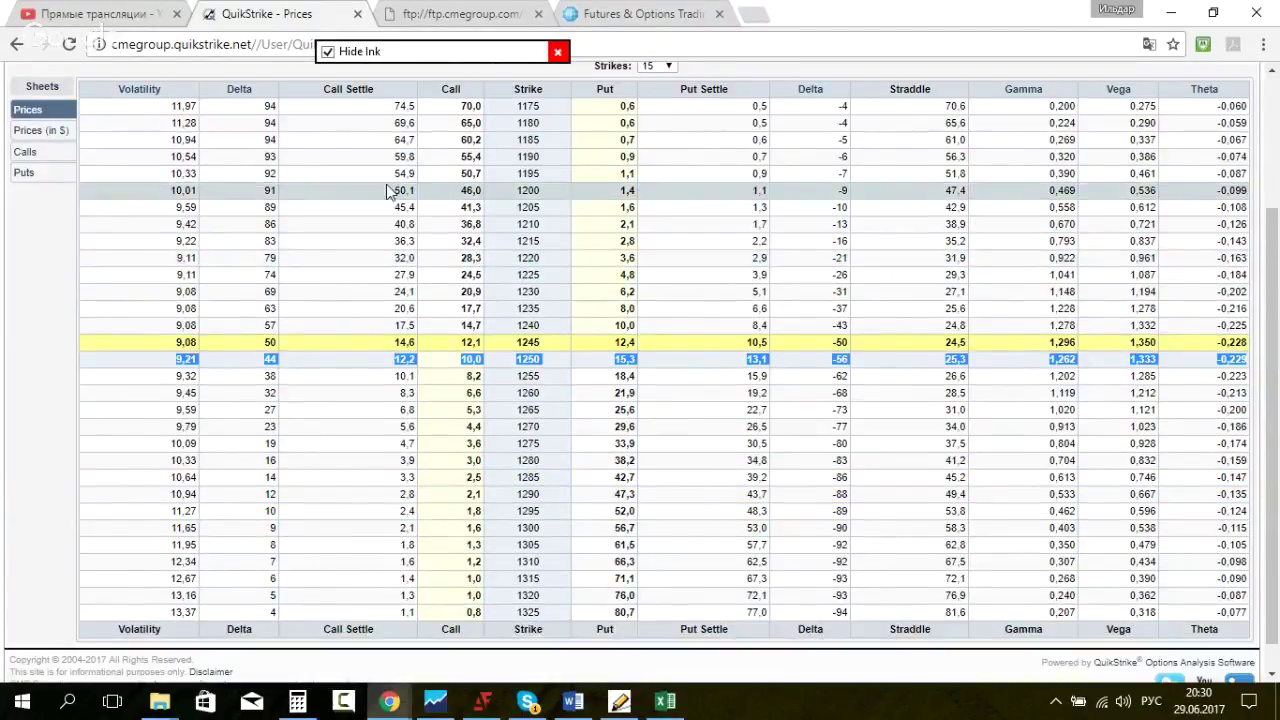
Step: Highlight the Call Settle and Put Settle values of the 1250 strike, and the strike itself
click(393, 365)
double_click(393, 365)
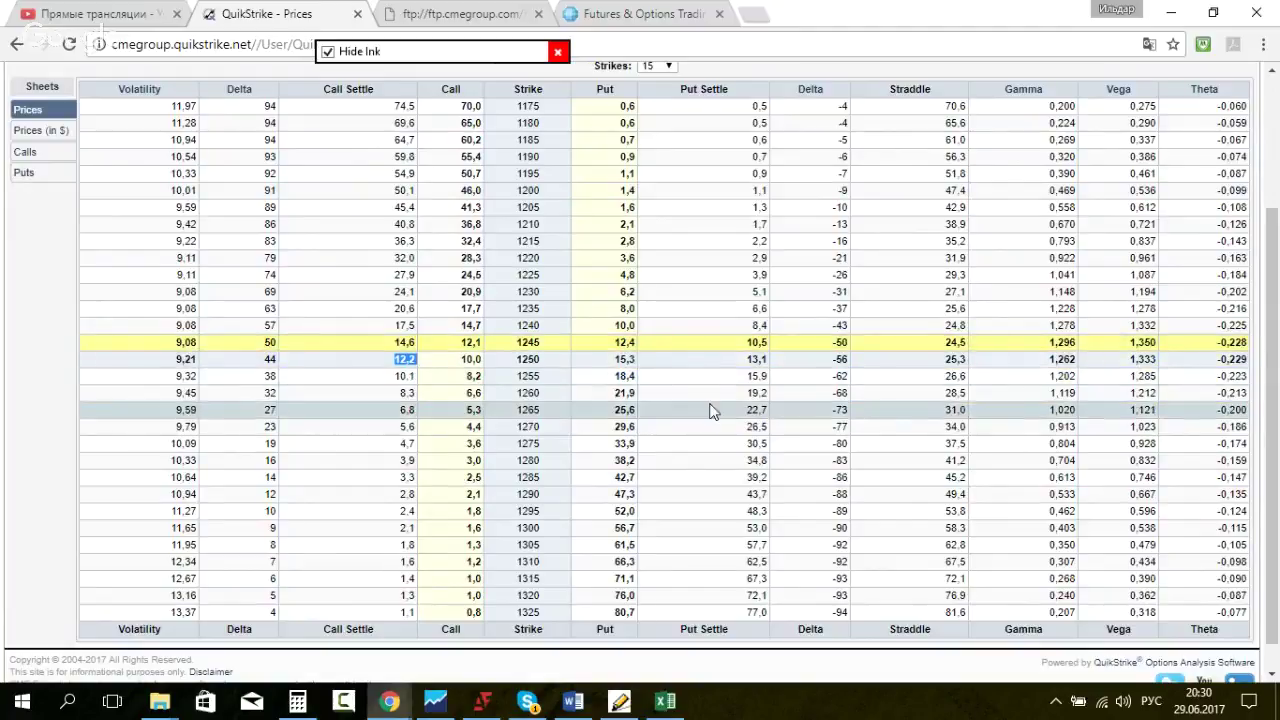
double_click(797, 368)
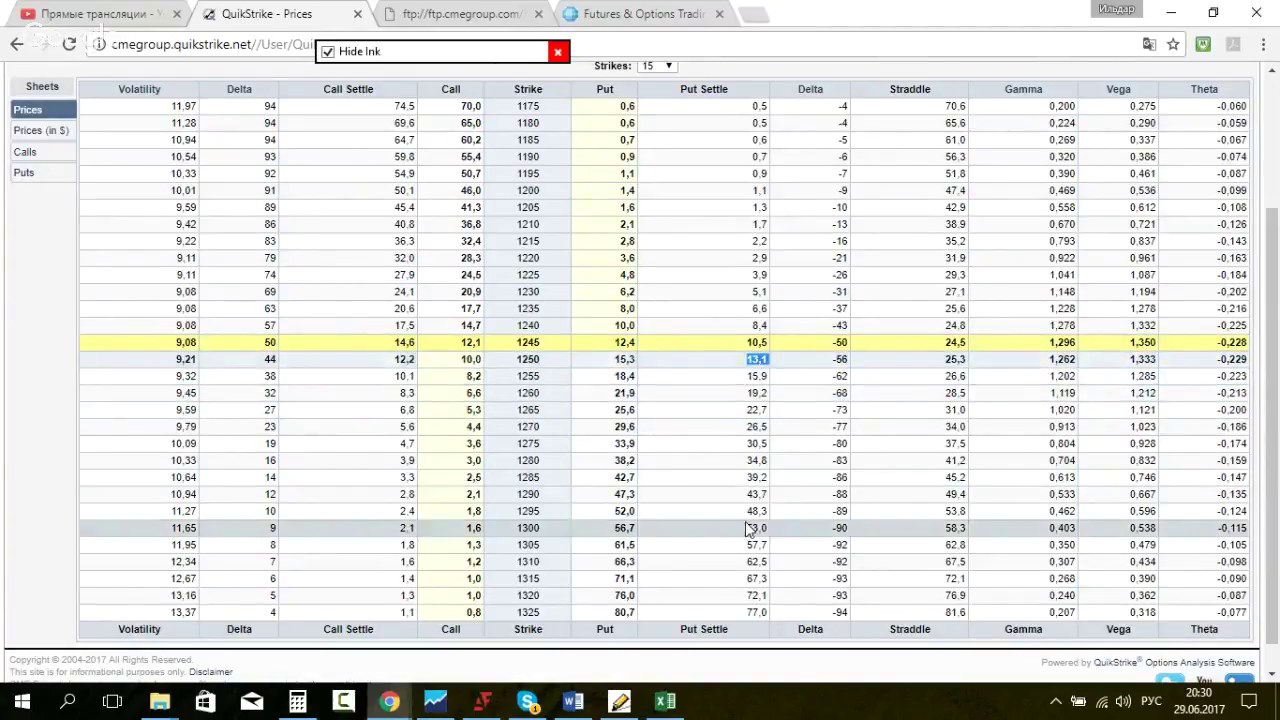
double_click(528, 361)
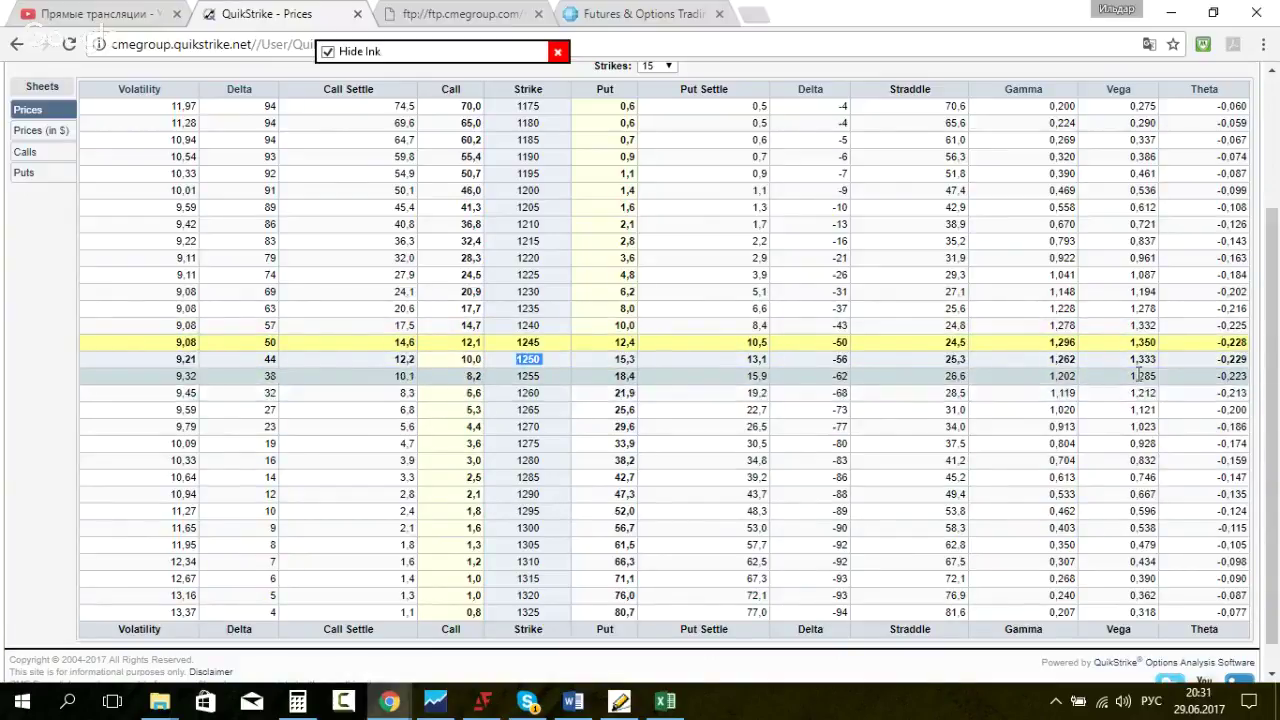
Step: Return to the PROFITGroup terminal's NZDJPY chart, show the ink sketch again and move the ink palette slightly lower
click(327, 51)
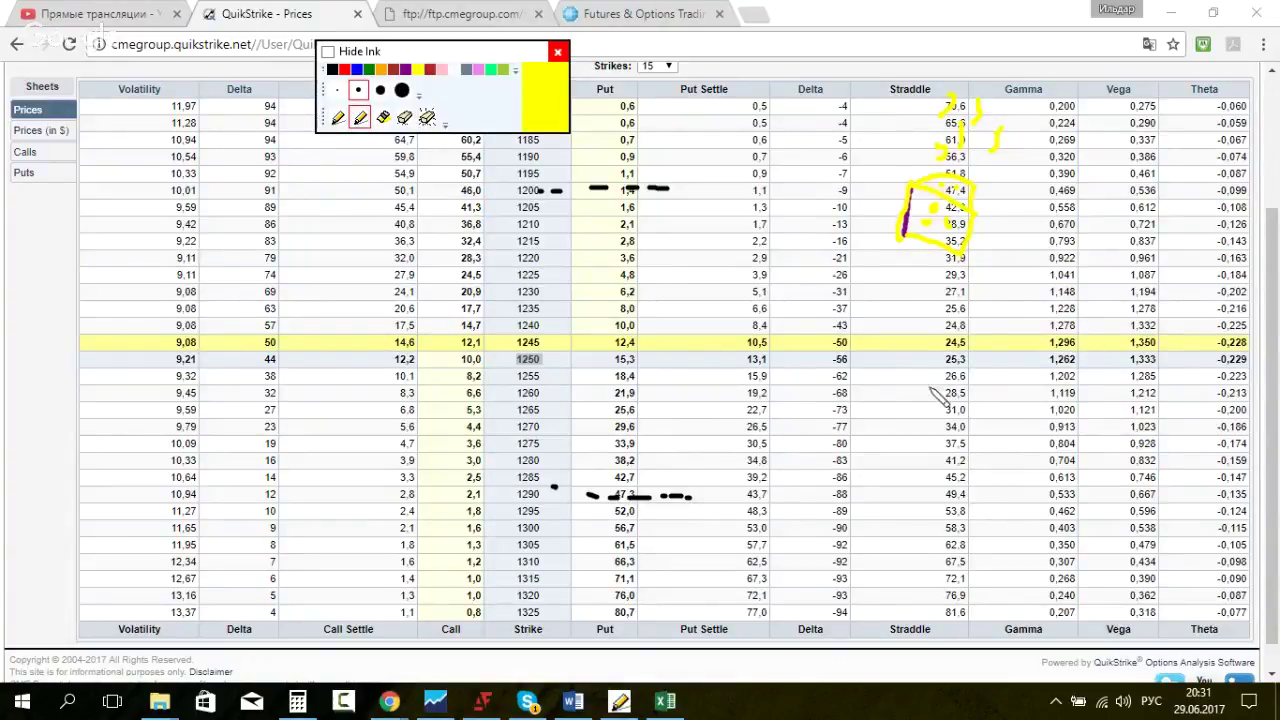
click(328, 52)
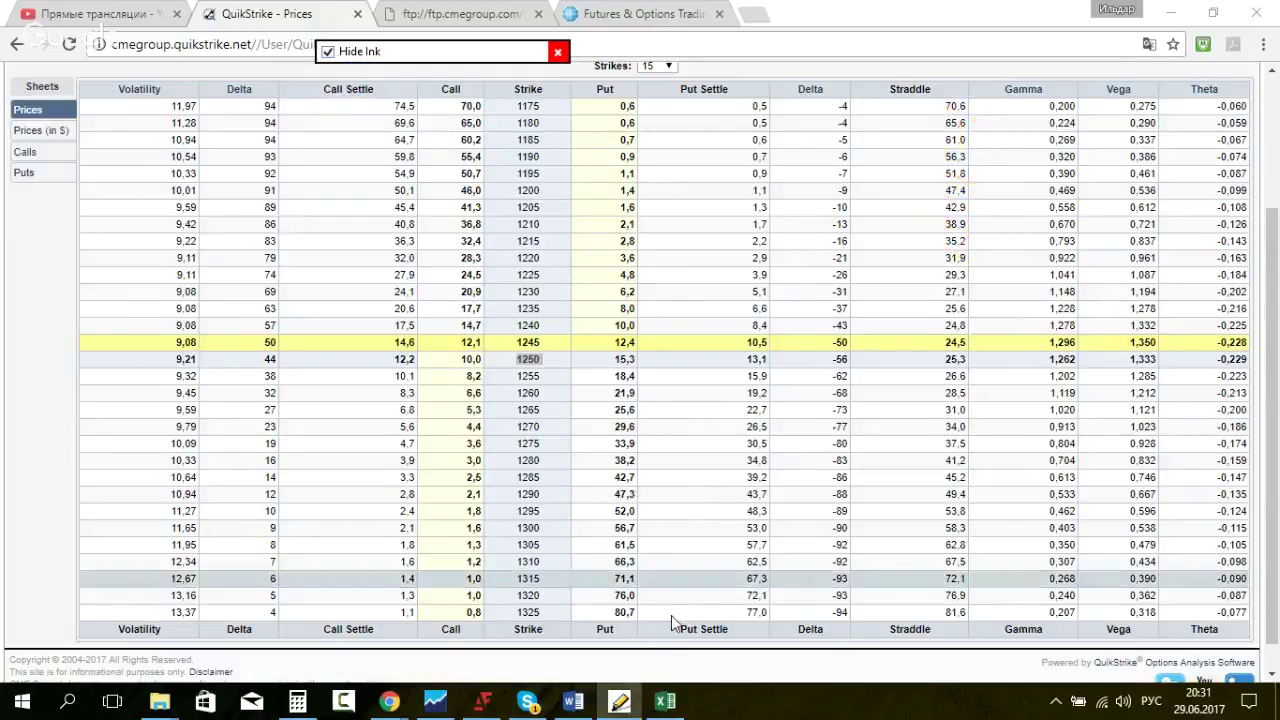
click(434, 702)
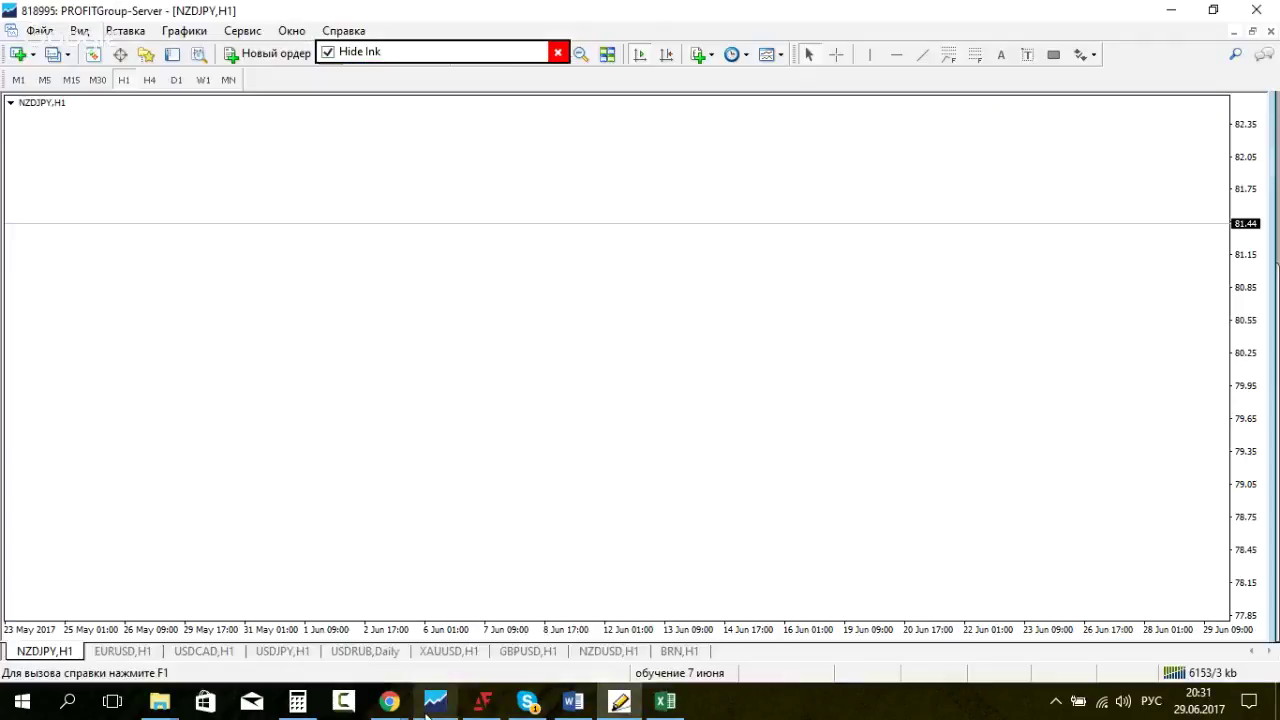
click(335, 55)
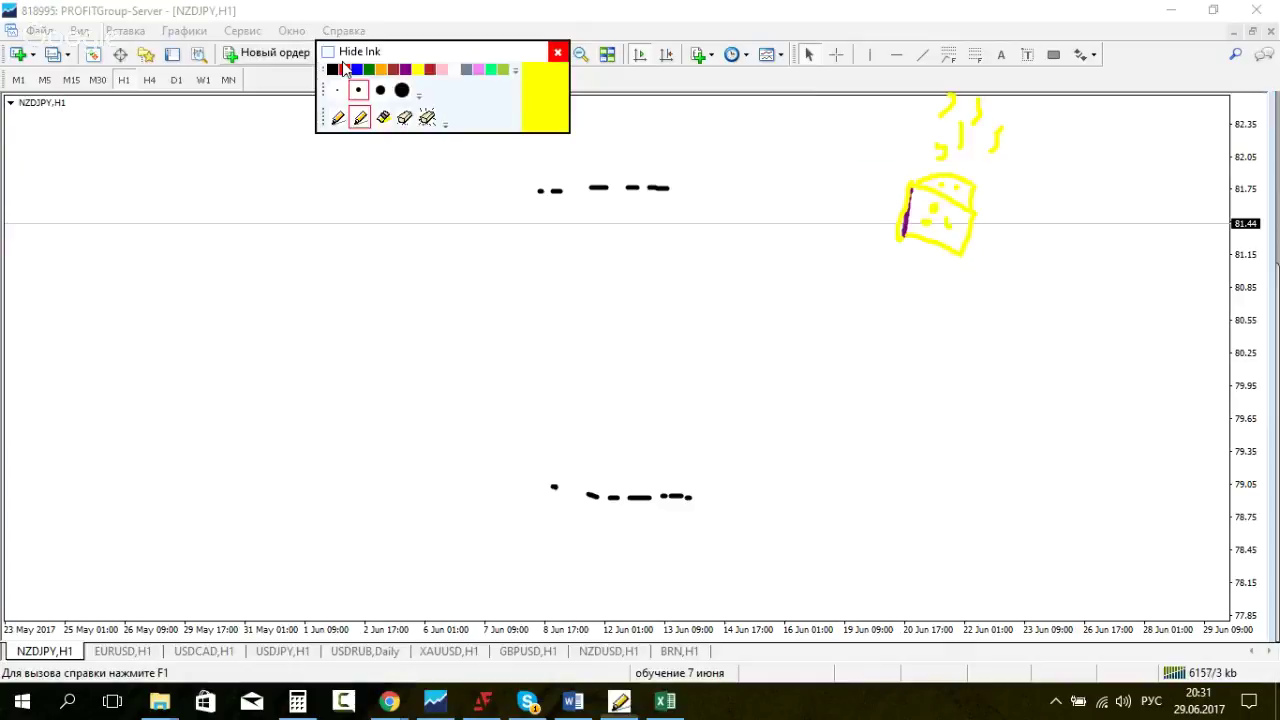
click(368, 117)
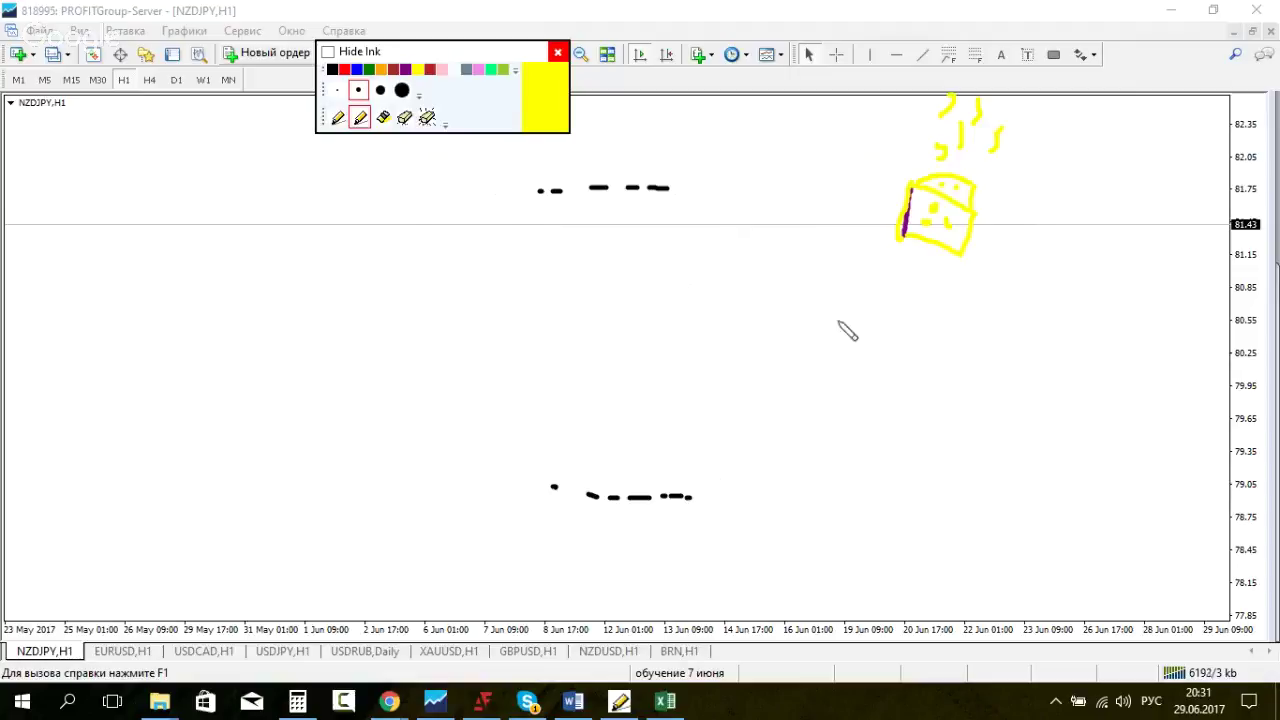
mouse_move(418, 100)
mouse_down()
mouse_move(439, 98)
mouse_move(445, 112)
mouse_move(407, 126)
mouse_up()
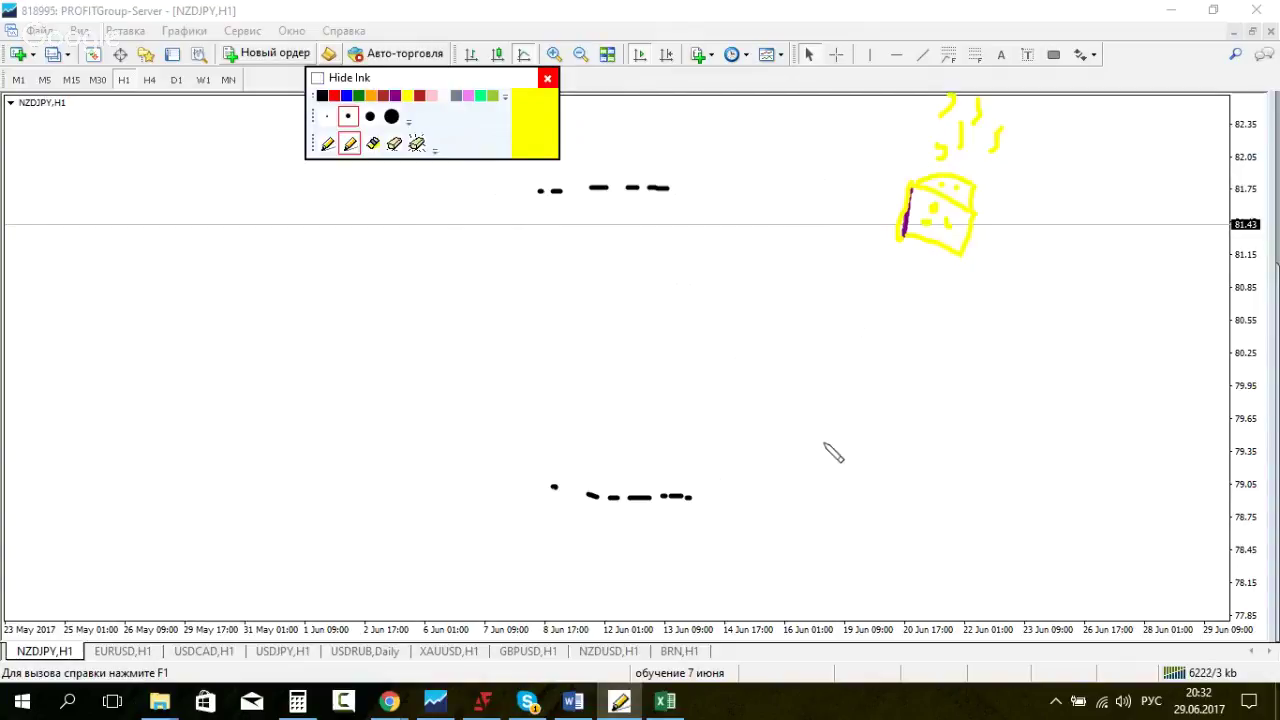
Step: Sketch an opening mark near the lower boundary with a yellow zigzag and a rising black price path, and outline the zigzag in black
click(540, 432)
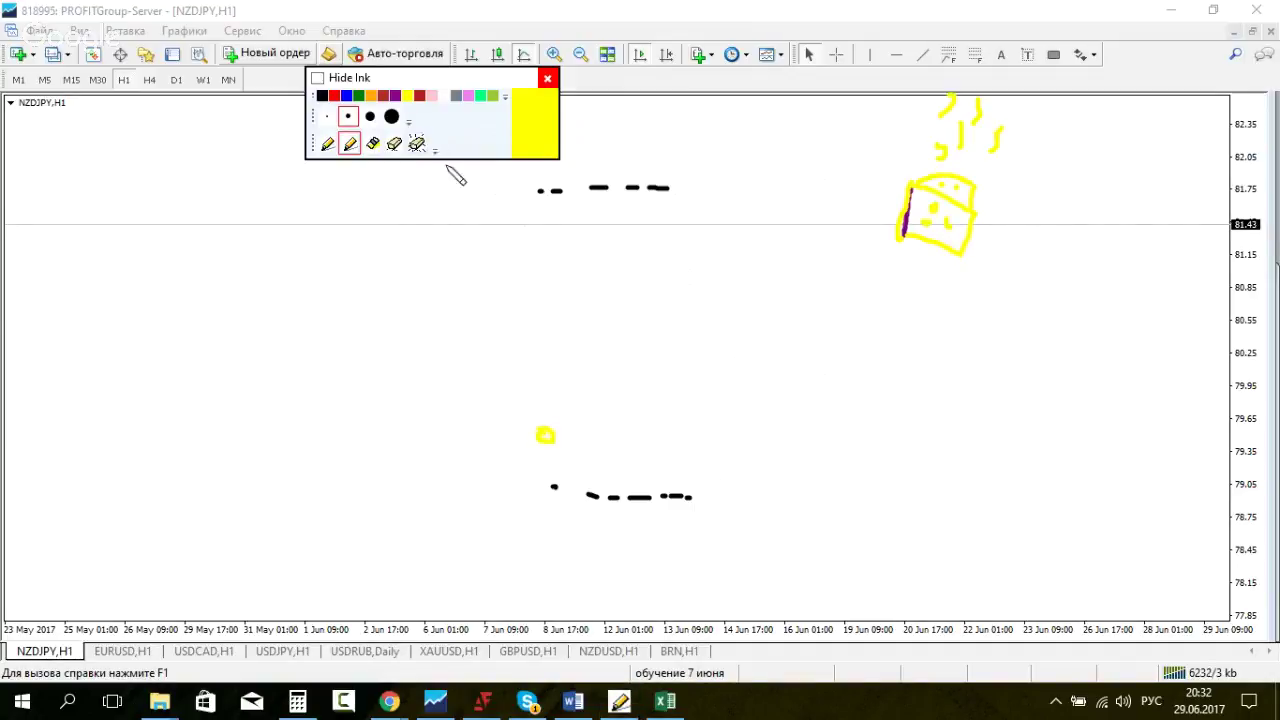
mouse_move(547, 445)
mouse_down()
mouse_move(551, 490)
mouse_move(672, 488)
mouse_move(682, 500)
mouse_up()
click(322, 95)
mouse_move(542, 435)
mouse_down()
mouse_move(595, 349)
mouse_move(605, 362)
mouse_move(629, 298)
mouse_move(677, 228)
mouse_up()
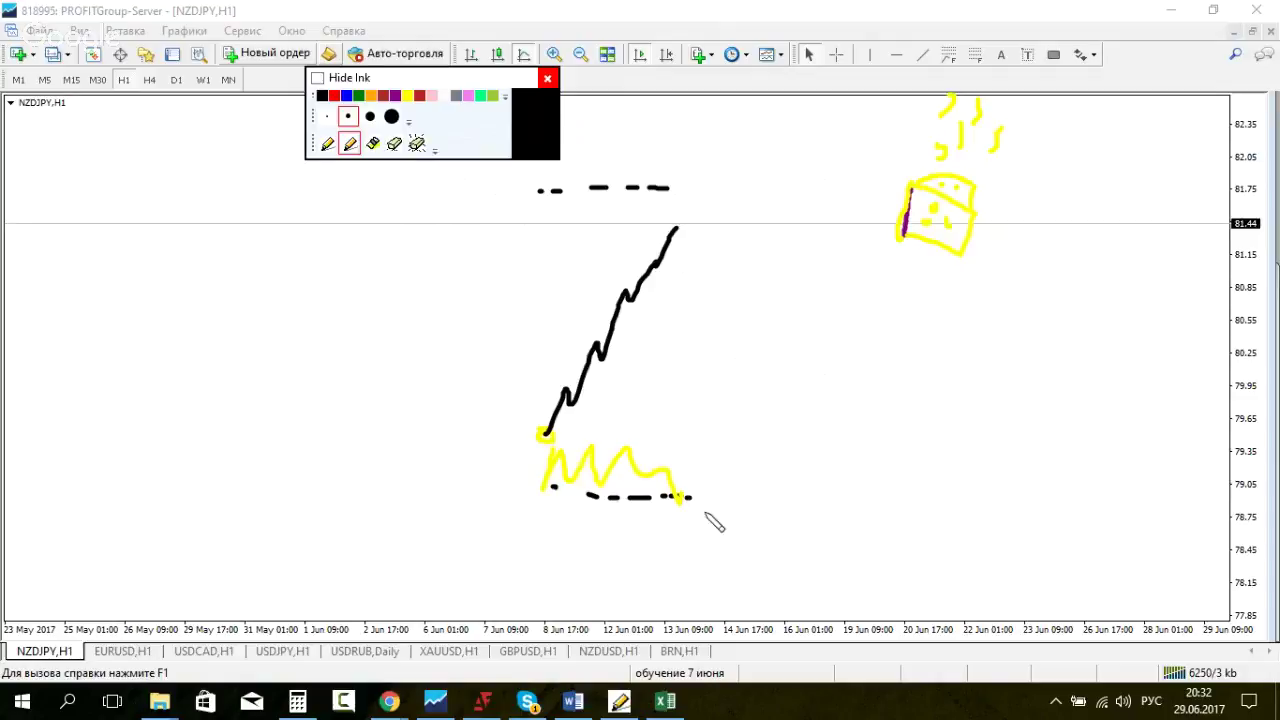
mouse_move(562, 437)
mouse_down()
mouse_move(694, 463)
mouse_move(606, 503)
mouse_move(562, 438)
mouse_up()
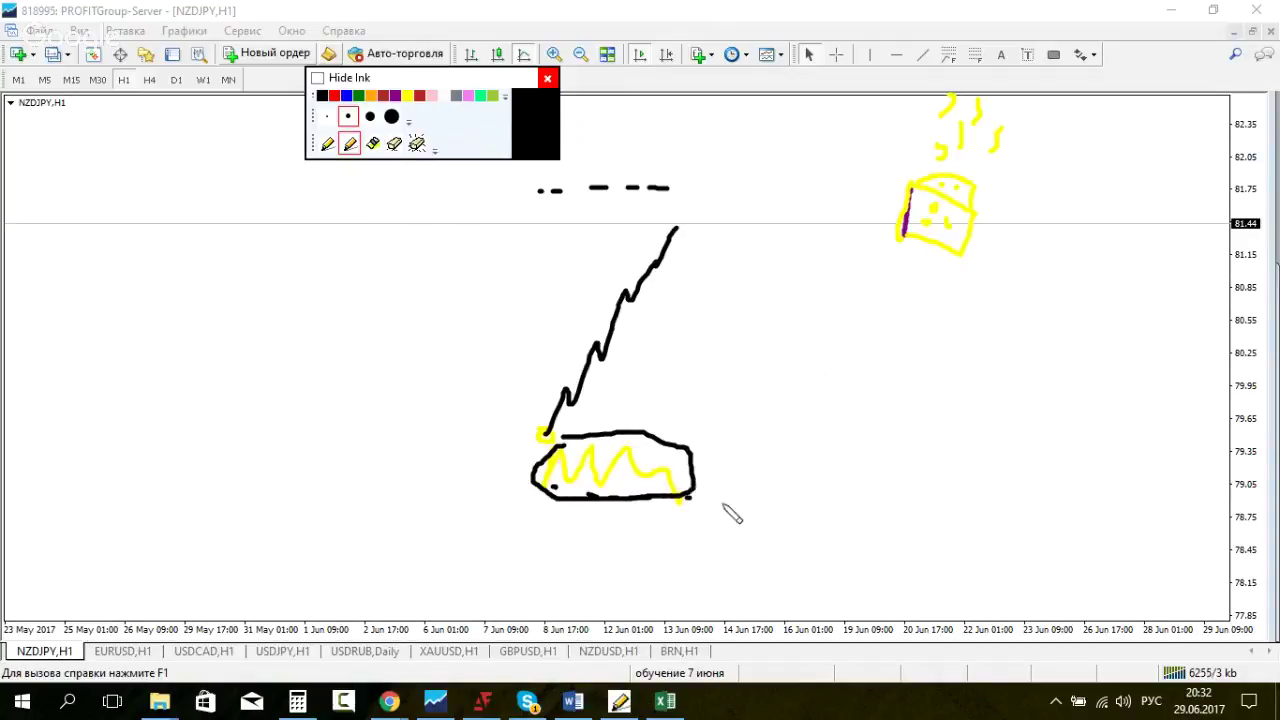